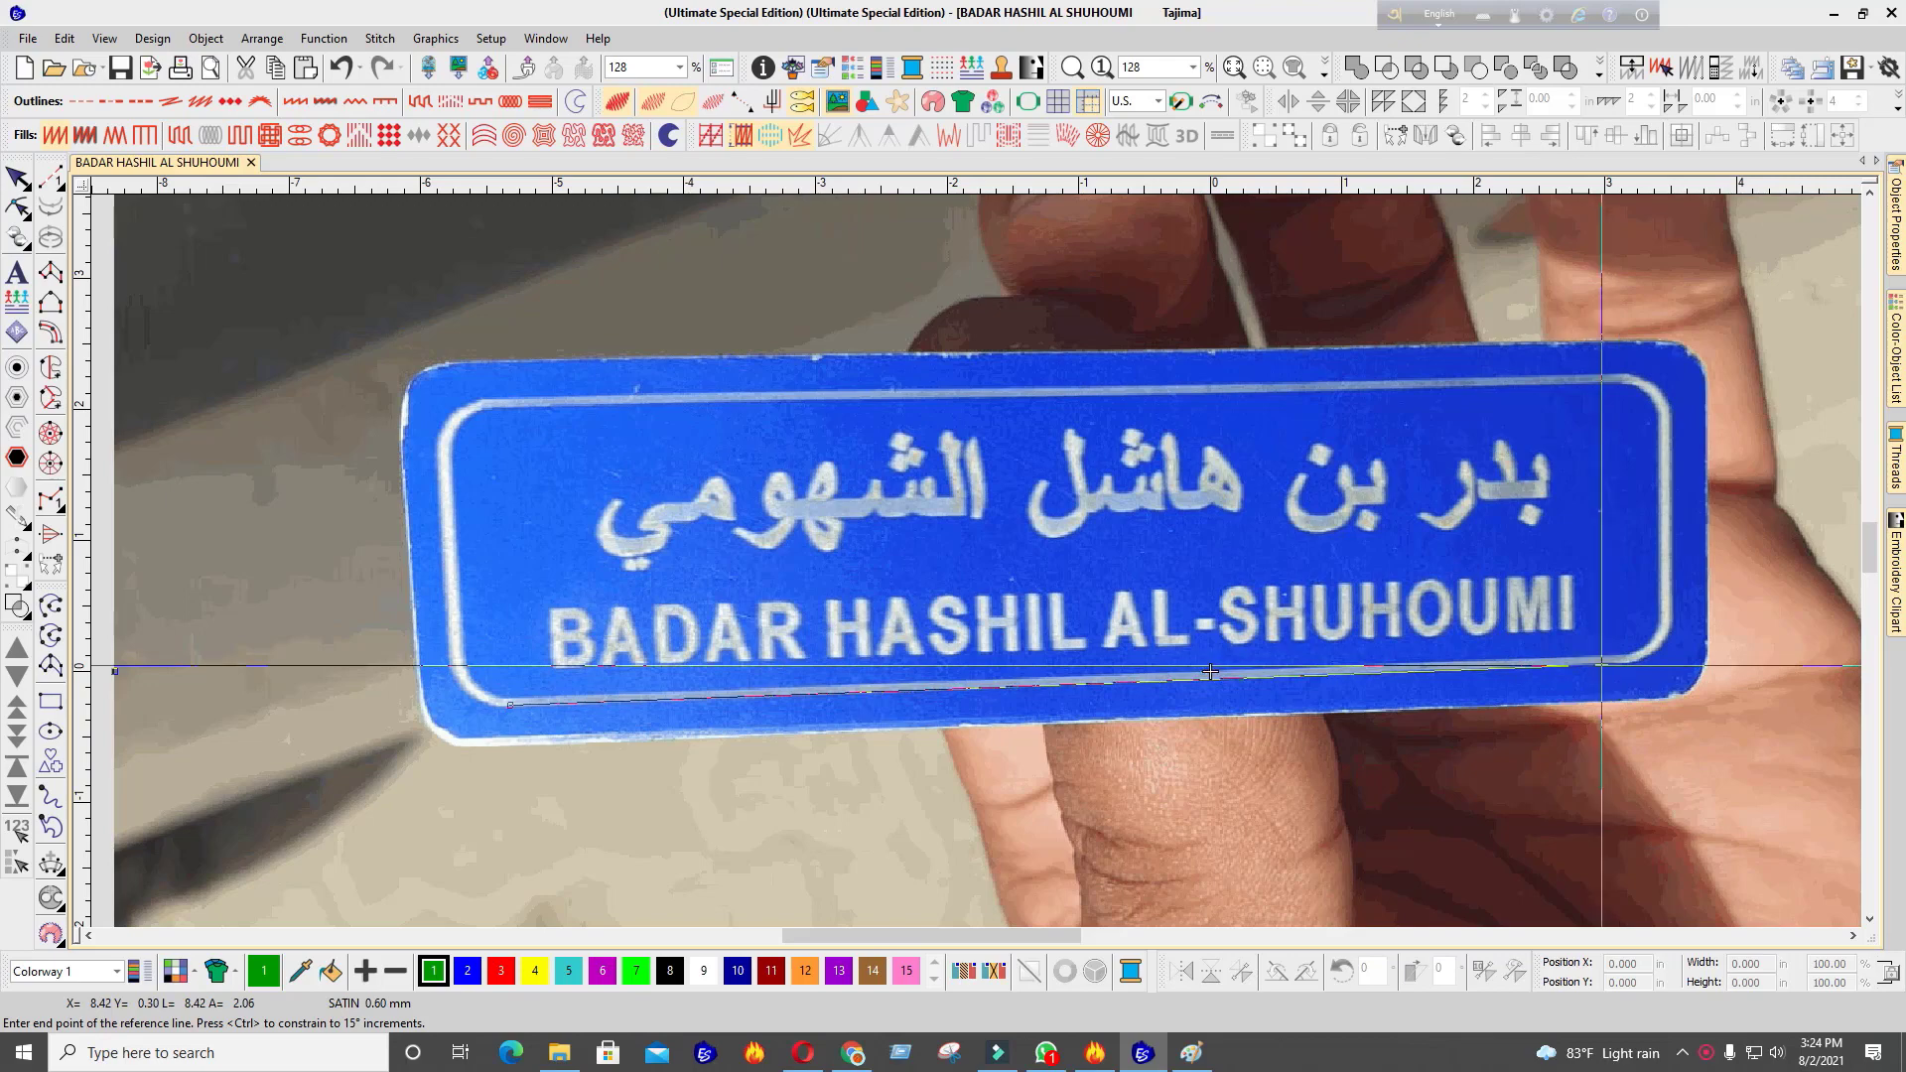
# Level the badge photo using a reference line along its bottom border, then lock the bitmap
pyautogui.scroll(1, 779, 702)
pyautogui.press('Escape')
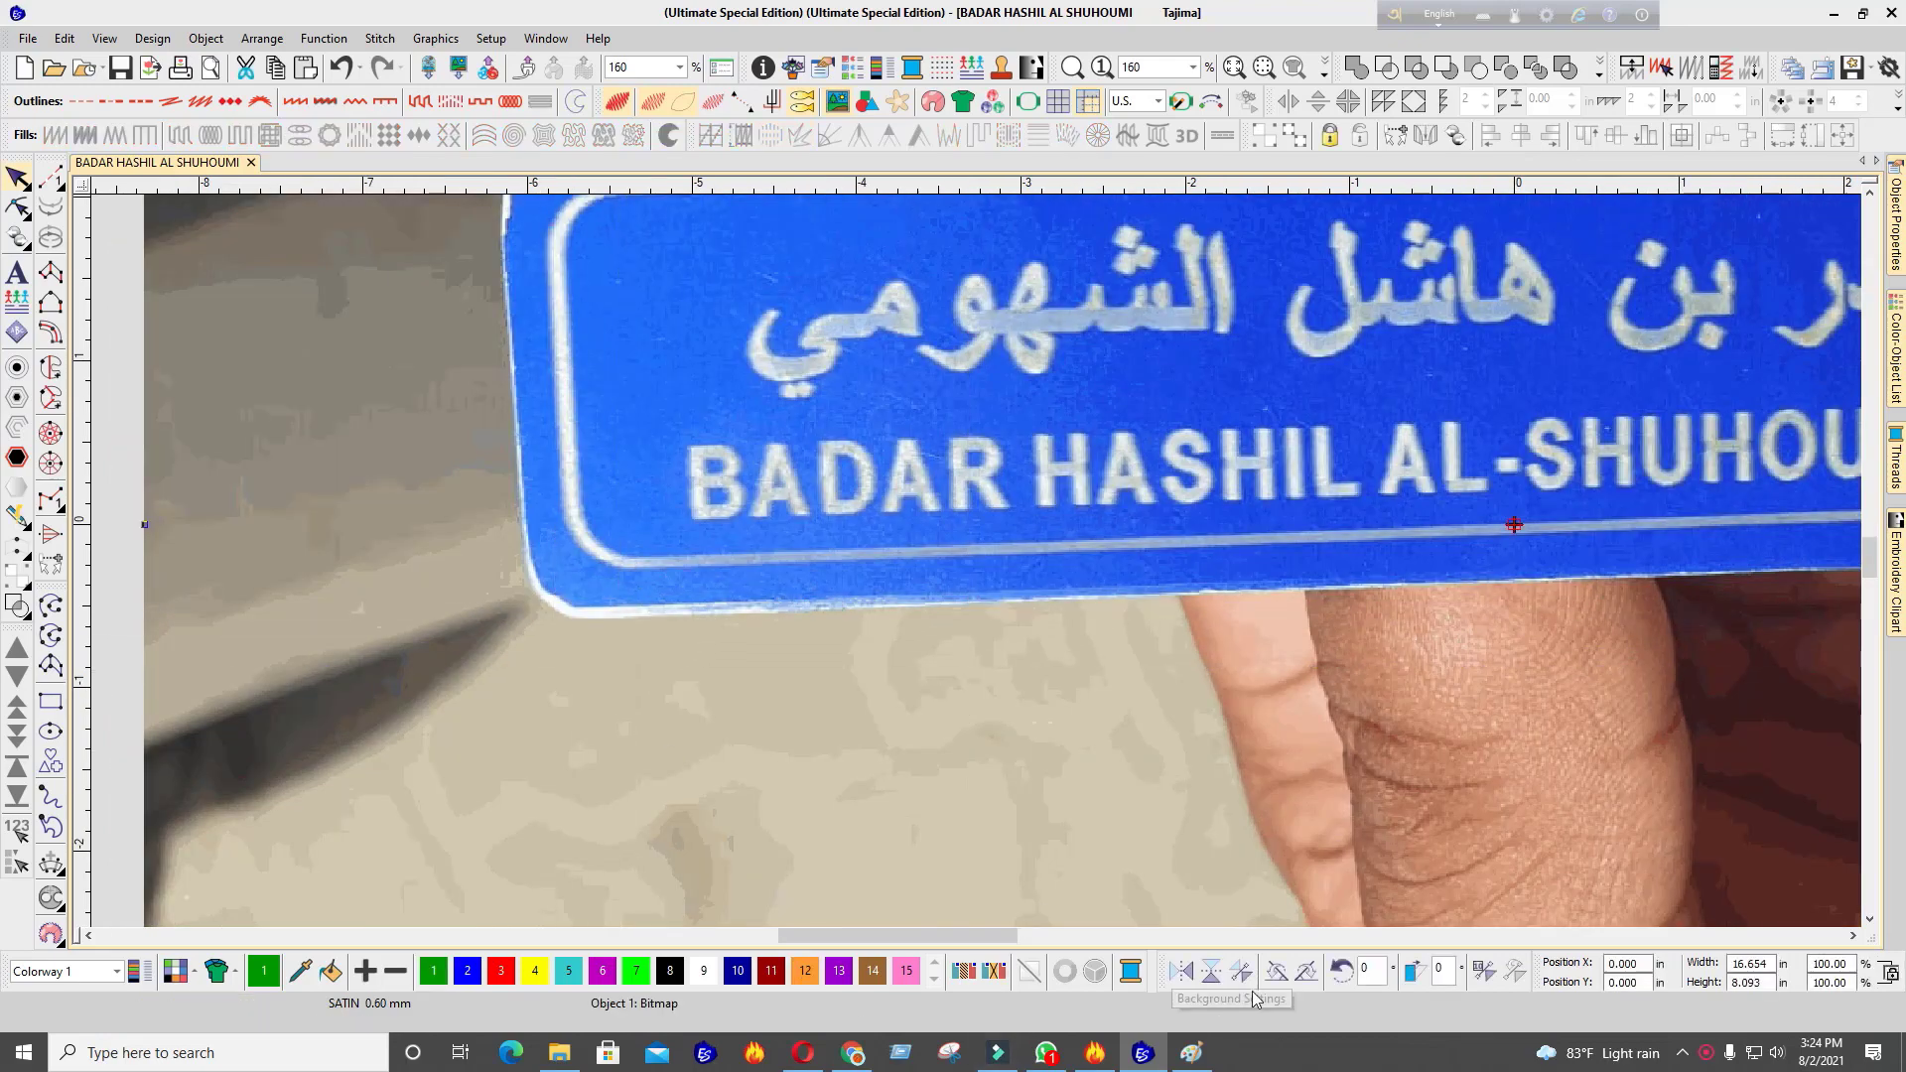
pyautogui.click(1485, 972)
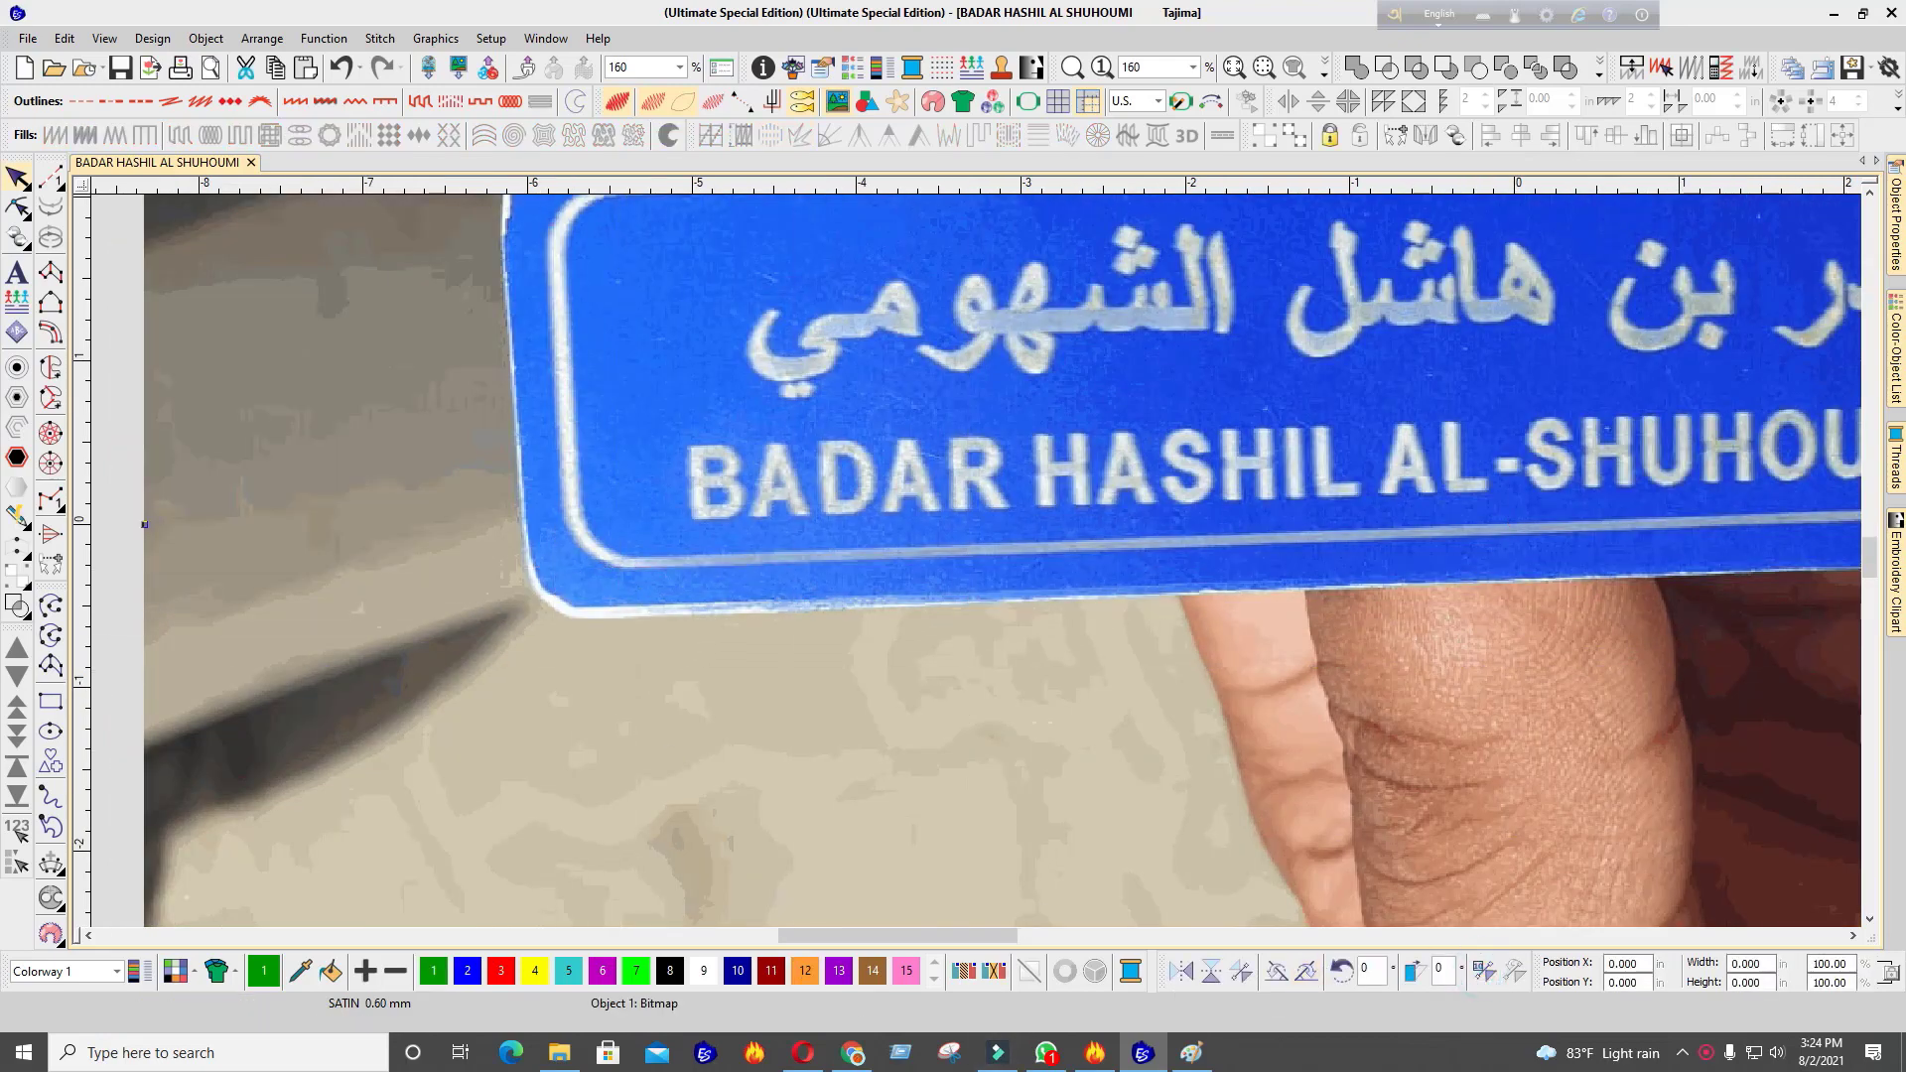
pyautogui.click(645, 562)
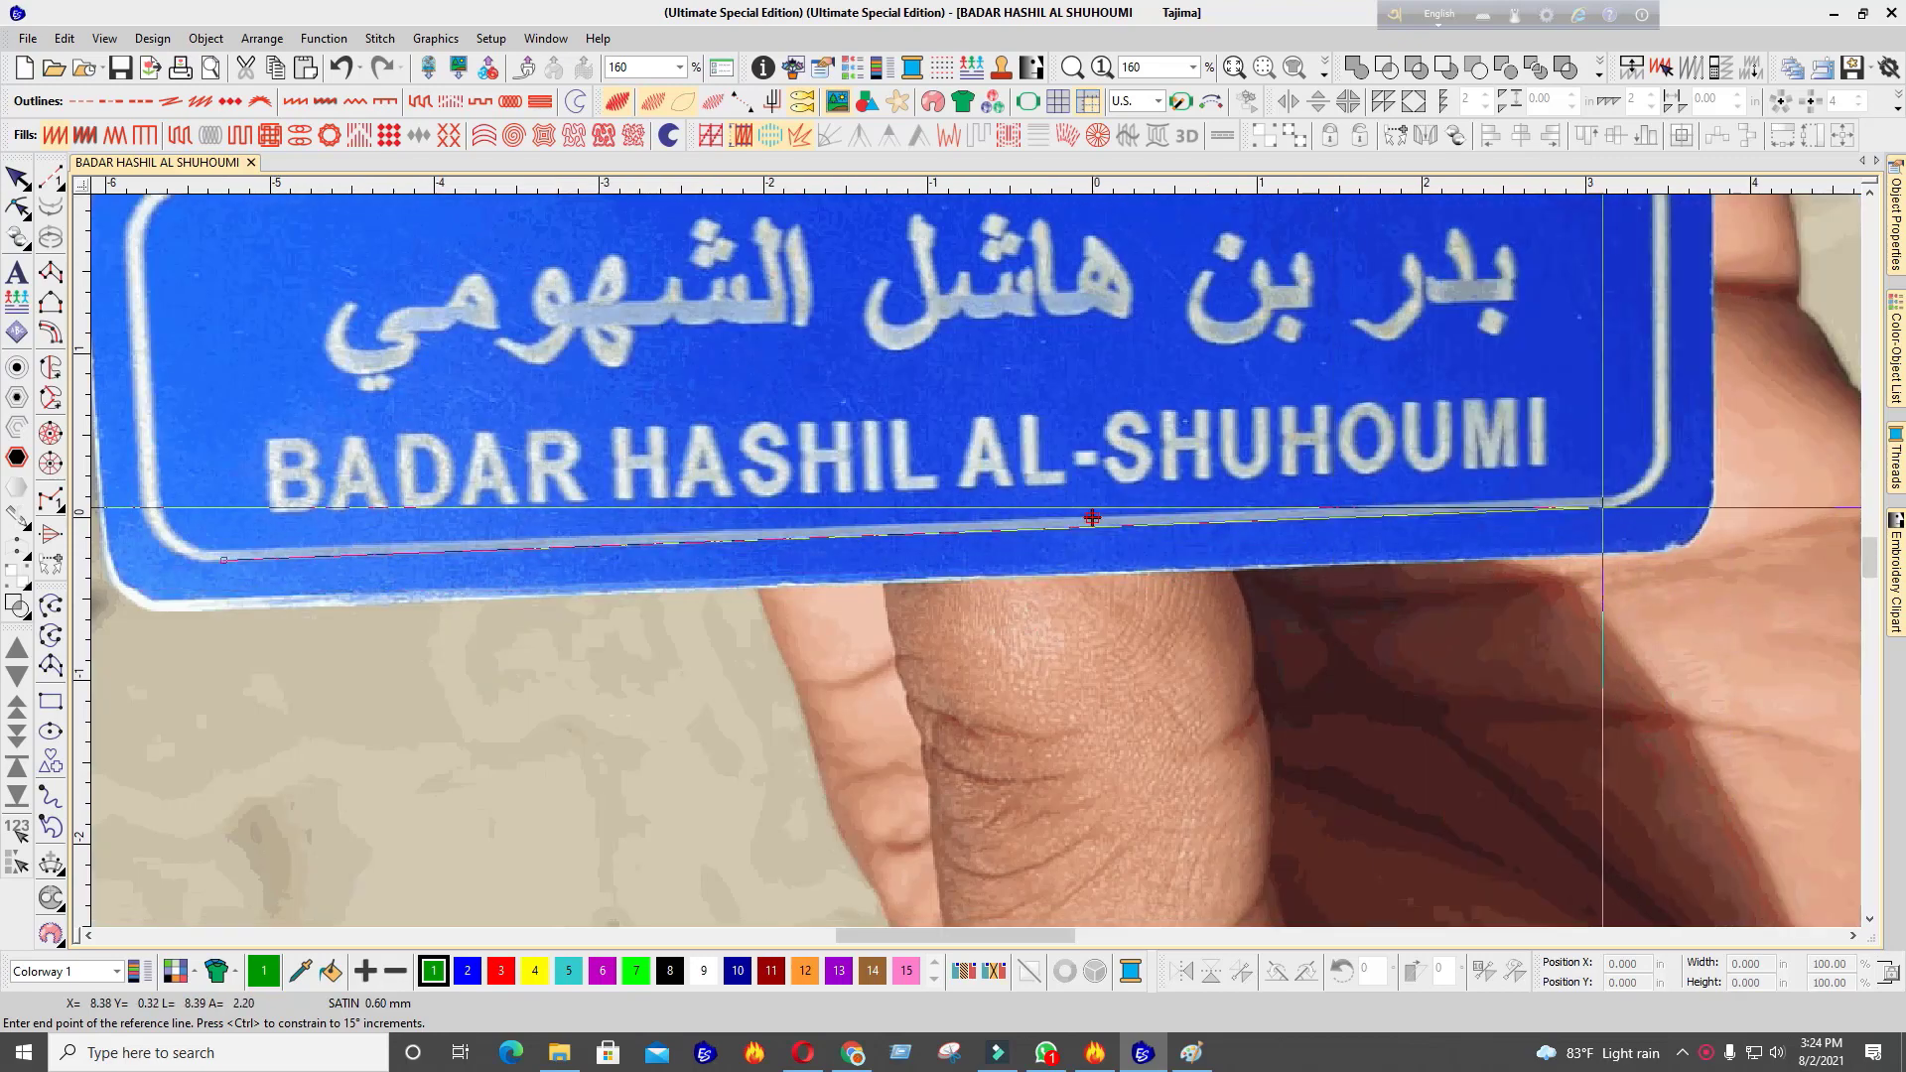
pyautogui.click(1092, 517)
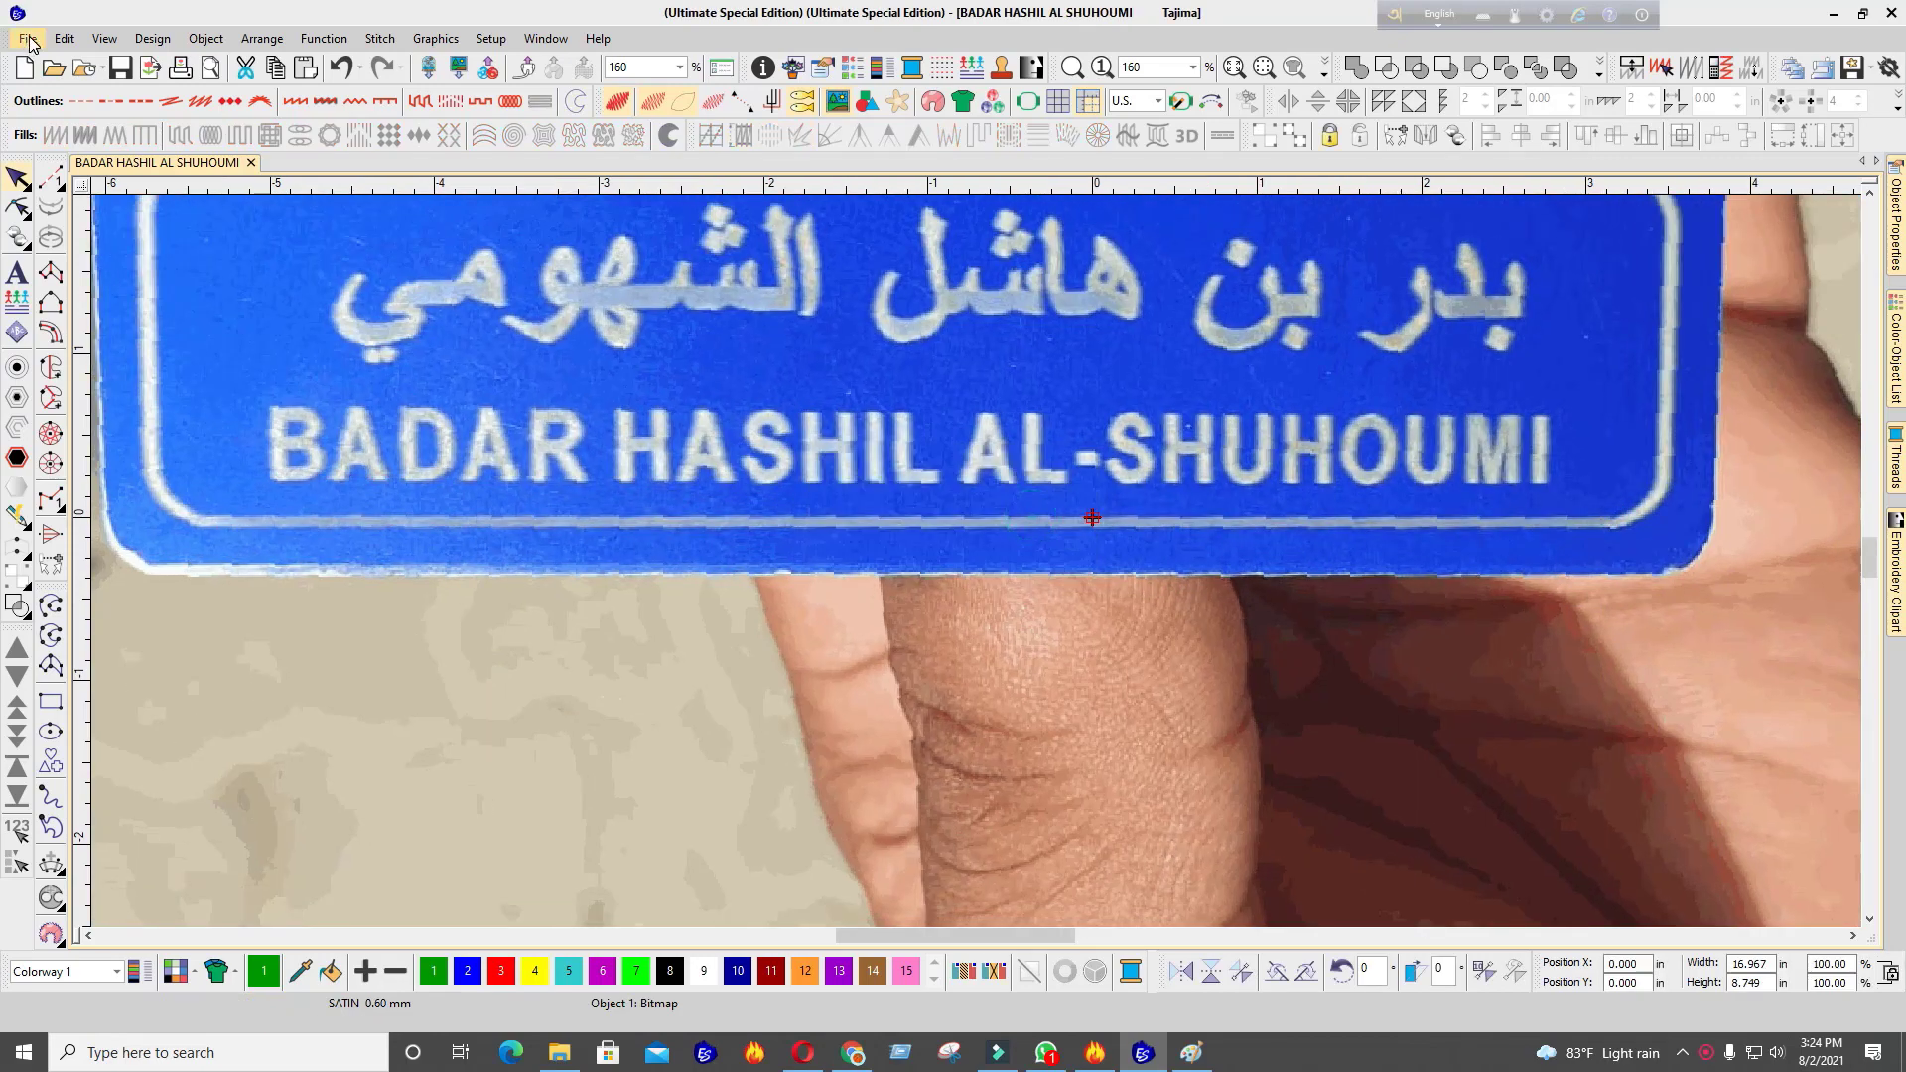
pyautogui.scroll(-5, 975, 562)
pyautogui.scroll(3, 951, 538)
pyautogui.press('k')
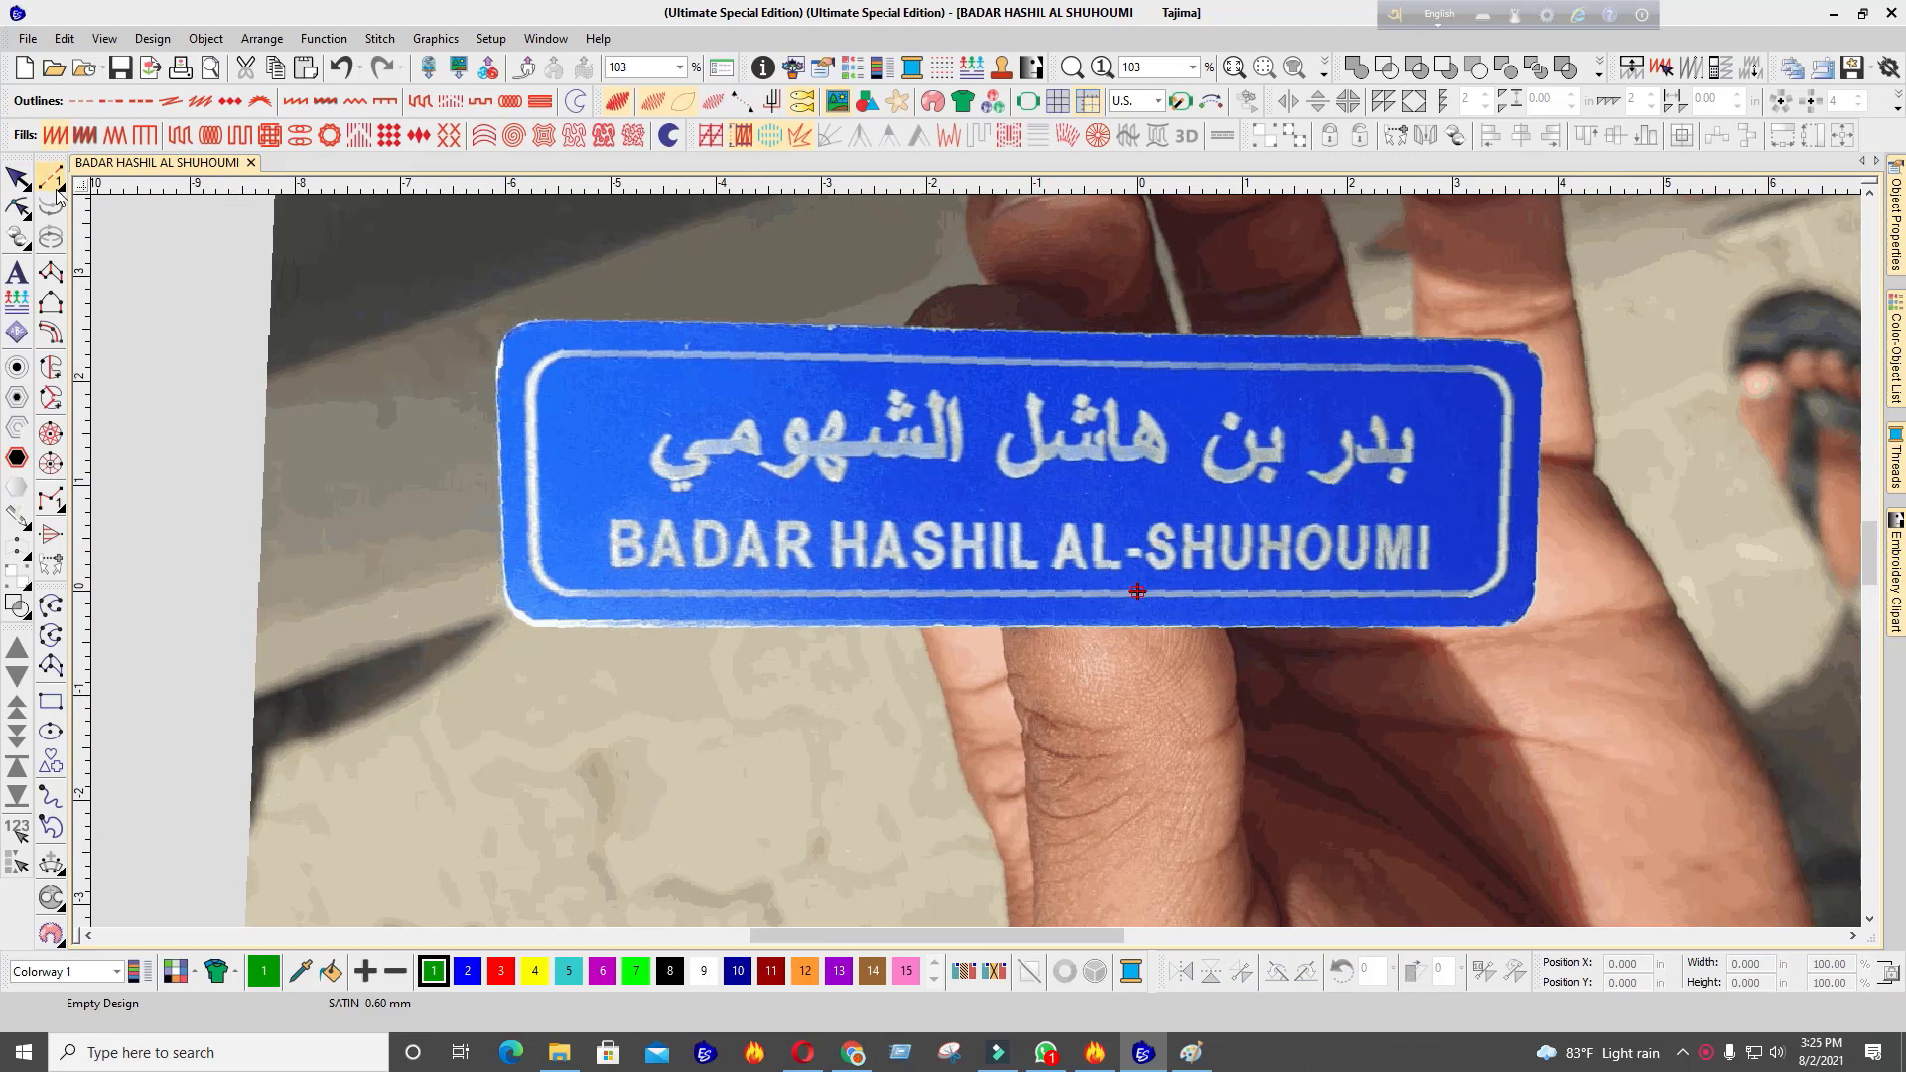
# Draw a green fill rectangle and size it to 110 × 30 mm in metric units
pyautogui.click(50, 701)
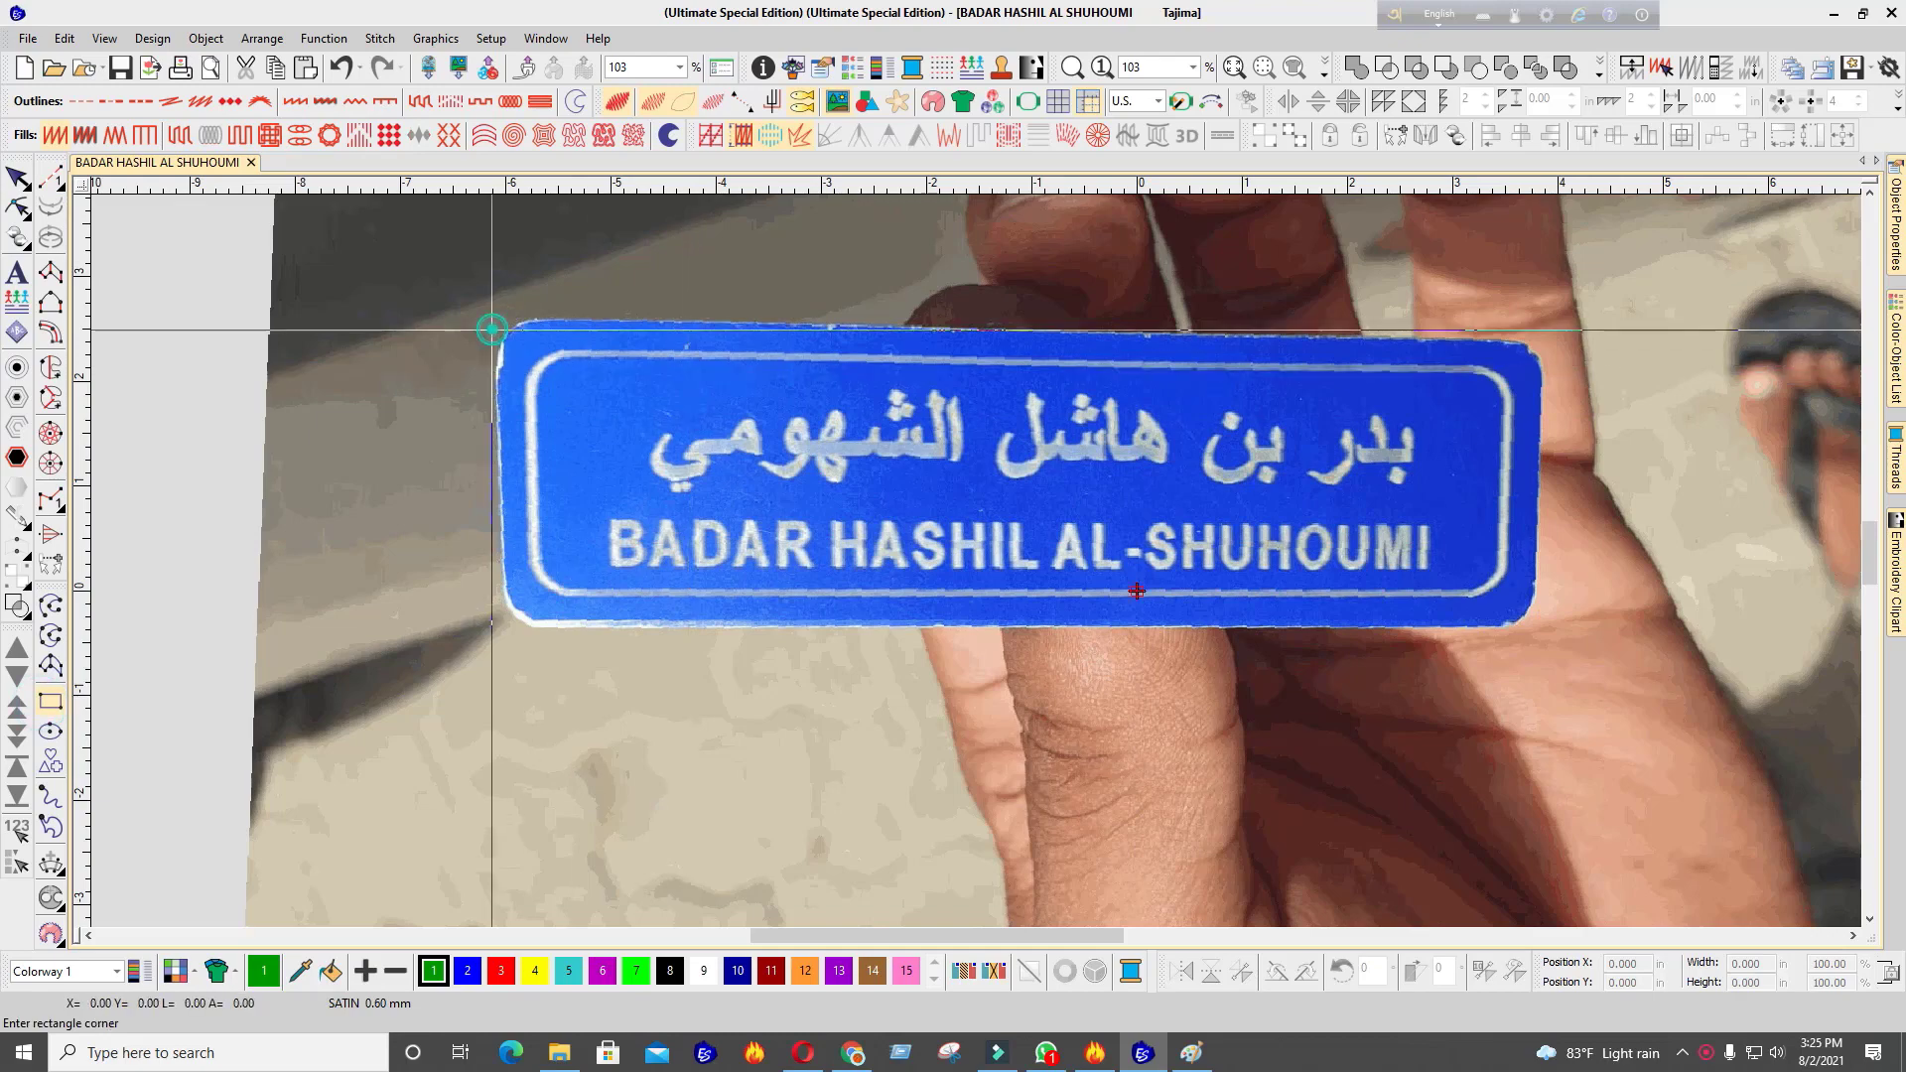
pyautogui.click(493, 330)
pyautogui.click(906, 452)
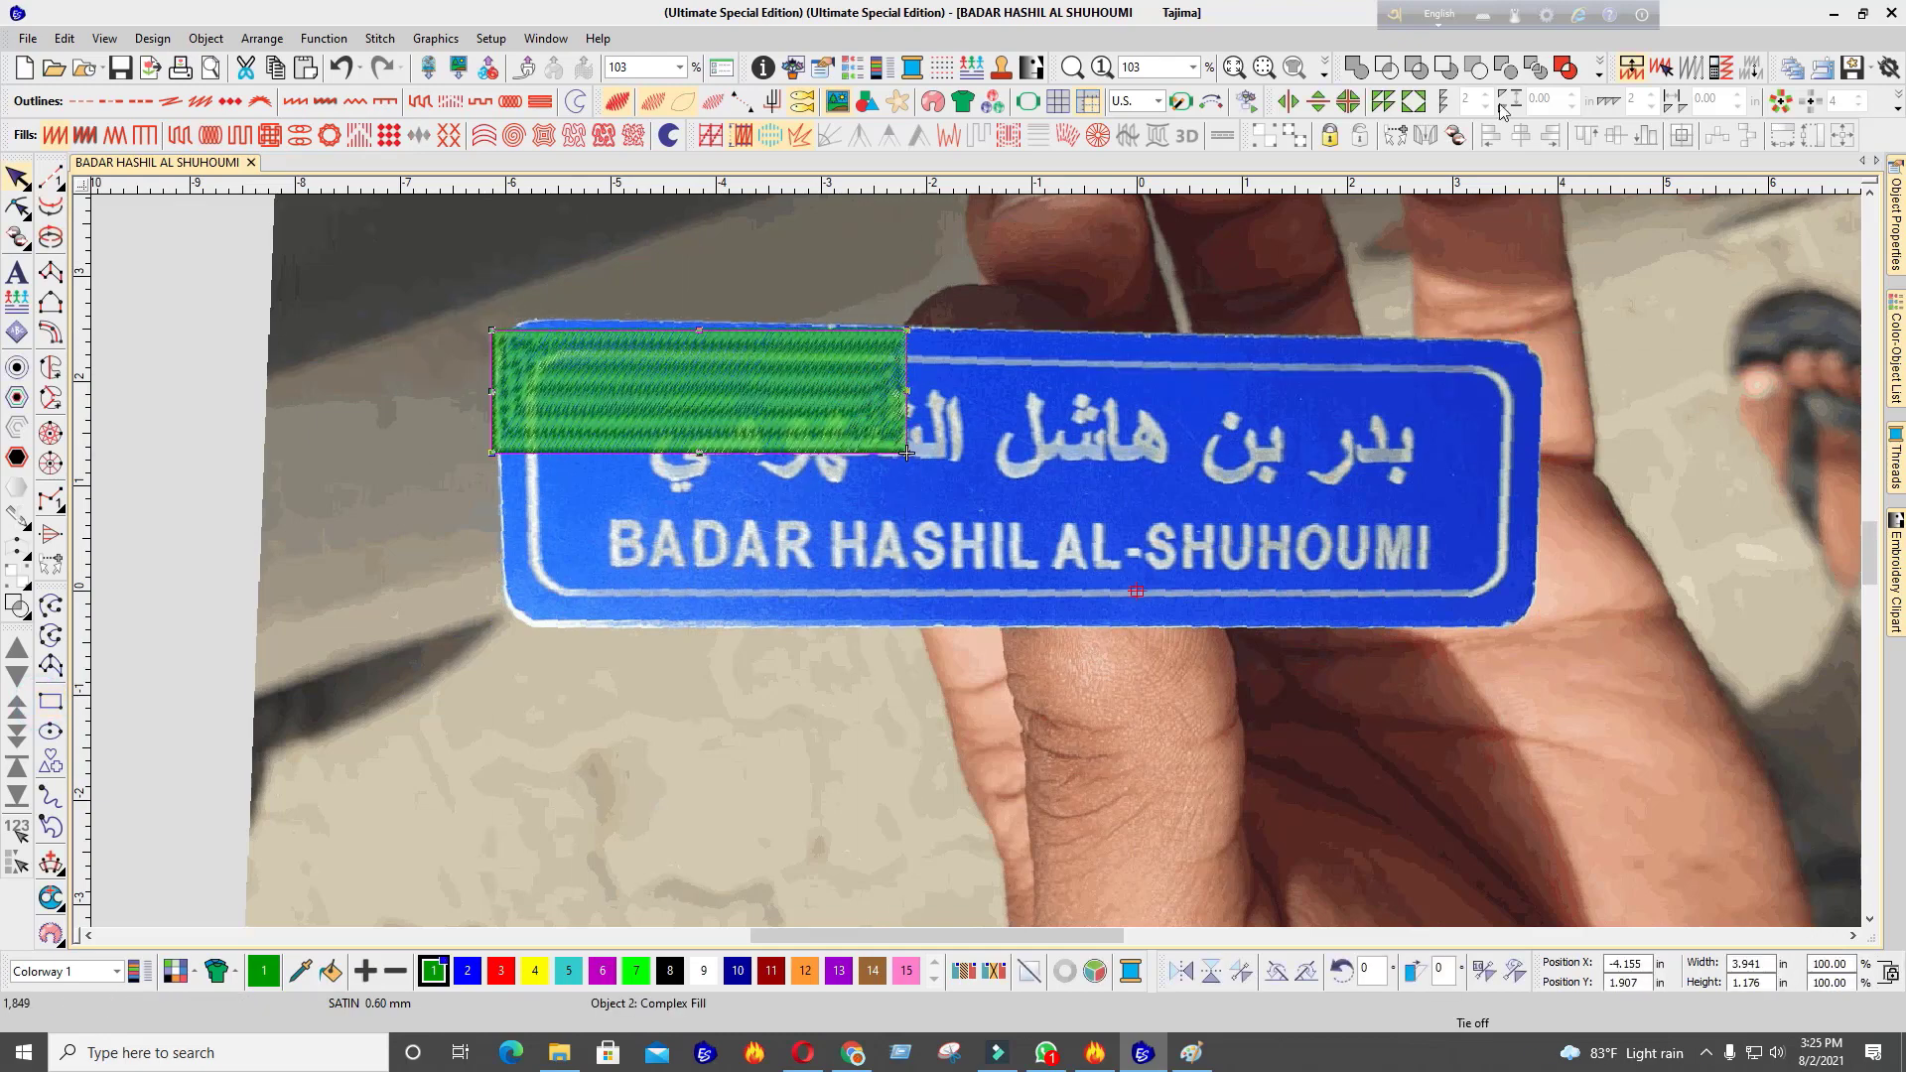
pyautogui.click(1141, 100)
pyautogui.click(1132, 130)
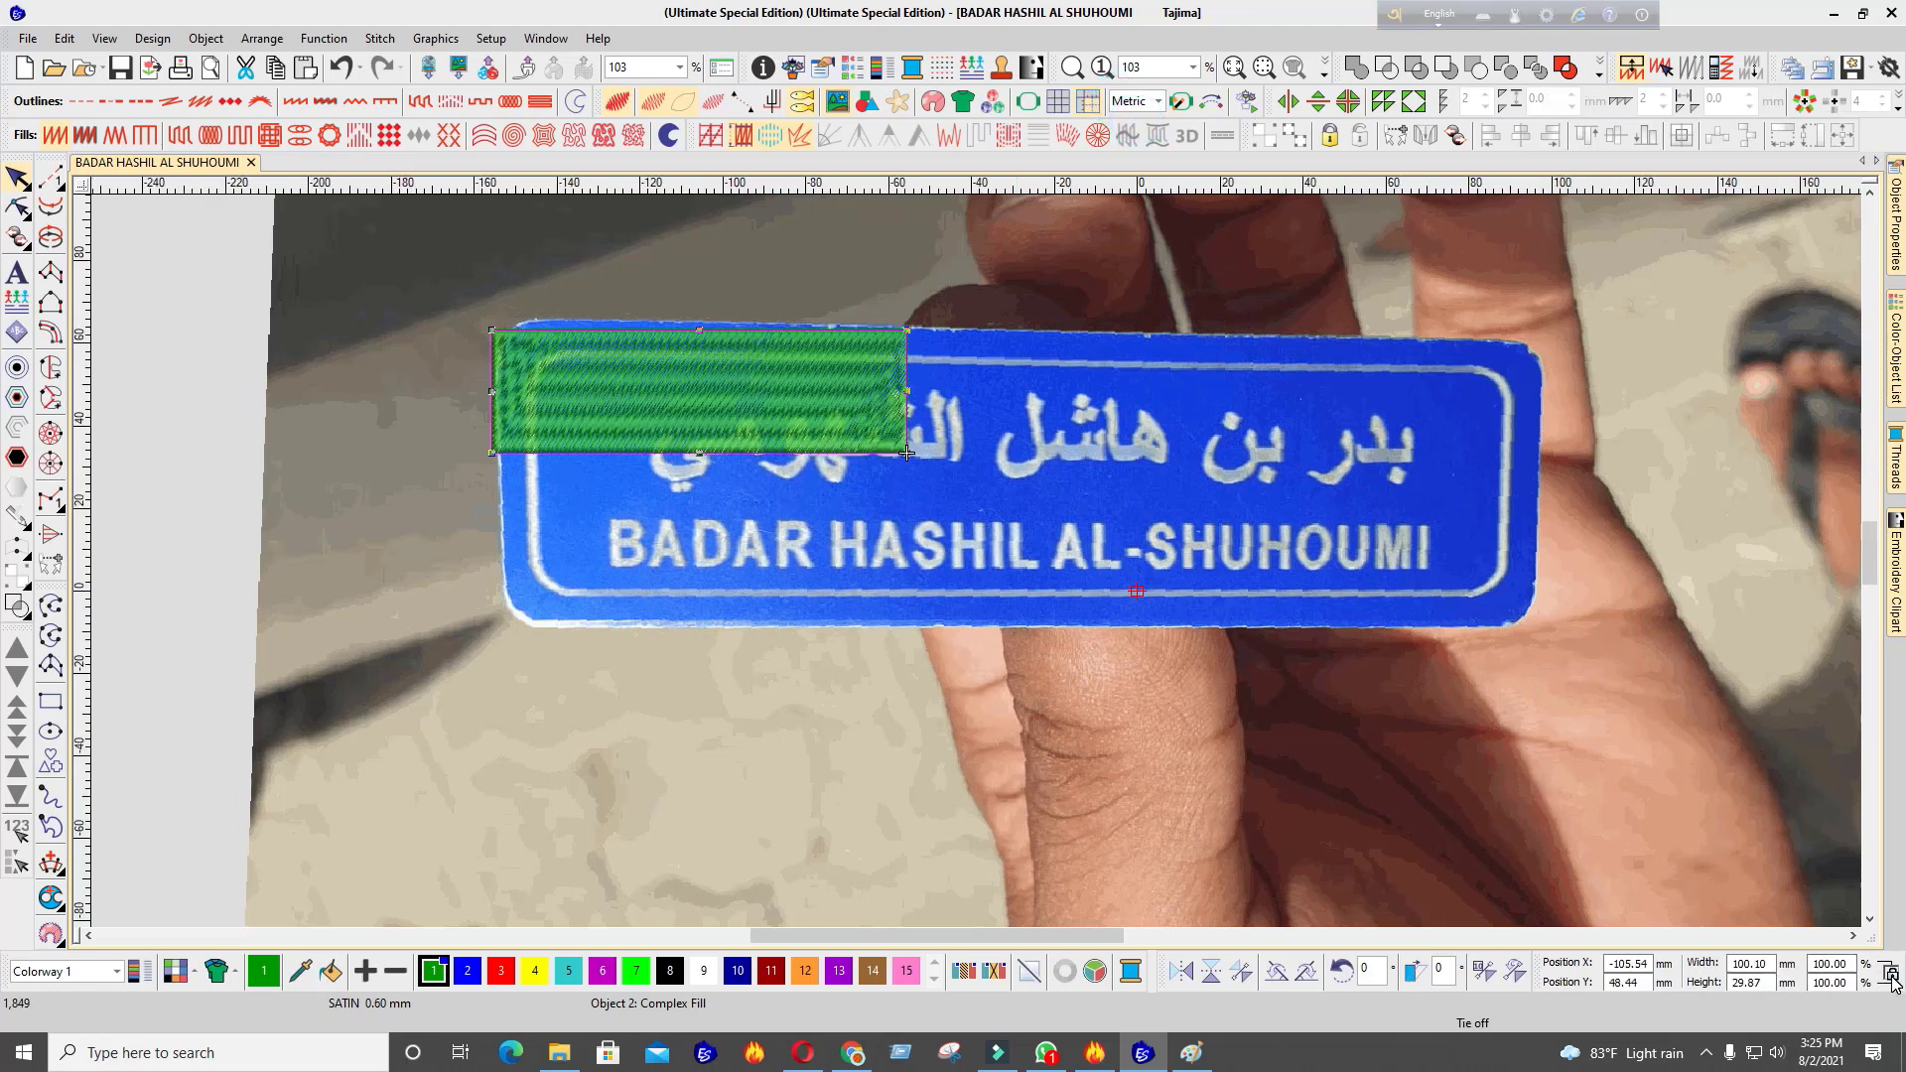
pyautogui.doubleClick(1763, 964)
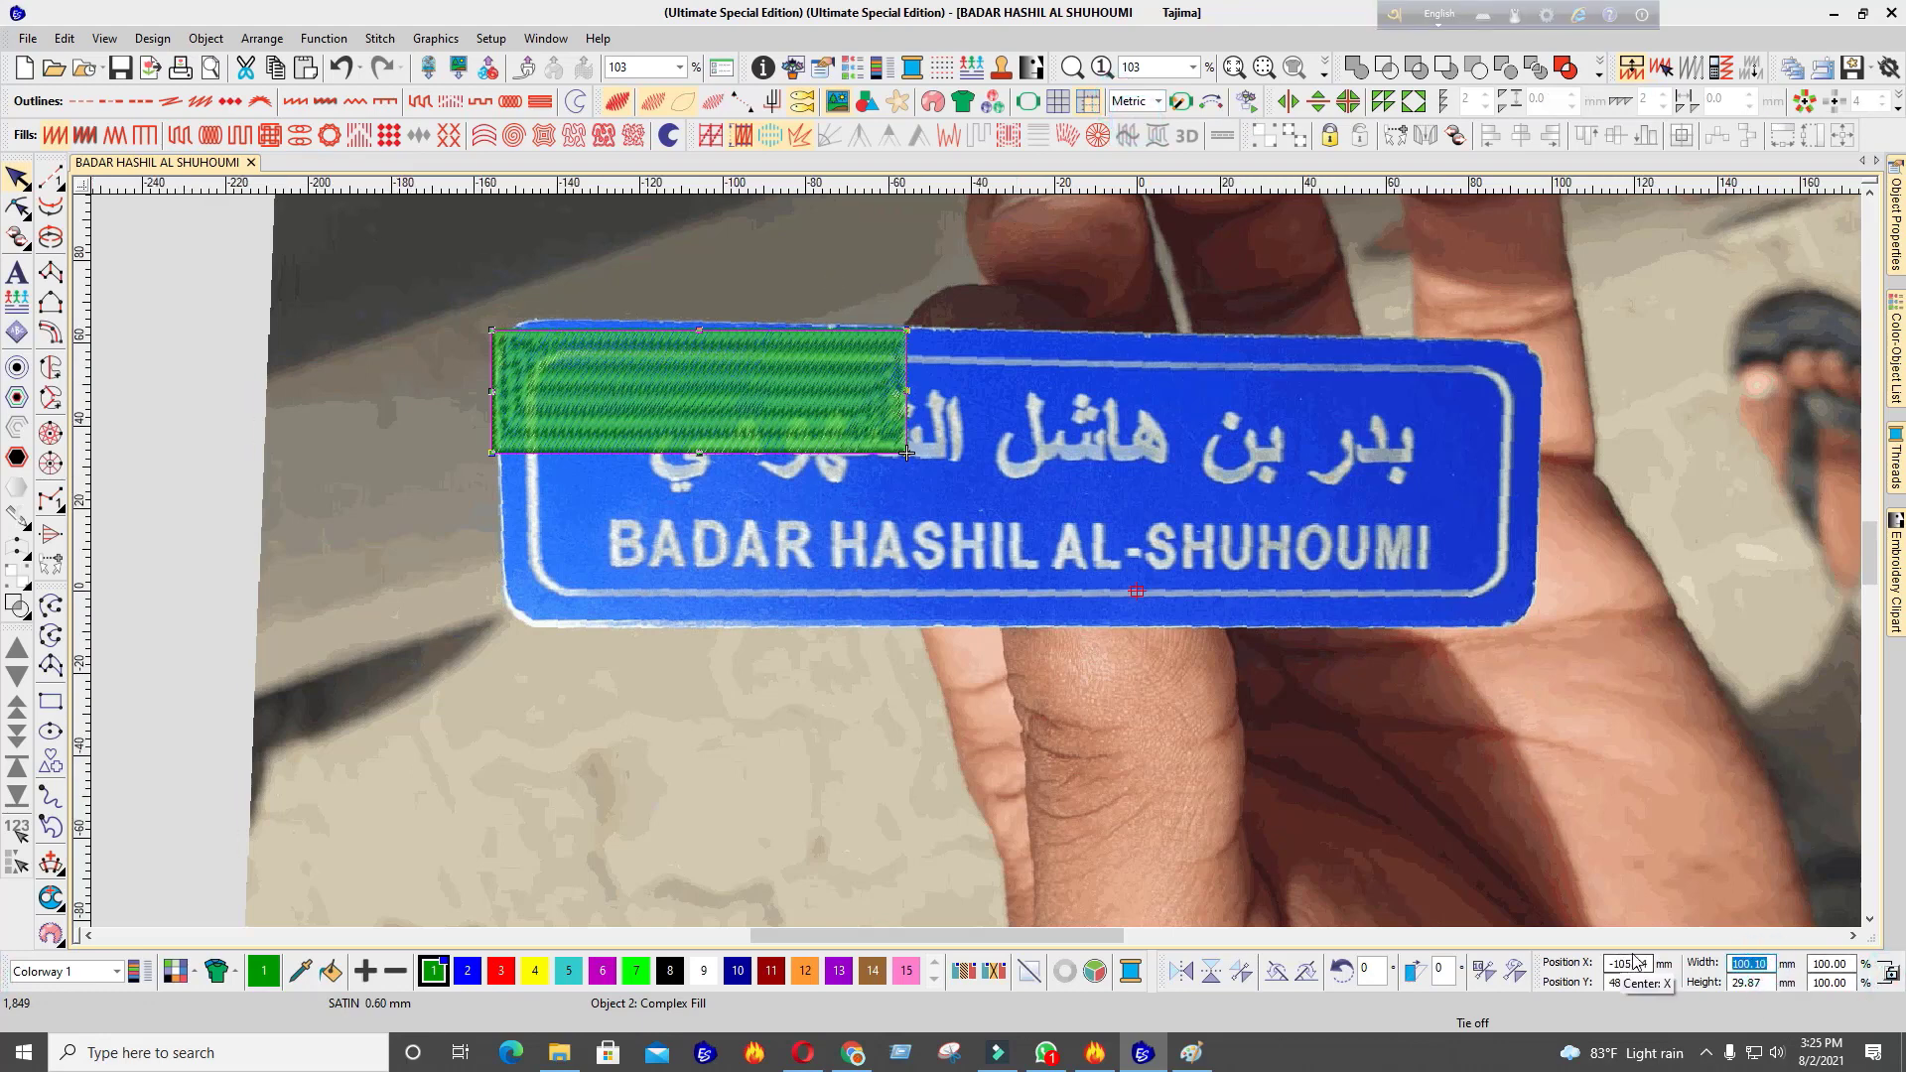
pyautogui.write('110')
pyautogui.press('Return')
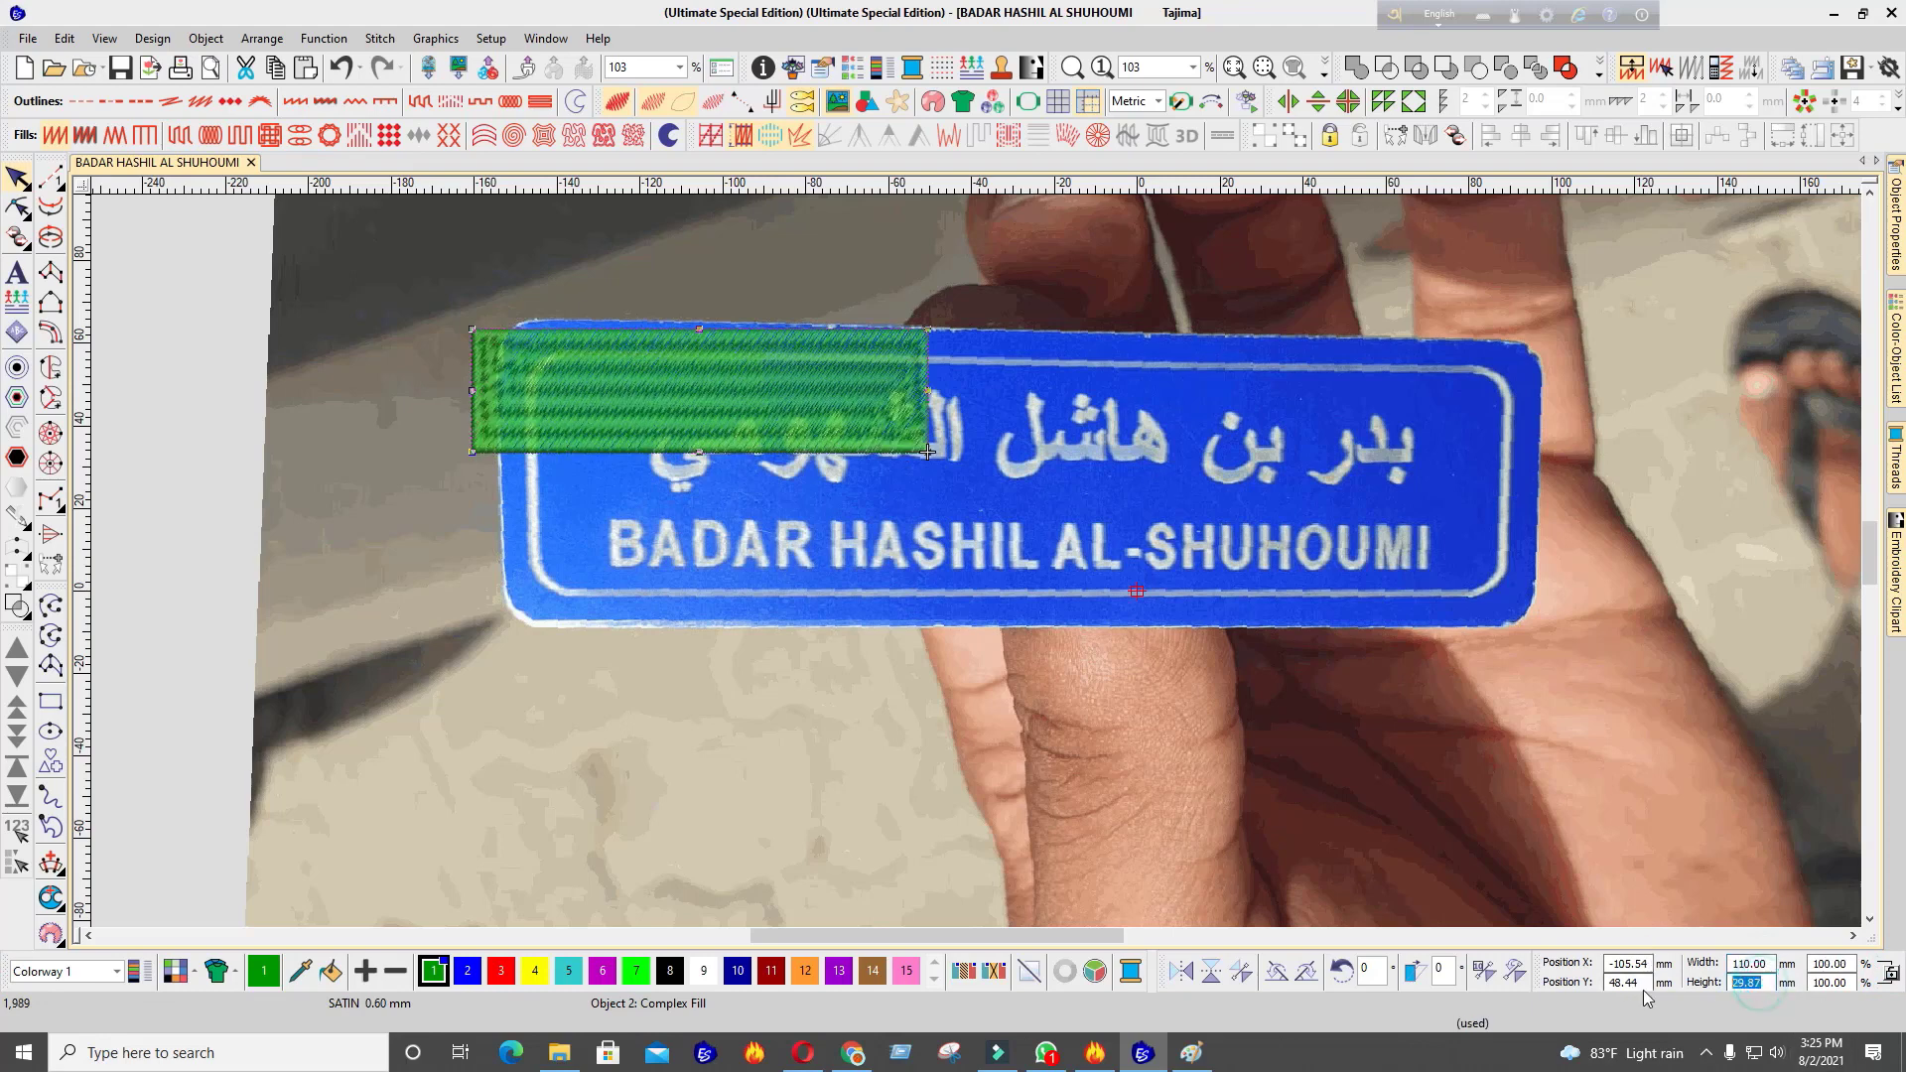
pyautogui.write('30')
pyautogui.press('Return')
# Scale the badge photo down to 40%
pyautogui.click(1106, 411)
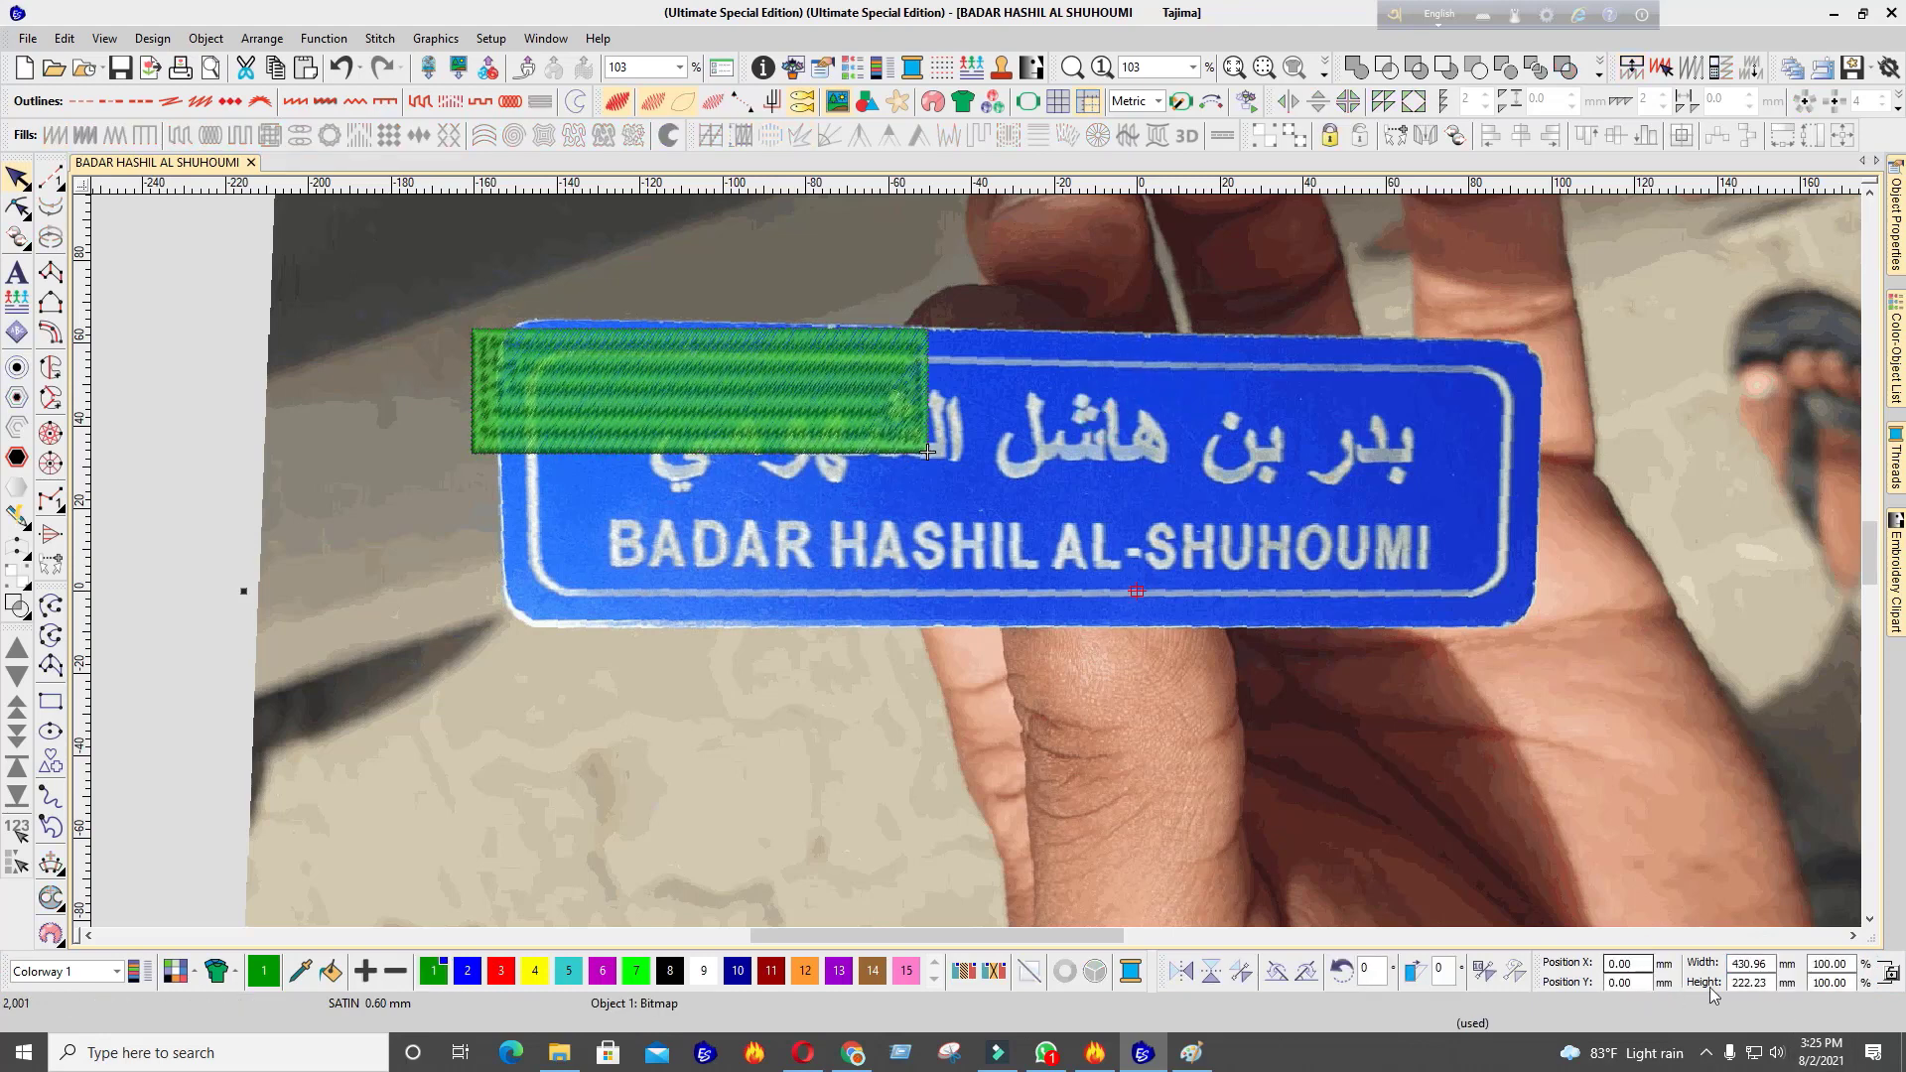
pyautogui.doubleClick(1848, 964)
pyautogui.write('40')
pyautogui.press('Return')
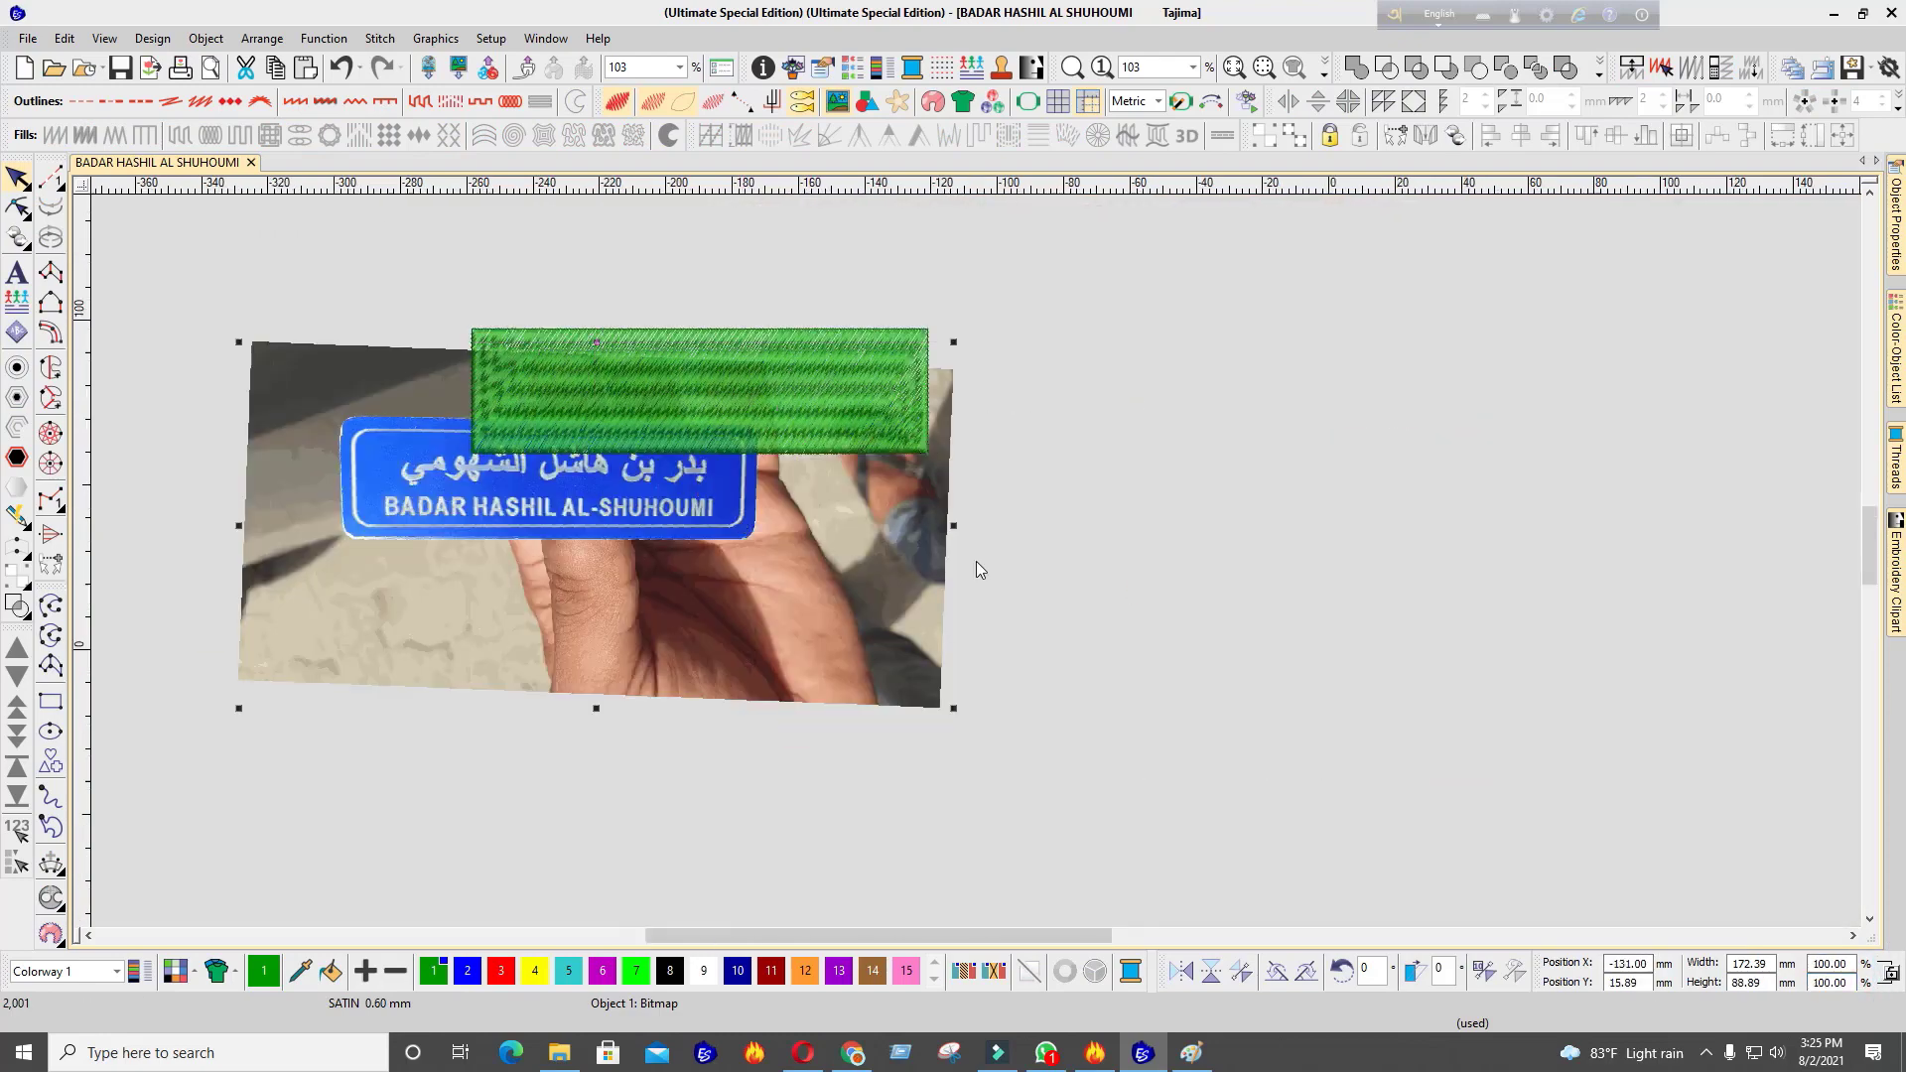
# Move the badge photo down and to the right
pyautogui.scroll(-2, 978, 569)
pyautogui.scroll(6, 978, 568)
pyautogui.moveTo(840, 614); pyautogui.dragTo(1129, 658)
pyautogui.scroll(-2, 1129, 655)
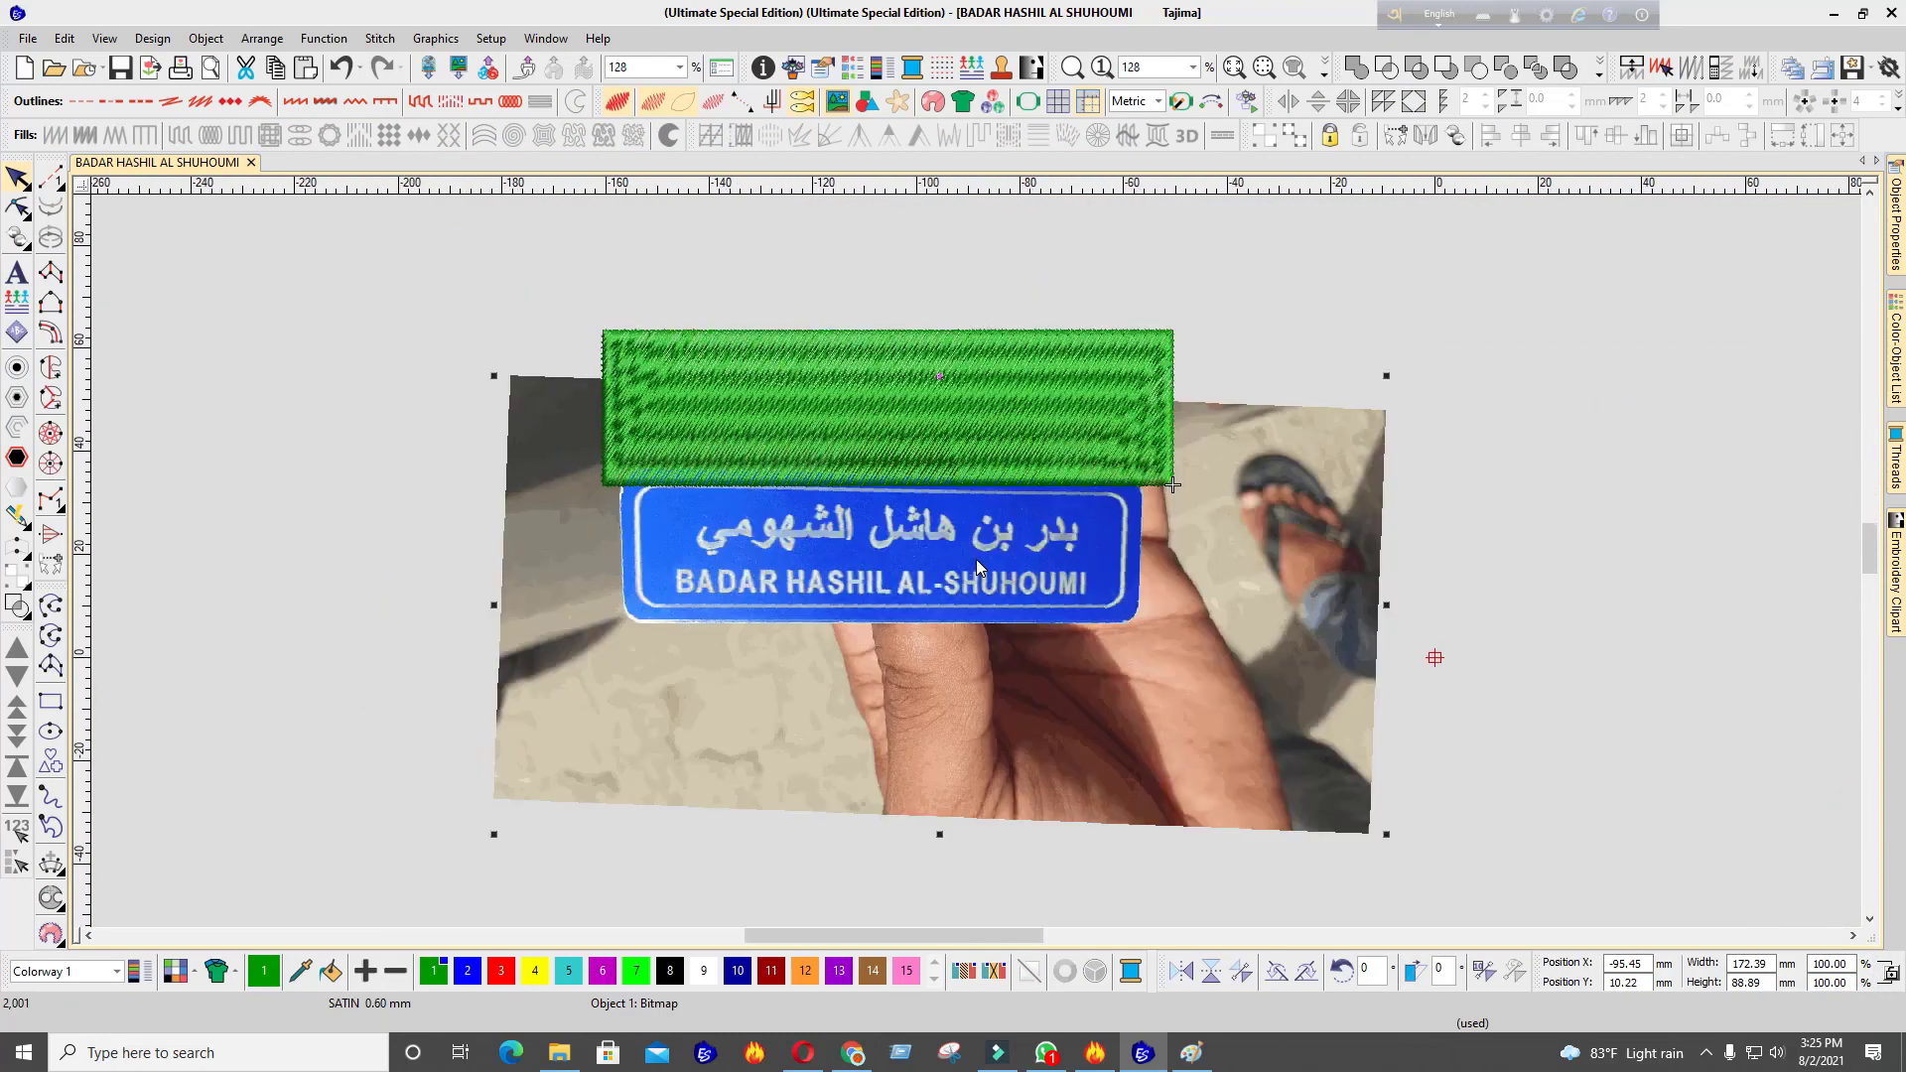
pyautogui.scroll(1, 978, 569)
pyautogui.moveTo(978, 569); pyautogui.dragTo(1012, 602)
# Crop the photo with a rectangular crop around the badge and finalize it
pyautogui.click(435, 38)
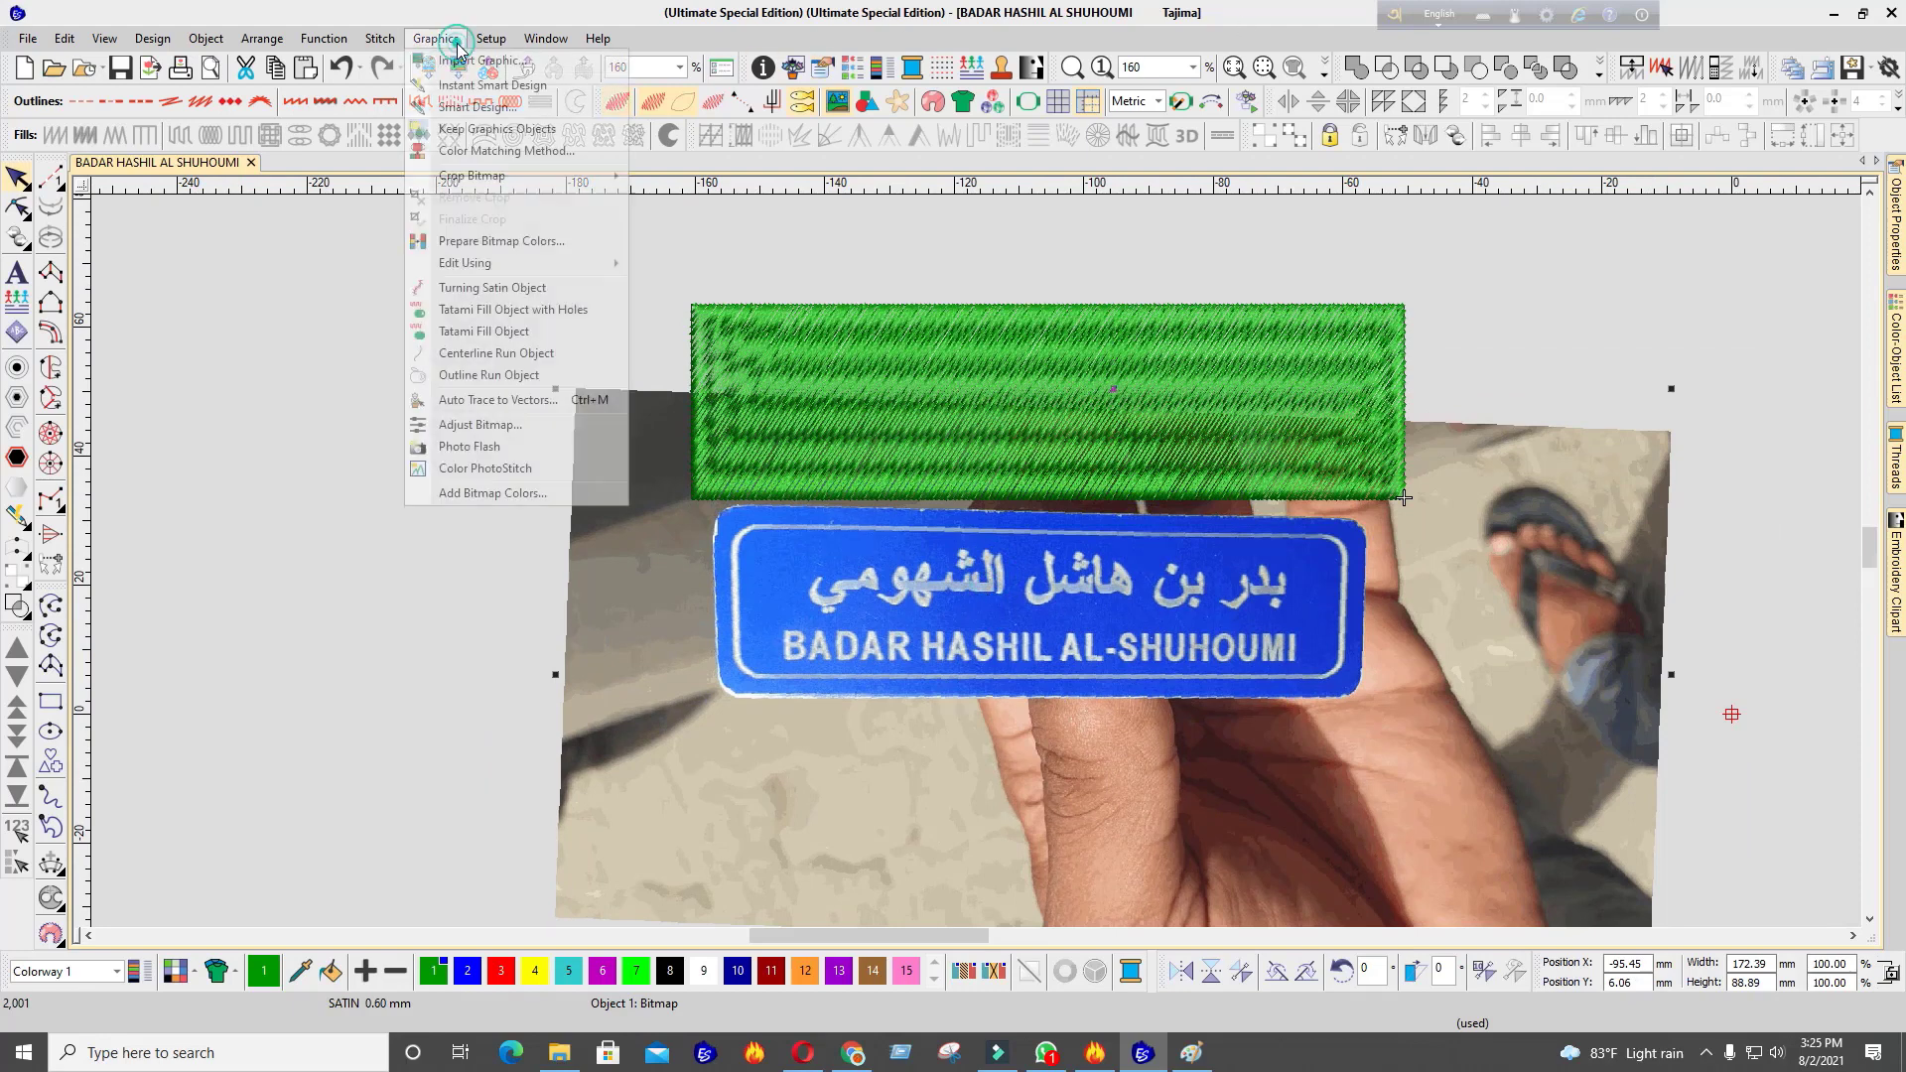
pyautogui.click(506, 176)
pyautogui.click(652, 206)
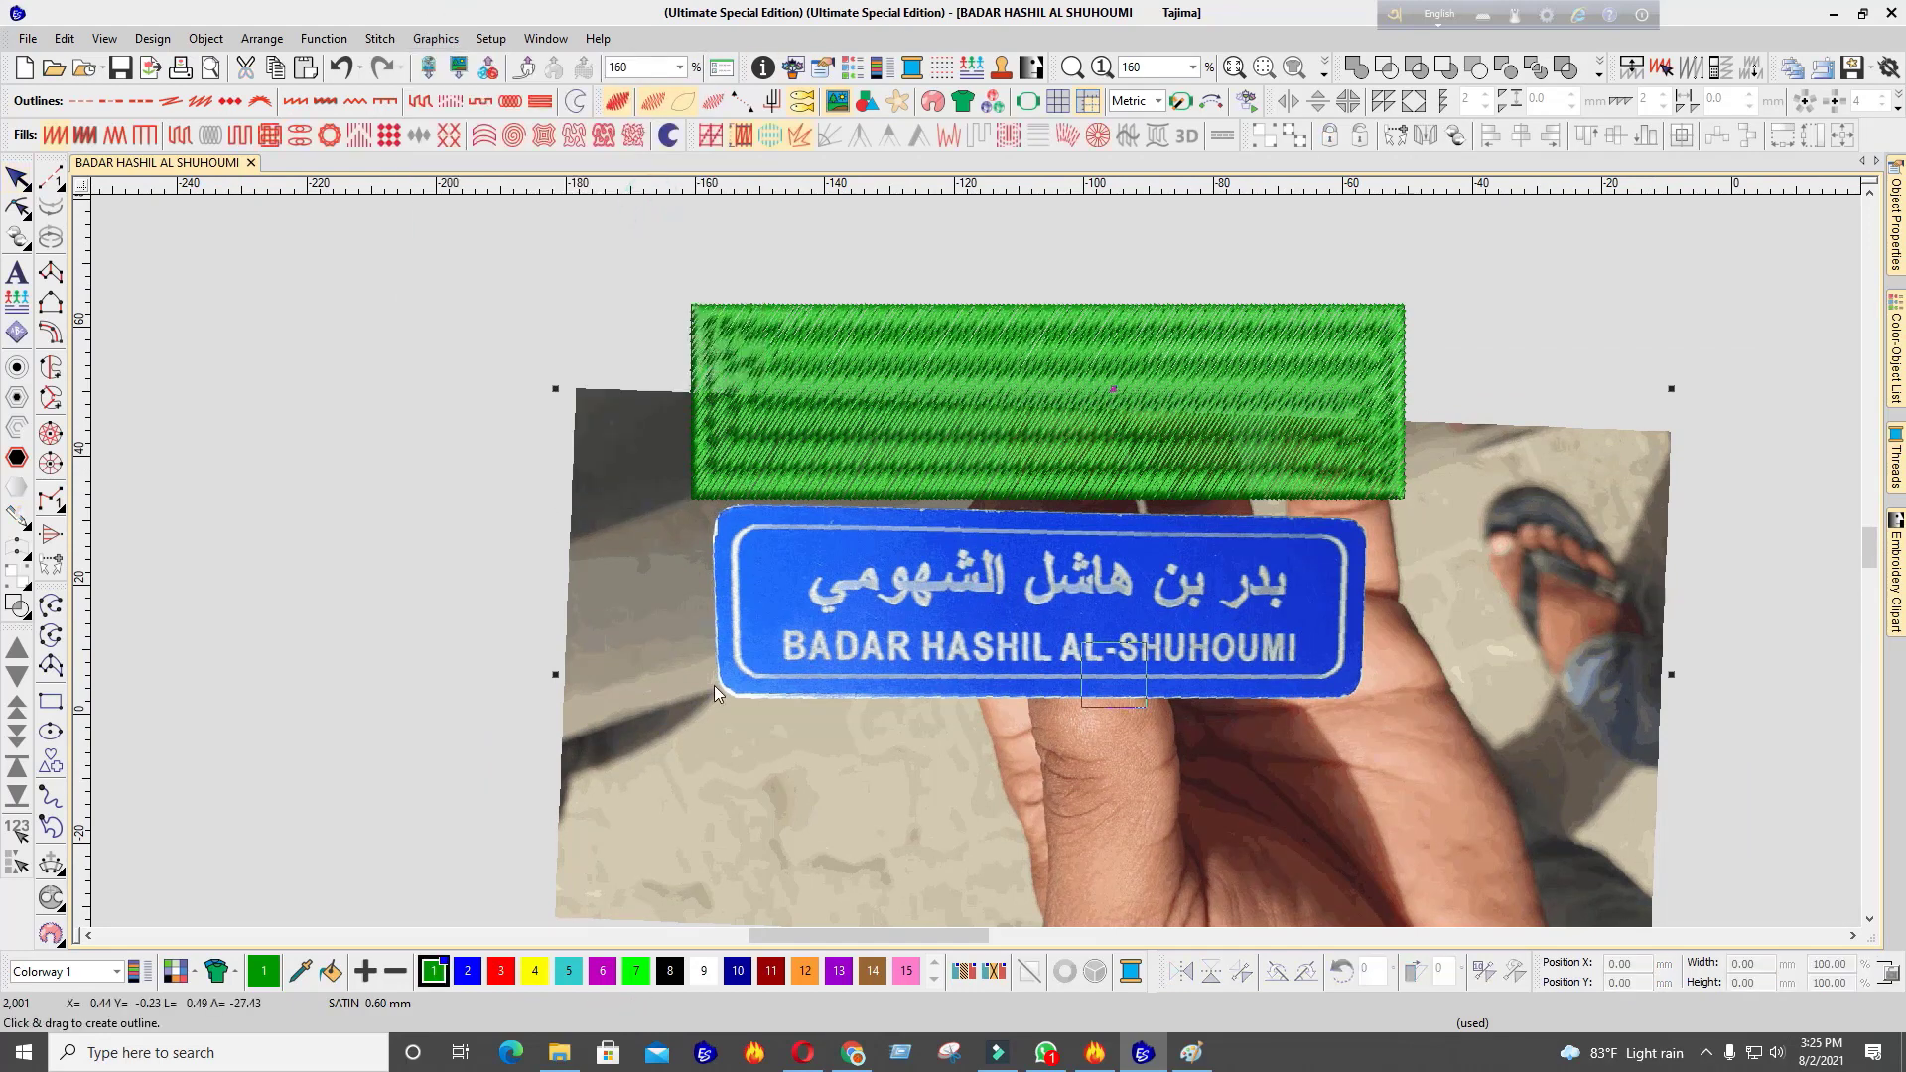
pyautogui.moveTo(1380, 501); pyautogui.dragTo(696, 702)
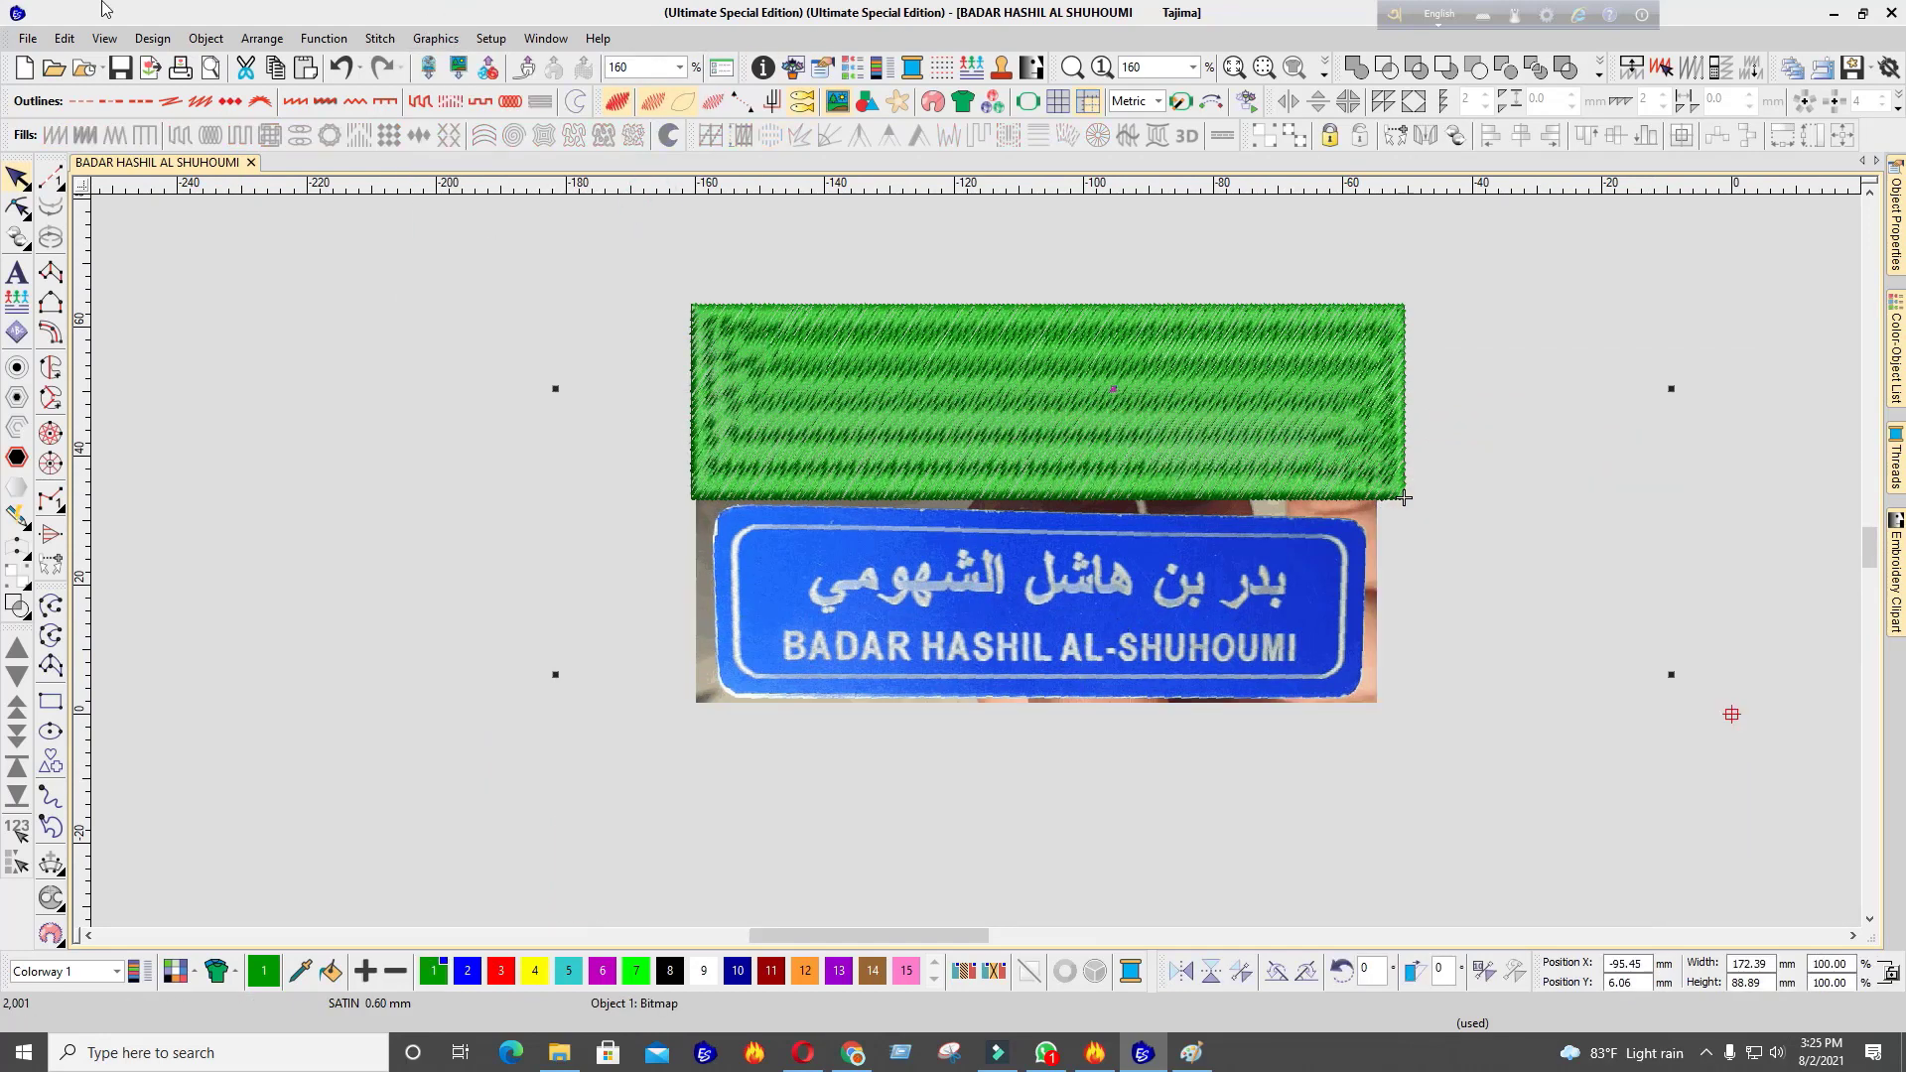
pyautogui.click(435, 37)
pyautogui.click(486, 217)
# Drag the green rectangle up clear of the cropped photo
pyautogui.scroll(-4, 1249, 455)
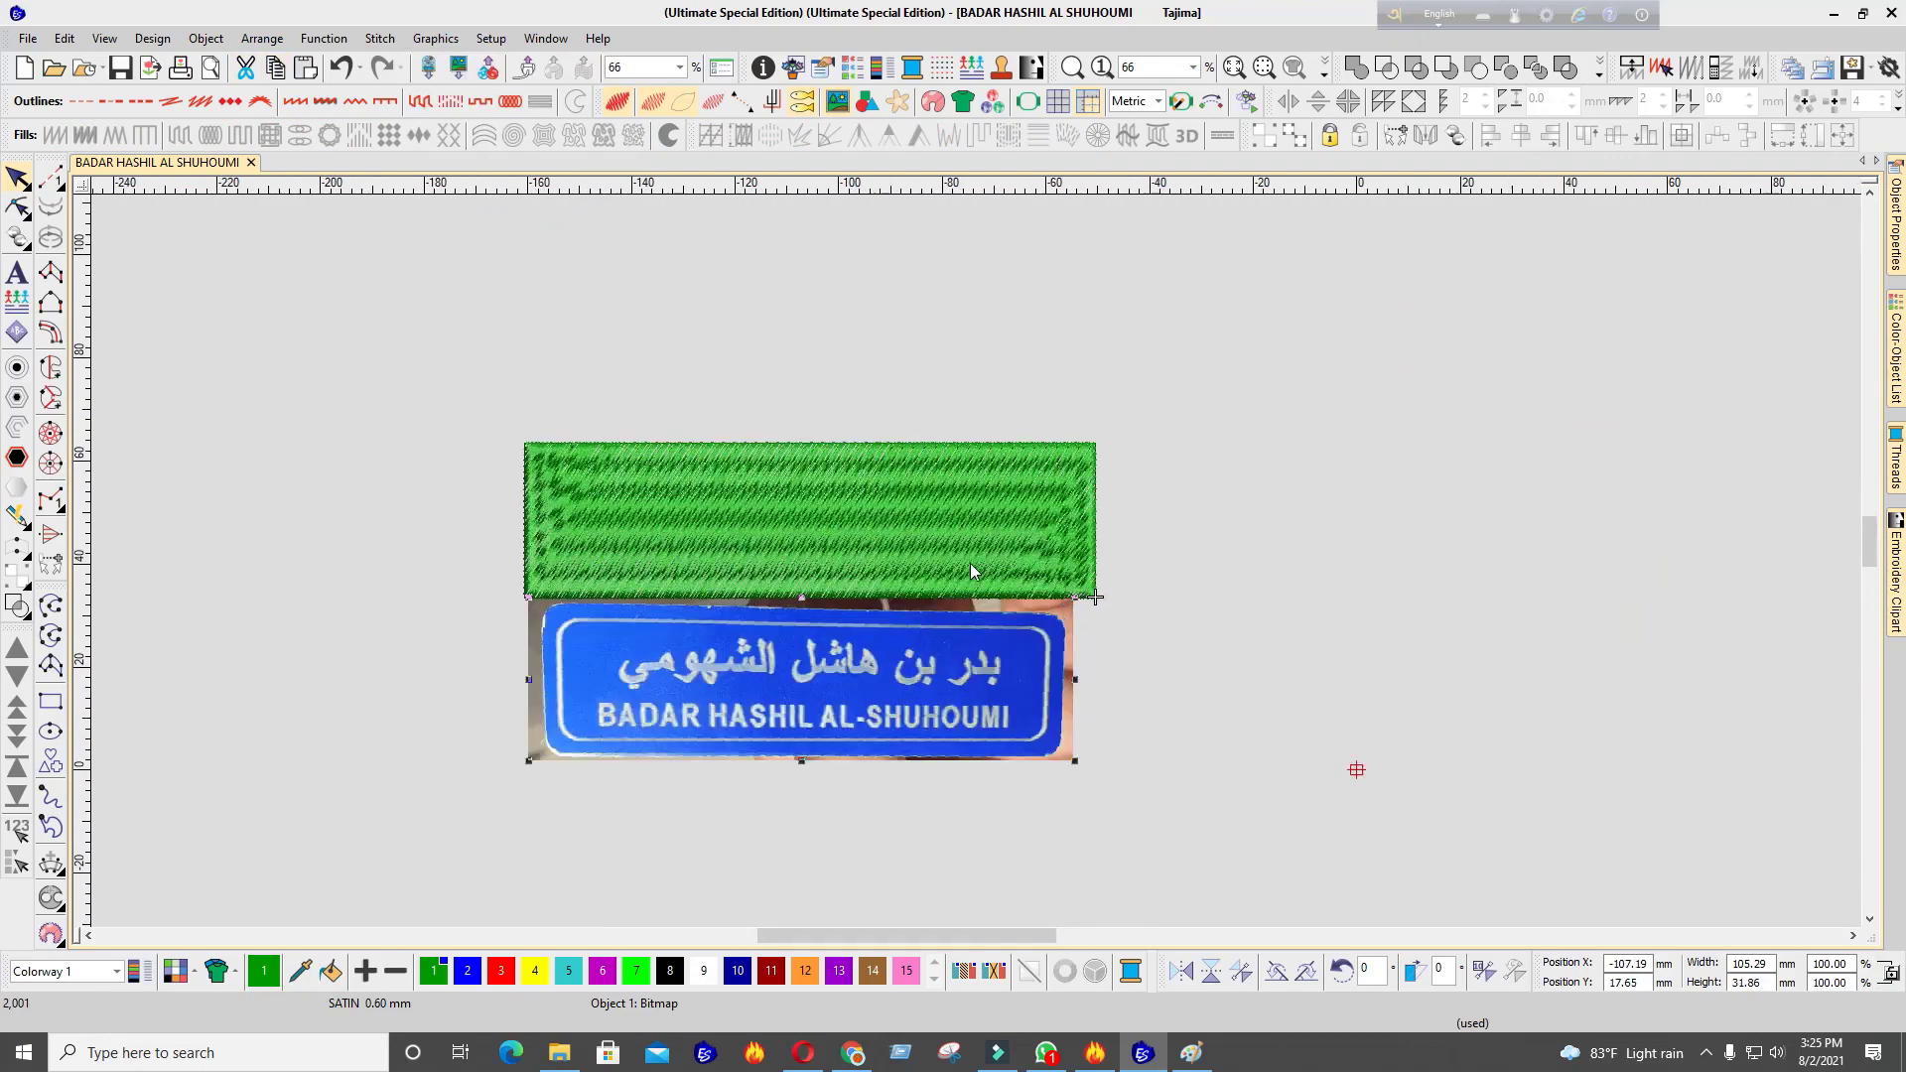
pyautogui.scroll(2, 841, 514)
pyautogui.moveTo(973, 584); pyautogui.dragTo(958, 443)
pyautogui.scroll(1, 941, 348)
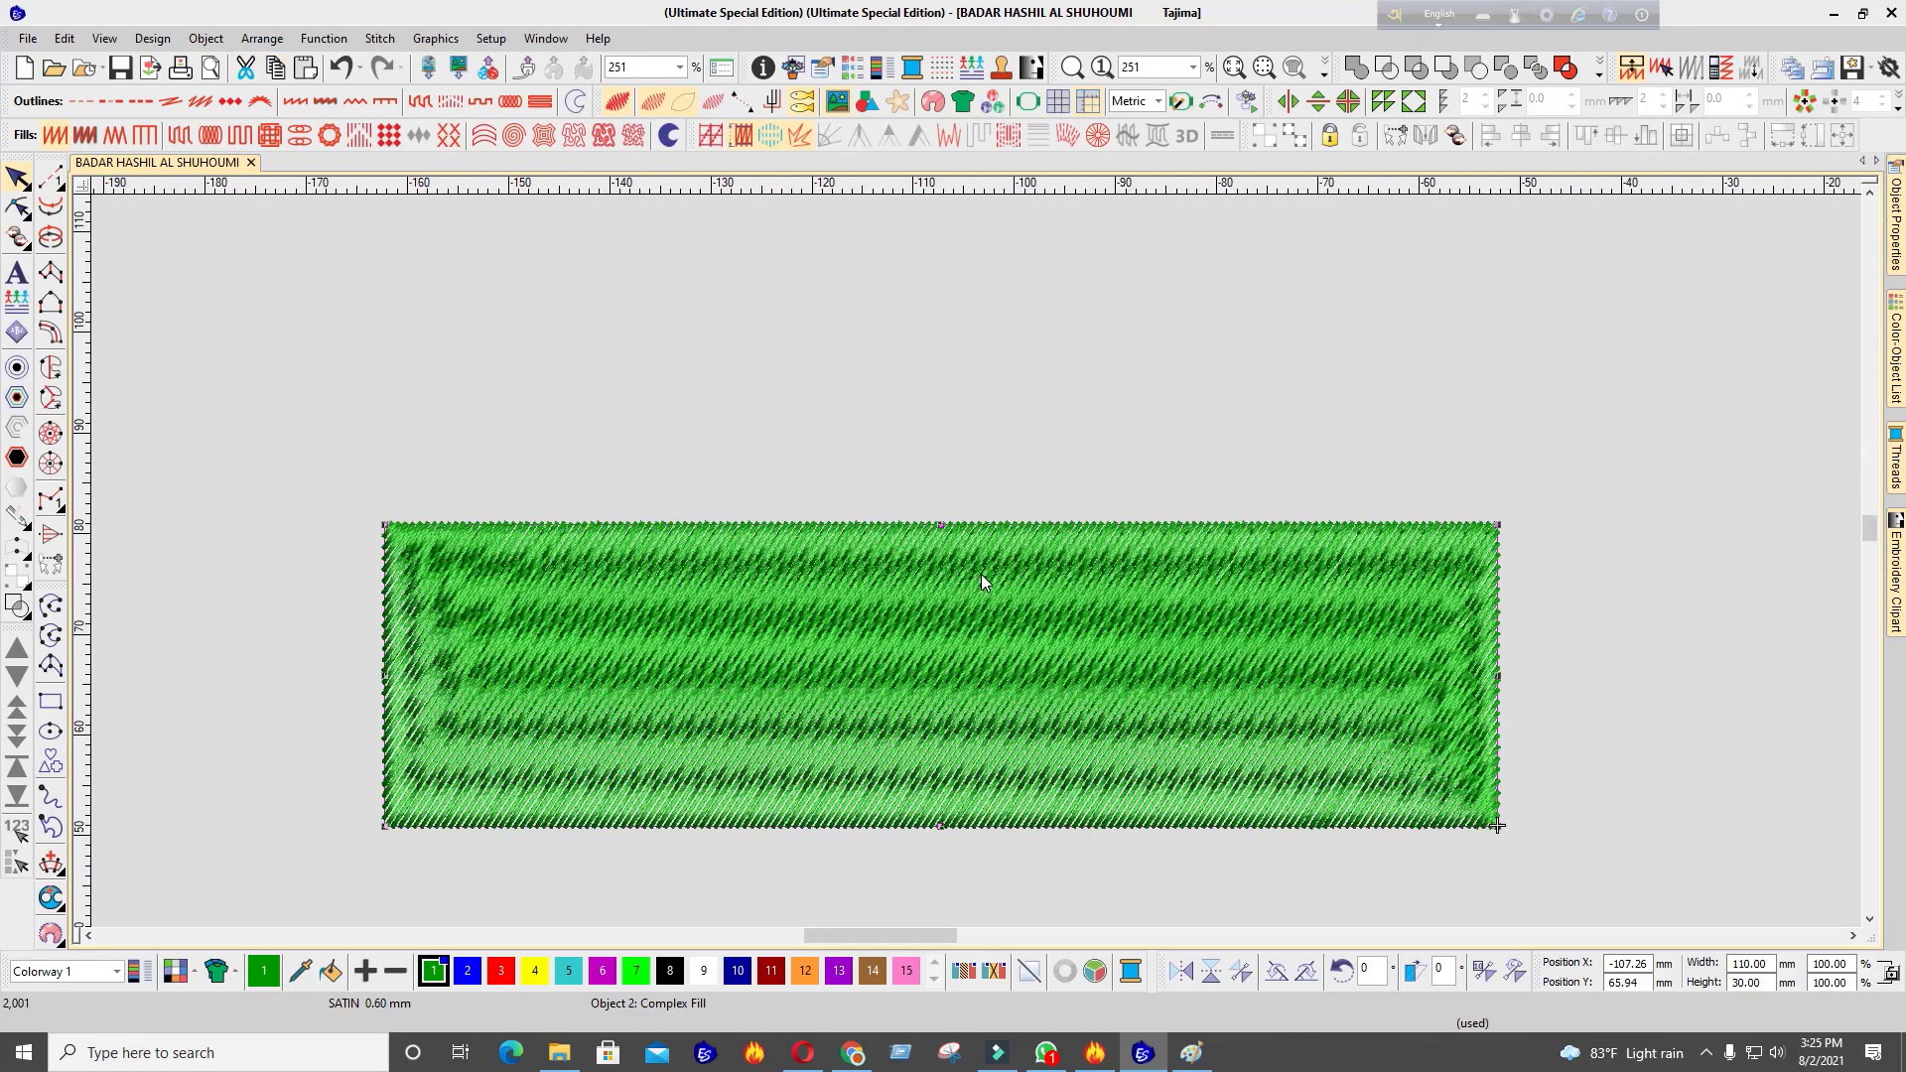
pyautogui.scroll(-3, 981, 574)
pyautogui.scroll(2, 975, 562)
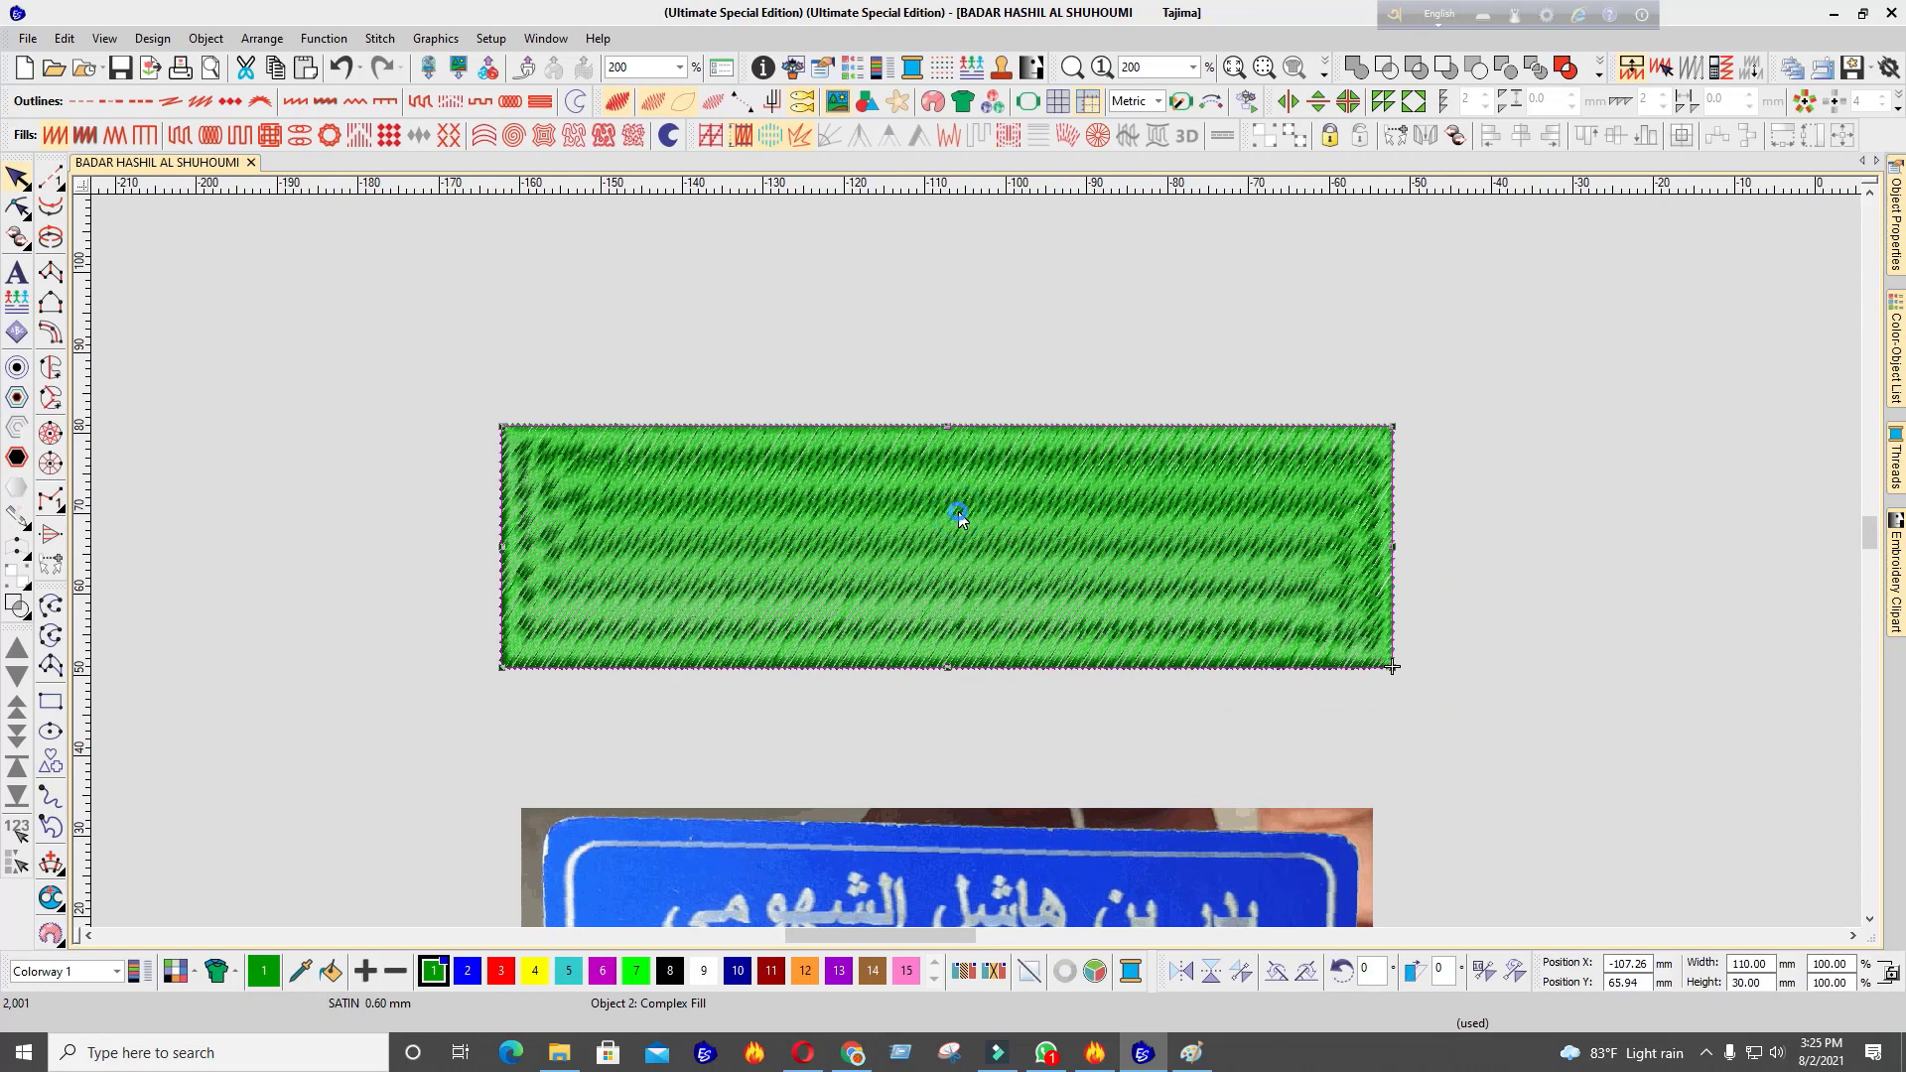
# Duplicate the green fill, convert both to run outlines, and enlarge the copy to about 145 mm
pyautogui.hotkey('ctrl', 'd')
pyautogui.click(81, 100)
pyautogui.moveTo(1393, 667); pyautogui.dragTo(1437, 711)
pyautogui.click(903, 552)
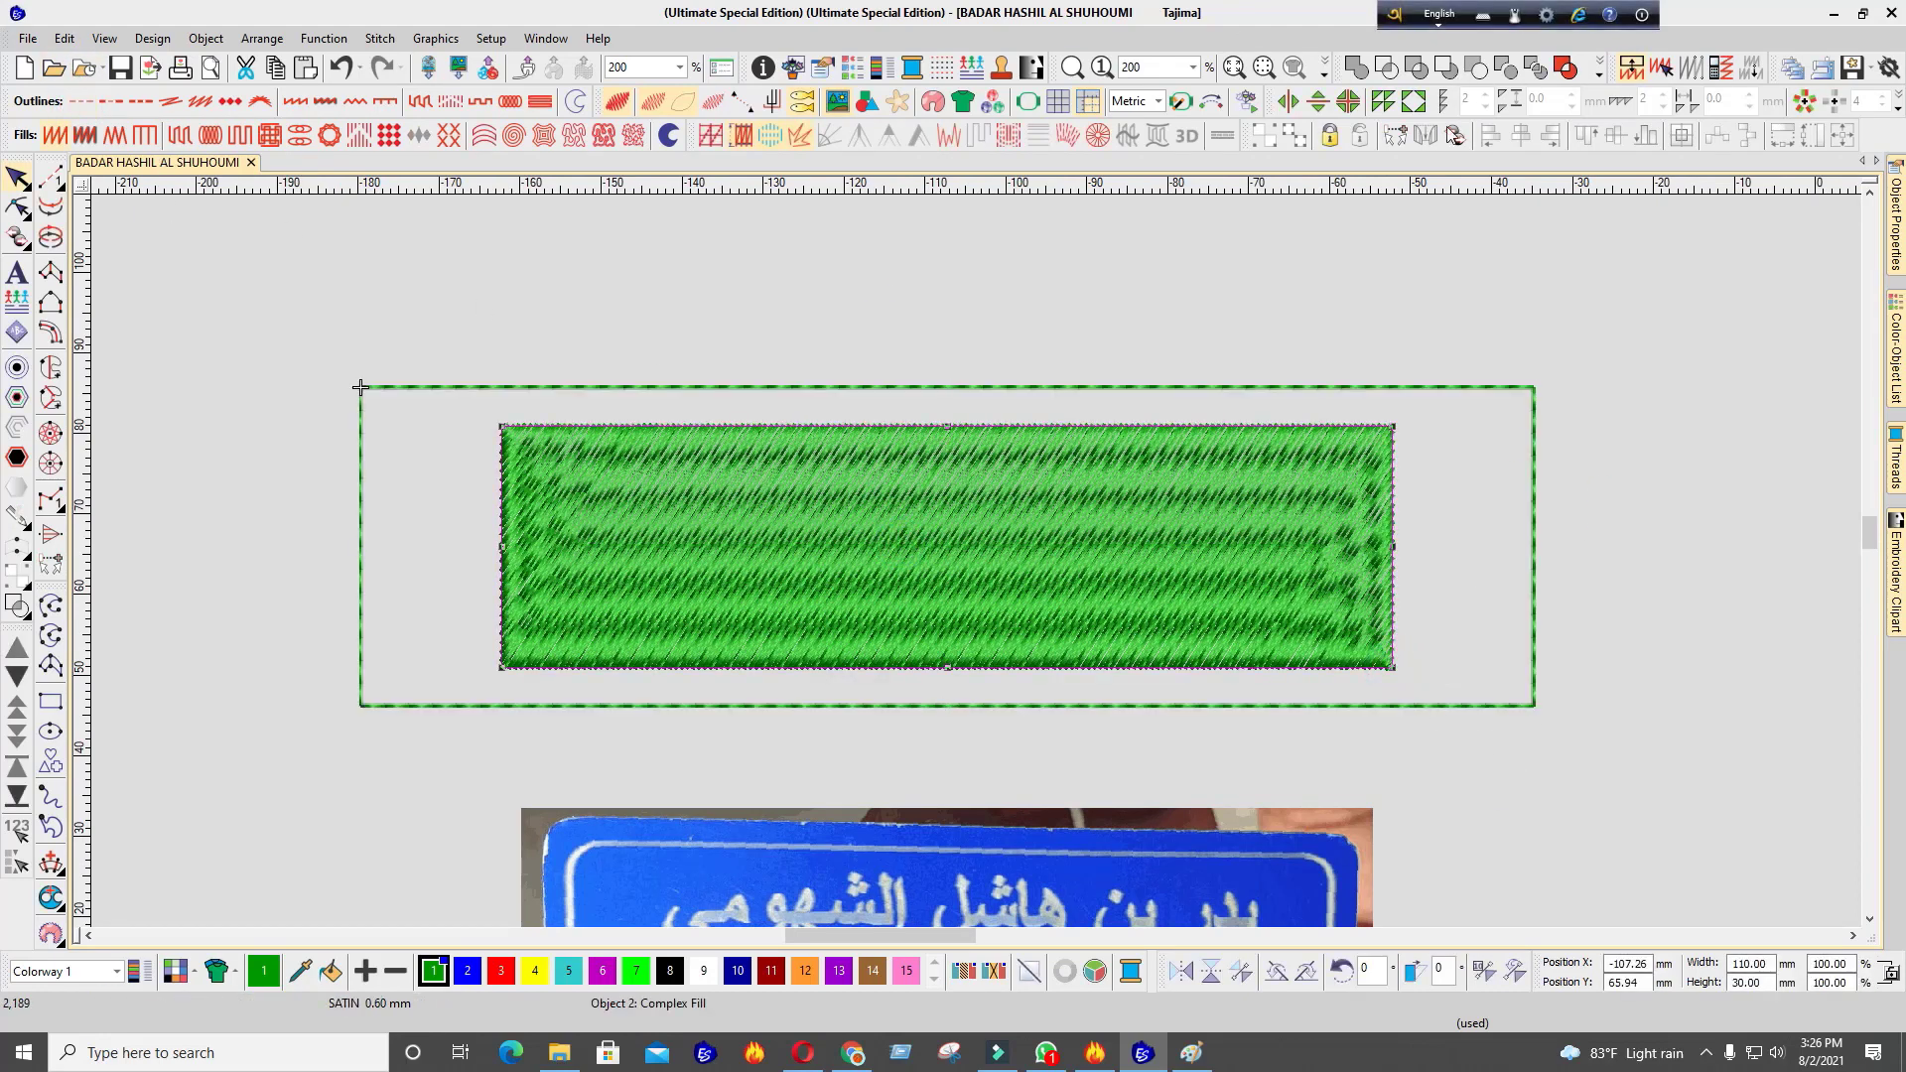
pyautogui.click(91, 111)
pyautogui.scroll(2, 672, 586)
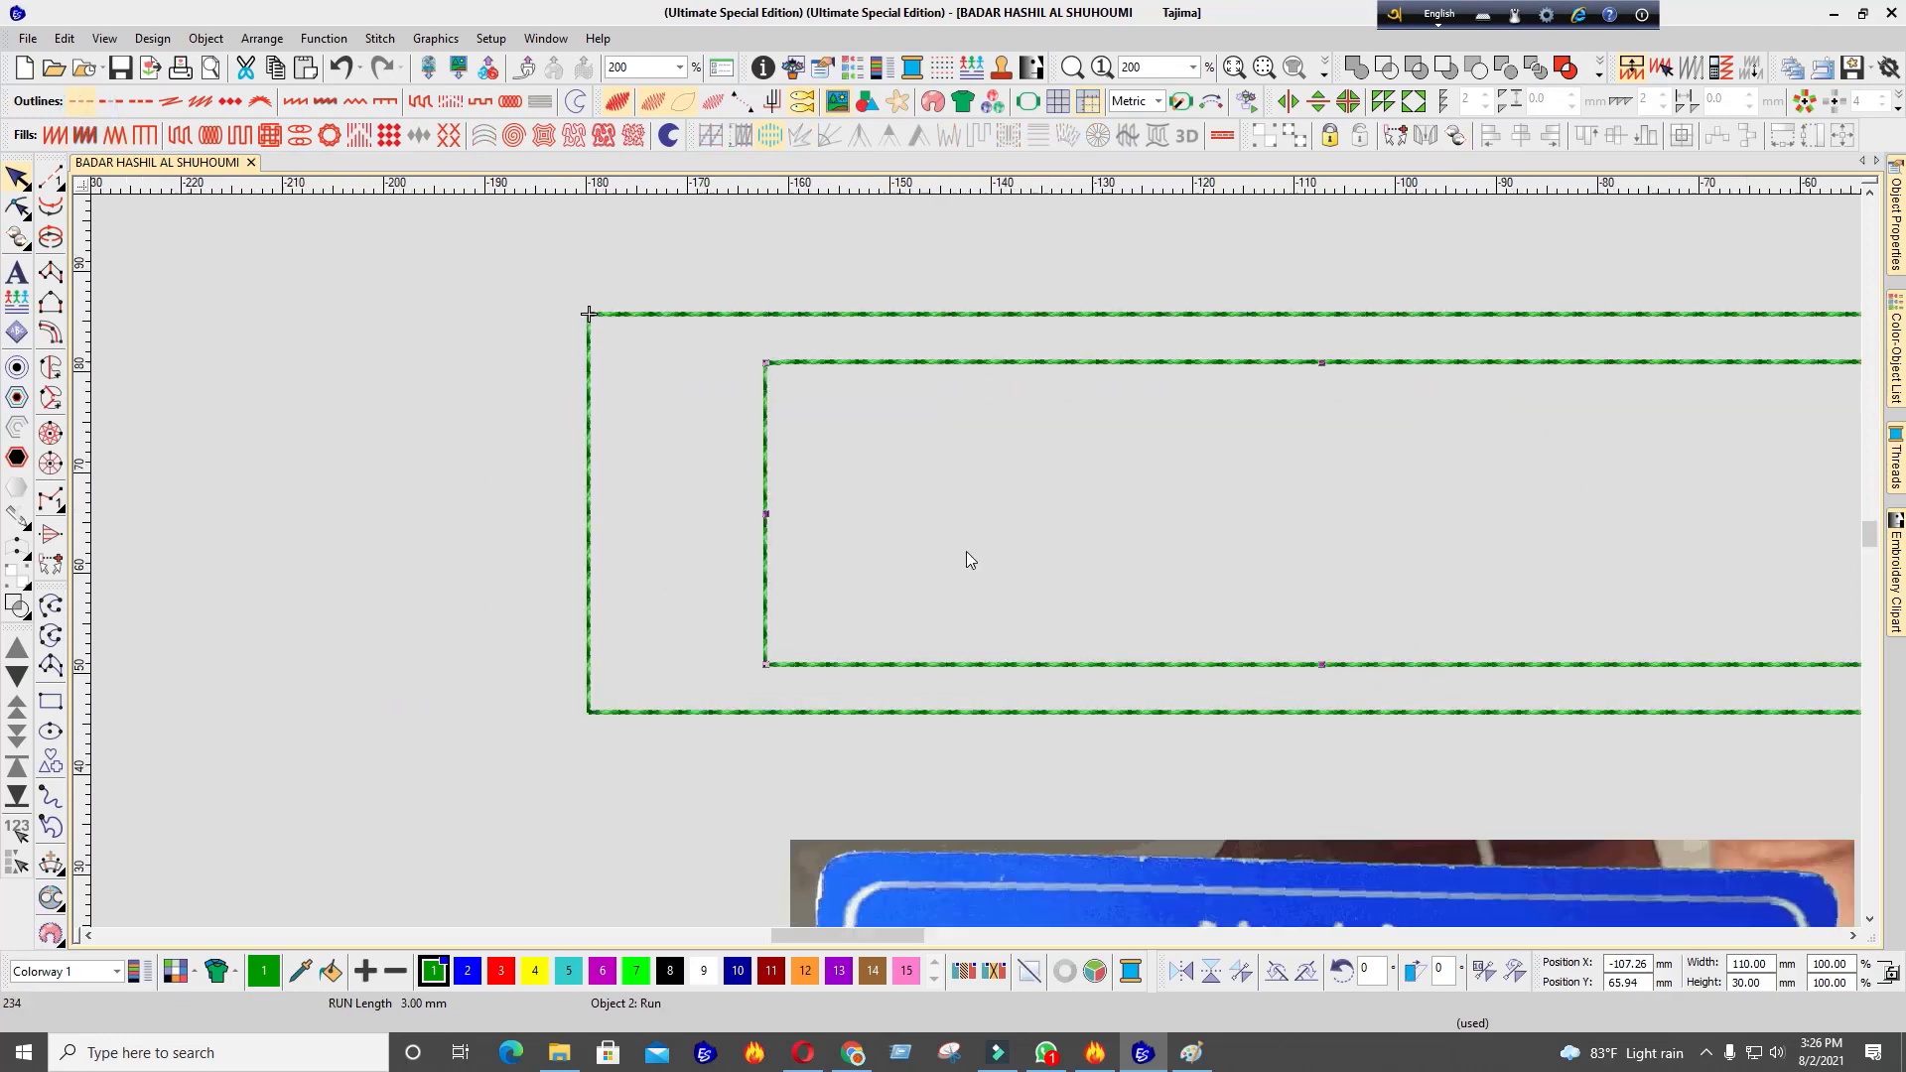
pyautogui.click(811, 340)
pyautogui.scroll(-5, 1092, 427)
# Draw a vertical run-stitch line from above the rectangles down through the photo
pyautogui.click(51, 179)
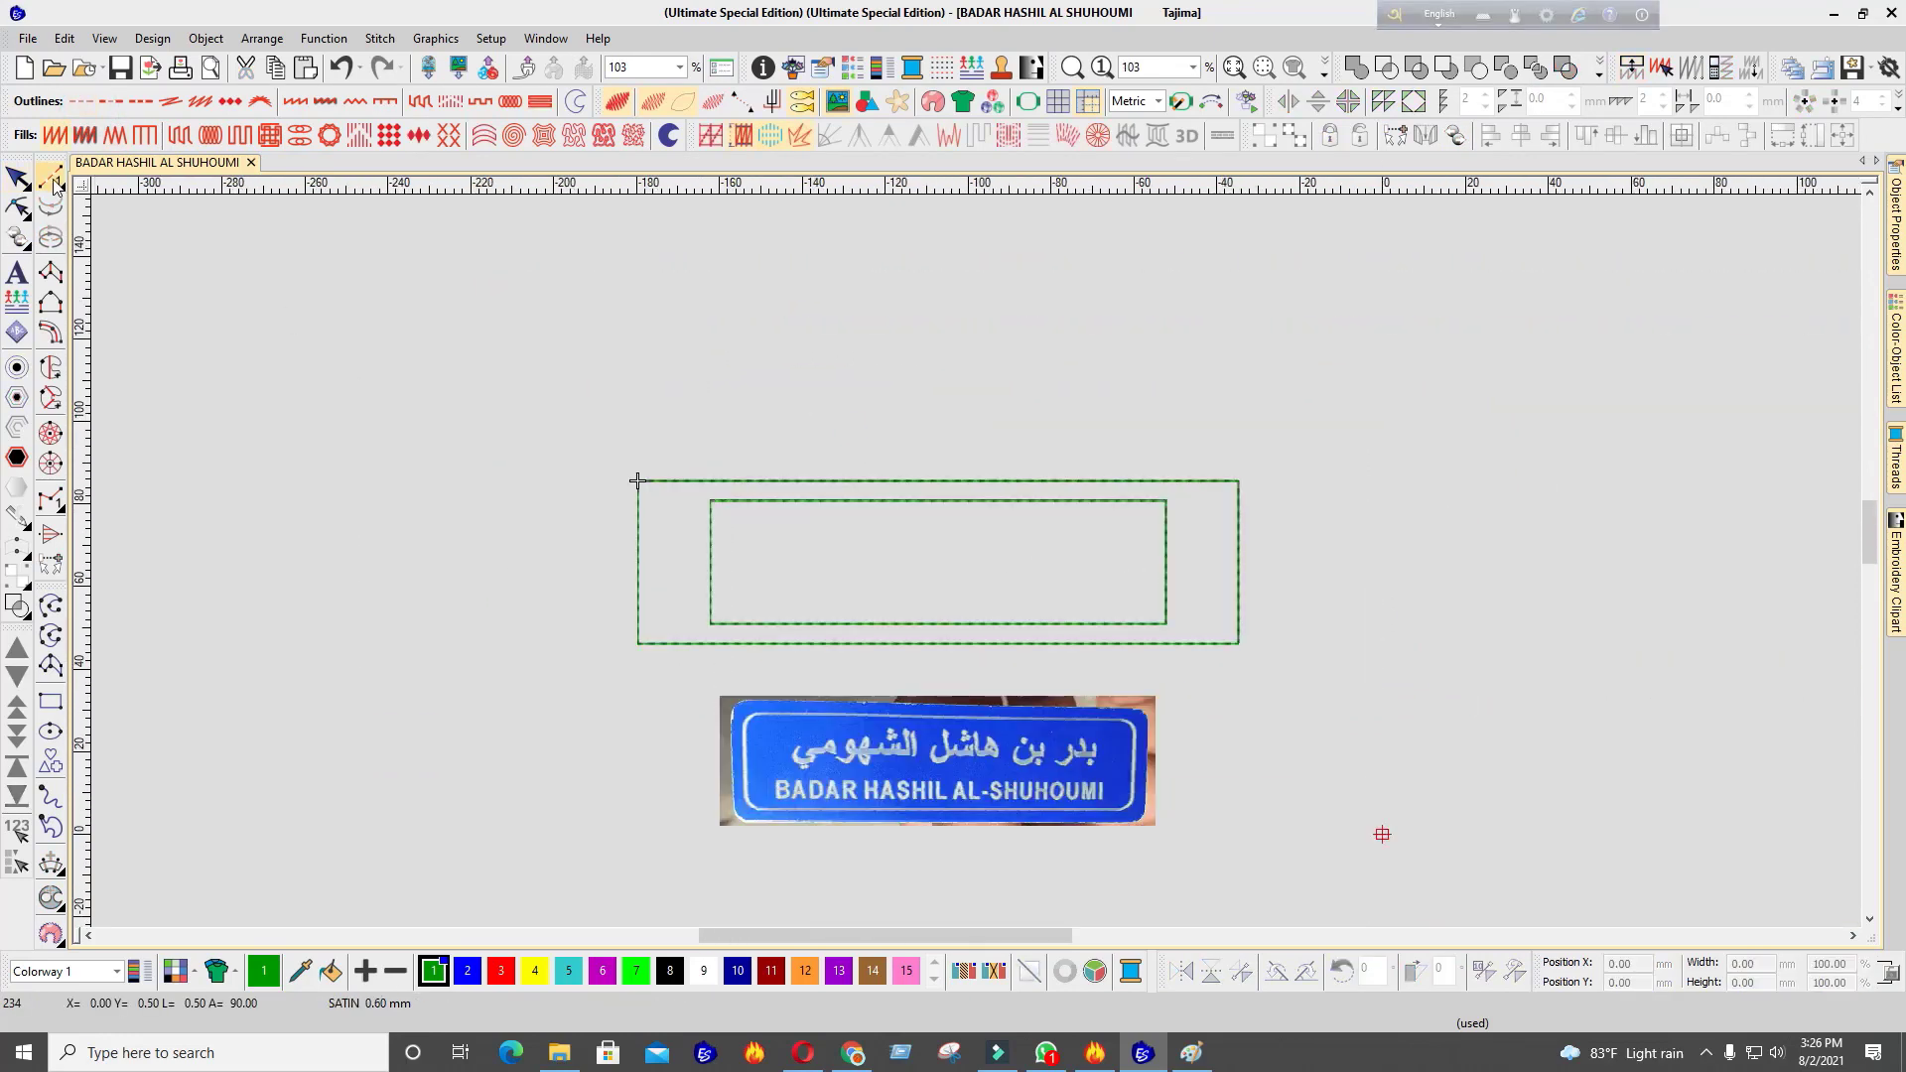
pyautogui.click(940, 344)
pyautogui.click(940, 794)
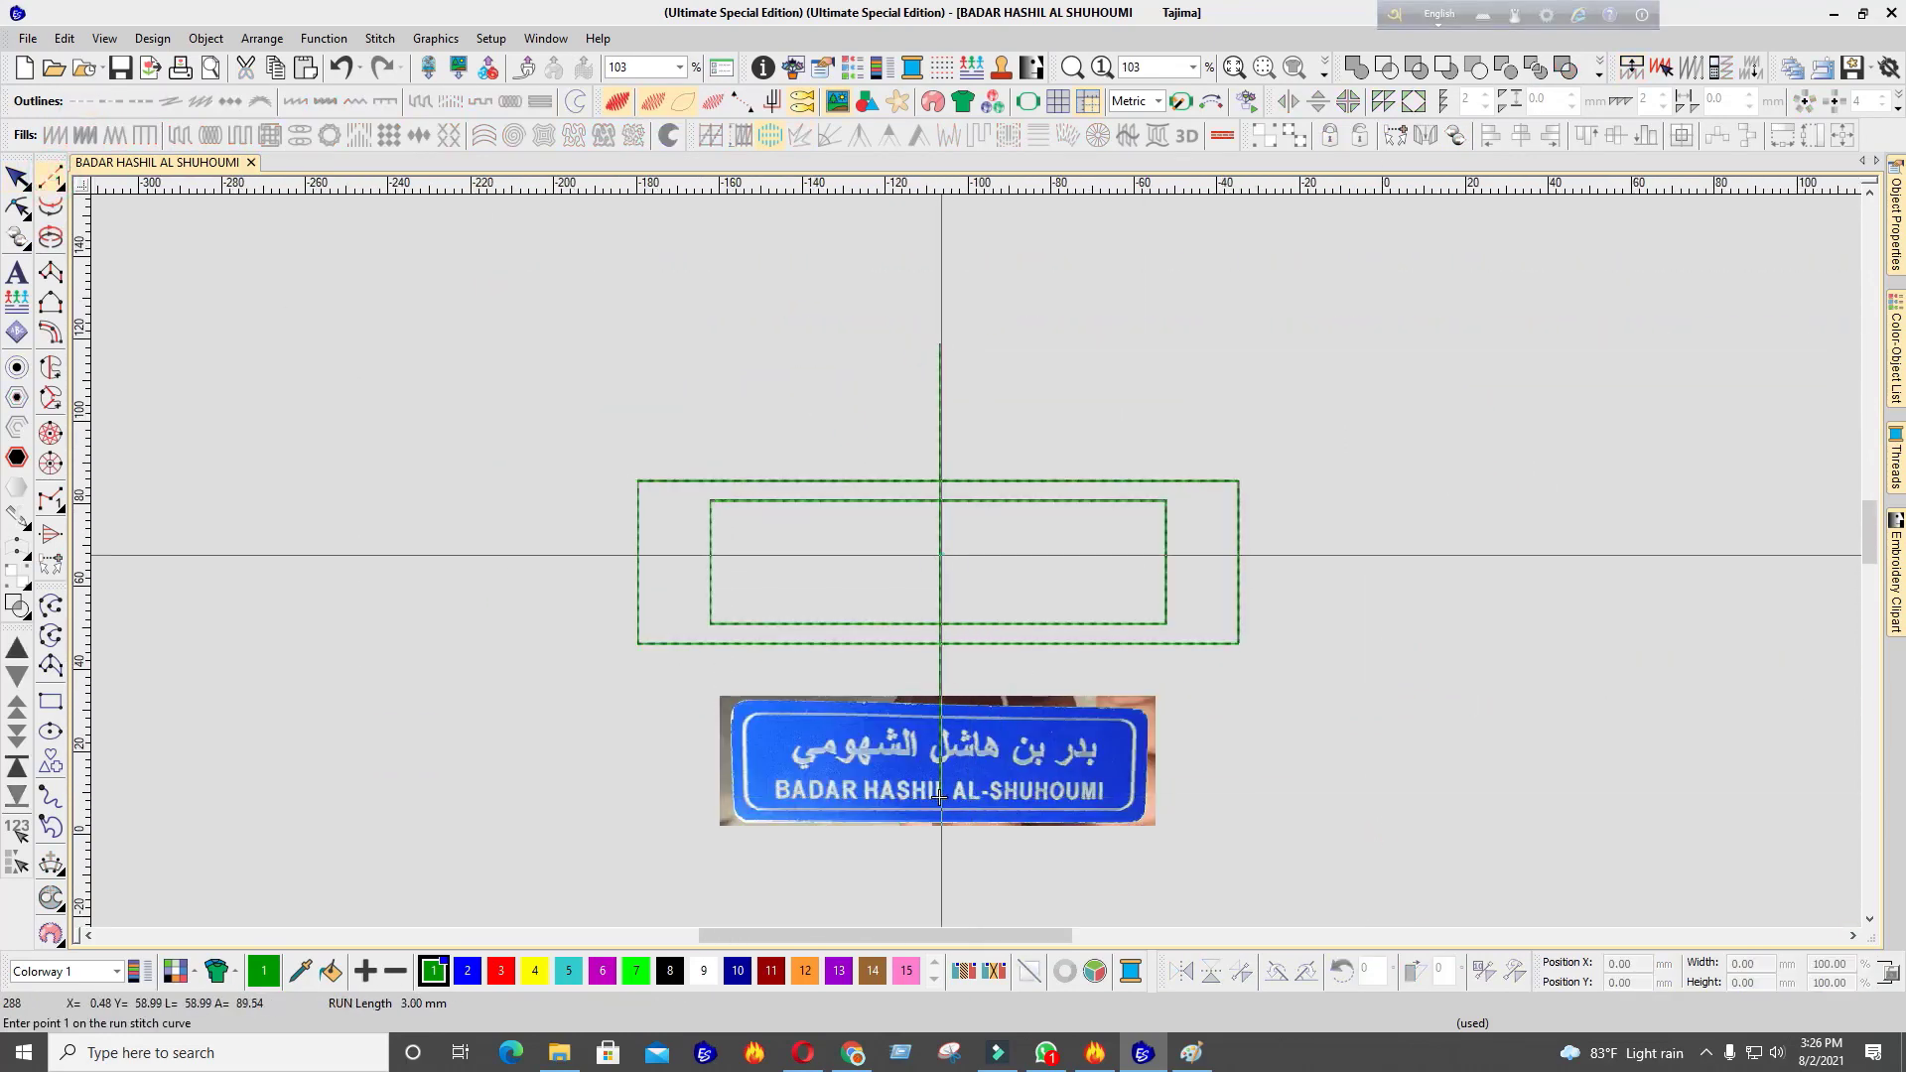
pyautogui.press('Return')
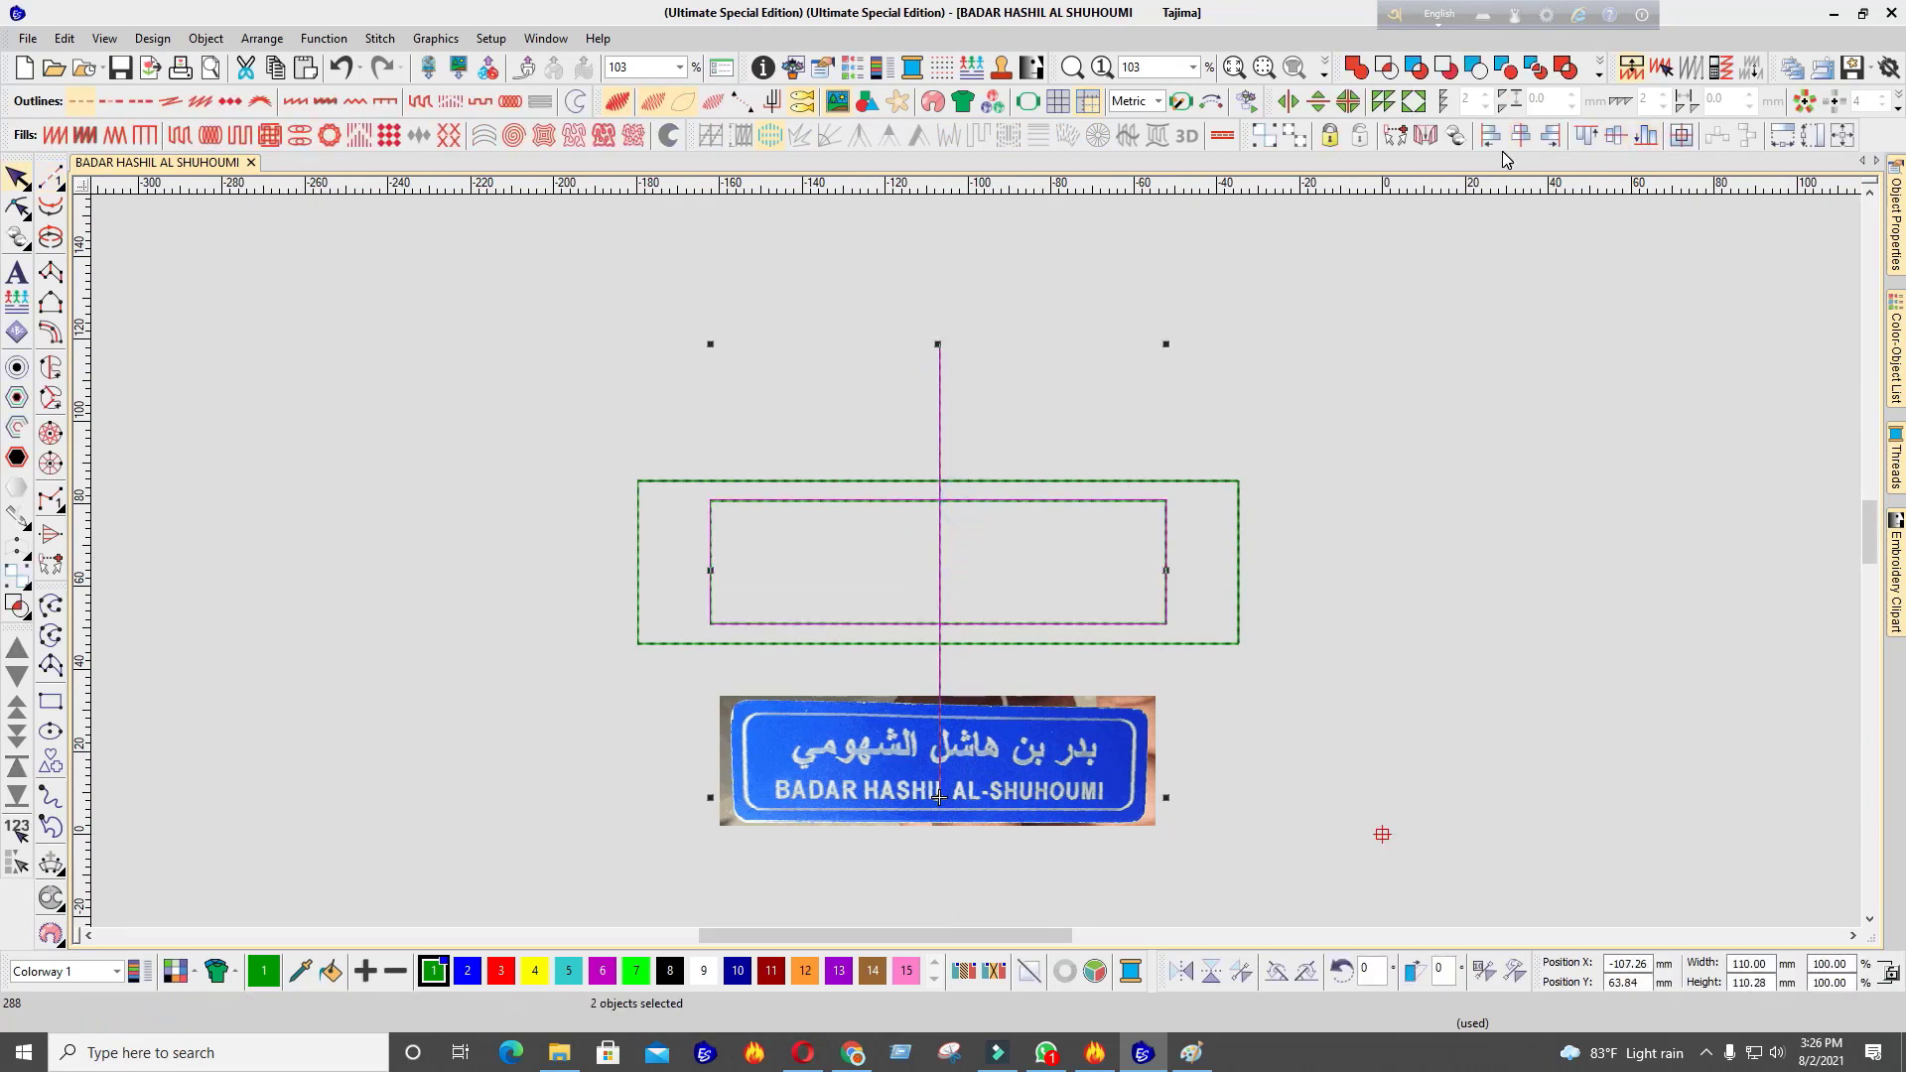
# Rotate the vertical run line until it lies horizontal
pyautogui.click(999, 574)
pyautogui.click(937, 420)
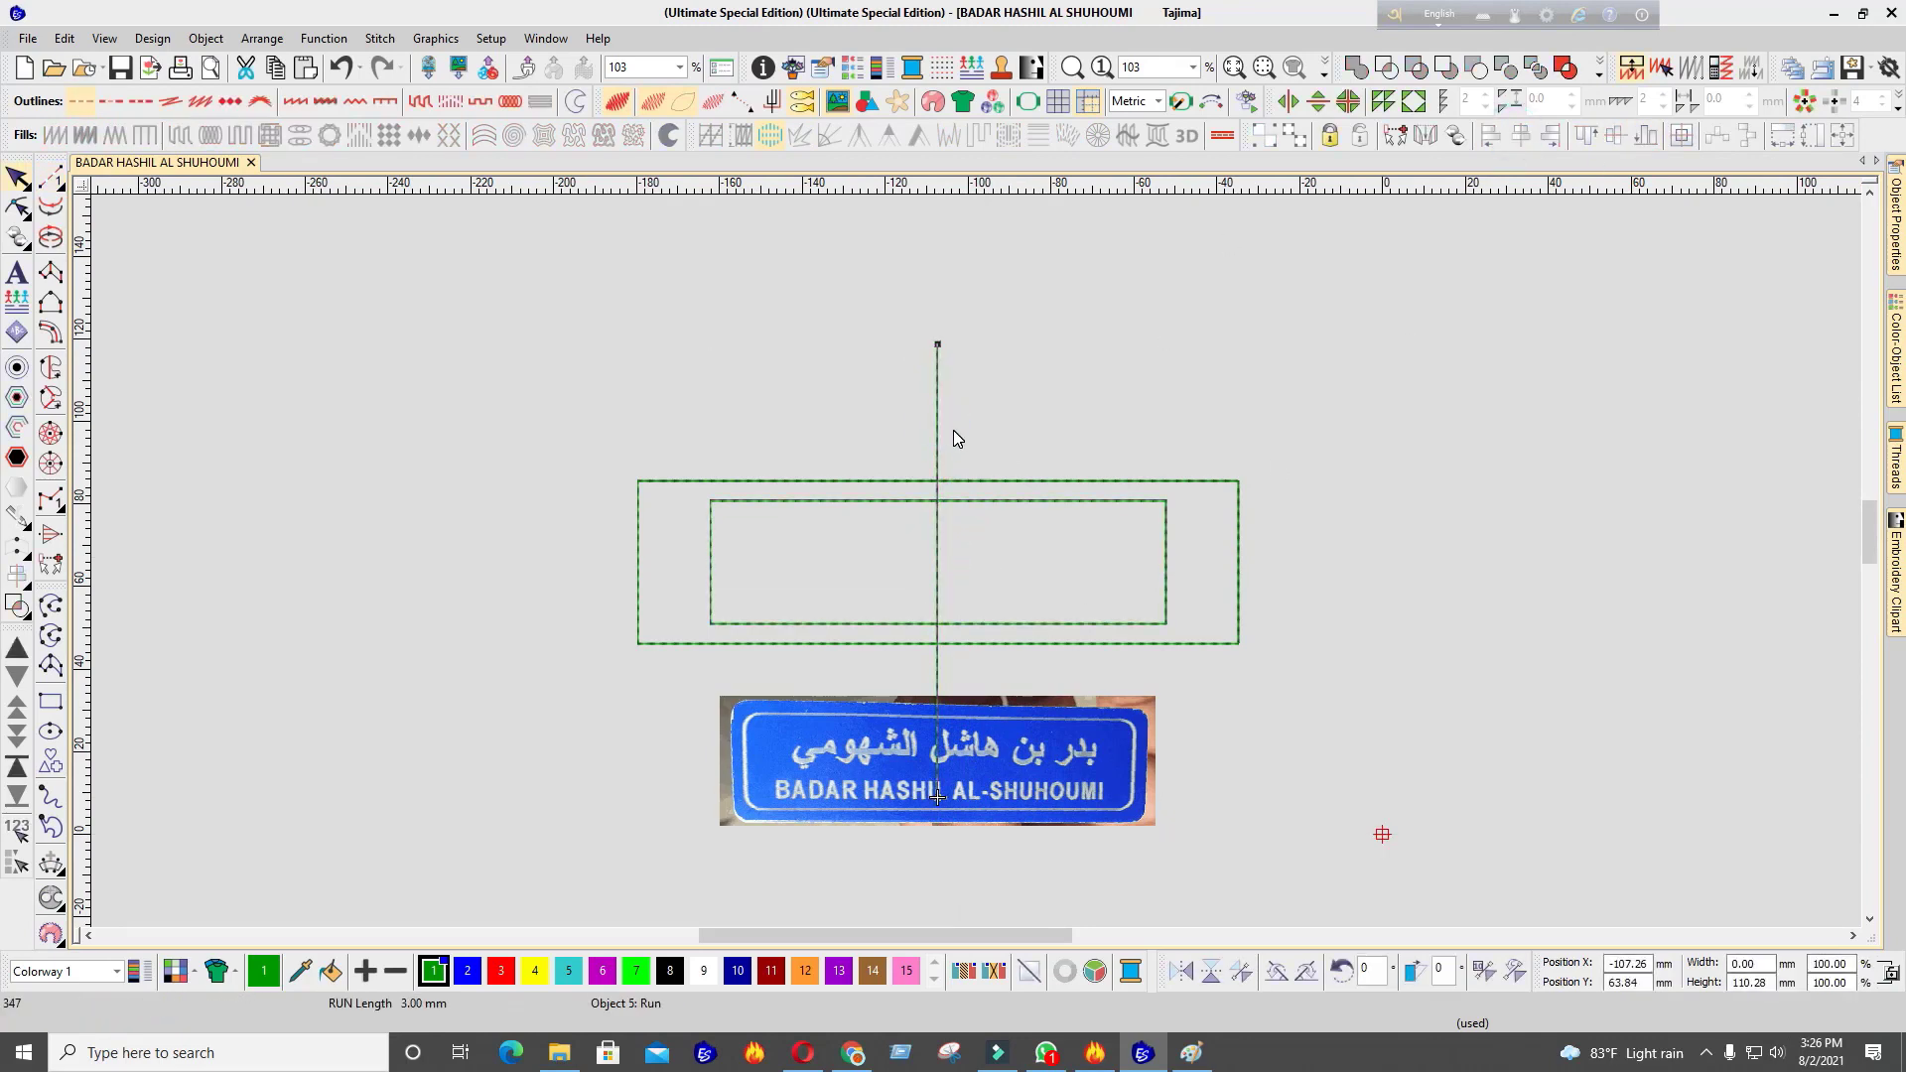
pyautogui.click(1274, 971)
pyautogui.click(1274, 971)
pyautogui.click(1274, 971)
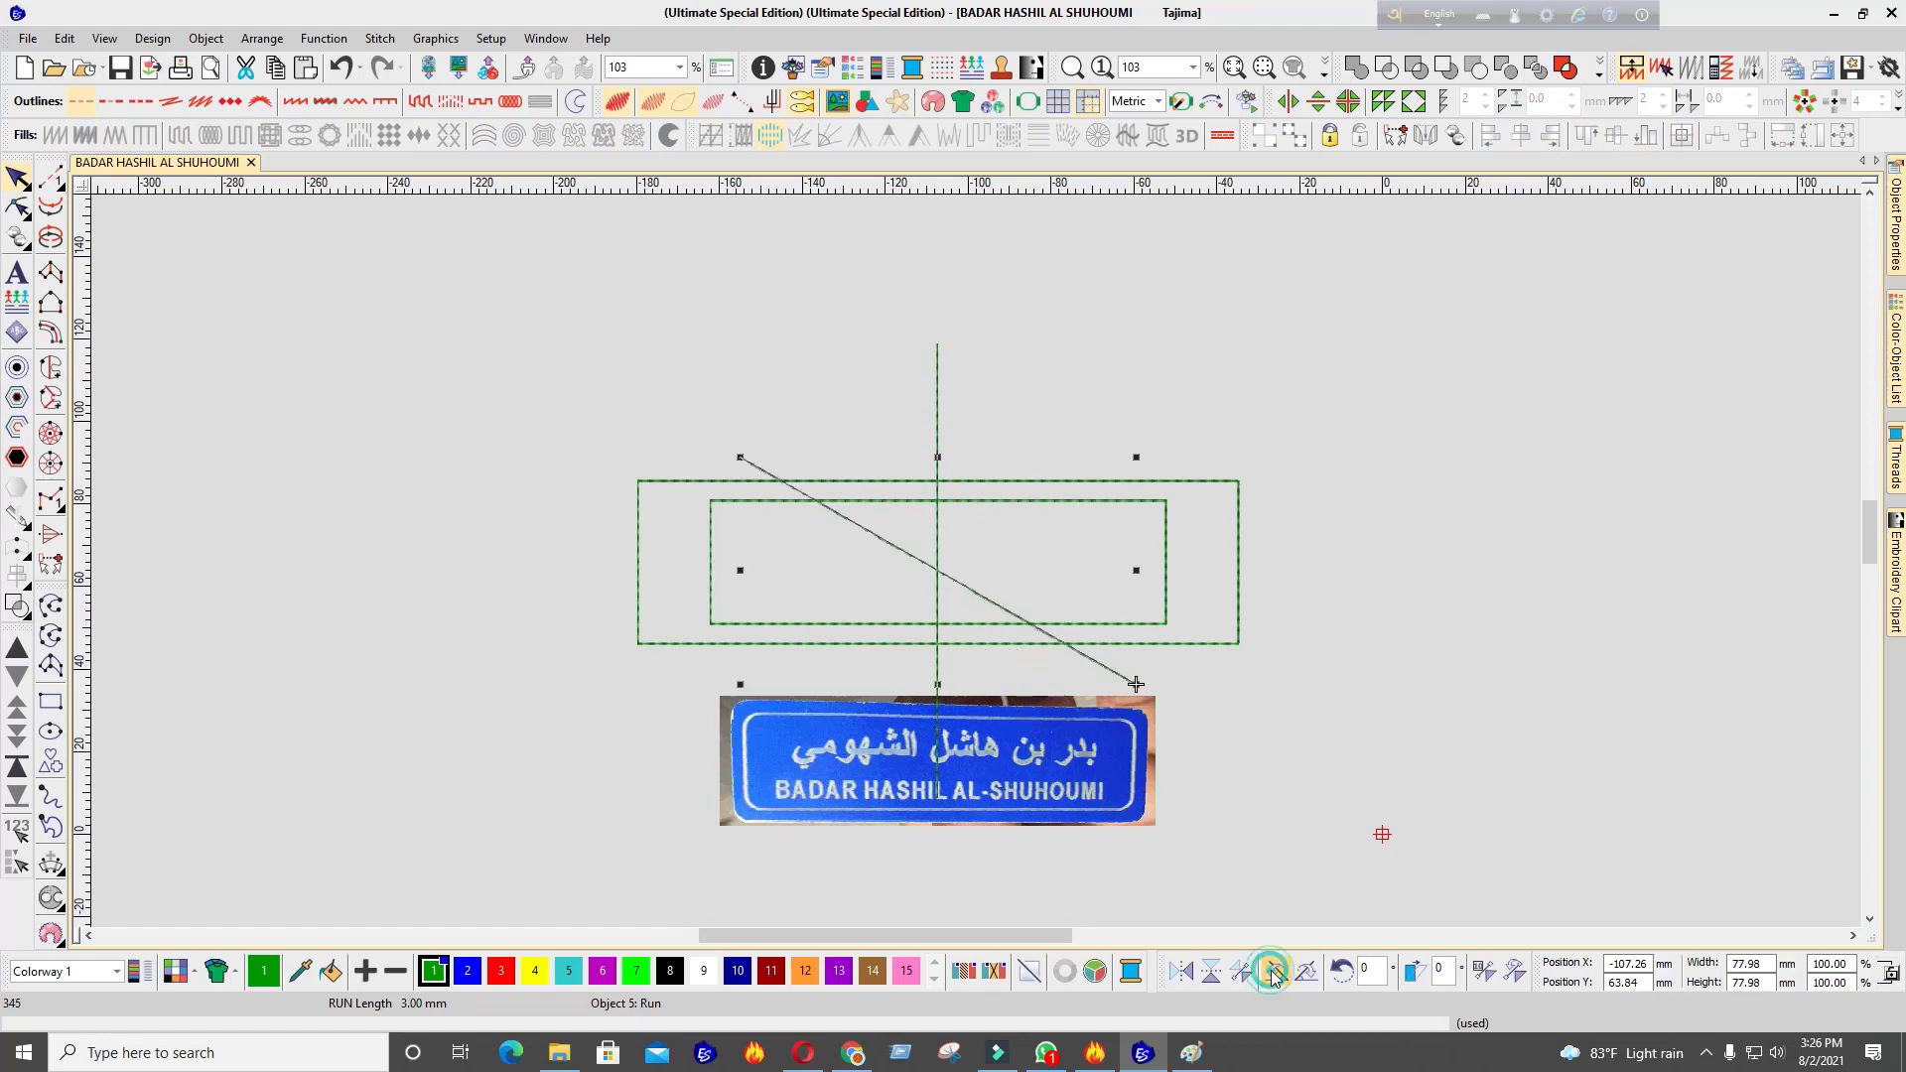
pyautogui.click(1274, 971)
pyautogui.click(1274, 971)
pyautogui.scroll(3, 975, 562)
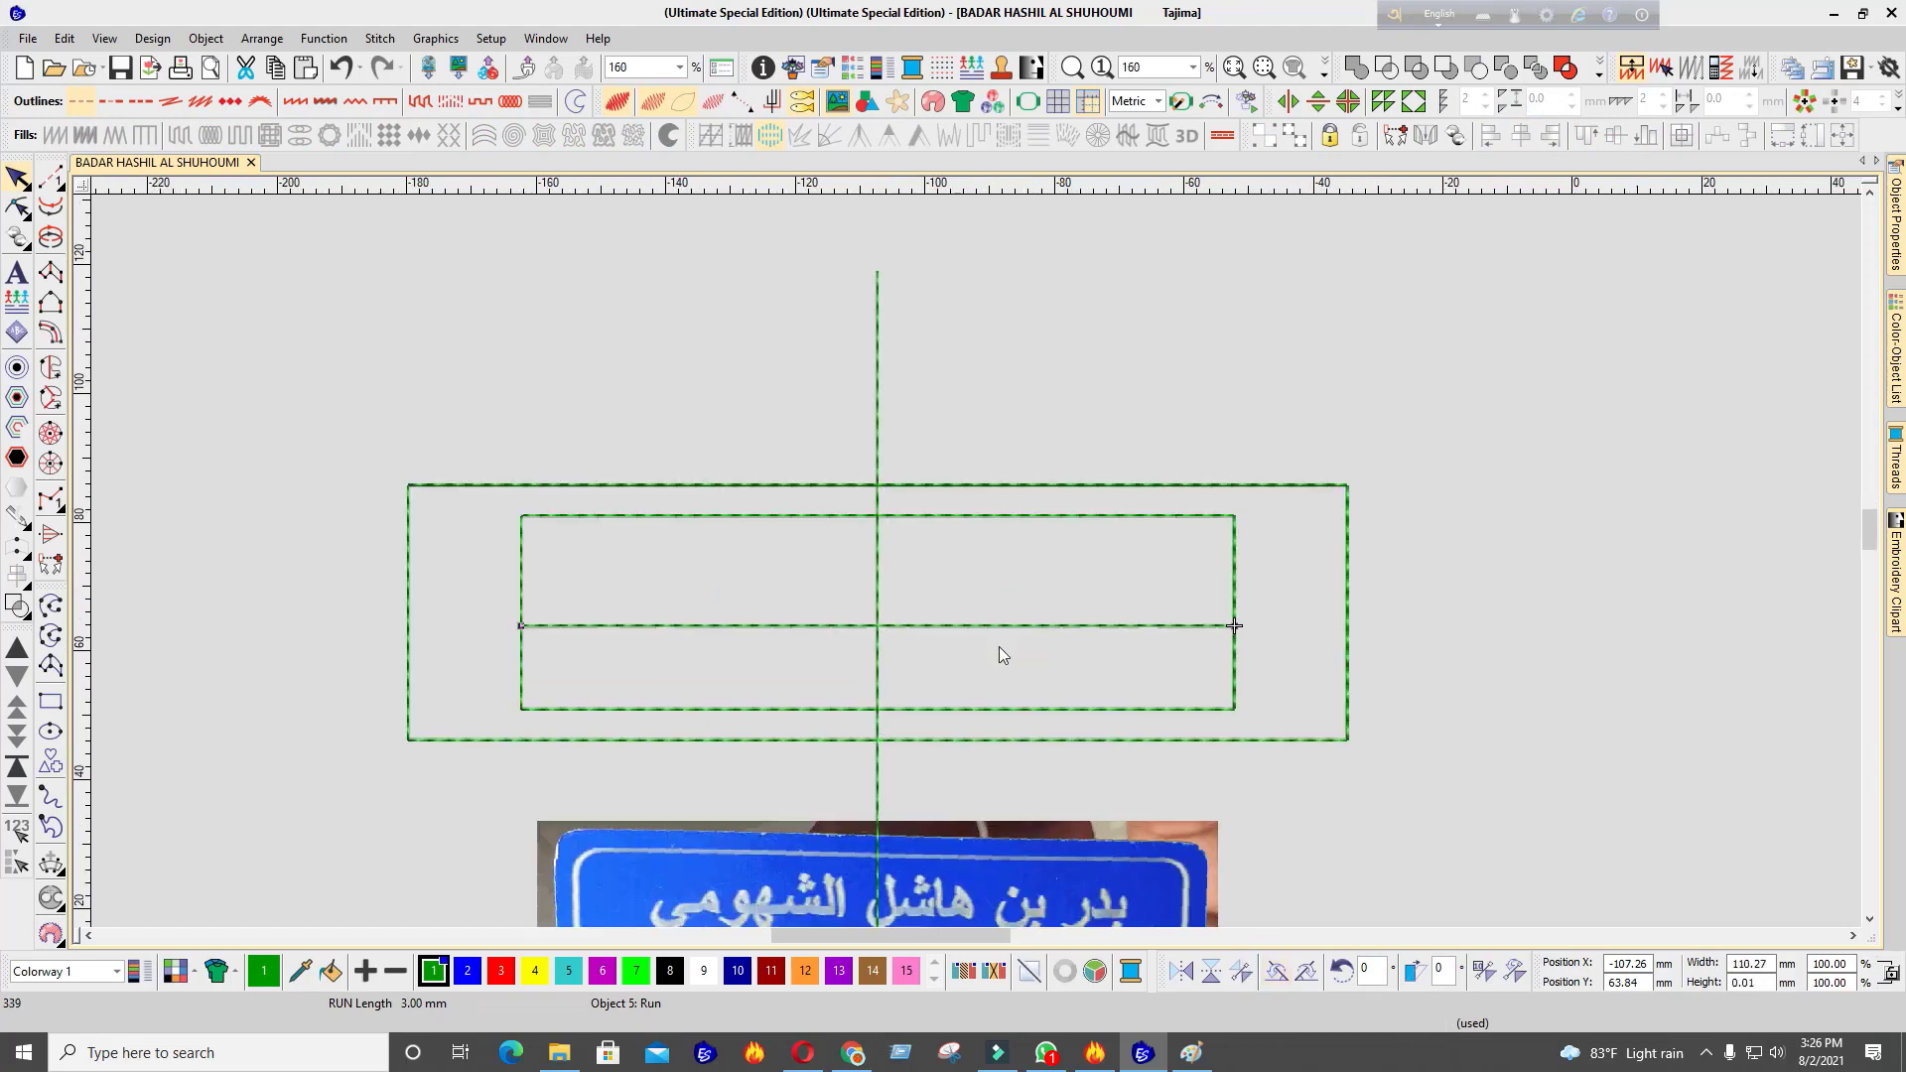
# Stretch the horizontal run line past the outer rectangle to about 148 mm
pyautogui.click(1000, 627)
pyautogui.moveTo(1234, 628); pyautogui.dragTo(1357, 610)
pyautogui.scroll(2, 914, 575)
pyautogui.press('Escape')
# Center the horizontal line vertically on the inner rectangle
pyautogui.click(664, 531)
pyautogui.keyDown('ctrl'); pyautogui.click(730, 345); pyautogui.keyUp('ctrl')
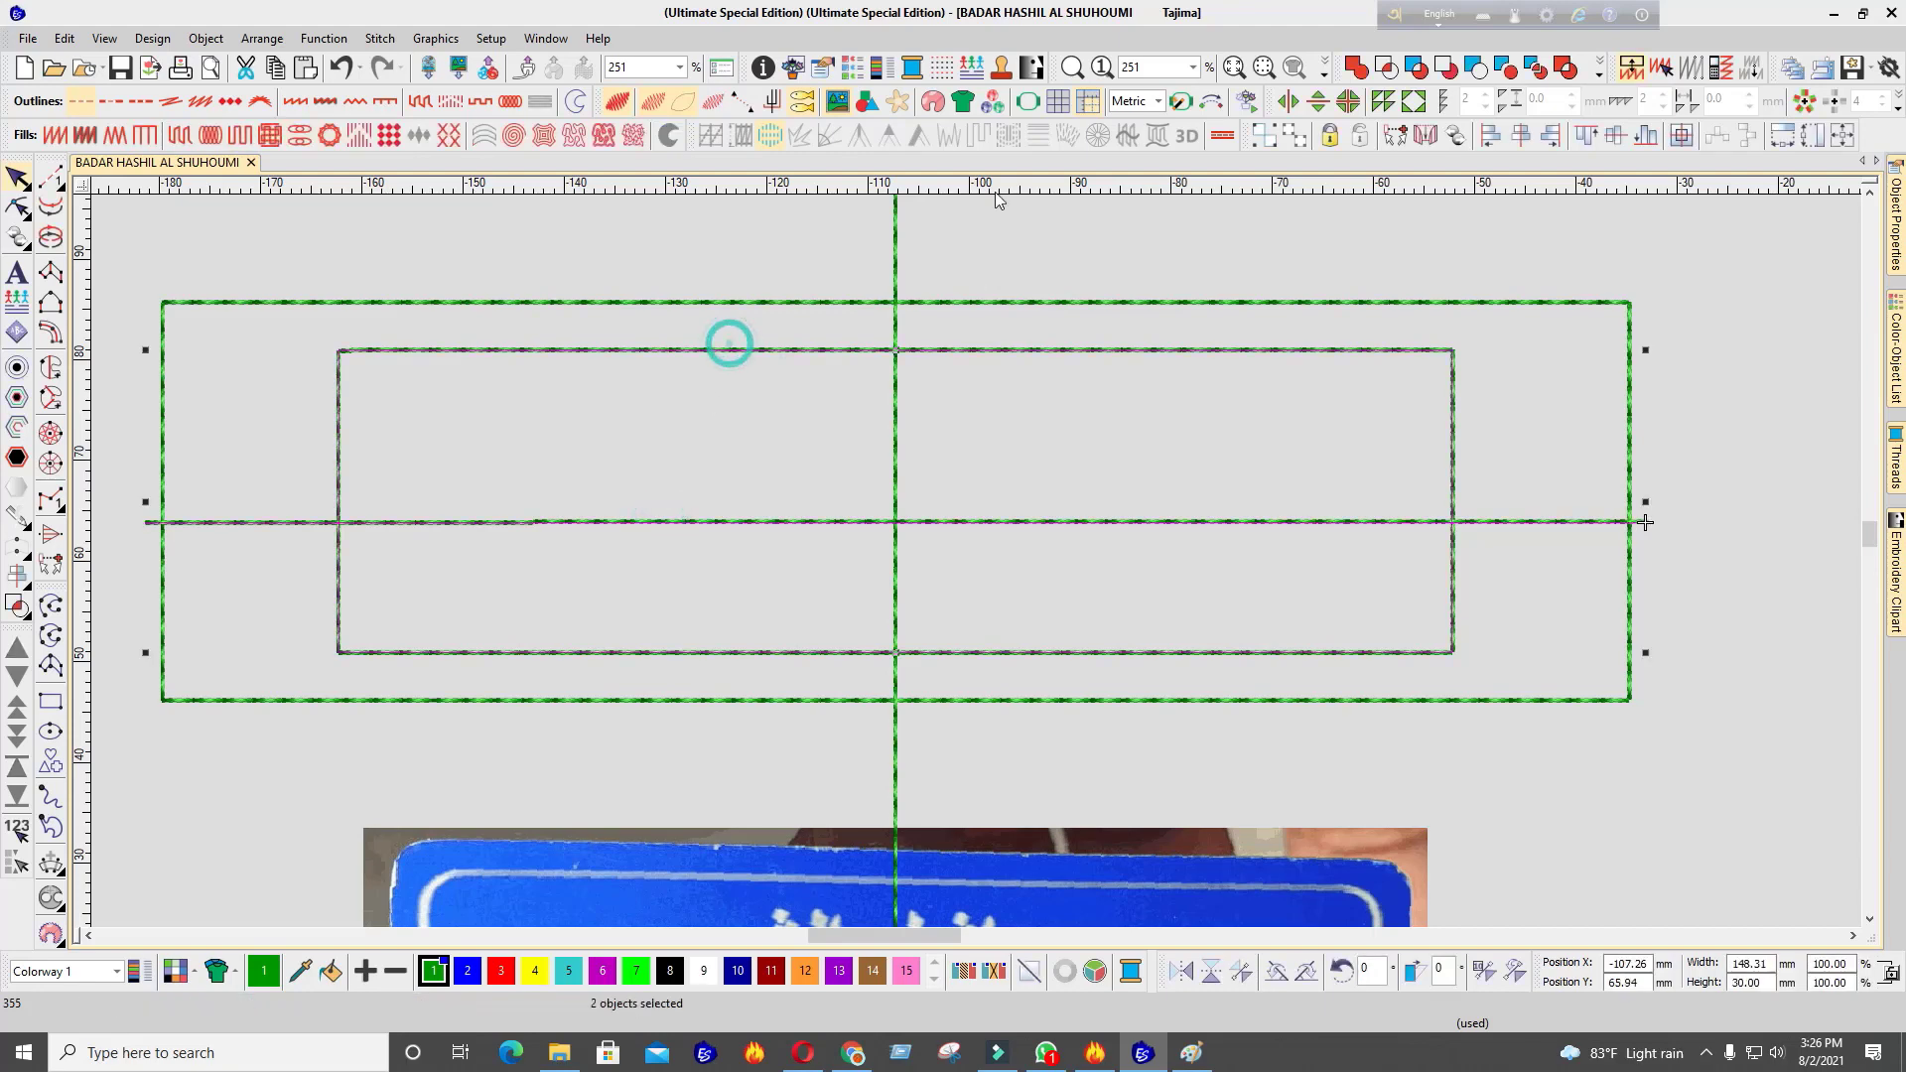
pyautogui.click(1615, 135)
pyautogui.scroll(-2, 746, 634)
pyautogui.press('Escape')
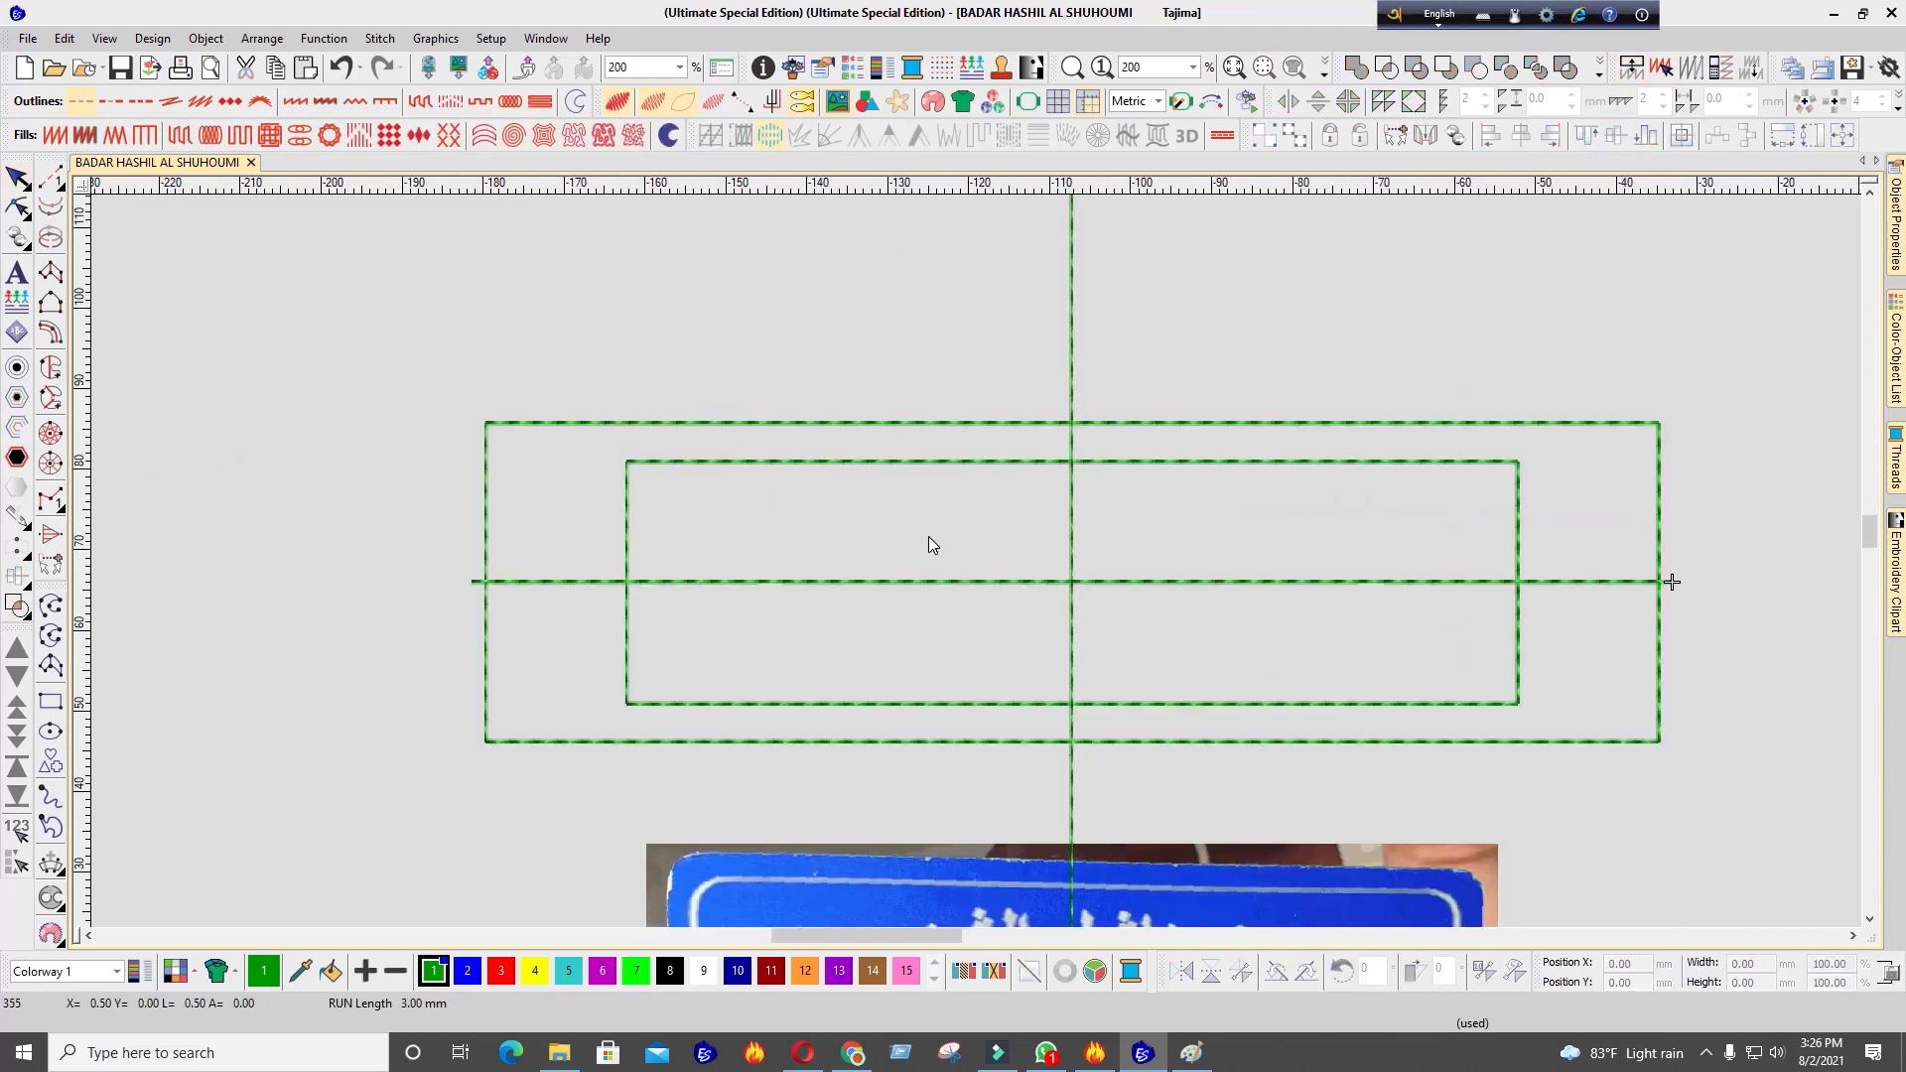
pyautogui.scroll(4, 929, 544)
# Reshape the inner rectangle's corner into a rounded curve
pyautogui.doubleClick(902, 515)
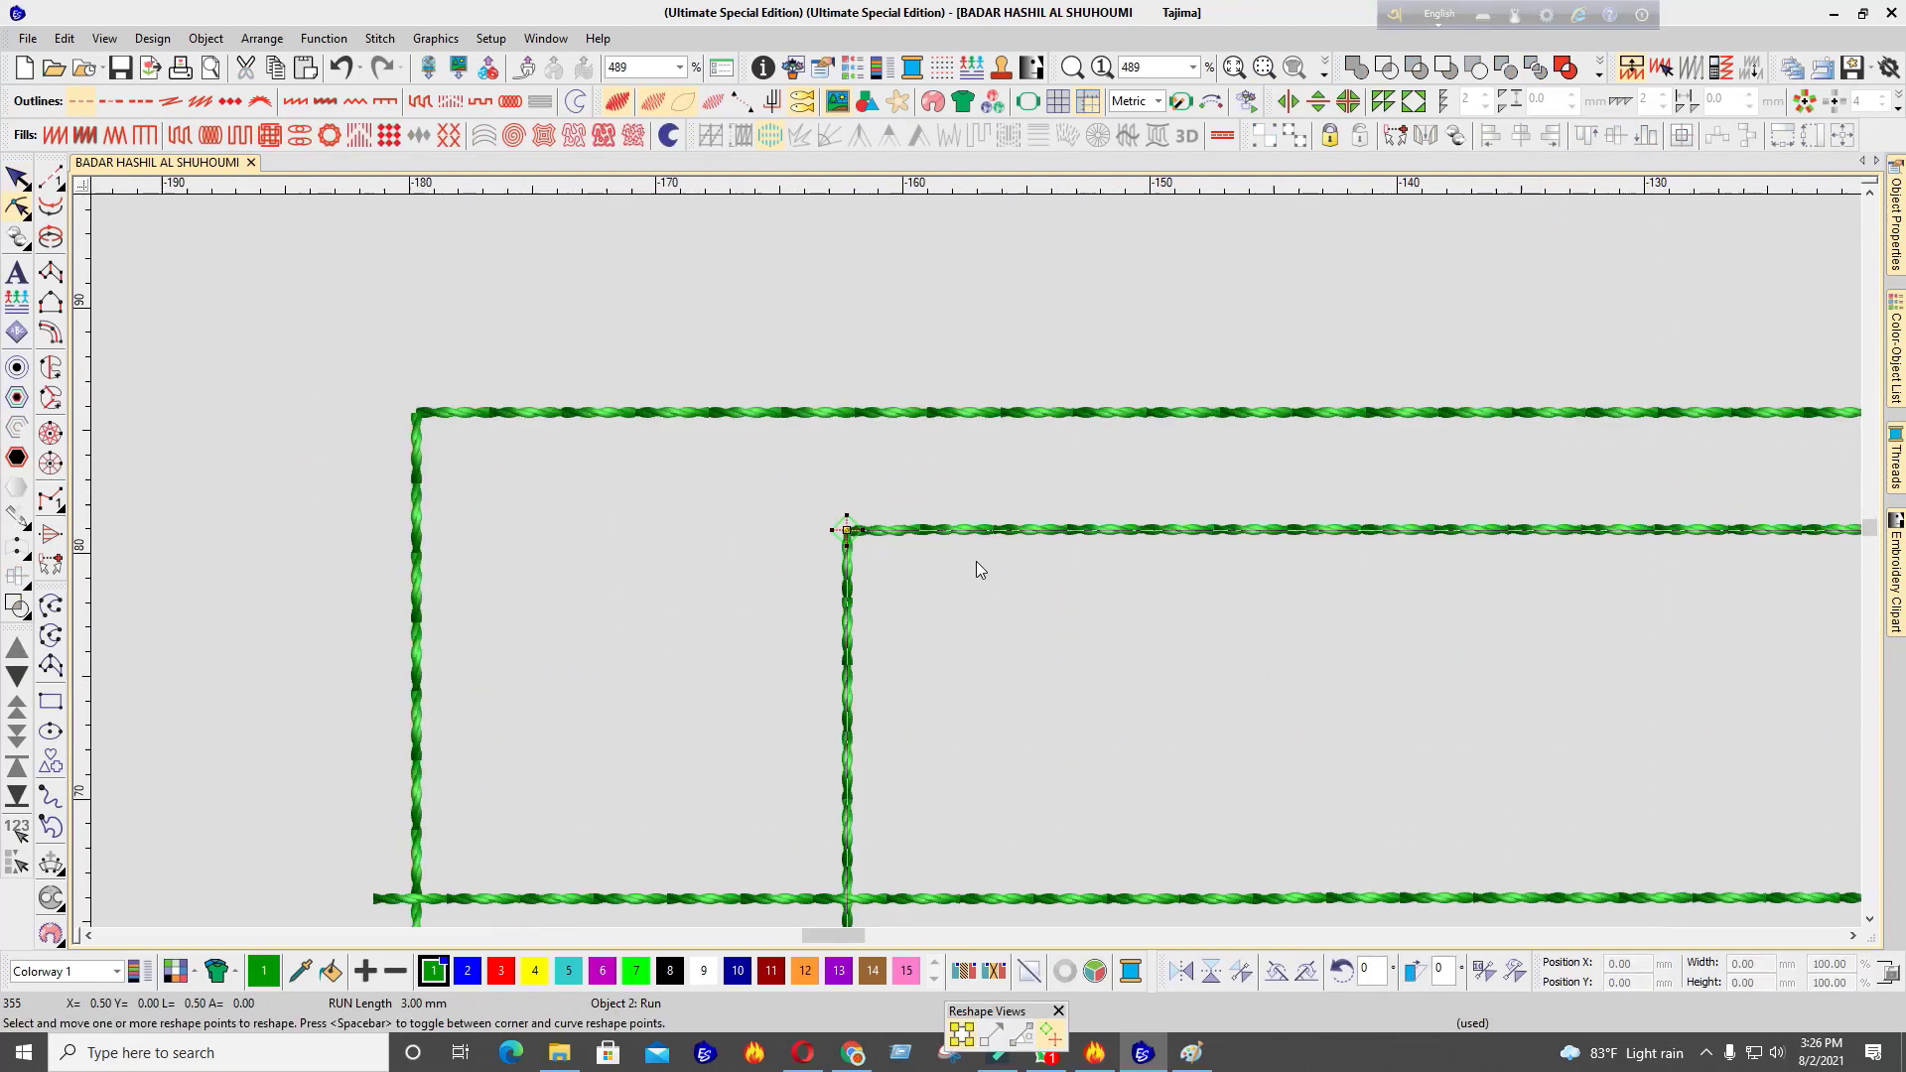
pyautogui.scroll(2, 975, 562)
pyautogui.click(968, 522)
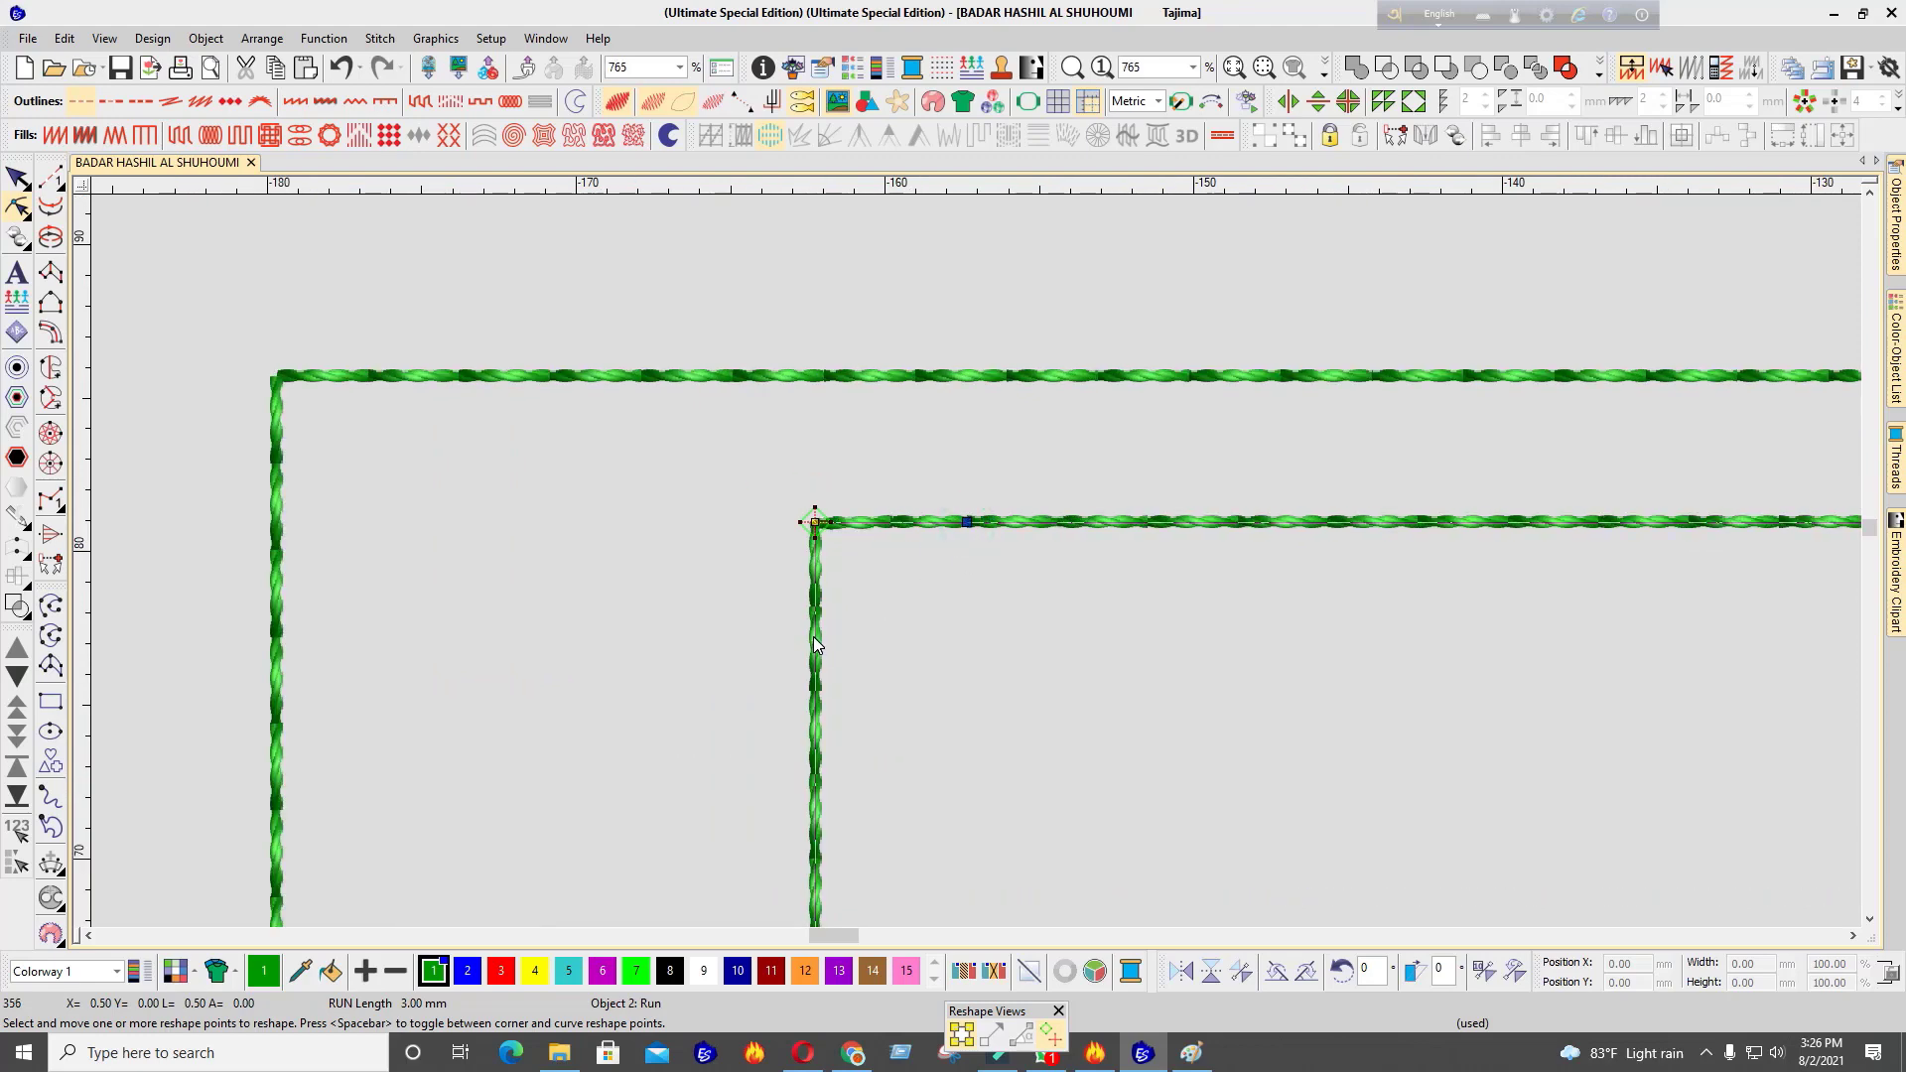
pyautogui.click(814, 647)
pyautogui.moveTo(814, 522); pyautogui.dragTo(850, 551)
pyautogui.scroll(-4, 993, 596)
pyautogui.scroll(2, 968, 606)
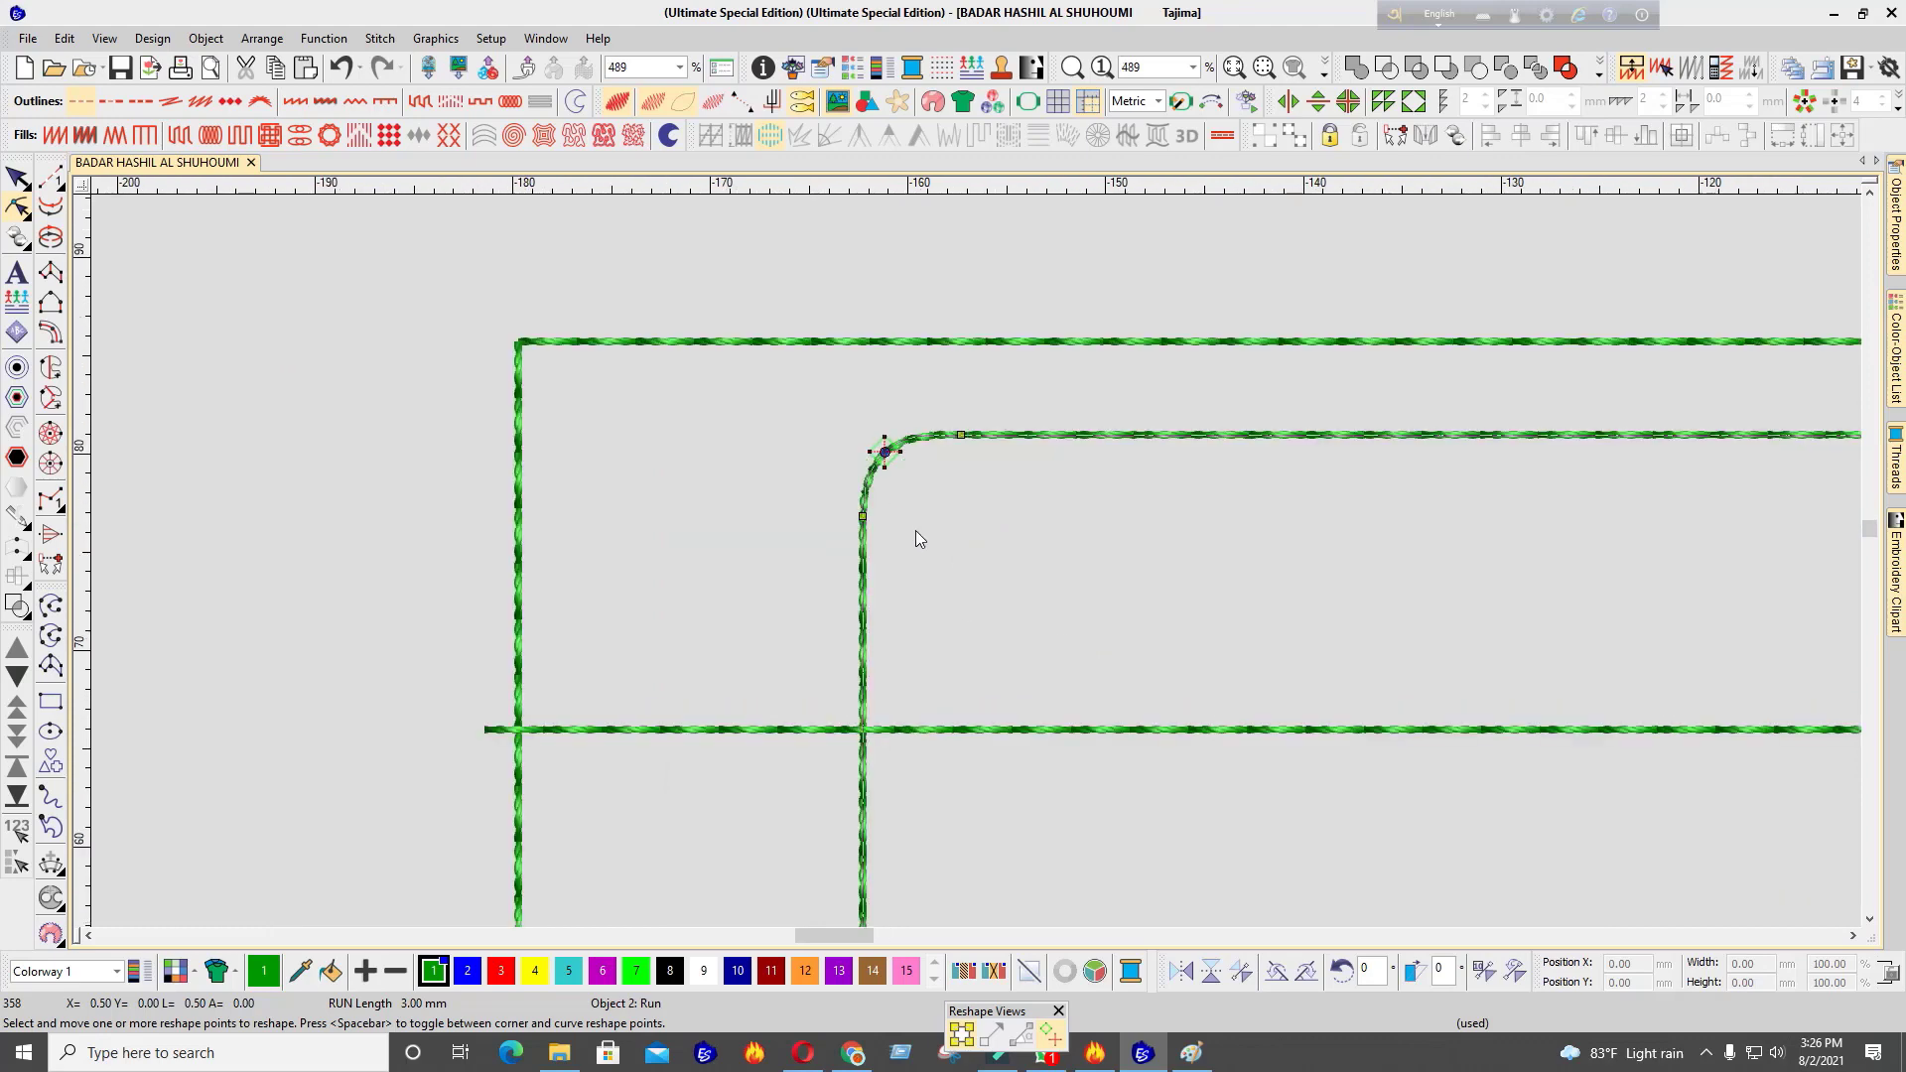
pyautogui.press('Escape')
pyautogui.scroll(-4, 916, 539)
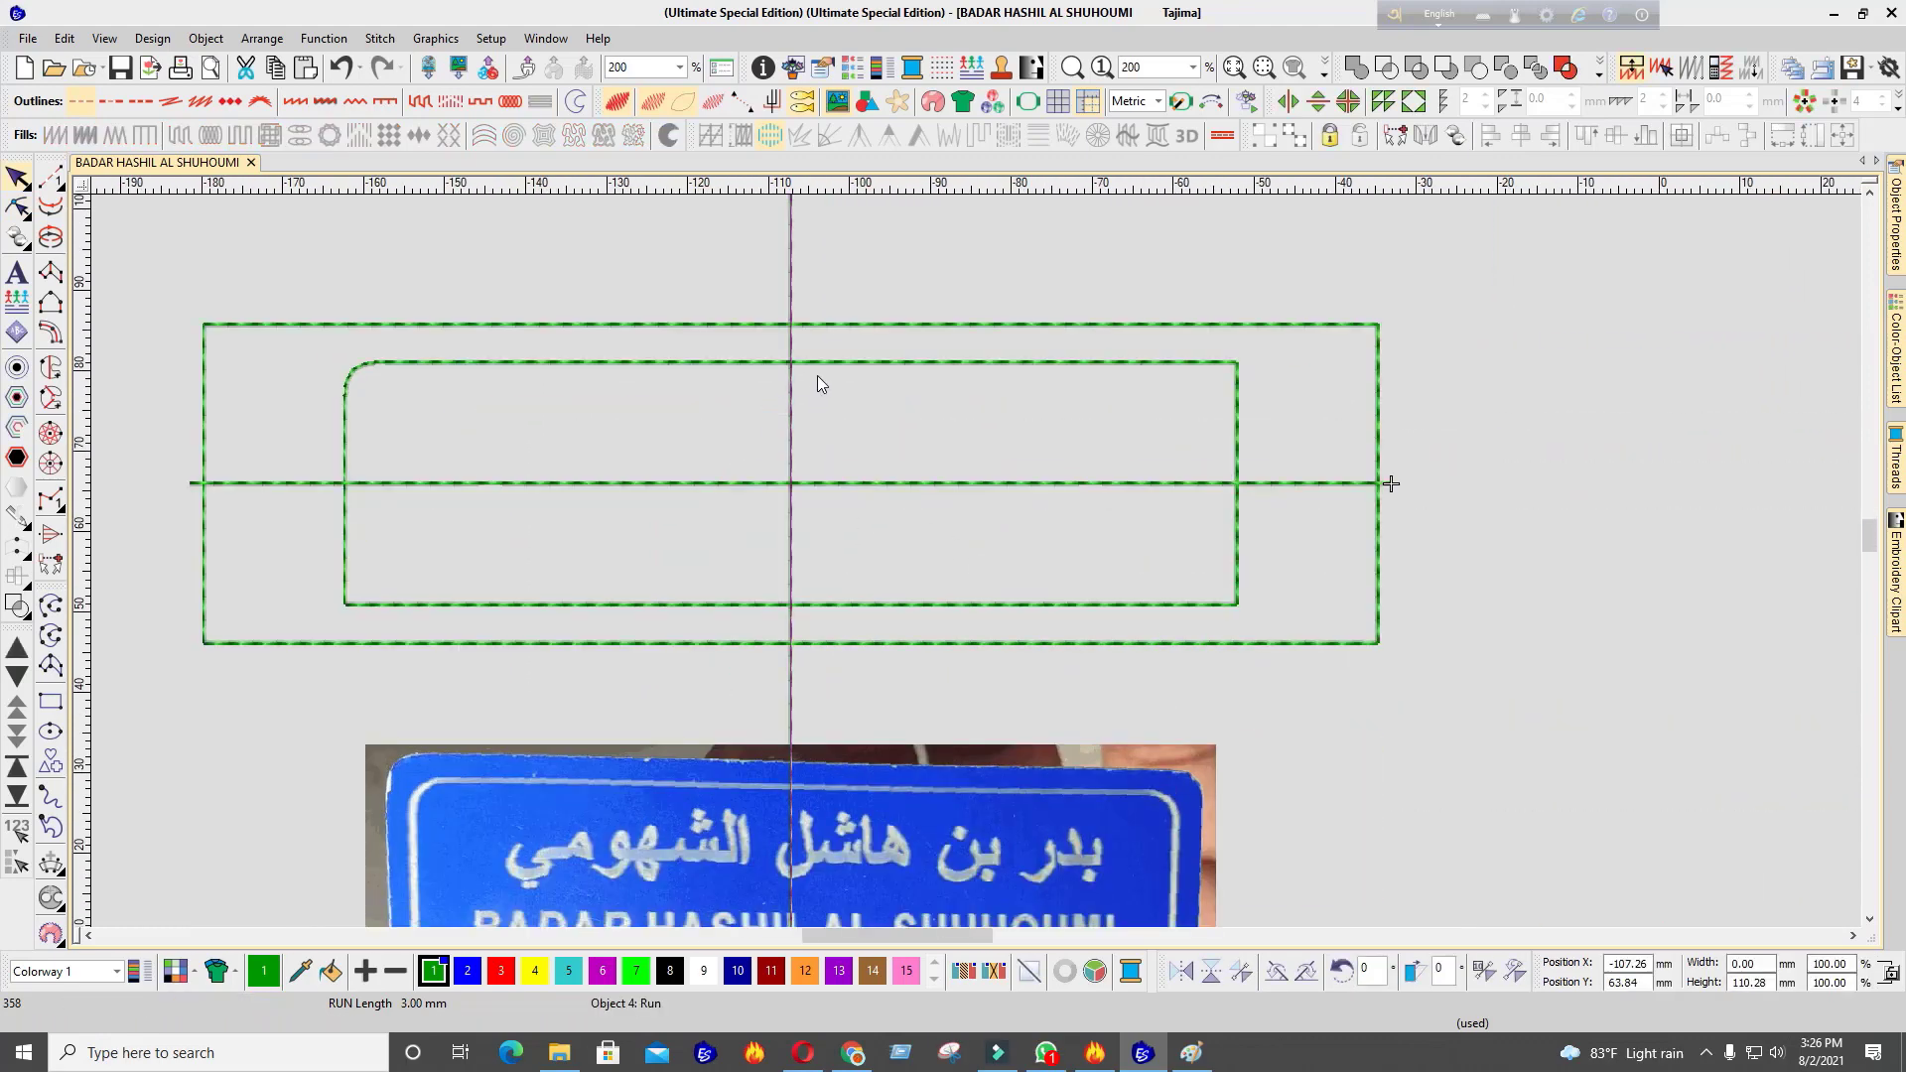
# Delete the leftover vertical centre-line and horizontal guide pieces
pyautogui.keyDown('ctrl'); pyautogui.click(821, 363); pyautogui.keyUp('ctrl')
pyautogui.keyDown('ctrl'); pyautogui.click(826, 483); pyautogui.keyUp('ctrl')
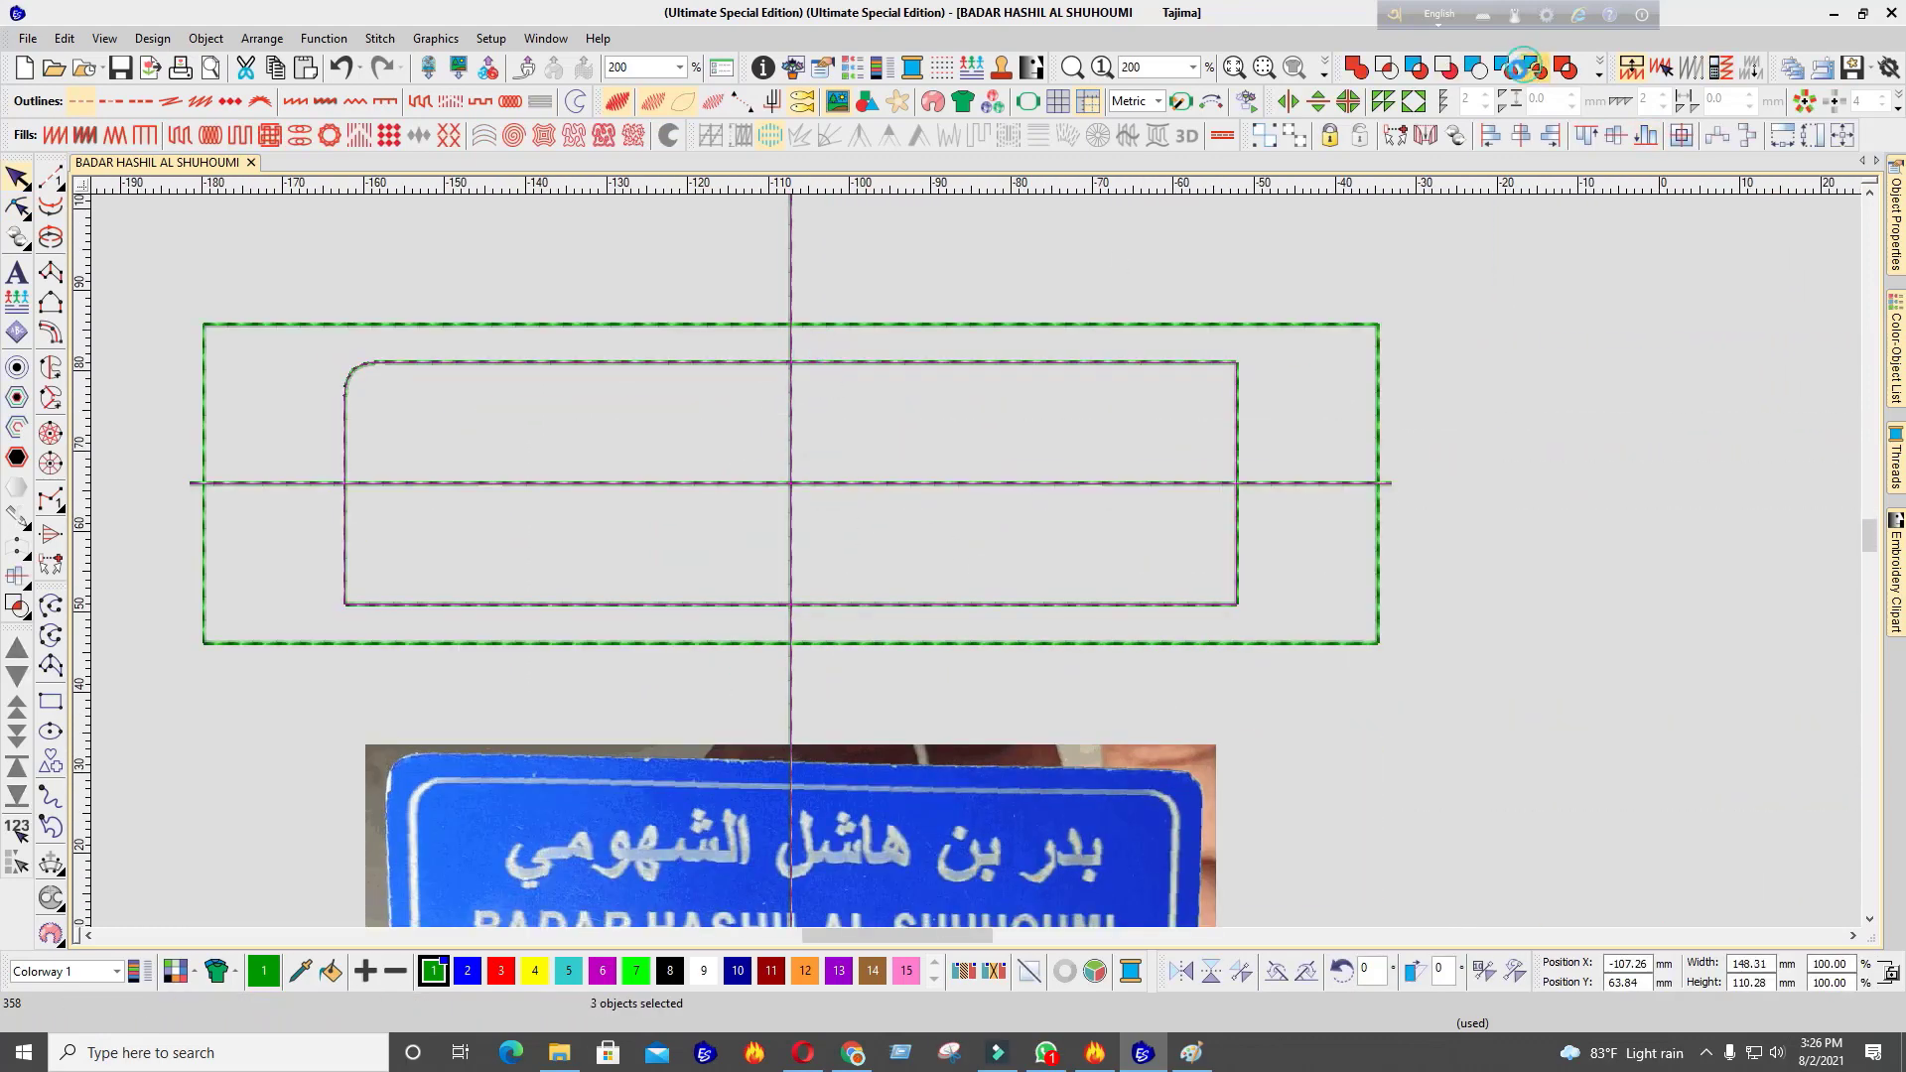
pyautogui.click(755, 280)
pyautogui.click(784, 254)
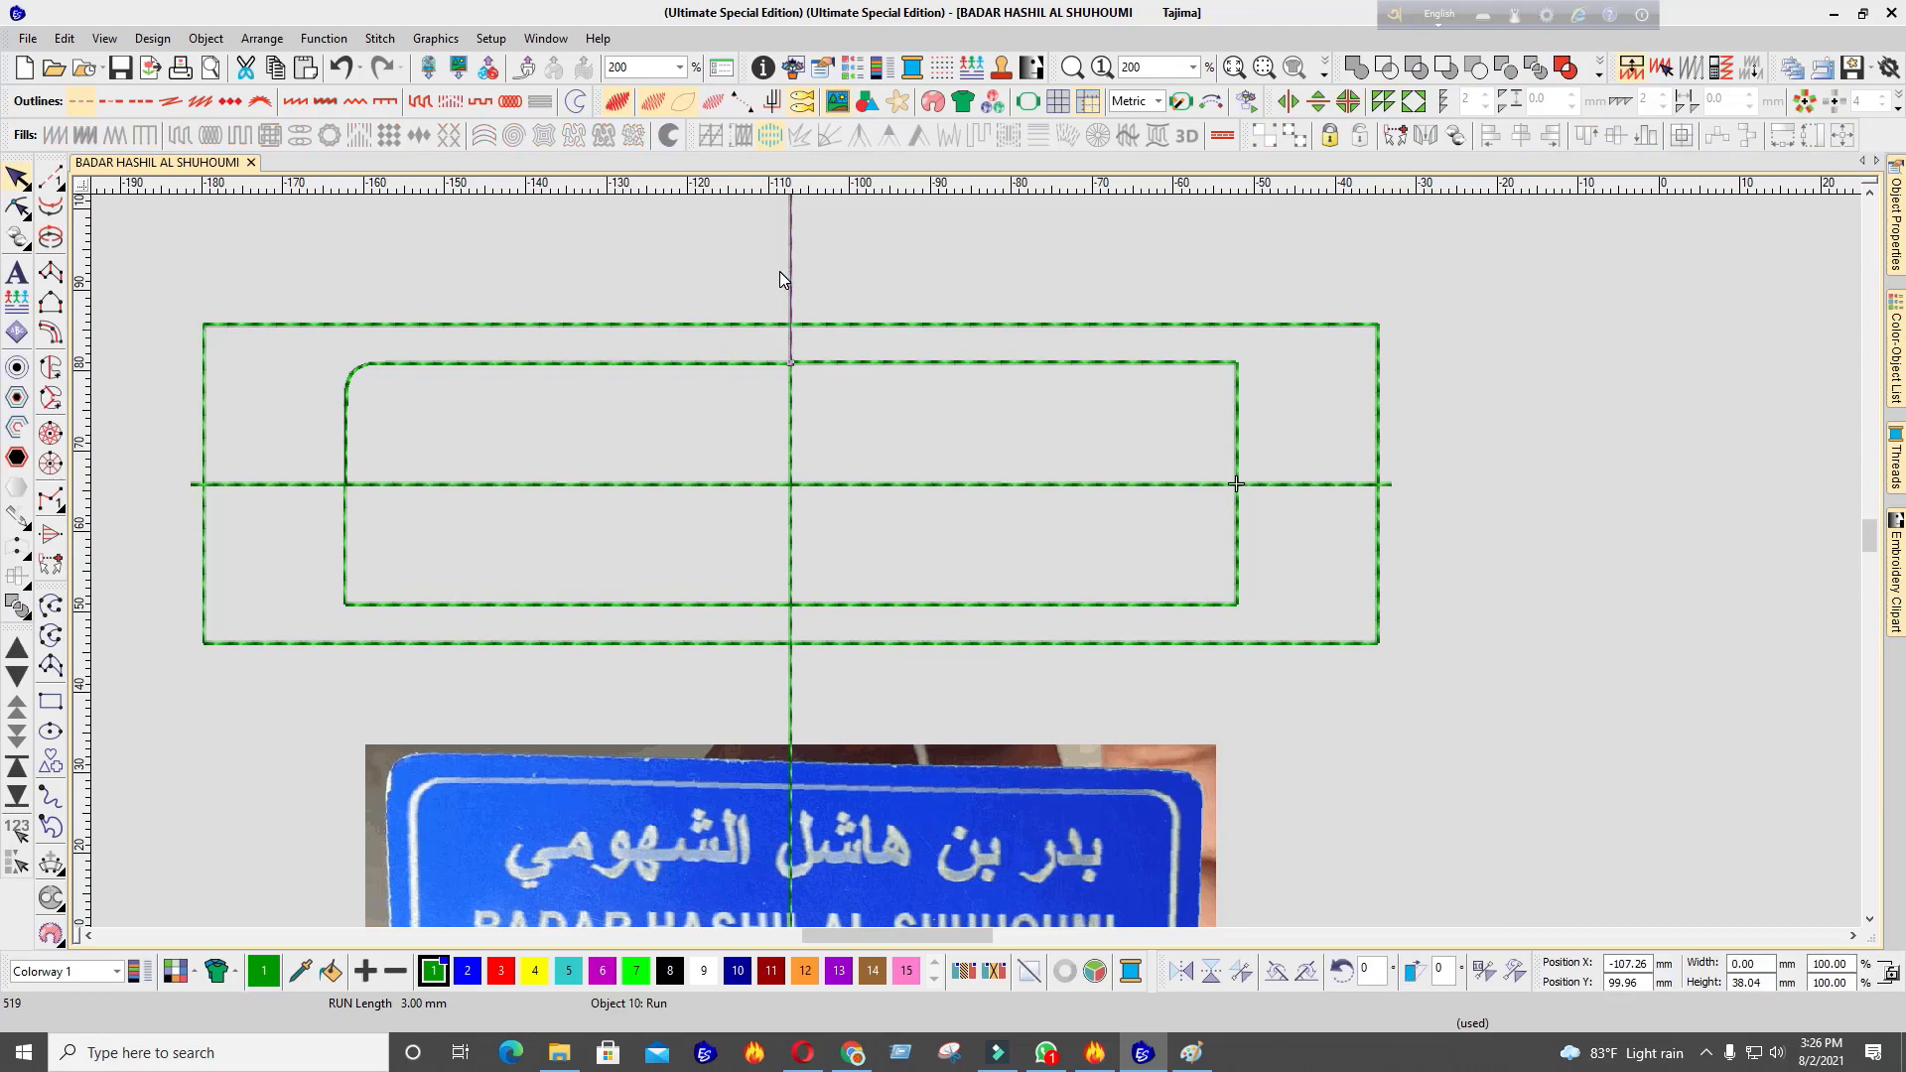
pyautogui.press('Delete')
pyautogui.click(792, 395)
pyautogui.press('Delete')
pyautogui.click(857, 362)
pyautogui.press('Delete')
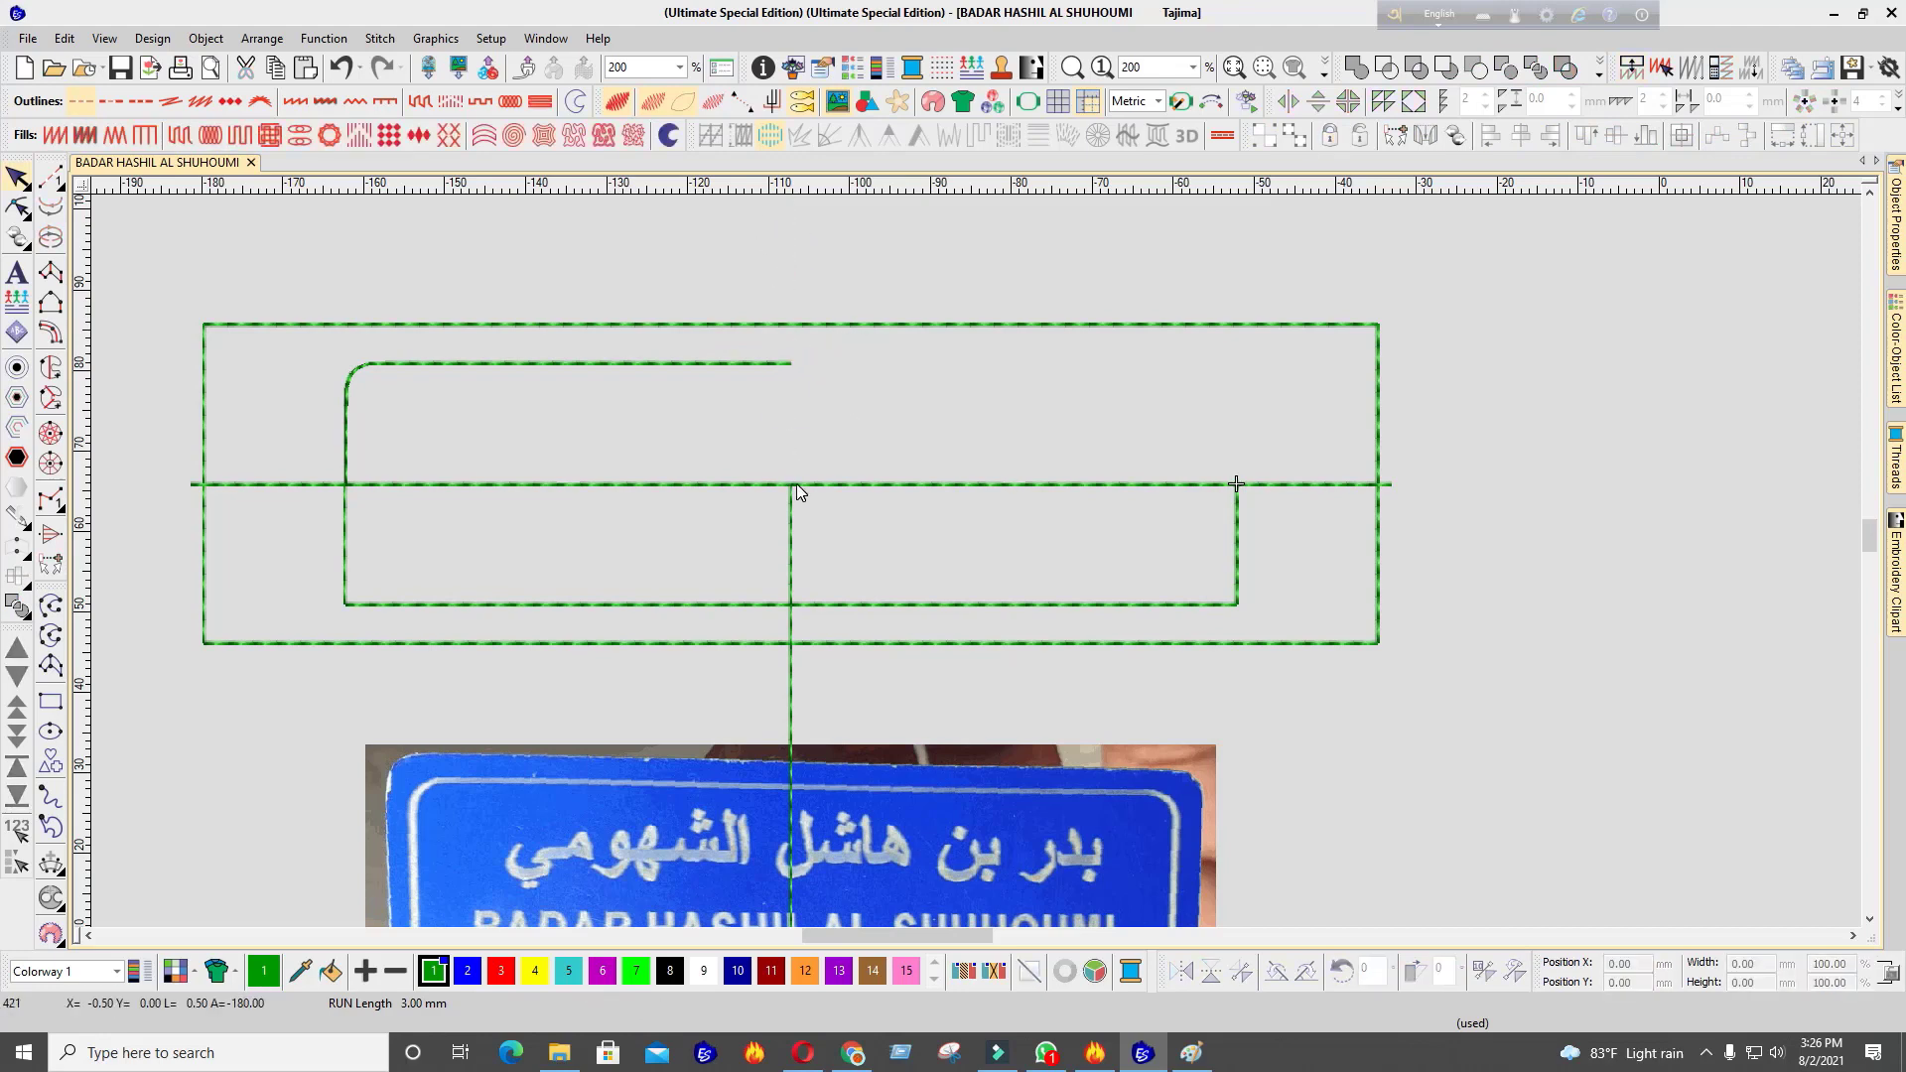
pyautogui.click(797, 485)
pyautogui.press('Delete')
pyautogui.click(793, 495)
pyautogui.press('Delete')
pyautogui.click(687, 489)
pyautogui.press('Delete')
# Delete the lower construction pieces and horizontal stubs, keeping the left corner curve
pyautogui.click(346, 501)
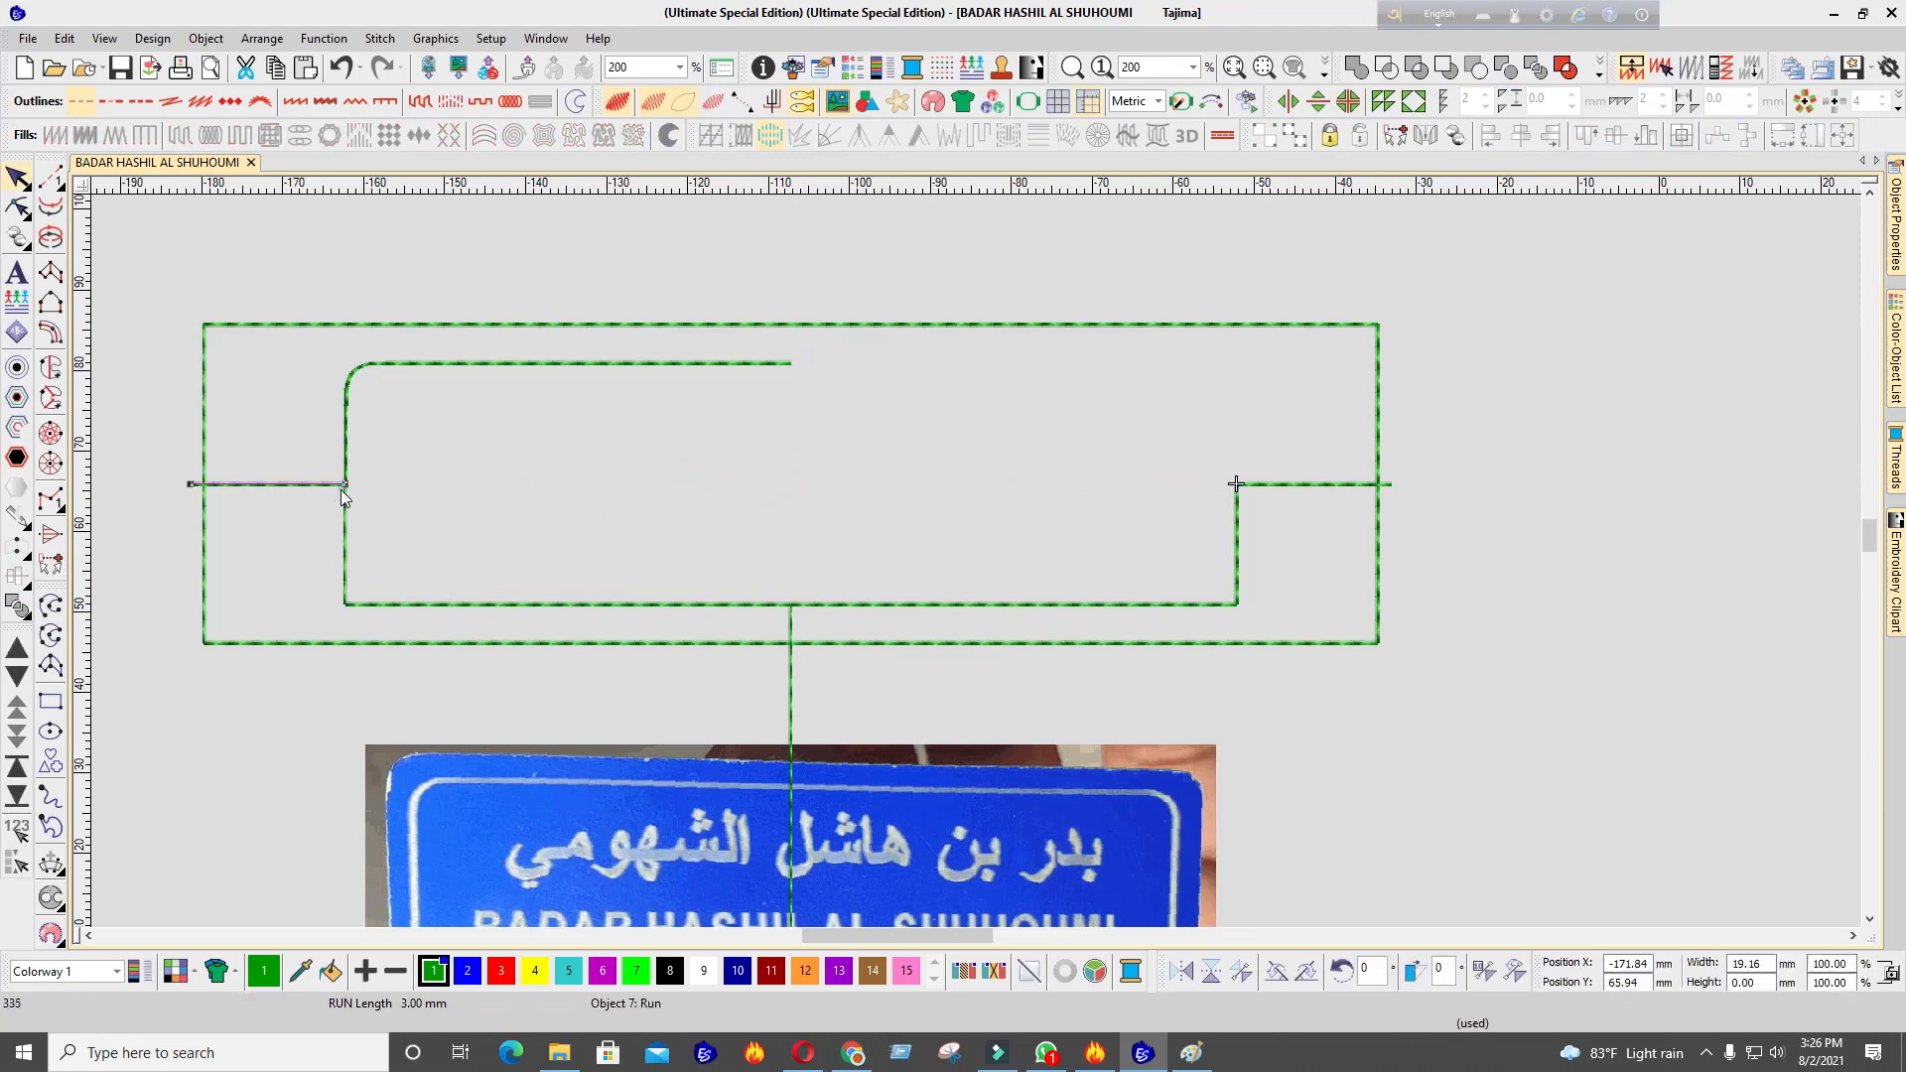
pyautogui.press('Delete')
pyautogui.click(1003, 604)
pyautogui.press('Delete')
pyautogui.click(1307, 485)
pyautogui.press('Delete')
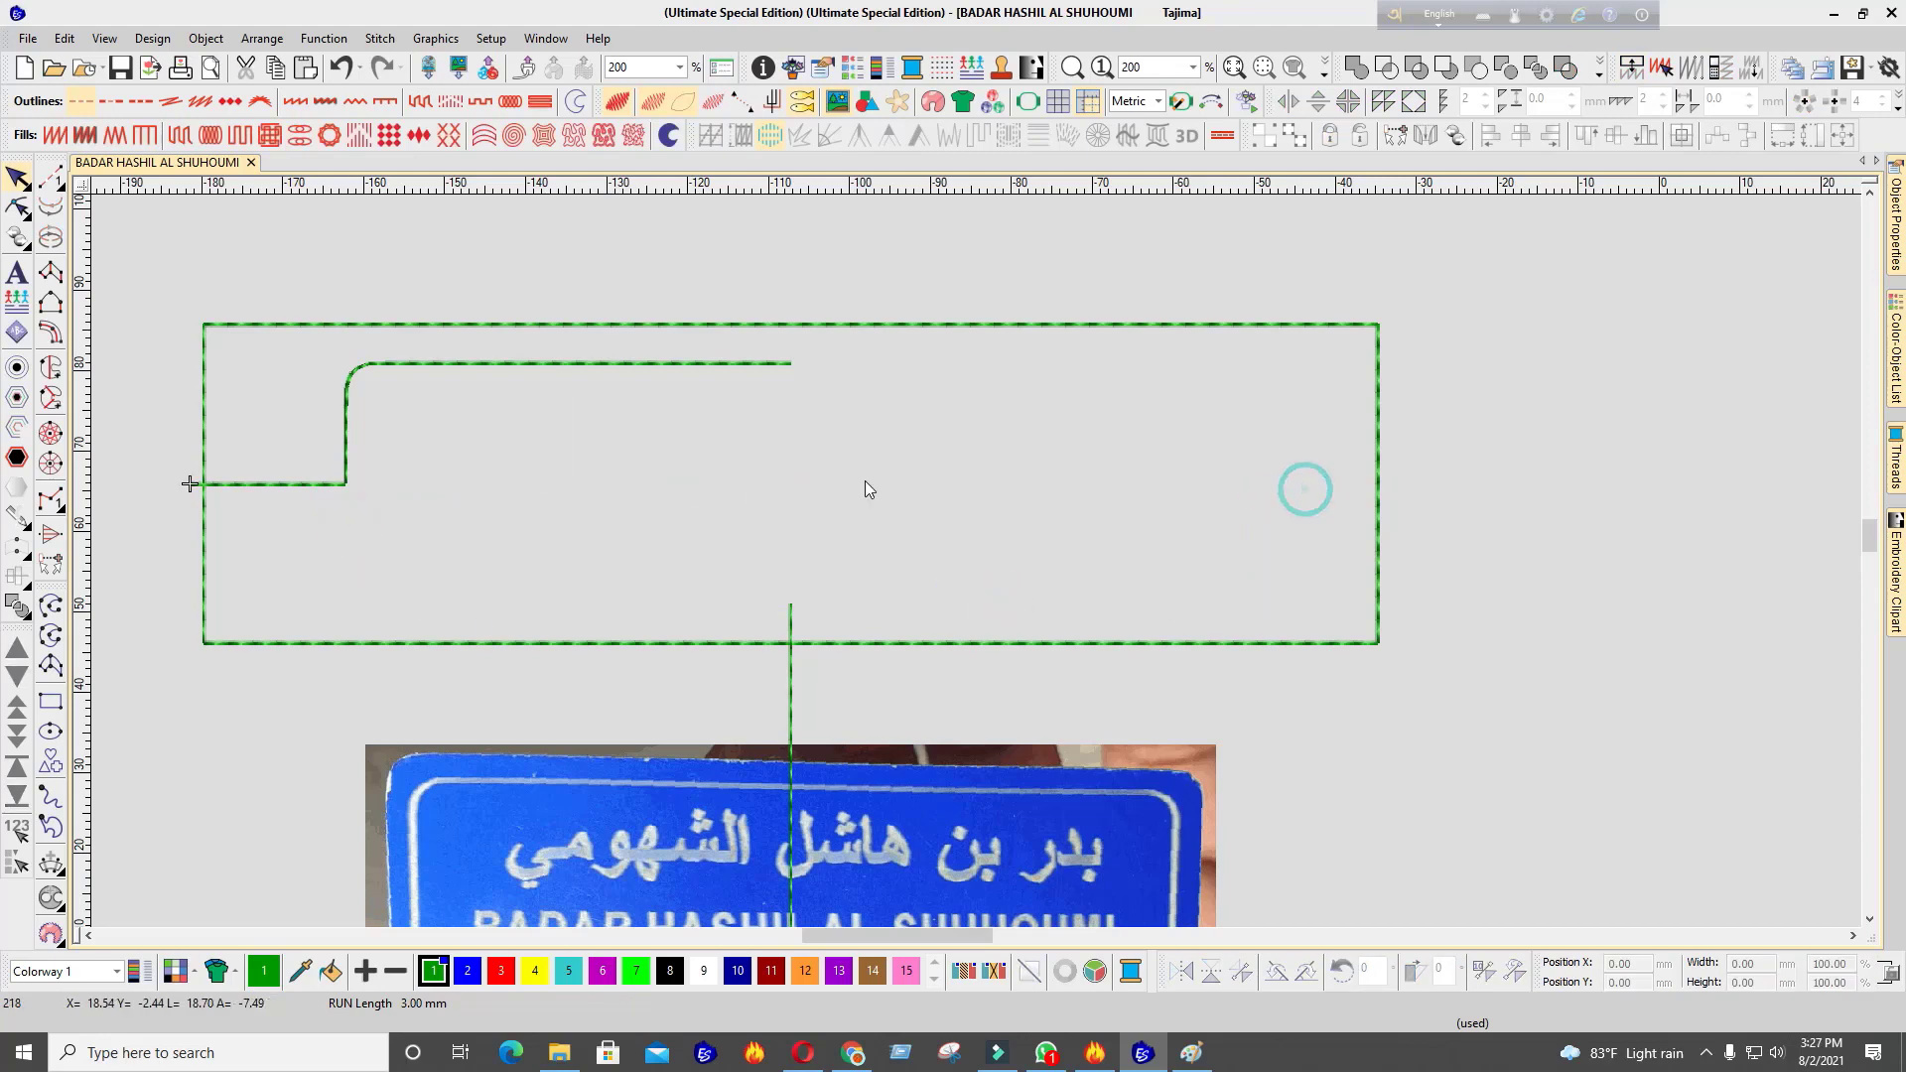
pyautogui.click(302, 484)
pyautogui.press('Delete')
pyautogui.click(345, 422)
pyautogui.press('Delete')
pyautogui.hotkey('ctrl', 'z')
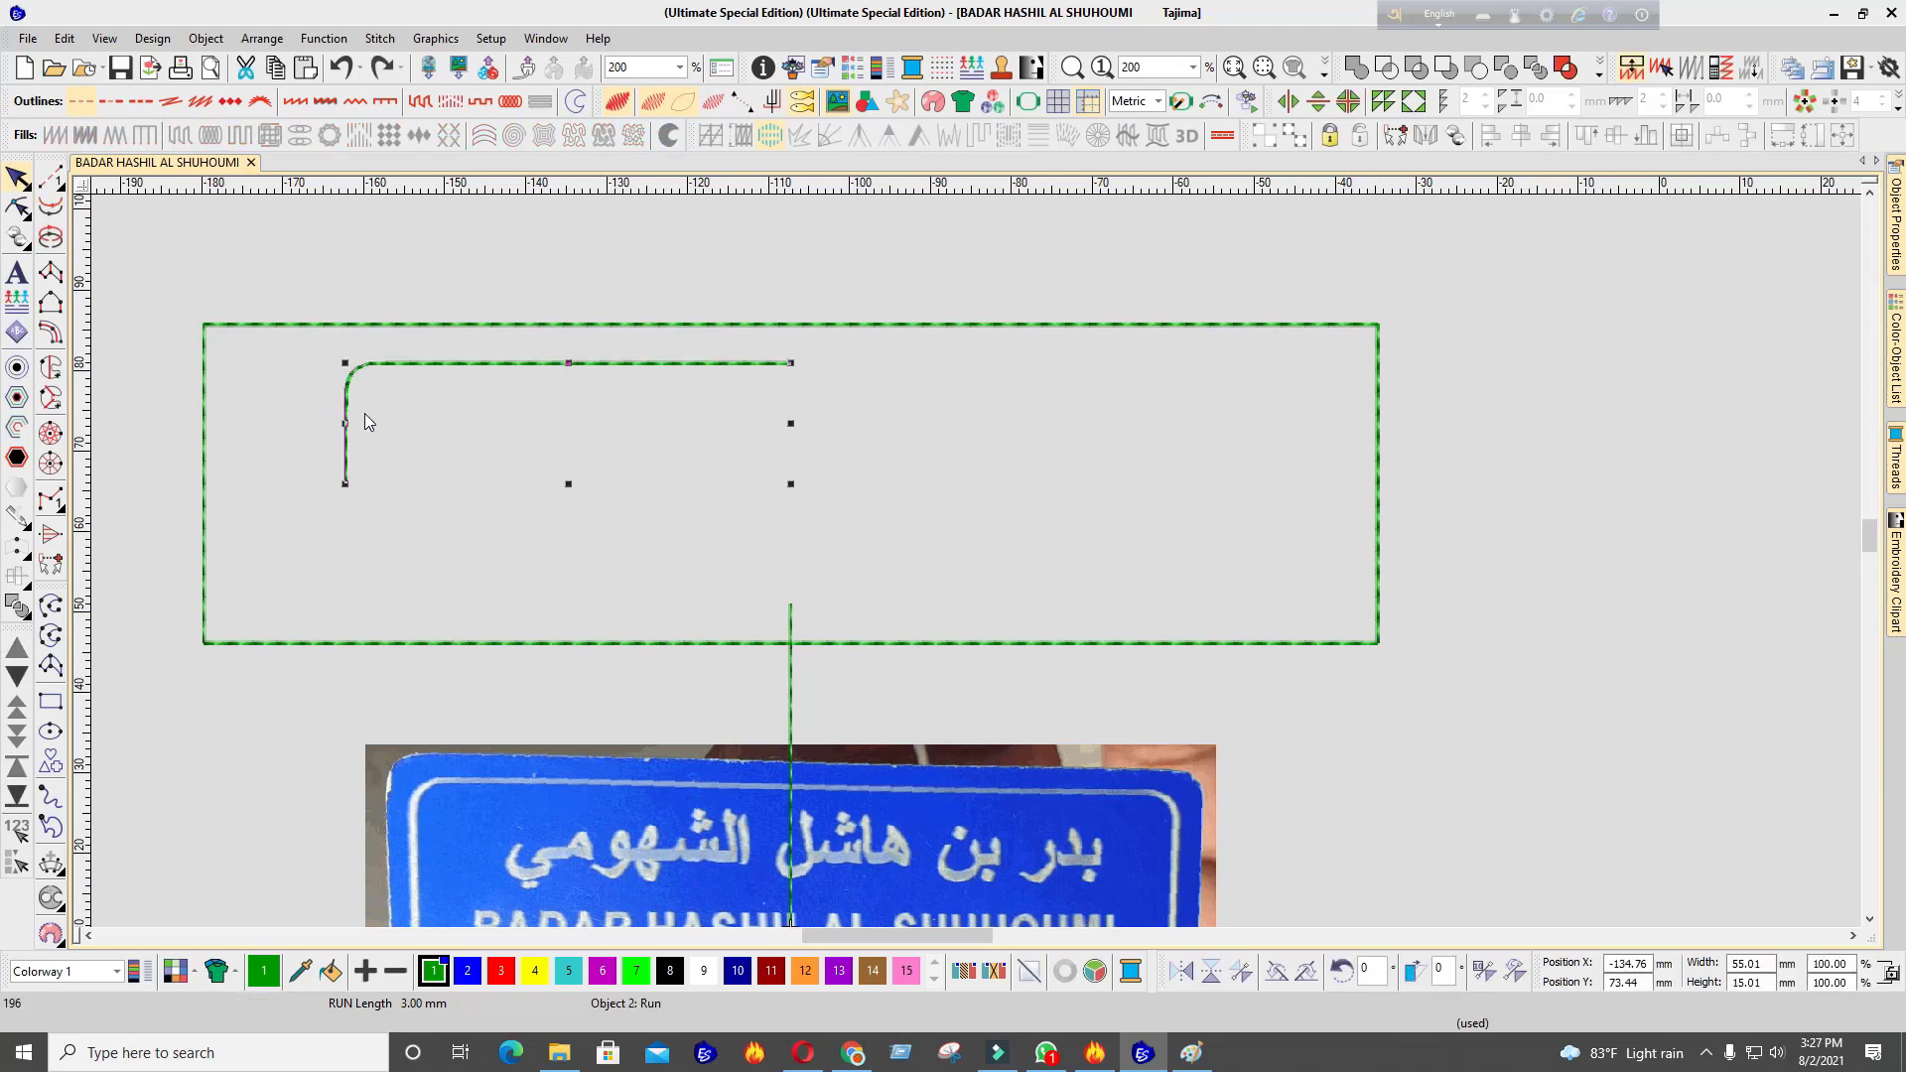
# Mirror the corner curve horizontally, then duplicate and flip vertically to close the rounded rectangle
pyautogui.click(1180, 971)
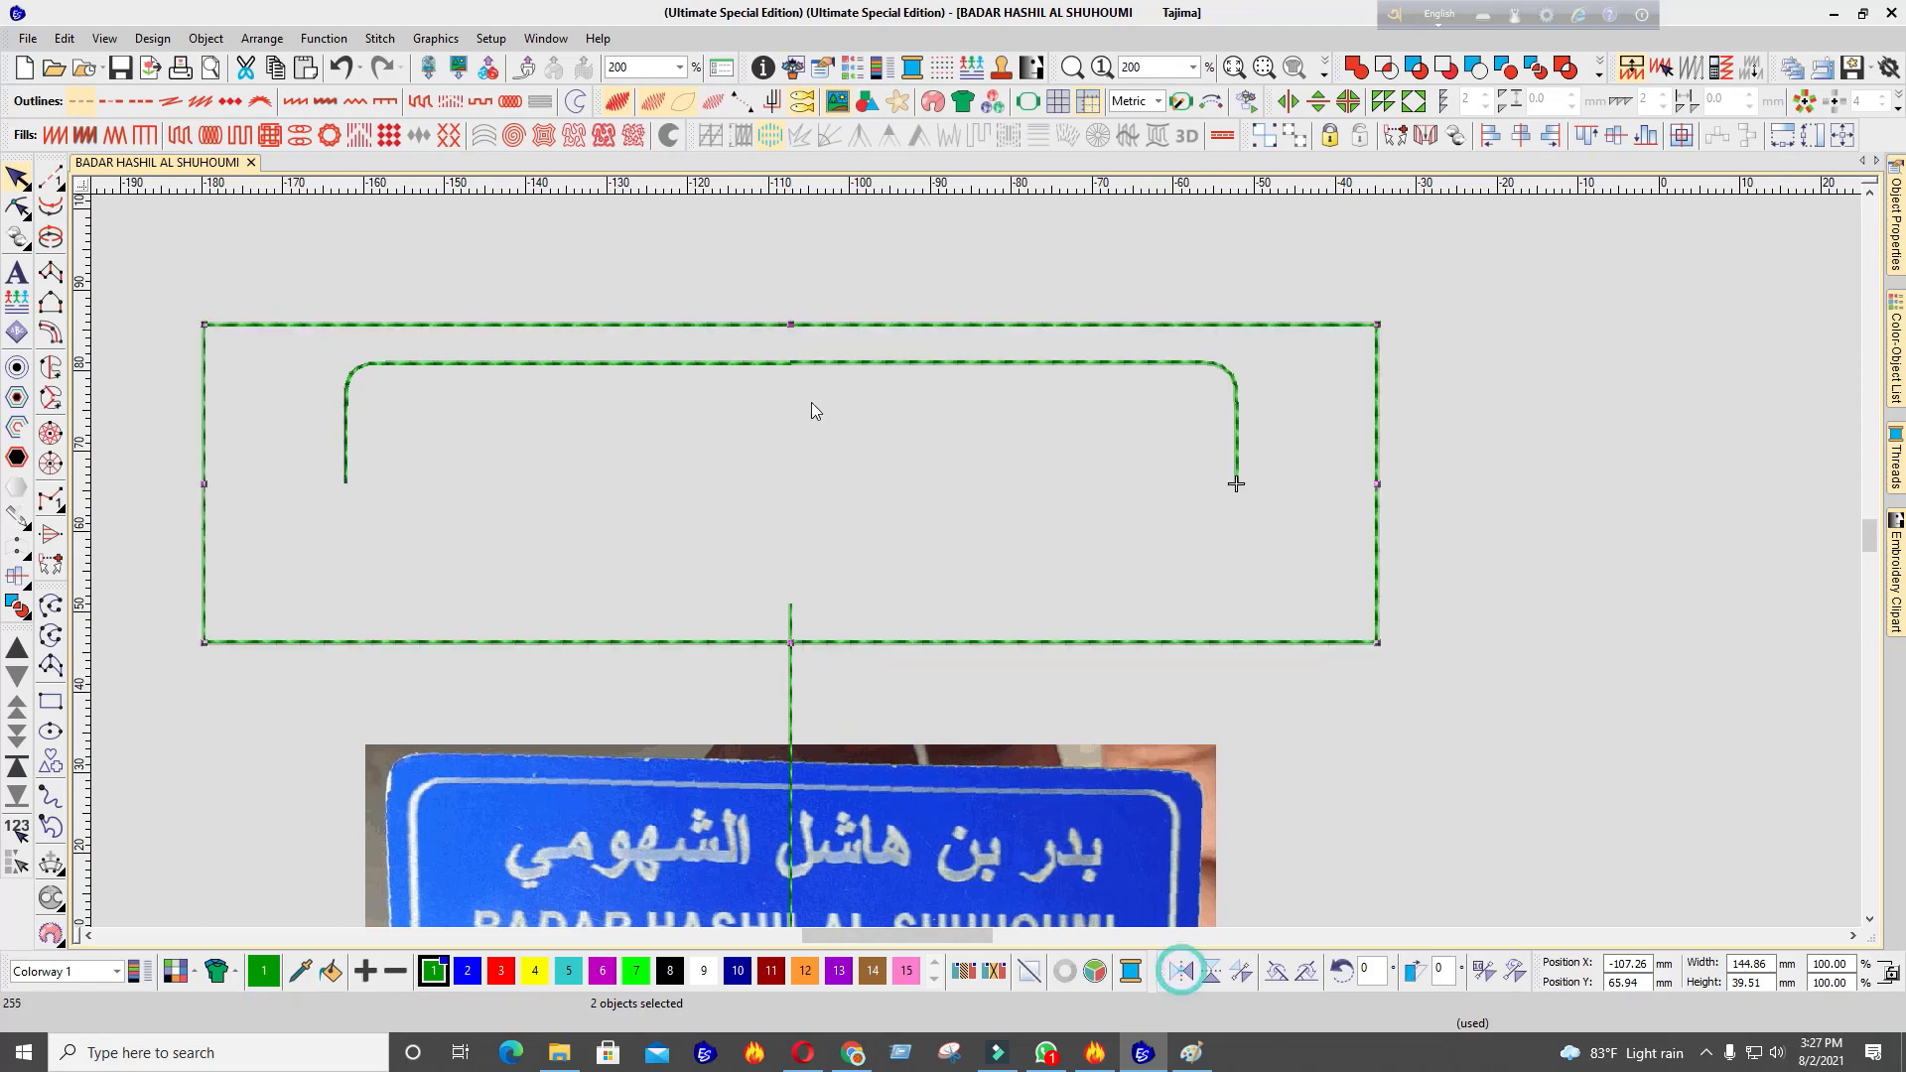
pyautogui.click(860, 369)
pyautogui.keyDown('ctrl'); pyautogui.click(732, 365); pyautogui.keyUp('ctrl')
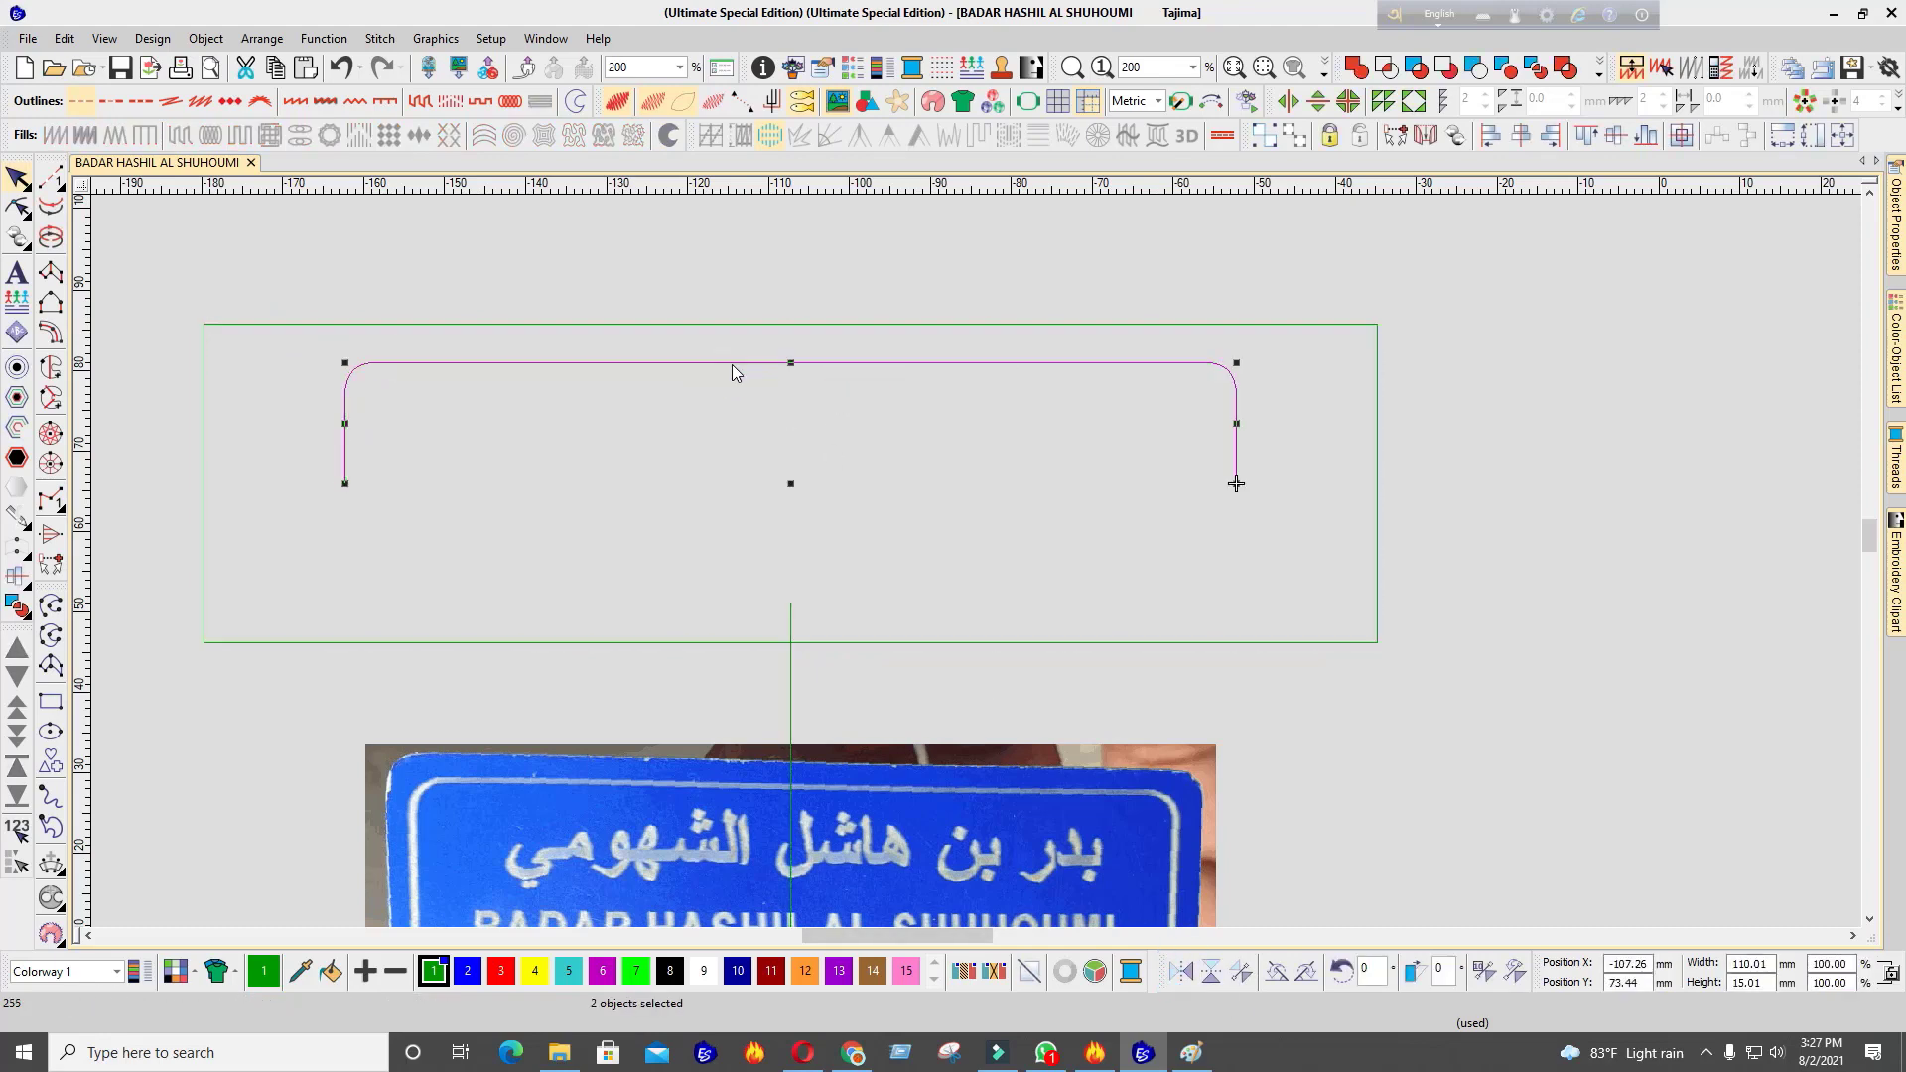
pyautogui.hotkey('ctrl', 'd')
pyautogui.keyDown('ctrl'); pyautogui.click(972, 325); pyautogui.keyUp('ctrl')
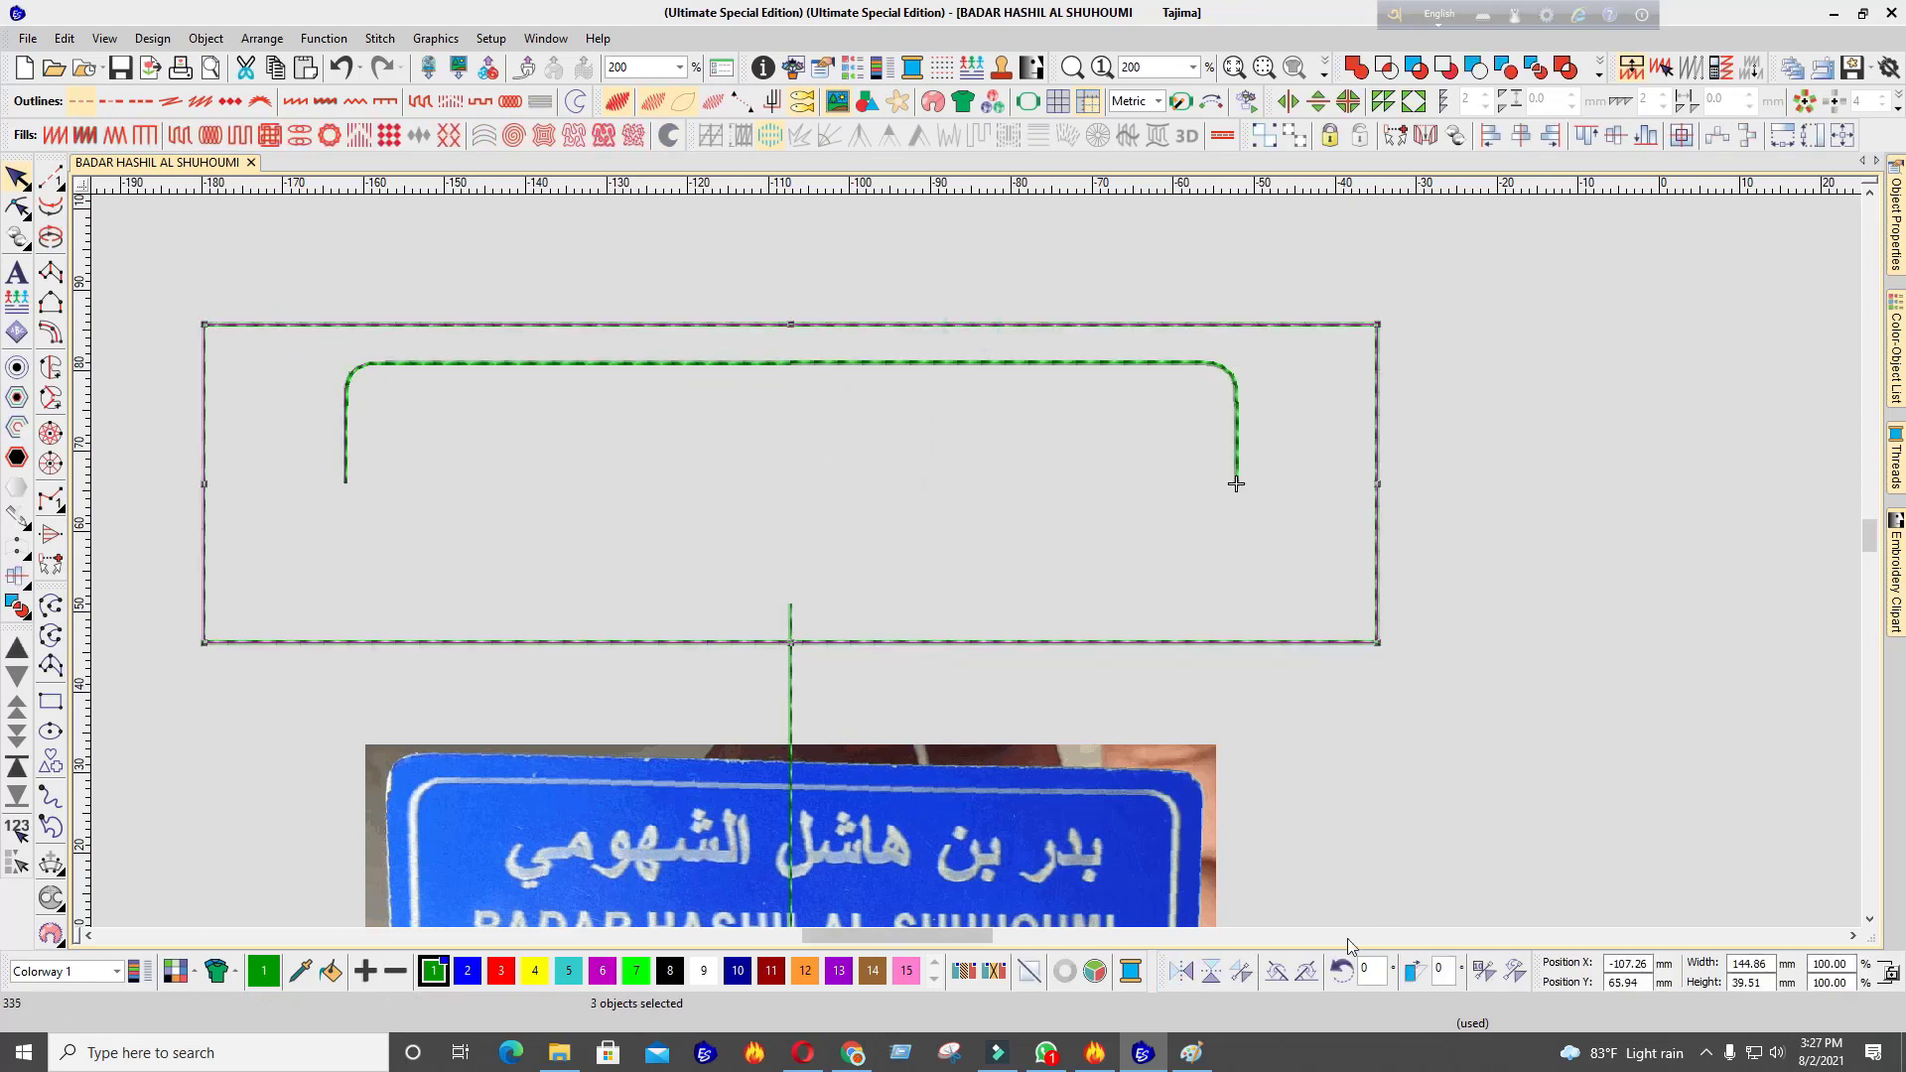
pyautogui.click(1212, 971)
pyautogui.click(1319, 274)
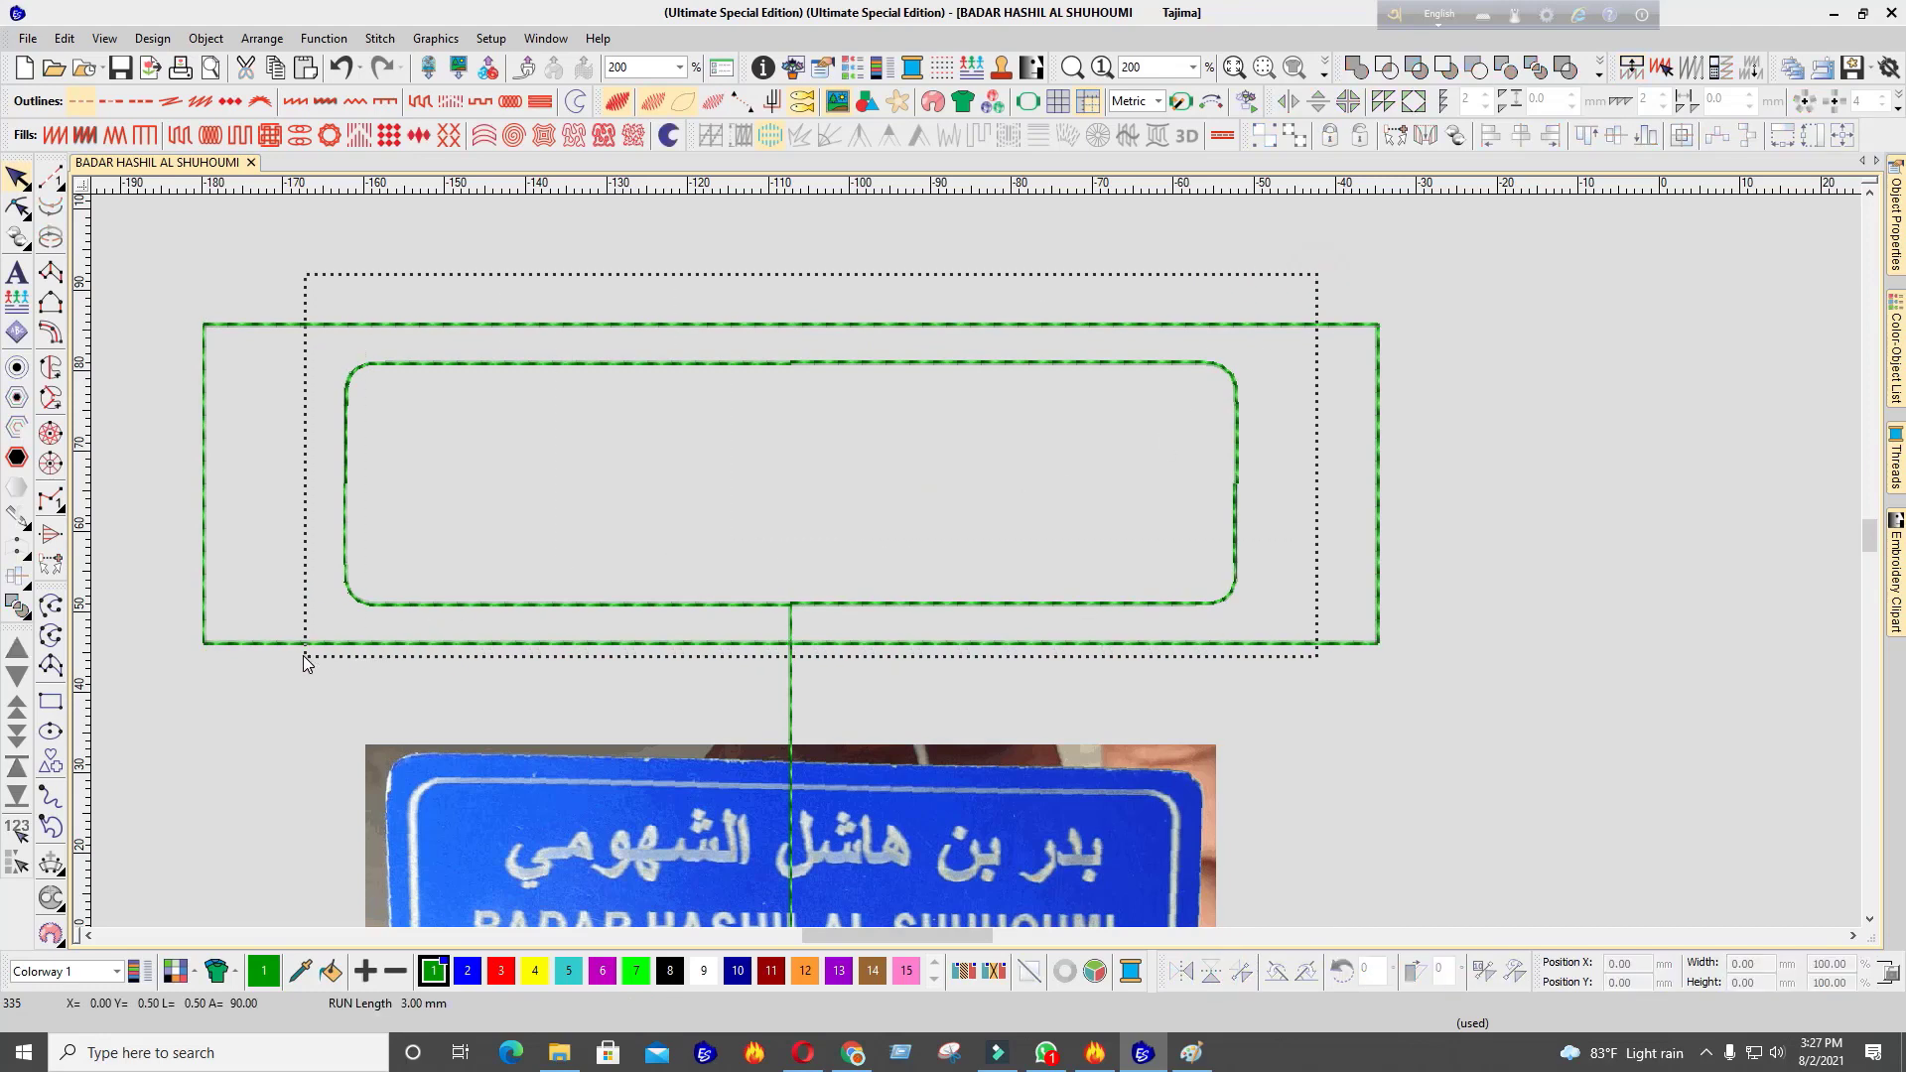
# Select all rounded-rectangle pieces and convert them into a satin column border
pyautogui.moveTo(303, 663); pyautogui.dragTo(303, 663)
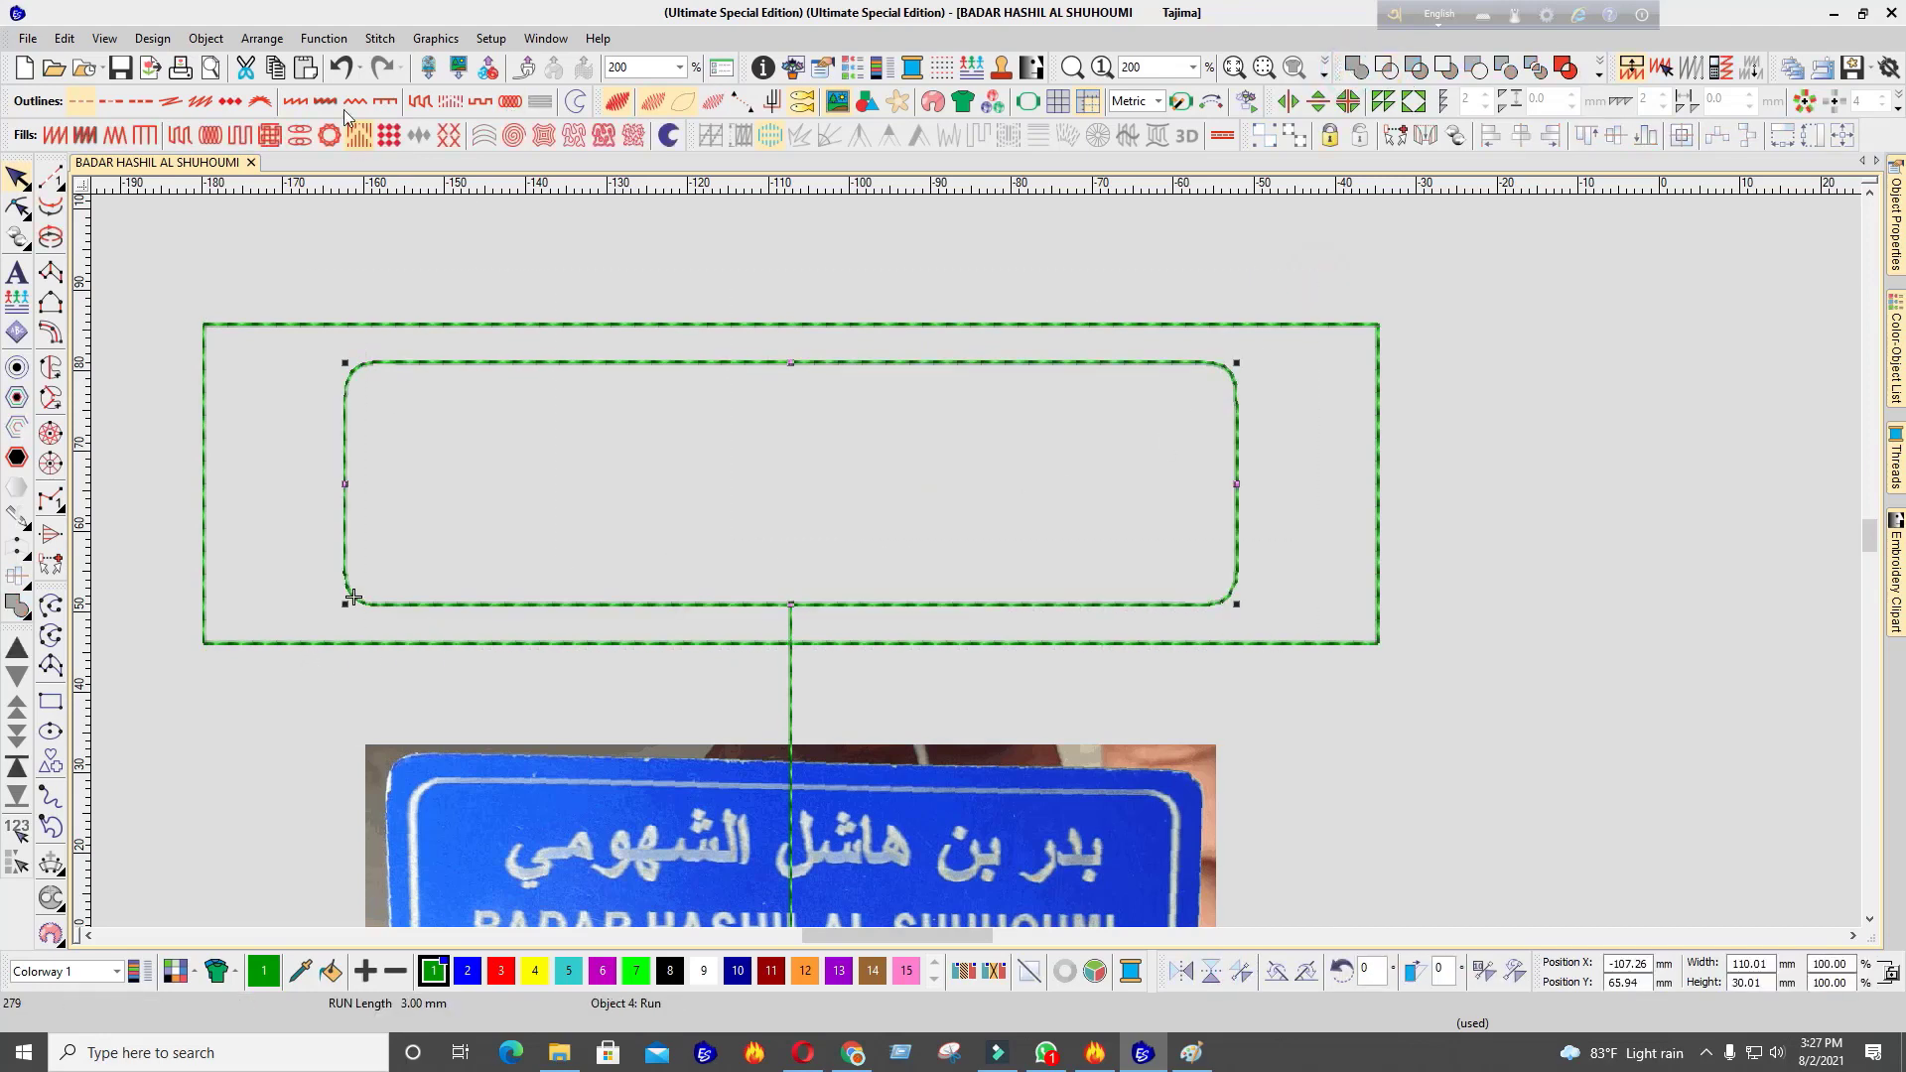
pyautogui.click(294, 100)
pyautogui.click(884, 527)
pyautogui.scroll(-2, 884, 526)
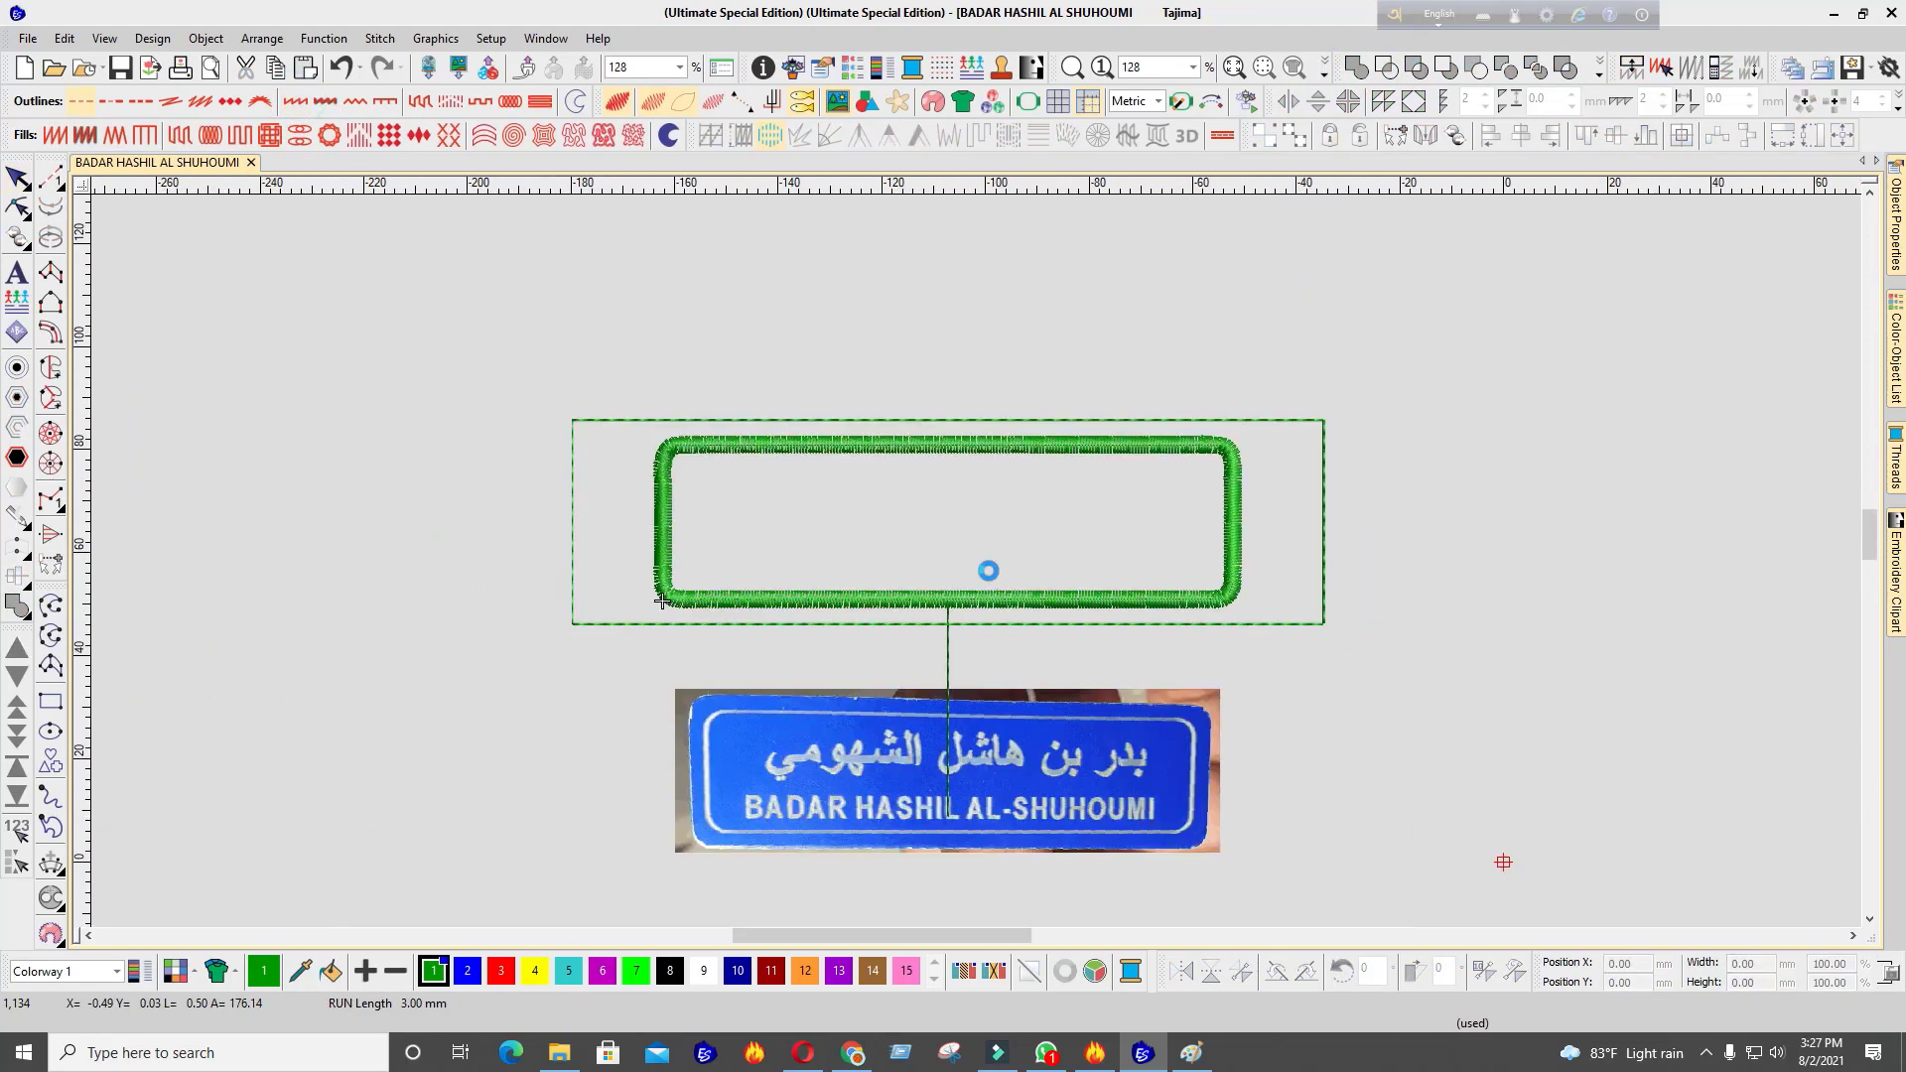
pyautogui.scroll(3, 977, 707)
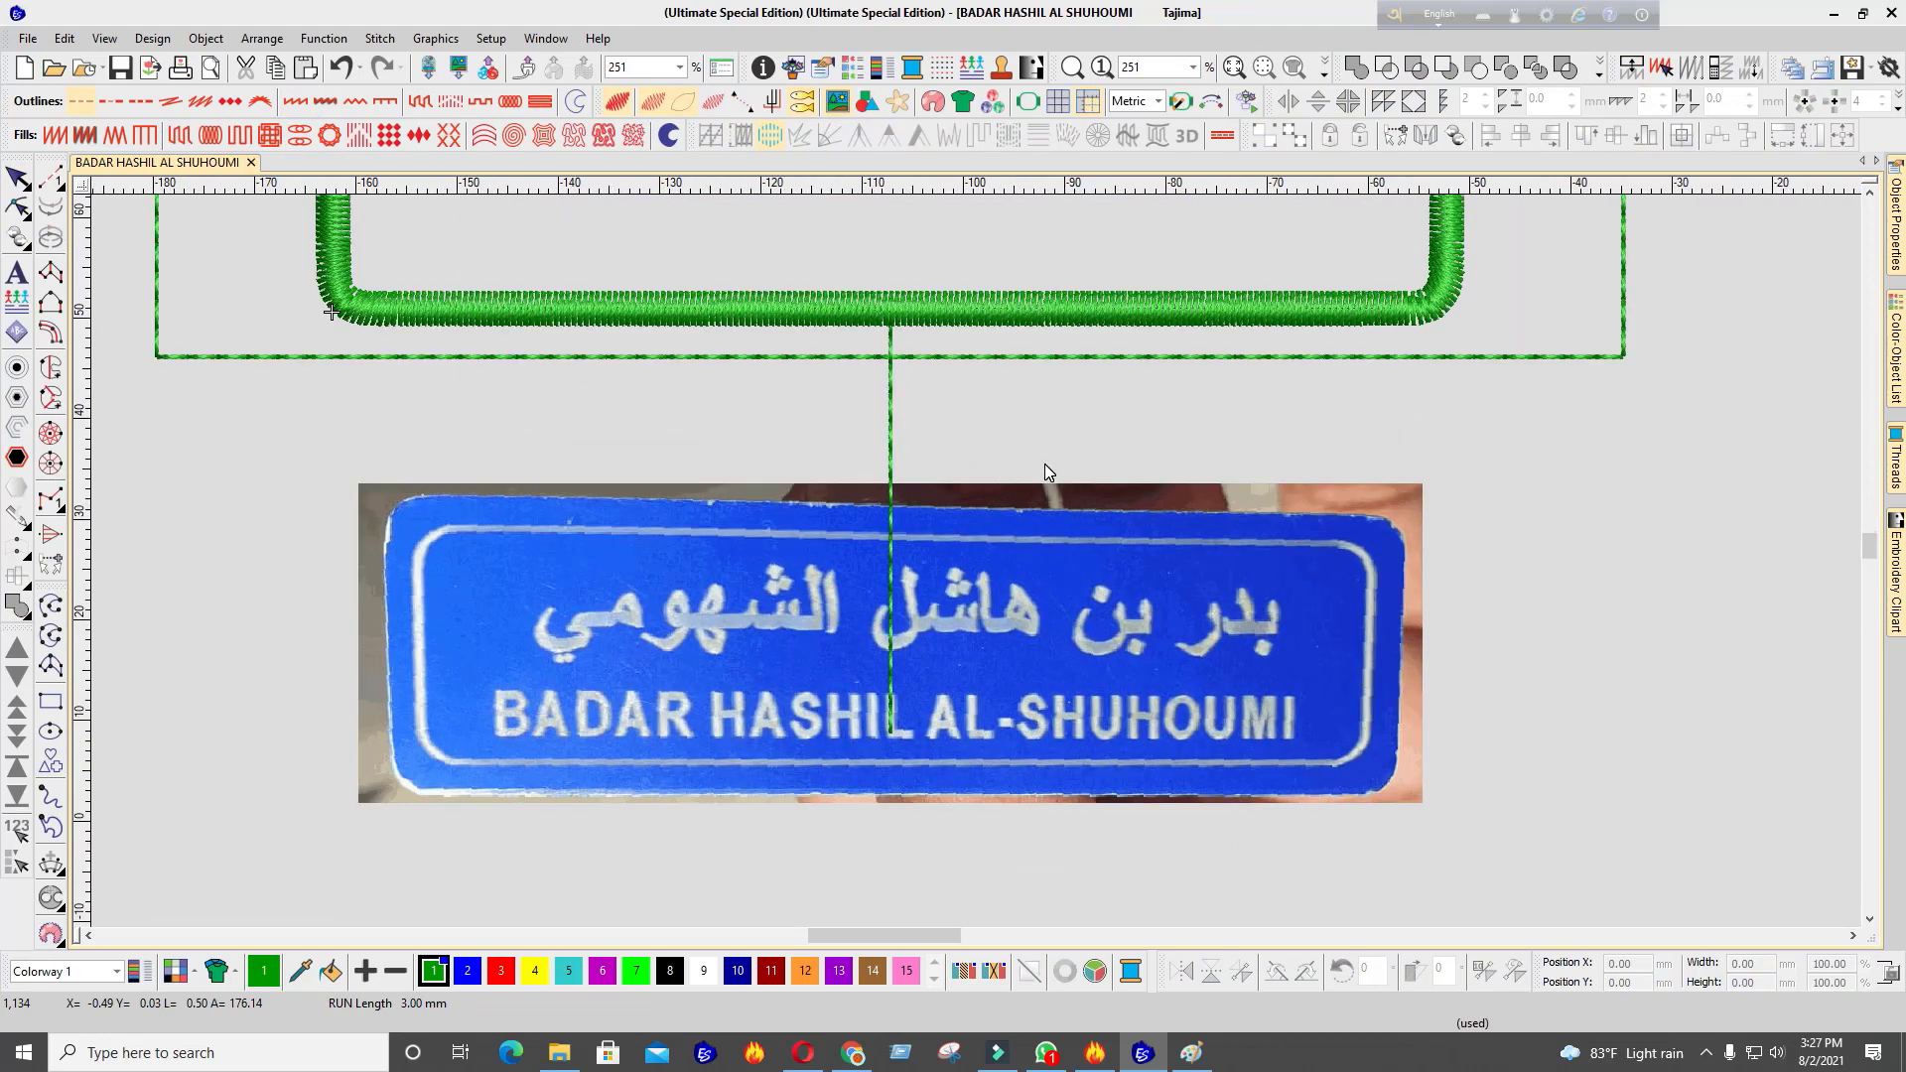
pyautogui.press('space')
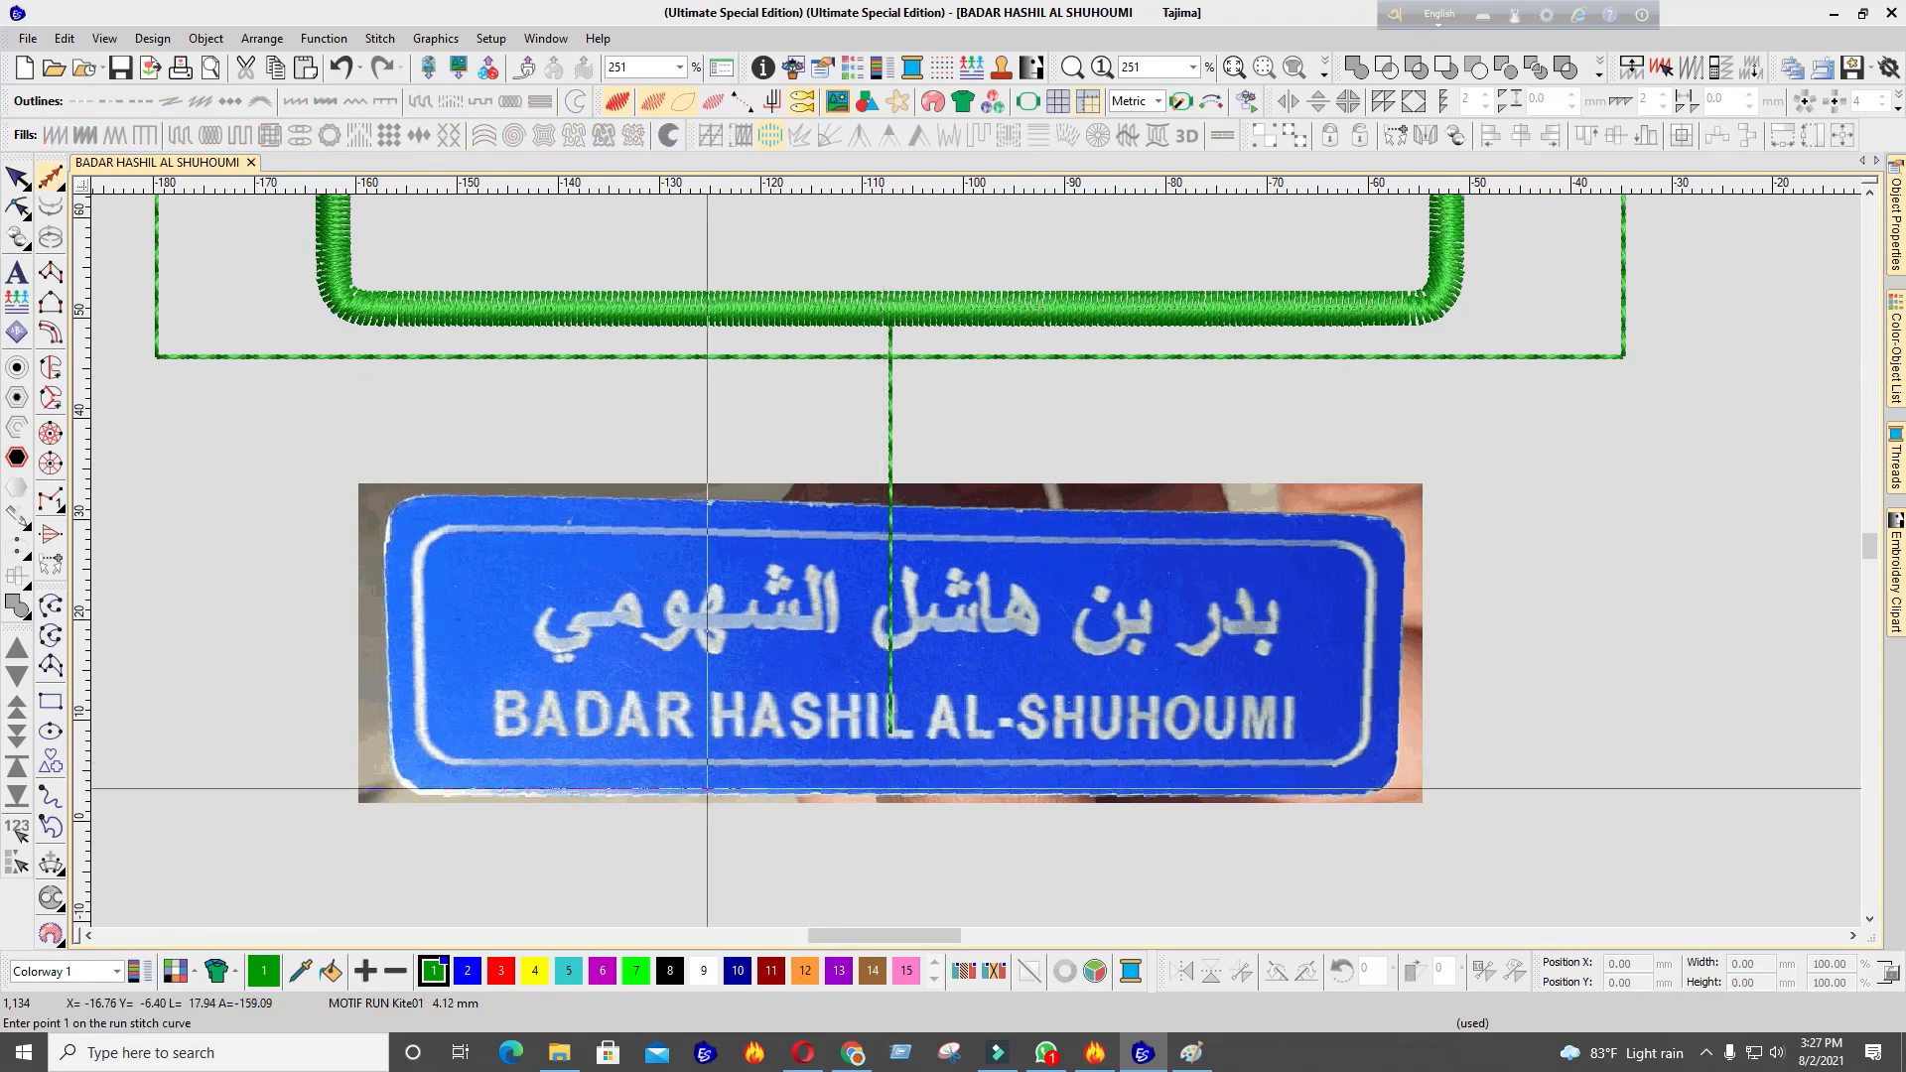
# Restore the Google Translate window and resize and move it to reveal the design
pyautogui.moveTo(854, 1052)
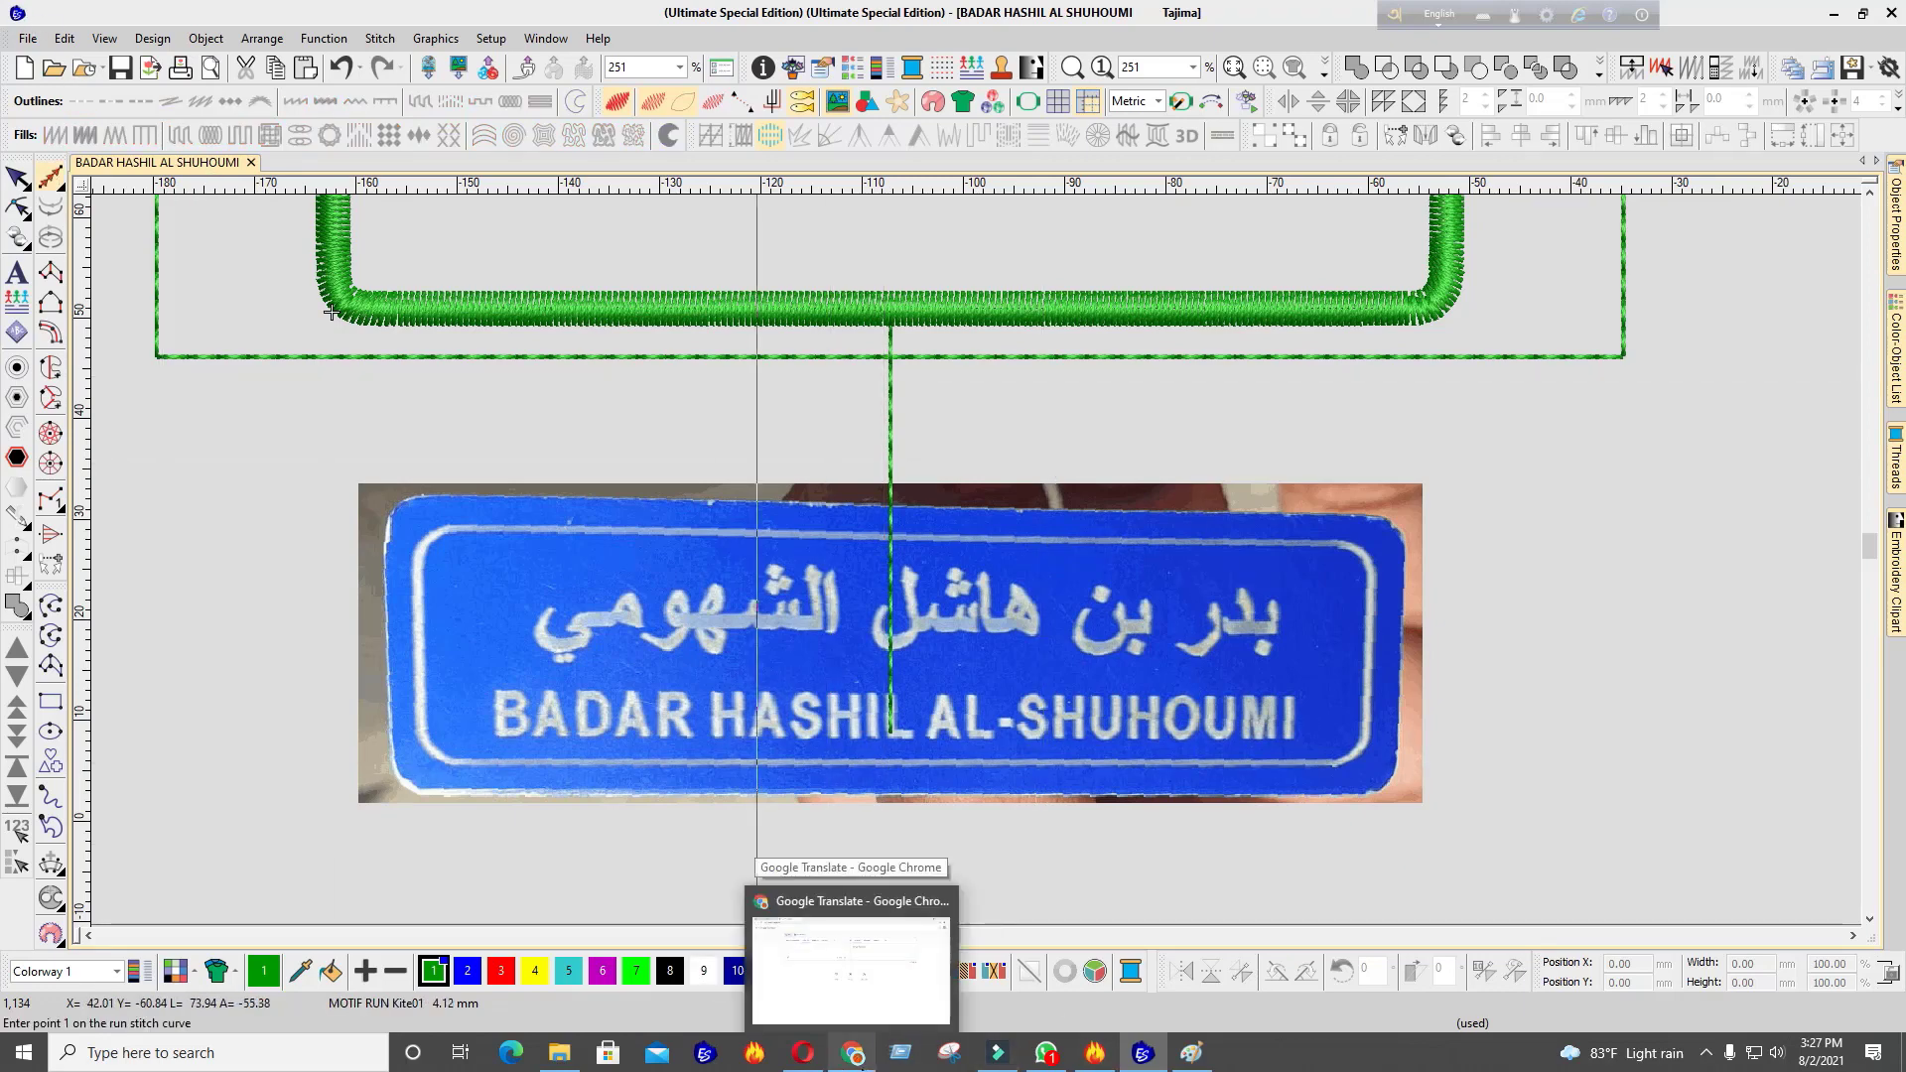
pyautogui.click(854, 923)
pyautogui.doubleClick(1152, 33)
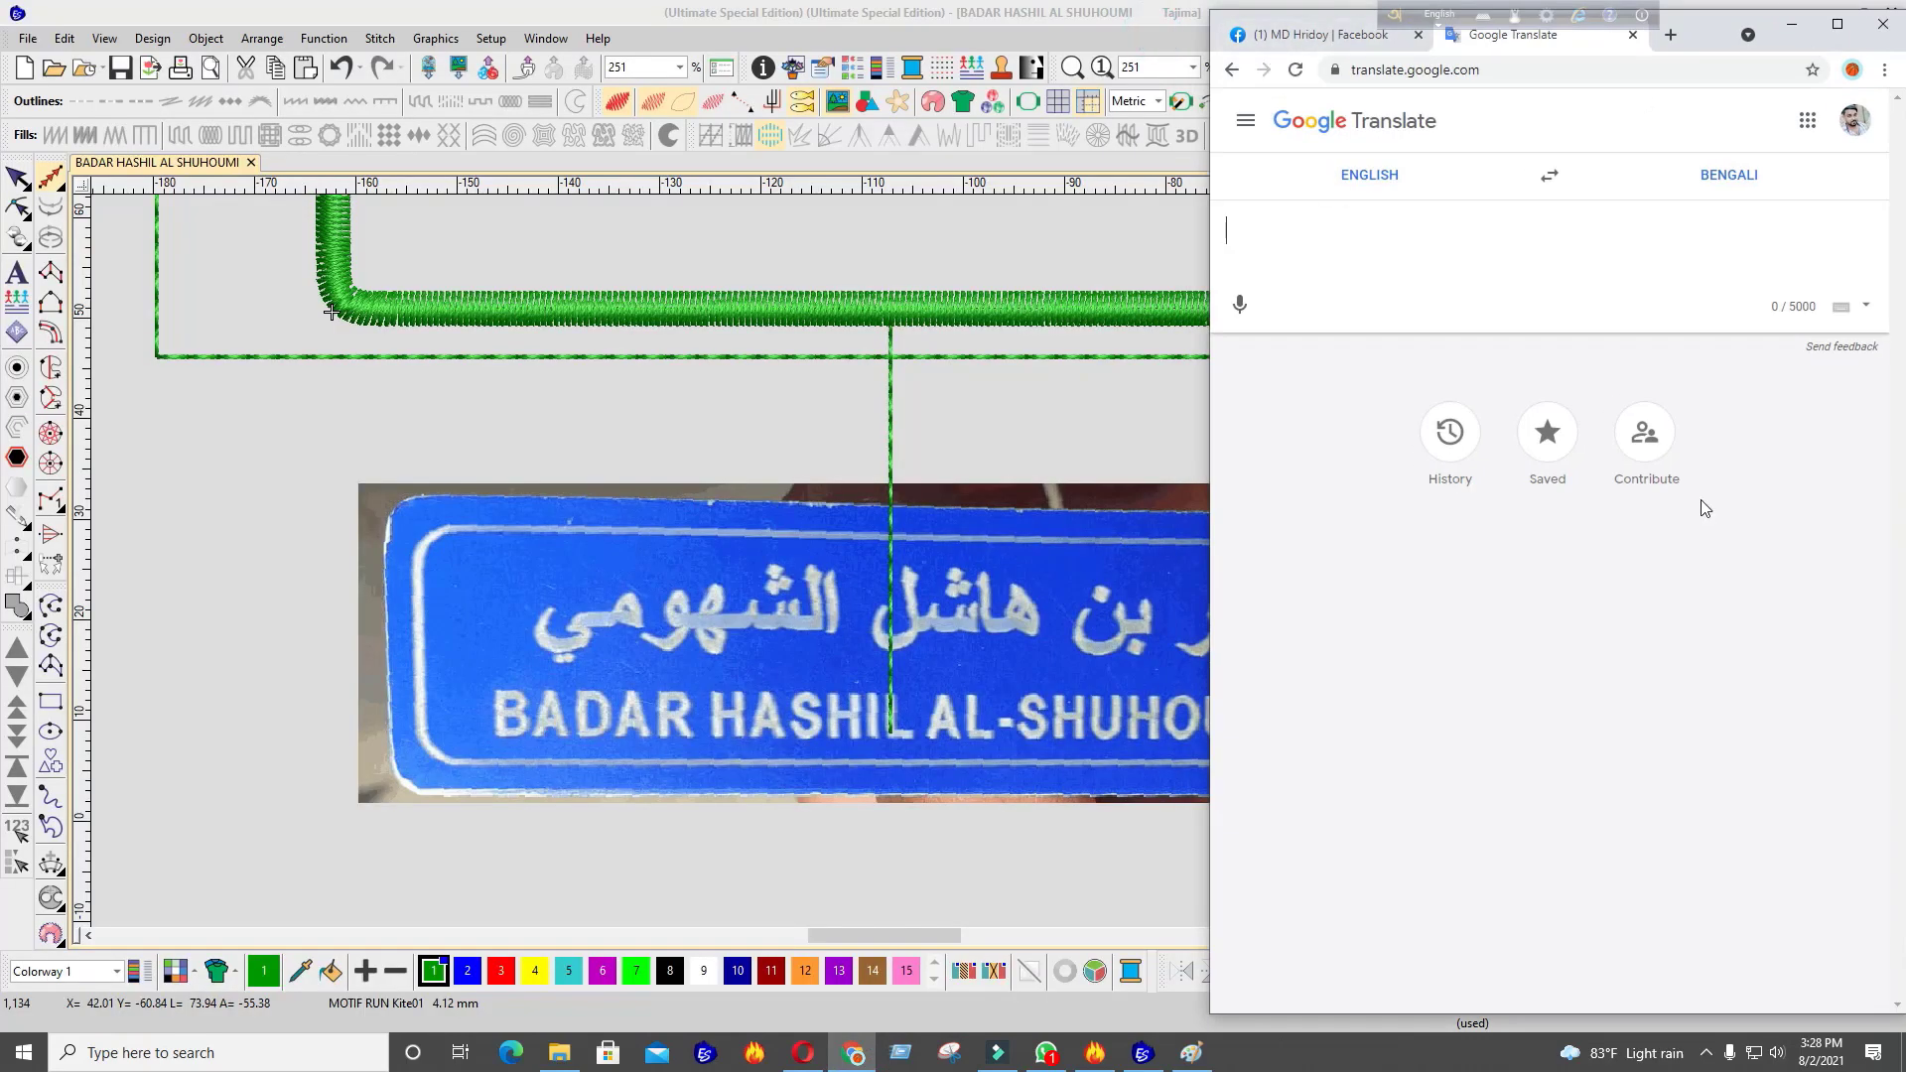
pyautogui.moveTo(1565, 1015); pyautogui.dragTo(1472, 470)
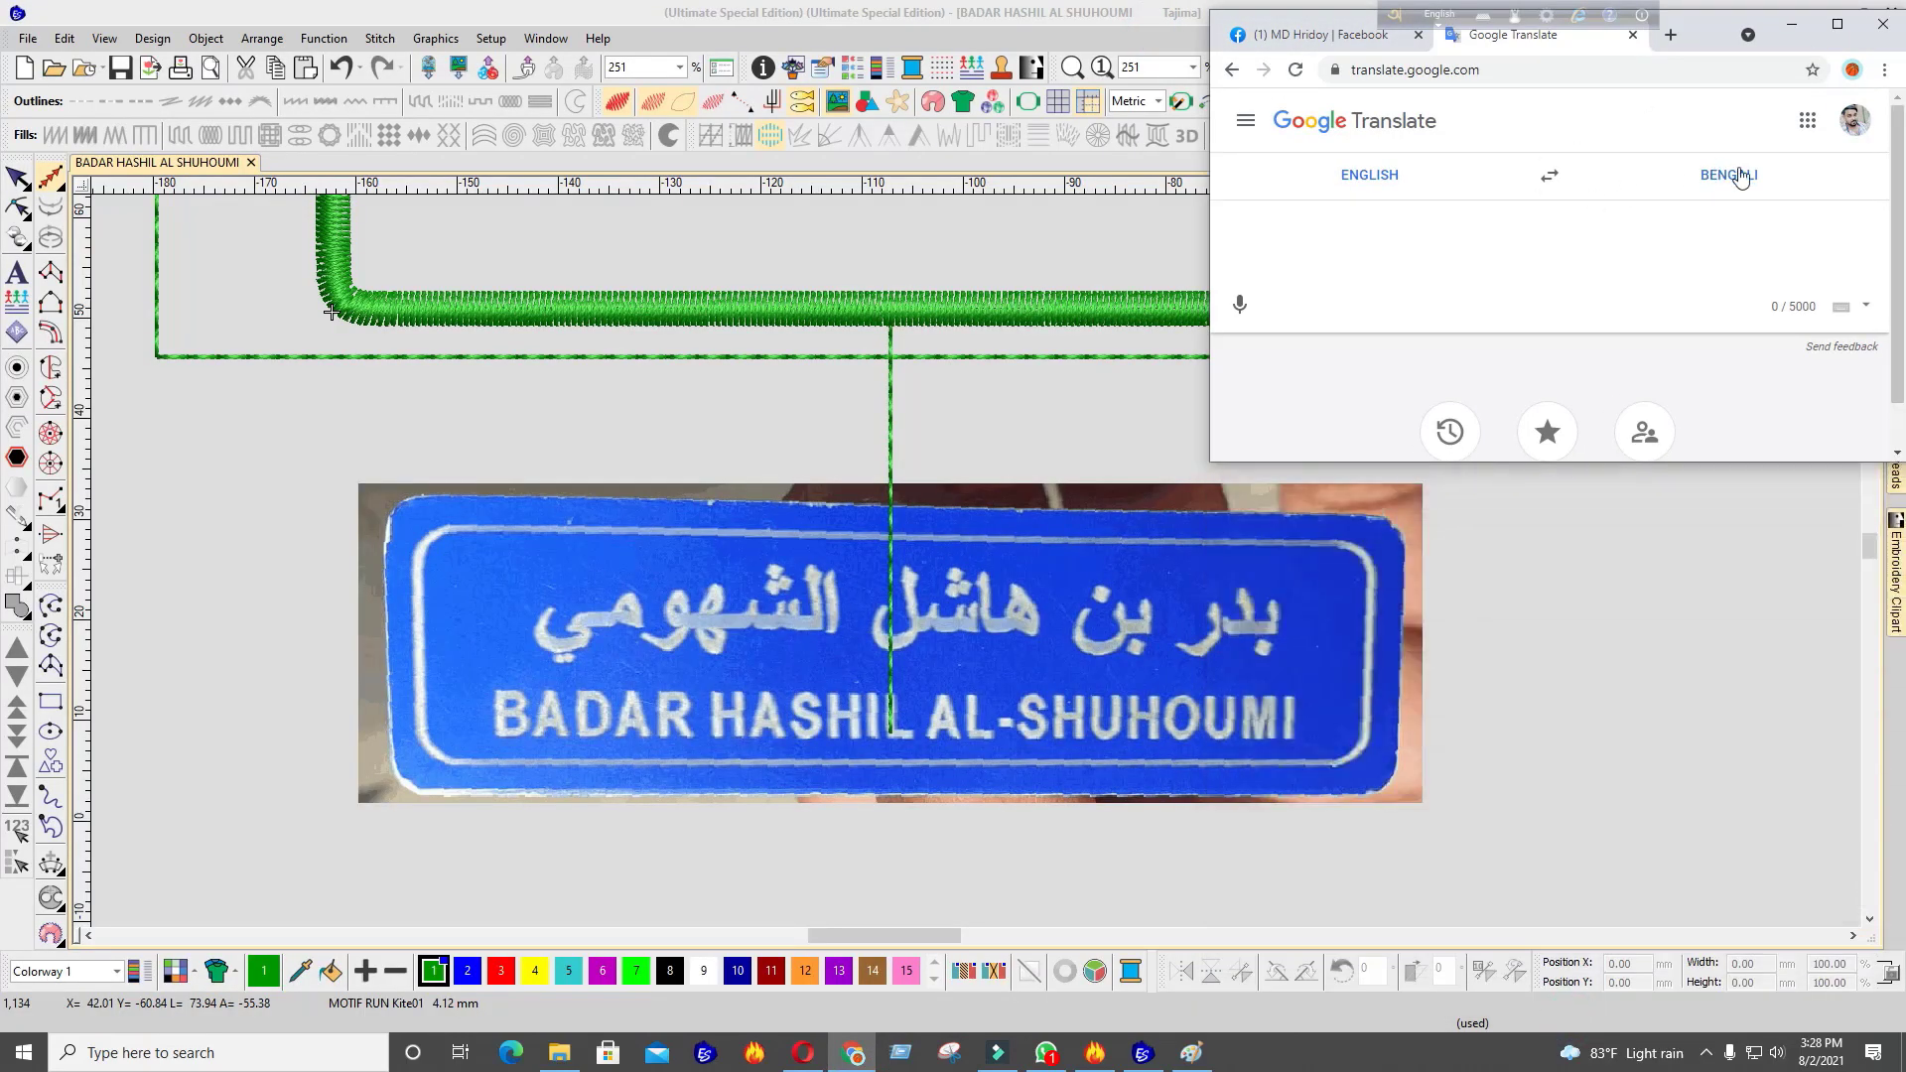
pyautogui.moveTo(1705, 36); pyautogui.dragTo(1129, 27)
# Translate the badge holder's full English name into Arabic and maximize the browser
pyautogui.click(1196, 167)
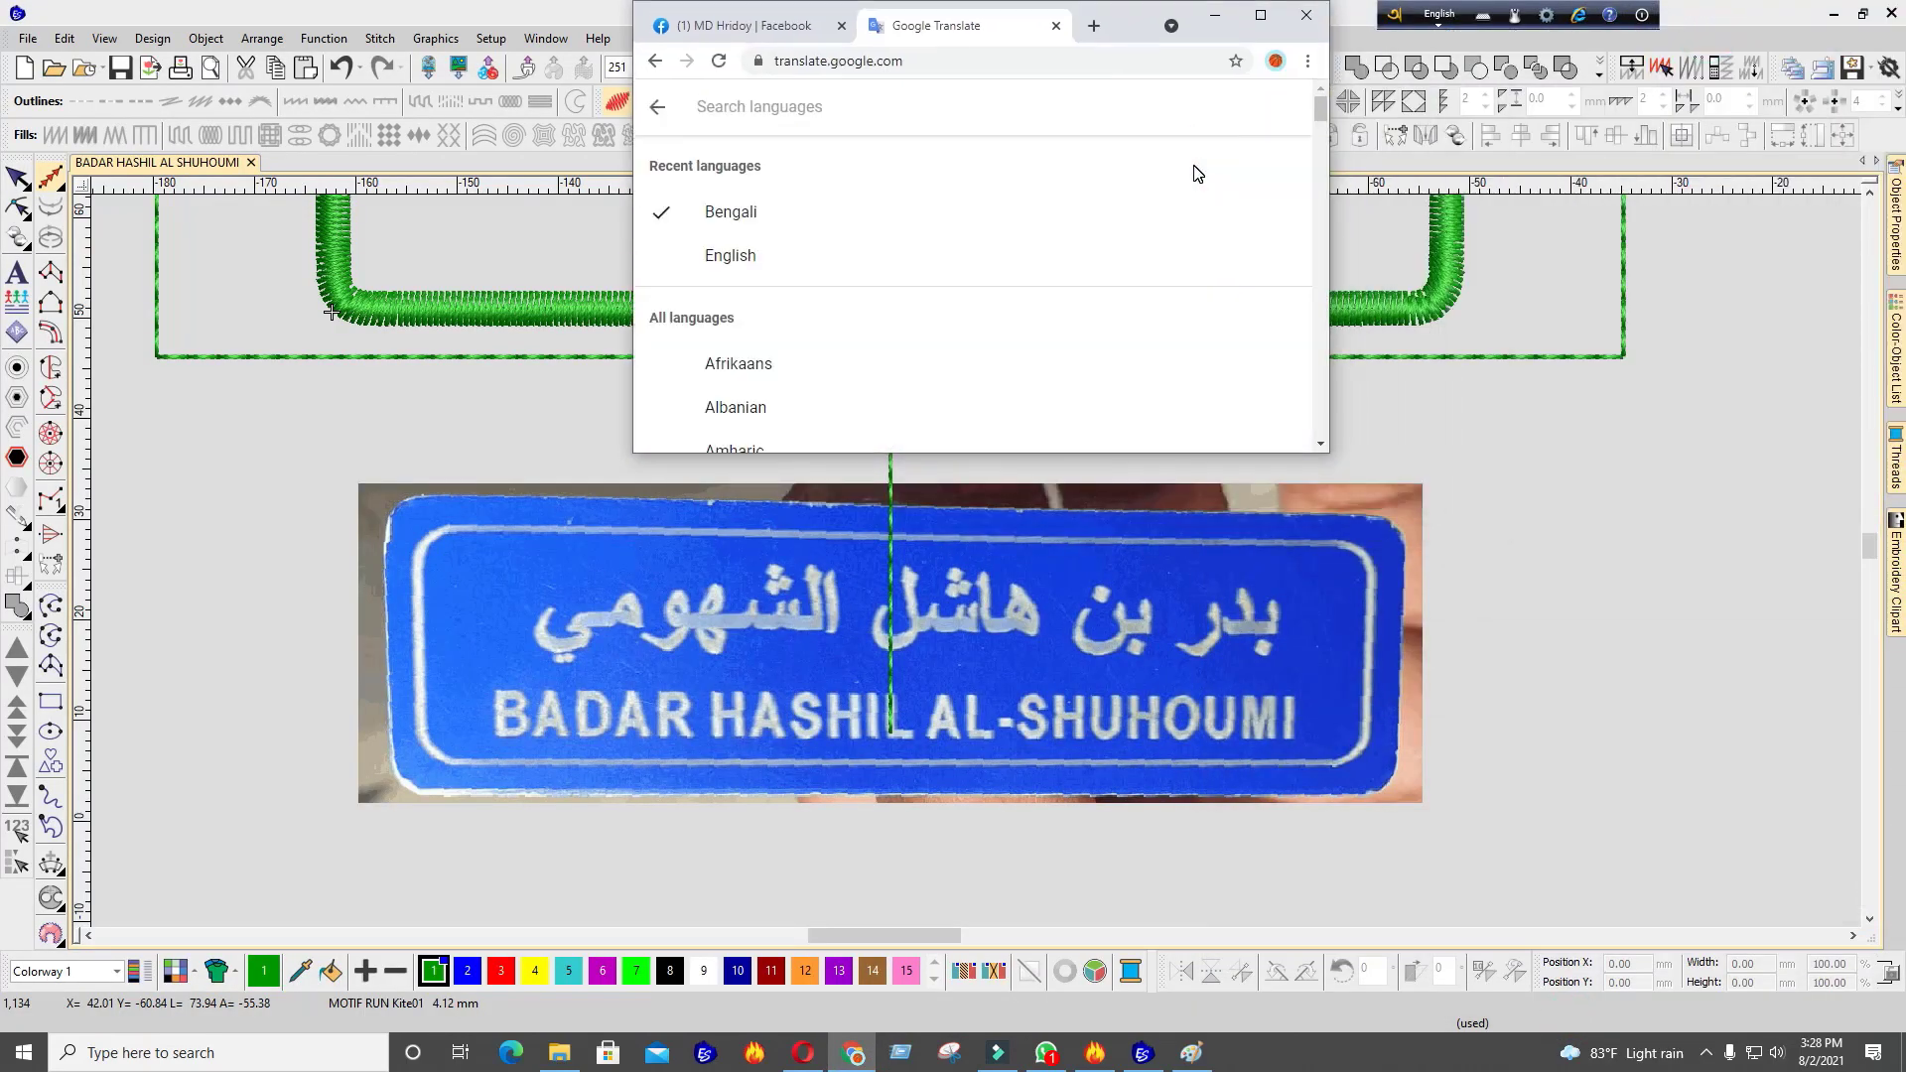
pyautogui.scroll(-2, 853, 342)
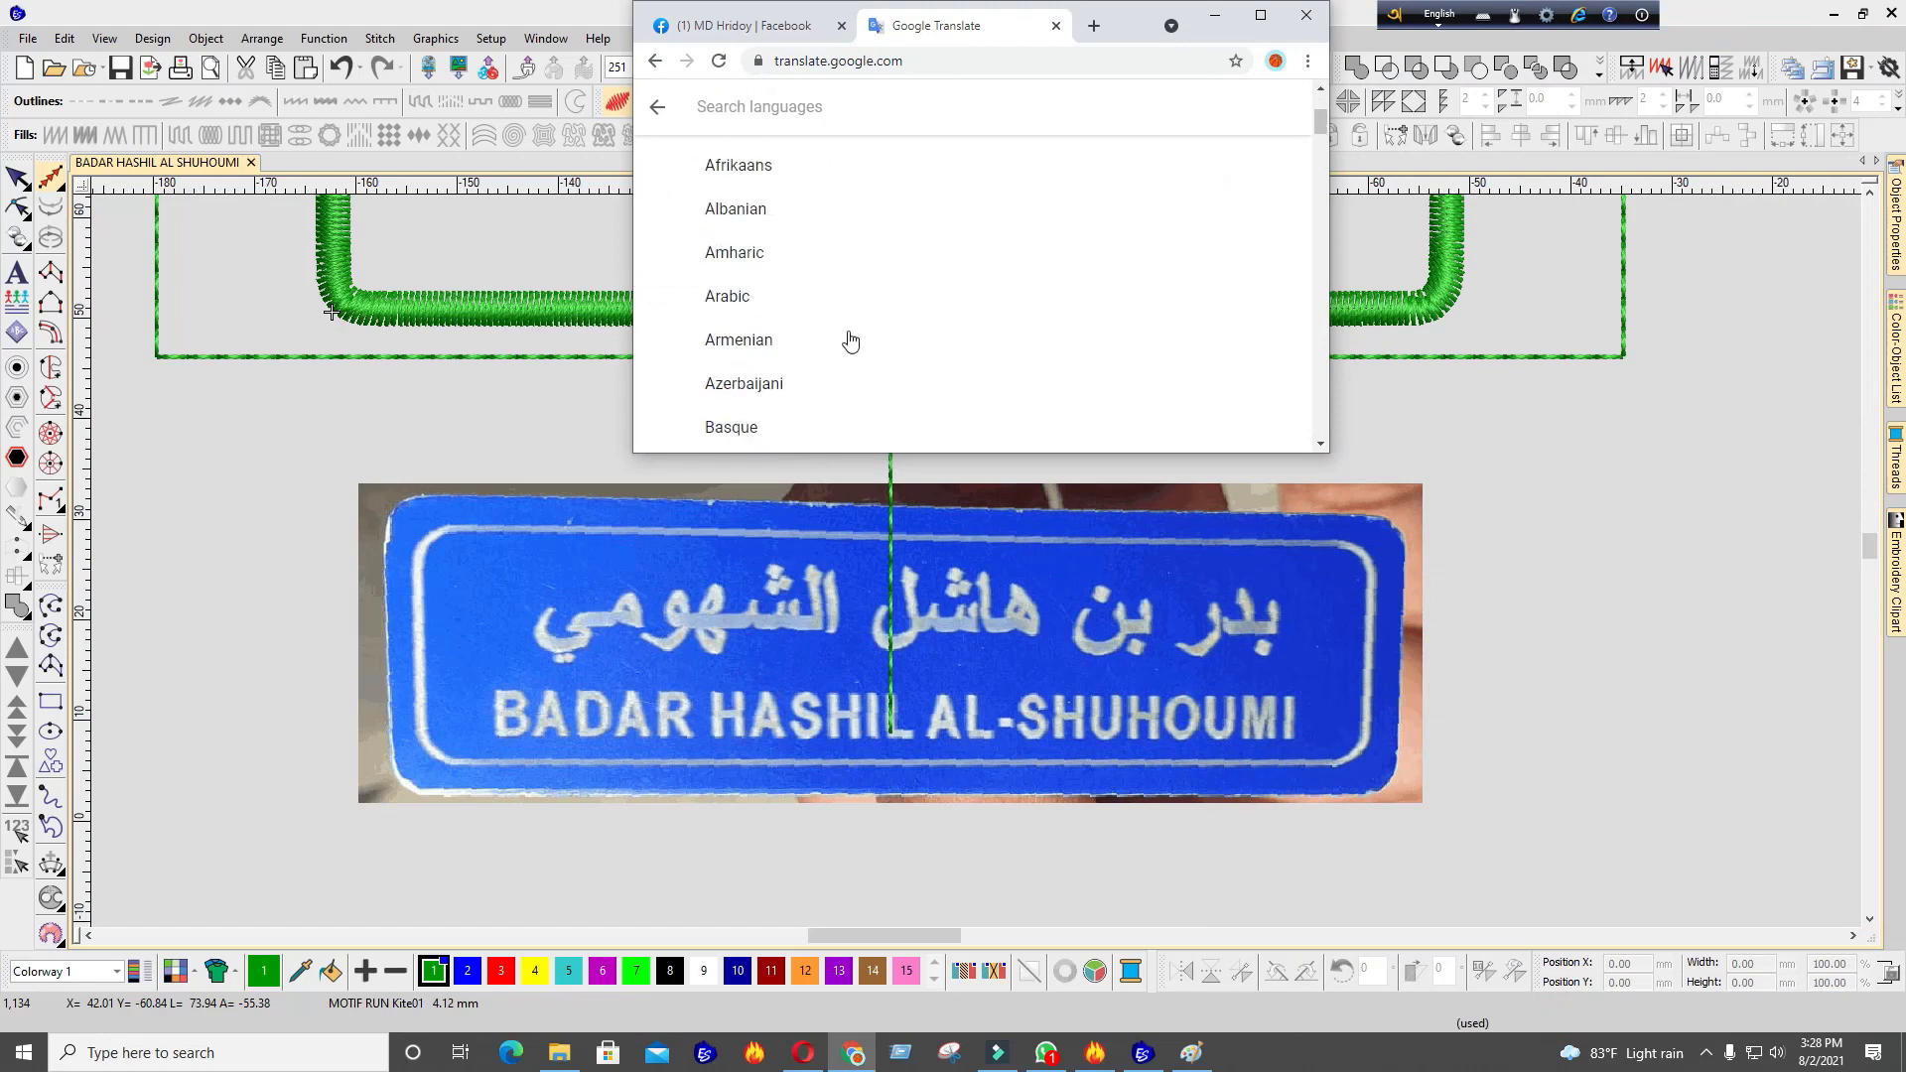
pyautogui.click(760, 300)
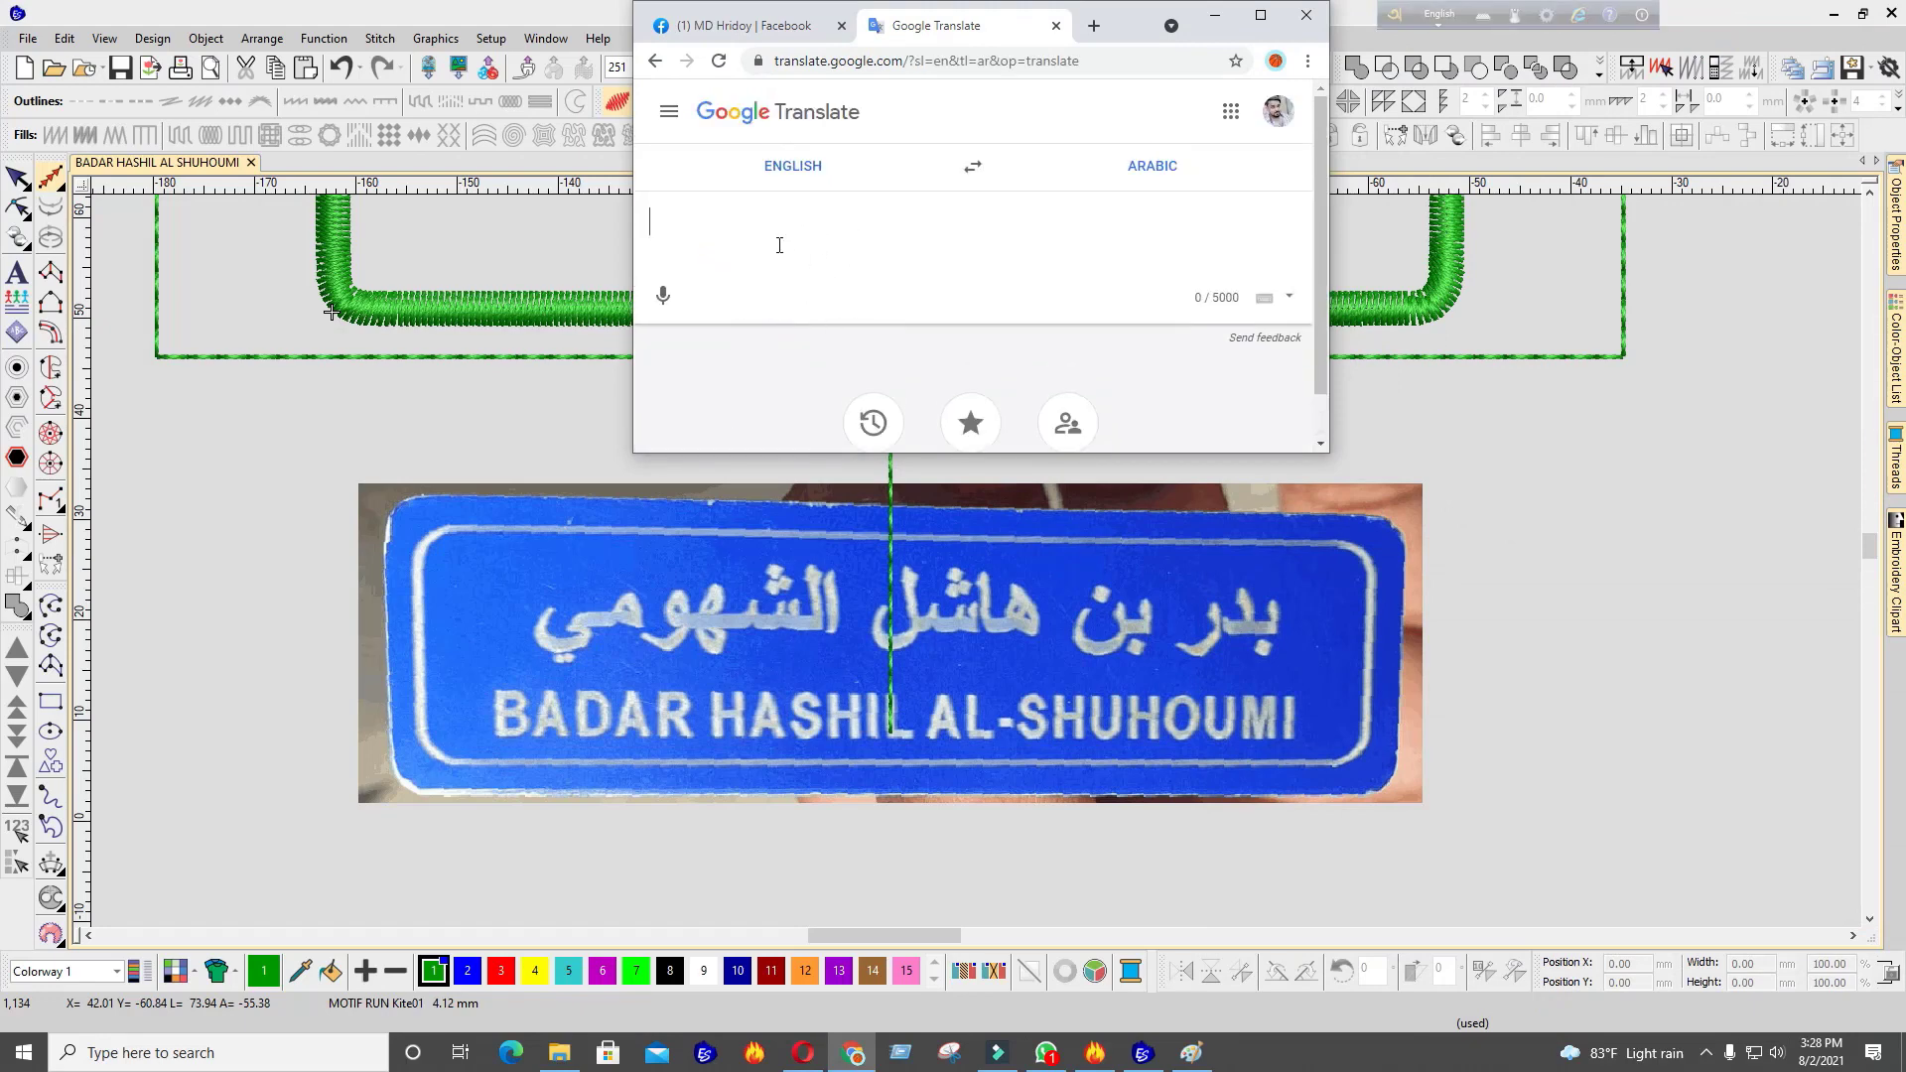
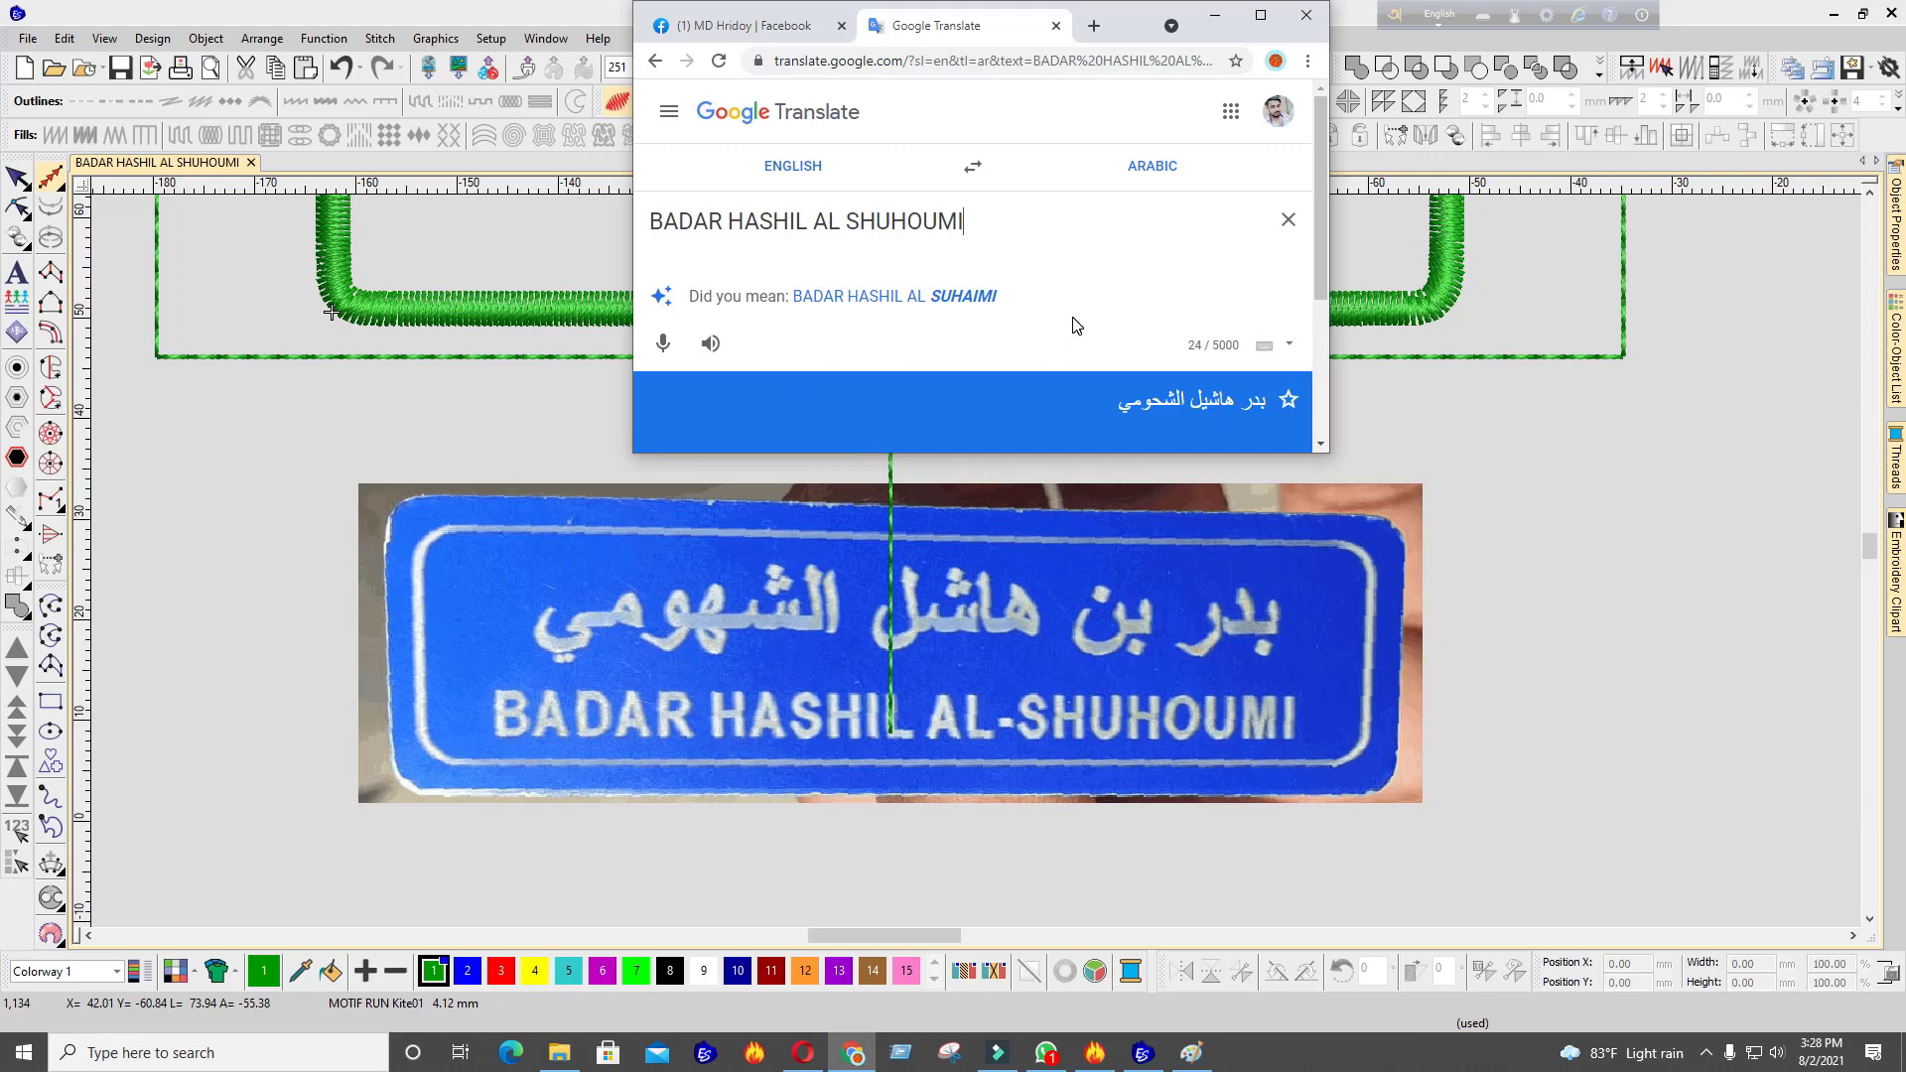
pyautogui.click(1261, 15)
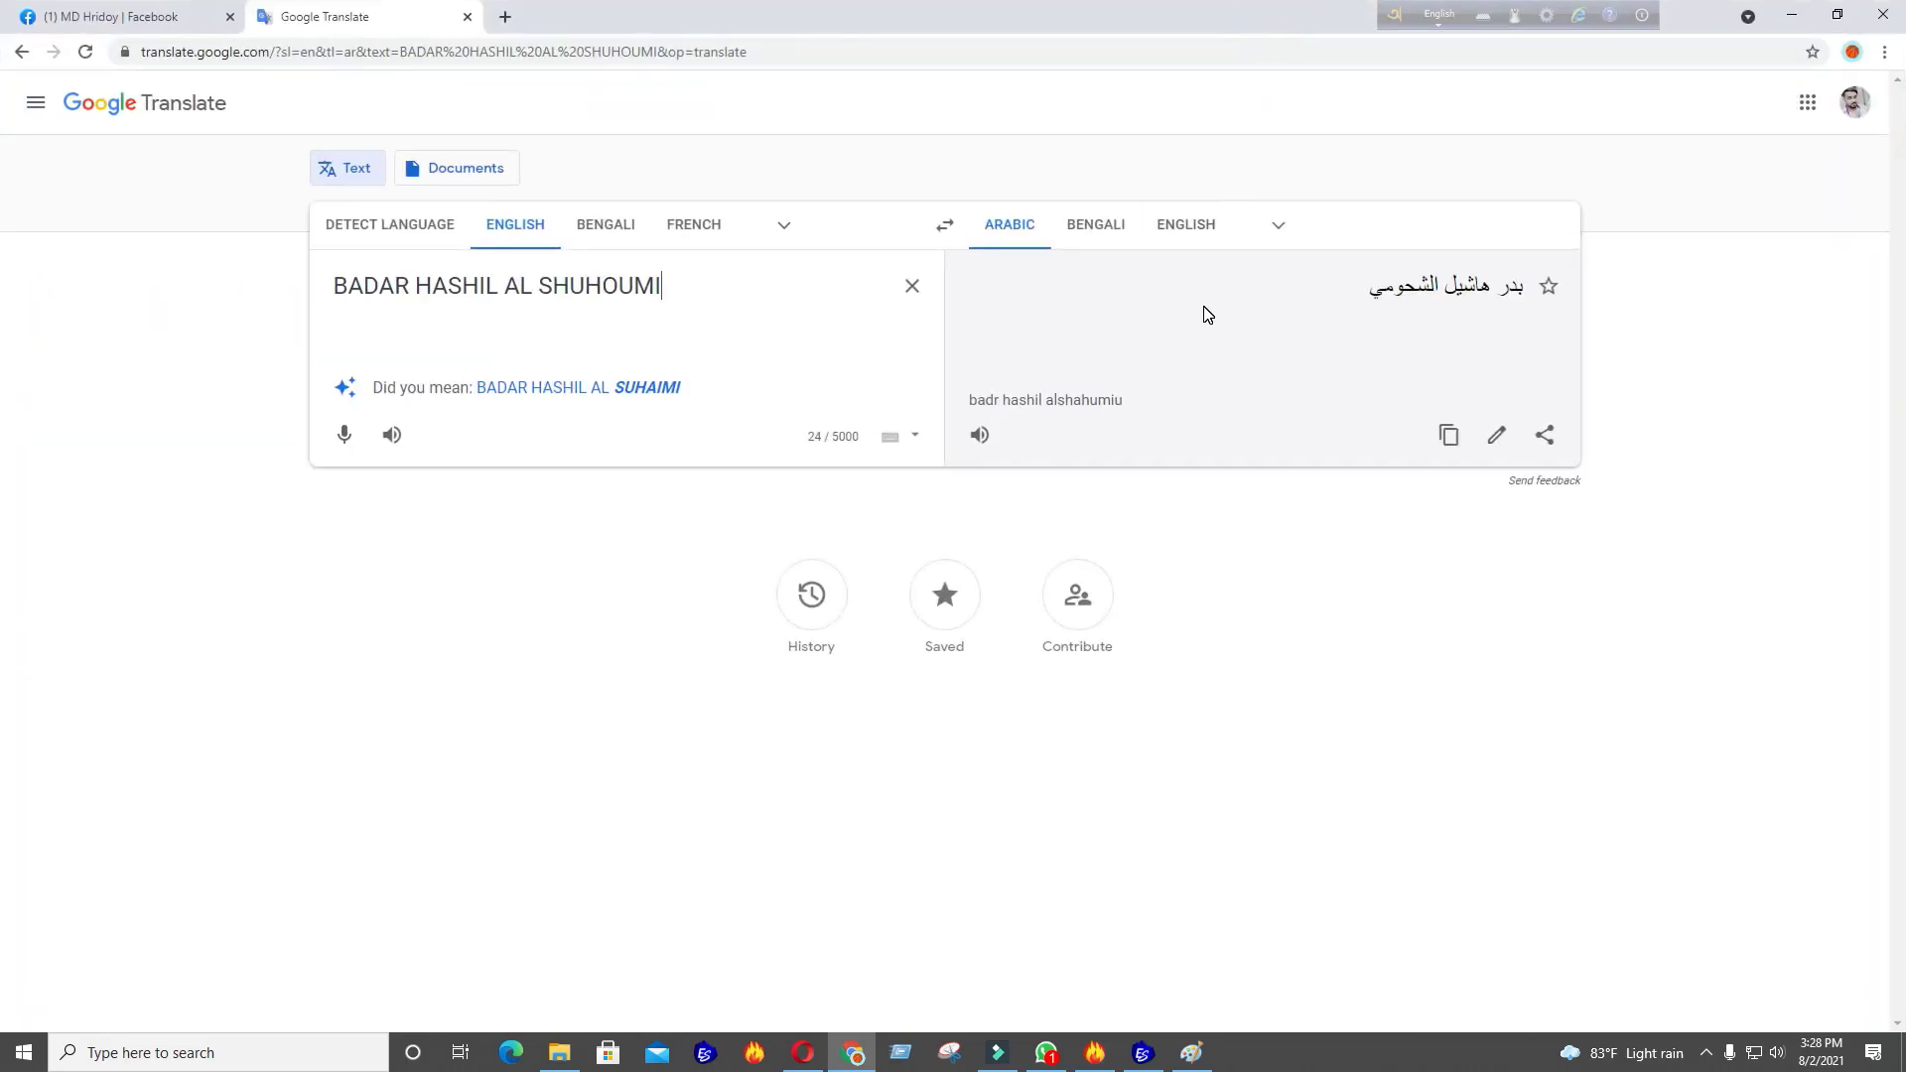
pyautogui.click(662, 392)
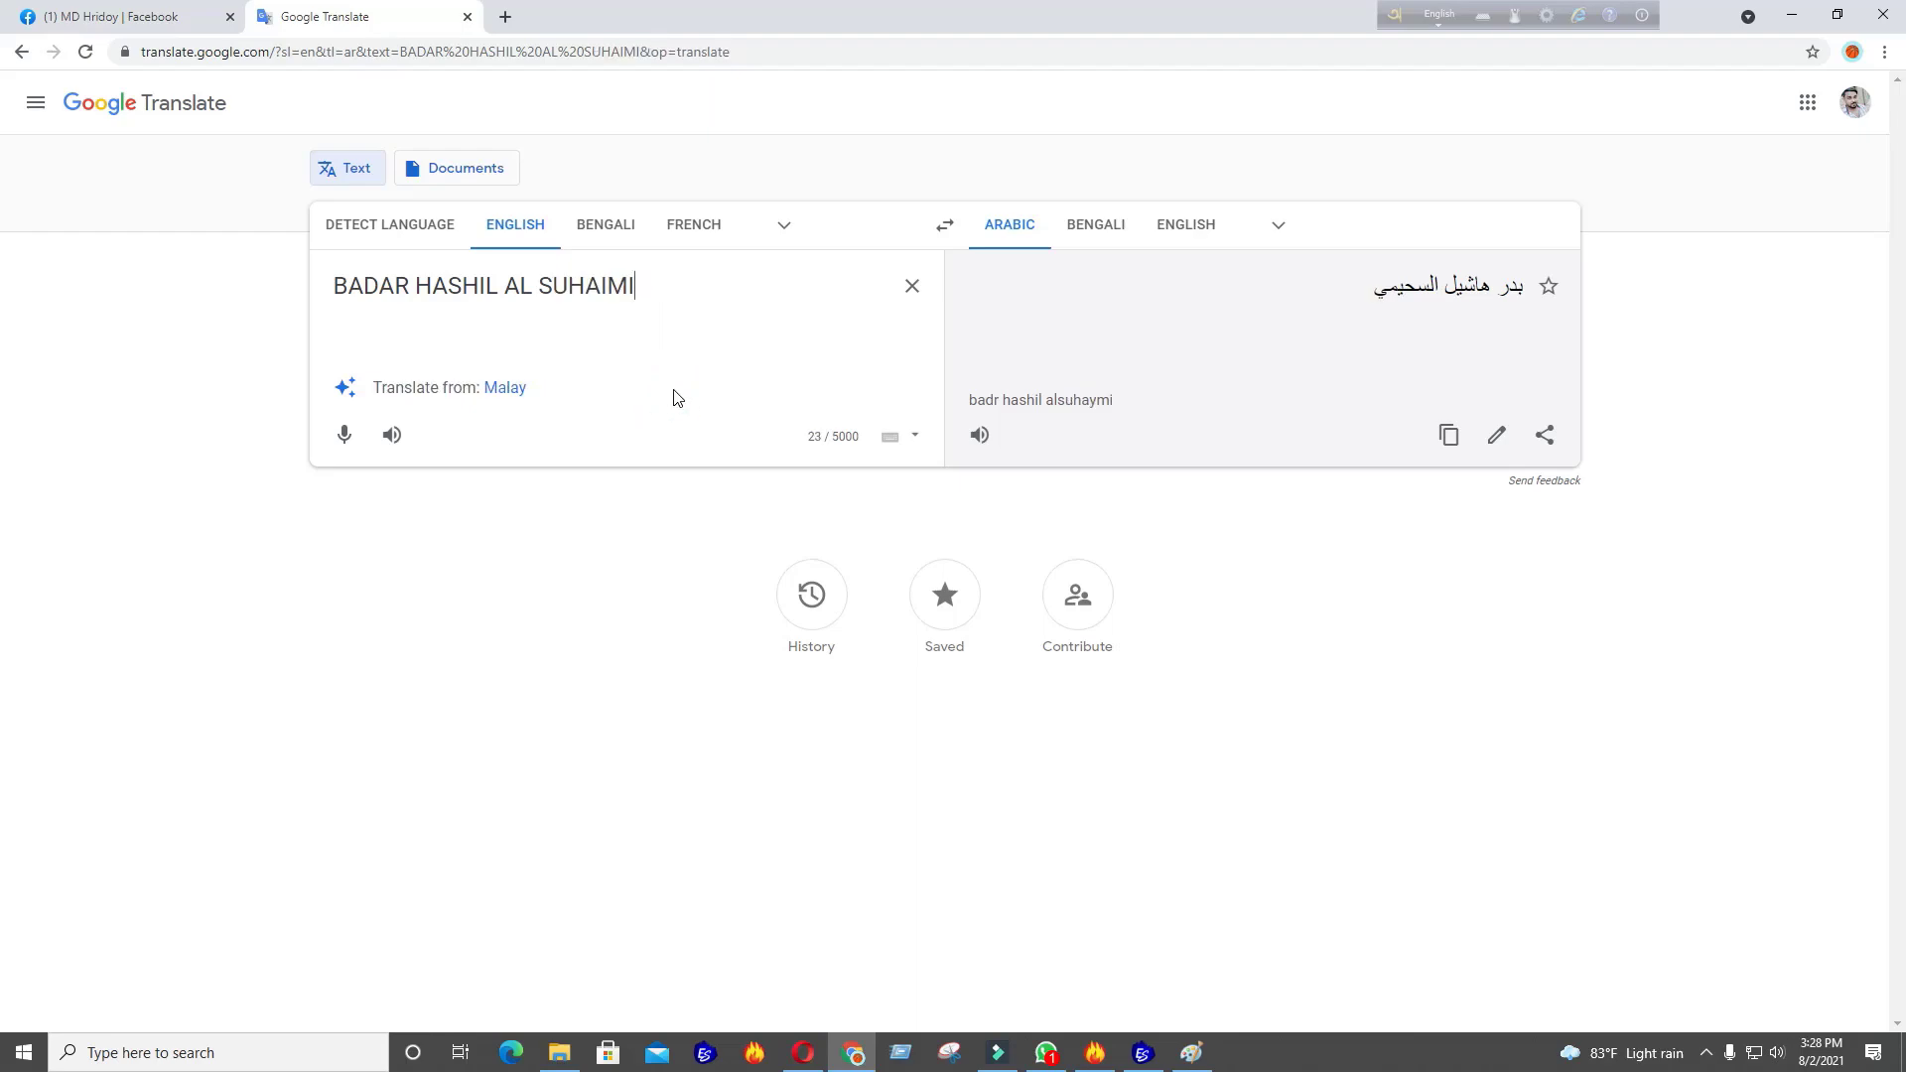
pyautogui.click(1842, 15)
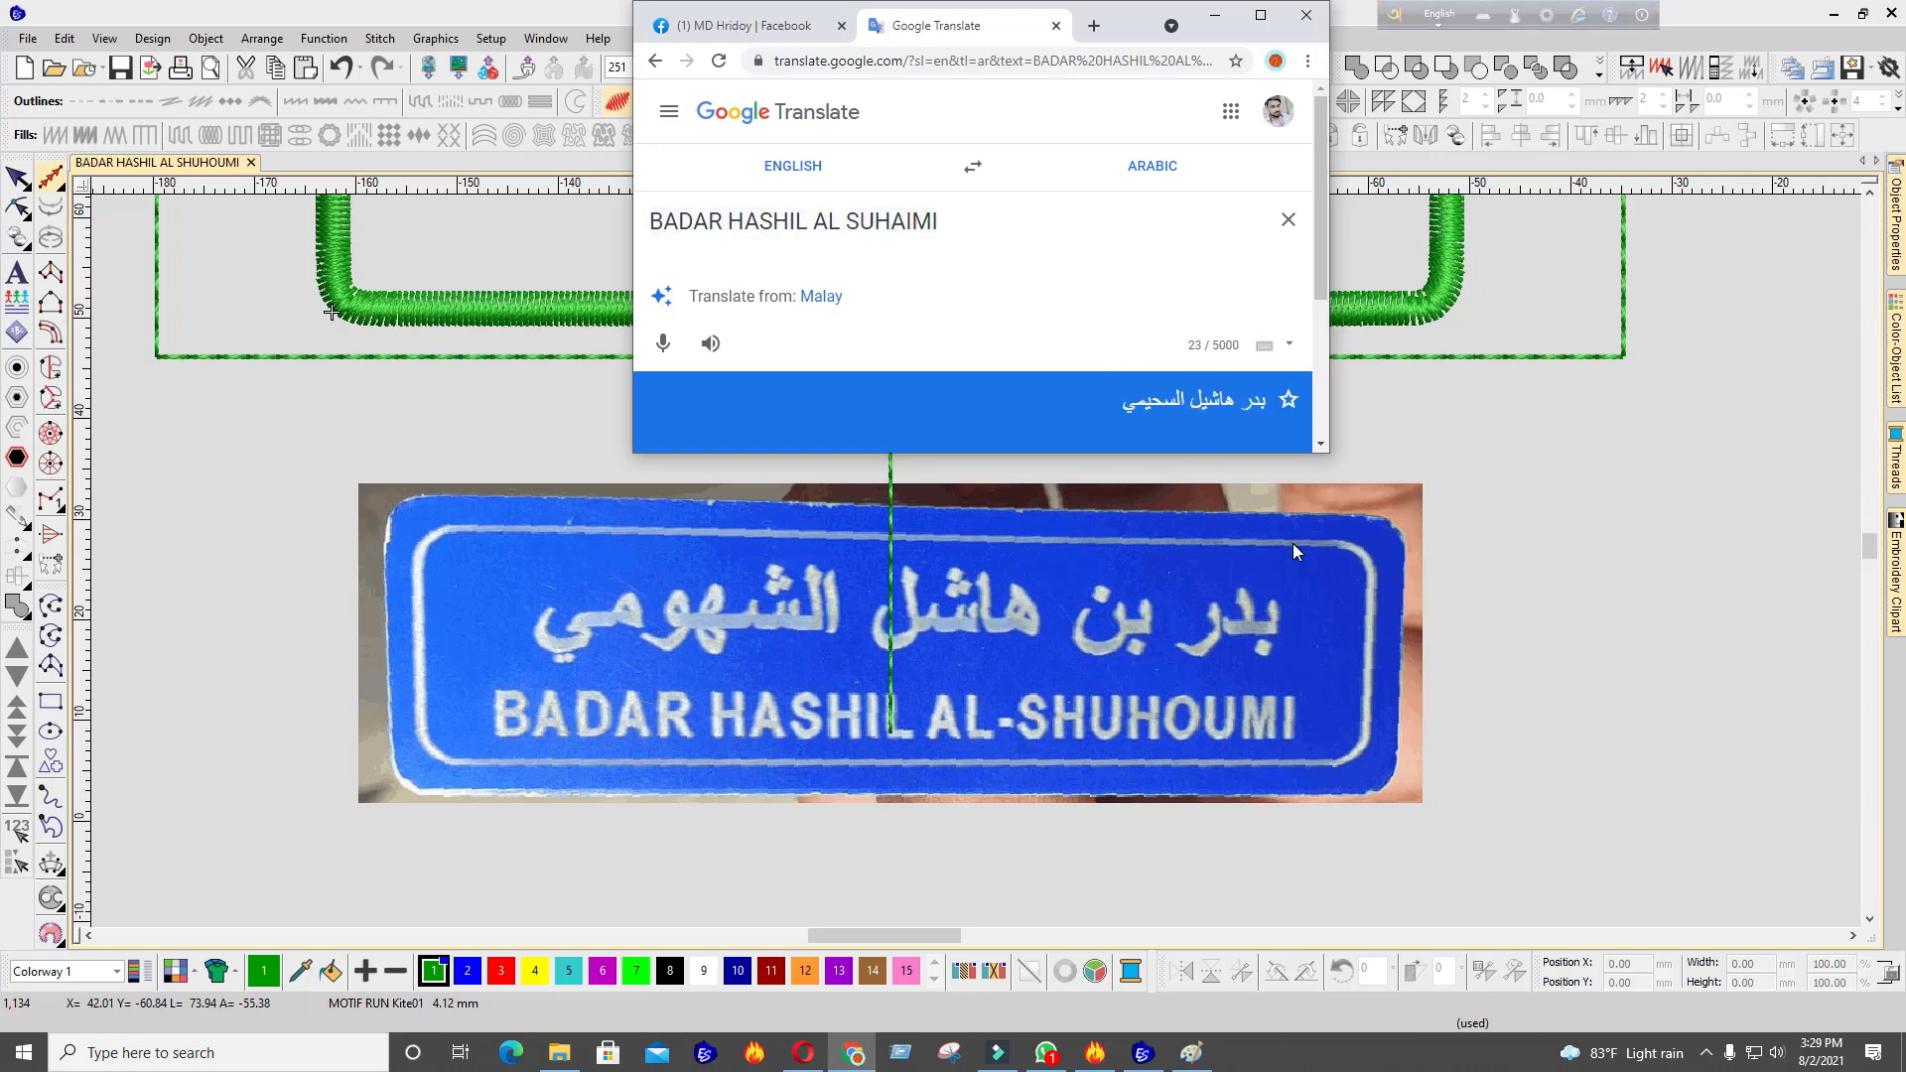
pyautogui.click(1273, 22)
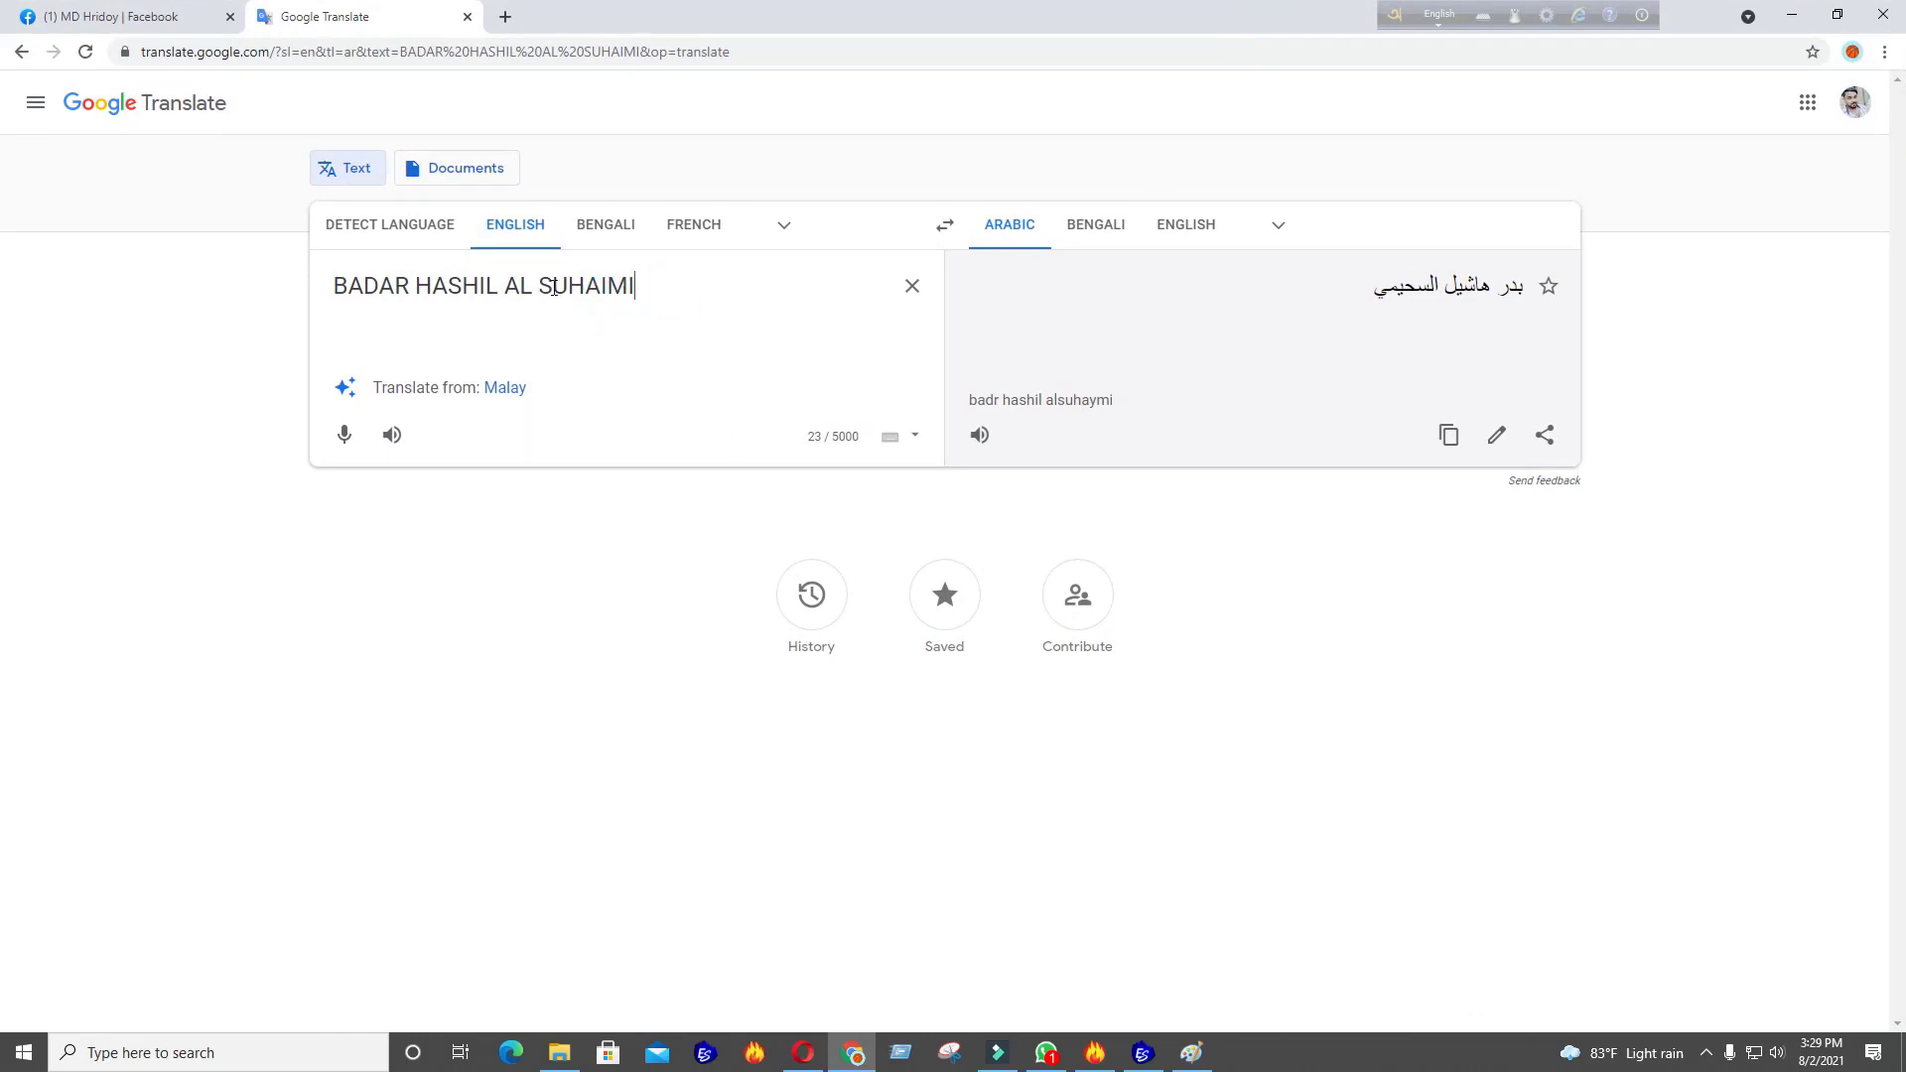
pyautogui.write('H')
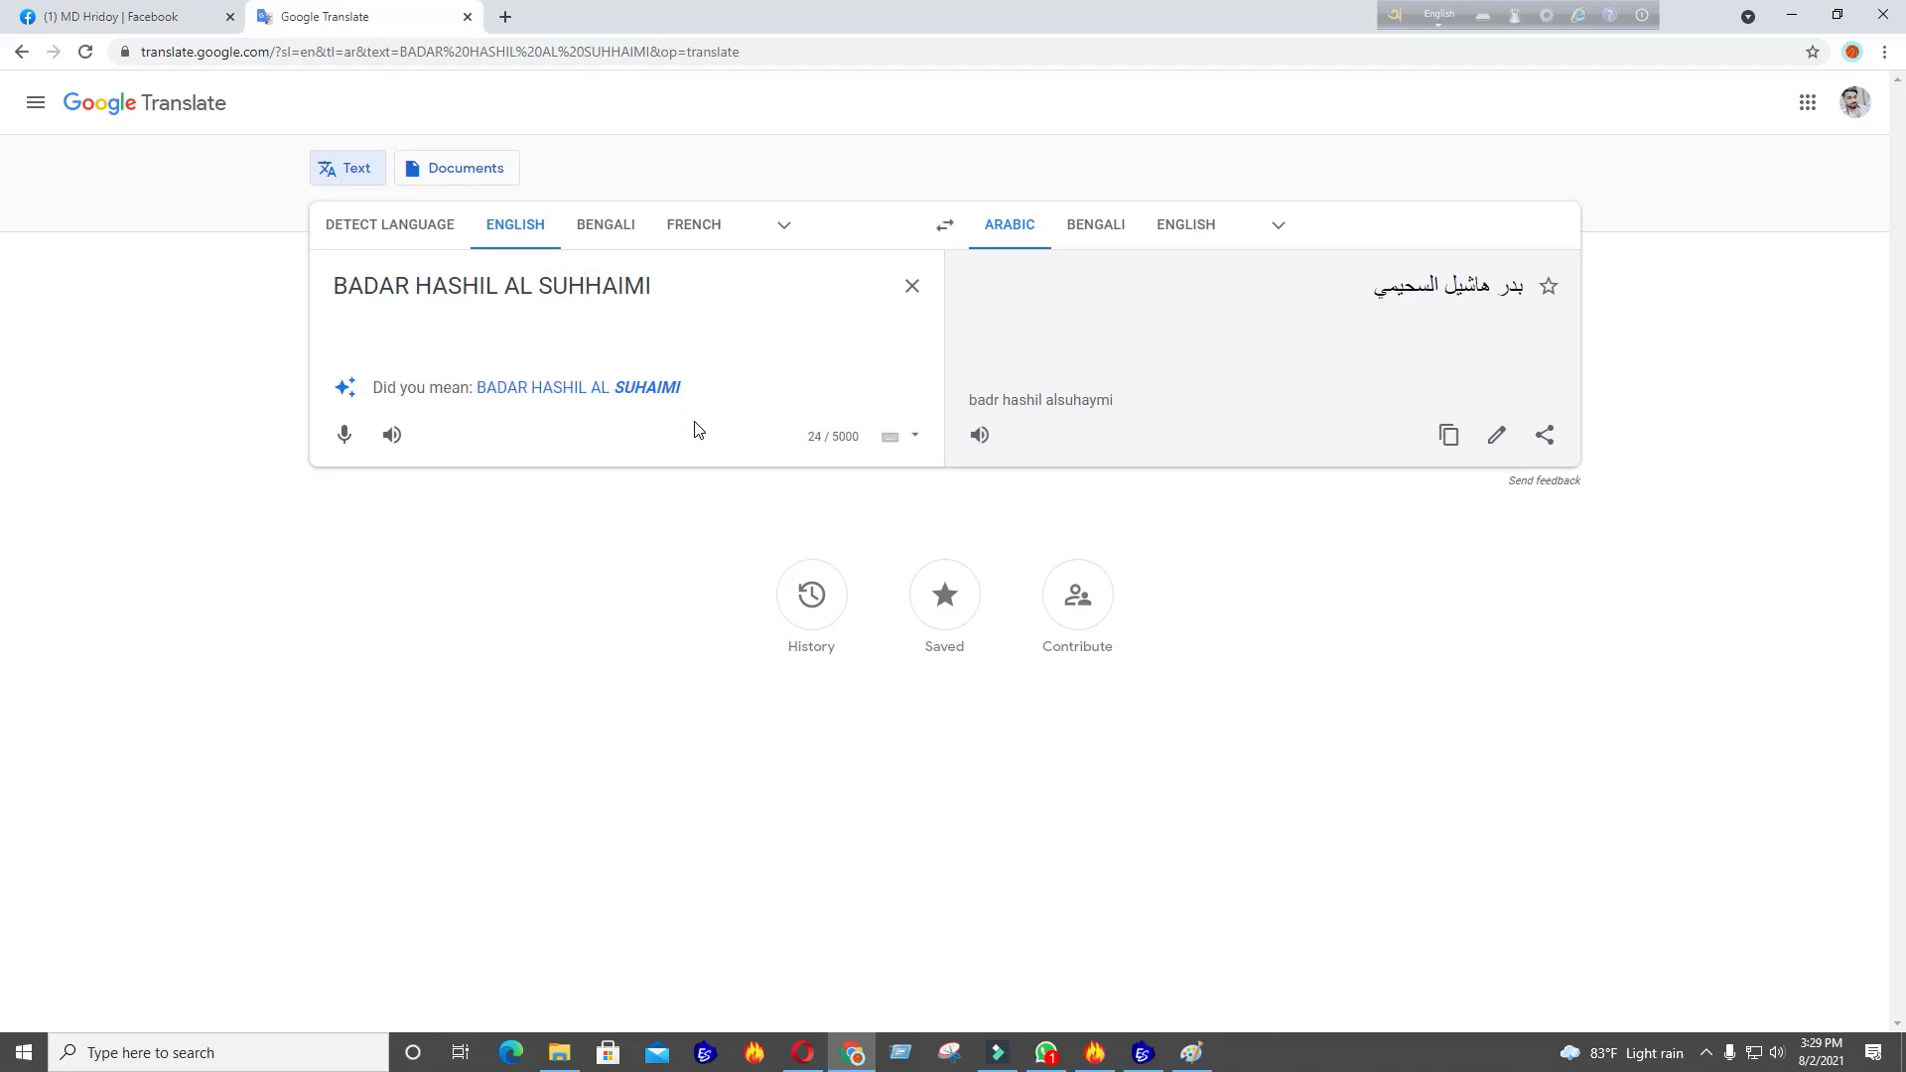
pyautogui.click(507, 220)
pyautogui.click(629, 397)
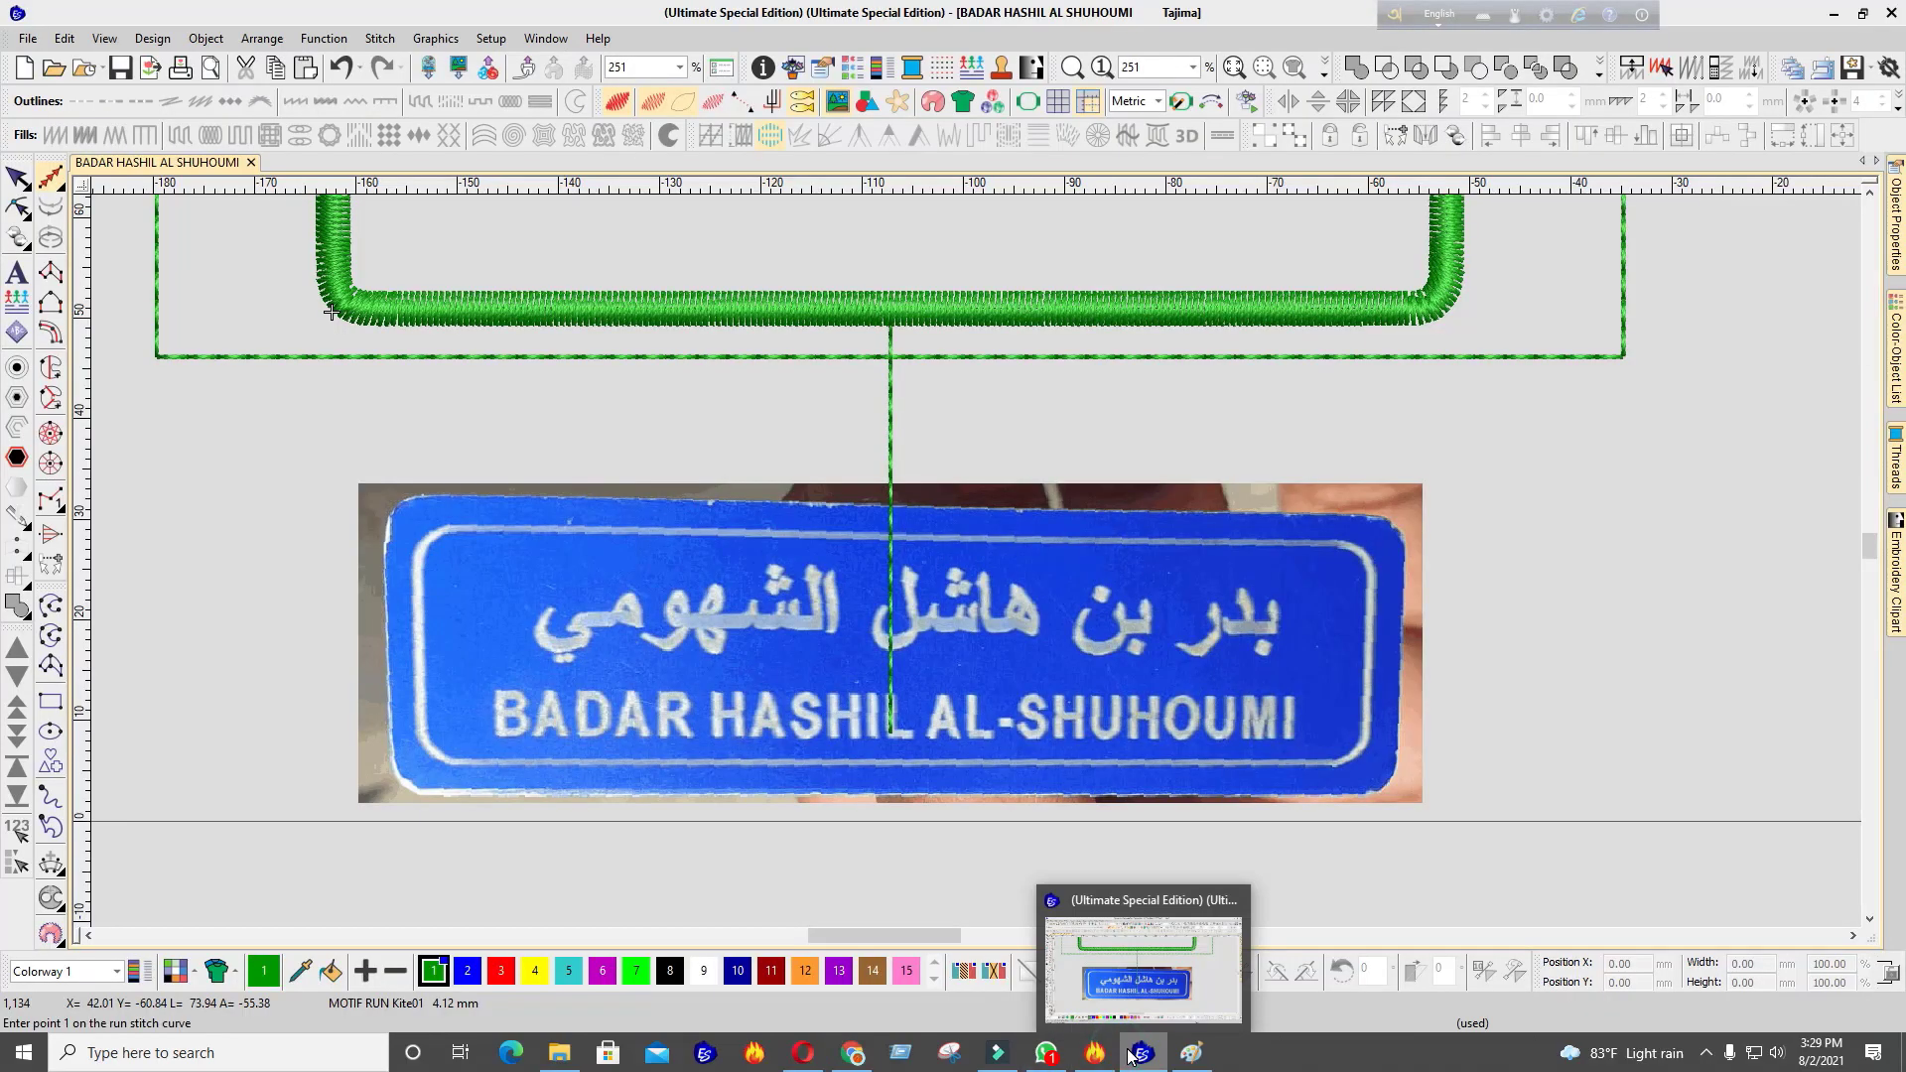
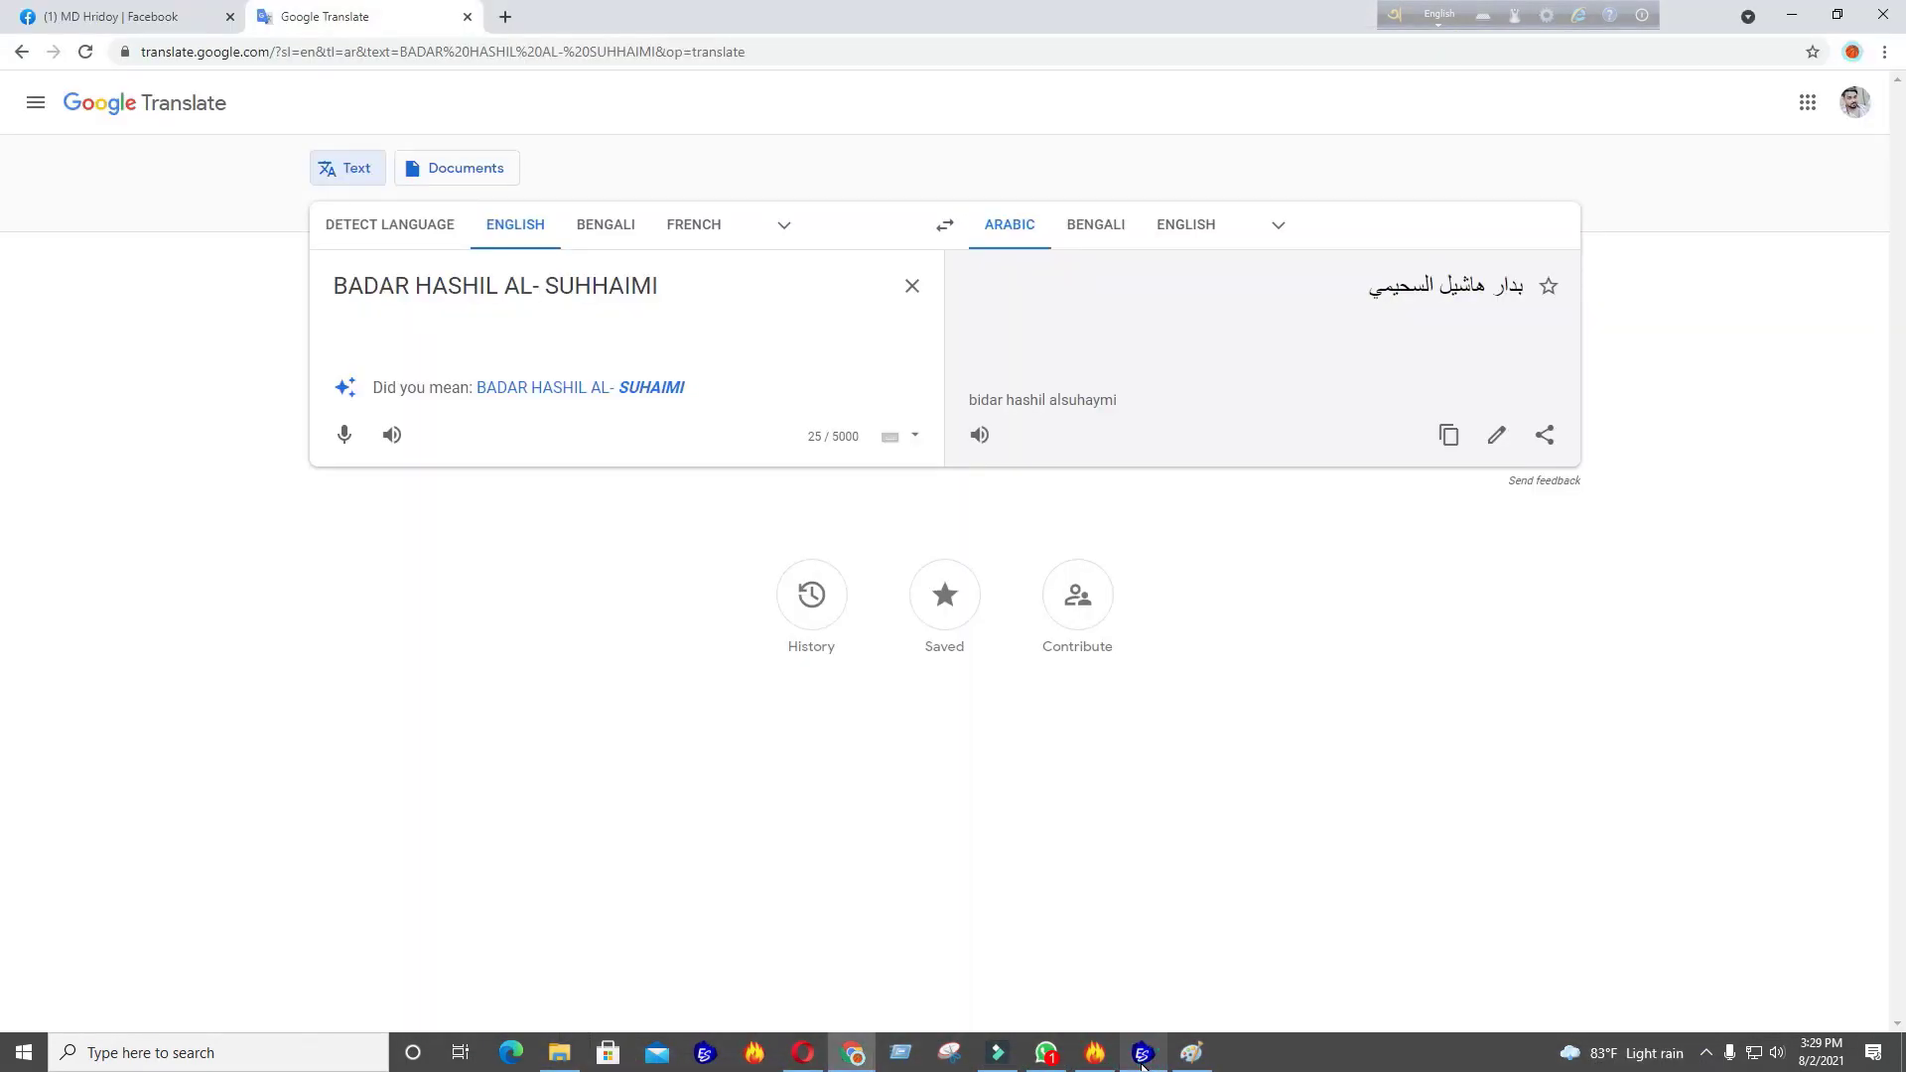
# Switch between the embroidery design and the translation to compare the name
pyautogui.click(1142, 1057)
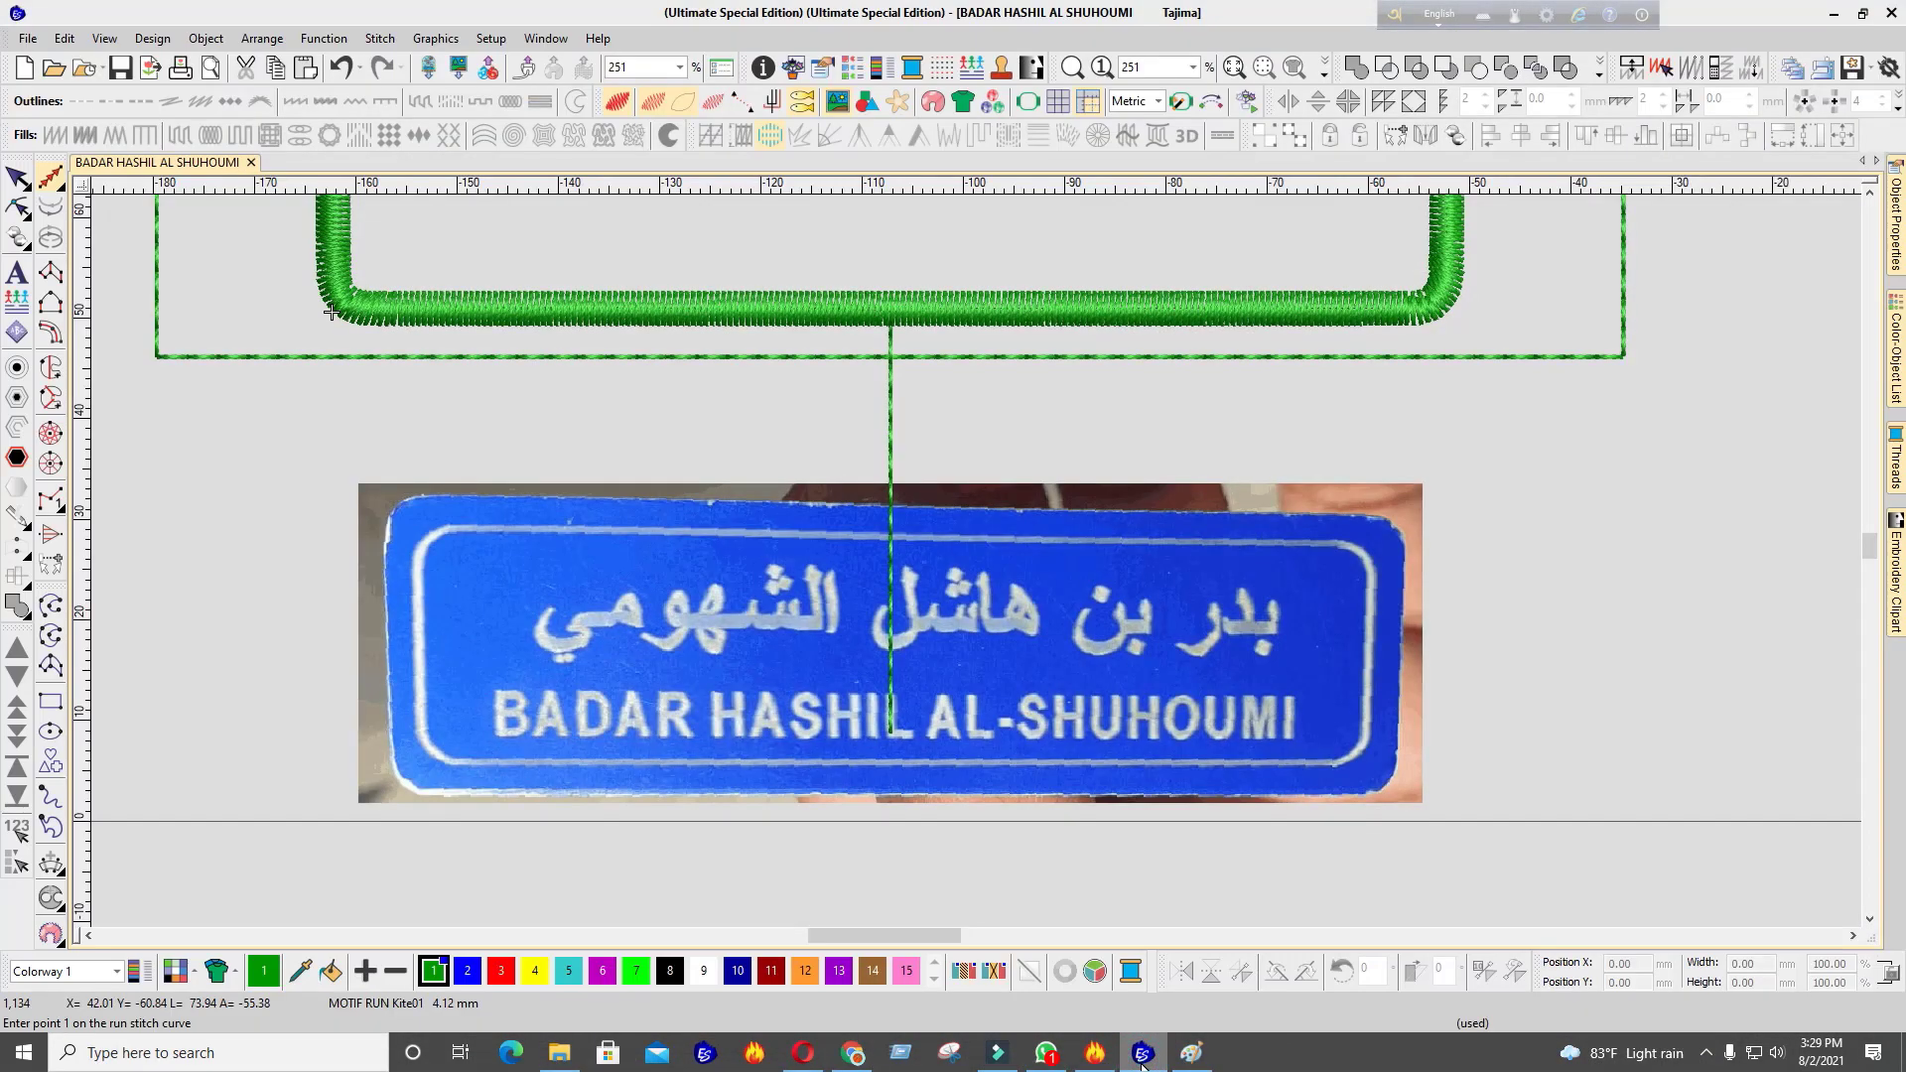
pyautogui.click(1142, 1058)
pyautogui.click(1142, 1058)
pyautogui.click(1142, 1058)
pyautogui.click(1142, 1058)
pyautogui.click(1142, 1059)
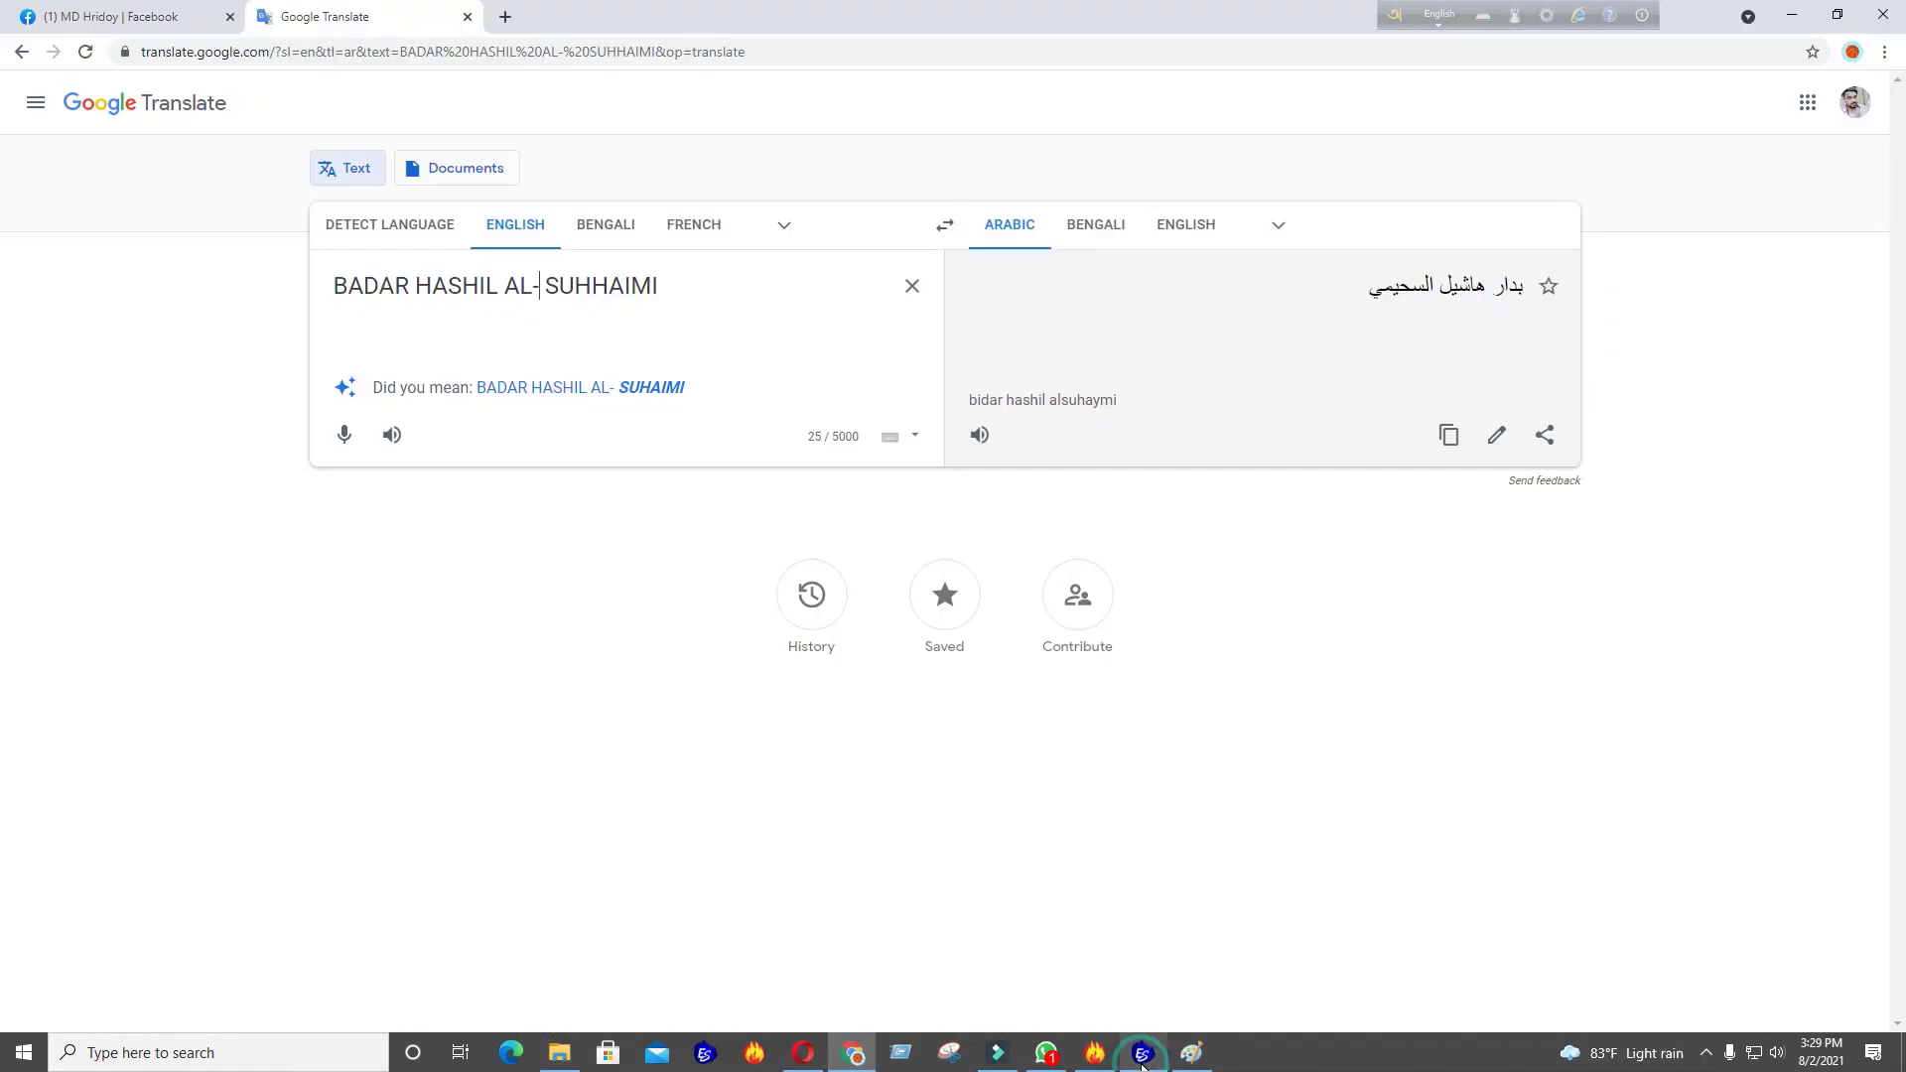
pyautogui.click(1142, 1058)
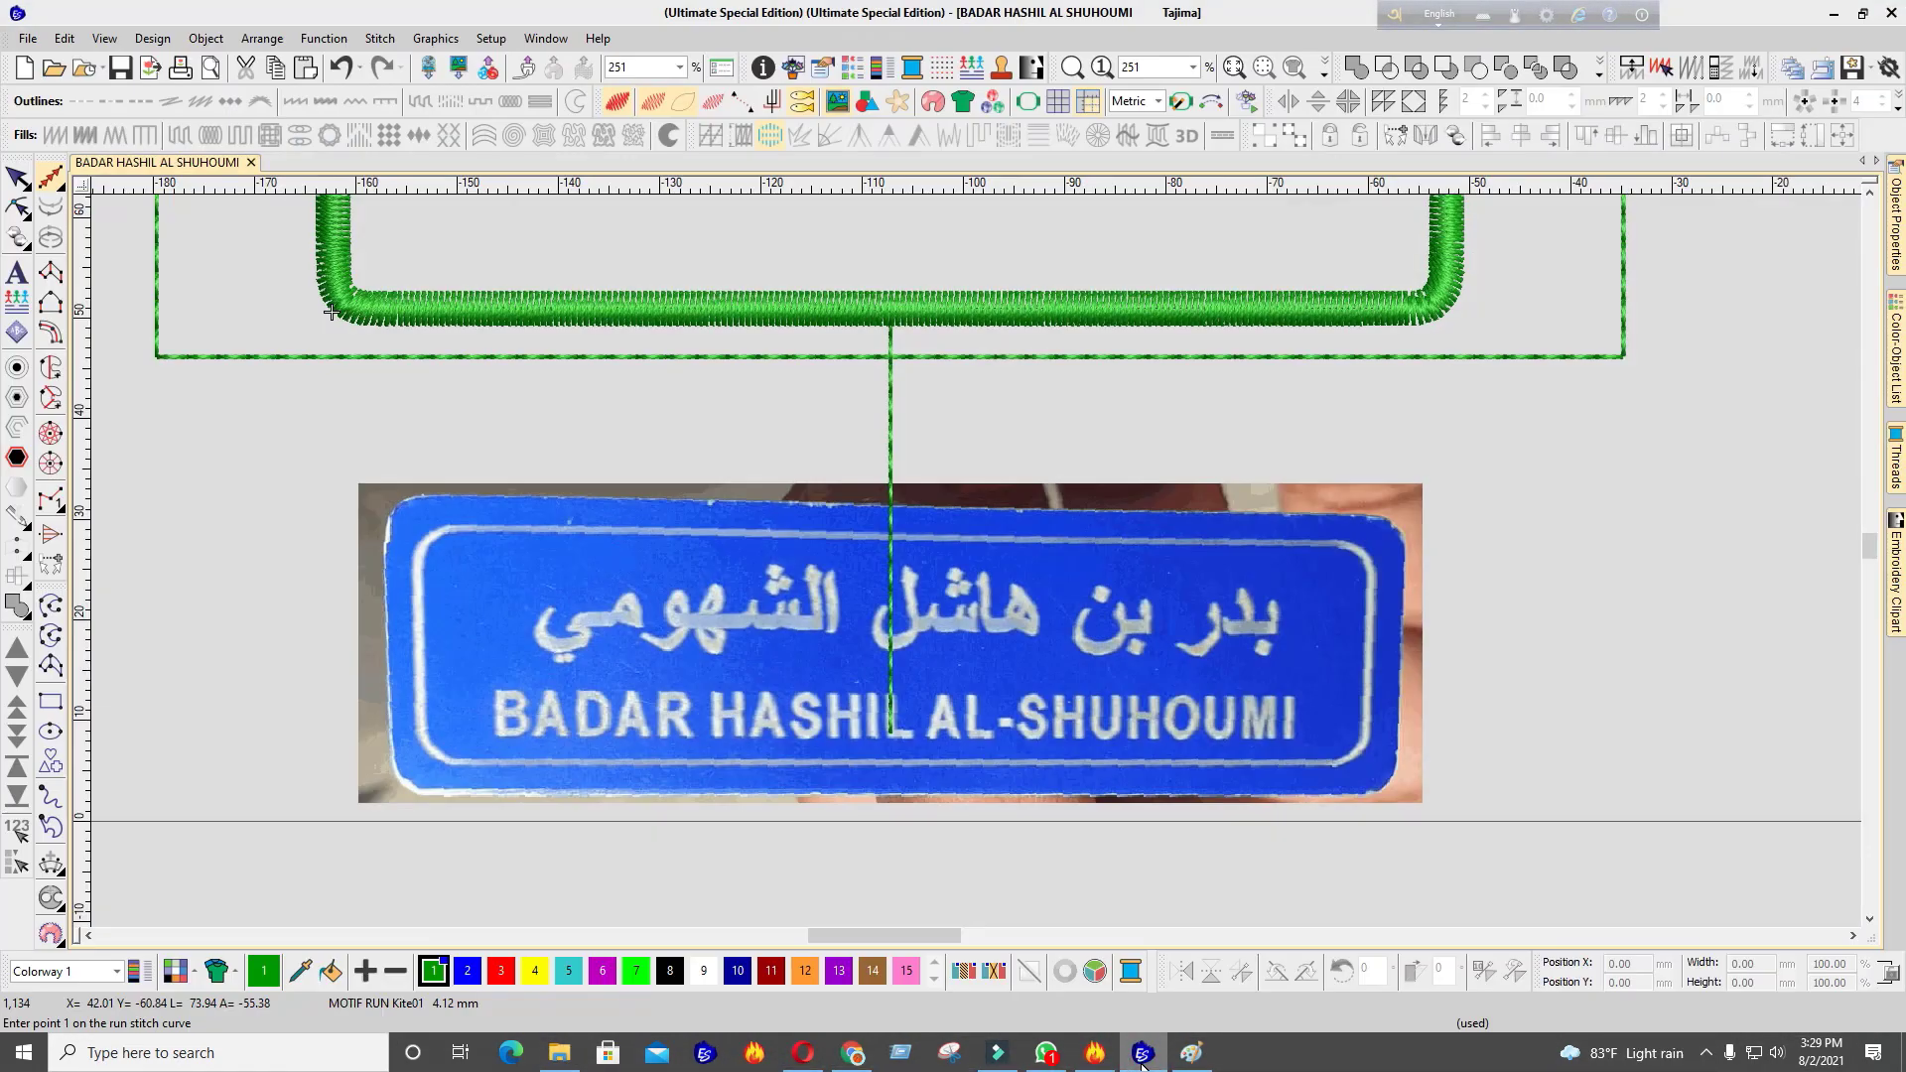
pyautogui.click(1141, 1059)
# Copy the full Arabic translation of the name
pyautogui.moveTo(1368, 270); pyautogui.dragTo(1519, 306)
pyautogui.rightClick(1459, 275)
pyautogui.click(1489, 286)
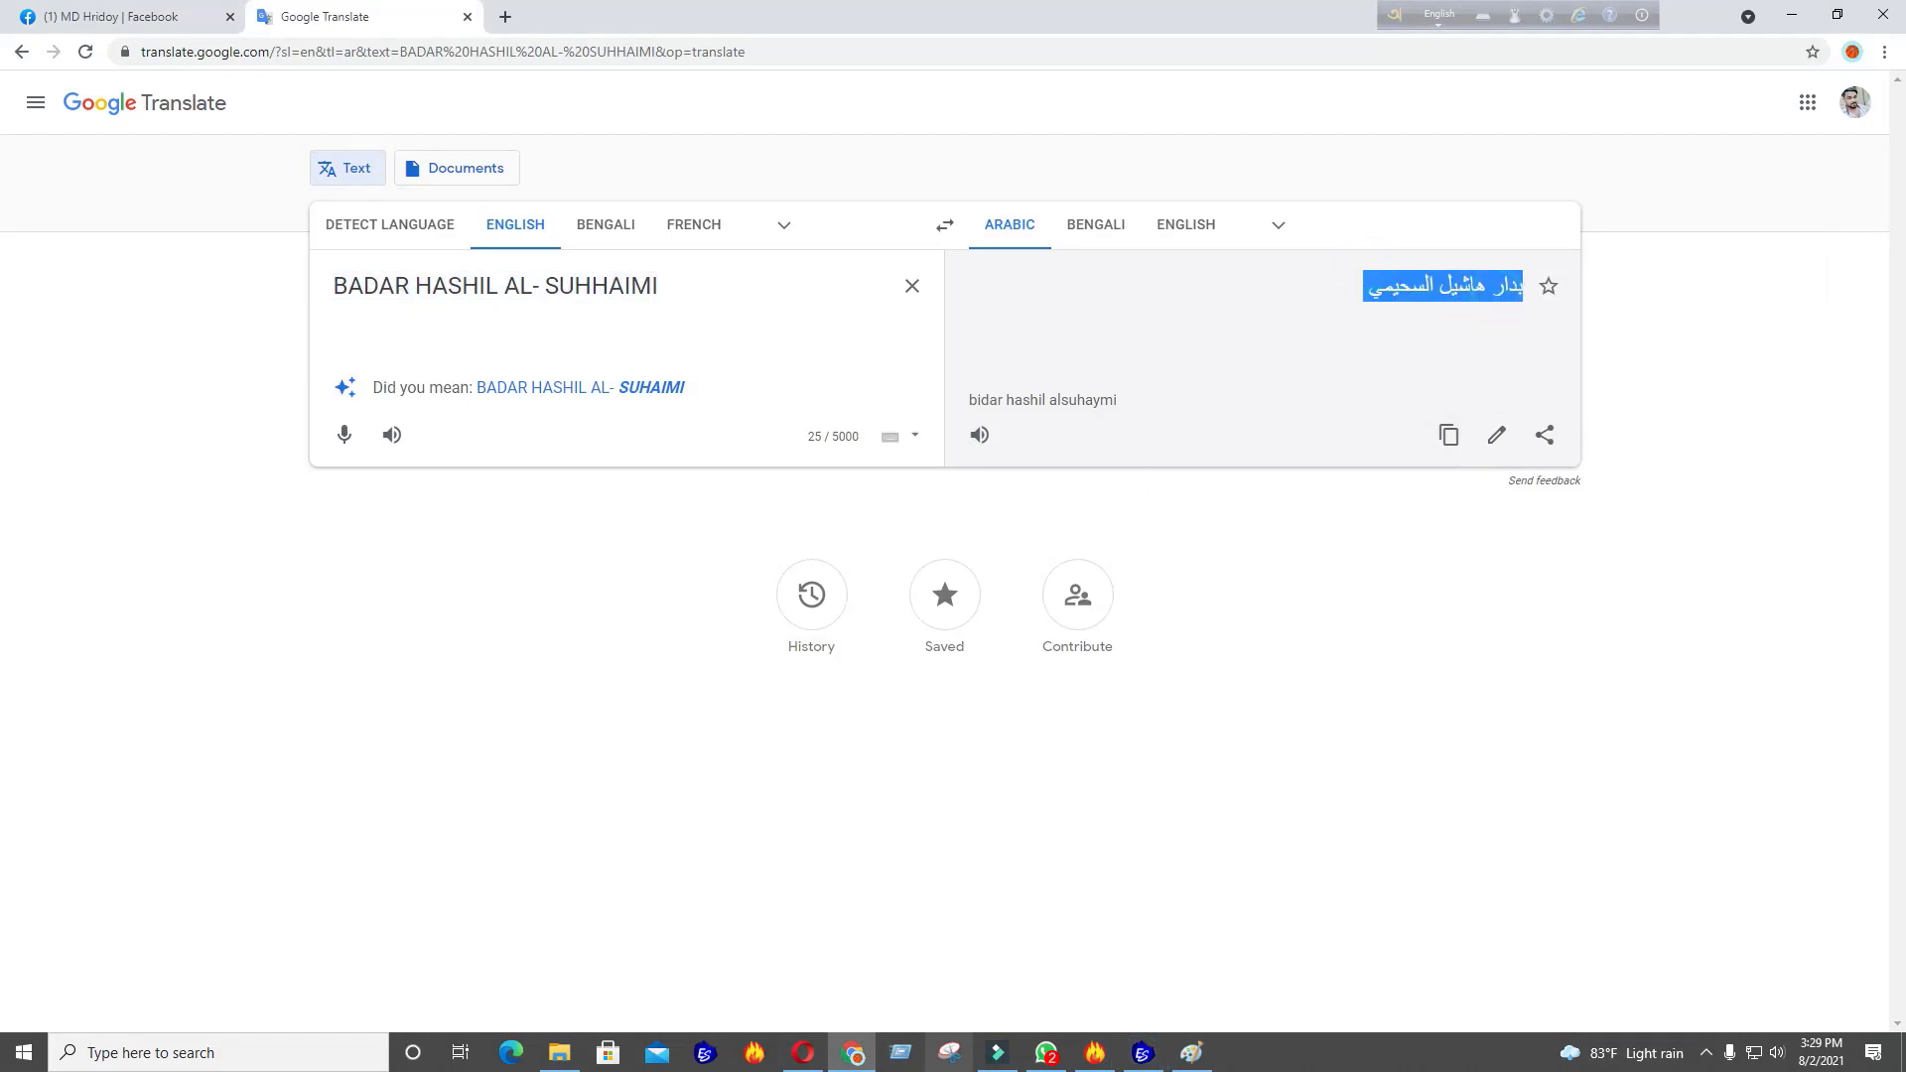
pyautogui.click(12, 1062)
# Launch Adobe Photoshop and create a new document with default settings
pyautogui.click(175, 731)
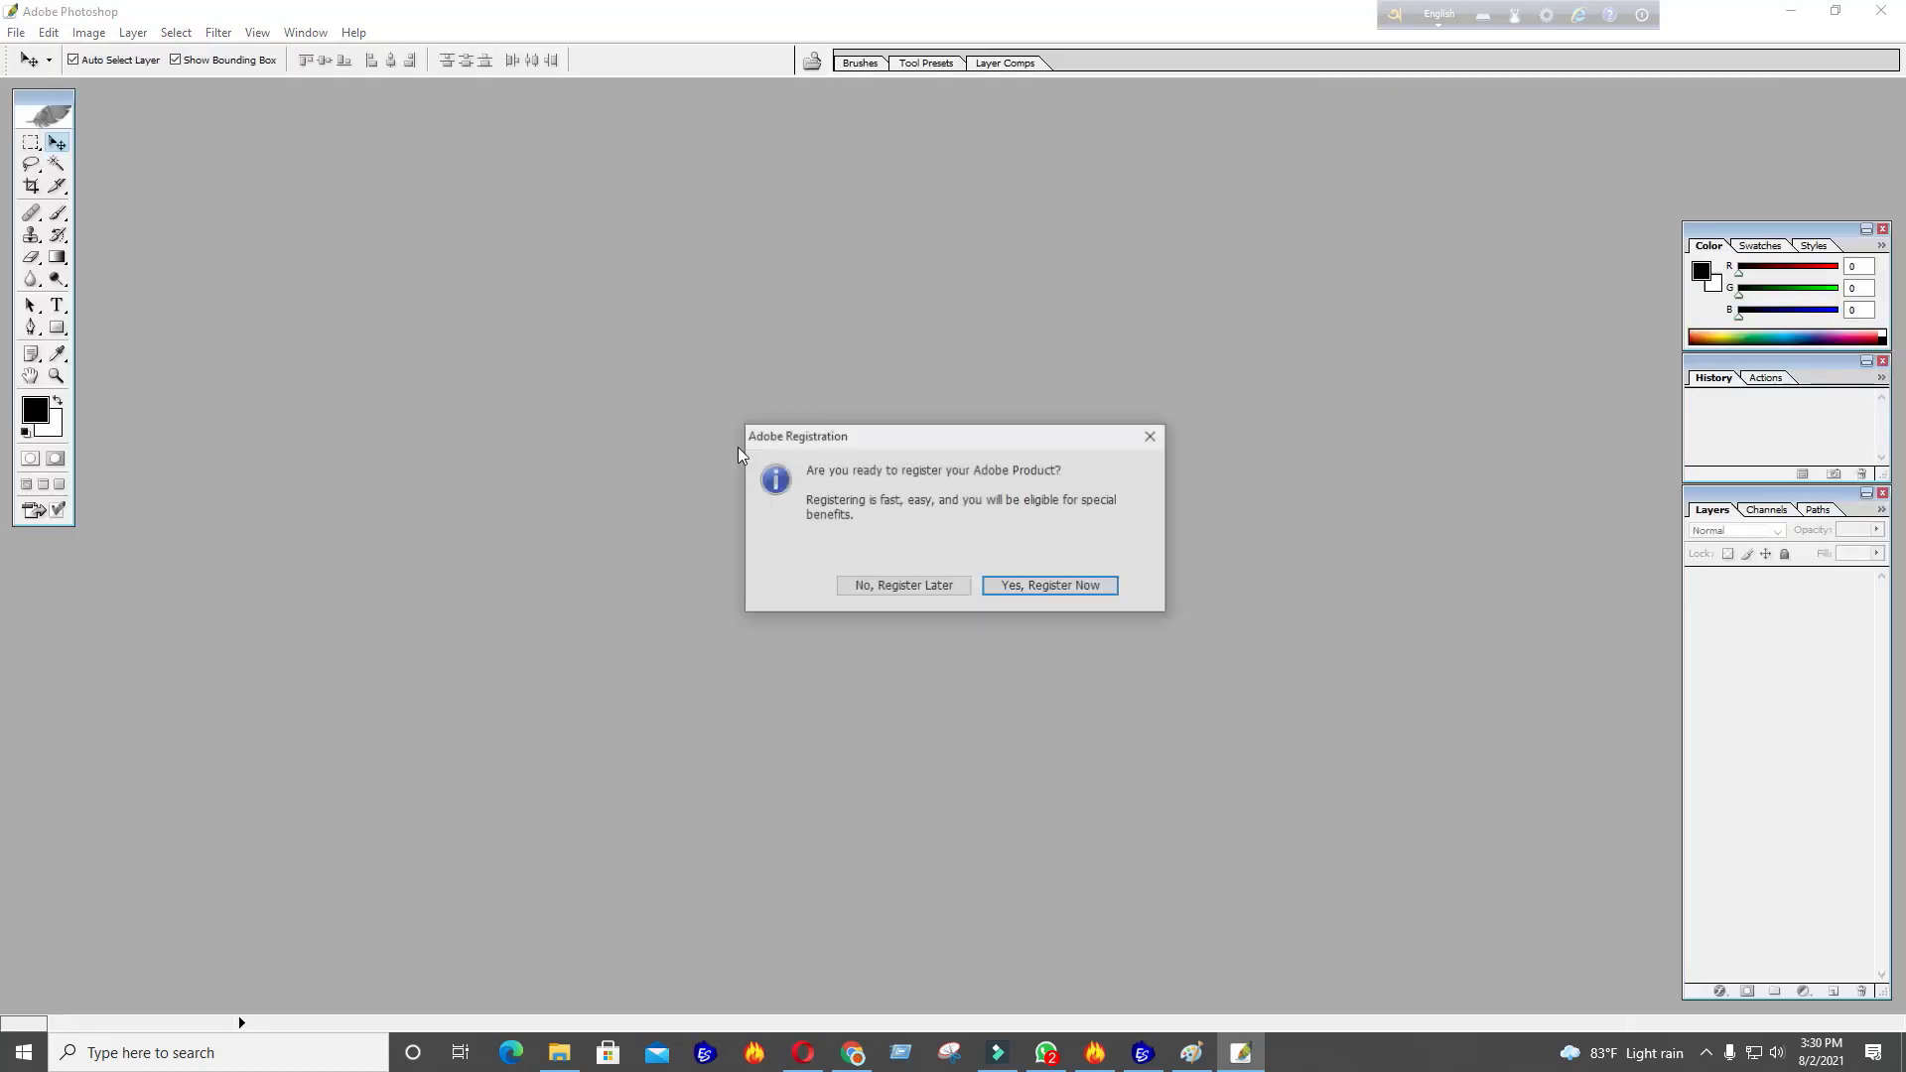
pyautogui.click(1154, 432)
pyautogui.hotkey('ctrl', 'n')
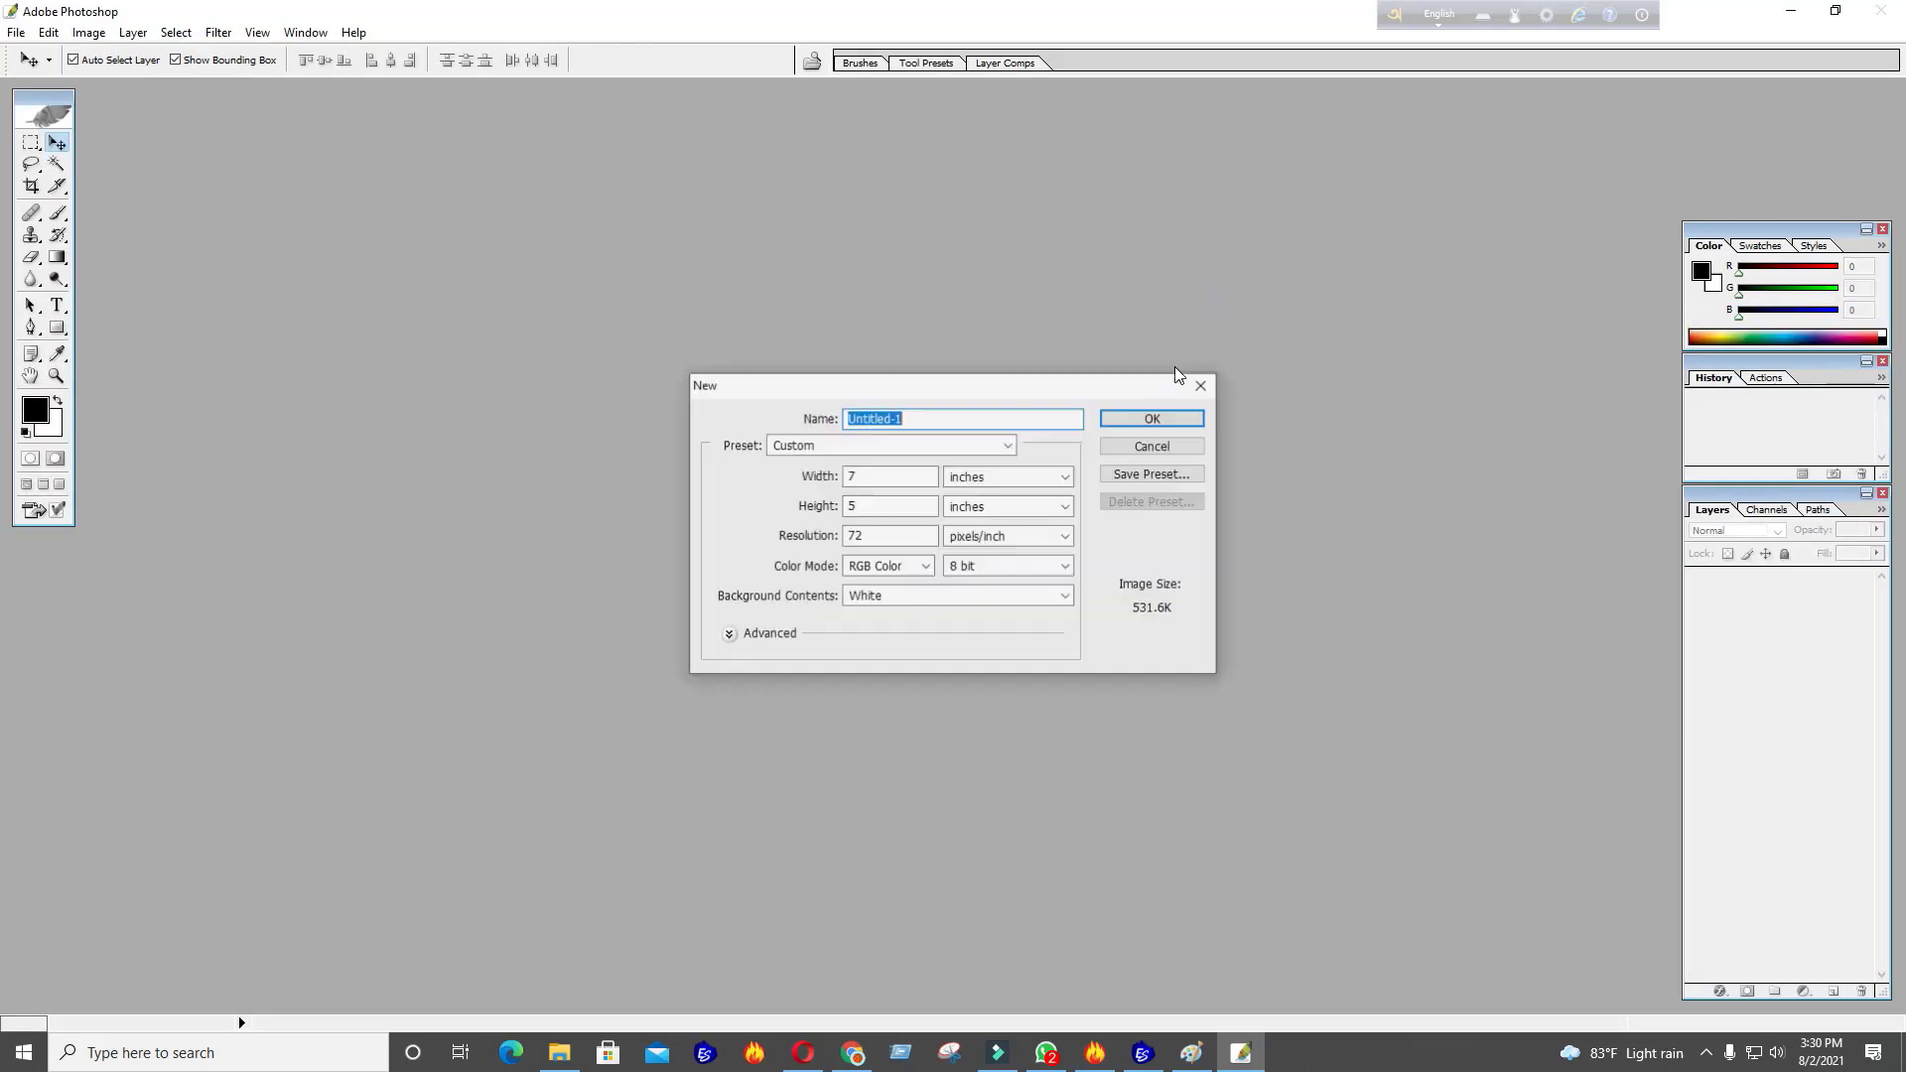
pyautogui.press('Return')
# Paste the copied Arabic name onto the canvas as a text layer
pyautogui.click(57, 304)
pyautogui.click(270, 308)
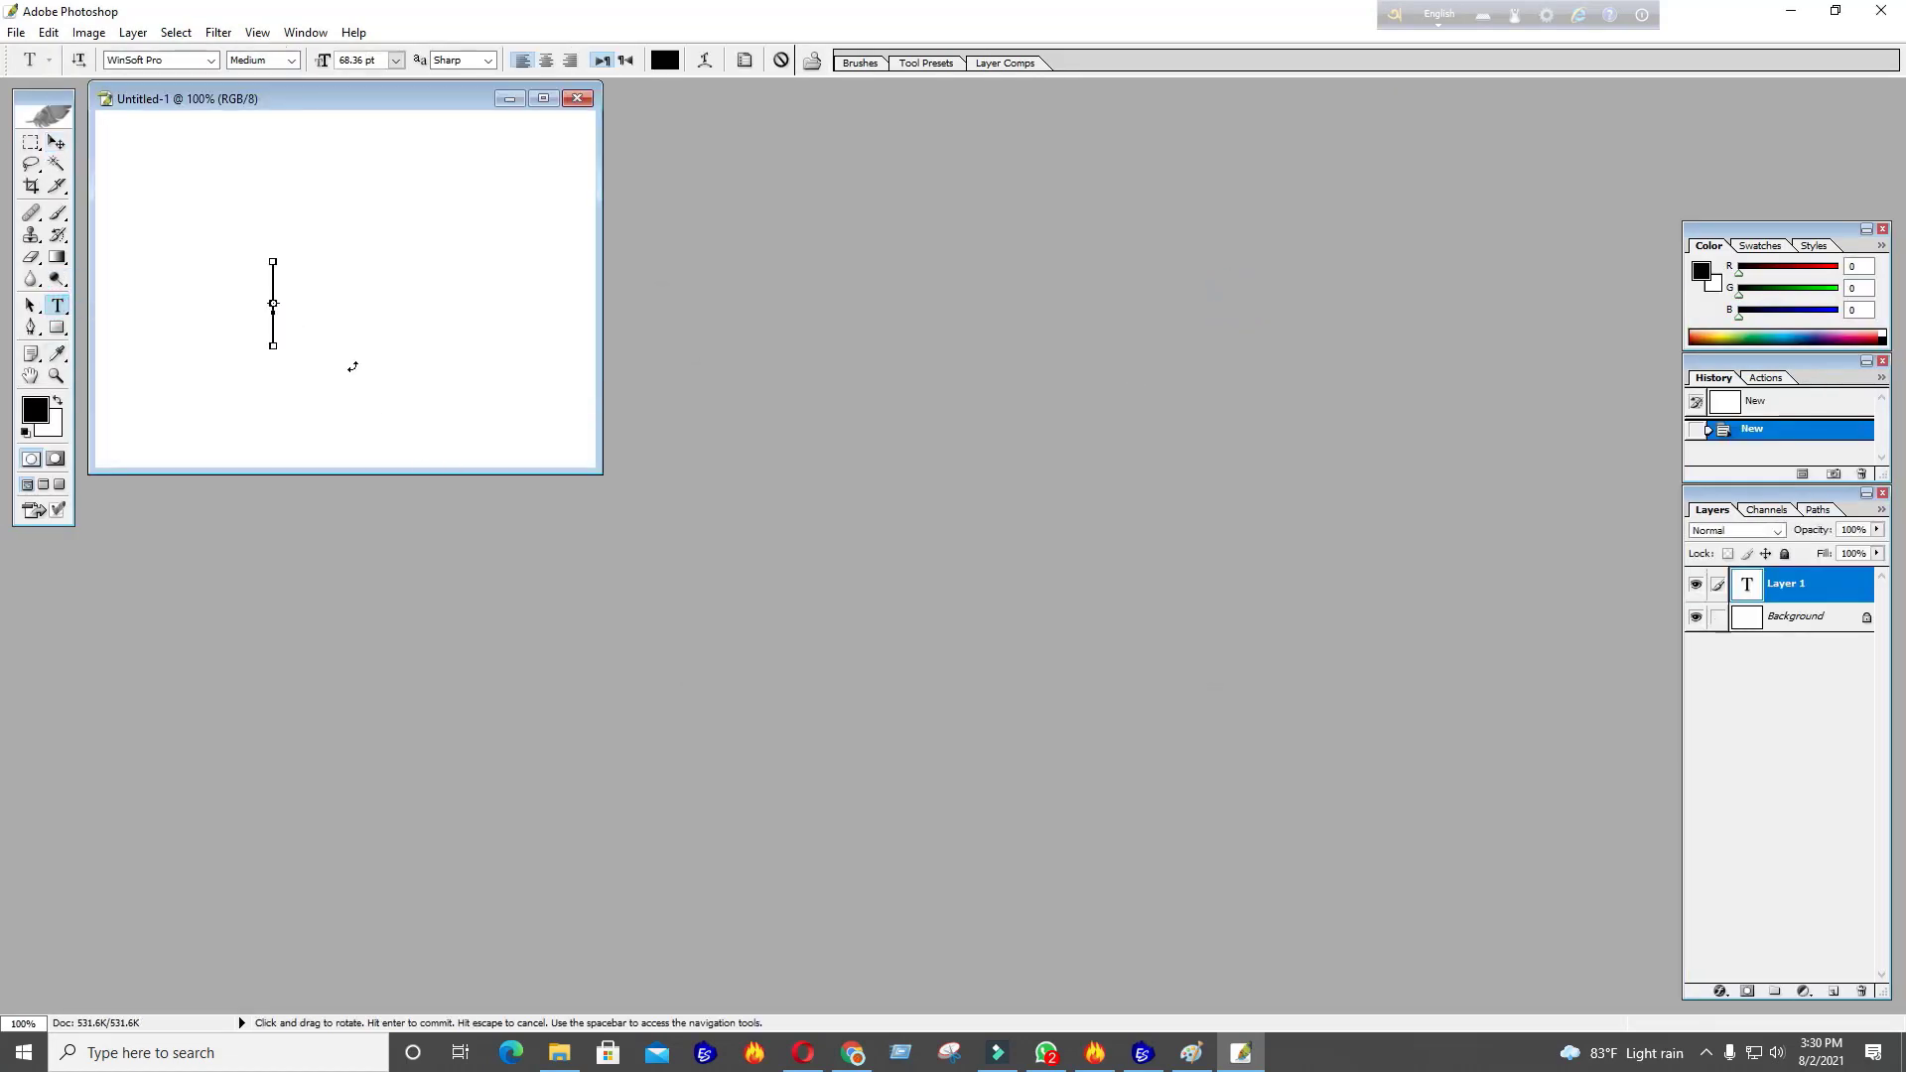
pyautogui.hotkey('ctrl', 'v')
pyautogui.moveTo(602, 470); pyautogui.dragTo(1134, 647)
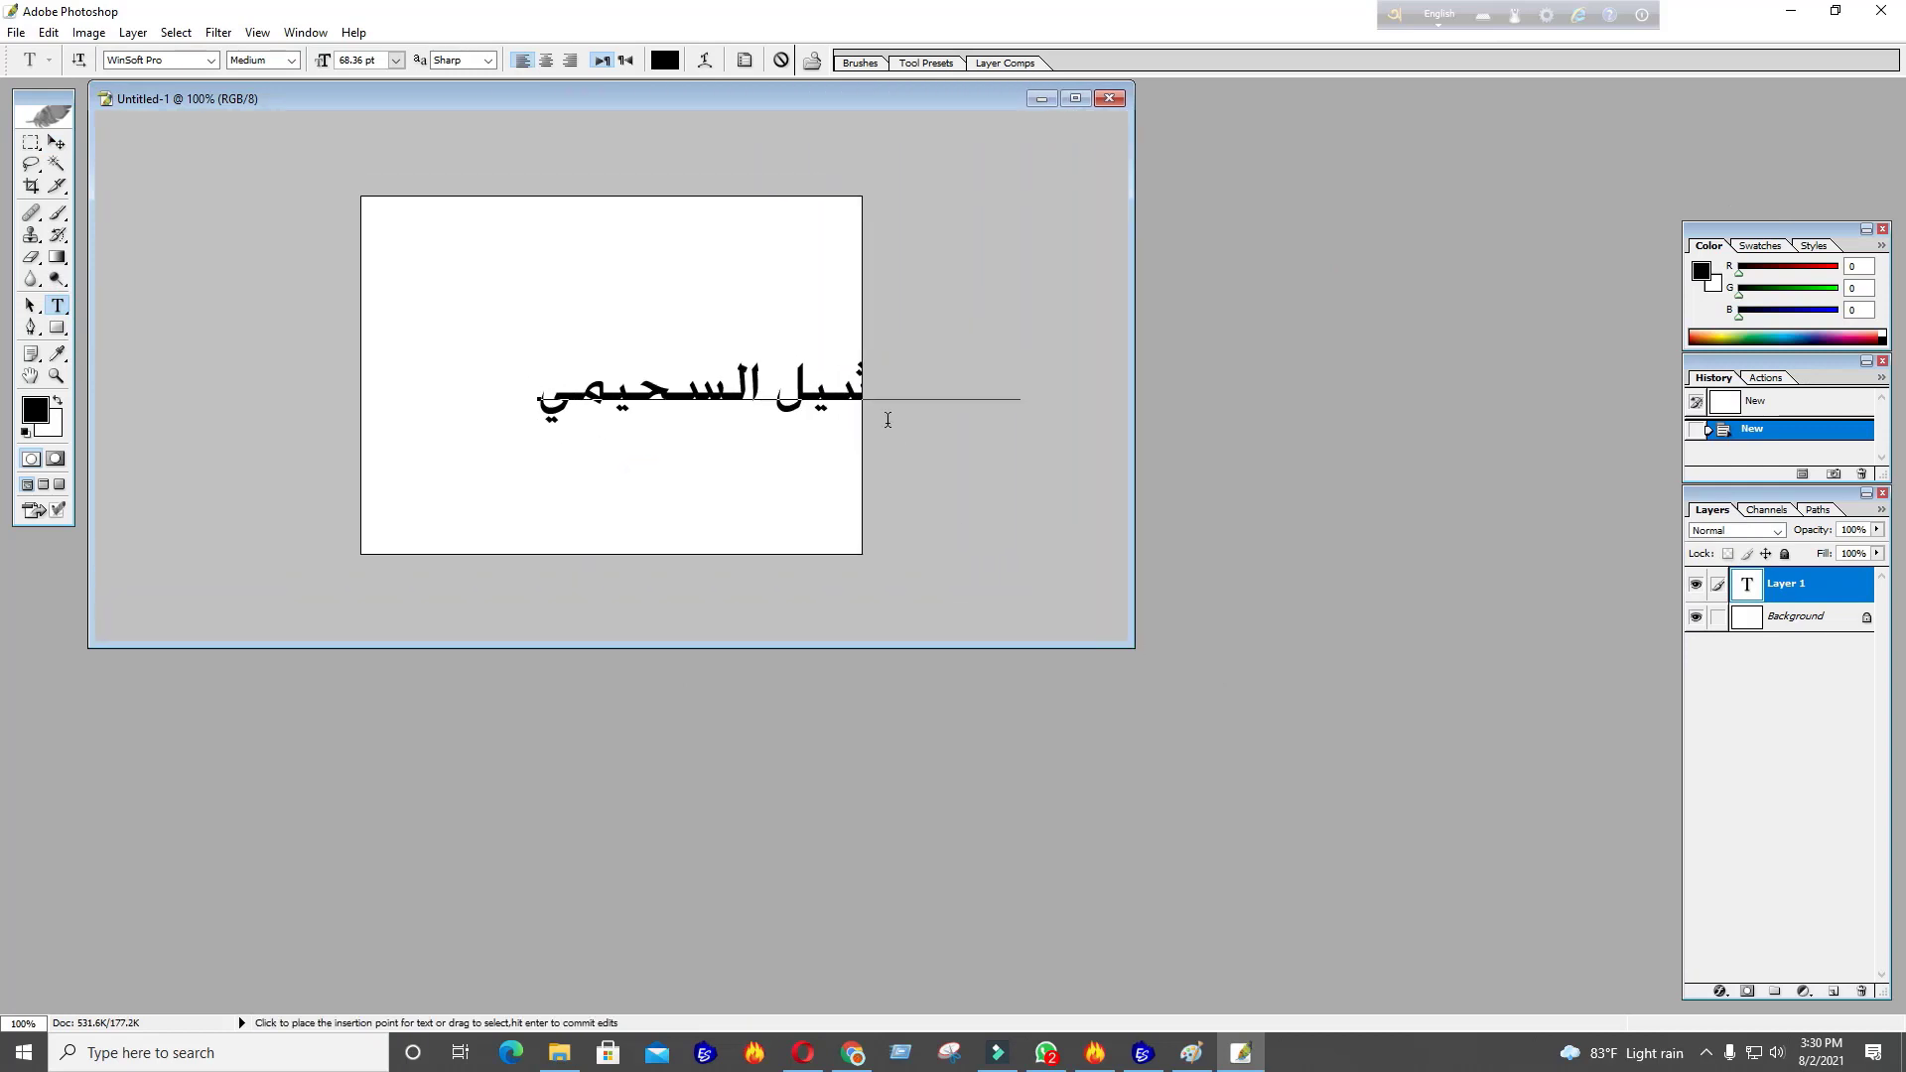
pyautogui.hotkey('ctrl', 'Return')
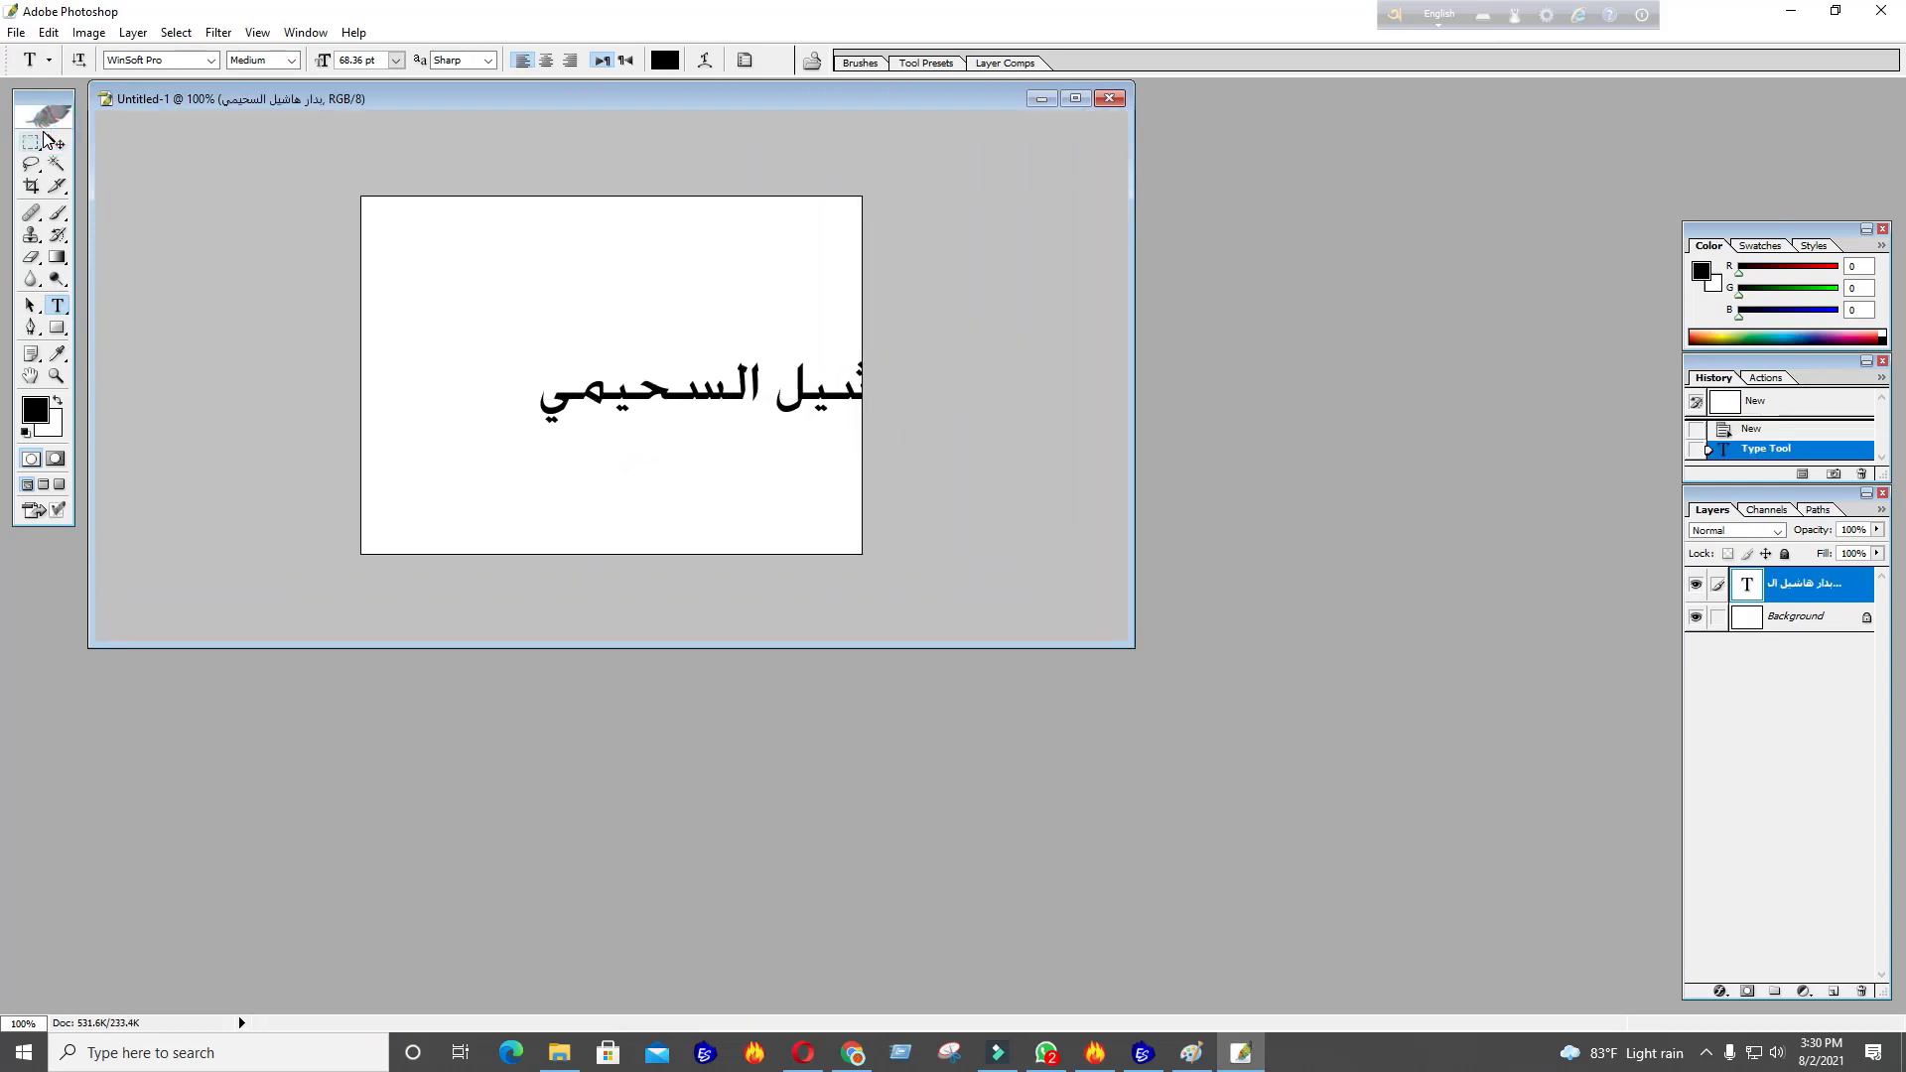
# Shift the Arabic text left and scale it to 93.3% to fit the canvas
pyautogui.click(57, 141)
pyautogui.moveTo(857, 394); pyautogui.dragTo(721, 394)
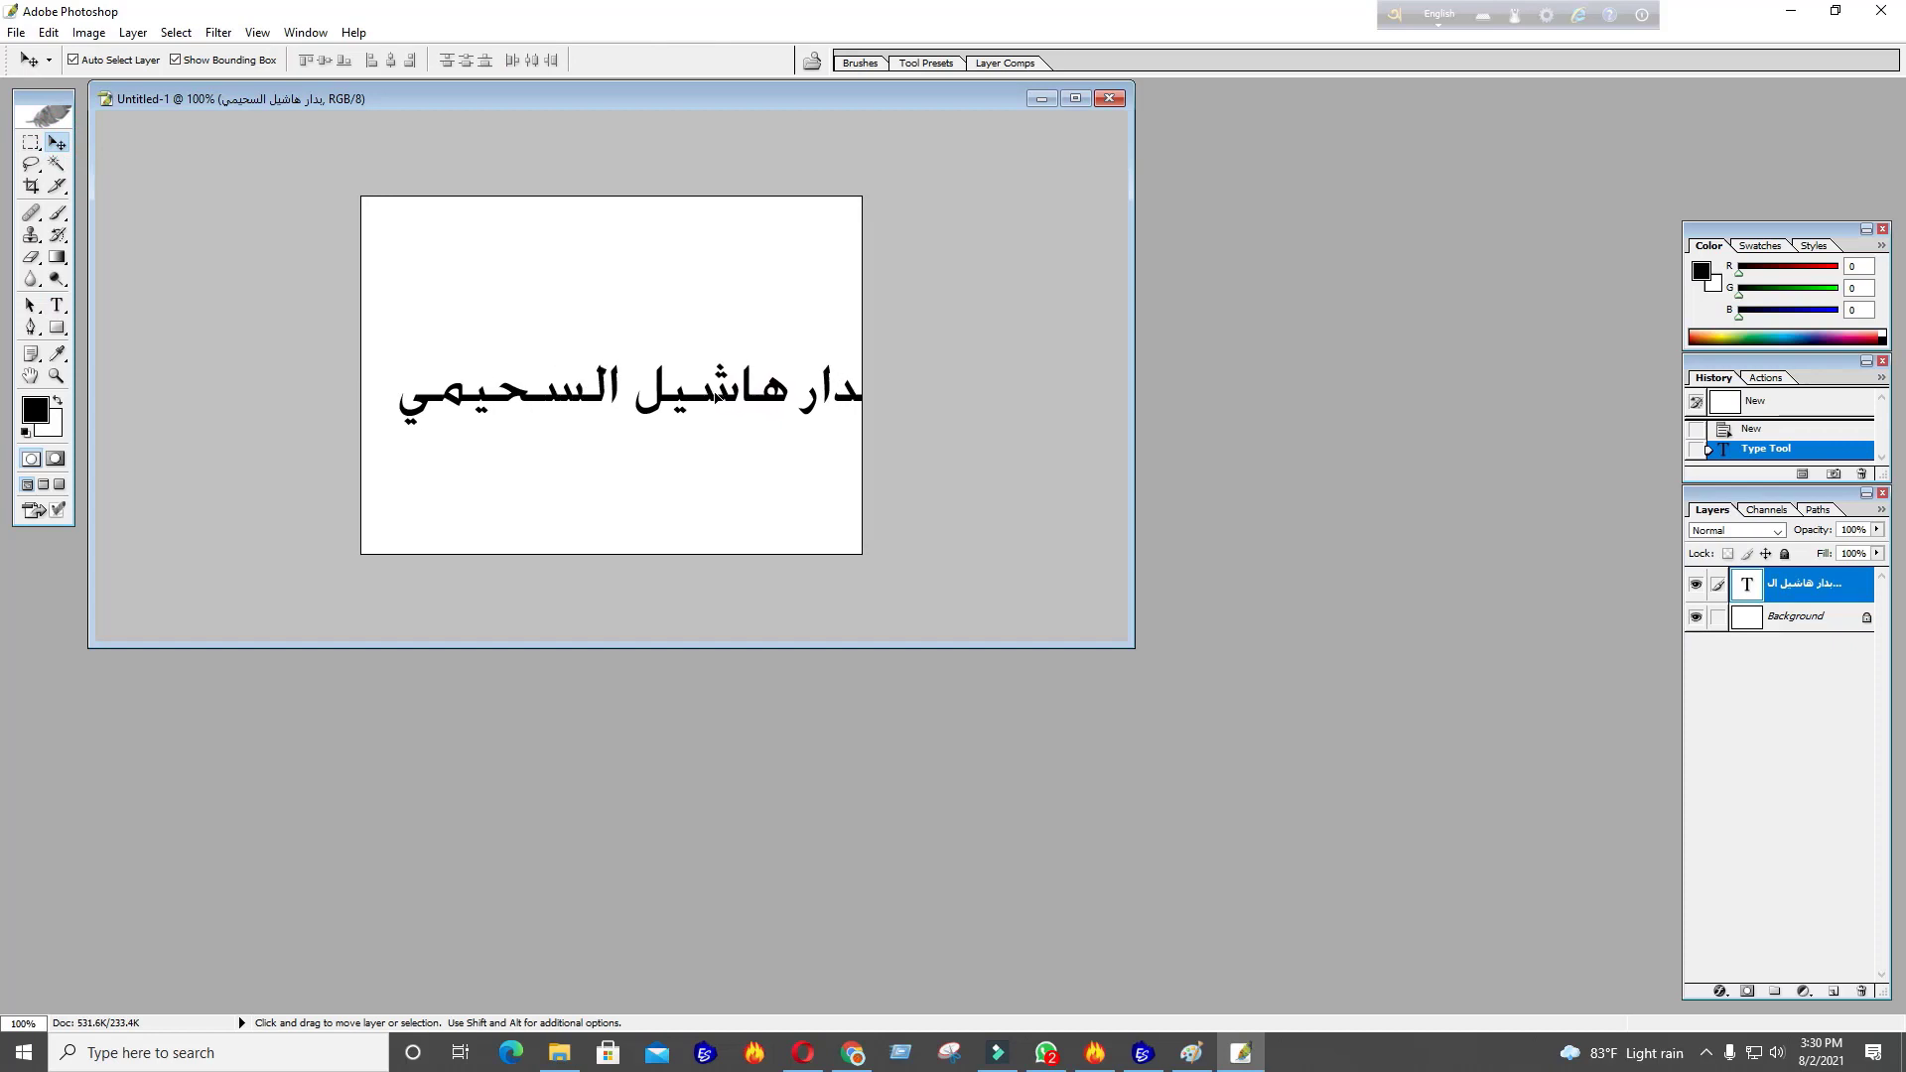
pyautogui.hotkey('ctrl', 't')
pyautogui.moveTo(876, 423); pyautogui.dragTo(847, 419)
pyautogui.press('Return')
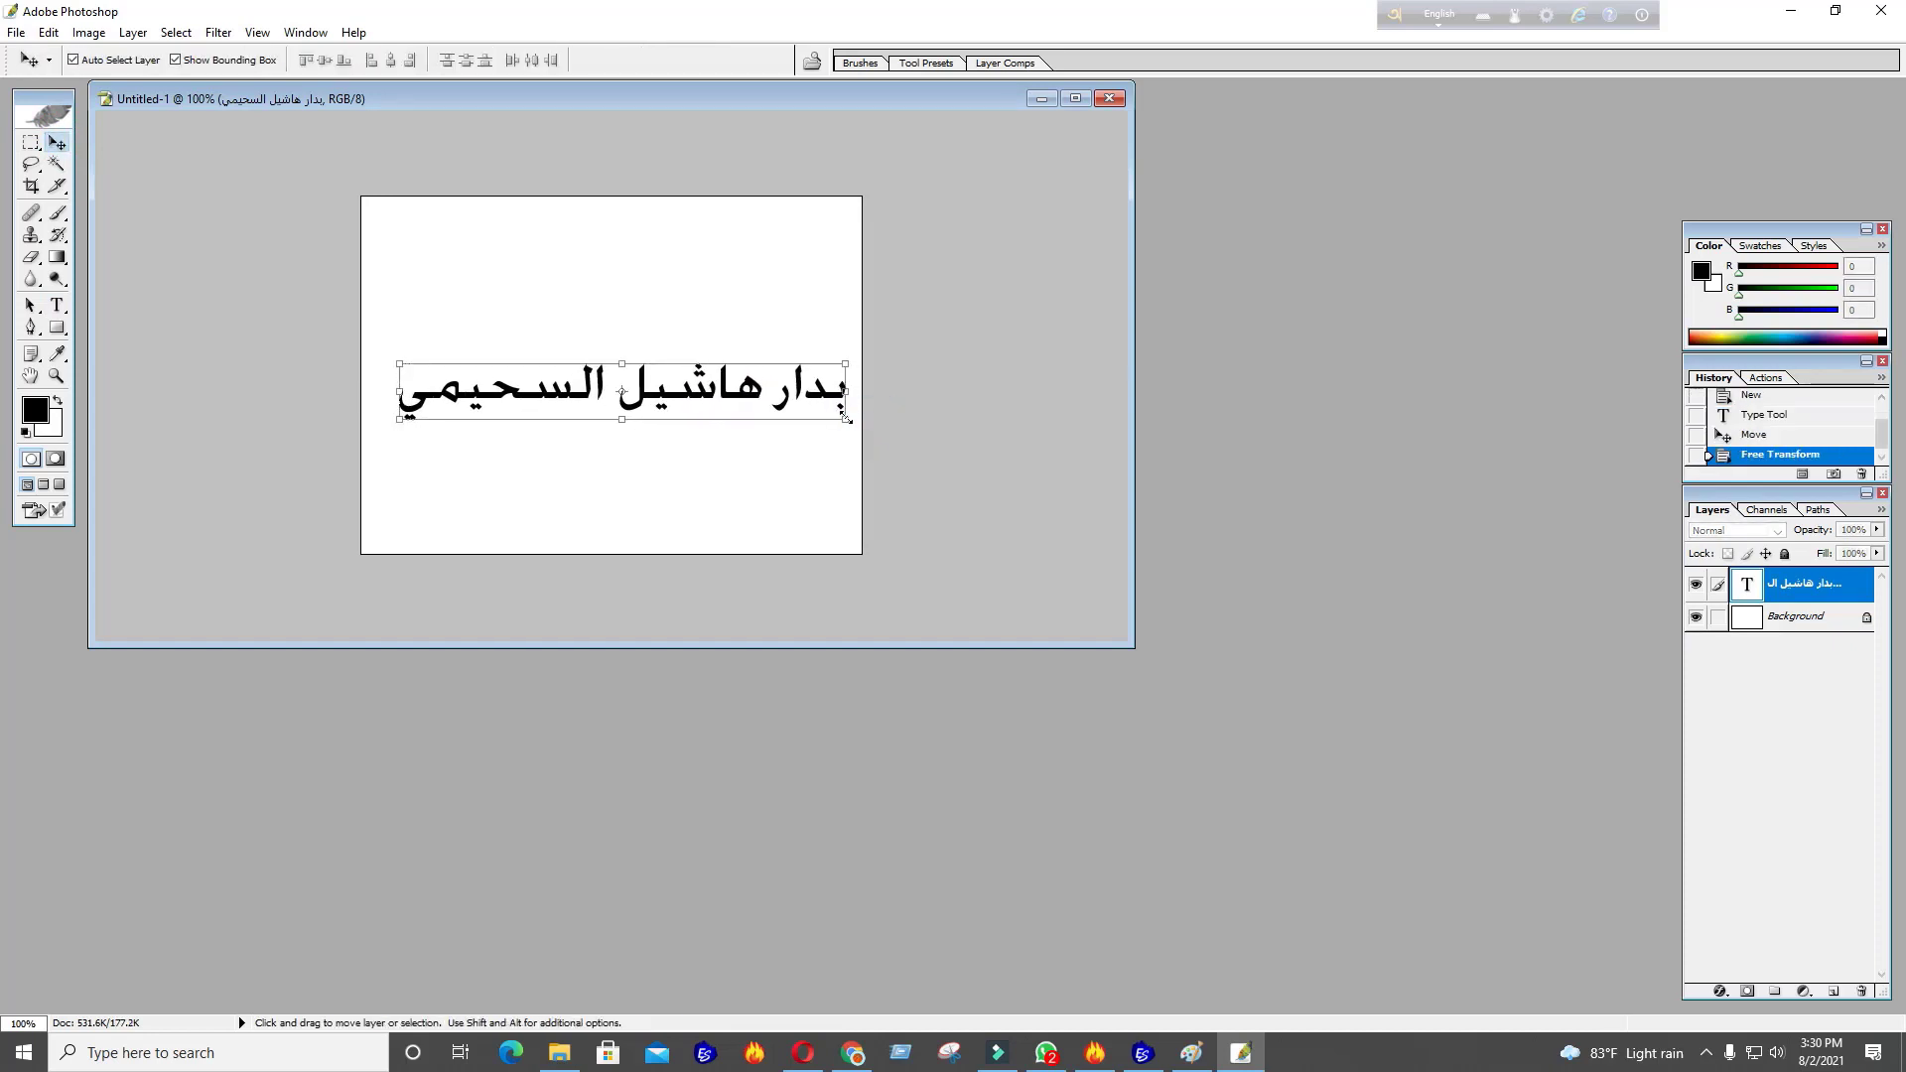
pyautogui.click(846, 510)
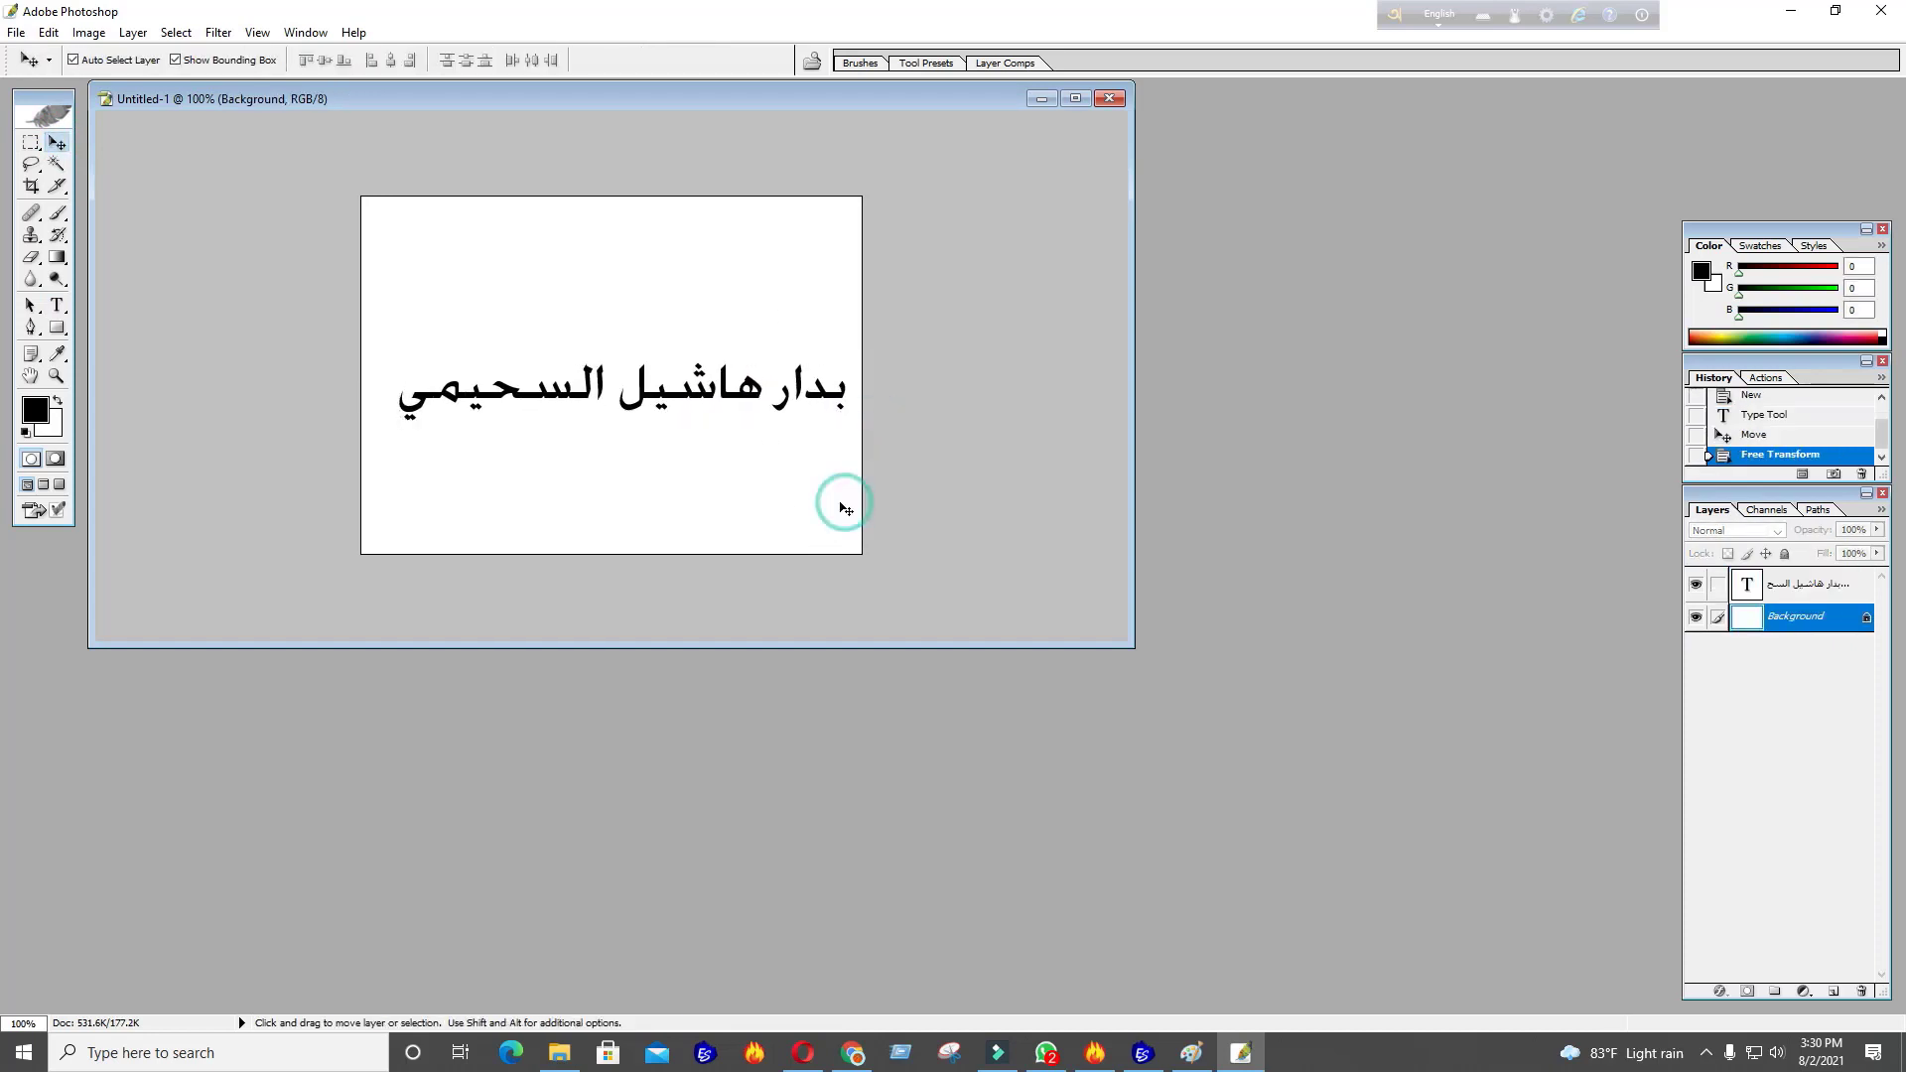
pyautogui.click(853, 1053)
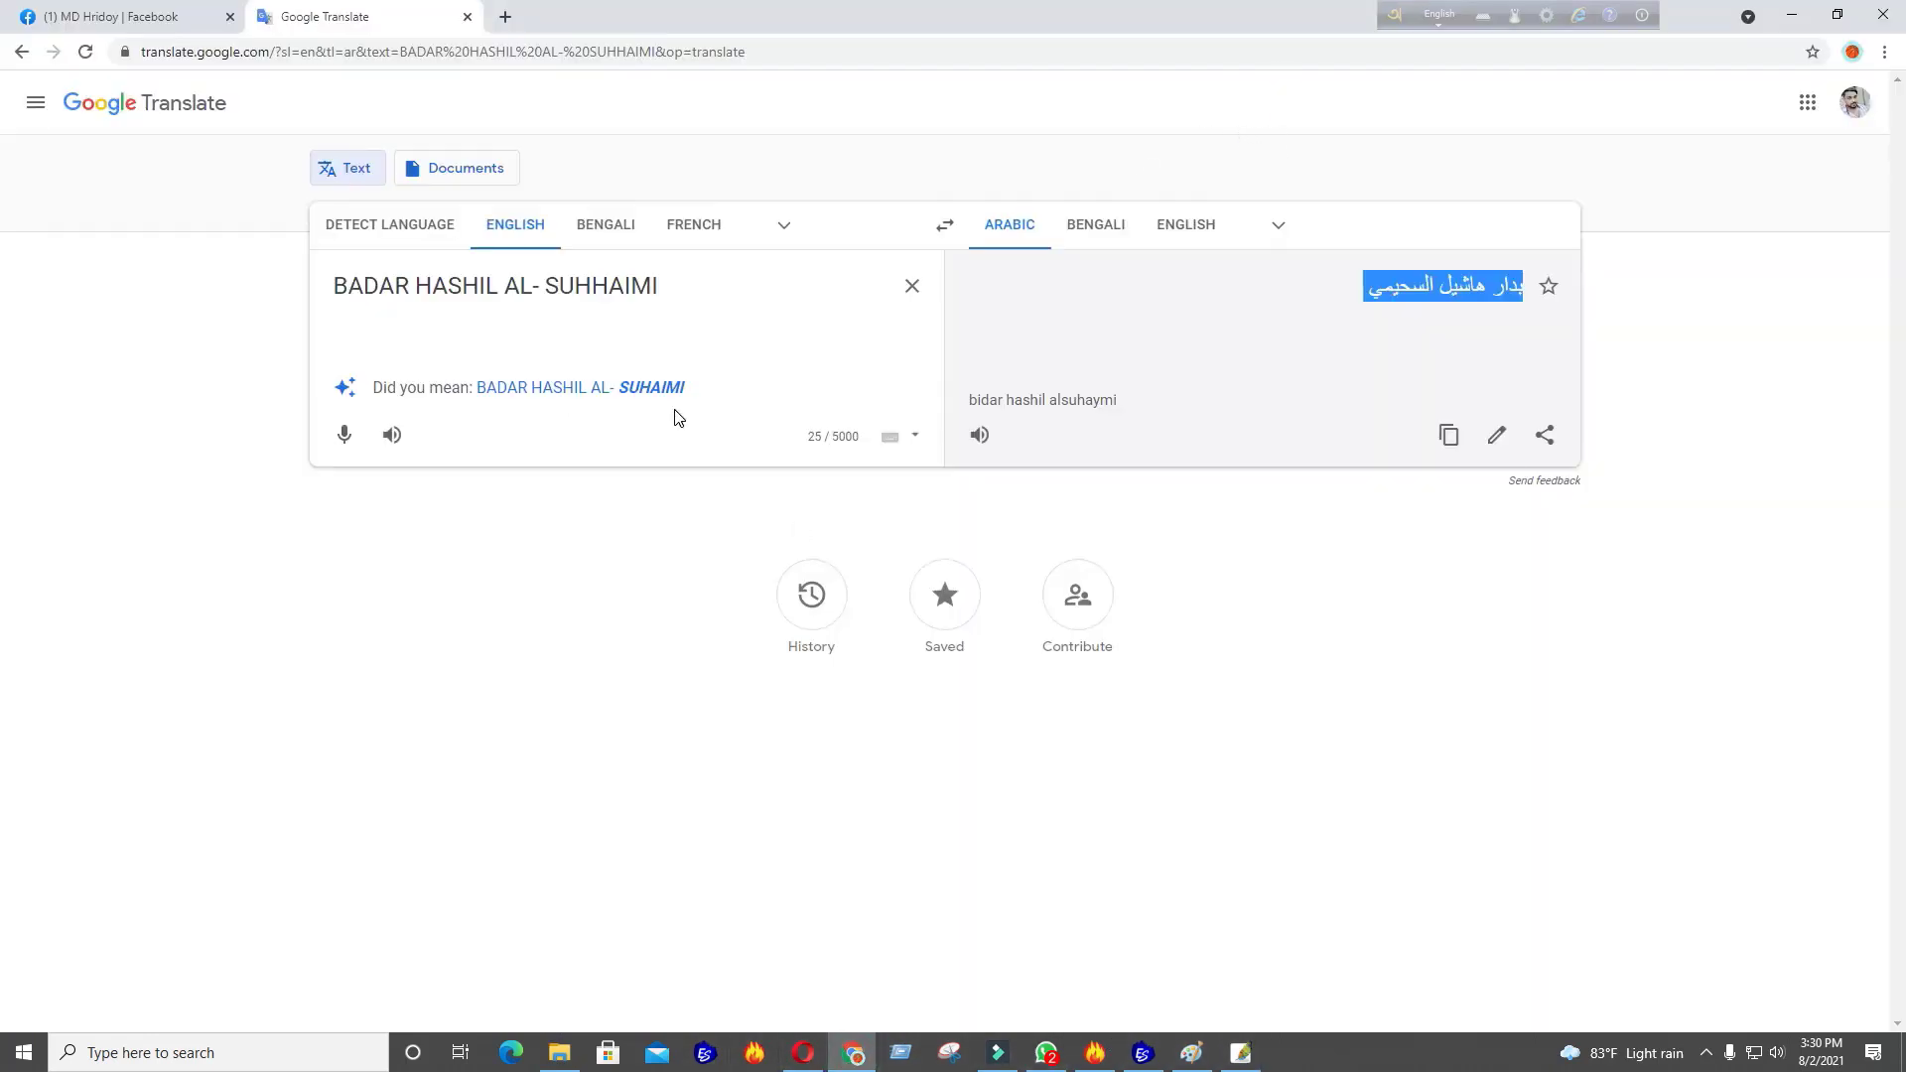
pyautogui.click(697, 324)
pyautogui.moveTo(493, 280); pyautogui.dragTo(334, 286)
pyautogui.press('BackSpace')
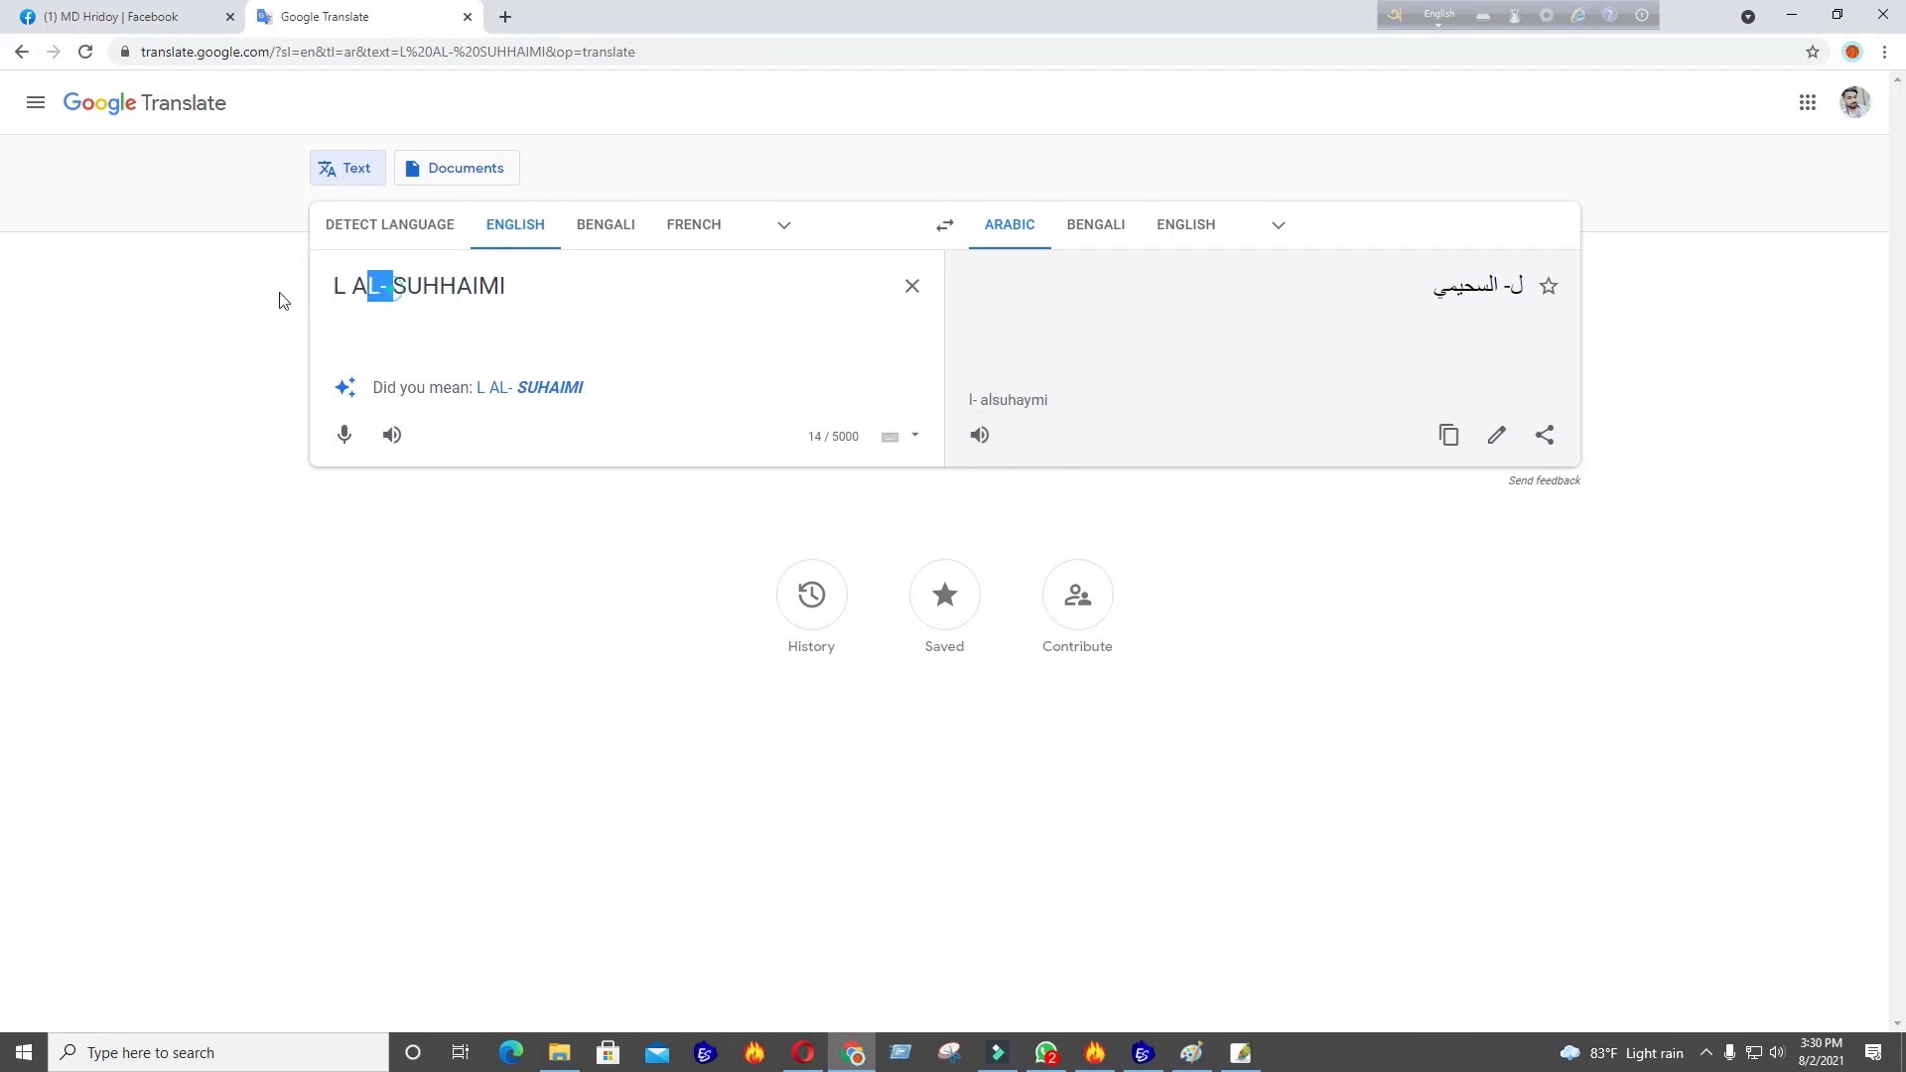
pyautogui.moveTo(279, 300); pyautogui.dragTo(277, 299)
pyautogui.press('BackSpace')
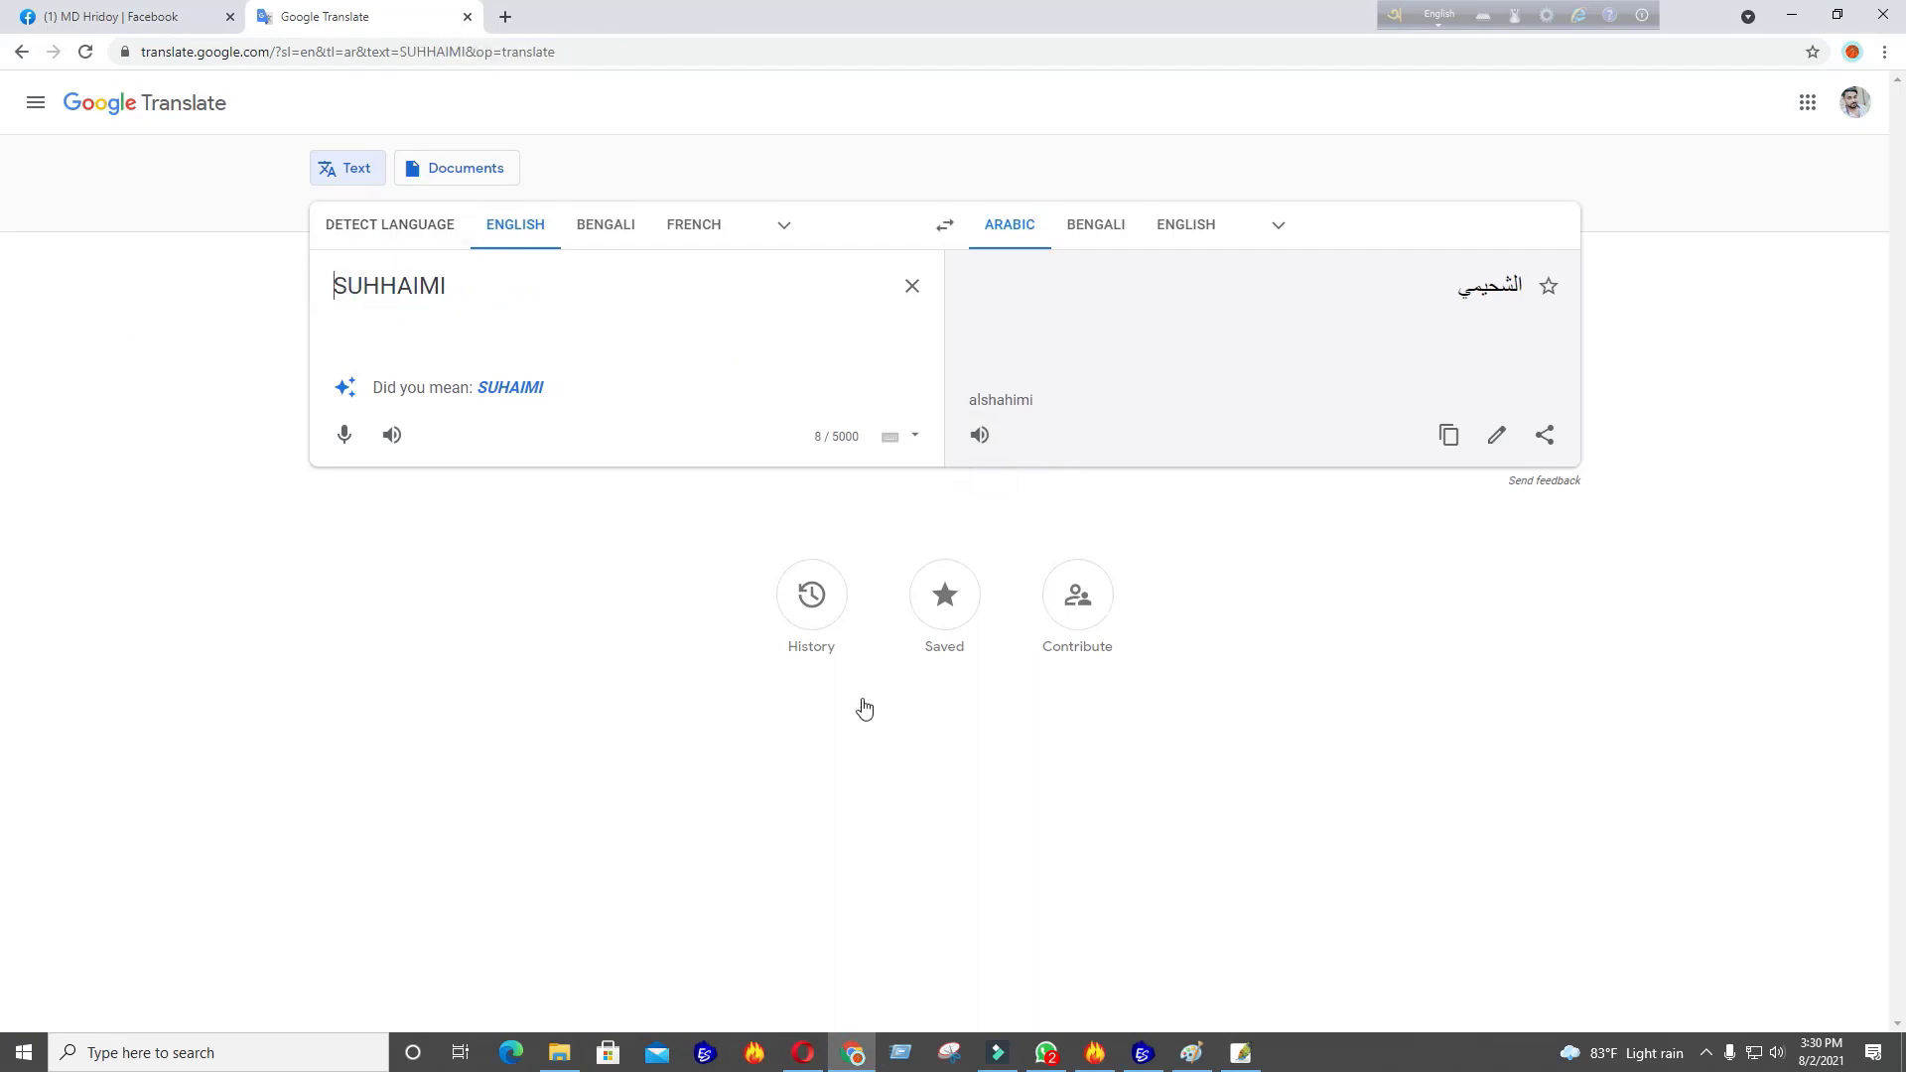
pyautogui.click(1139, 1058)
pyautogui.click(1137, 1061)
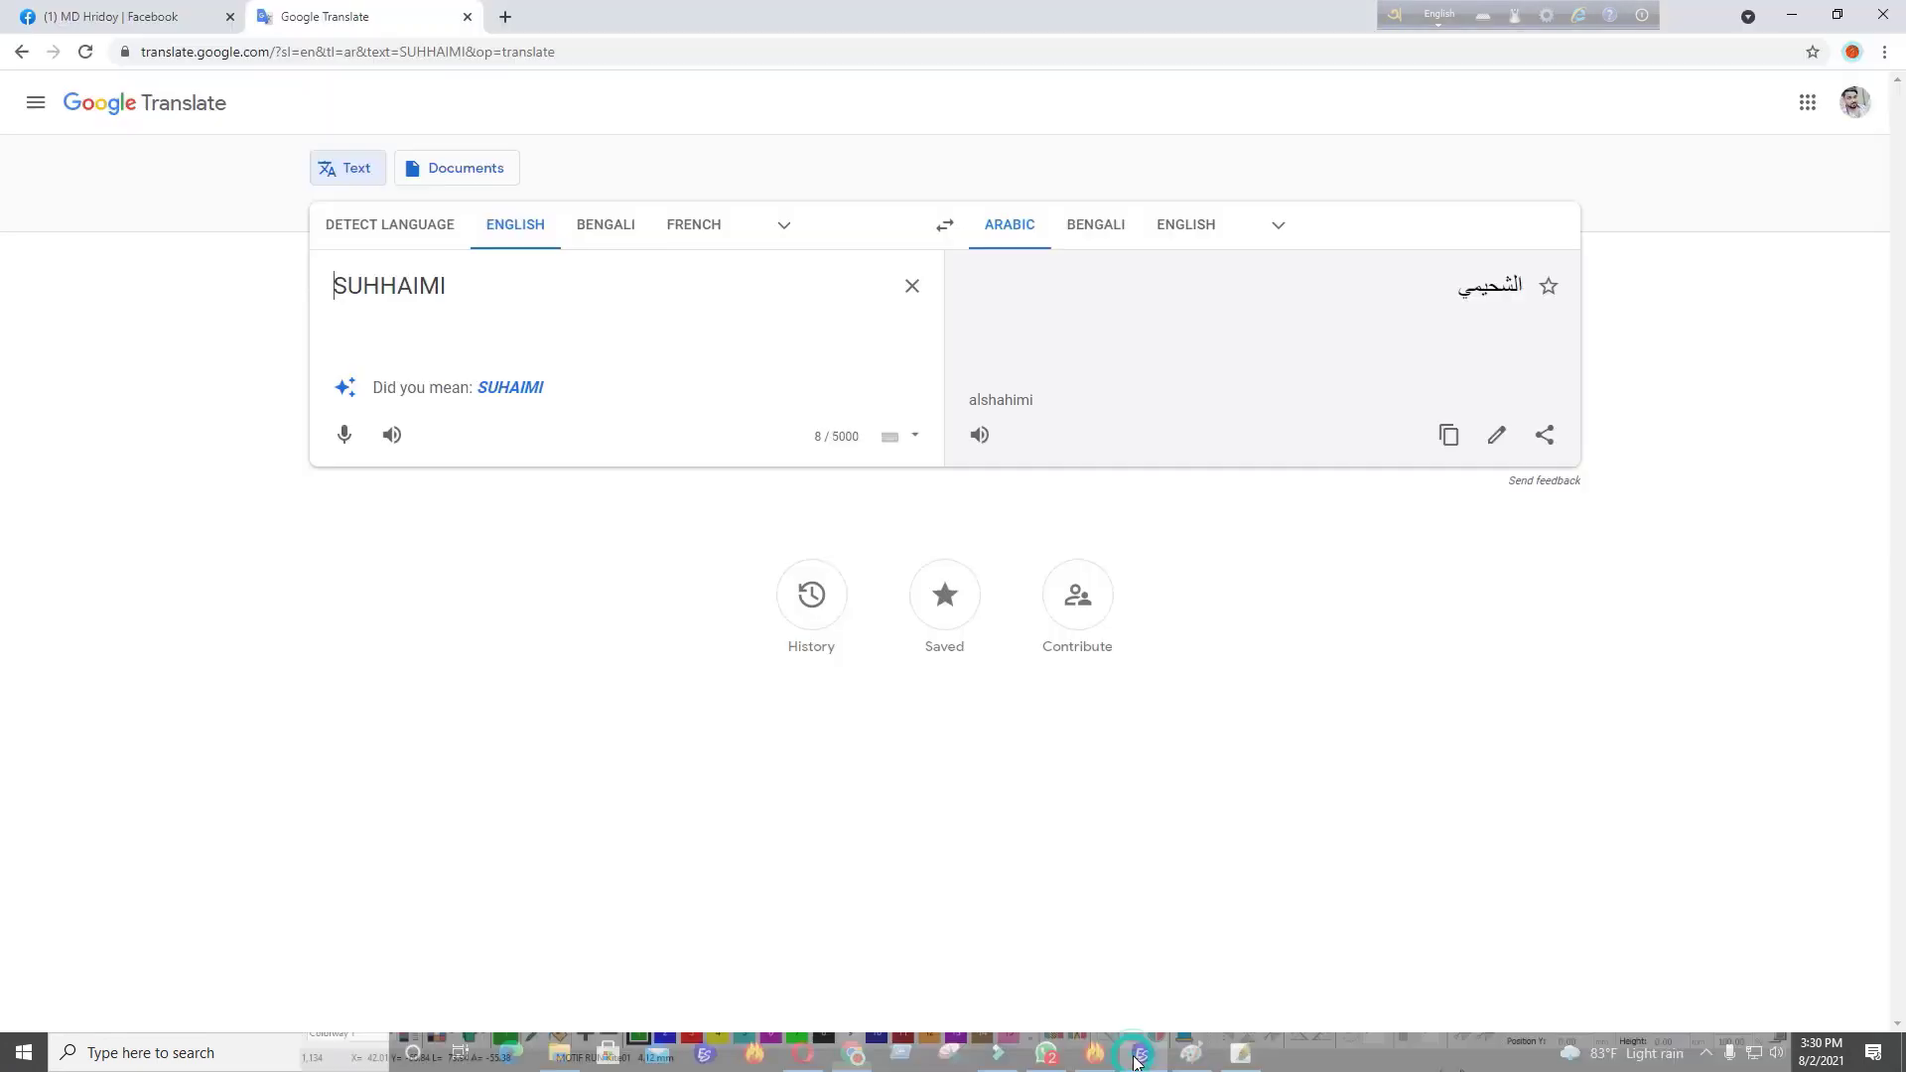
pyautogui.click(1139, 1059)
pyautogui.click(1138, 1059)
pyautogui.click(1139, 1061)
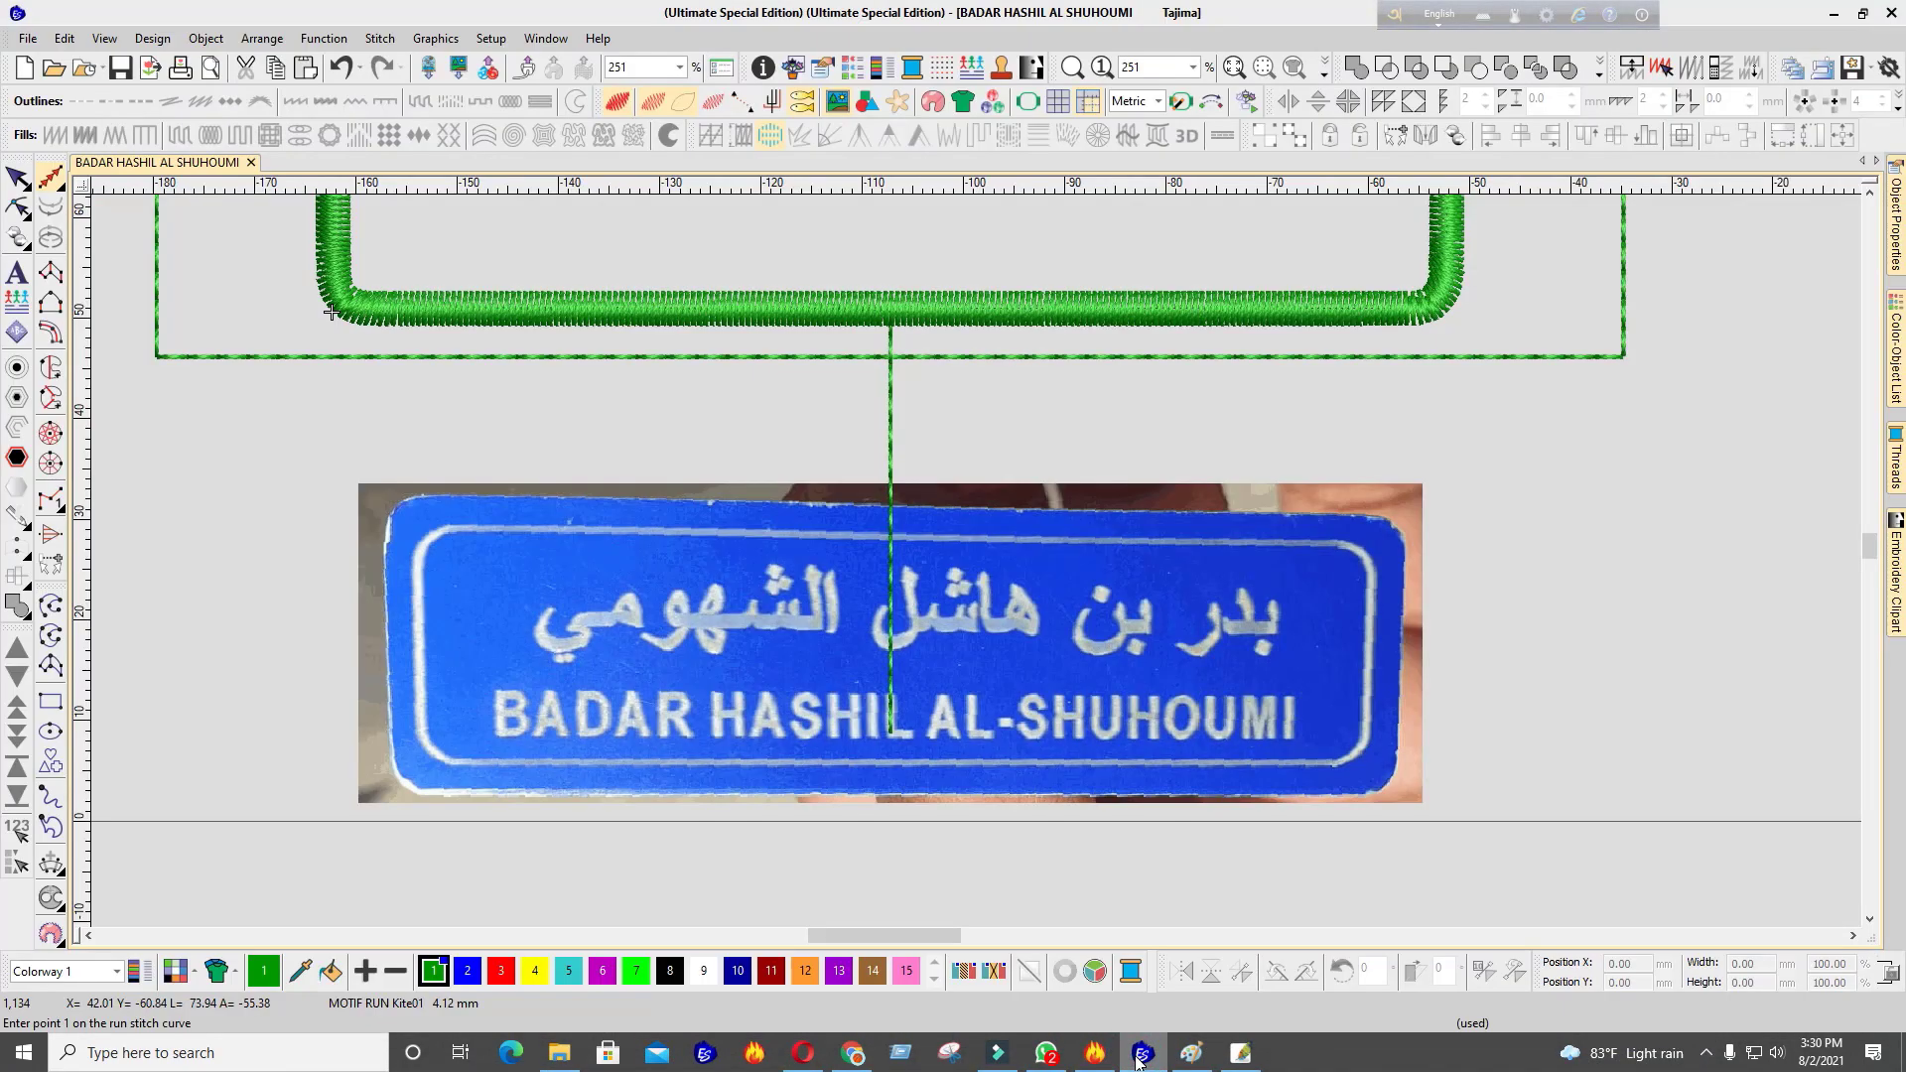
pyautogui.click(1139, 1062)
pyautogui.hotkey('ctrl', 'z')
pyautogui.hotkey('ctrl', 'z')
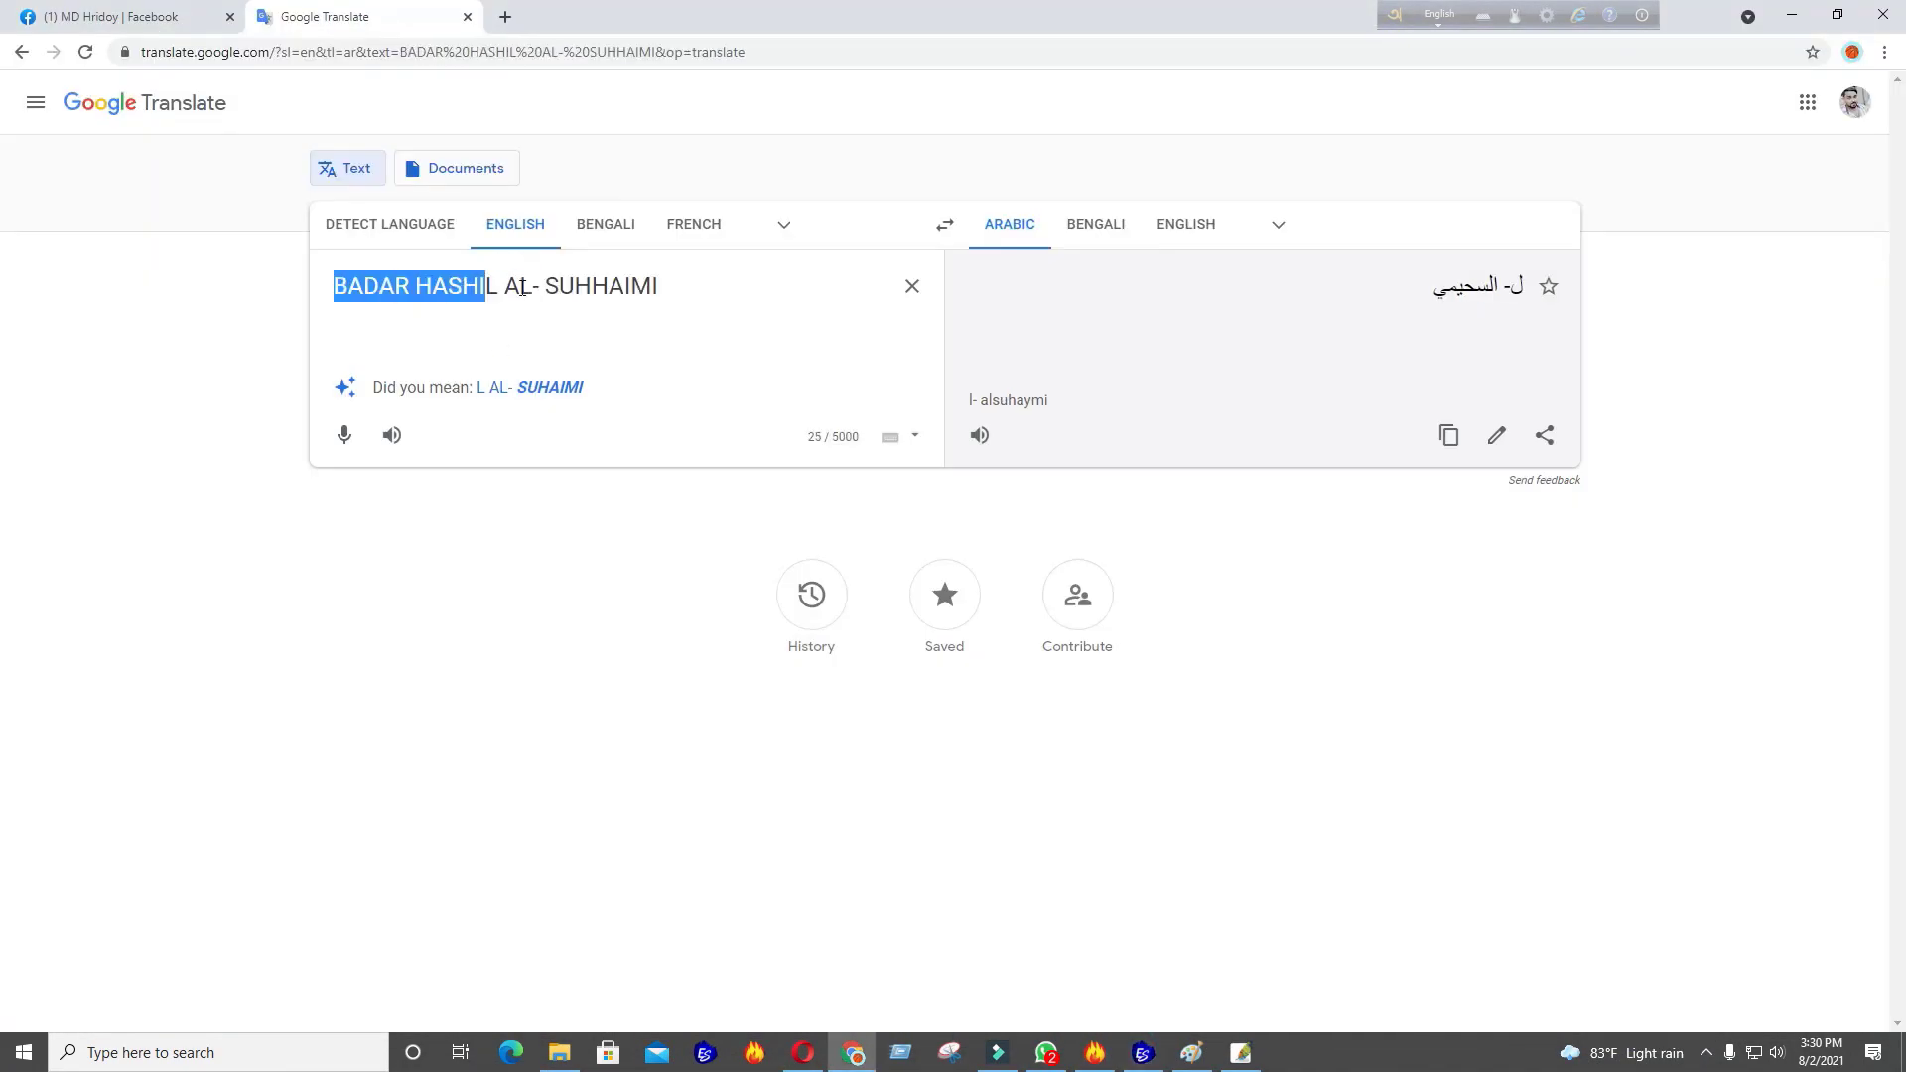
pyautogui.click(720, 276)
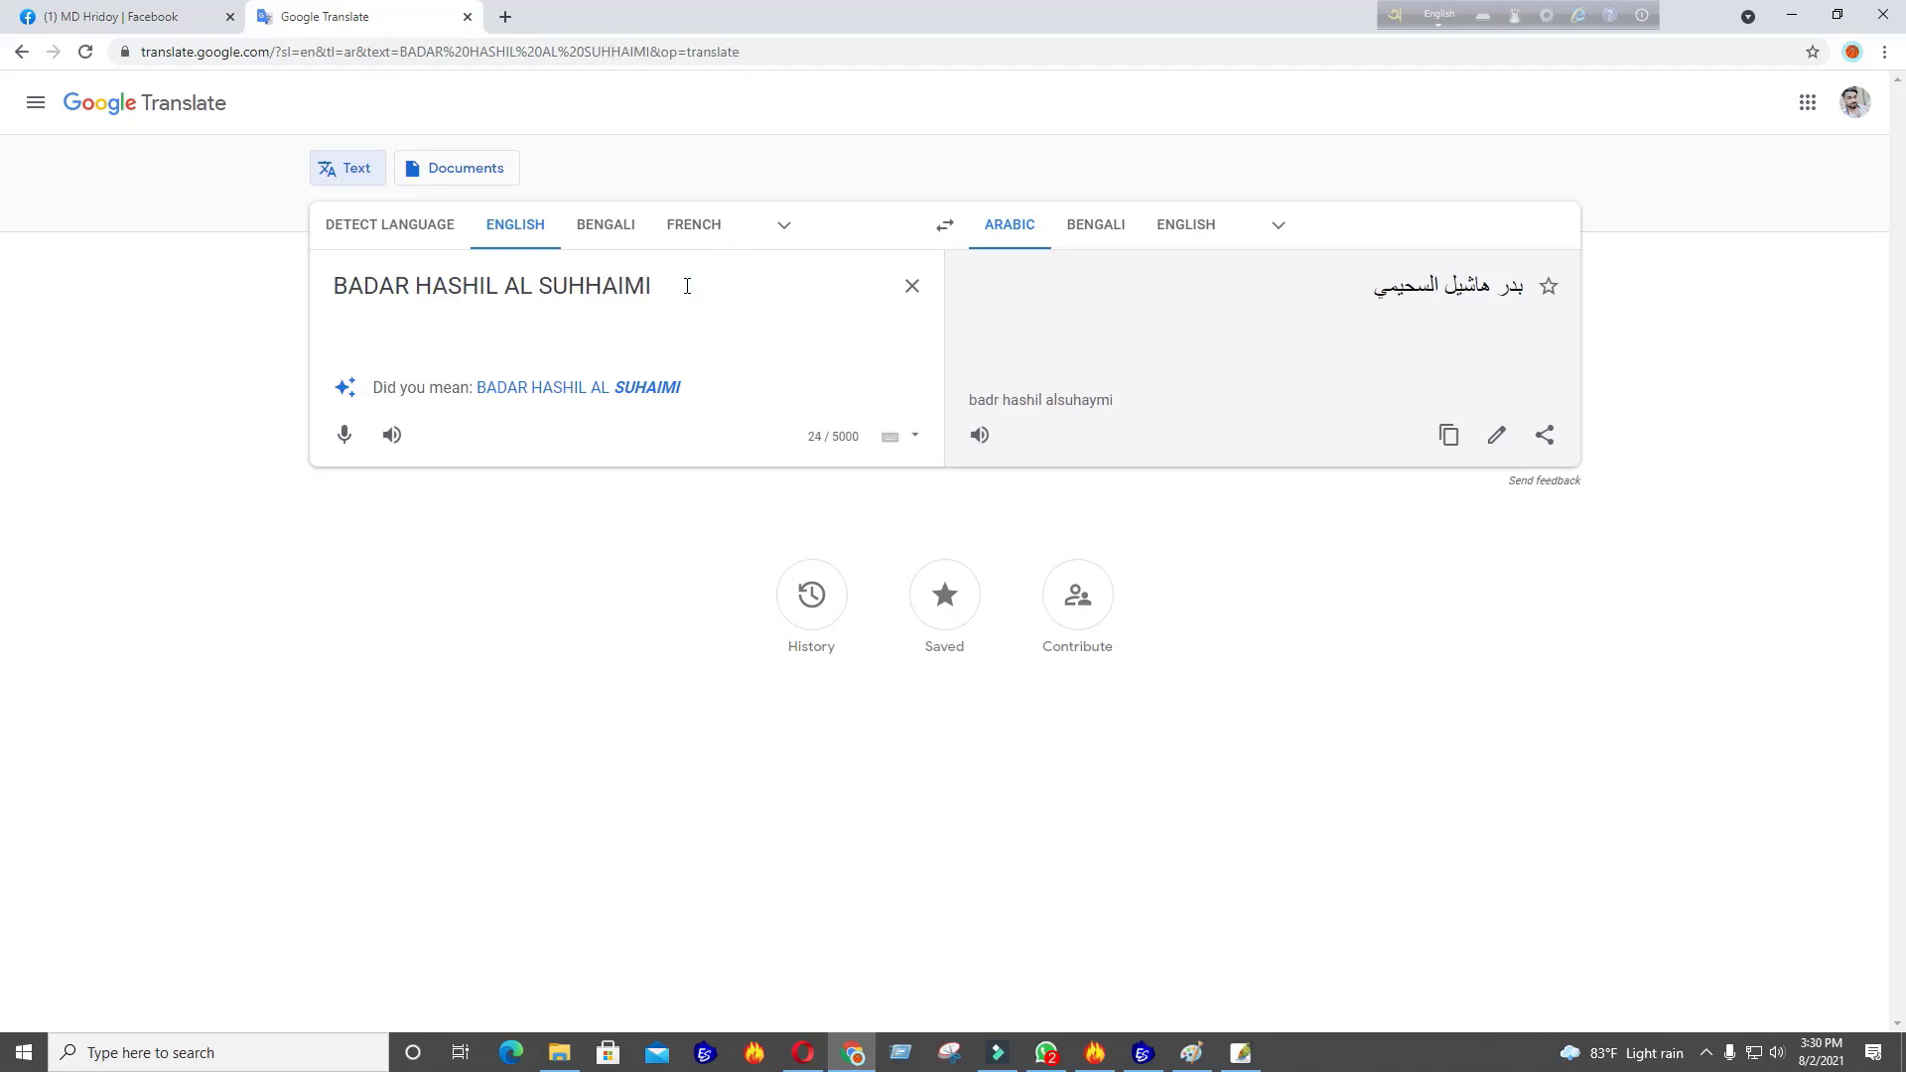
pyautogui.moveTo(694, 286); pyautogui.dragTo(555, 296)
pyautogui.press('BackSpace')
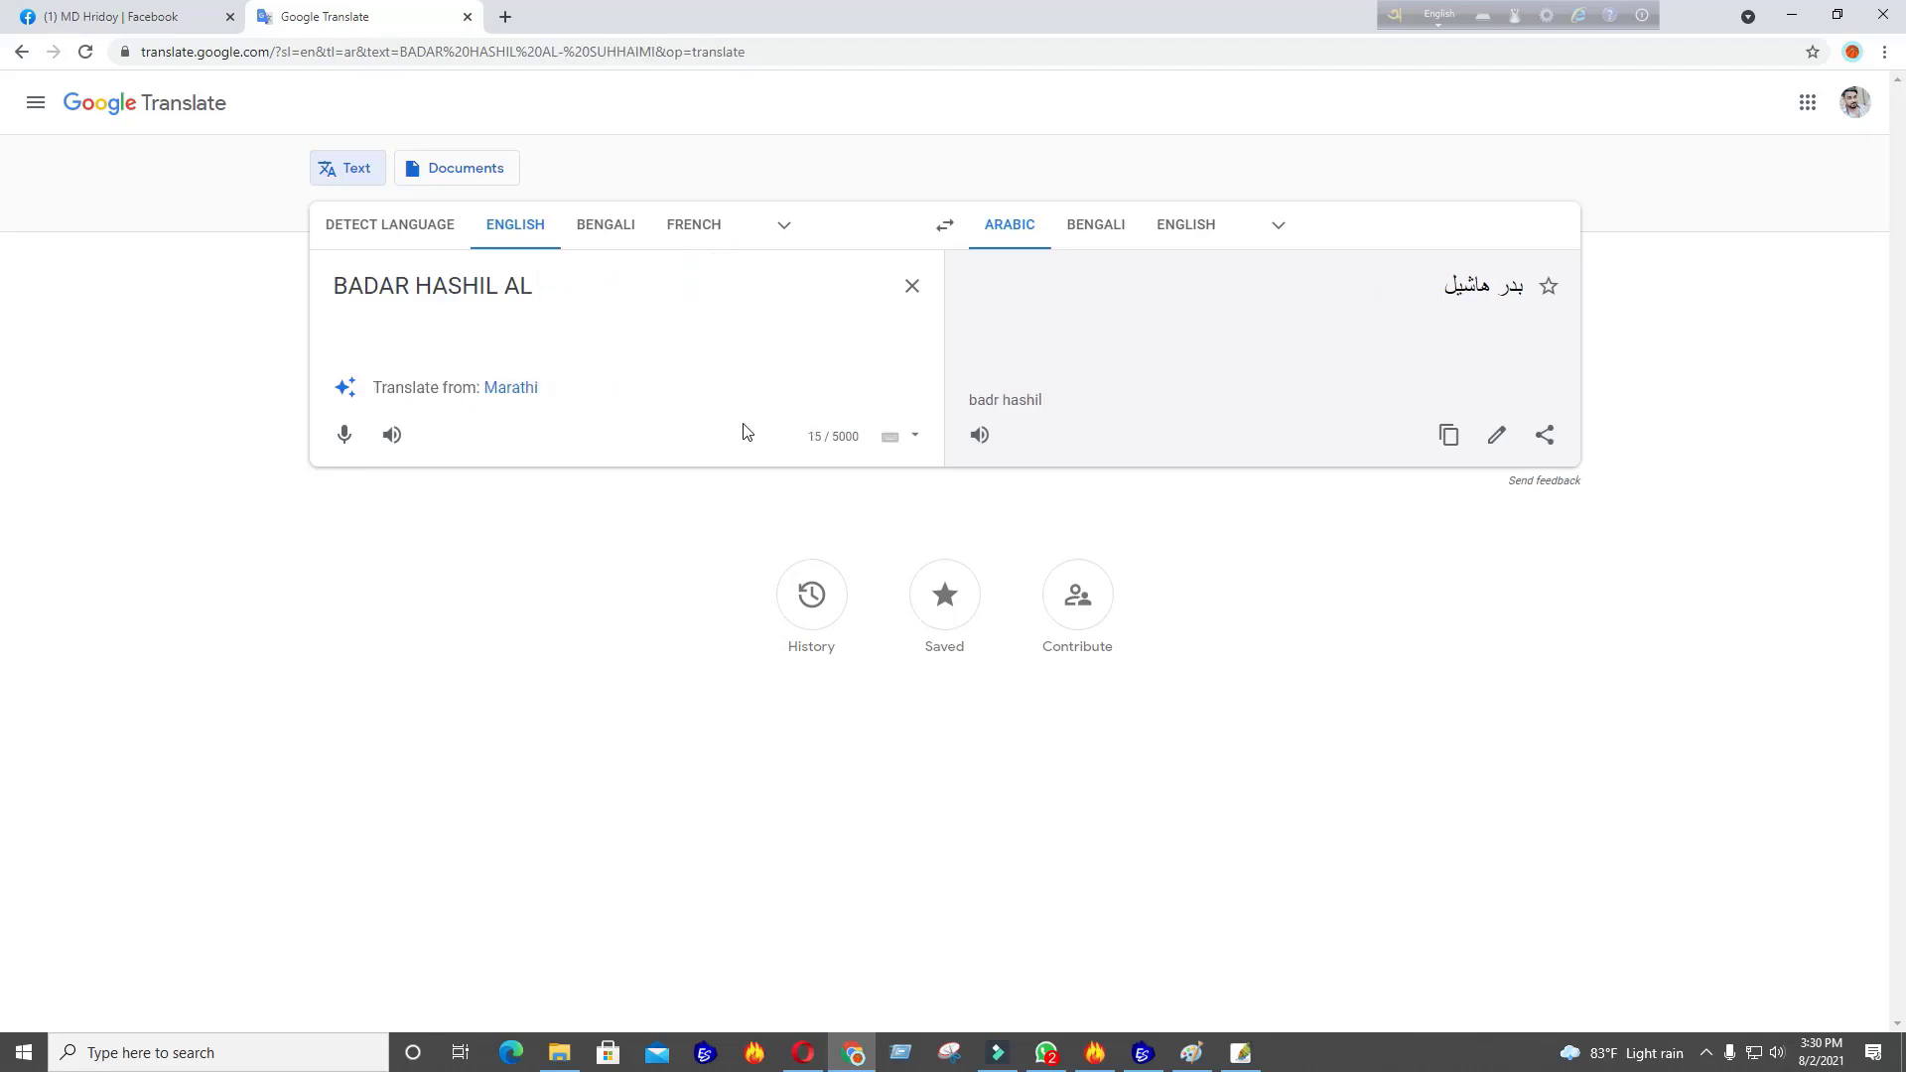
pyautogui.click(1152, 1056)
pyautogui.click(1152, 1056)
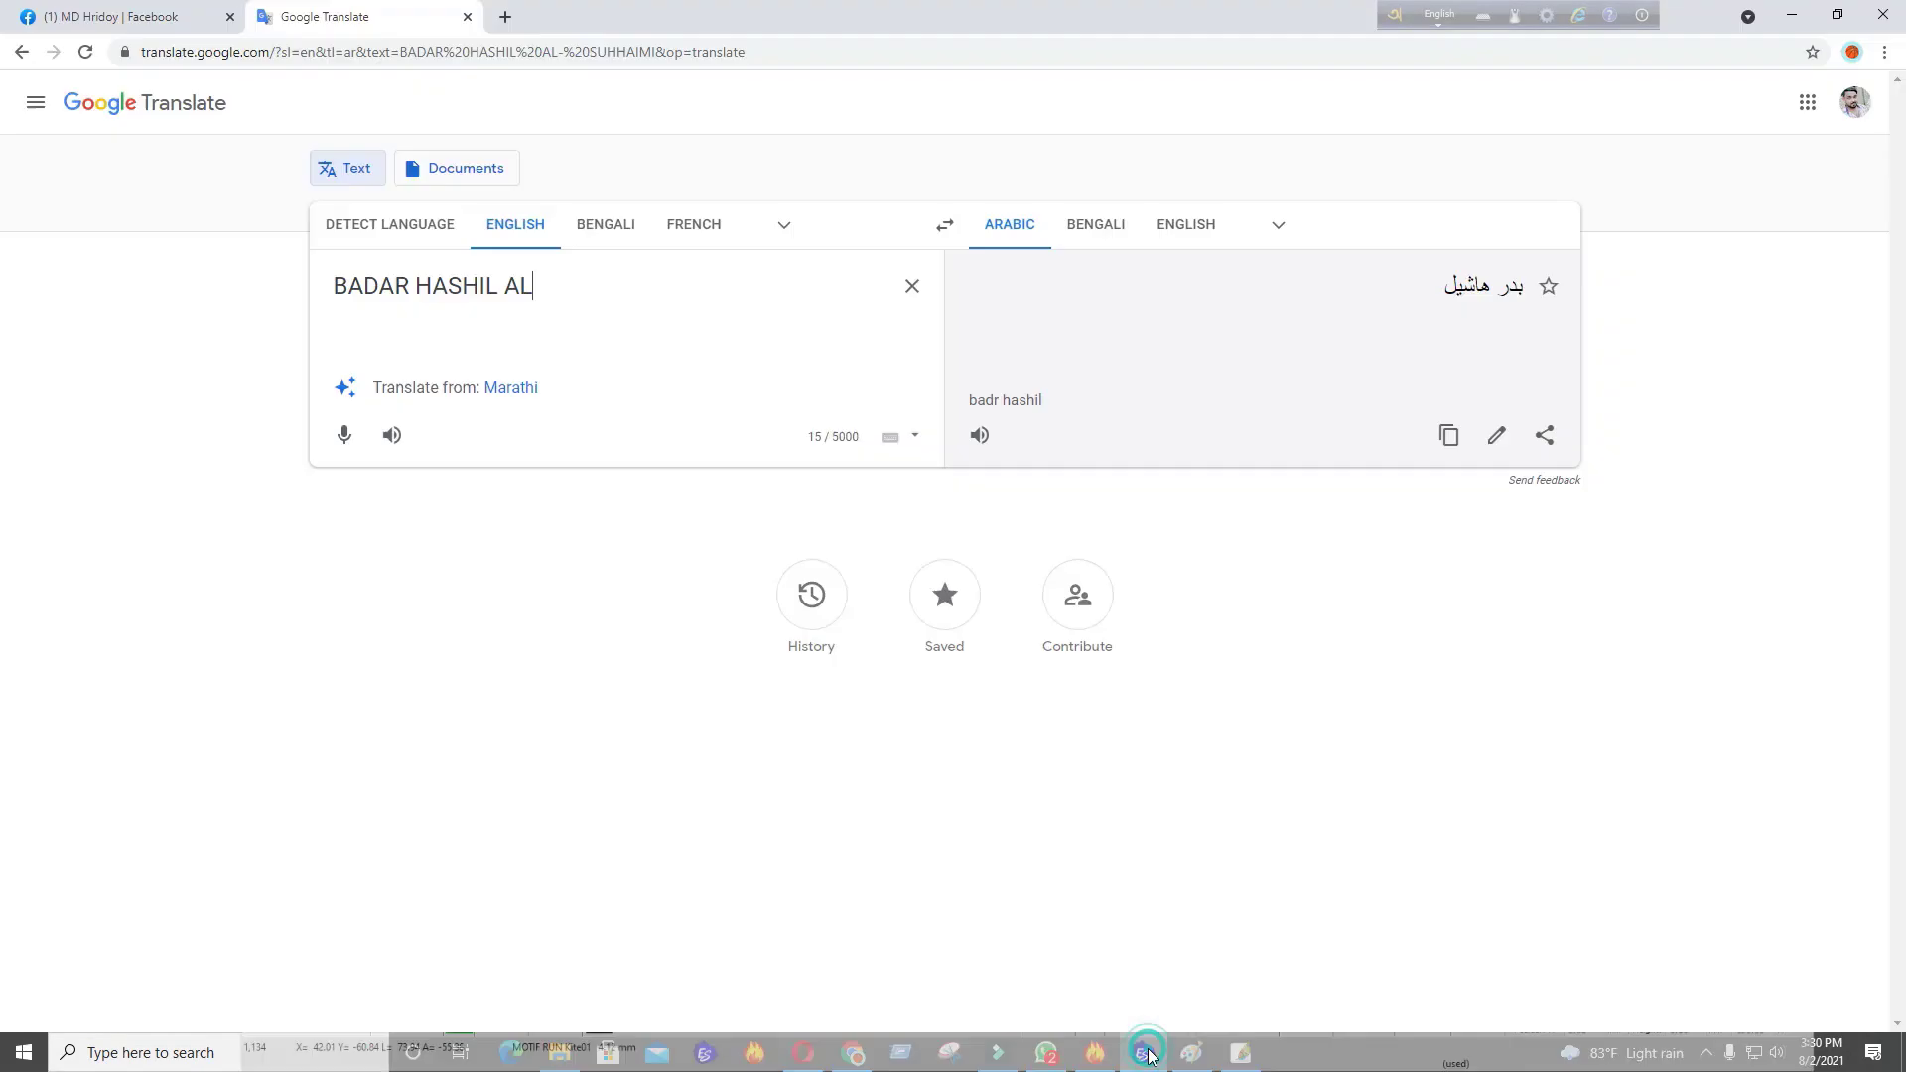
pyautogui.click(1150, 1055)
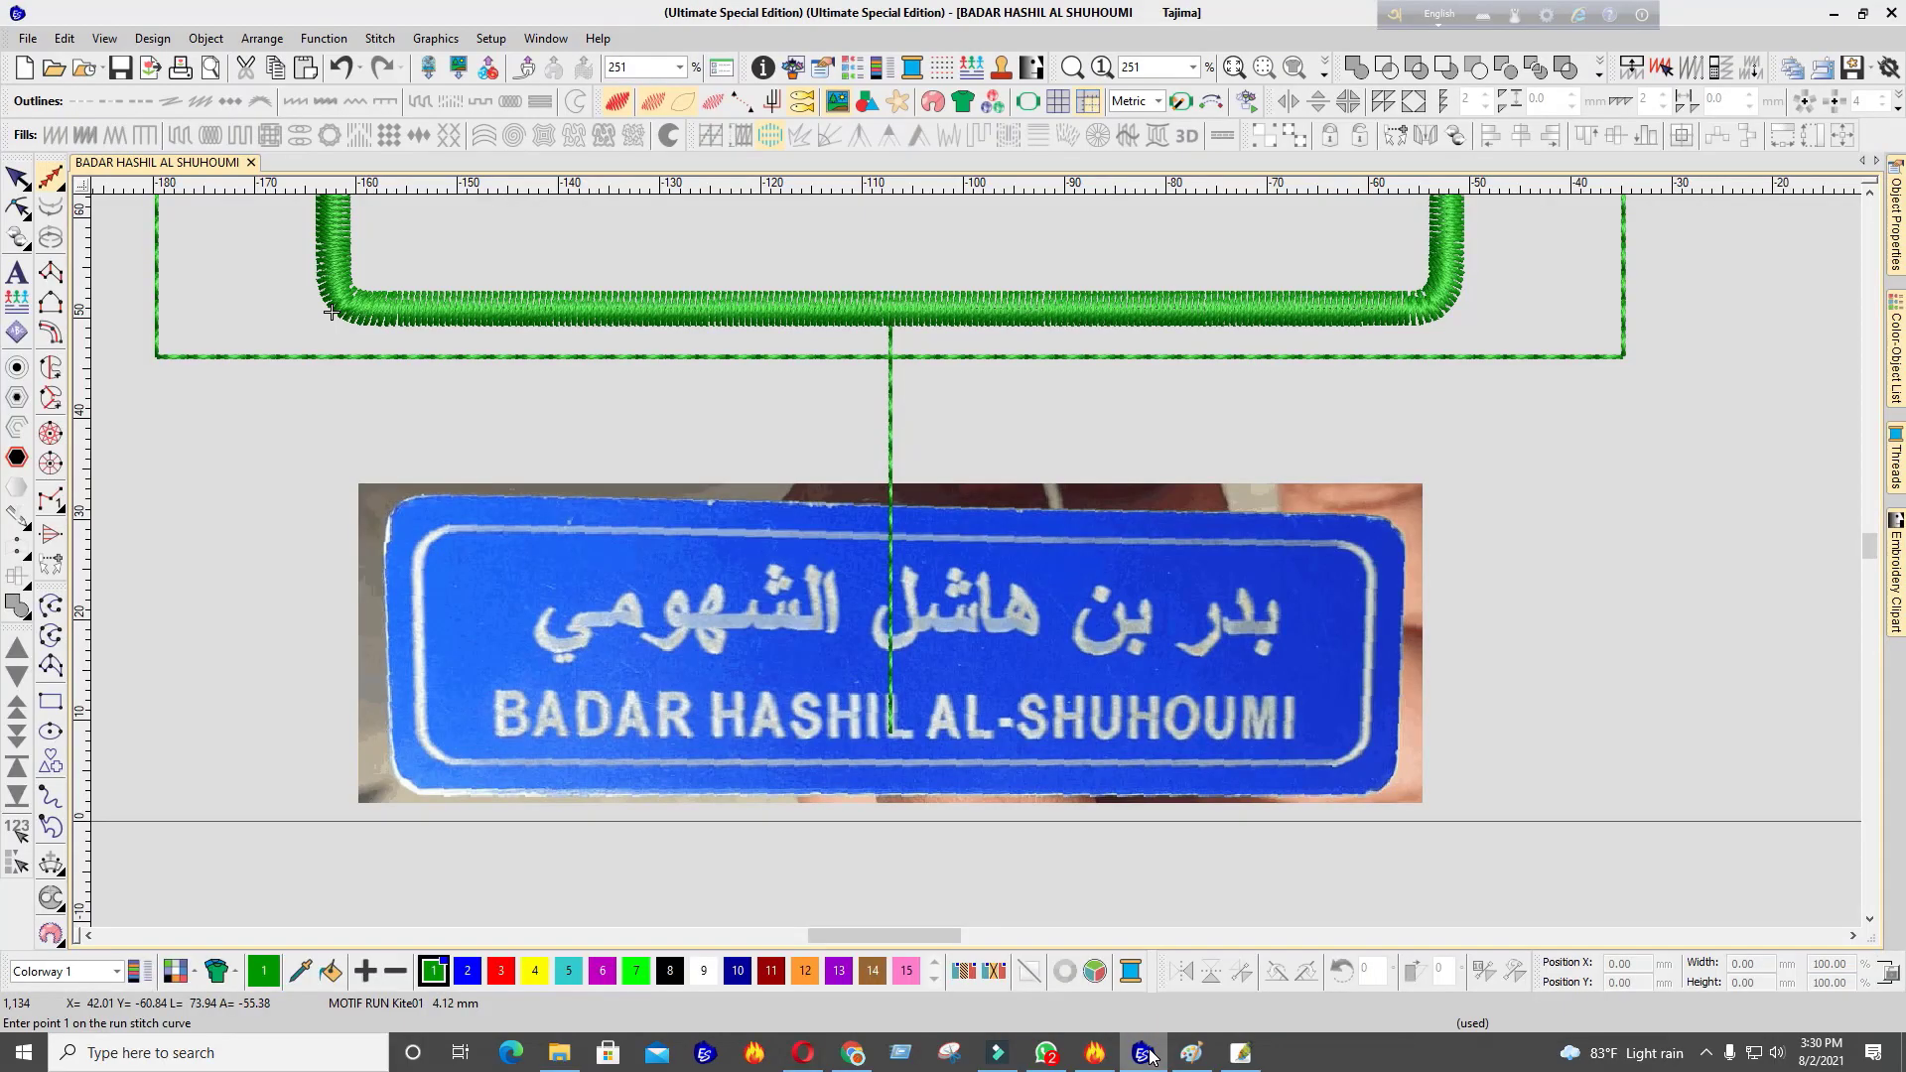
pyautogui.click(1150, 1055)
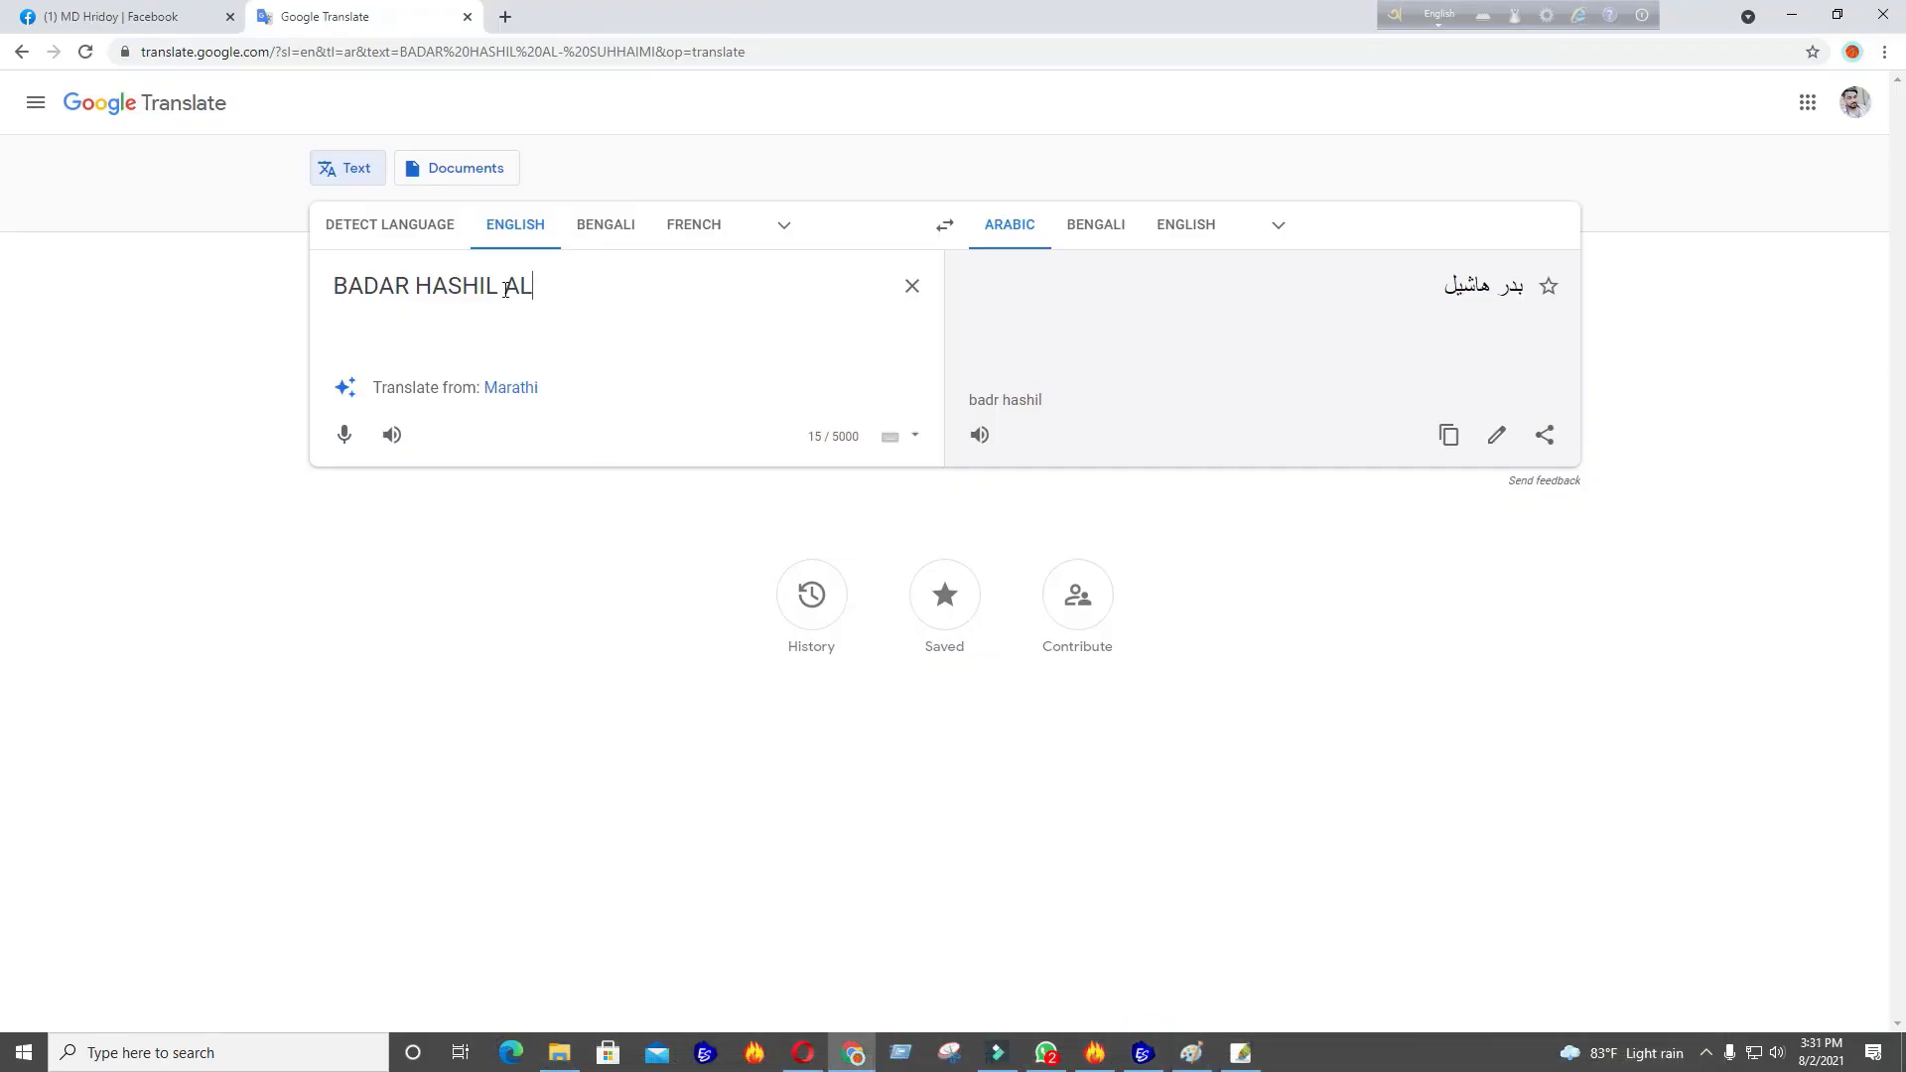
pyautogui.moveTo(506, 289); pyautogui.dragTo(408, 450)
pyautogui.press('BackSpace')
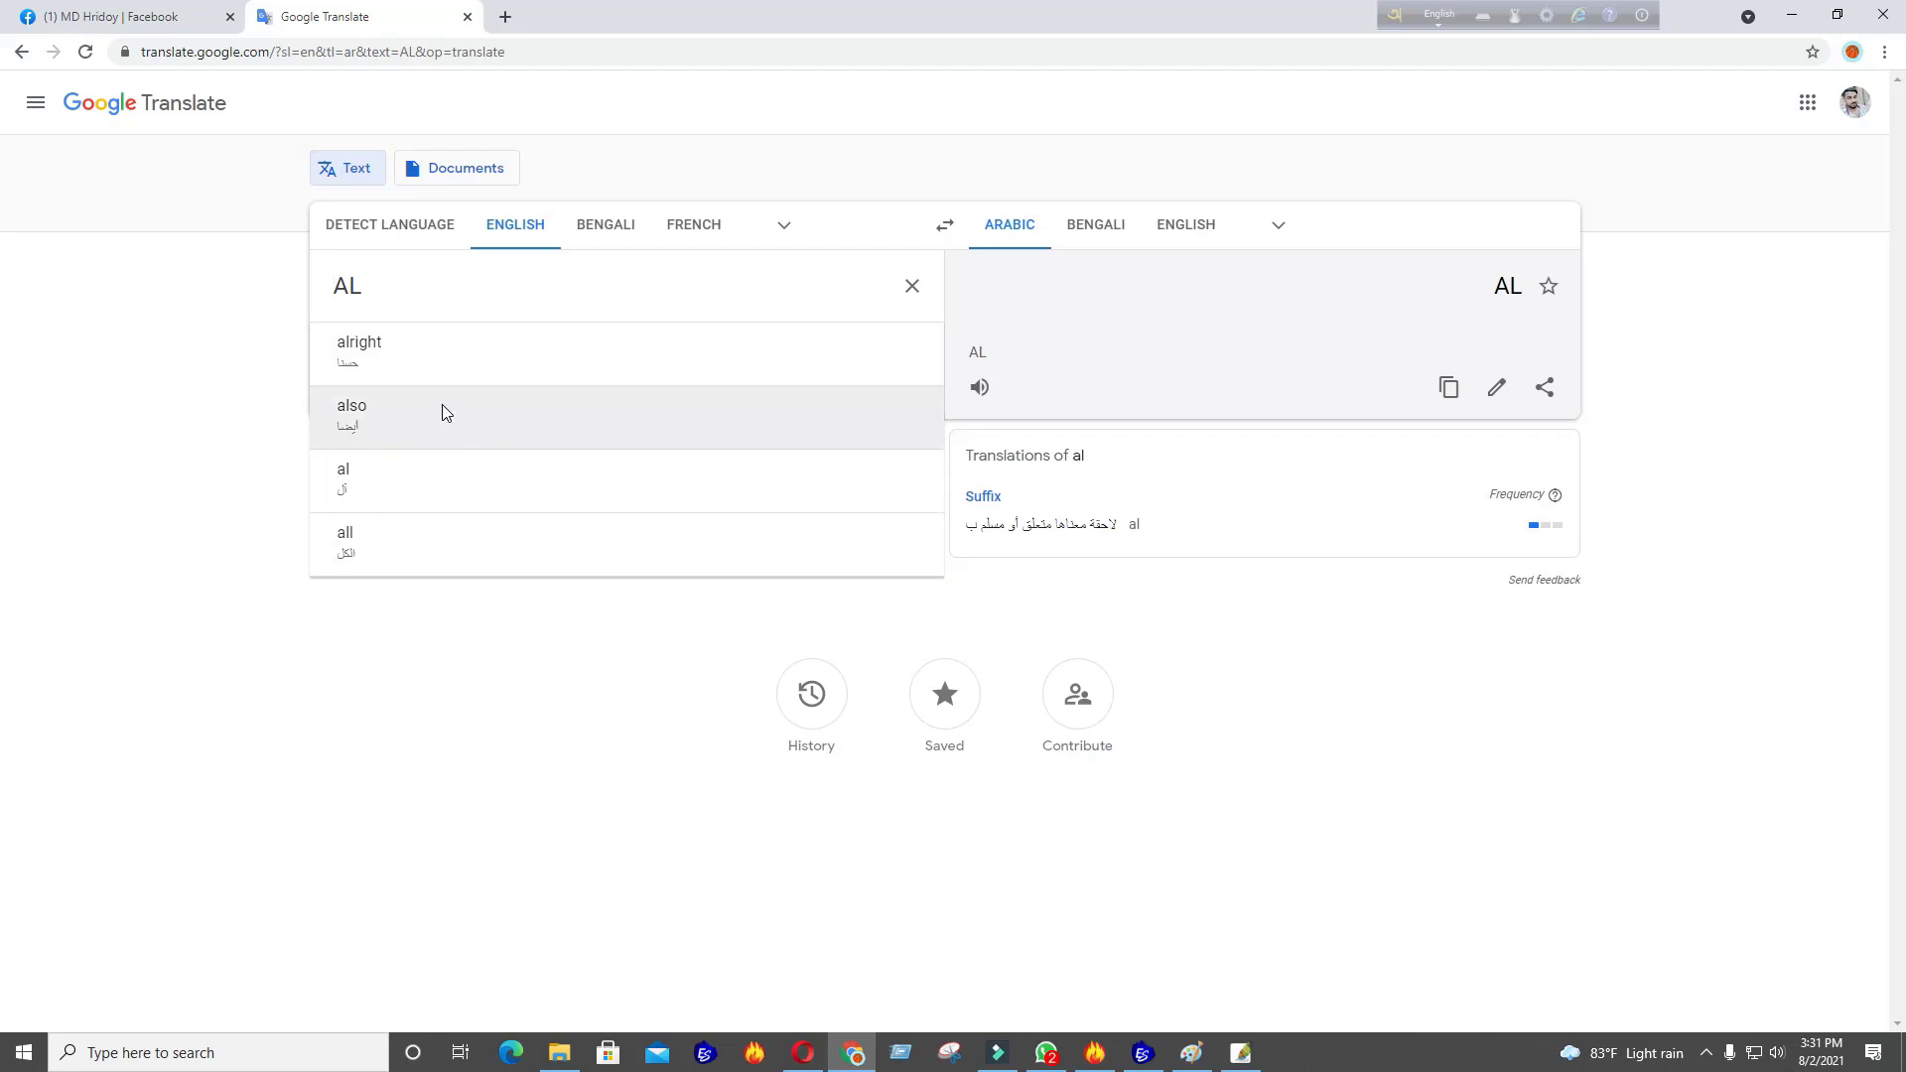
pyautogui.click(1143, 1055)
pyautogui.click(1143, 1055)
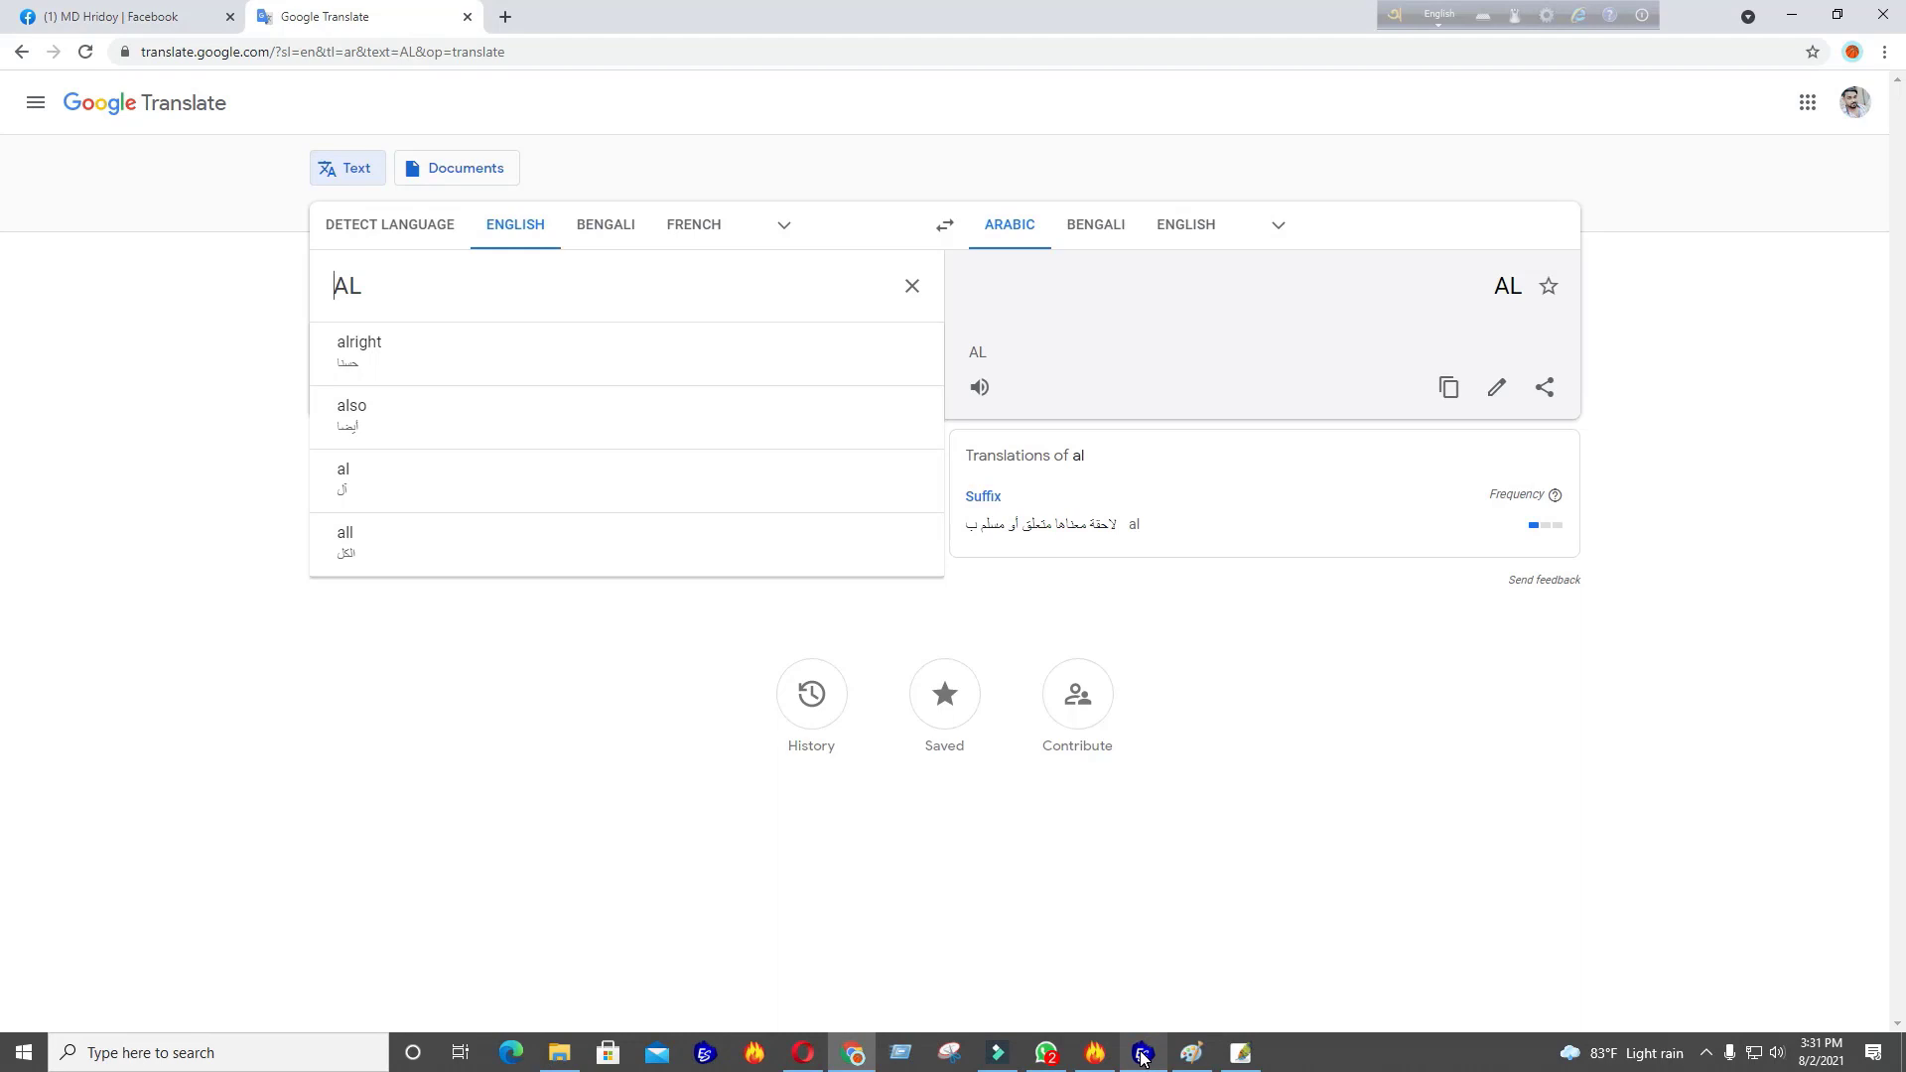
pyautogui.click(585, 283)
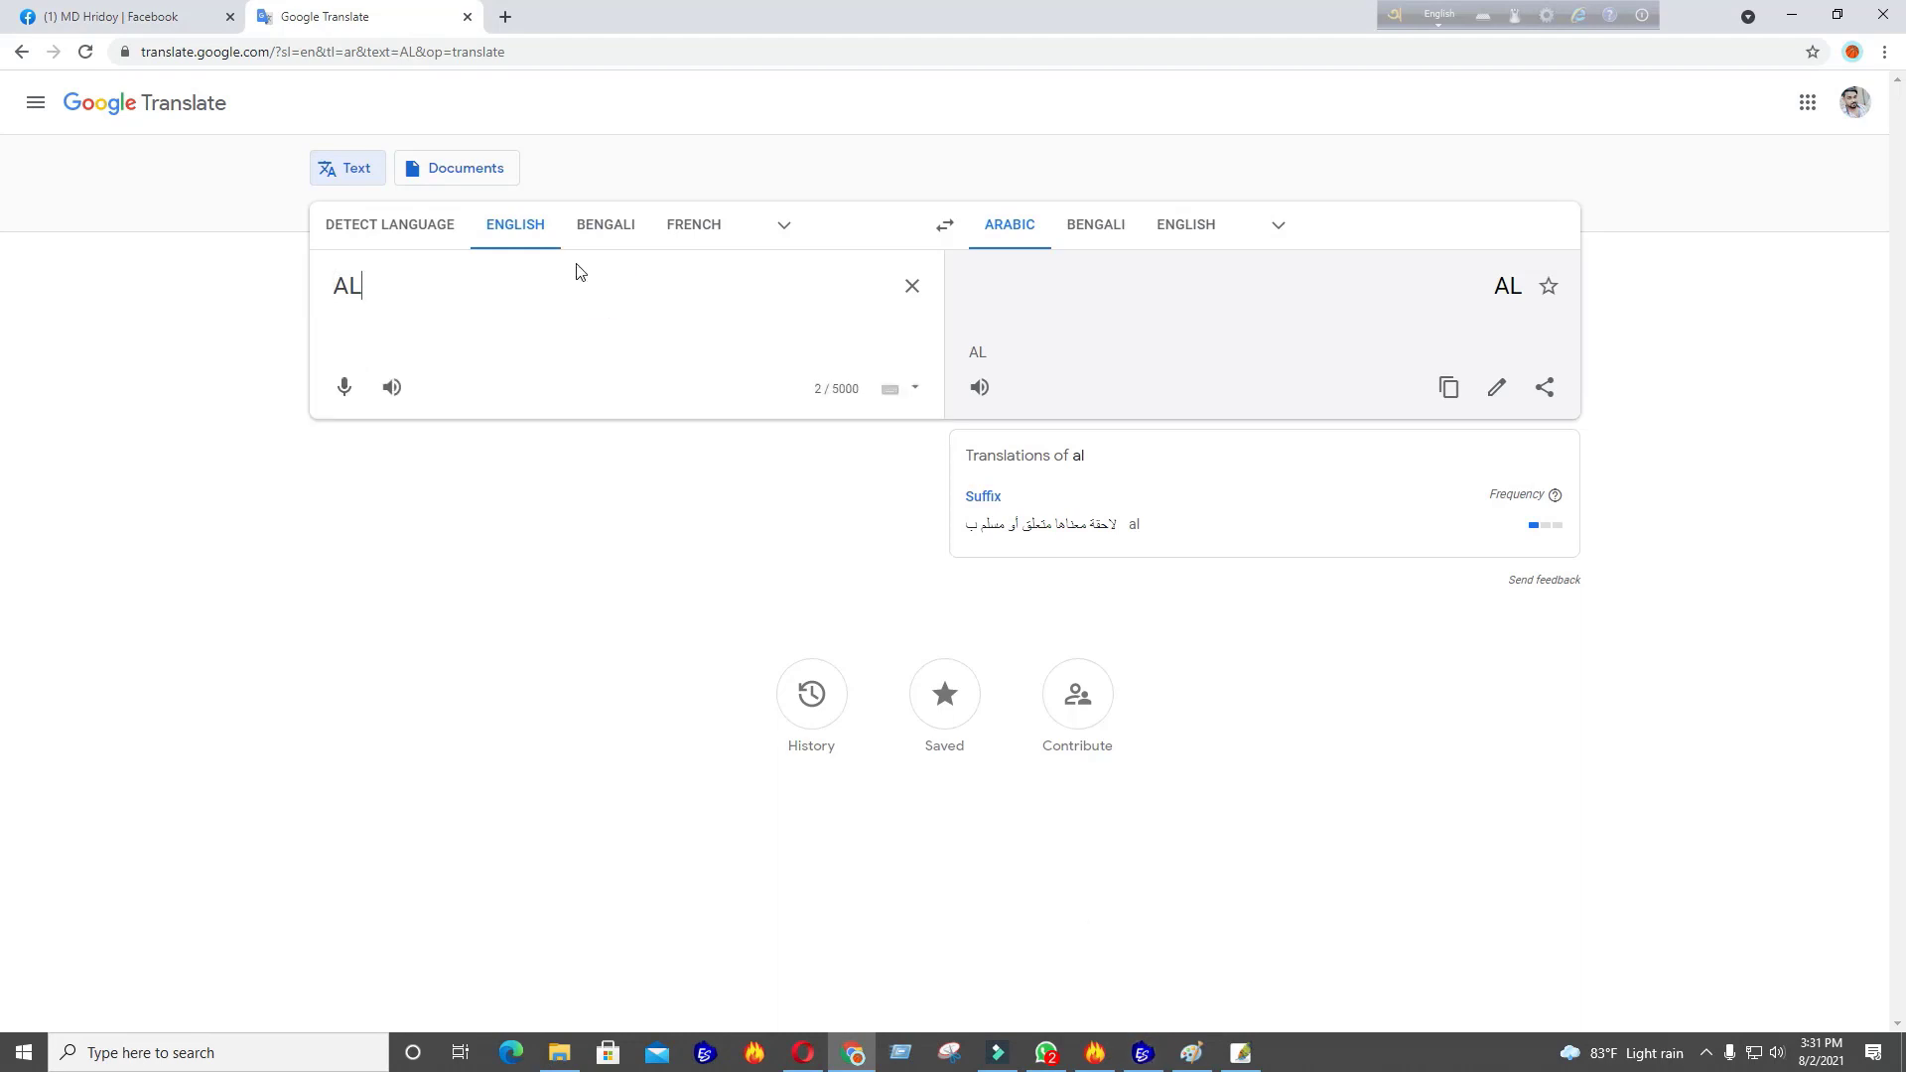
pyautogui.write('L')
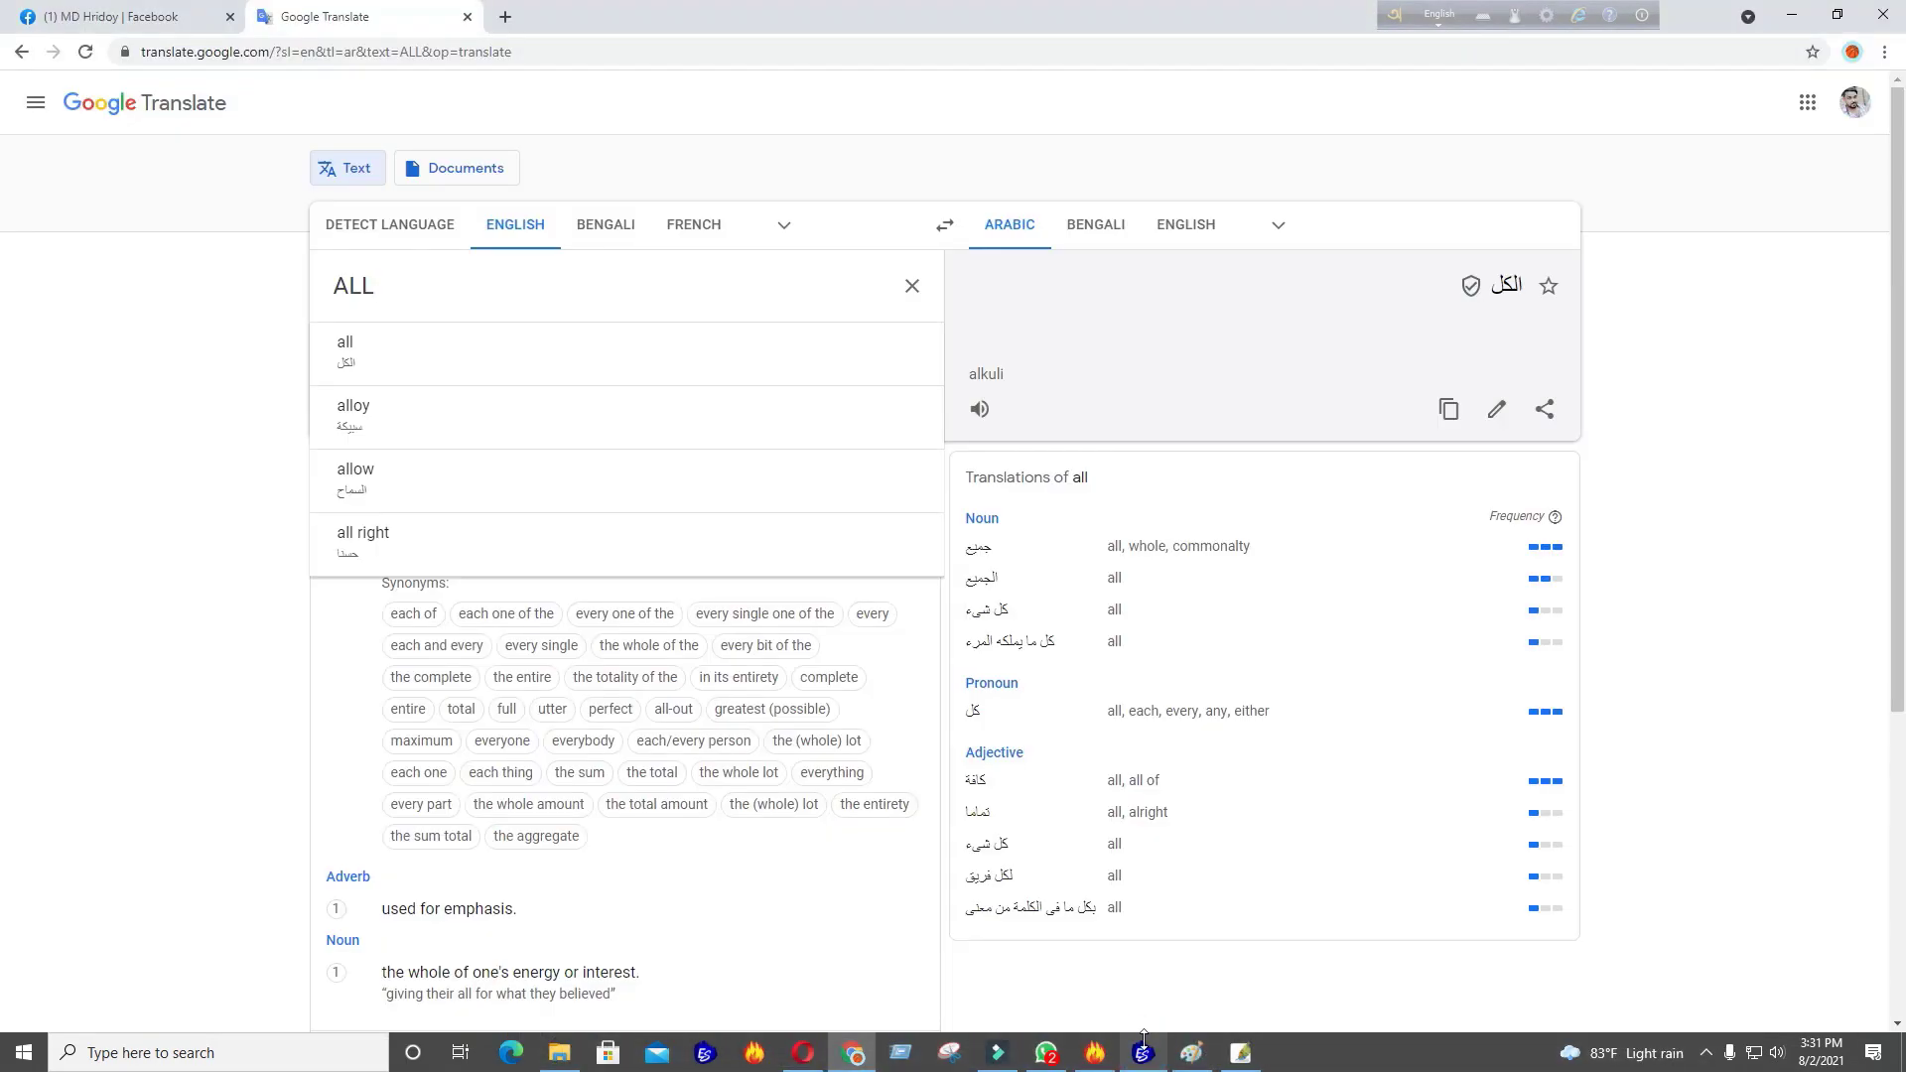
pyautogui.click(621, 290)
pyautogui.hotkey('ctrl', 'z')
pyautogui.hotkey('ctrl', 'z')
pyautogui.hotkey('ctrl', 'z')
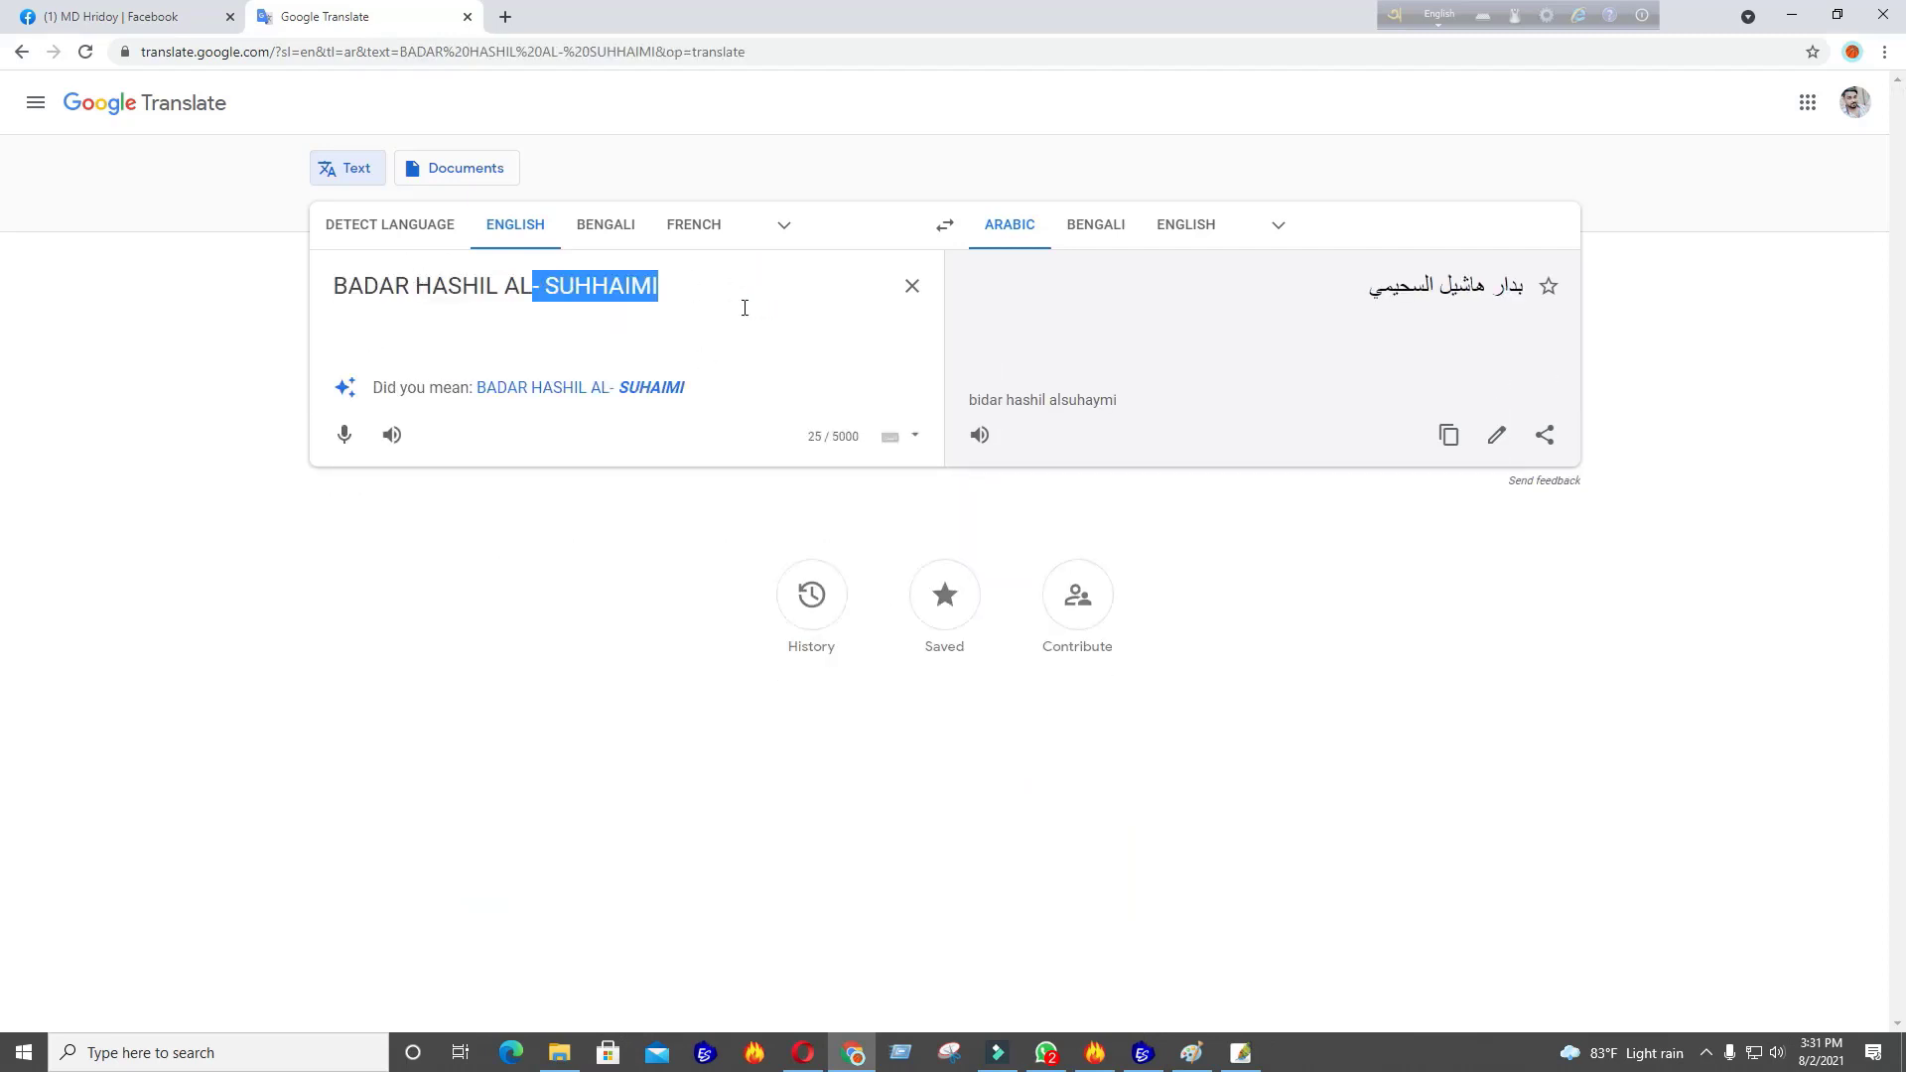
pyautogui.press('BackSpace')
pyautogui.moveTo(485, 286); pyautogui.dragTo(411, 287)
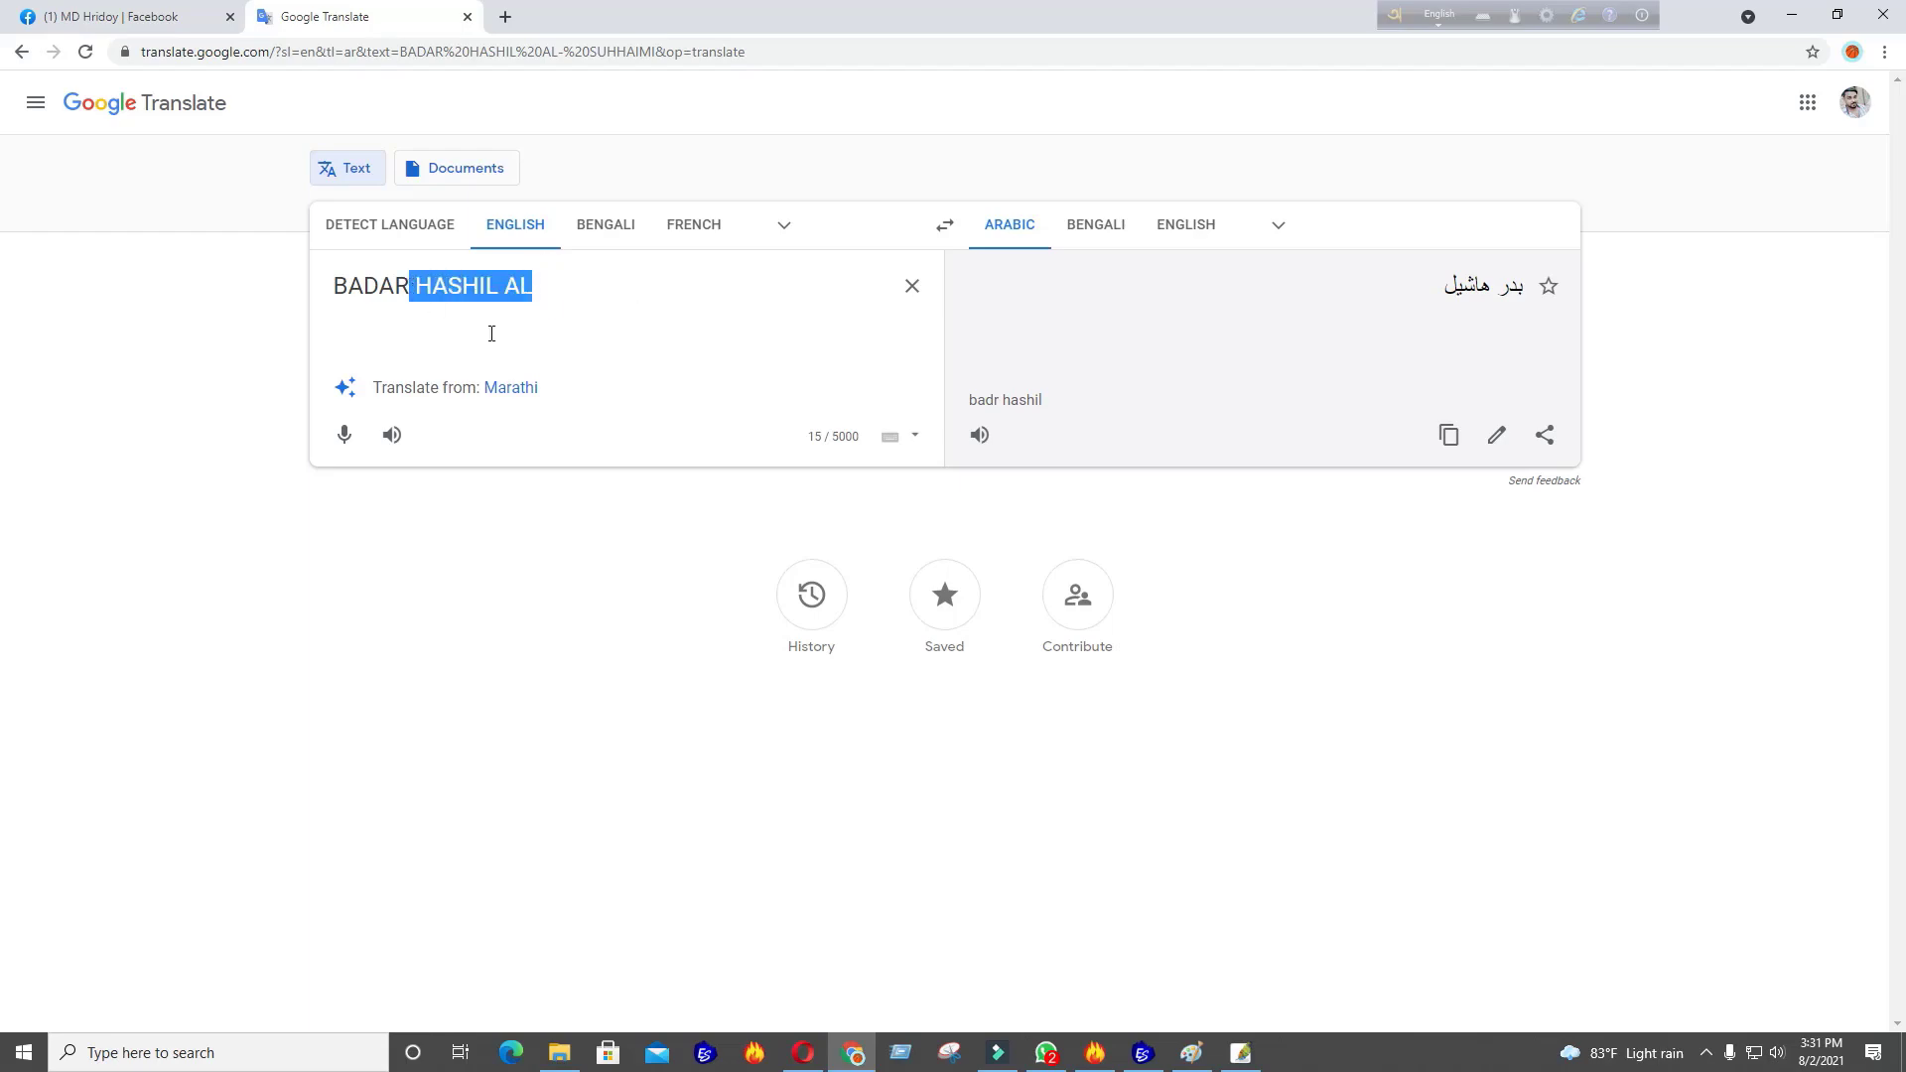
pyautogui.press('BackSpace')
pyautogui.click(1140, 1061)
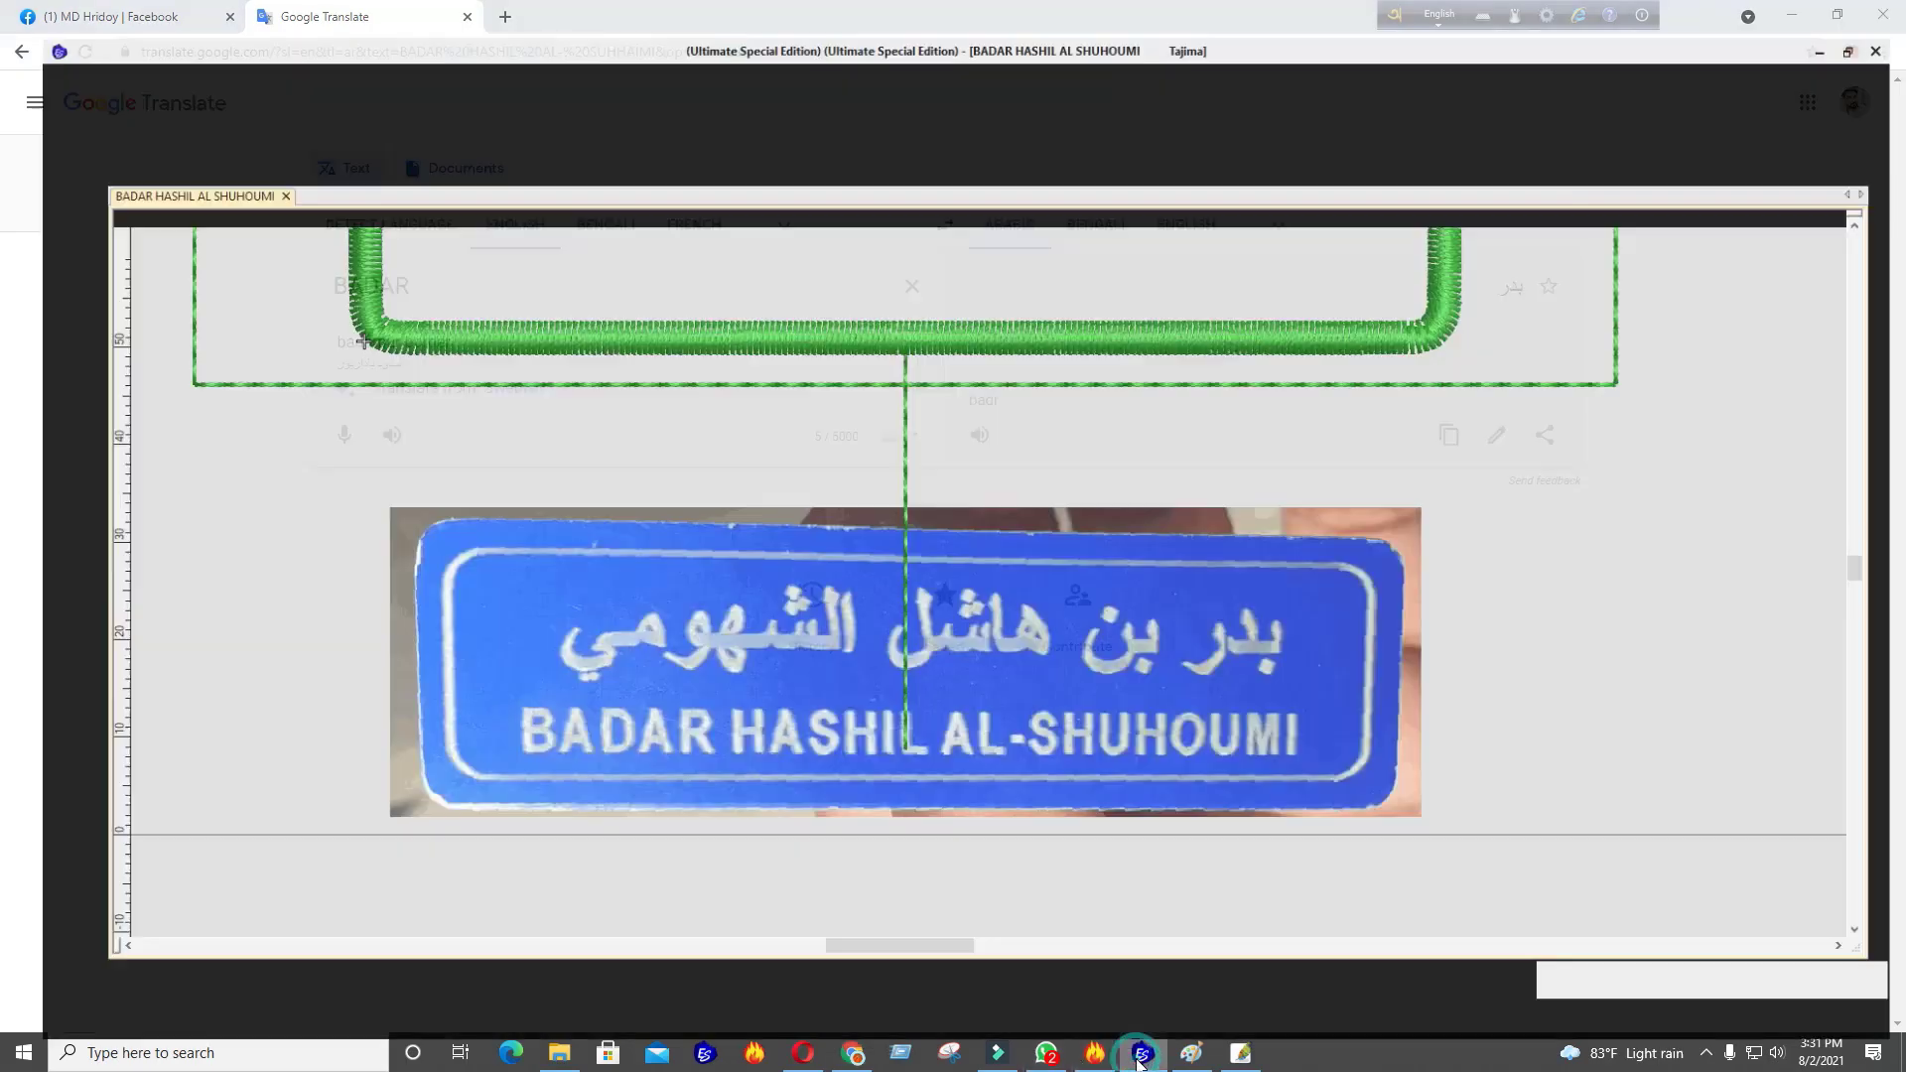
pyautogui.click(1140, 1060)
pyautogui.click(1140, 1060)
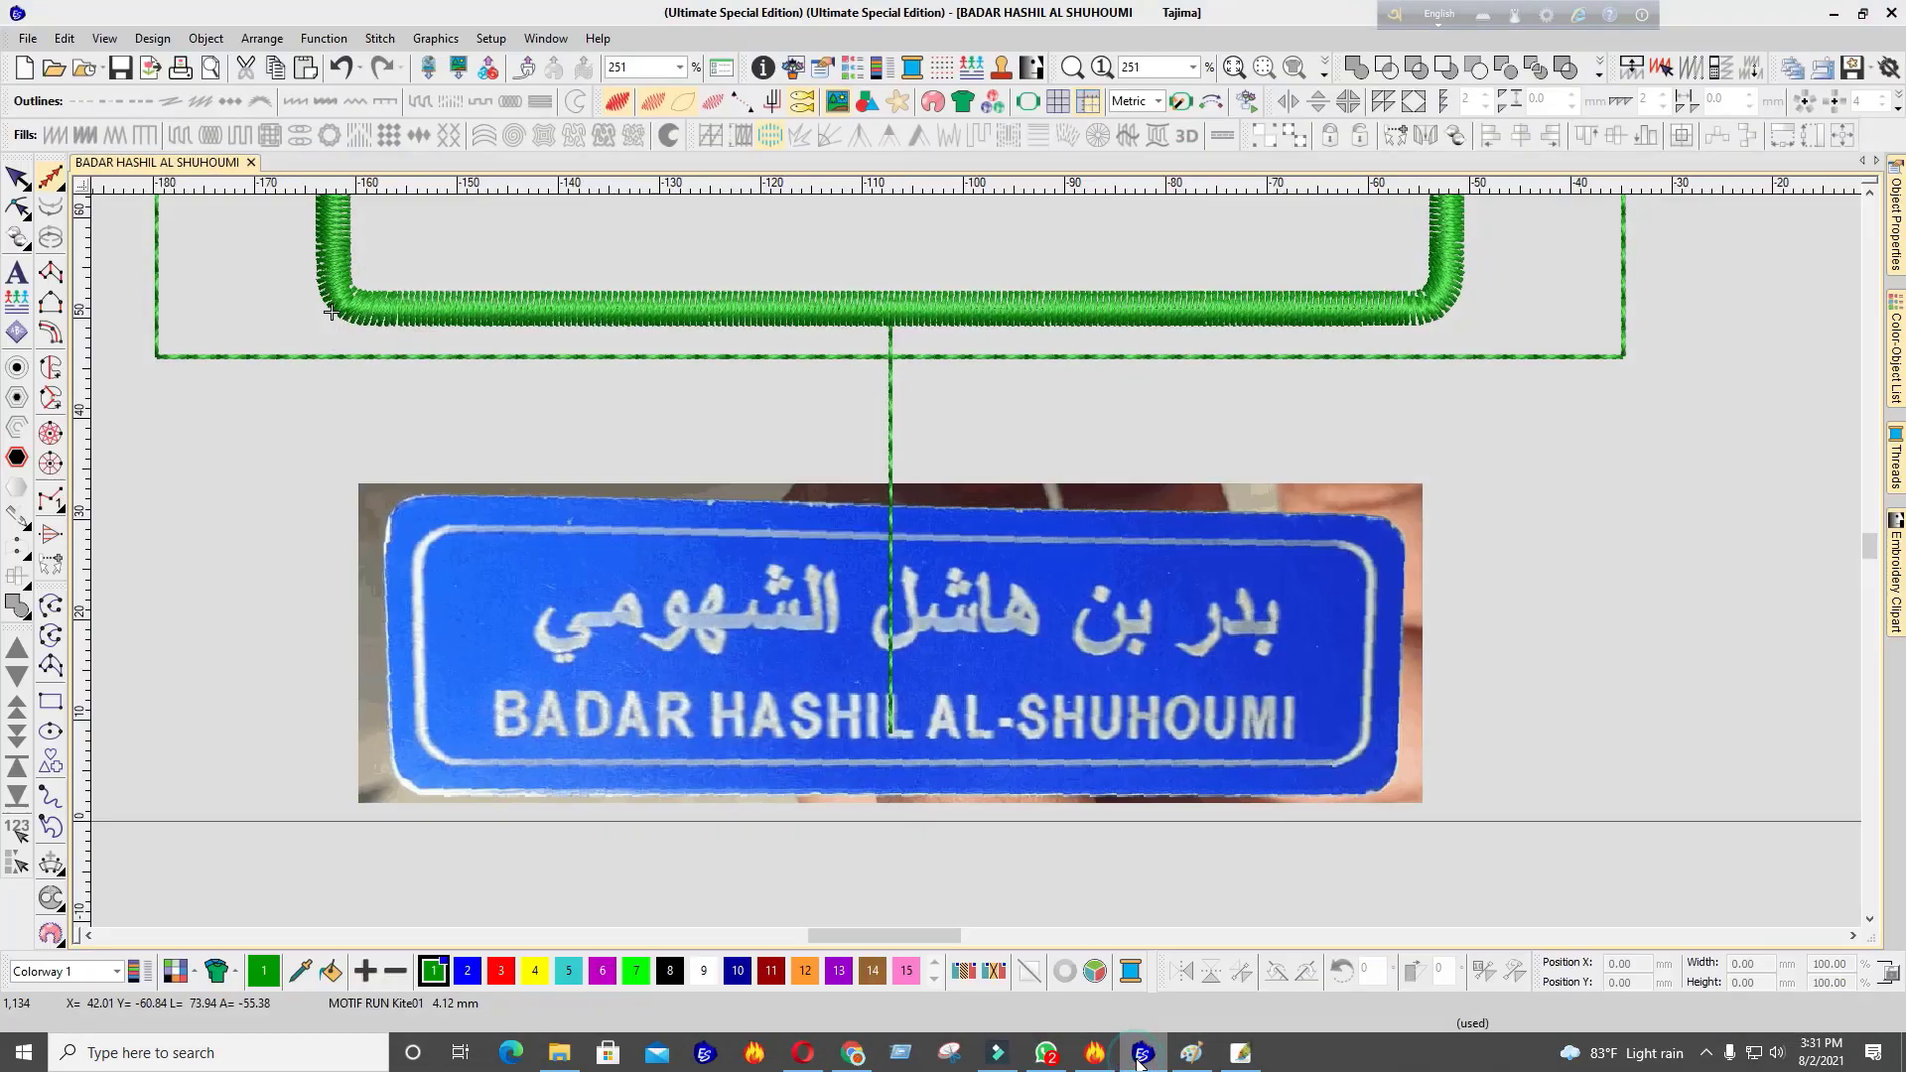
pyautogui.click(1140, 1060)
pyautogui.hotkey('ctrl', 'z')
pyautogui.hotkey('ctrl', 'z')
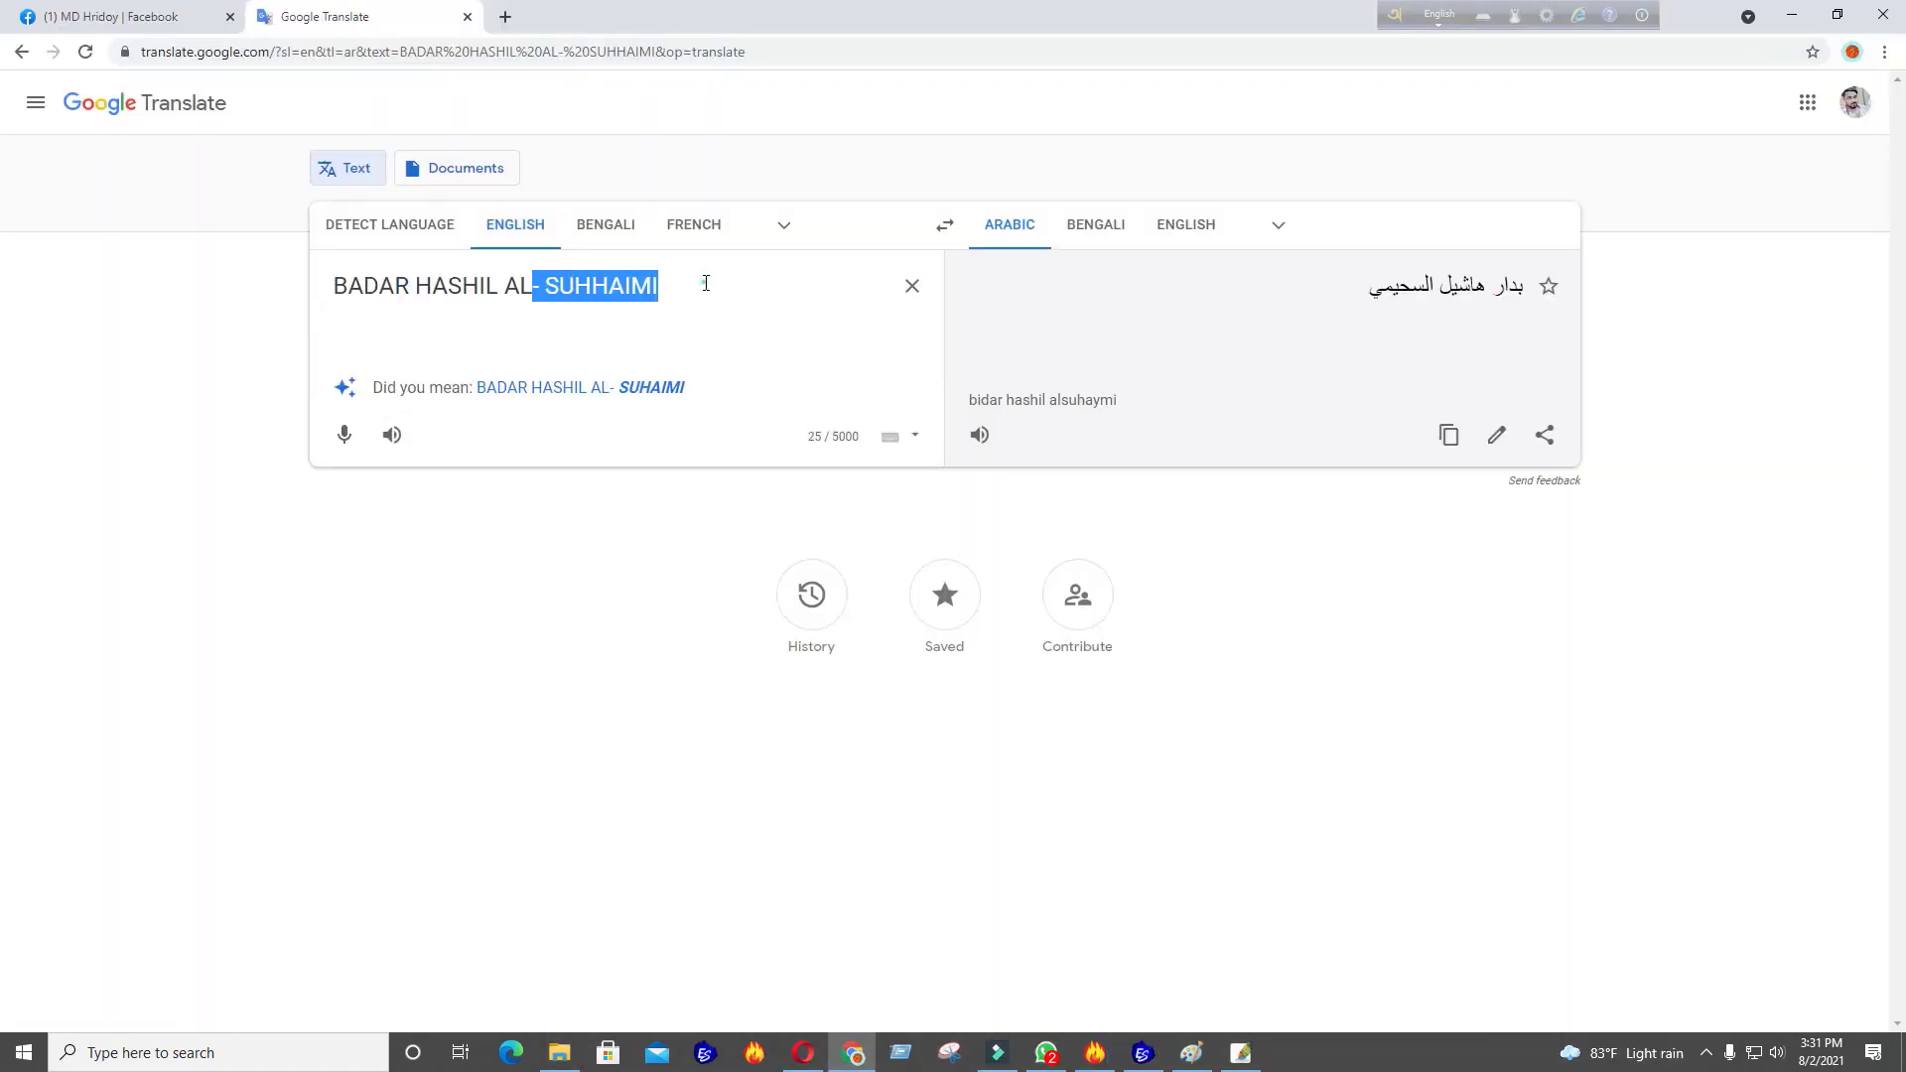
pyautogui.moveTo(711, 283); pyautogui.dragTo(549, 285)
pyautogui.press('BackSpace')
pyautogui.moveTo(413, 288); pyautogui.dragTo(278, 303)
pyautogui.press('BackSpace')
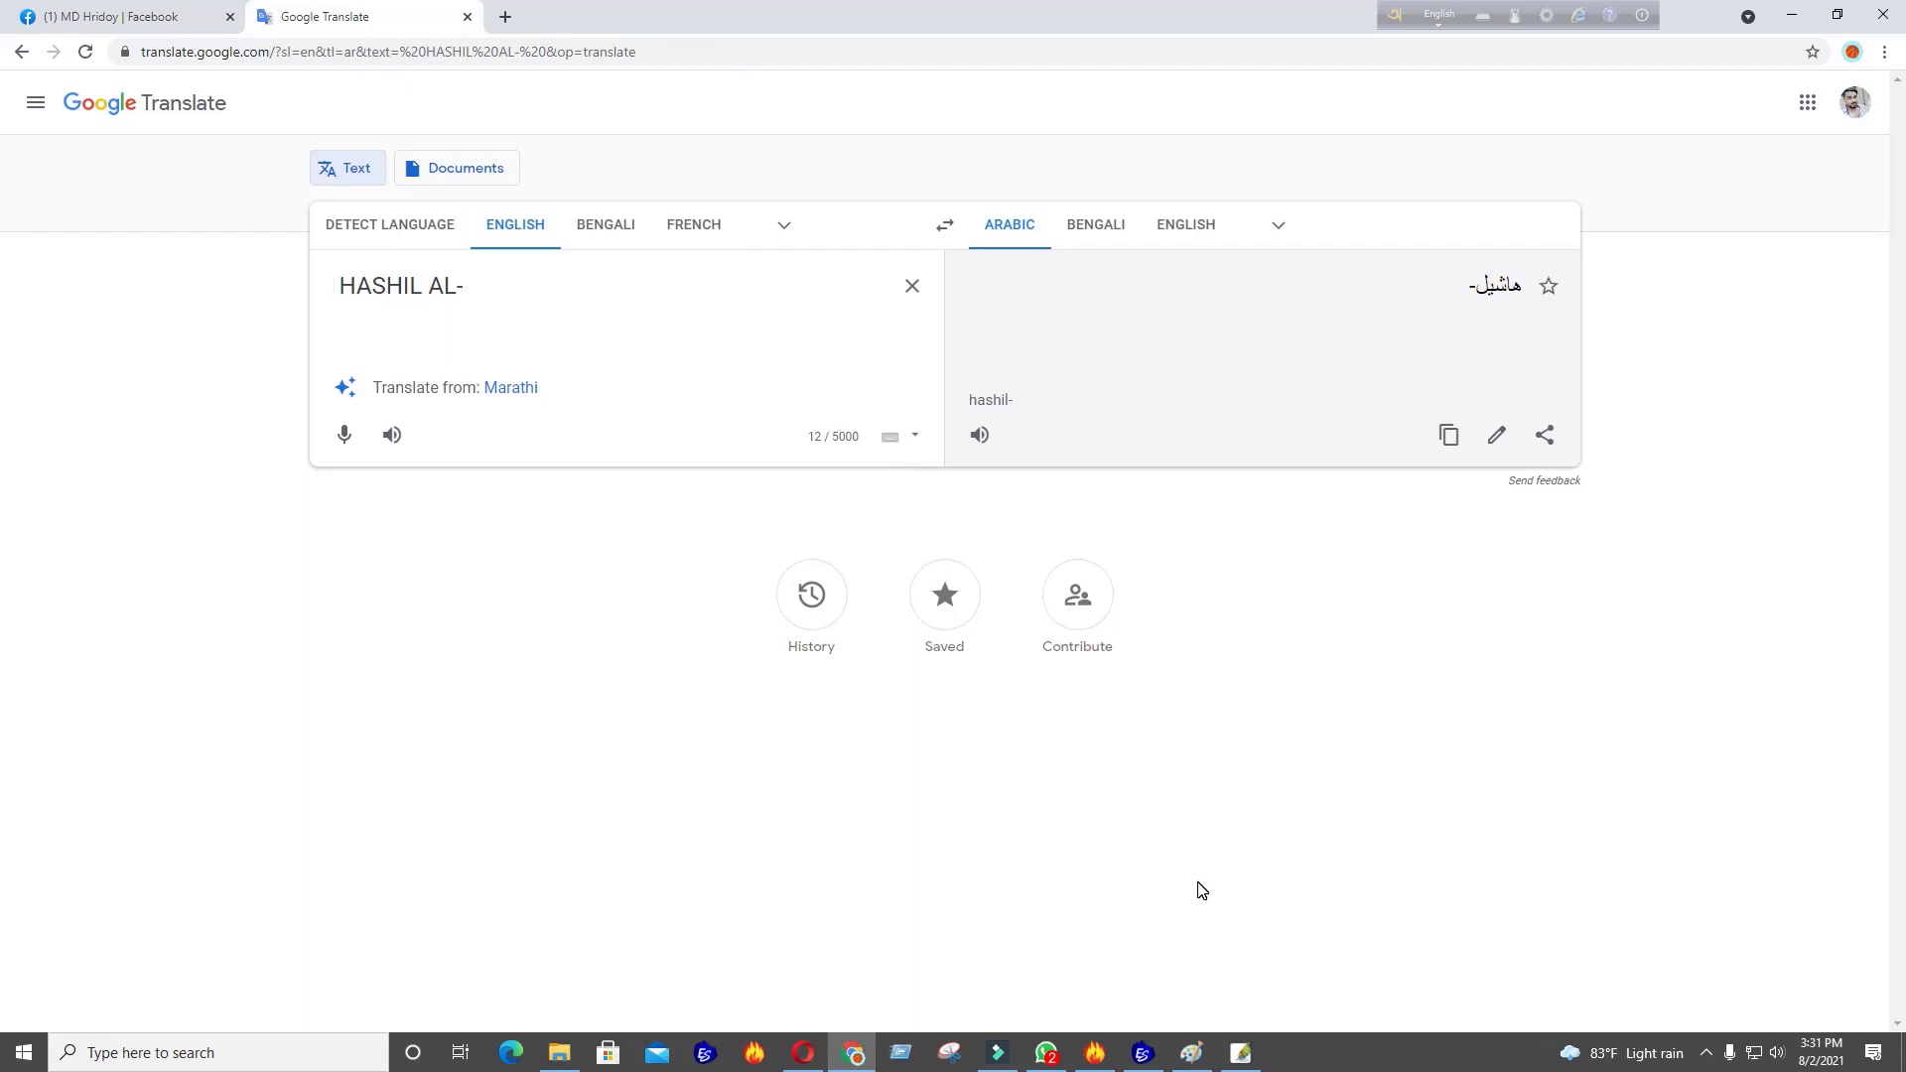
pyautogui.moveTo(491, 265); pyautogui.dragTo(427, 281)
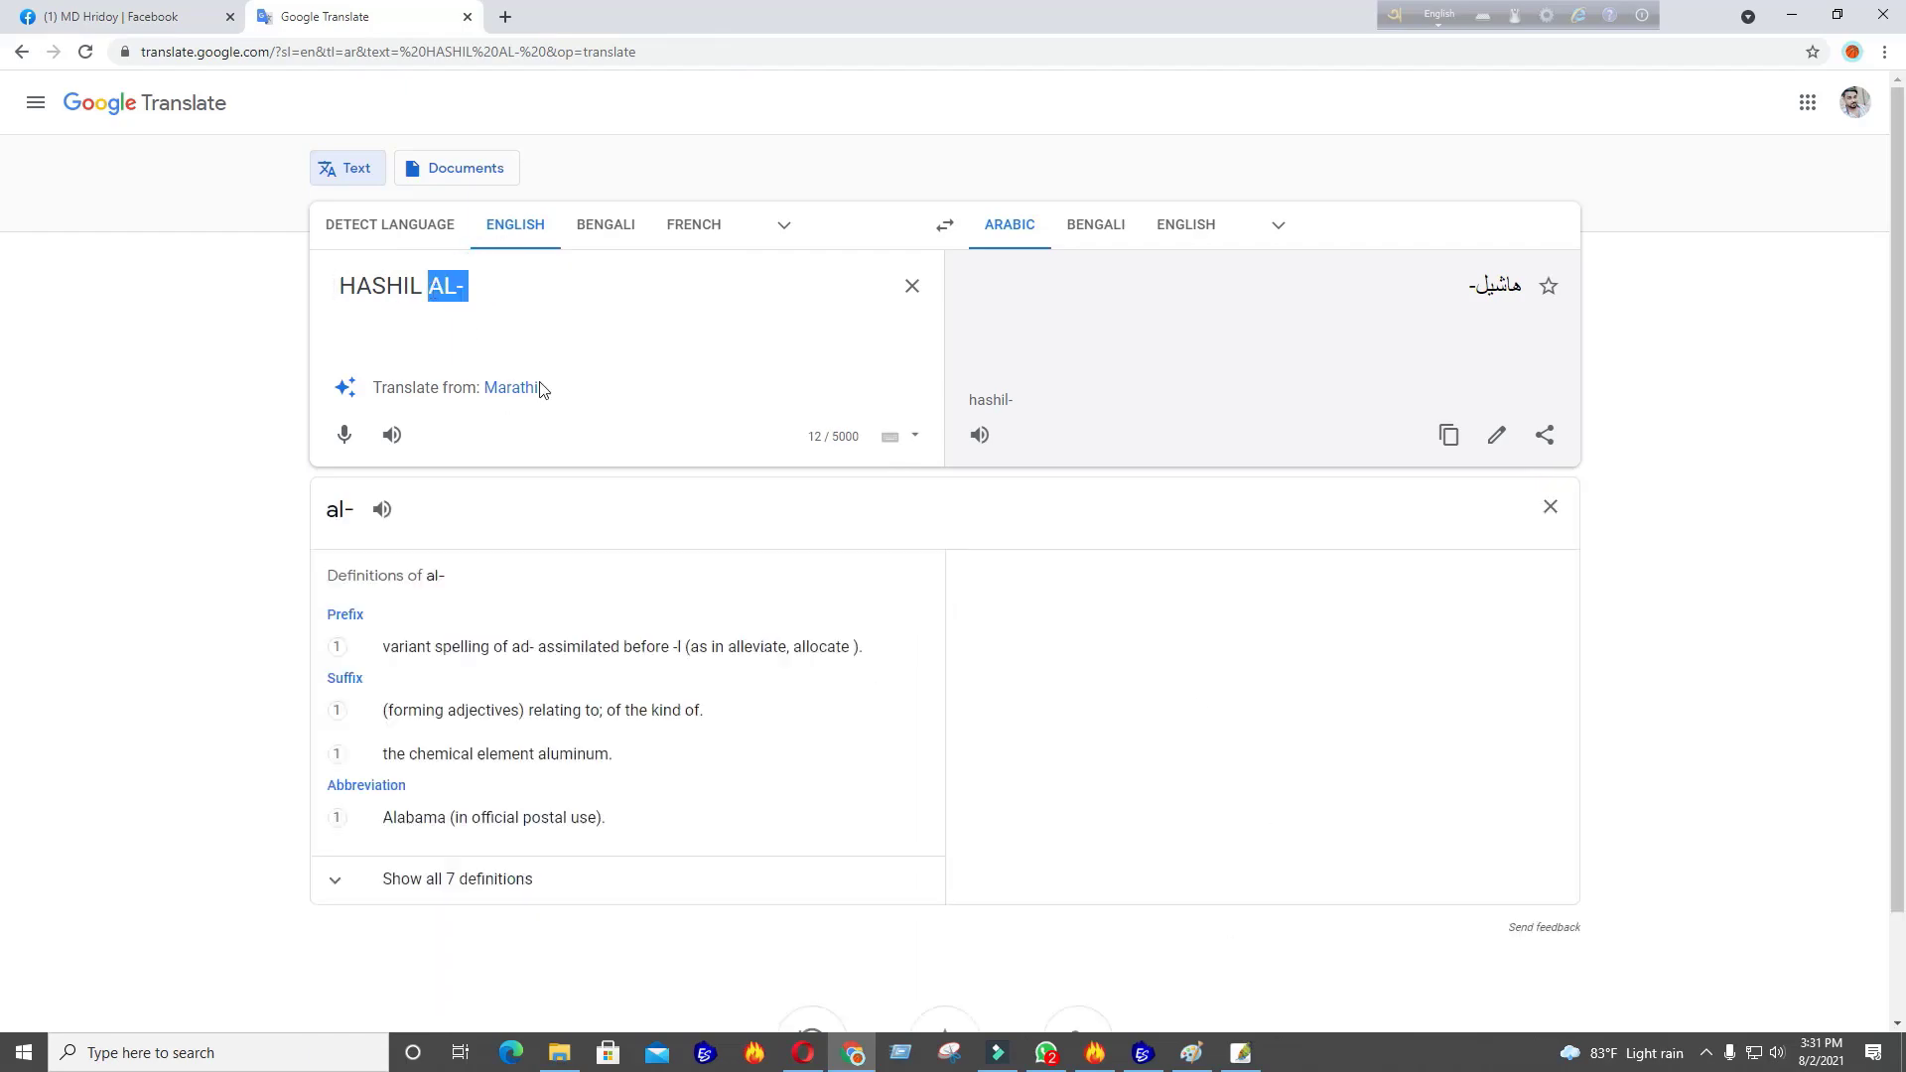
pyautogui.press('BackSpace')
pyautogui.click(1149, 1061)
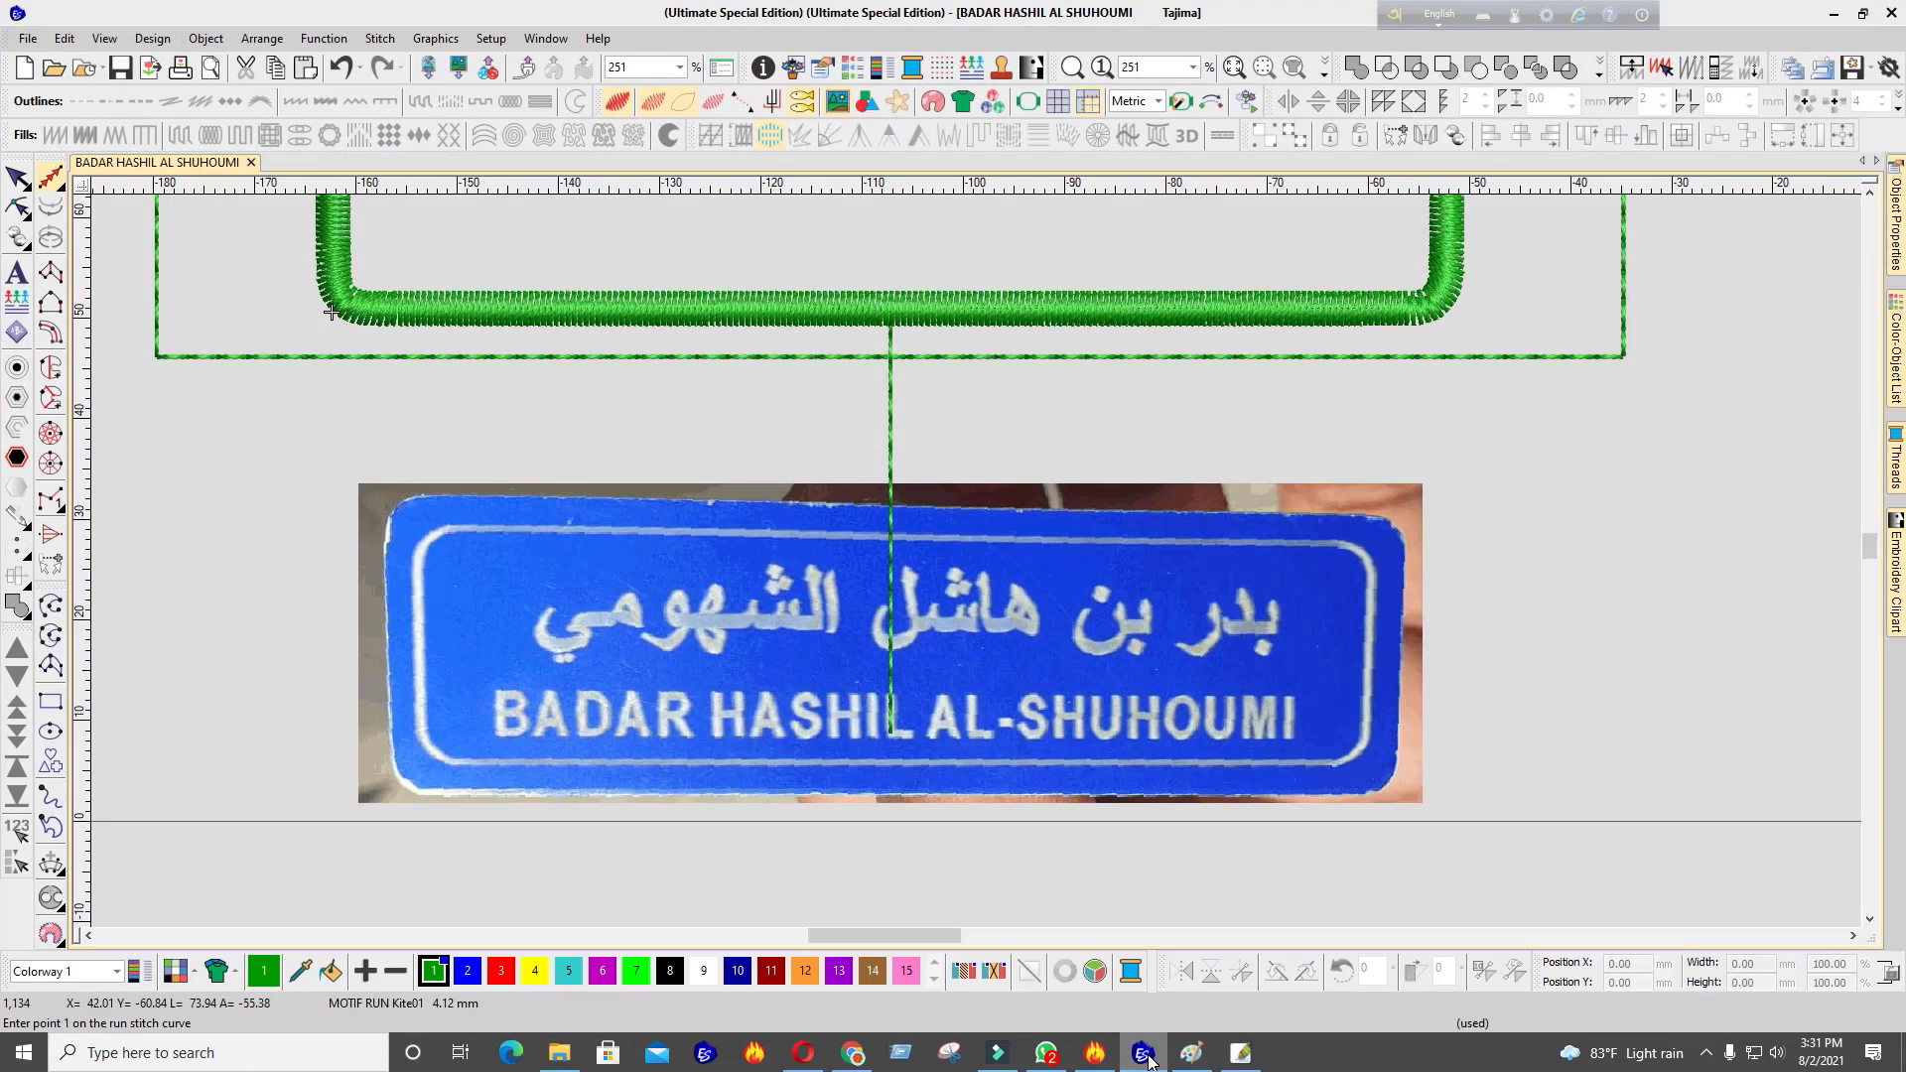
pyautogui.click(1148, 1060)
pyautogui.click(1148, 1060)
pyautogui.click(1149, 1060)
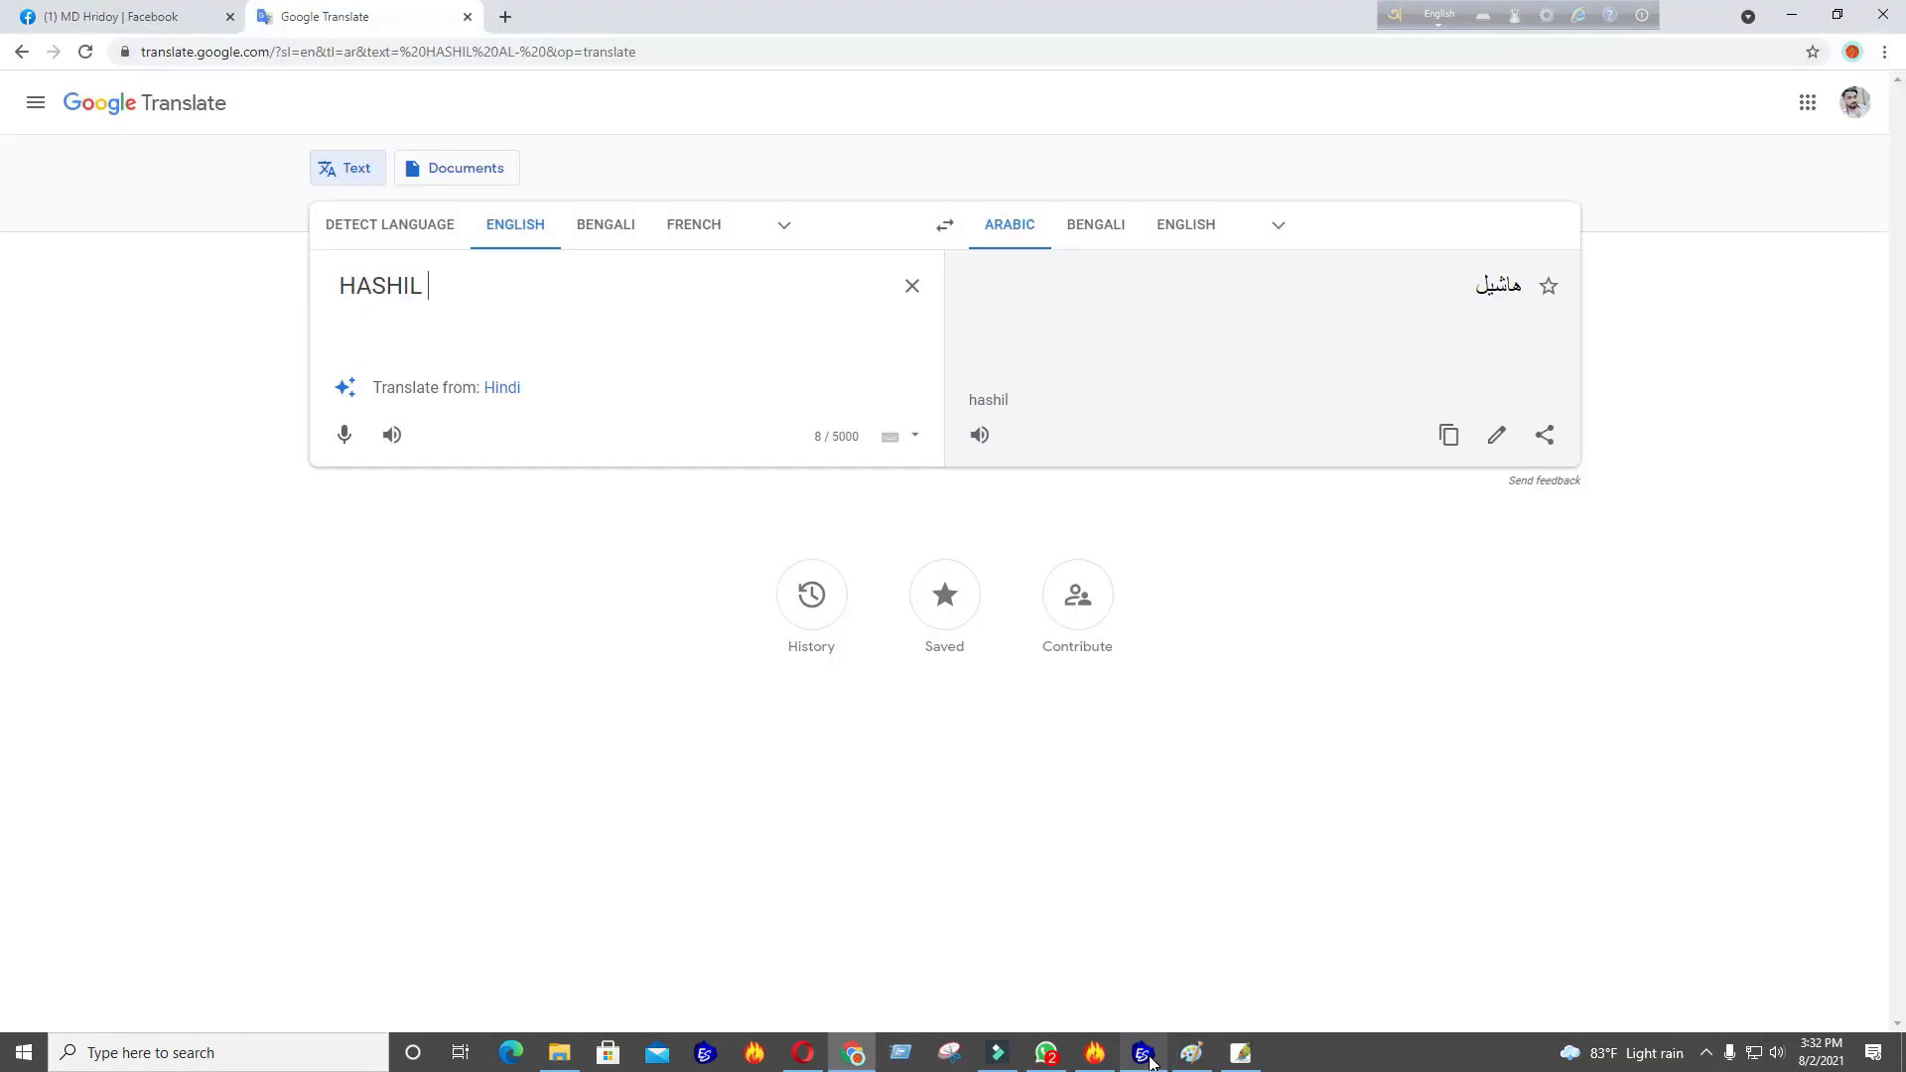
pyautogui.click(1149, 1060)
pyautogui.click(1149, 1060)
pyautogui.click(1148, 1060)
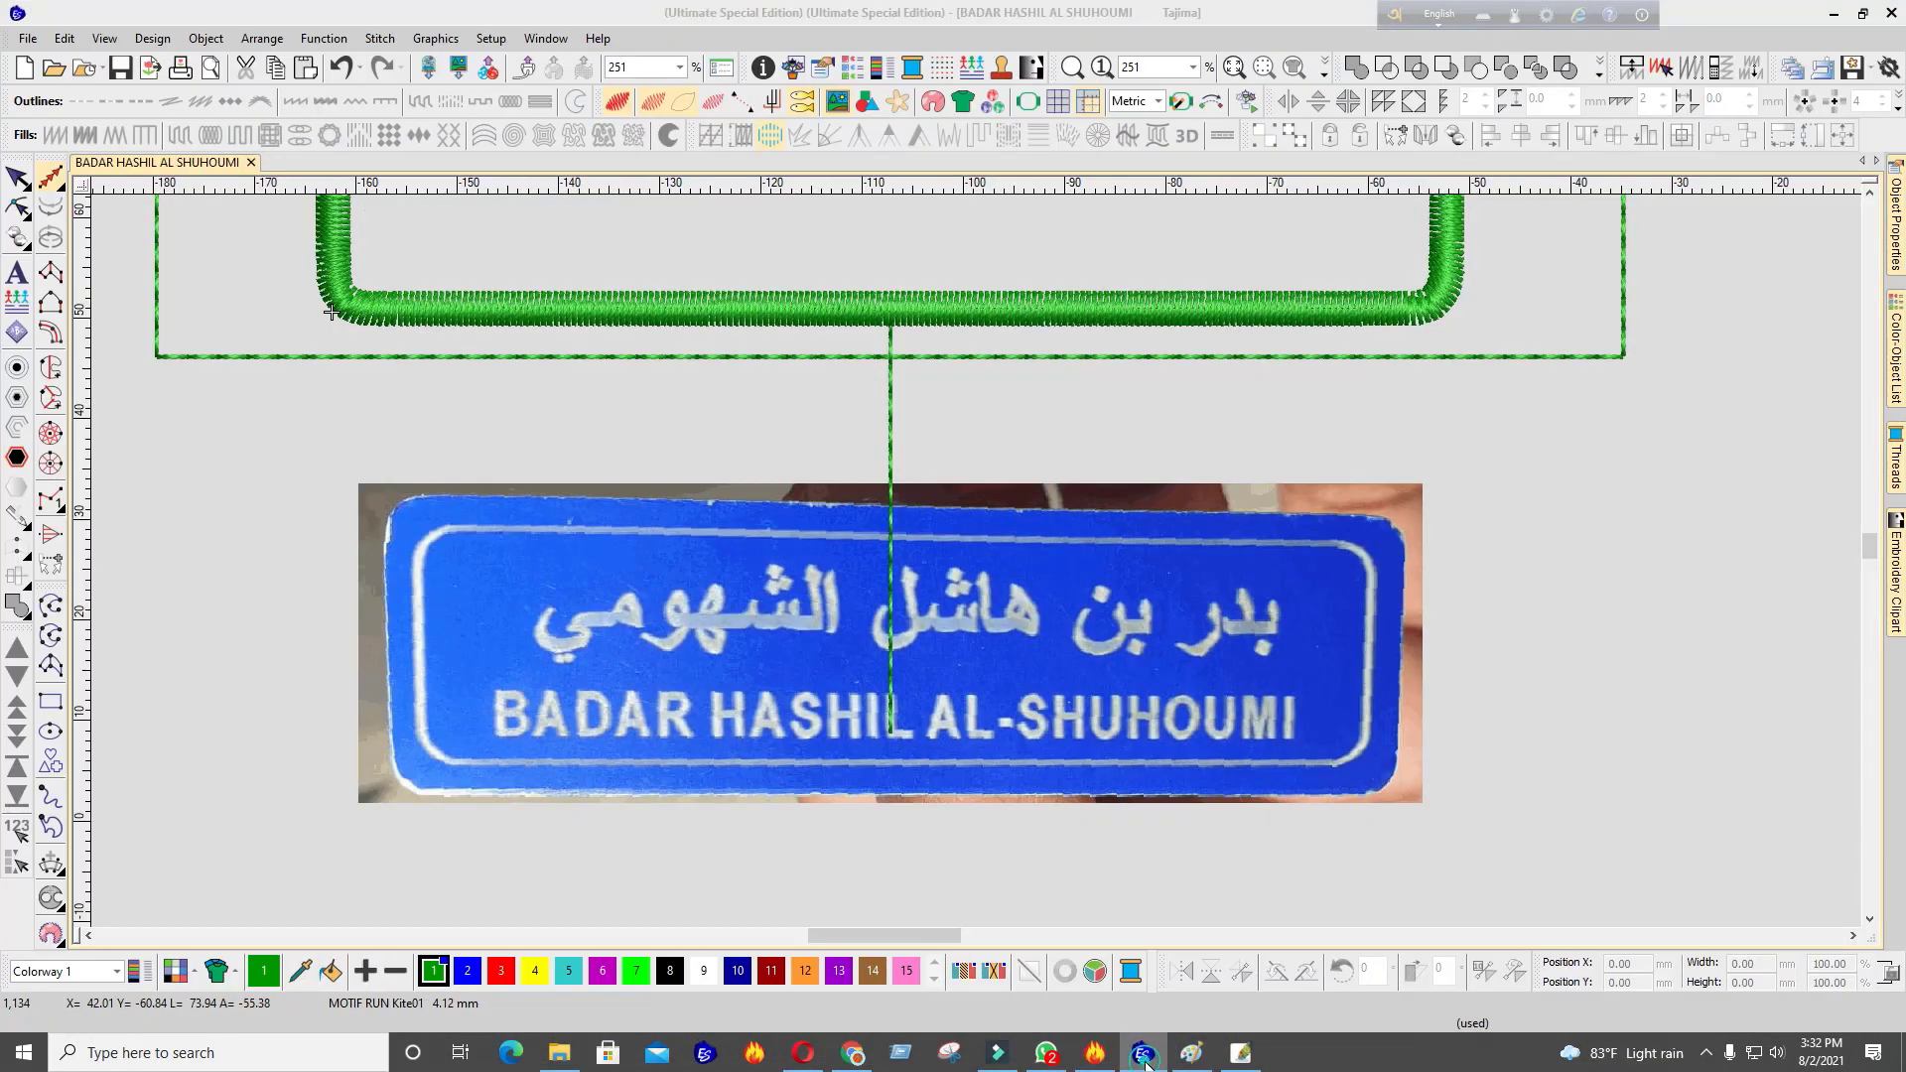
pyautogui.click(1149, 1060)
# Restore the deleted words, remove the surname again, and select the first two words
pyautogui.hotkey('ctrl', 'z')
pyautogui.hotkey('ctrl', 'z')
pyautogui.hotkey('ctrl', 'z')
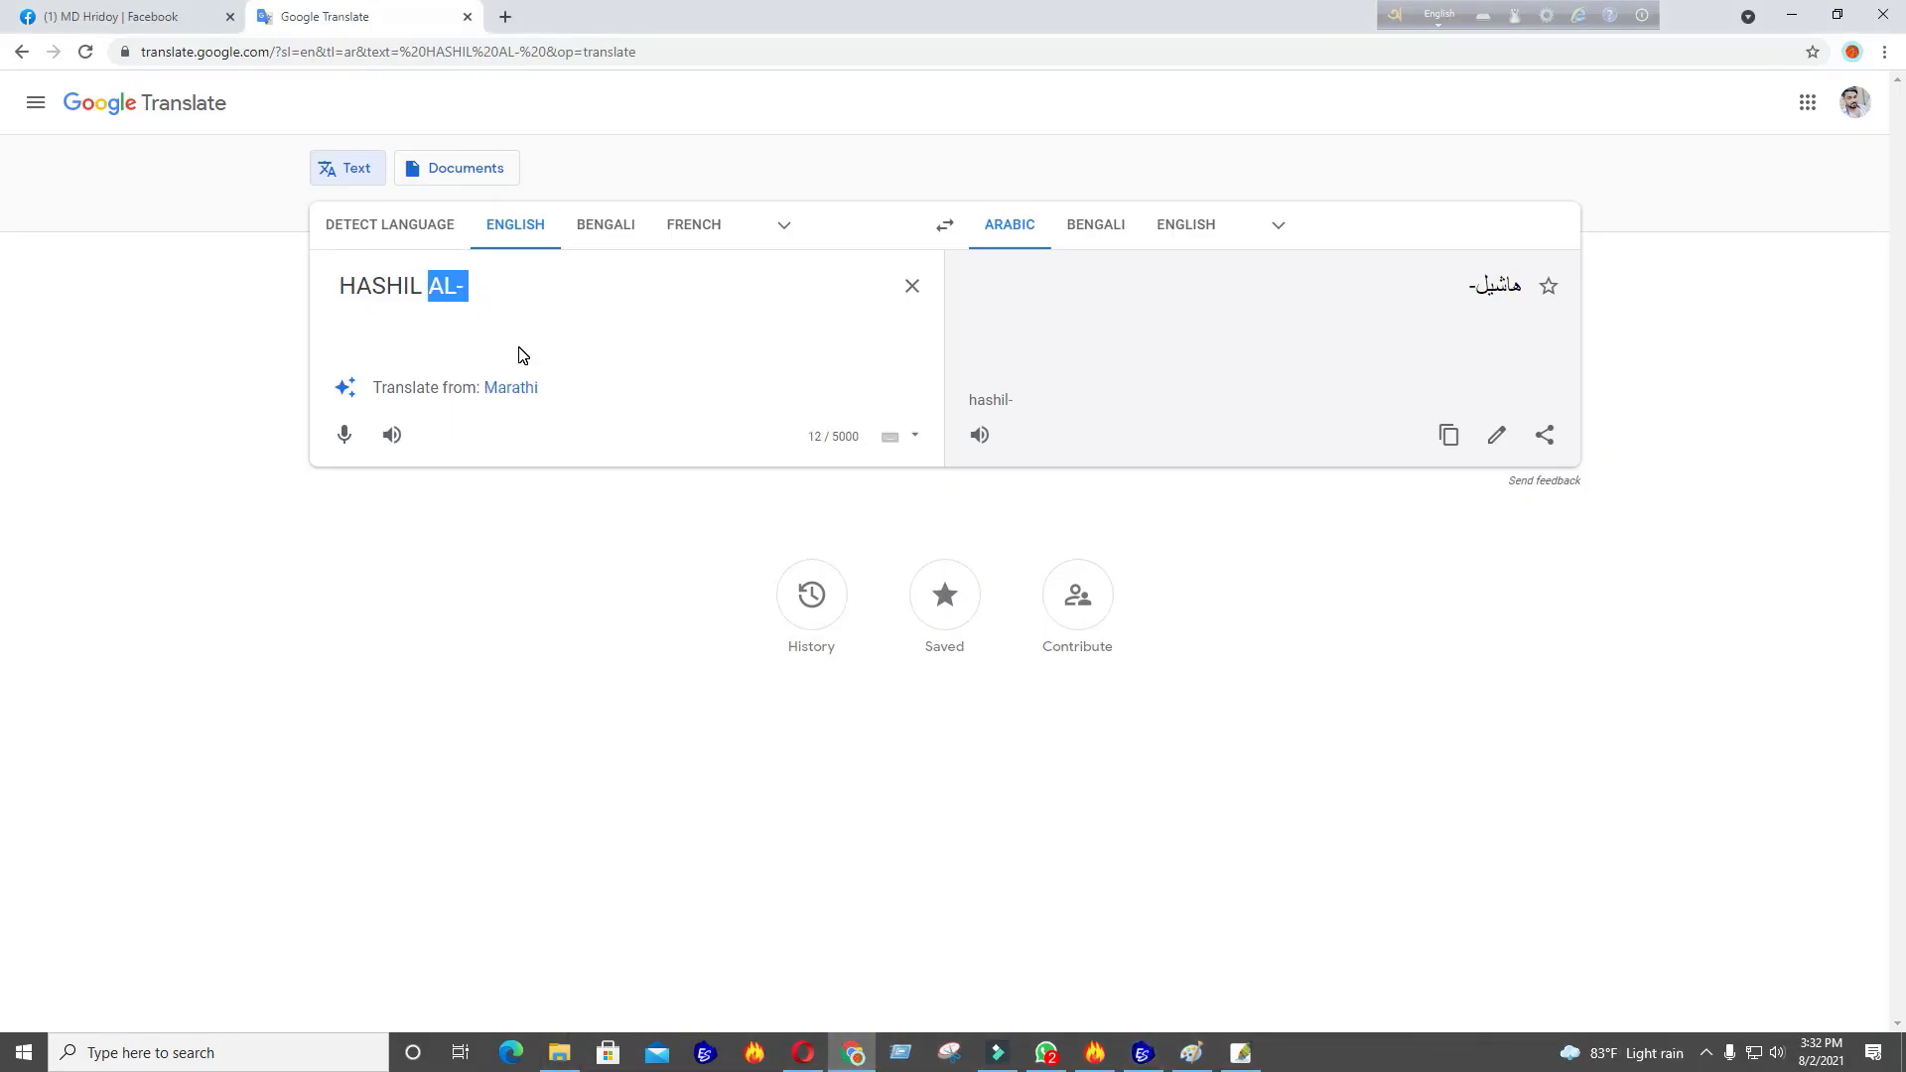
pyautogui.moveTo(706, 301); pyautogui.dragTo(545, 290)
pyautogui.press('BackSpace')
pyautogui.moveTo(333, 287); pyautogui.dragTo(497, 285)
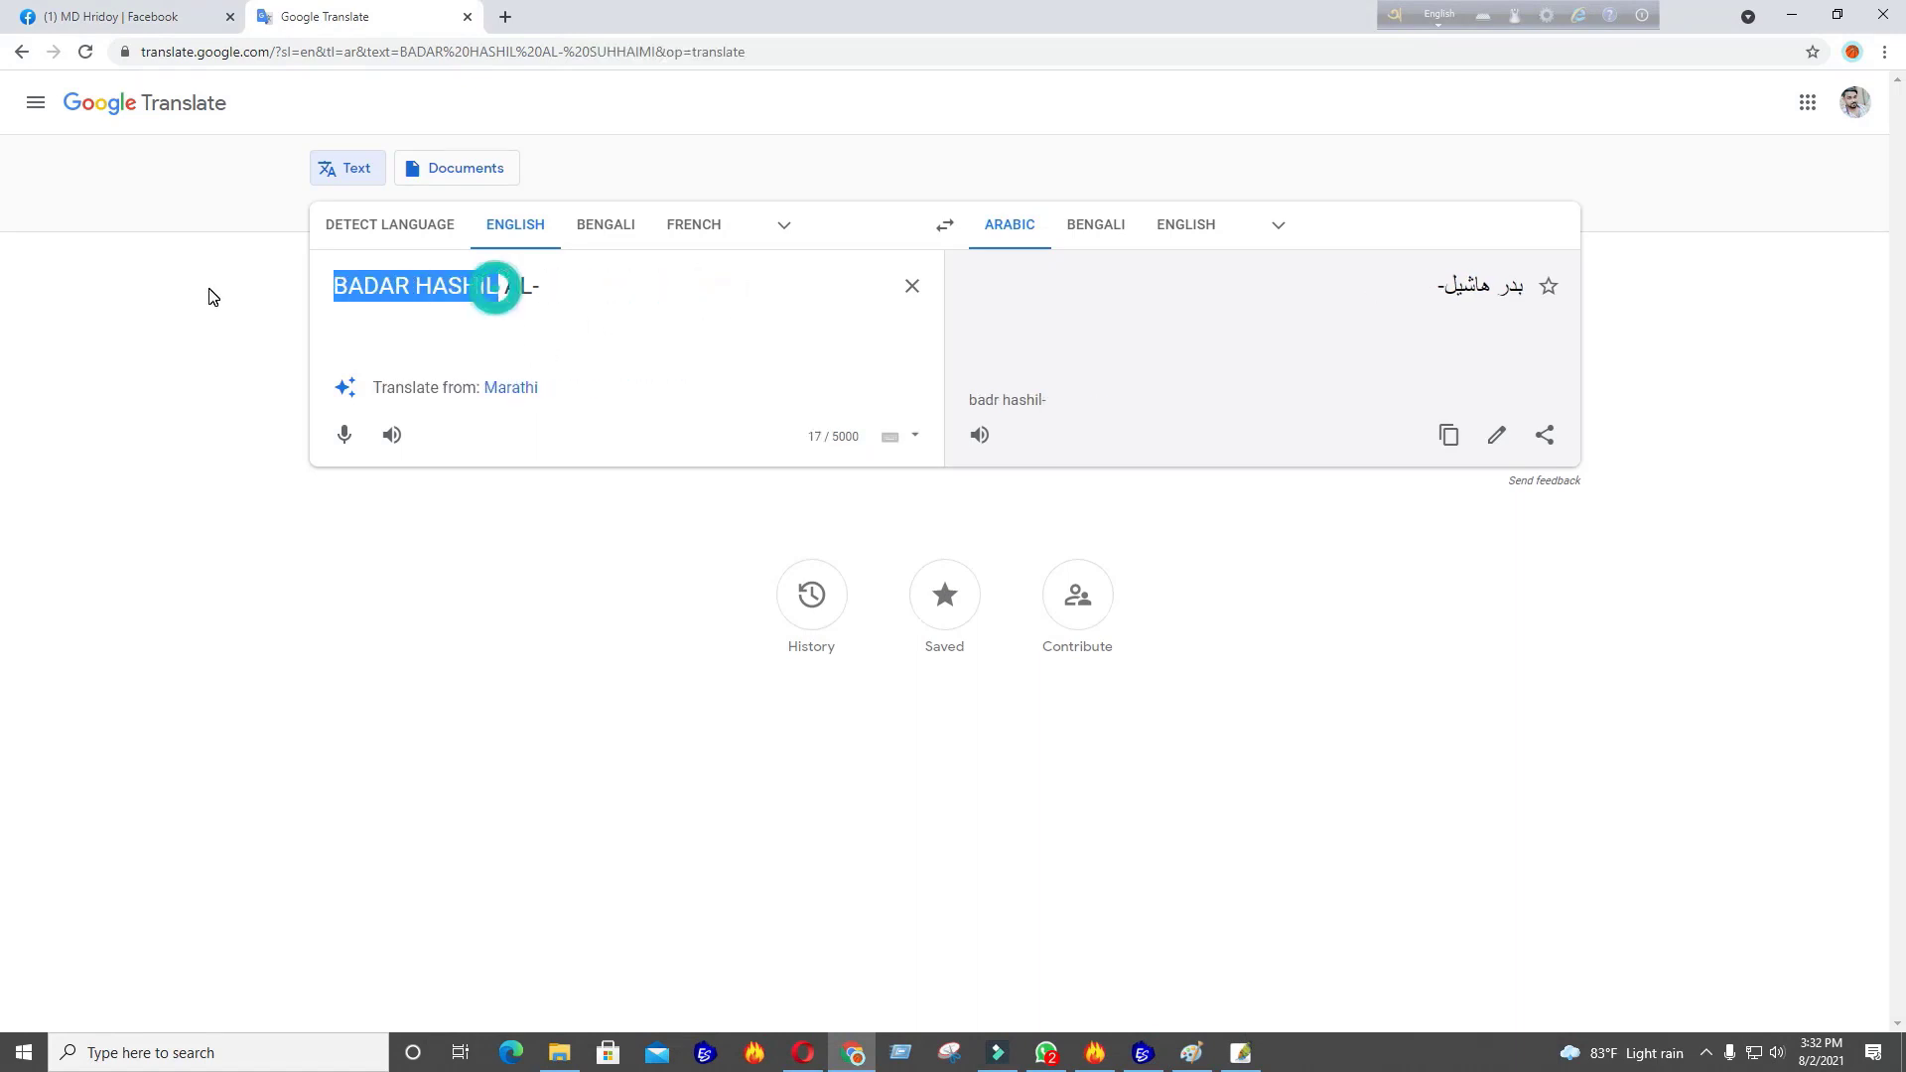
# Reduce the source to AL, switching the target to Amharic and back to Arabic
pyautogui.press('BackSpace')
pyautogui.click(408, 285)
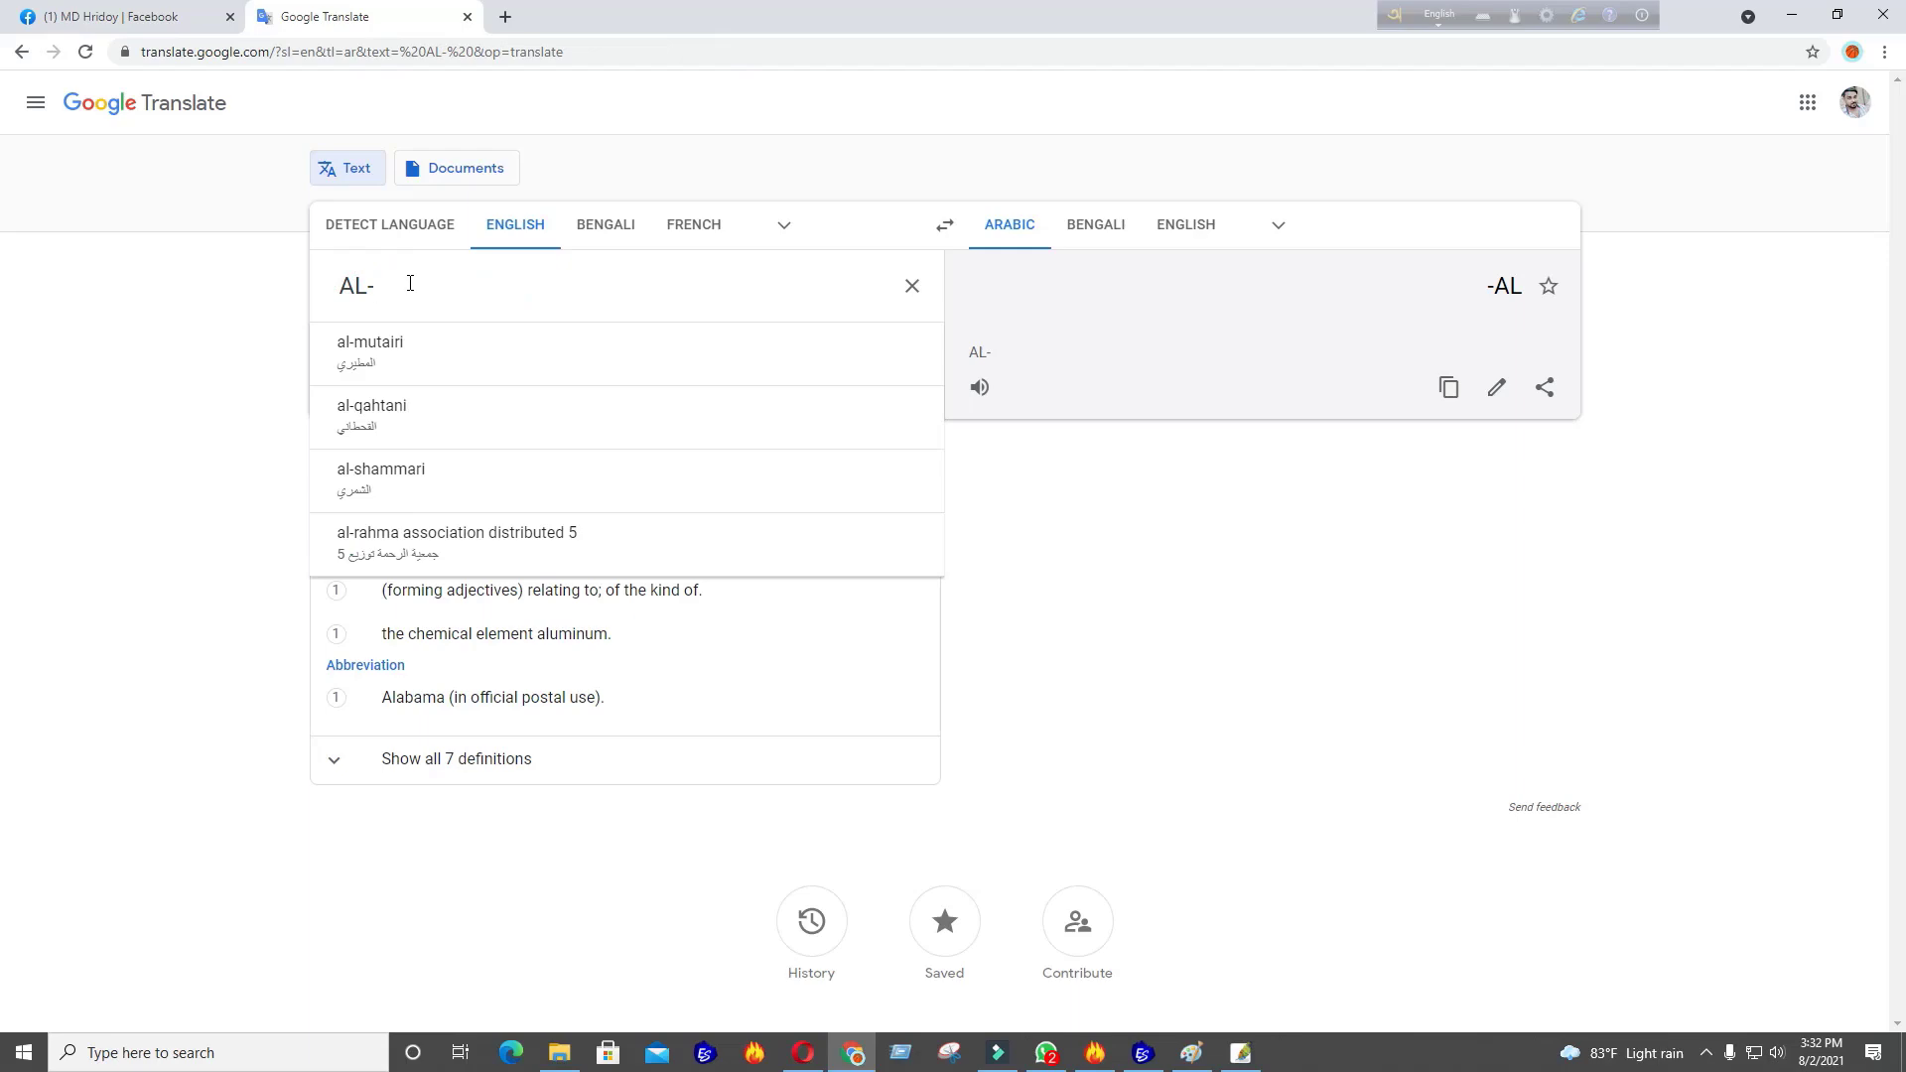
pyautogui.click(1037, 228)
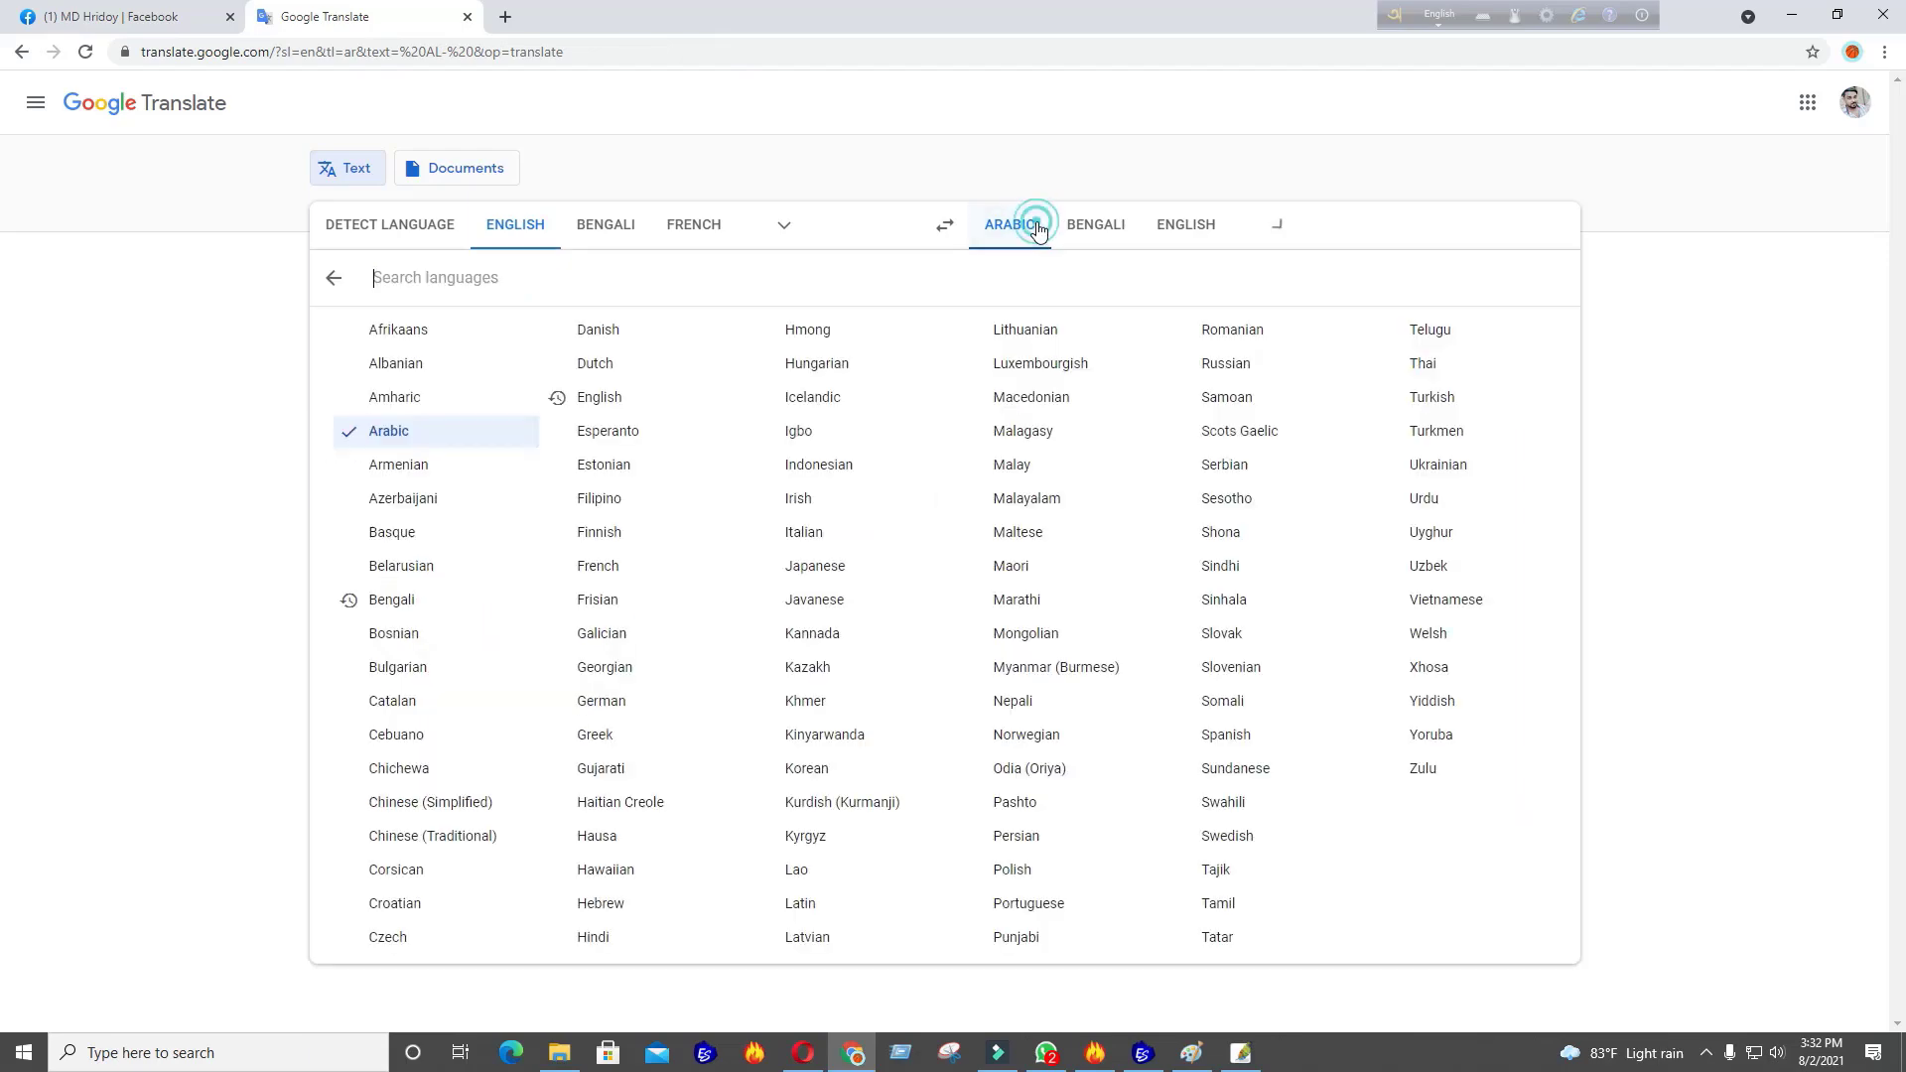
pyautogui.click(423, 415)
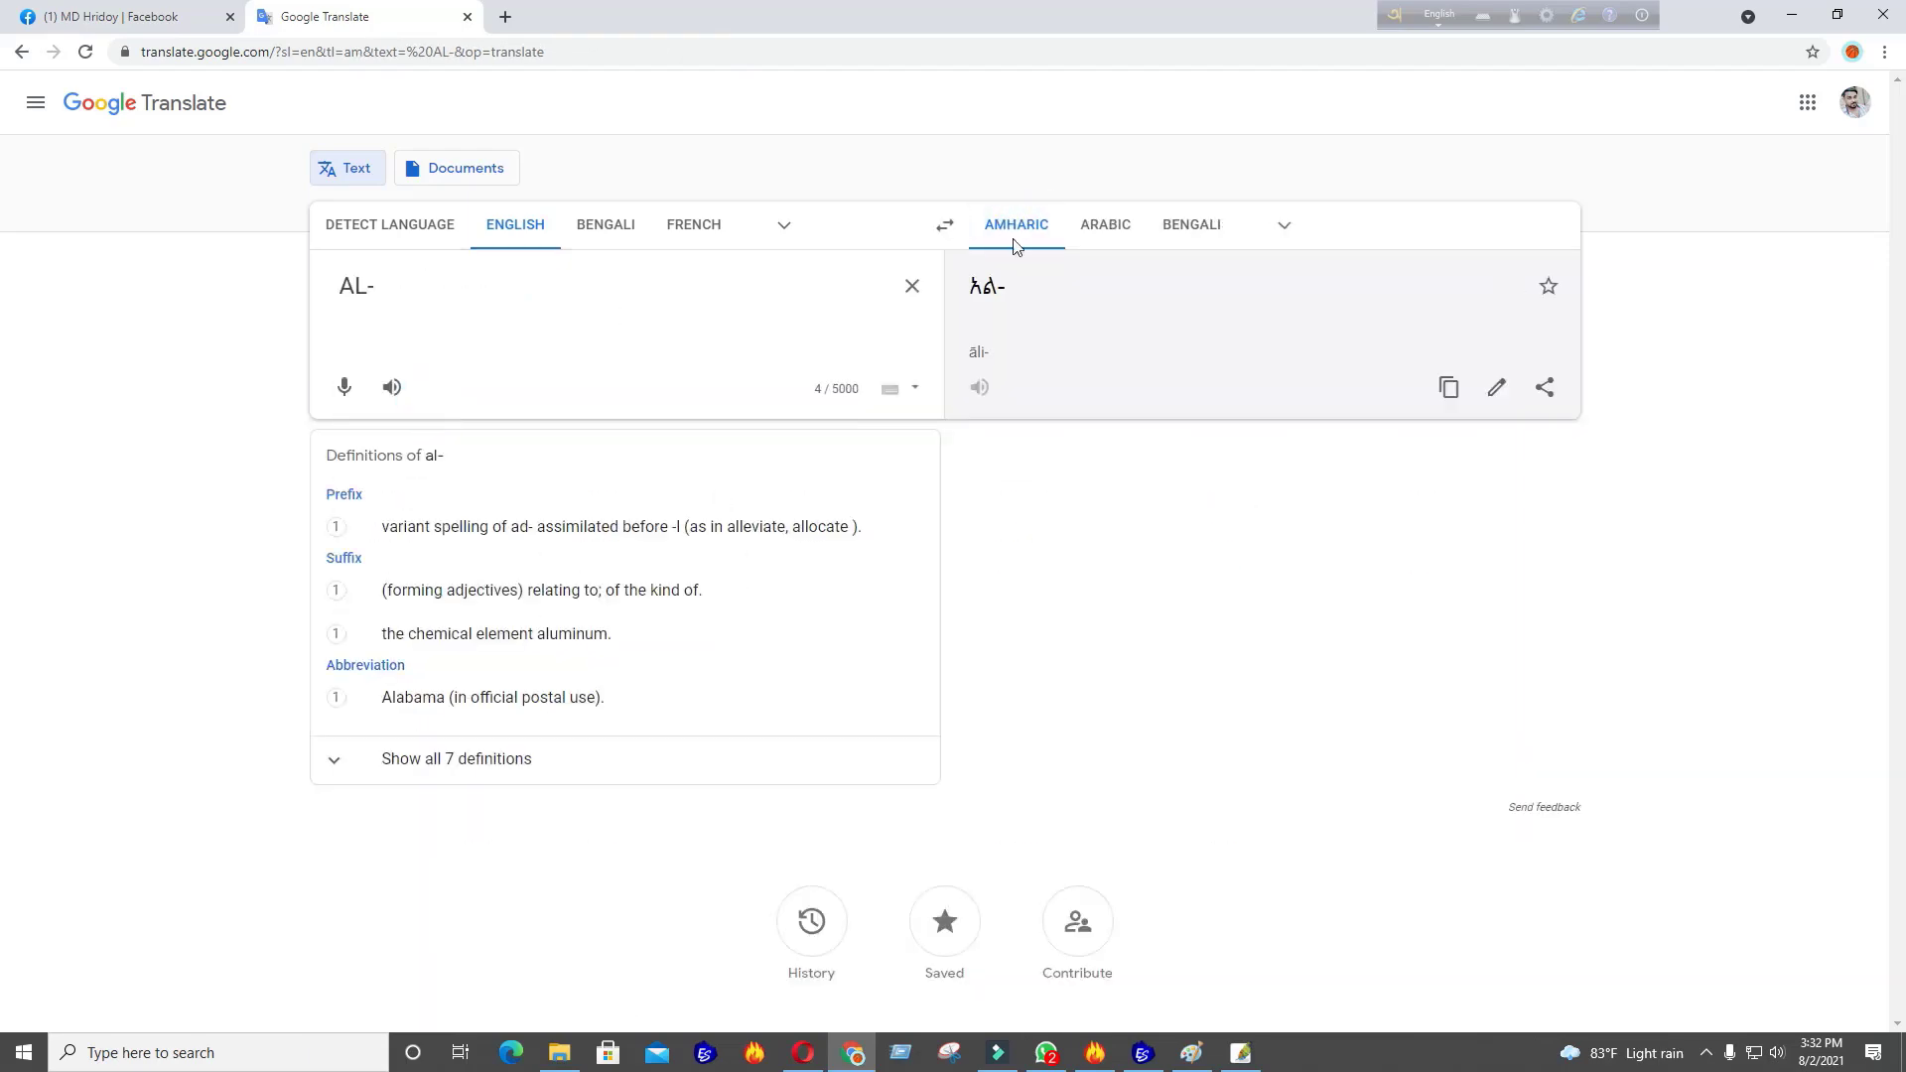
pyautogui.click(1026, 233)
pyautogui.click(438, 438)
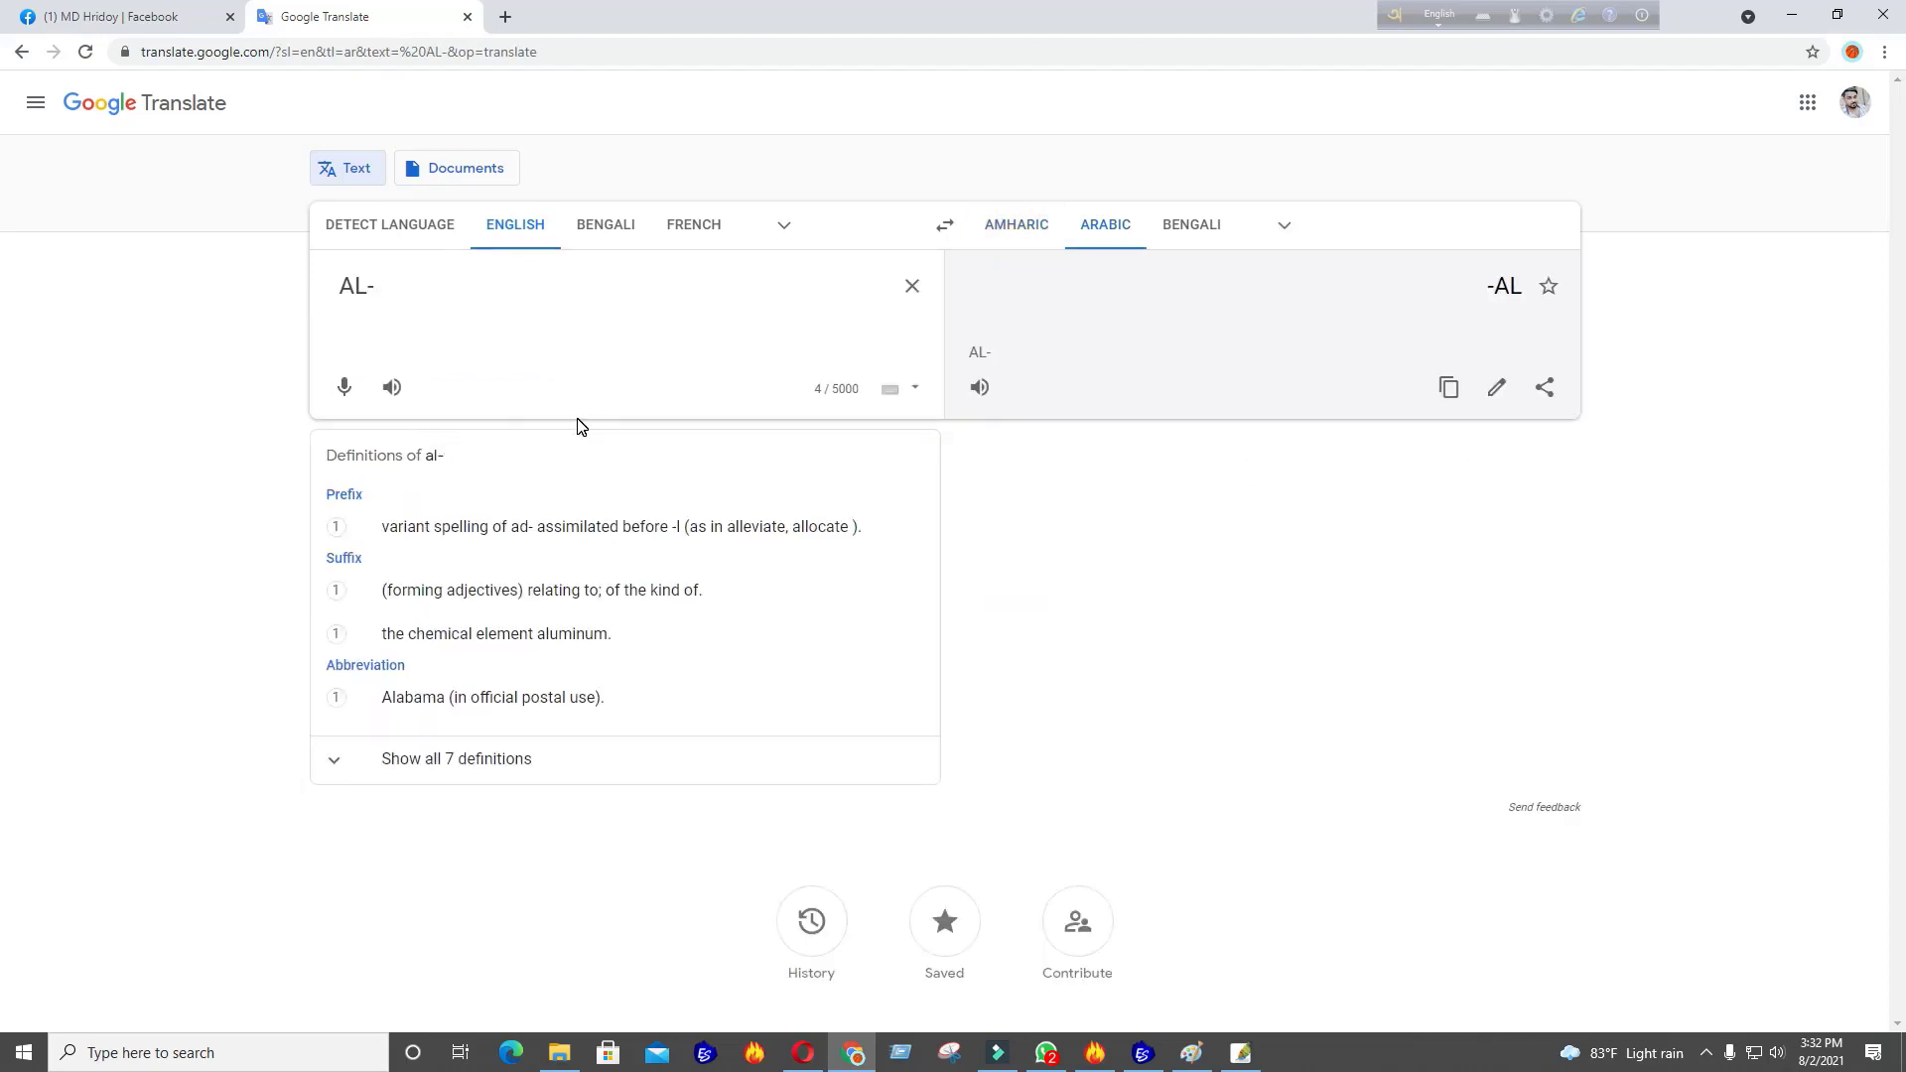
pyautogui.press('BackSpace')
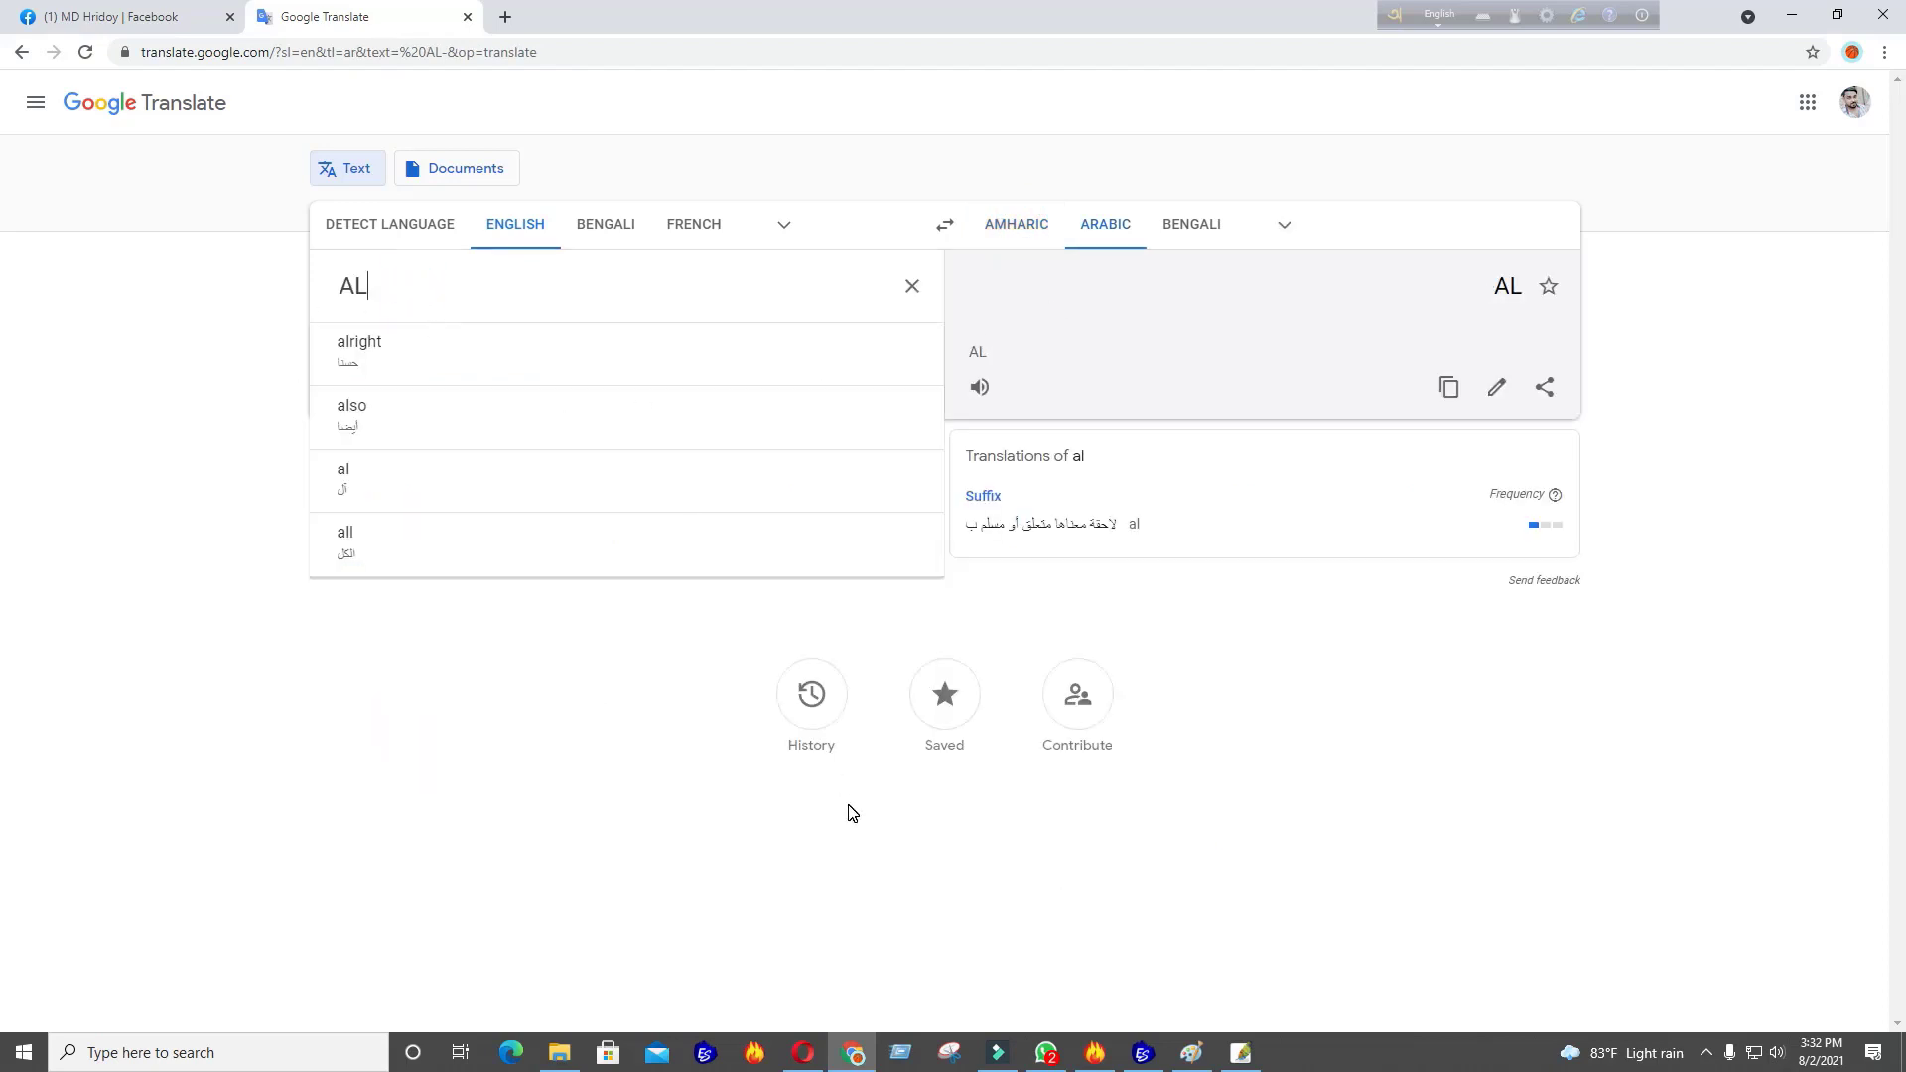
# Compare the AL translation against the embroidery design
pyautogui.click(1142, 1054)
pyautogui.click(1141, 1054)
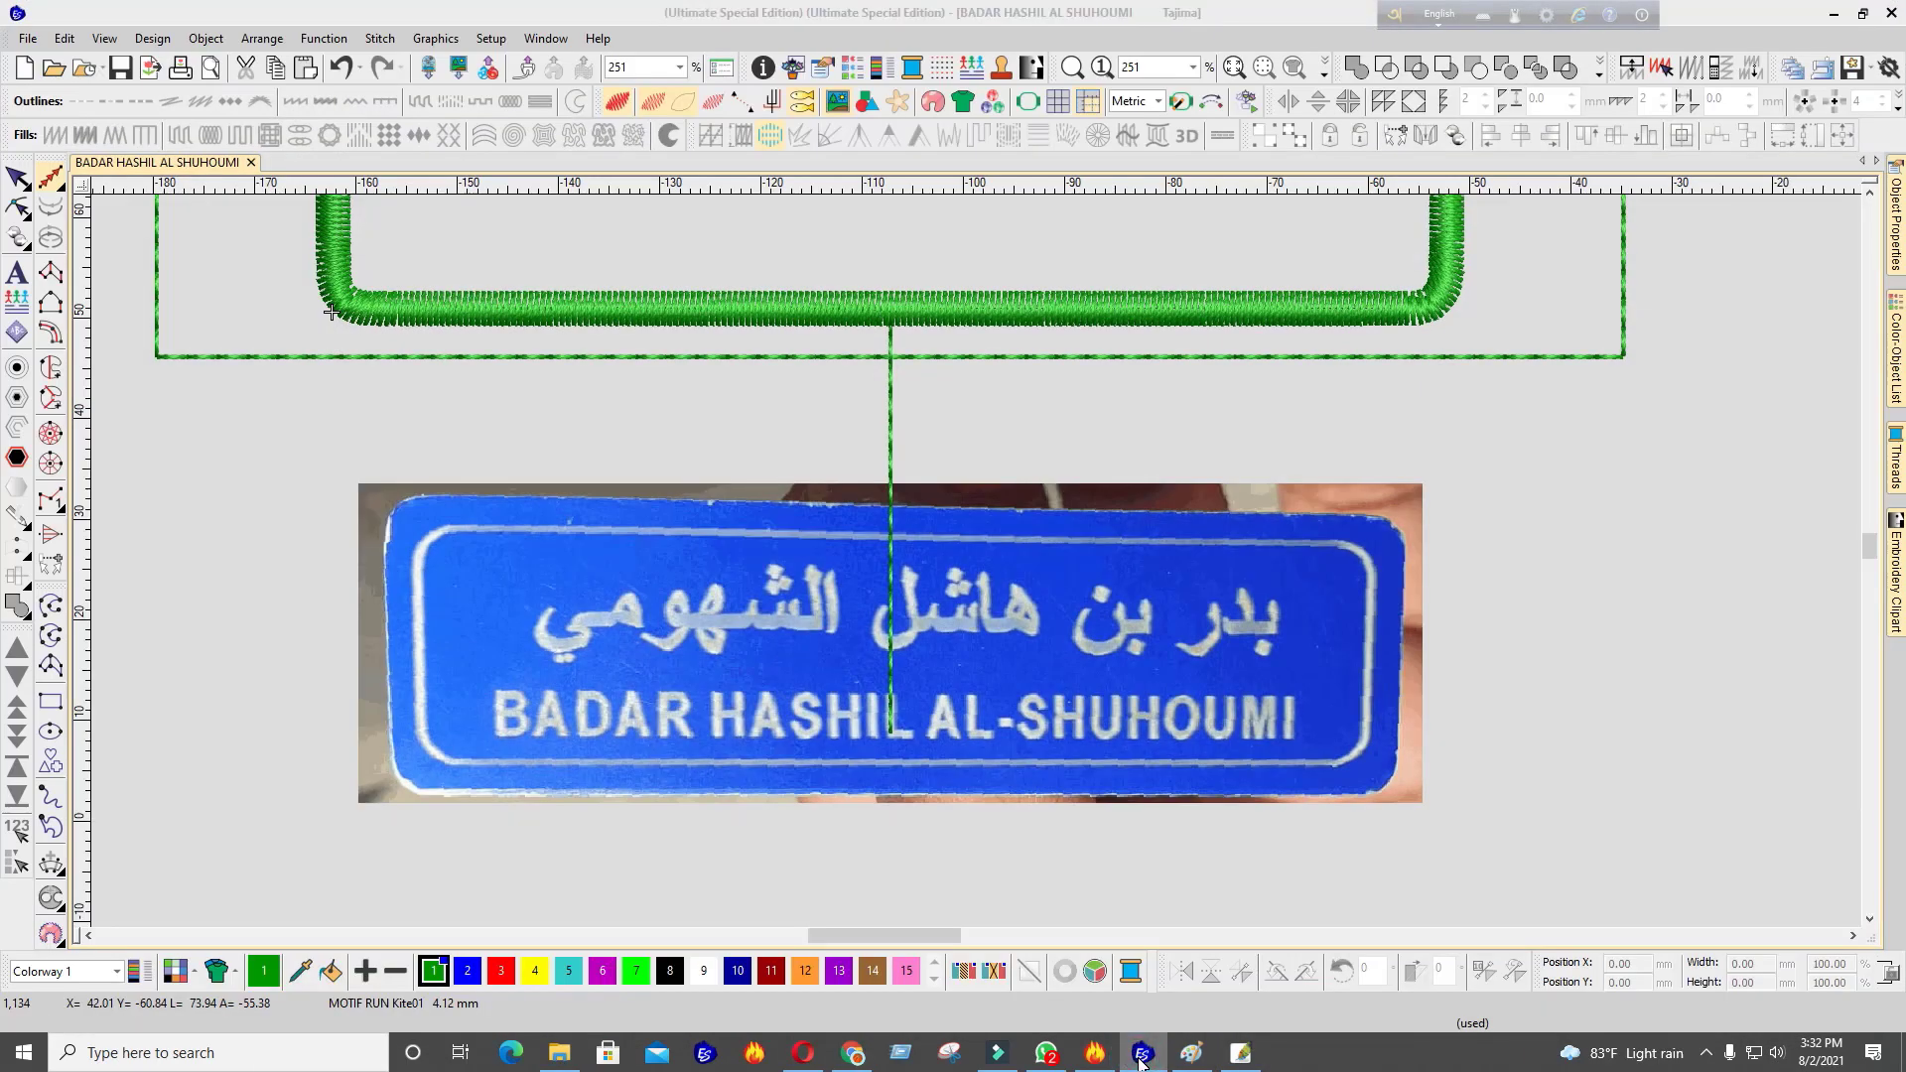
pyautogui.click(1142, 1056)
pyautogui.click(1141, 1056)
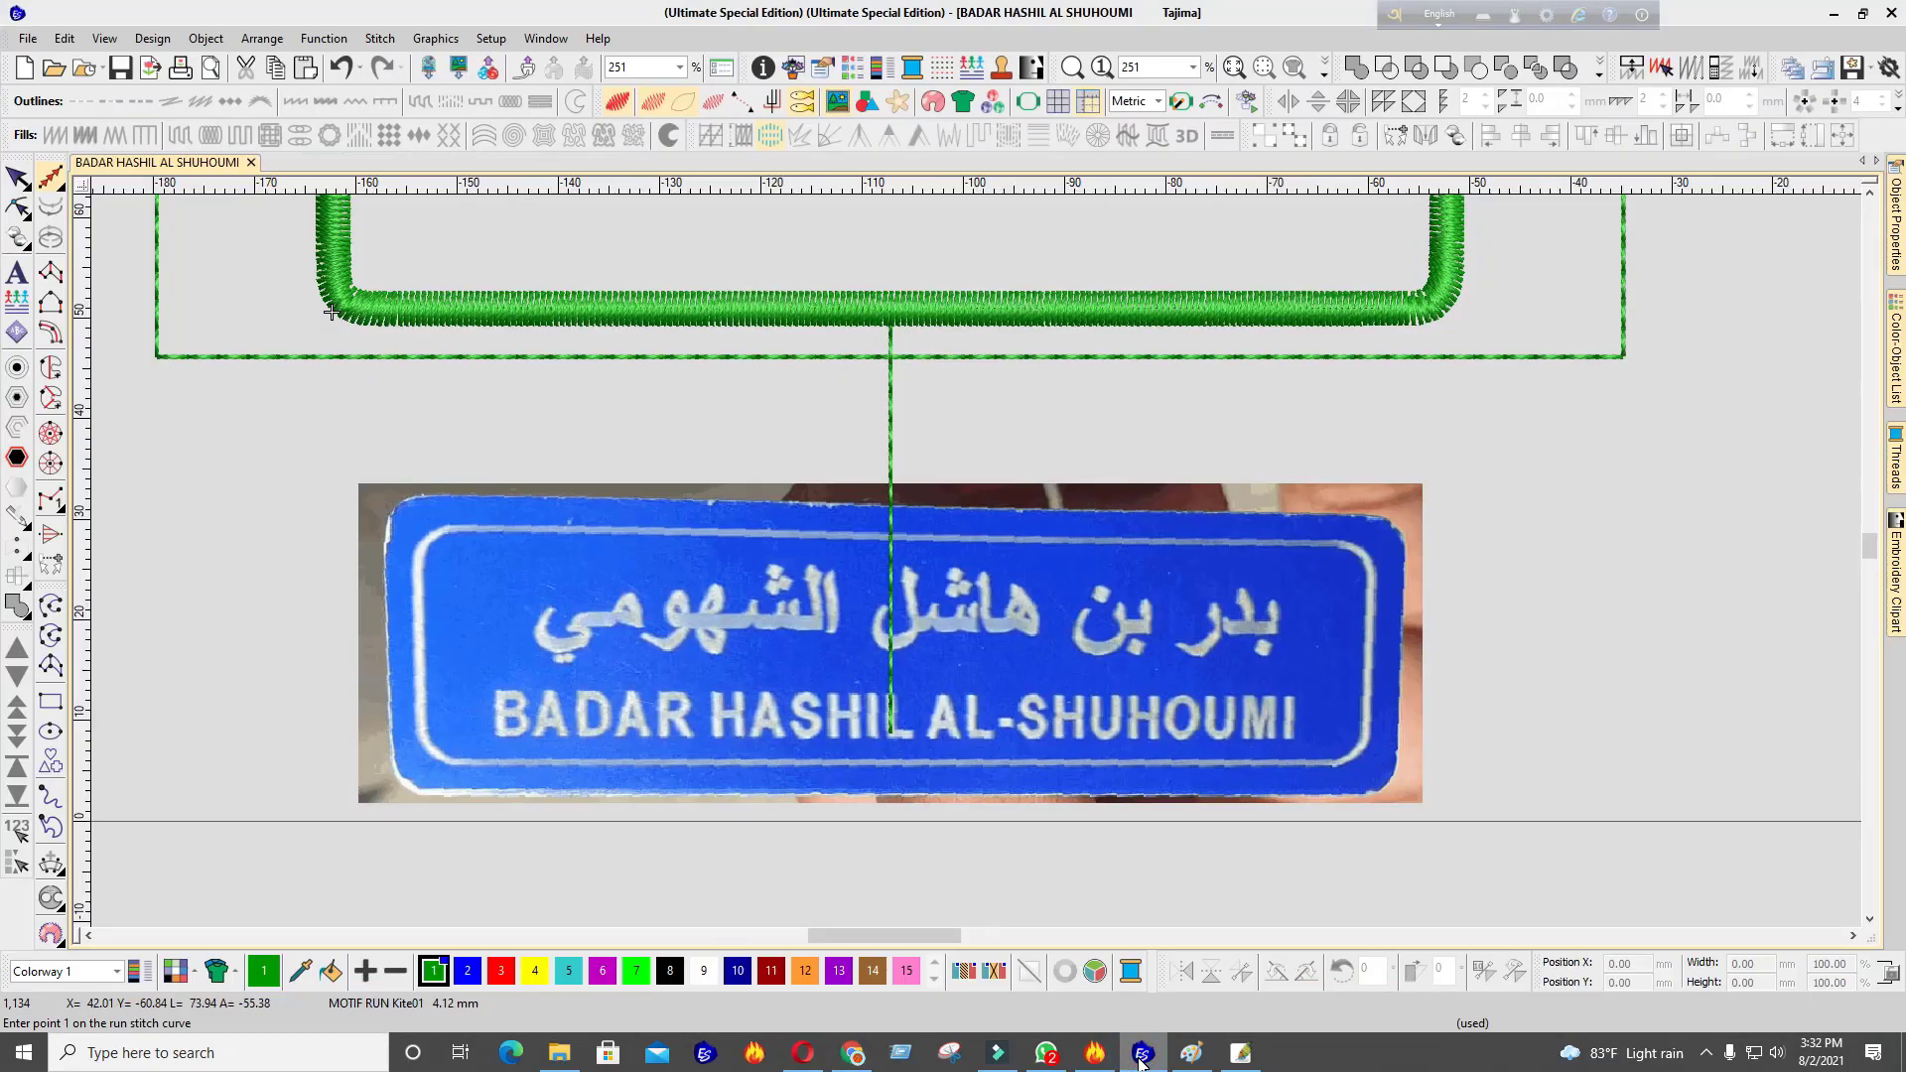
pyautogui.click(1142, 1057)
# Add L so ALL translates as الكل, then bring the embroidery design to the front
pyautogui.write('LL')
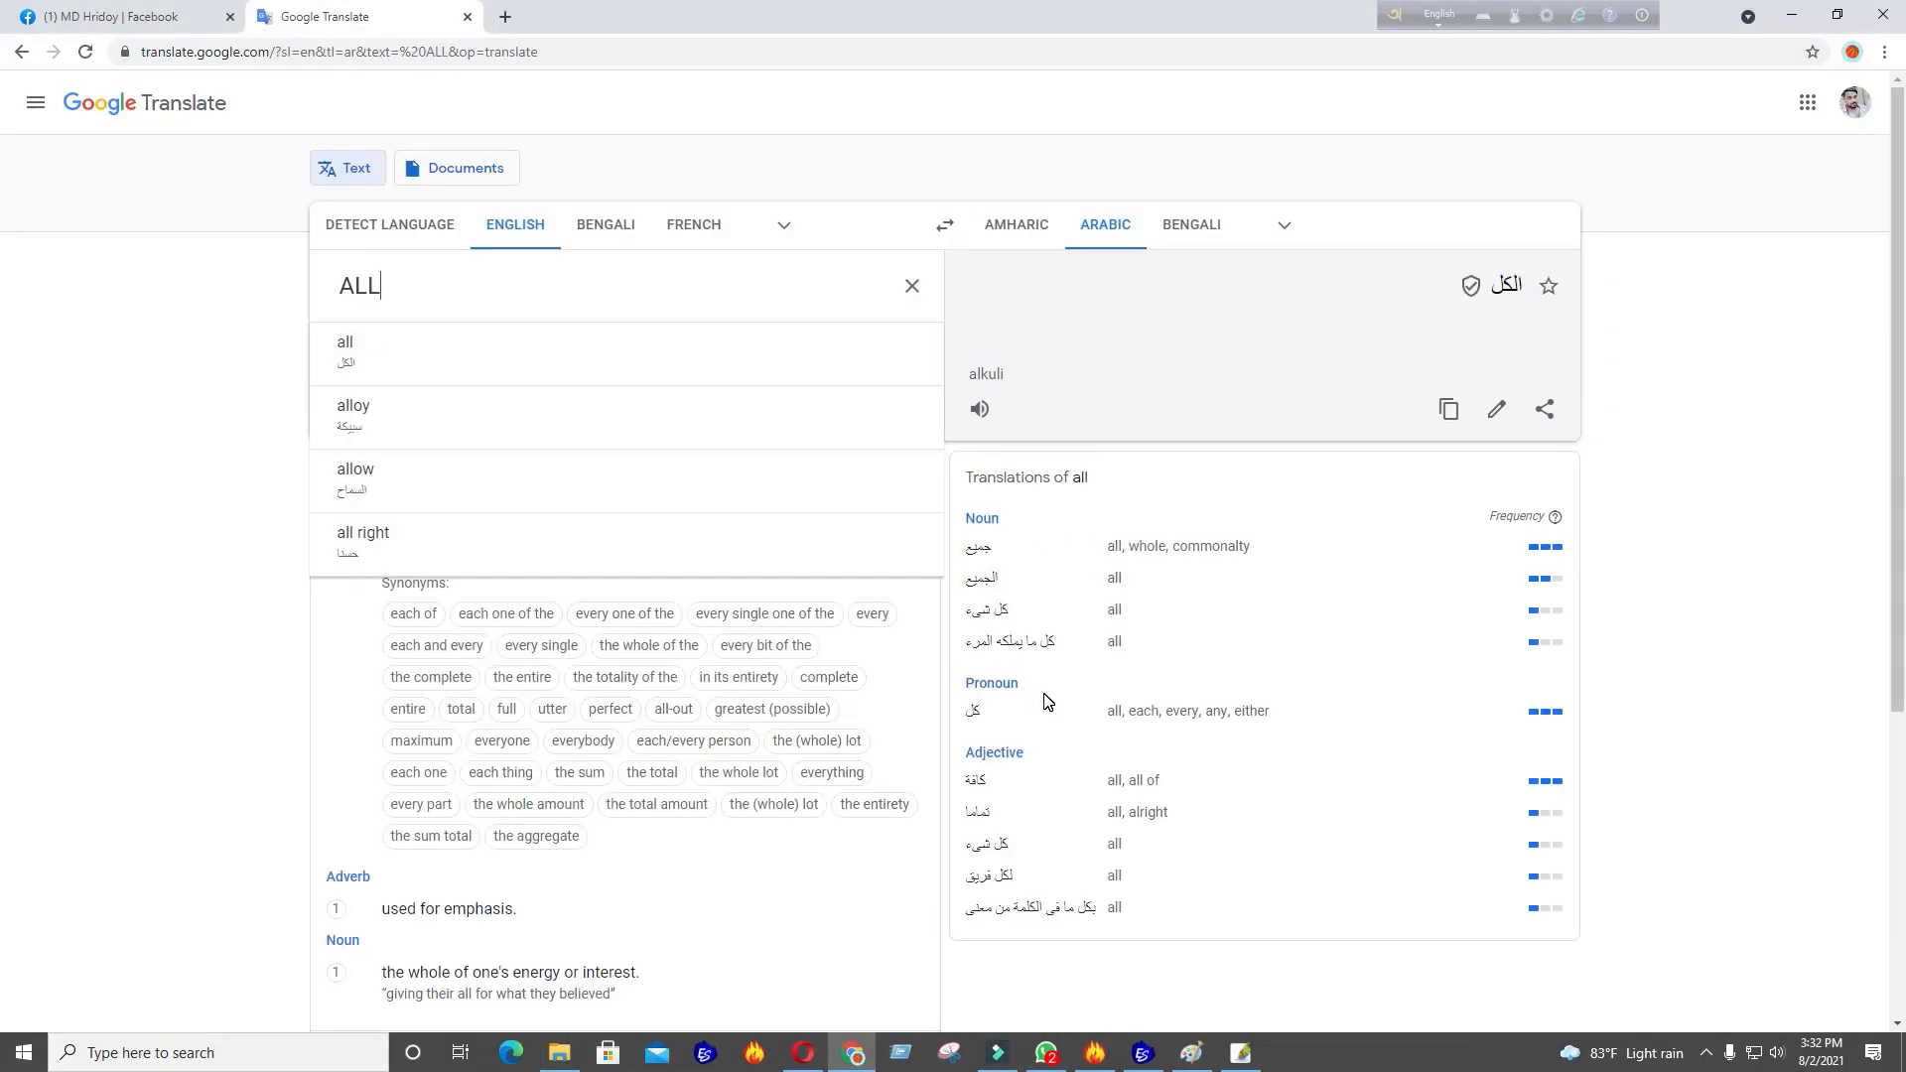
pyautogui.click(1132, 1058)
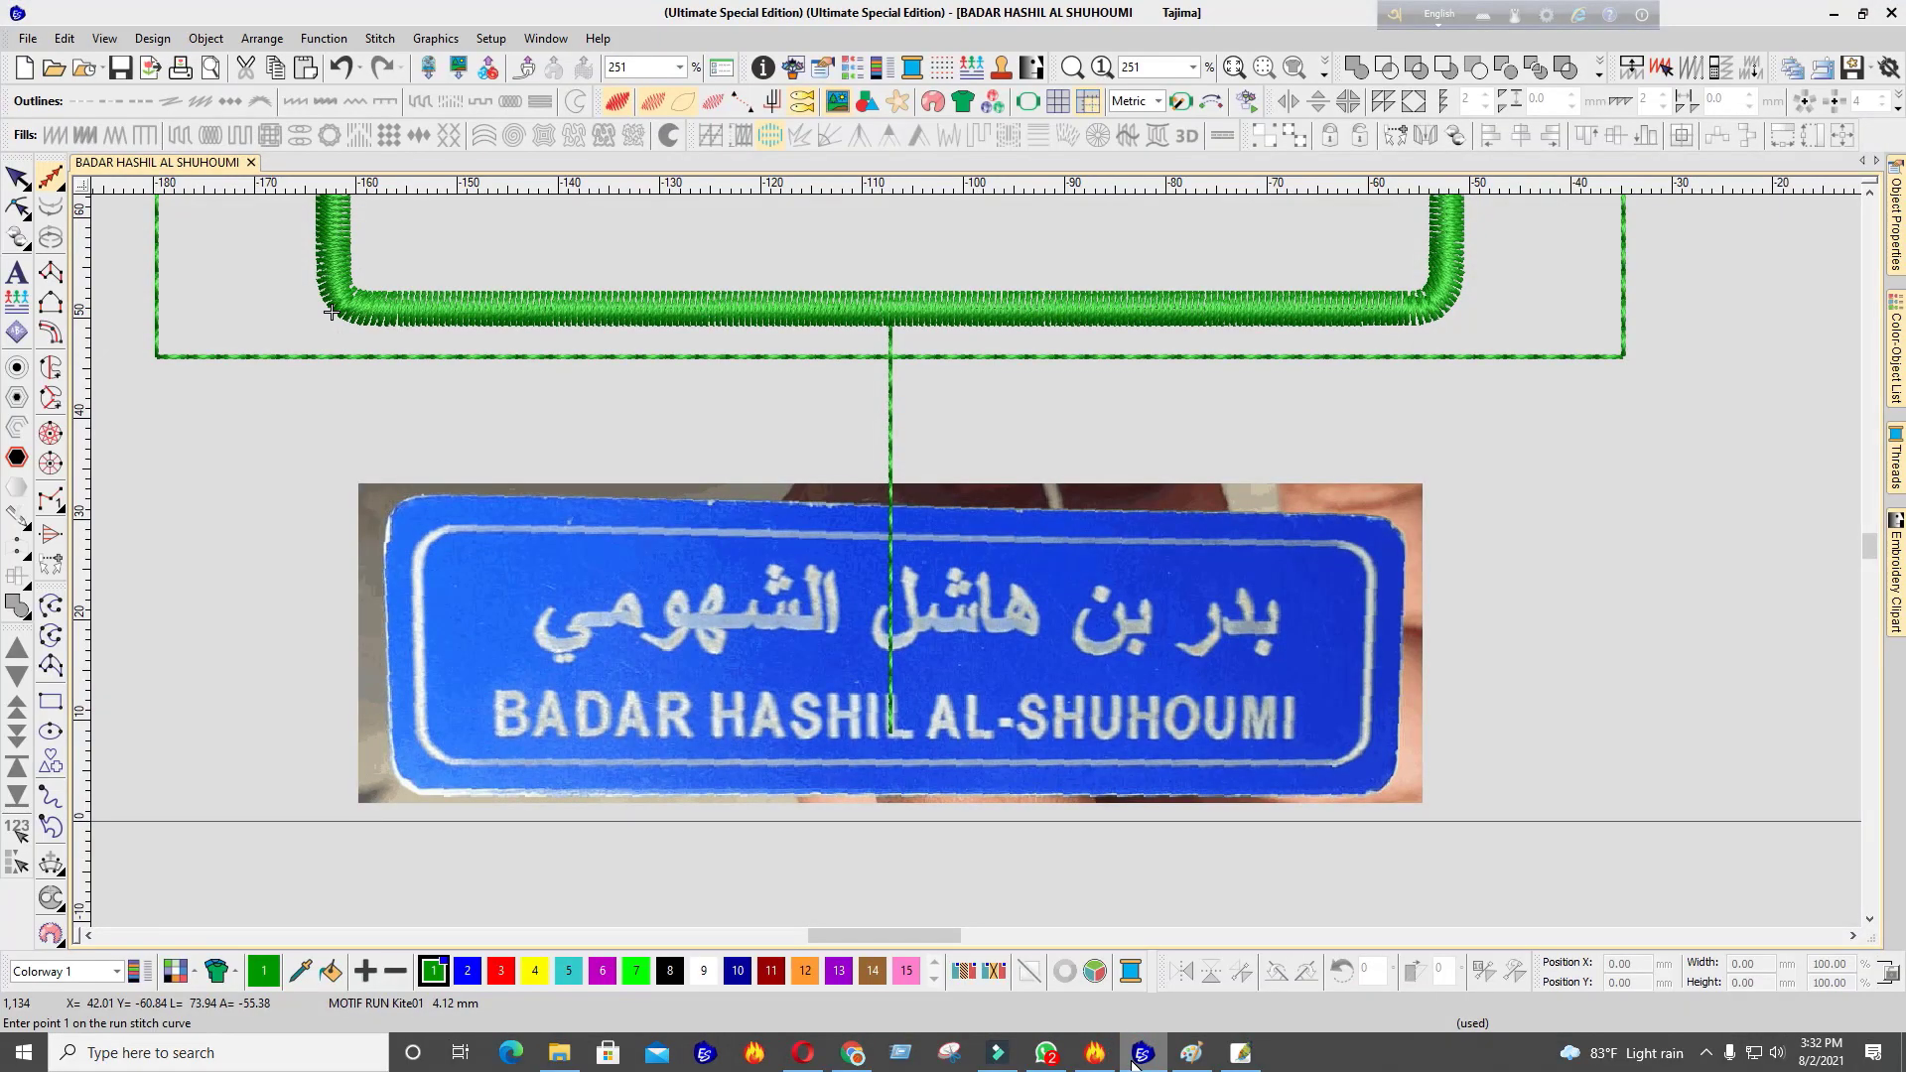
pyautogui.click(1137, 1061)
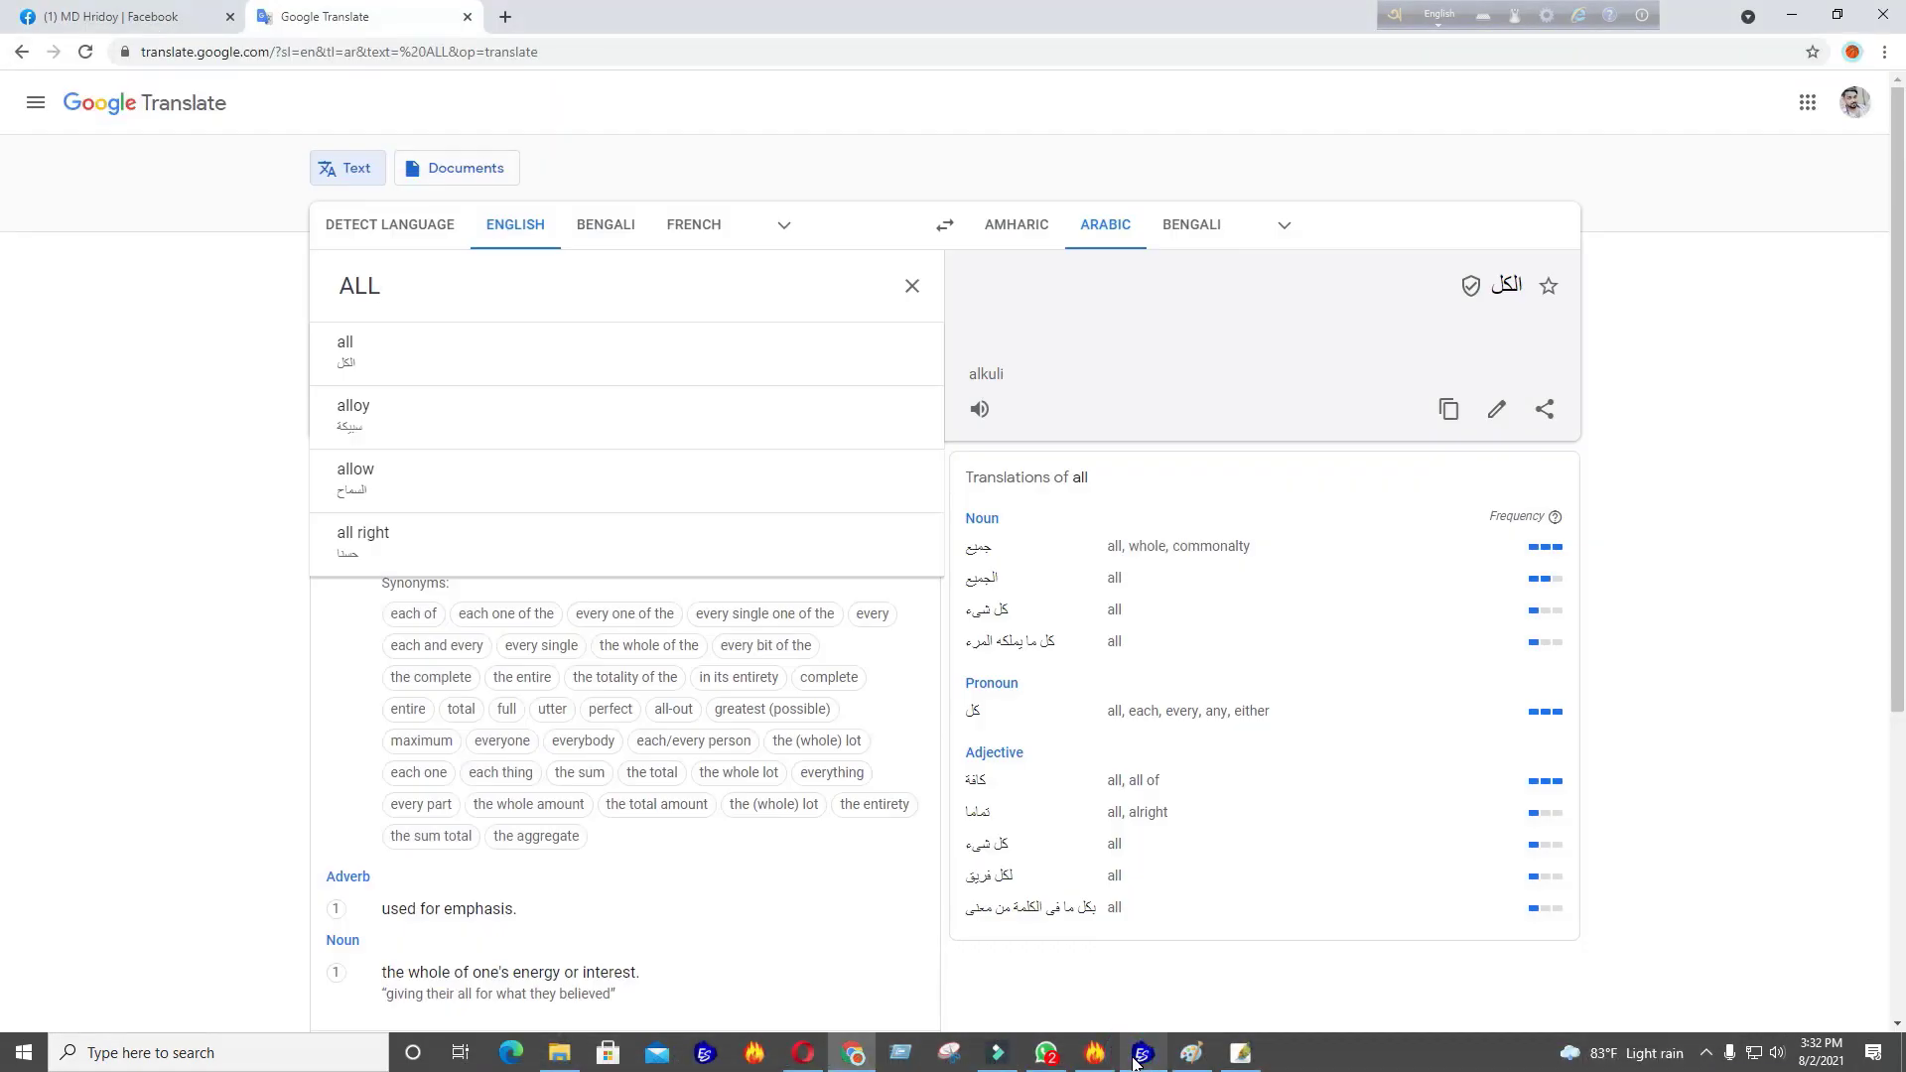
pyautogui.click(1138, 1061)
pyautogui.click(1138, 1060)
pyautogui.click(1137, 1061)
pyautogui.click(1138, 1060)
pyautogui.click(1128, 1051)
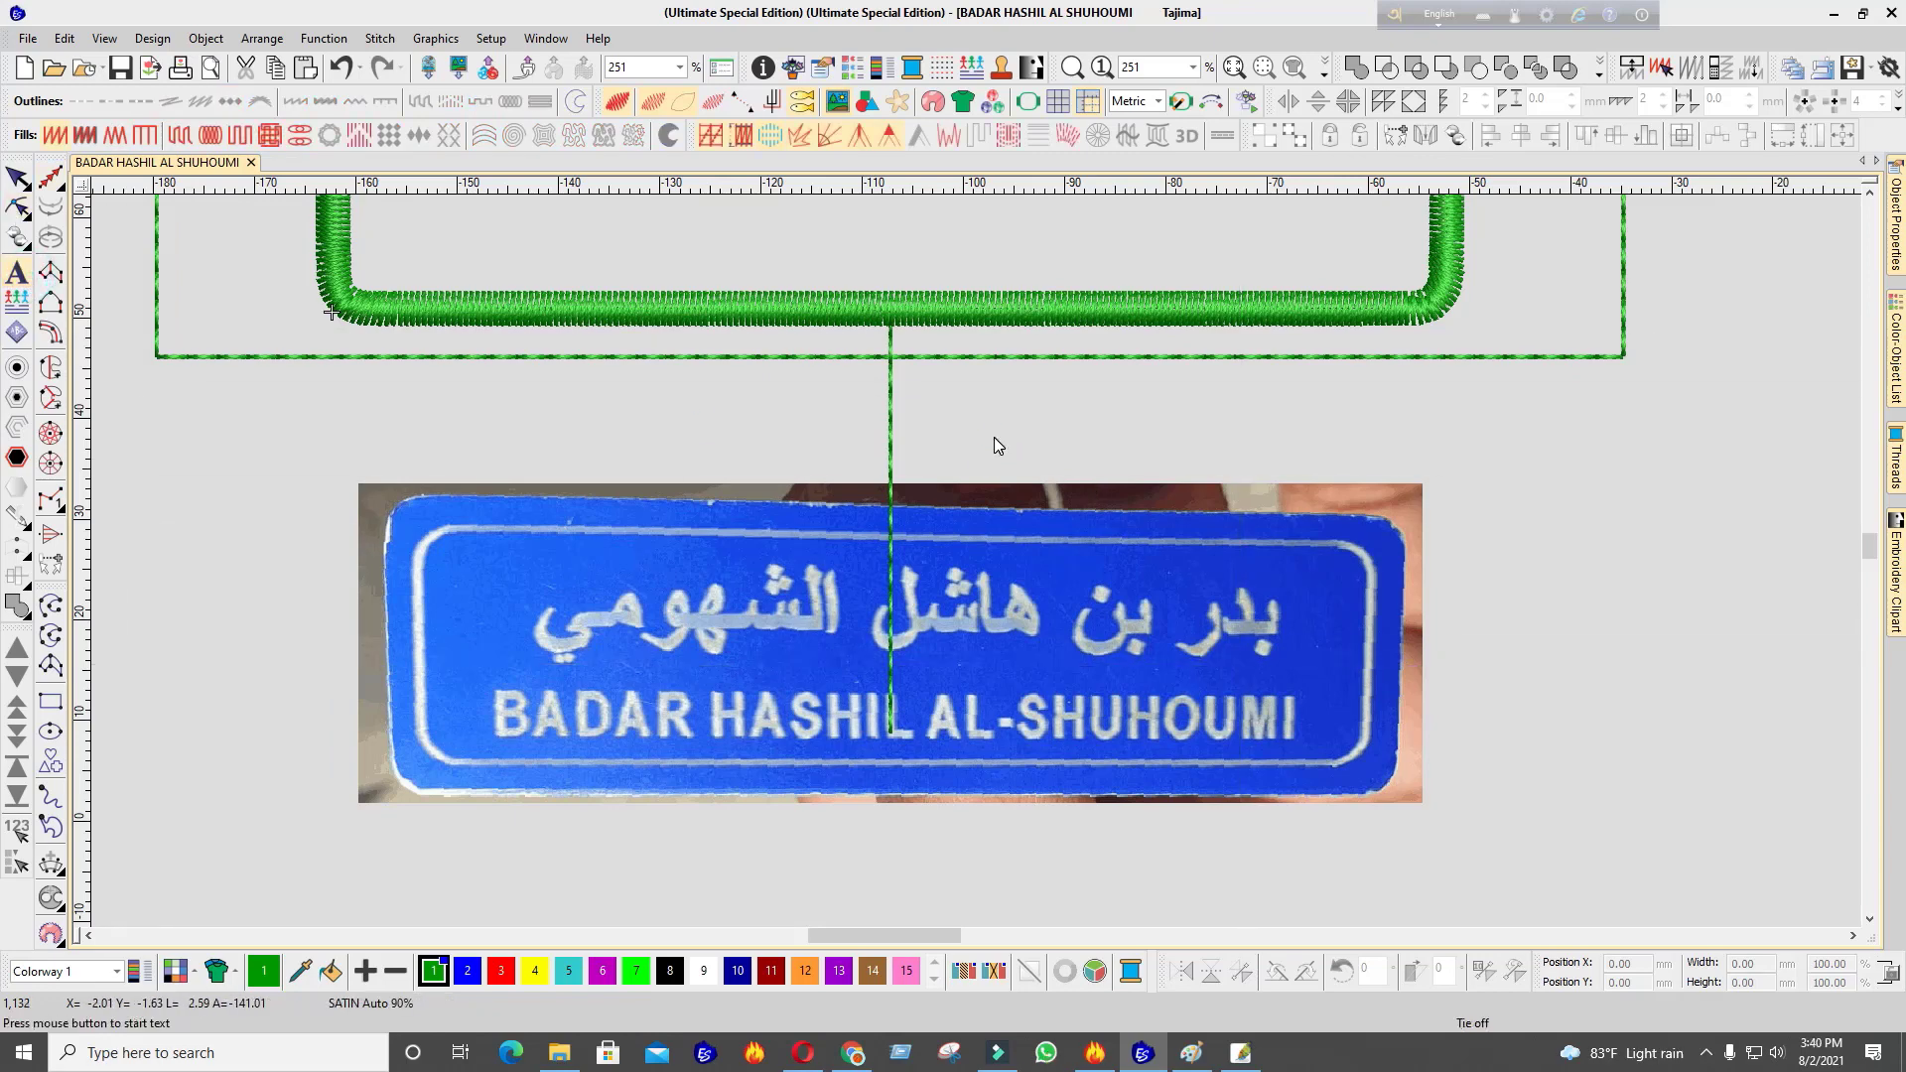
# Zoom out and create the Arabic name as lettering above the green frame
pyautogui.scroll(-2, 995, 439)
pyautogui.rightClick(16, 283)
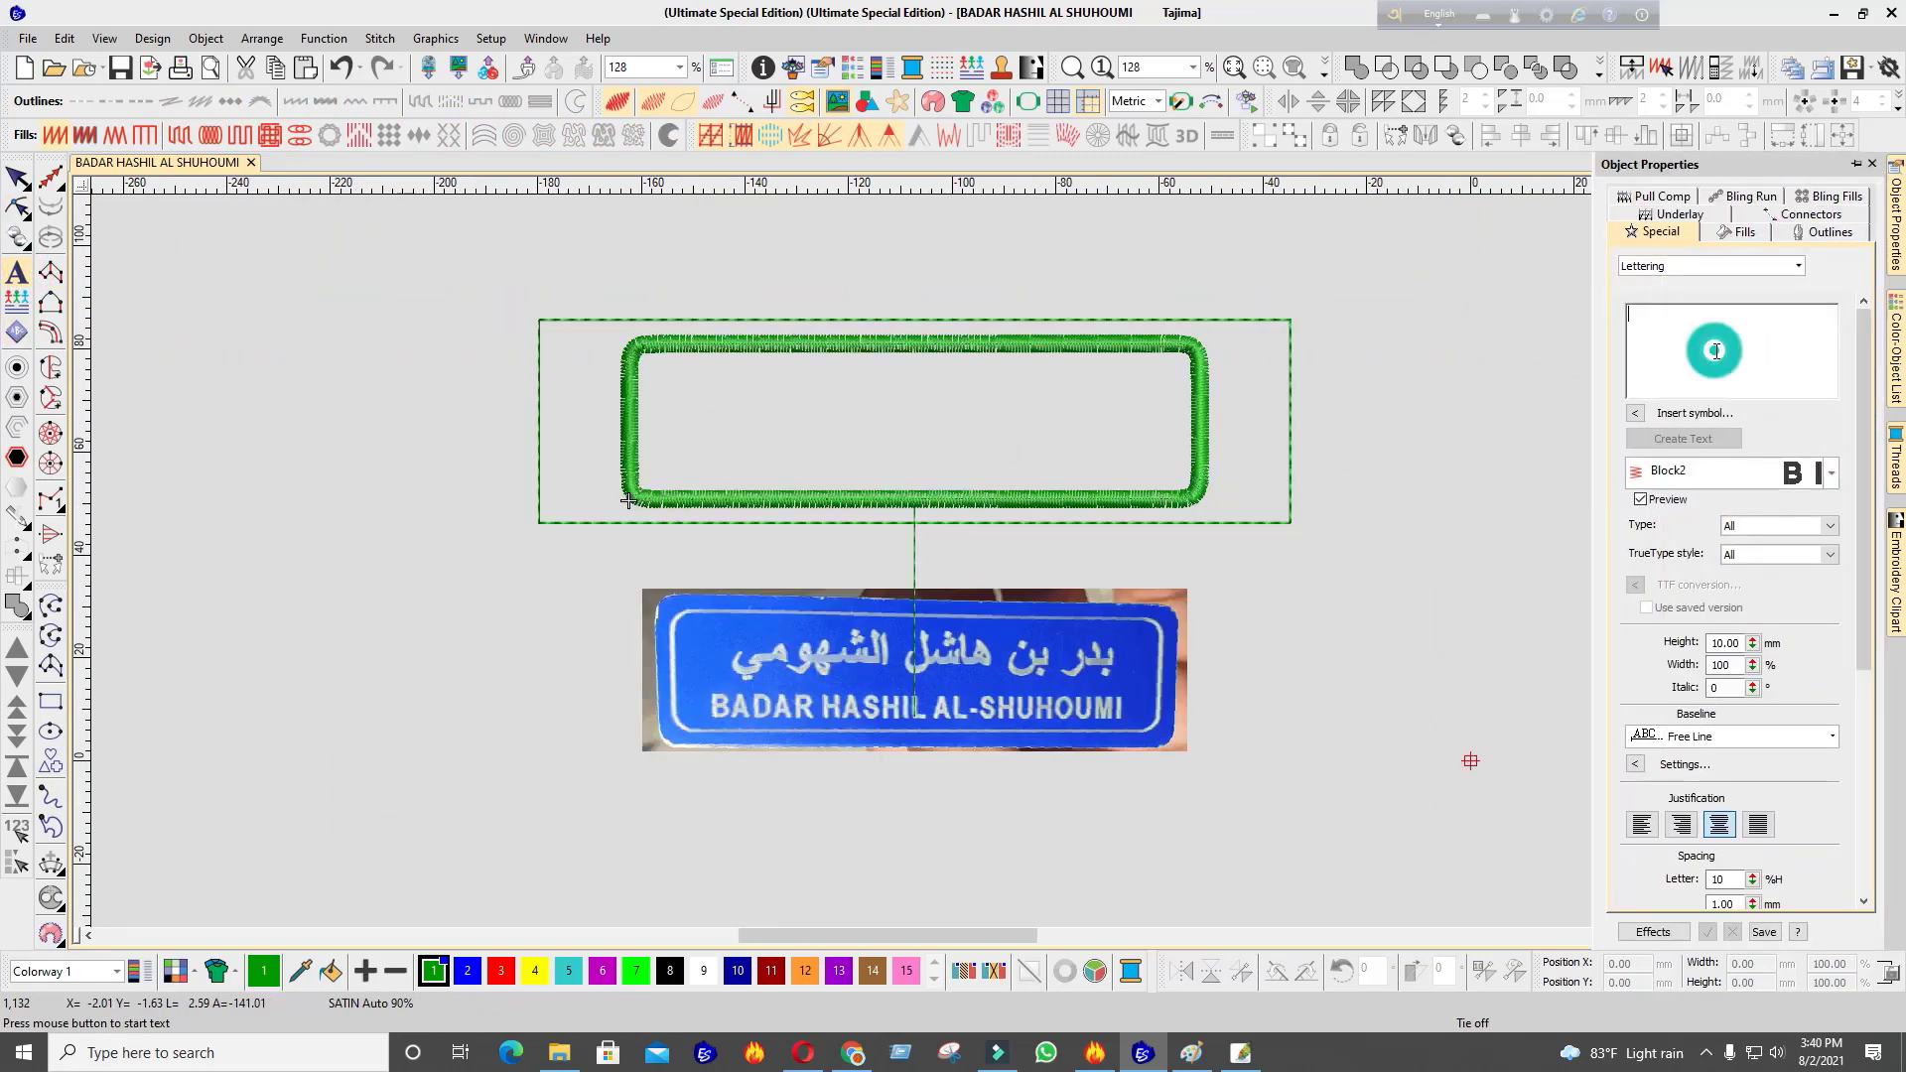
pyautogui.click(1685, 437)
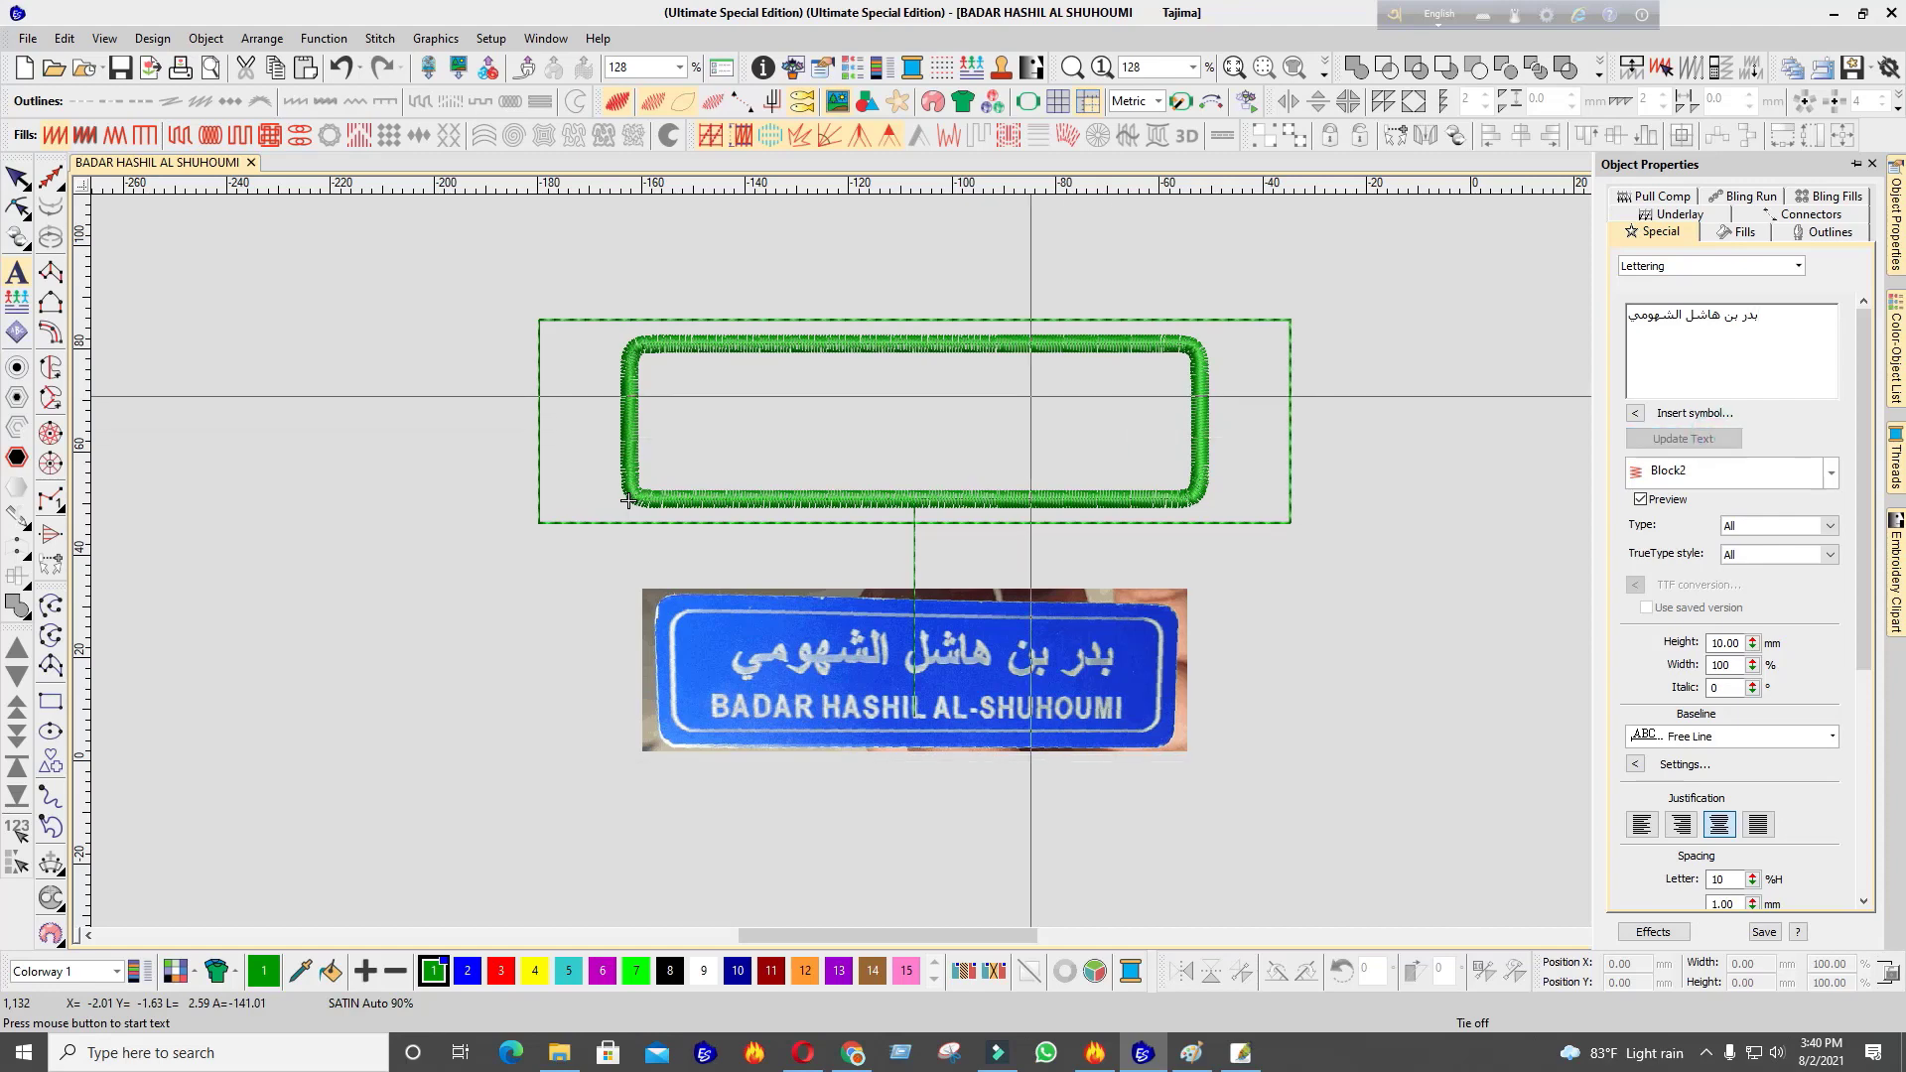
pyautogui.scroll(-2, 978, 447)
pyautogui.scroll(2, 979, 562)
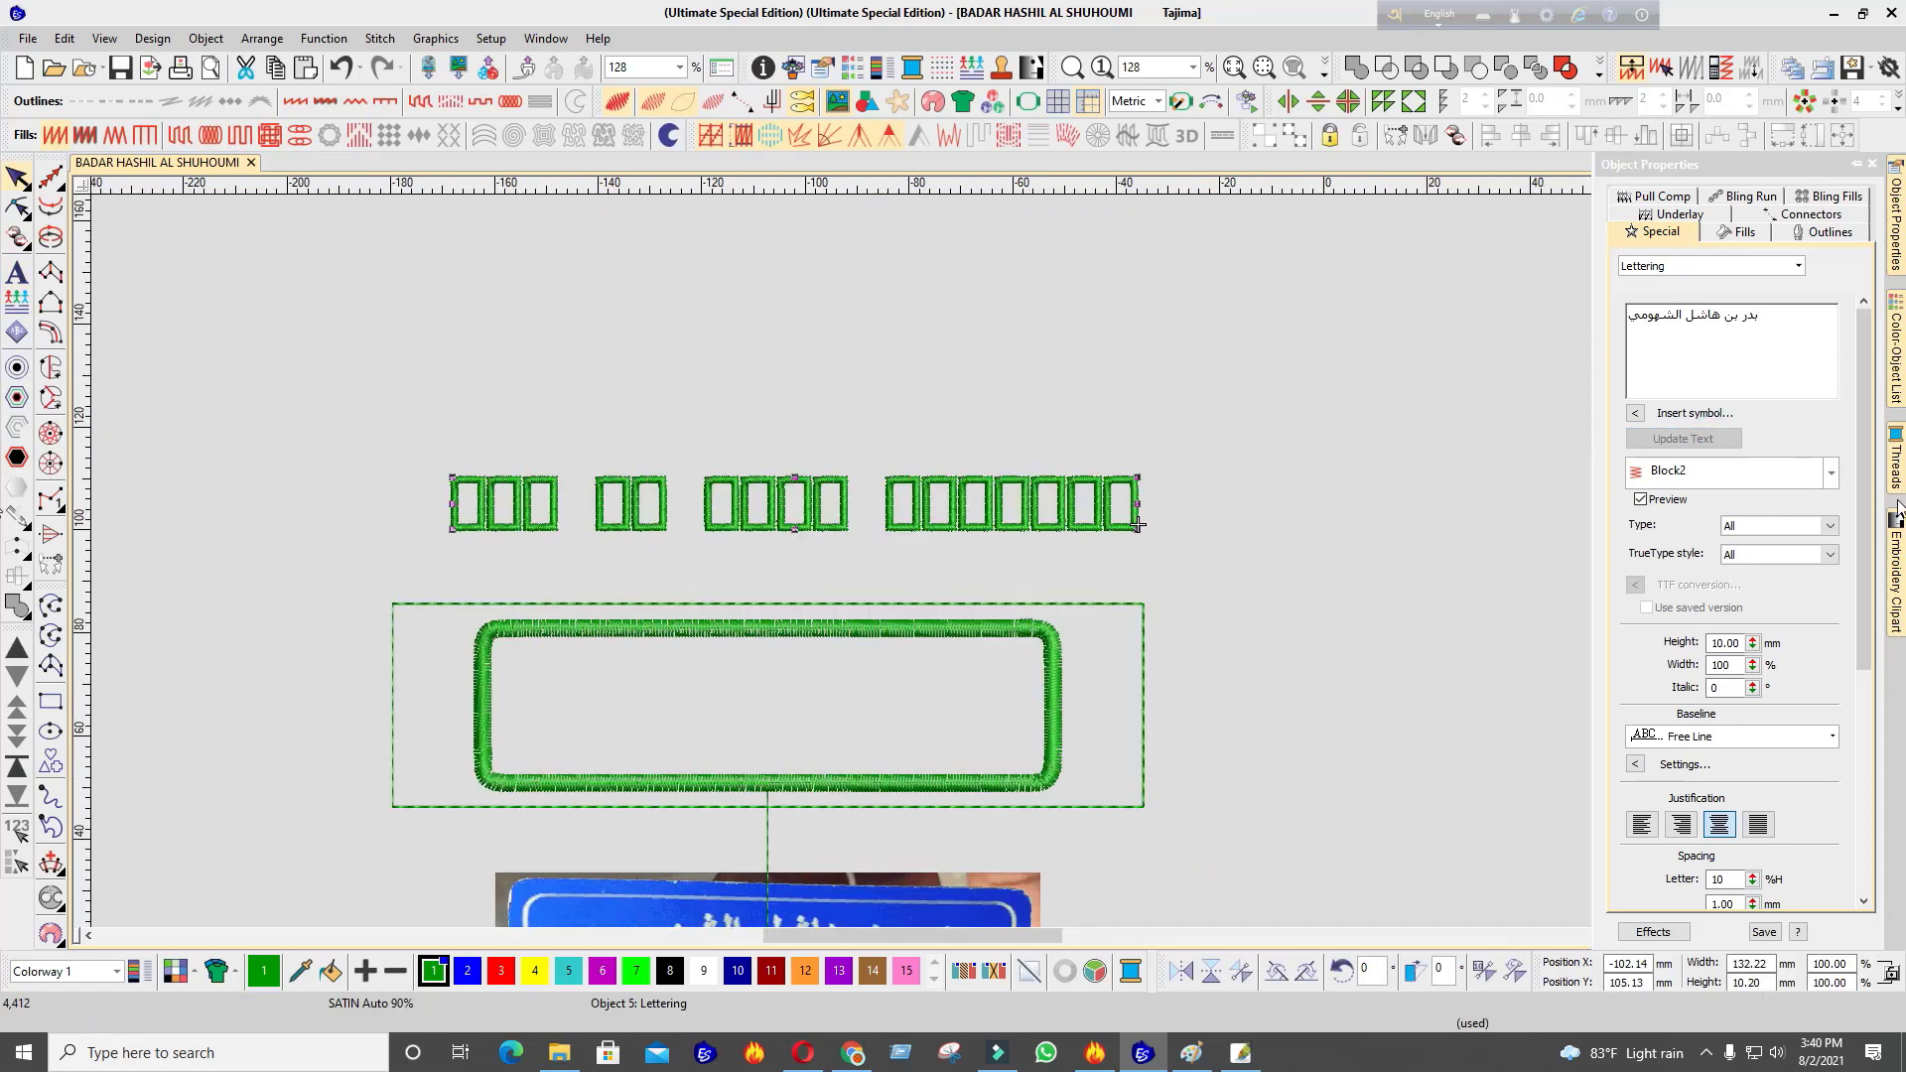
pyautogui.click(1833, 477)
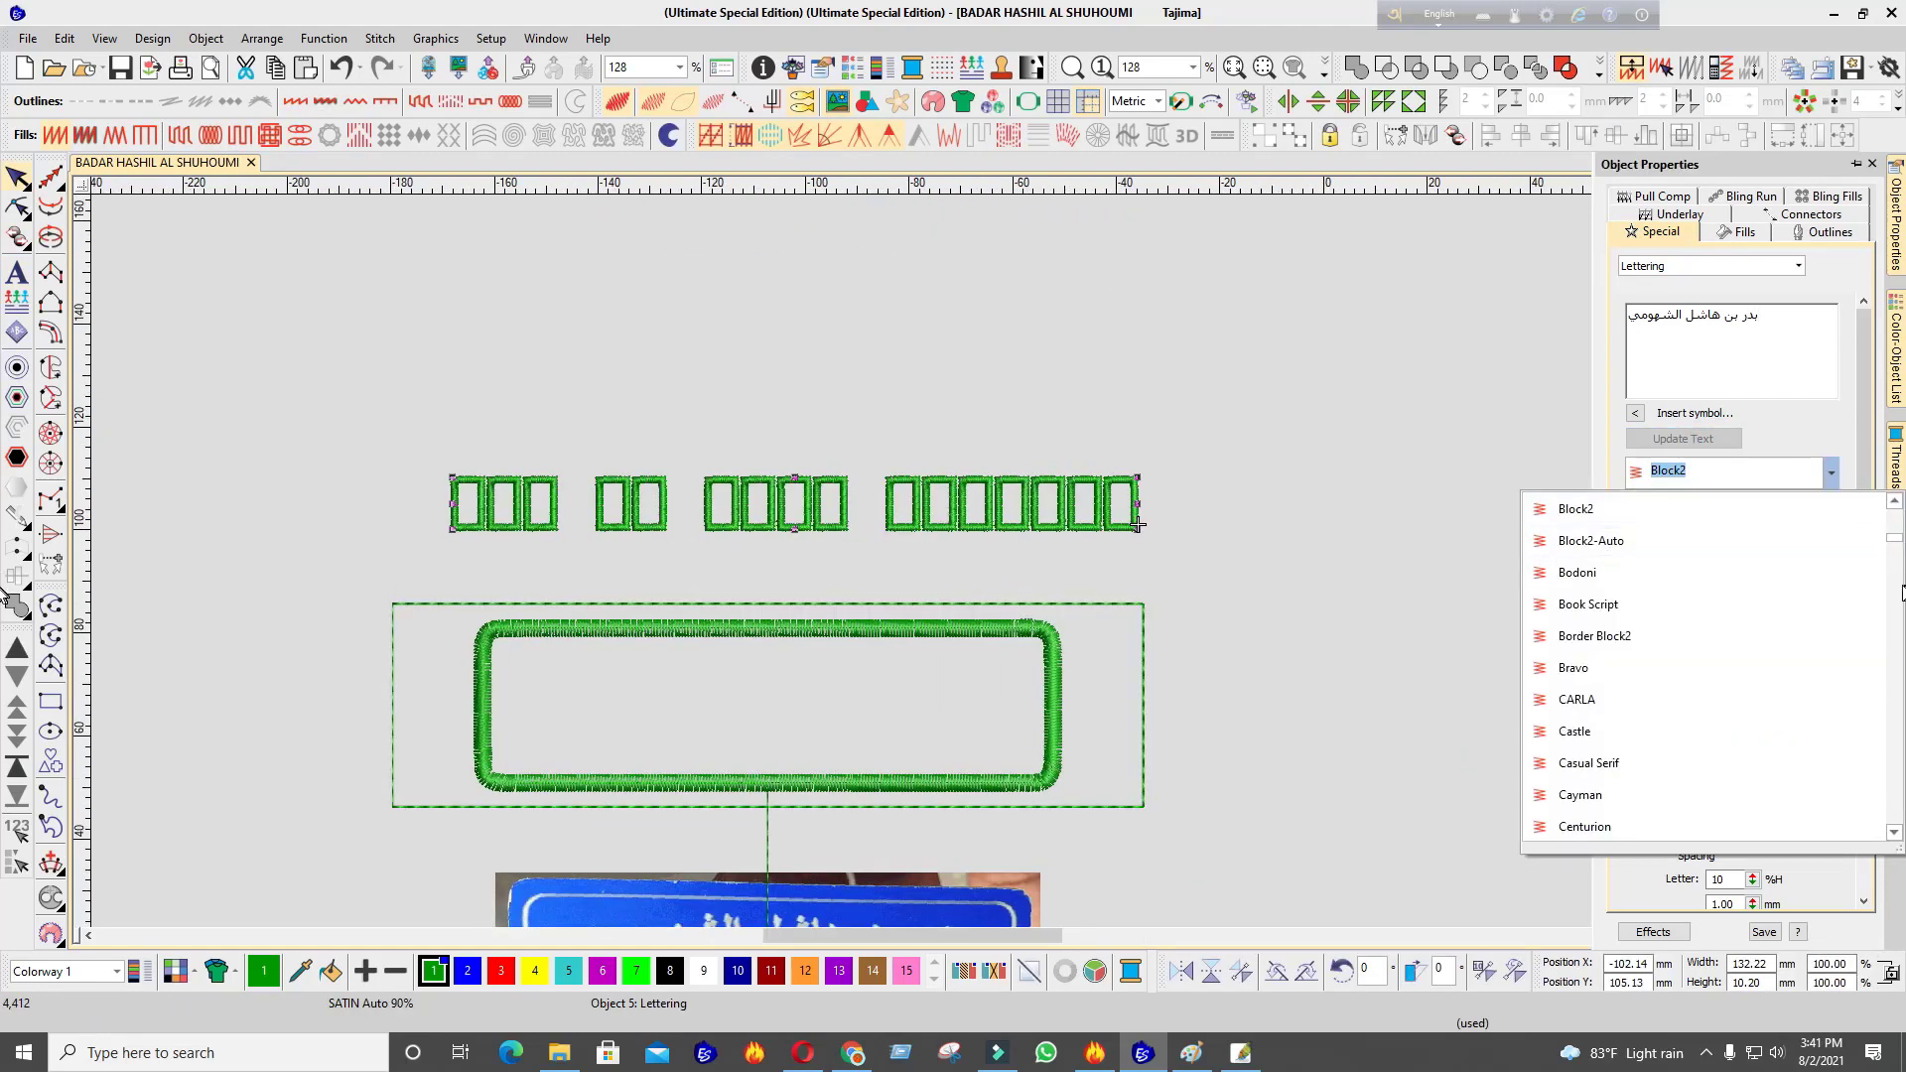
pyautogui.scroll(-4, 1884, 582)
pyautogui.click(1812, 415)
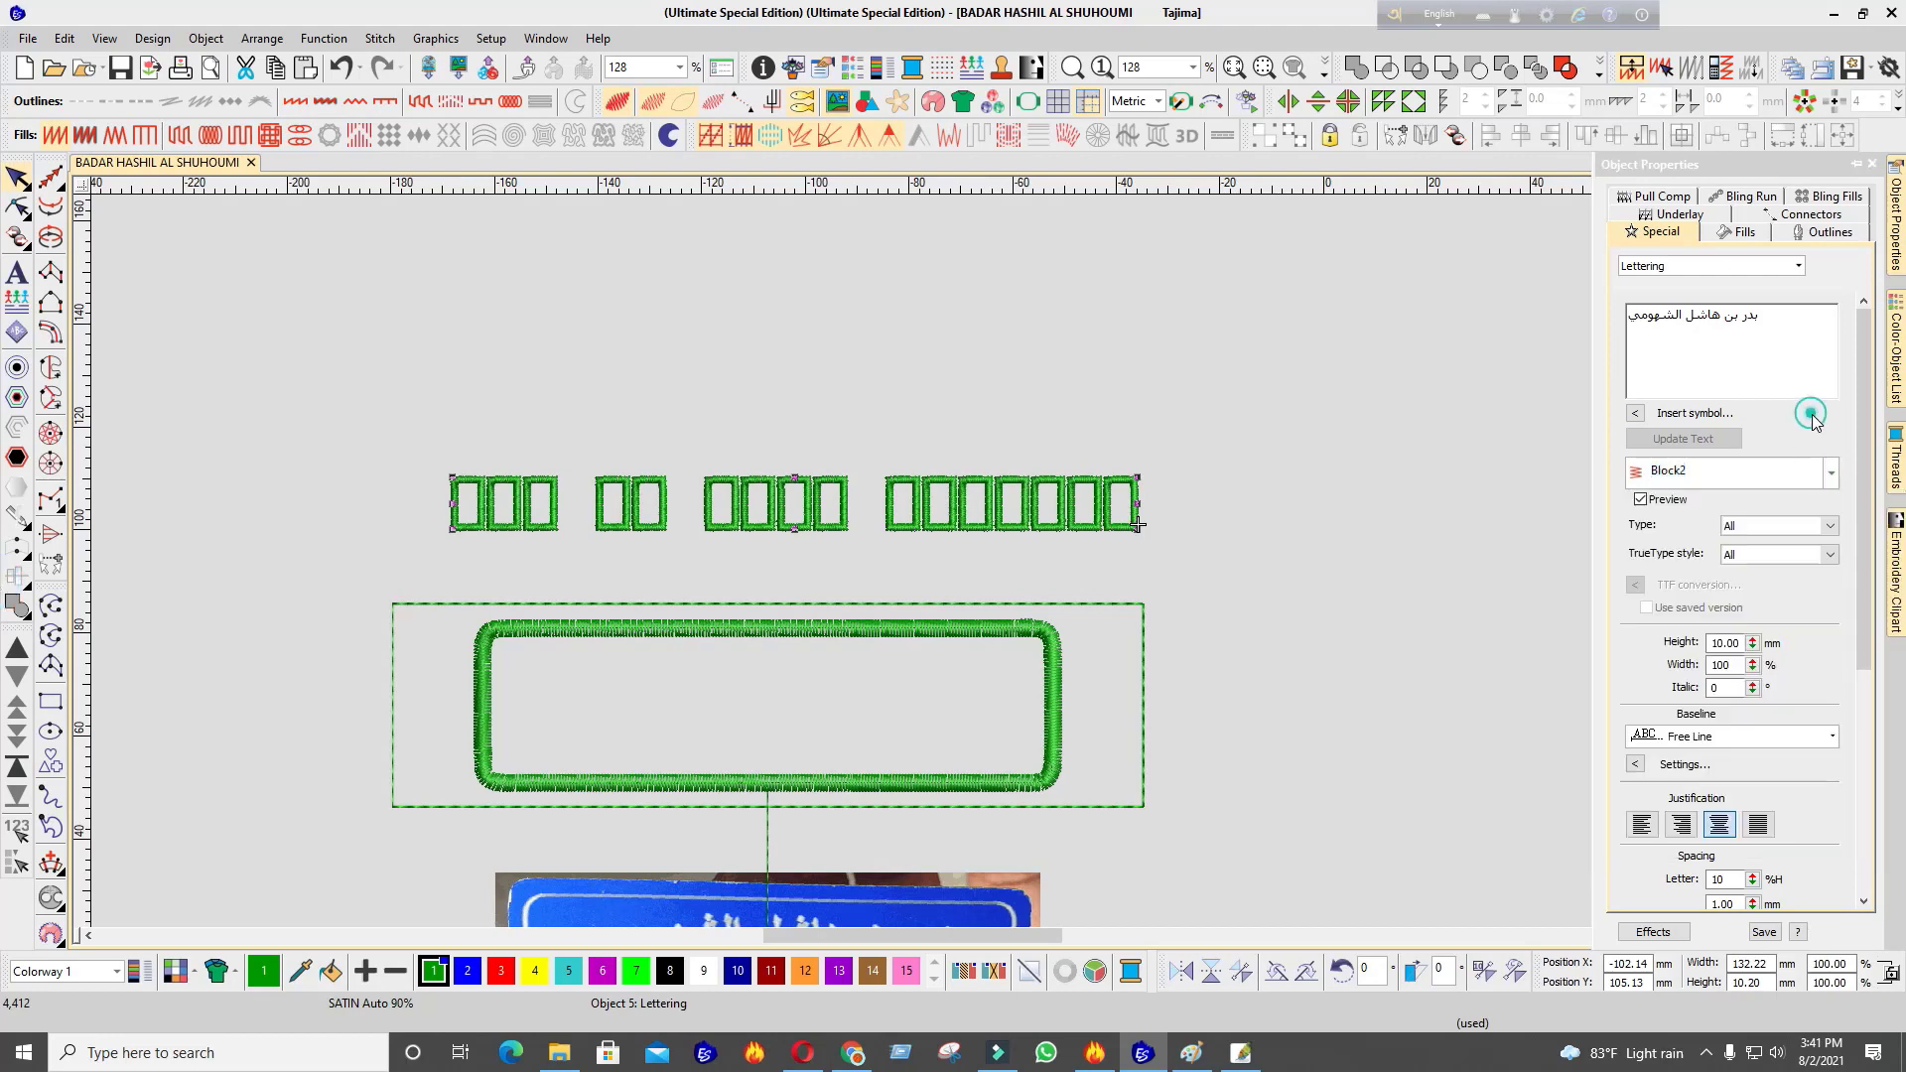
pyautogui.click(1830, 476)
pyautogui.scroll(-5, 1884, 566)
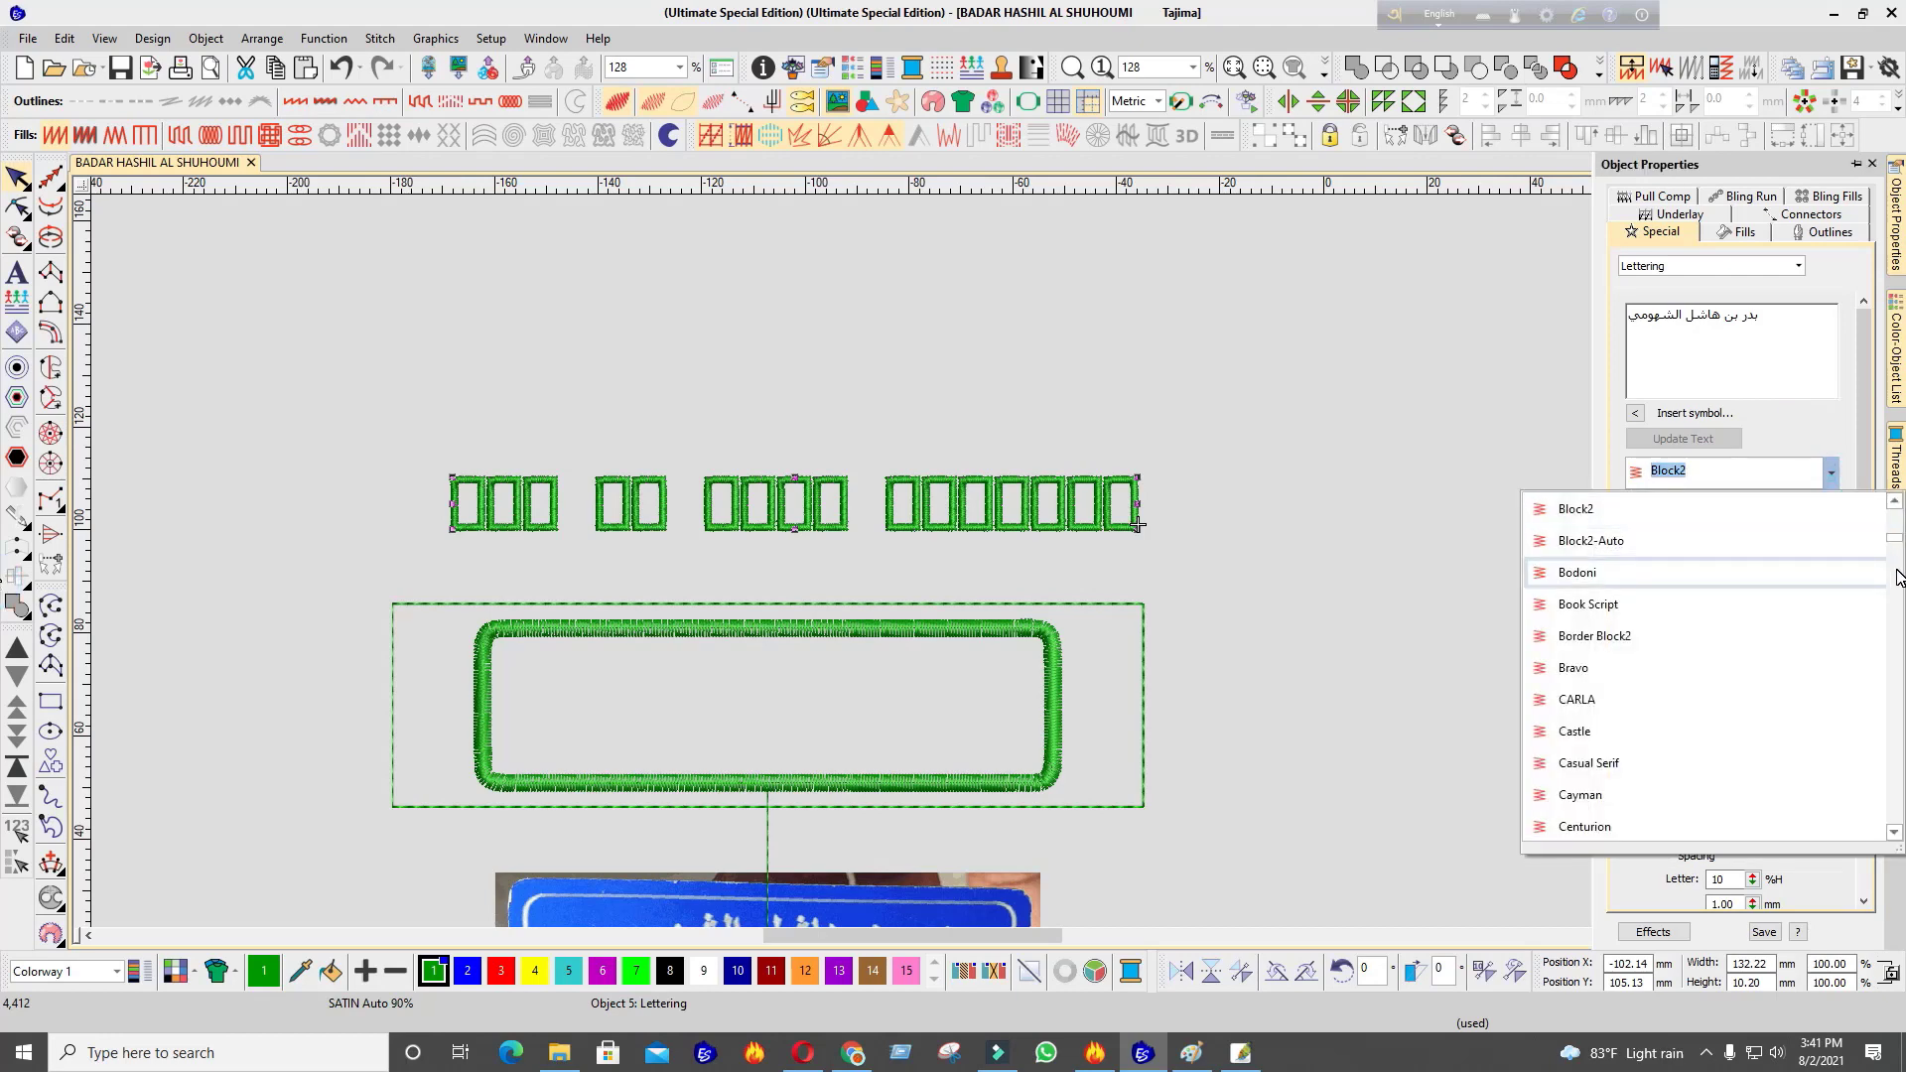
pyautogui.click(1901, 760)
pyautogui.click(1901, 759)
pyautogui.click(1901, 759)
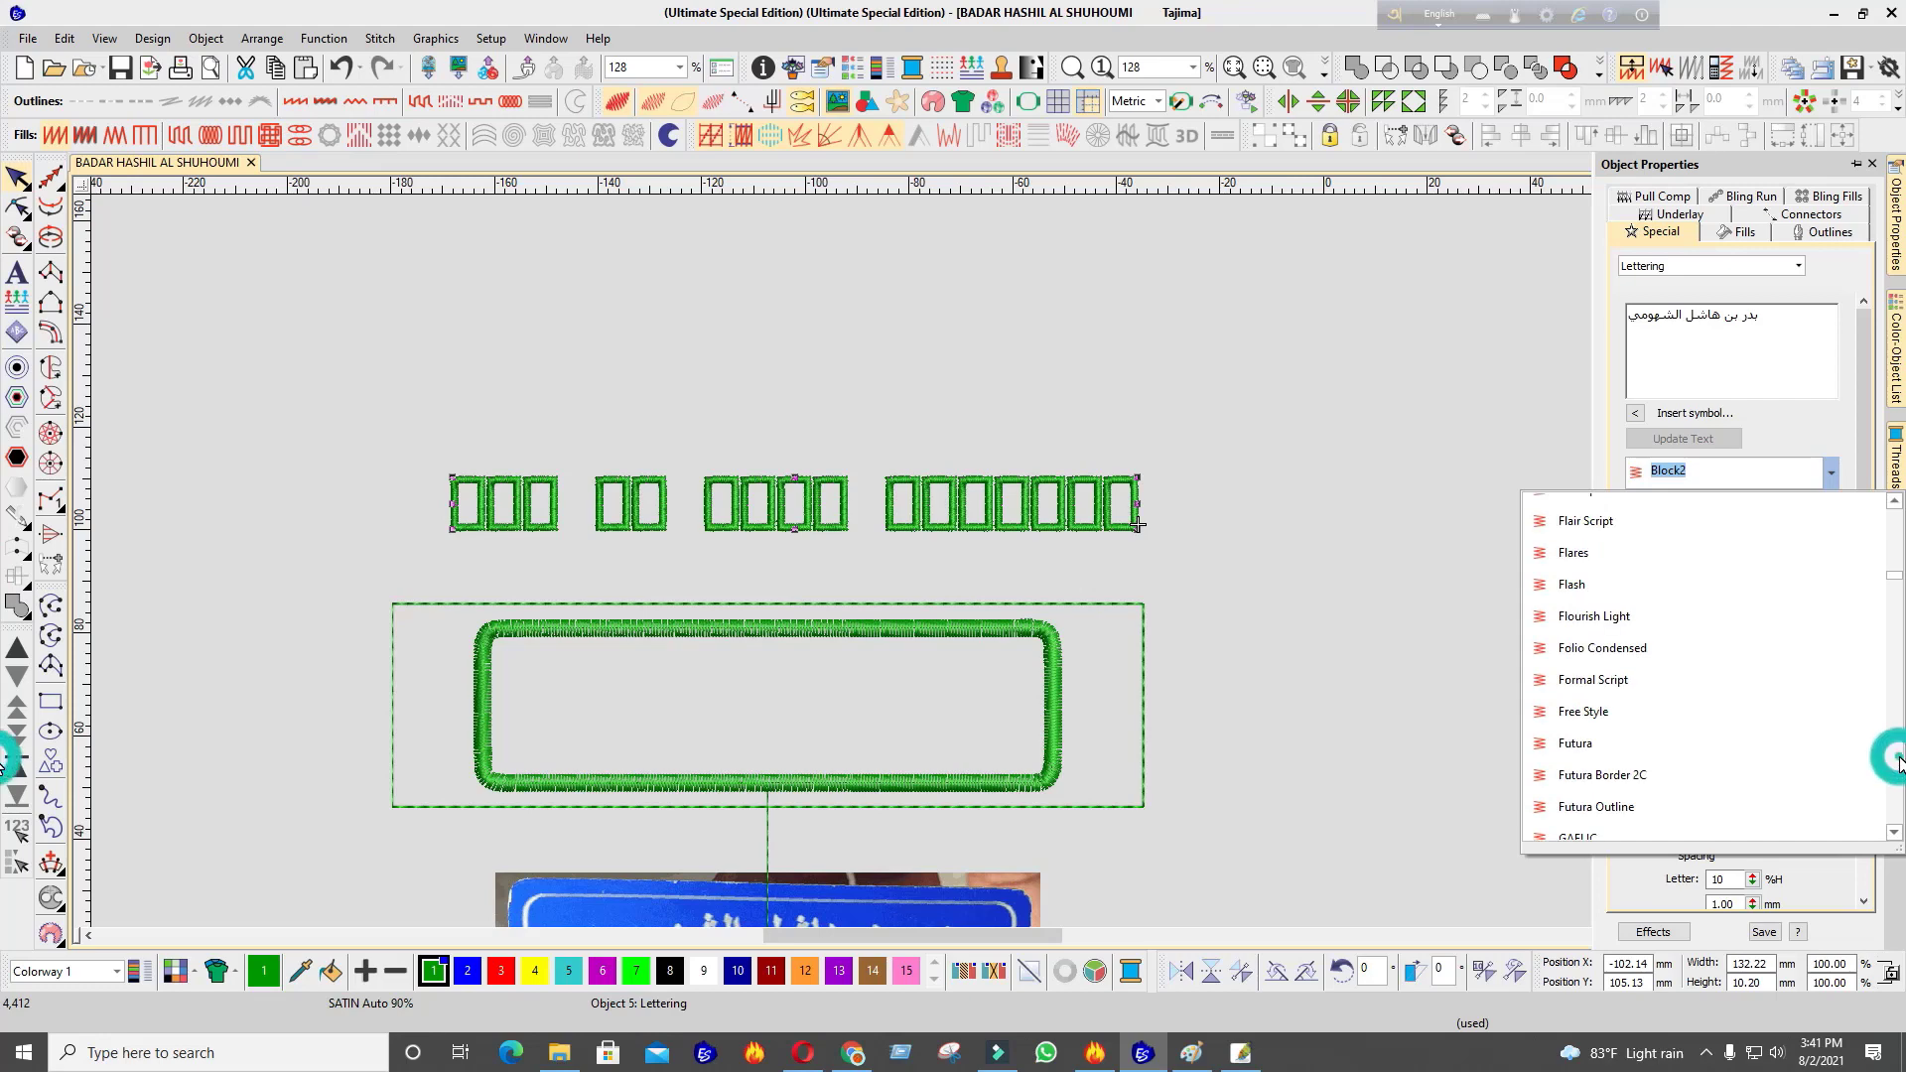
pyautogui.click(1901, 759)
pyautogui.click(1901, 760)
pyautogui.click(1900, 759)
pyautogui.click(1900, 759)
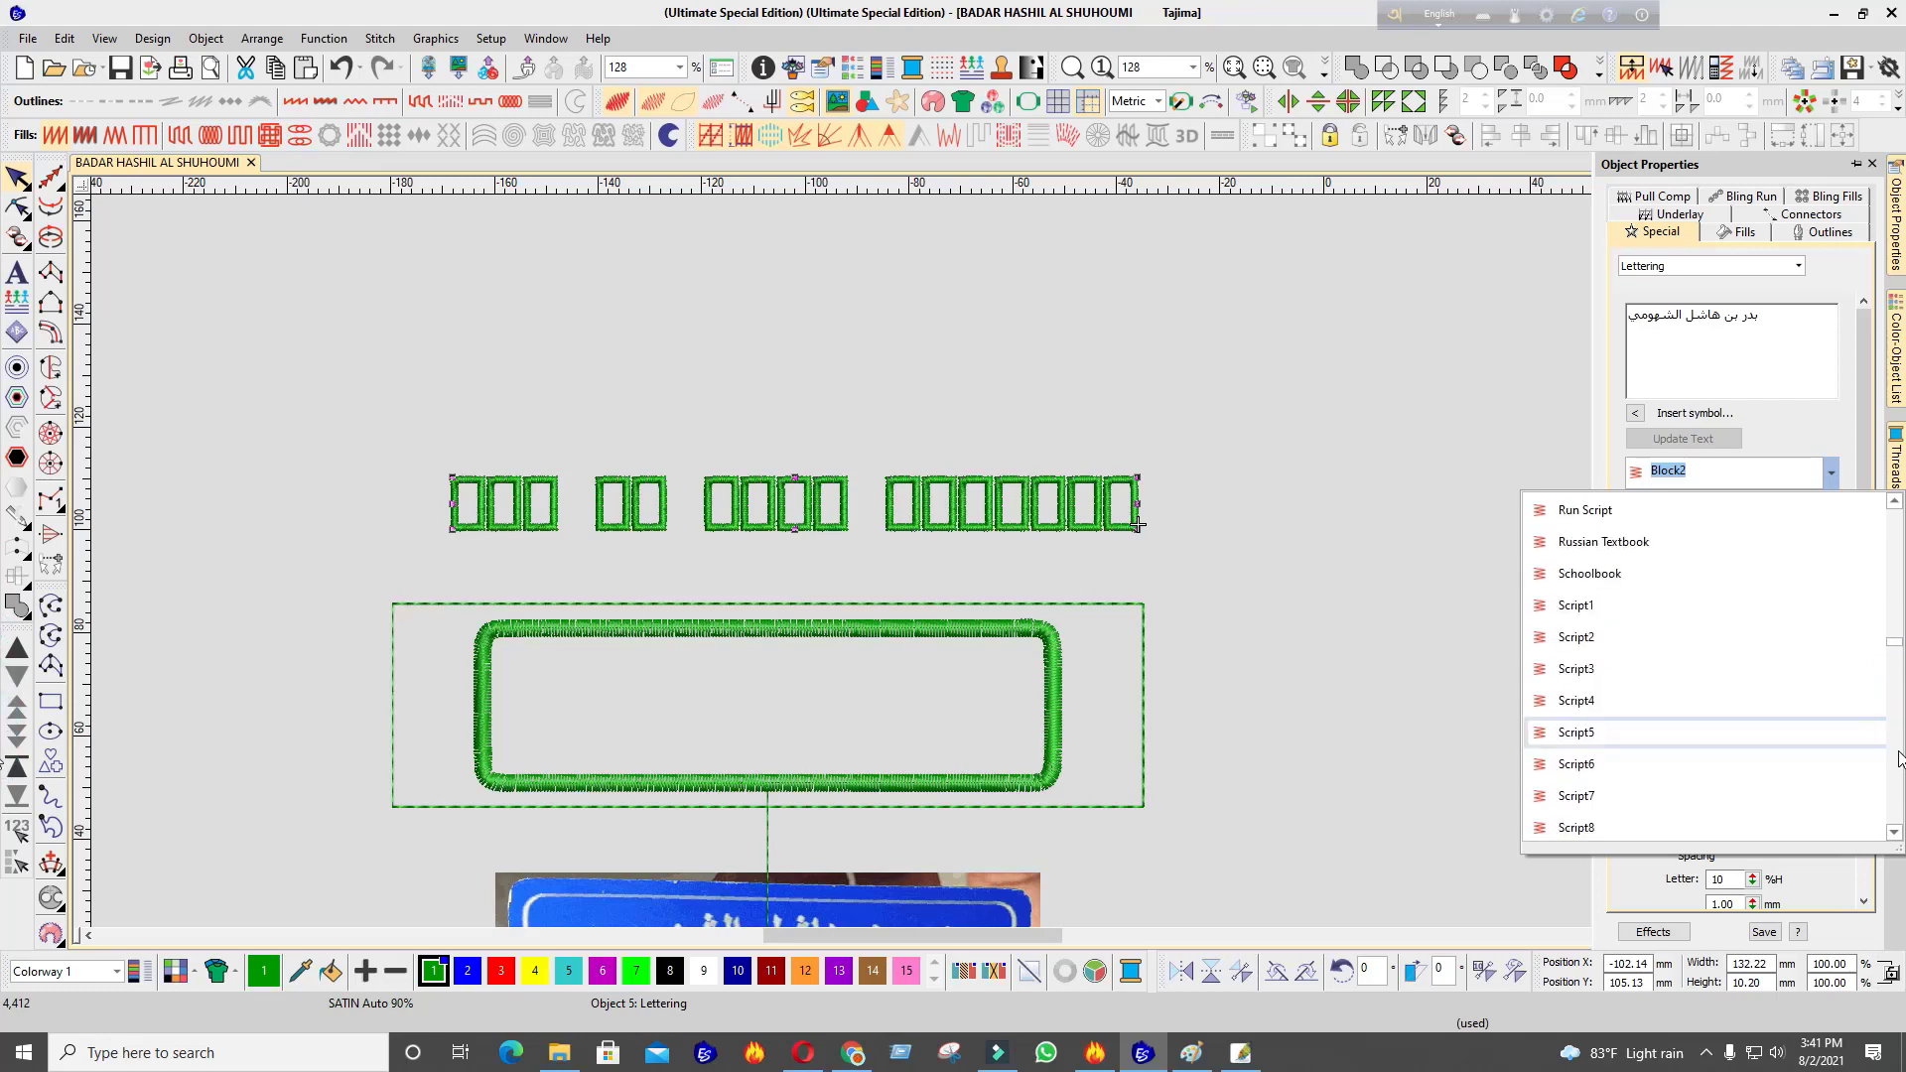
pyautogui.click(1900, 767)
pyautogui.click(1900, 772)
pyautogui.click(1900, 789)
pyautogui.click(1900, 809)
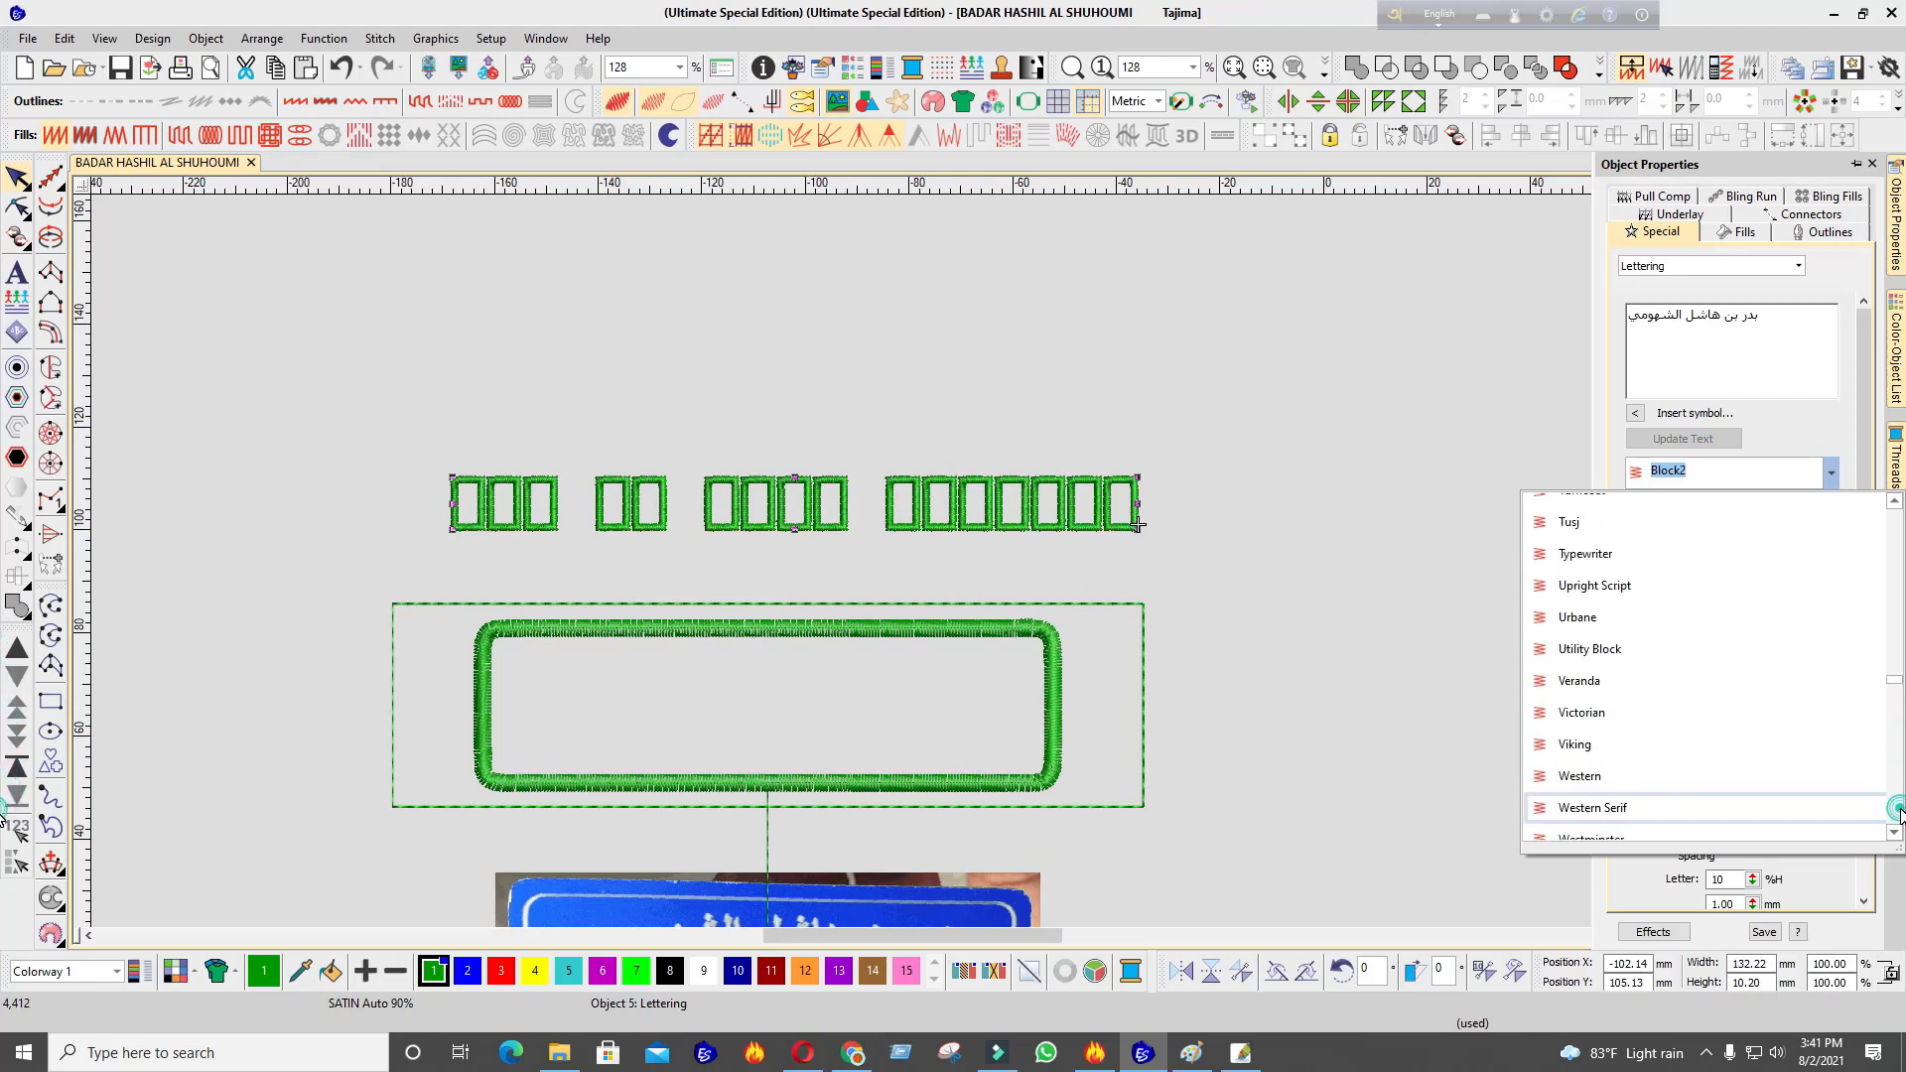
pyautogui.click(1900, 809)
pyautogui.click(1810, 688)
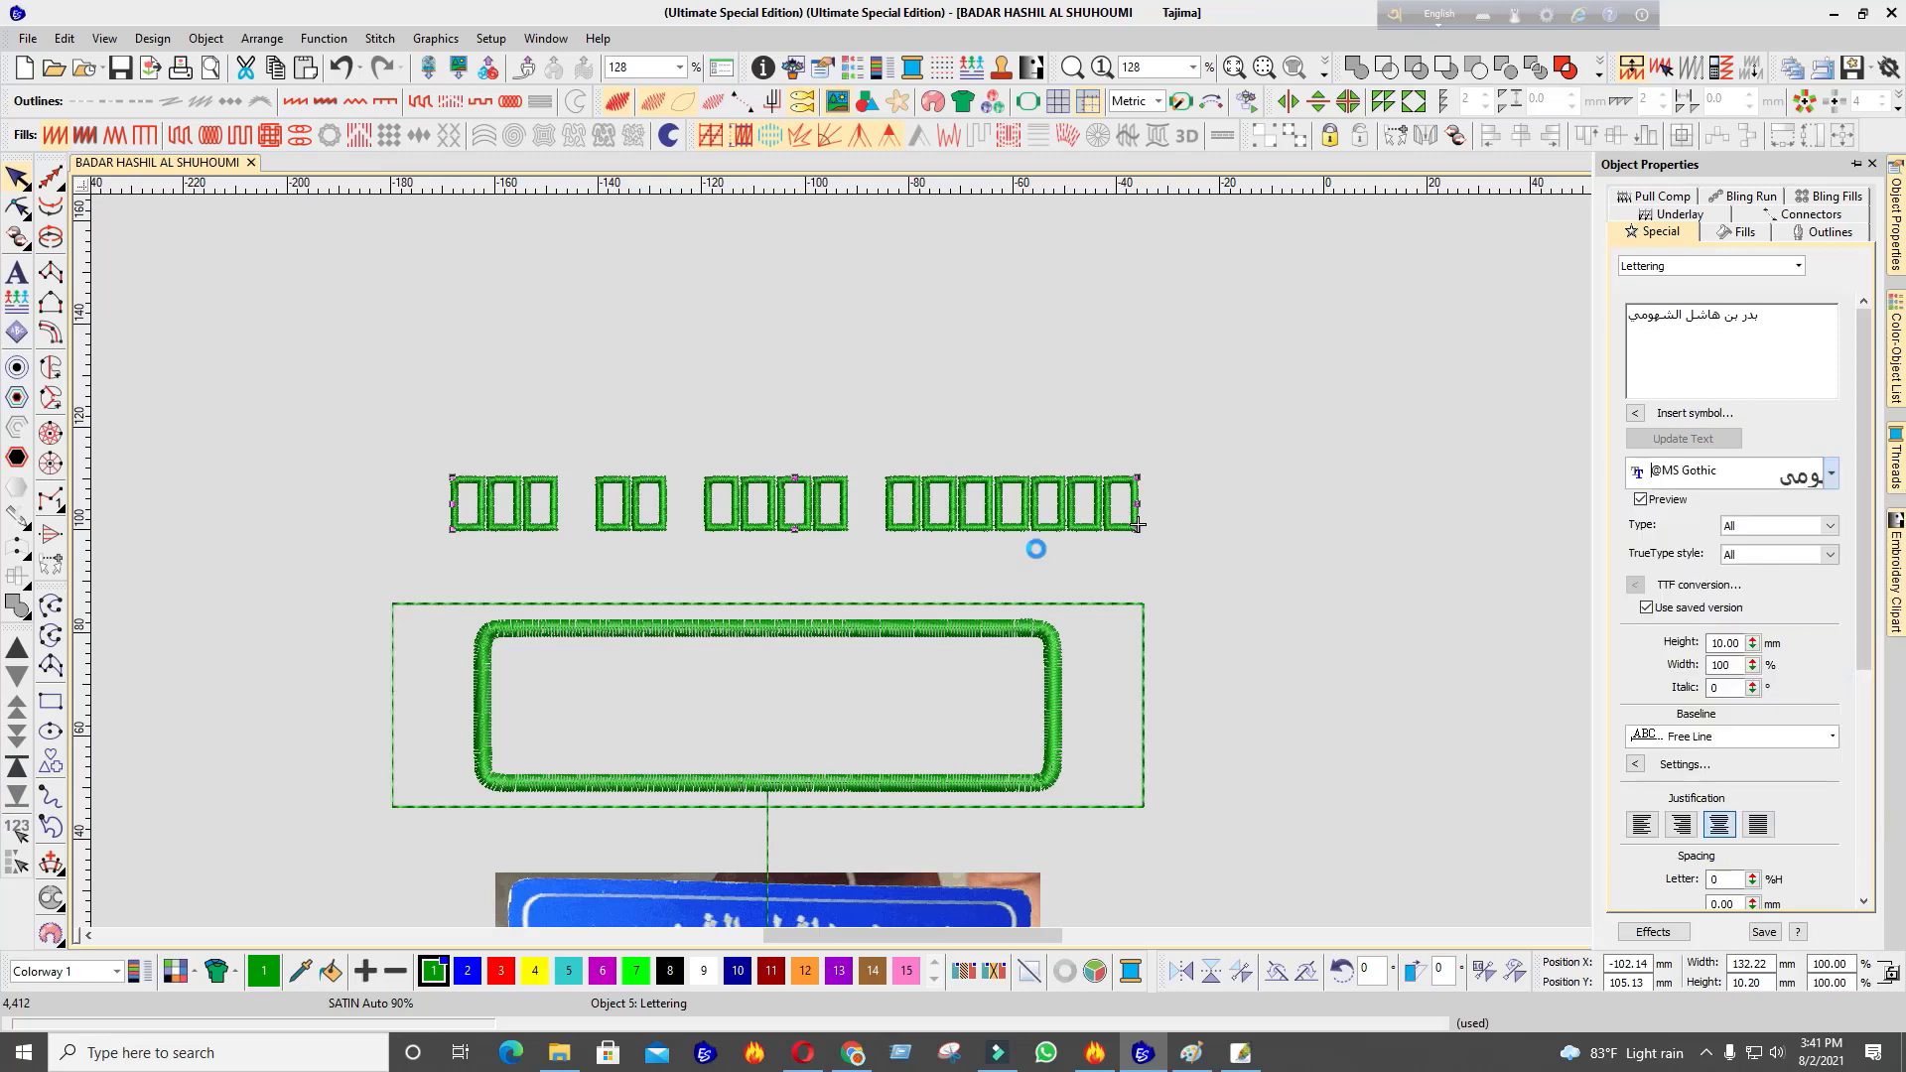
# Switch the Avro keyboard to Bengali input with ANSI output mode
pyautogui.click(1450, 15)
pyautogui.click(1546, 14)
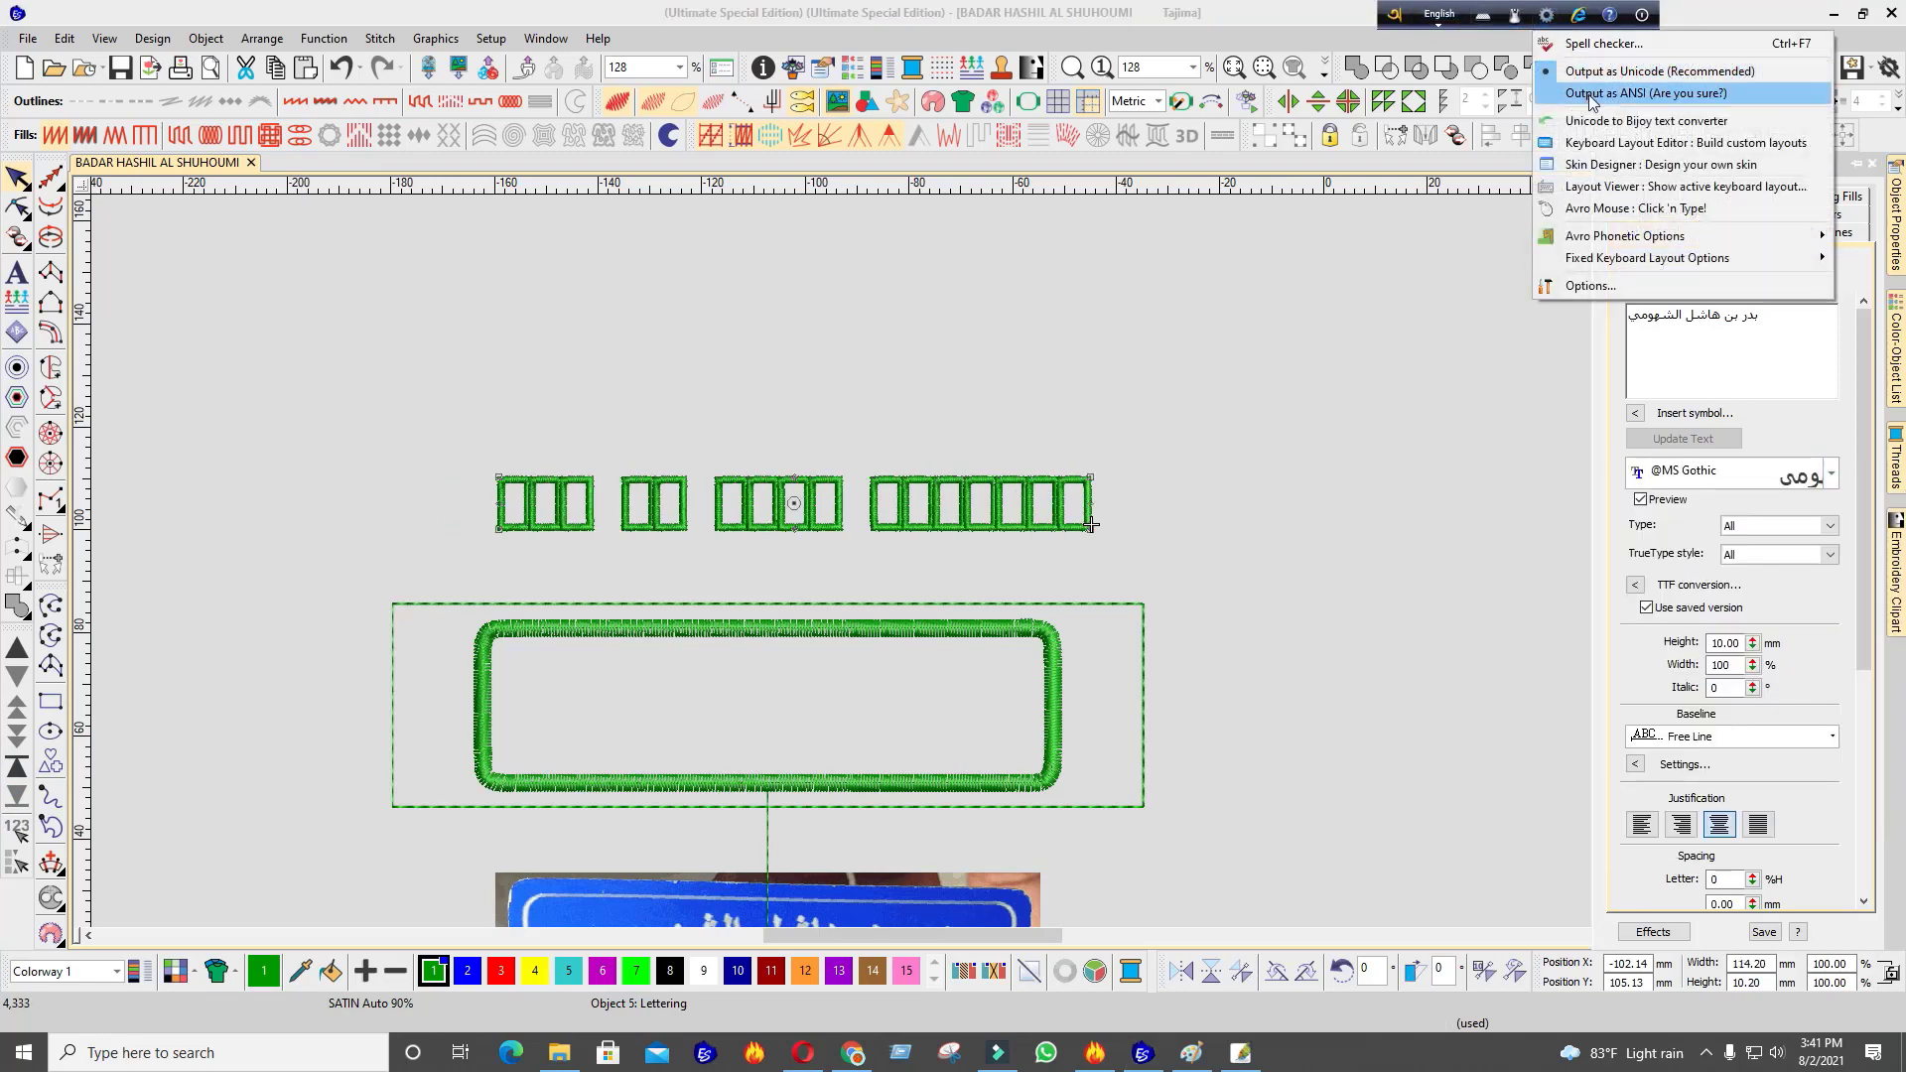
pyautogui.click(1628, 98)
pyautogui.click(1005, 672)
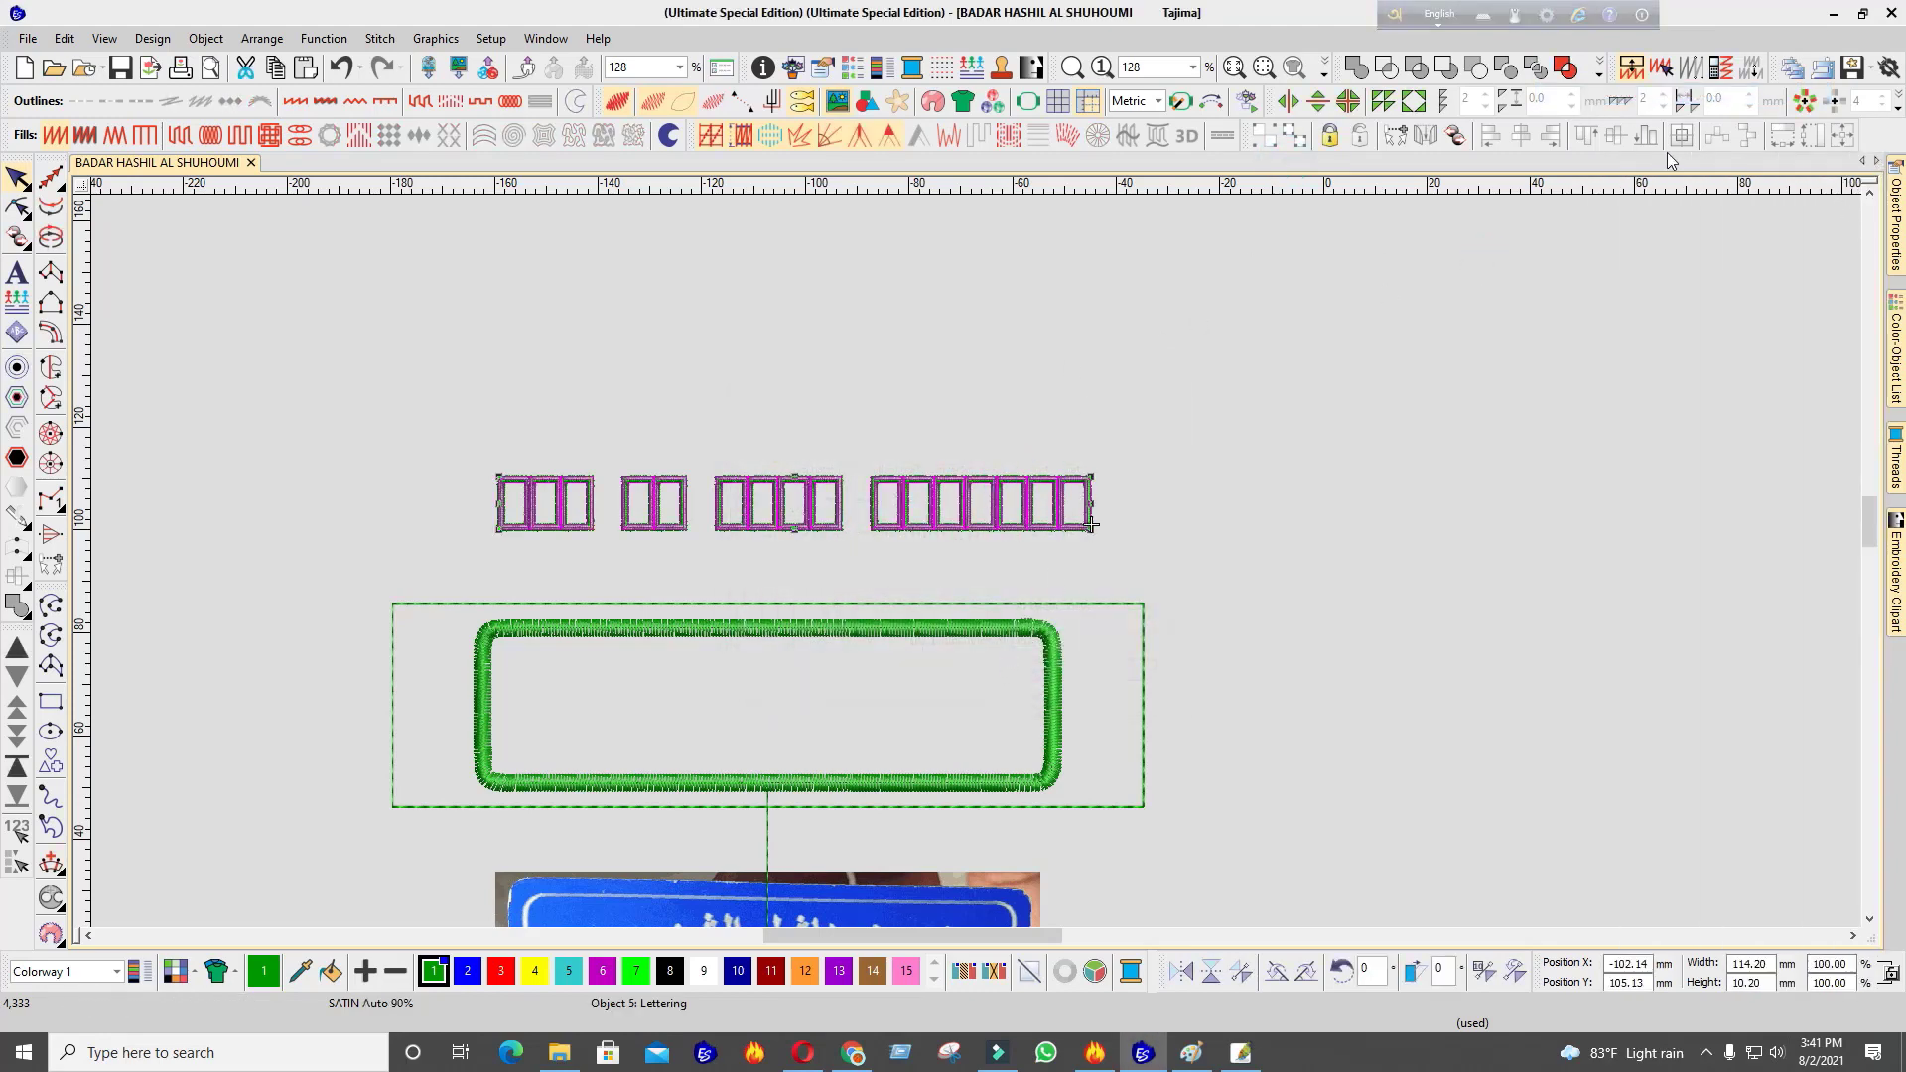
pyautogui.click(1894, 256)
pyautogui.click(1841, 477)
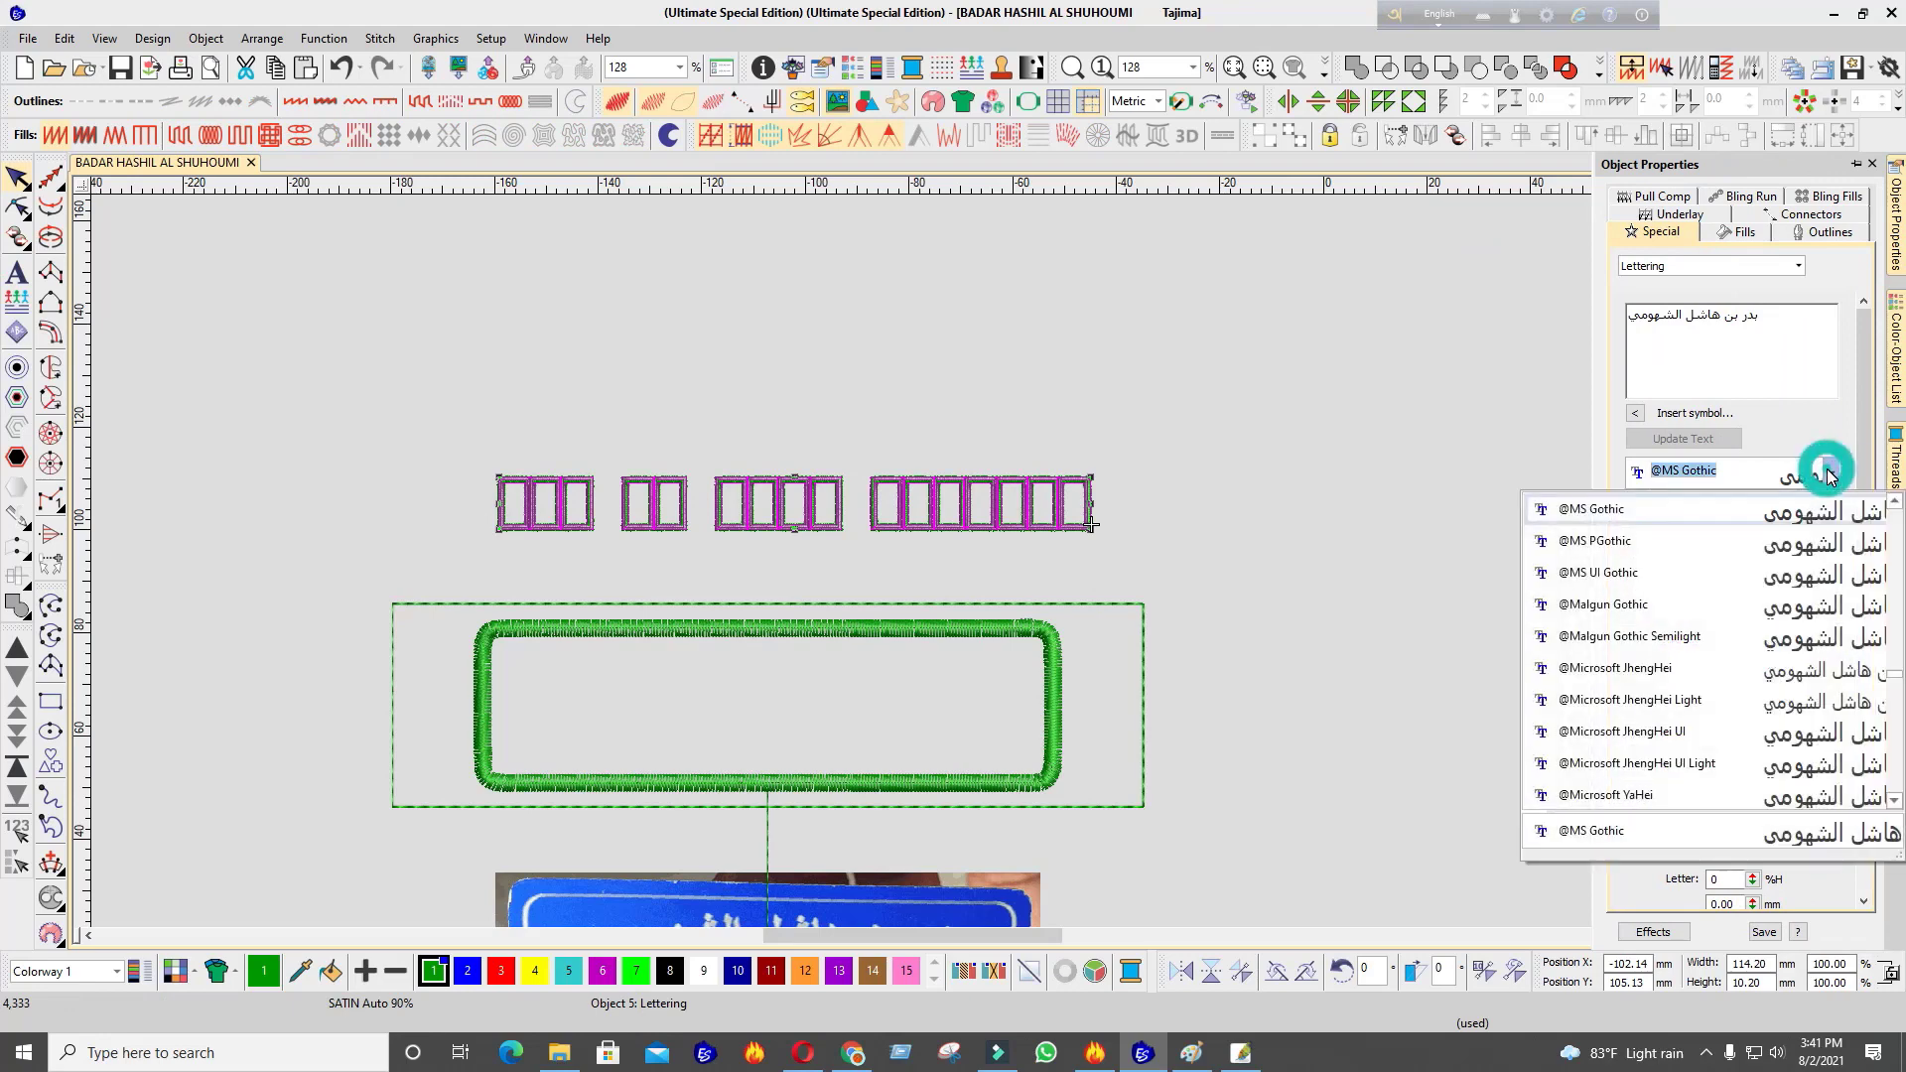
pyautogui.click(1798, 607)
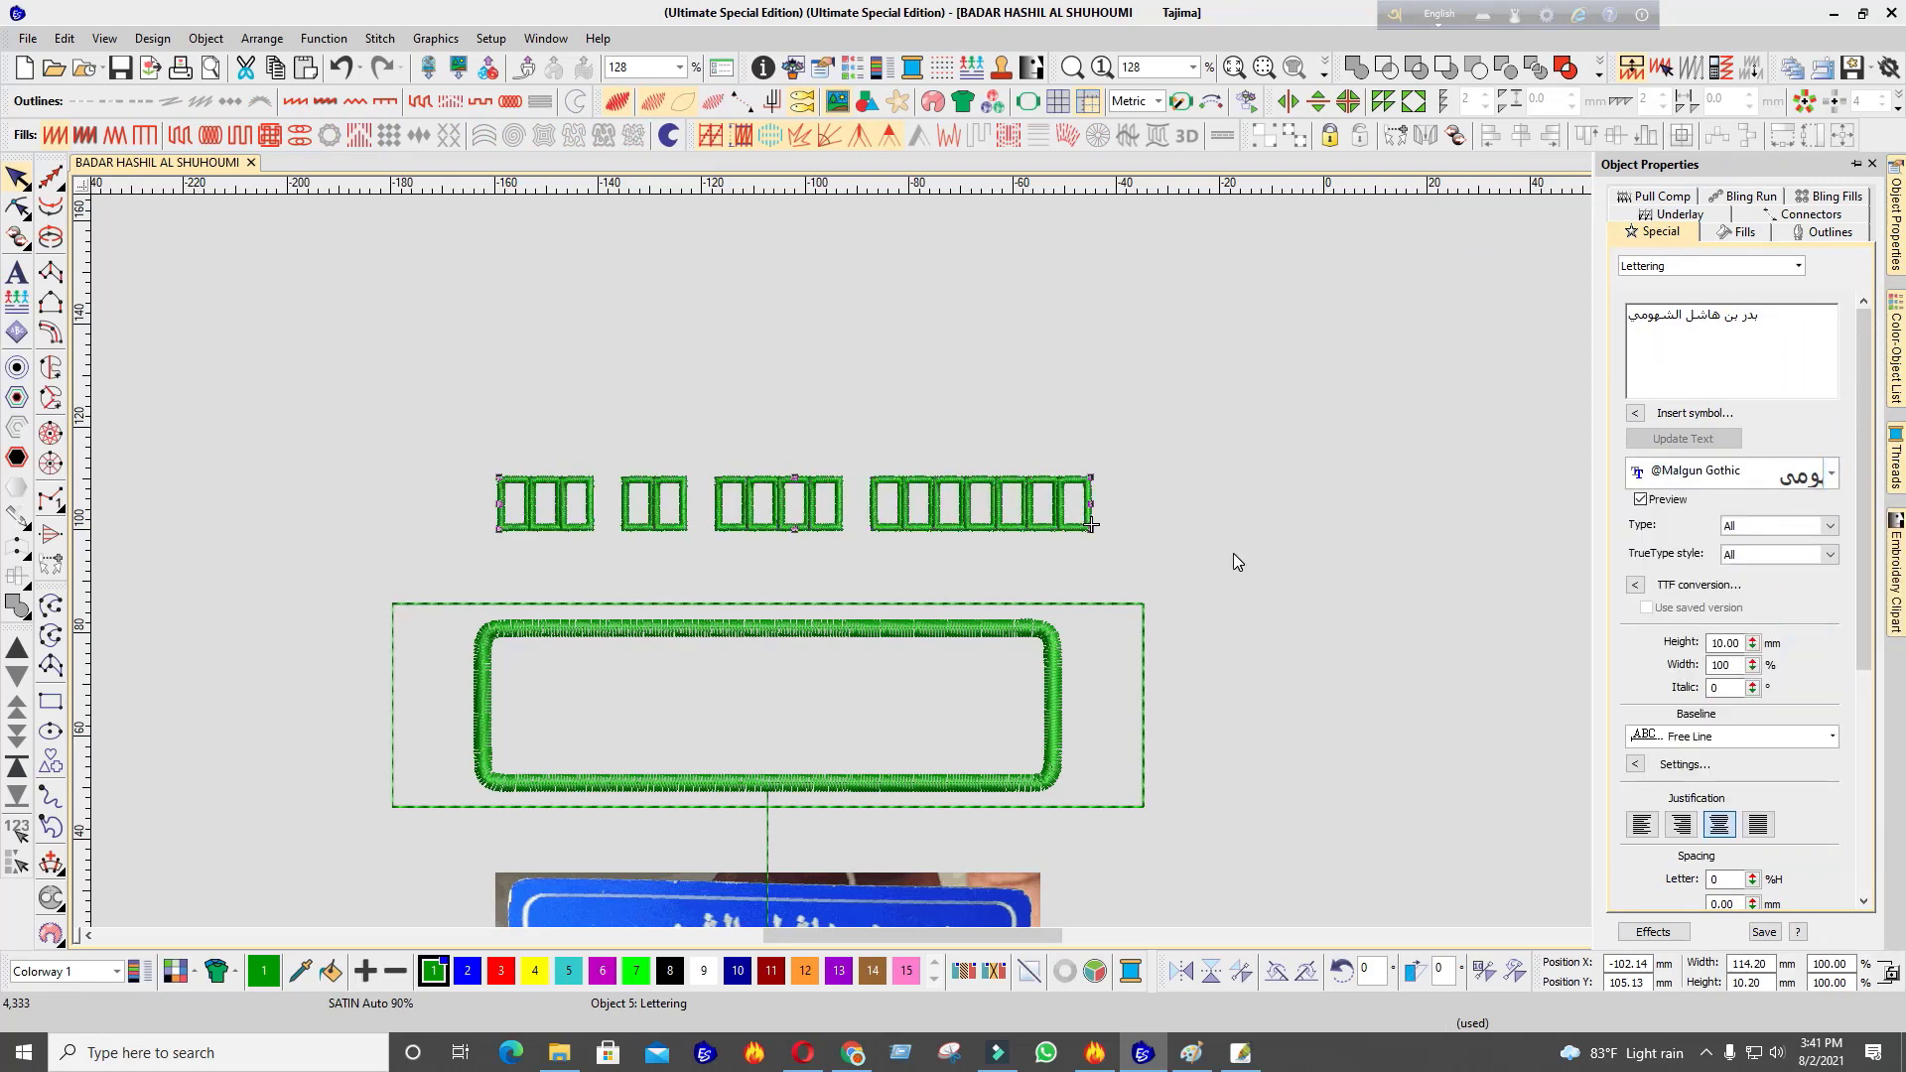
pyautogui.click(1830, 471)
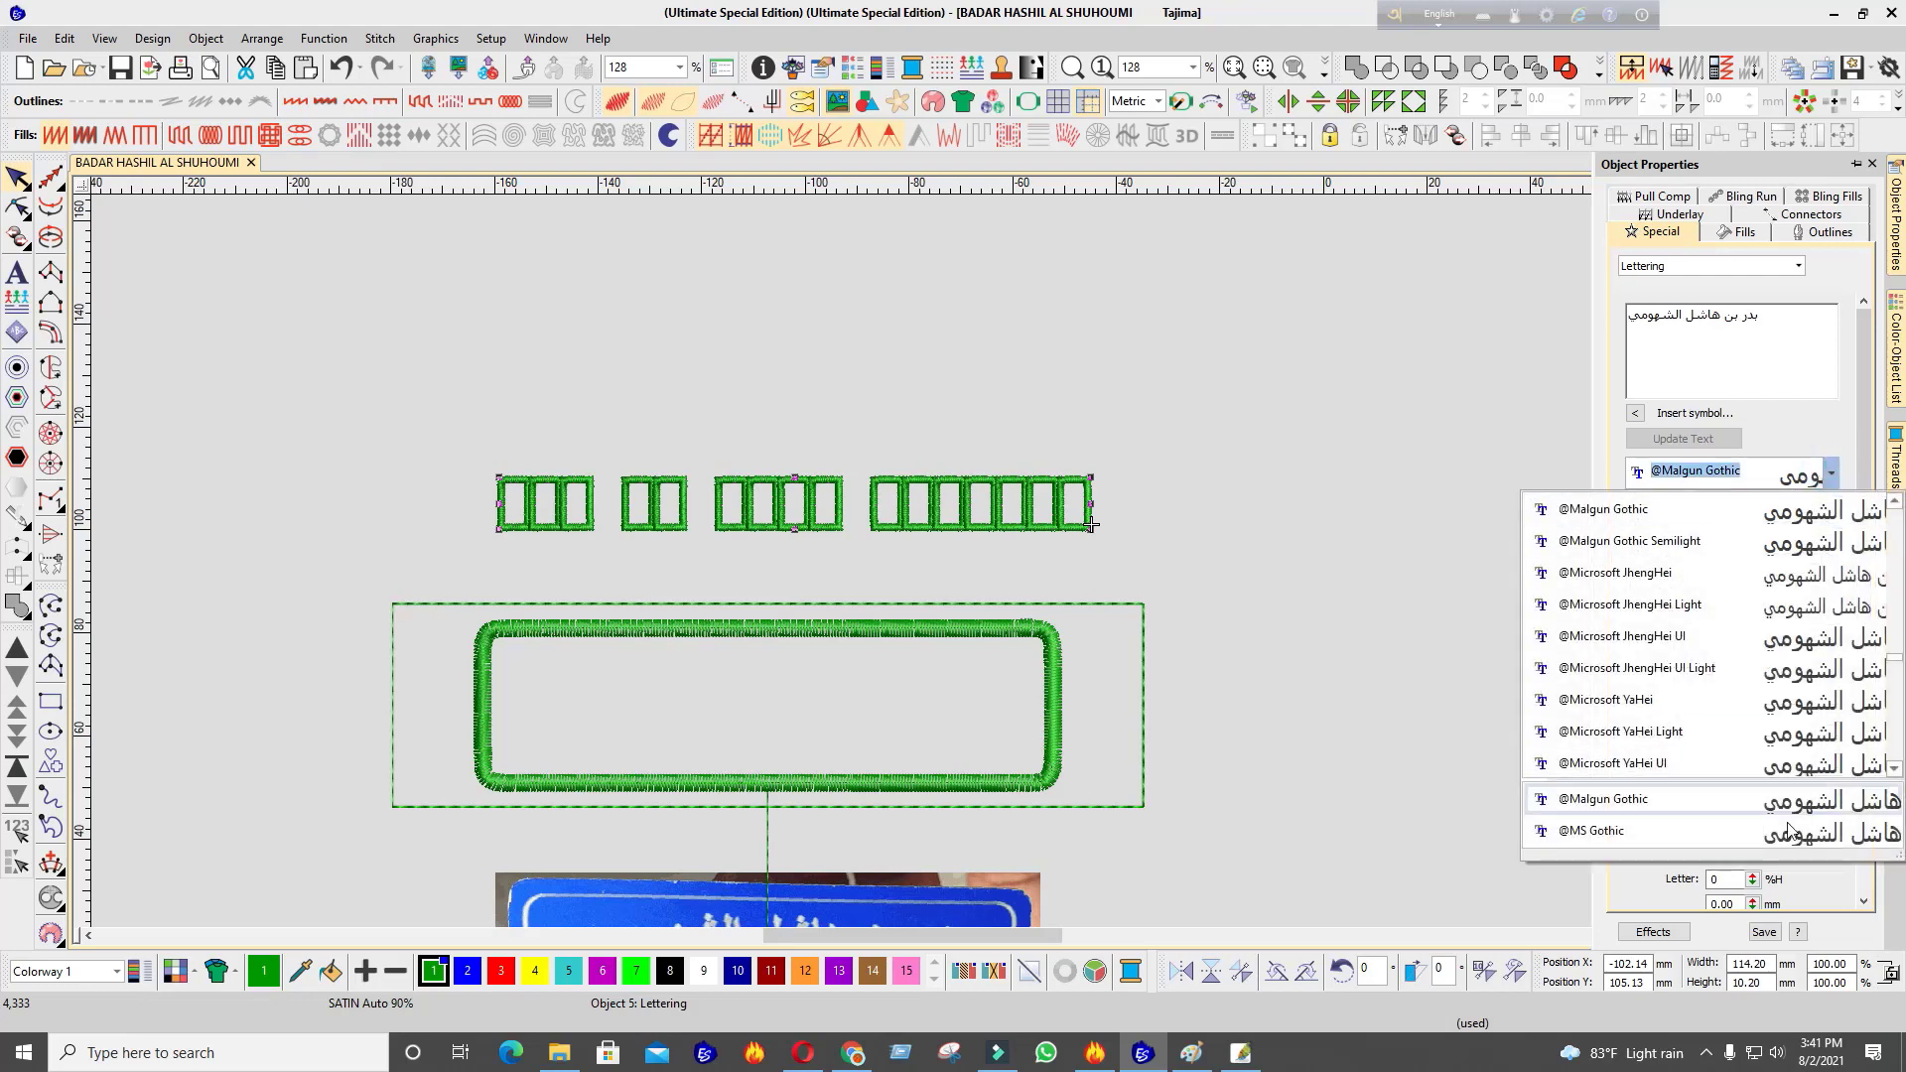
pyautogui.click(1863, 742)
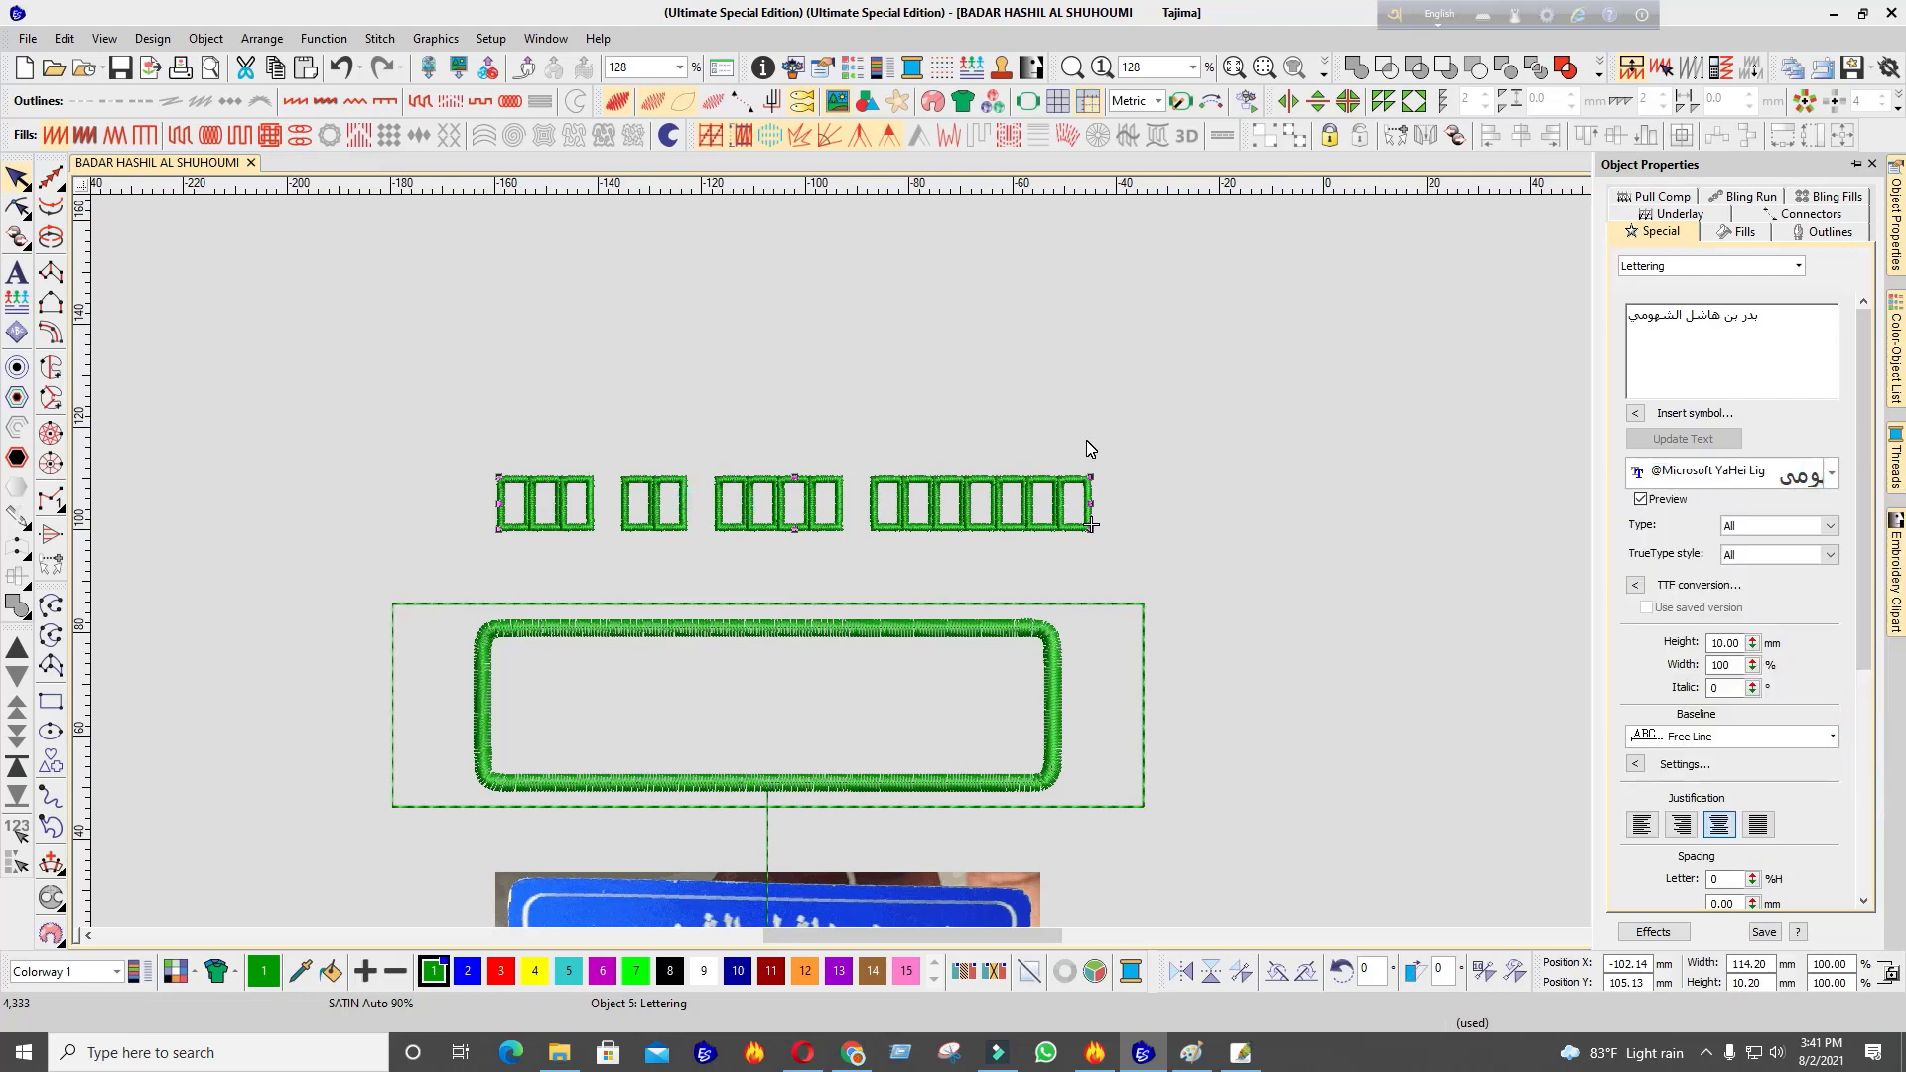
# Return the Avro keyboard input from Bangla to English
pyautogui.click(1484, 15)
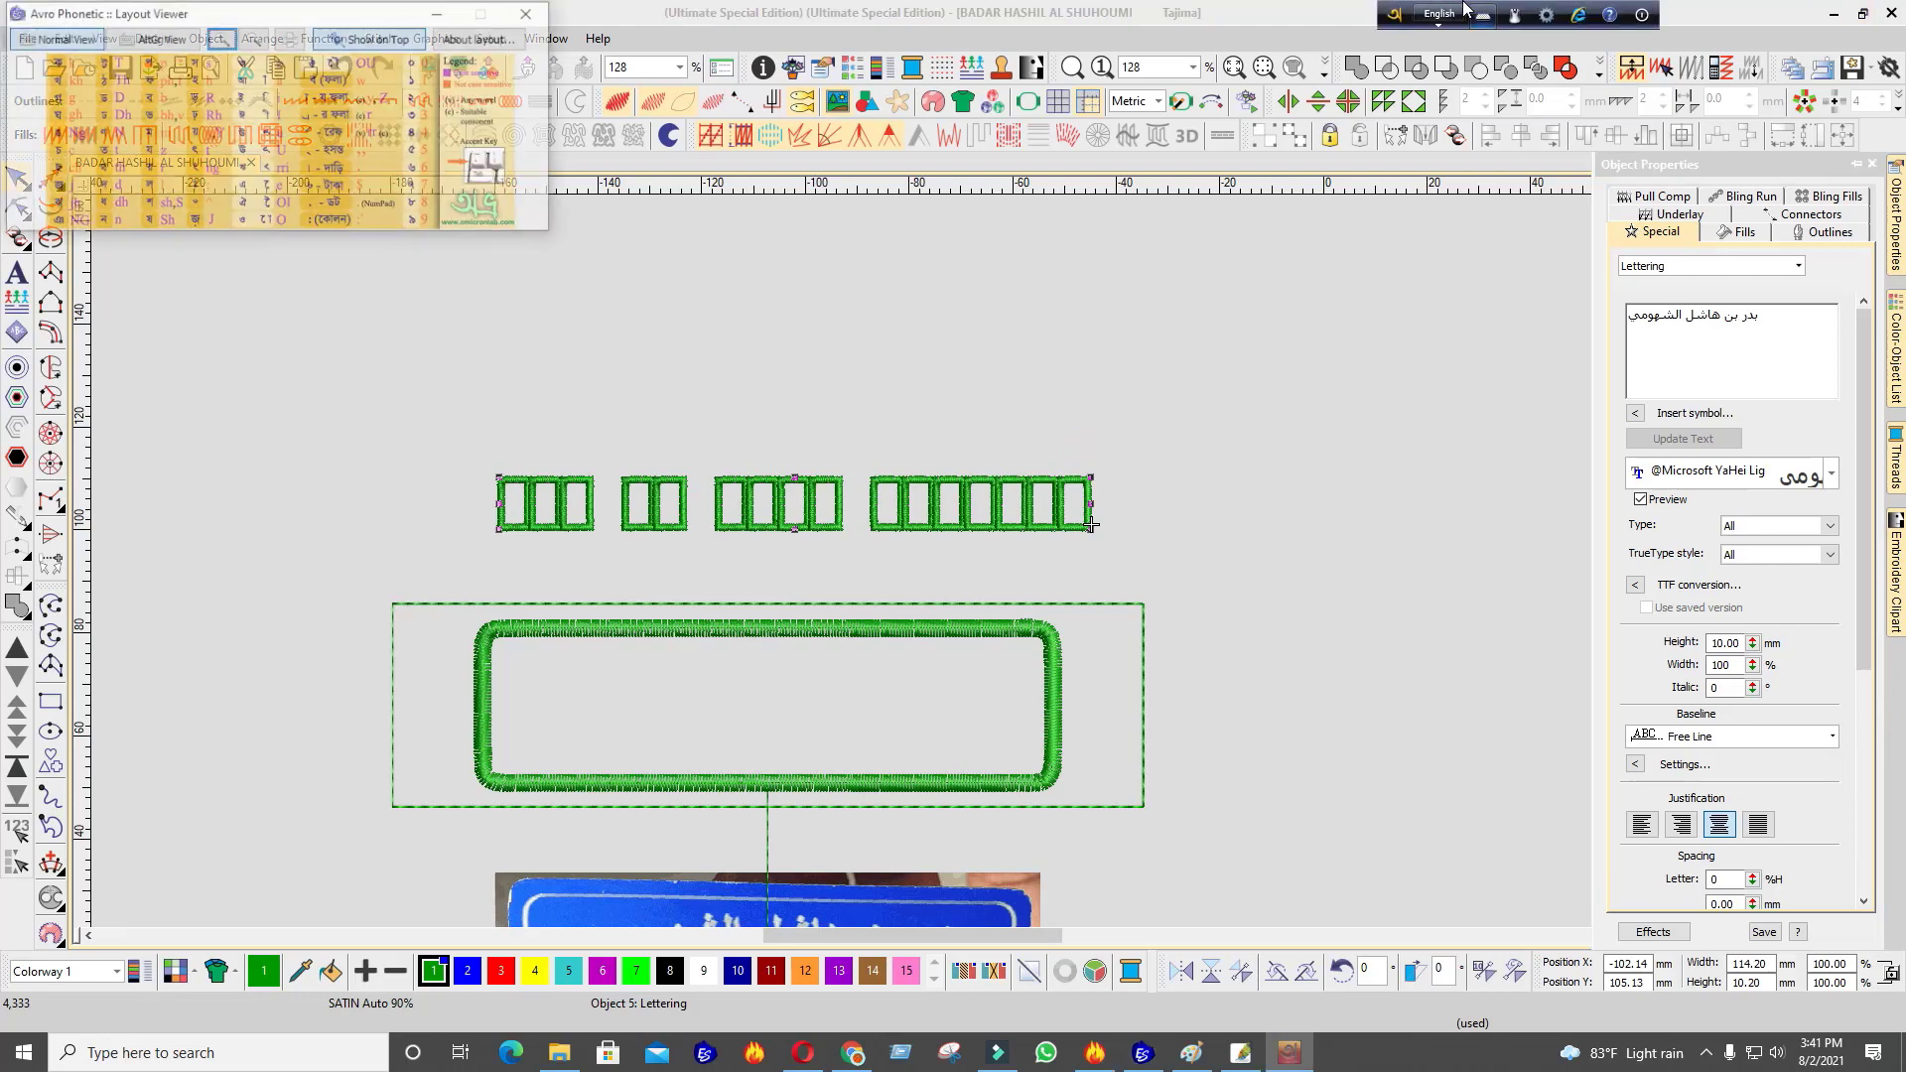
pyautogui.click(530, 13)
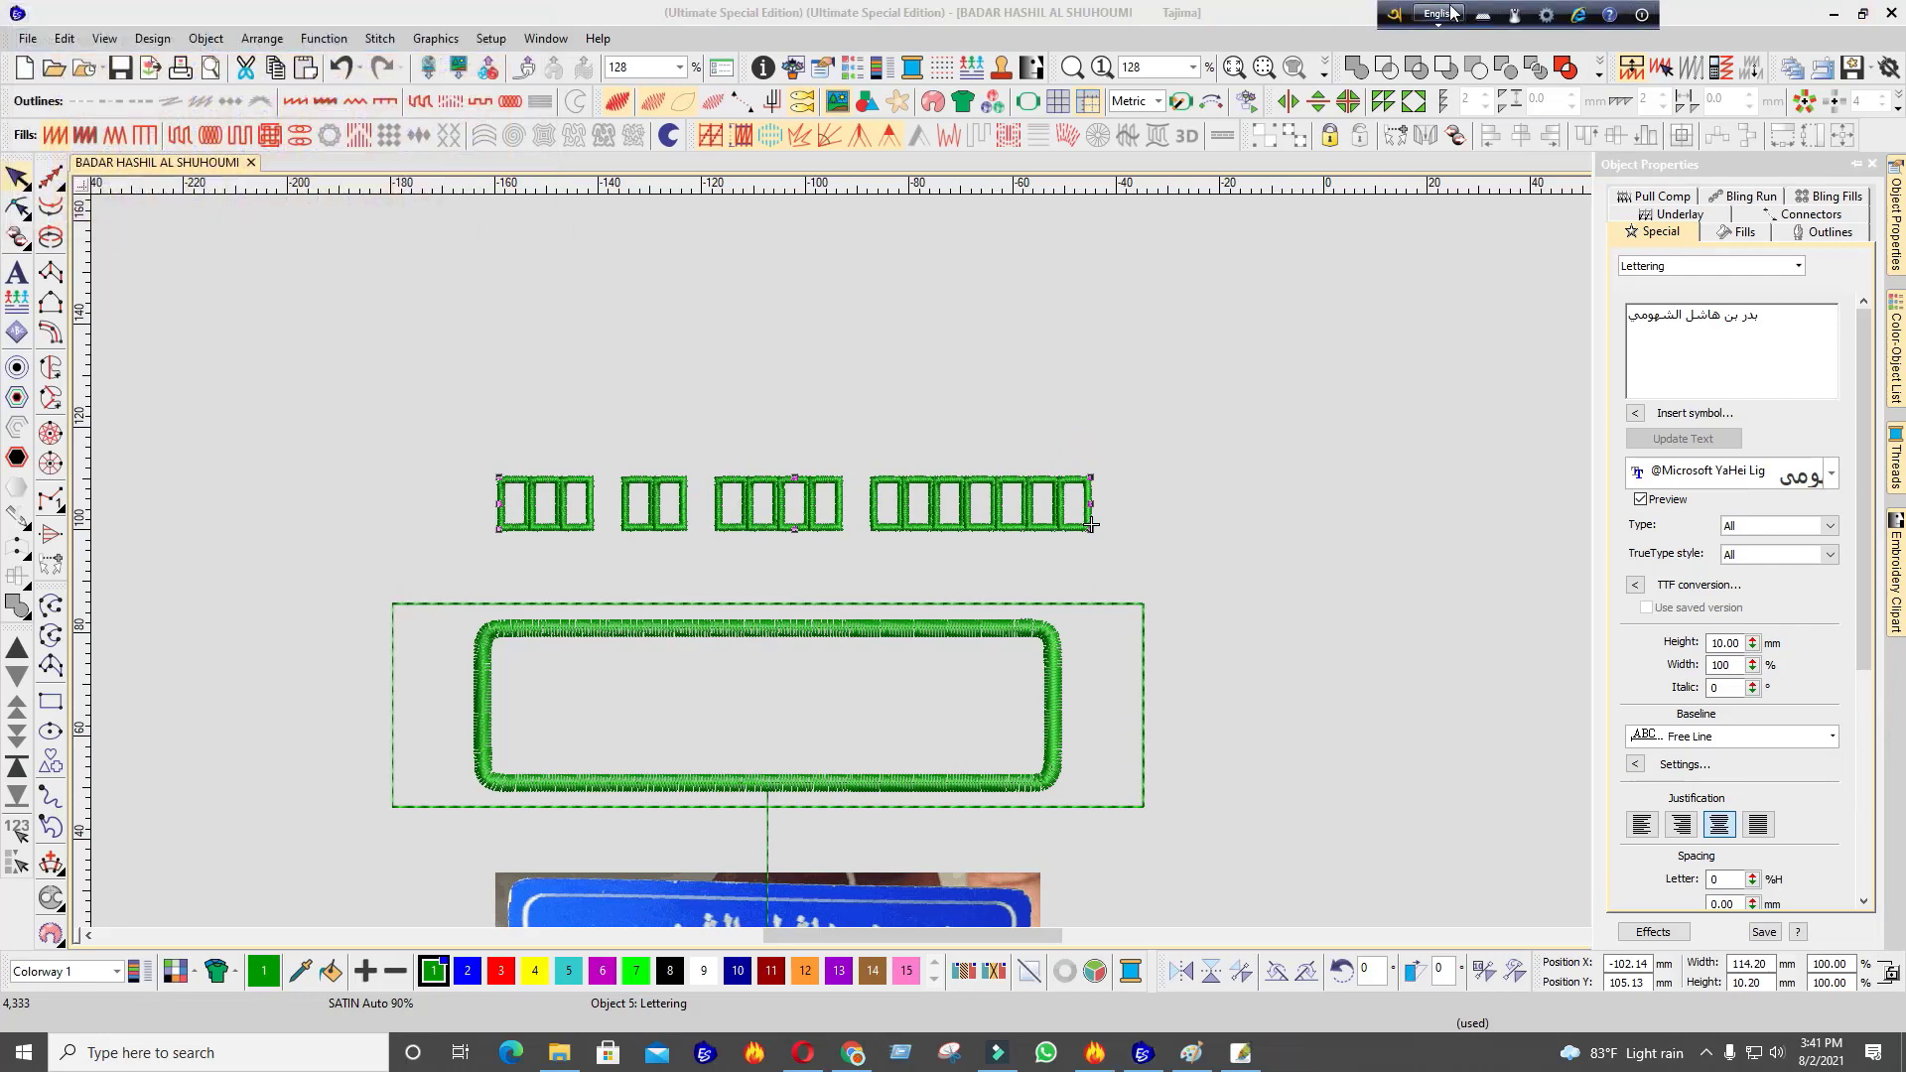
pyautogui.click(1458, 14)
# Resample the Arabic name document to 2000 pixels/inch, giving 14000 × 10000 pixels
pyautogui.click(1239, 1052)
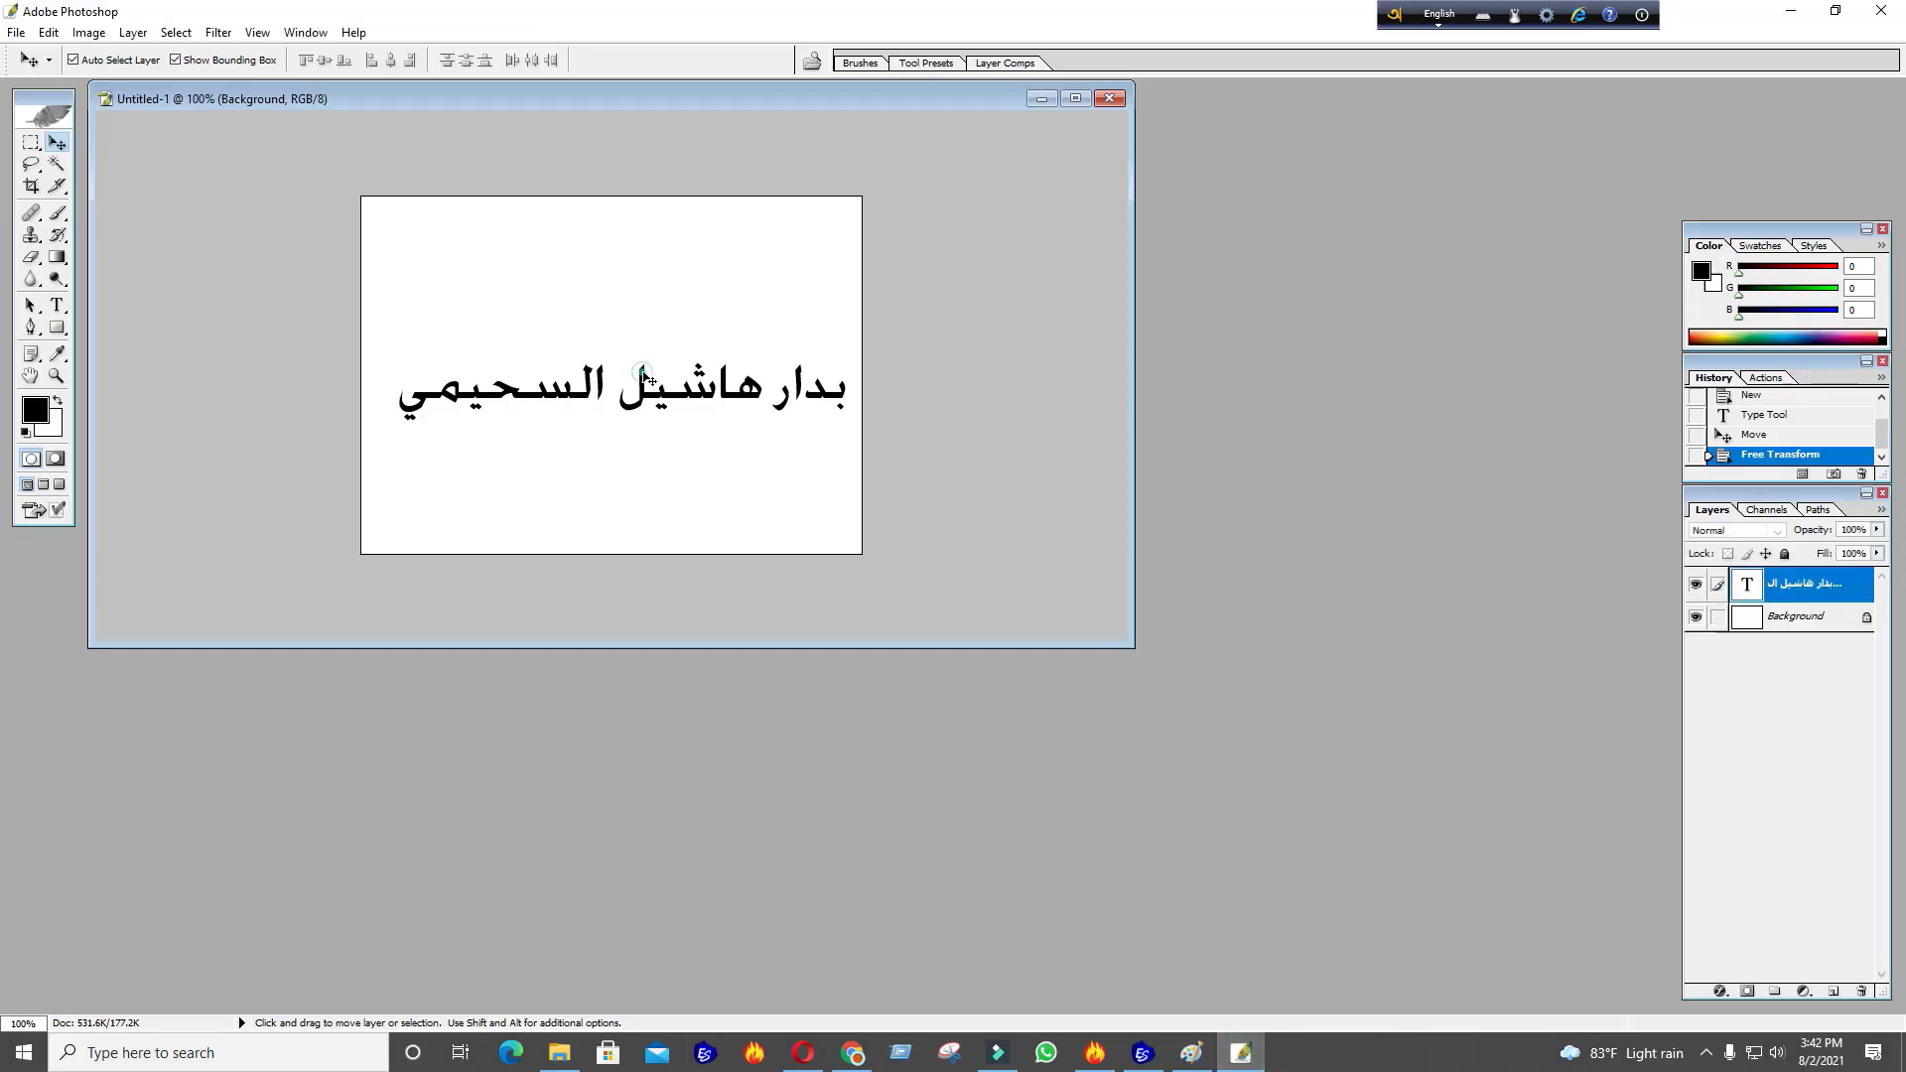
pyautogui.click(1278, 114)
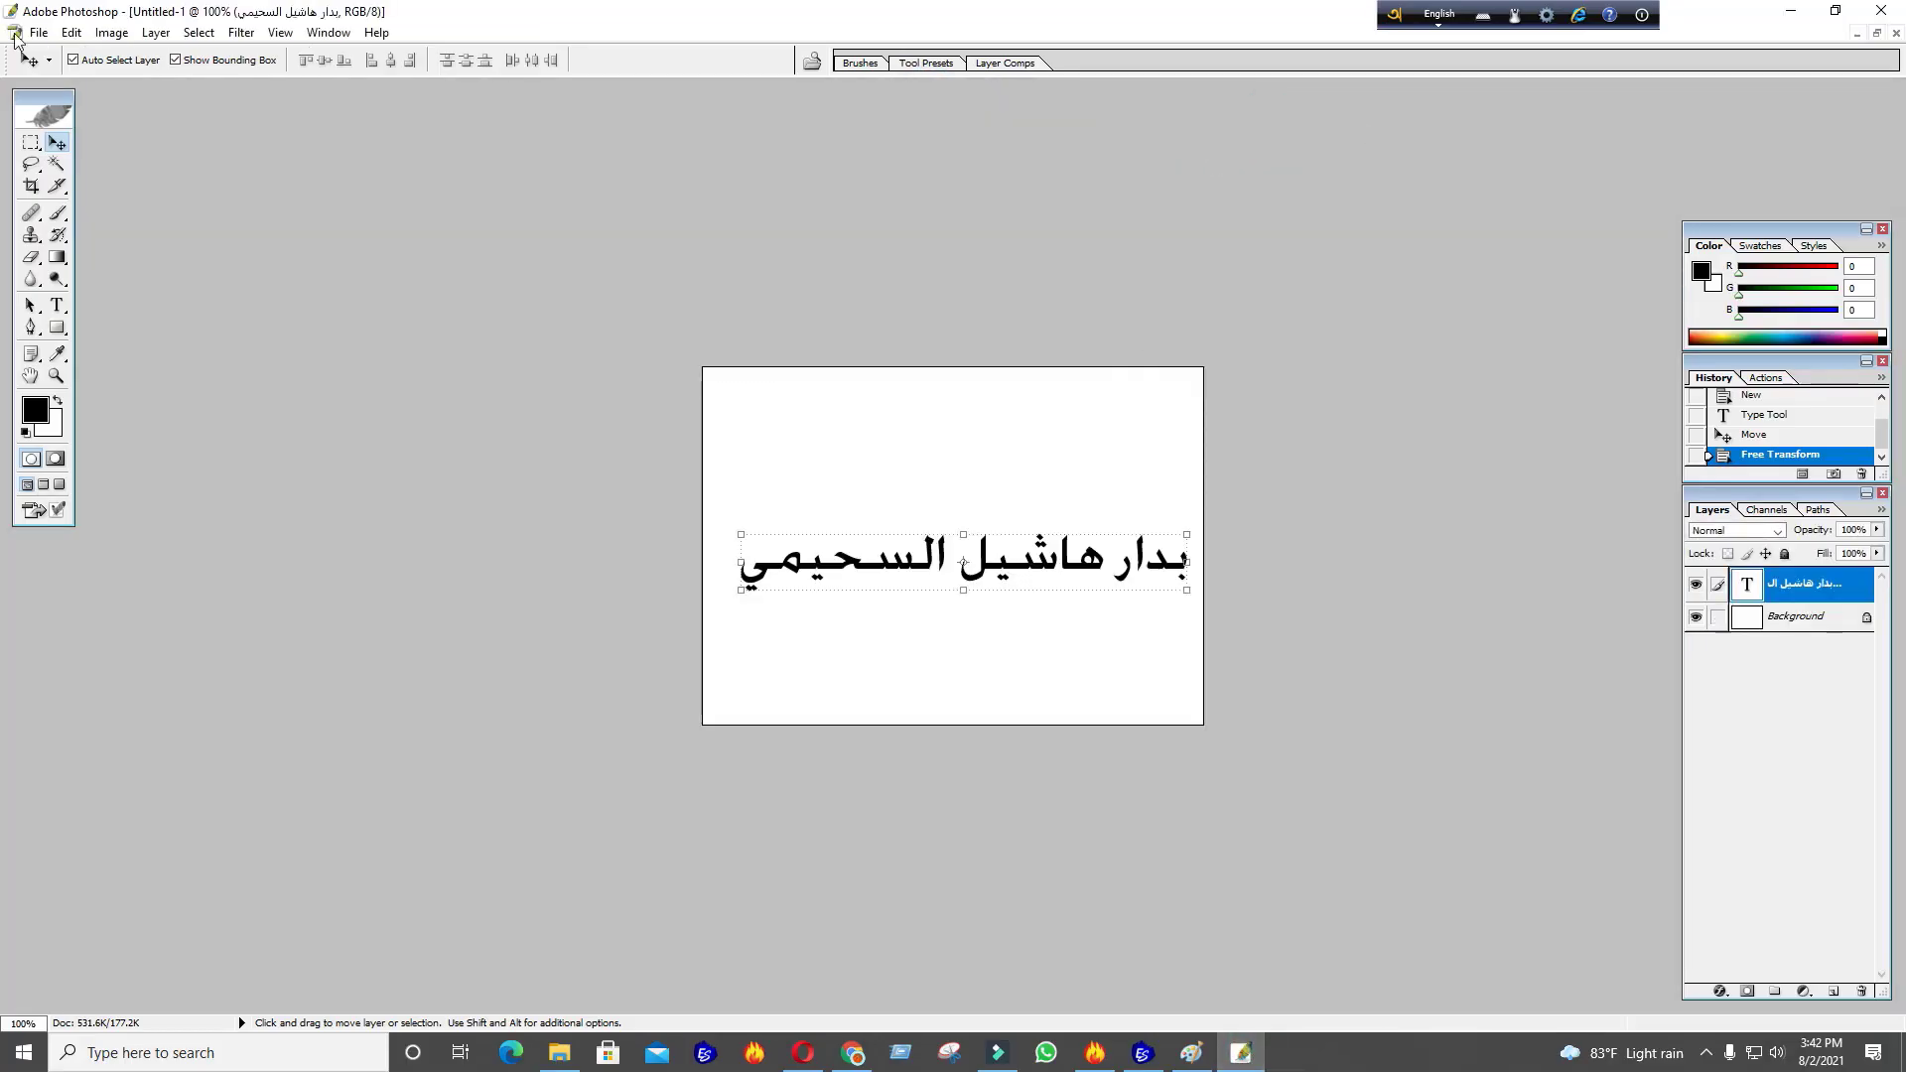
pyautogui.click(1876, 32)
pyautogui.rightClick(1005, 114)
pyautogui.click(1042, 157)
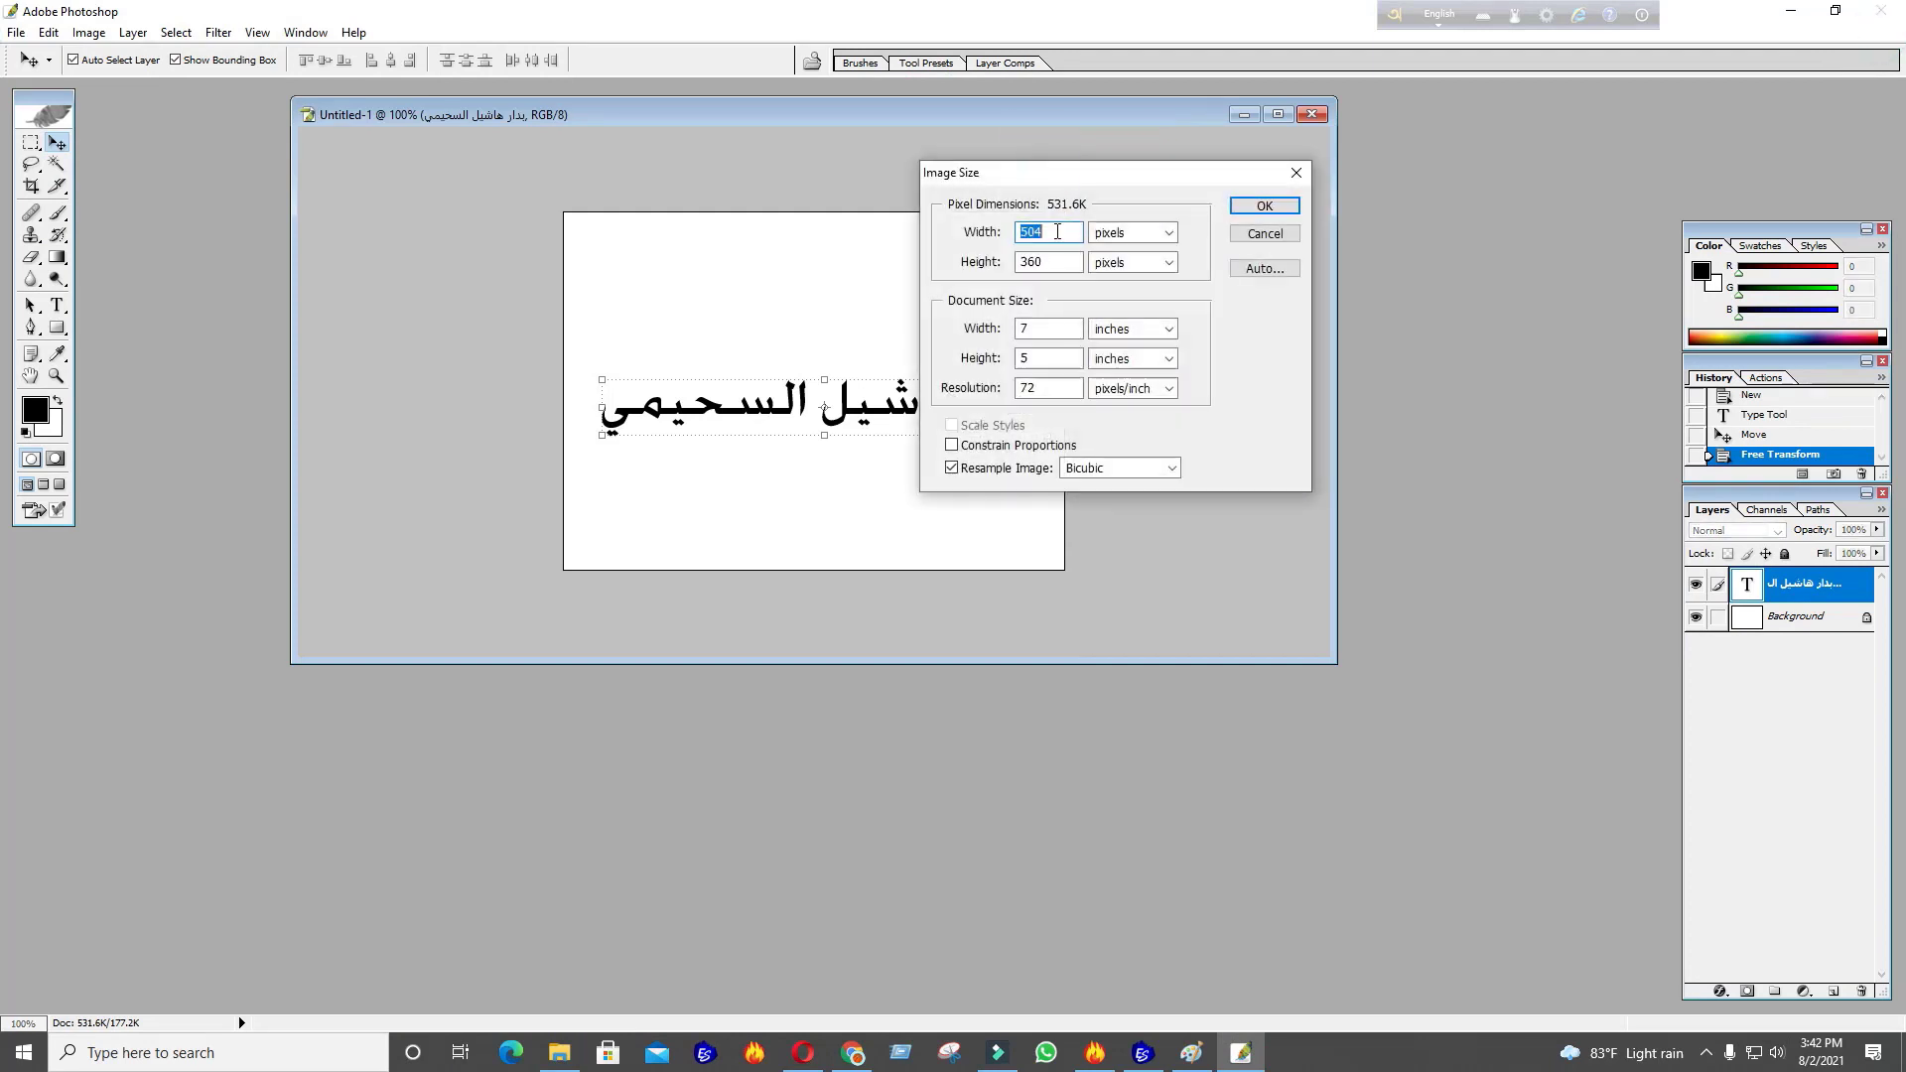
pyautogui.doubleClick(1078, 387)
pyautogui.write('2000')
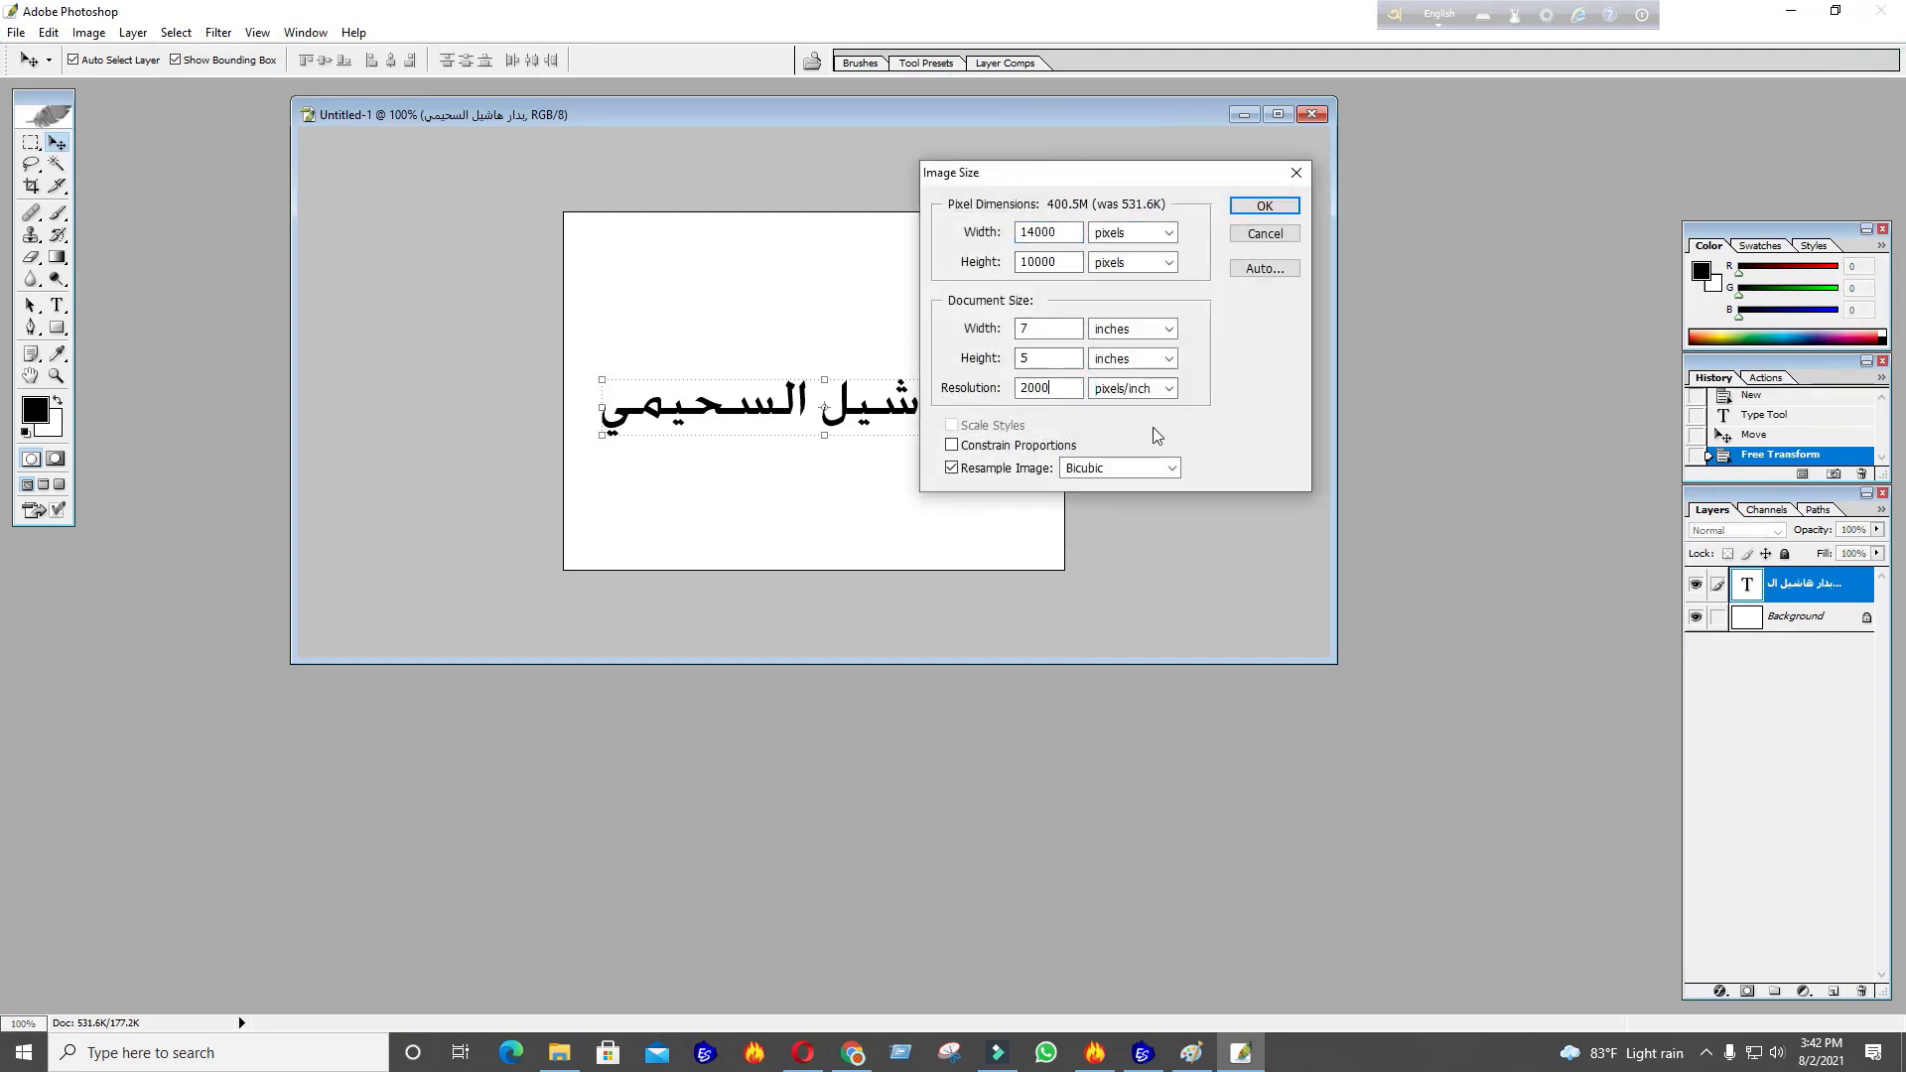
pyautogui.click(1264, 207)
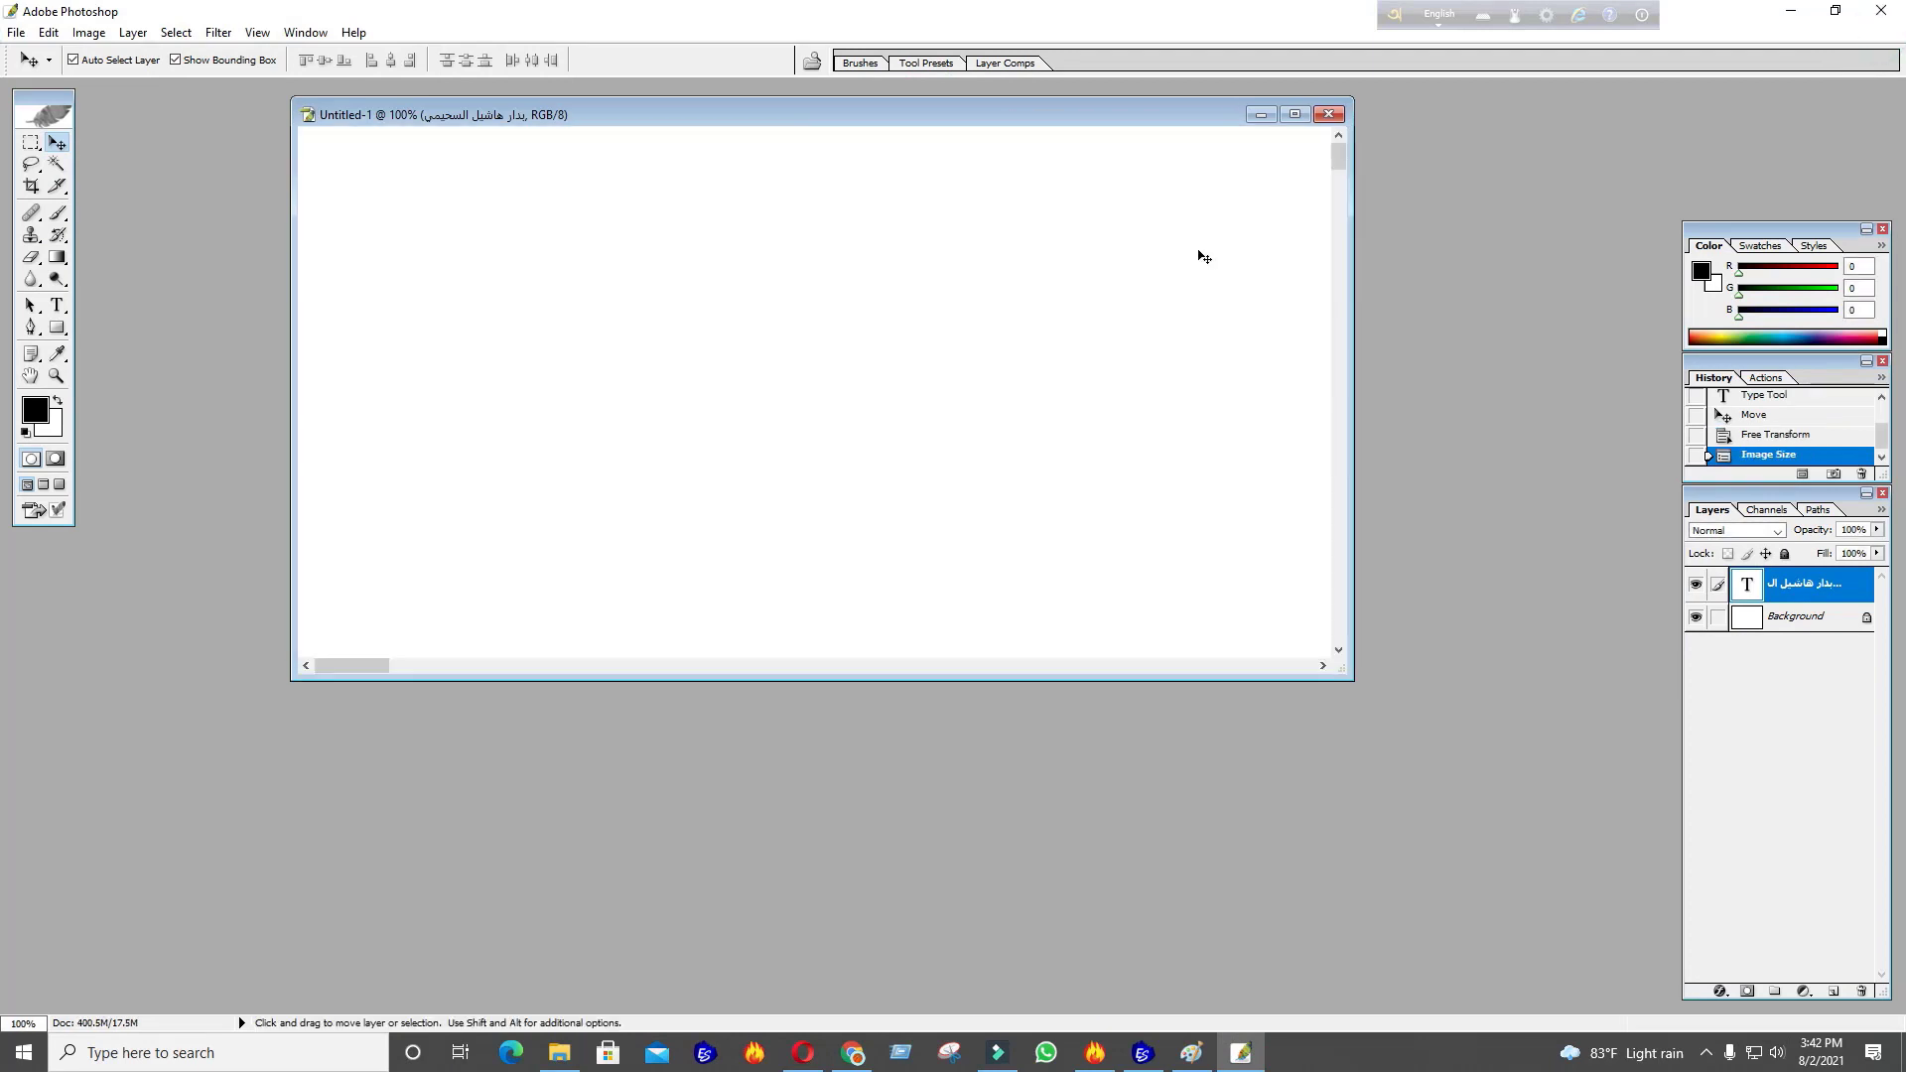
# Fit the whole resized image on screen
pyautogui.click(56, 375)
pyautogui.rightClick(755, 360)
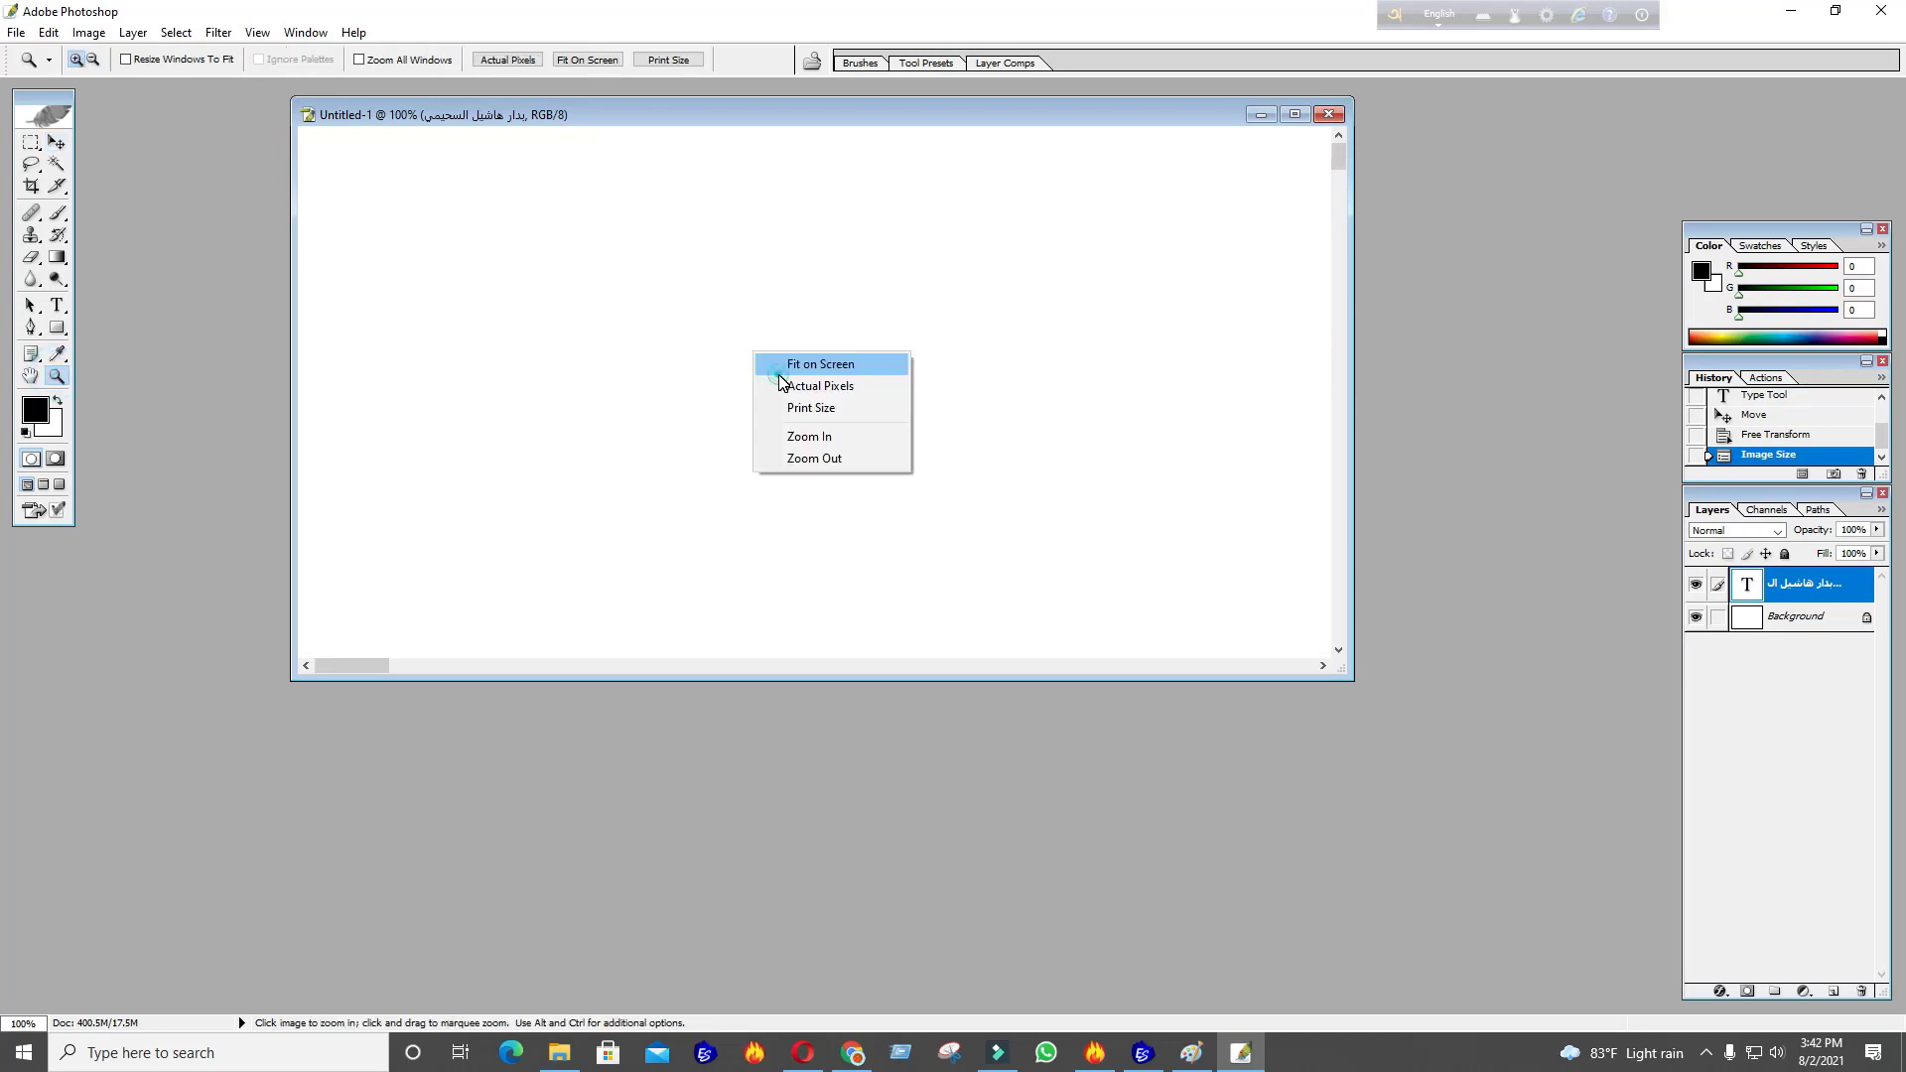
pyautogui.click(794, 367)
# Replace the Arabic name text with the pasted corrected spelling
pyautogui.click(57, 142)
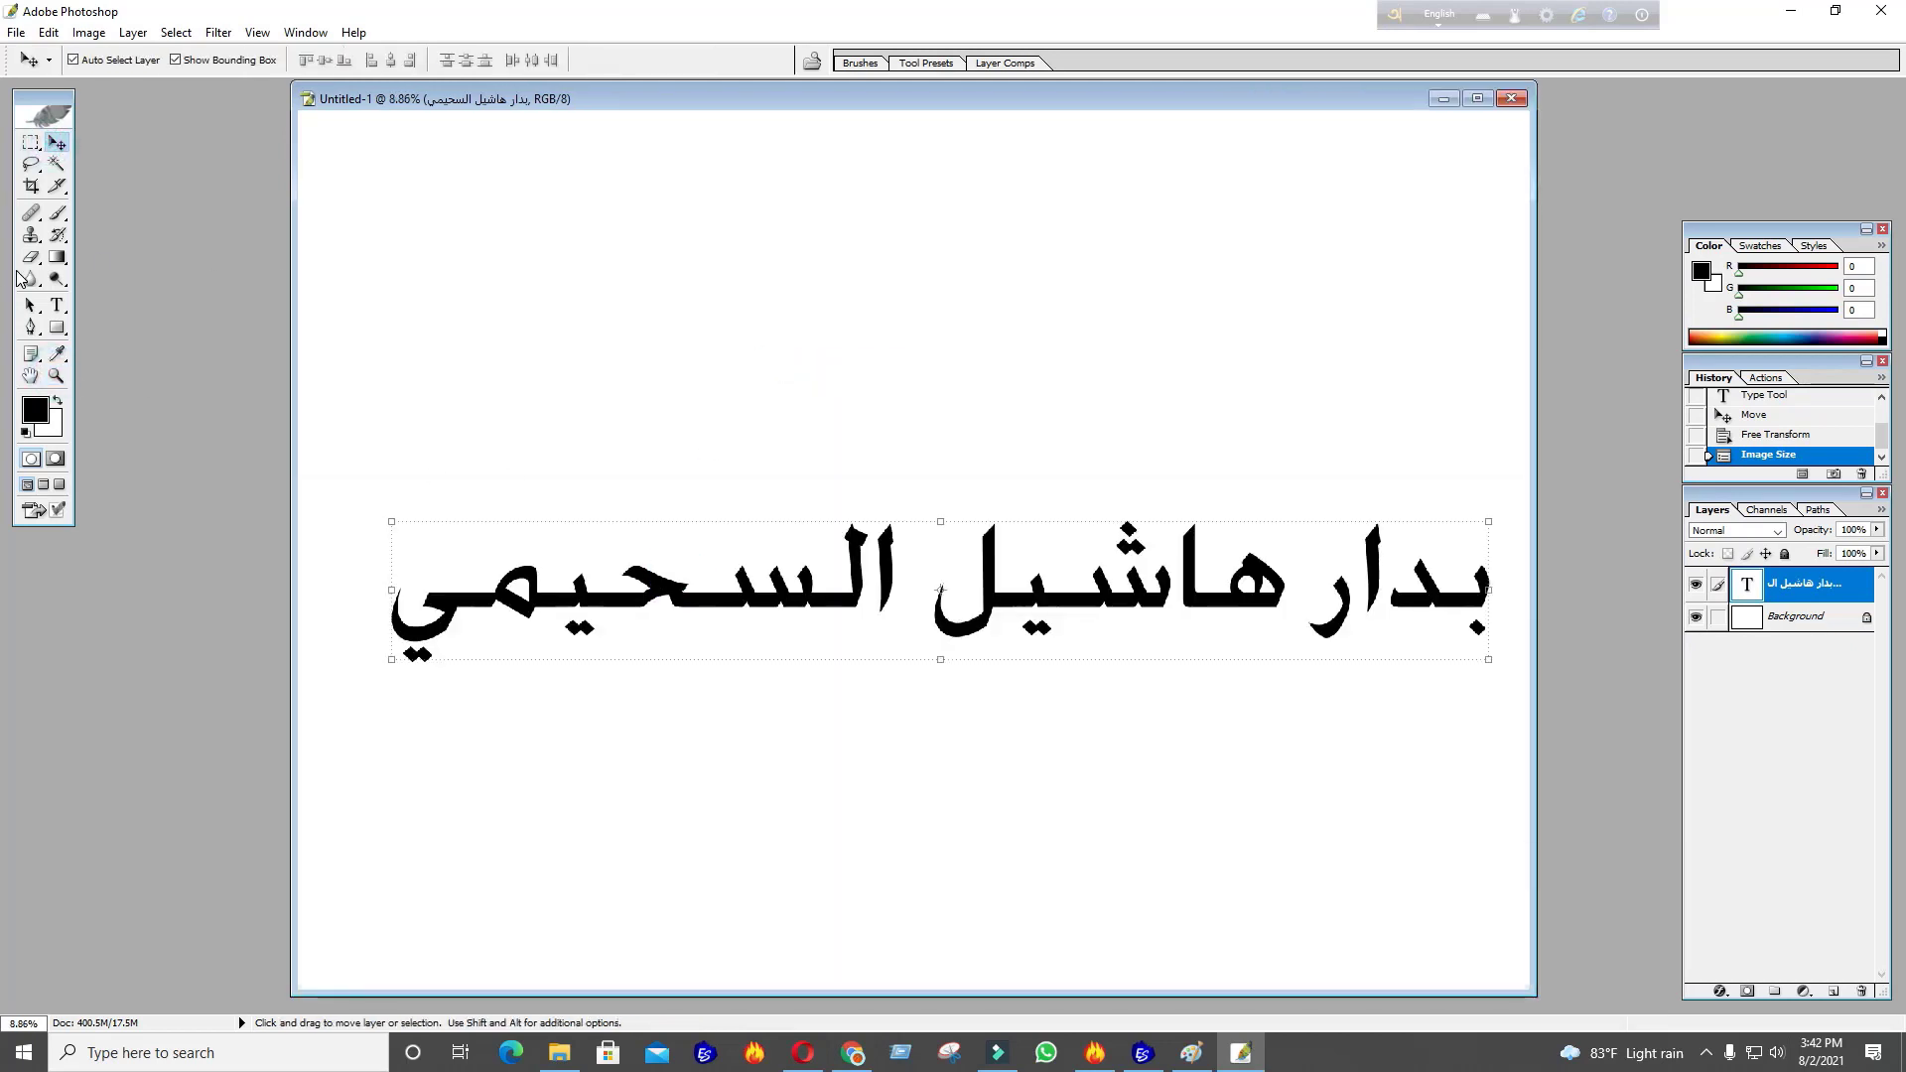
pyautogui.click(56, 305)
pyautogui.click(768, 587)
pyautogui.hotkey('ctrl', 'a')
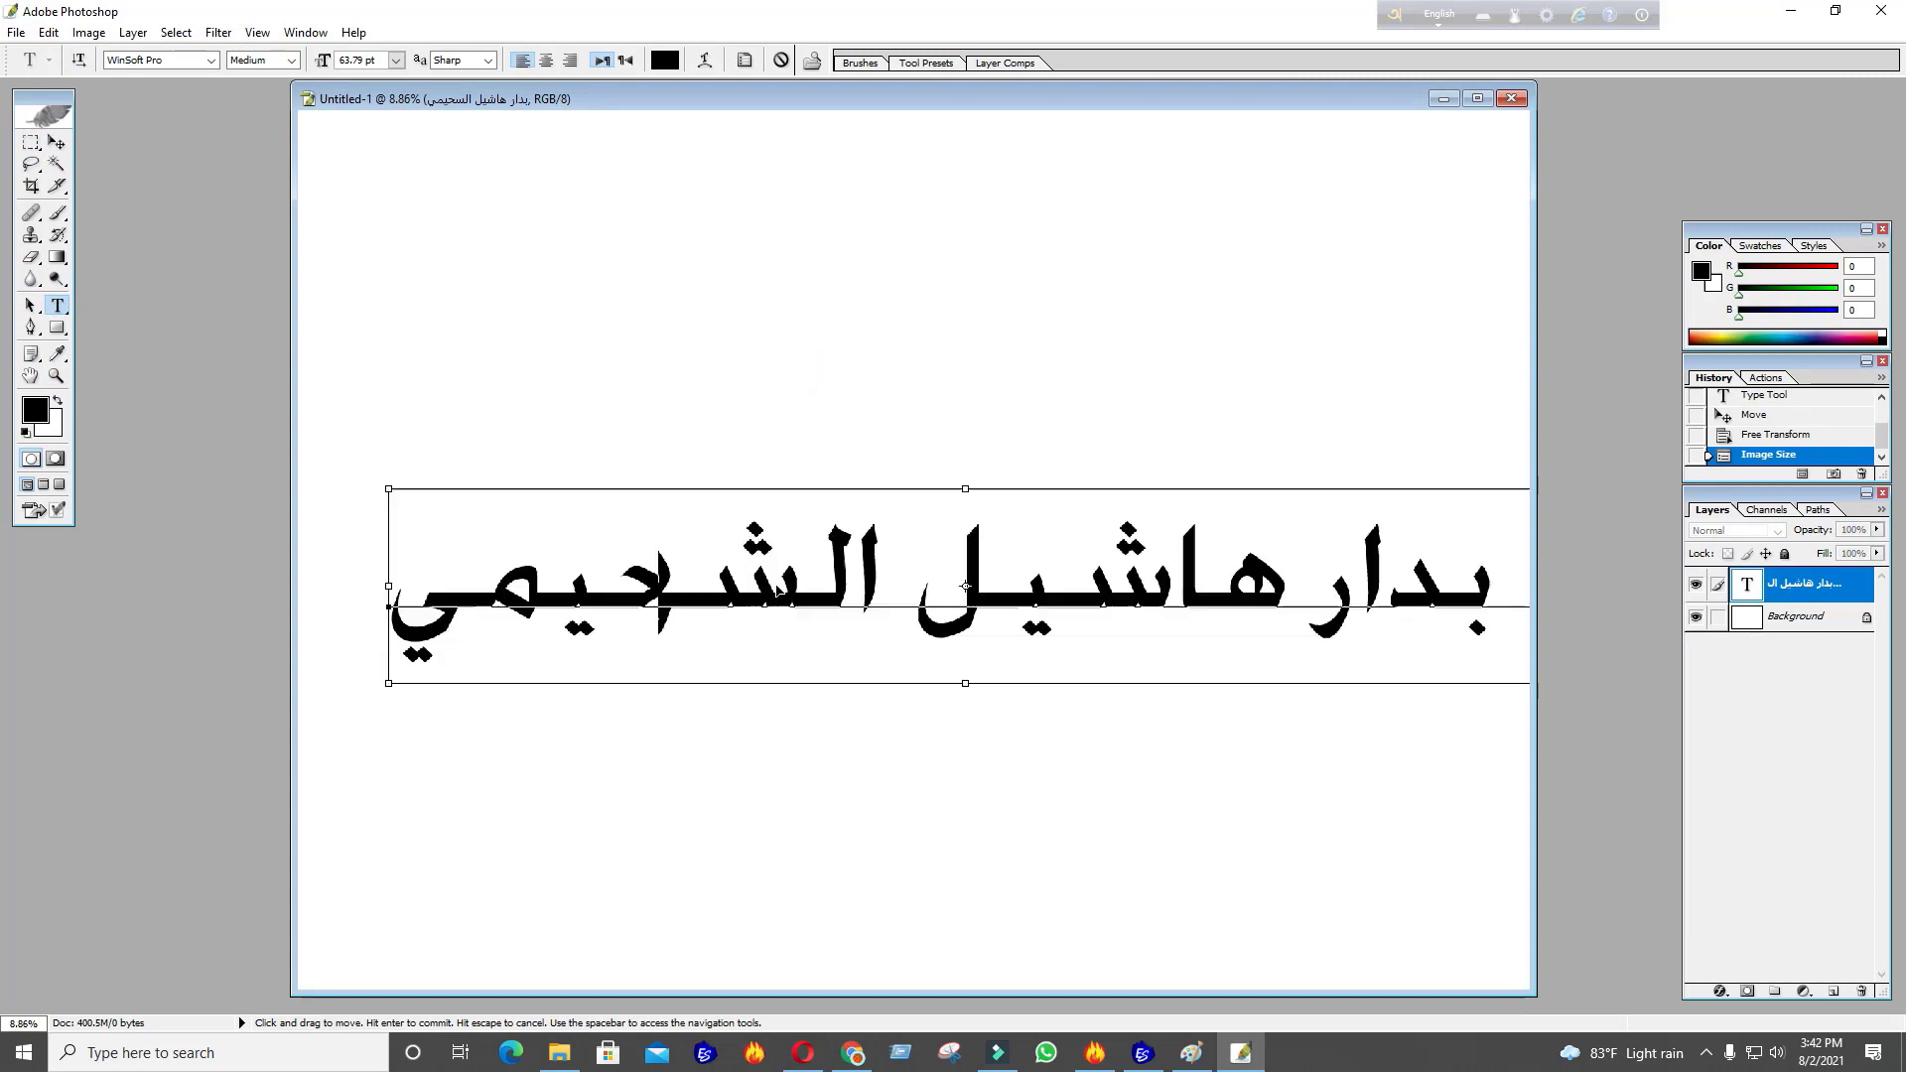
pyautogui.hotkey('ctrl', 'Return')
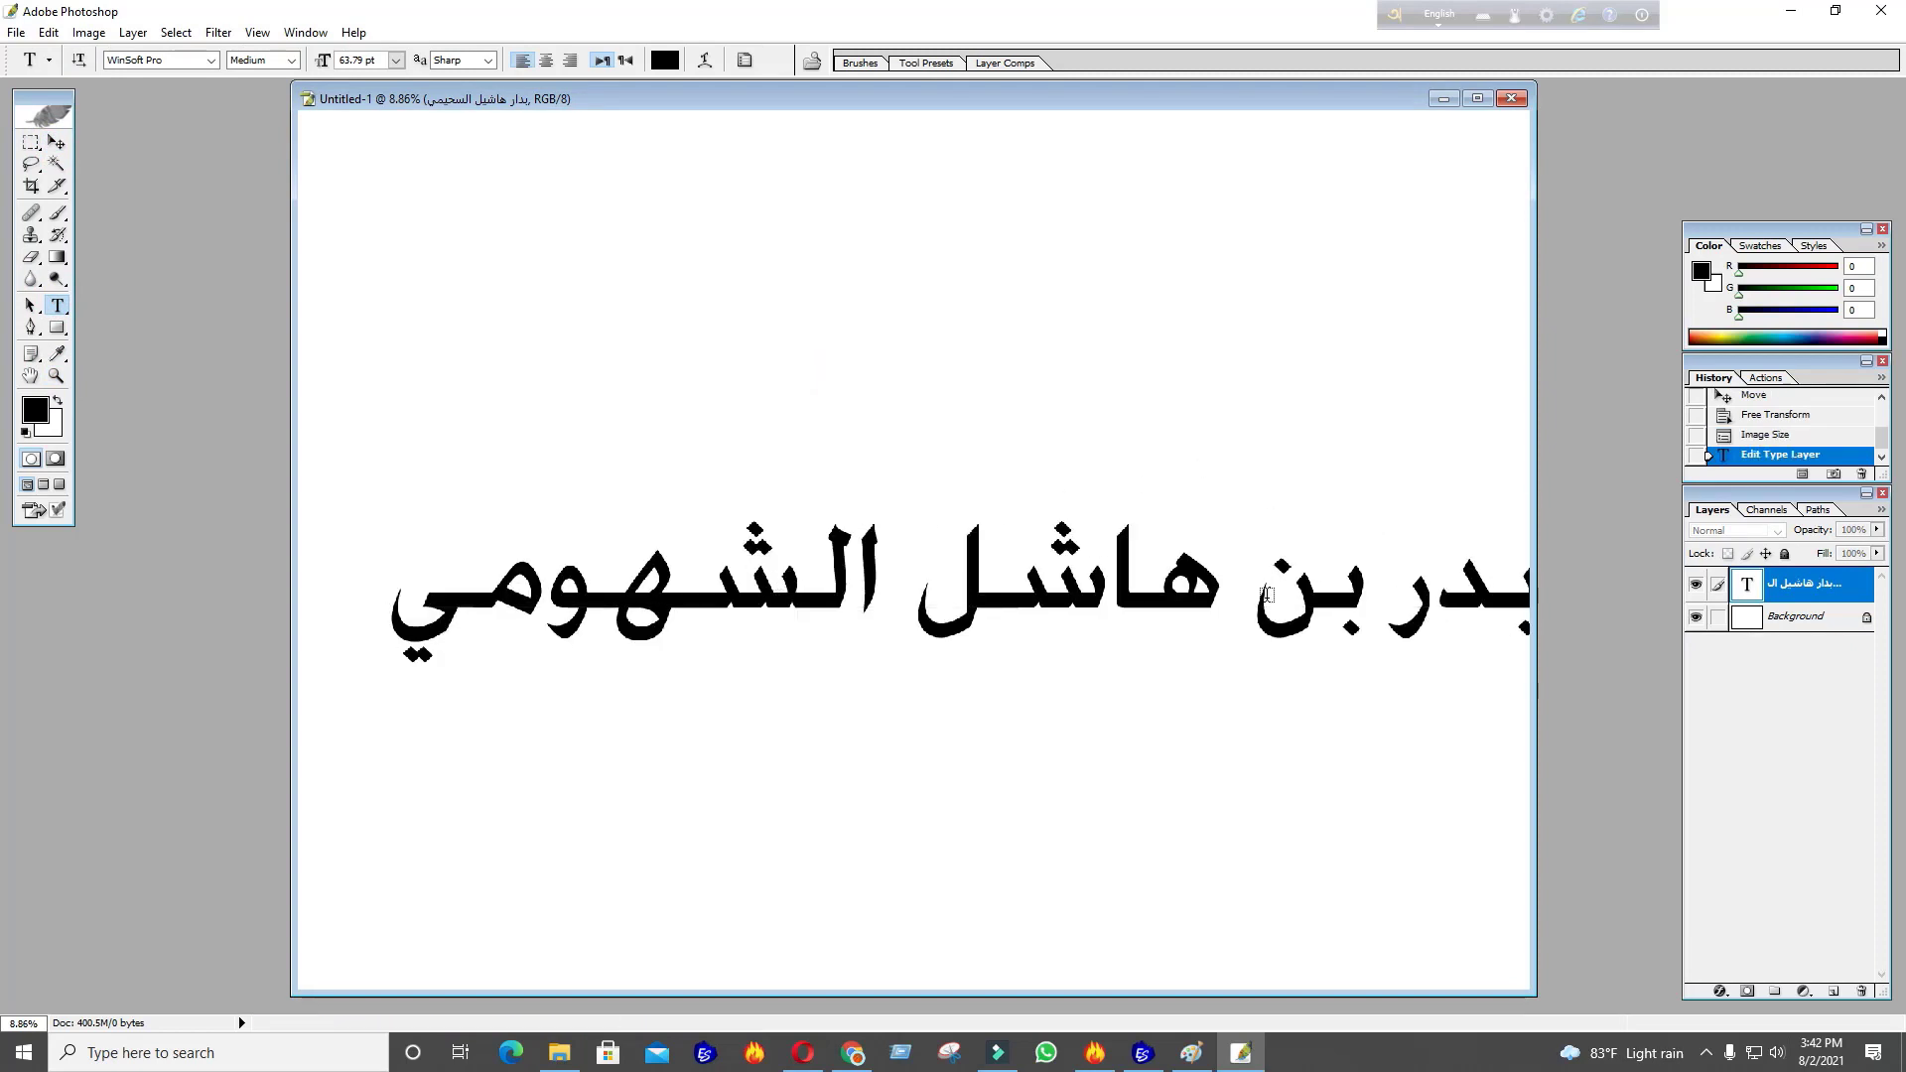
# Shrink the name text to about 95% with Free Transform
pyautogui.click(56, 142)
pyautogui.scroll(3, 1039, 622)
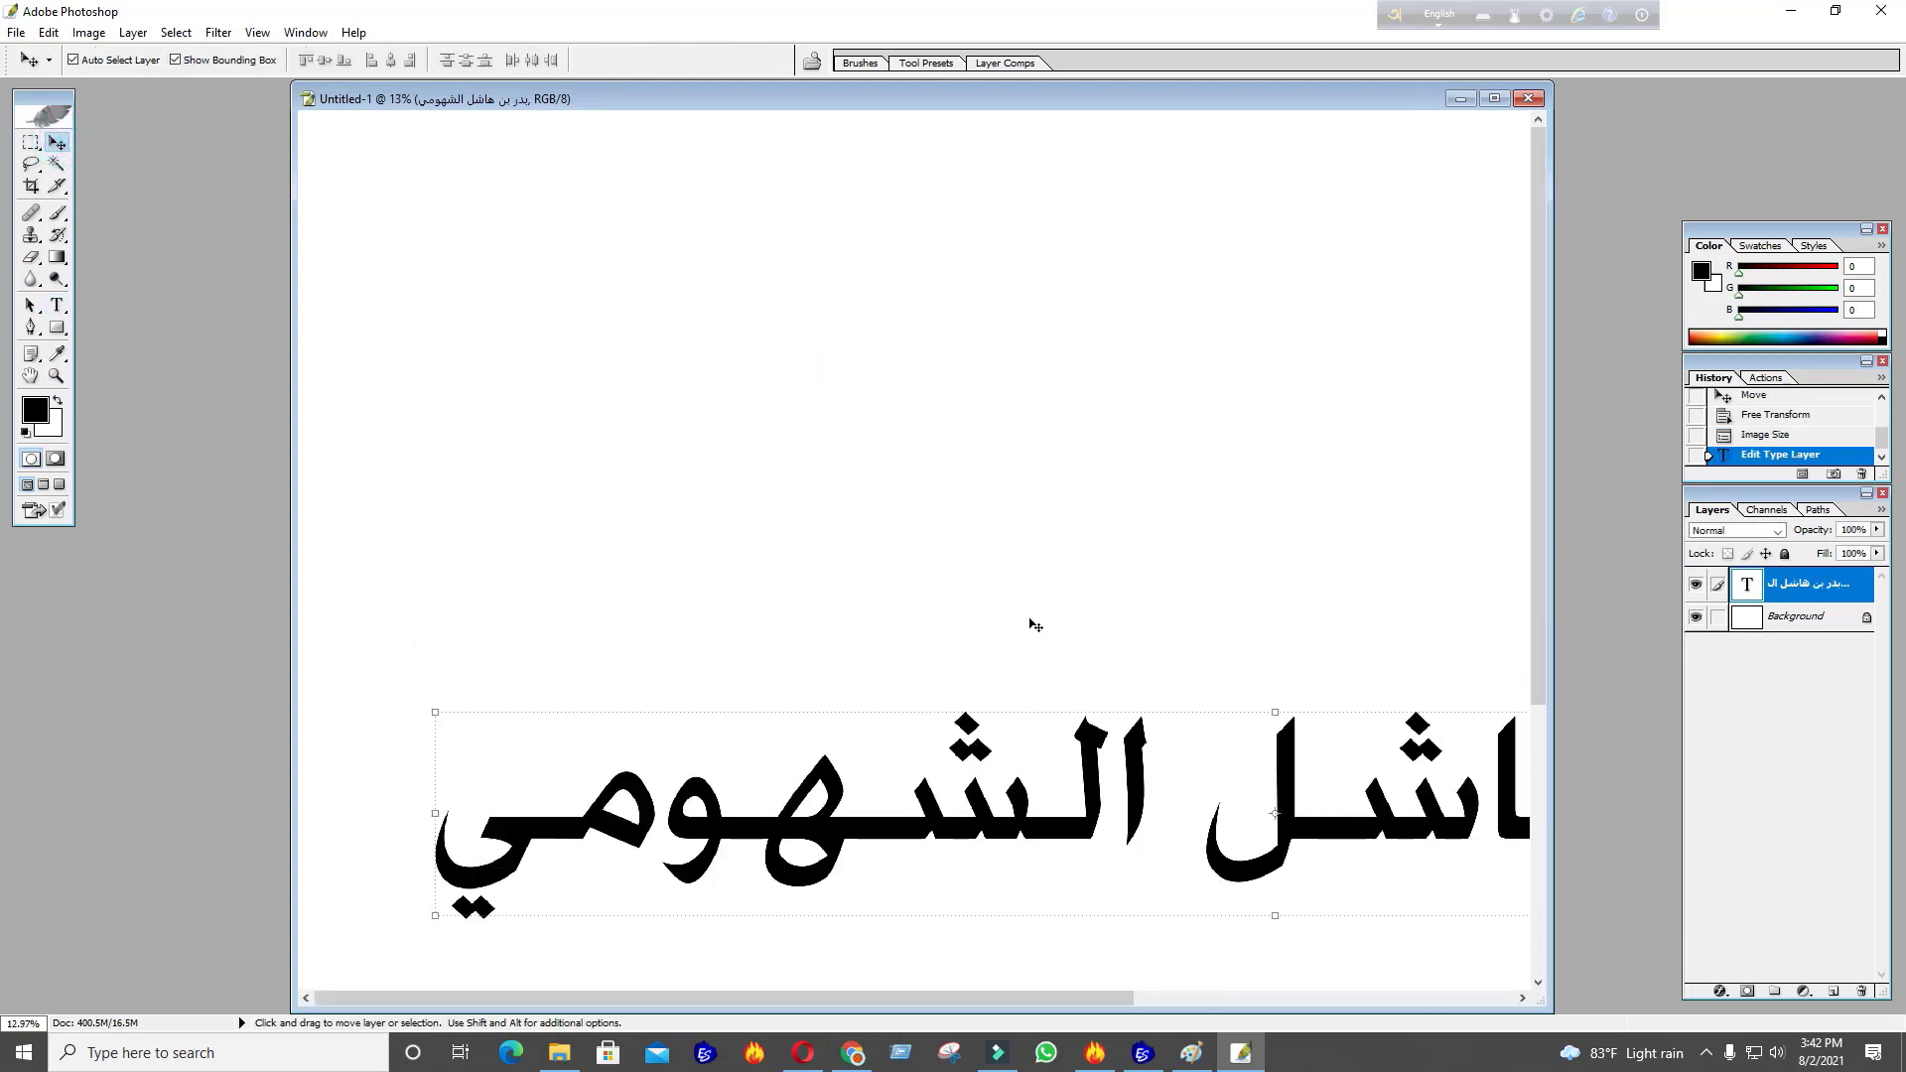
pyautogui.scroll(-3, 1040, 622)
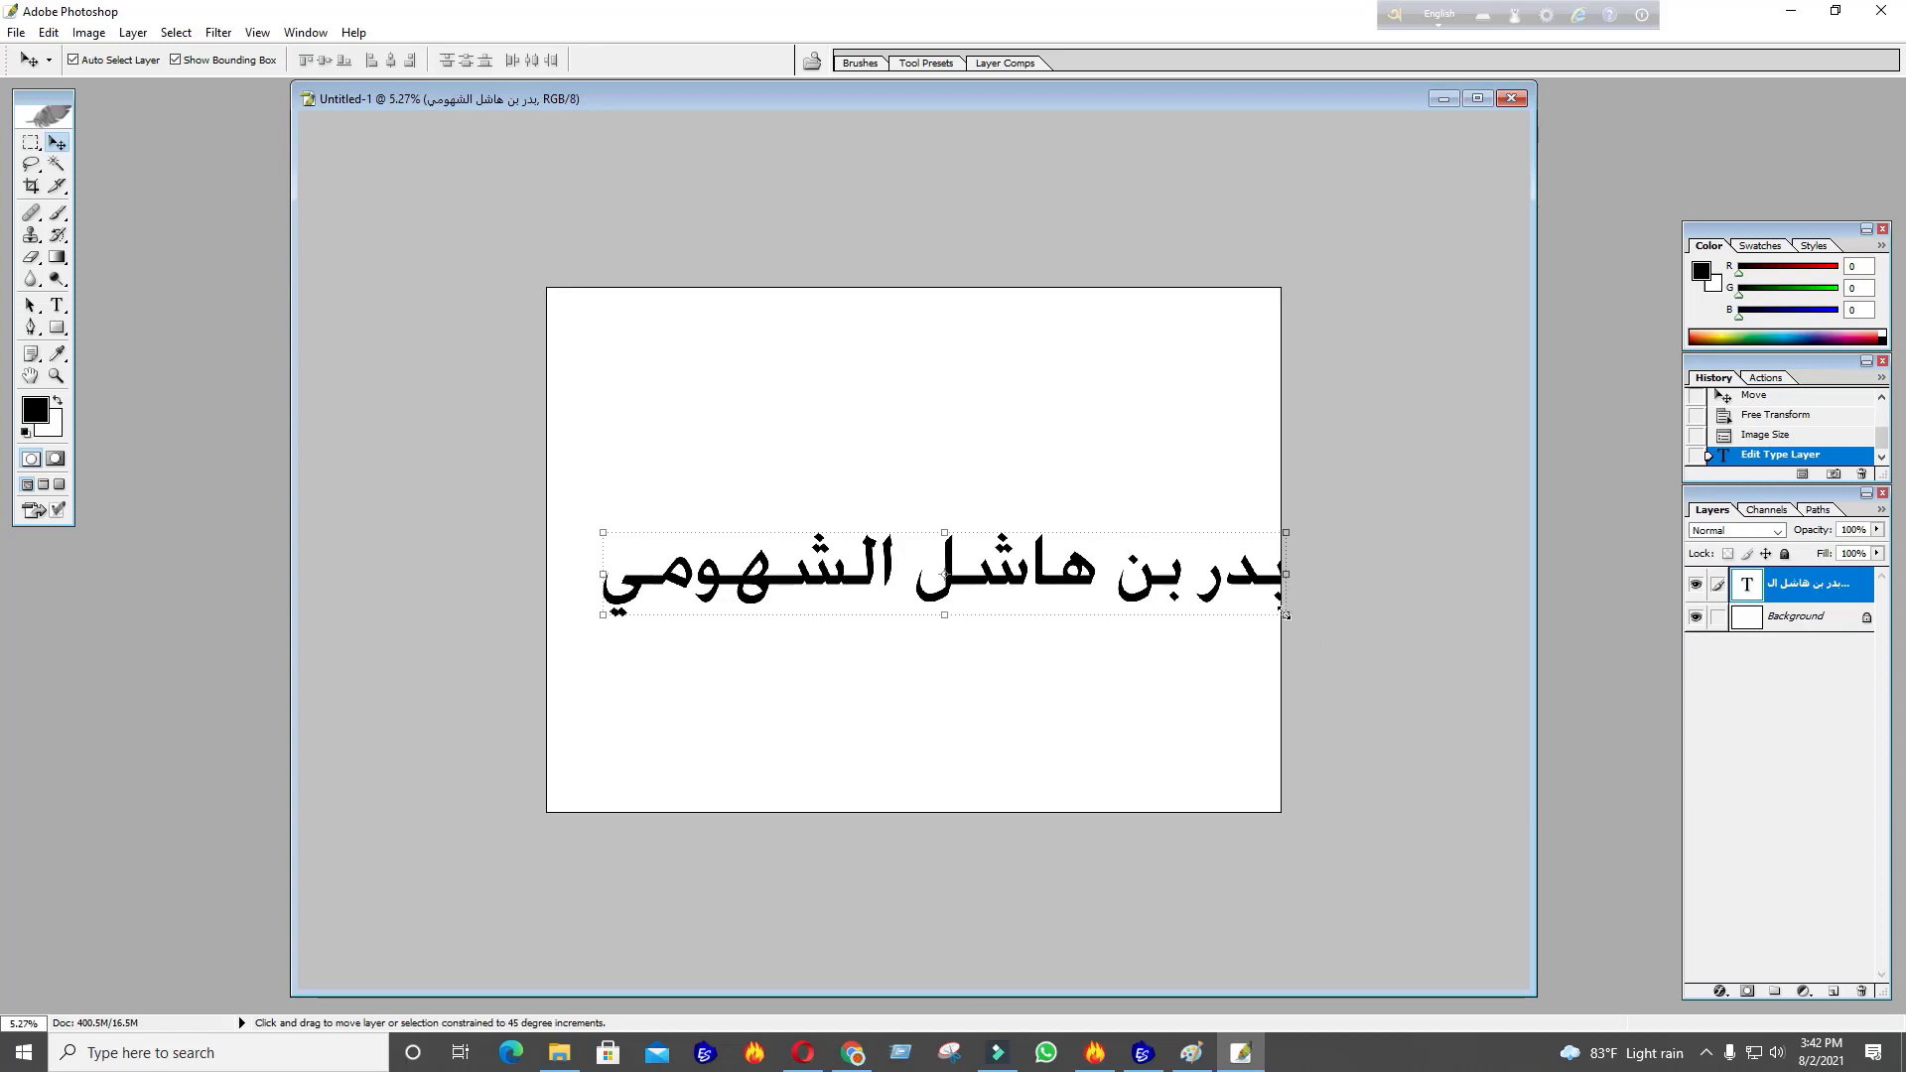
pyautogui.moveTo(1286, 614); pyautogui.dragTo(1263, 609)
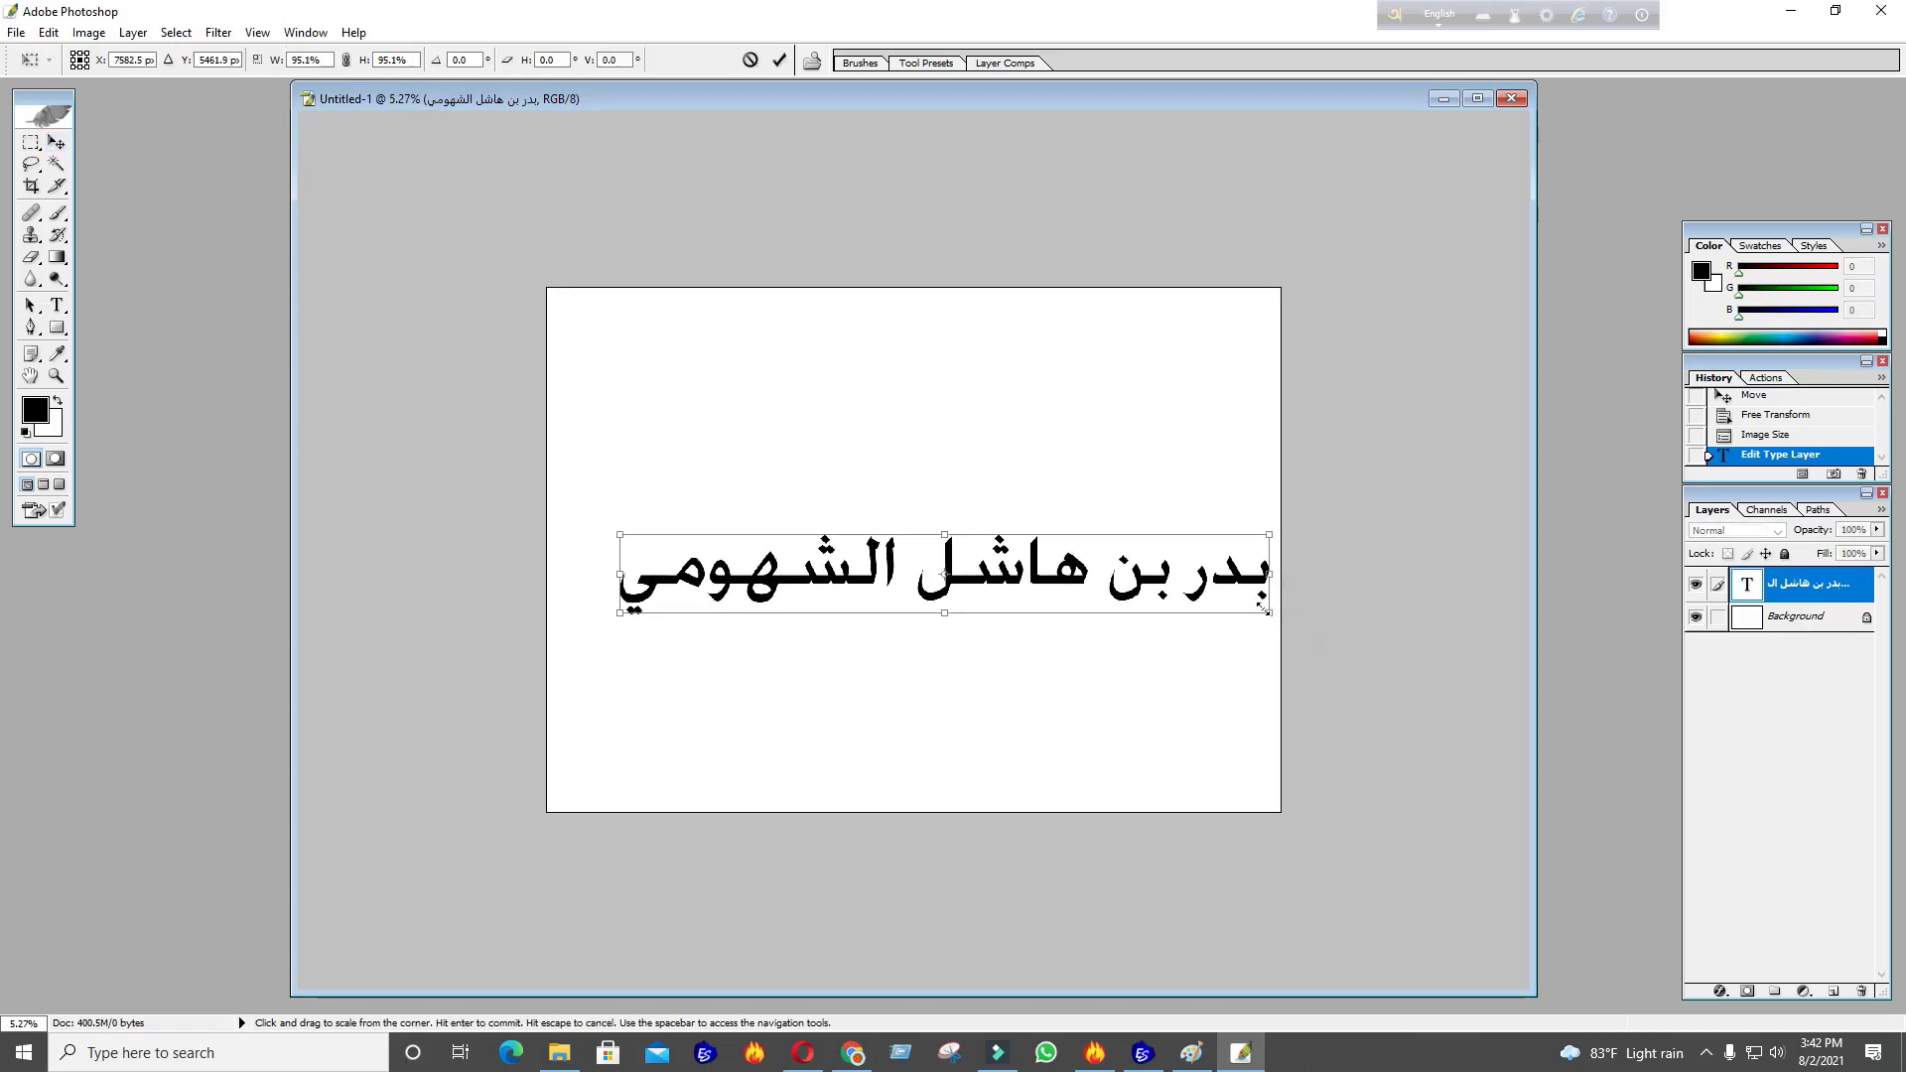
pyautogui.press('Return')
# Move the name text to the centre of the canvas
pyautogui.scroll(-1, 1058, 622)
pyautogui.scroll(4, 1058, 622)
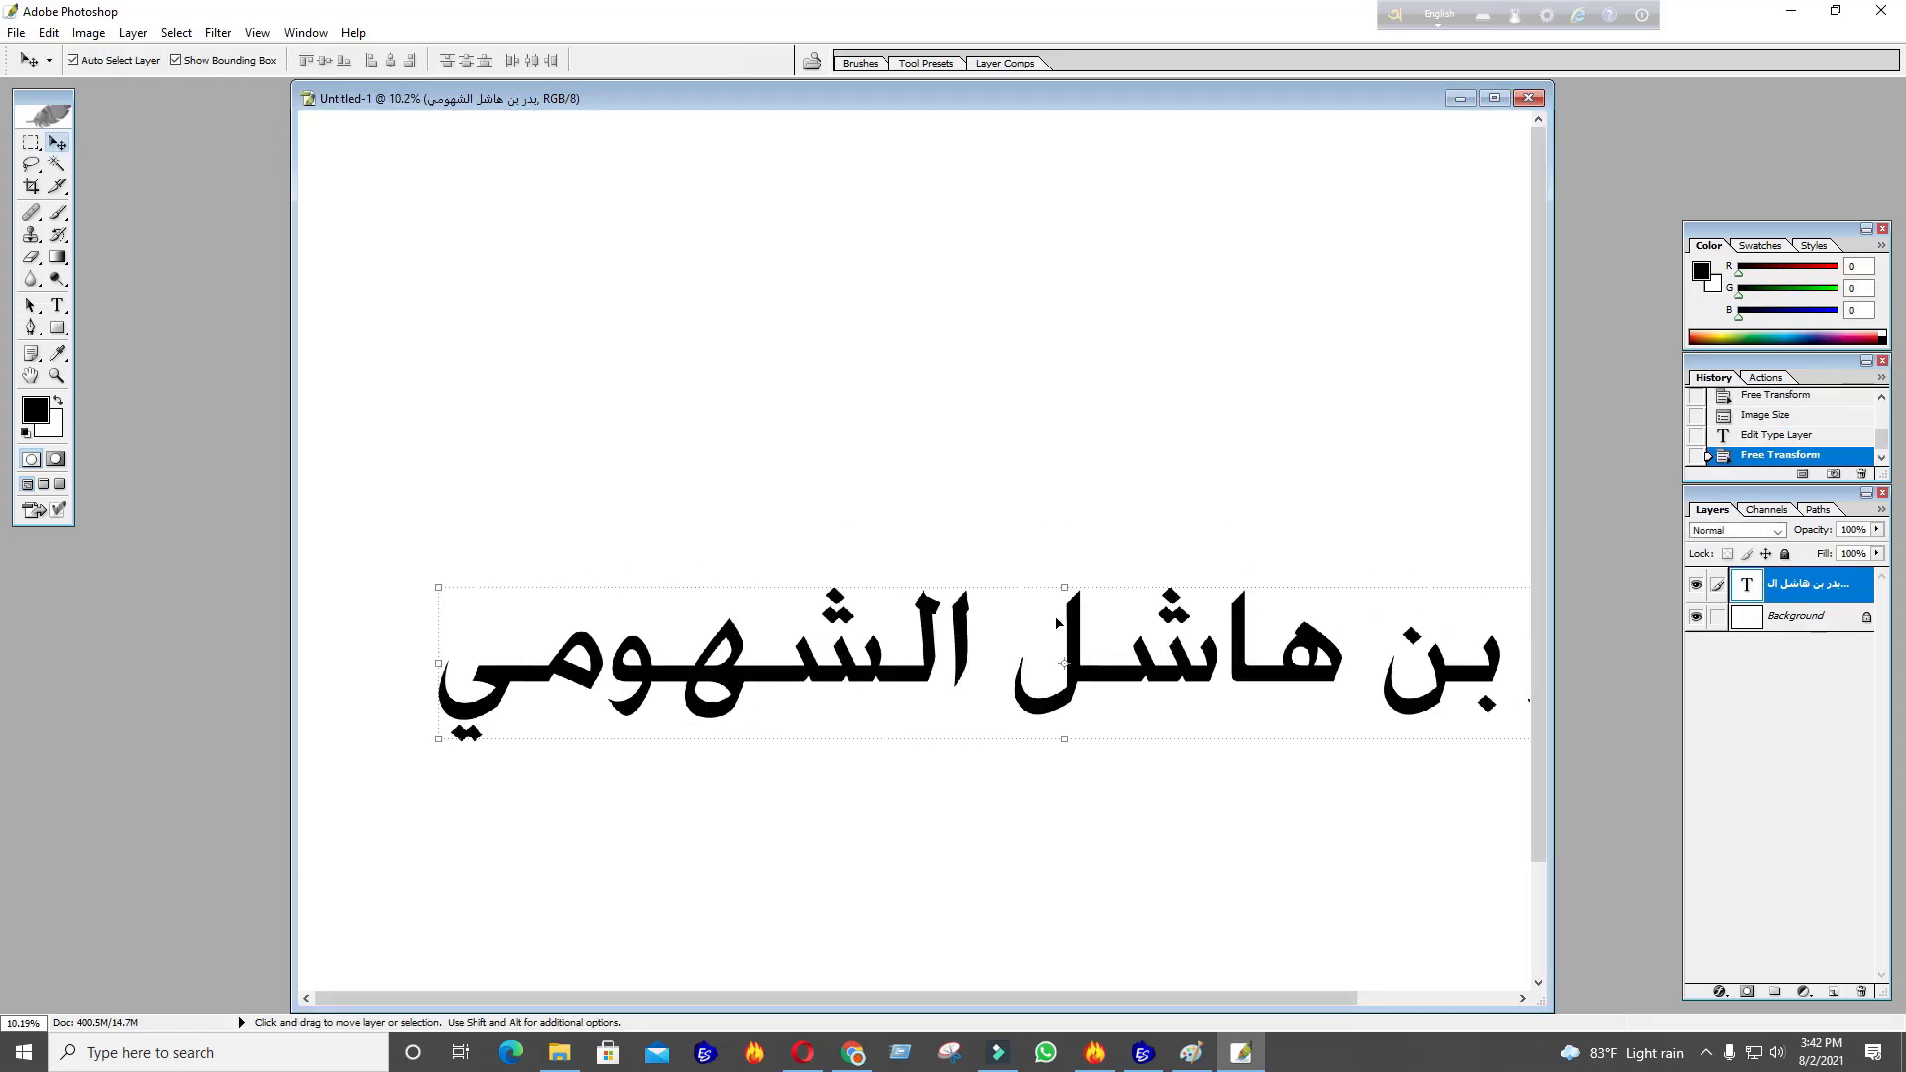
pyautogui.moveTo(1057, 623); pyautogui.dragTo(935, 471)
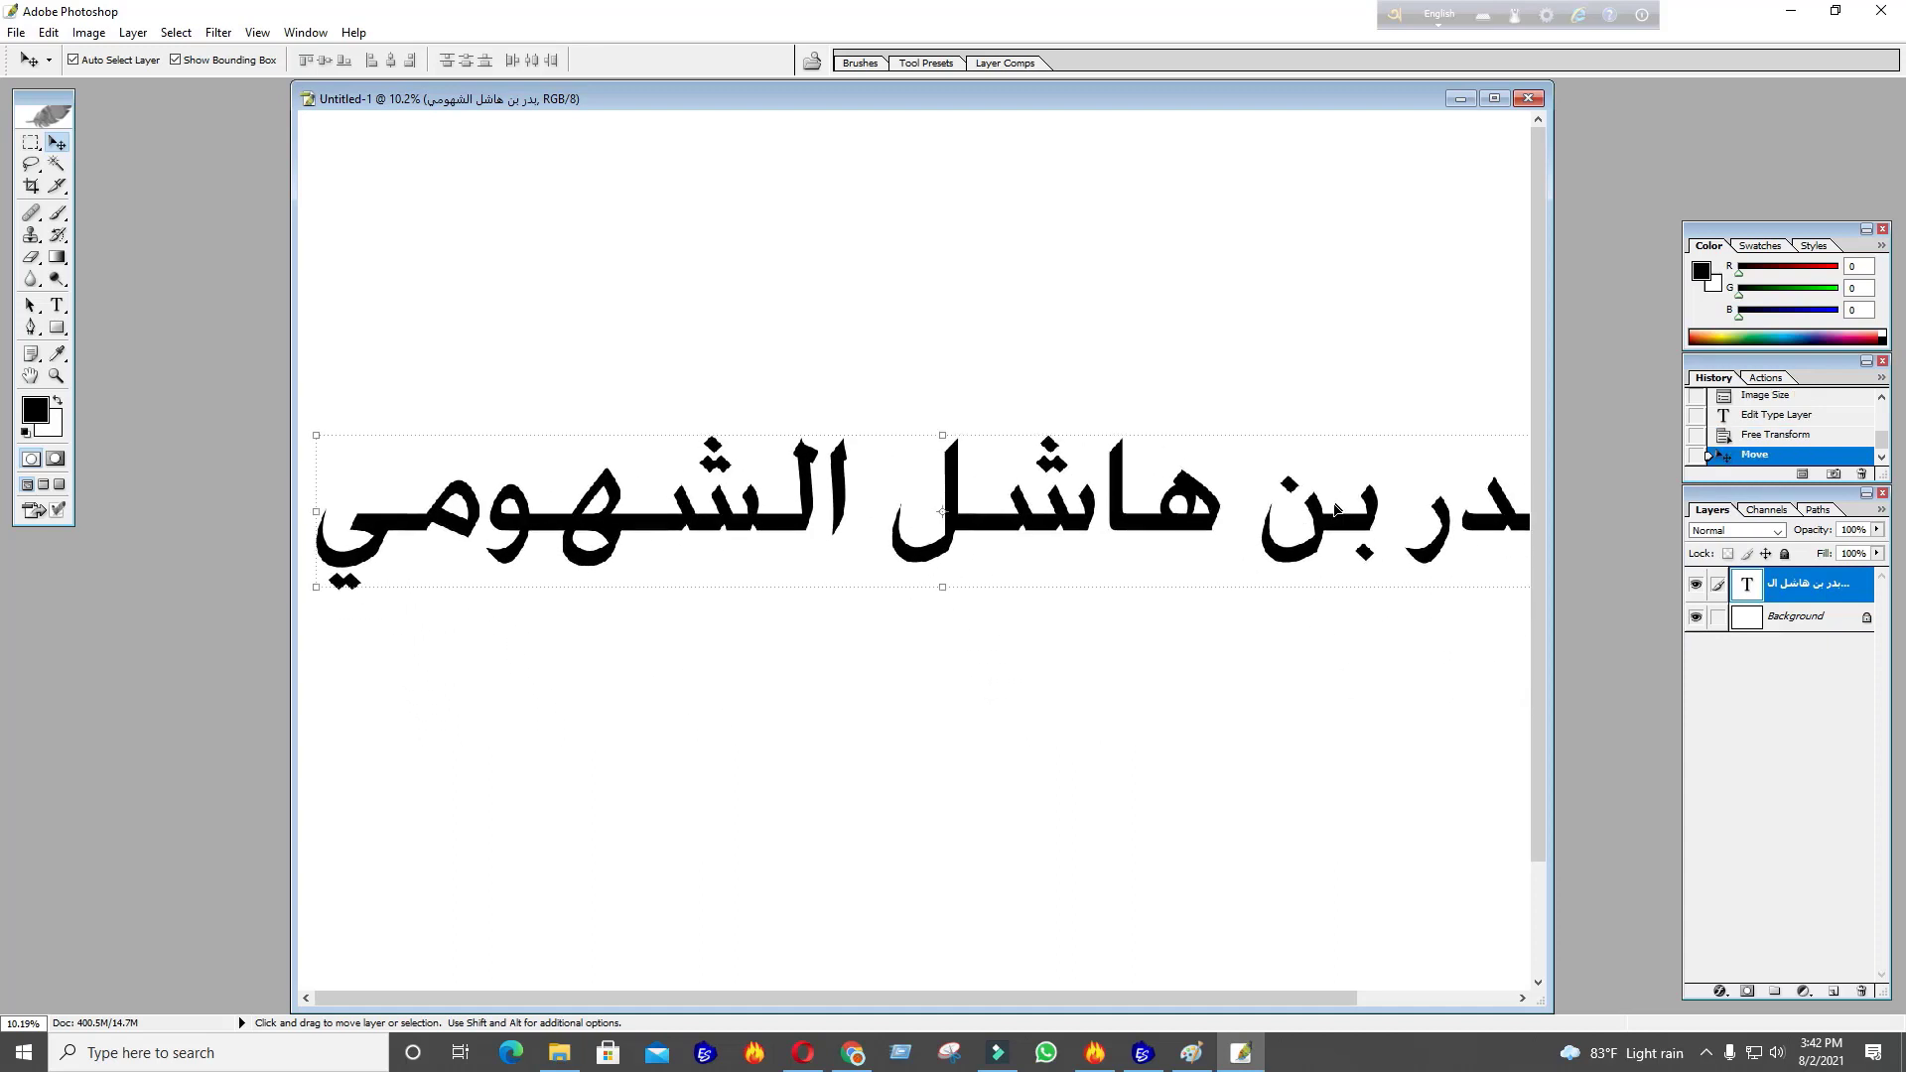
pyautogui.click(55, 381)
pyautogui.rightClick(385, 310)
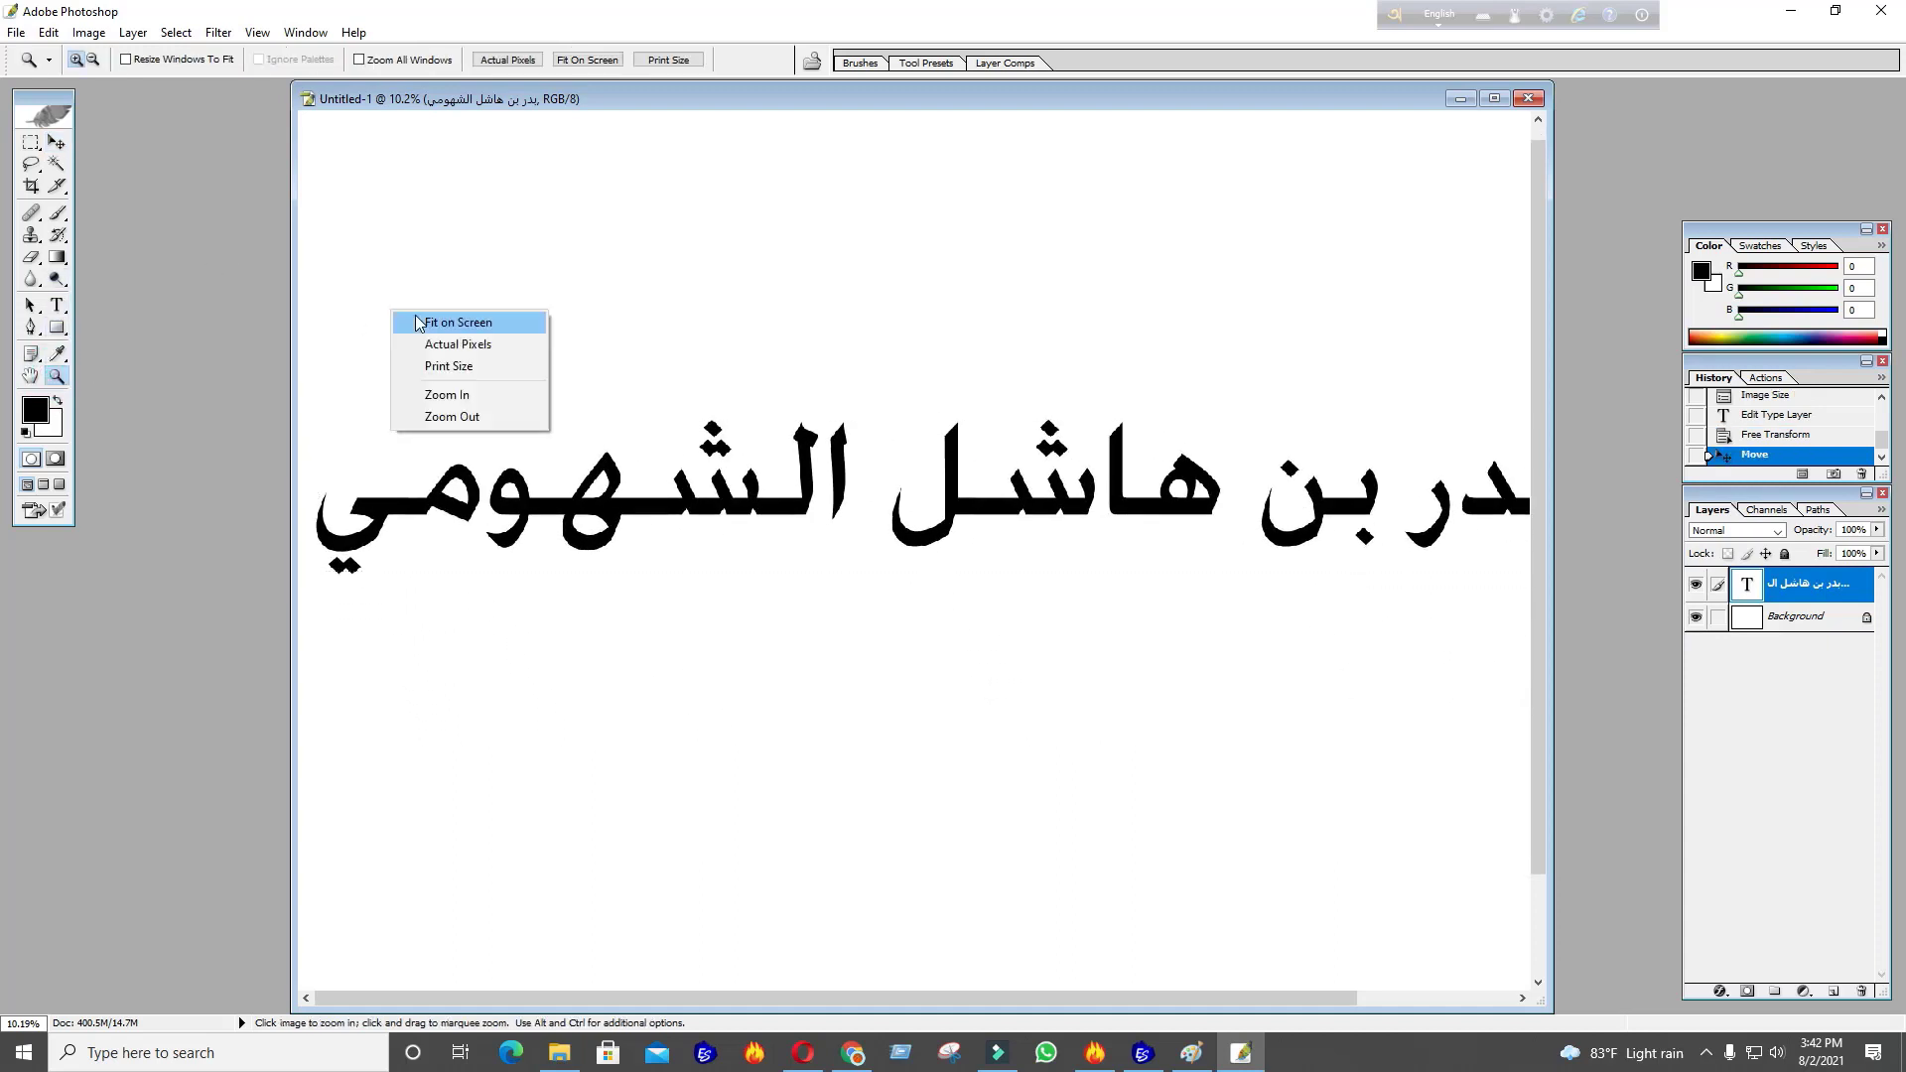
pyautogui.click(417, 320)
pyautogui.moveTo(829, 445); pyautogui.dragTo(892, 504)
pyautogui.click(916, 371)
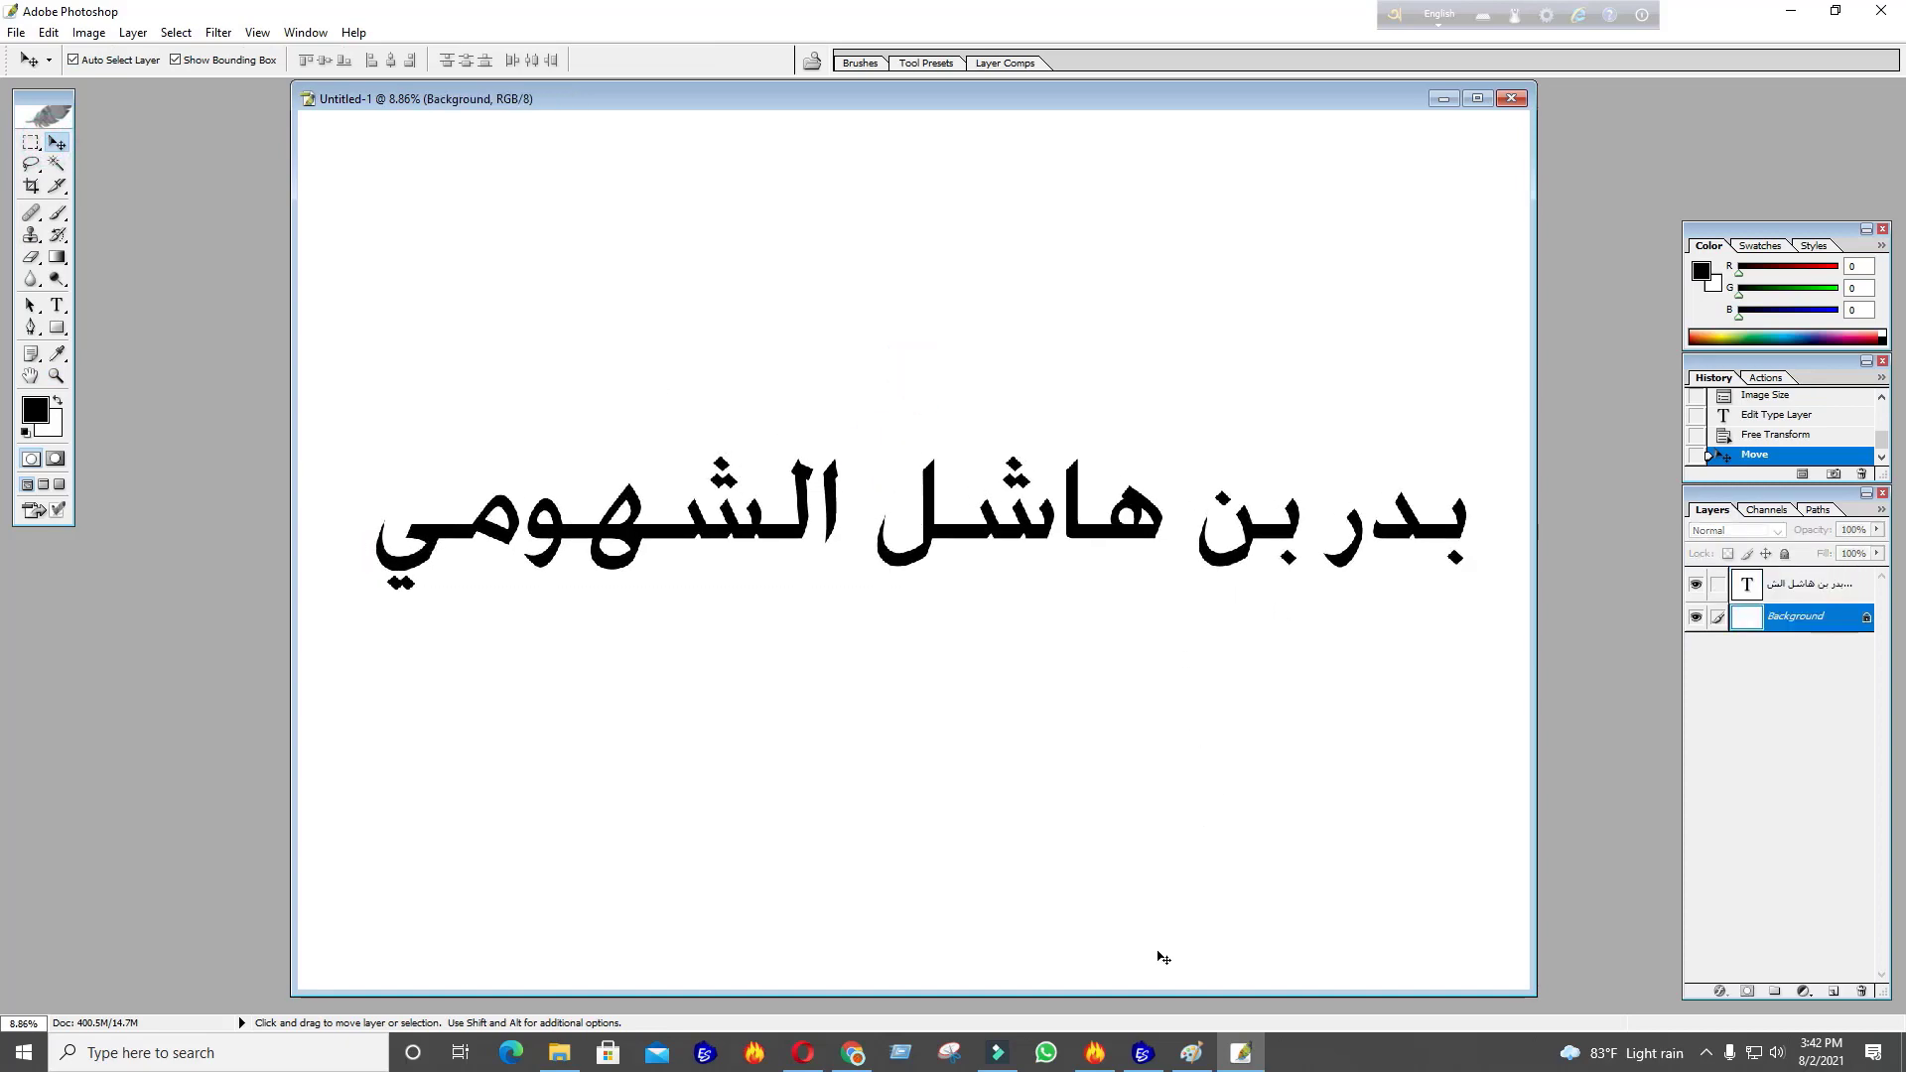
# Bring the Tajima embroidery design back to the front
pyautogui.click(1147, 1058)
pyautogui.scroll(-3, 884, 630)
pyautogui.scroll(5, 879, 596)
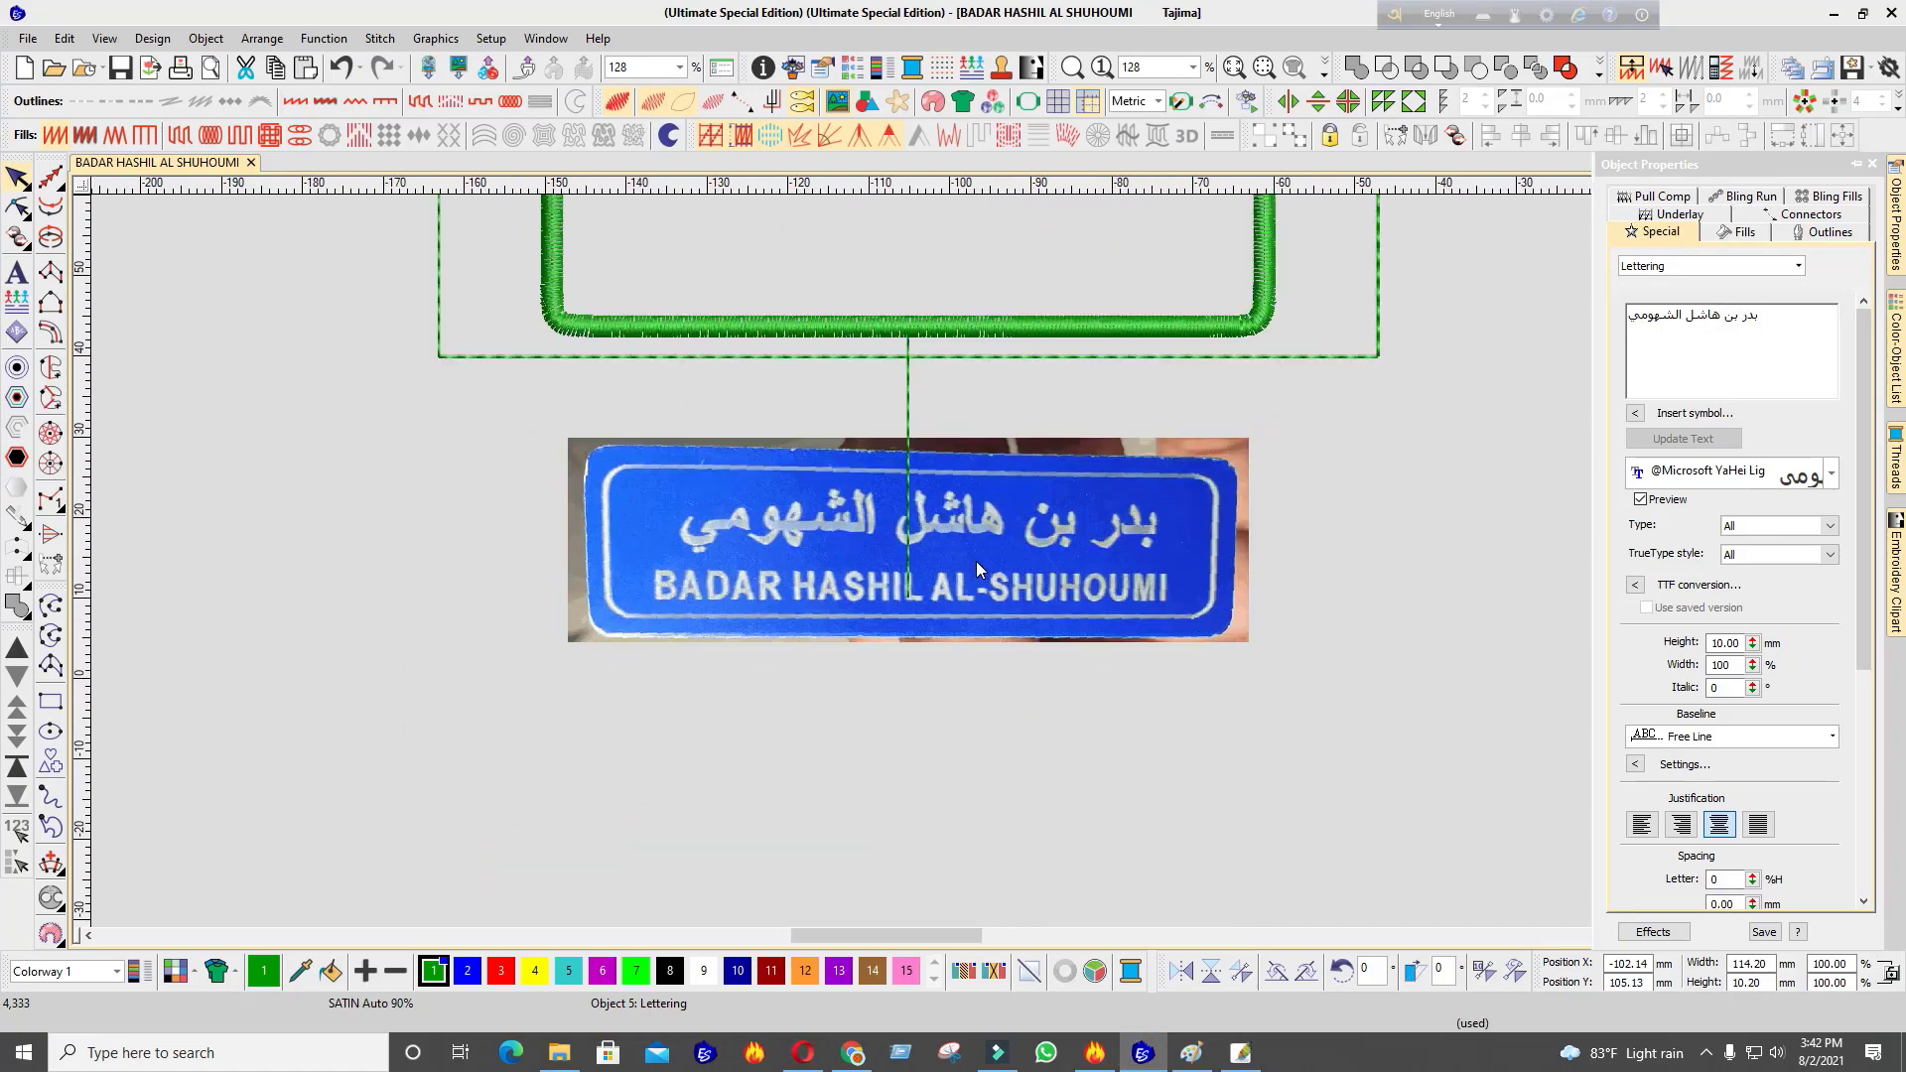
# Toggle between the Tajima design and the Photoshop name document to compare the Arabic names
pyautogui.click(1142, 1057)
pyautogui.click(1143, 1059)
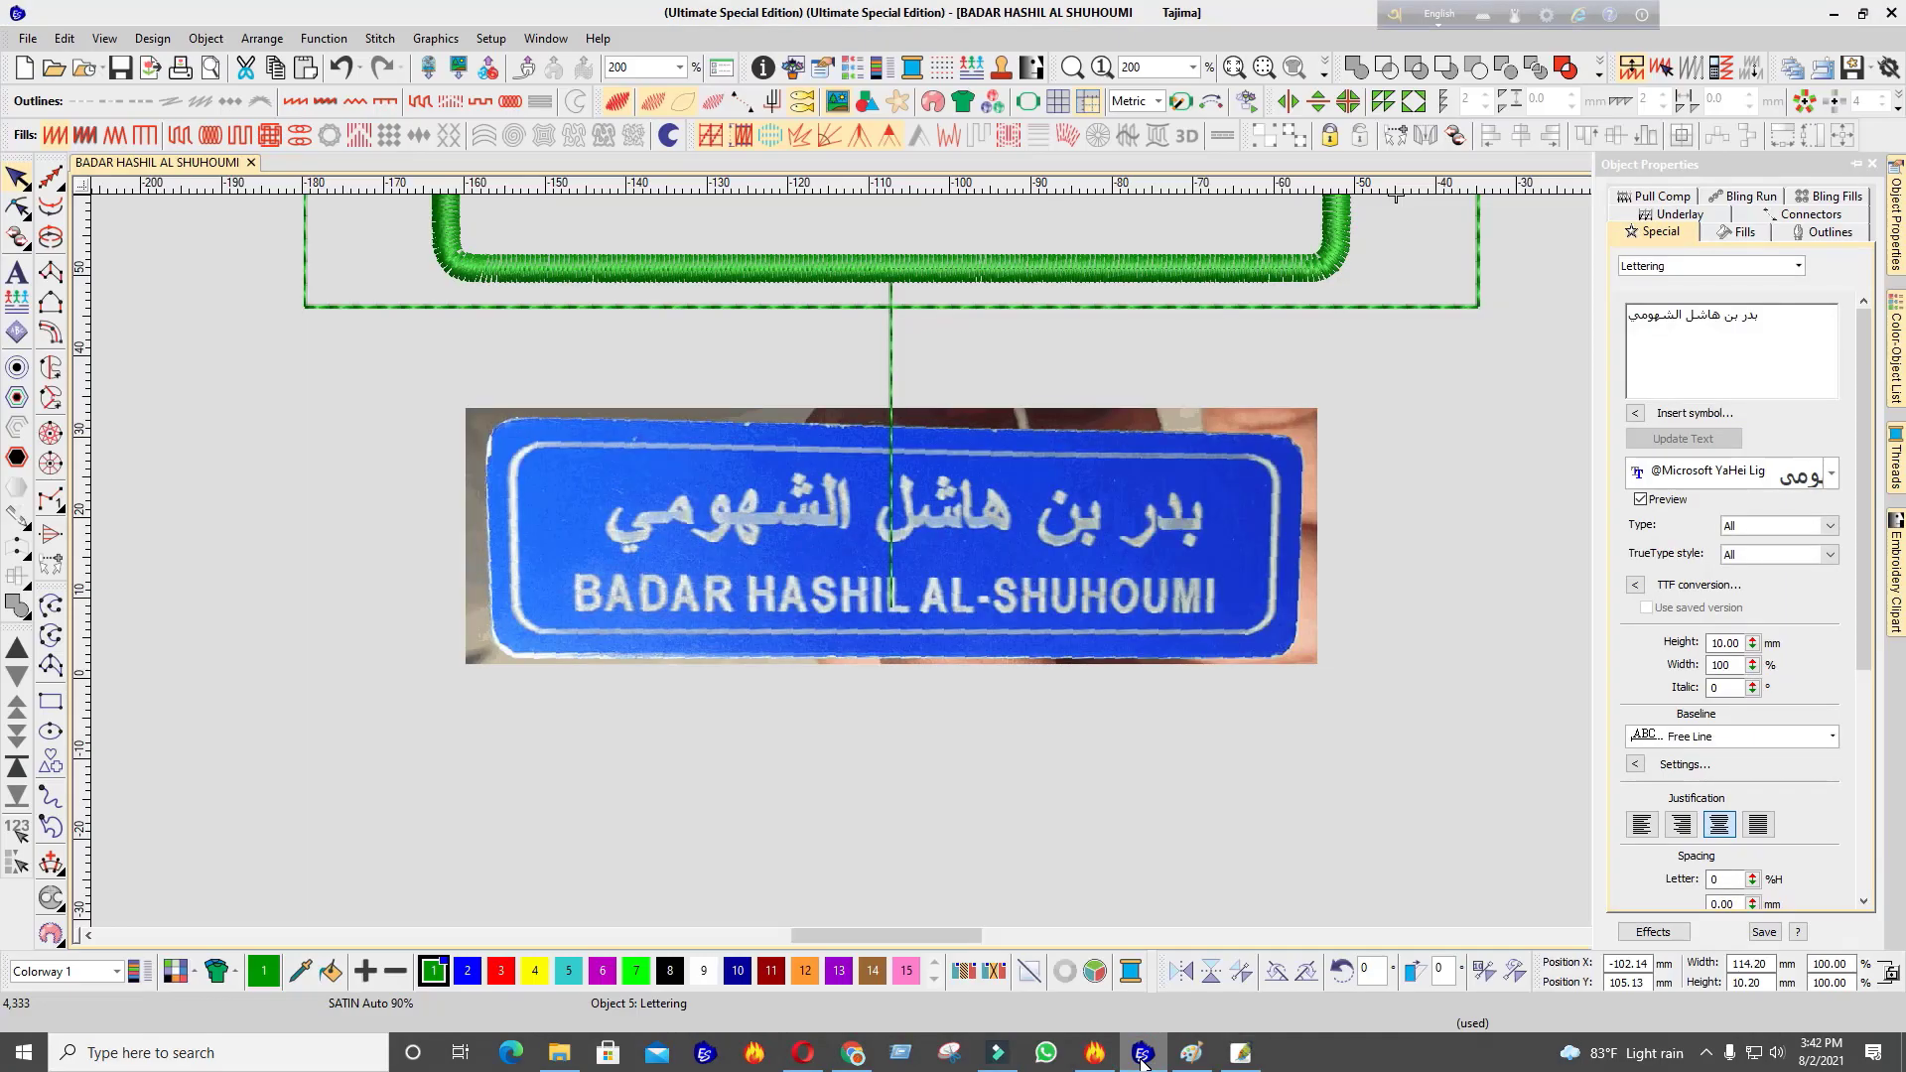
pyautogui.click(1143, 1060)
pyautogui.click(1143, 1060)
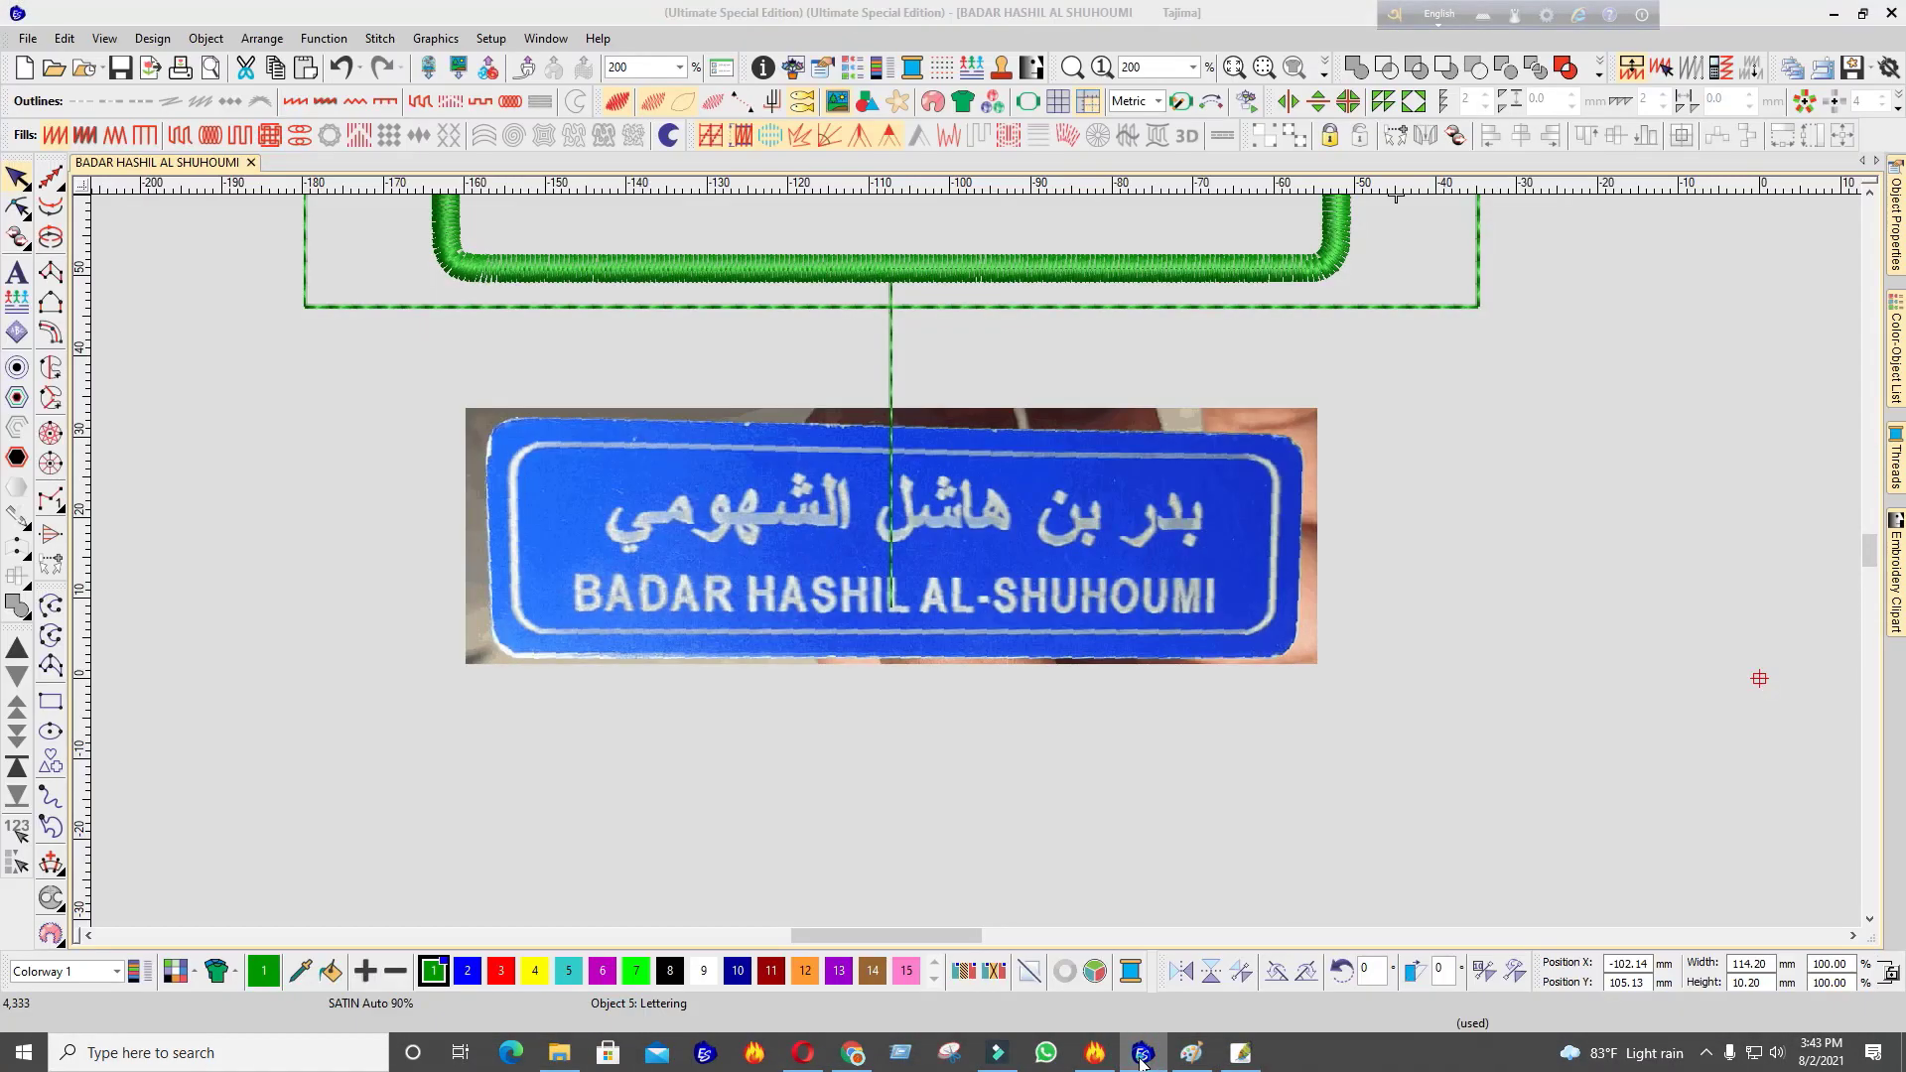
pyautogui.click(1143, 1060)
pyautogui.click(1143, 1061)
pyautogui.click(1143, 1061)
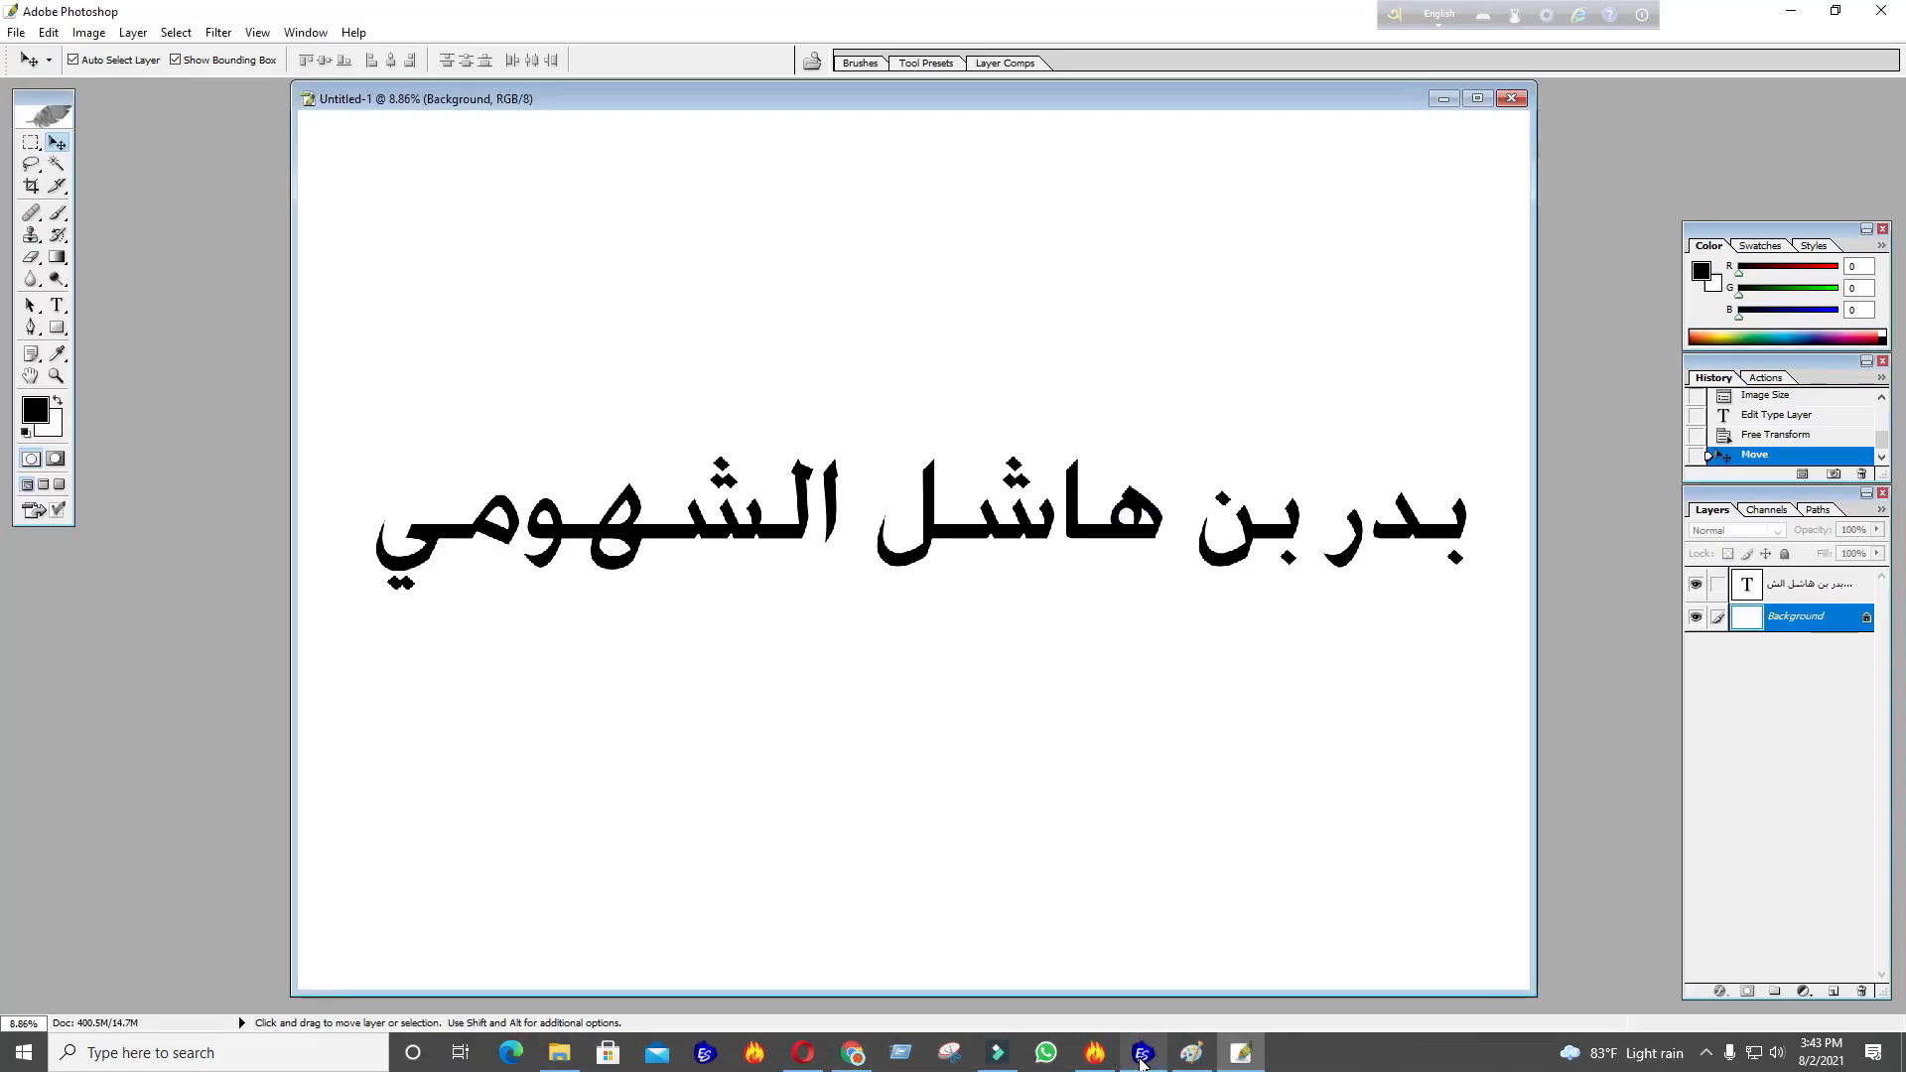
pyautogui.click(1142, 1060)
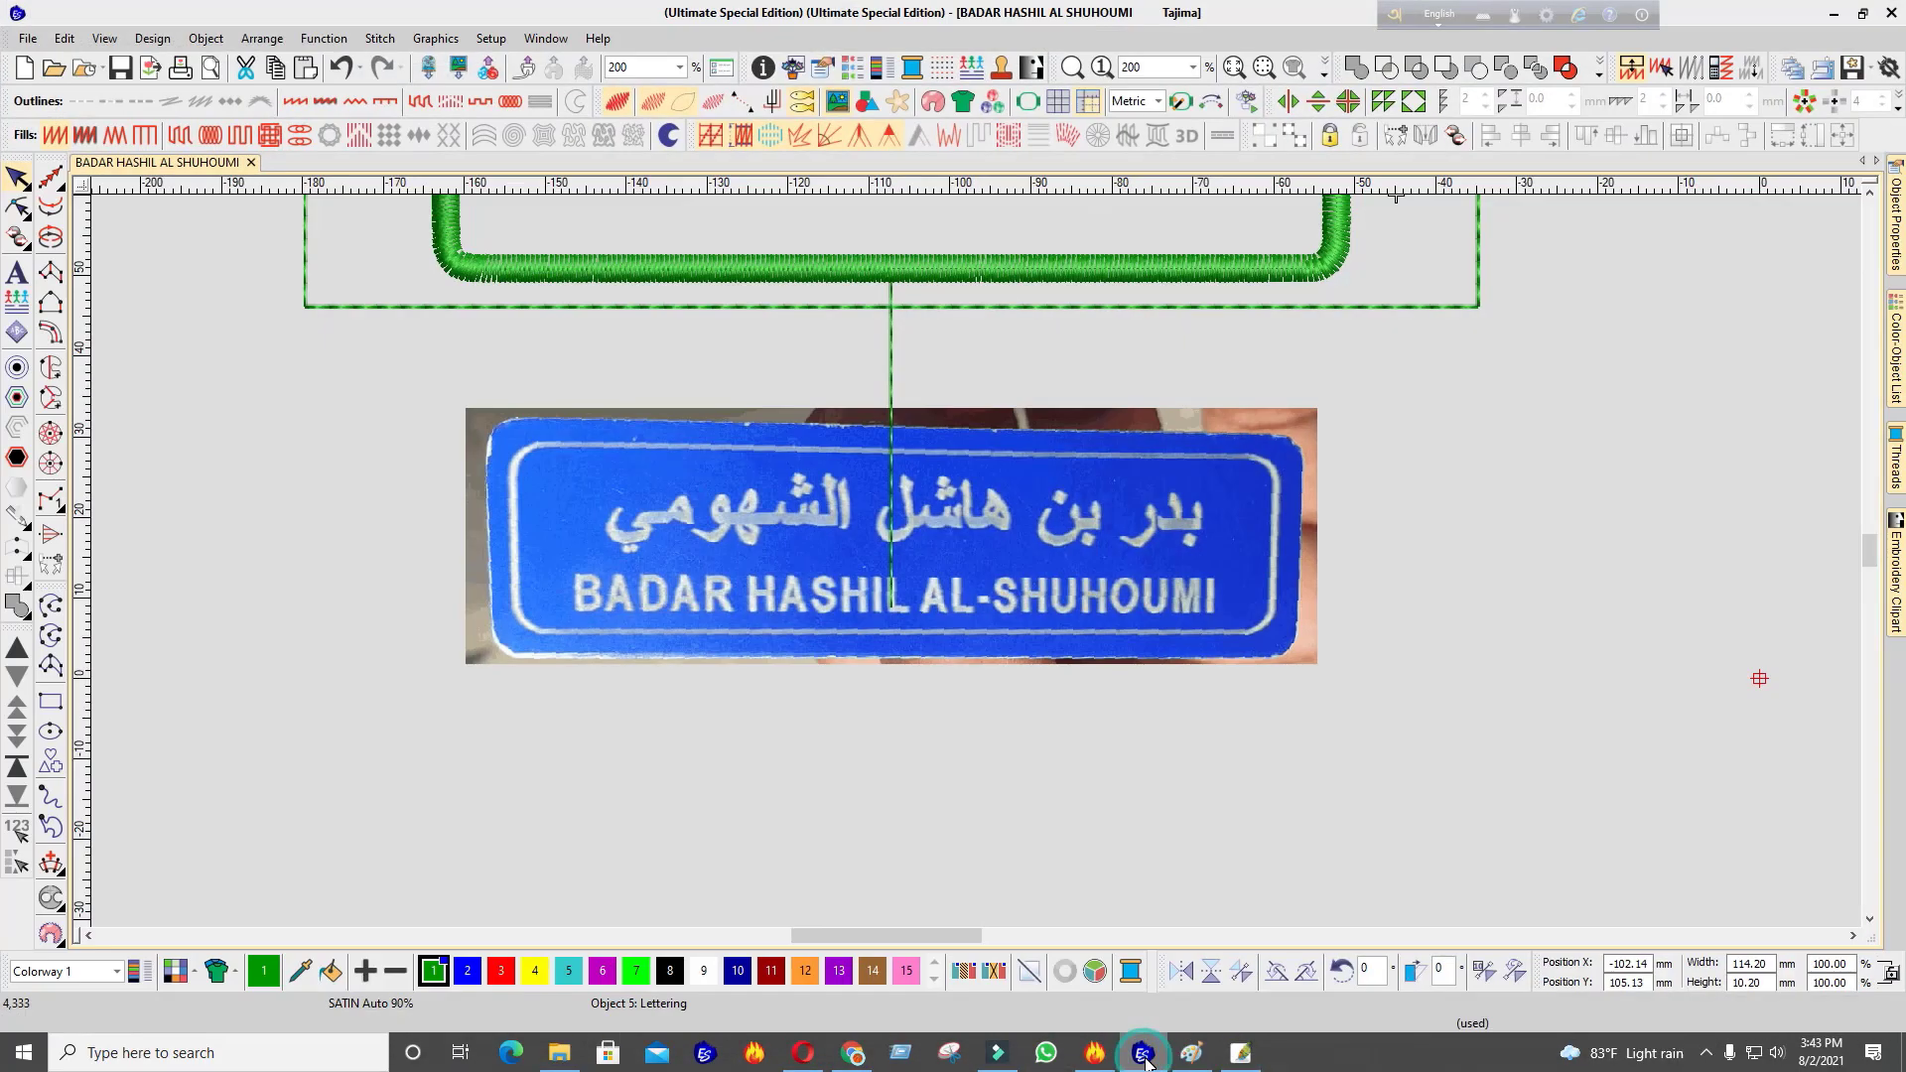
pyautogui.click(1143, 1060)
pyautogui.click(1142, 1061)
pyautogui.click(1145, 1060)
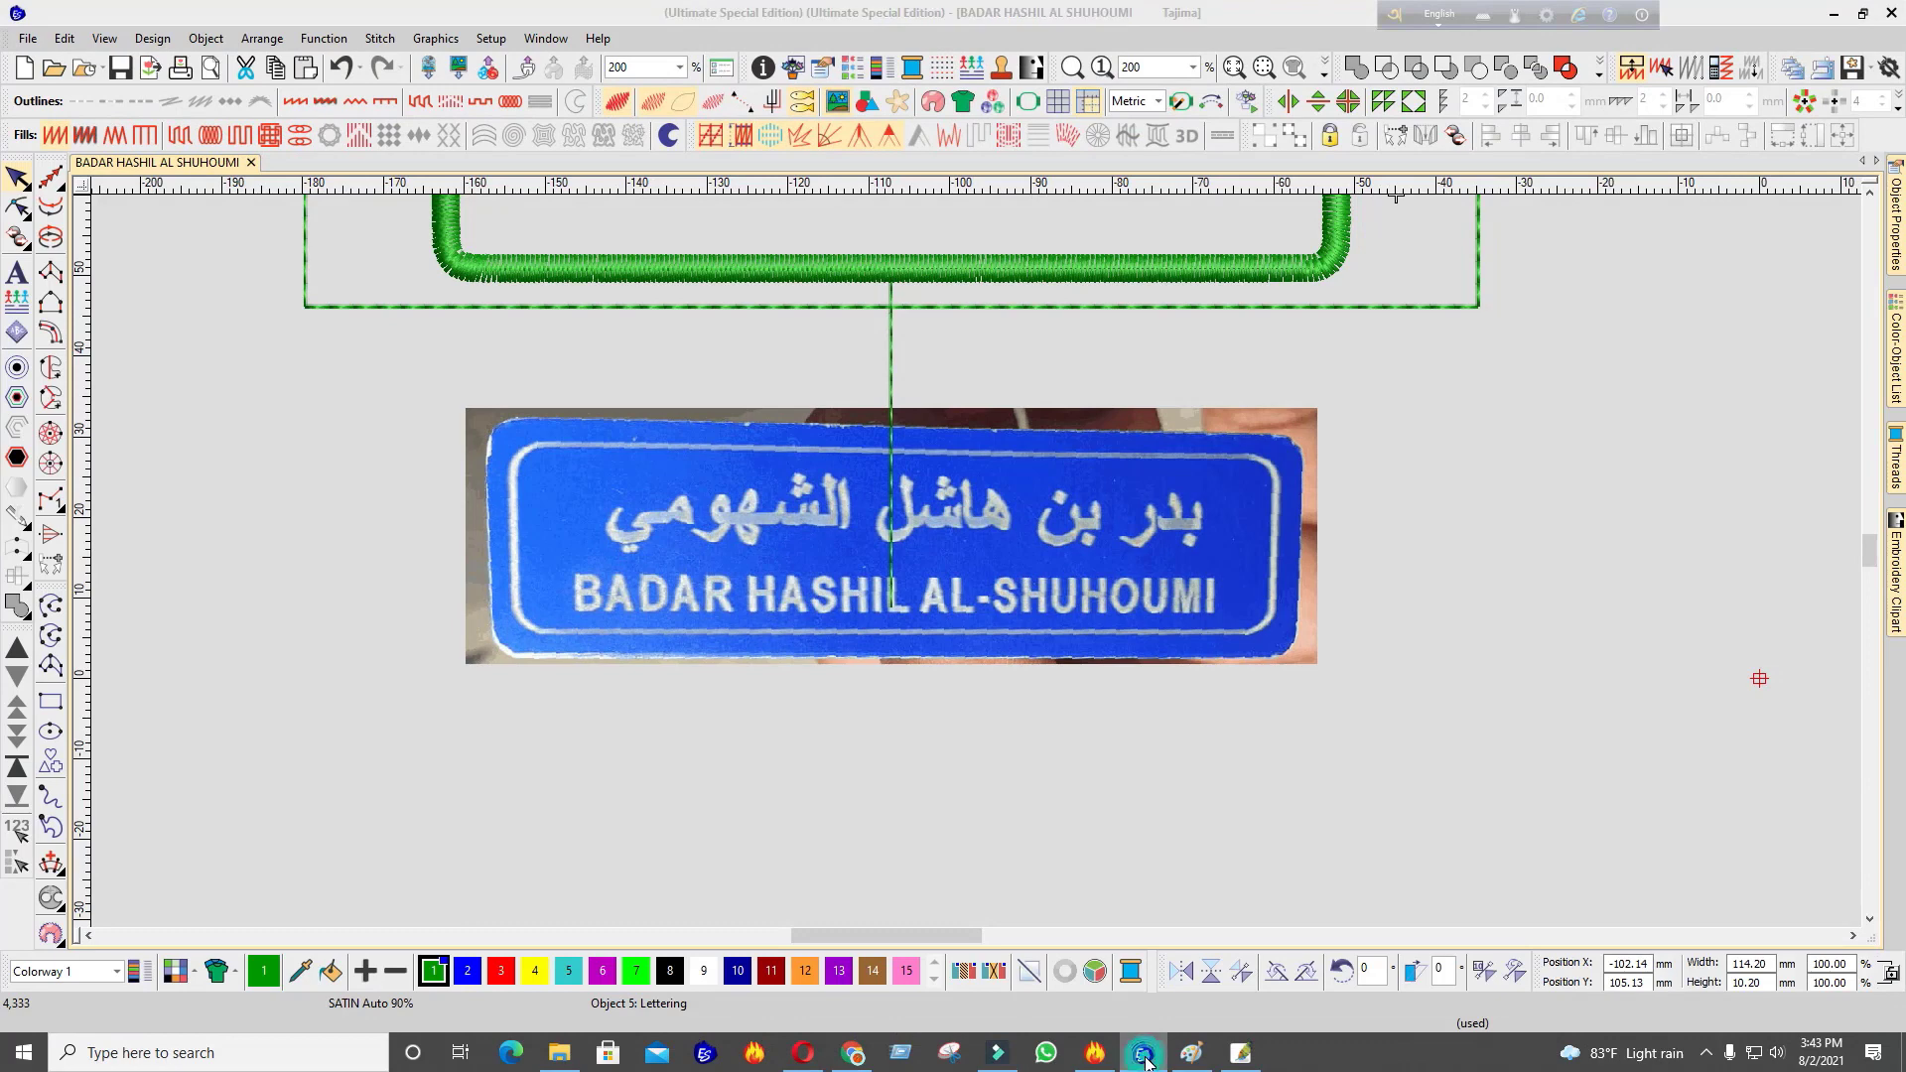
# Select the name layer, then the background layer, and pick the Crop tool
pyautogui.click(1062, 499)
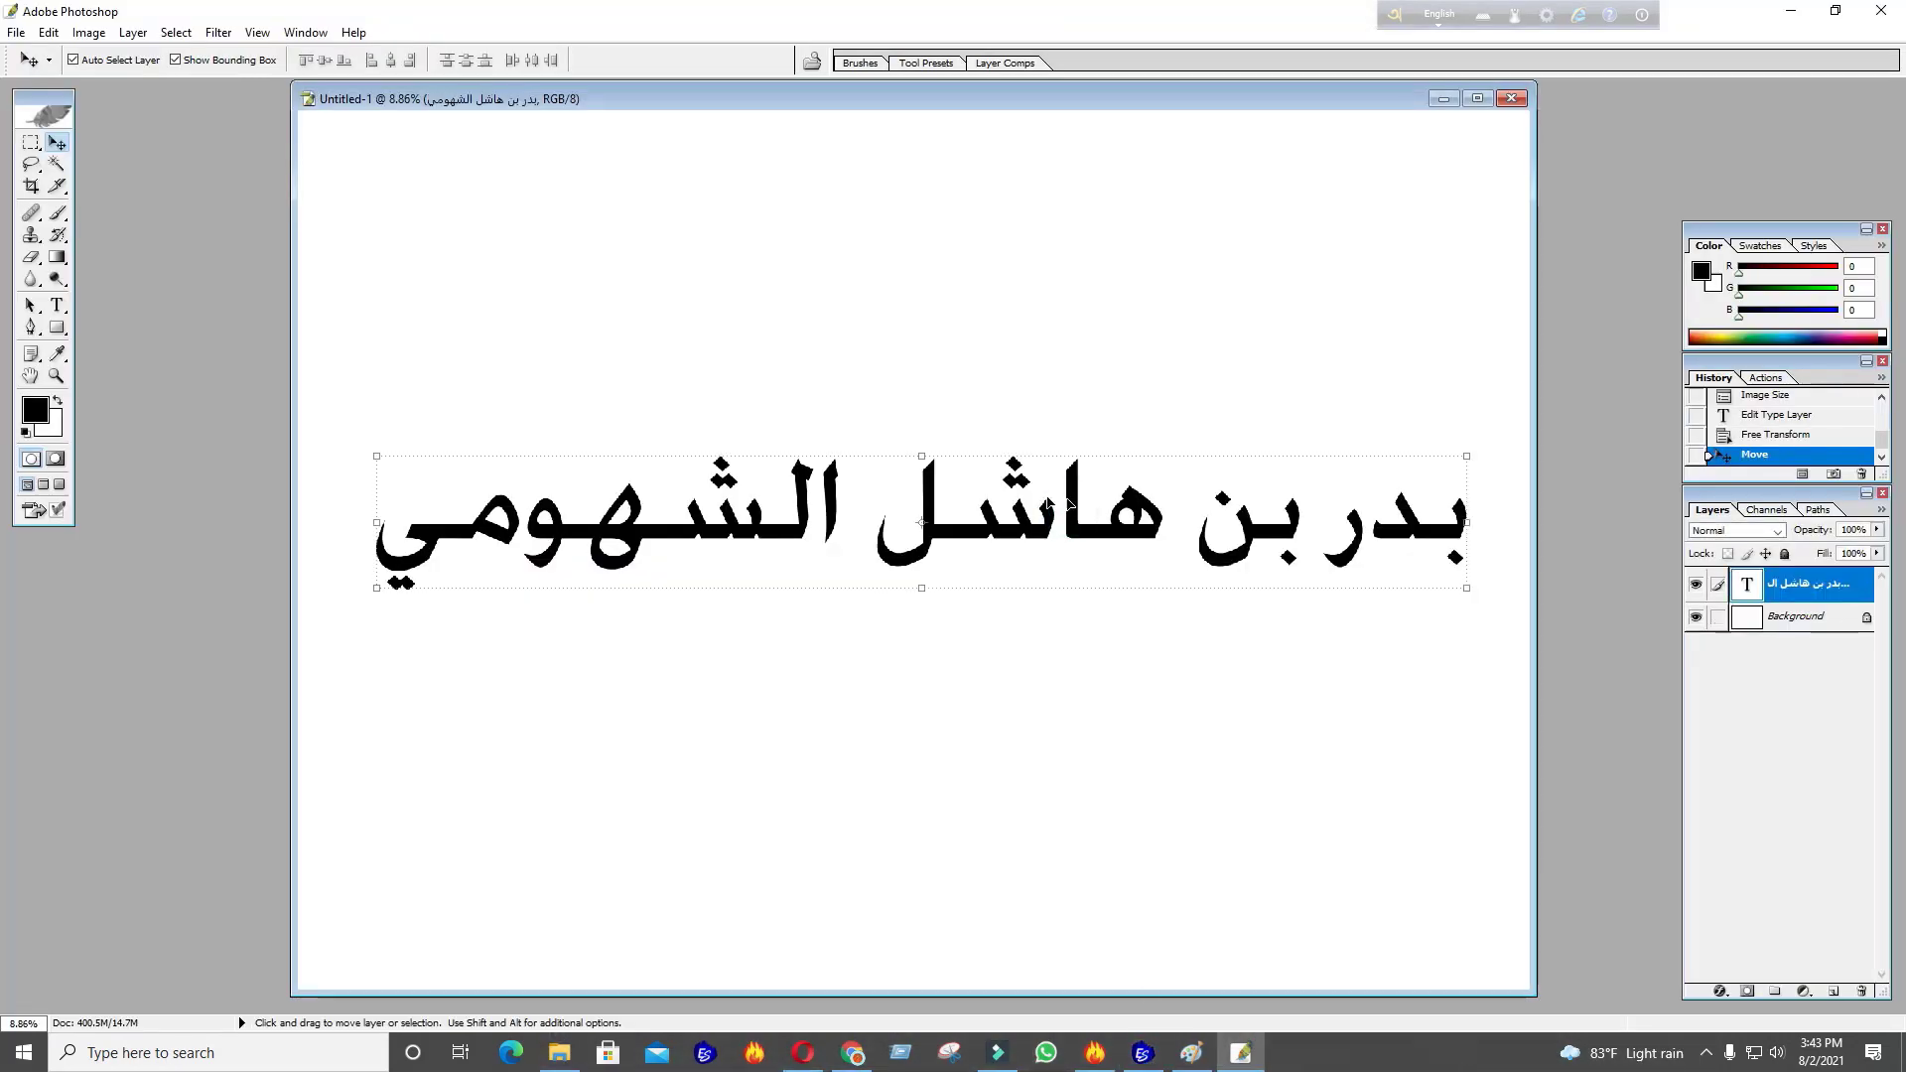
pyautogui.click(652, 327)
pyautogui.click(31, 186)
# Crop the canvas tightly around the black Arabic name in two passes
pyautogui.moveTo(332, 410); pyautogui.dragTo(1500, 627)
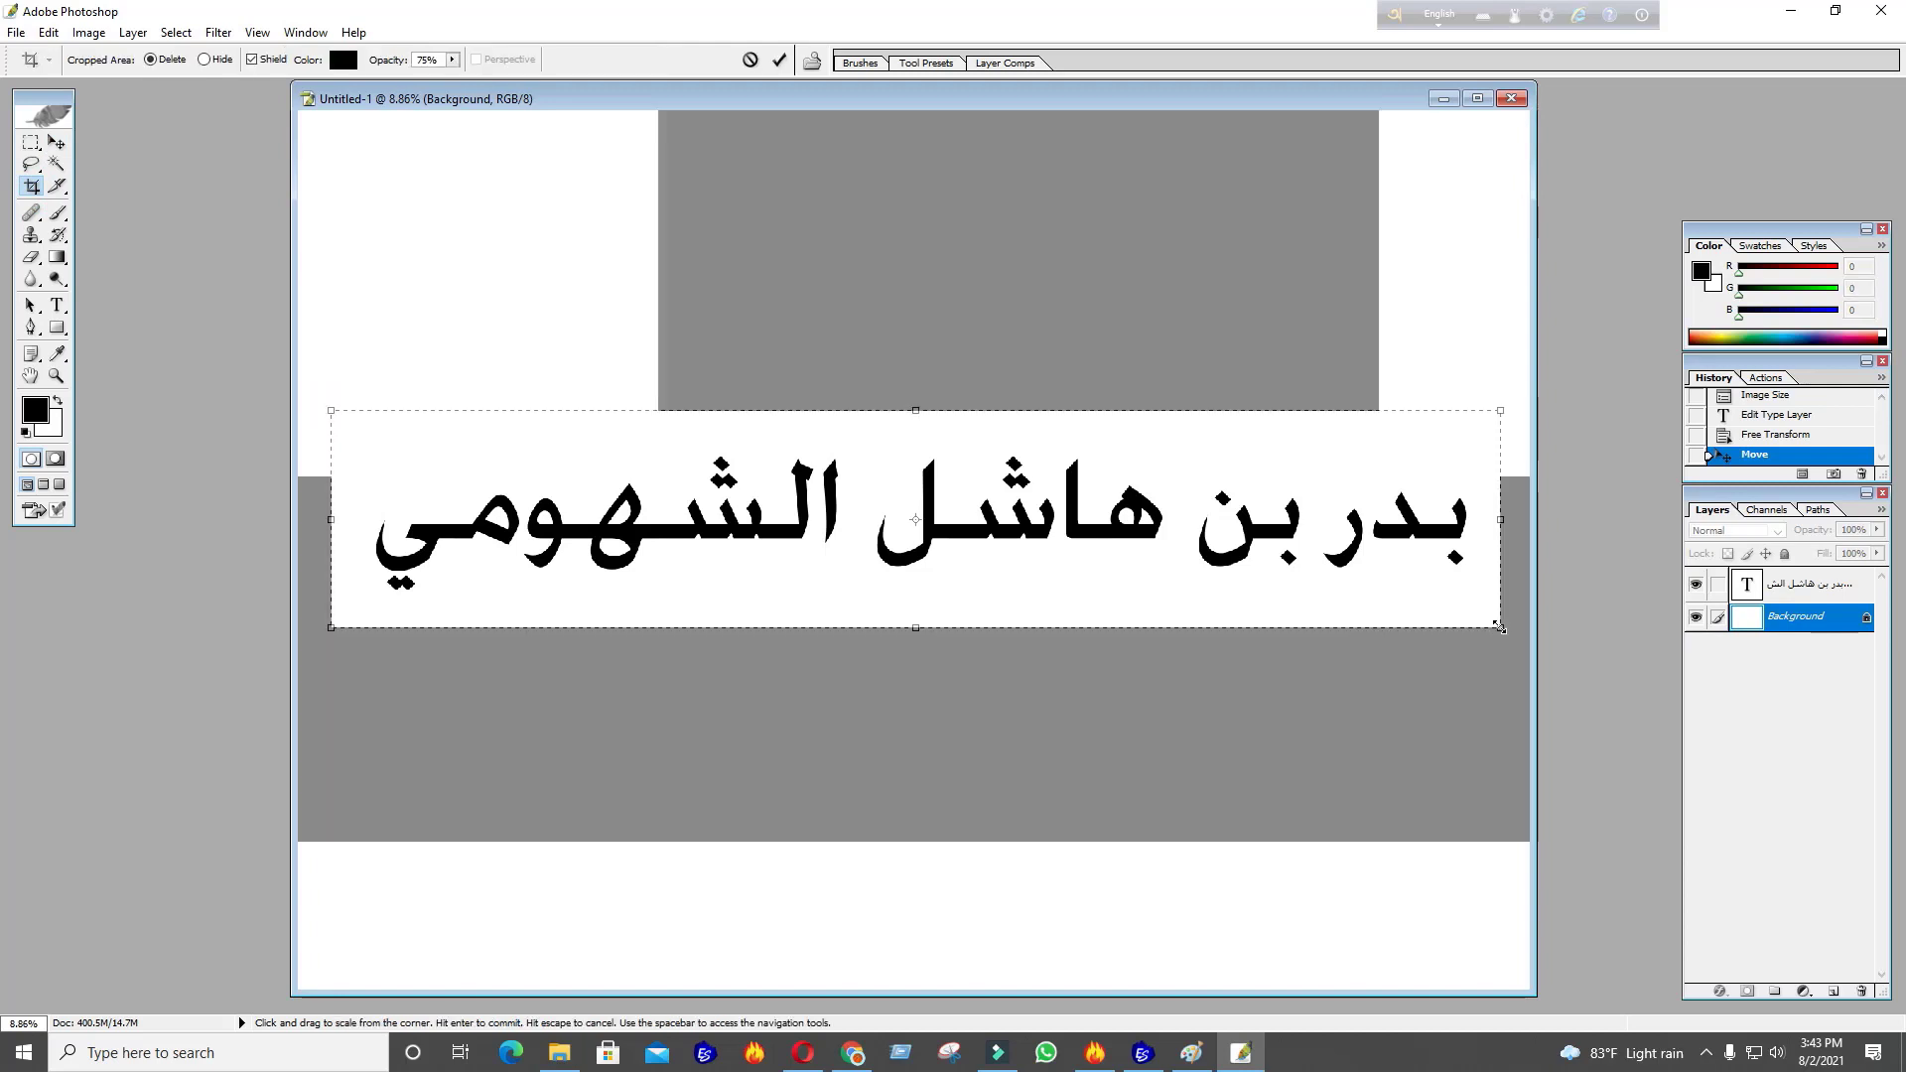
pyautogui.press('Return')
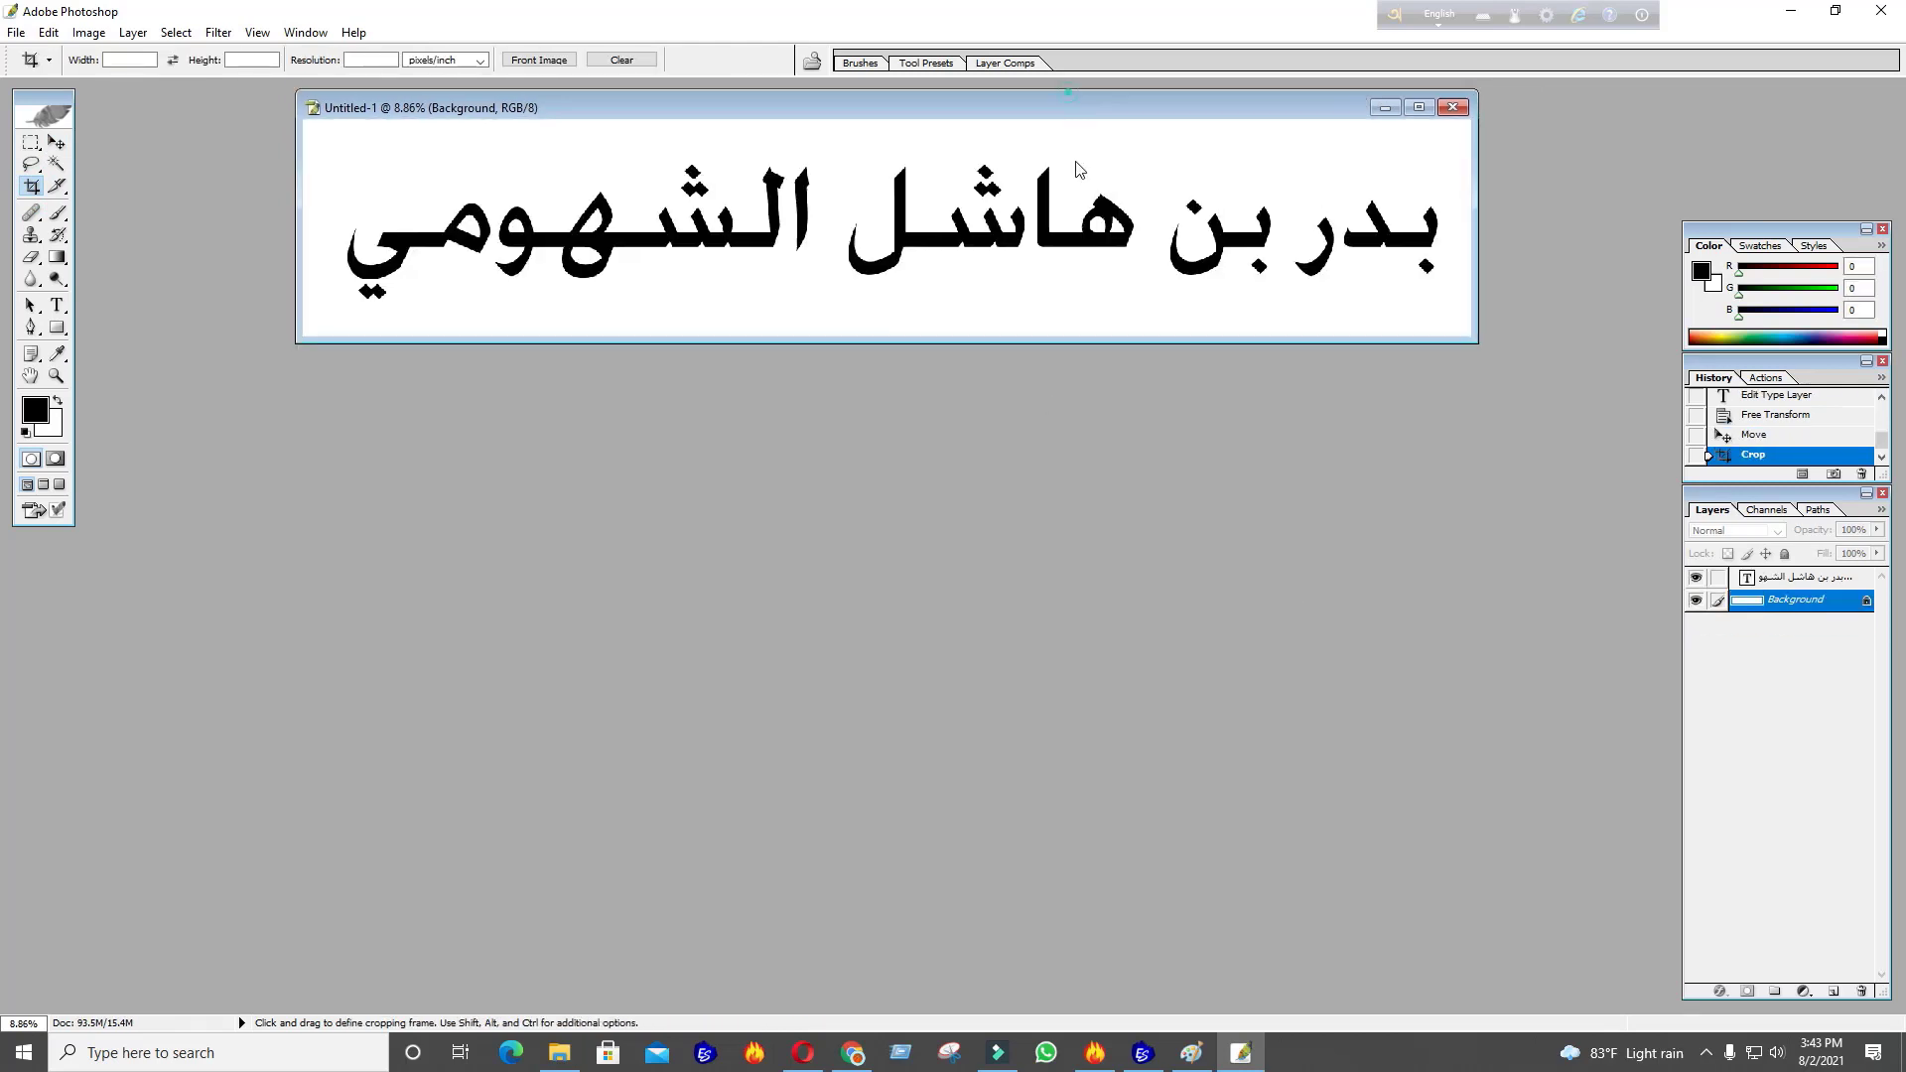
pyautogui.moveTo(1141, 643); pyautogui.dragTo(1462, 573)
pyautogui.moveTo(1463, 494); pyautogui.dragTo(1455, 494)
pyautogui.moveTo(326, 494); pyautogui.dragTo(343, 494)
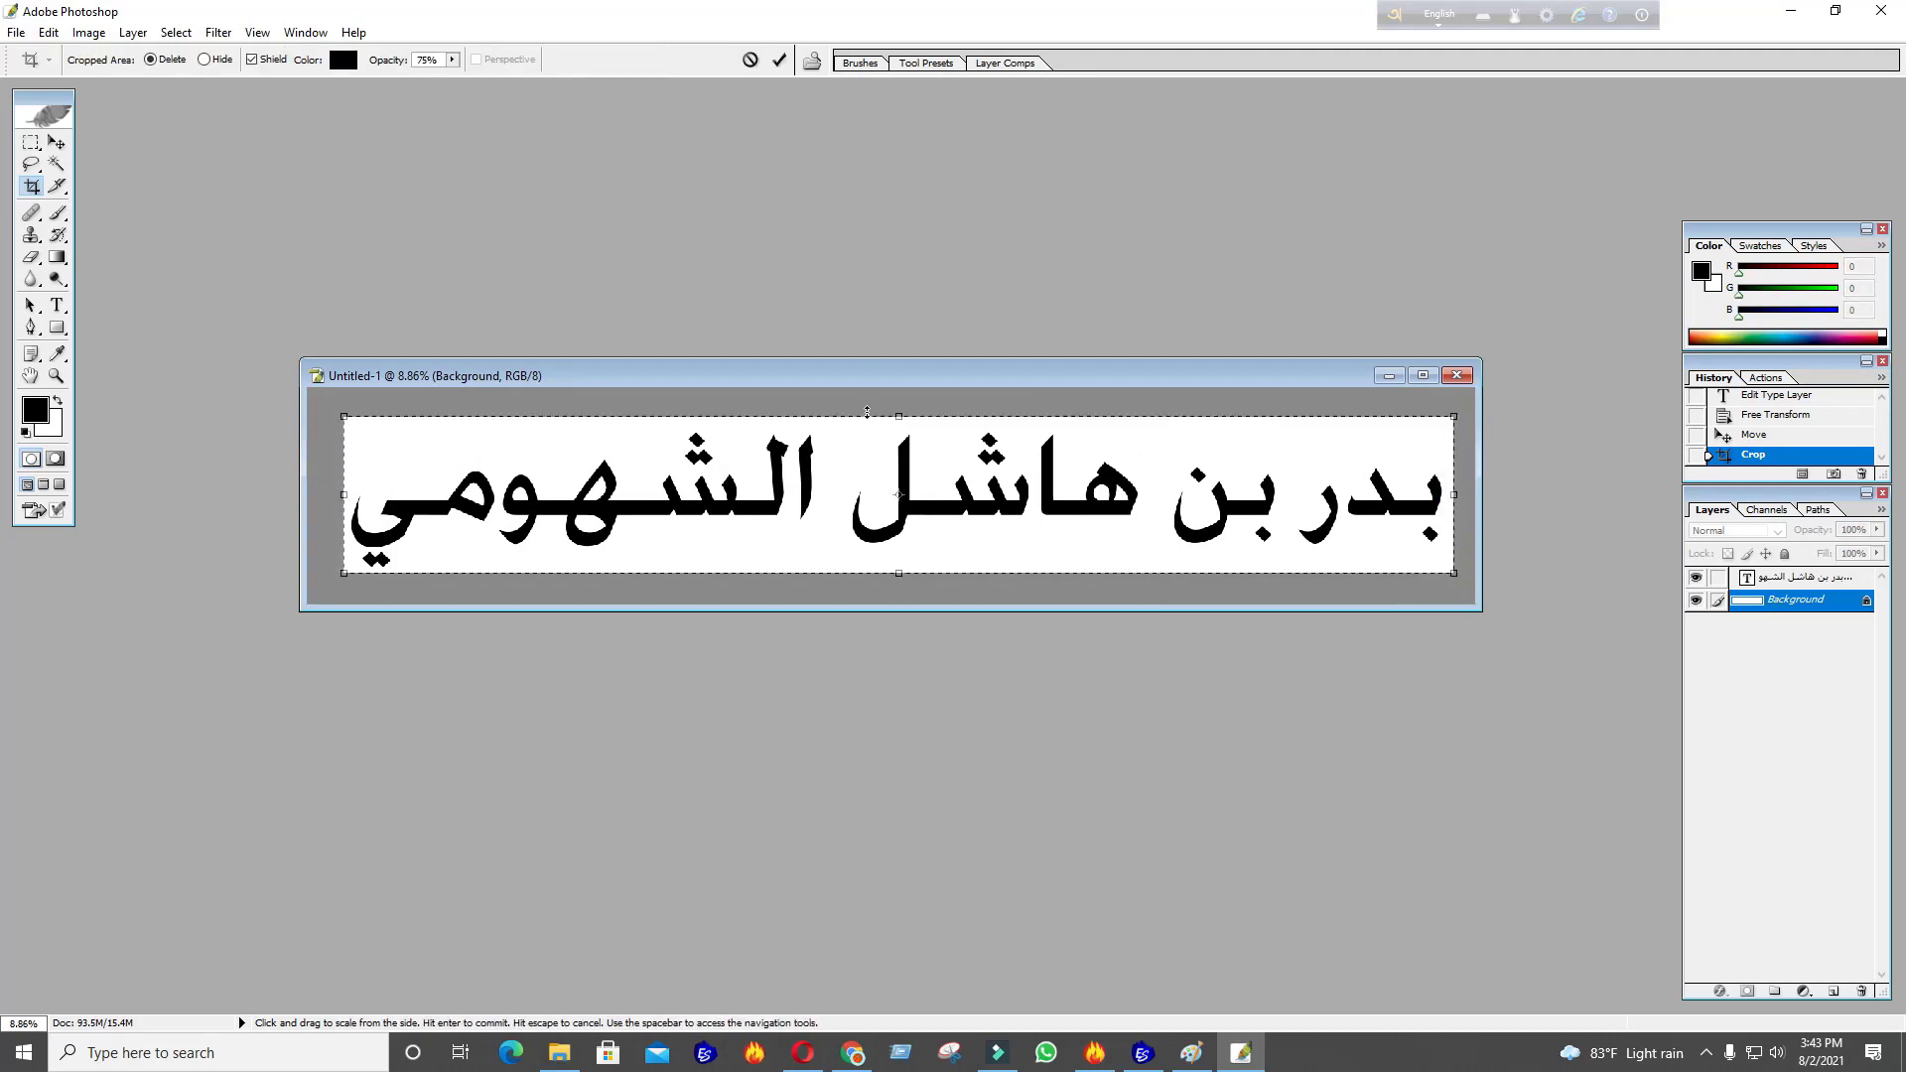
pyautogui.moveTo(902, 417); pyautogui.dragTo(901, 422)
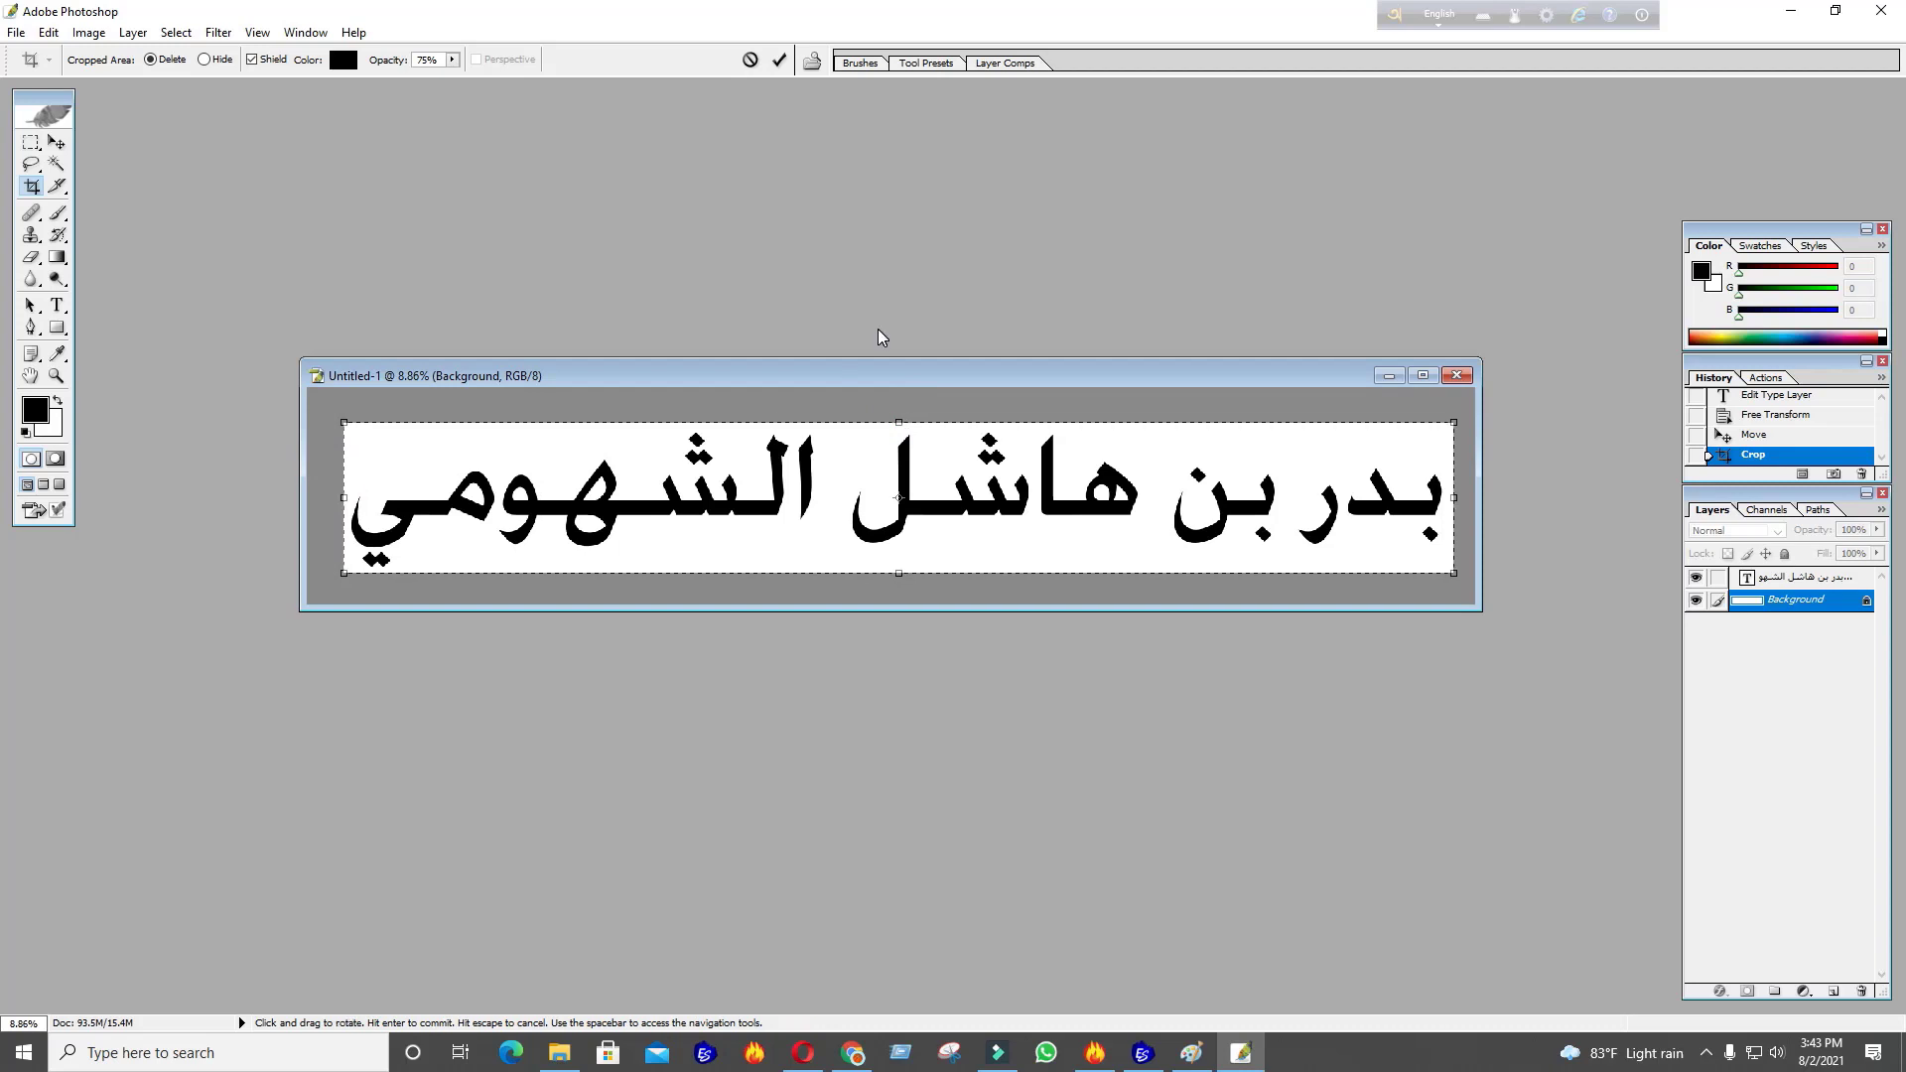
pyautogui.press('Return')
# Review the cropped document's image size of 12615 × 1699 pixels
pyautogui.rightClick(796, 385)
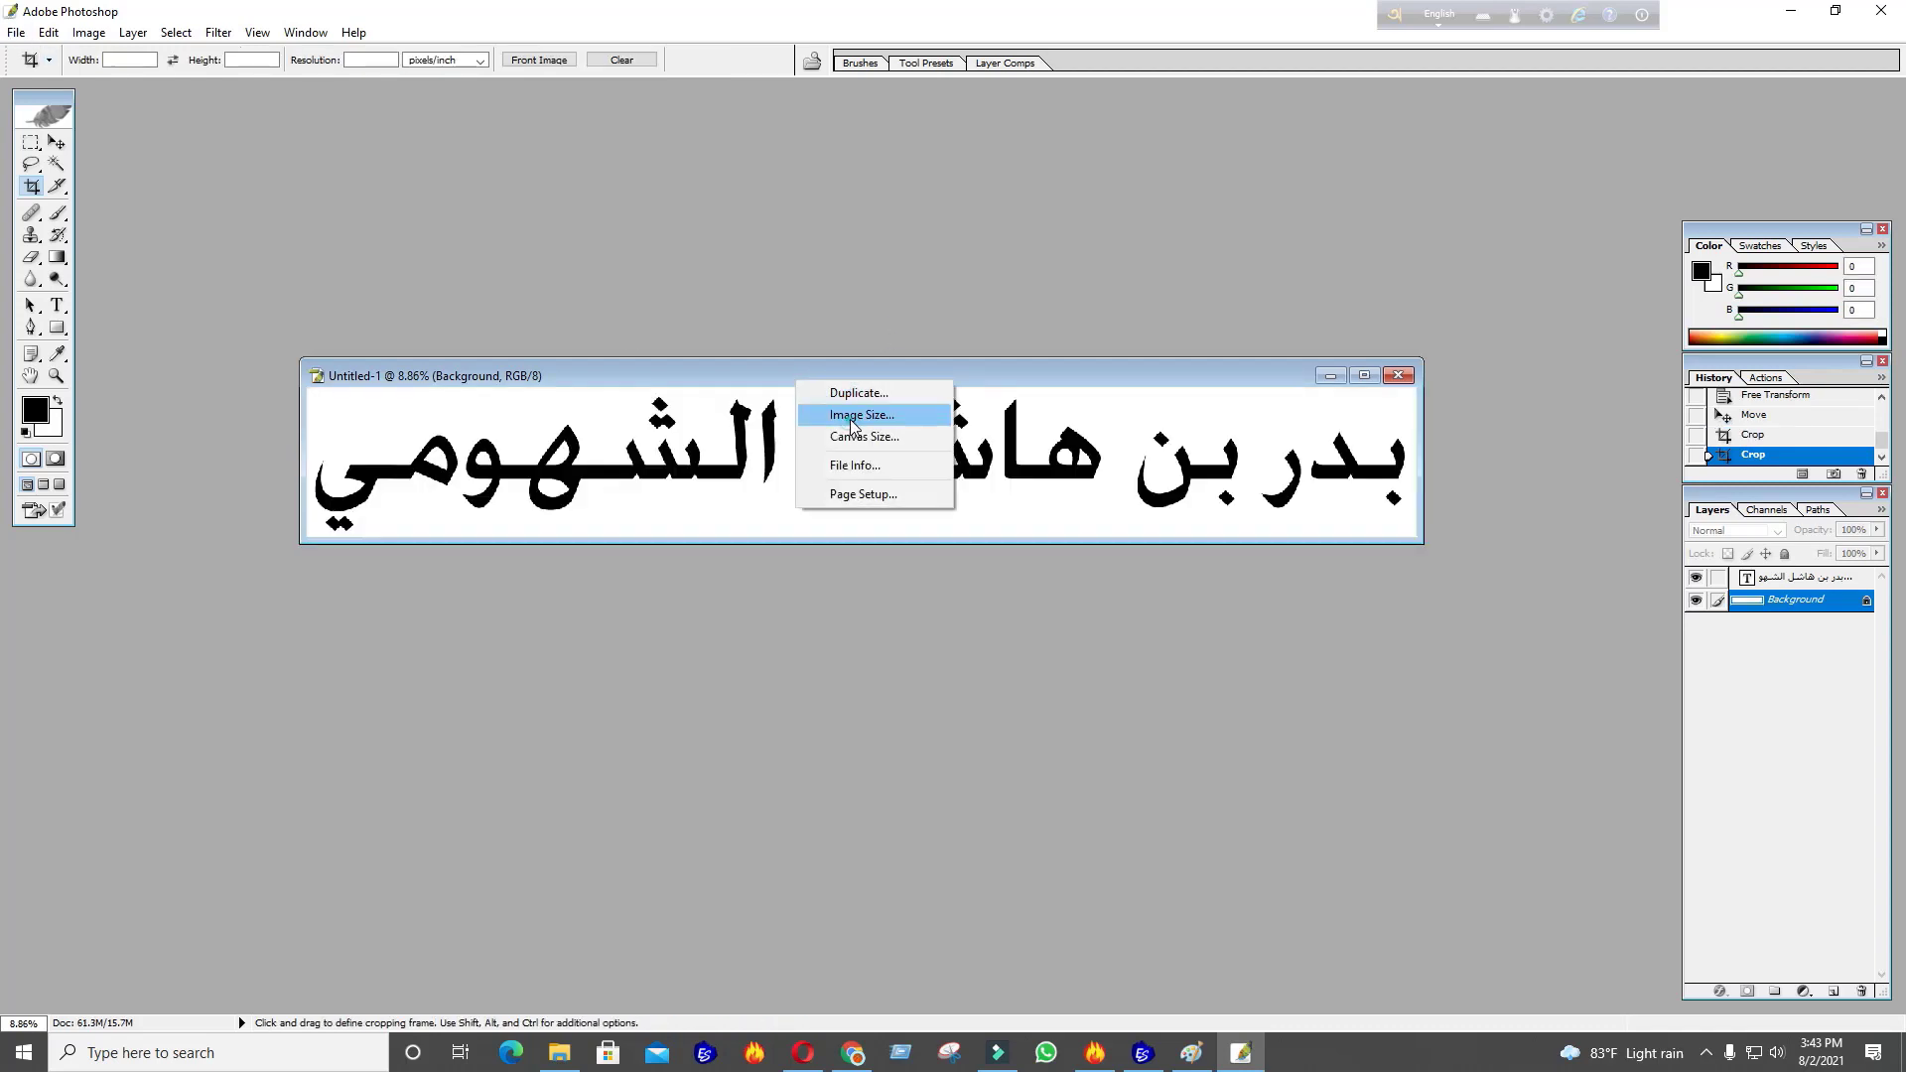
pyautogui.click(852, 405)
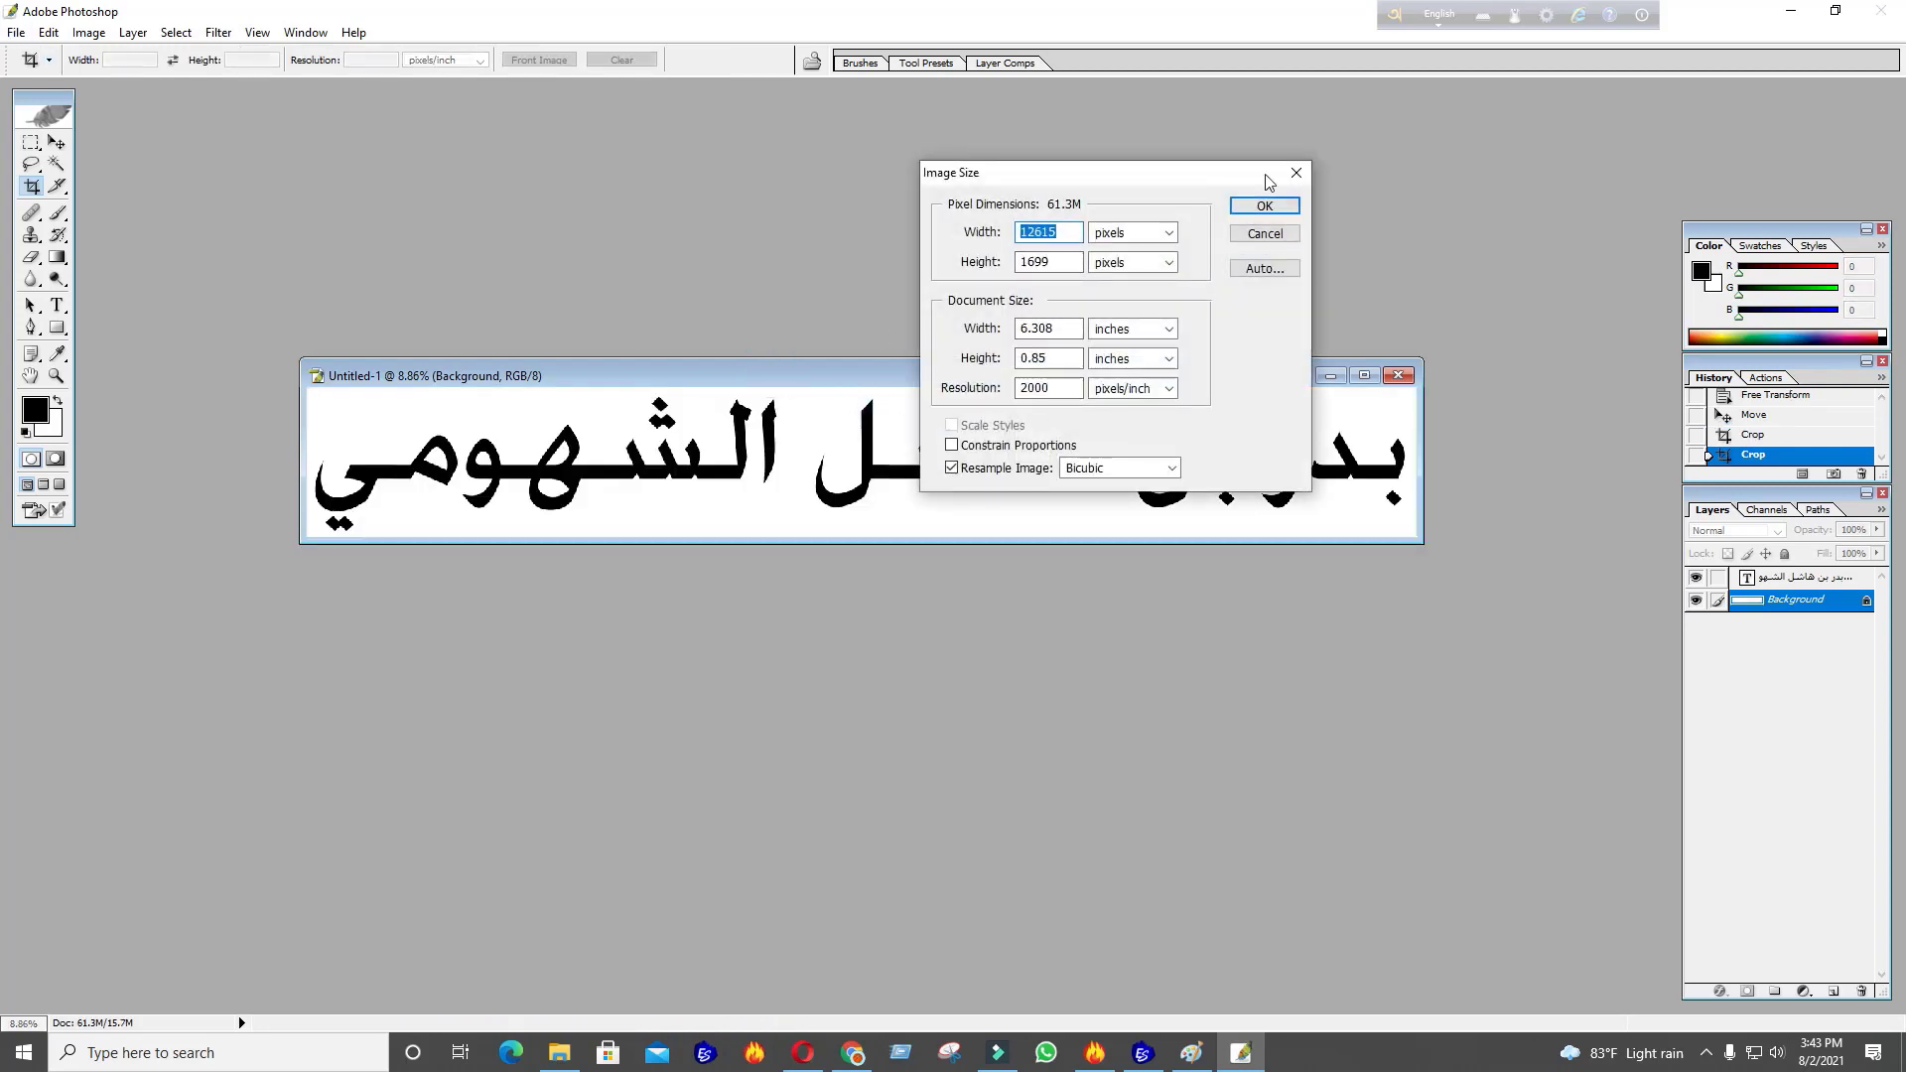
pyautogui.click(1295, 173)
pyautogui.click(48, 32)
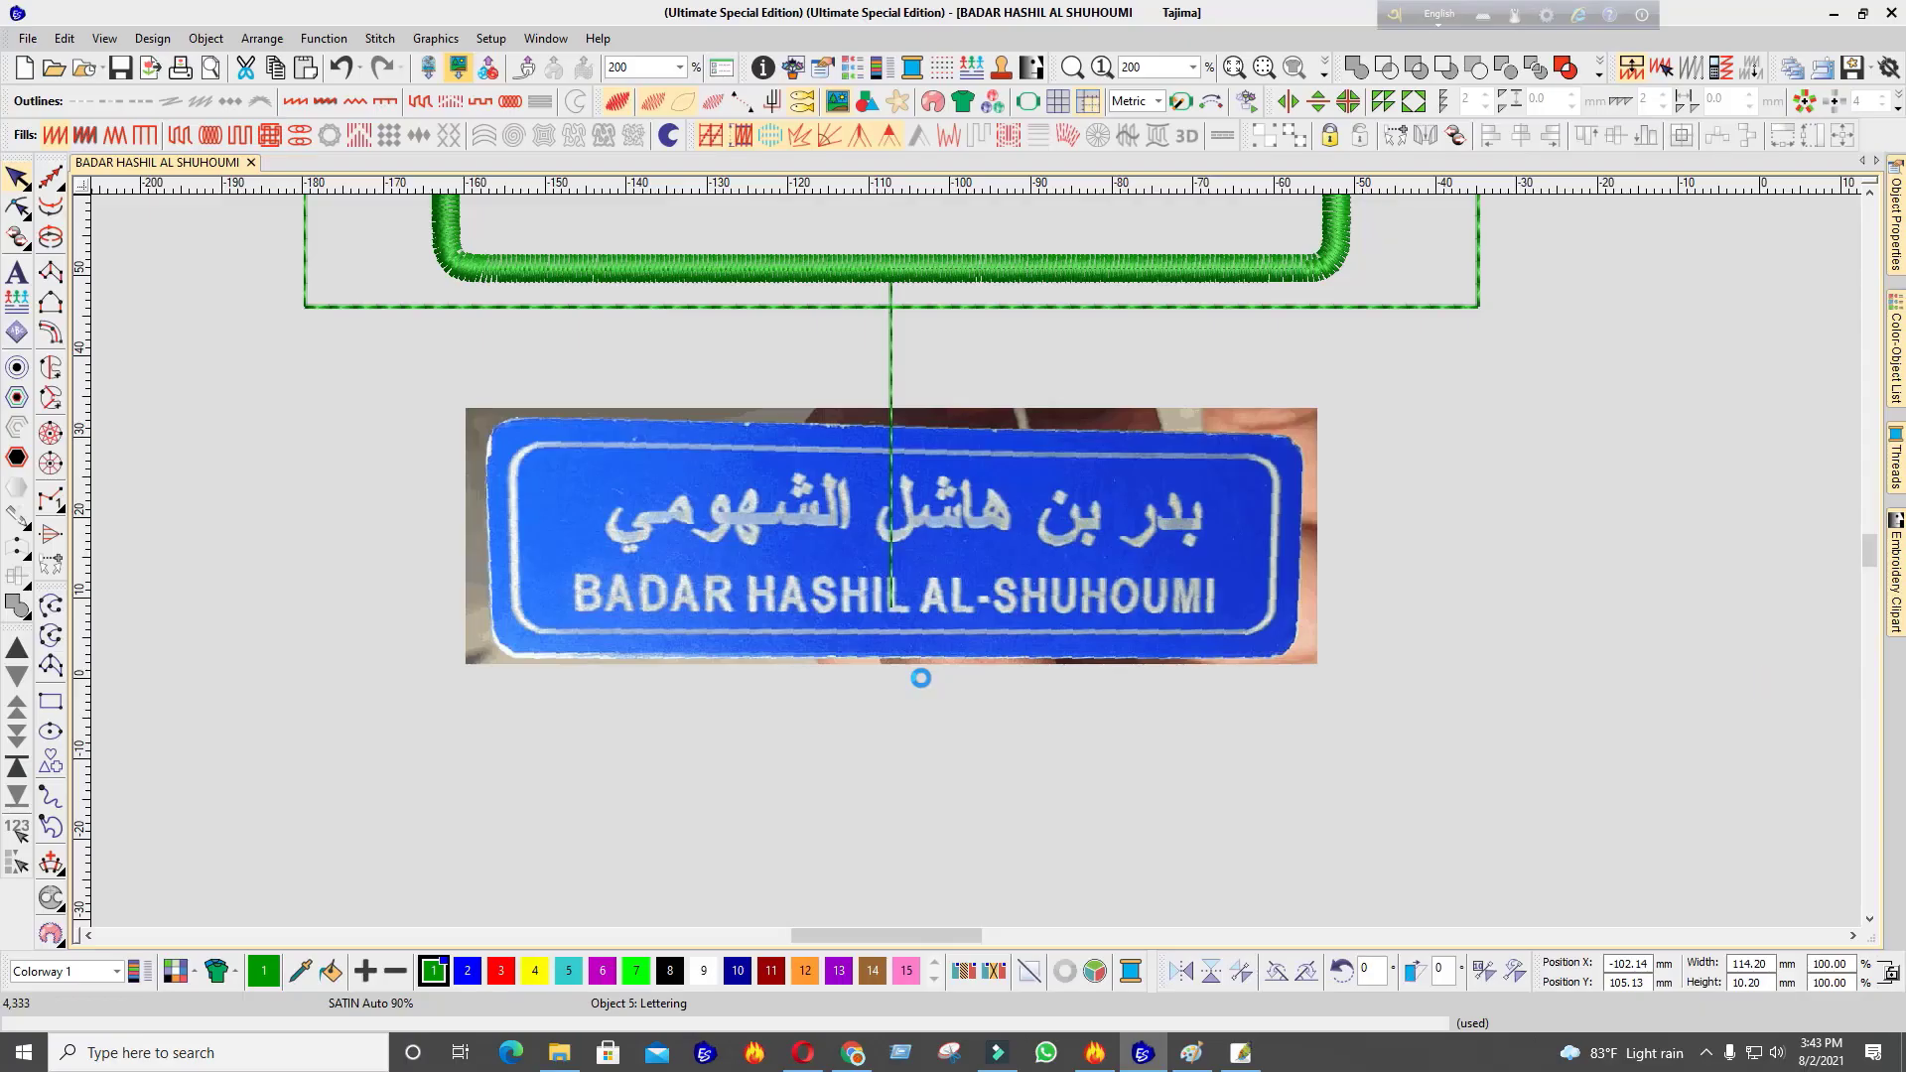
# Drag the Arabic name bitmap beside the badge photo, below the green frame
pyautogui.scroll(10, 975, 568)
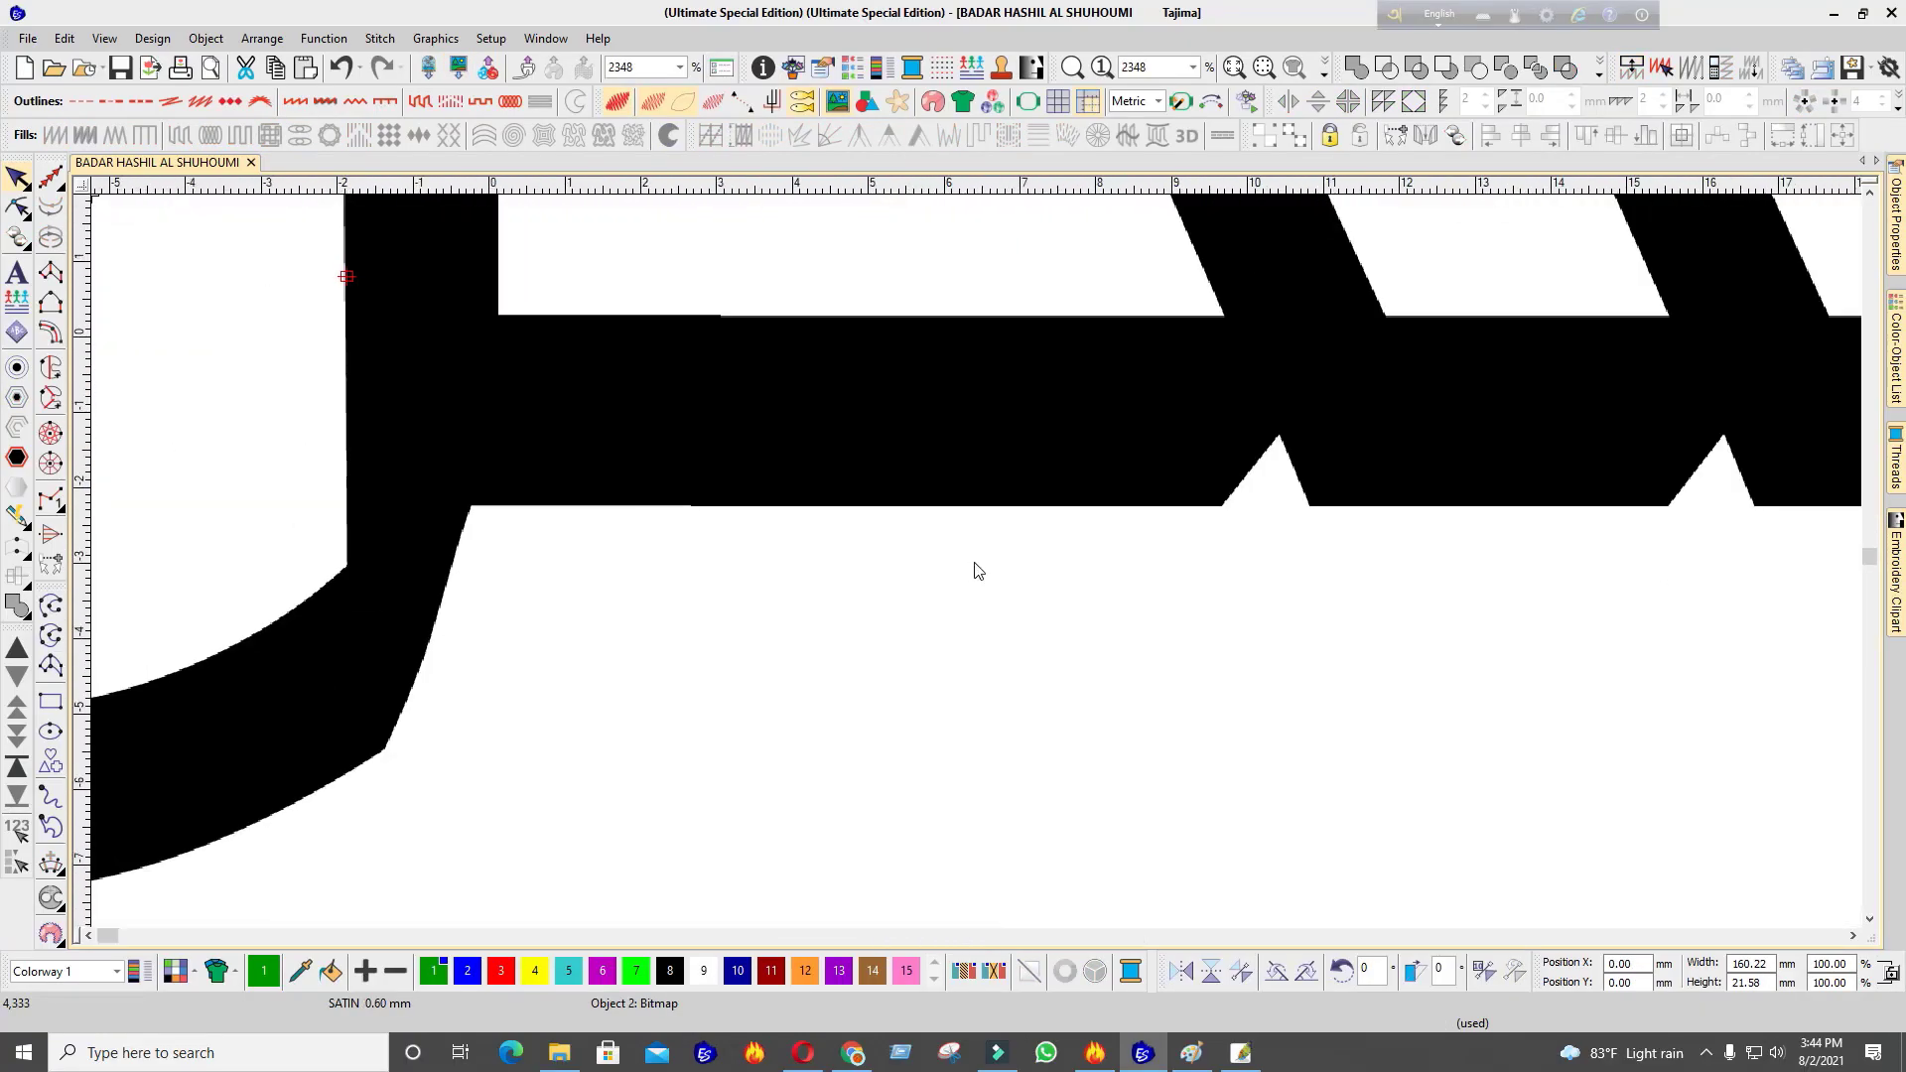
pyautogui.scroll(-10, 975, 571)
pyautogui.moveTo(978, 566); pyautogui.dragTo(1221, 601)
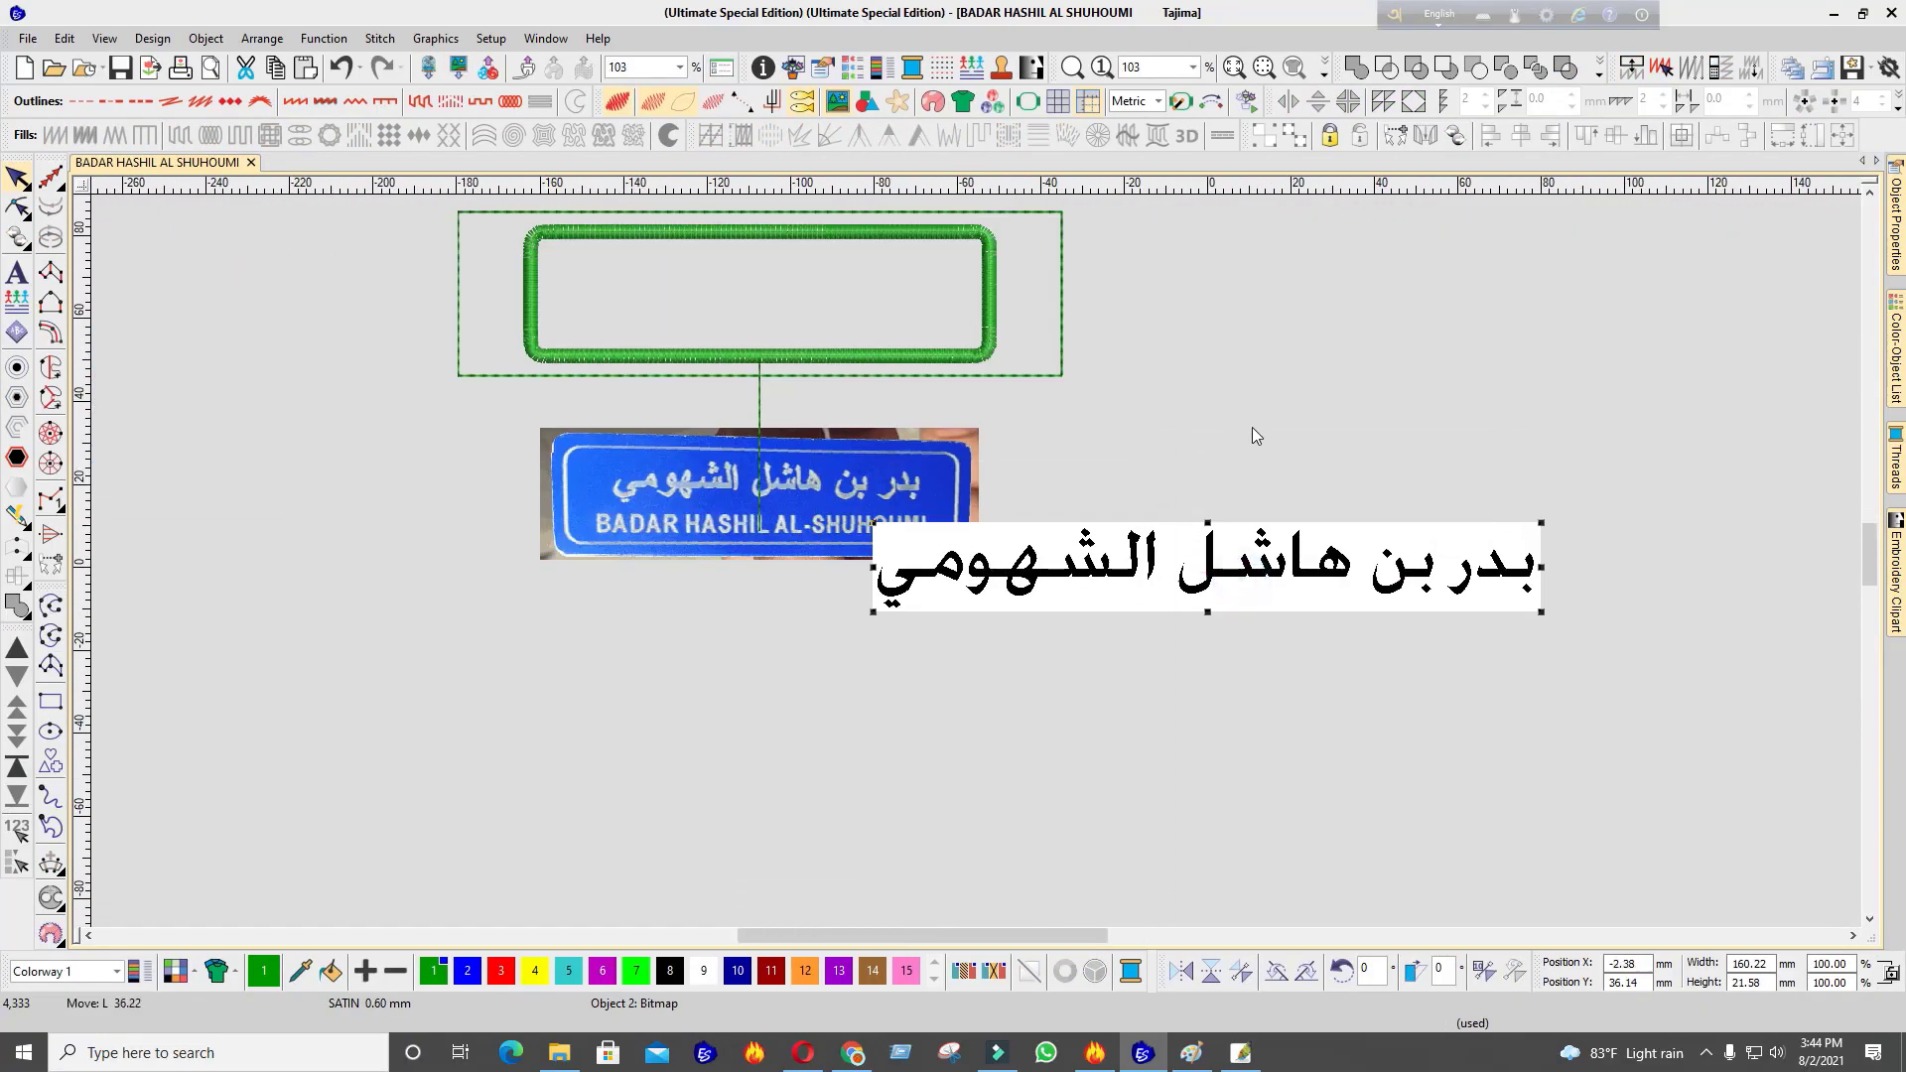
pyautogui.moveTo(1084, 590); pyautogui.dragTo(1119, 468)
pyautogui.scroll(1, 1119, 468)
pyautogui.scroll(8, 974, 592)
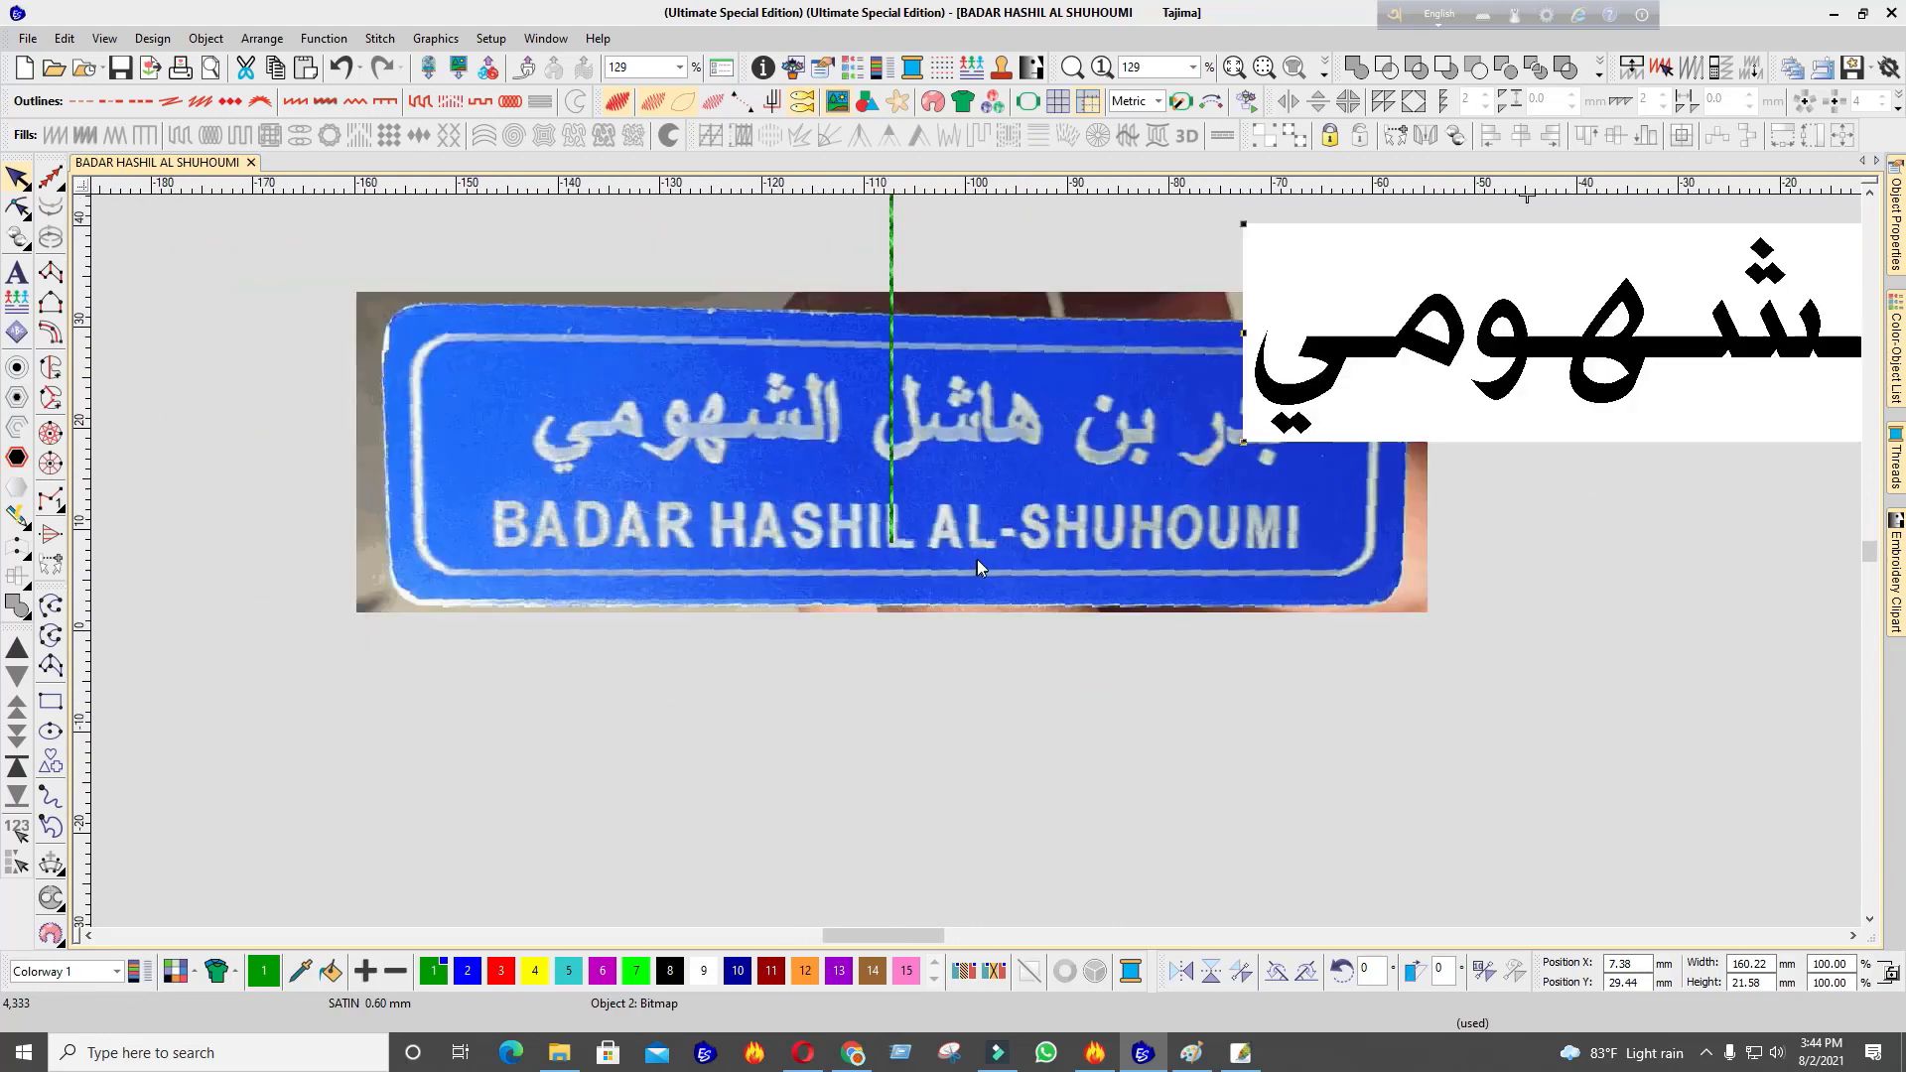
# Measure the lettering on the badge photo with the Measure tool
pyautogui.press('m')
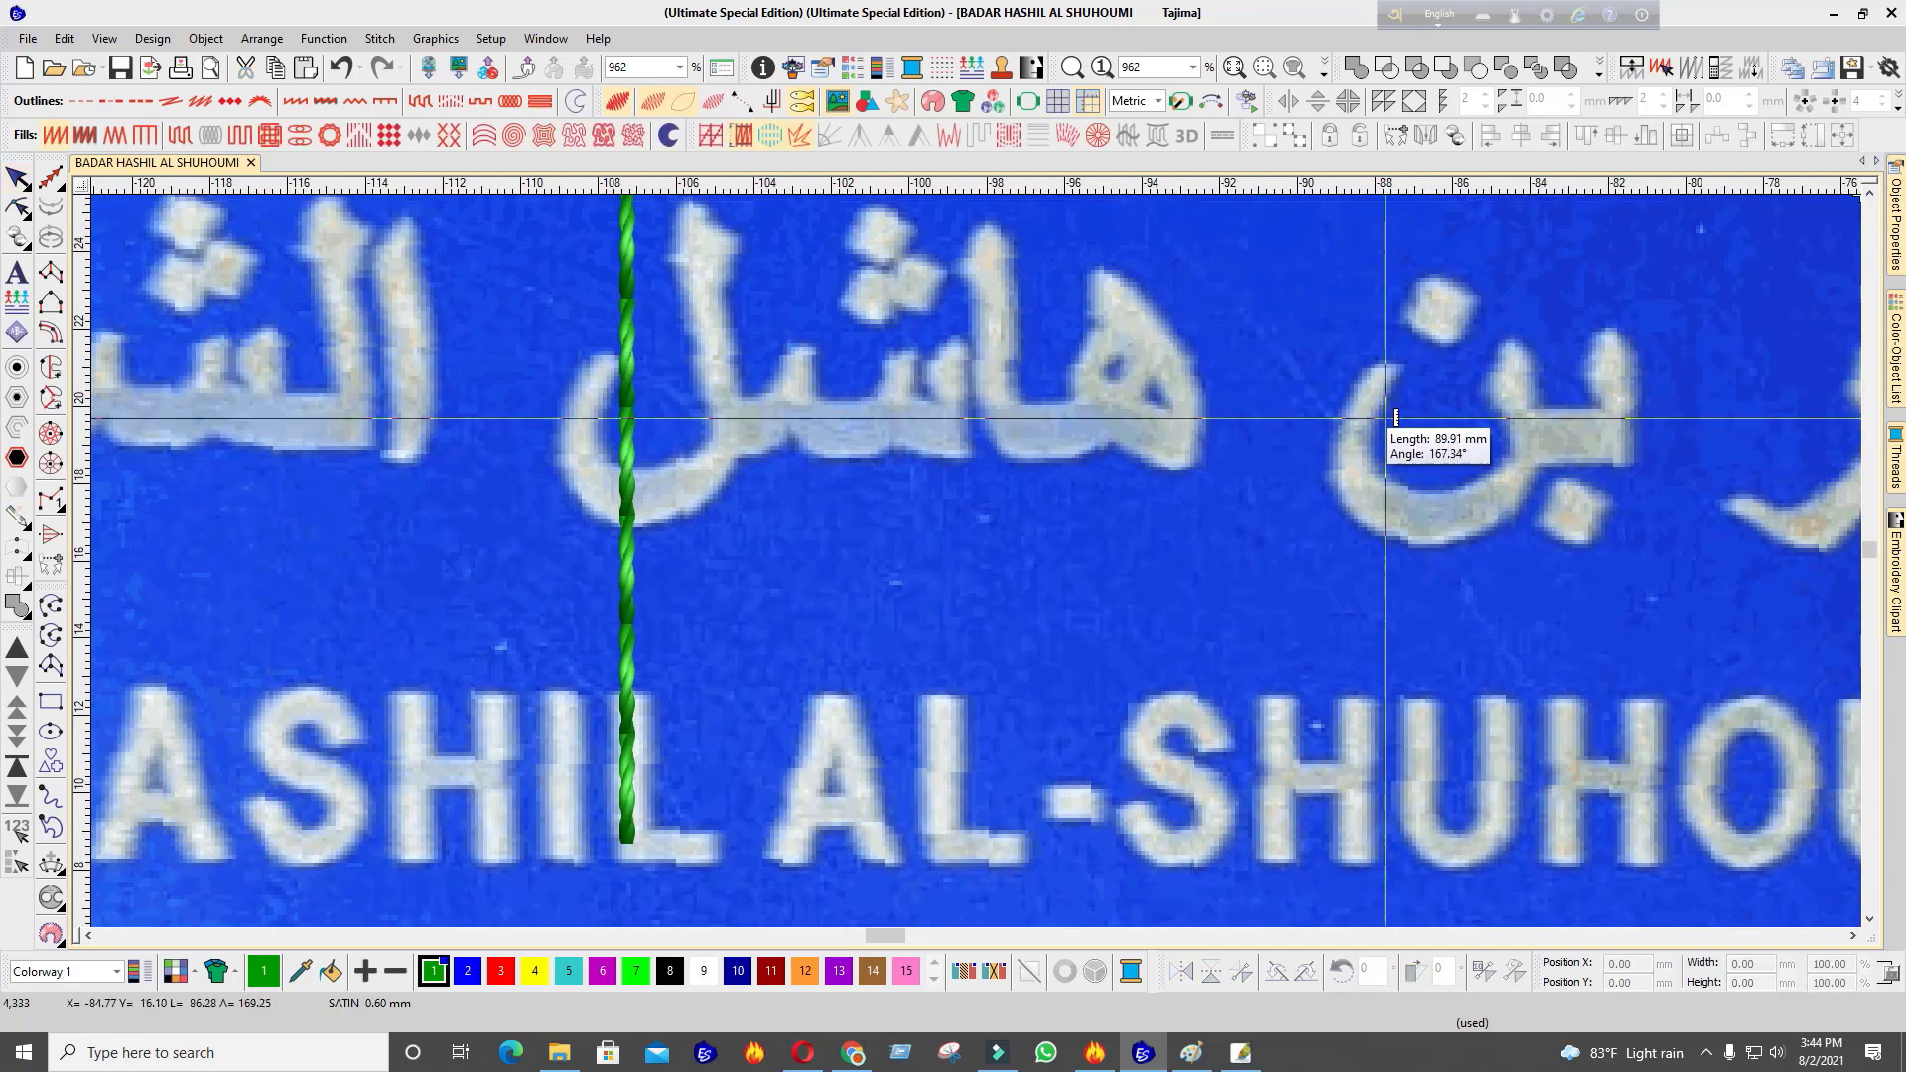
pyautogui.click(1382, 414)
pyautogui.scroll(-8, 1362, 397)
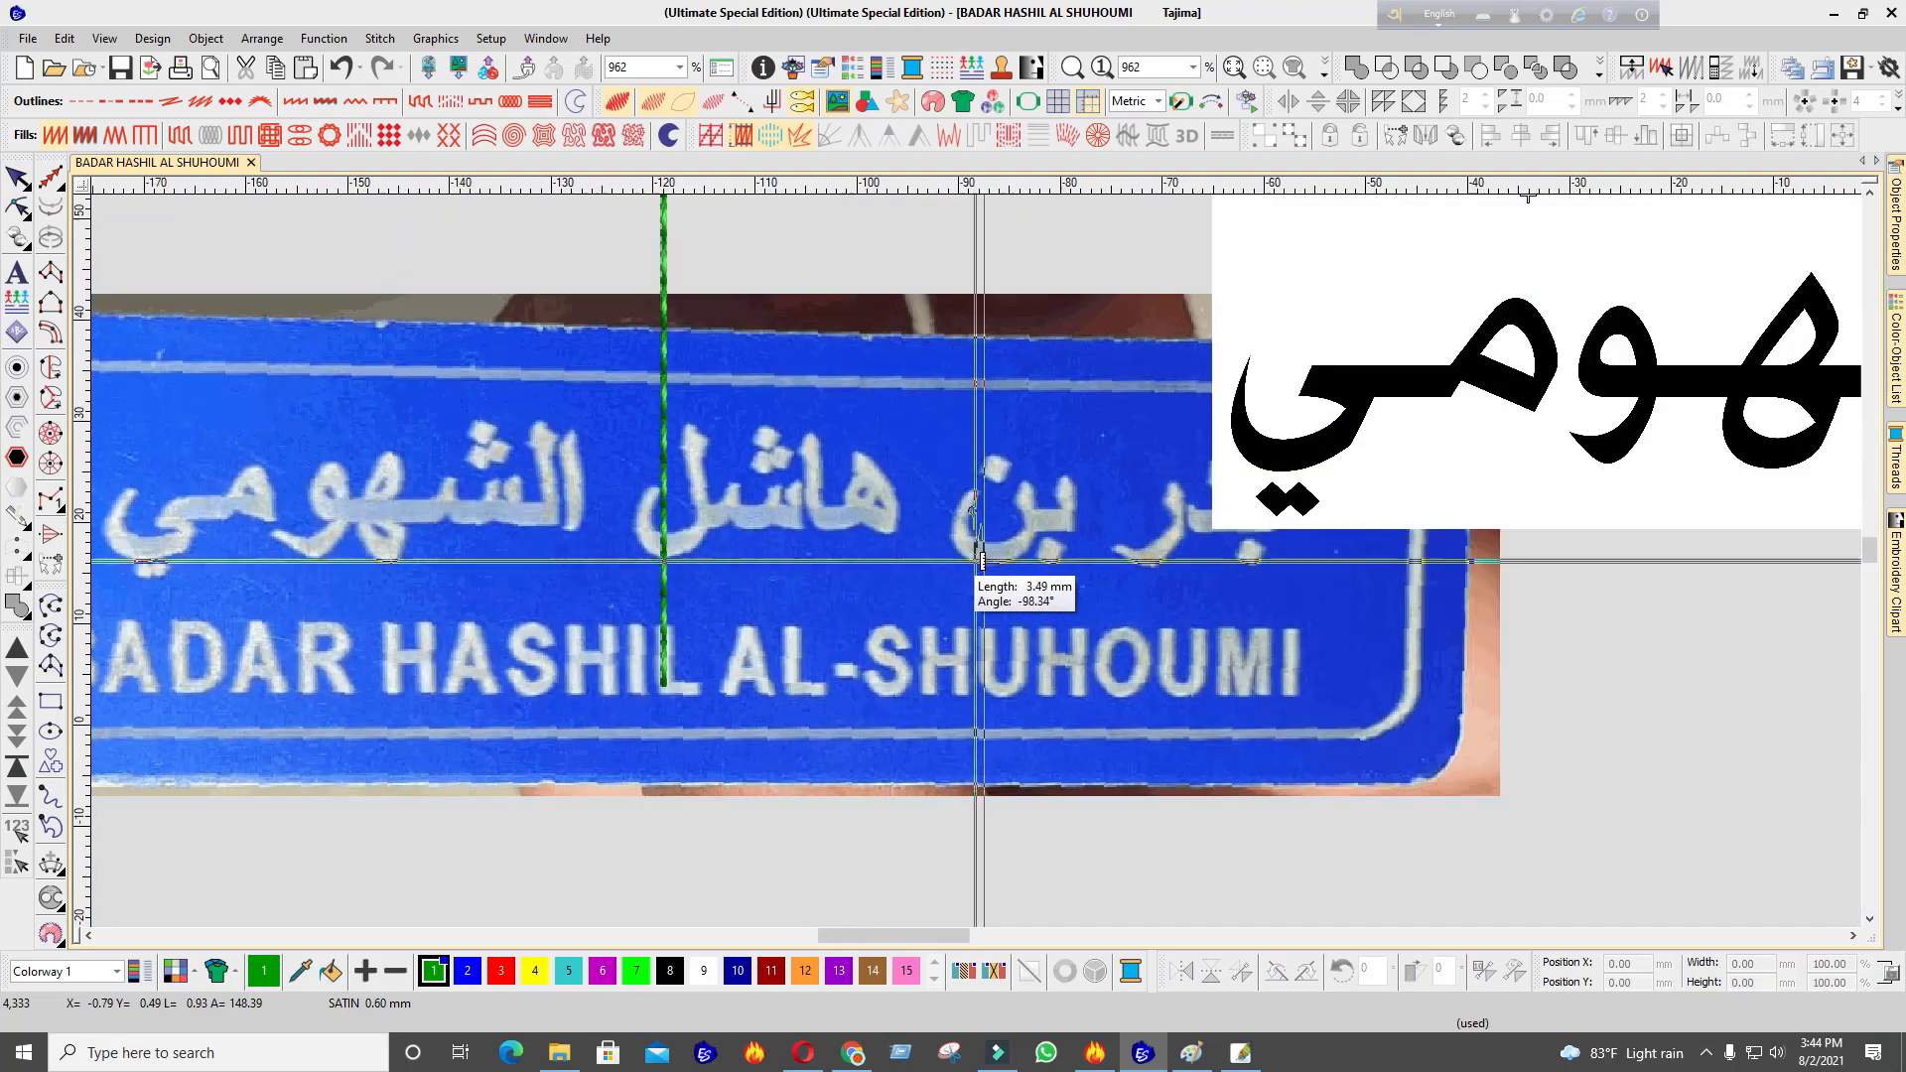
pyautogui.scroll(2, 971, 562)
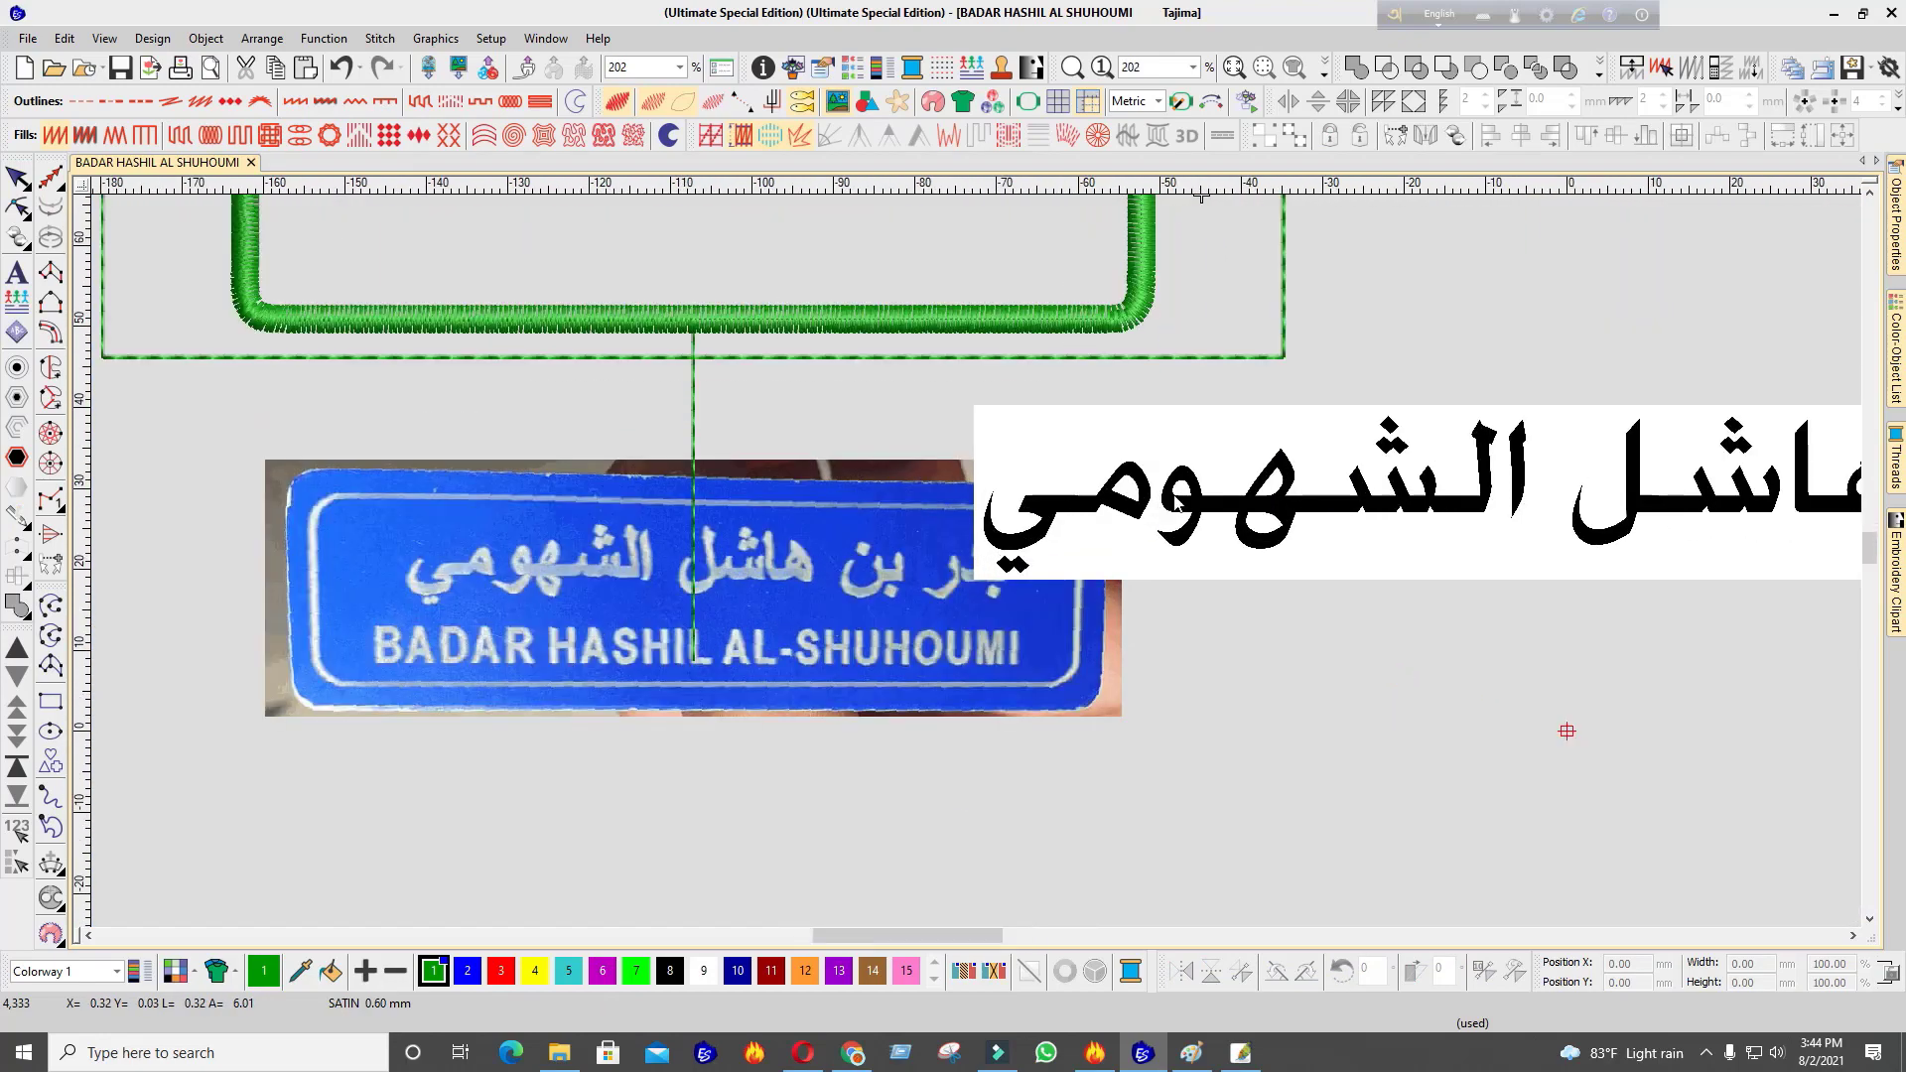
pyautogui.scroll(2, 1177, 504)
pyautogui.scroll(-4, 968, 576)
pyautogui.scroll(7, 976, 572)
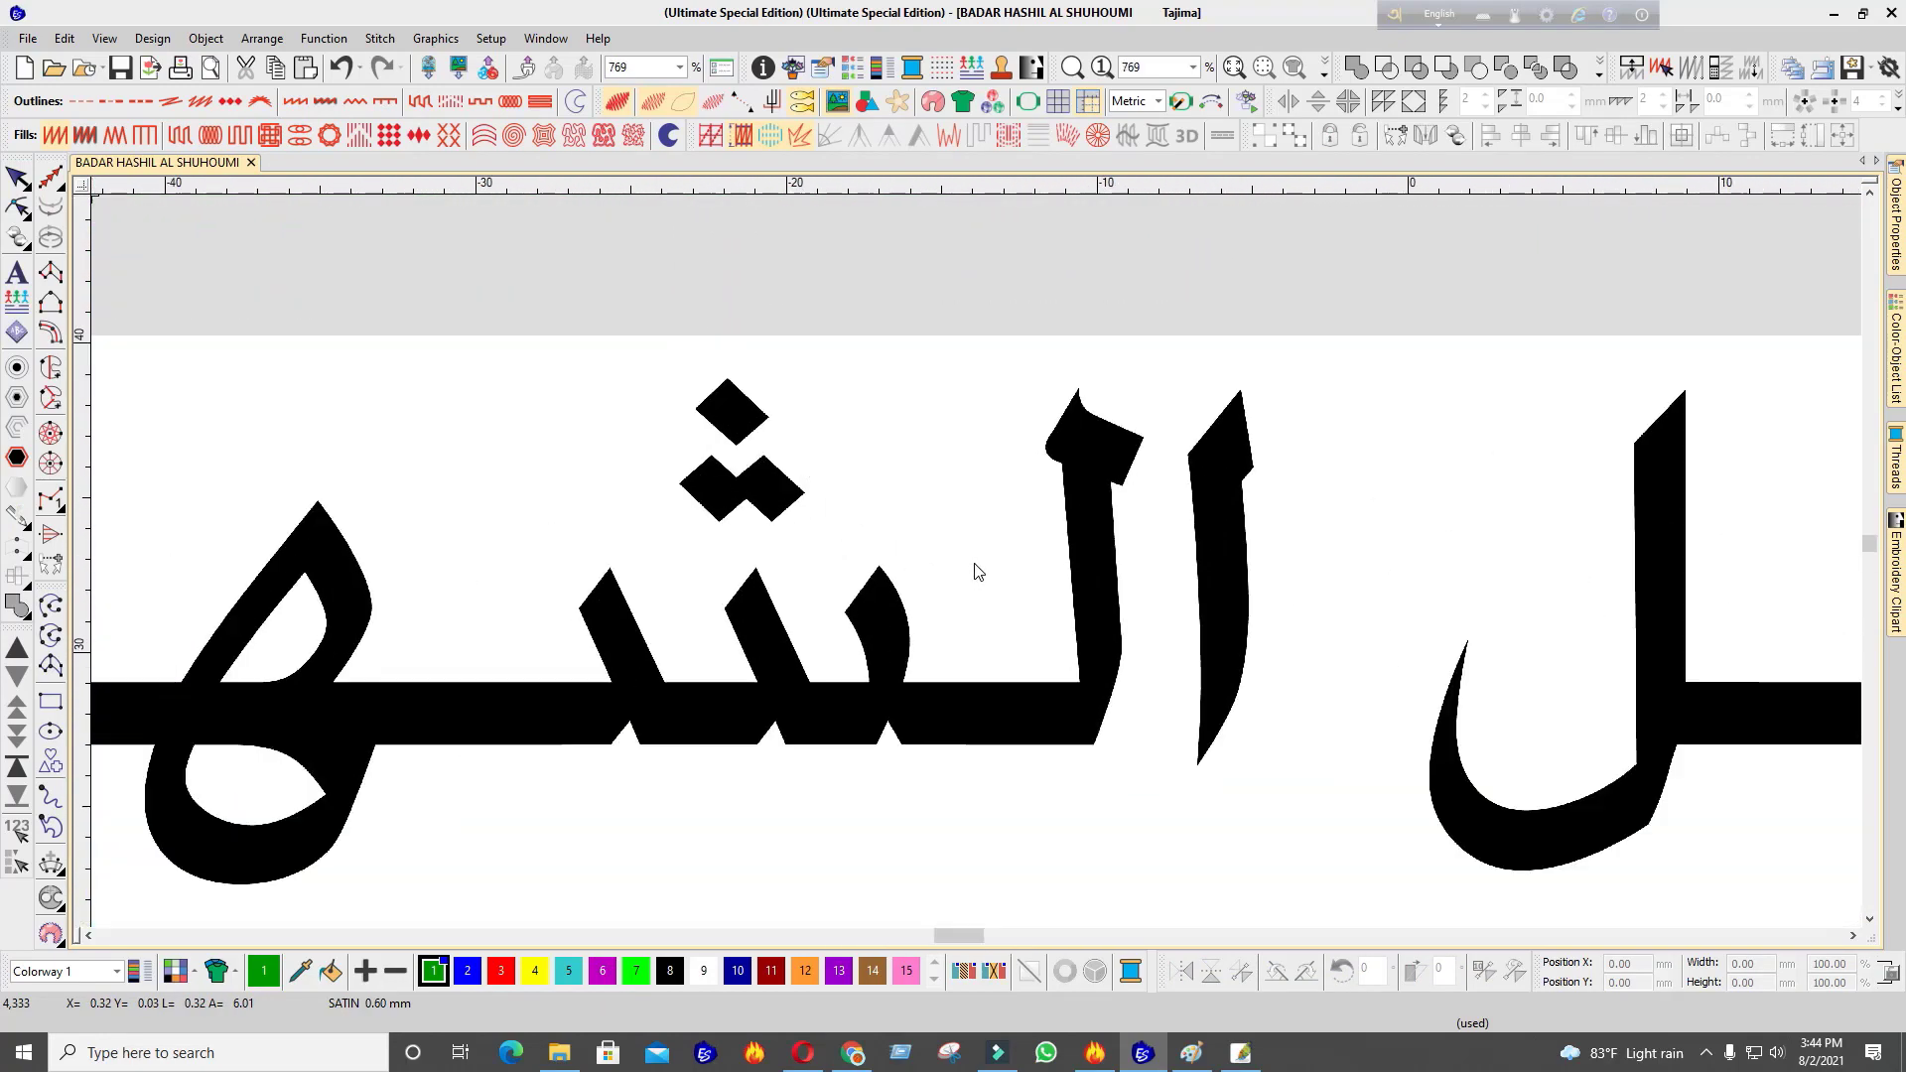
pyautogui.scroll(-3, 968, 574)
pyautogui.scroll(-4, 976, 563)
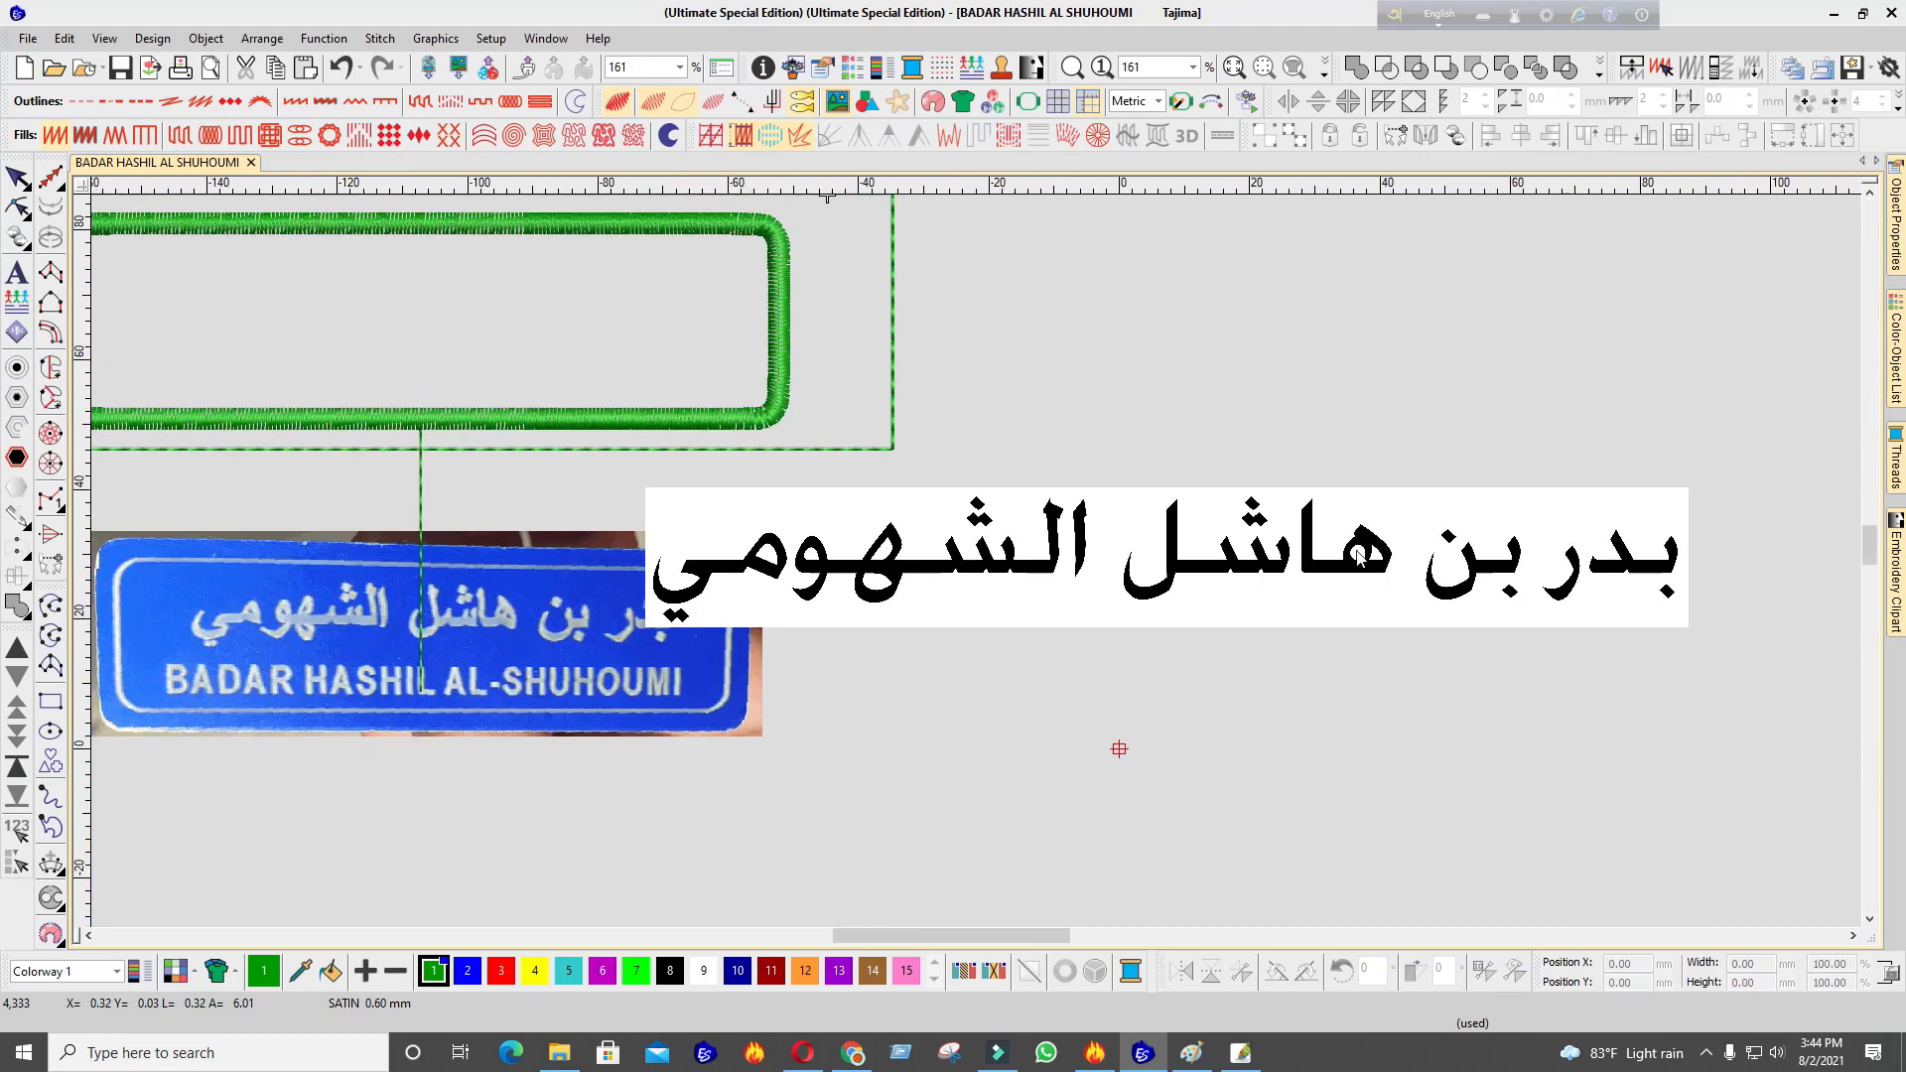
# Nudge the Arabic bitmap slightly right and down into its final position
pyautogui.moveTo(1377, 557); pyautogui.dragTo(1490, 572)
pyautogui.scroll(1, 1499, 586)
pyautogui.scroll(-1, 1499, 586)
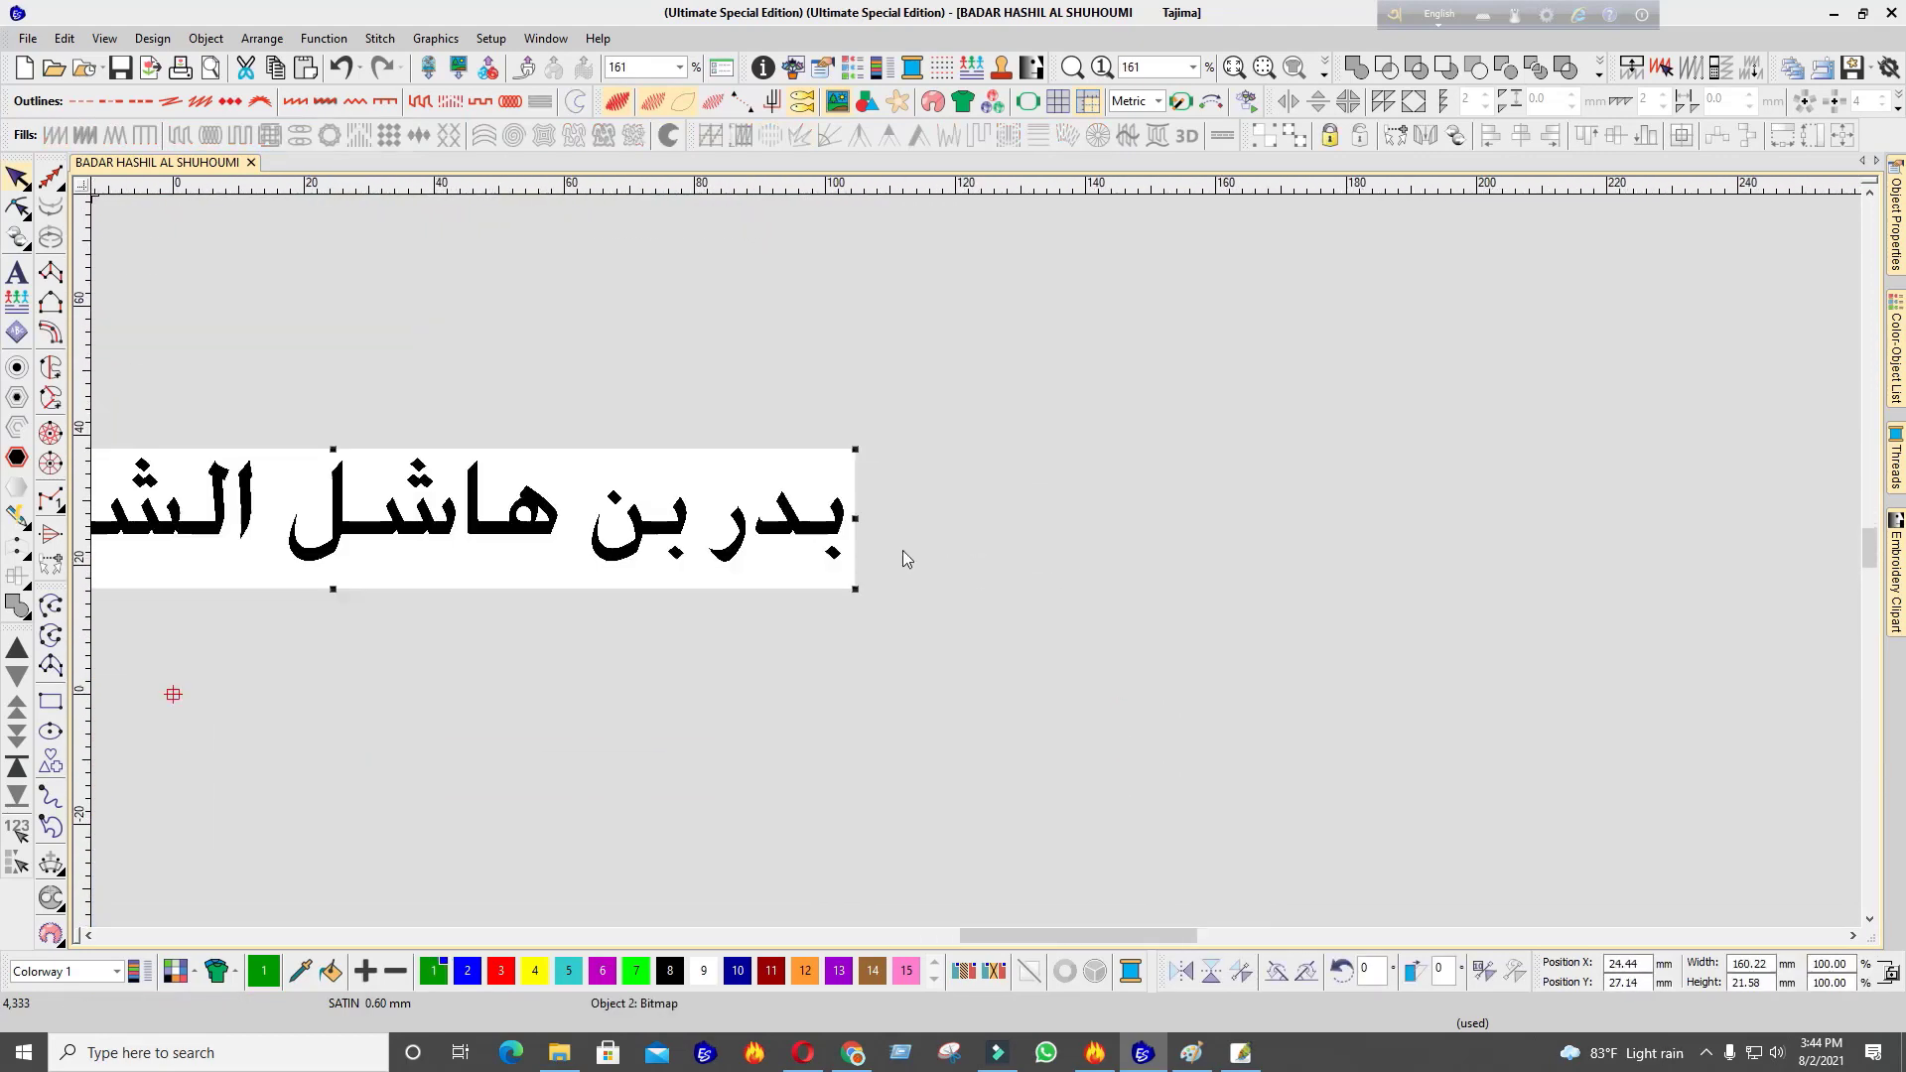
pyautogui.scroll(6, 975, 561)
pyautogui.scroll(-6, 977, 562)
pyautogui.press('Escape')
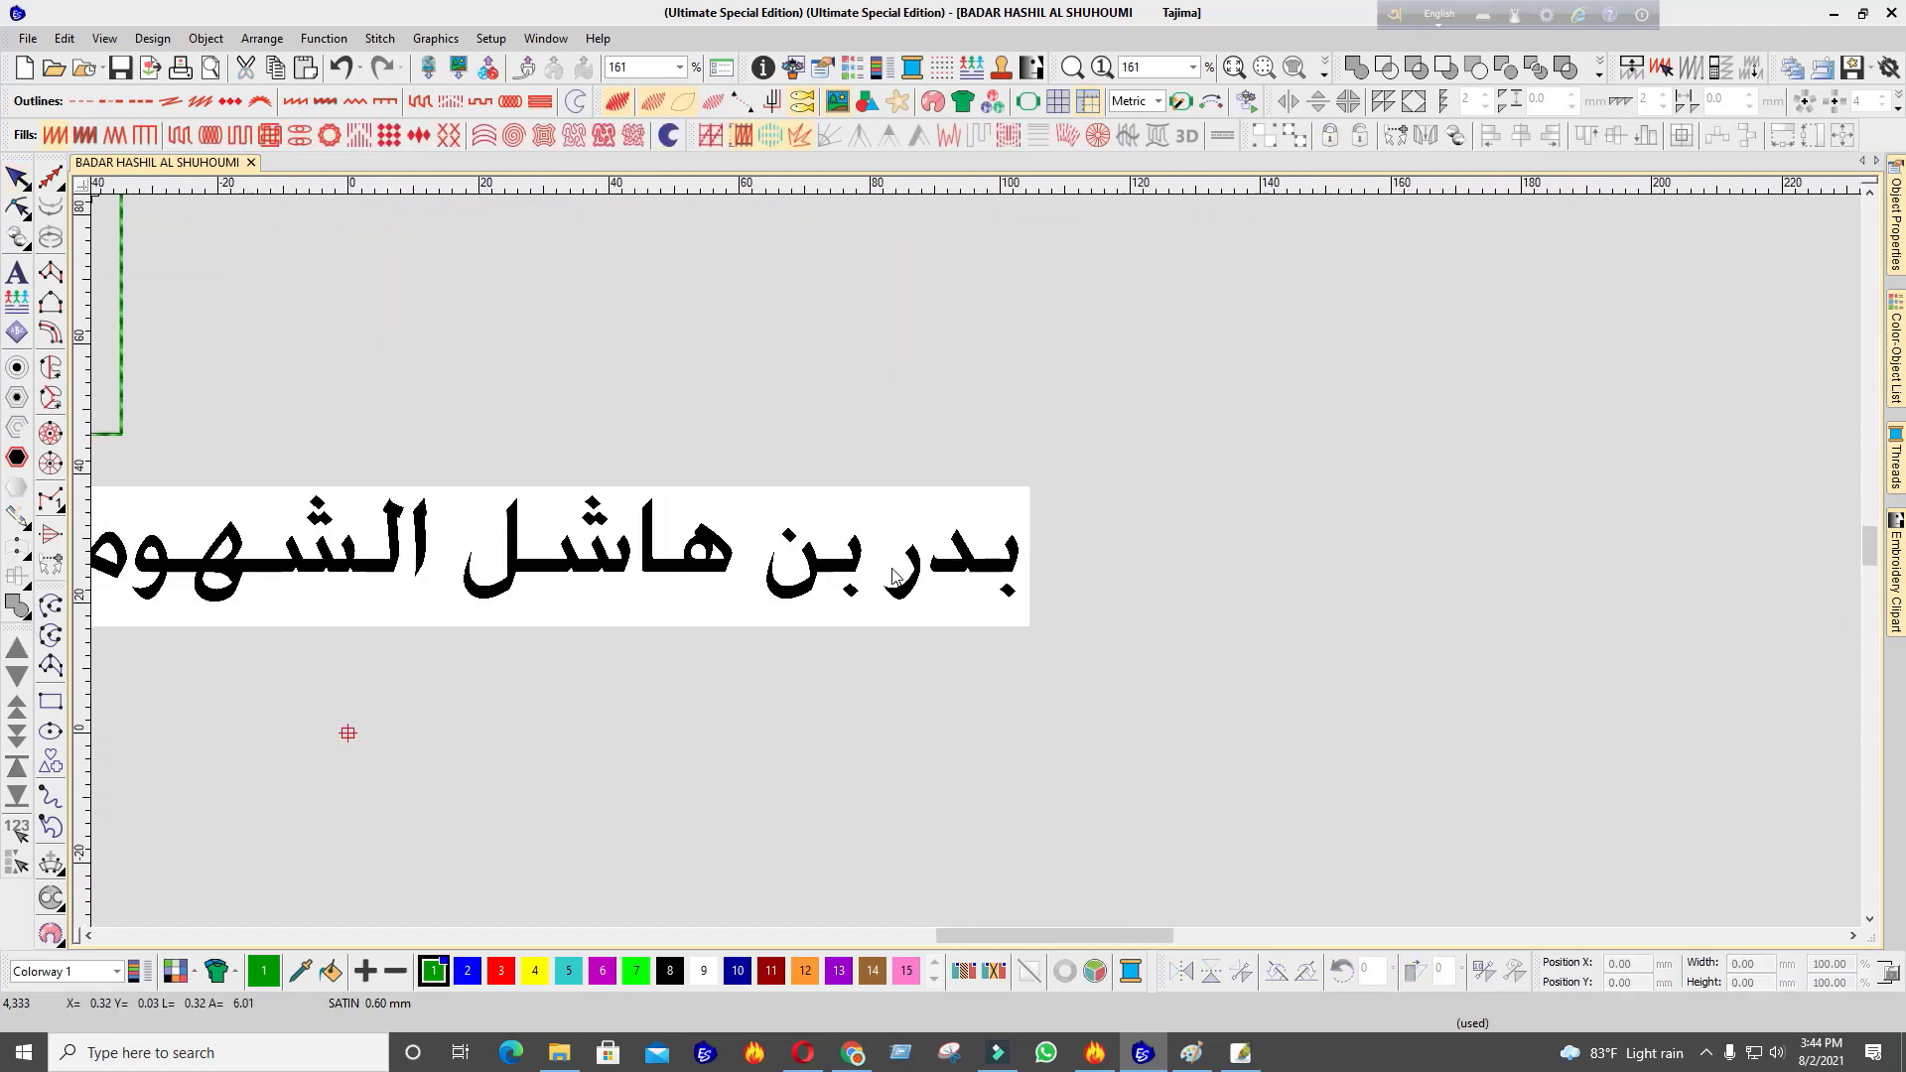
pyautogui.scroll(-1, 663, 583)
pyautogui.scroll(2, 888, 541)
pyautogui.moveTo(1005, 546); pyautogui.dragTo(1069, 556)
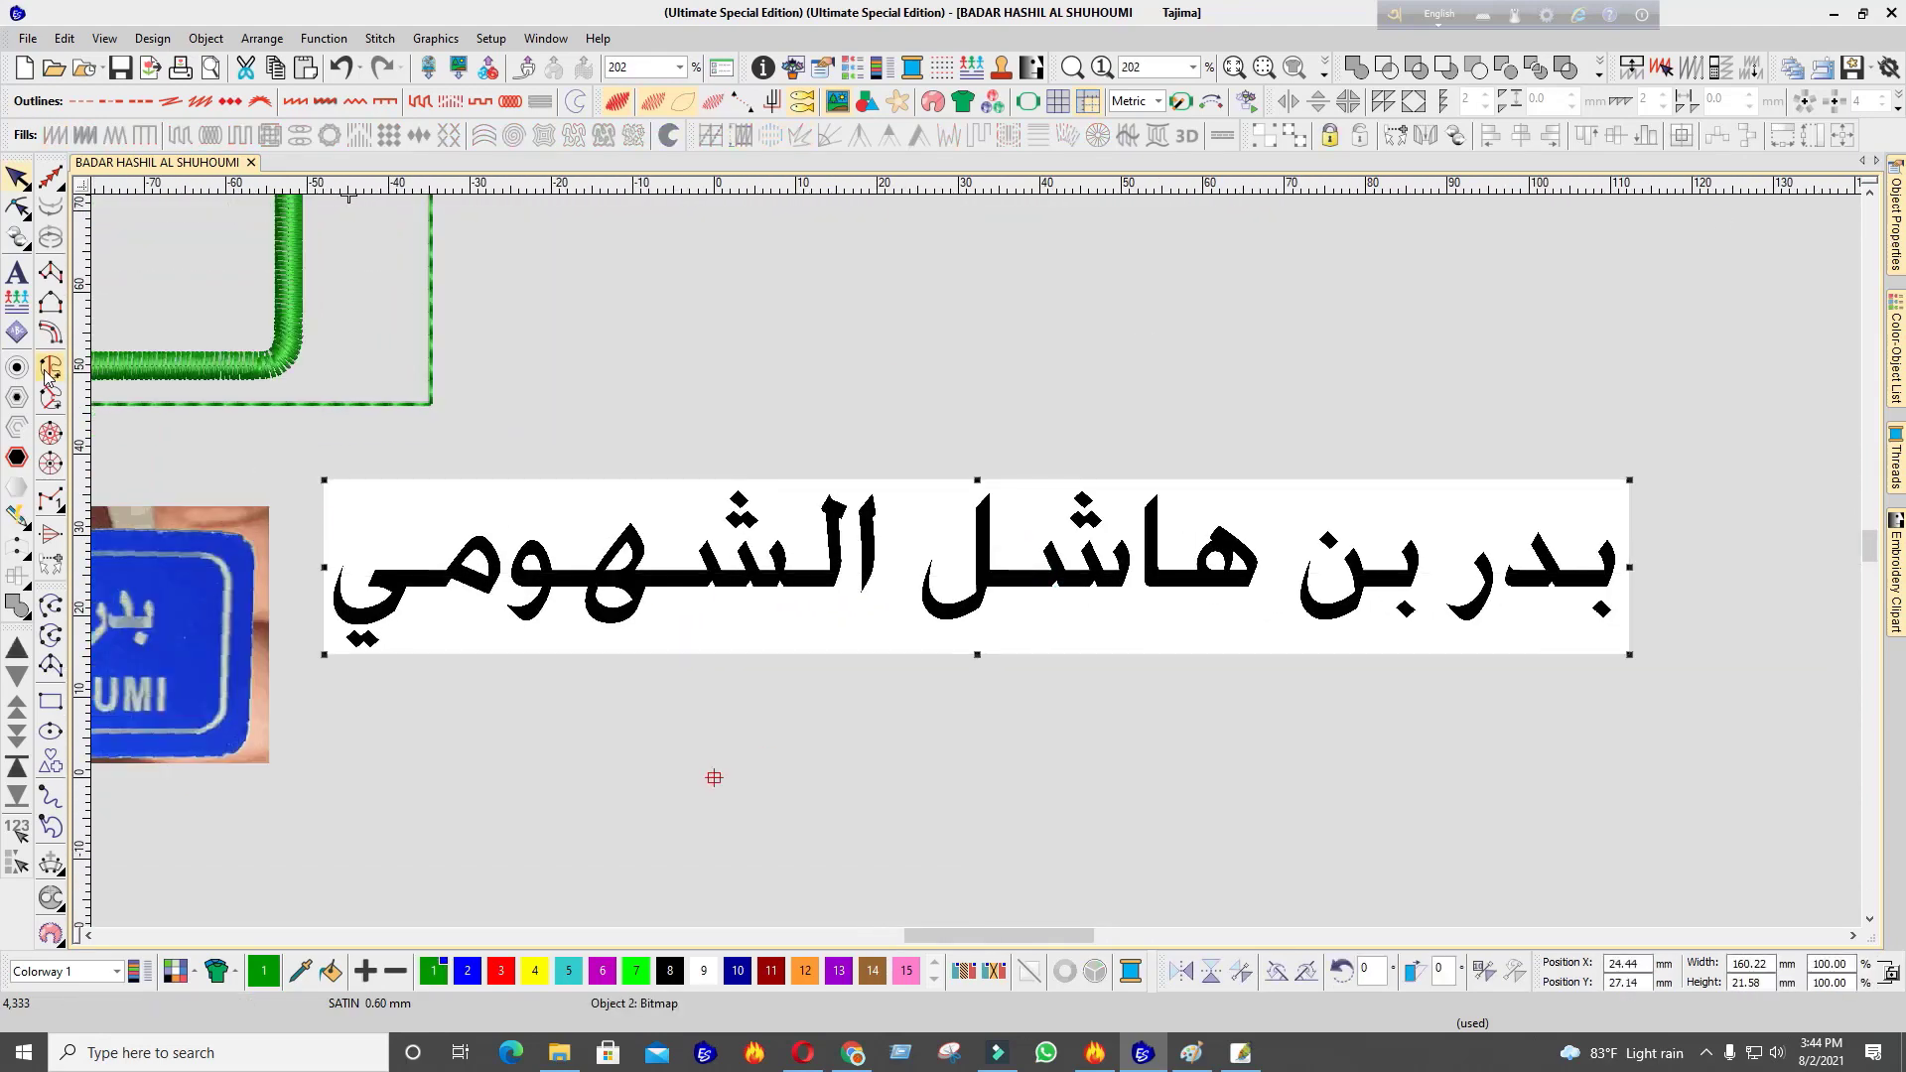
# Pick the satin column tool and set stitch spacing to 0.40 mm
pyautogui.click(52, 270)
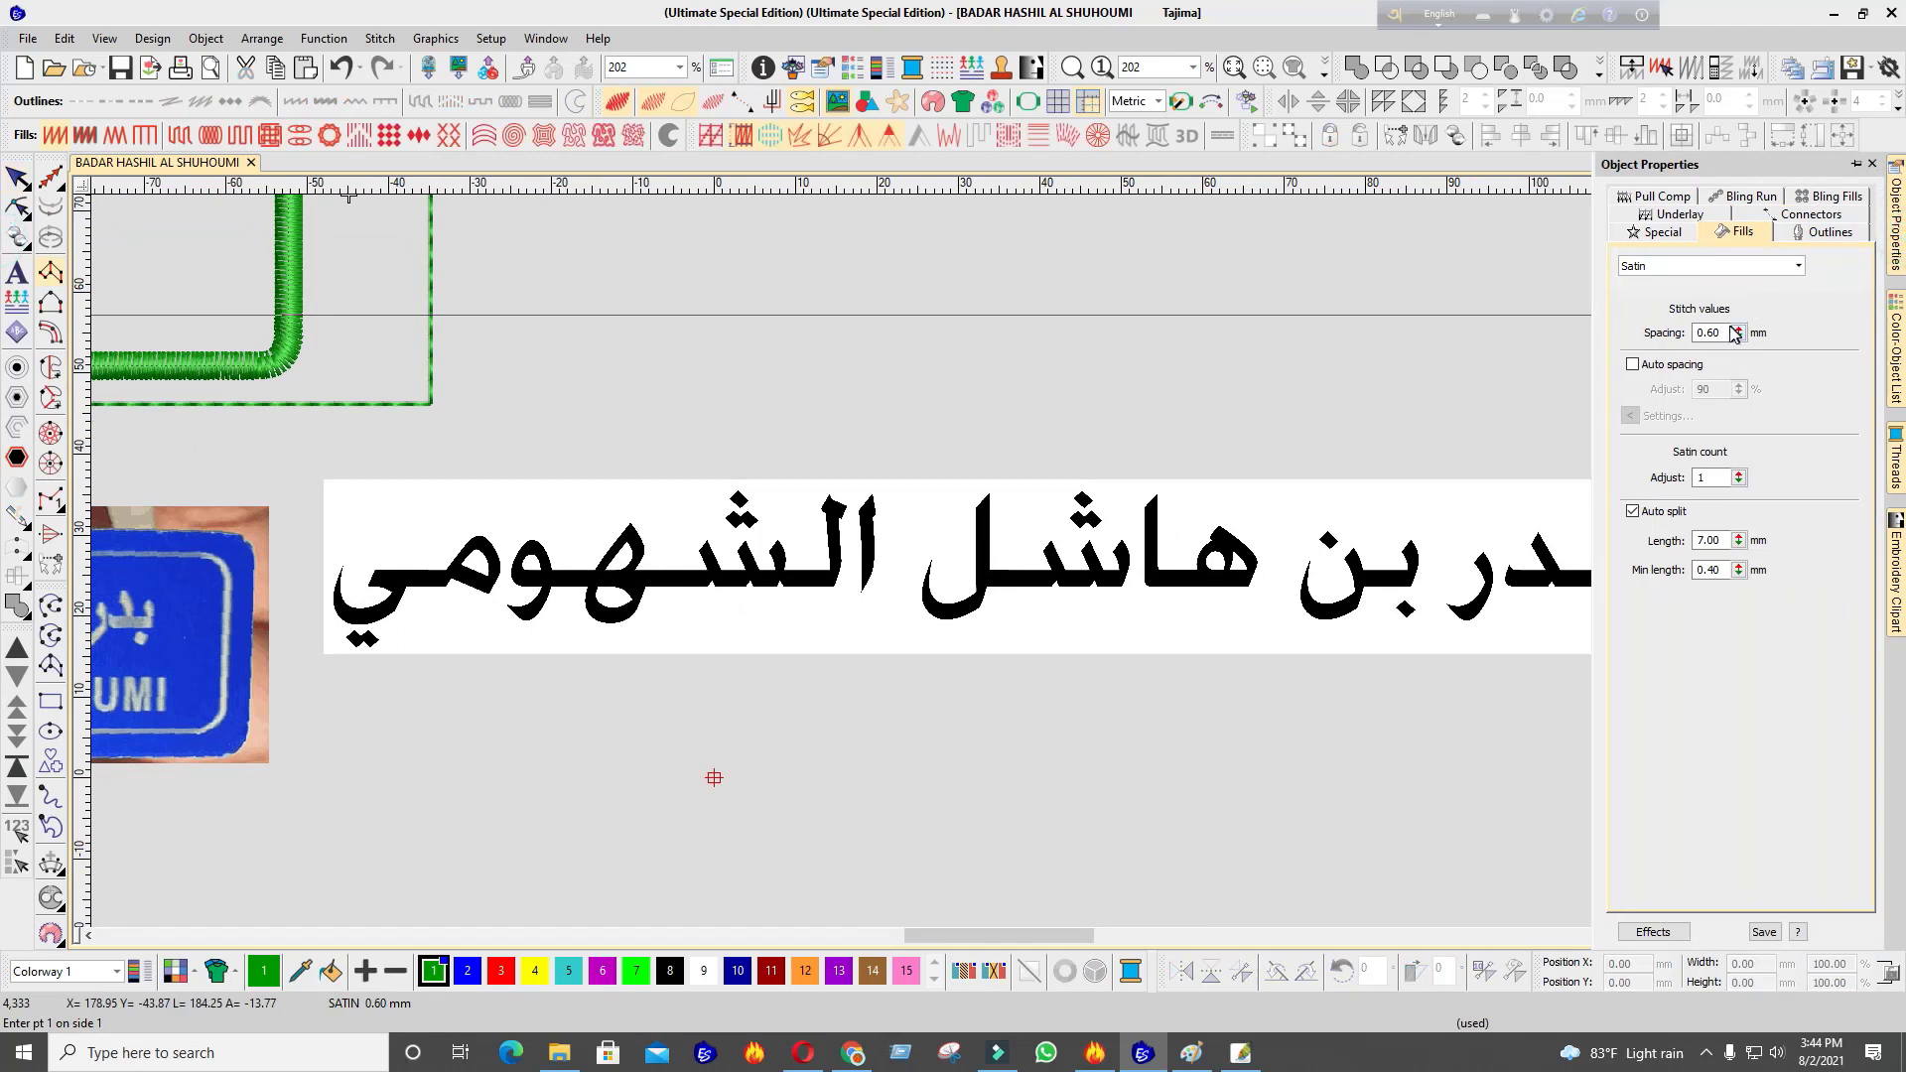
pyautogui.click(1714, 332)
pyautogui.write('.')
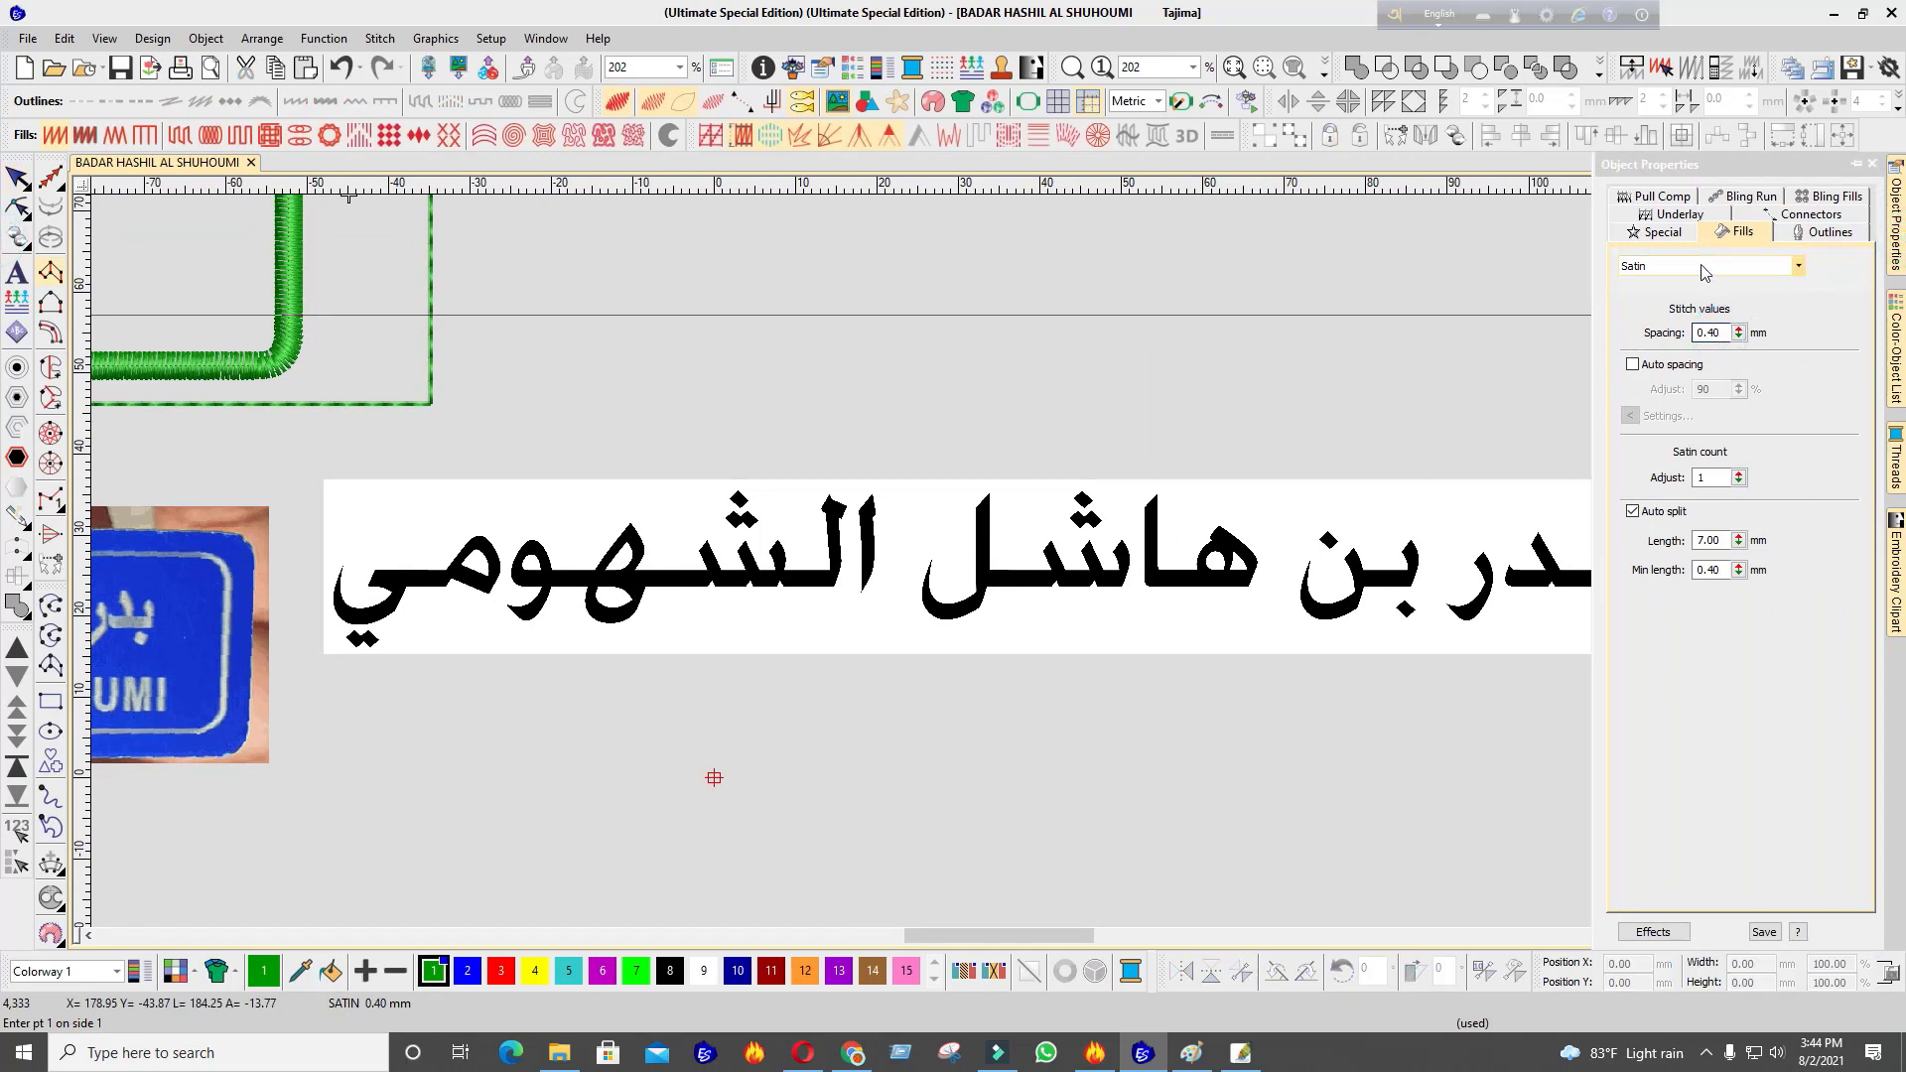
# Enable the first underlay and set its type to Center Run
pyautogui.click(1678, 214)
pyautogui.click(1653, 278)
pyautogui.click(1689, 312)
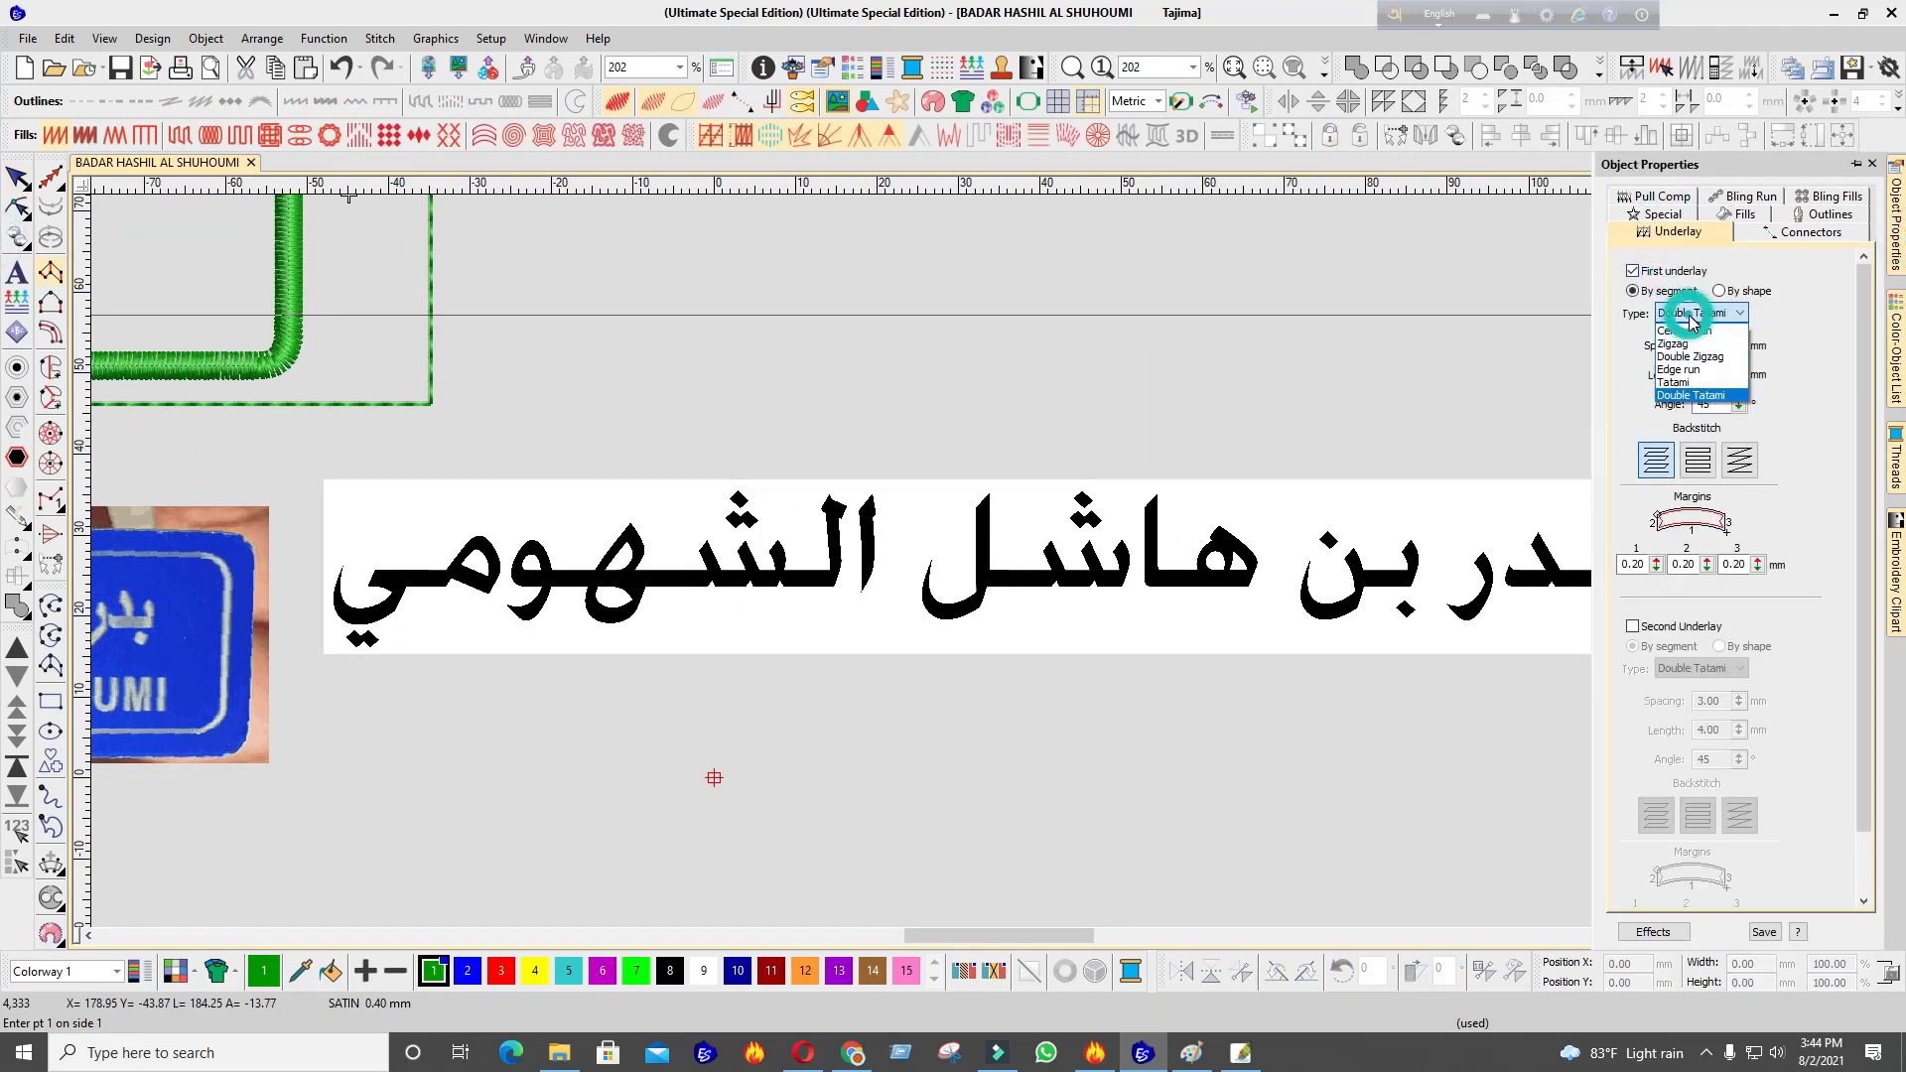
pyautogui.click(1686, 330)
pyautogui.scroll(-2, 976, 561)
pyautogui.scroll(5, 976, 562)
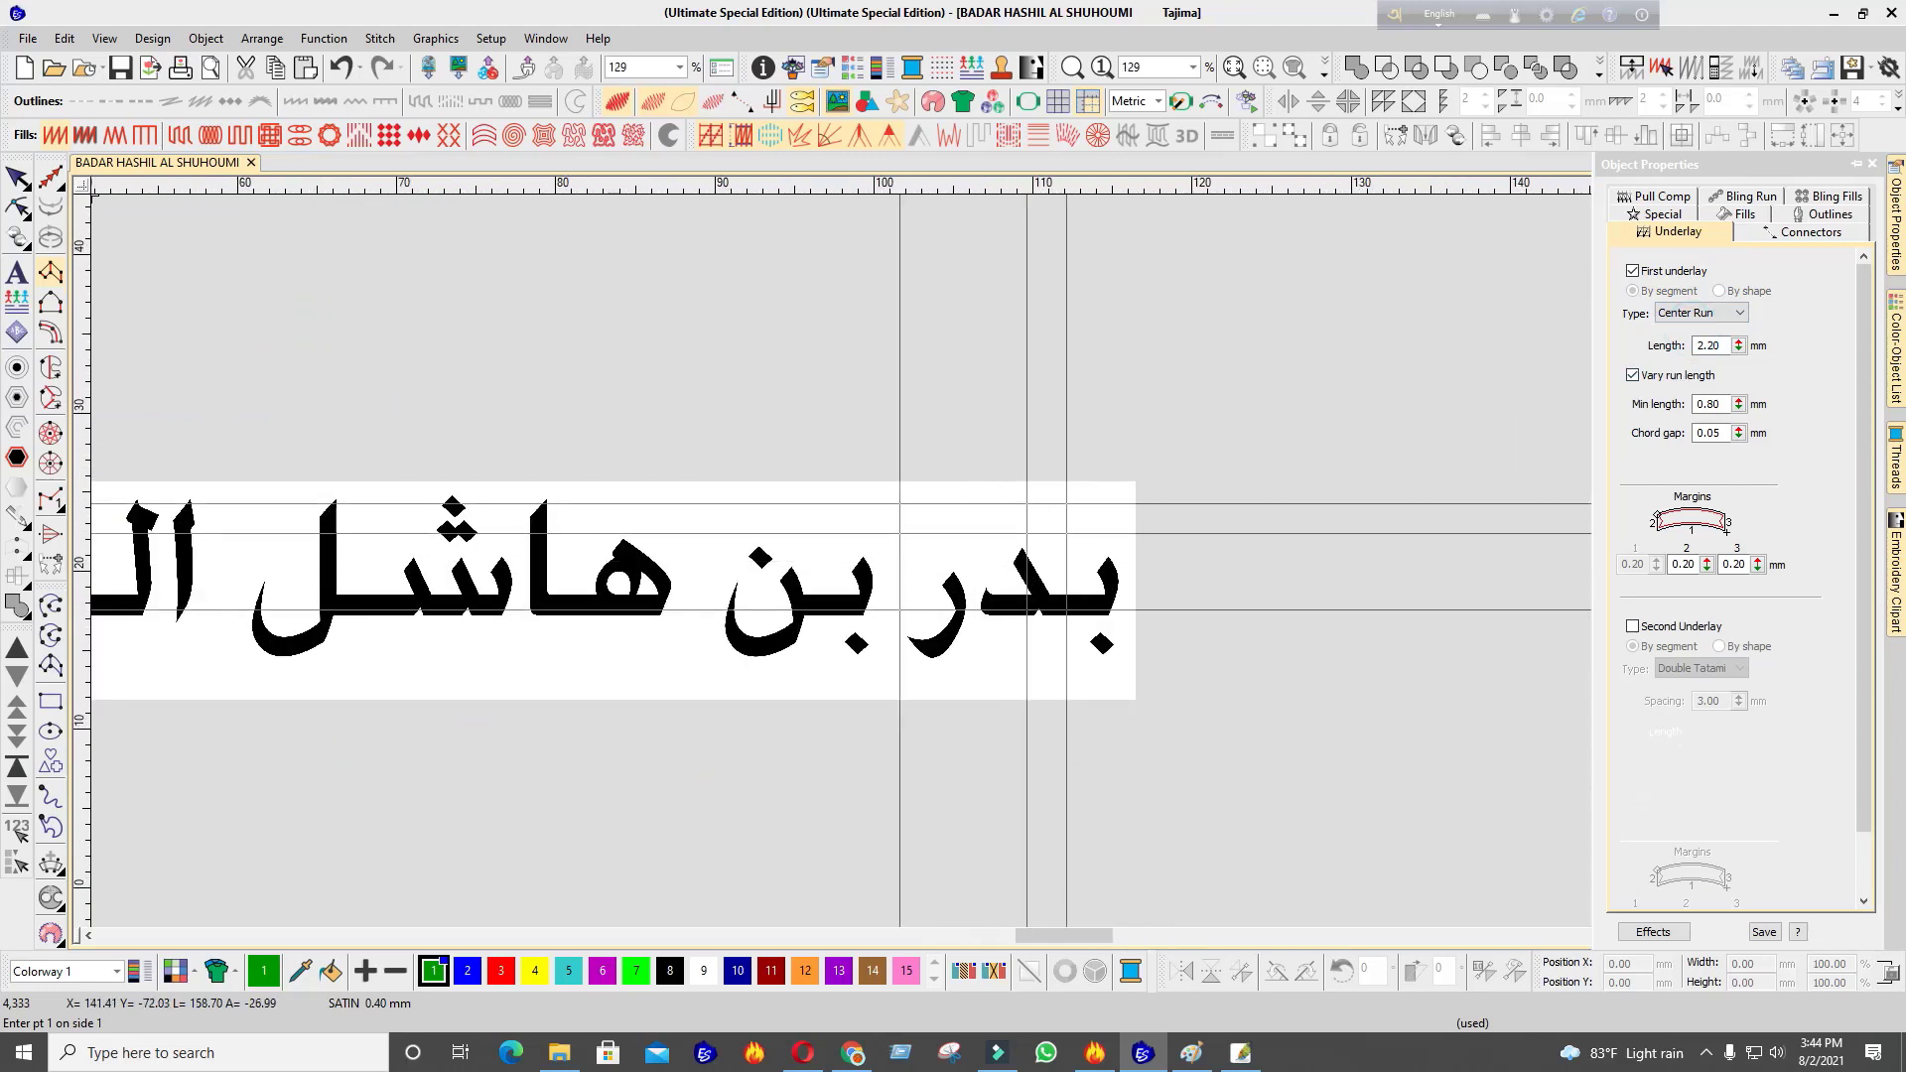
# Zoom in and out over the Arabic bitmap letters, then open the graphics conversion flyout
pyautogui.scroll(-3, 972, 556)
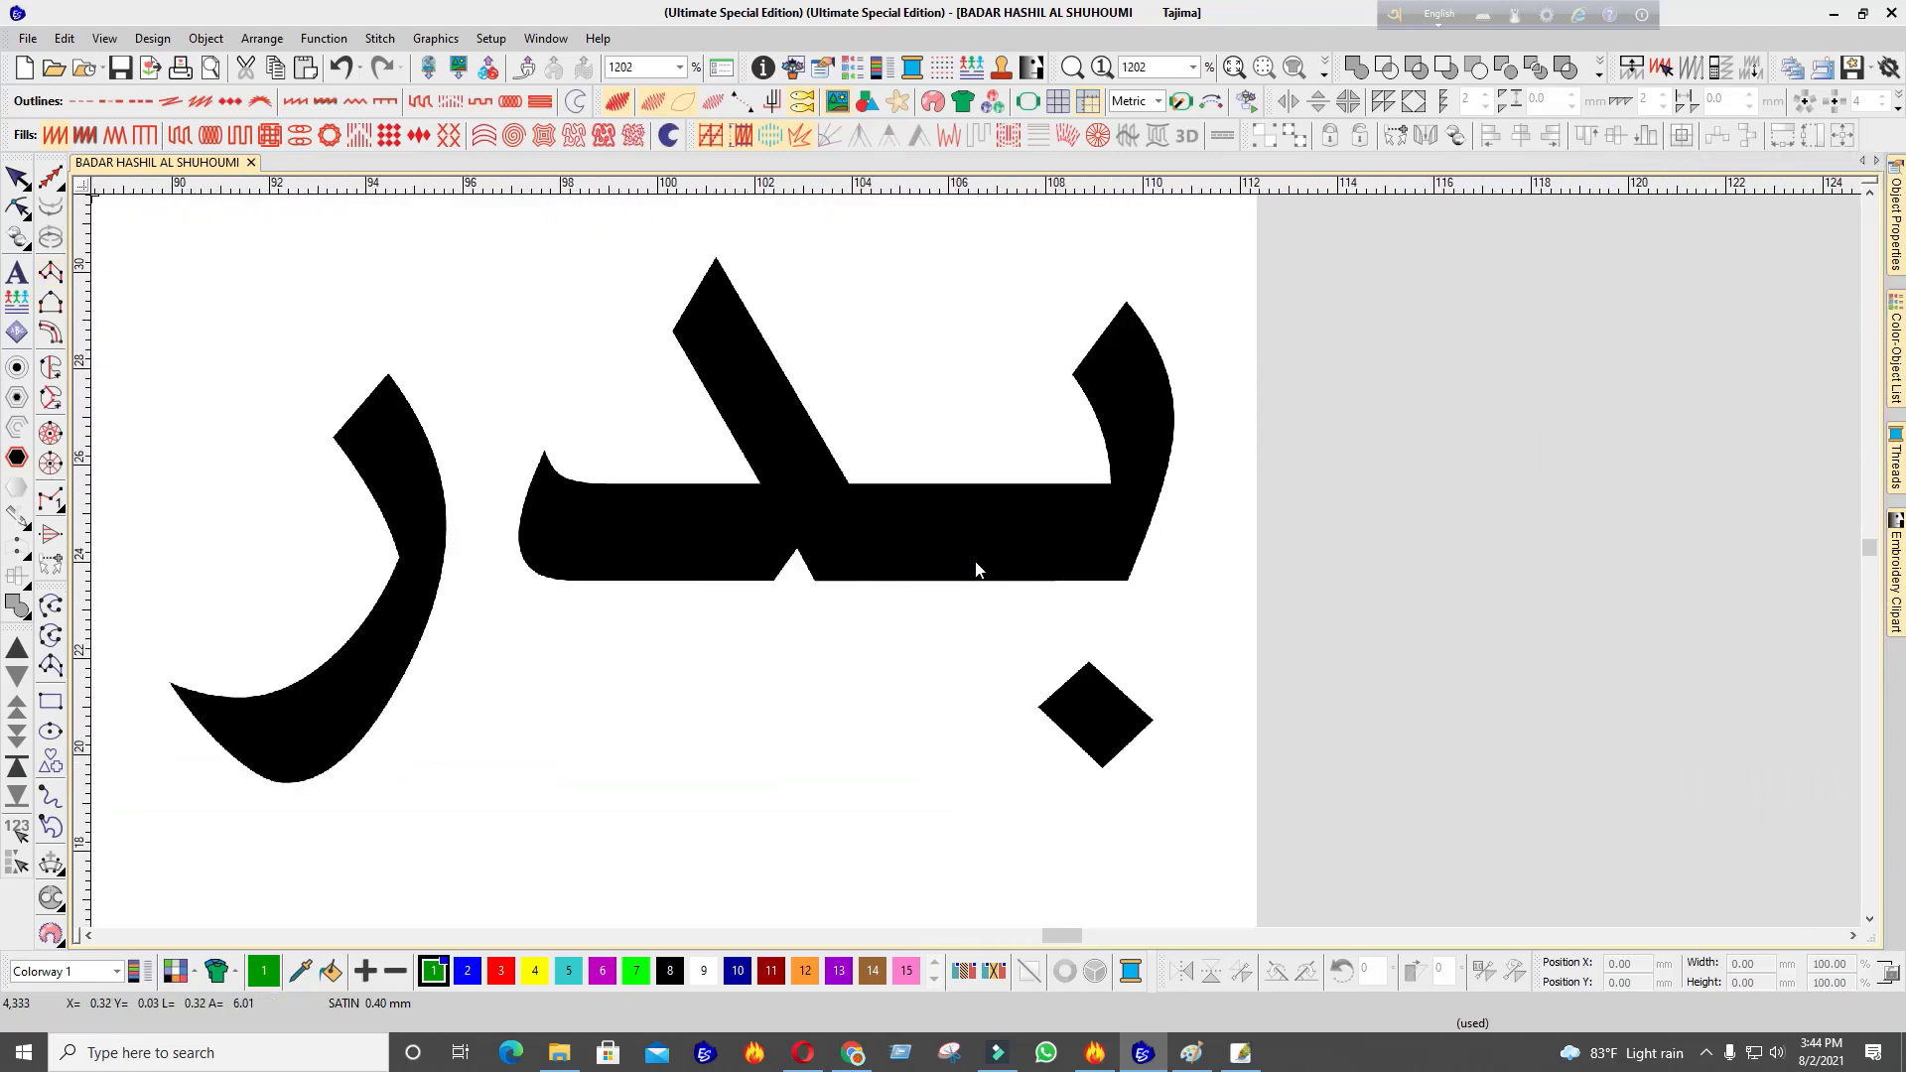
pyautogui.scroll(3, 975, 560)
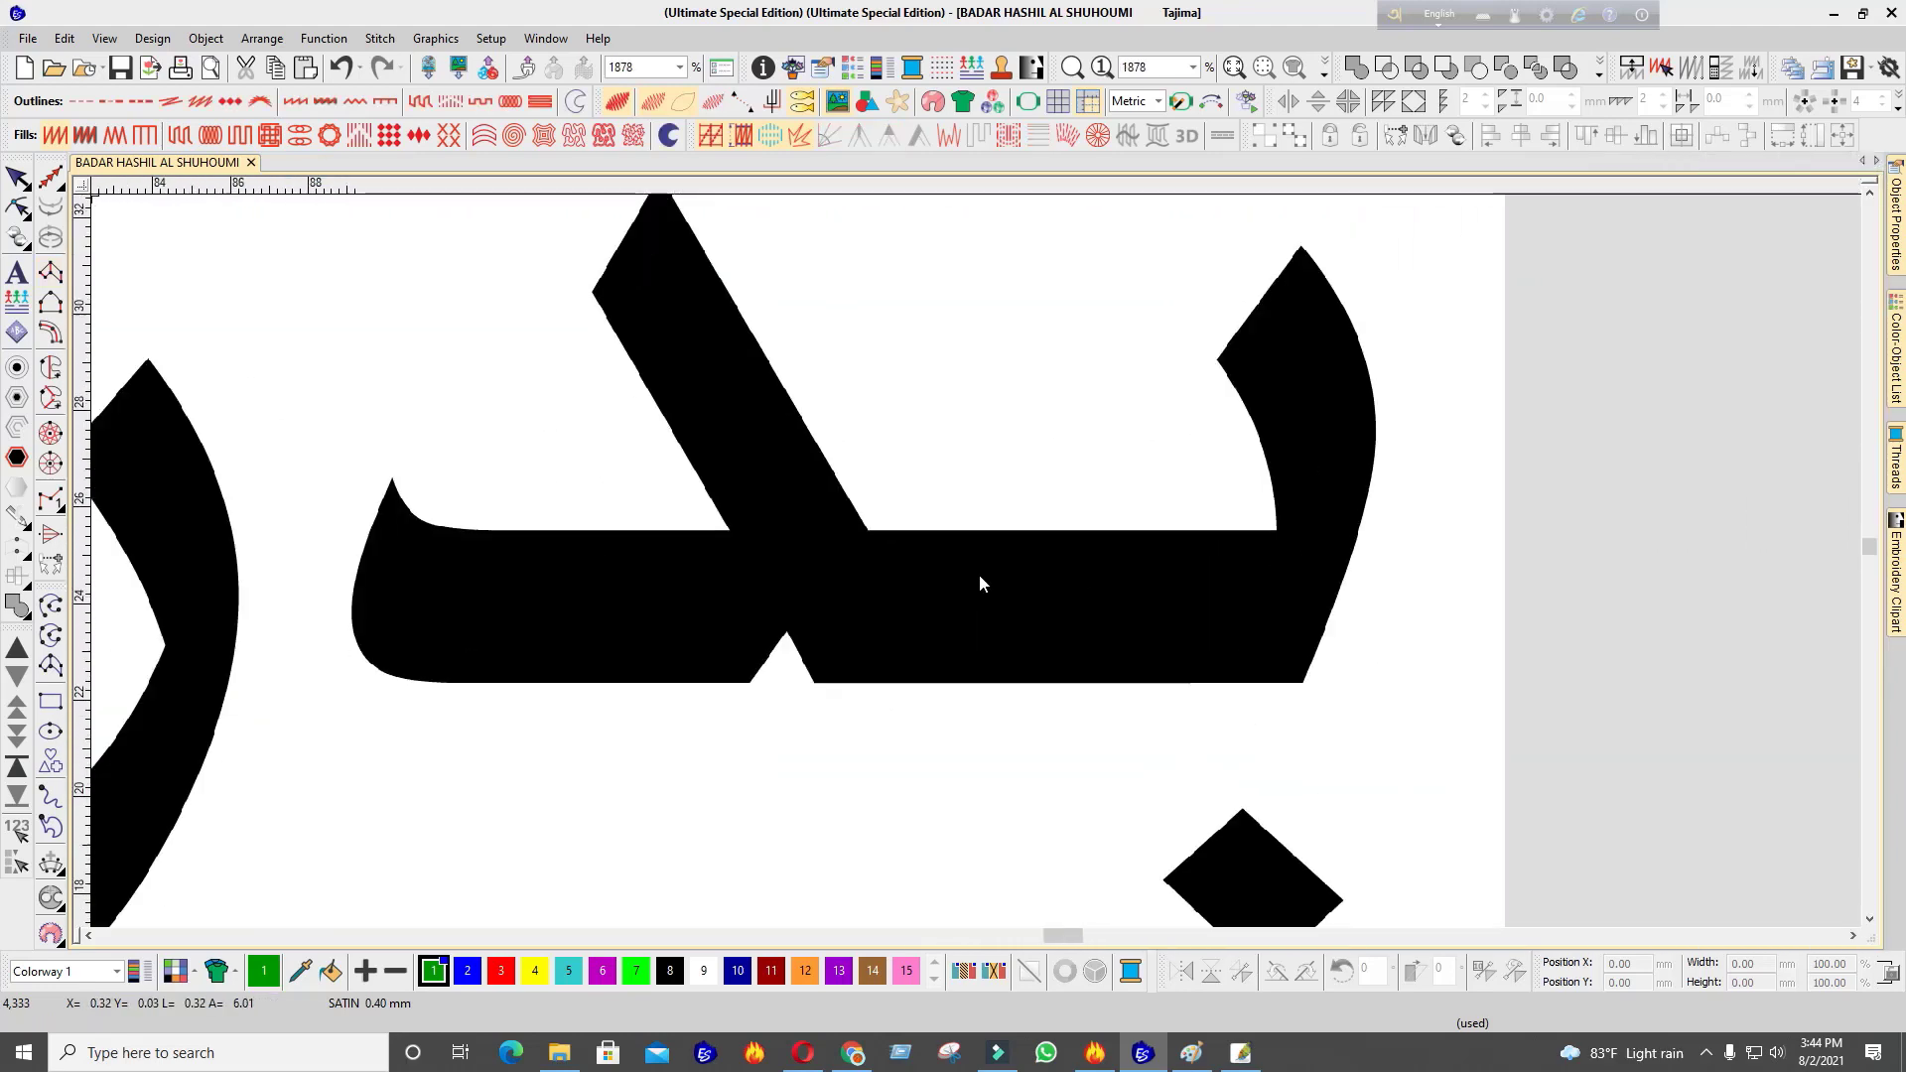
pyautogui.scroll(-5, 975, 560)
pyautogui.scroll(1, 972, 575)
pyautogui.scroll(2, 974, 570)
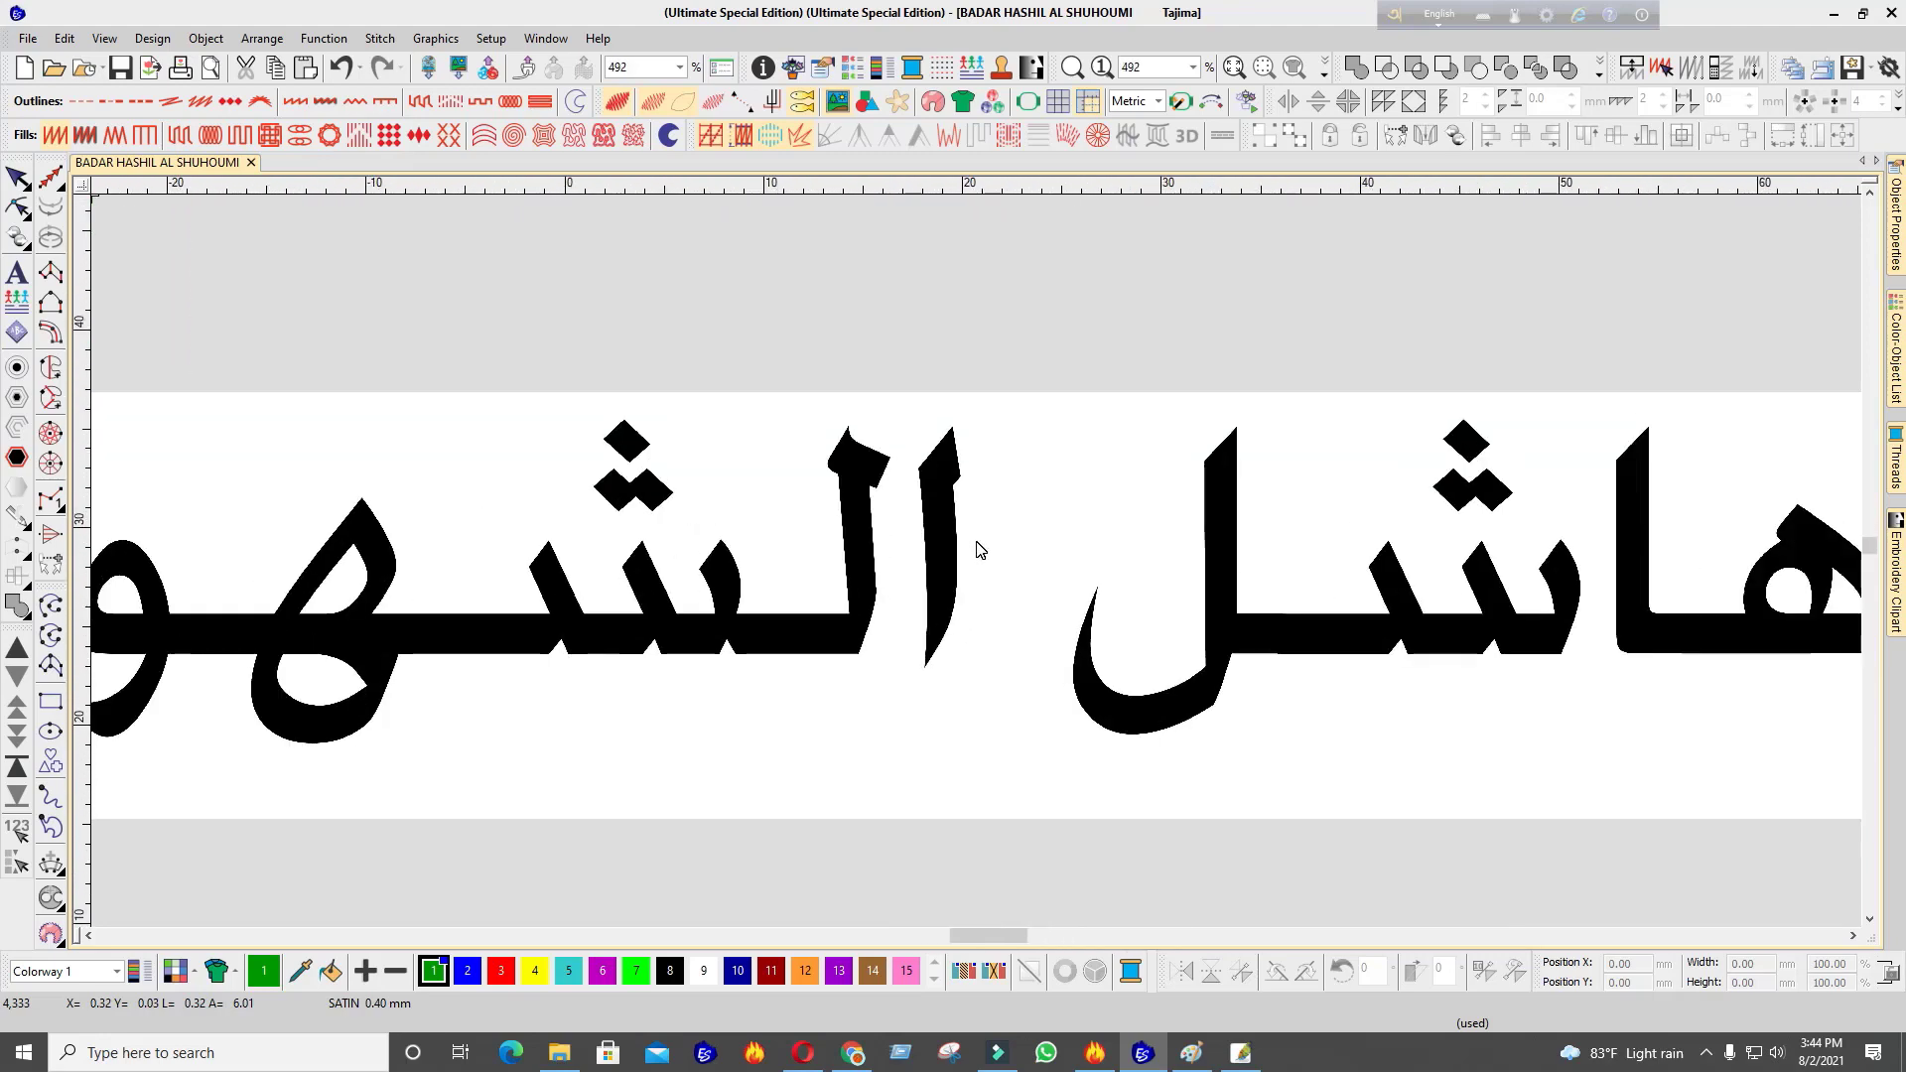
pyautogui.scroll(-2, 980, 549)
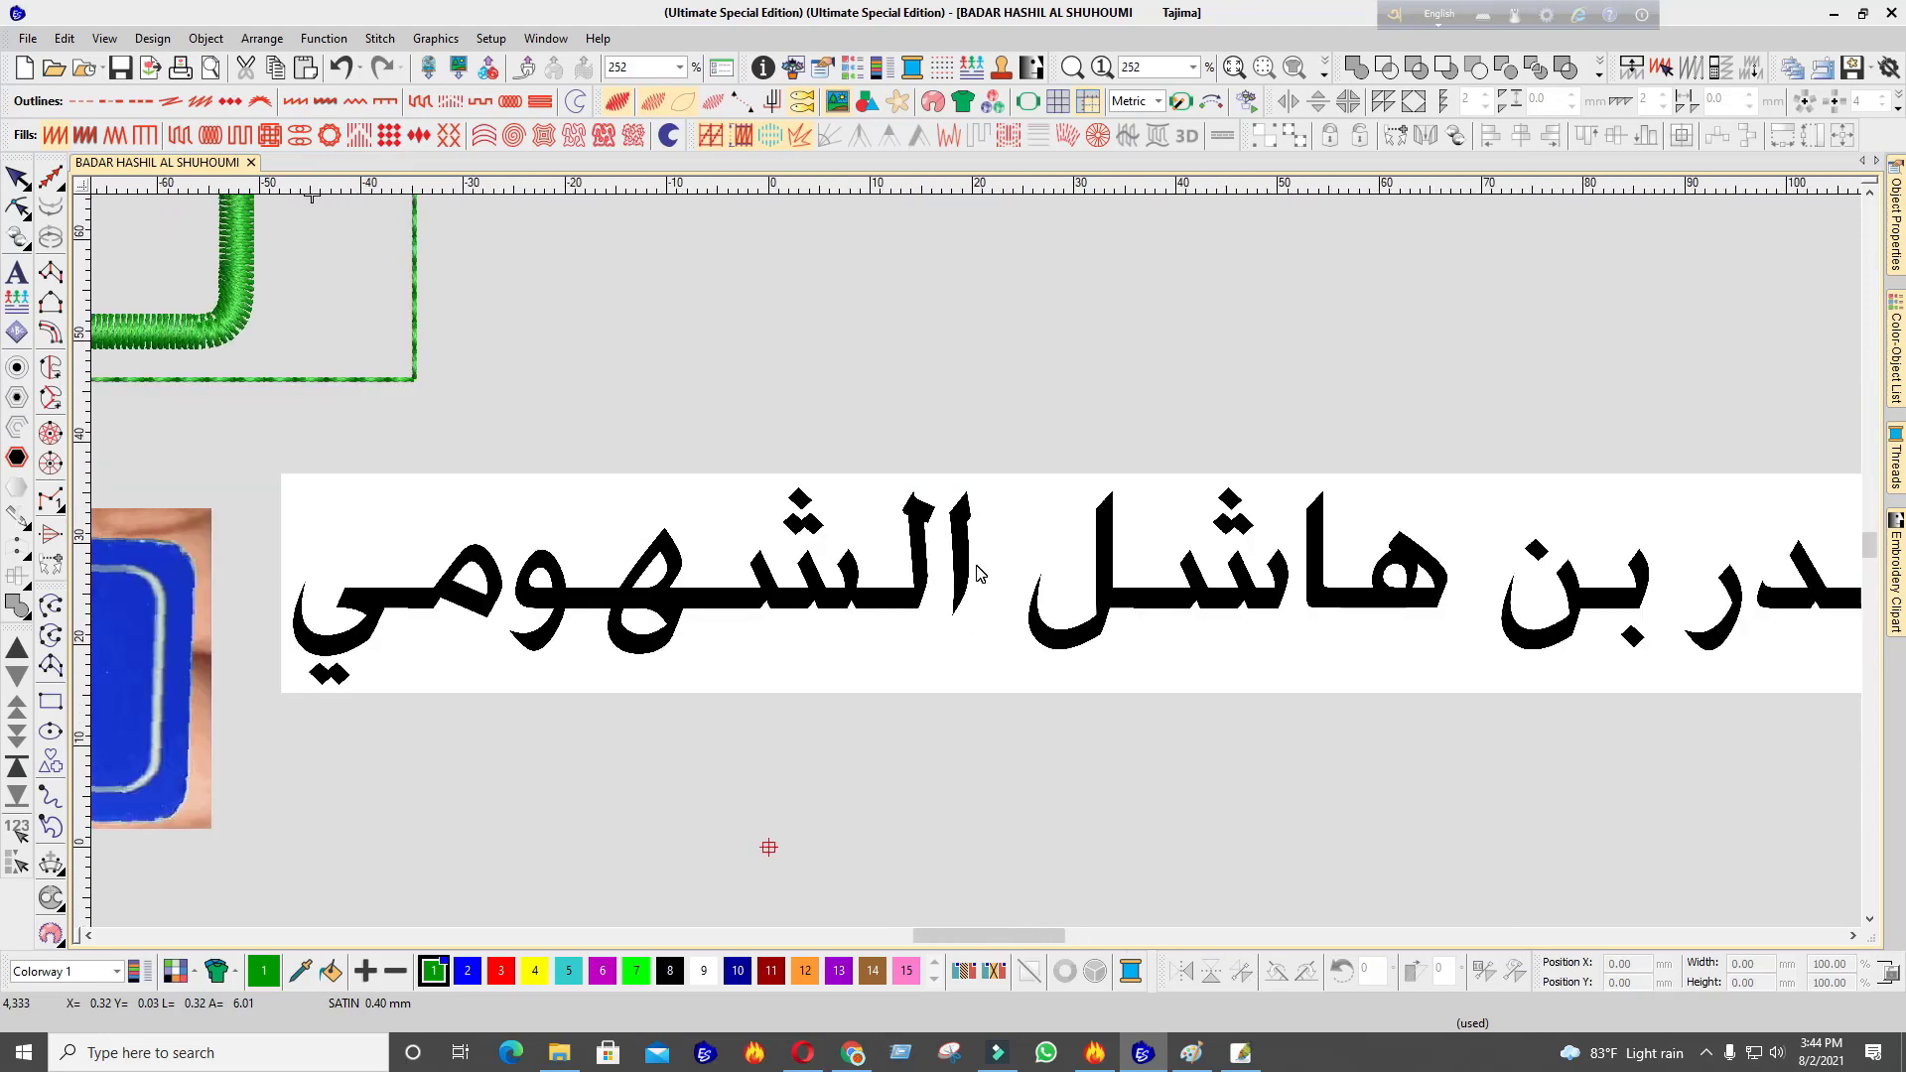
pyautogui.scroll(-2, 977, 573)
pyautogui.scroll(6, 983, 556)
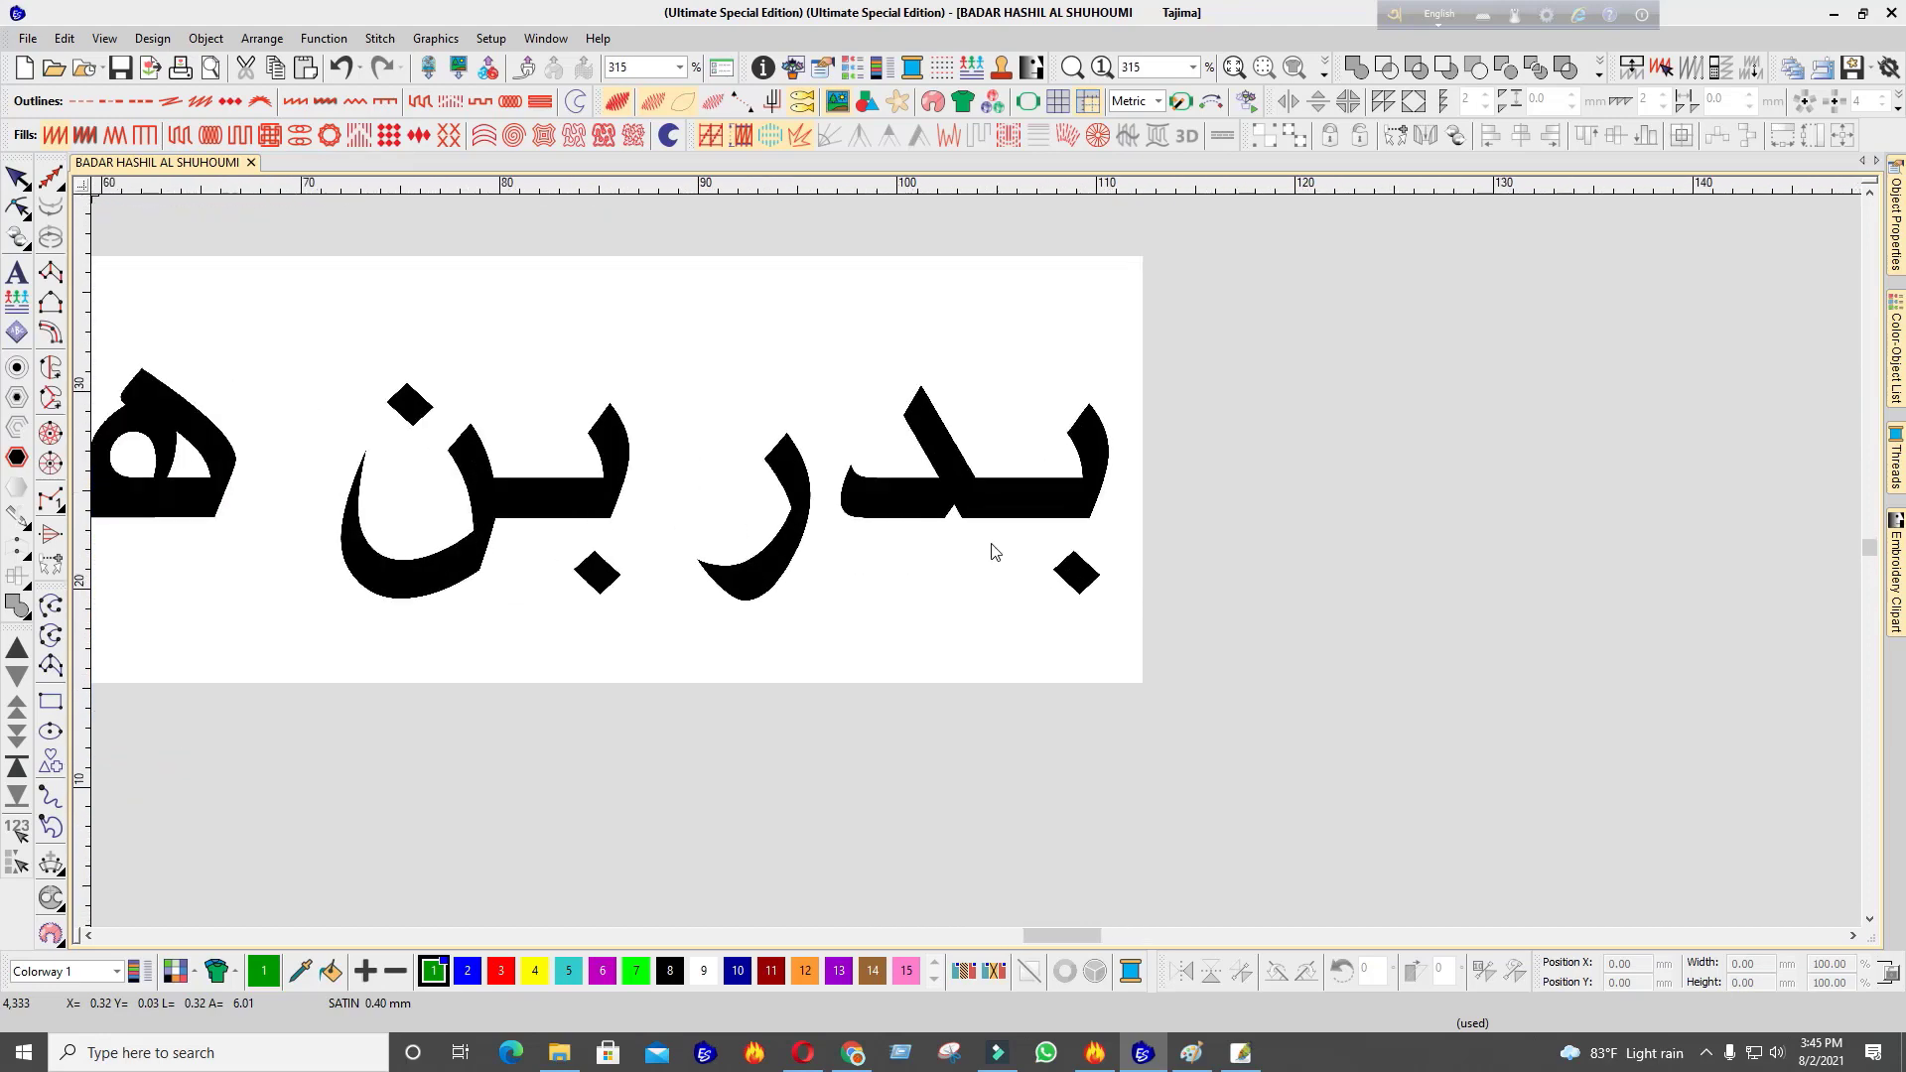
pyautogui.scroll(-2, 978, 566)
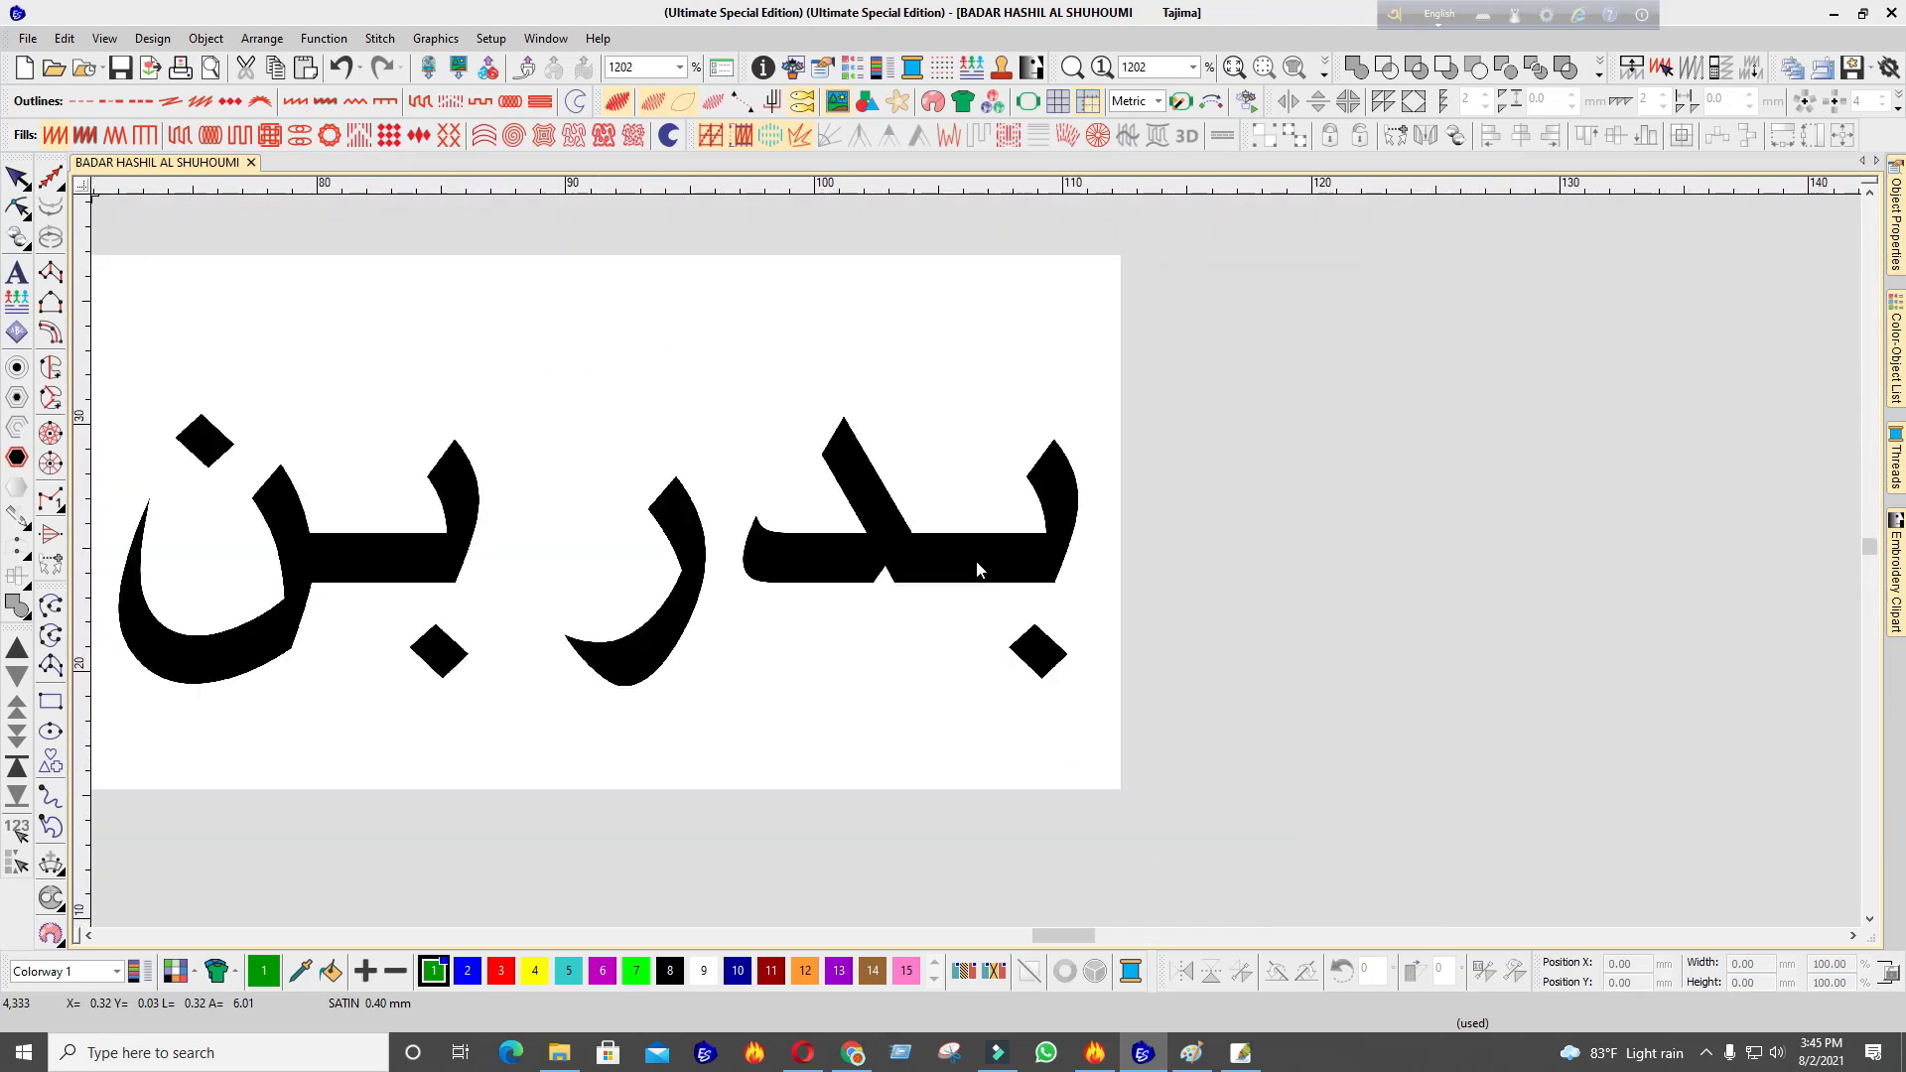
pyautogui.scroll(1, 980, 569)
pyautogui.scroll(-3, 980, 568)
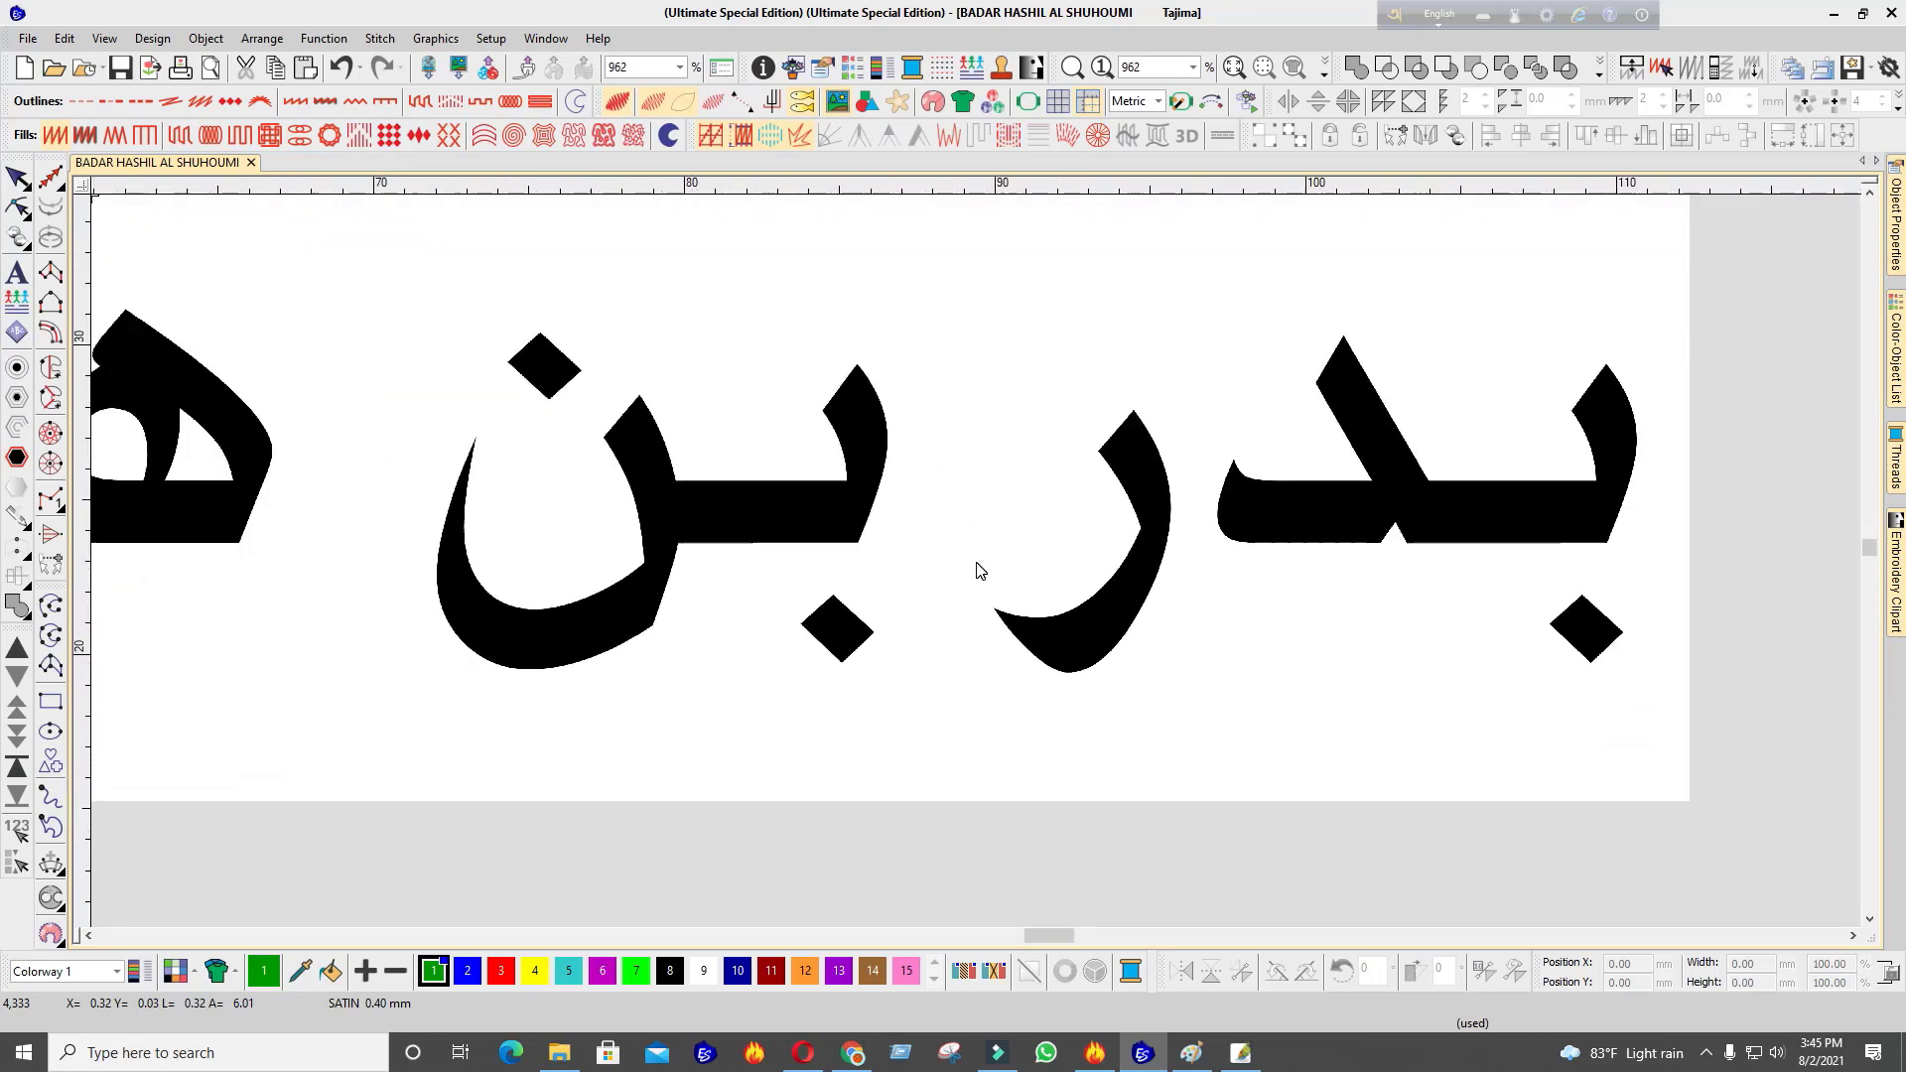
pyautogui.scroll(-2, 978, 569)
pyautogui.scroll(1, 401, 640)
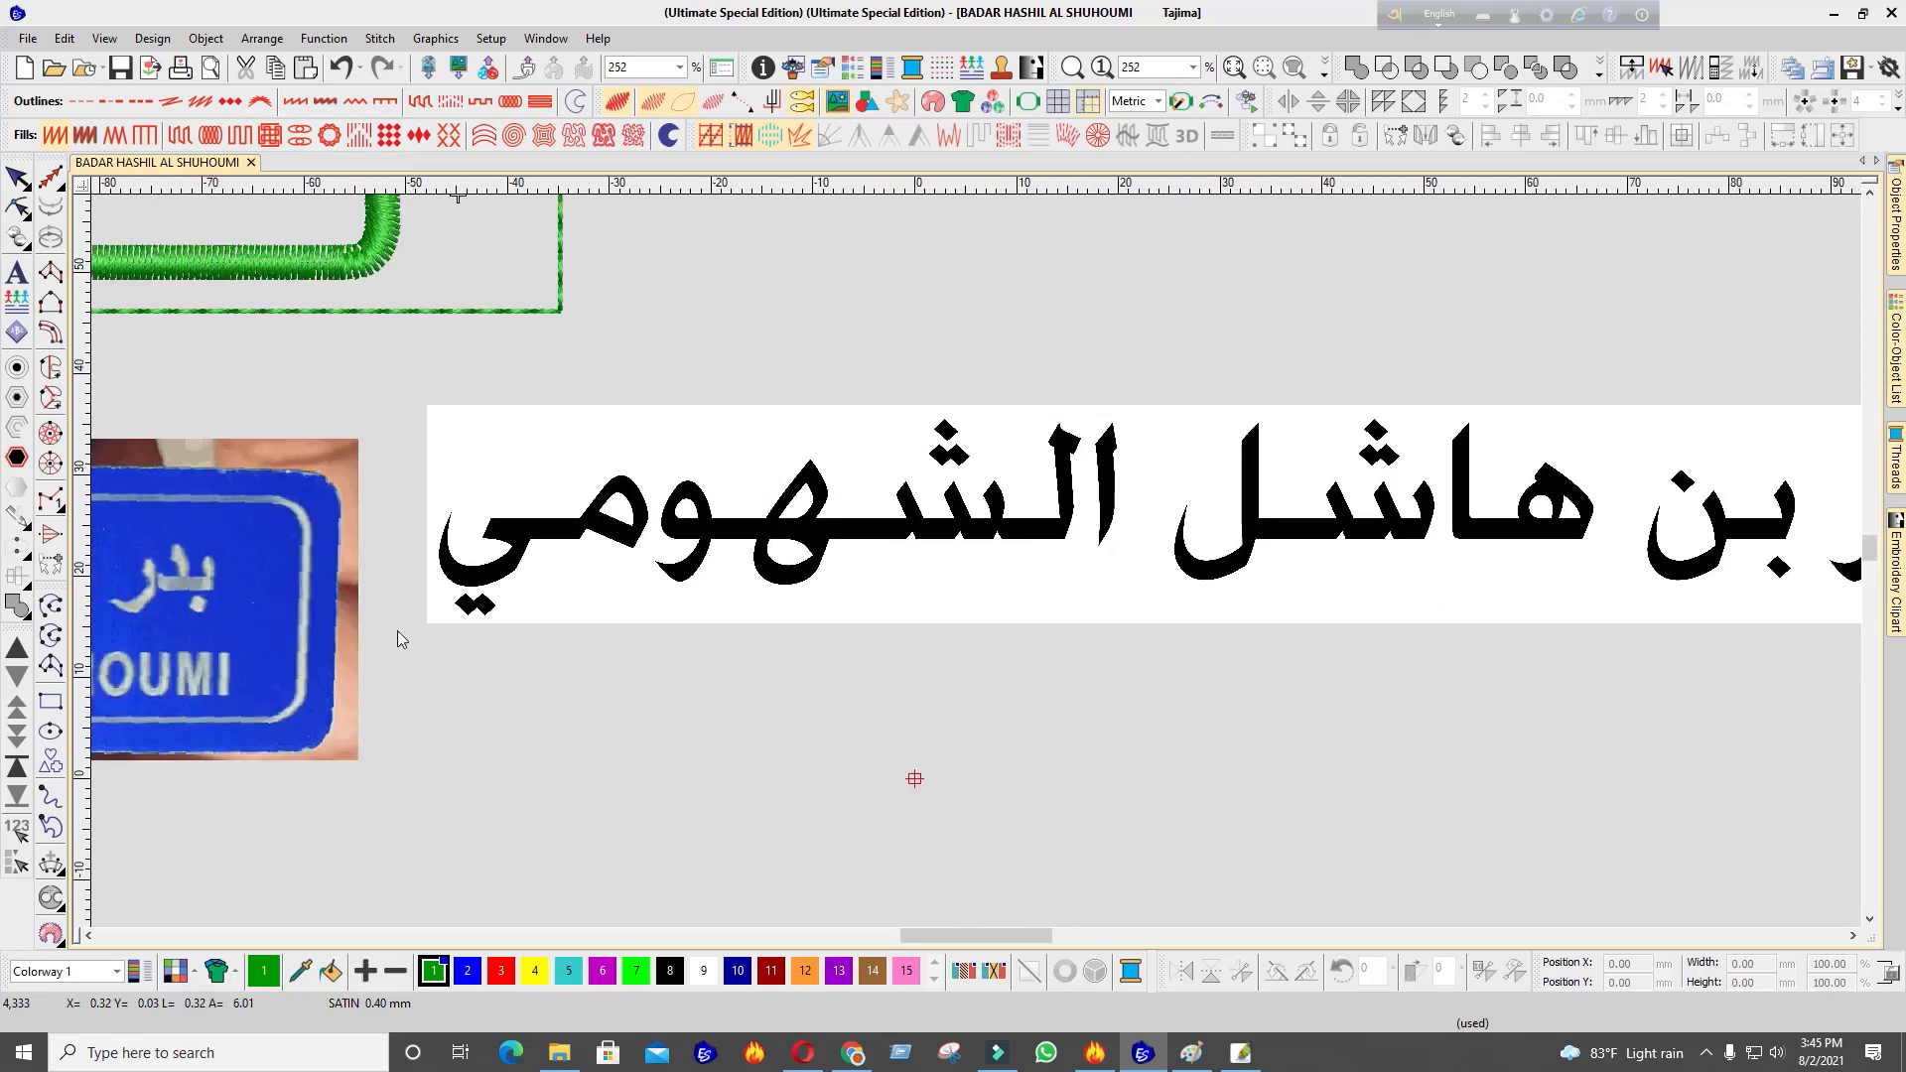
pyautogui.click(27, 526)
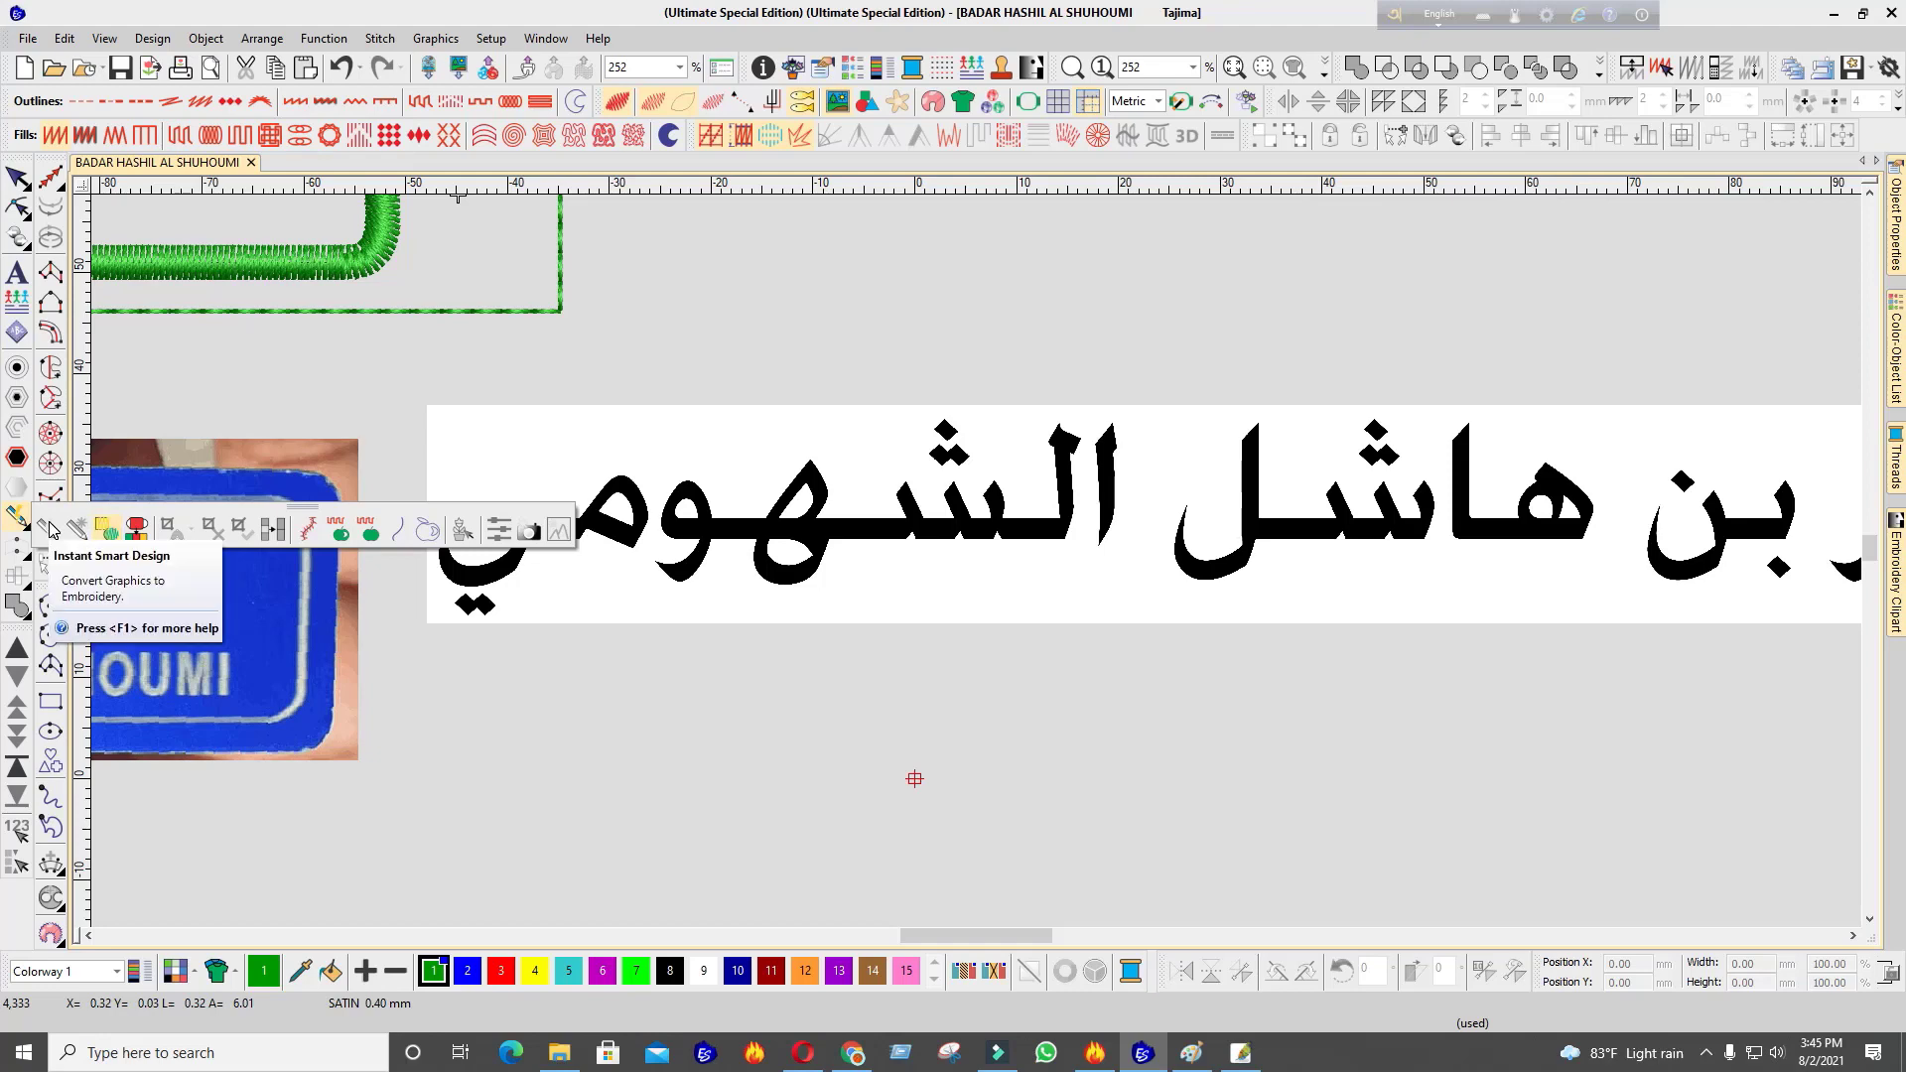
# Convert the Arabic name bitmap into black satin lettering with the graphics conversion tool
pyautogui.click(109, 533)
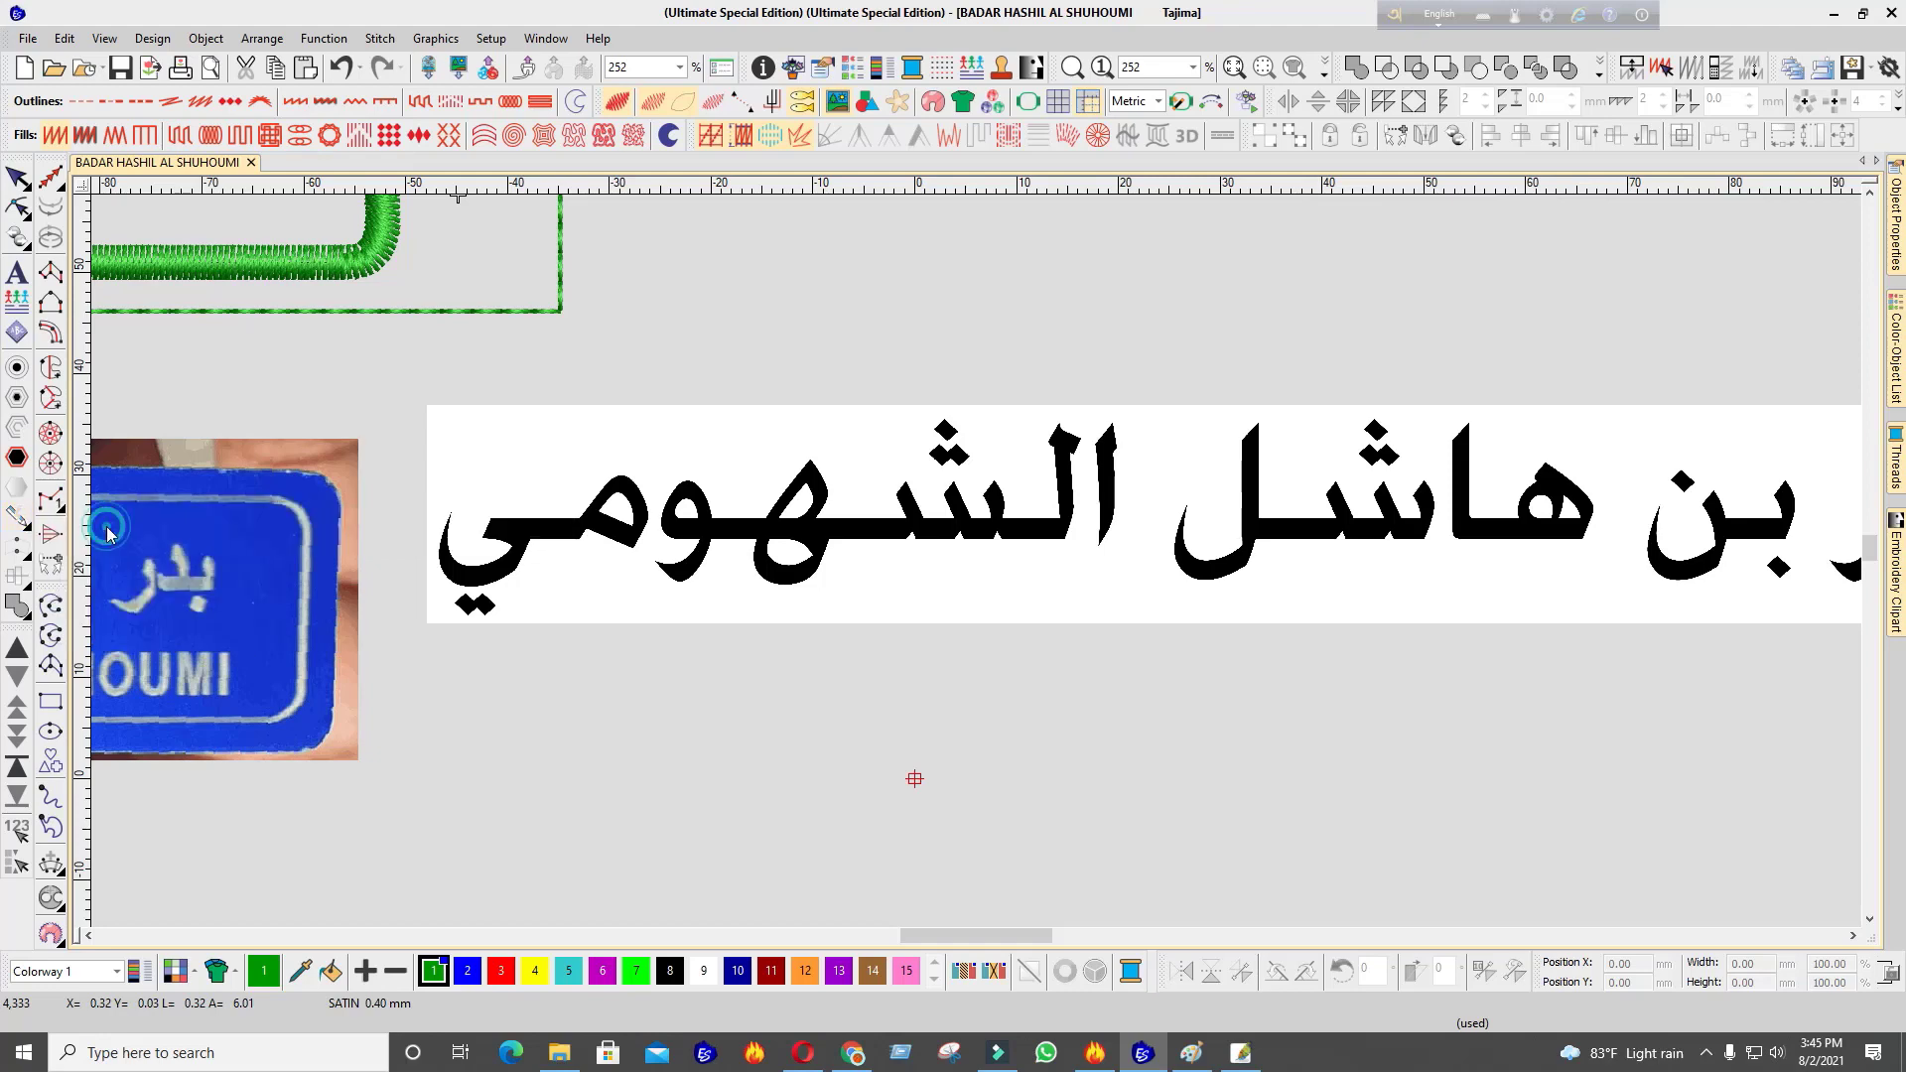
pyautogui.scroll(4, 1269, 550)
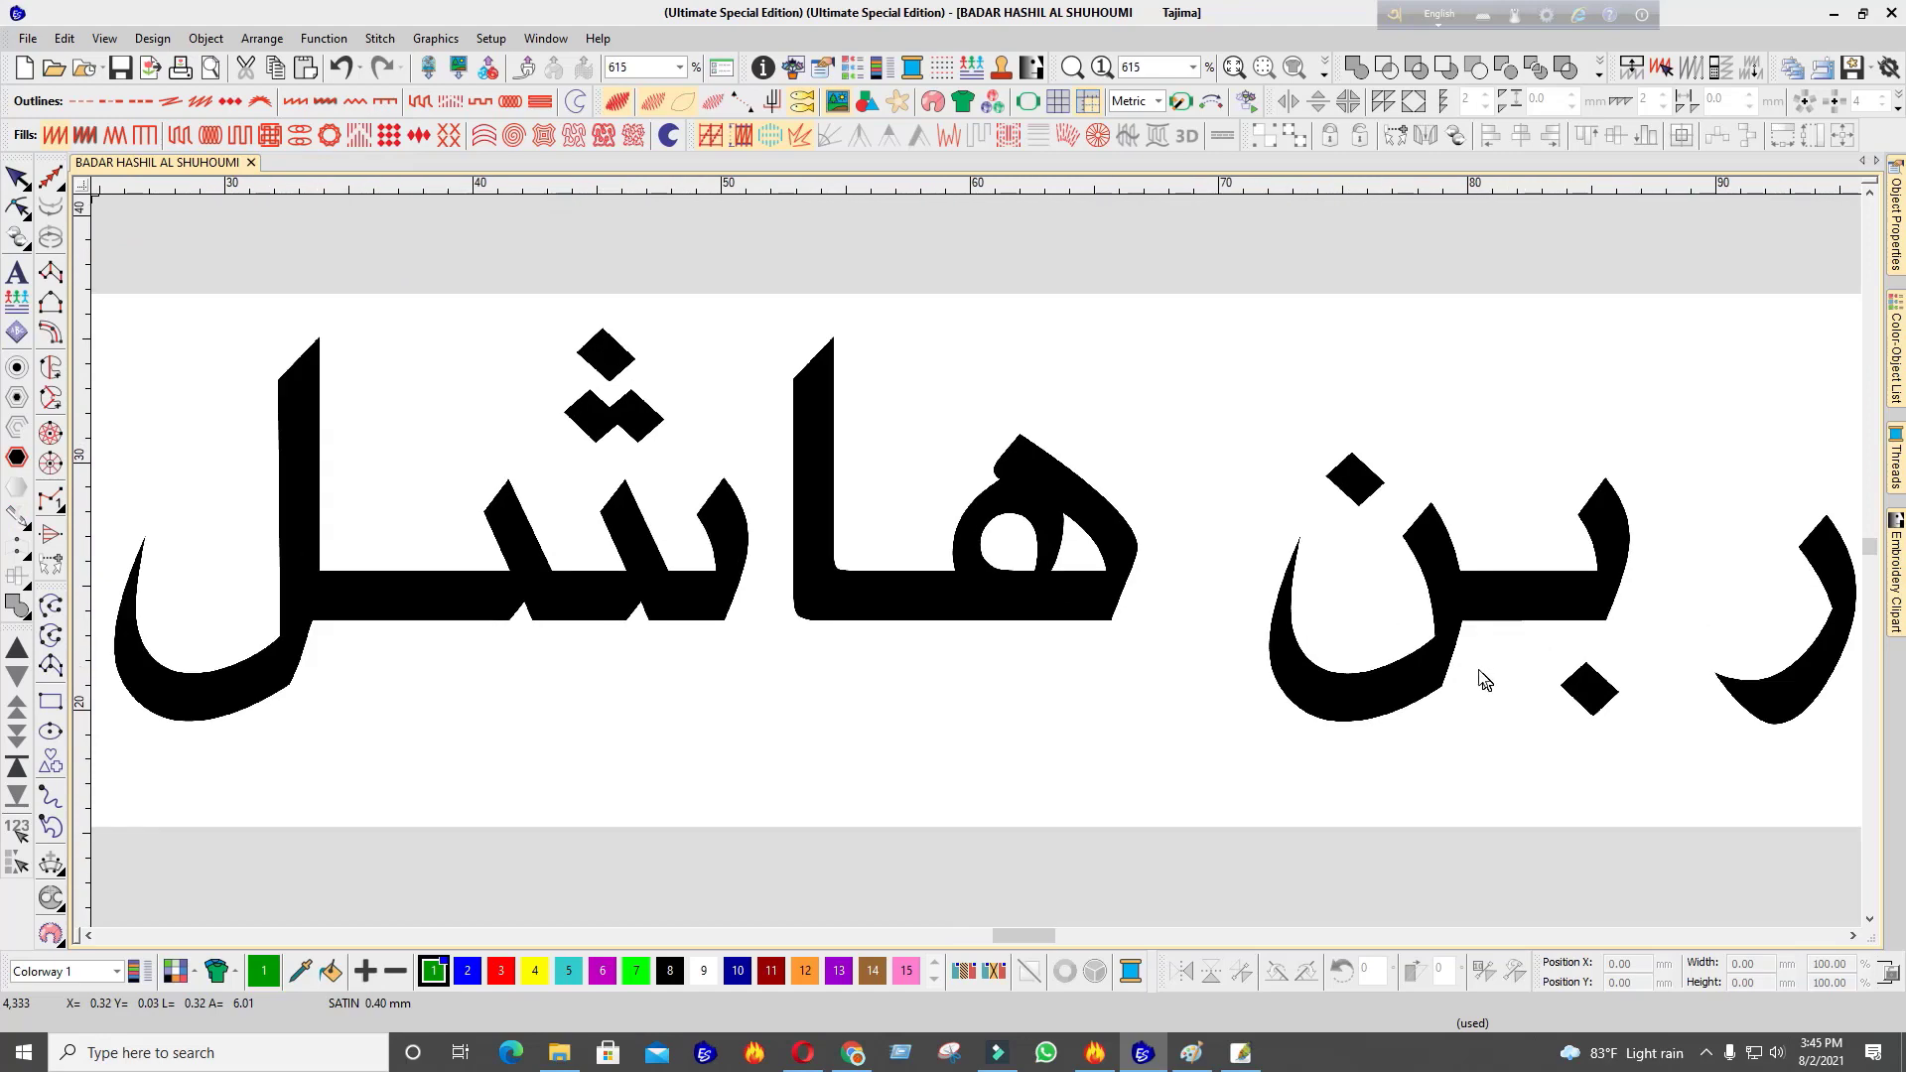
pyautogui.scroll(-2, 1479, 671)
pyautogui.scroll(5, 932, 538)
pyautogui.click(873, 586)
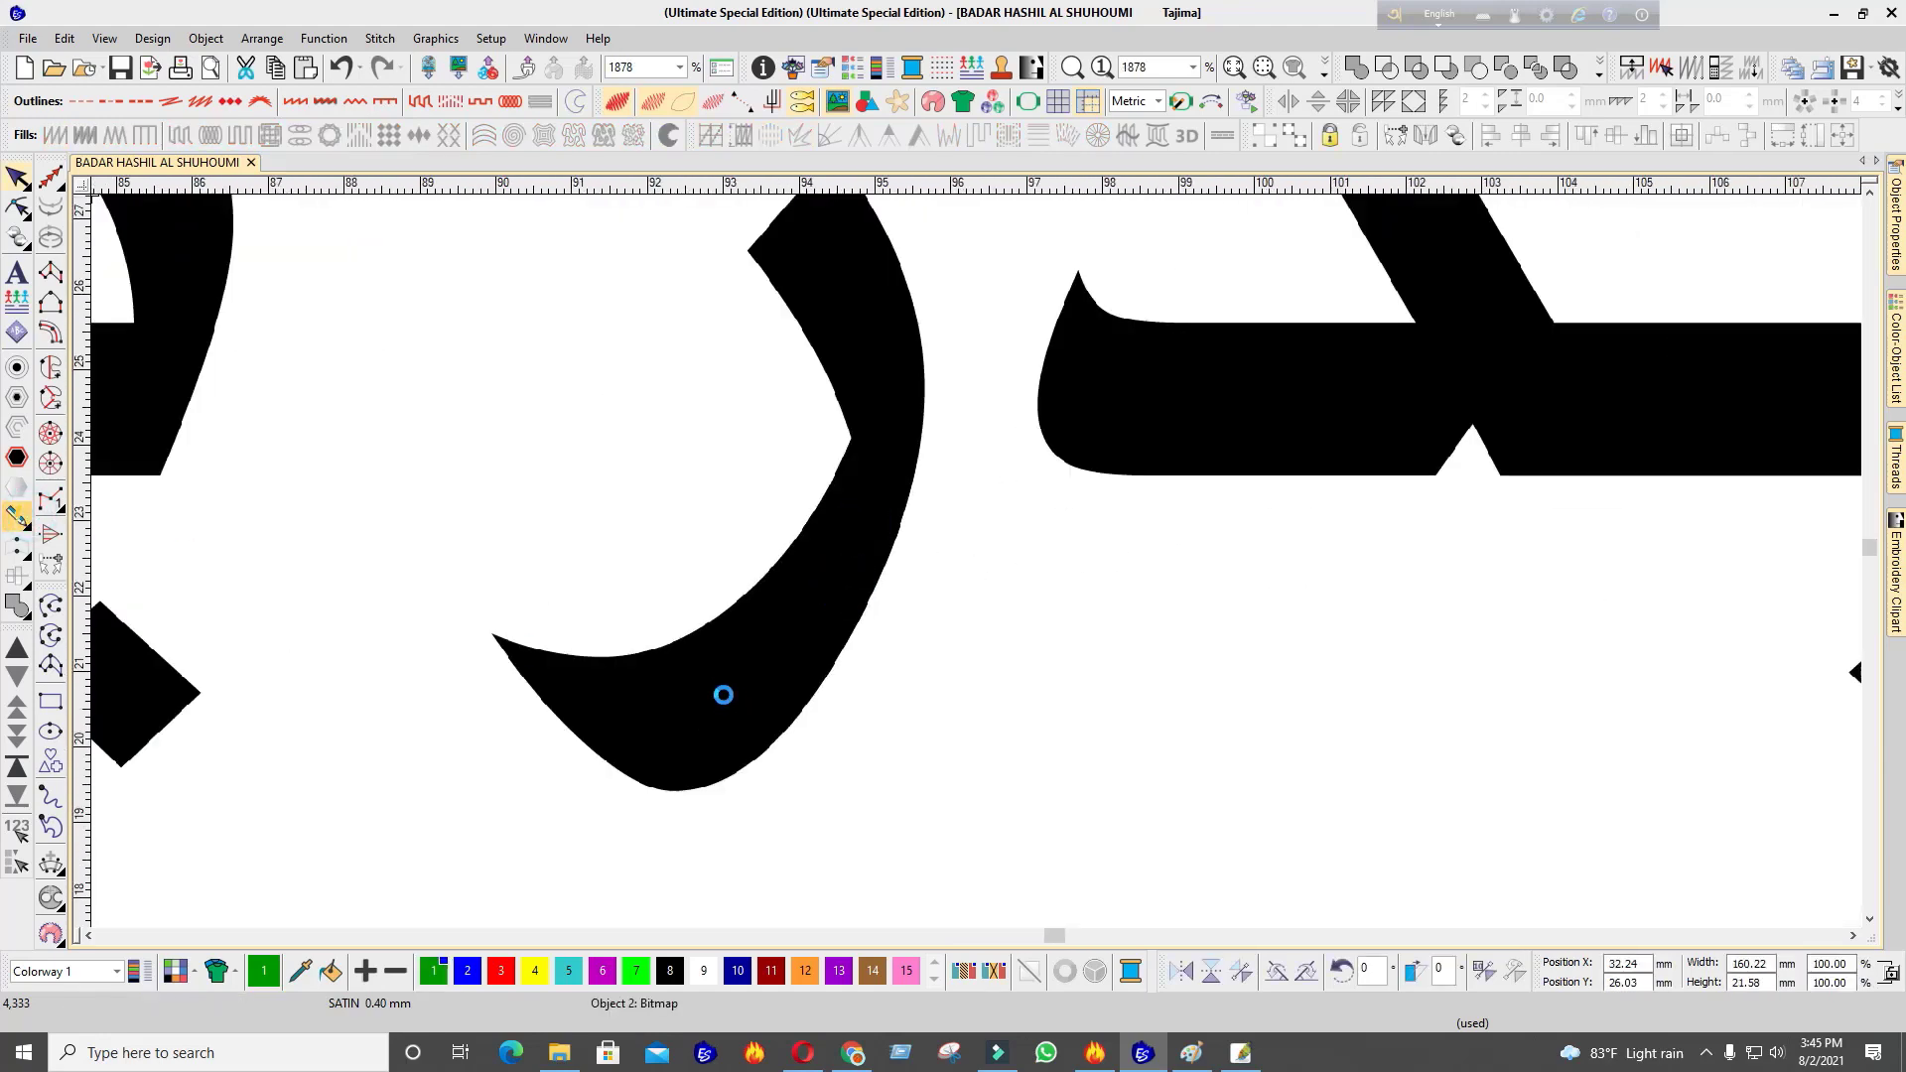
# Marquee-select all 22 Arabic lettering objects, delete them, then restore them
pyautogui.scroll(-7, 517, 569)
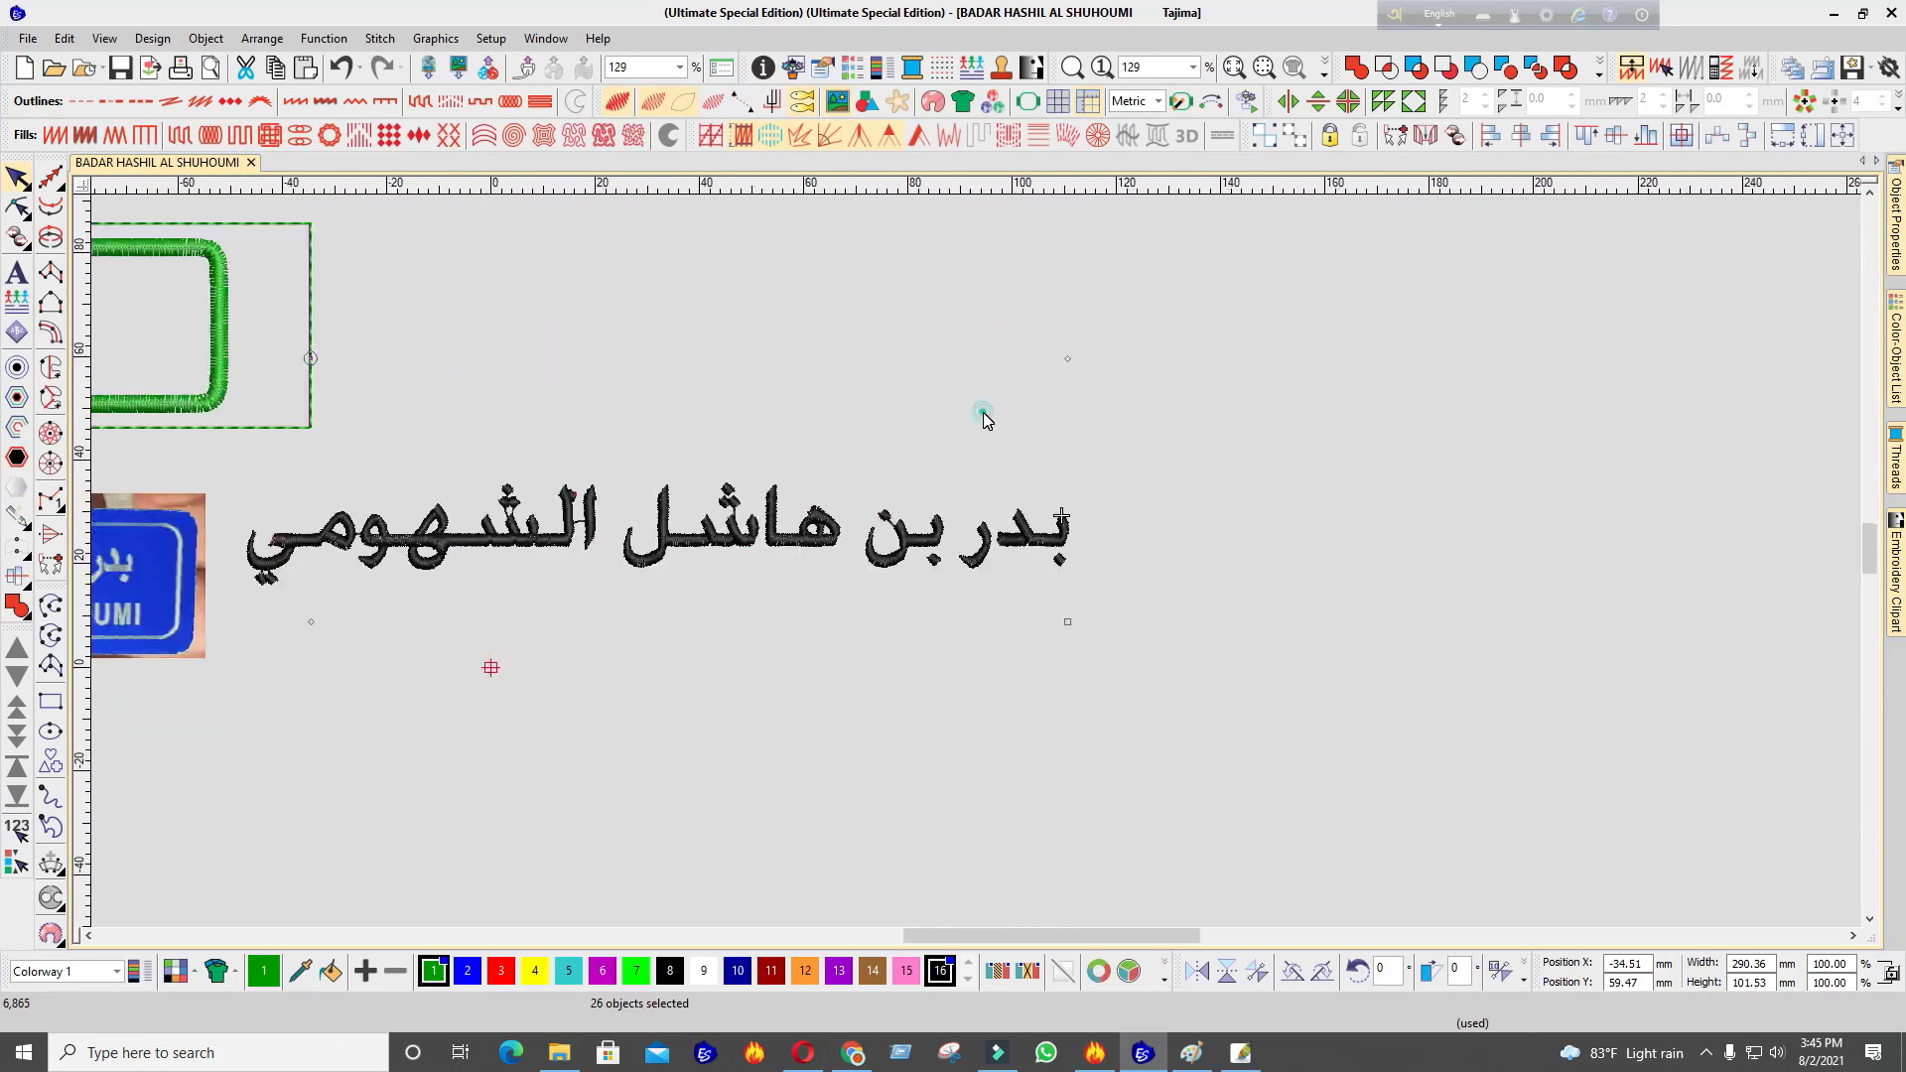
pyautogui.scroll(-3, 517, 570)
pyautogui.scroll(2, 975, 562)
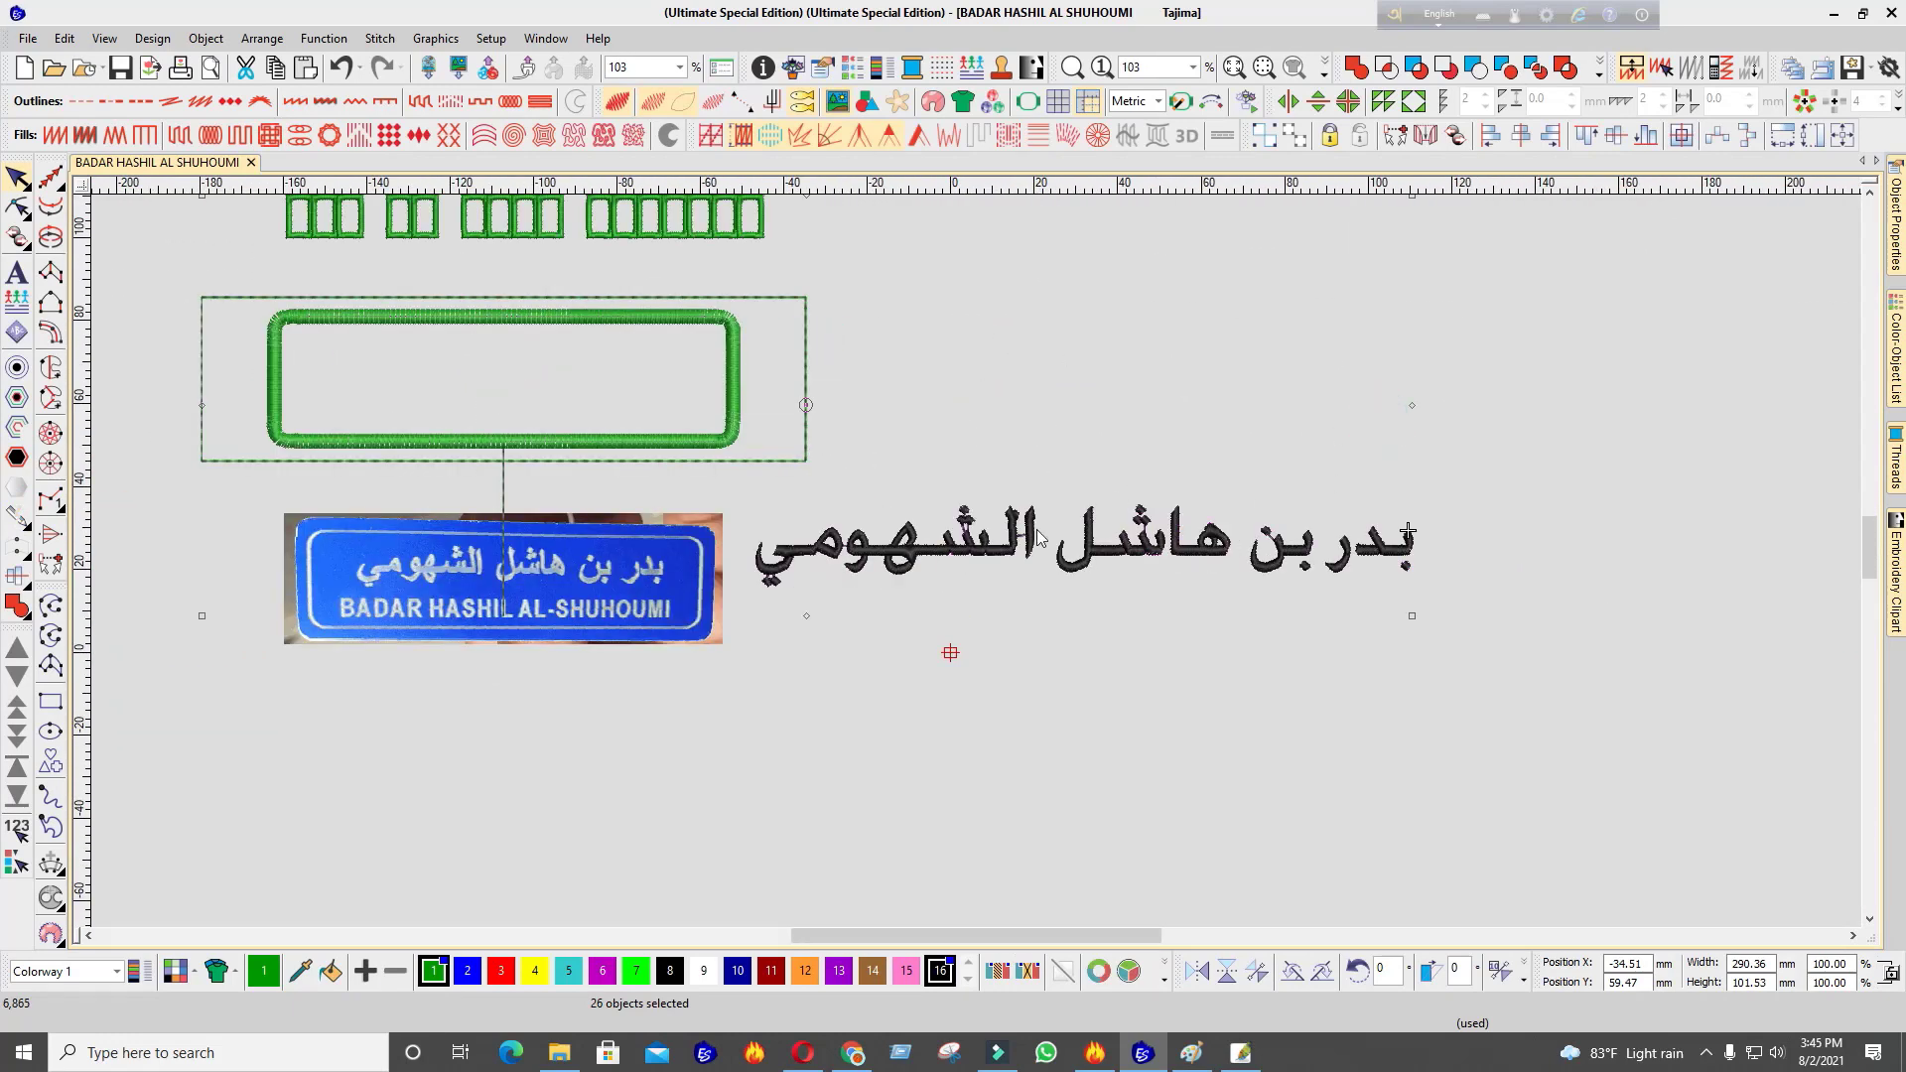
pyautogui.click(1695, 470)
pyautogui.scroll(2, 978, 563)
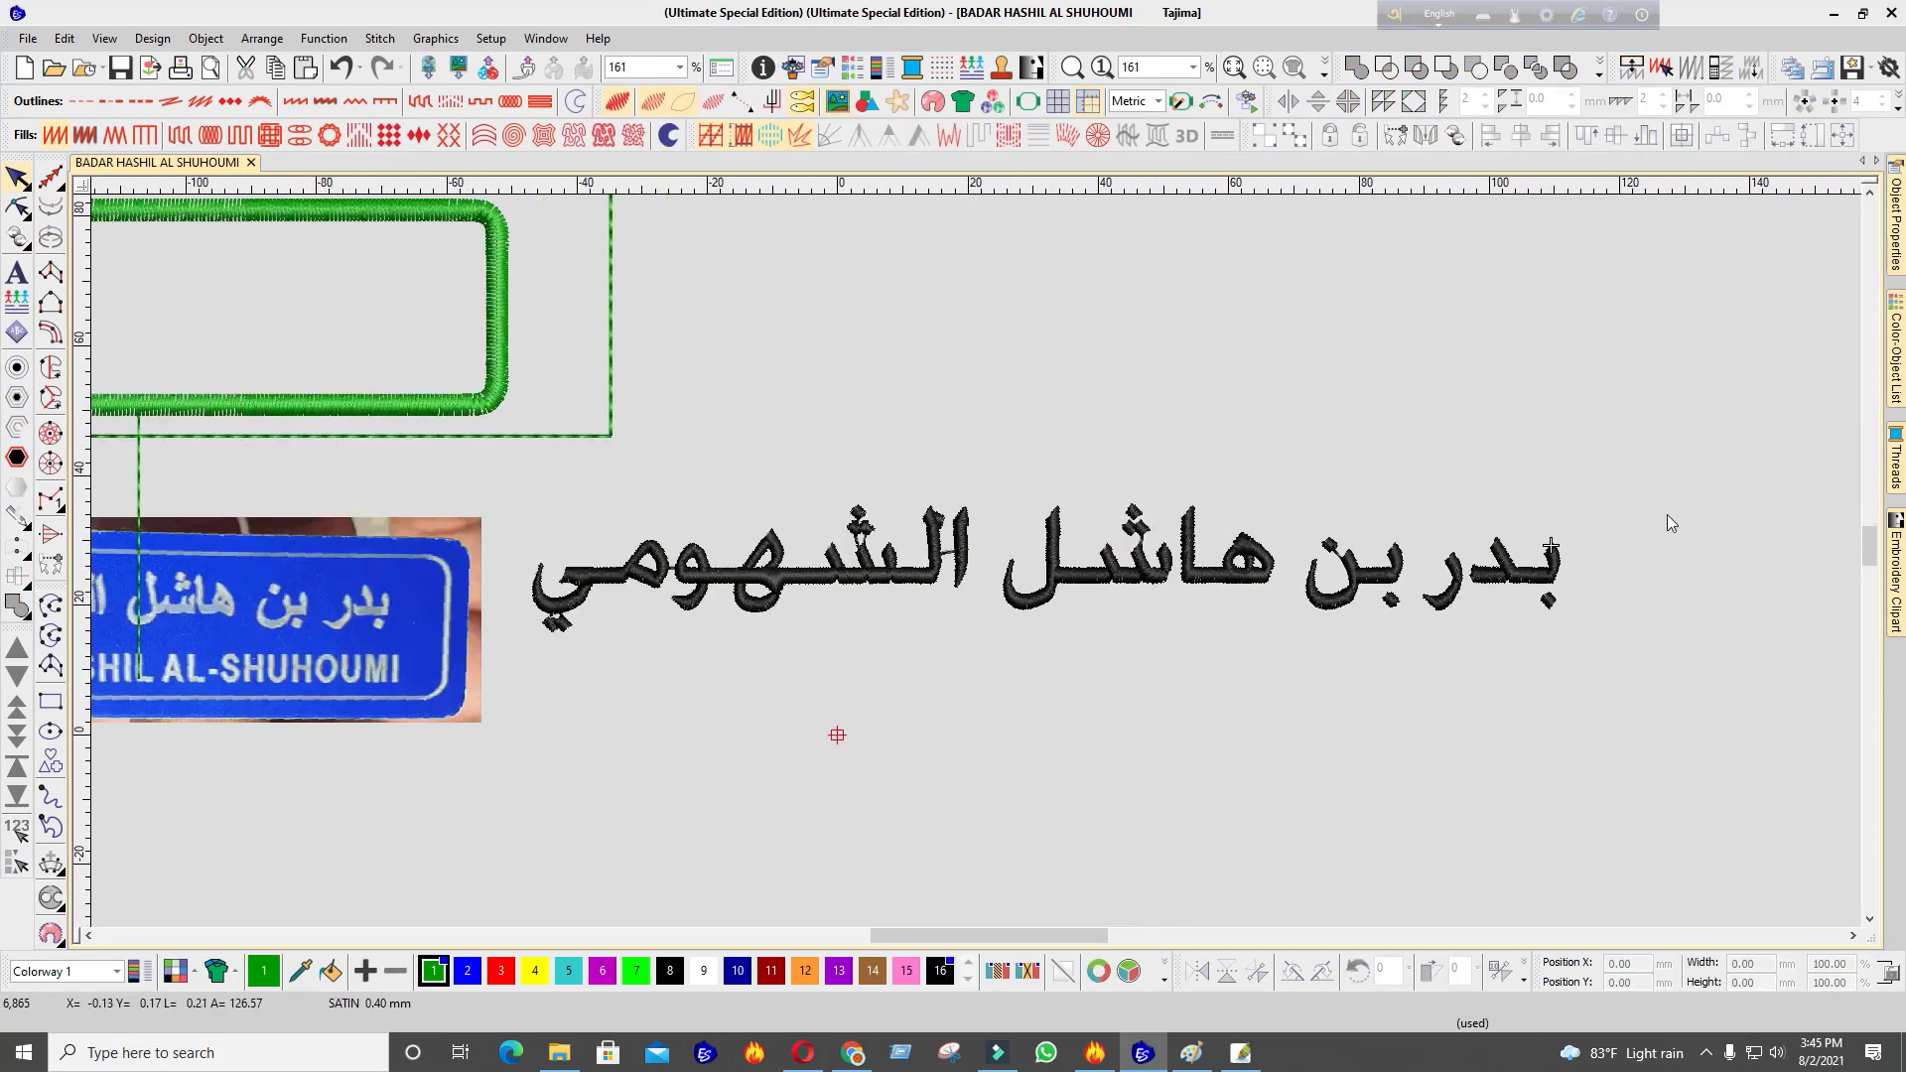
pyautogui.moveTo(1659, 503); pyautogui.dragTo(497, 794)
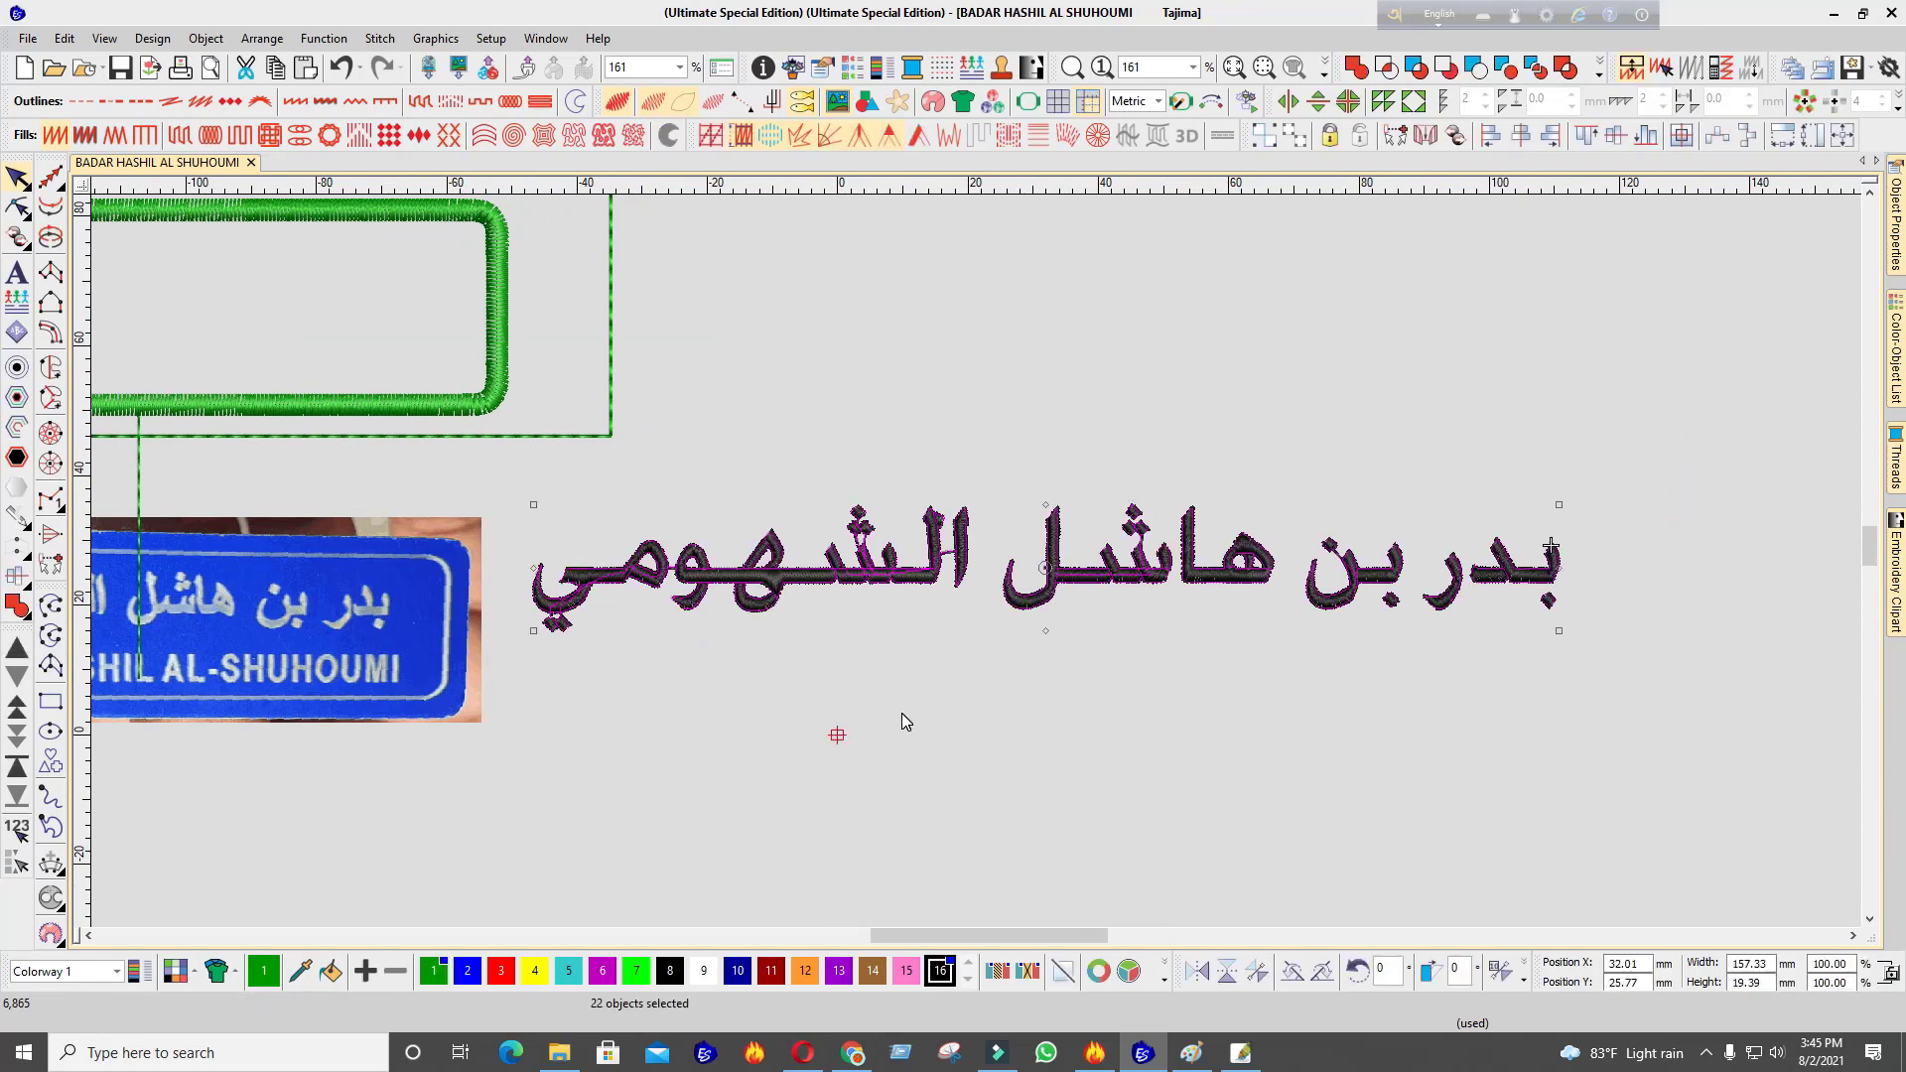
pyautogui.press('Delete')
pyautogui.hotkey('ctrl', 'z')
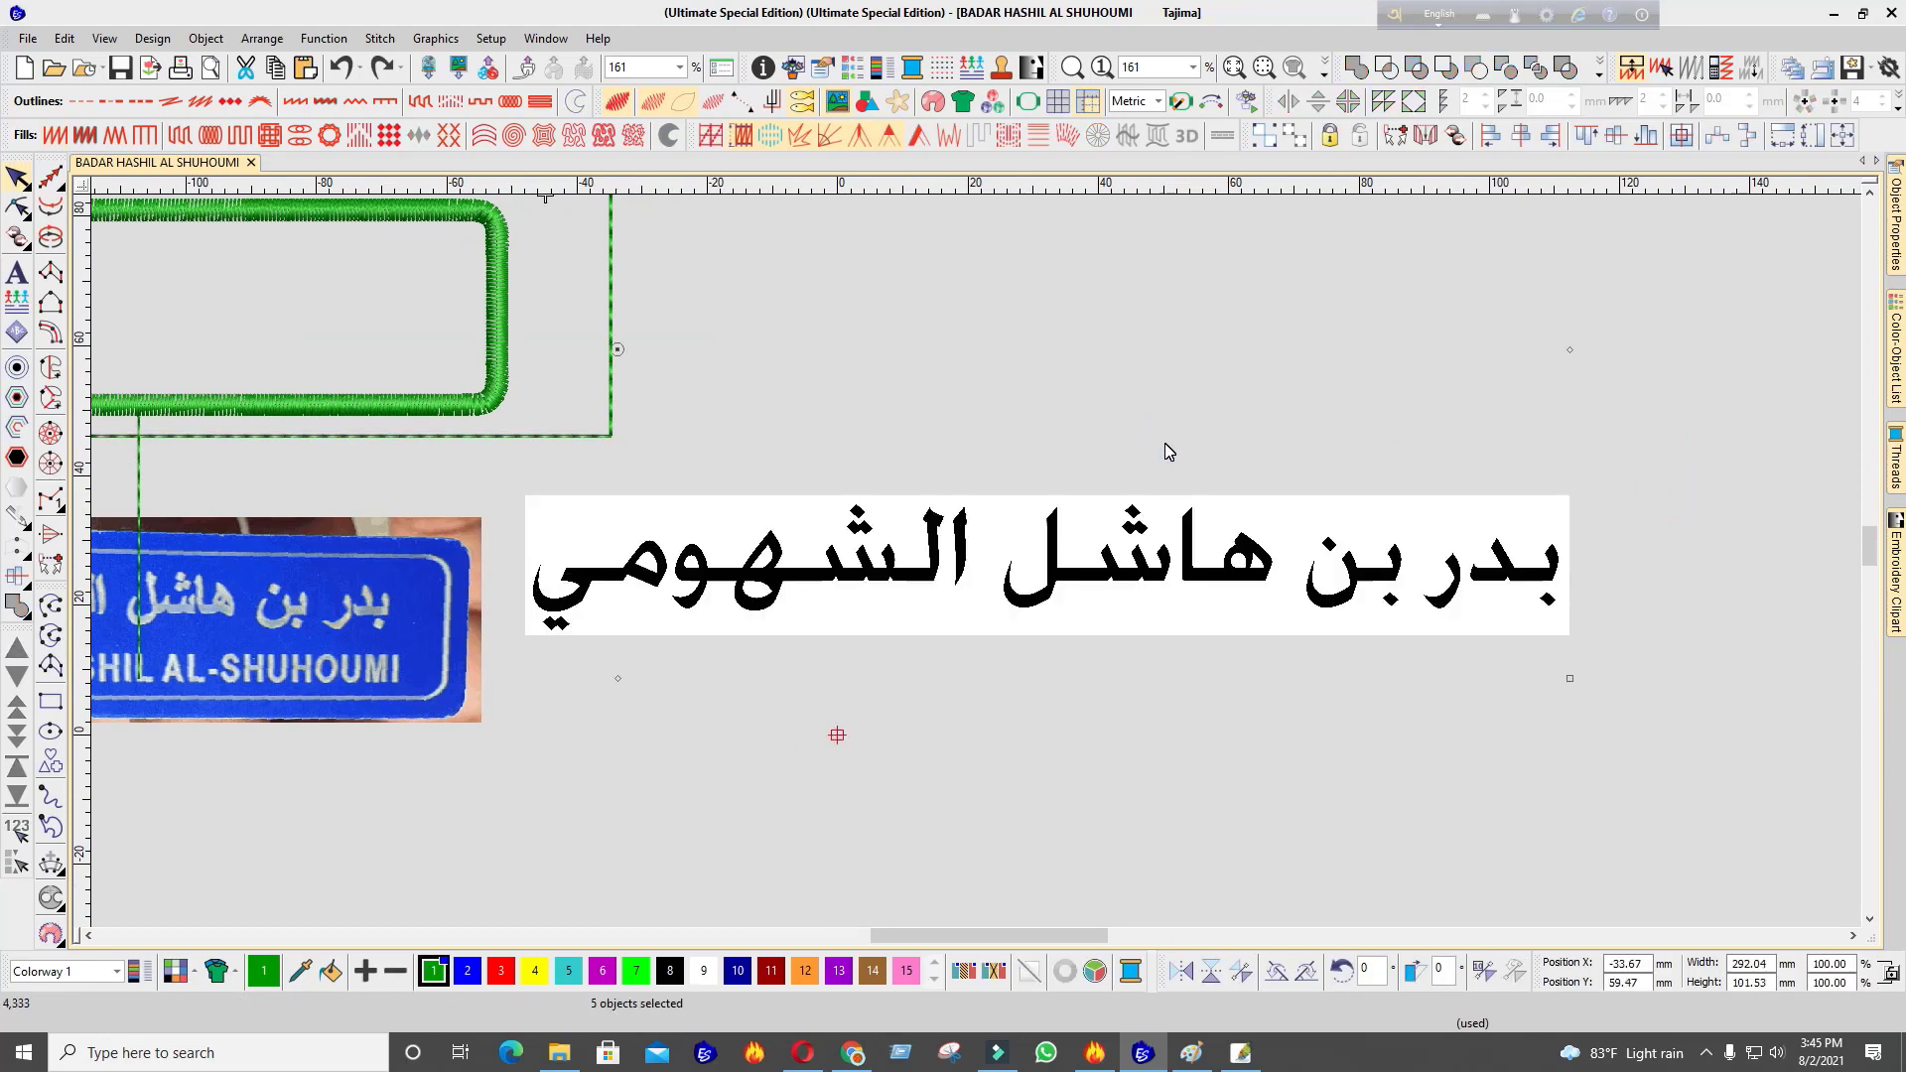
pyautogui.hotkey('ctrl', 'v')
# Hide the stitches to inspect the letter outlines, then show the stitches again
pyautogui.scroll(3, 1390, 553)
pyautogui.press('s')
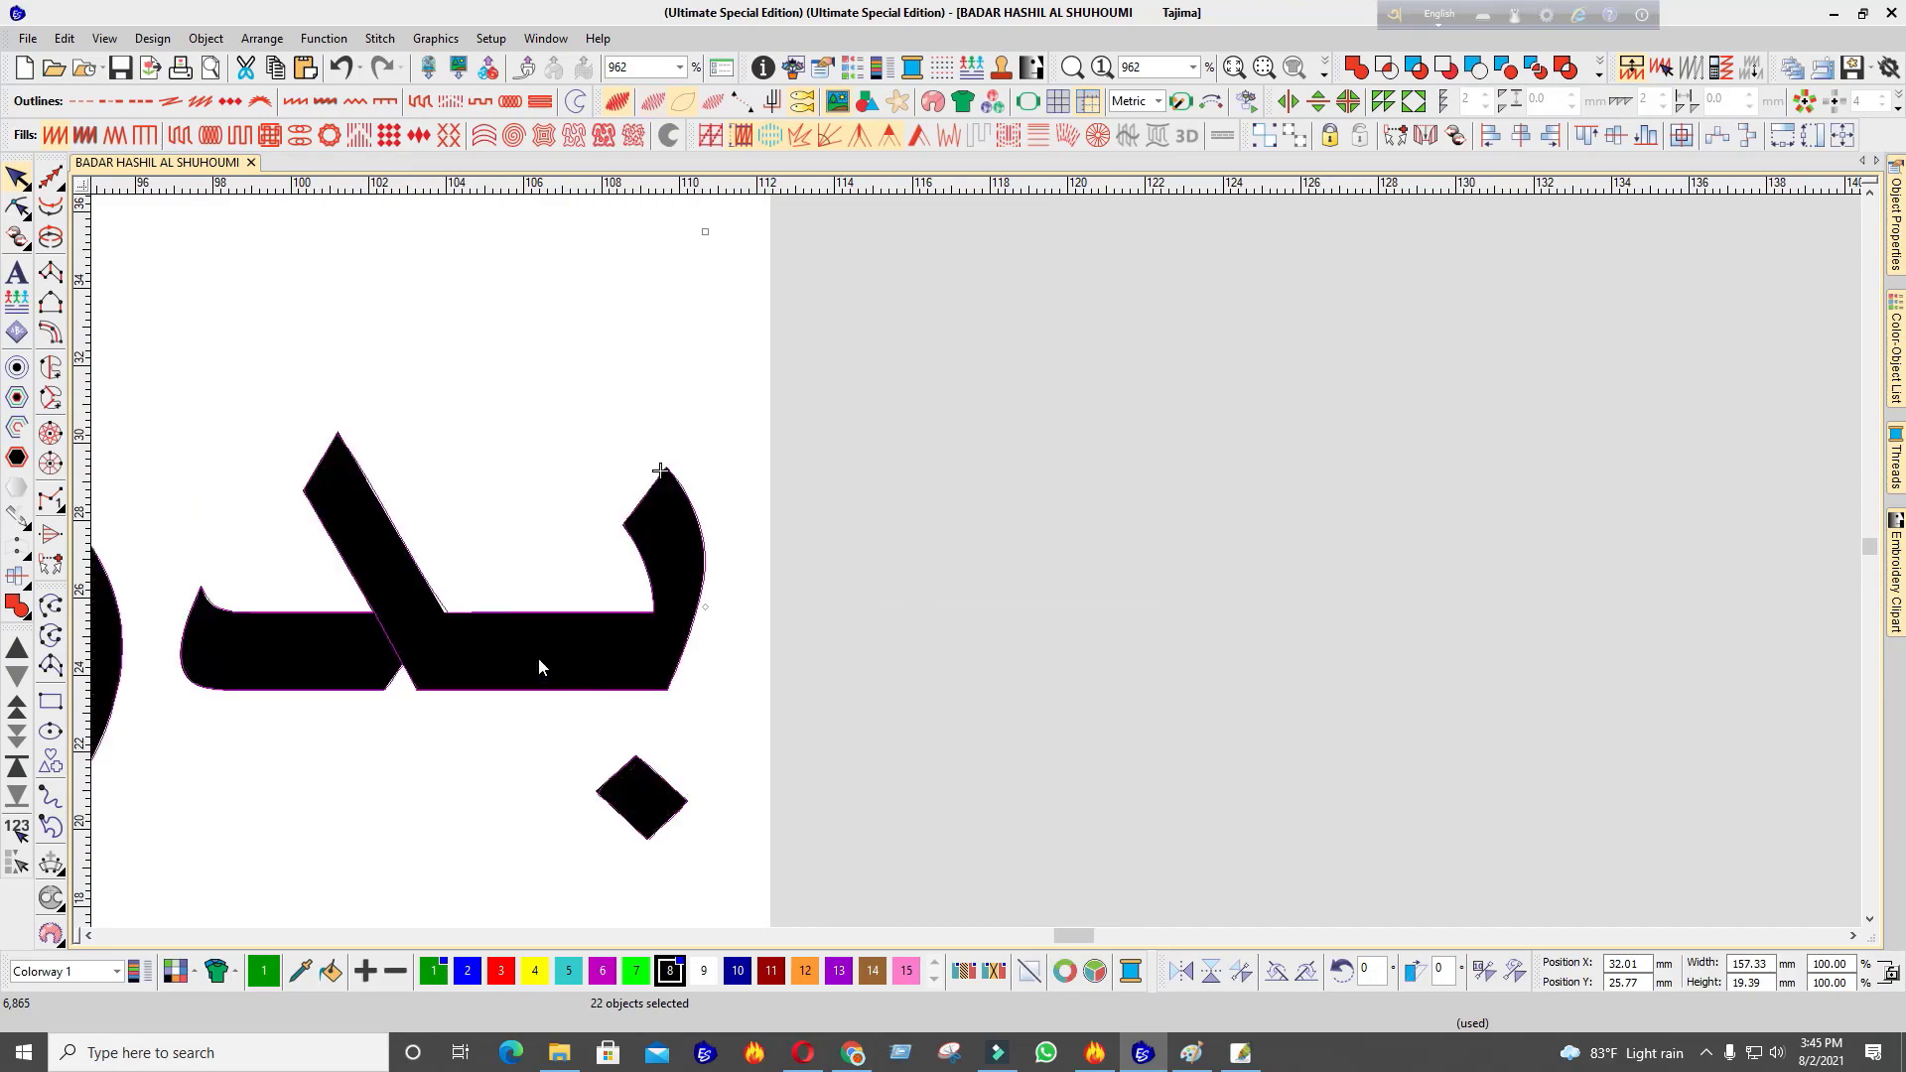
pyautogui.scroll(-2, 538, 658)
pyautogui.scroll(8, 884, 526)
pyautogui.press('s')
pyautogui.scroll(-4, 975, 562)
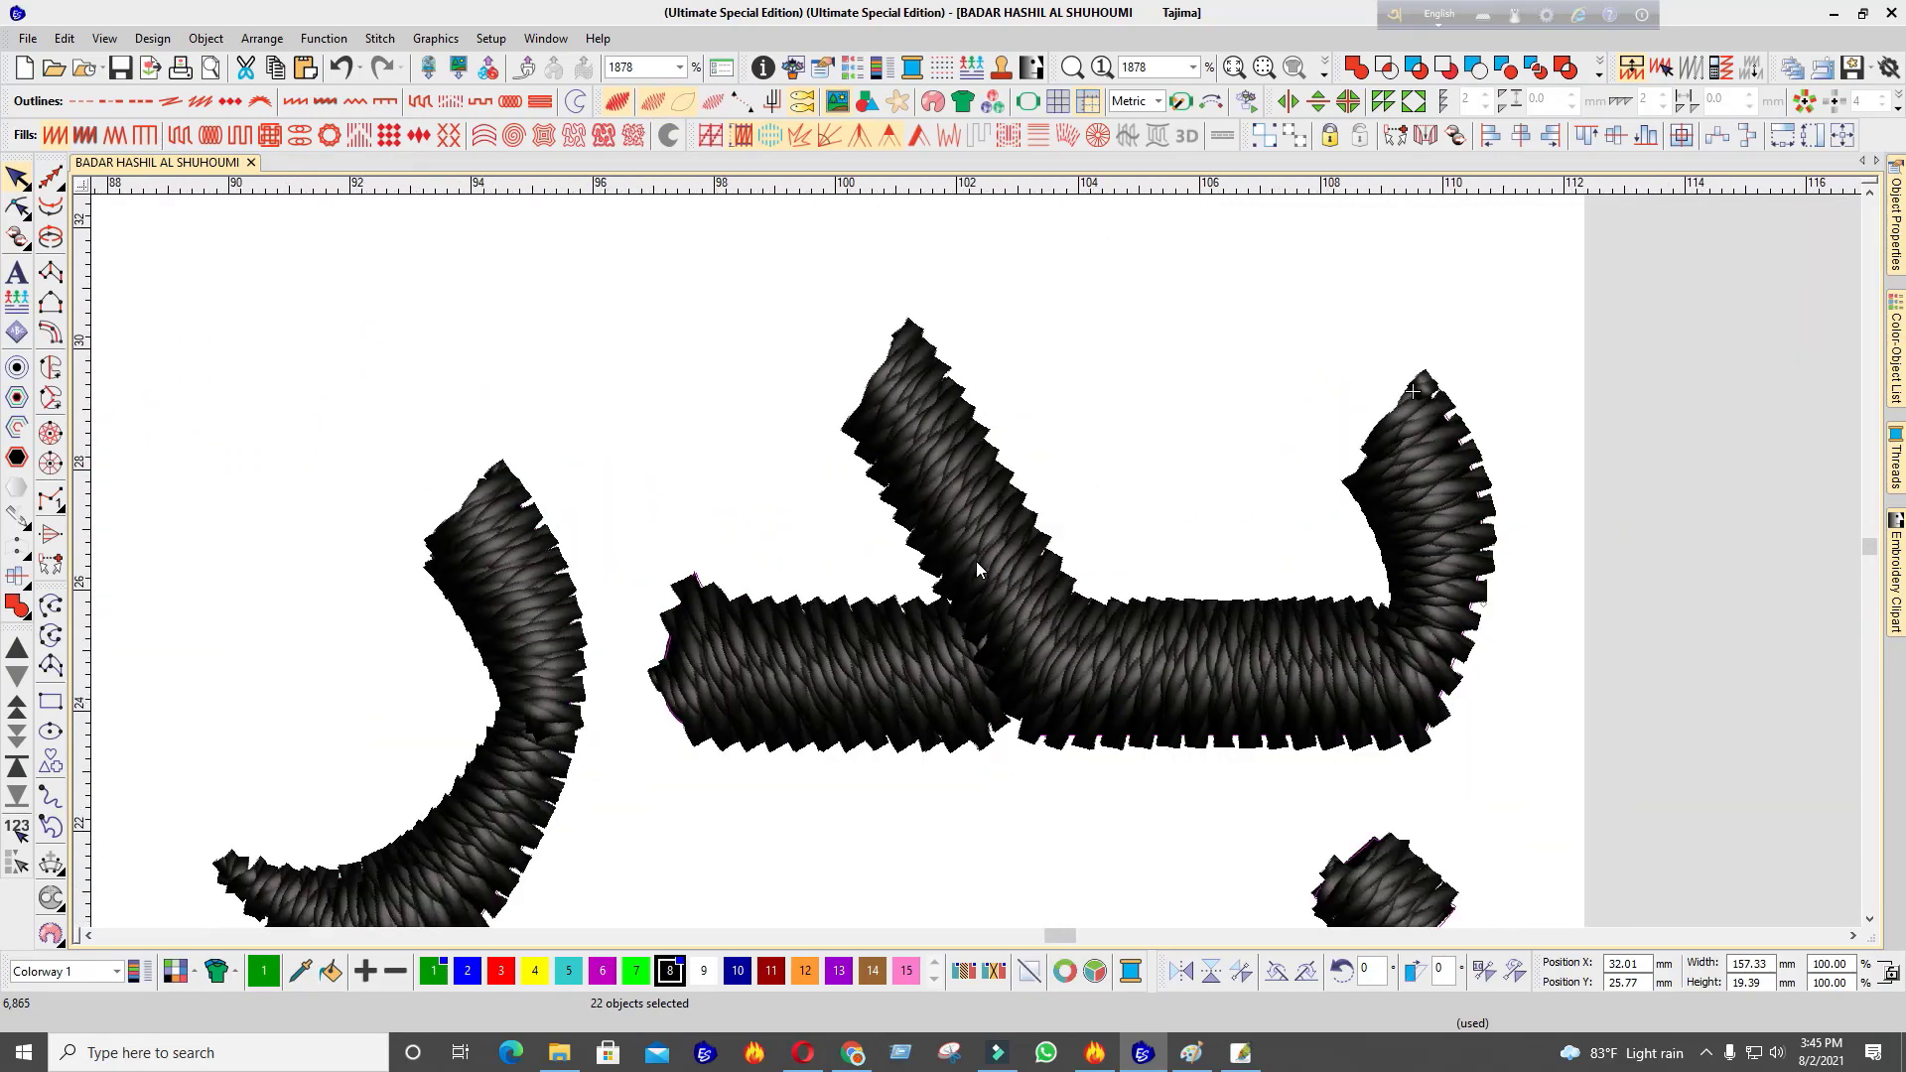
pyautogui.scroll(-6, 974, 561)
pyautogui.scroll(4, 975, 562)
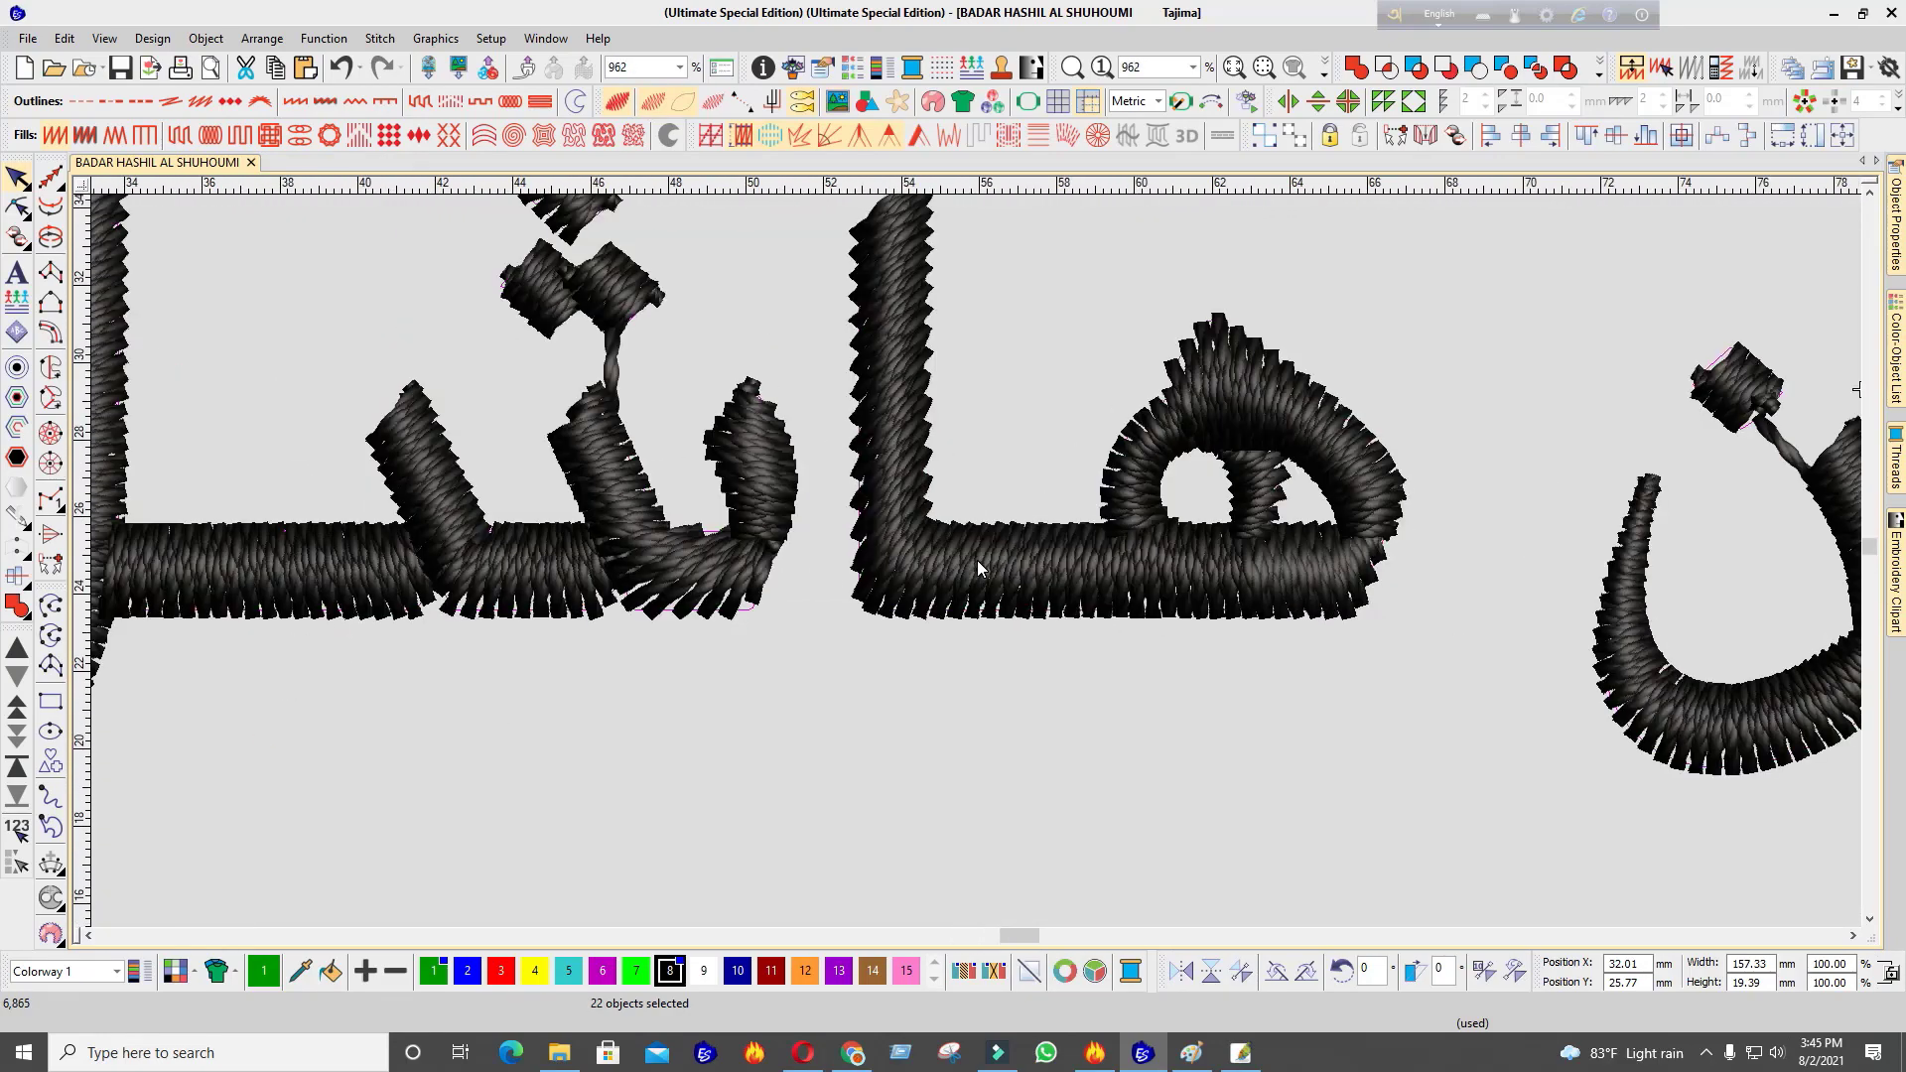
pyautogui.scroll(-6, 975, 562)
pyautogui.scroll(4, 975, 562)
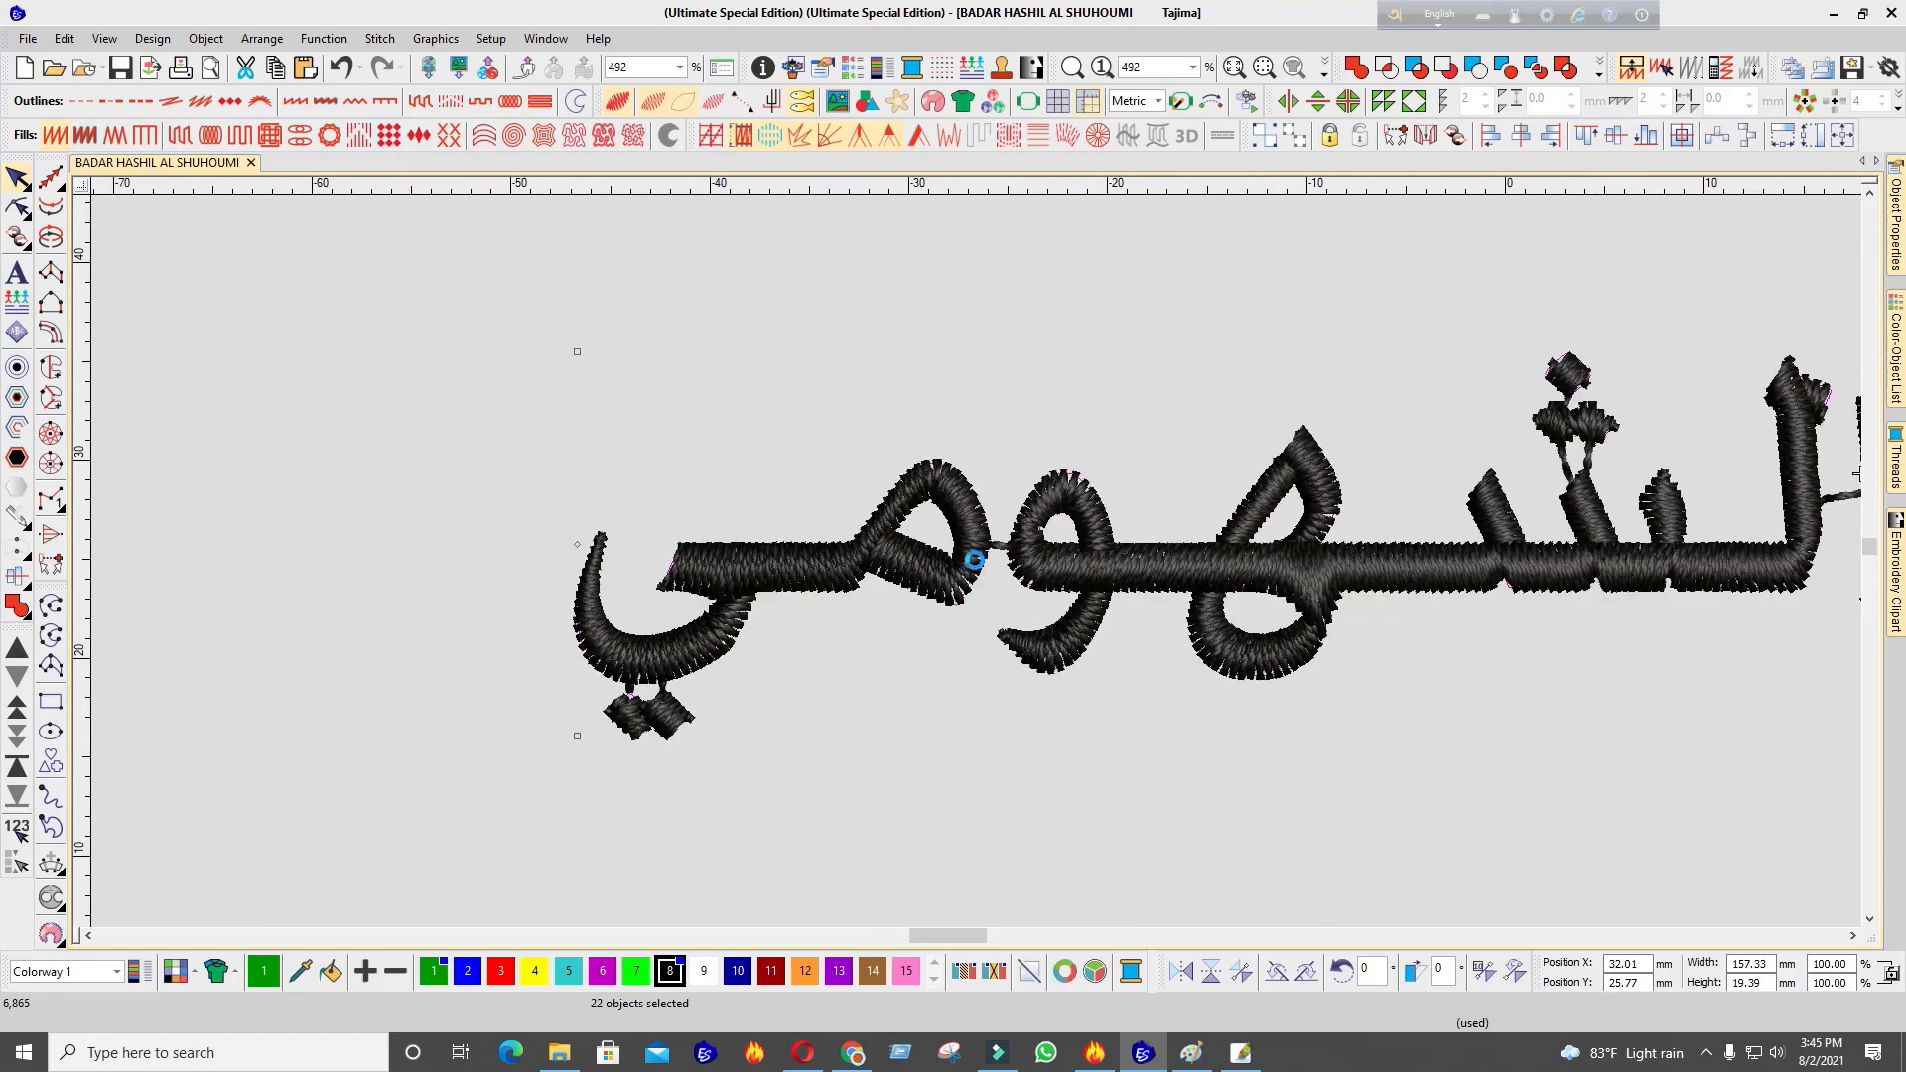
# View the outlines against the backdrop photo and reselect the whole Arabic lettering
pyautogui.press('s')
pyautogui.scroll(-6, 975, 562)
pyautogui.scroll(4, 975, 562)
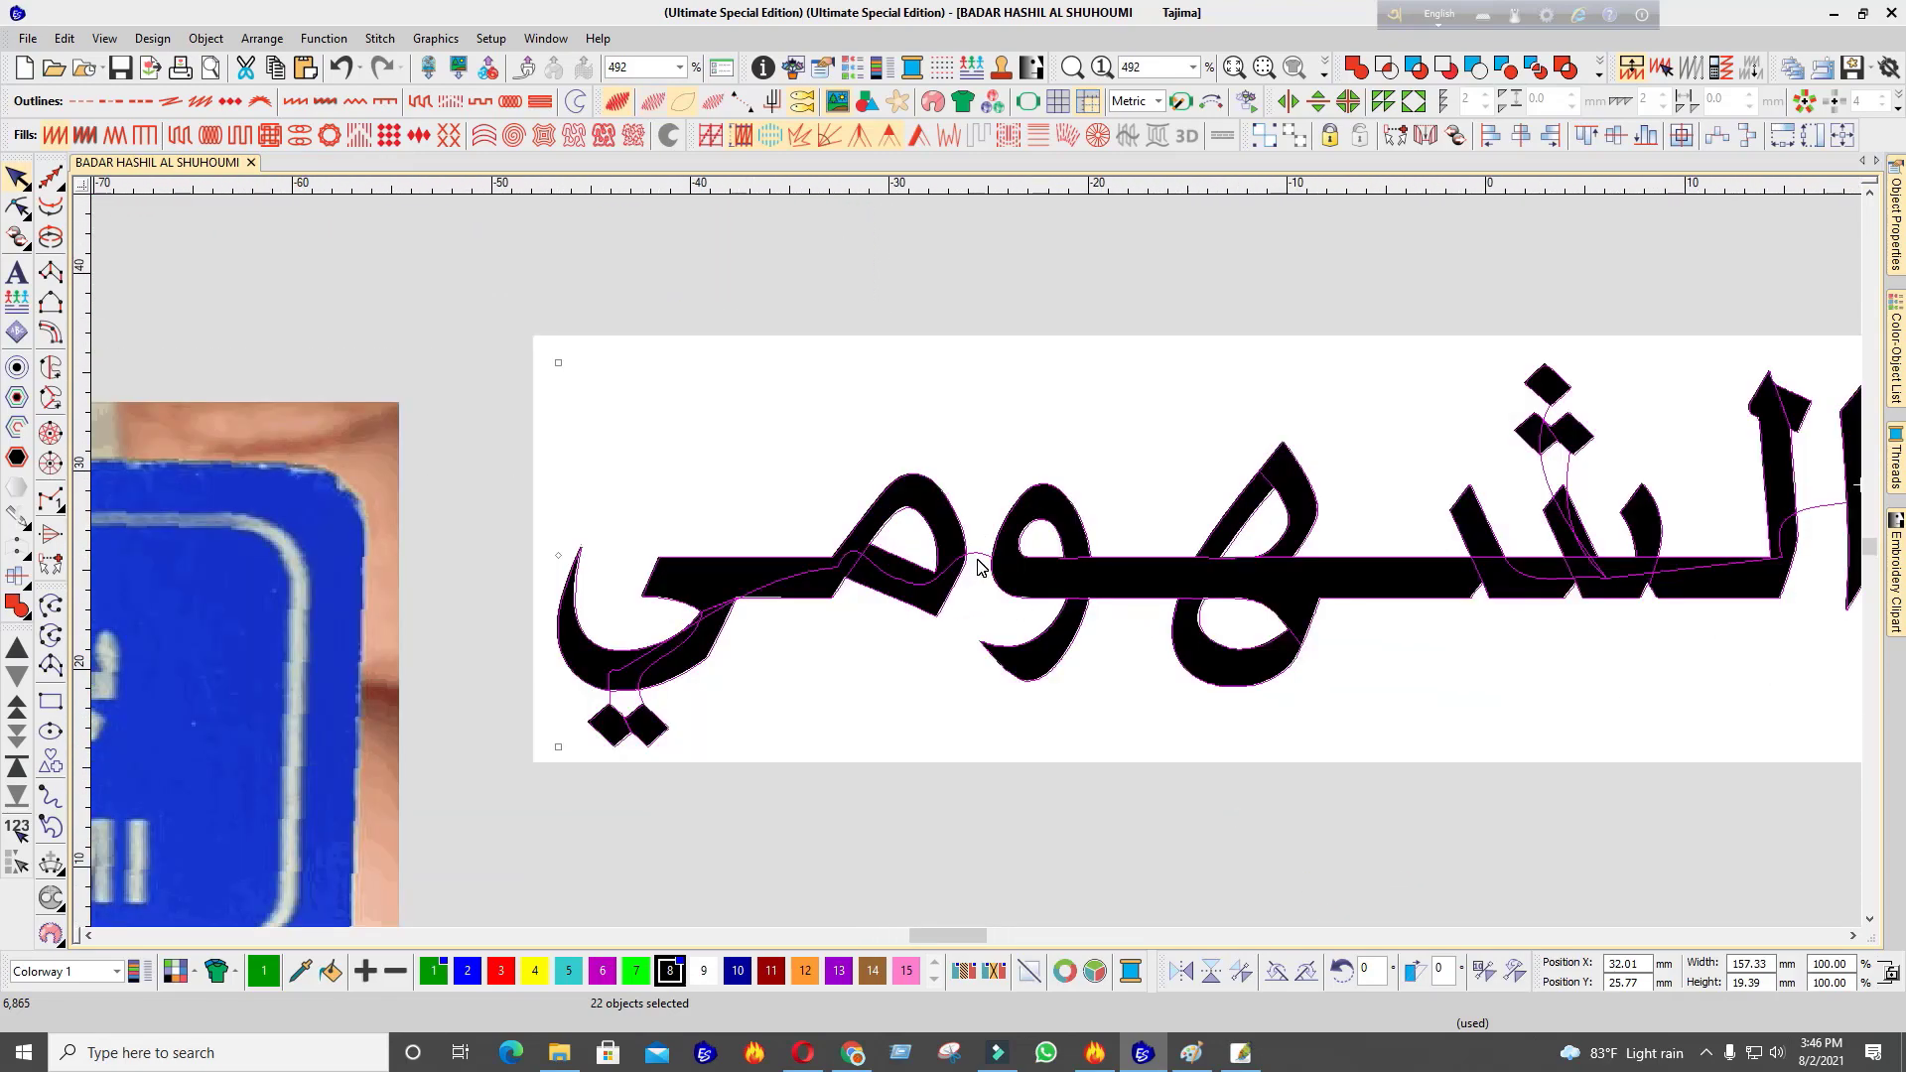
pyautogui.scroll(-5, 977, 566)
pyautogui.scroll(6, 977, 566)
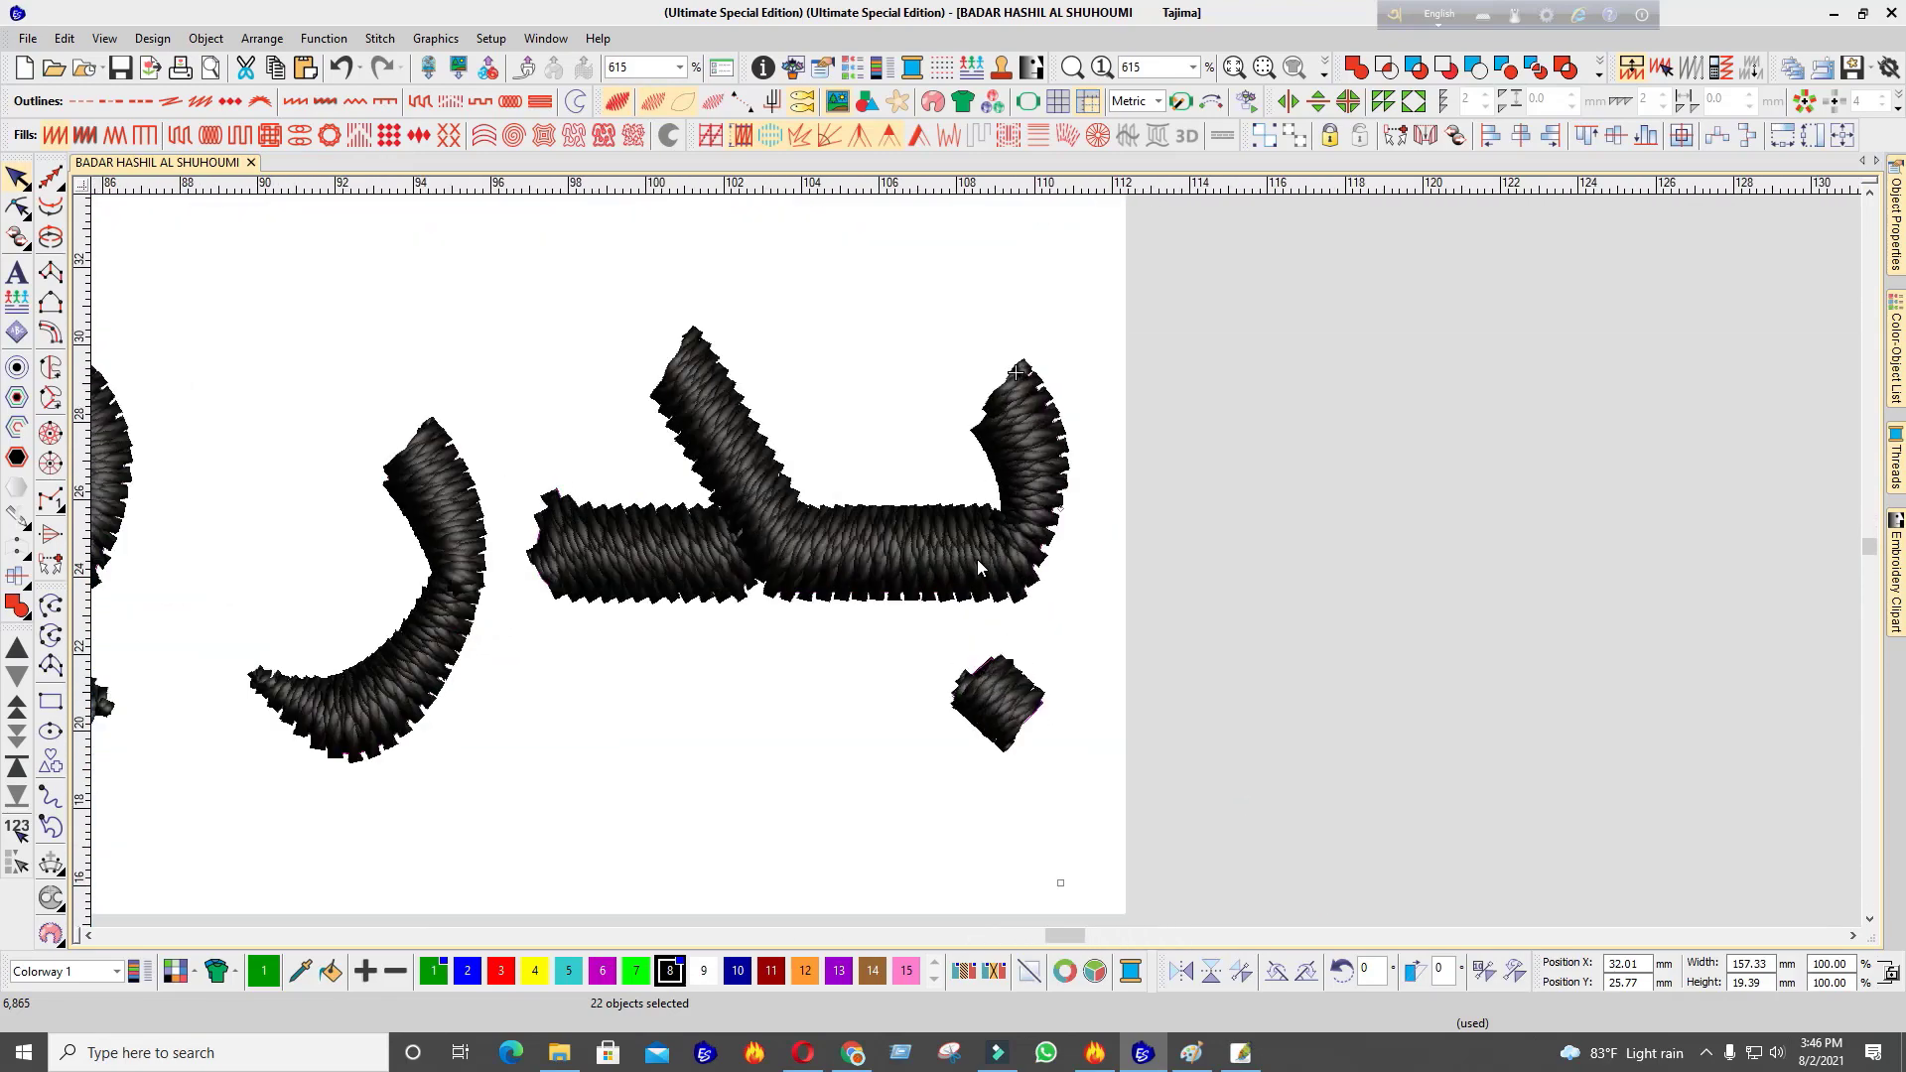
pyautogui.scroll(-7, 977, 564)
pyautogui.moveTo(1223, 374); pyautogui.dragTo(476, 590)
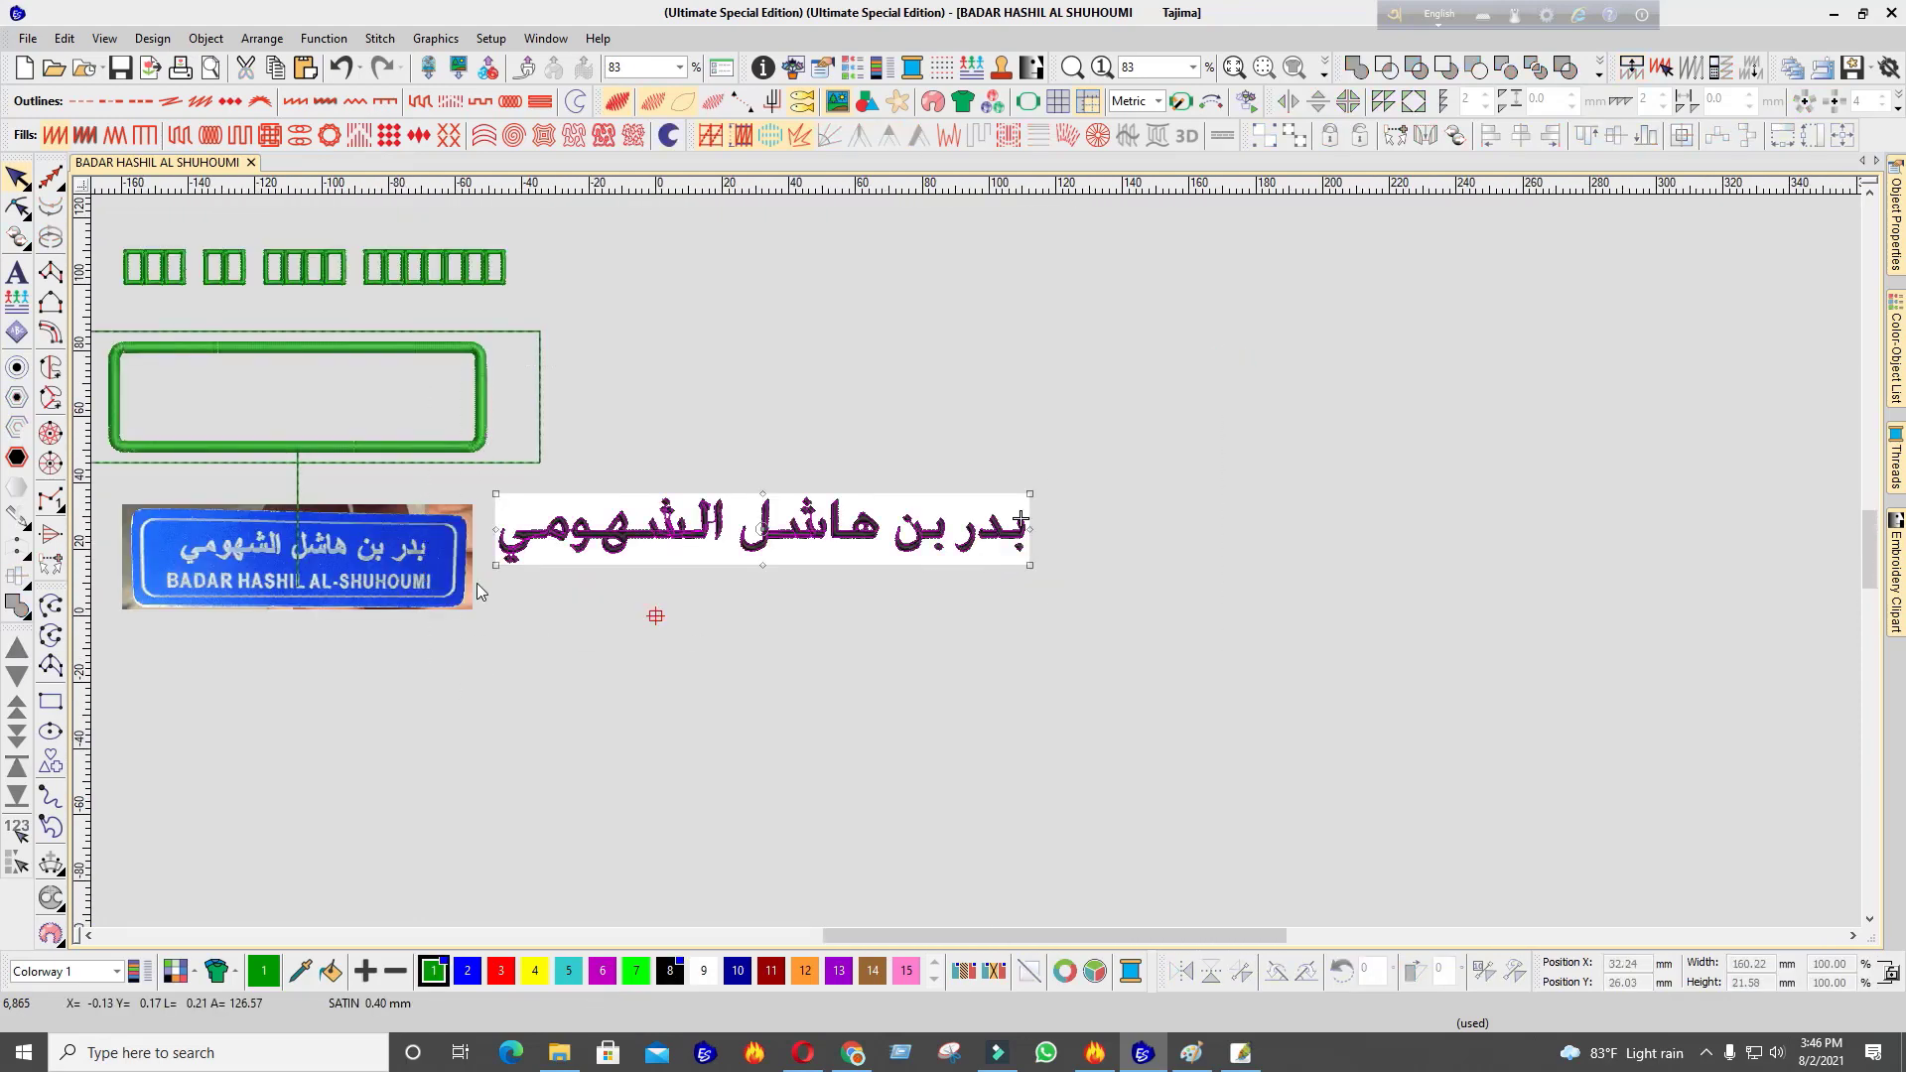
# Recolour the Arabic lettering to red thread, correcting an initial blue swatch choice
pyautogui.click(465, 973)
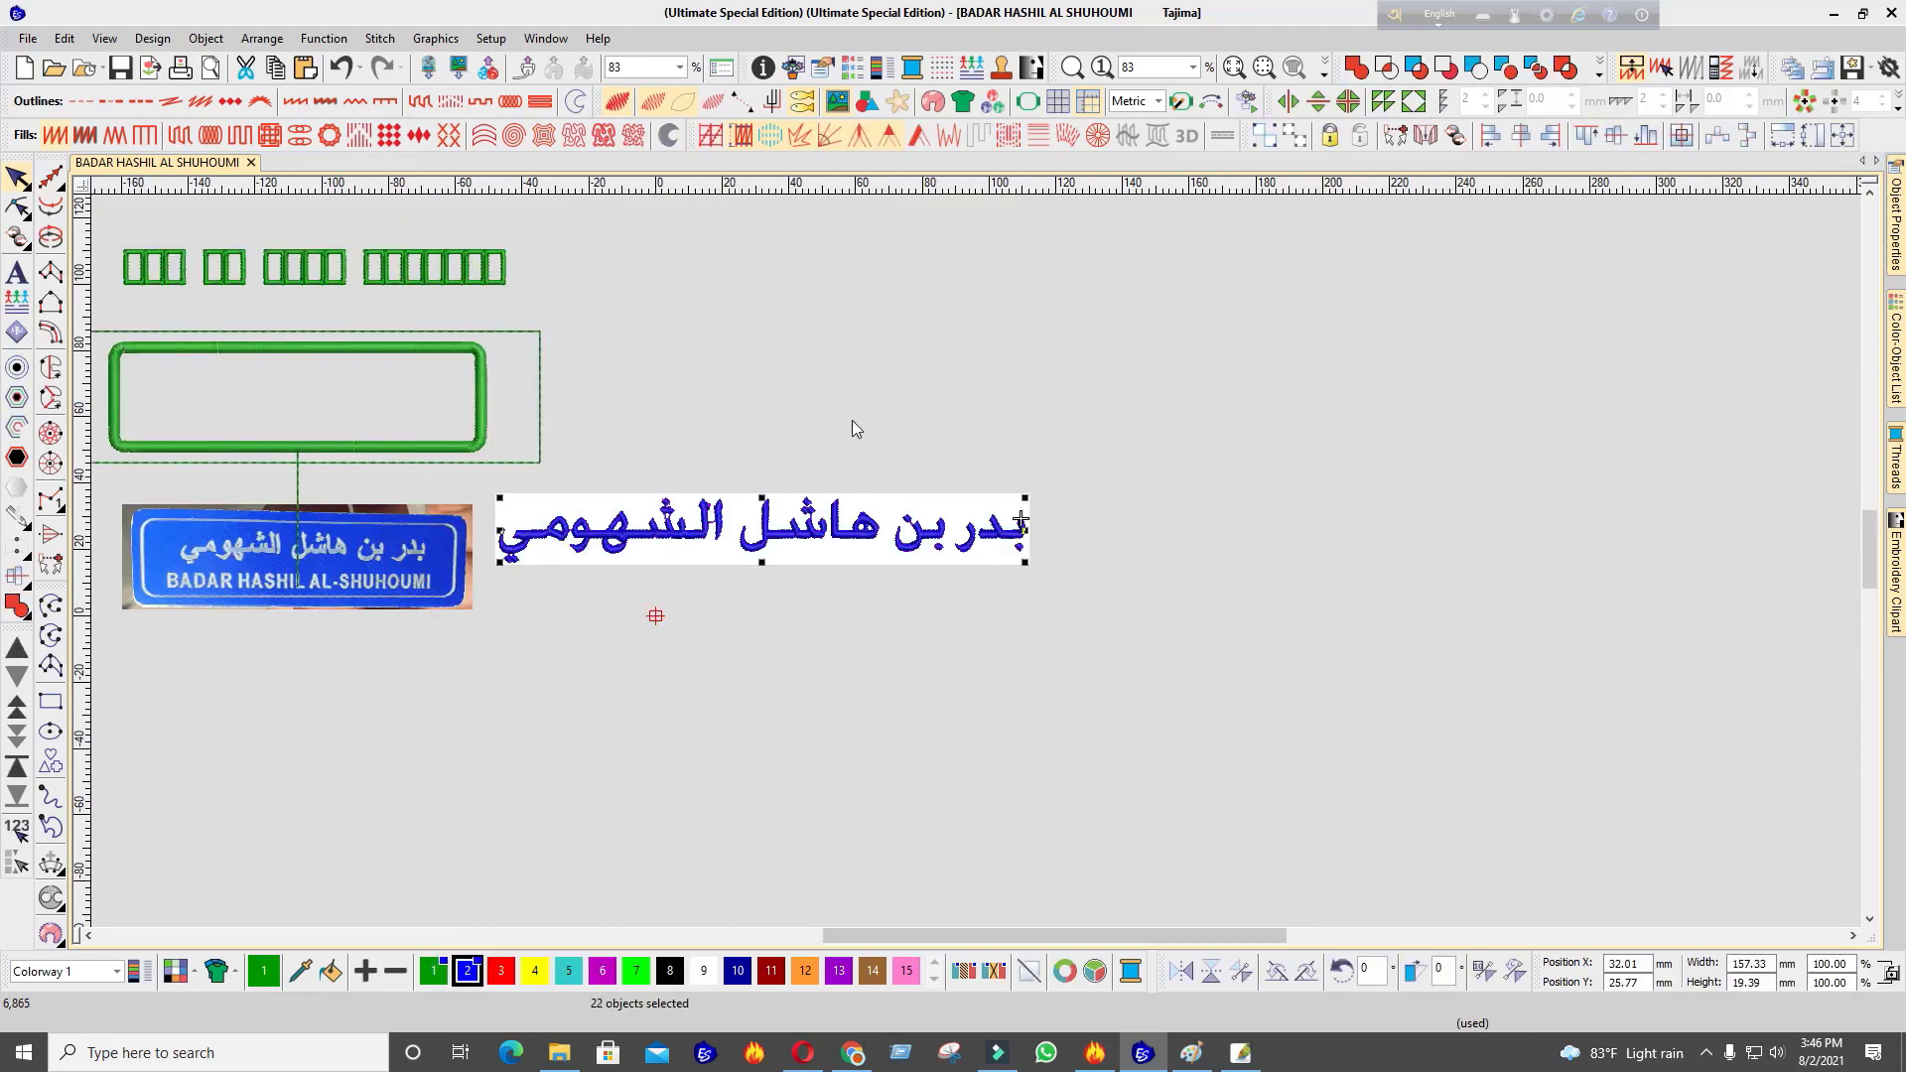
pyautogui.click(851, 429)
pyautogui.scroll(6, 974, 566)
pyautogui.scroll(-7, 974, 561)
pyautogui.moveTo(1127, 427); pyautogui.dragTo(582, 683)
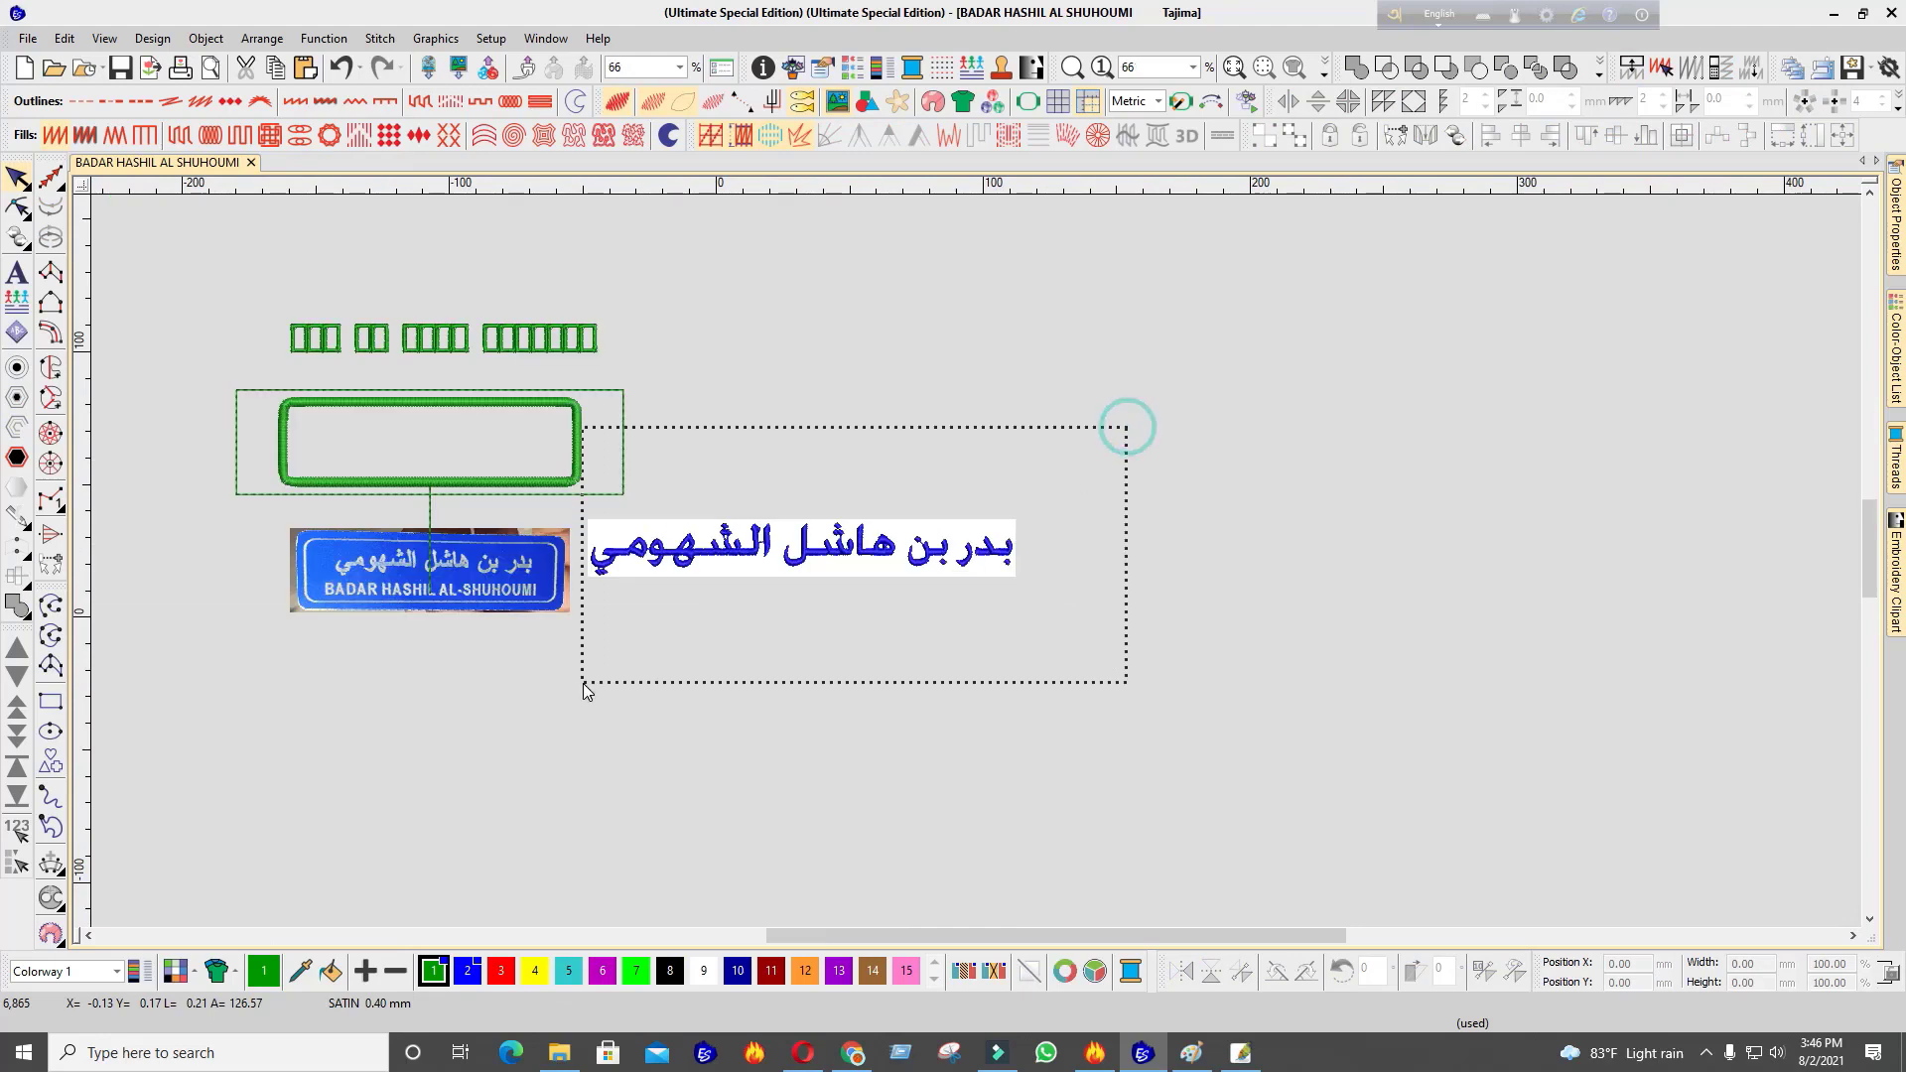
pyautogui.click(501, 971)
# Zoom in on the rightmost Arabic letter and view its outline without stitches
pyautogui.scroll(5, 975, 562)
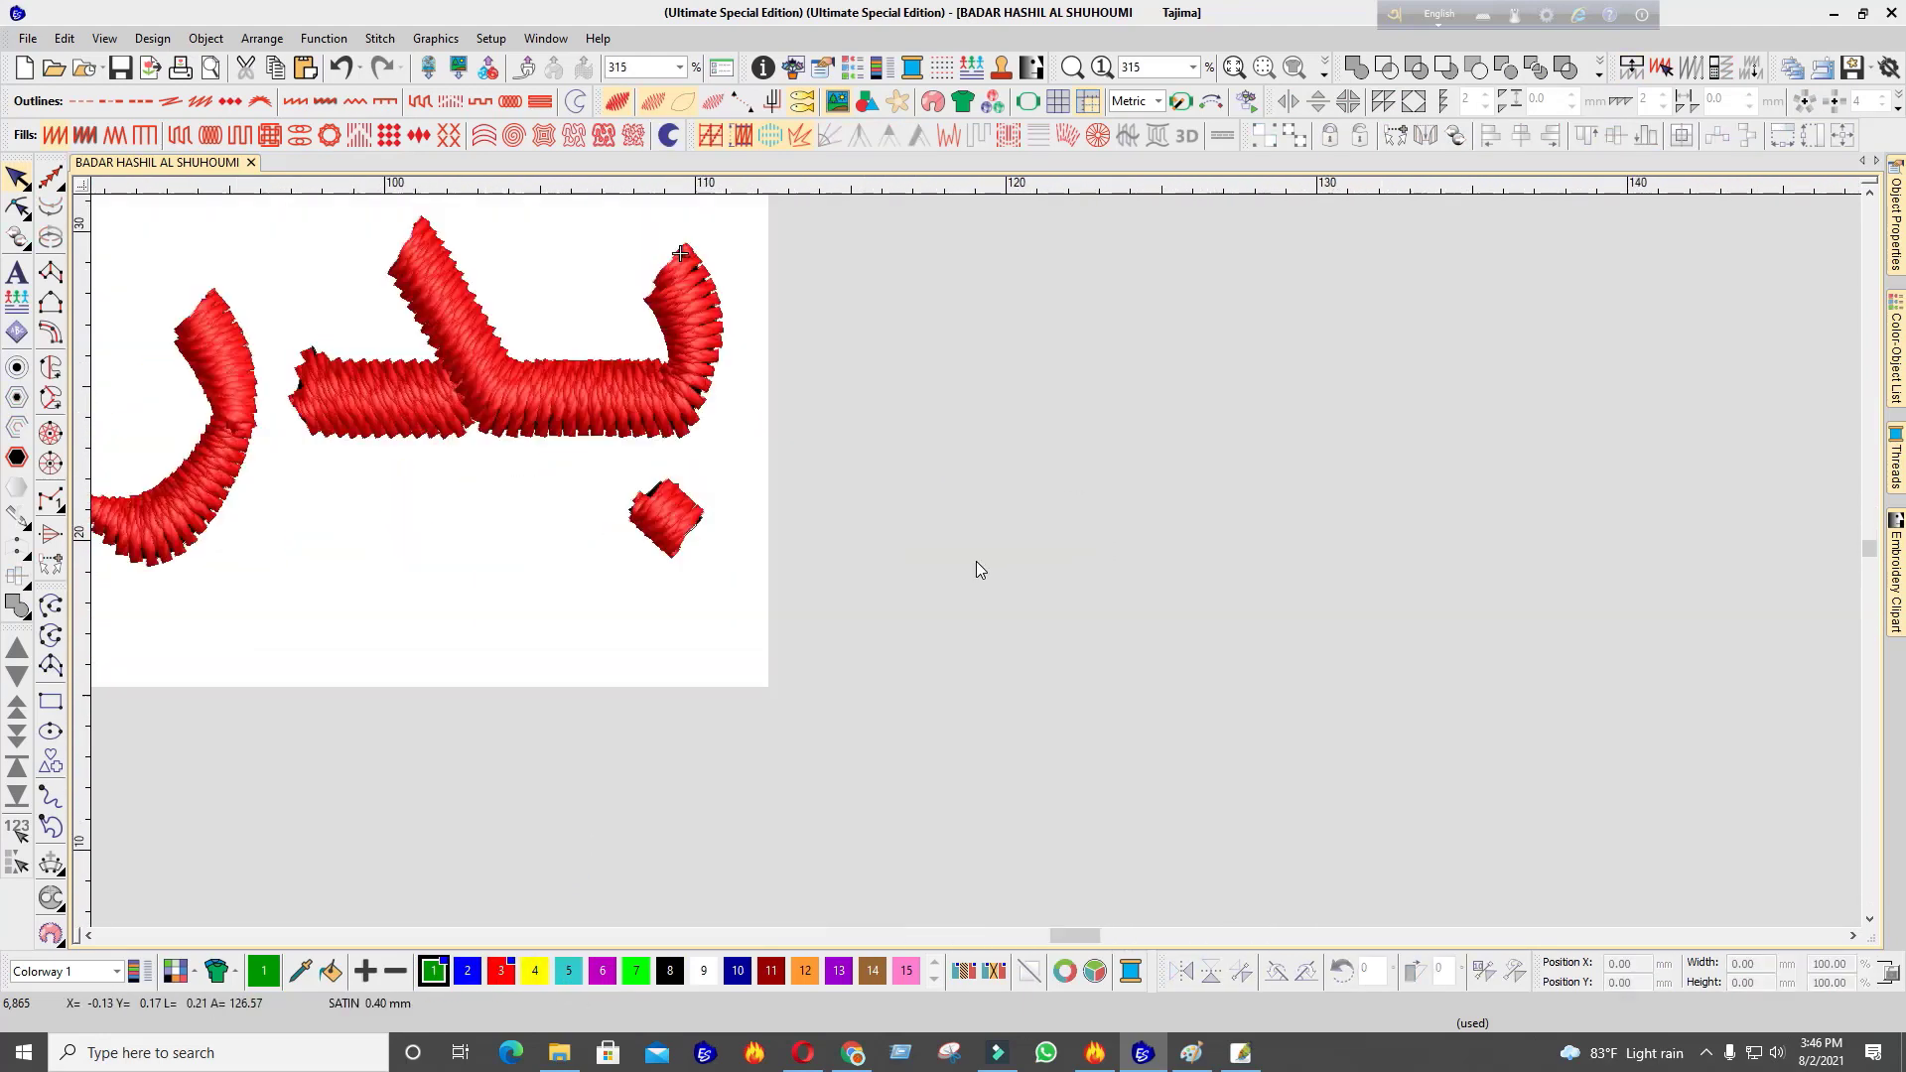
pyautogui.scroll(-1, 975, 562)
pyautogui.scroll(6, 978, 562)
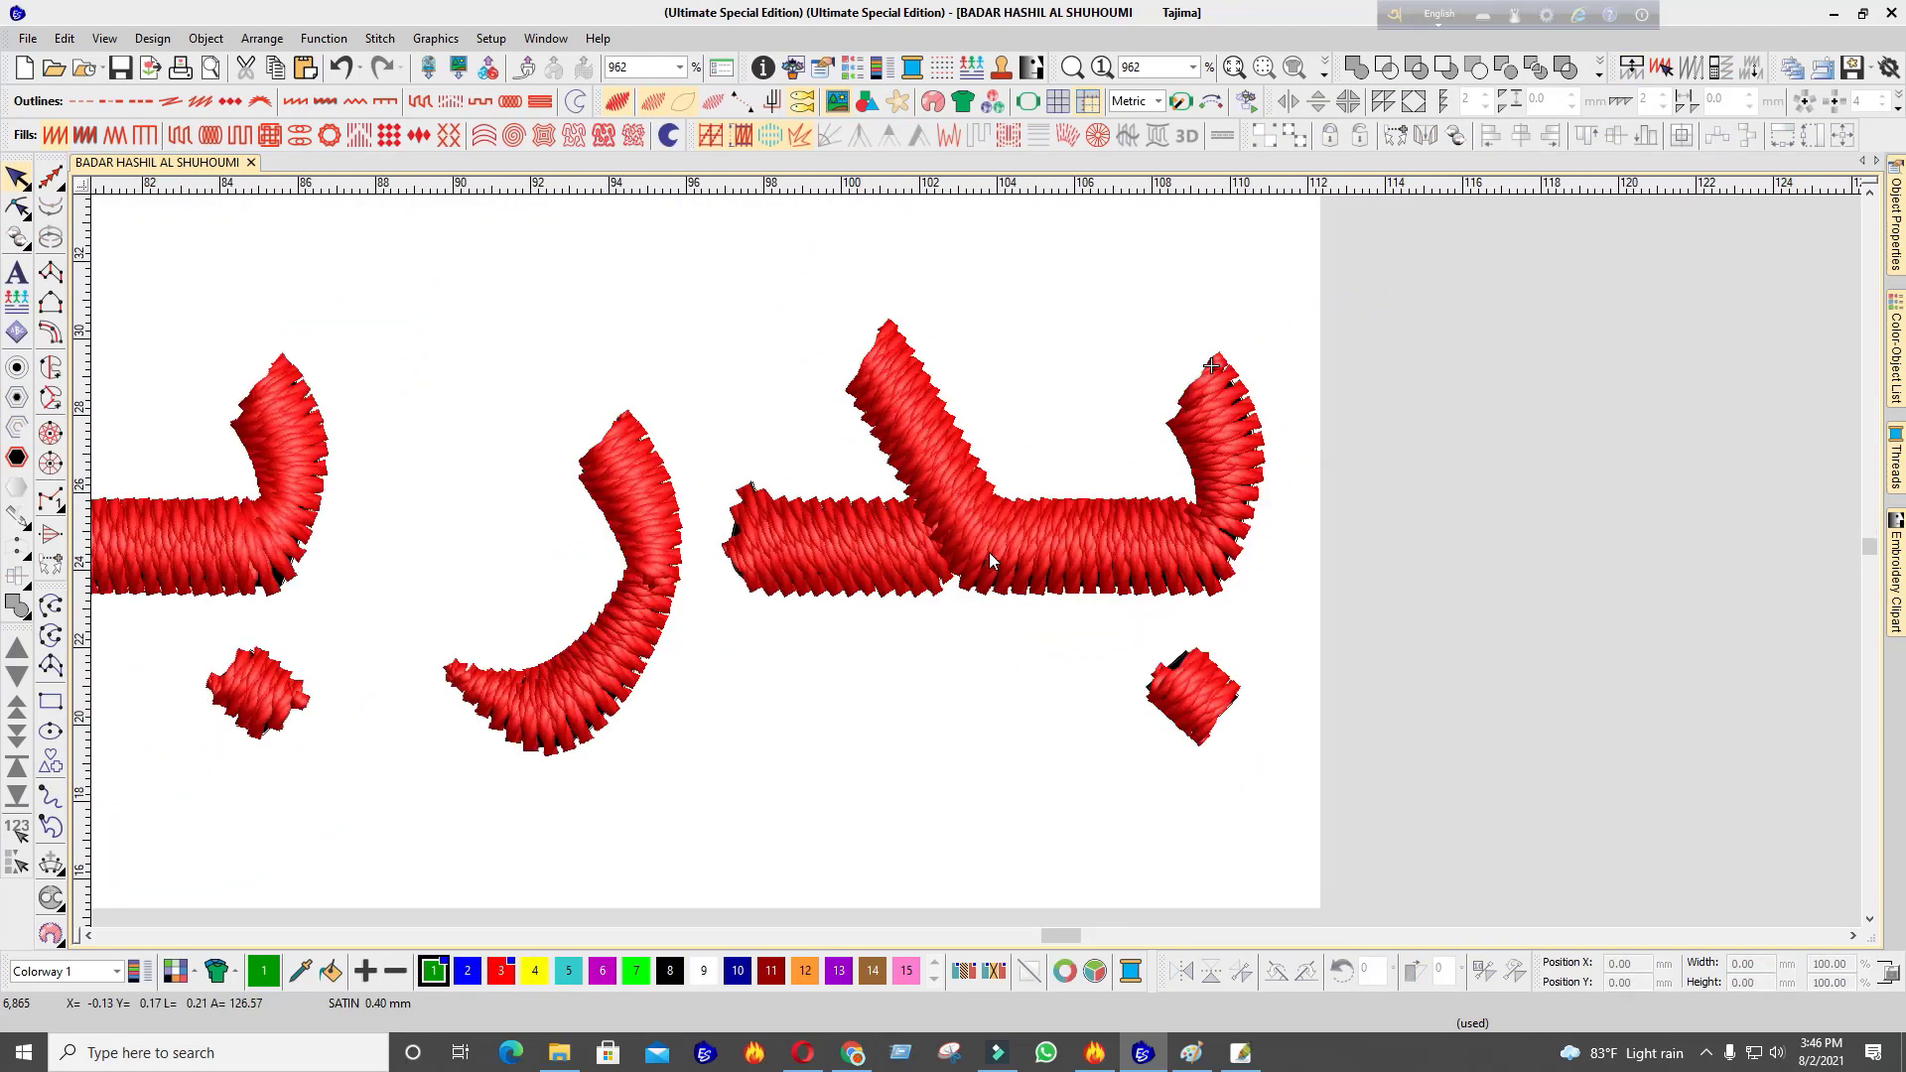
pyautogui.scroll(-3, 994, 548)
pyautogui.scroll(2, 978, 559)
pyautogui.click(1156, 453)
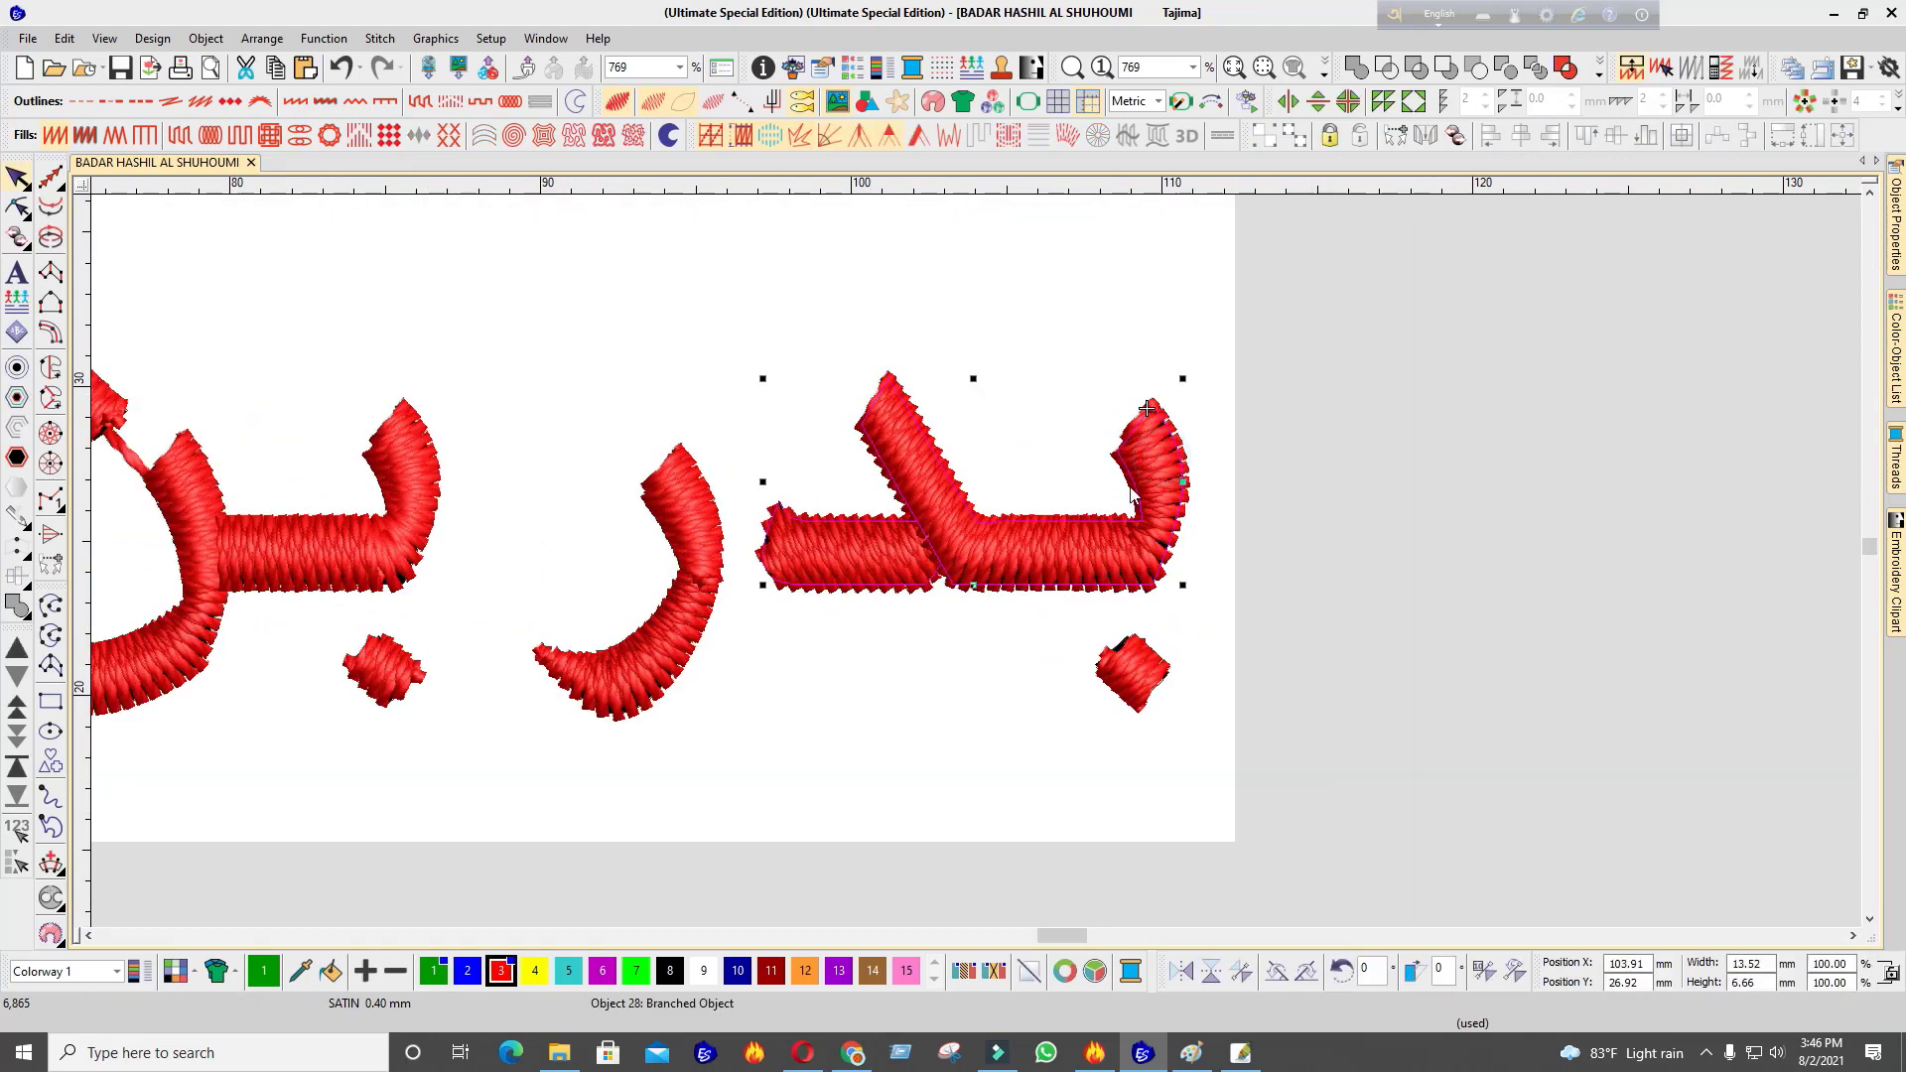
pyautogui.scroll(1, 1003, 564)
pyautogui.press('s')
pyautogui.press('s')
# Recheck the letter's stitches, zoom back out, and select the green rounded frame
pyautogui.scroll(-3, 995, 576)
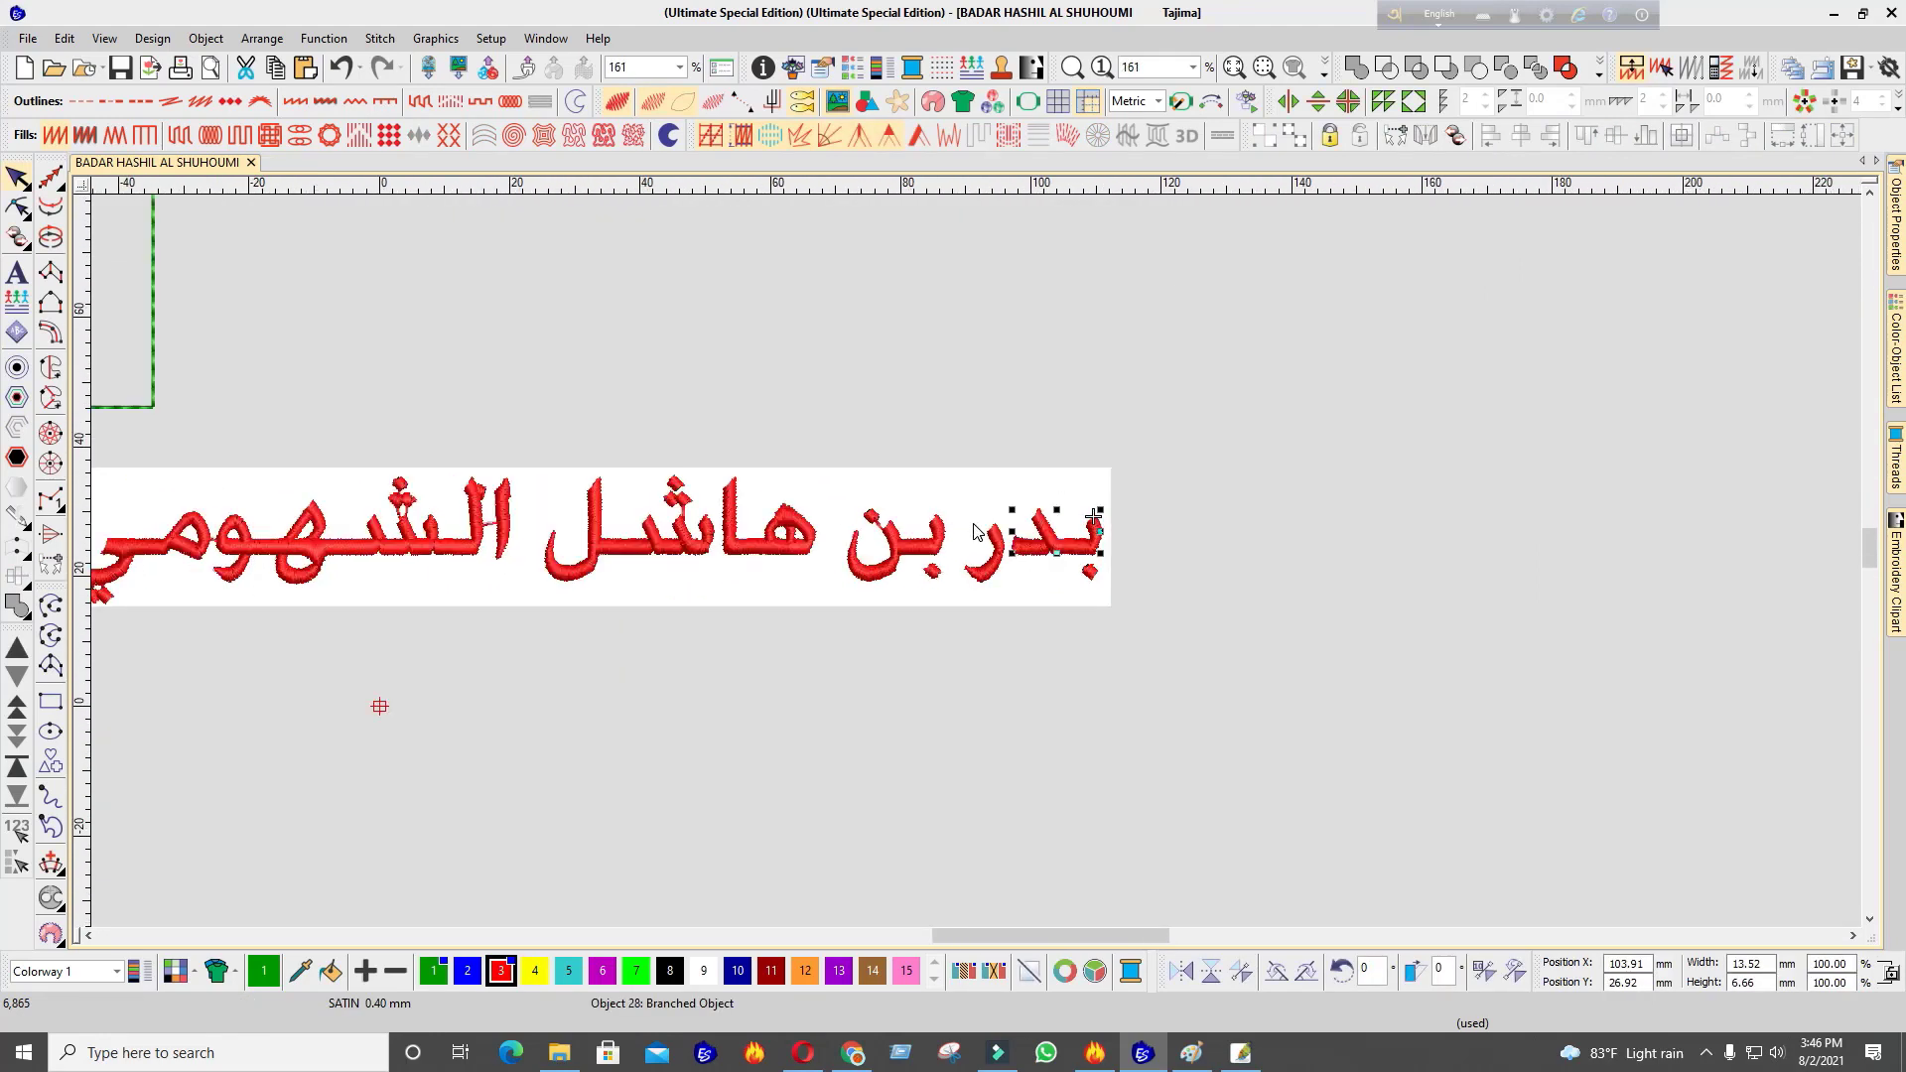
pyautogui.scroll(2, 944, 570)
pyautogui.scroll(6, 827, 576)
pyautogui.press('s')
pyautogui.press('s')
pyautogui.press('s')
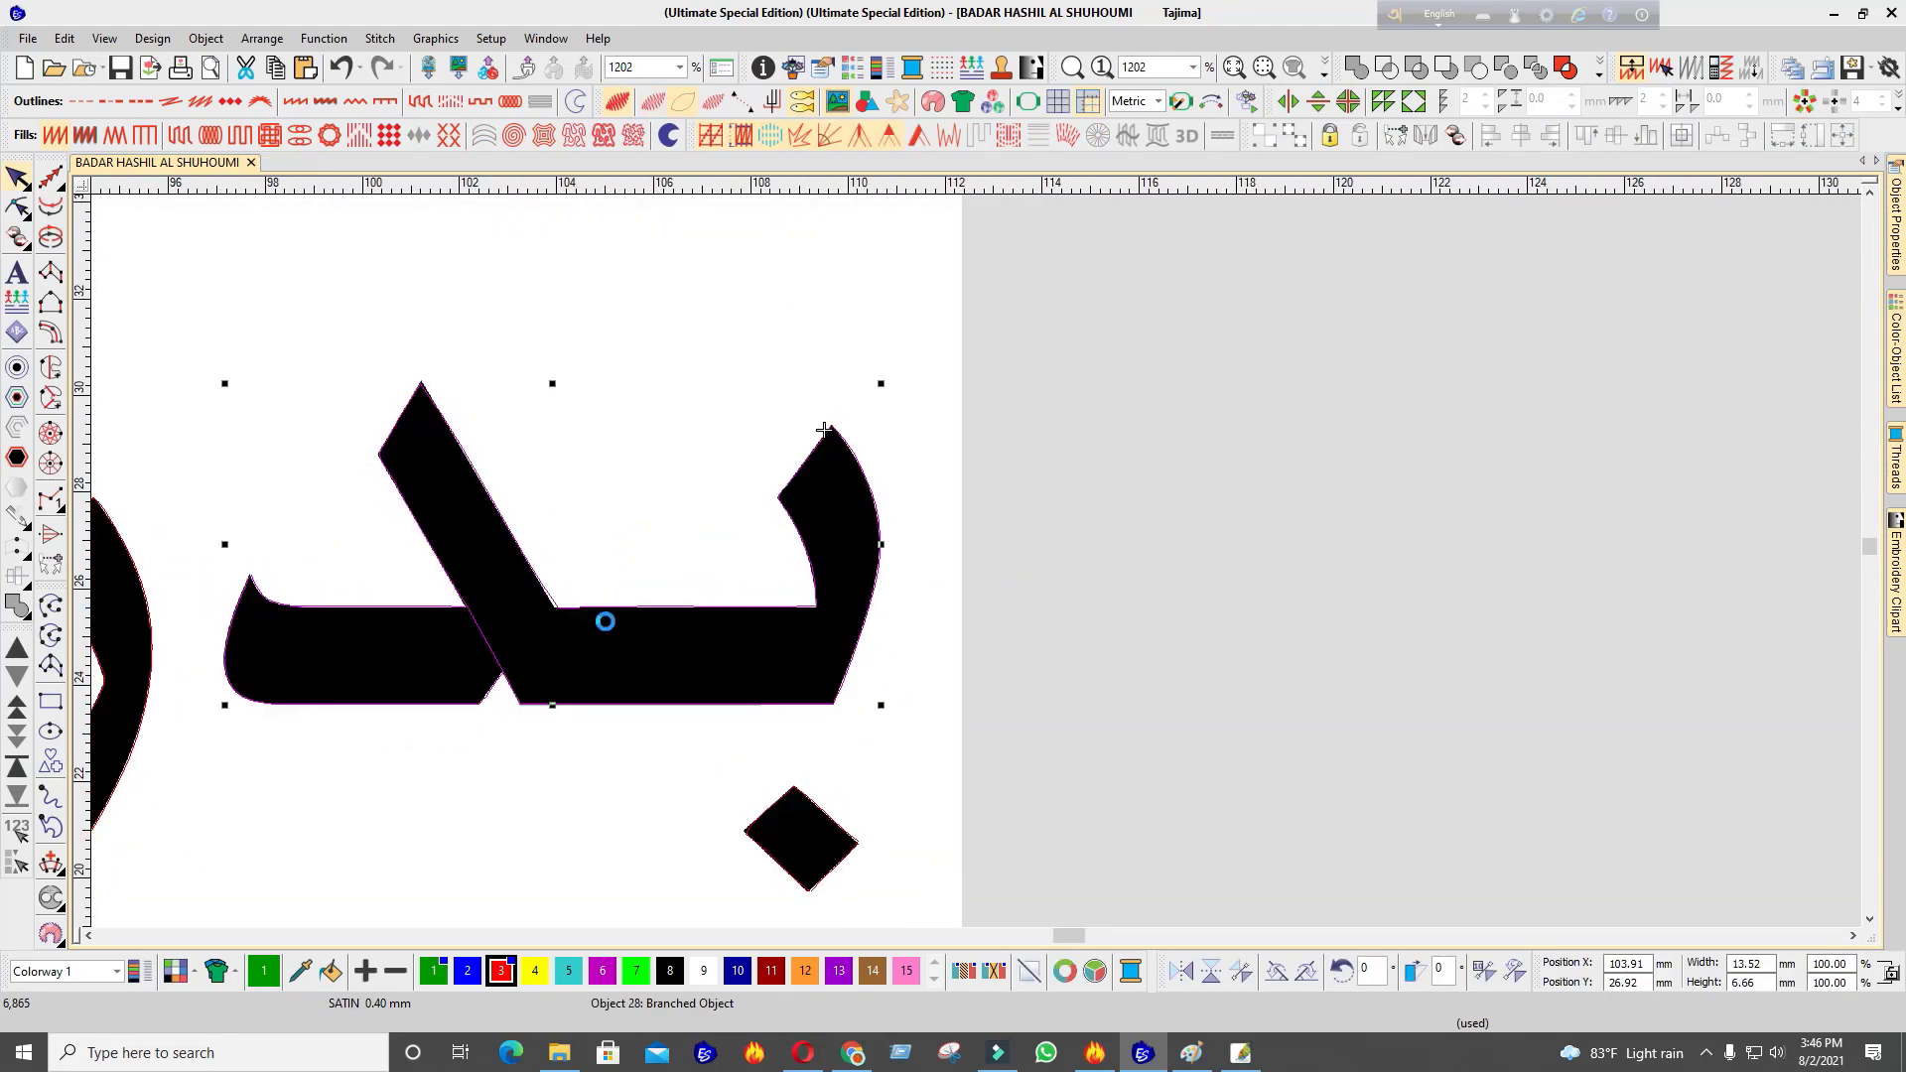
pyautogui.press('s')
pyautogui.scroll(-4, 978, 568)
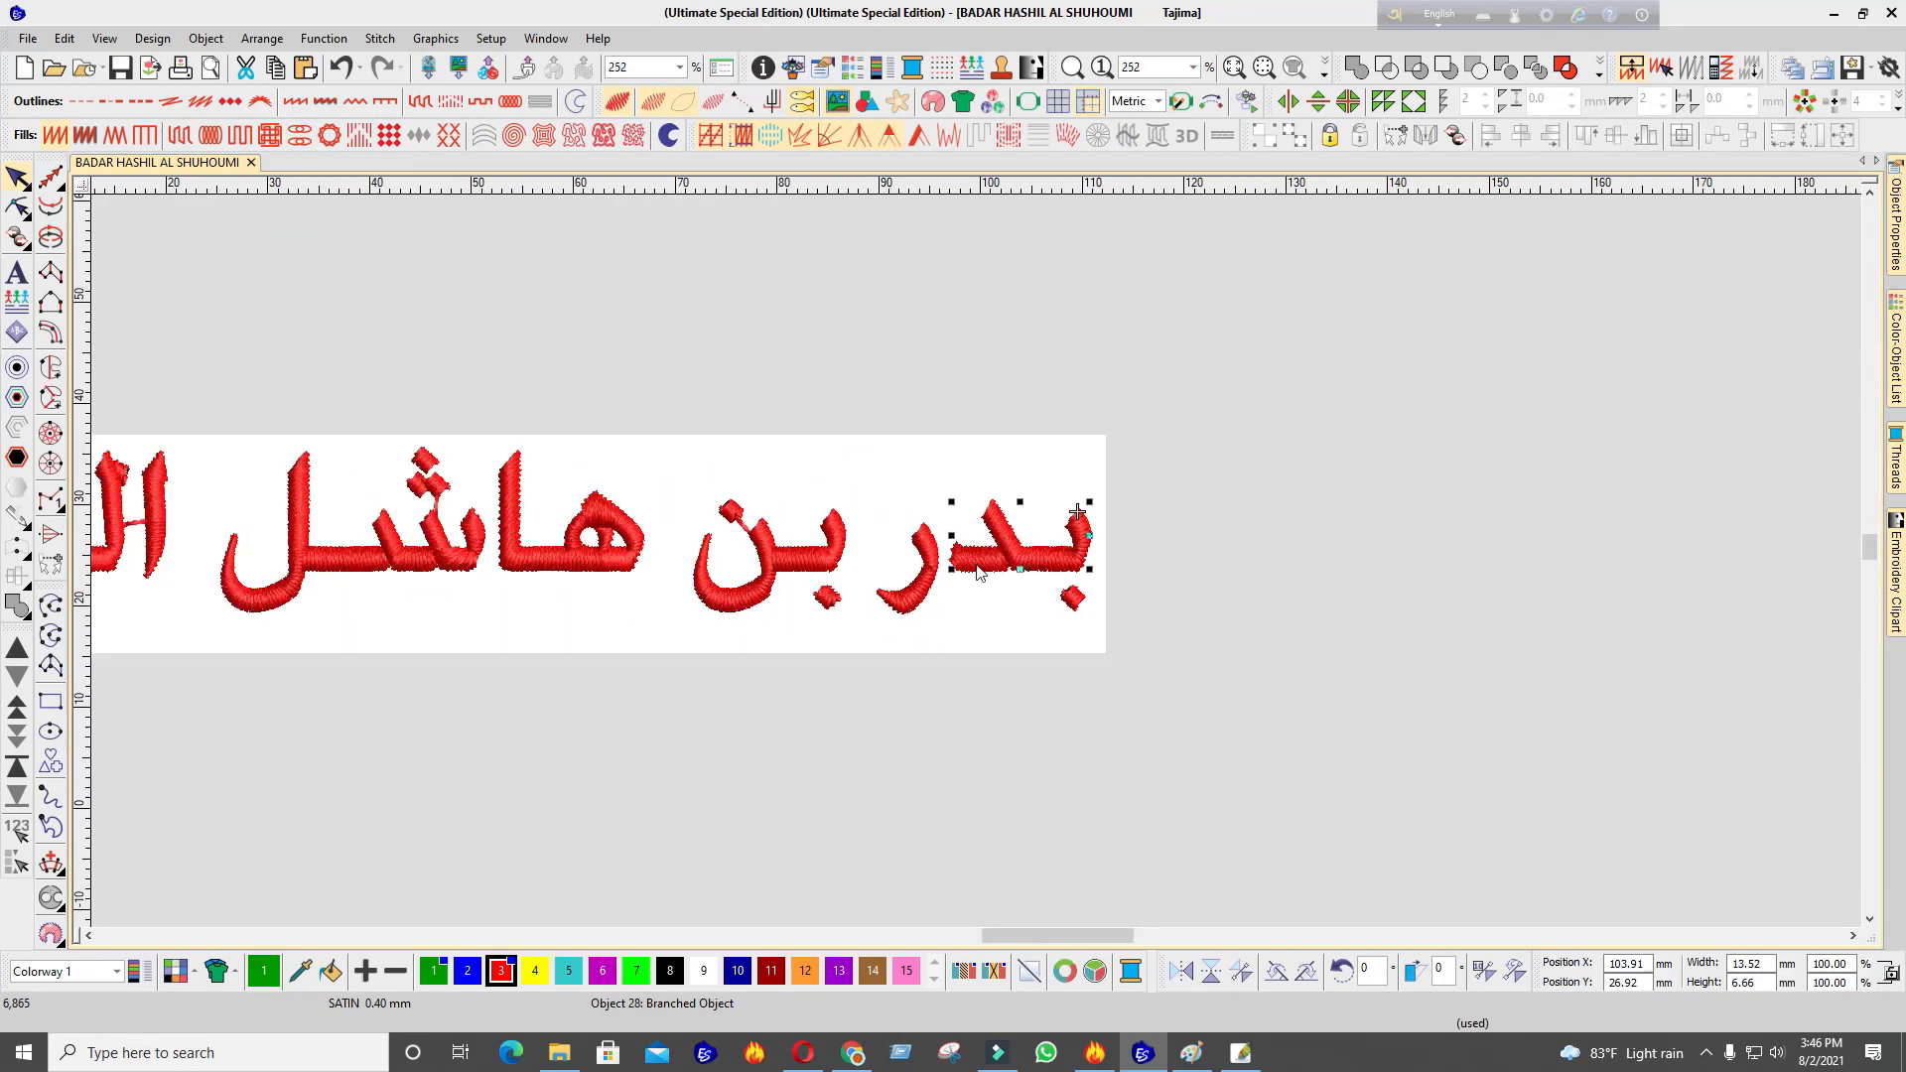
pyautogui.scroll(-4, 977, 570)
pyautogui.click(533, 421)
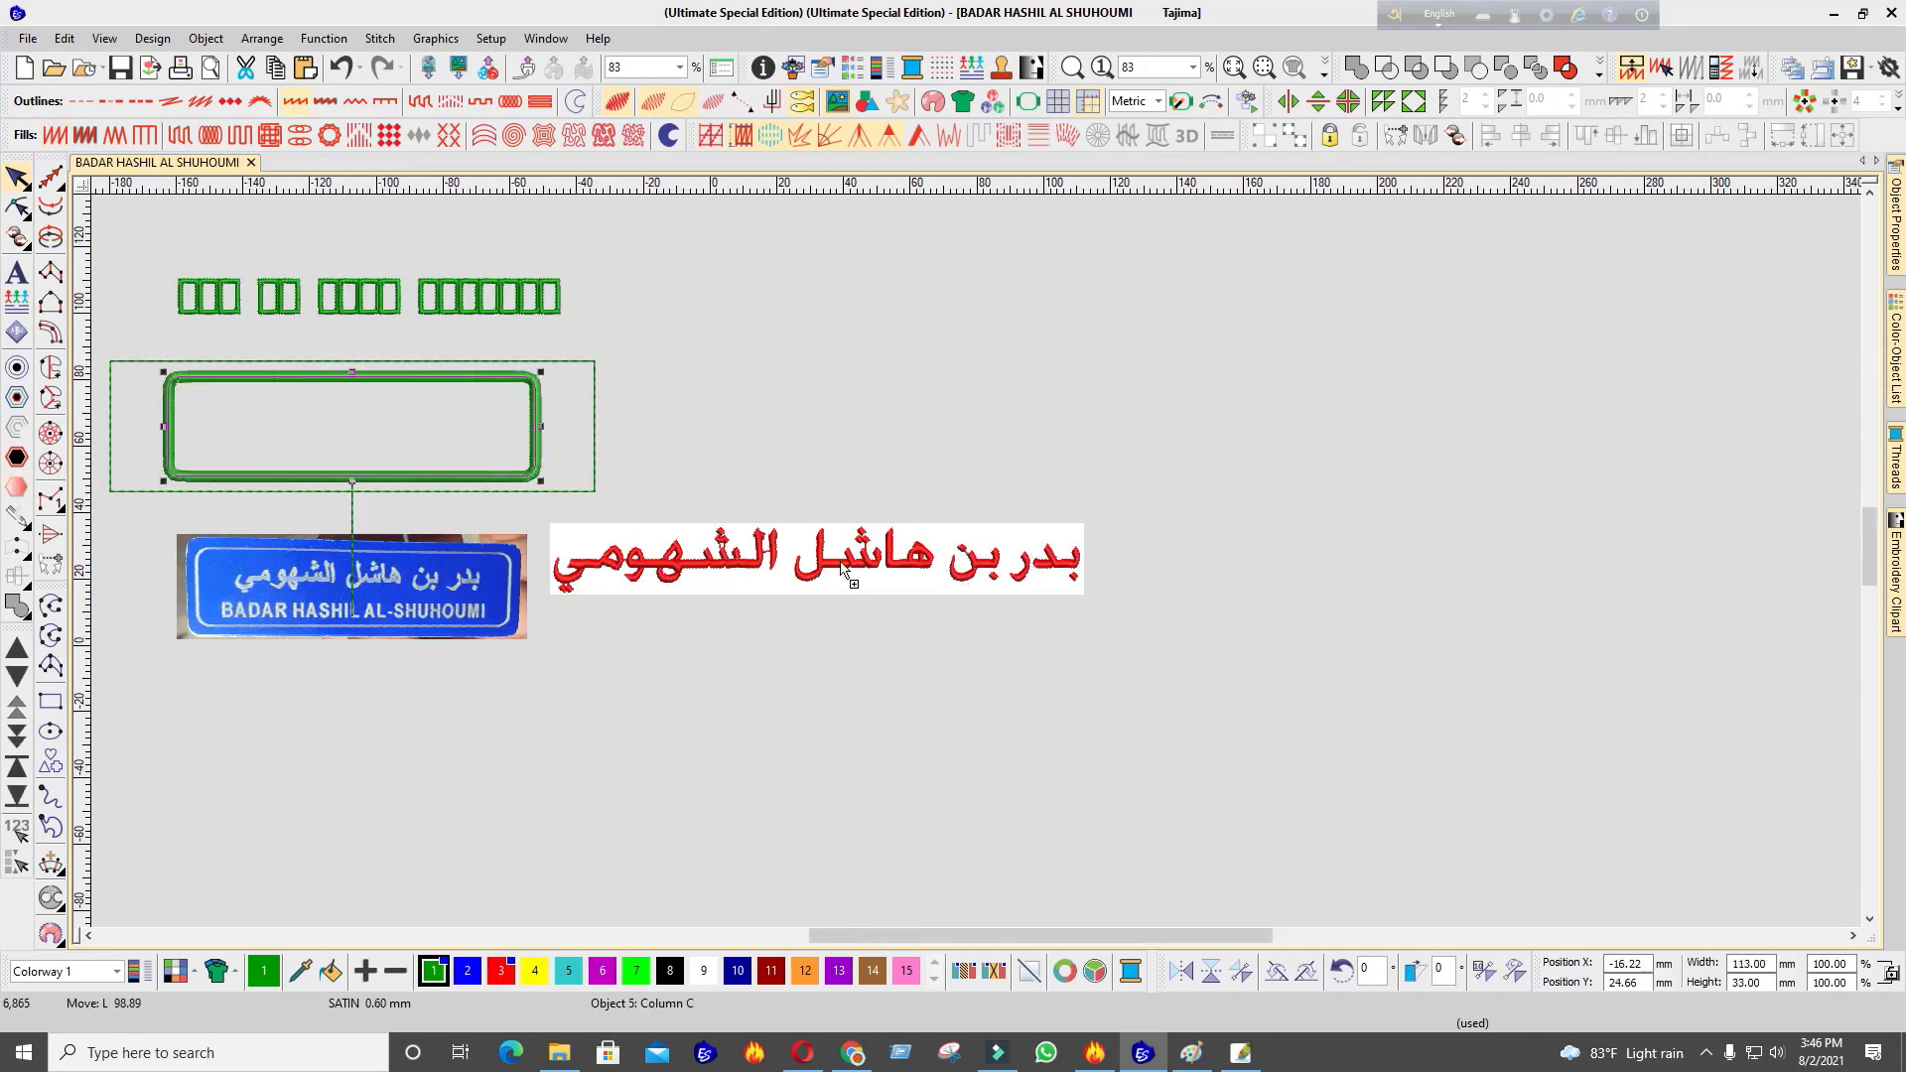
# Place a copy of the green frame over the red Arabic name
pyautogui.rightClick(793, 560)
pyautogui.scroll(4, 799, 575)
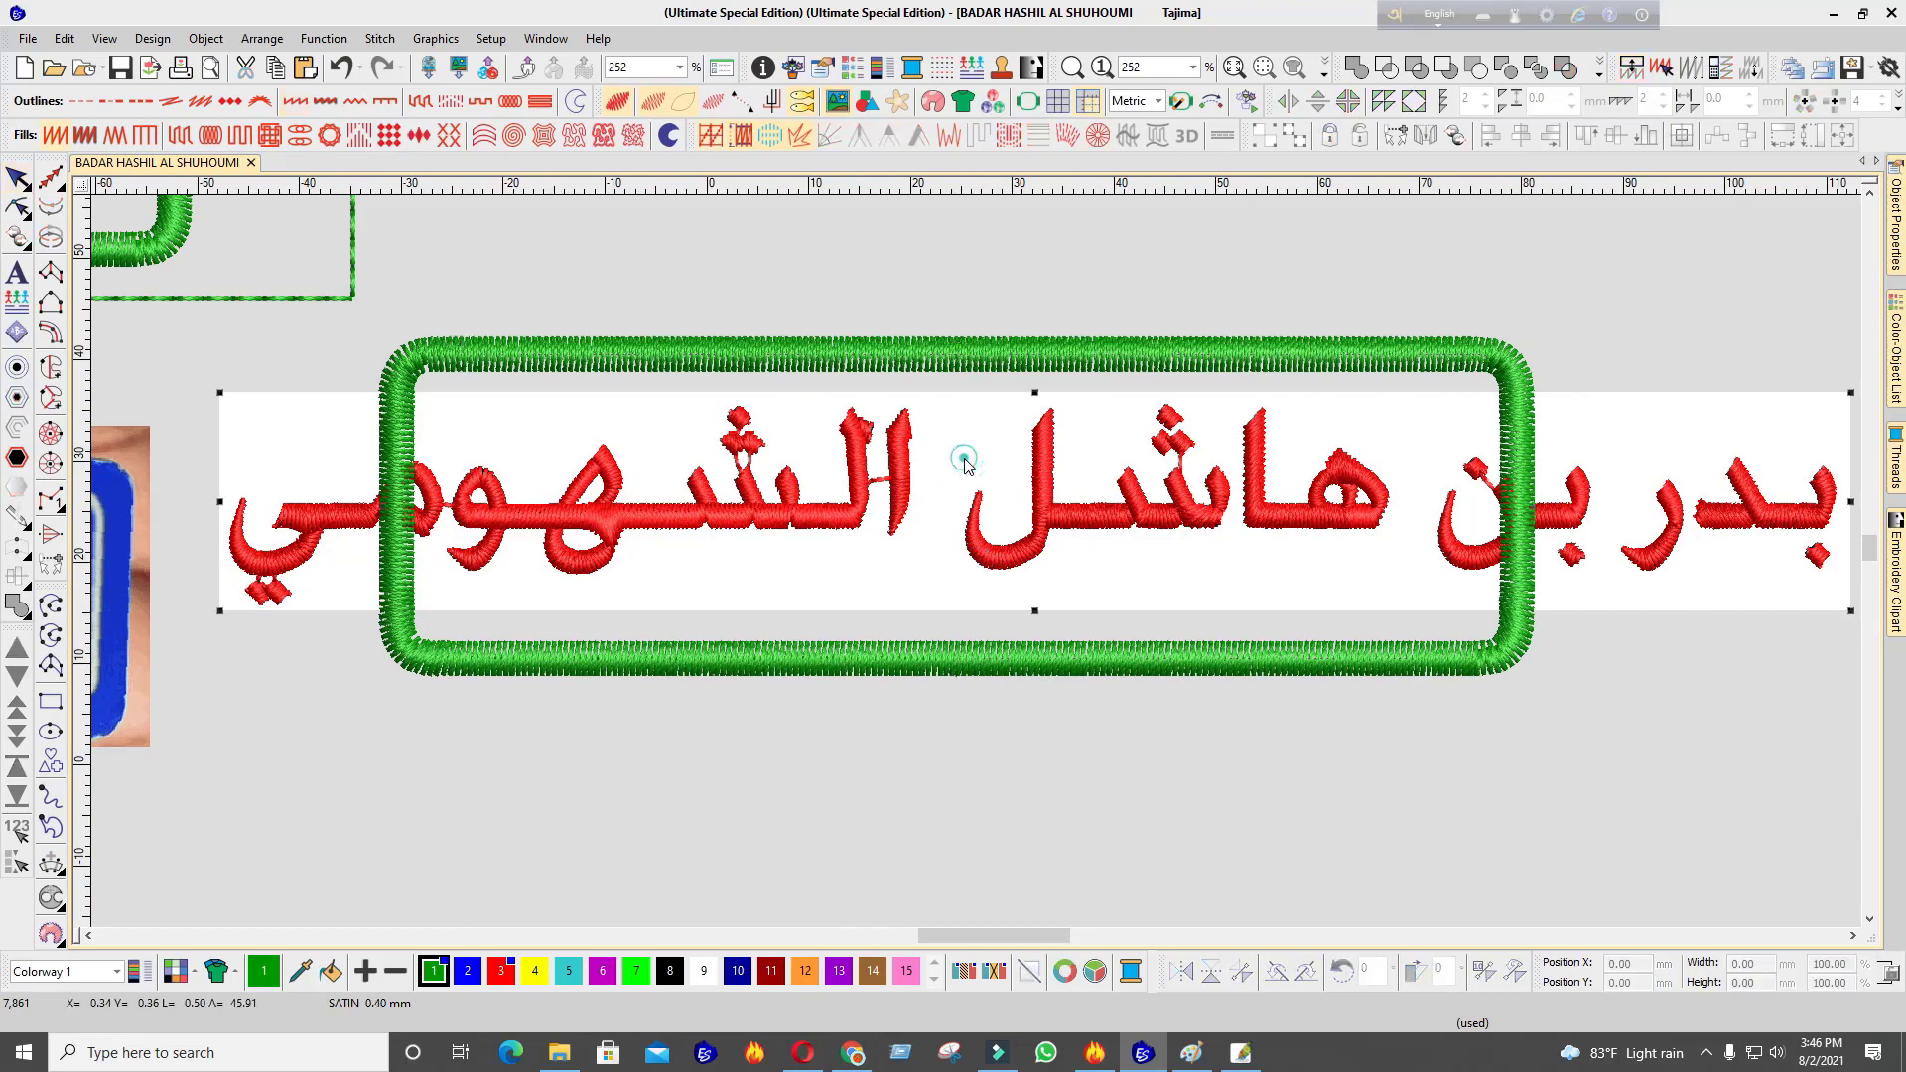
pyautogui.scroll(-2, 978, 568)
pyautogui.moveTo(1562, 429); pyautogui.dragTo(568, 649)
pyautogui.scroll(-2, 735, 596)
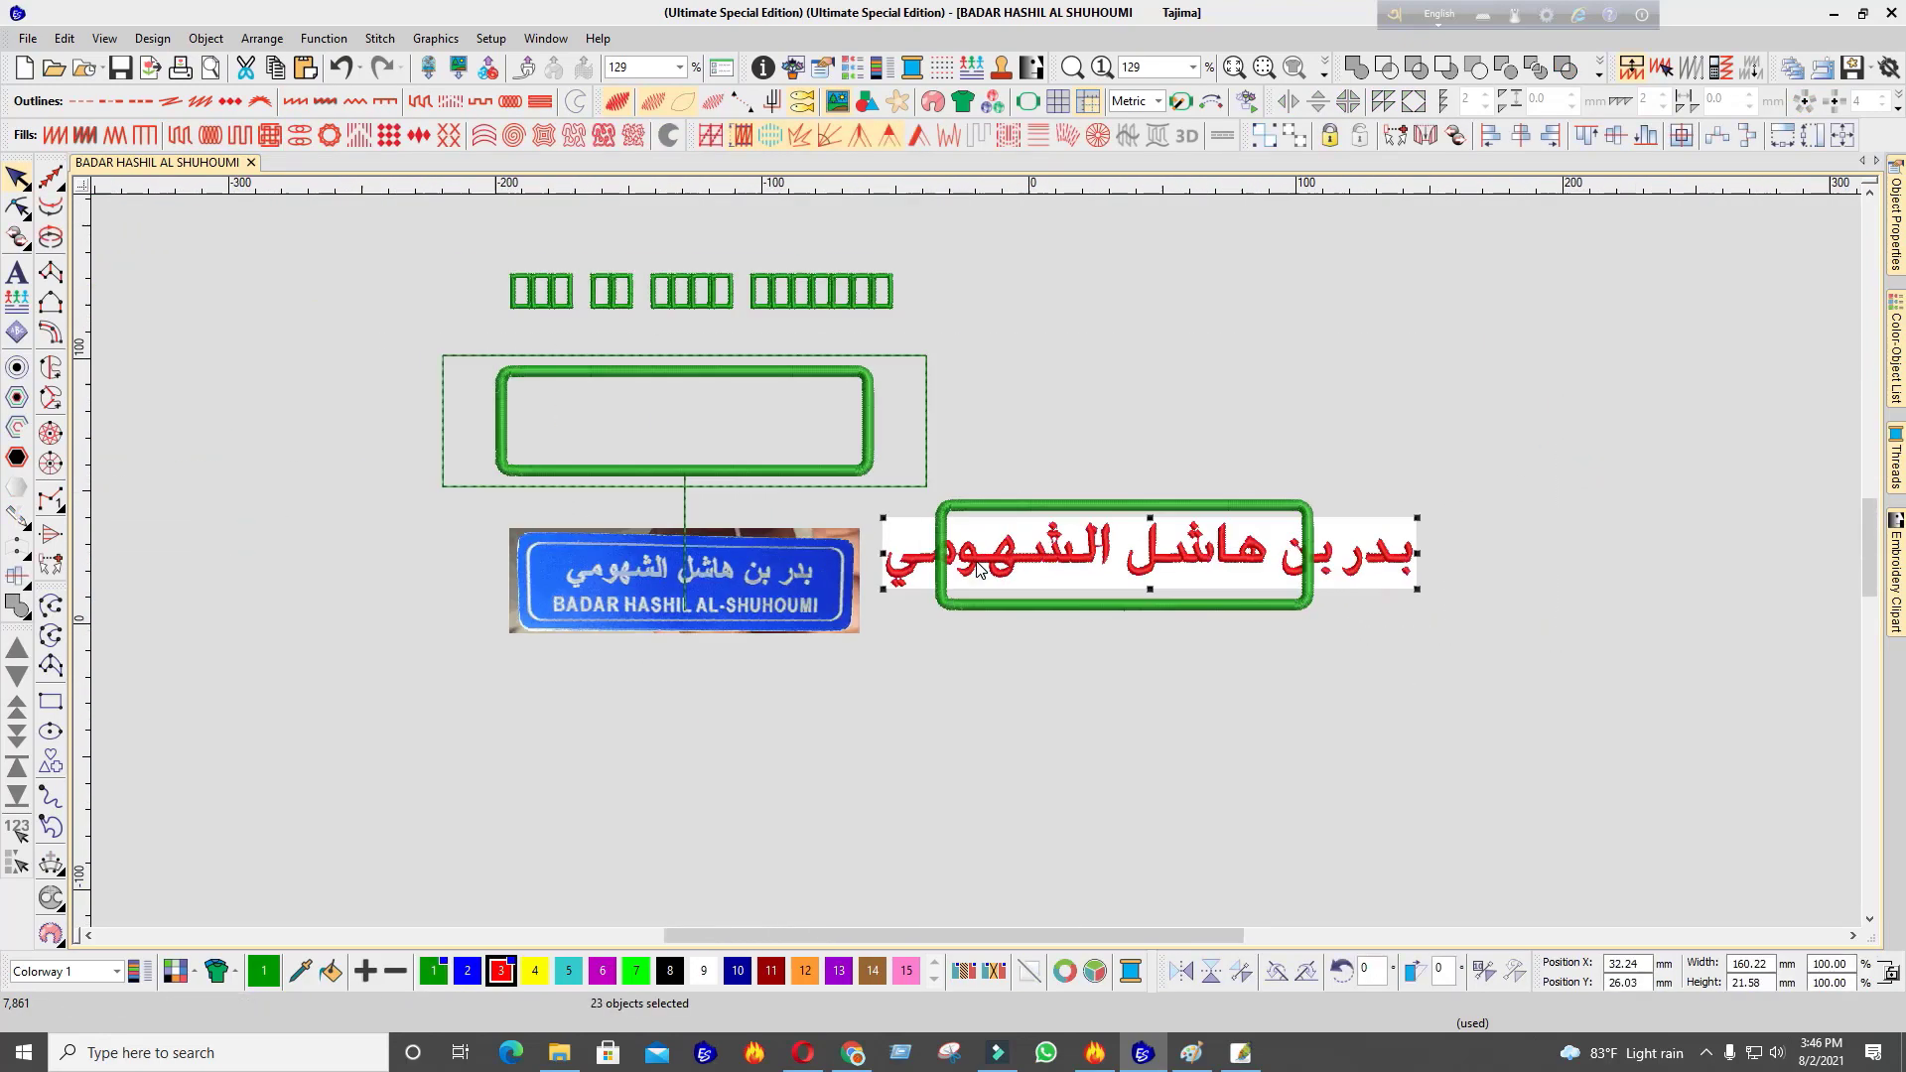
pyautogui.scroll(3, 1013, 548)
pyautogui.scroll(-3, 1011, 564)
pyautogui.scroll(2, 1046, 578)
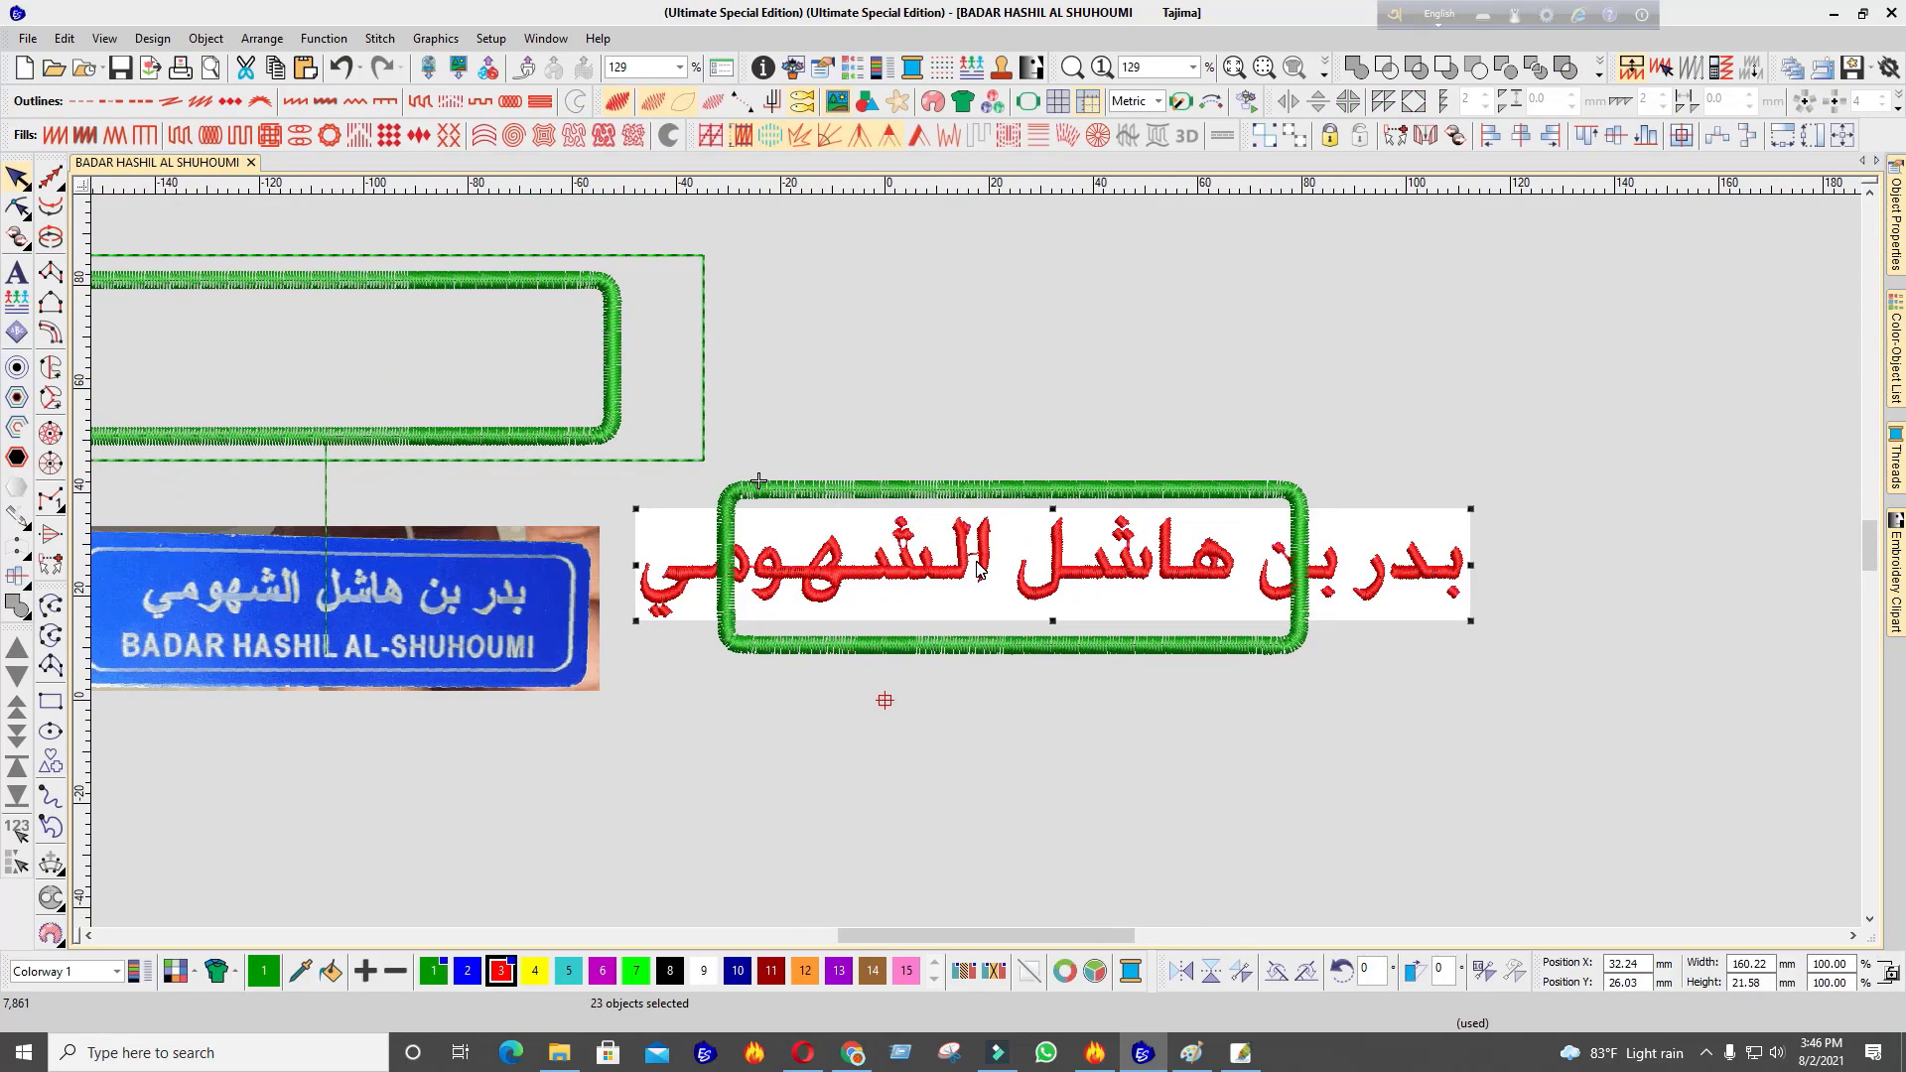
# Move, nudge and enlarge the badge photo so it sits below the frame
pyautogui.moveTo(489, 629); pyautogui.dragTo(1174, 645)
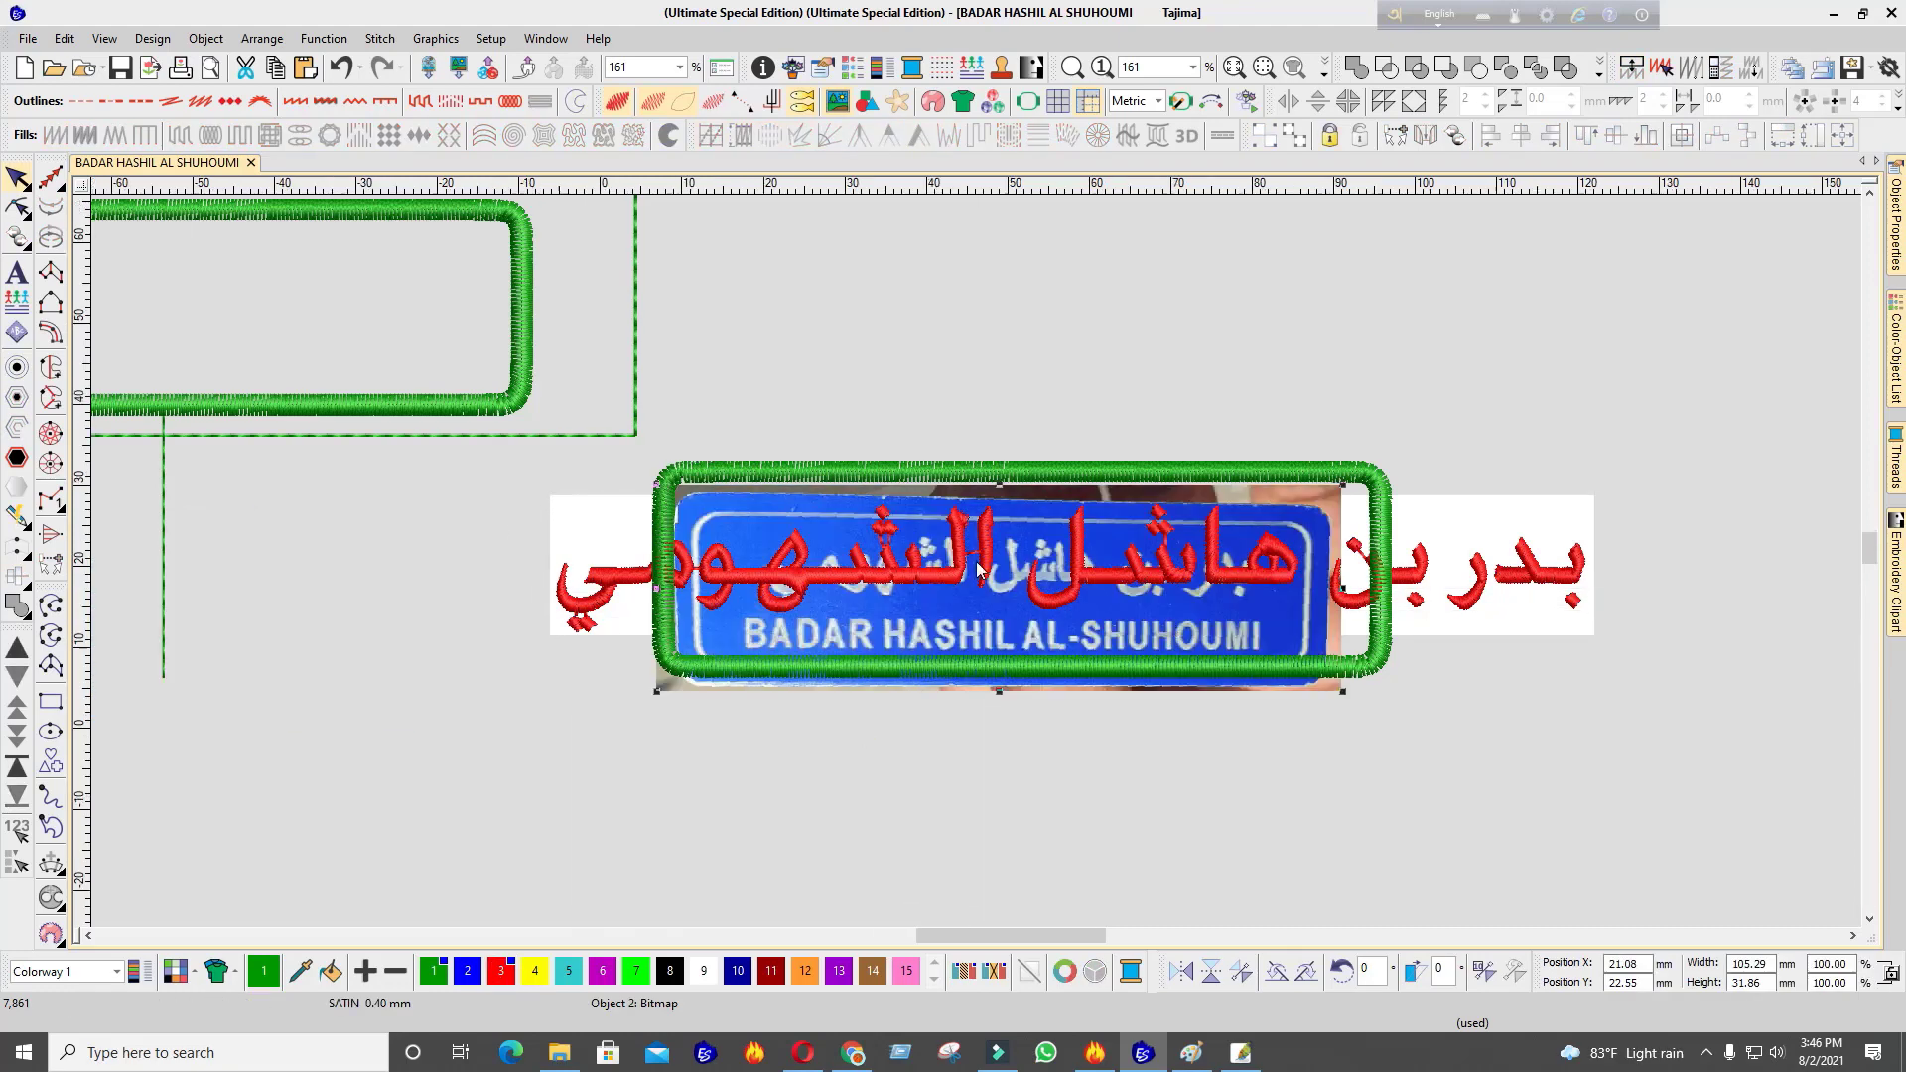
pyautogui.scroll(1, 975, 562)
pyautogui.press('Up')
pyautogui.press('Up')
pyautogui.press('Up')
pyautogui.press('Up')
pyautogui.press('Up')
pyautogui.press('Up')
pyautogui.press('Up')
pyautogui.press('Up')
pyautogui.press('Up')
pyautogui.press('Up')
pyautogui.press('Up')
pyautogui.press('Up')
pyautogui.press('Up')
pyautogui.press('Up')
pyautogui.press('Up')
pyautogui.press('Up')
pyautogui.press('Up')
pyautogui.press('Up')
pyautogui.press('Up')
pyautogui.press('Up')
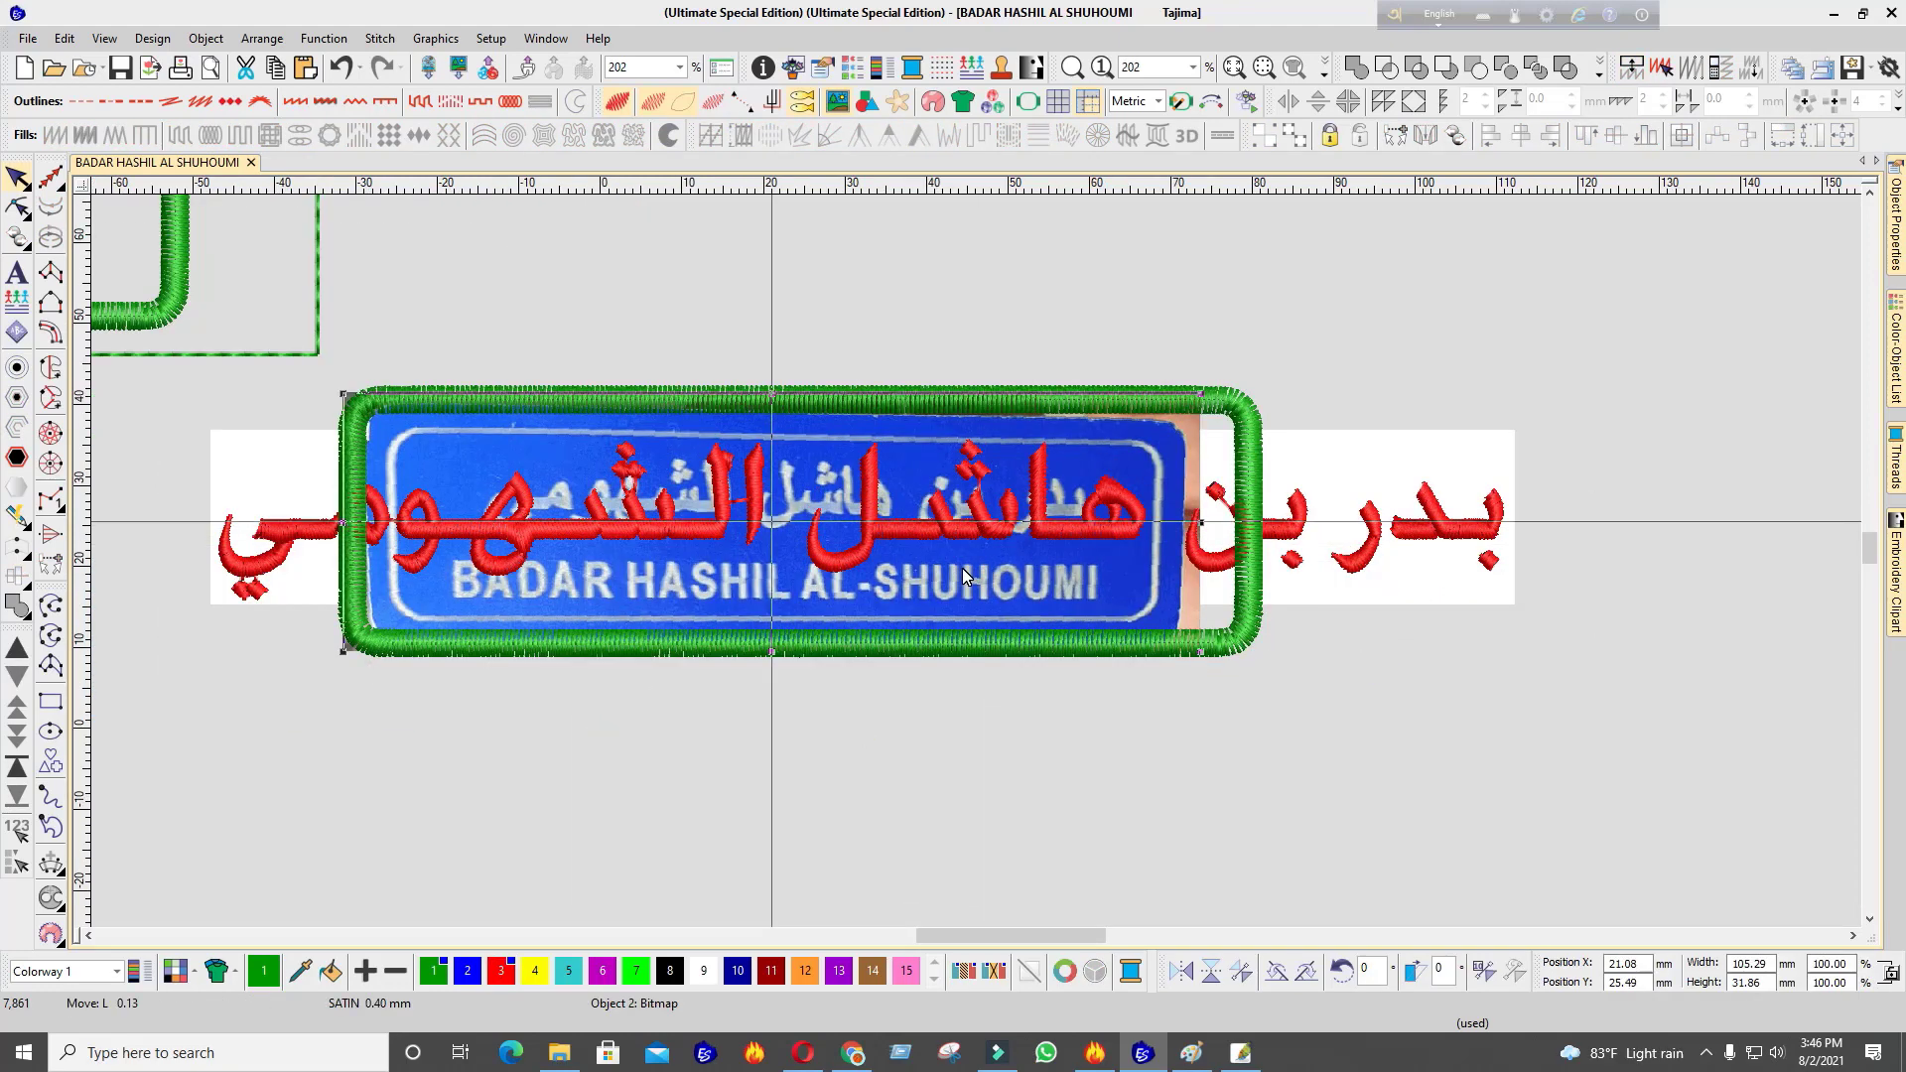
pyautogui.press('Right')
pyautogui.press('Right')
pyautogui.press('Right')
pyautogui.press('Right')
pyautogui.press('Right')
pyautogui.press('Right')
pyautogui.press('Right')
pyautogui.press('Right')
pyautogui.press('Right')
pyautogui.press('Right')
pyautogui.press('Right')
pyautogui.press('Right')
pyautogui.press('Right')
pyautogui.press('Right')
pyautogui.press('Right')
pyautogui.press('Right')
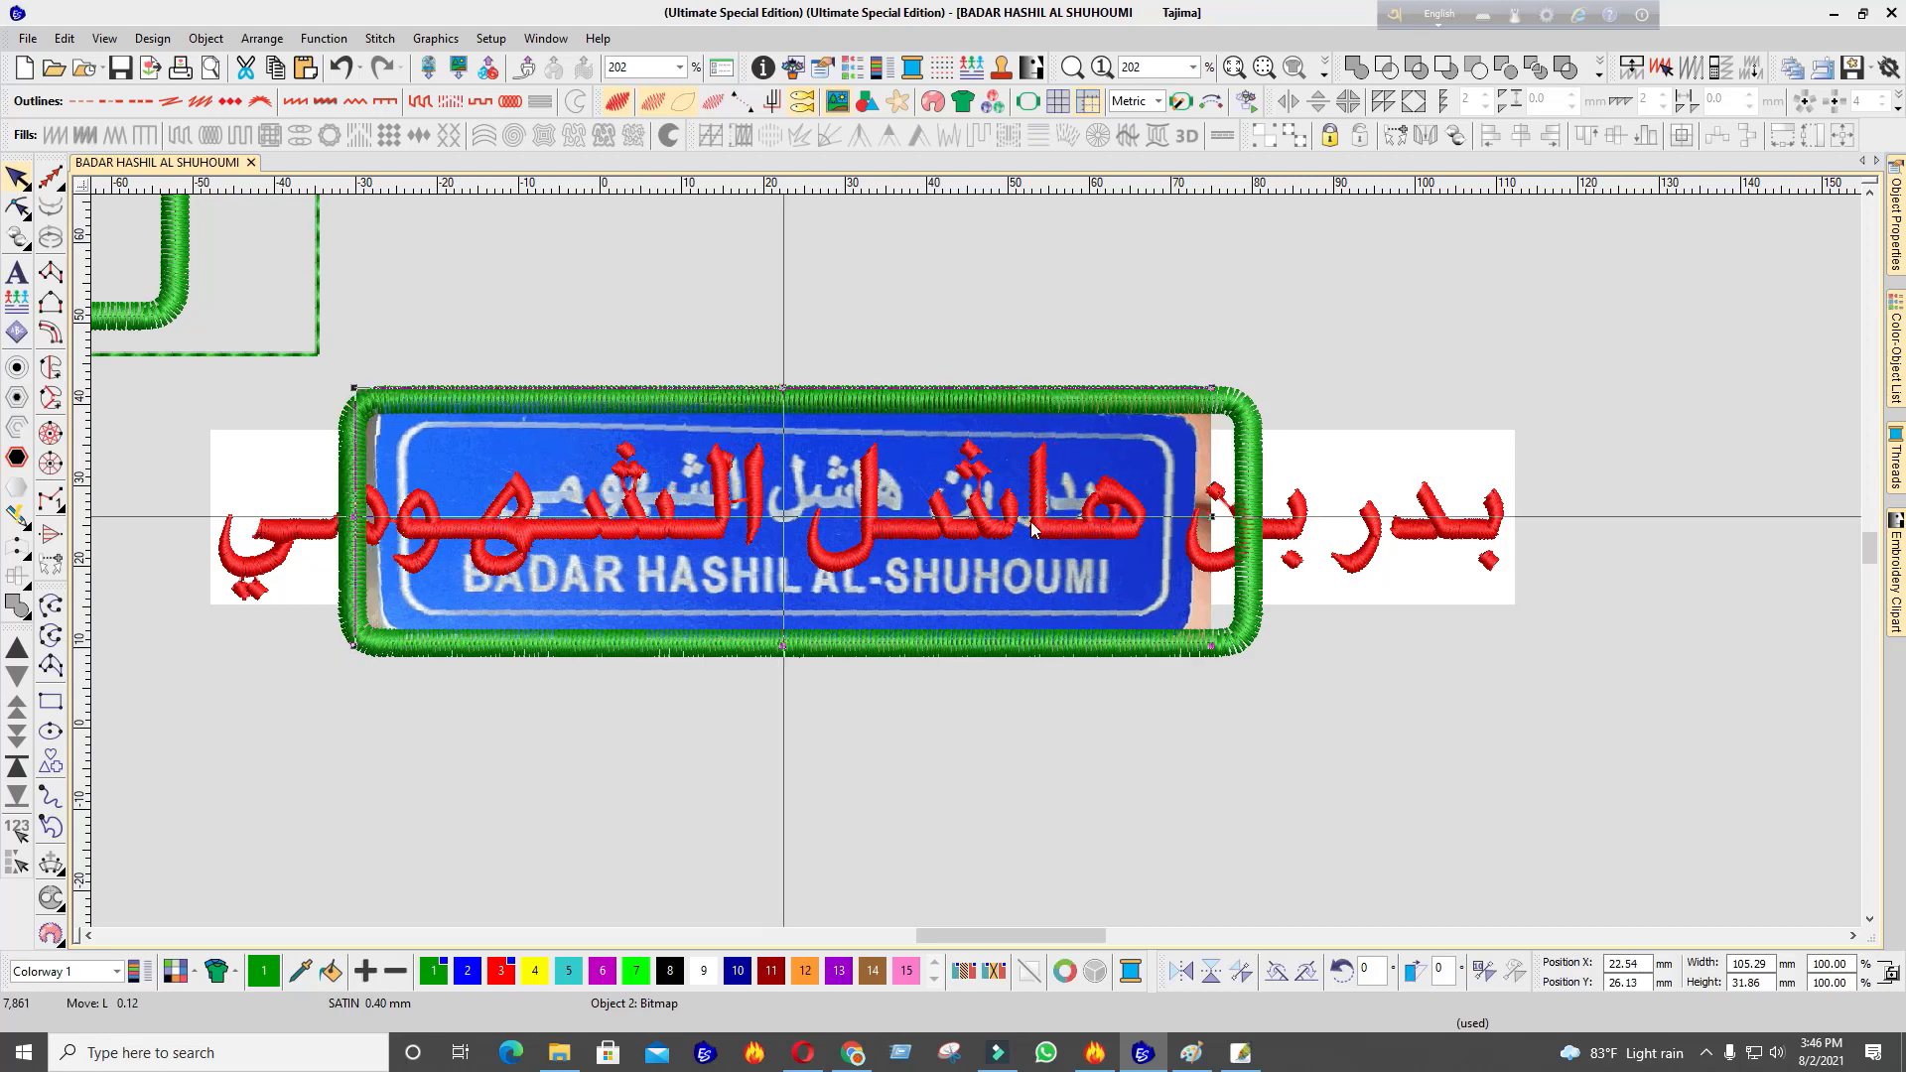
pyautogui.moveTo(1218, 651); pyautogui.dragTo(1280, 666)
pyautogui.moveTo(1020, 602); pyautogui.dragTo(899, 847)
pyautogui.scroll(-1, 975, 562)
pyautogui.click(54, 504)
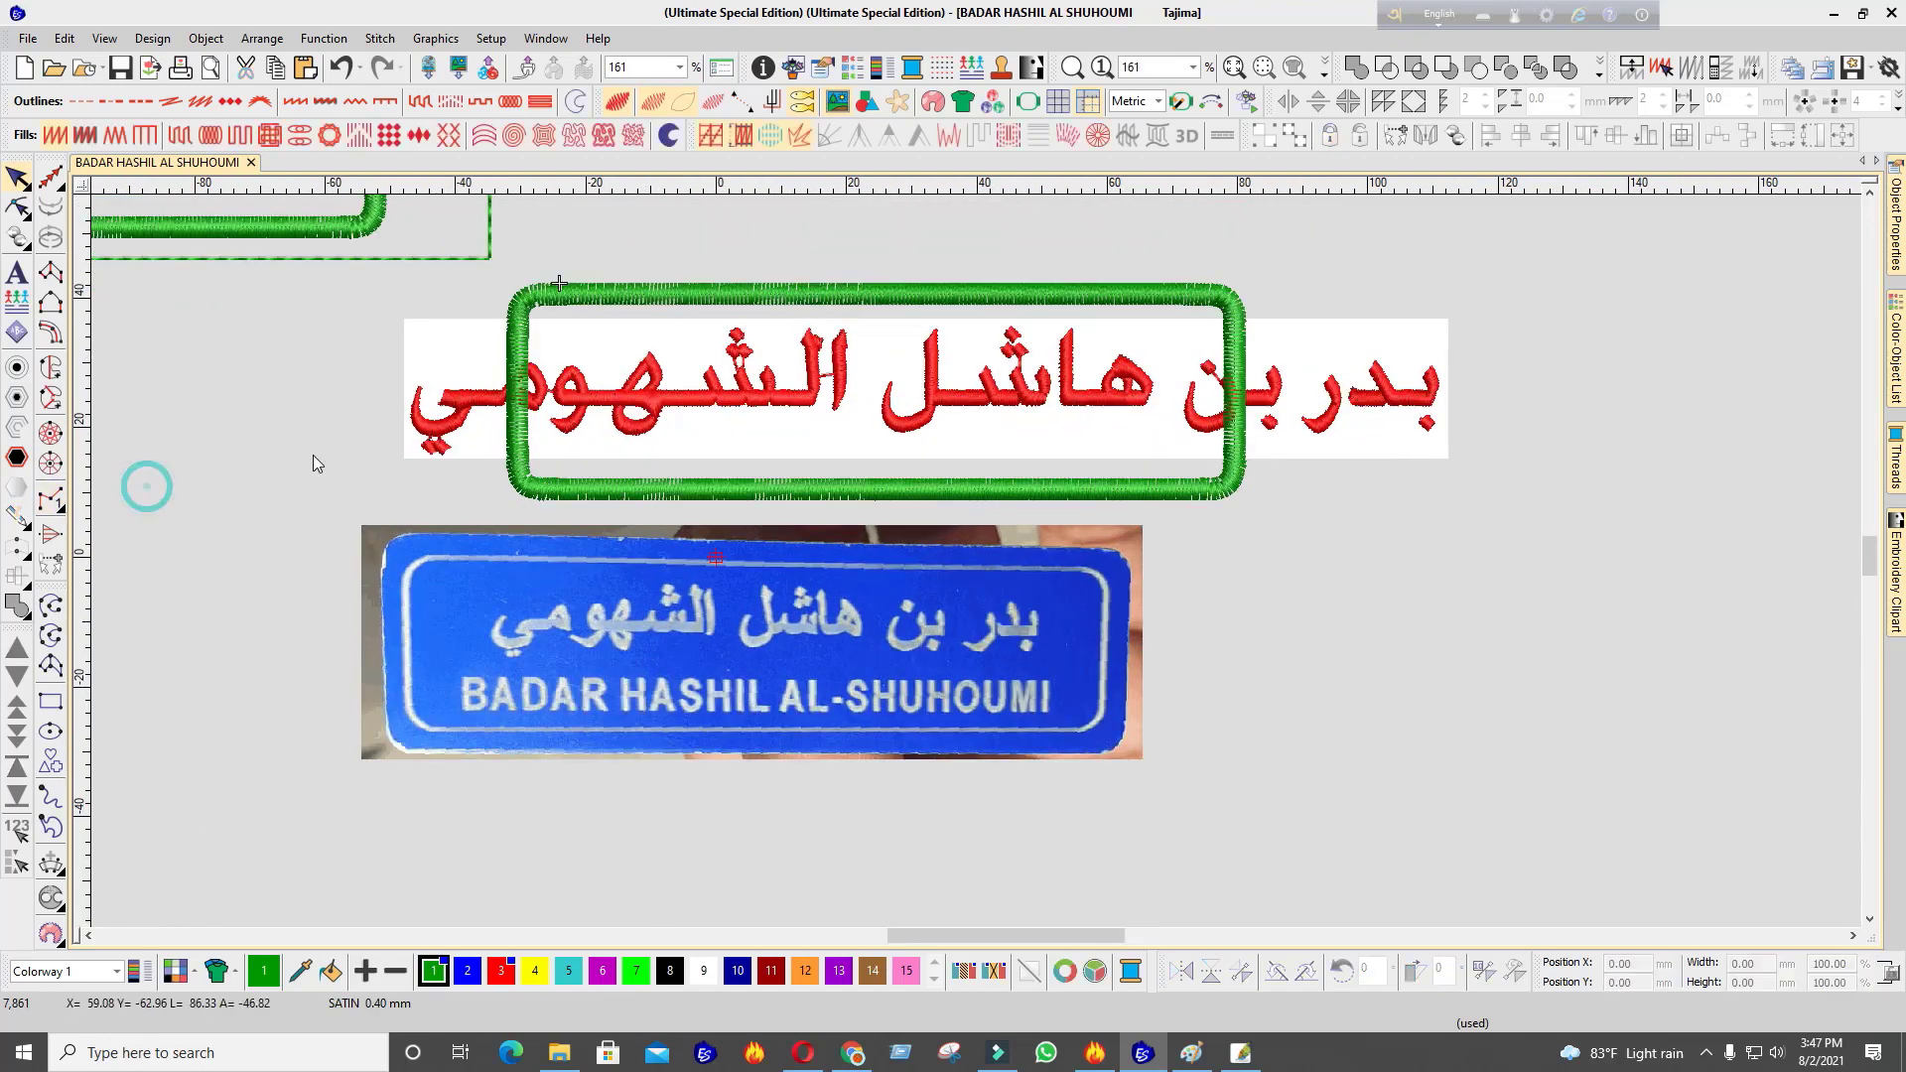
# Create a new lettering object and type 'BA' as the start of the English name
pyautogui.click(21, 270)
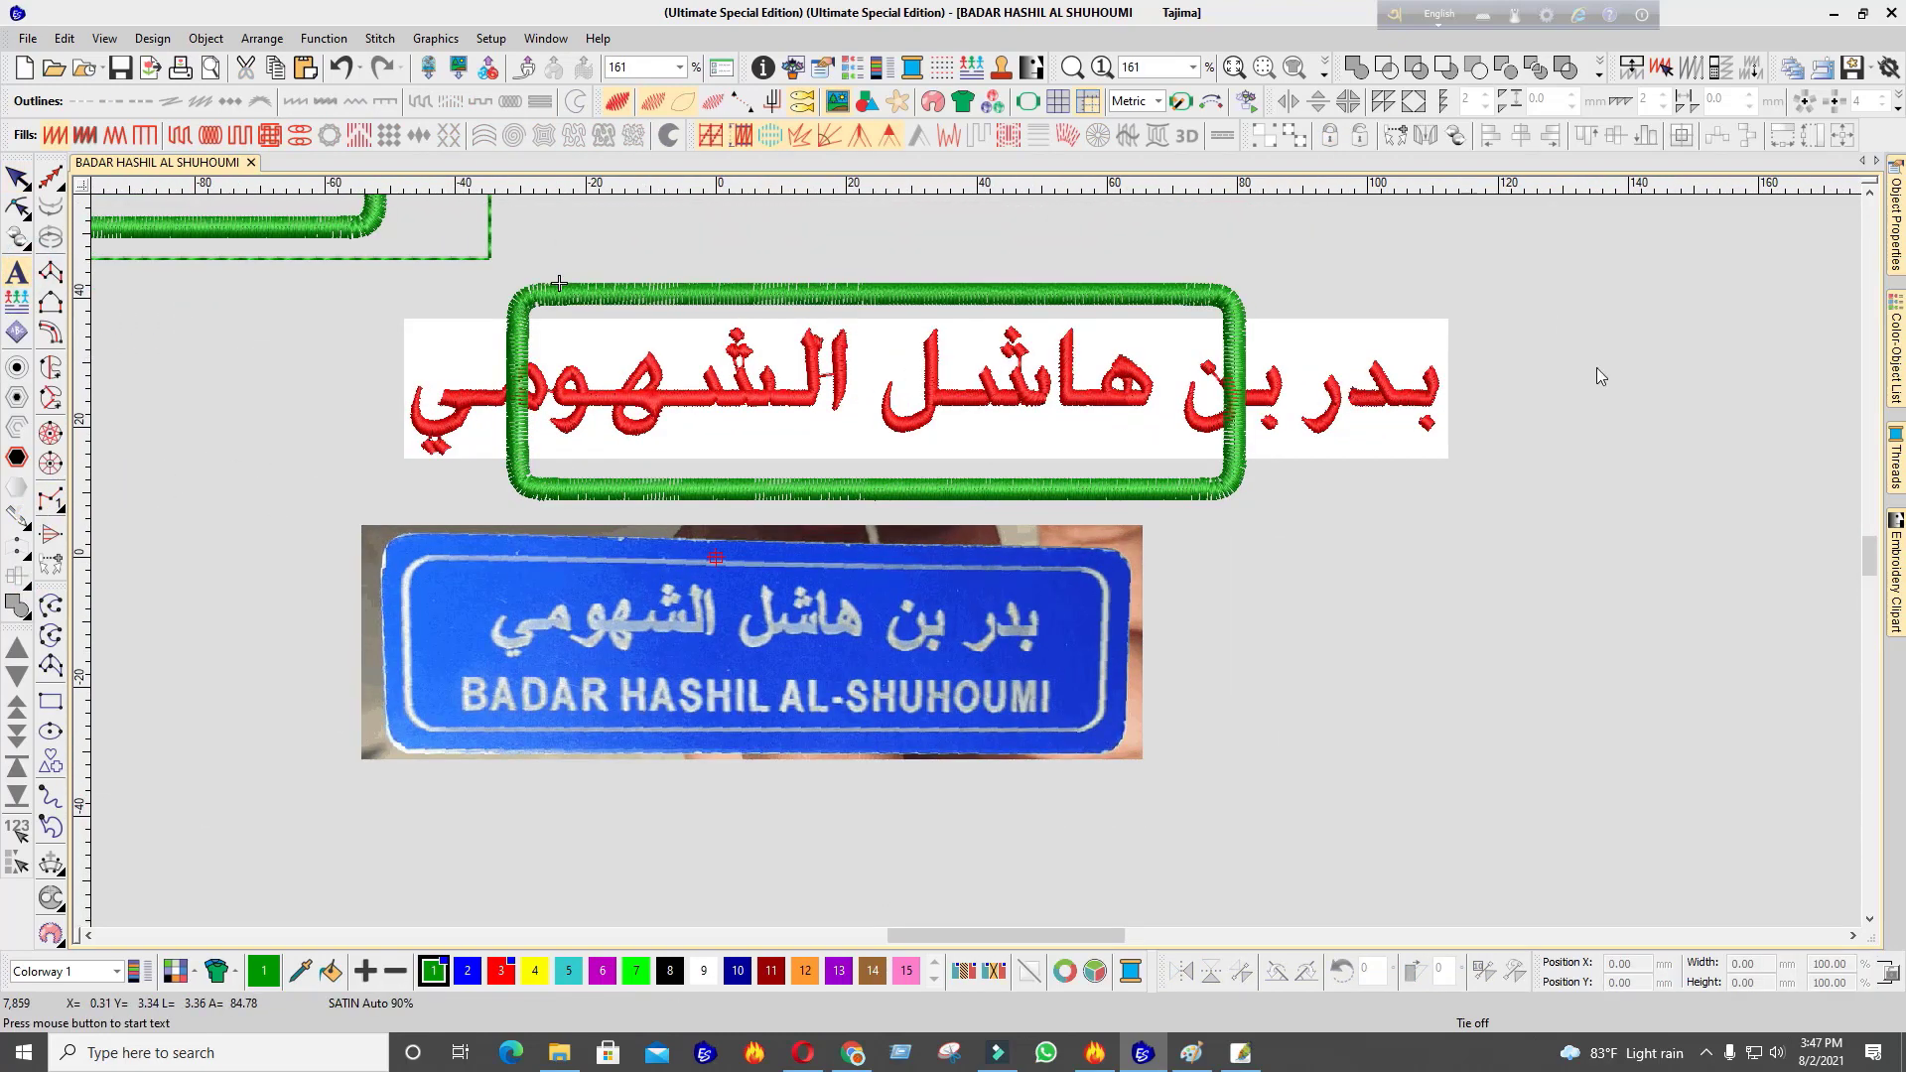
pyautogui.click(8, 276)
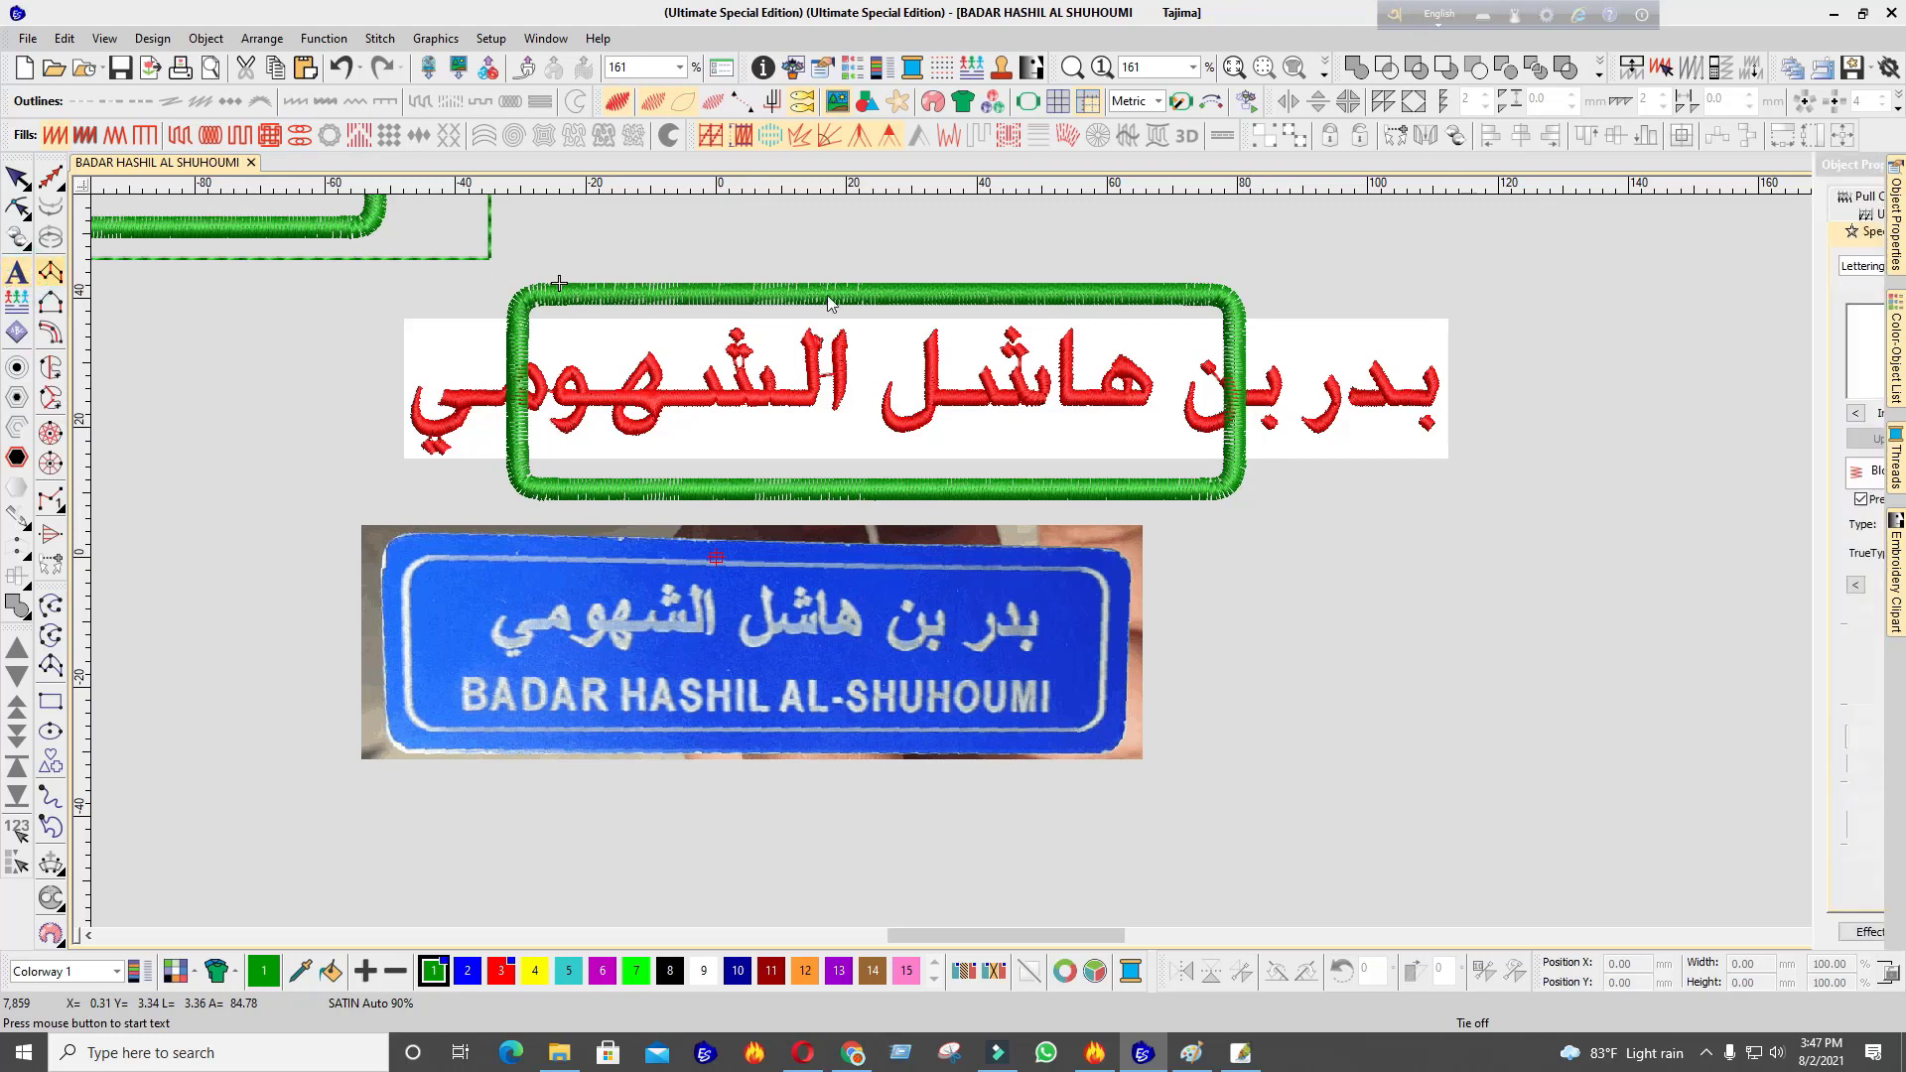
pyautogui.click(1677, 339)
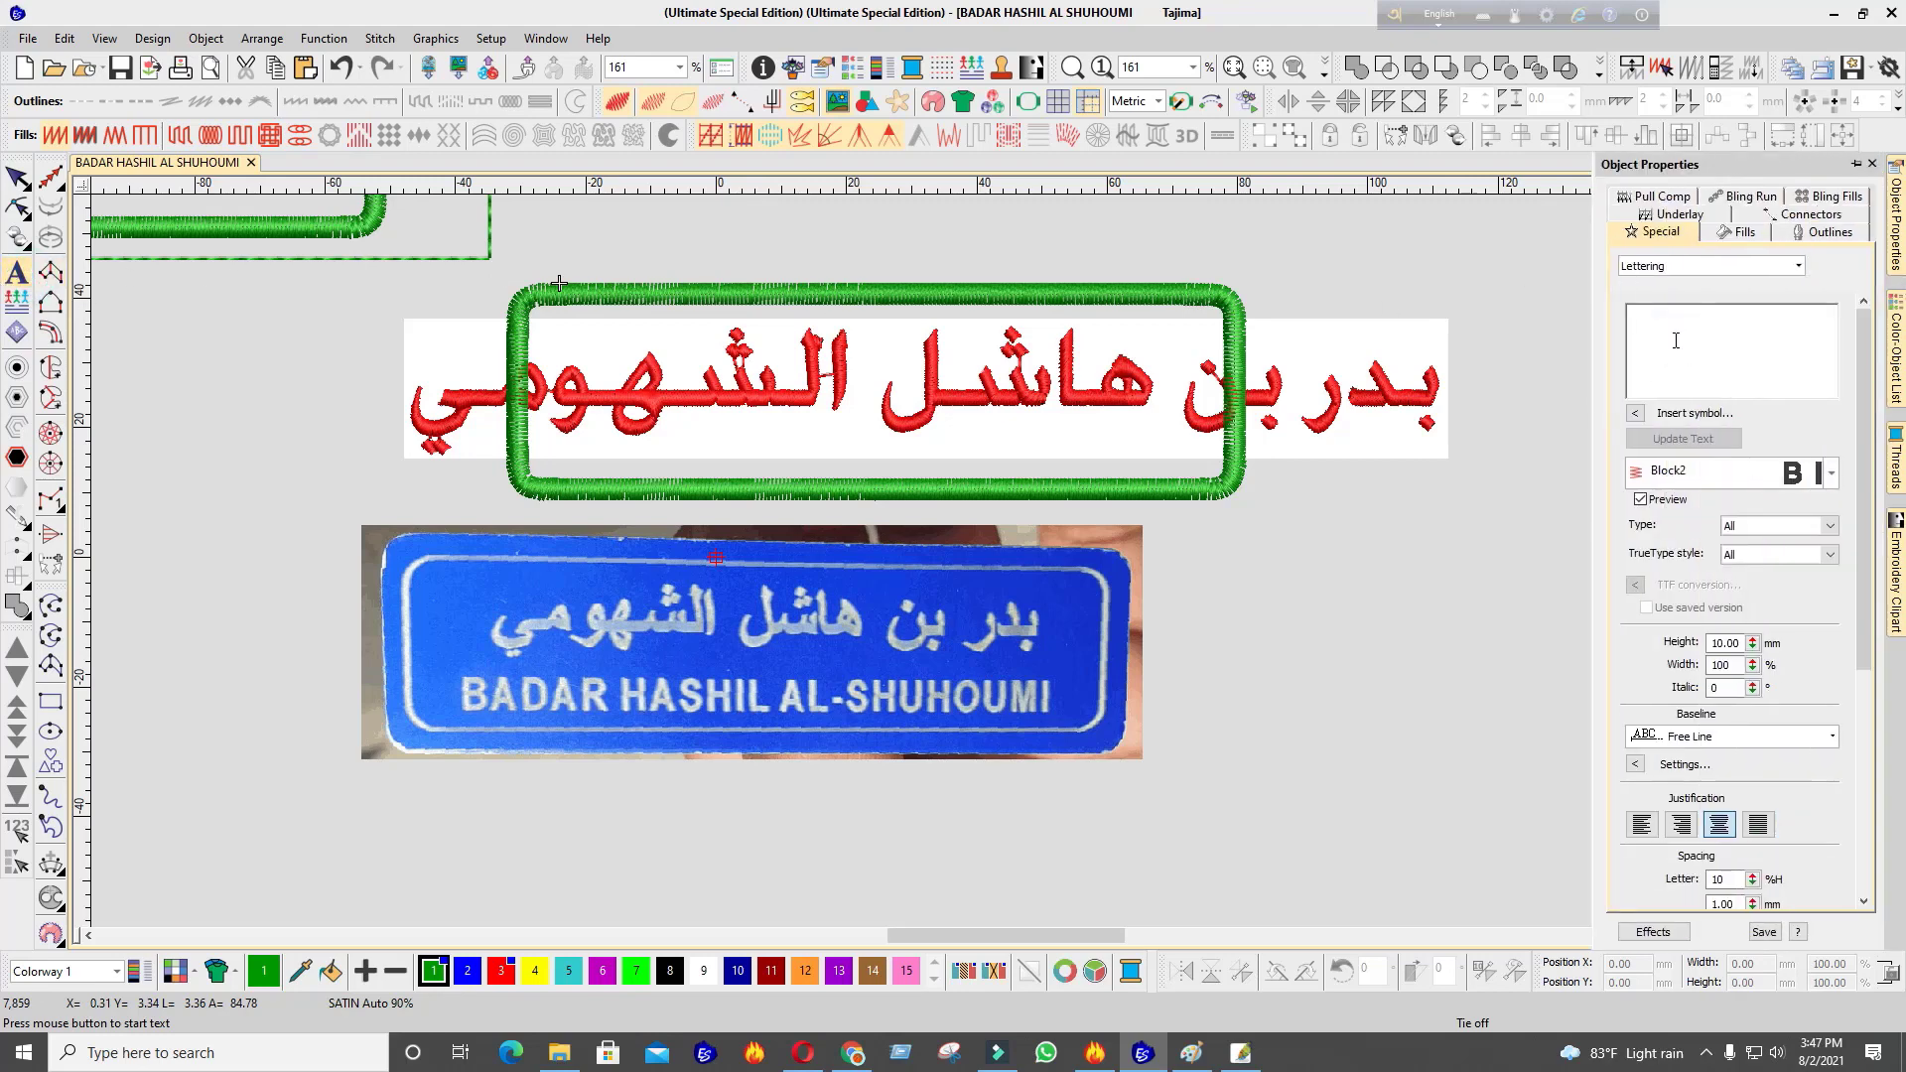
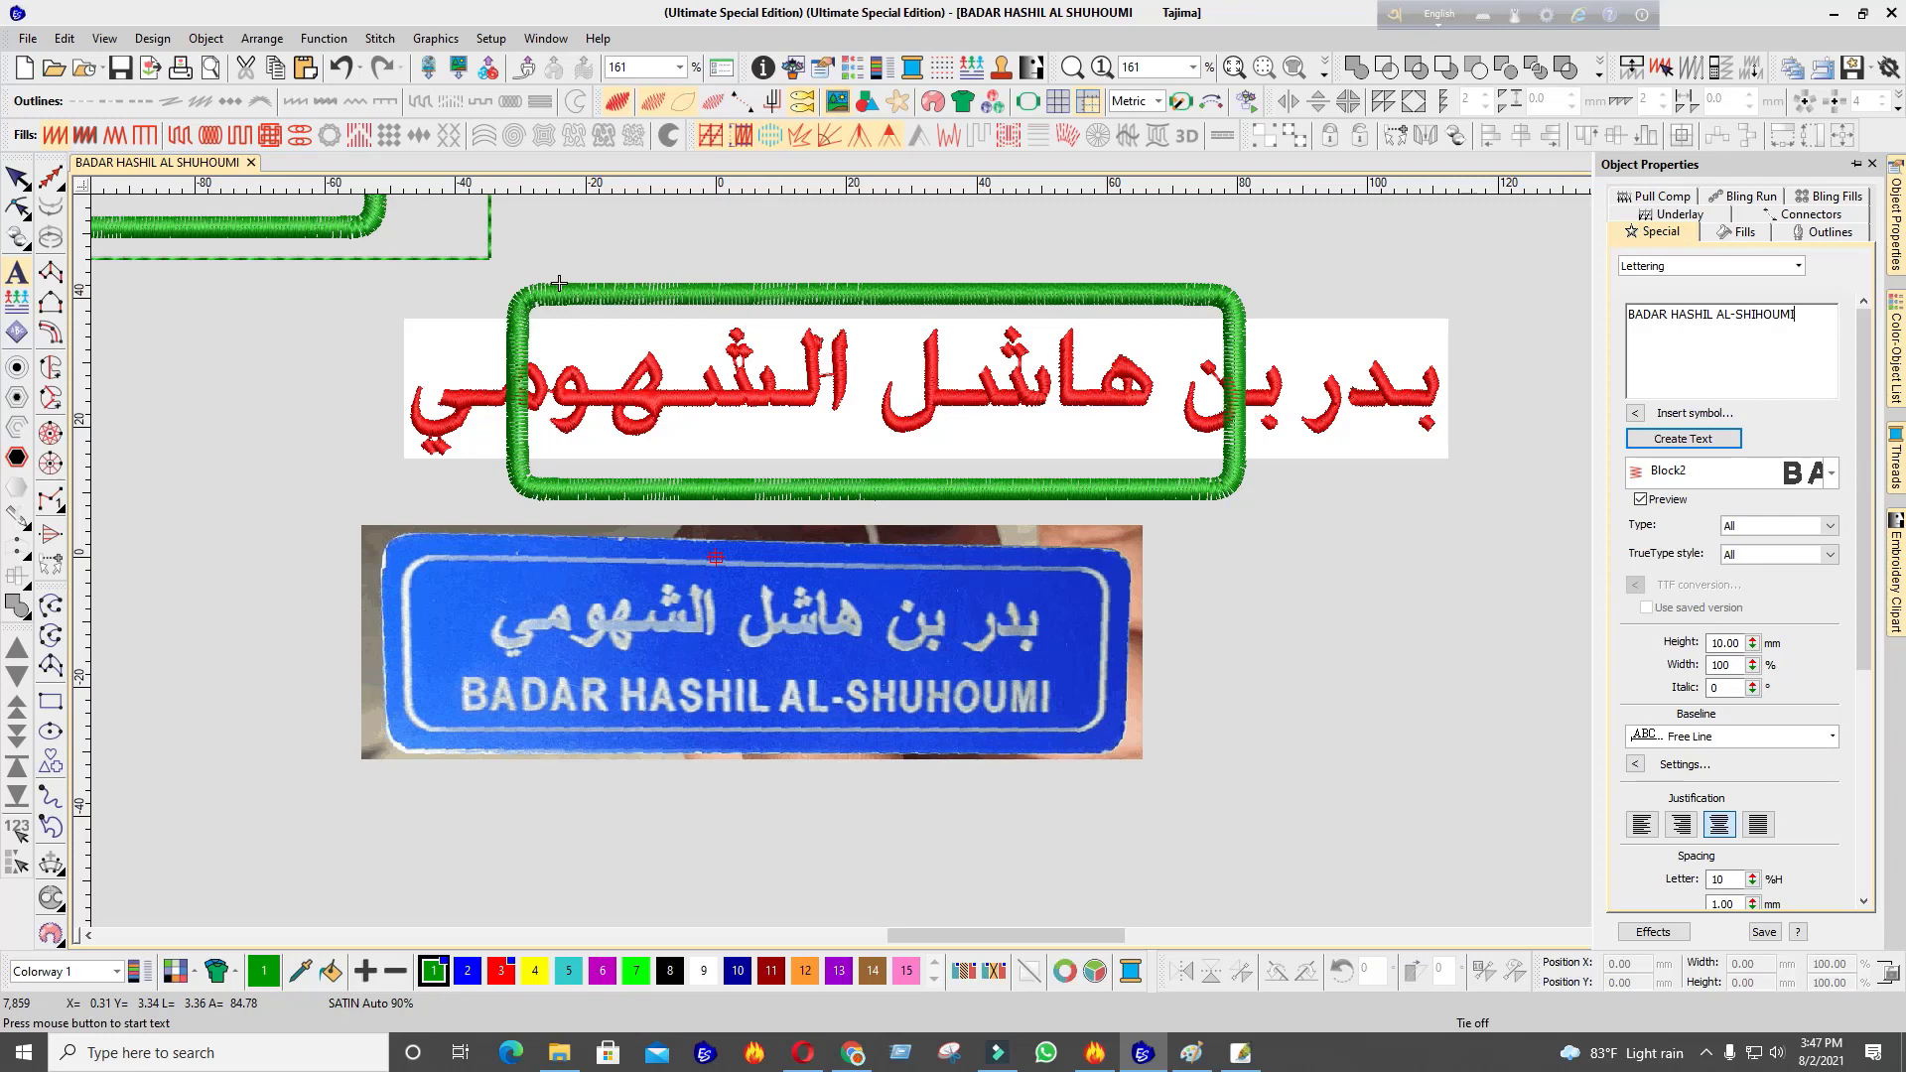
# Add the green English name lettering and drag it up beneath the red Arabic name
pyautogui.click(1683, 438)
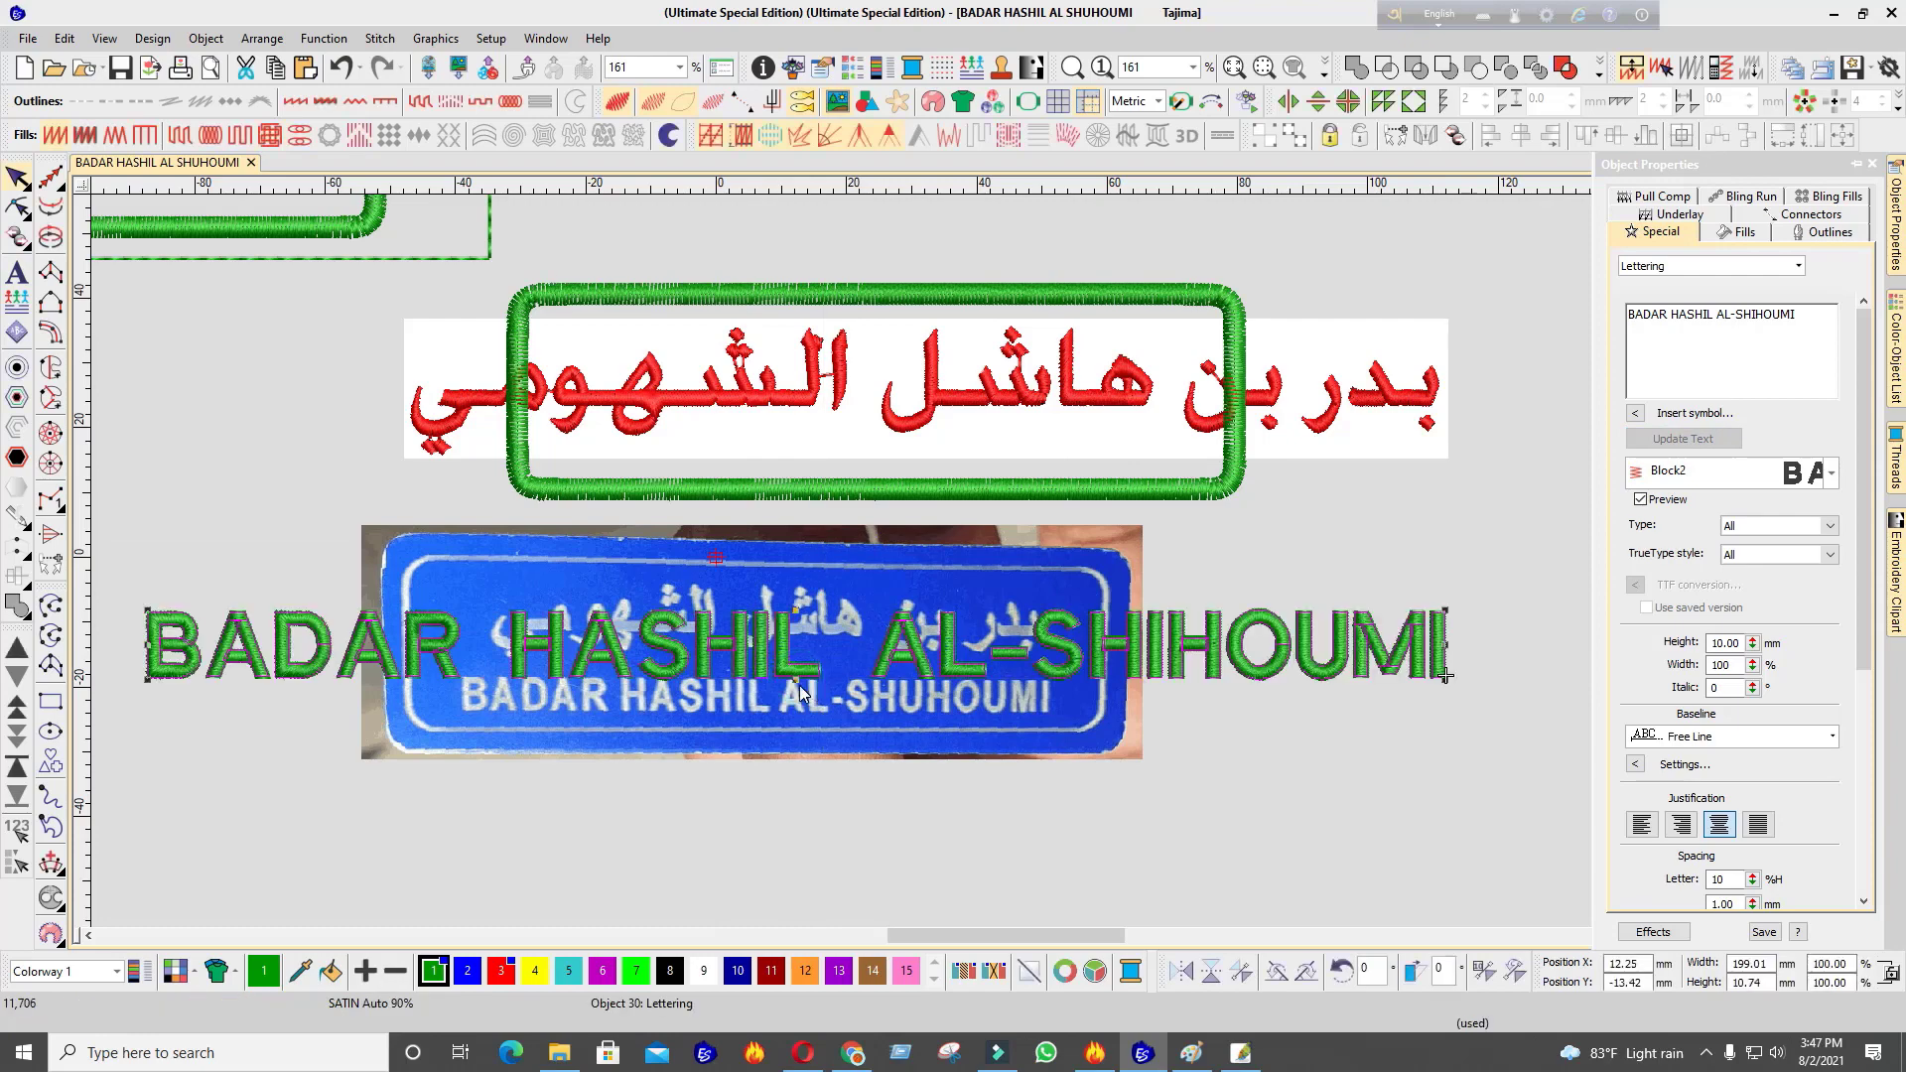
pyautogui.scroll(5, 998, 701)
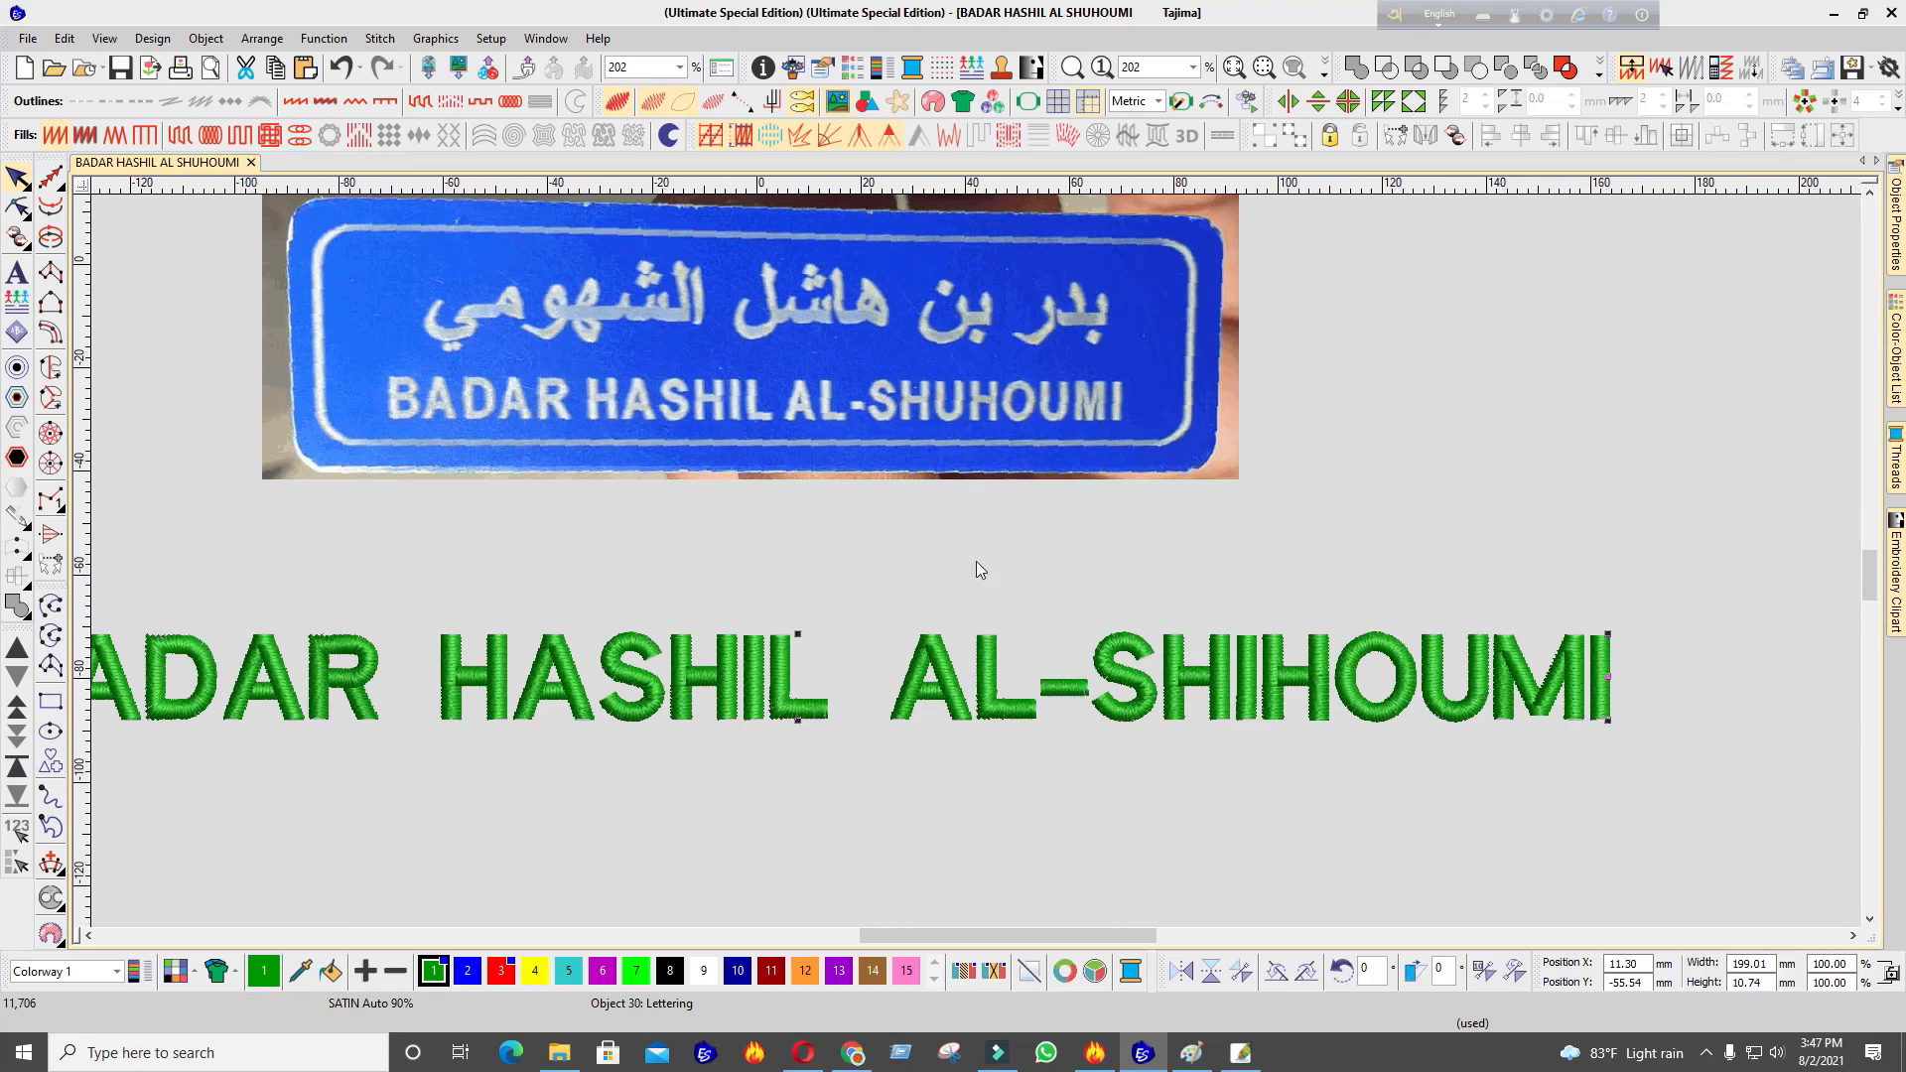
pyautogui.scroll(-3, 975, 562)
pyautogui.moveTo(1010, 738); pyautogui.dragTo(1073, 514)
pyautogui.scroll(3, 1043, 496)
pyautogui.press('s')
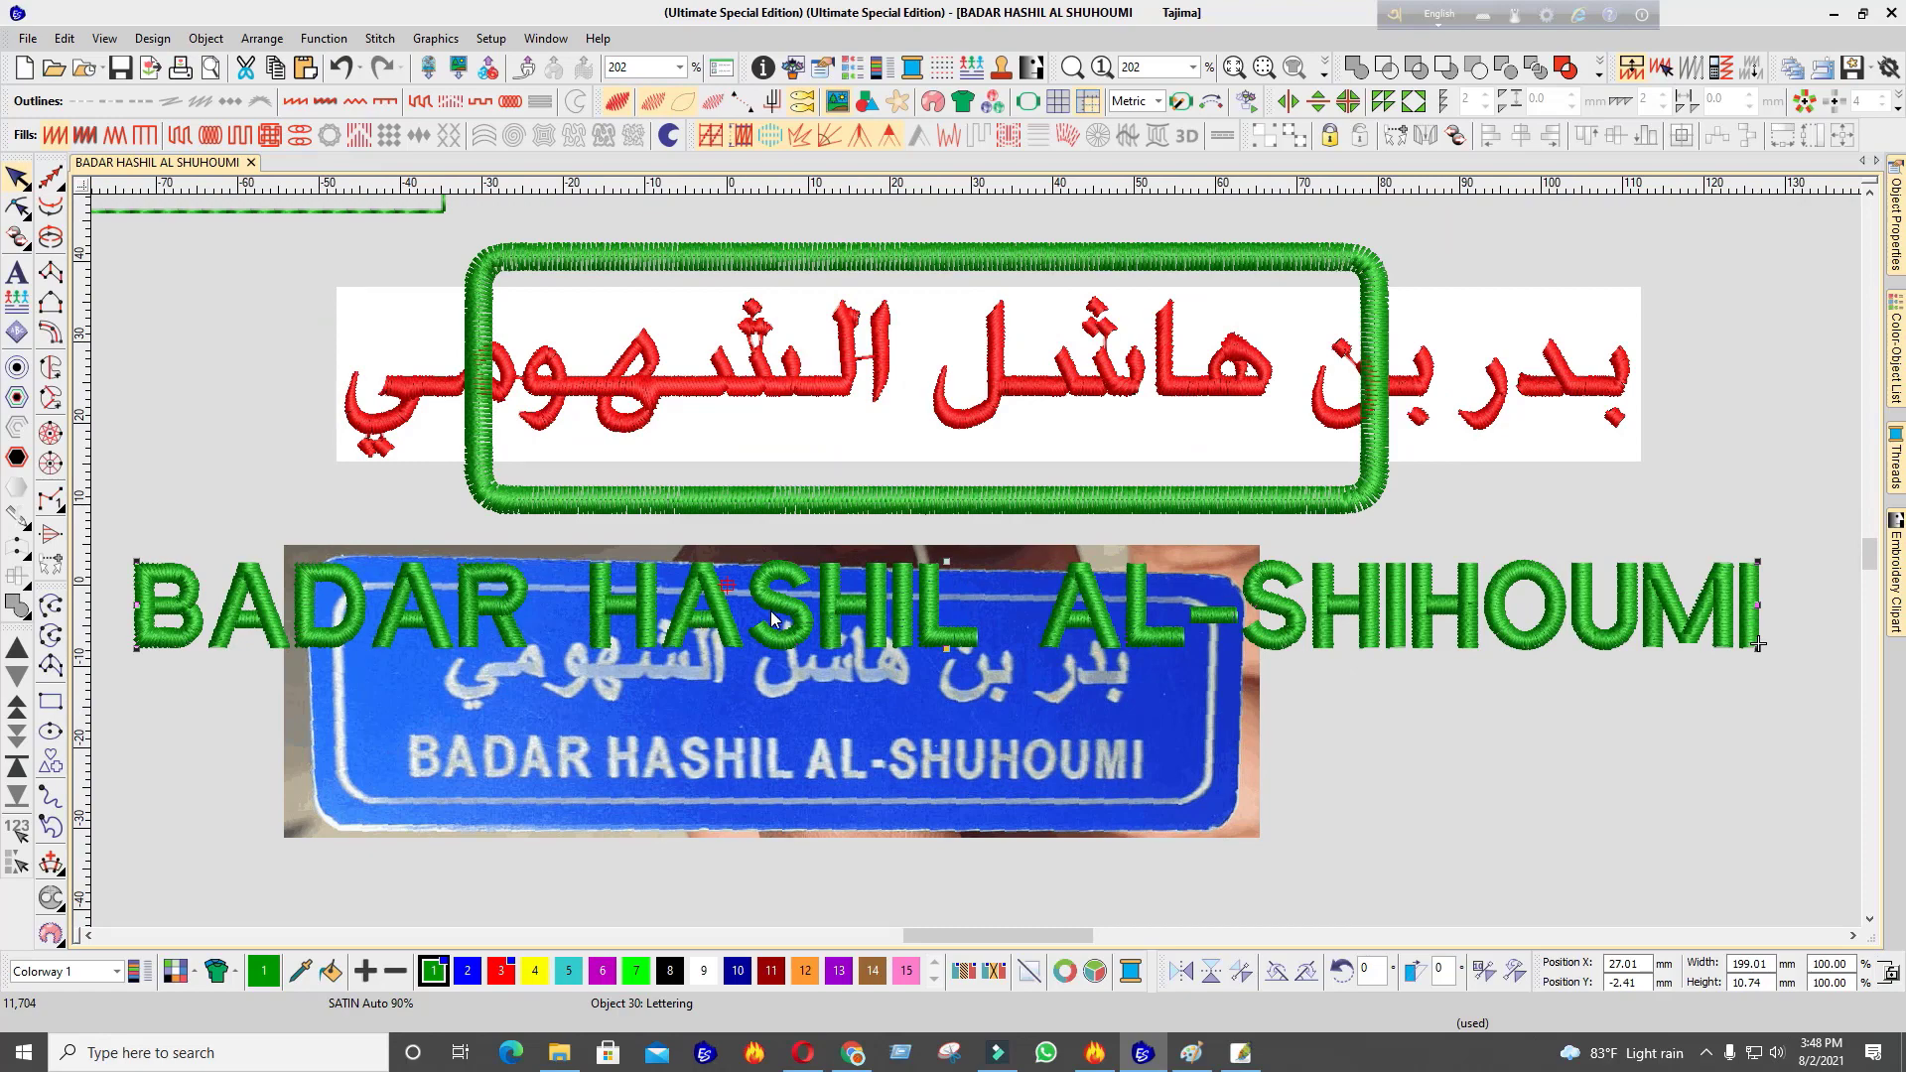
pyautogui.doubleClick(1206, 613)
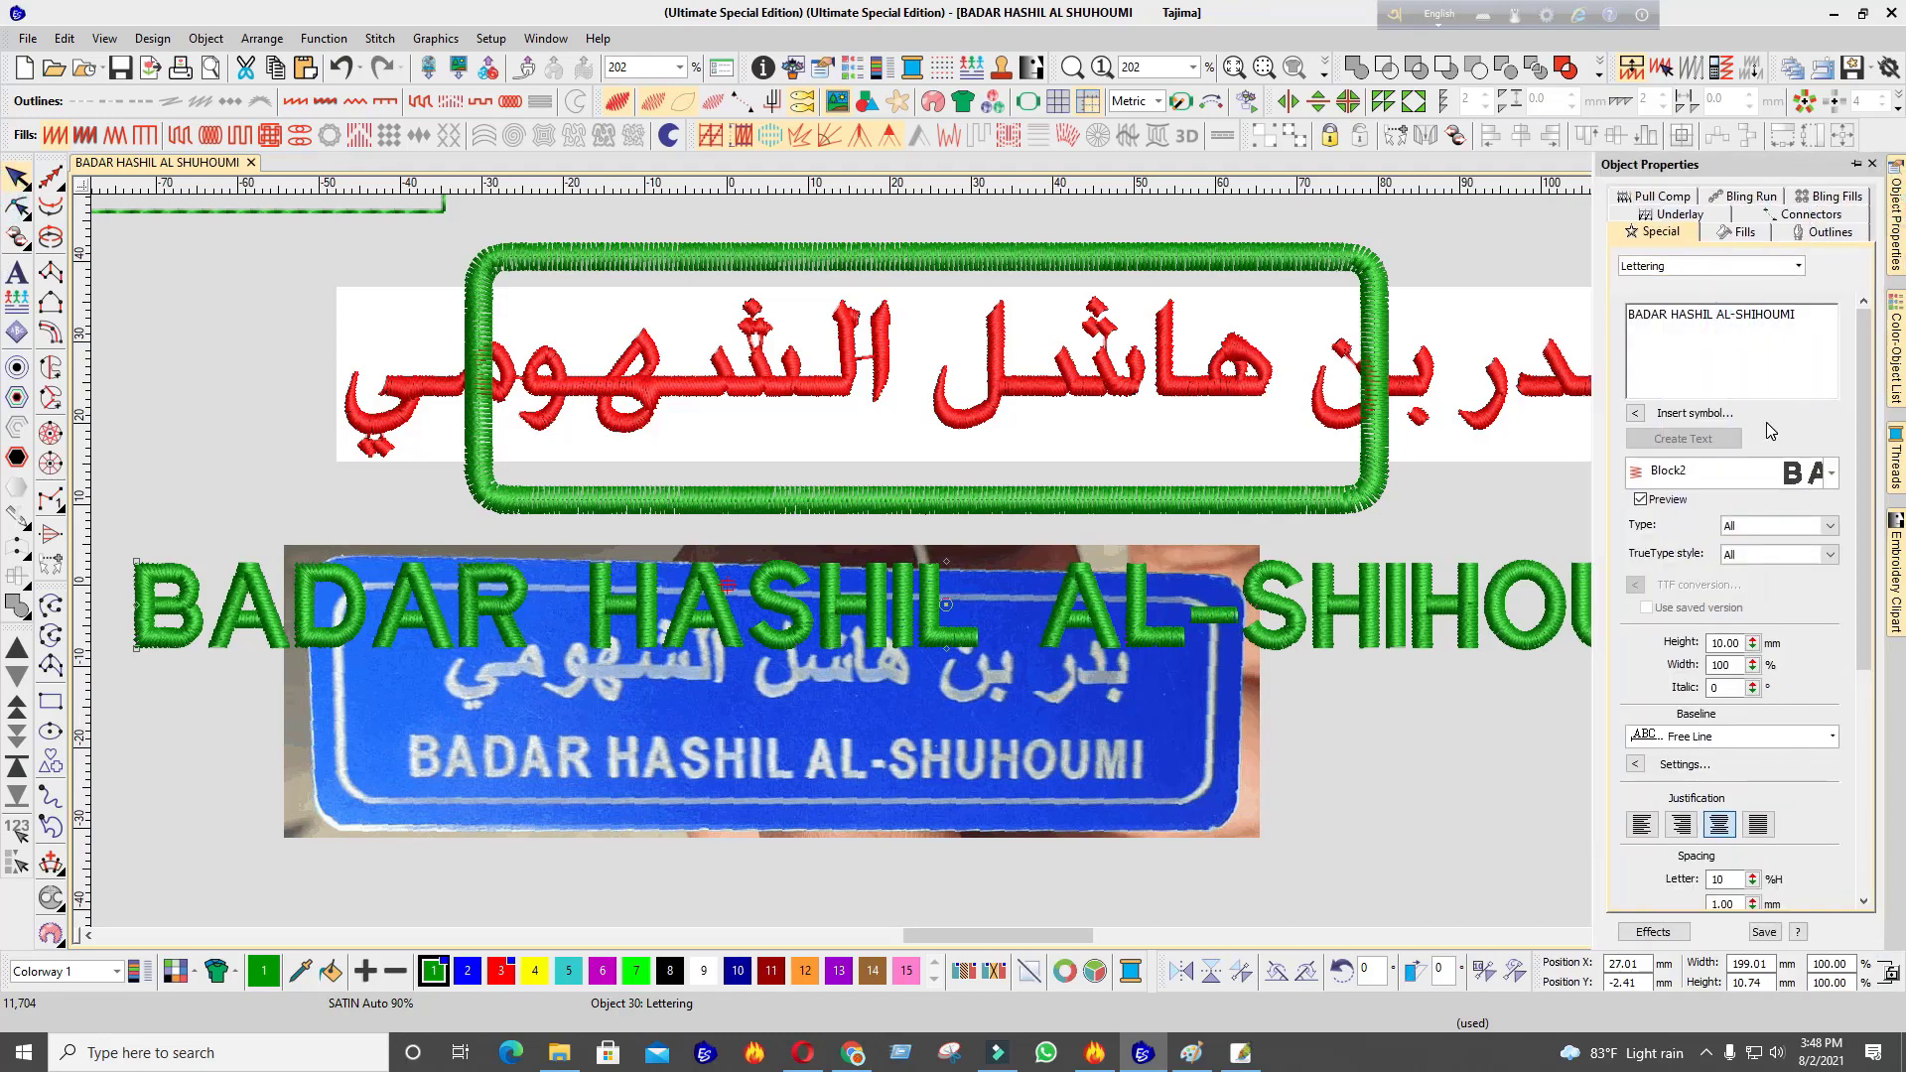
pyautogui.press('BackSpace')
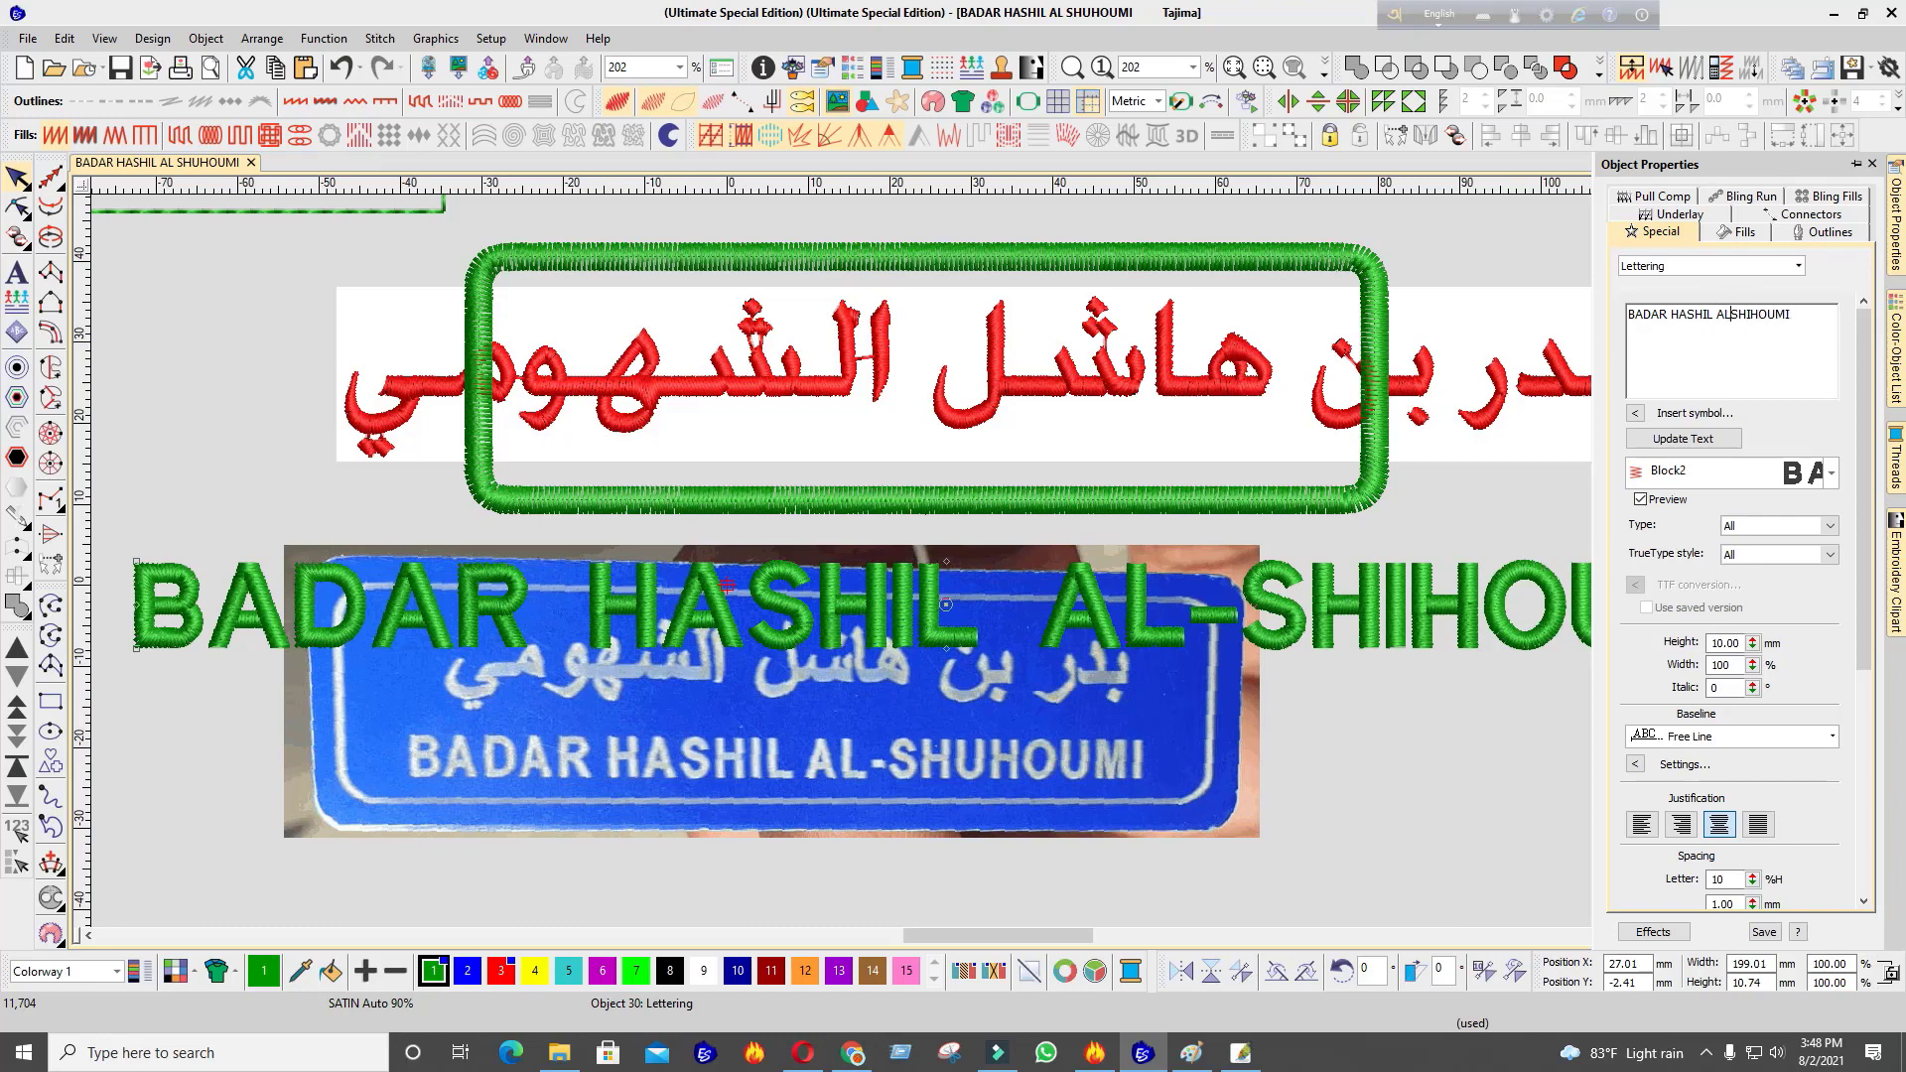
pyautogui.write('-')
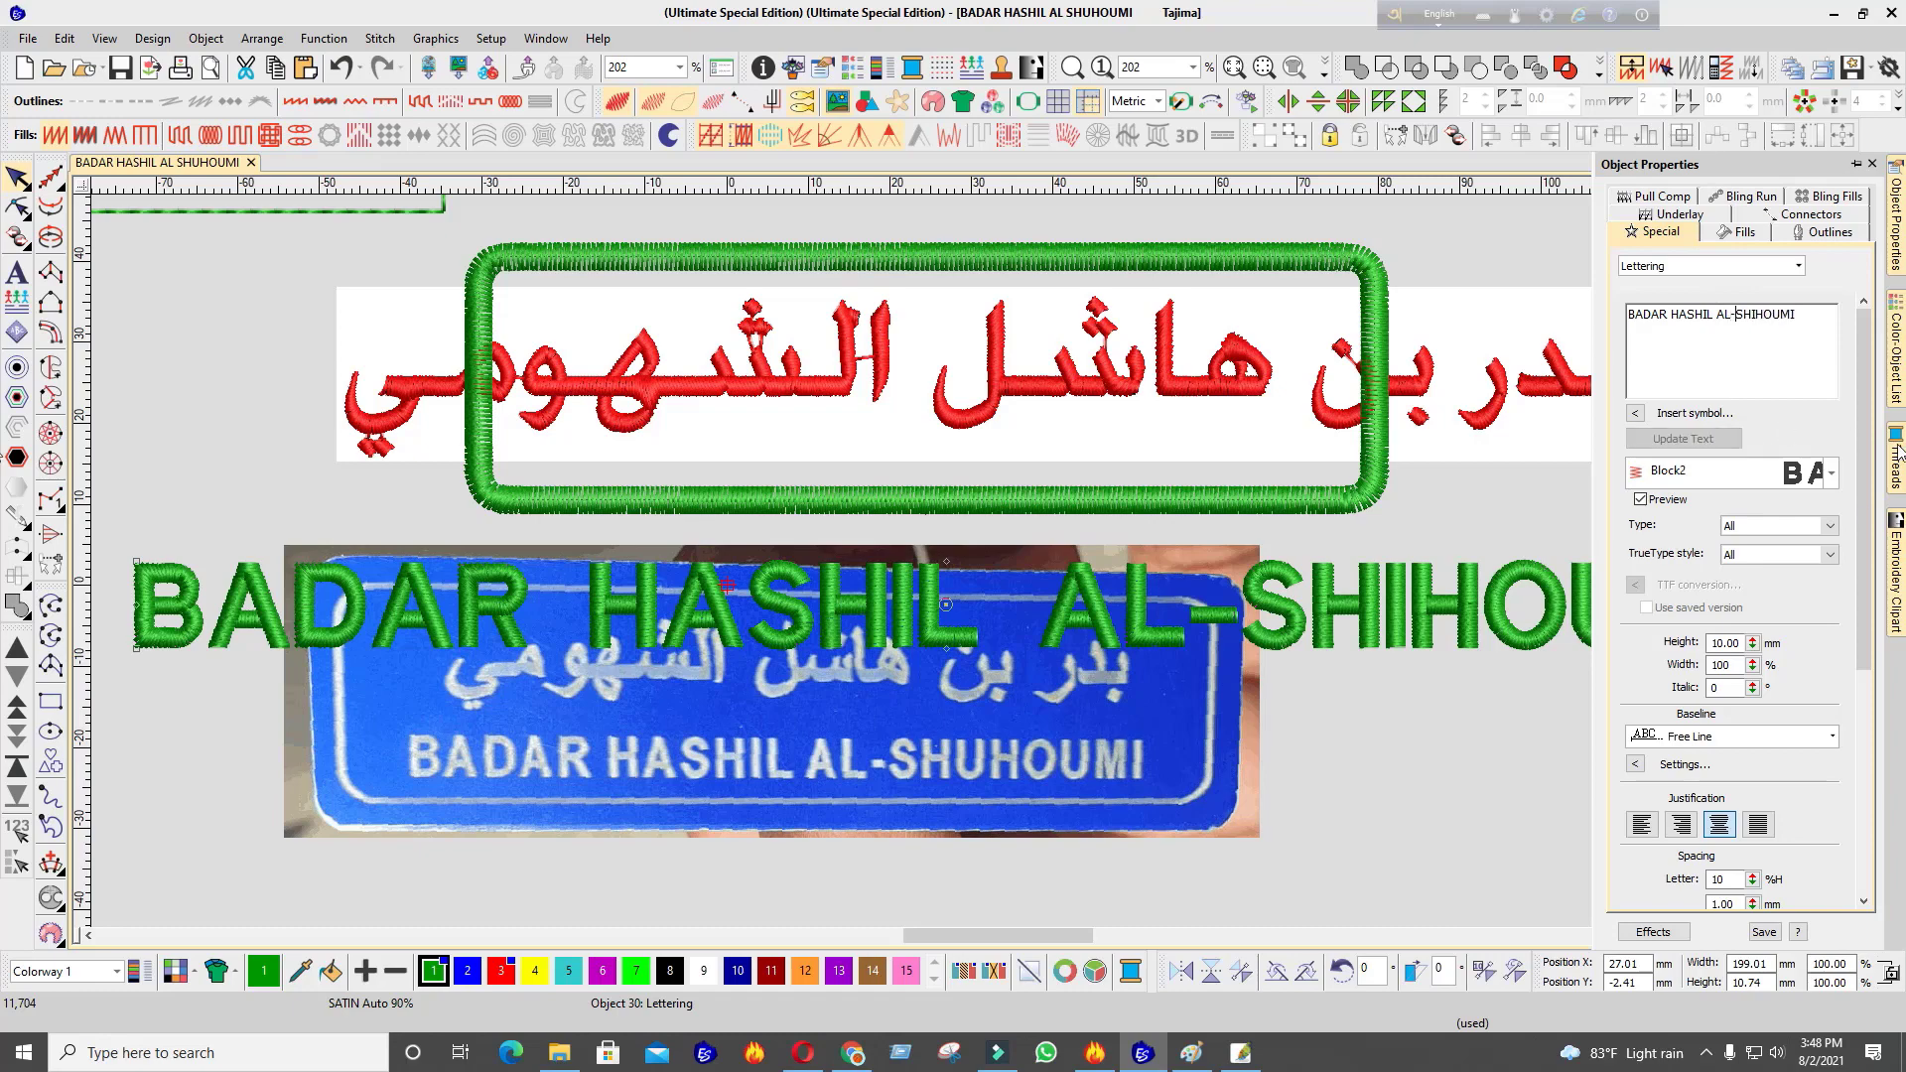
pyautogui.click(1471, 260)
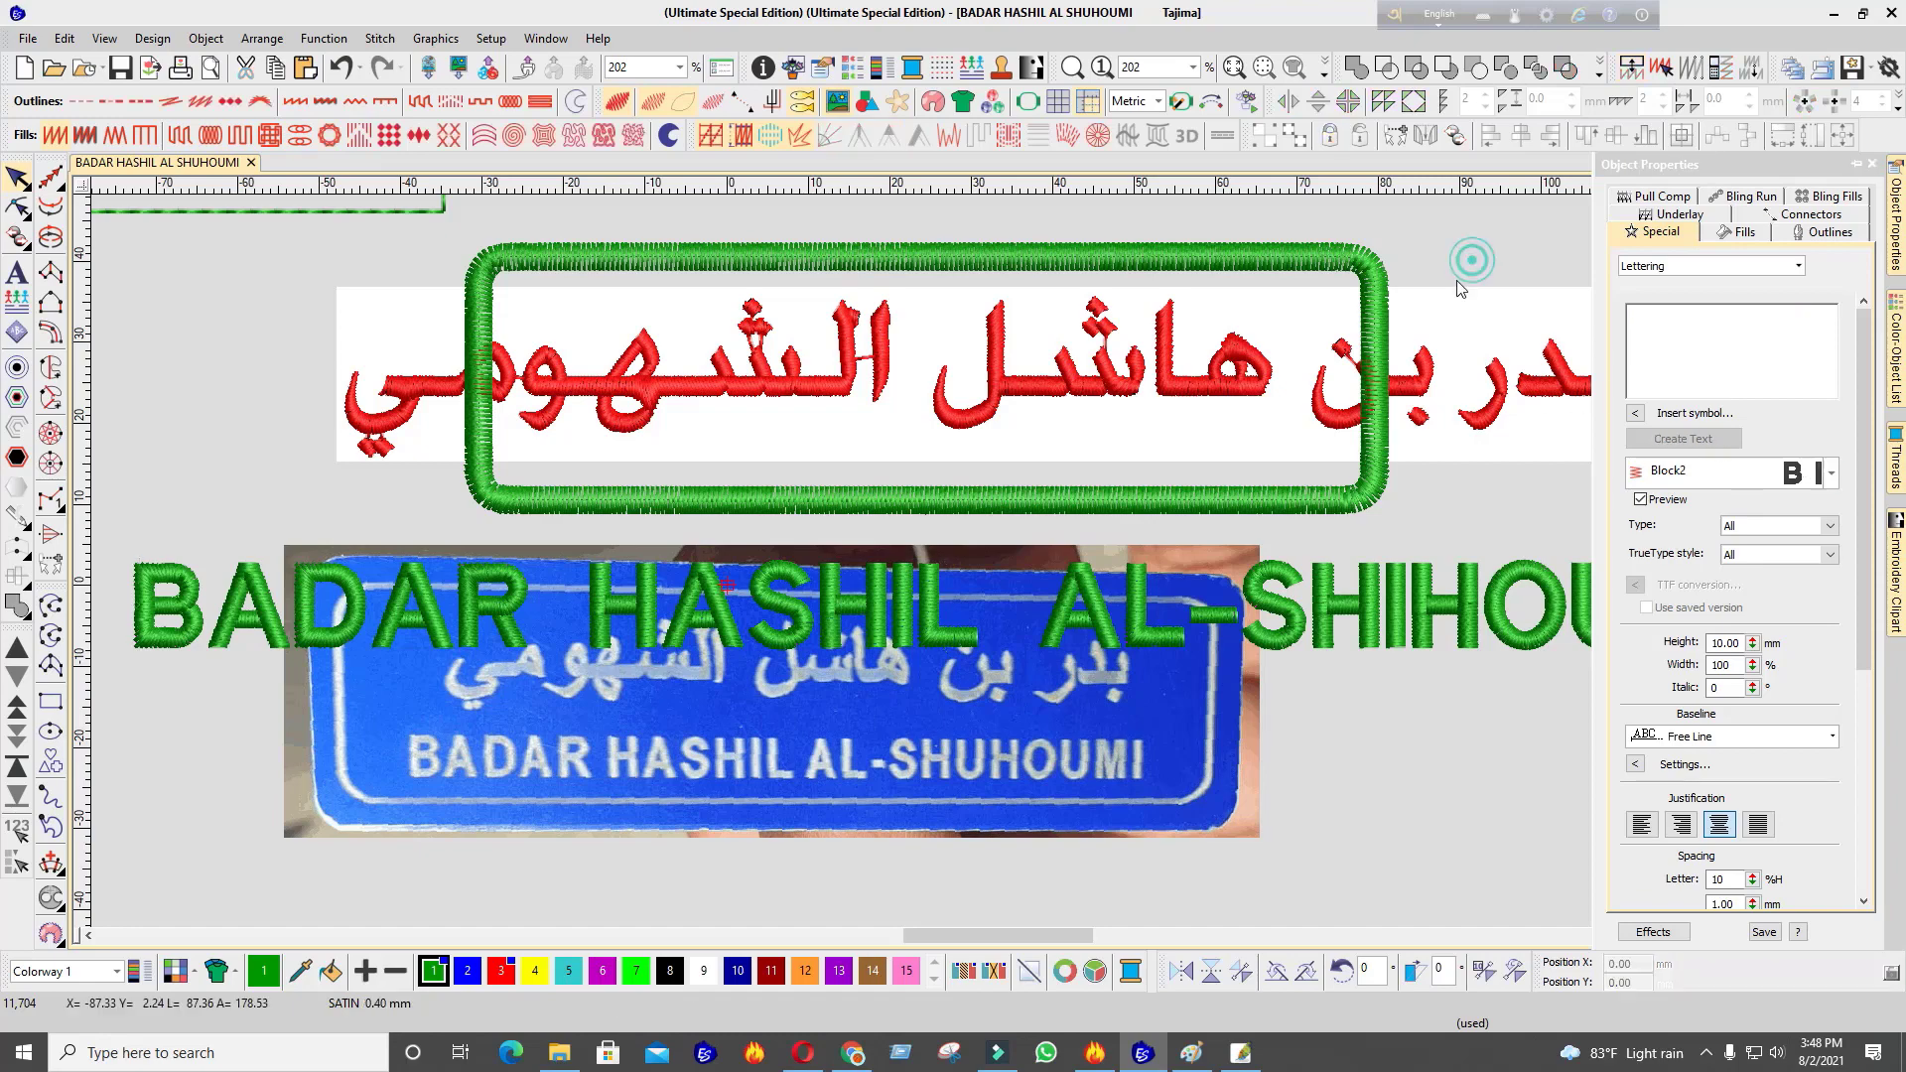
pyautogui.click(1295, 615)
# Select the green rounded frame and bring up its settings
pyautogui.scroll(-2, 1013, 573)
pyautogui.scroll(2, 977, 566)
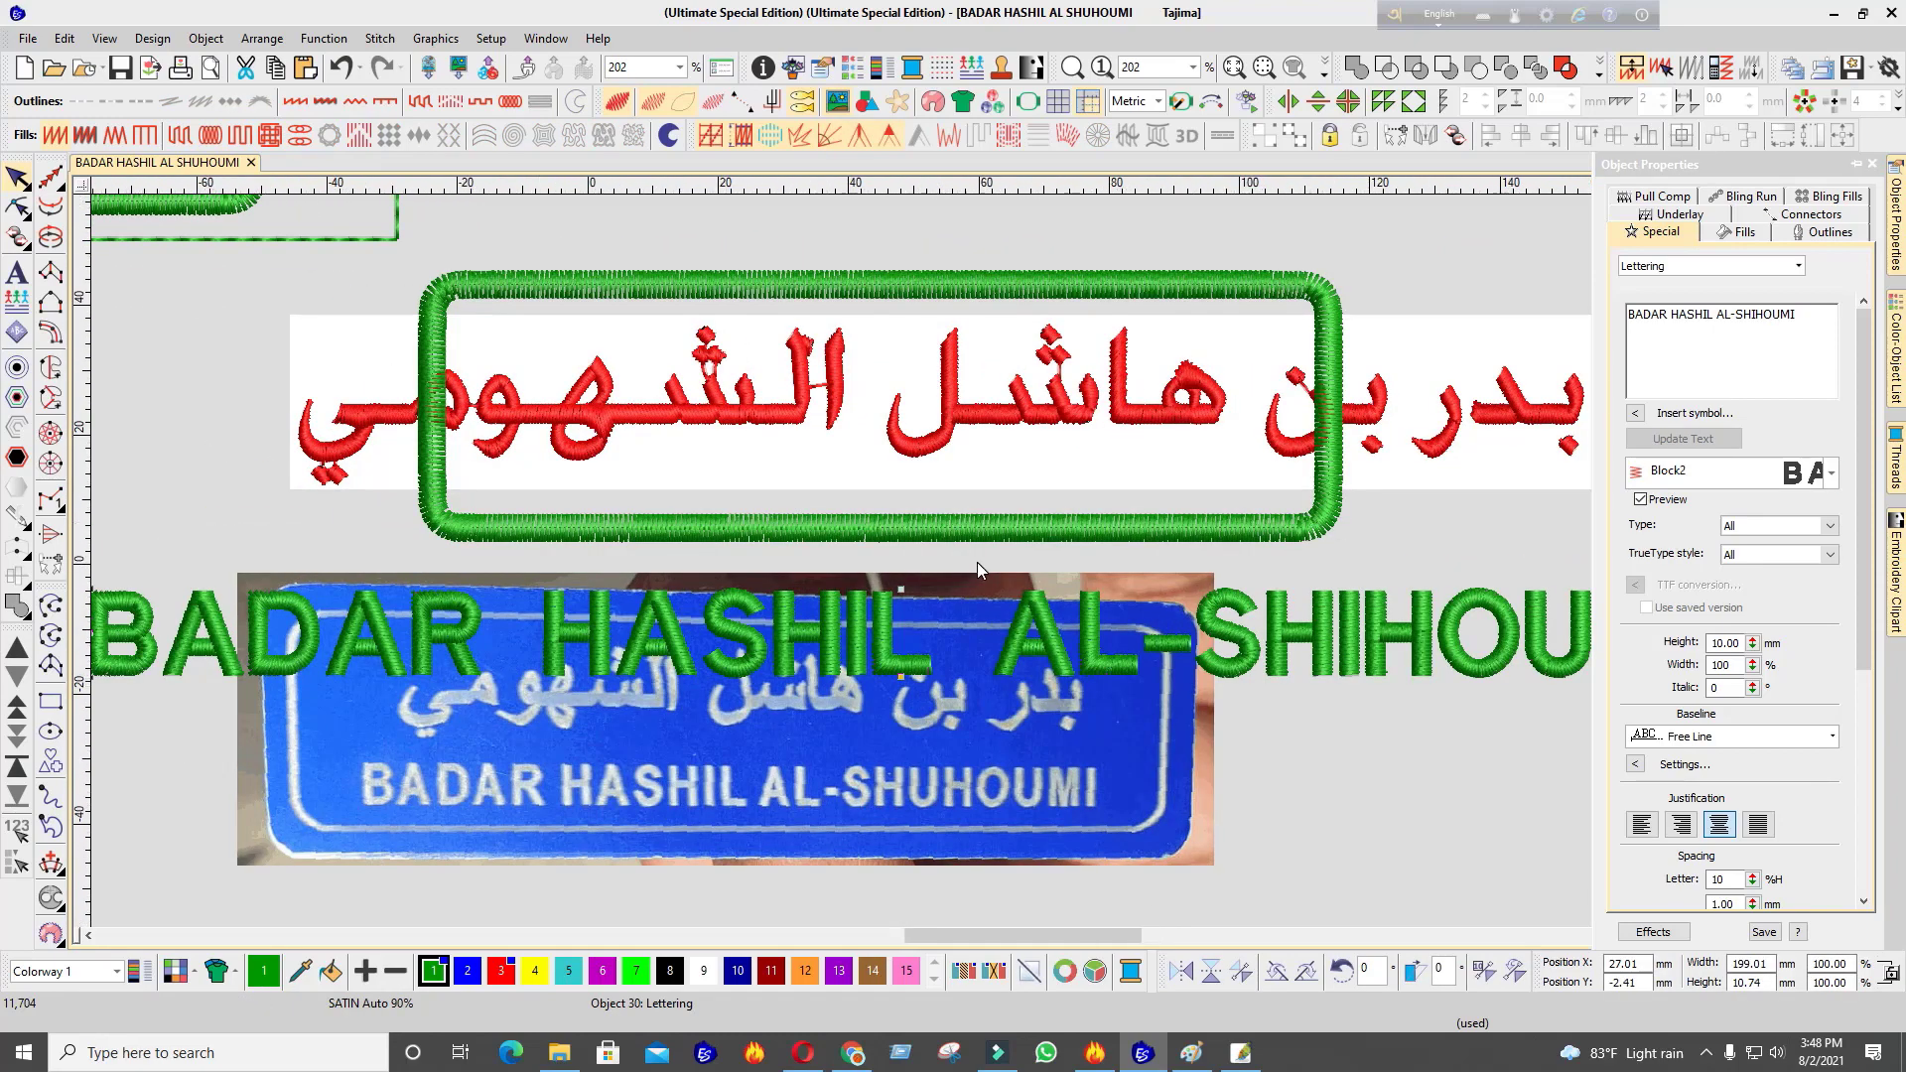
pyautogui.scroll(-2, 977, 564)
pyautogui.click(1011, 508)
pyautogui.click(1896, 238)
# Change the green frame's satin column width from 3.00 to 2.50 mm
pyautogui.moveTo(1724, 327); pyautogui.dragTo(1492, 338)
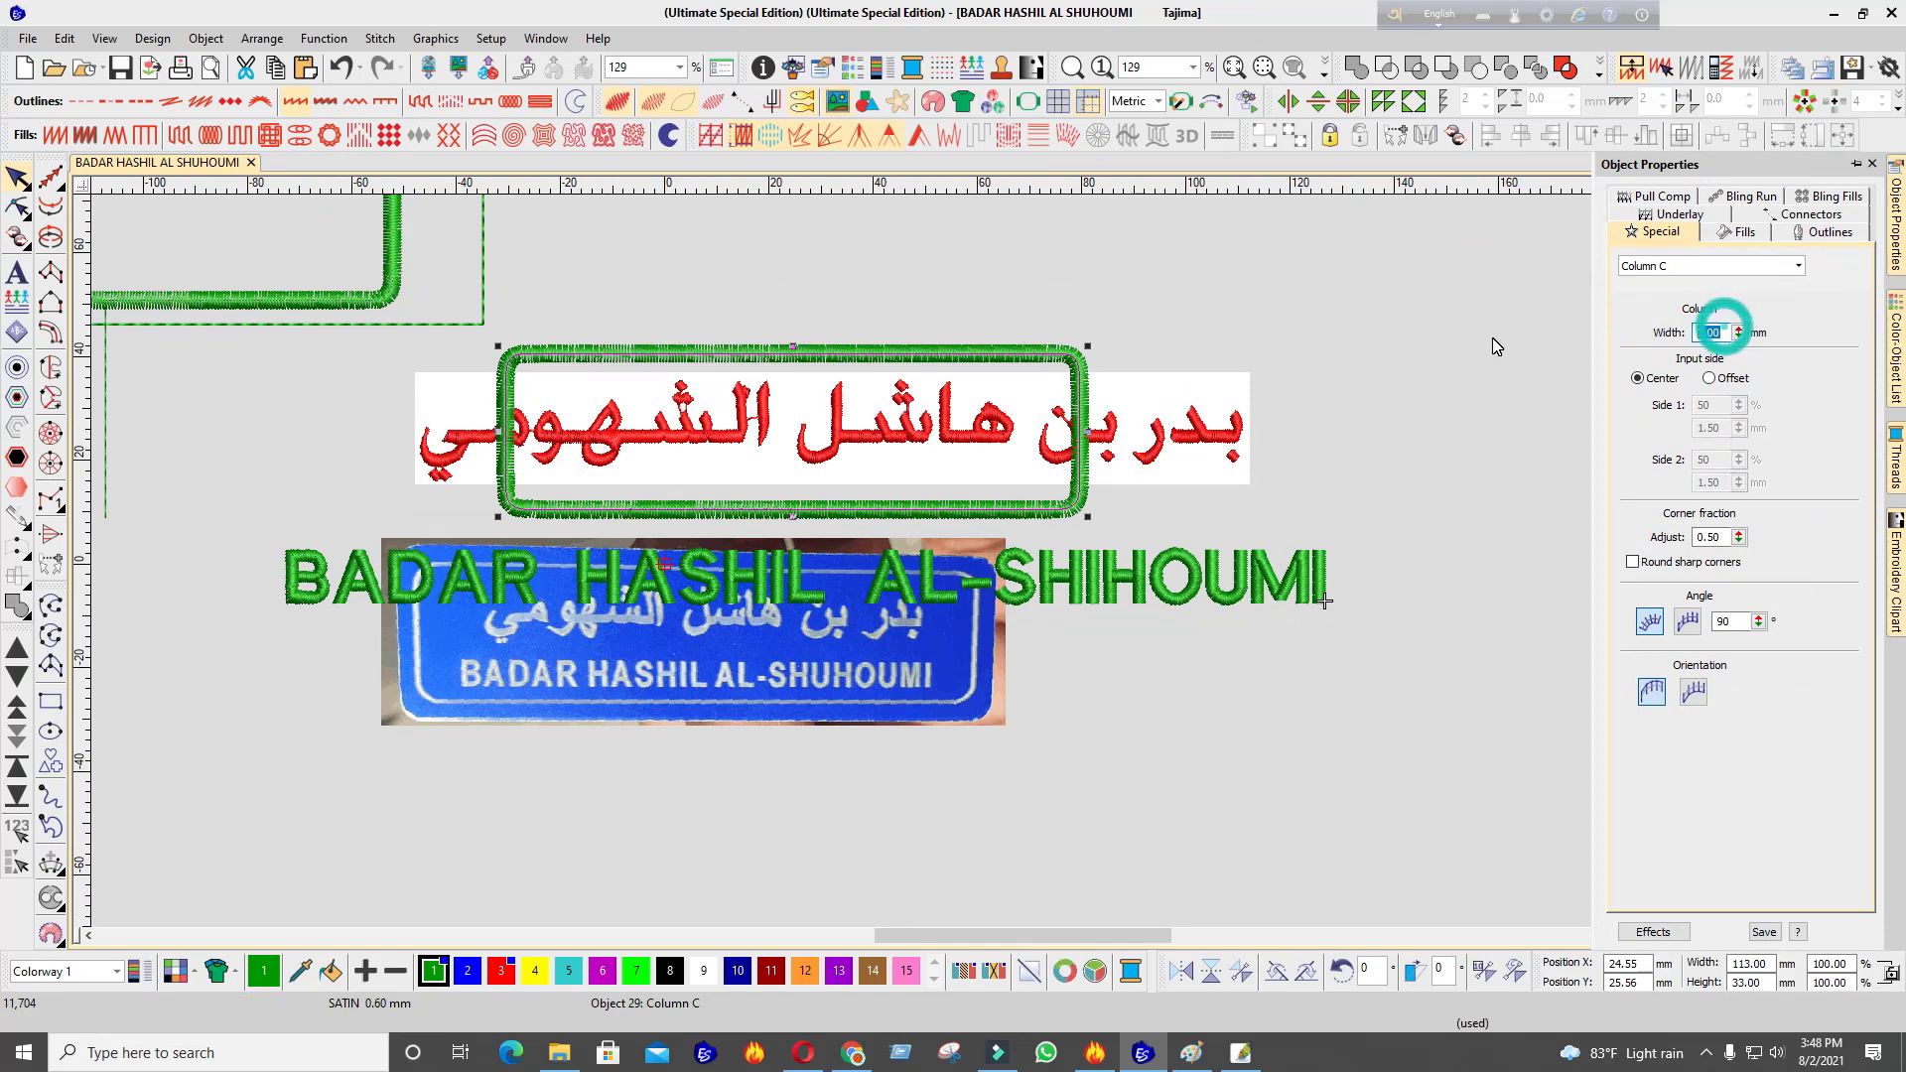
pyautogui.write('2.')
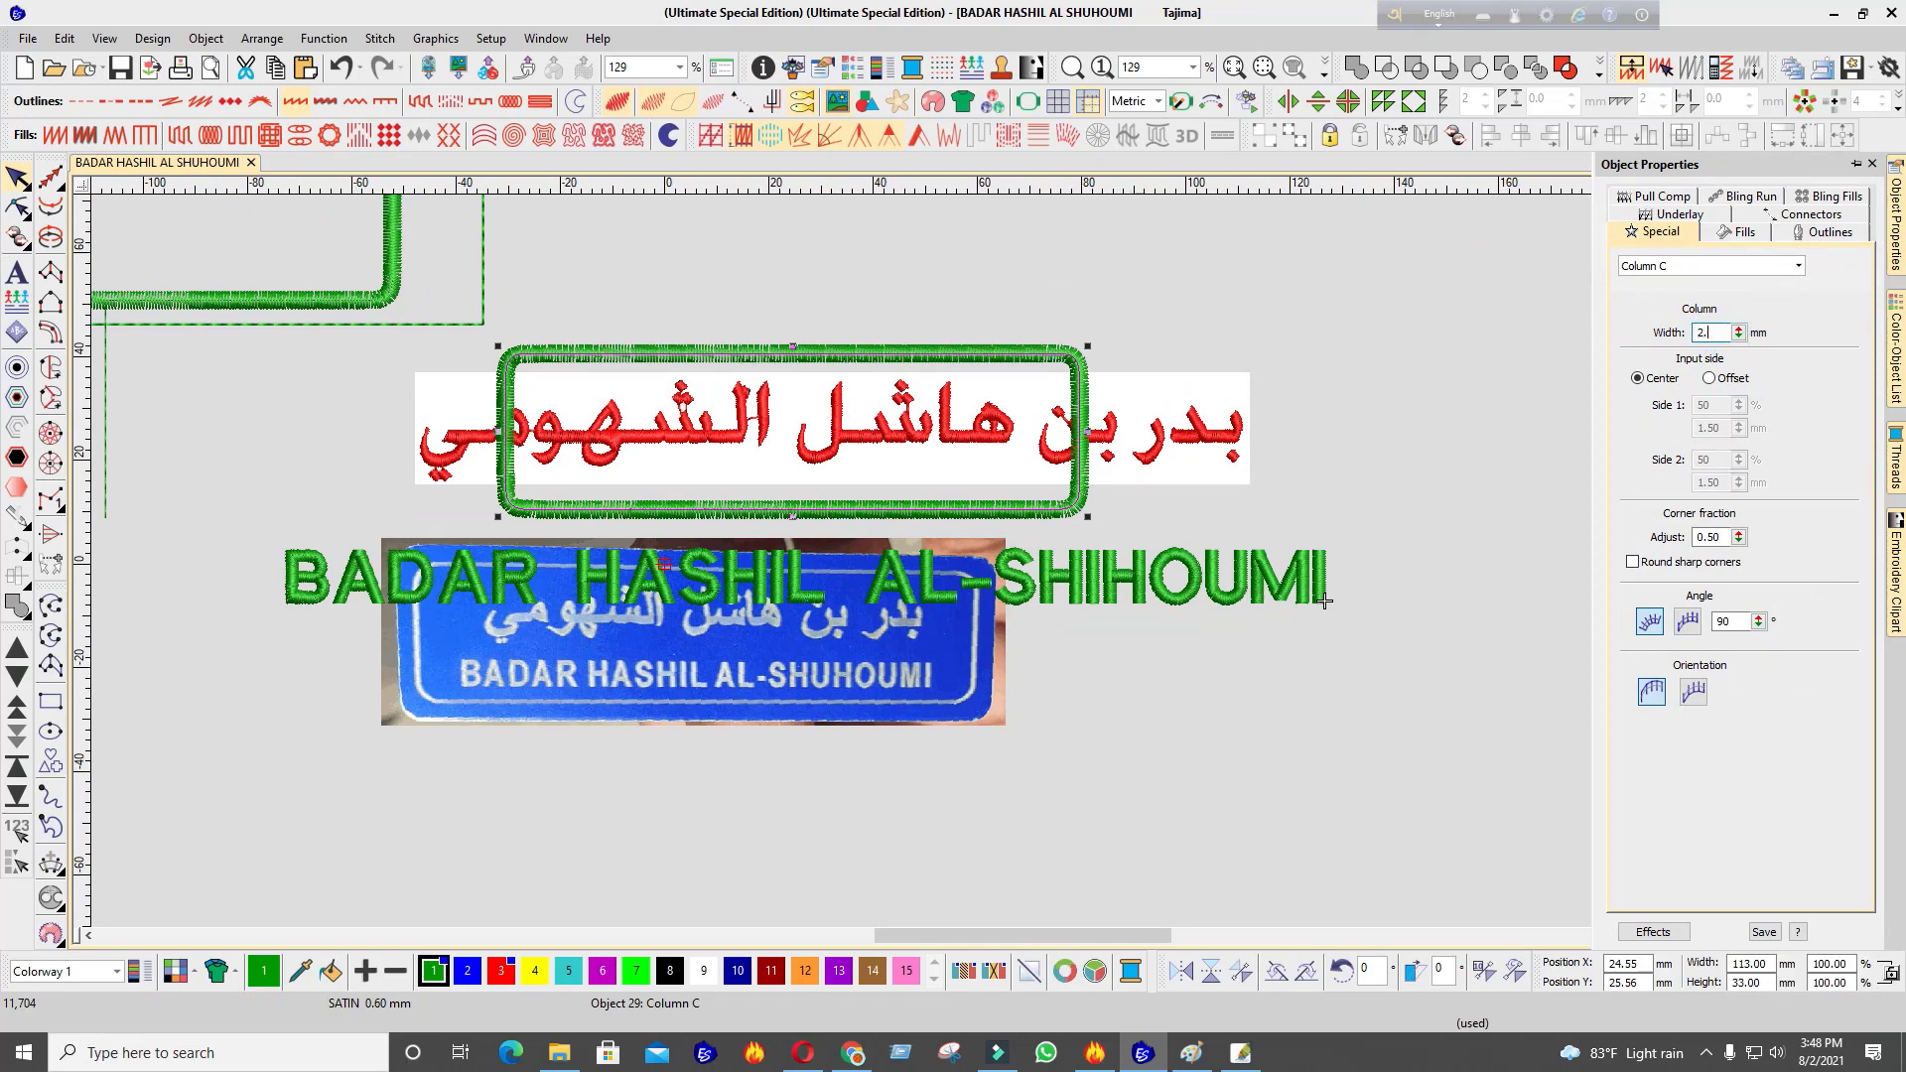
pyautogui.write('5')
pyautogui.press('Return')
pyautogui.scroll(1, 1104, 640)
pyautogui.click(1150, 675)
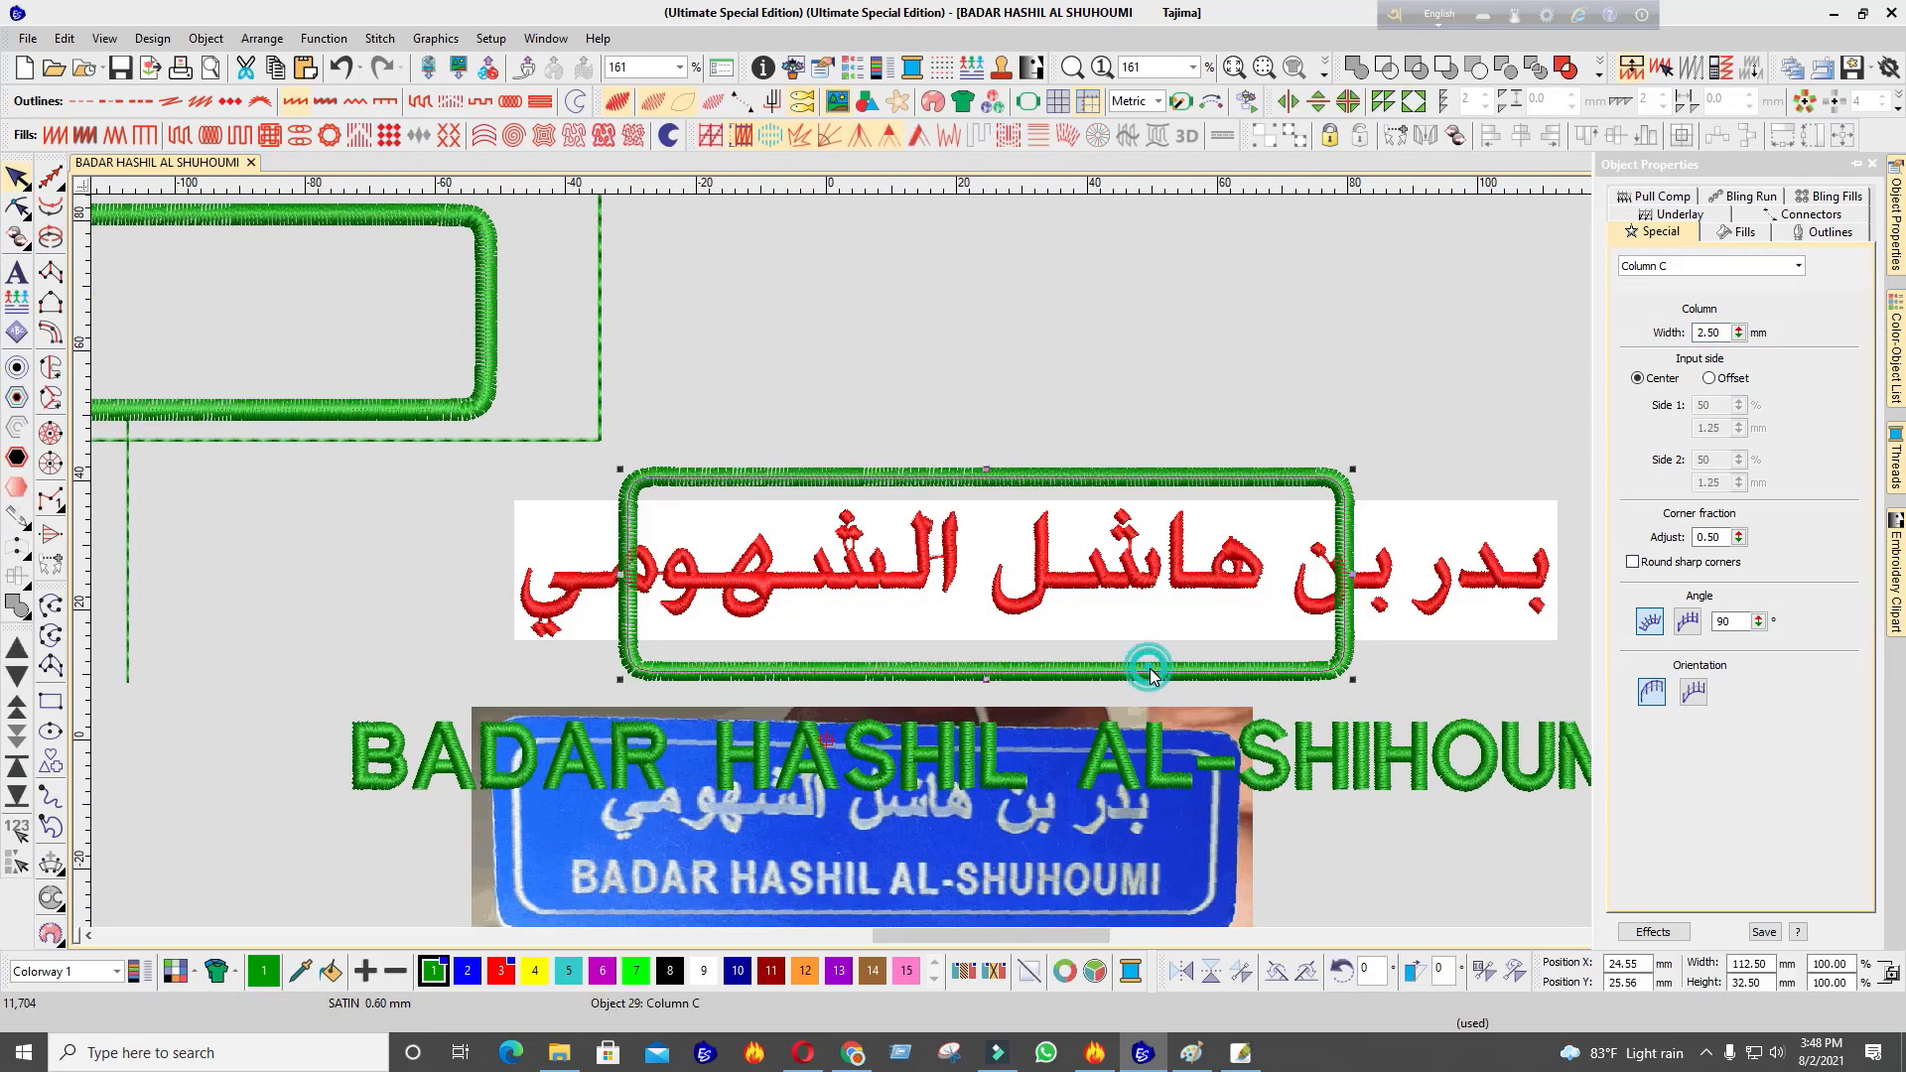
pyautogui.click(1303, 782)
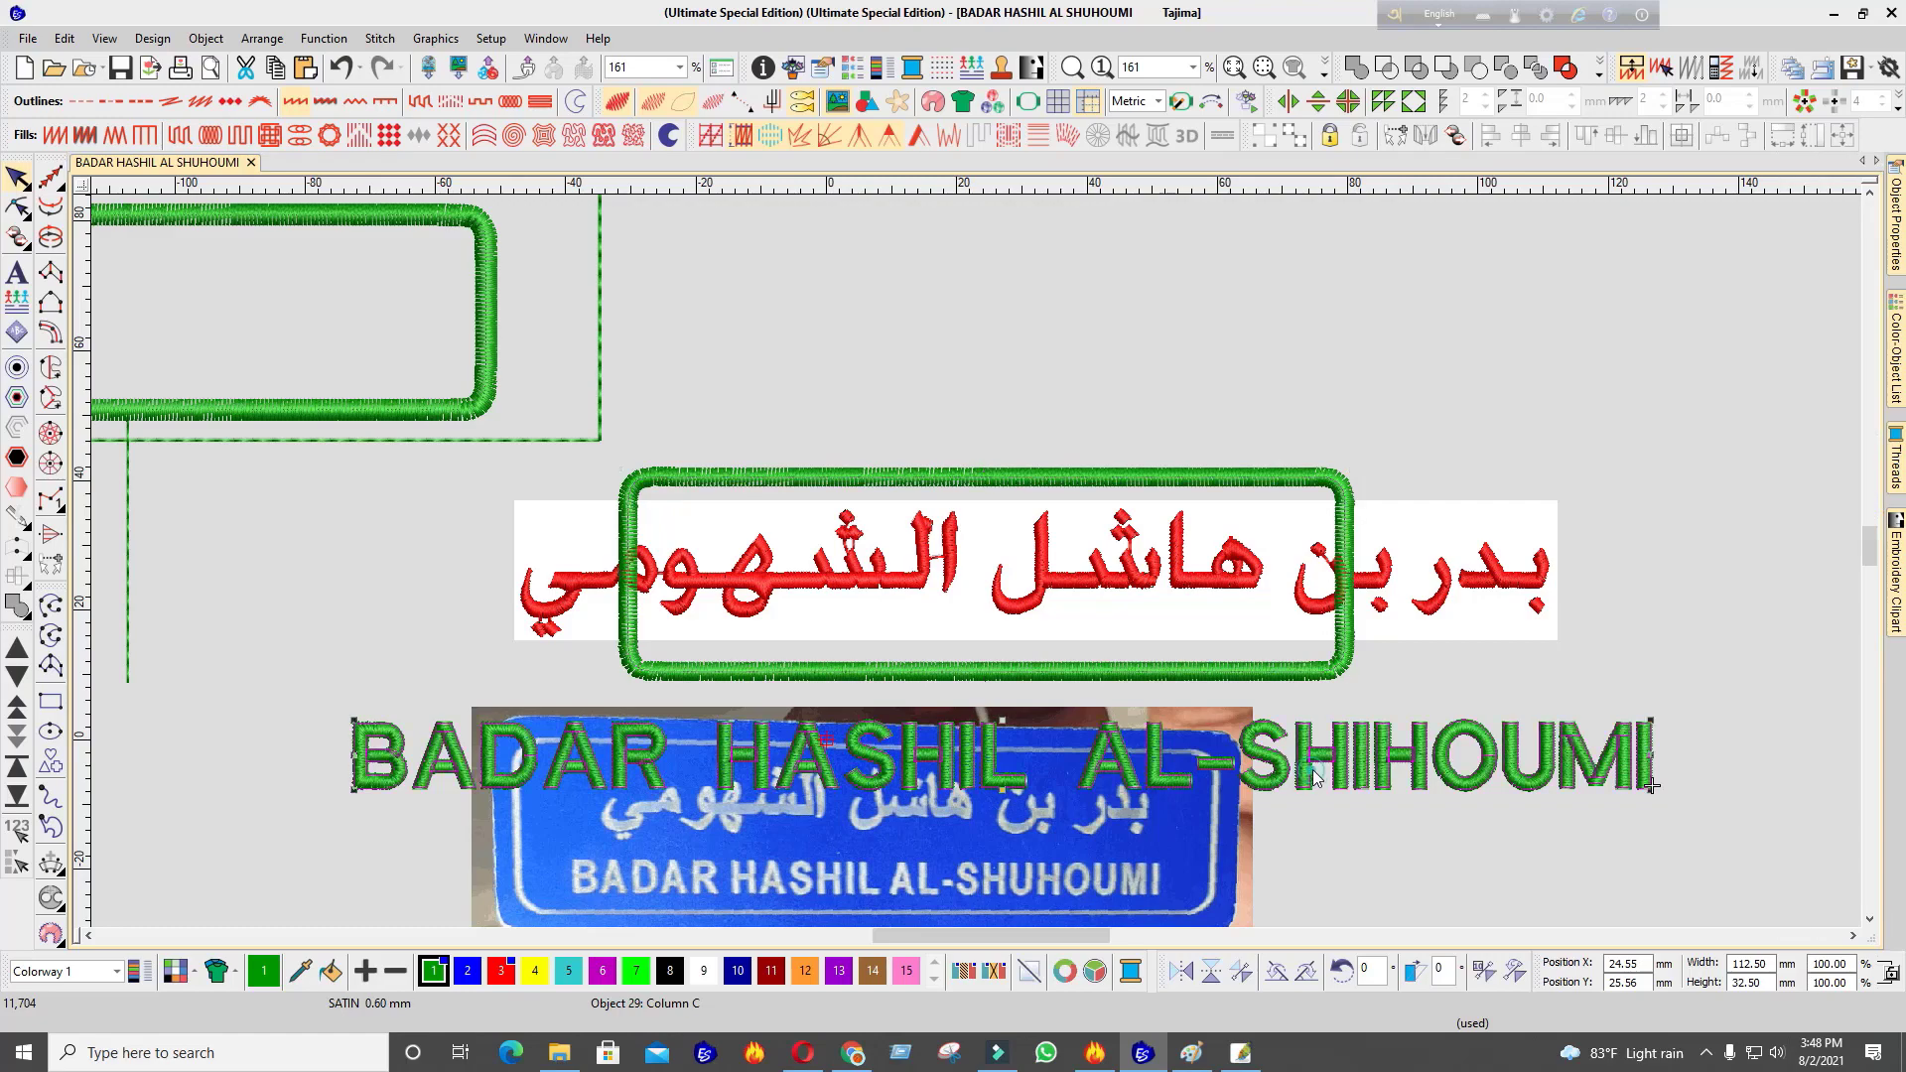
# Scale the English lettering down to about 101 mm wide, undoing an accidental flip
pyautogui.moveTo(1646, 686); pyautogui.dragTo(1309, 590)
pyautogui.scroll(-3, 950, 563)
pyautogui.scroll(3, 951, 566)
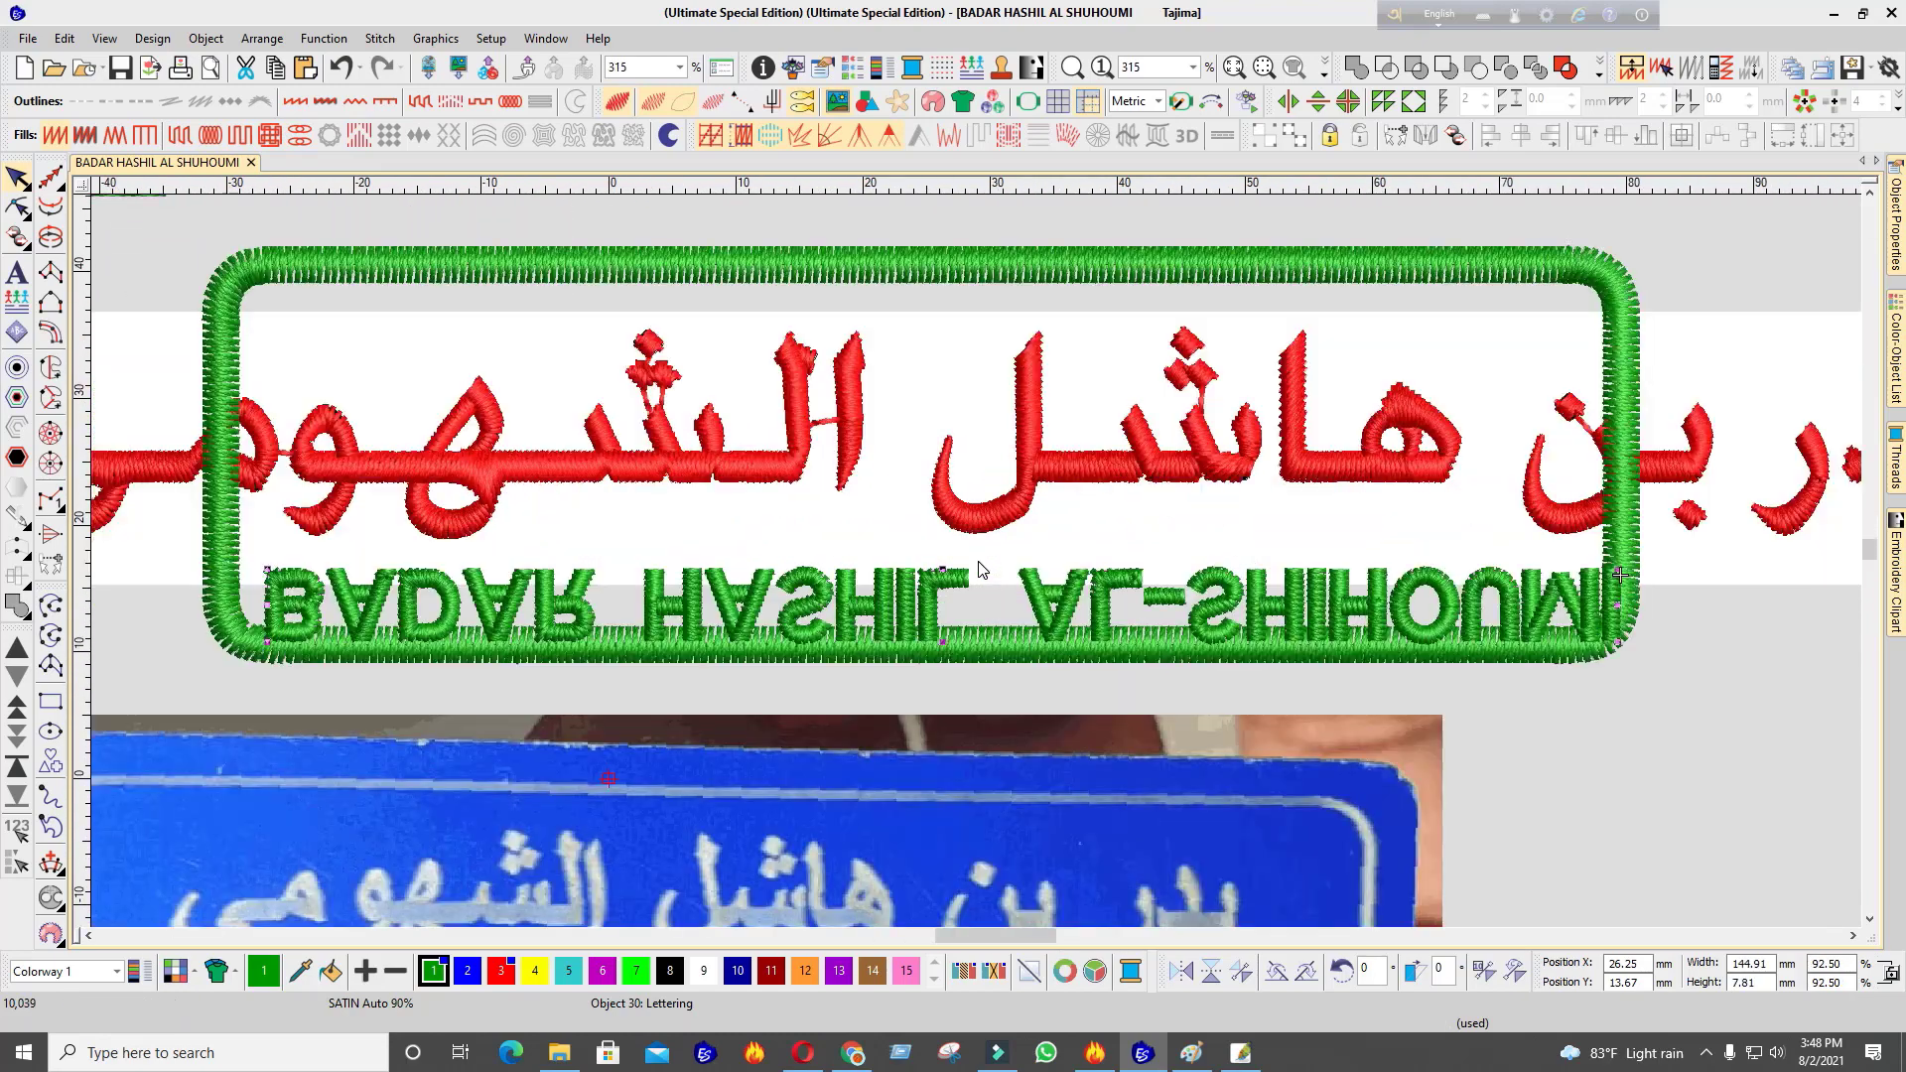
pyautogui.scroll(-1, 953, 566)
pyautogui.hotkey('ctrl', 'z')
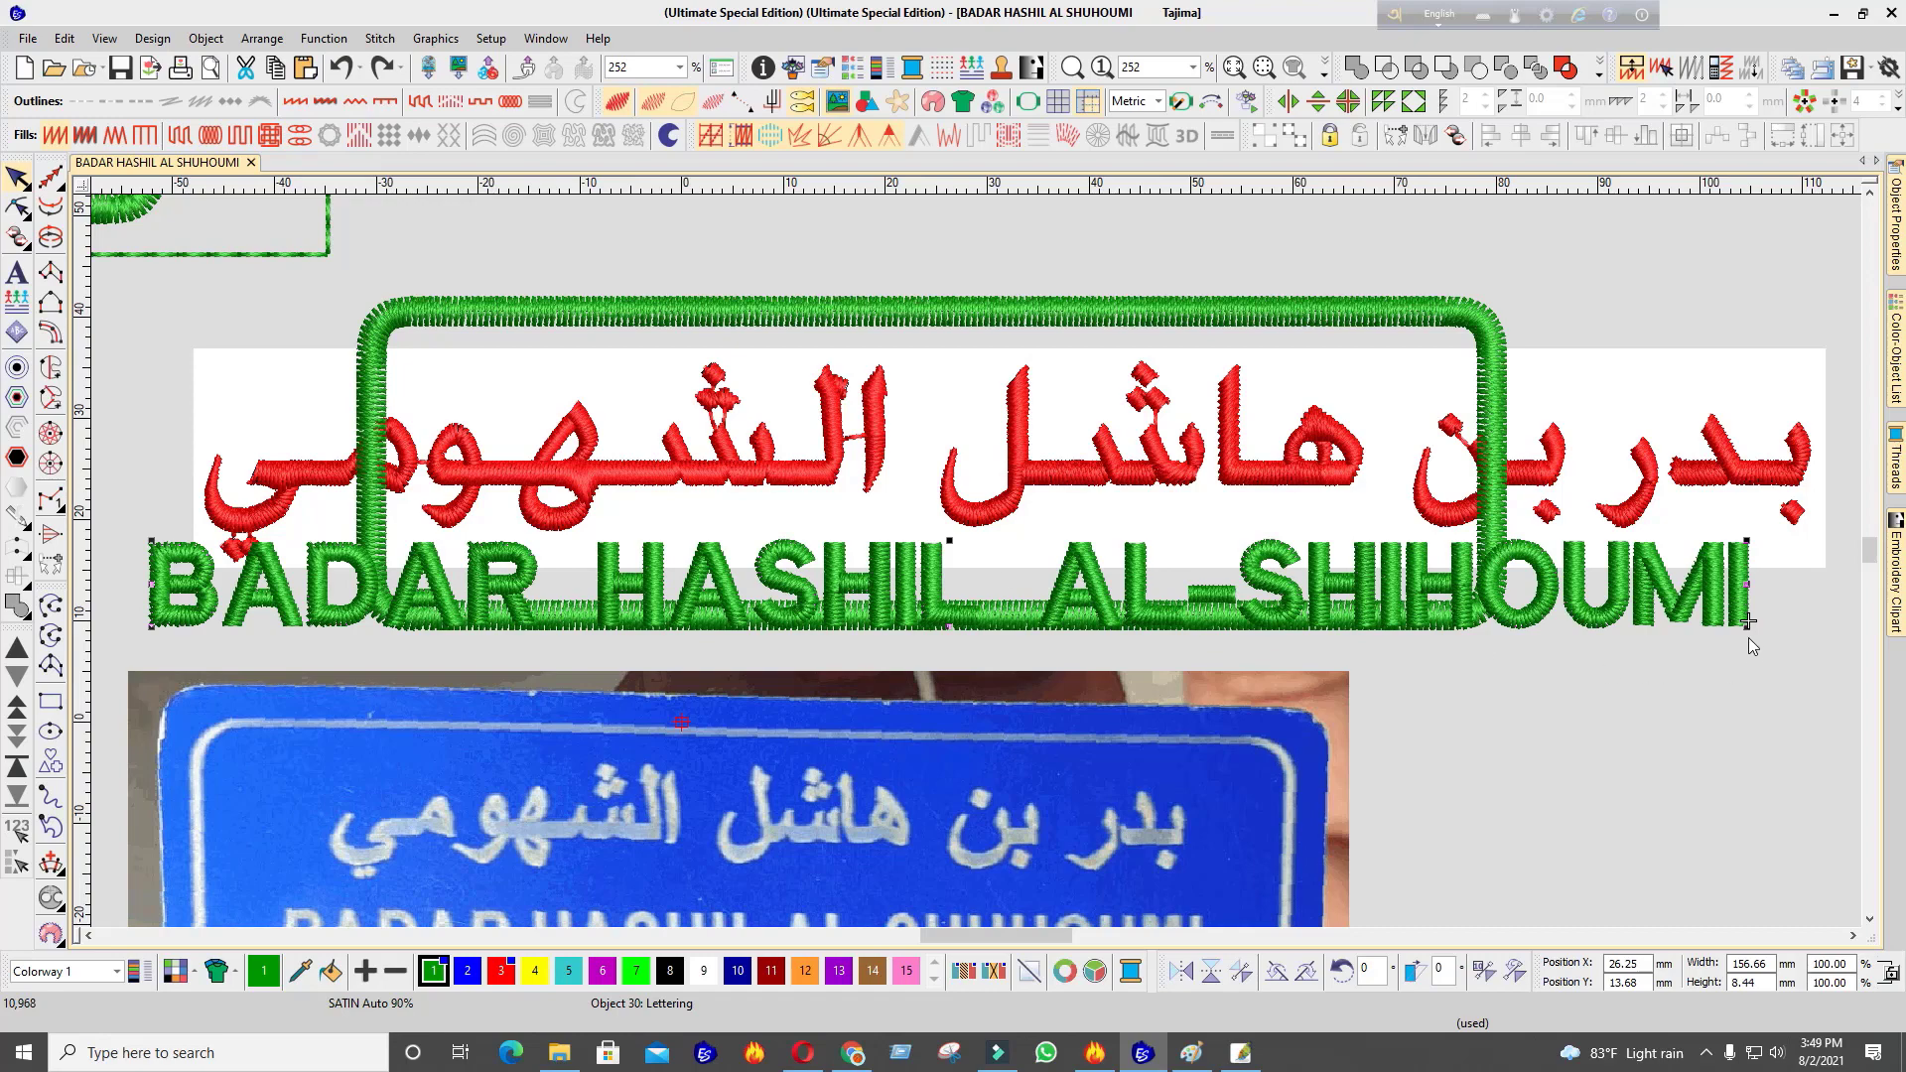
pyautogui.moveTo(1747, 622); pyautogui.dragTo(1469, 605)
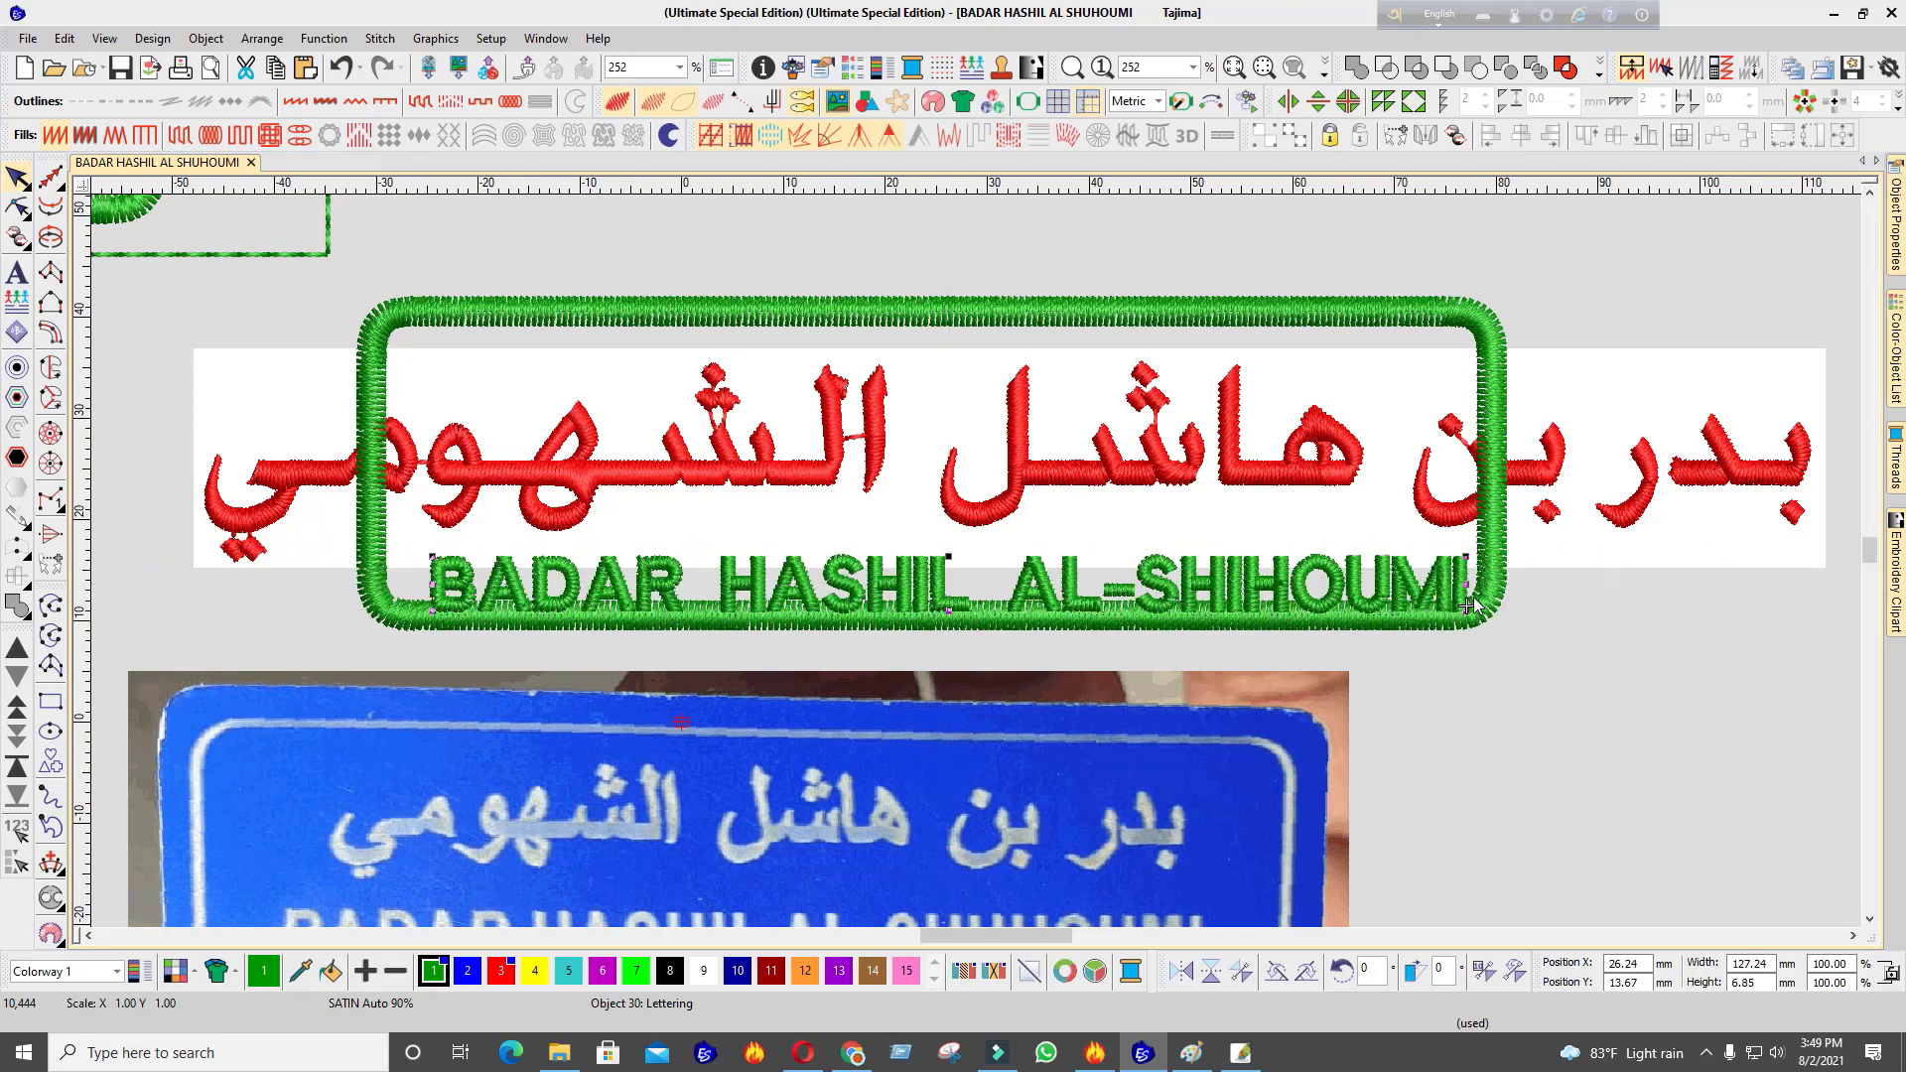
pyautogui.scroll(2, 1290, 546)
pyautogui.scroll(-3, 1025, 402)
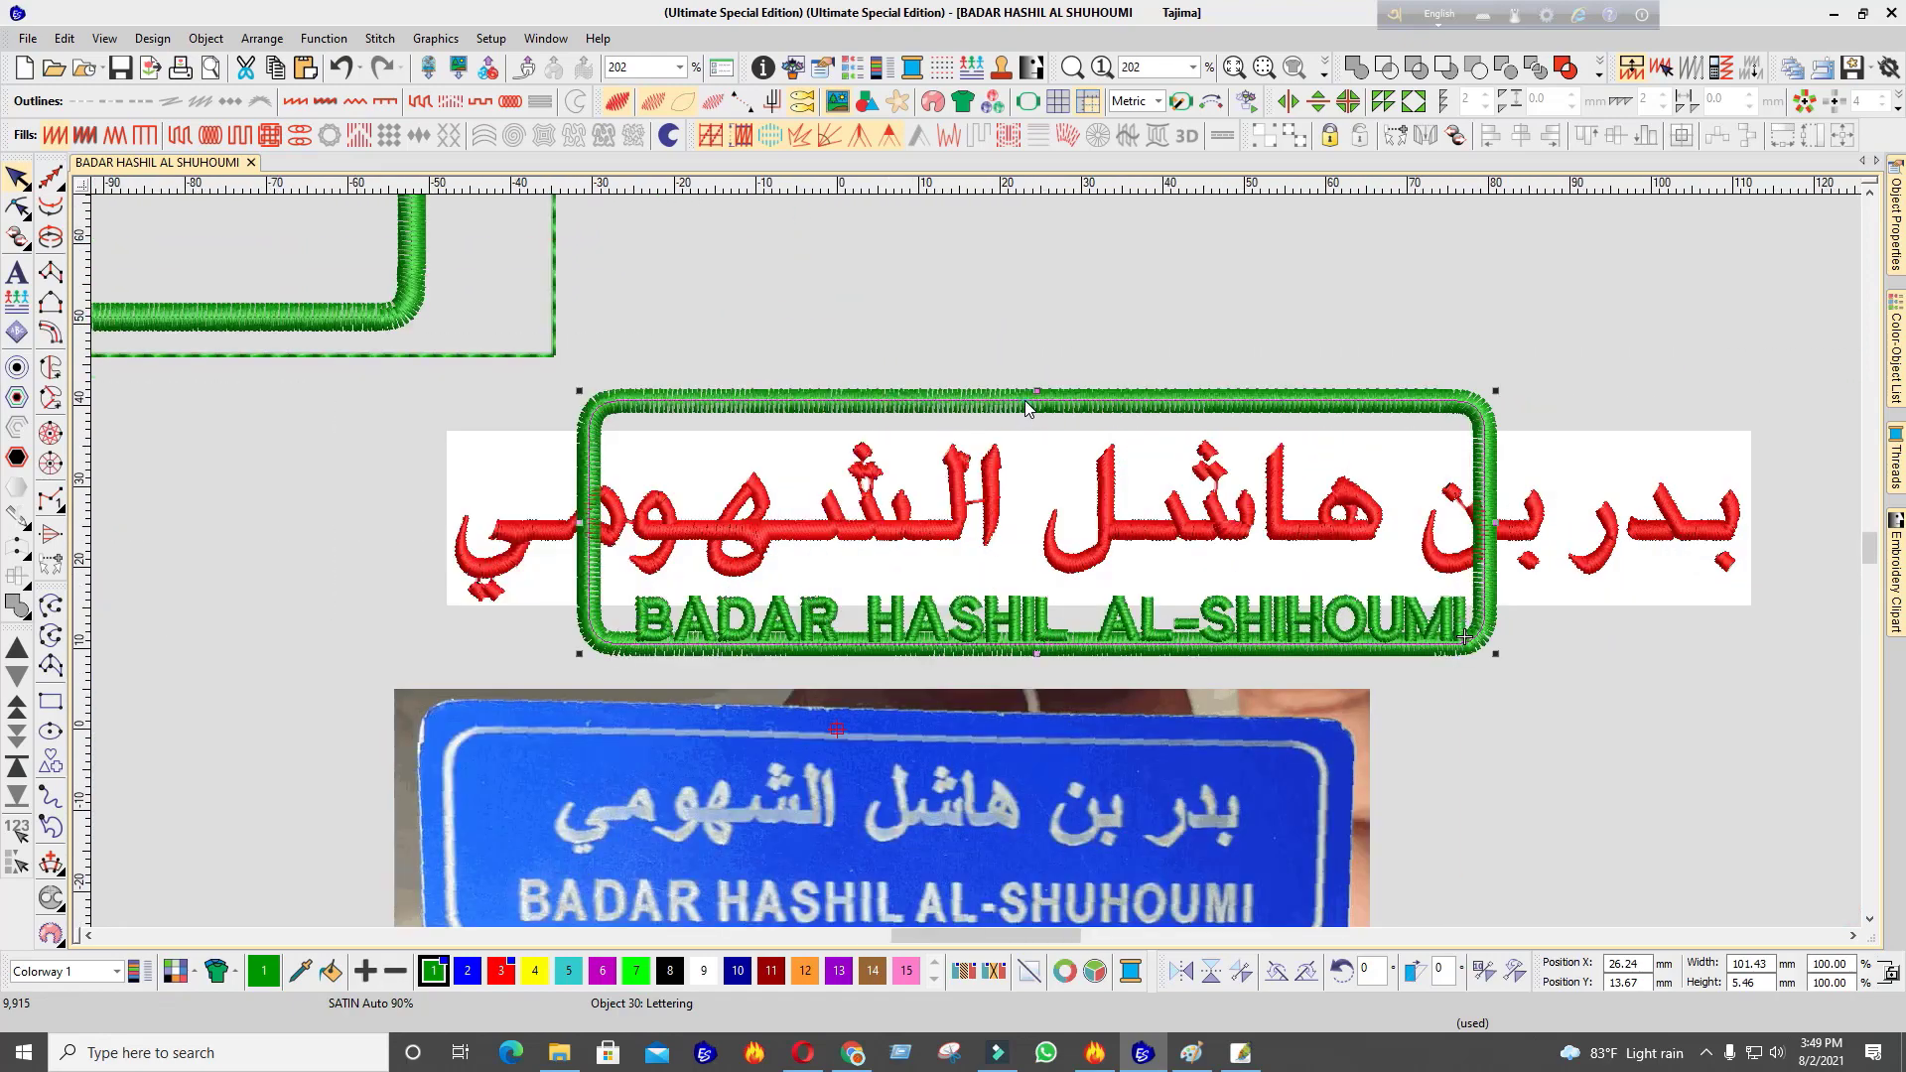
# Centre the English lettering in the frame and nudge it up inside the bottom edge
pyautogui.keyDown('ctrl'); pyautogui.click(1025, 401); pyautogui.keyUp('ctrl')
pyautogui.click(1555, 142)
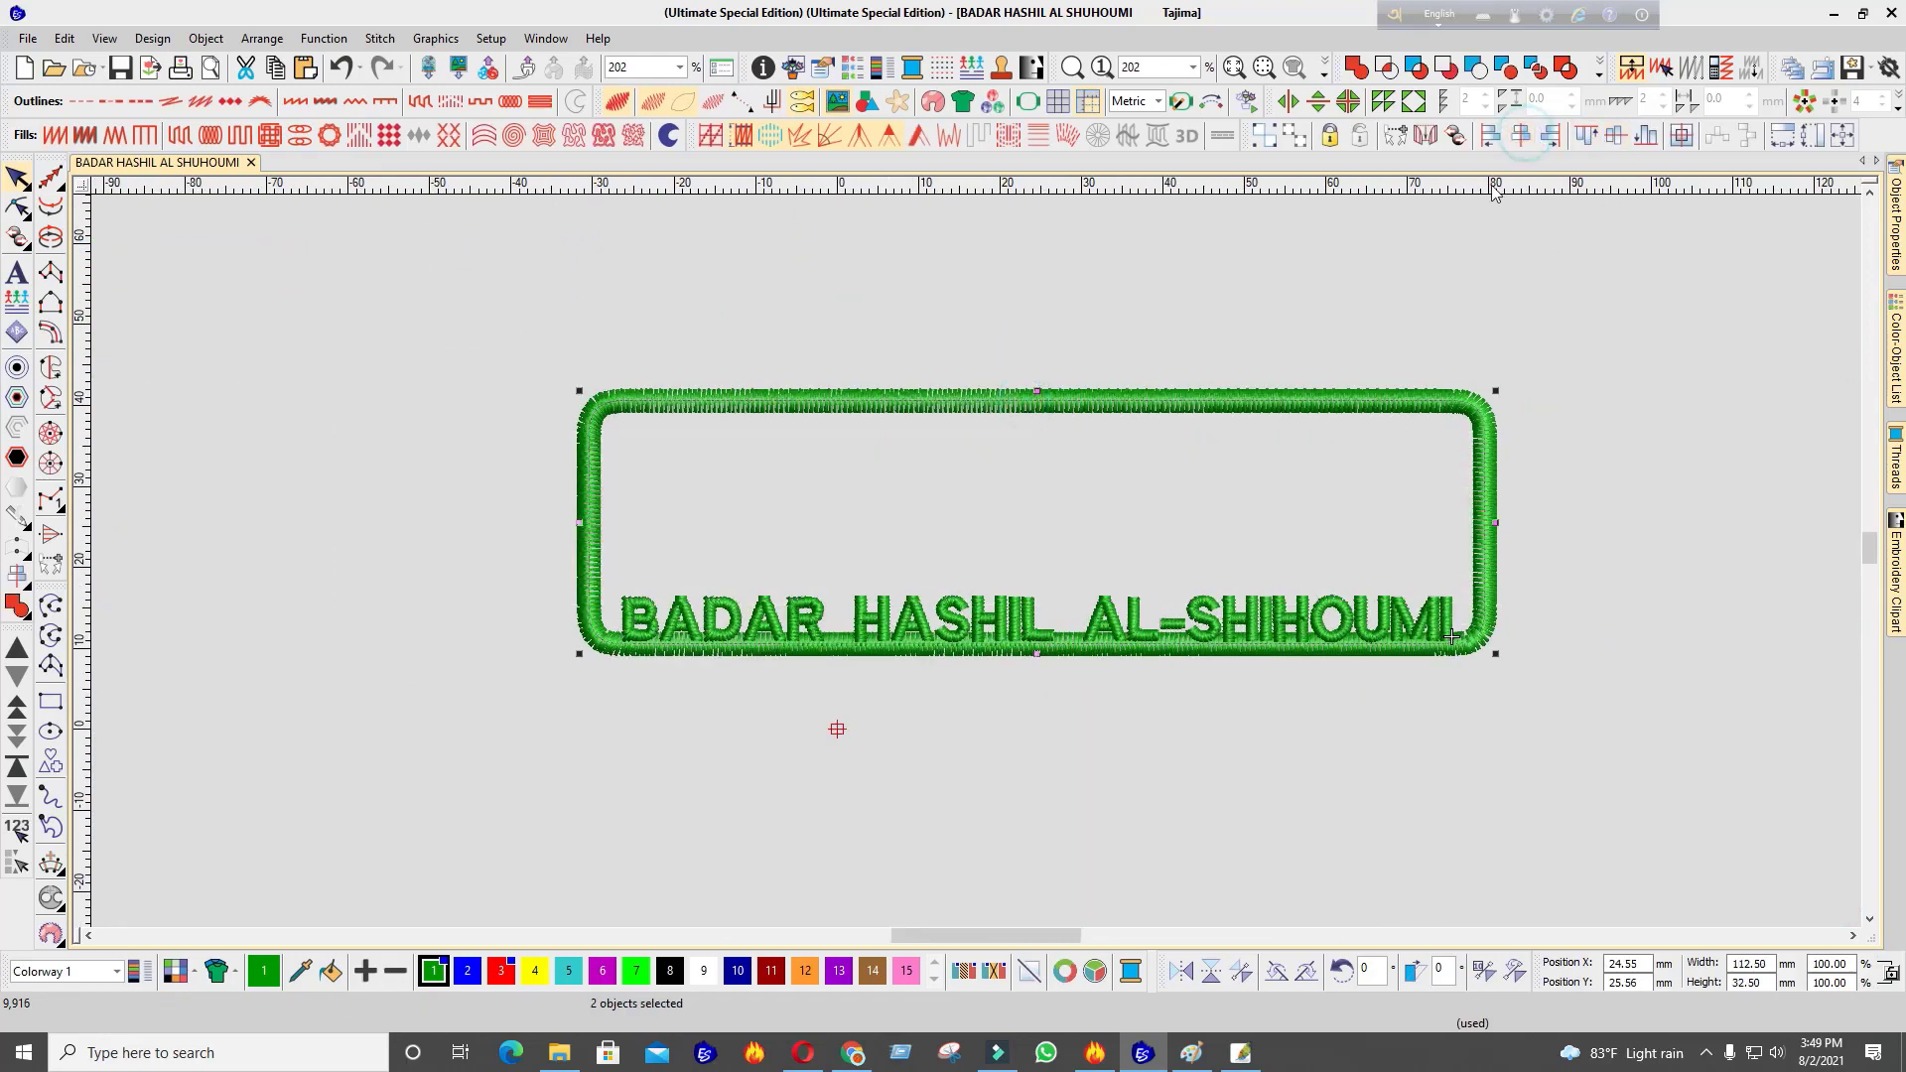
pyautogui.scroll(2, 983, 573)
pyautogui.click(1087, 729)
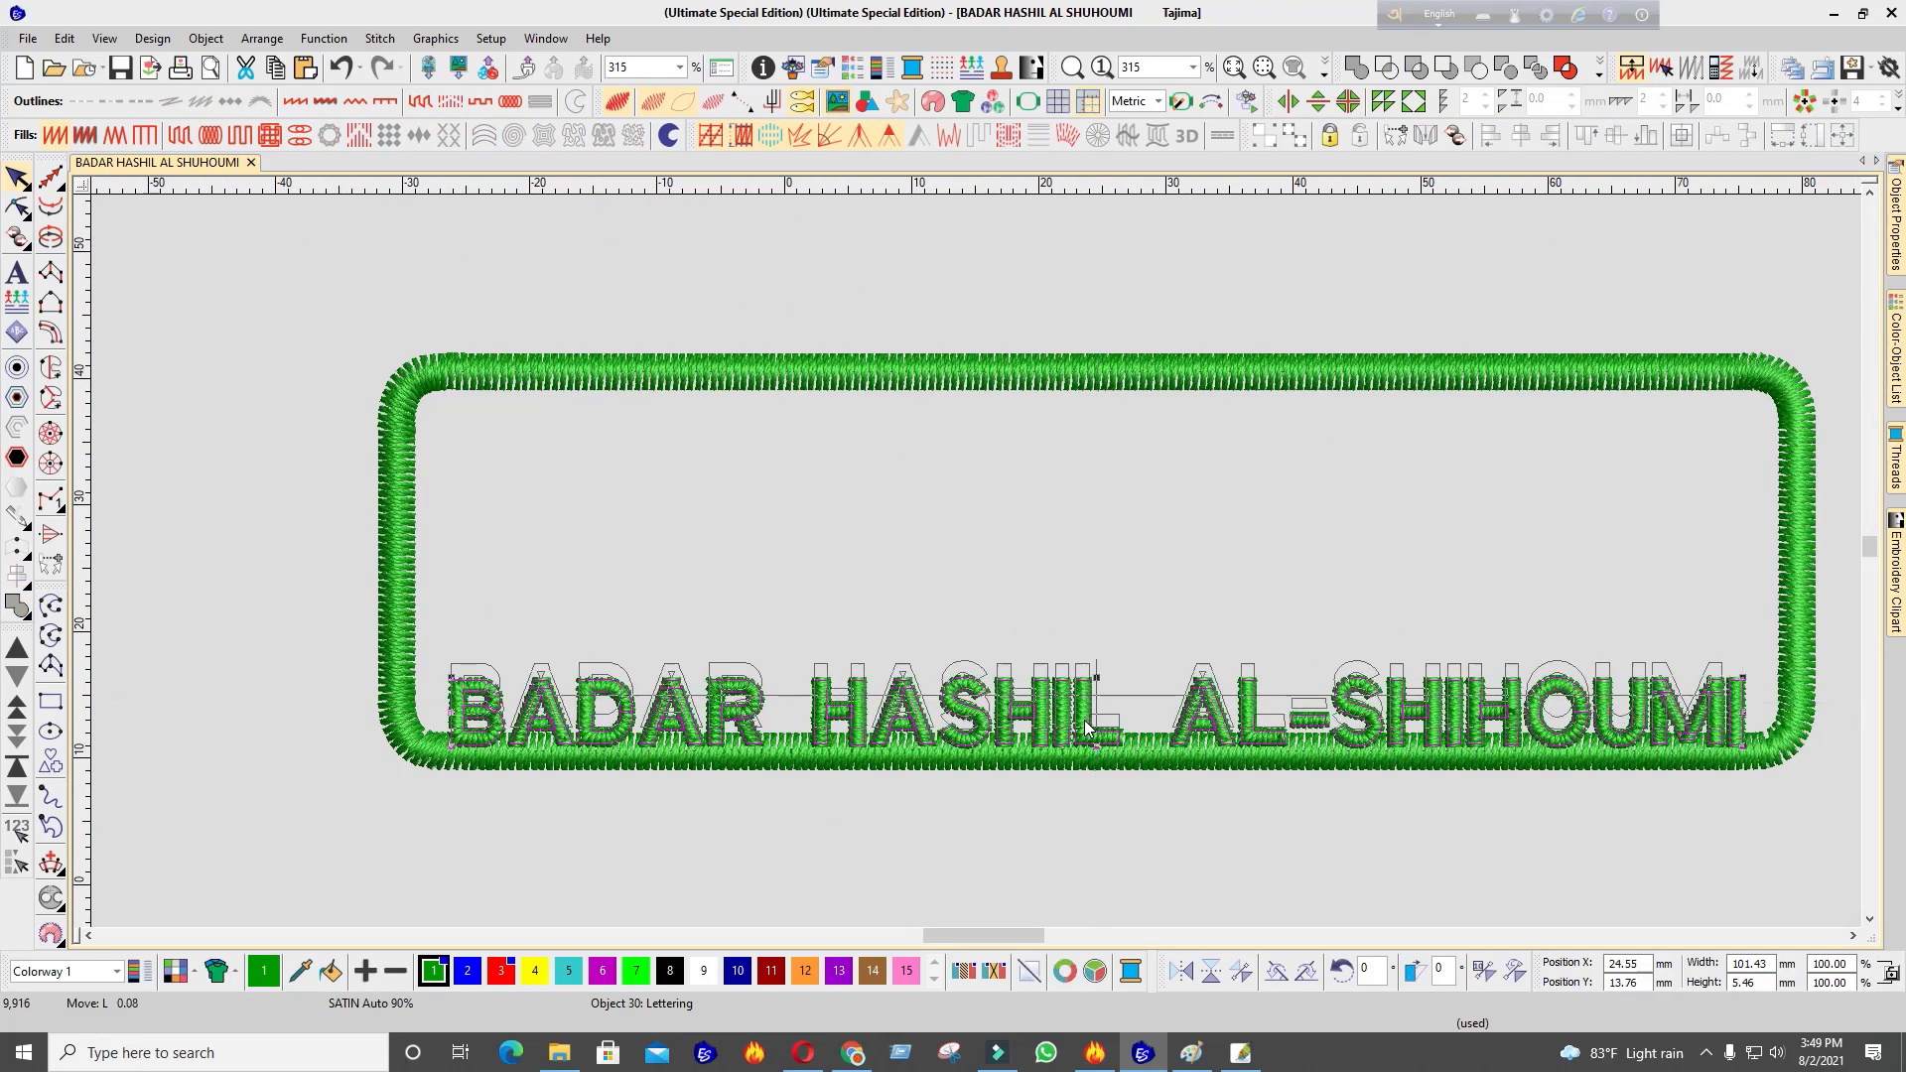
pyautogui.press('Up')
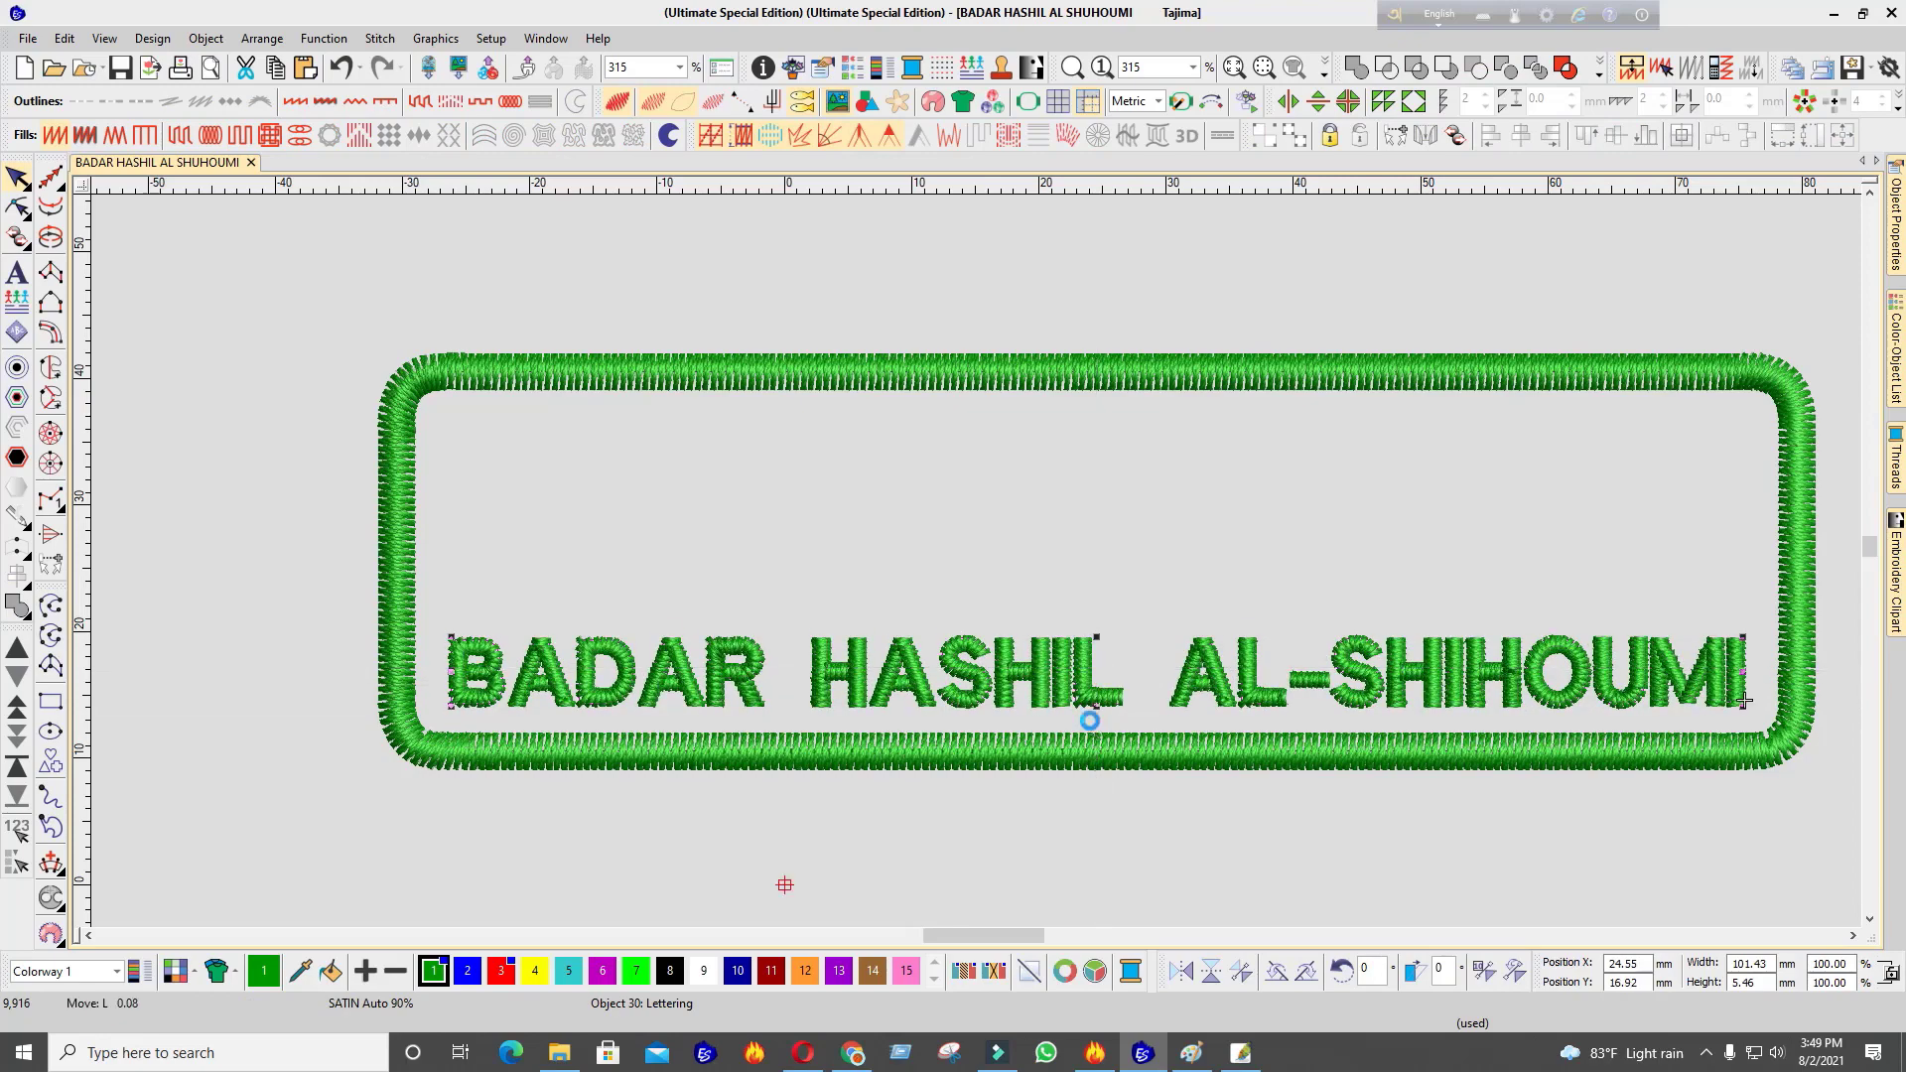
pyautogui.press('Escape')
pyautogui.scroll(7, 1064, 683)
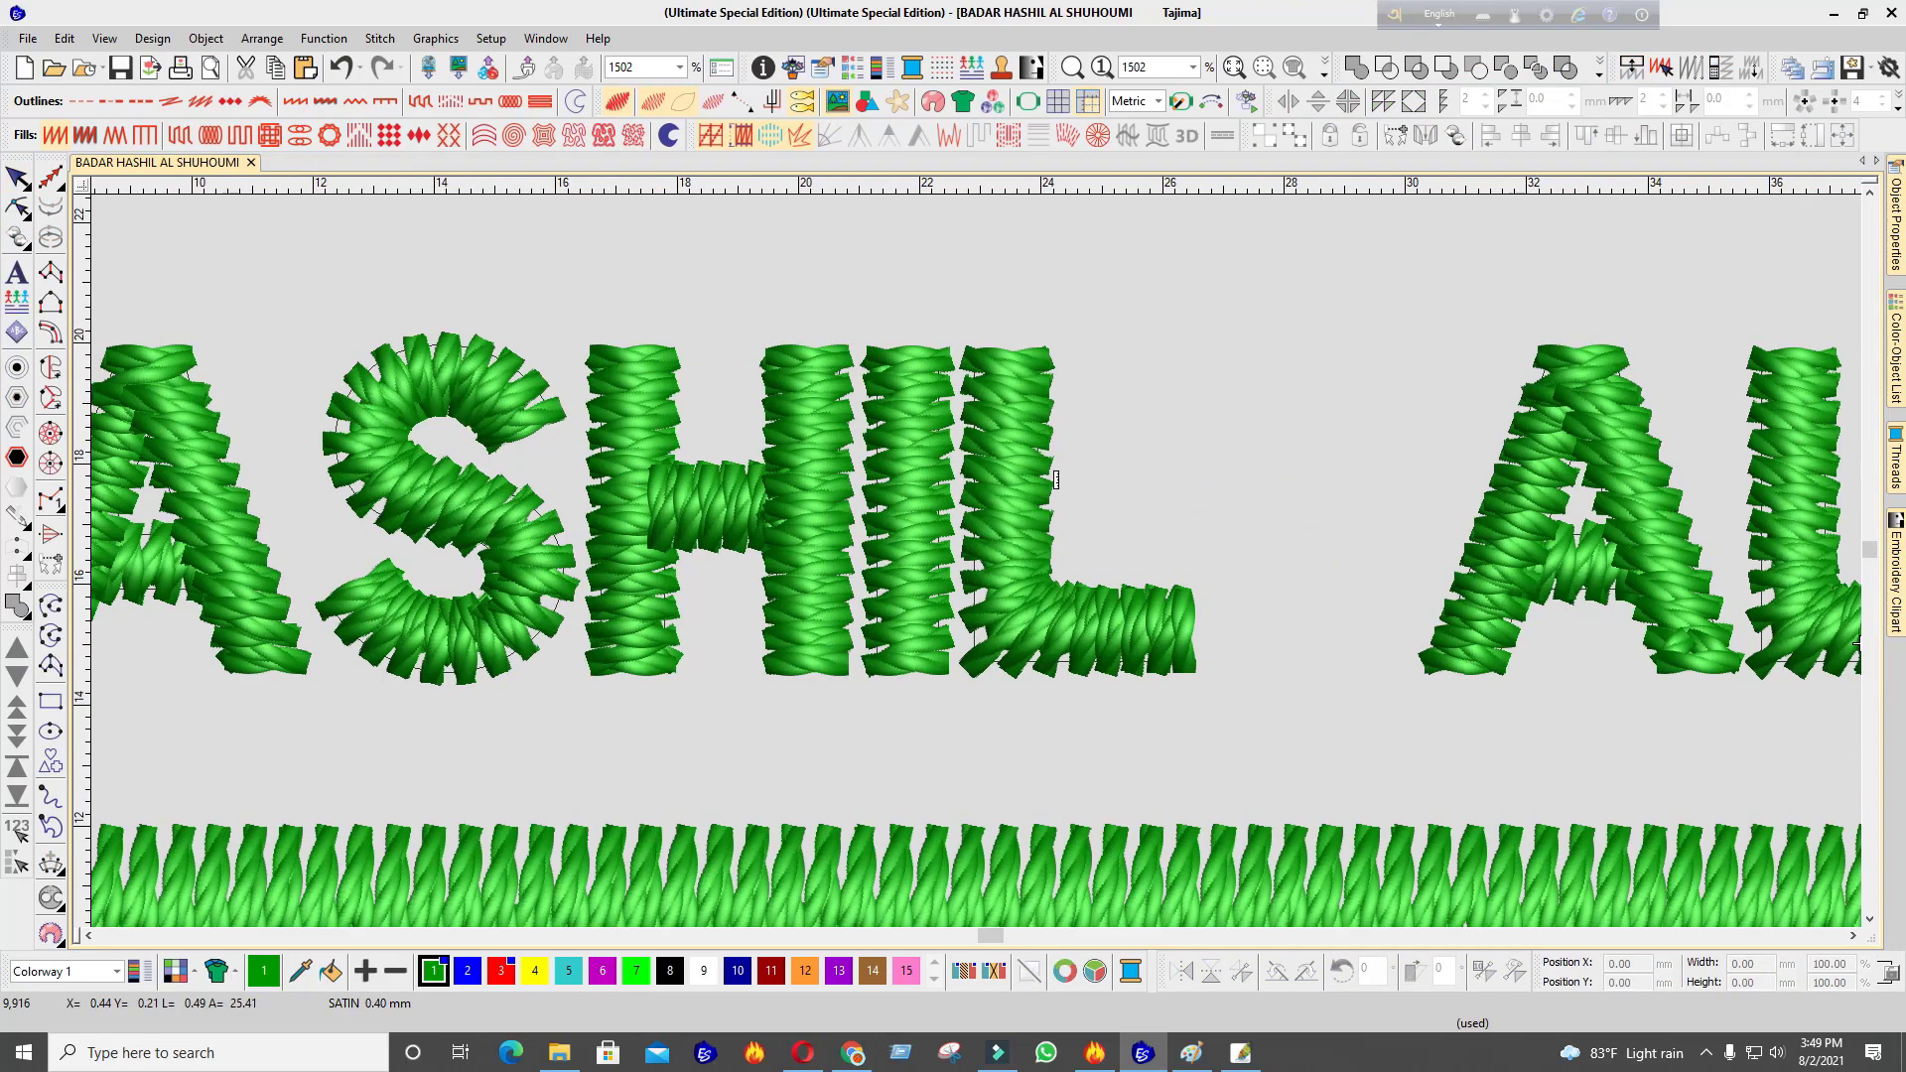
pyautogui.scroll(-7, 1021, 497)
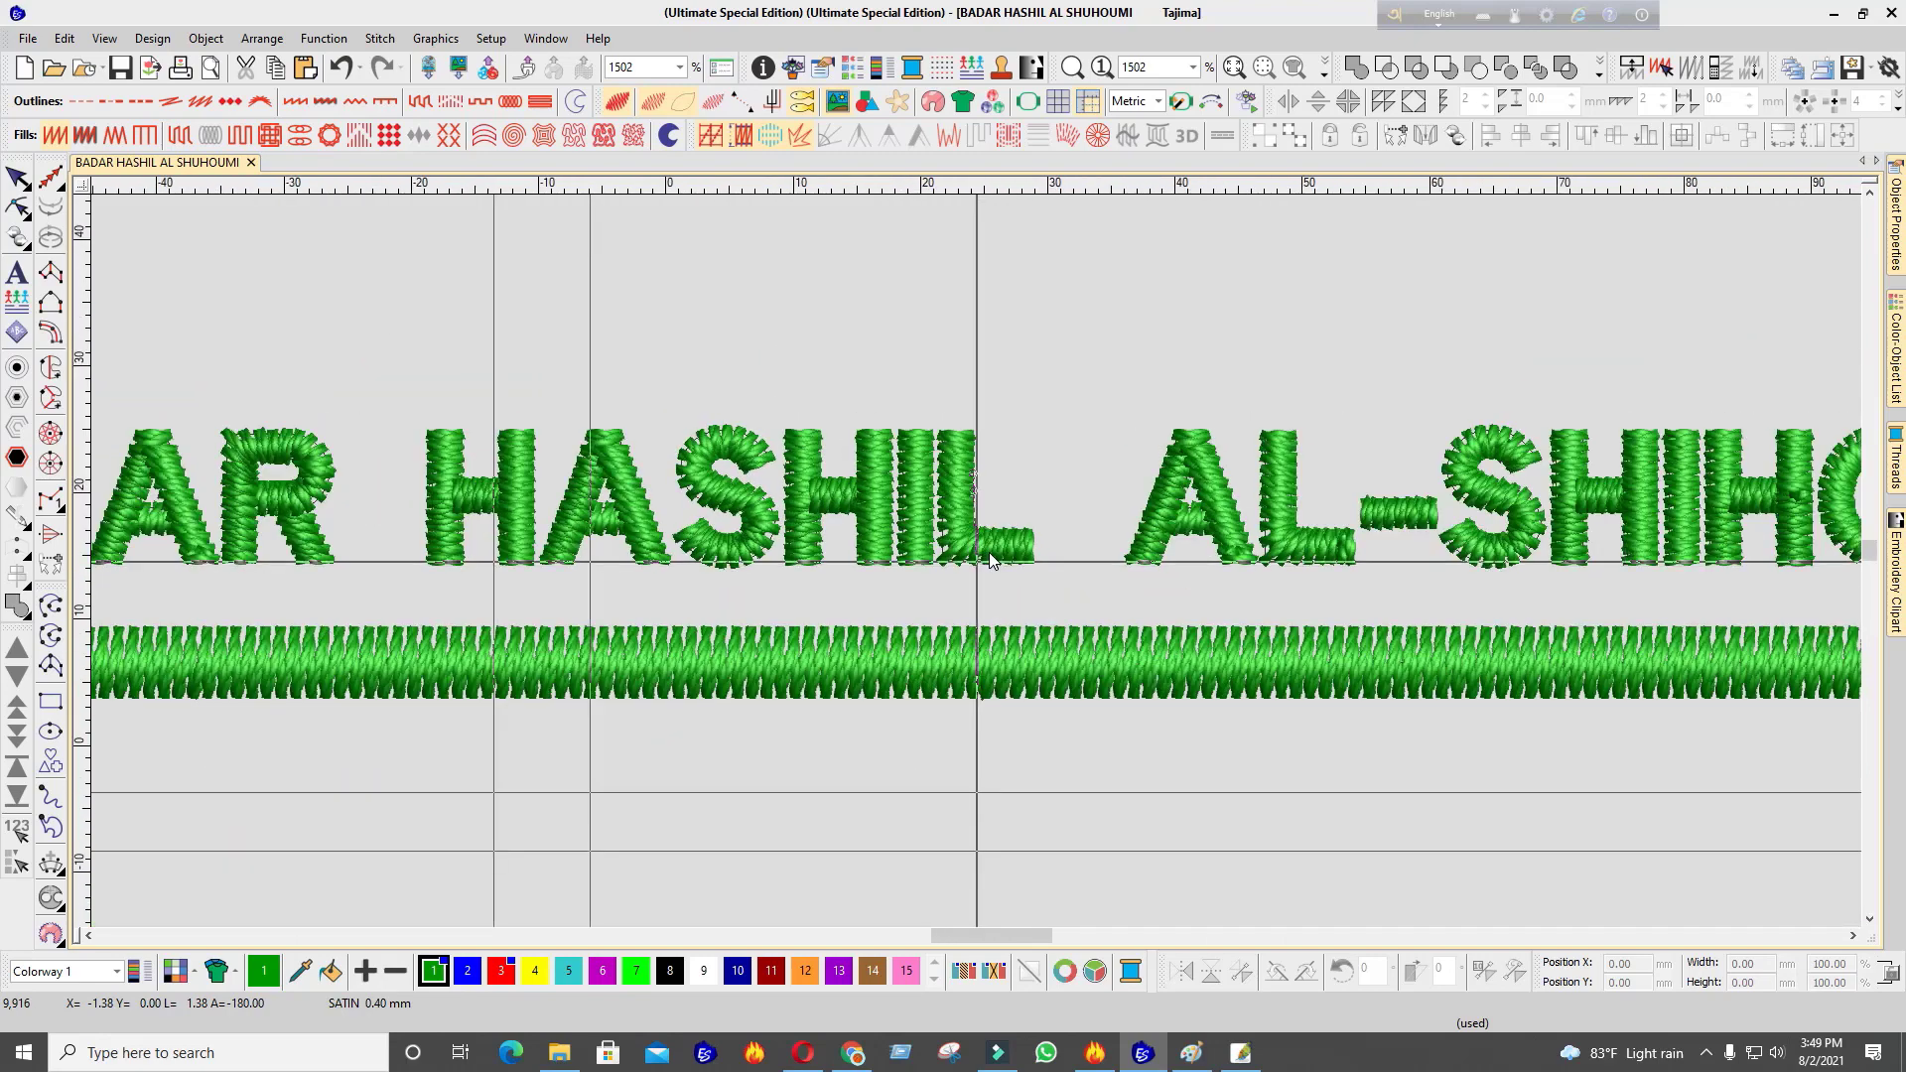
pyautogui.scroll(-10, 983, 562)
pyautogui.scroll(1, 975, 562)
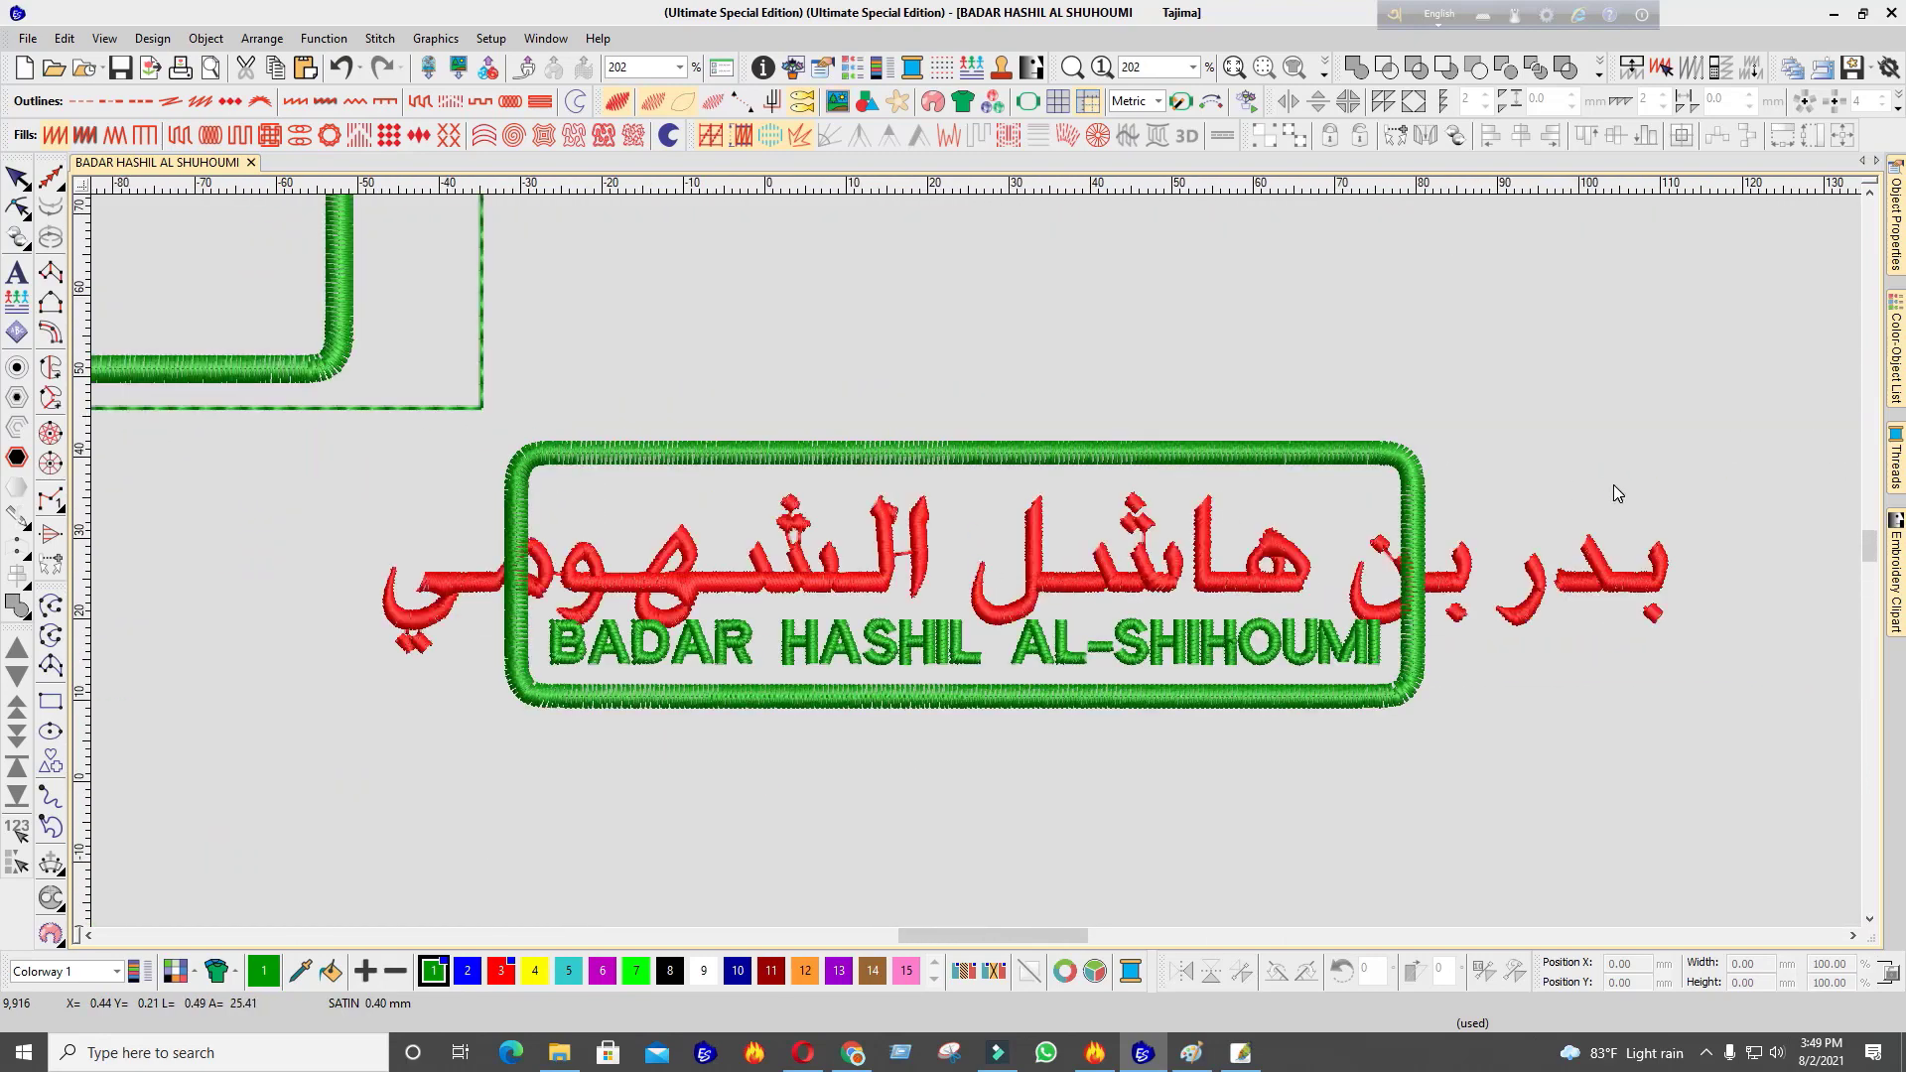
# Shrink the red Arabic name with its white backing to about 104 mm and fit it inside the frame
pyautogui.click(1624, 576)
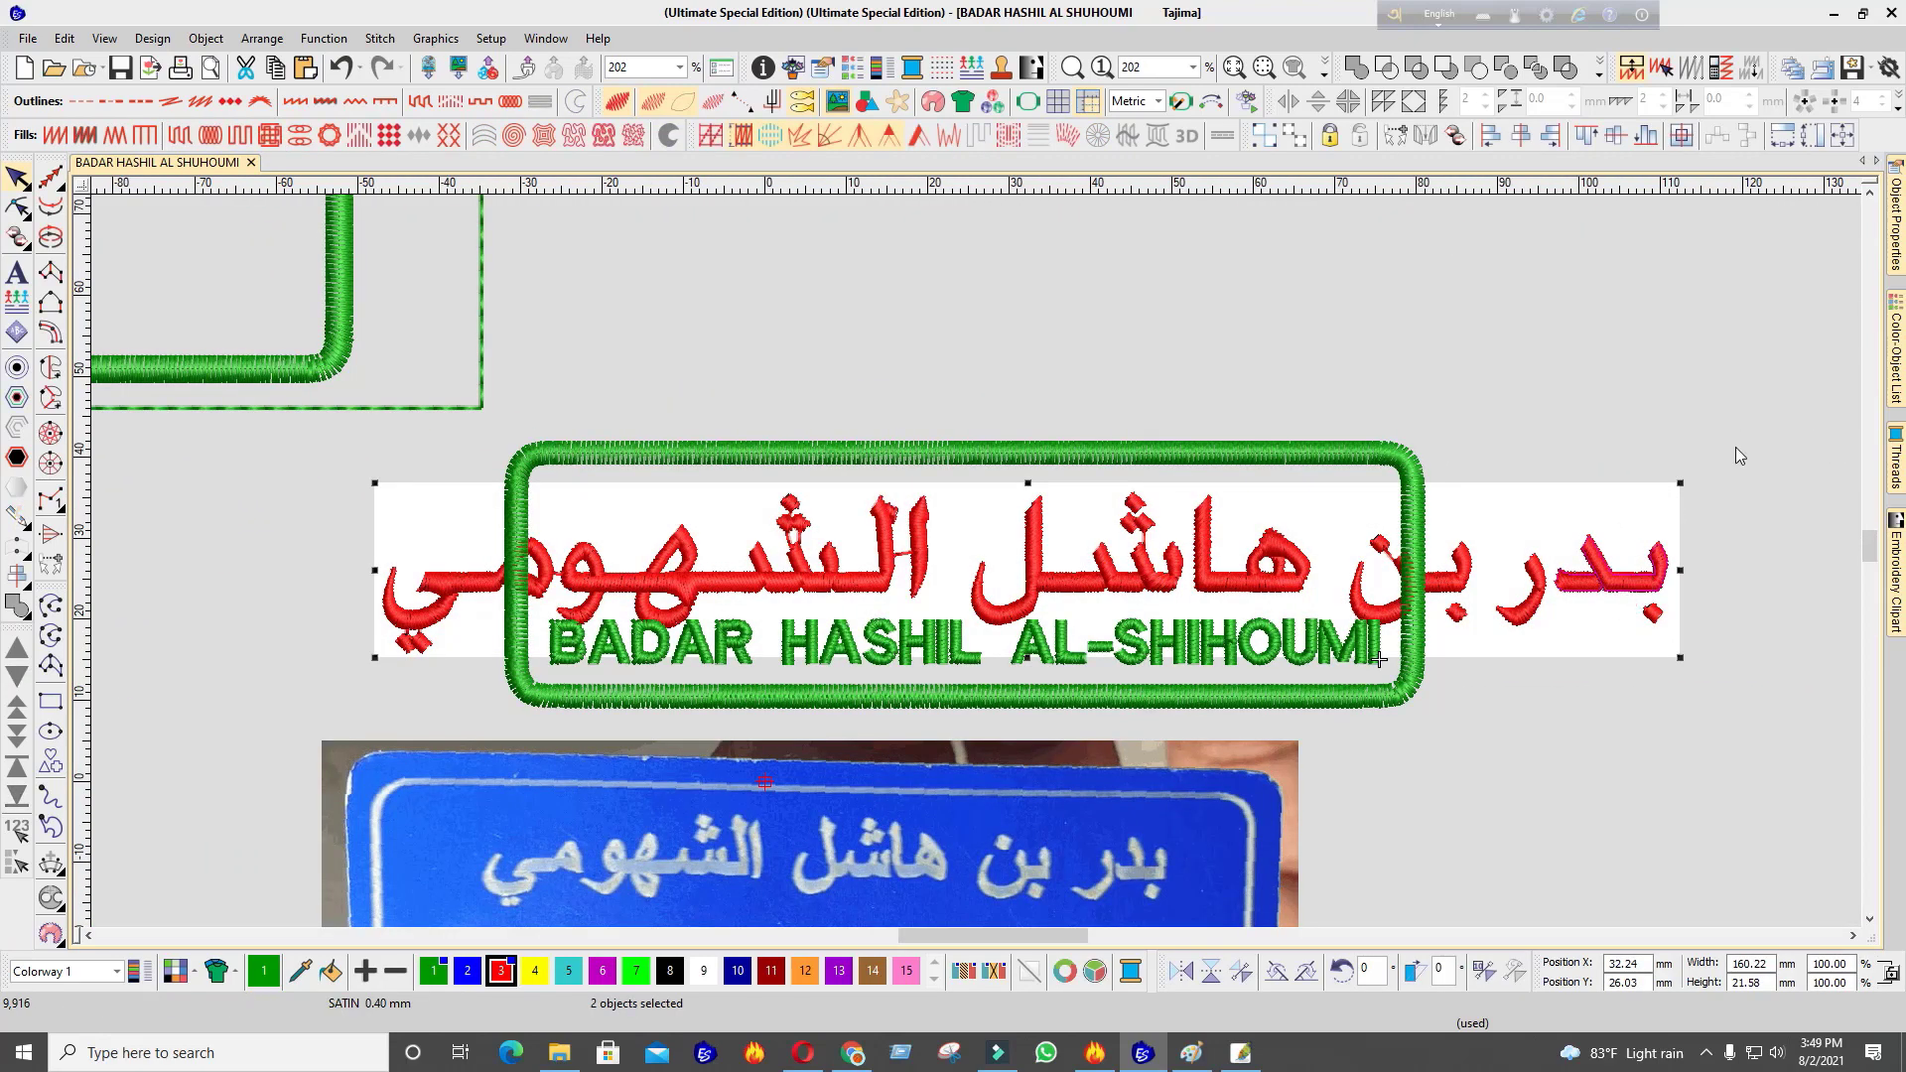
pyautogui.moveTo(1727, 441); pyautogui.dragTo(367, 666)
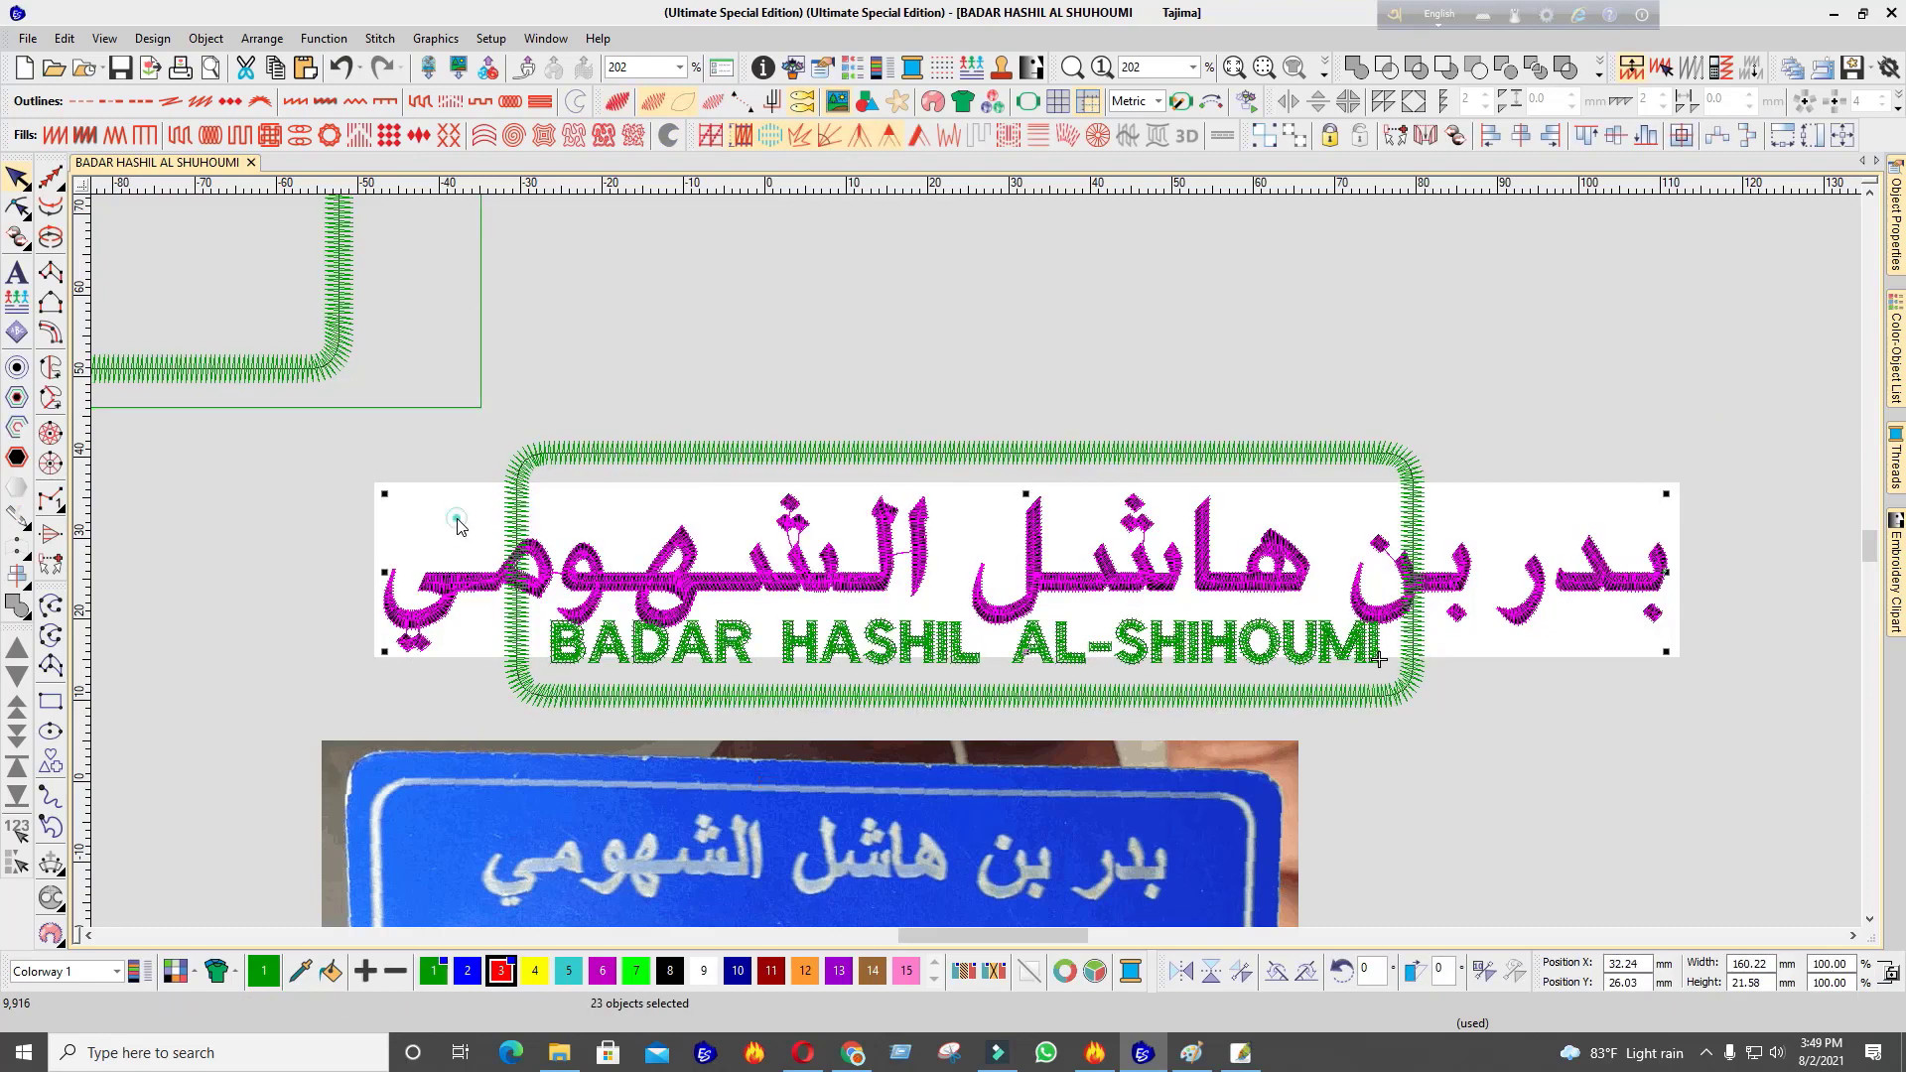
pyautogui.keyDown('ctrl'); pyautogui.click(1647, 643); pyautogui.keyUp('ctrl')
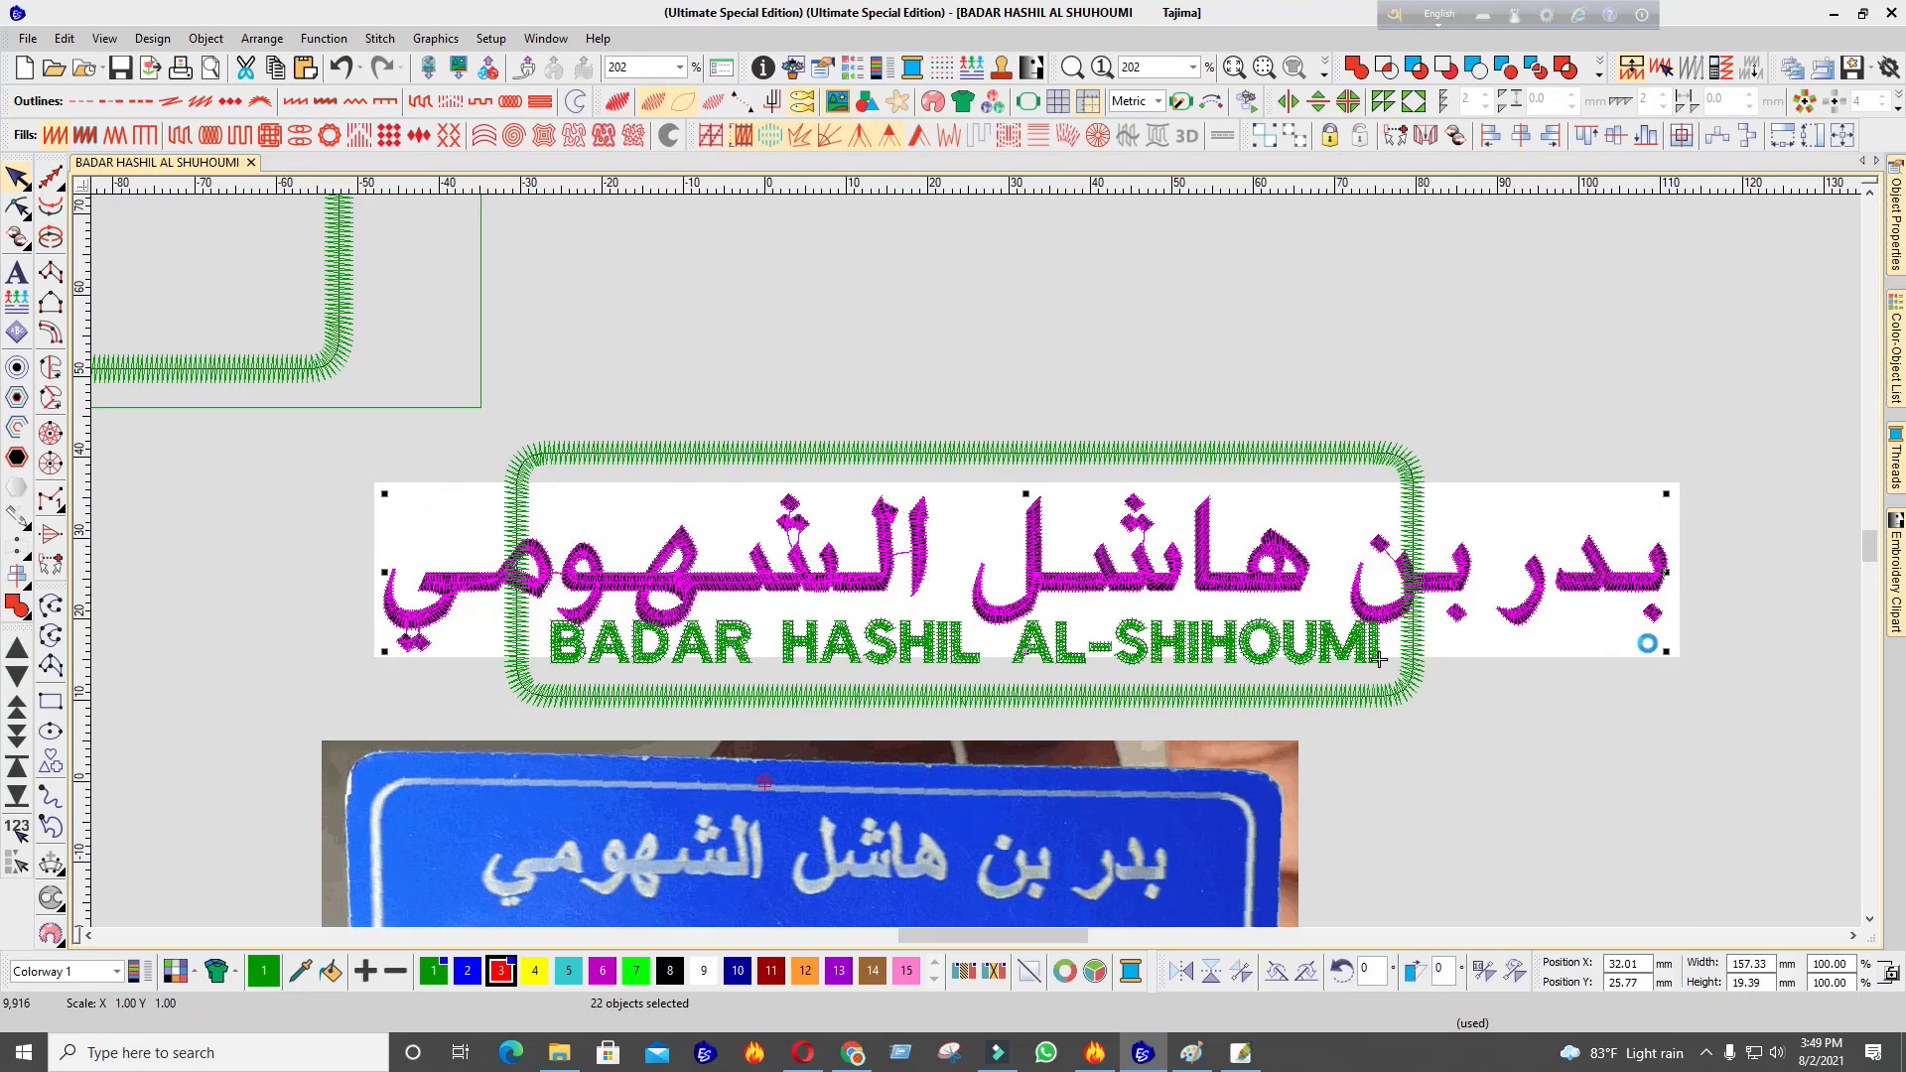
pyautogui.keyDown('ctrl'); pyautogui.click(378, 518); pyautogui.keyUp('ctrl')
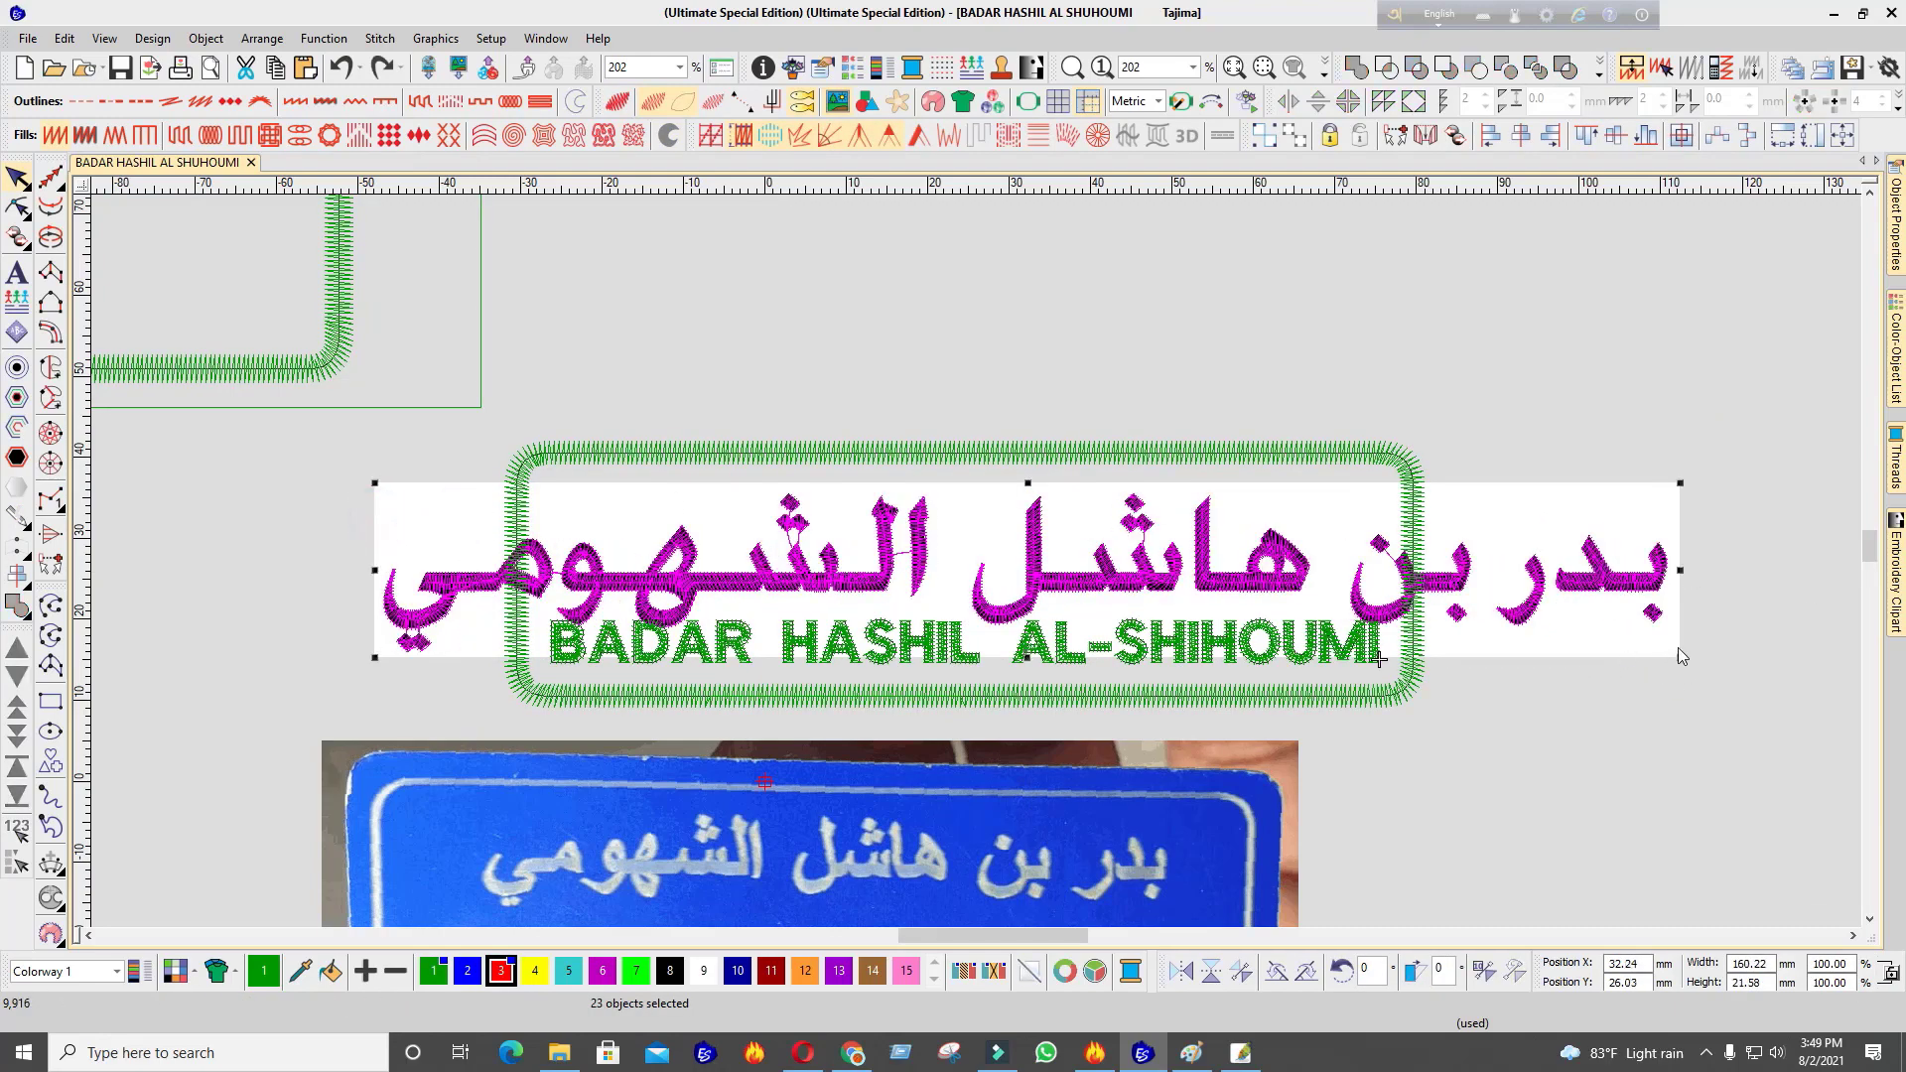
pyautogui.moveTo(1678, 648); pyautogui.dragTo(1439, 628)
pyautogui.scroll(-2, 901, 549)
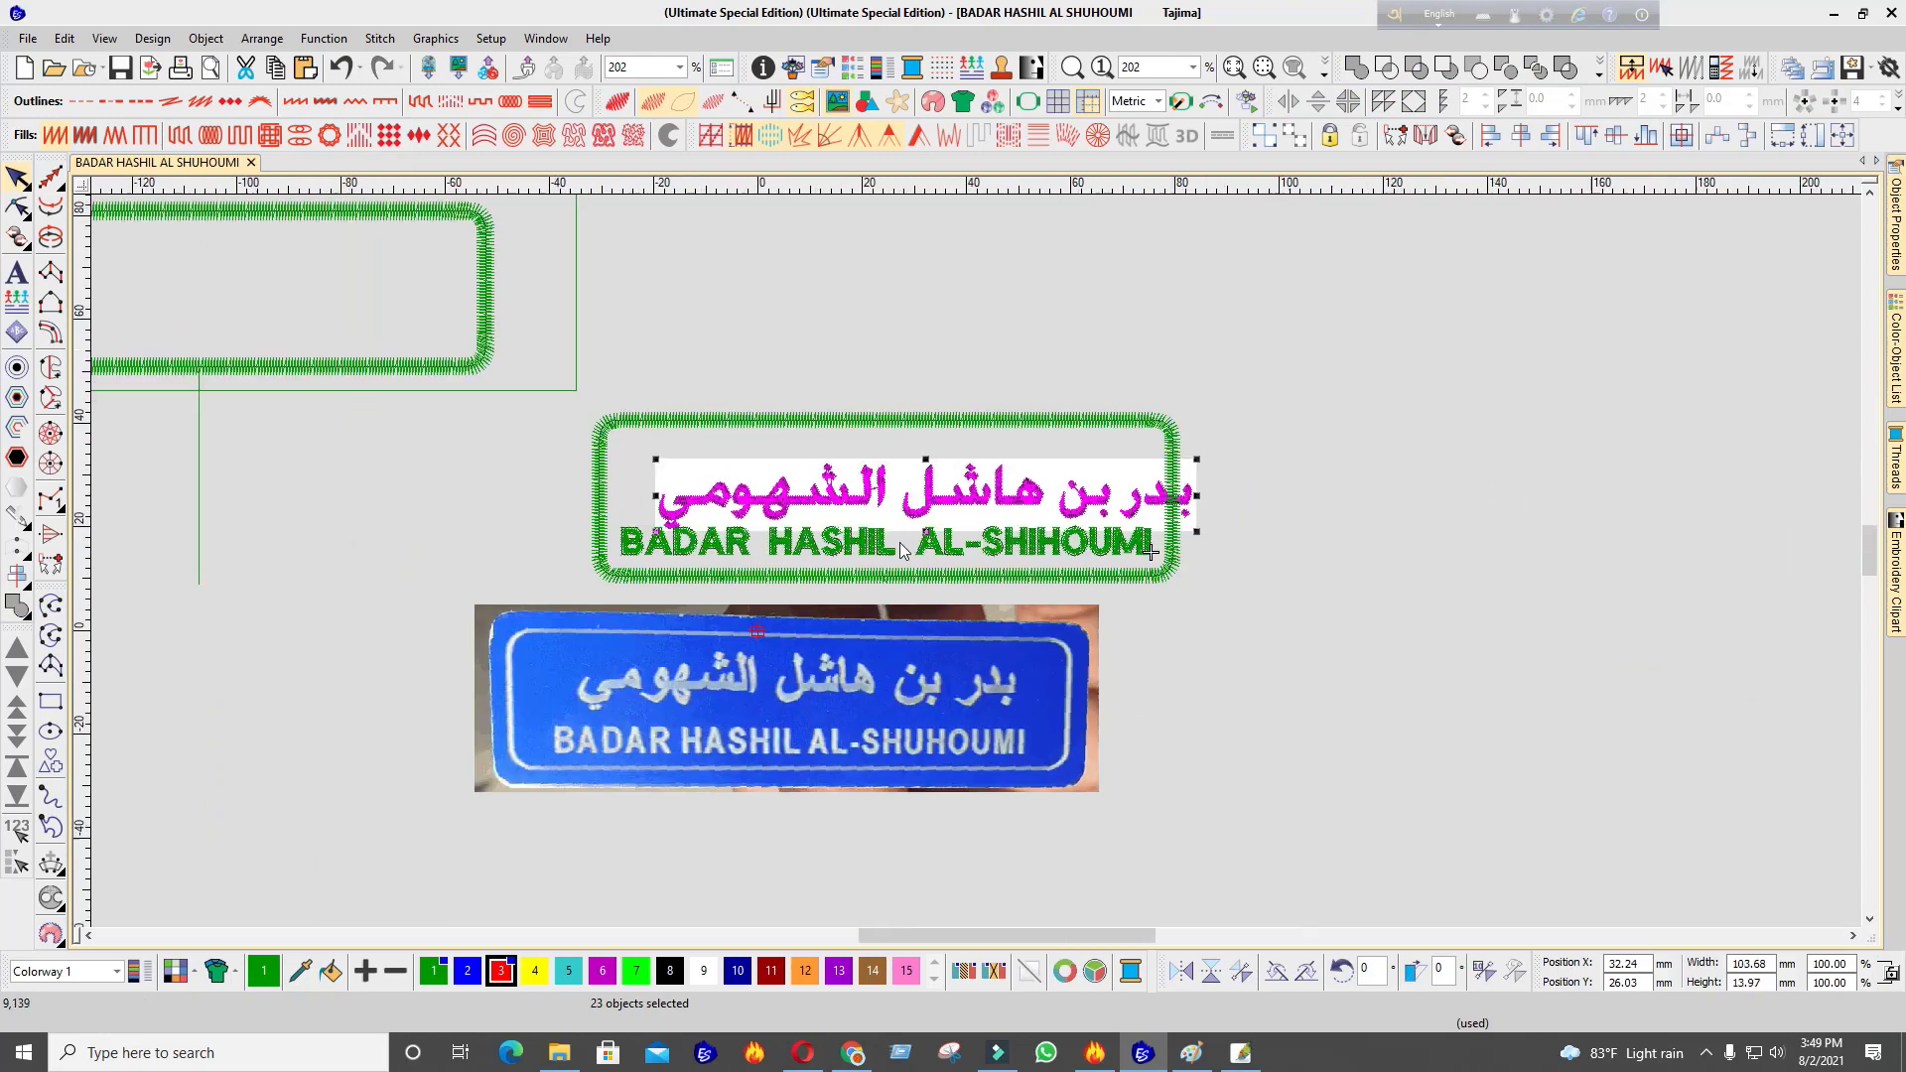
pyautogui.scroll(2, 902, 549)
pyautogui.moveTo(1010, 586); pyautogui.dragTo(950, 611)
pyautogui.scroll(-1, 971, 582)
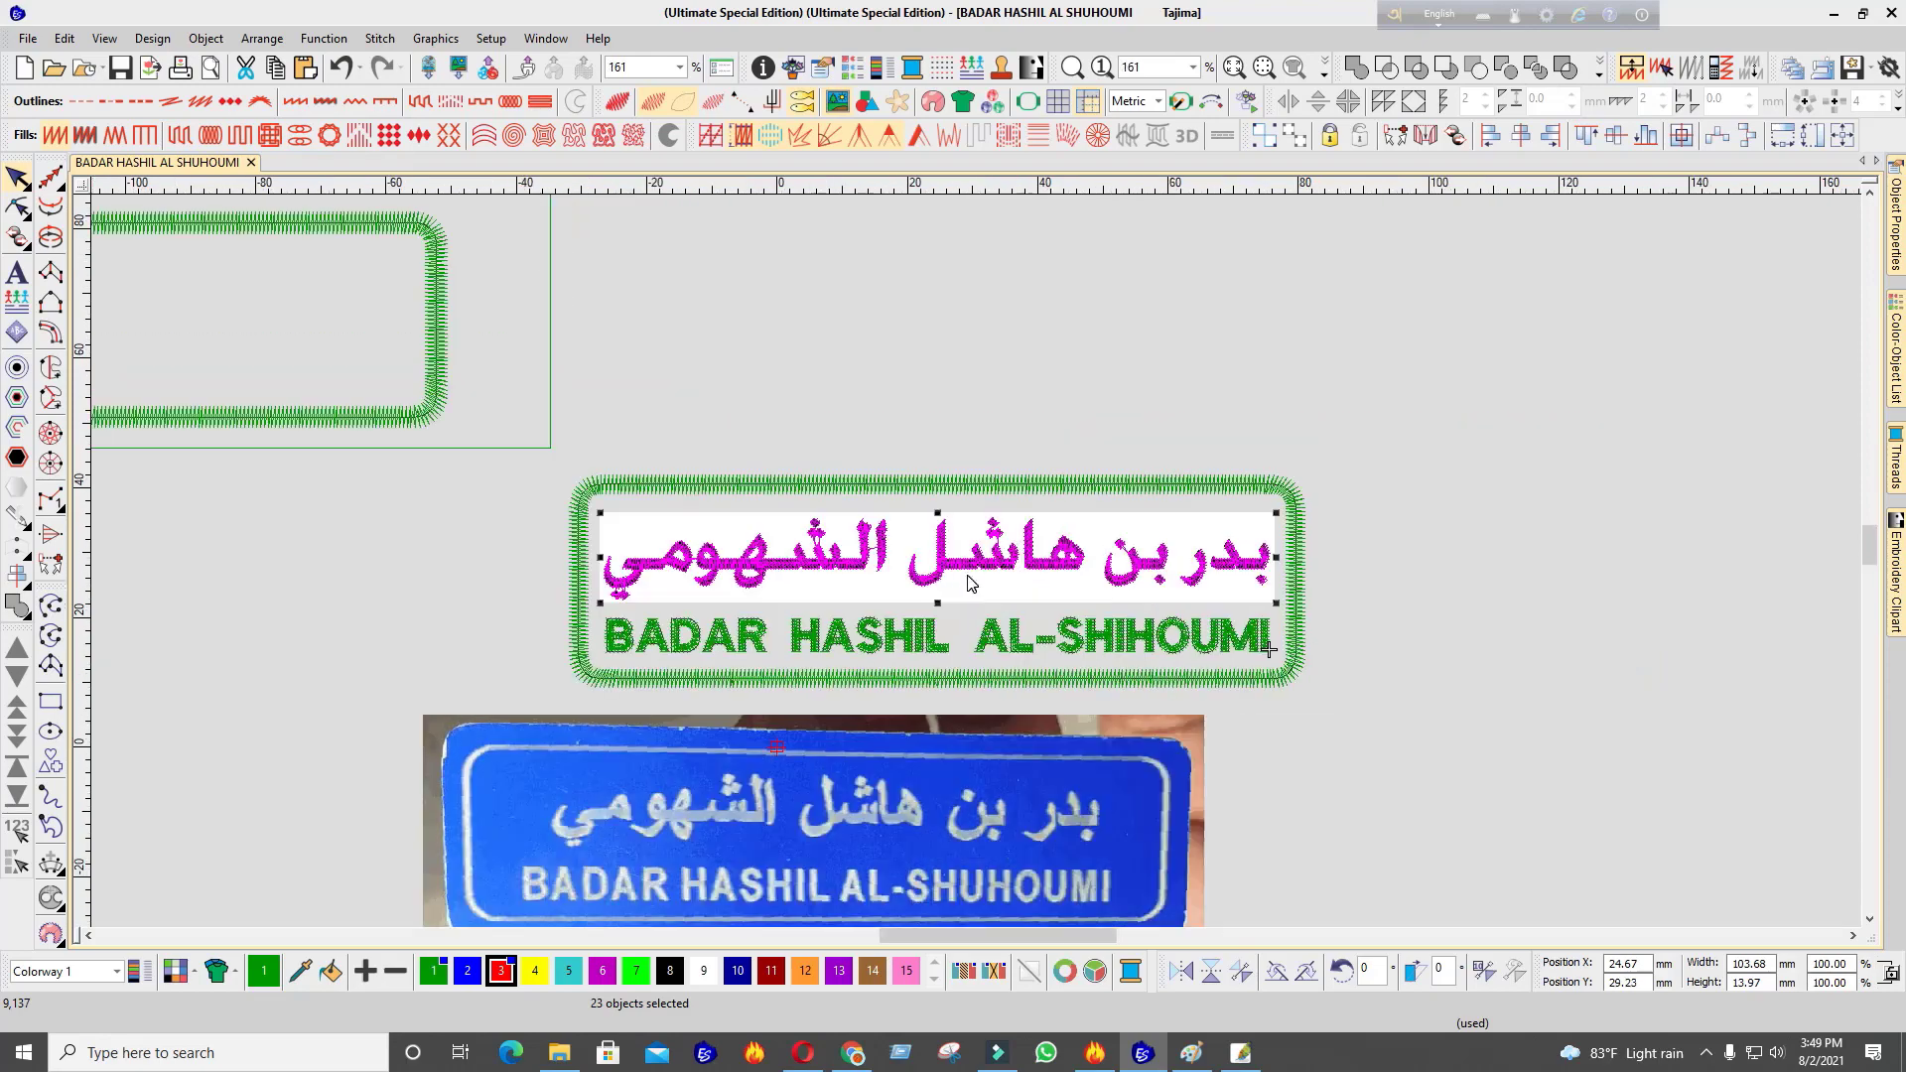
pyautogui.scroll(3, 959, 591)
pyautogui.moveTo(961, 585); pyautogui.dragTo(965, 579)
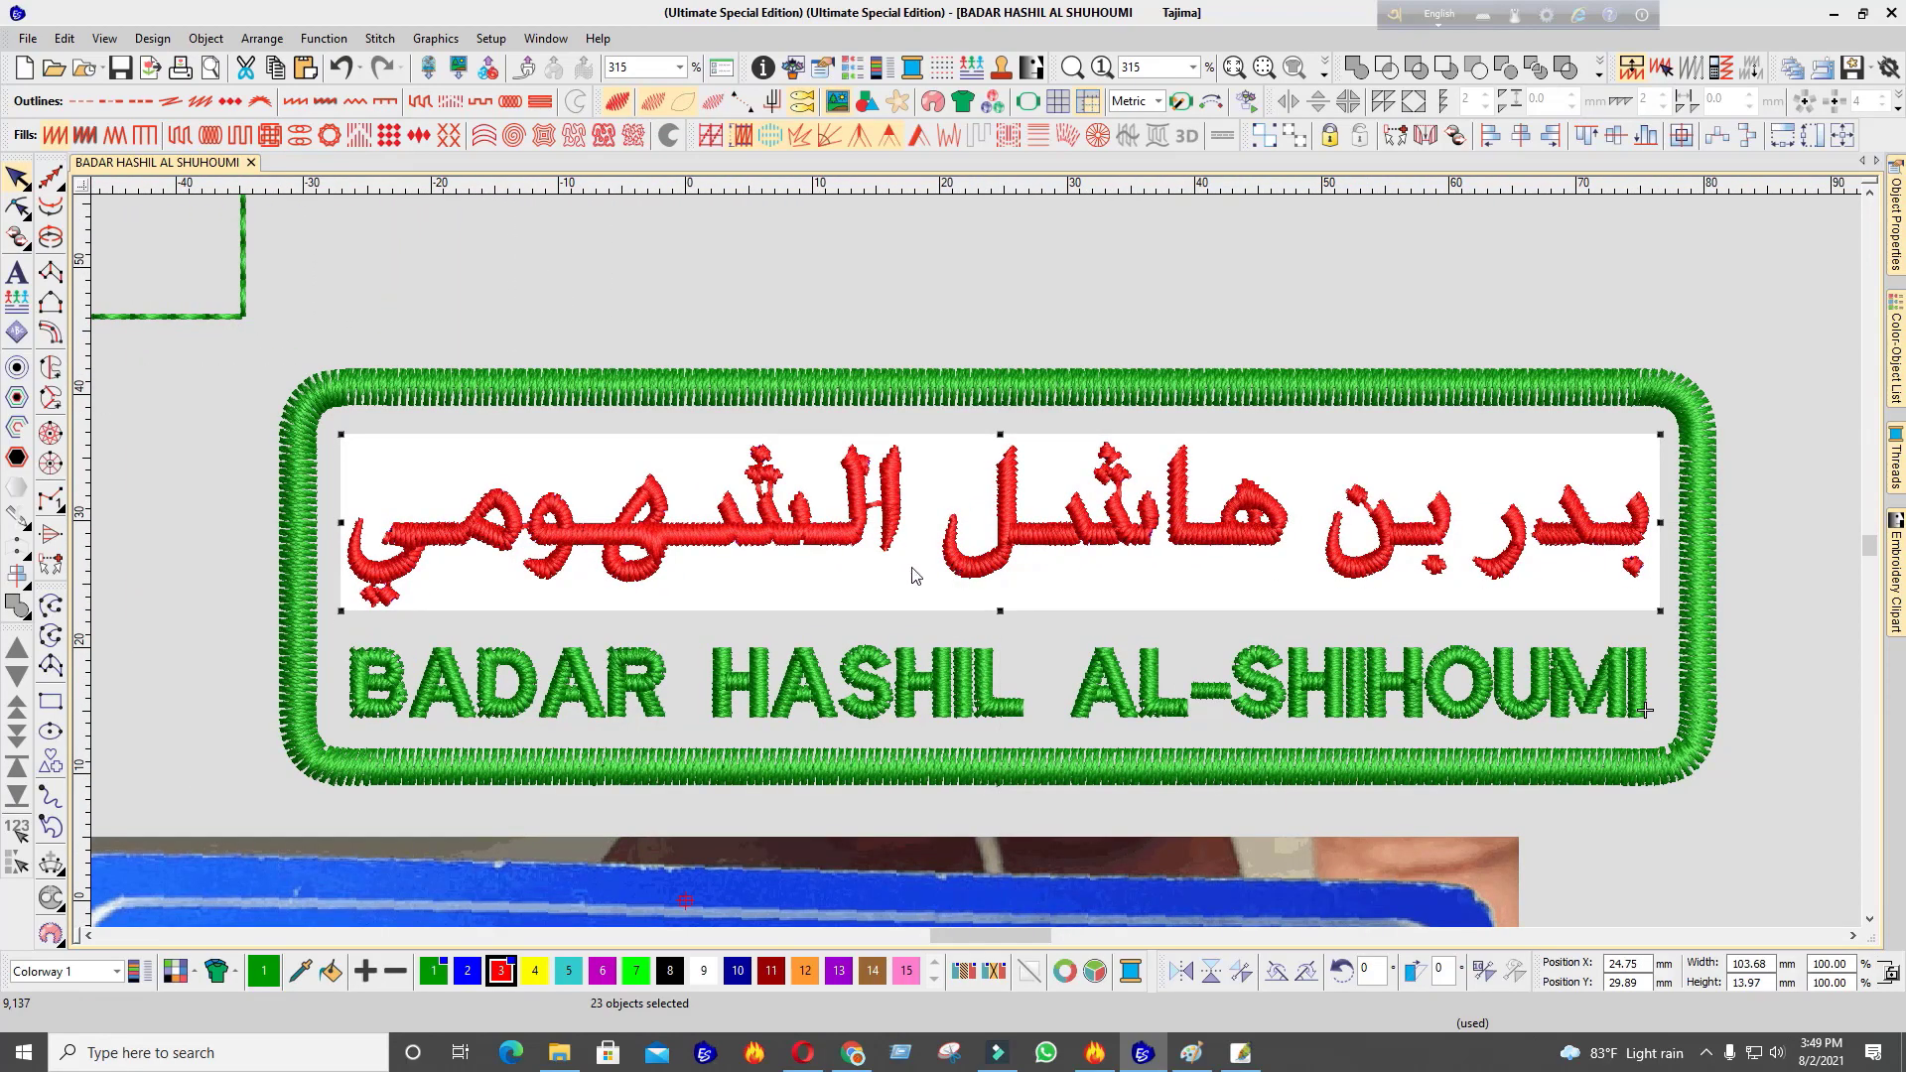
# Select all the red Arabic letters together
pyautogui.click(924, 591)
pyautogui.click(452, 547)
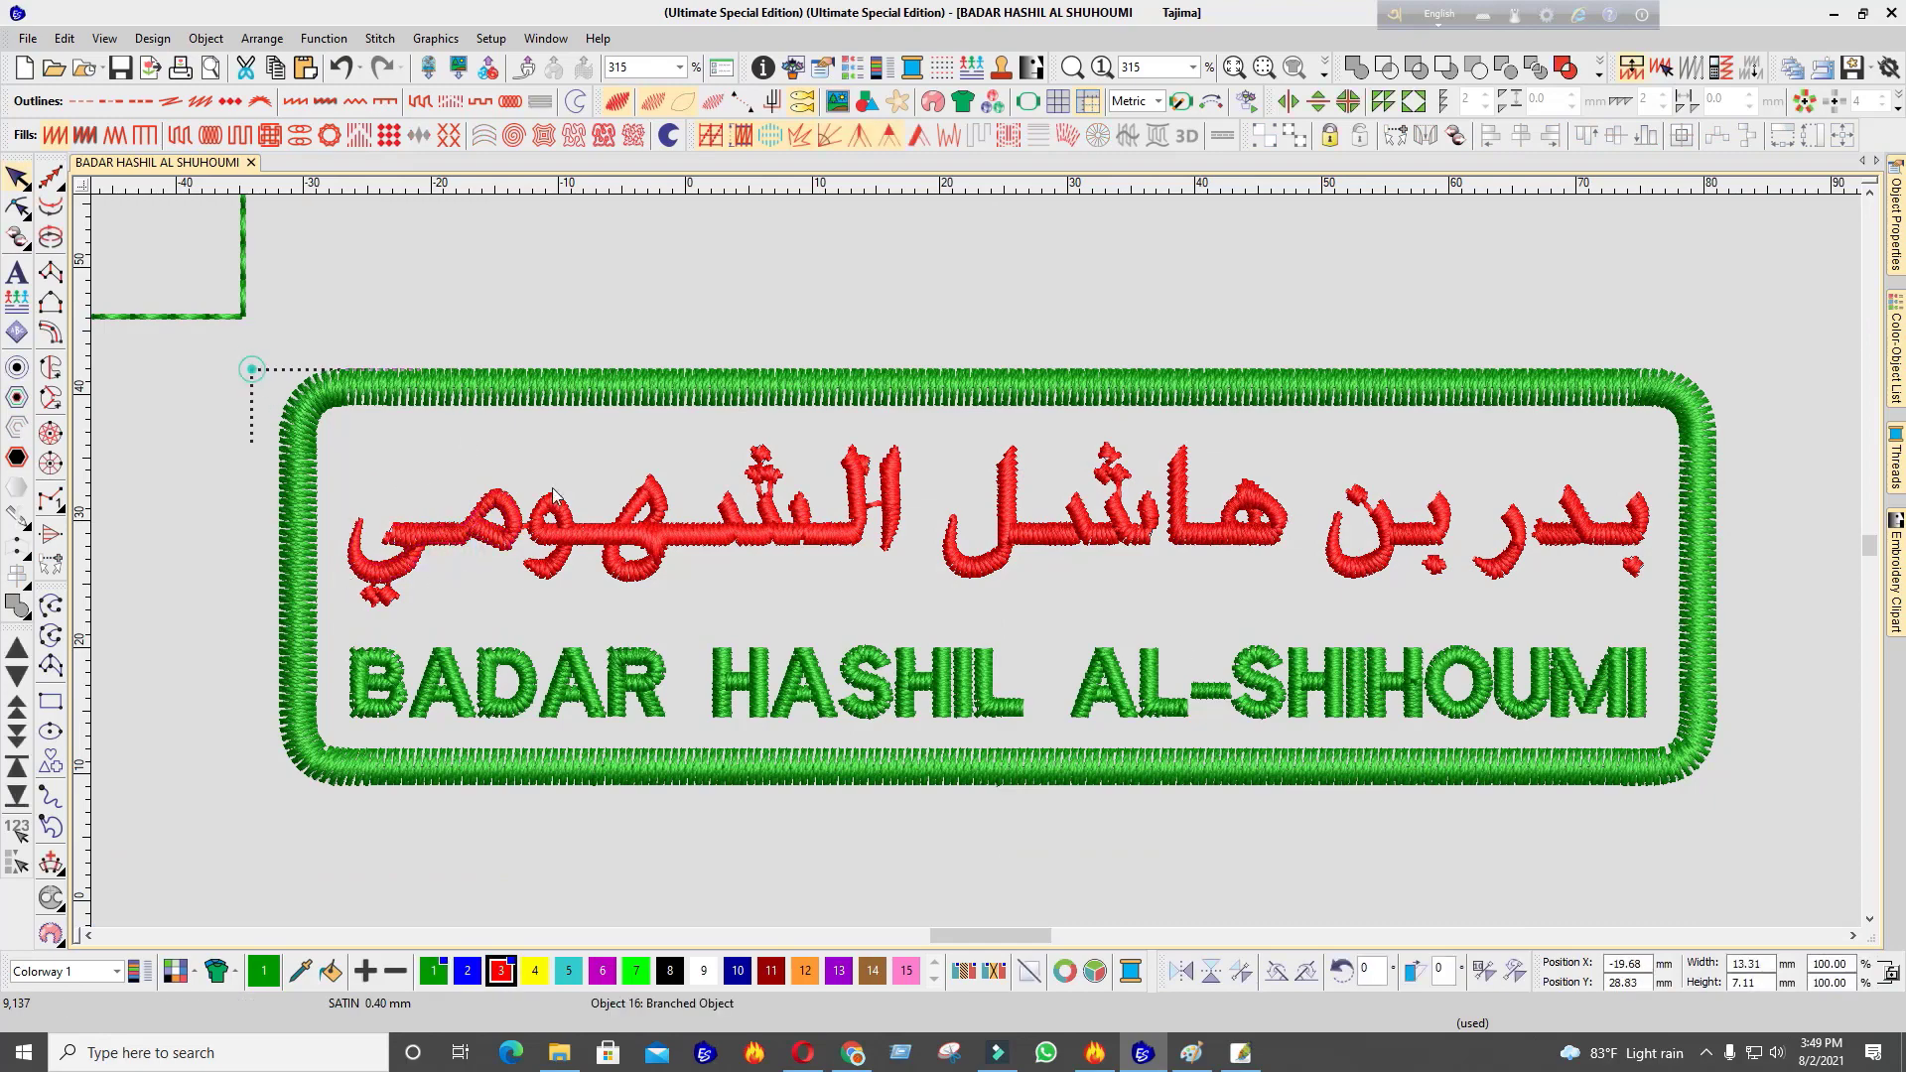
pyautogui.moveTo(553, 488); pyautogui.dragTo(1293, 556)
# Group the red Arabic letters and centre the group within the green frame
pyautogui.scroll(-3, 1121, 523)
pyautogui.scroll(2, 603, 494)
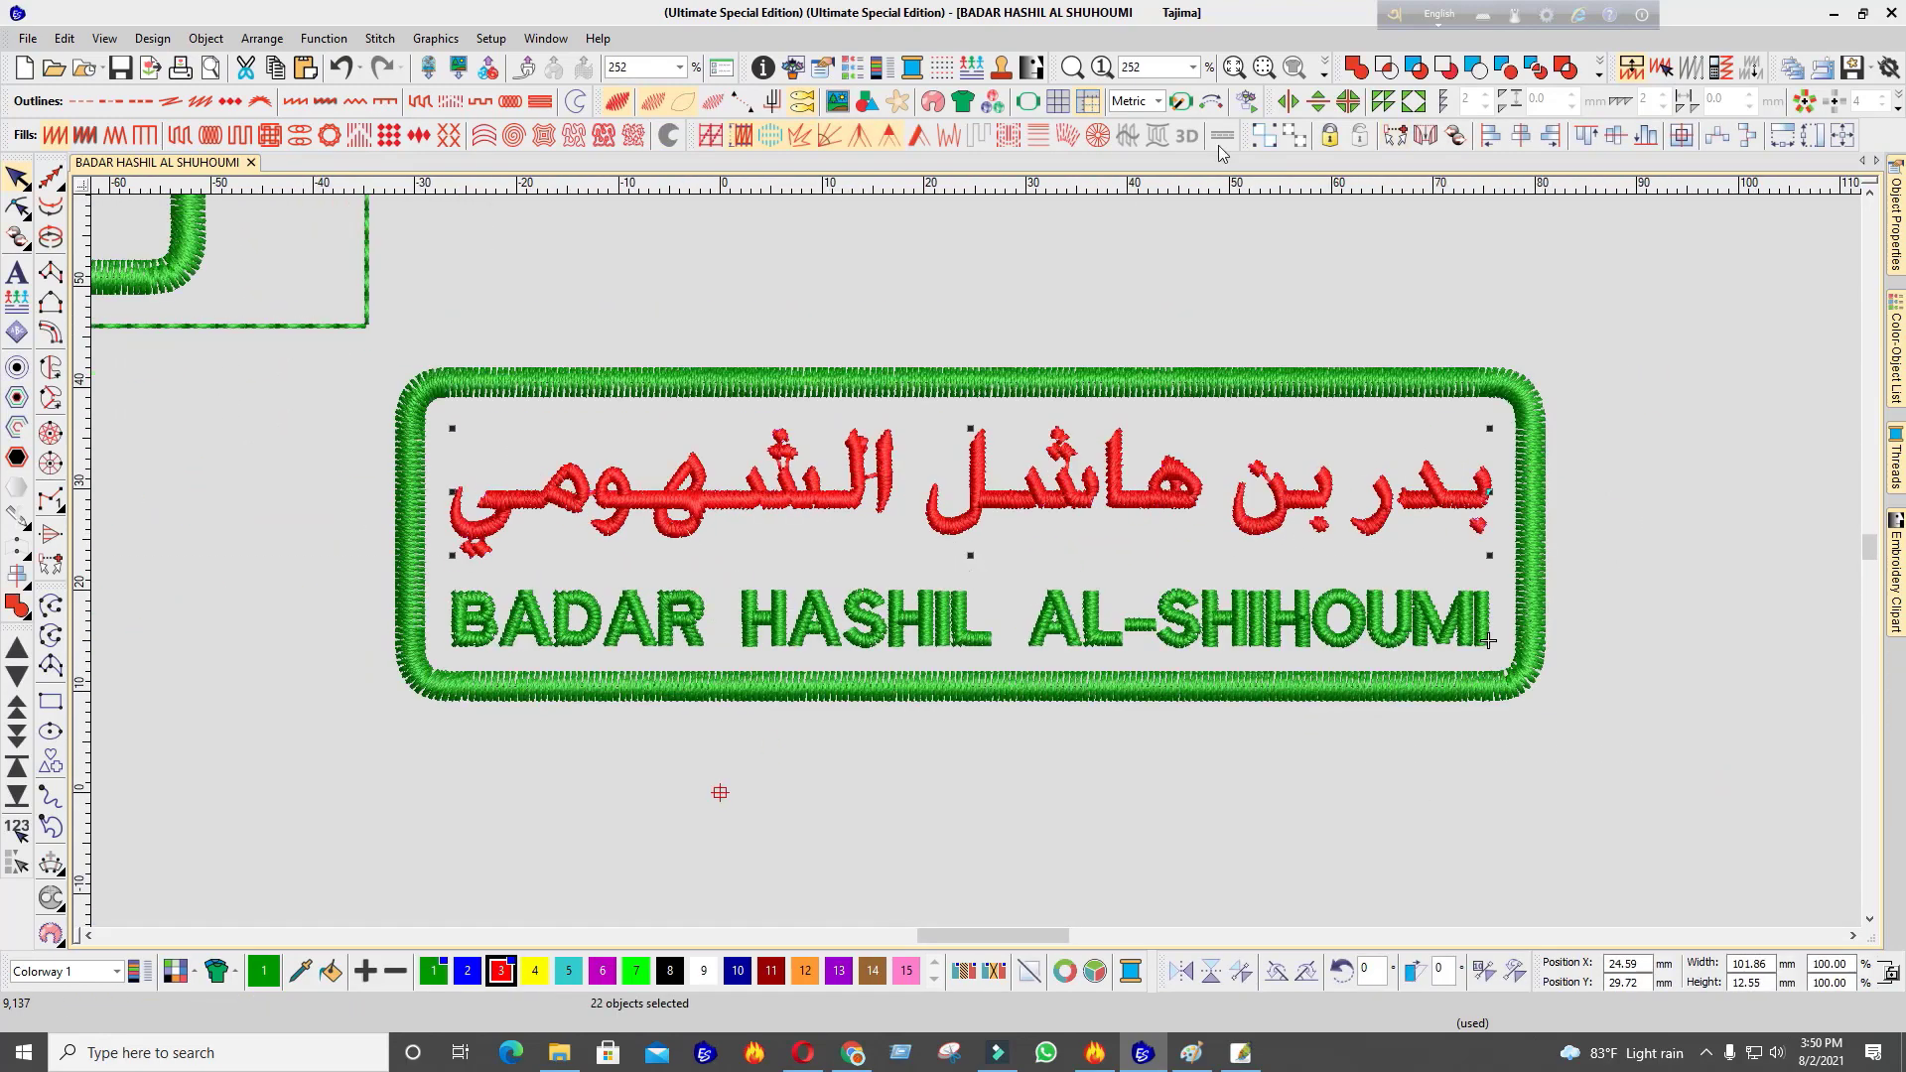
pyautogui.click(1257, 131)
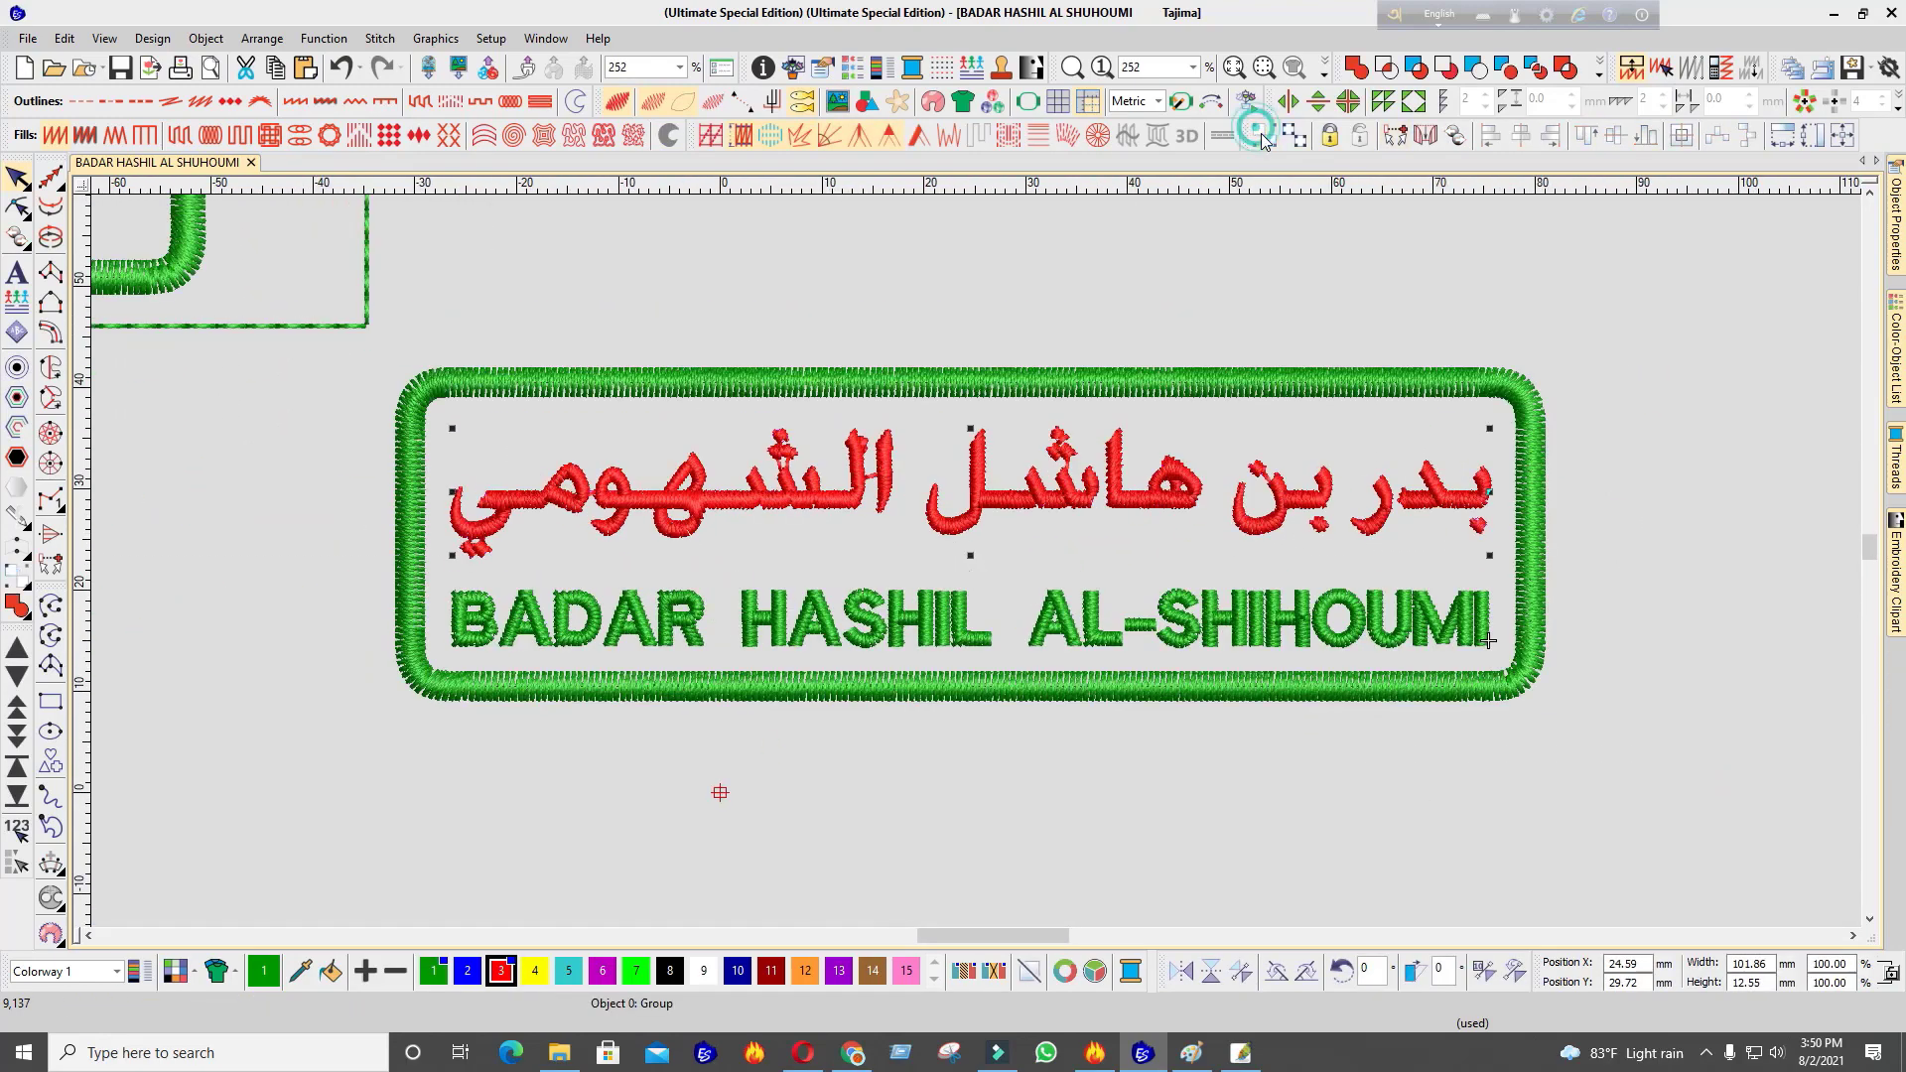
pyautogui.keyDown('ctrl'); pyautogui.click(1098, 370); pyautogui.keyUp('ctrl')
pyautogui.click(1520, 136)
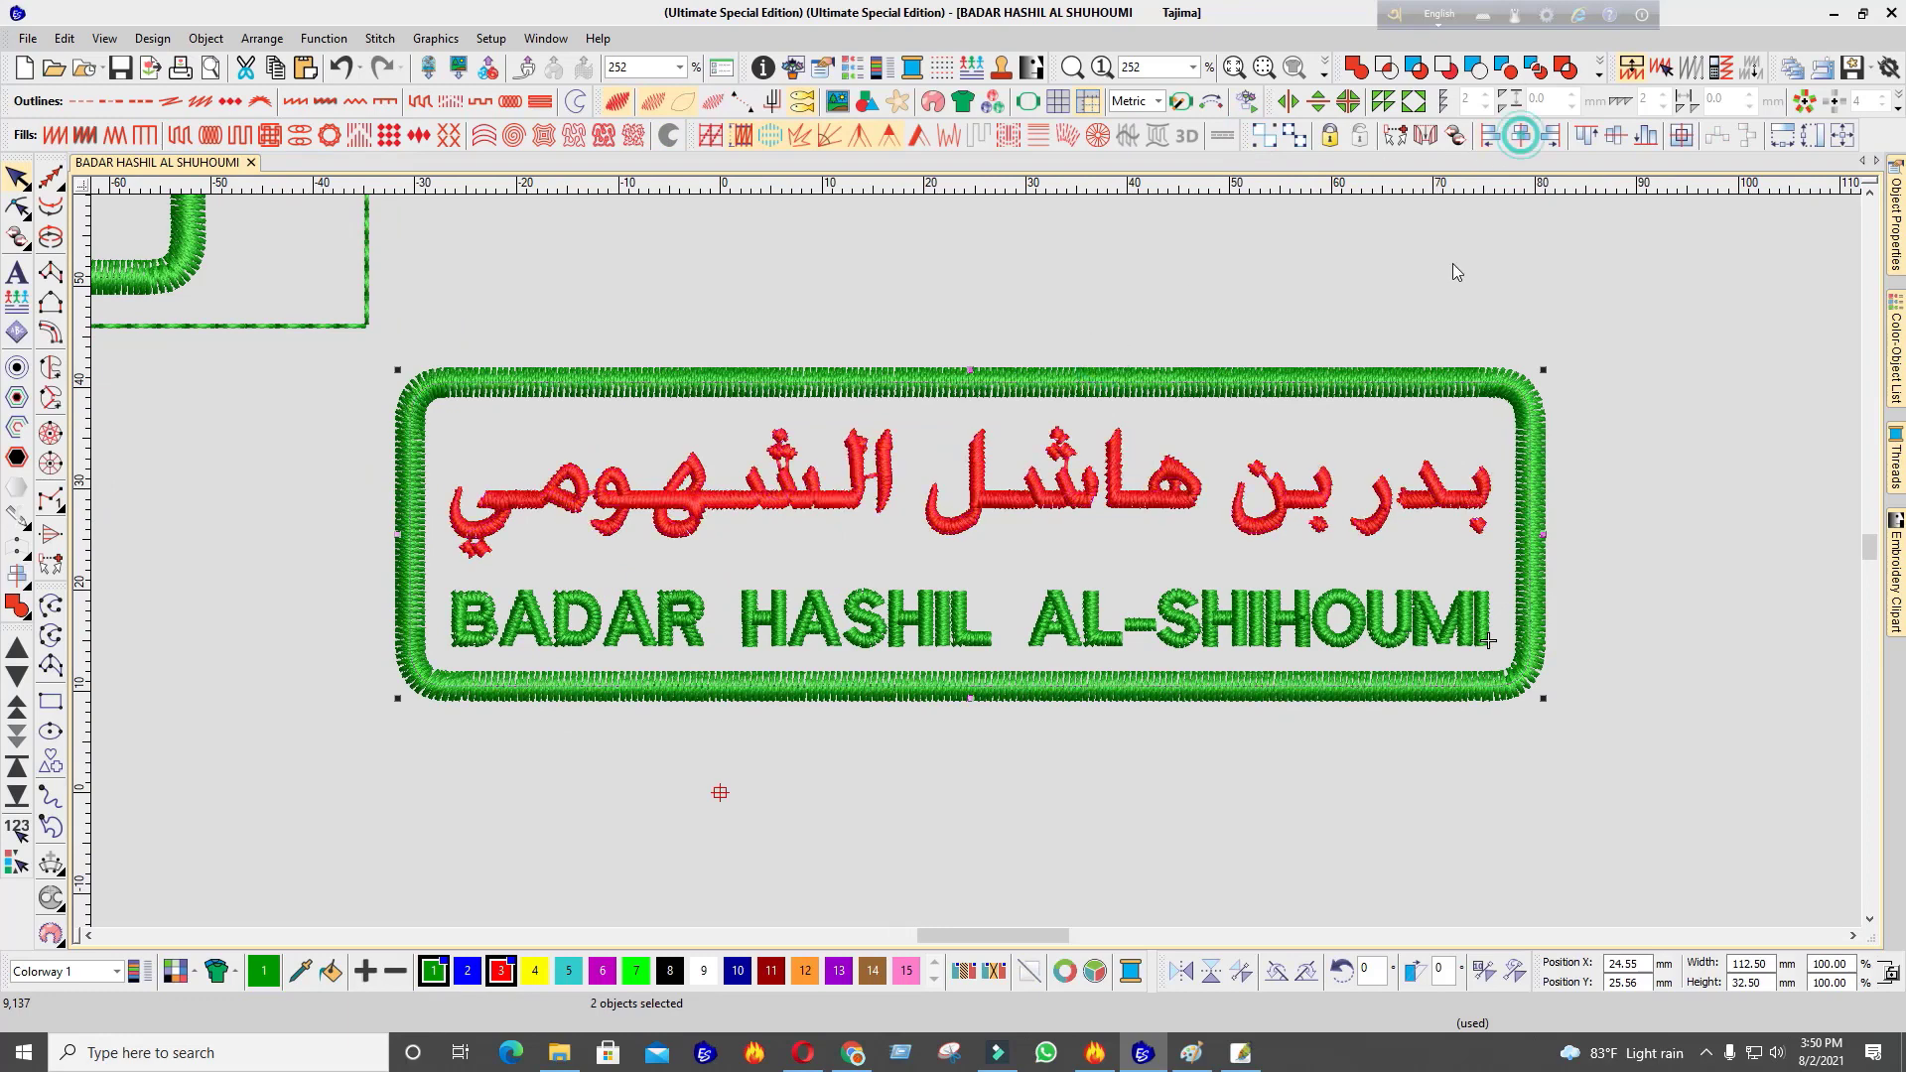
# Select the Arabic name group on its own, separate from the English lettering
pyautogui.click(981, 486)
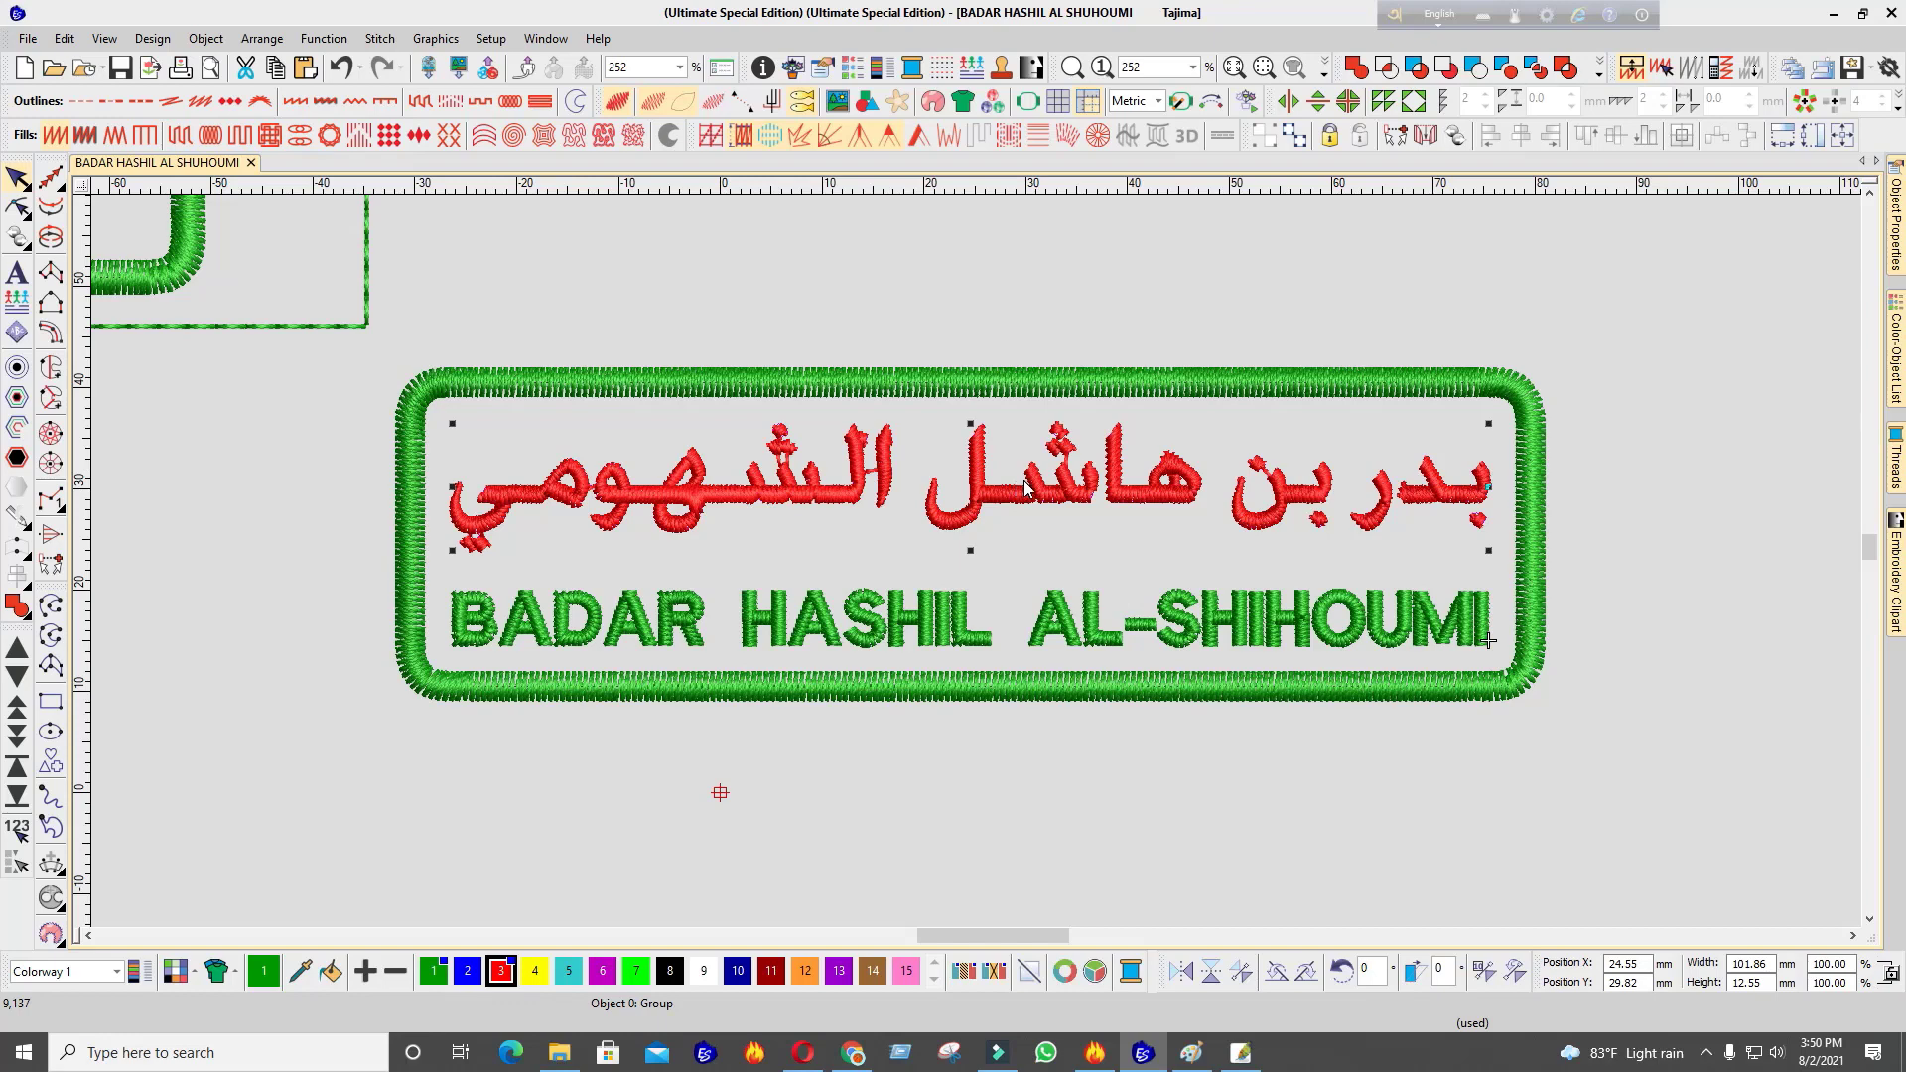
pyautogui.click(973, 414)
pyautogui.click(940, 620)
pyautogui.click(978, 483)
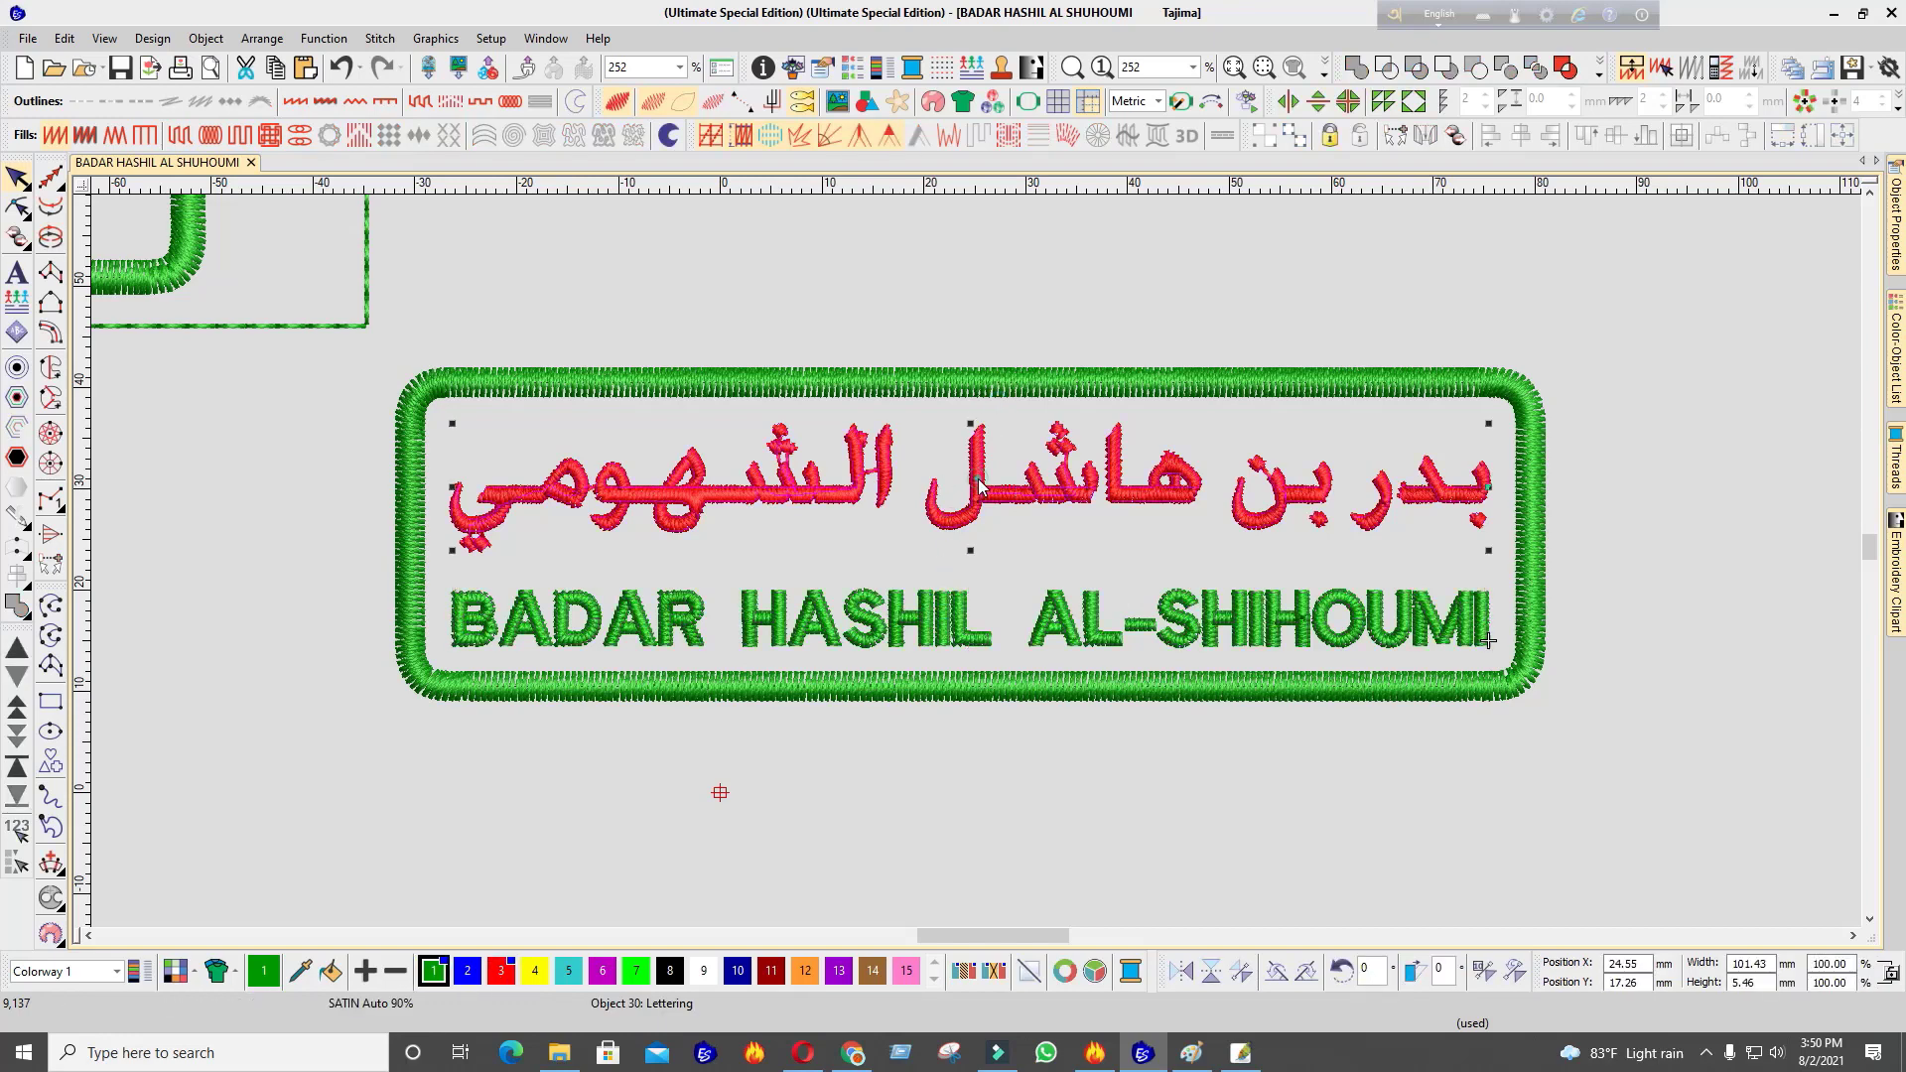
pyautogui.click(943, 497)
pyautogui.scroll(2, 975, 558)
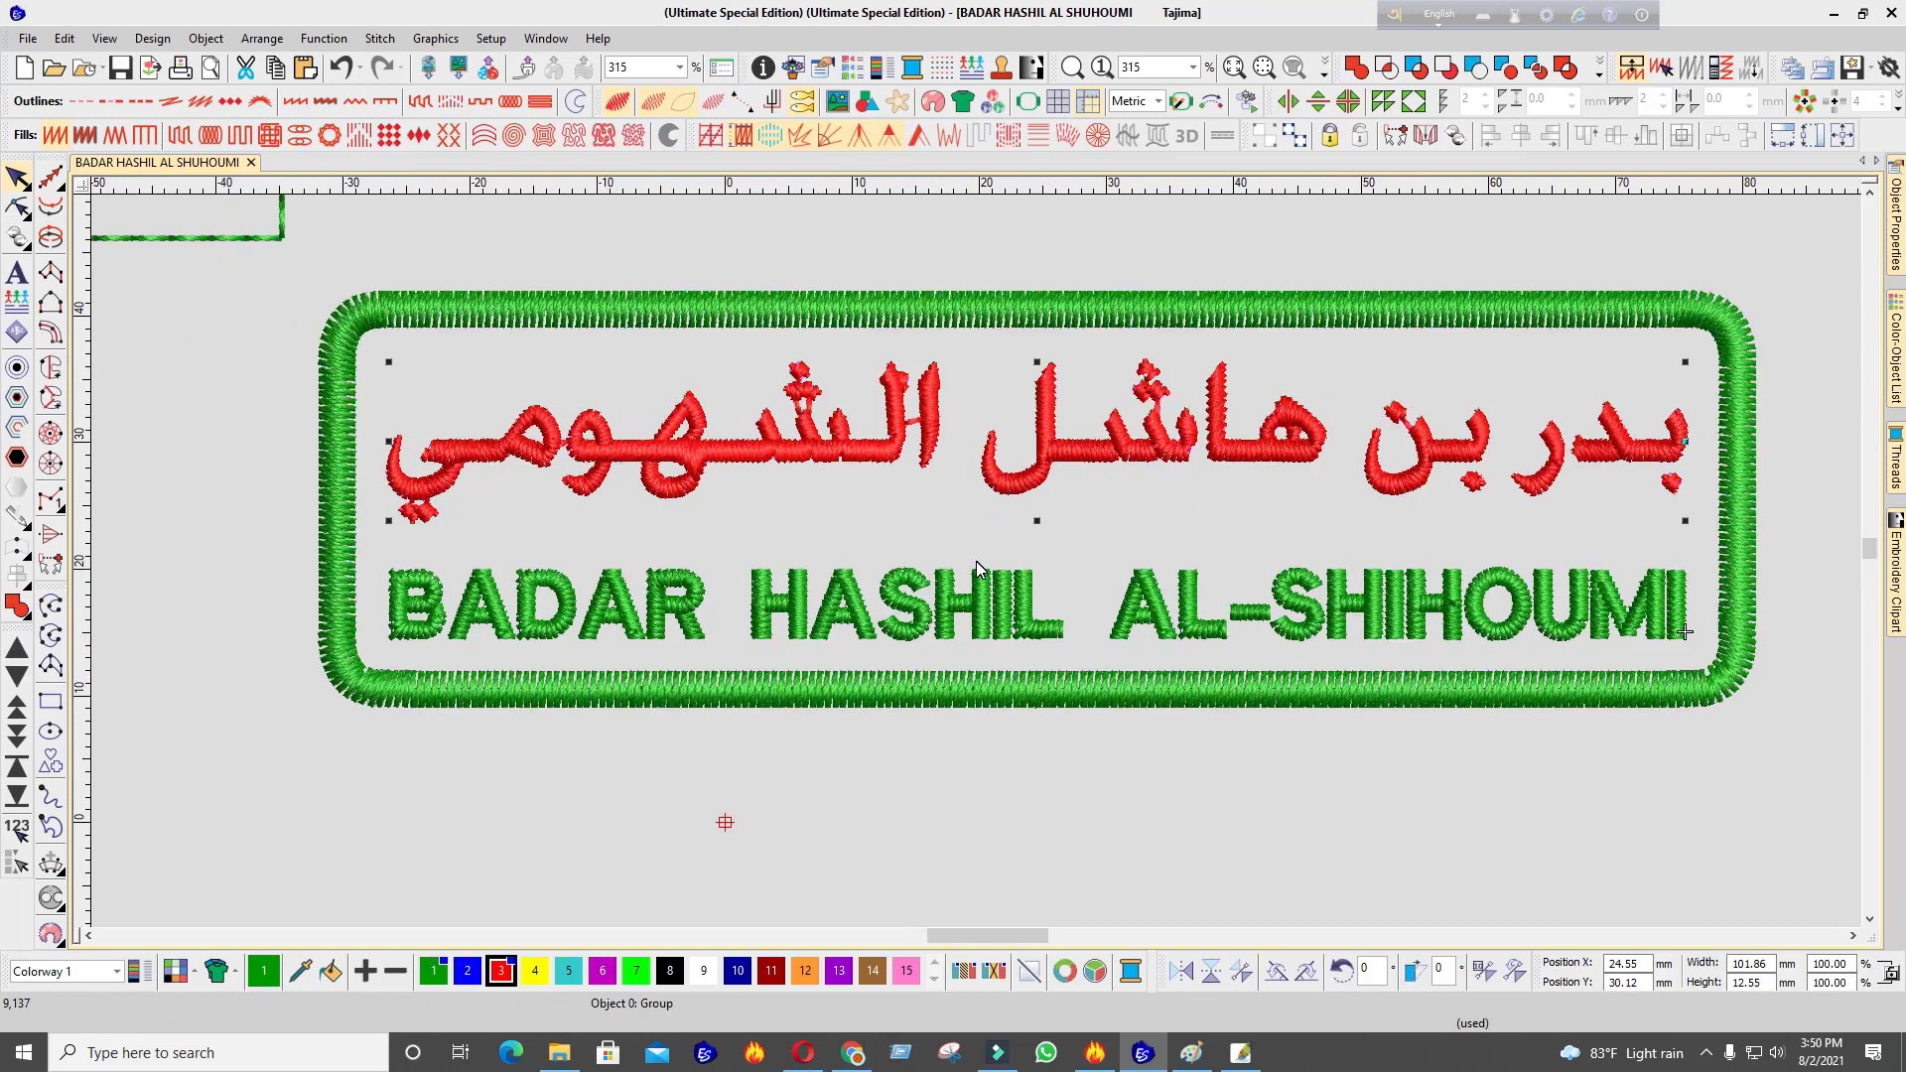
pyautogui.click(975, 558)
pyautogui.scroll(-4, 977, 558)
pyautogui.scroll(3, 1043, 536)
pyautogui.click(975, 552)
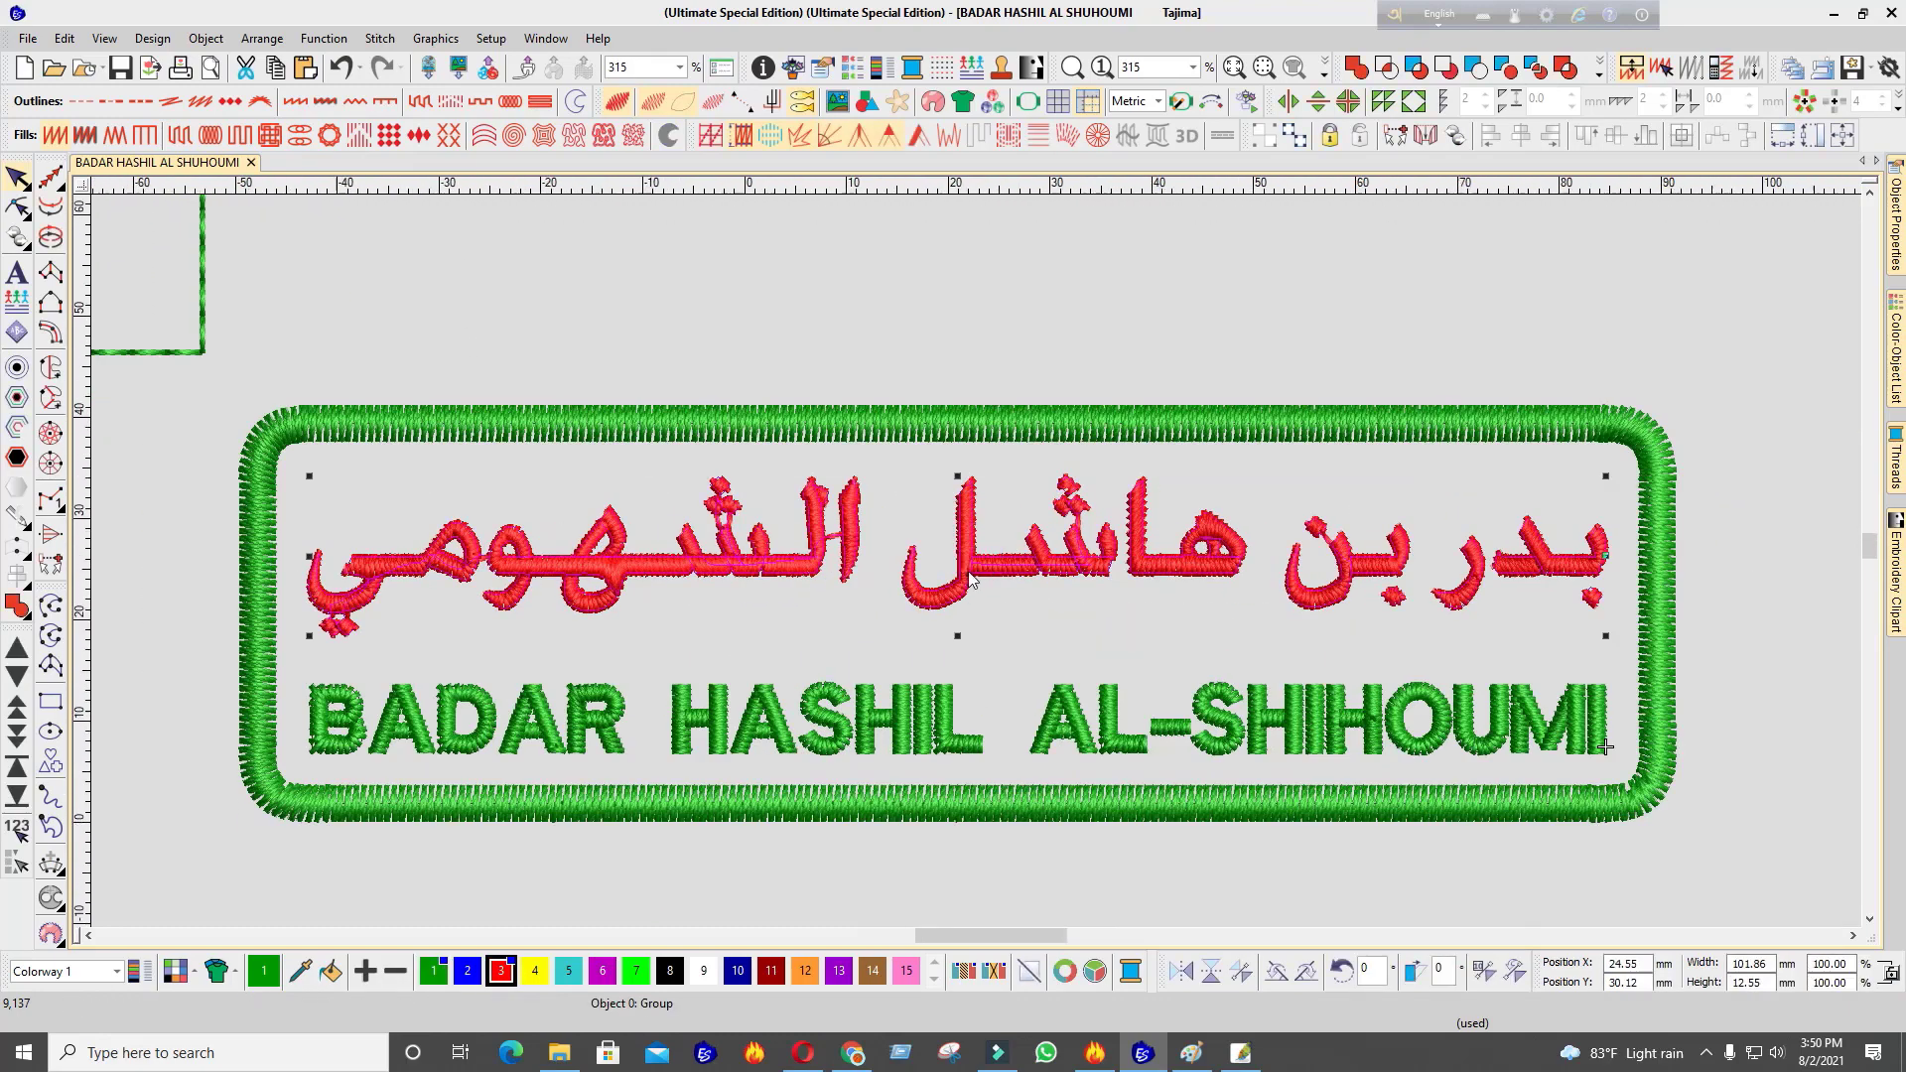
pyautogui.scroll(-4, 975, 558)
pyautogui.scroll(2, 981, 713)
pyautogui.scroll(1, 975, 562)
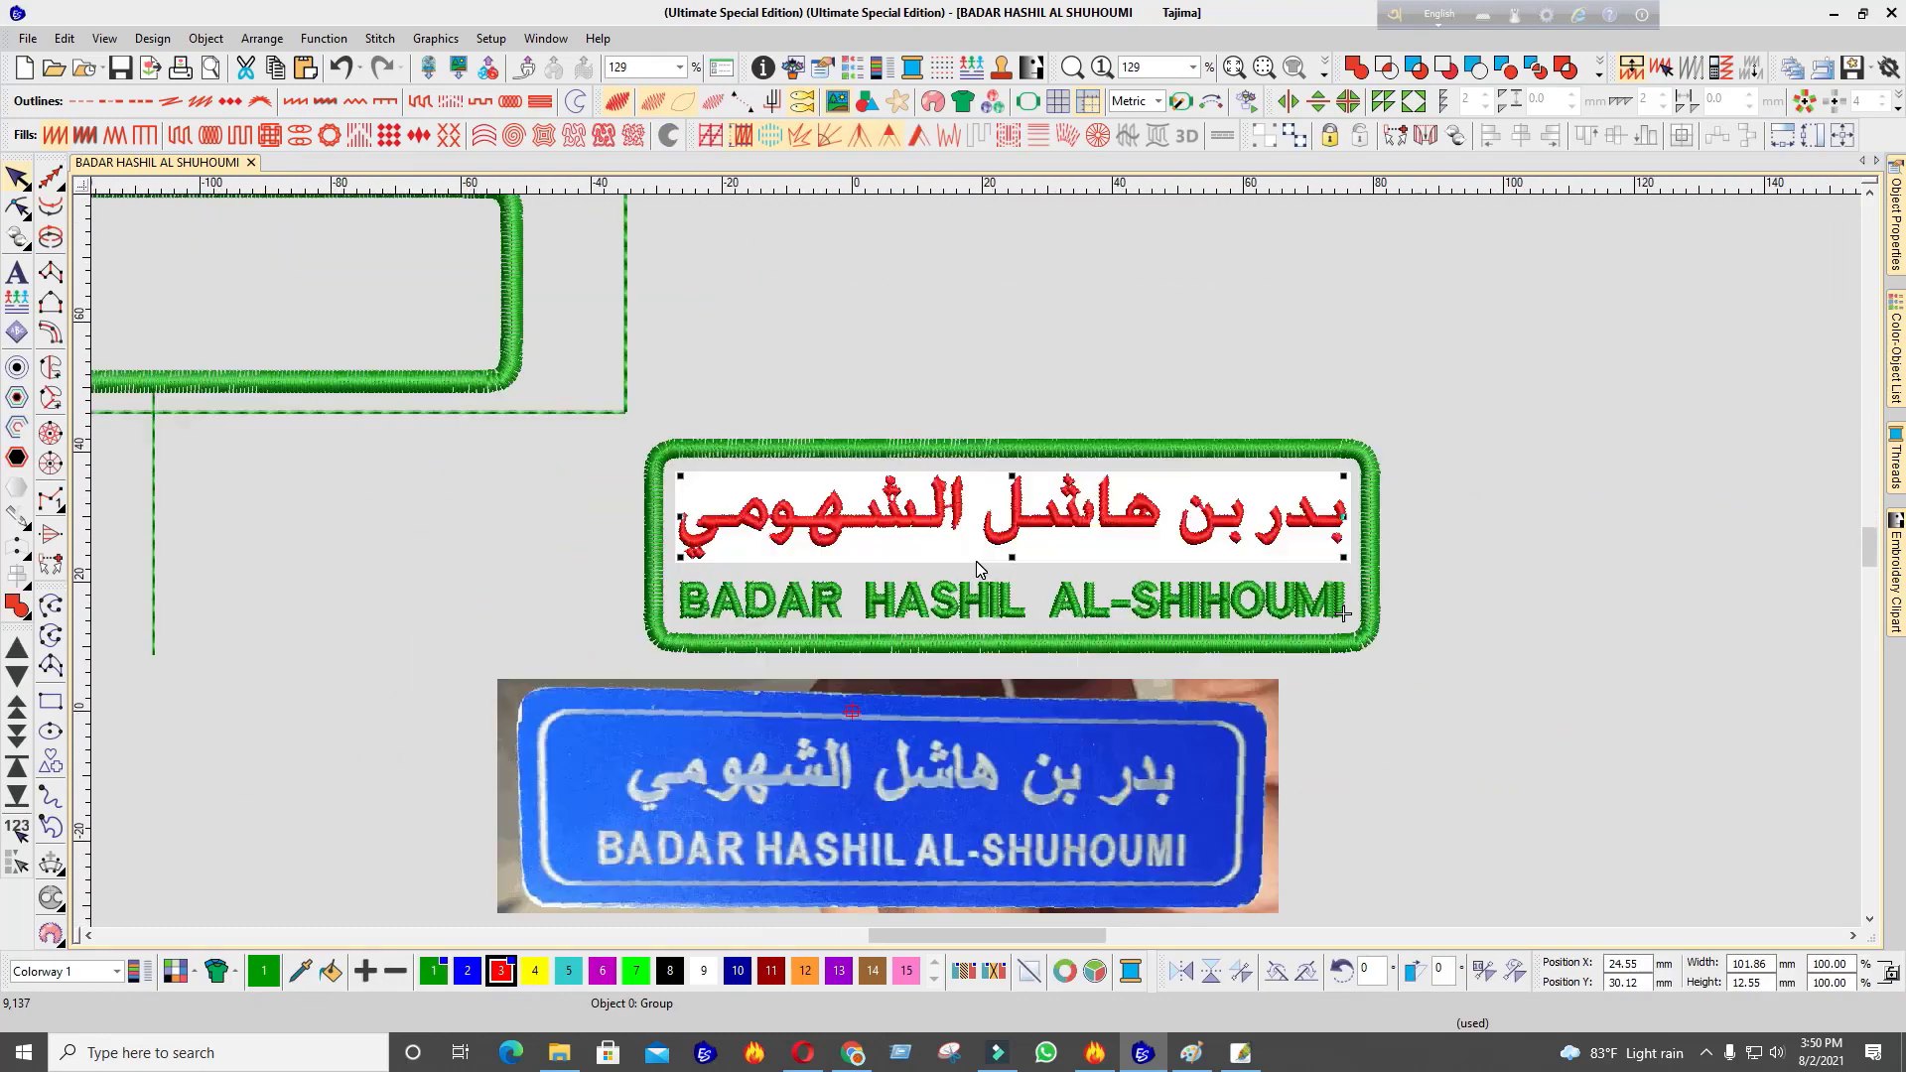
pyautogui.scroll(3, 975, 562)
pyautogui.scroll(-4, 975, 562)
pyautogui.scroll(1, 977, 566)
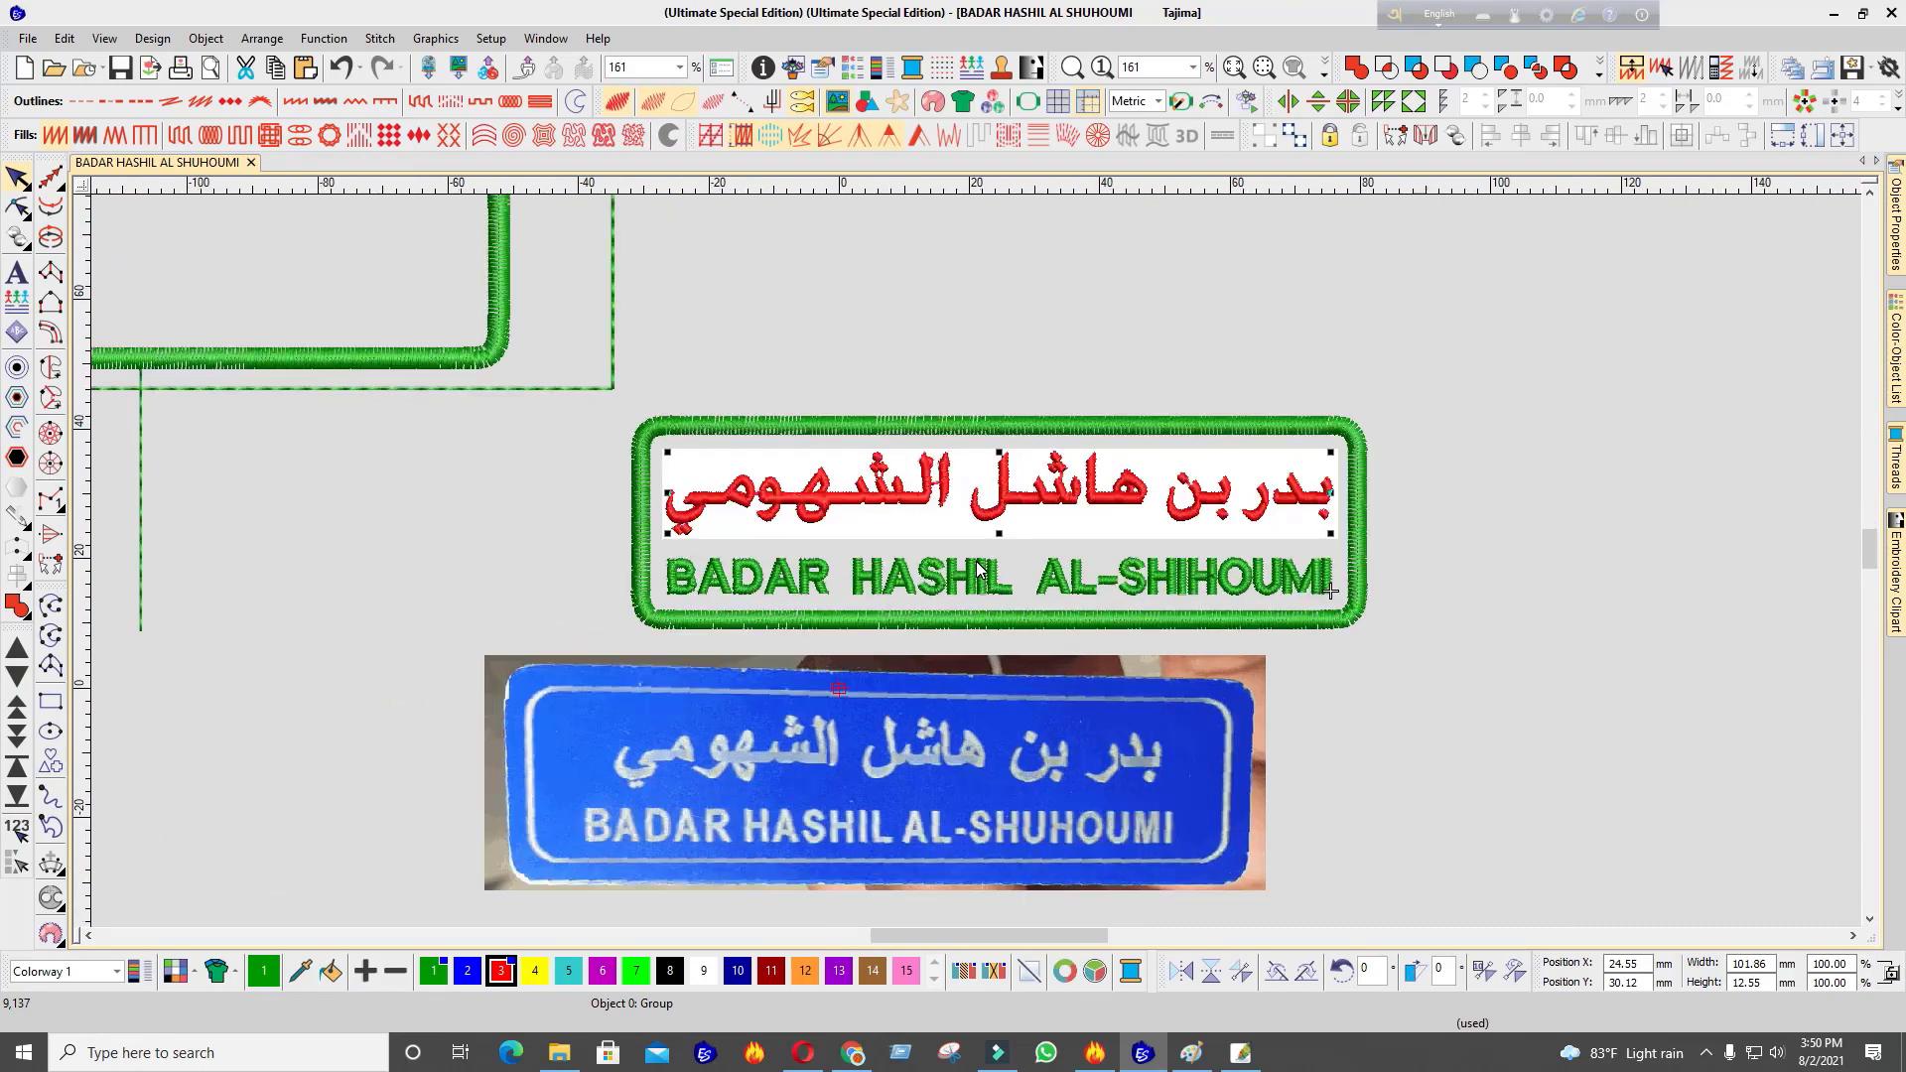
pyautogui.scroll(1, 974, 562)
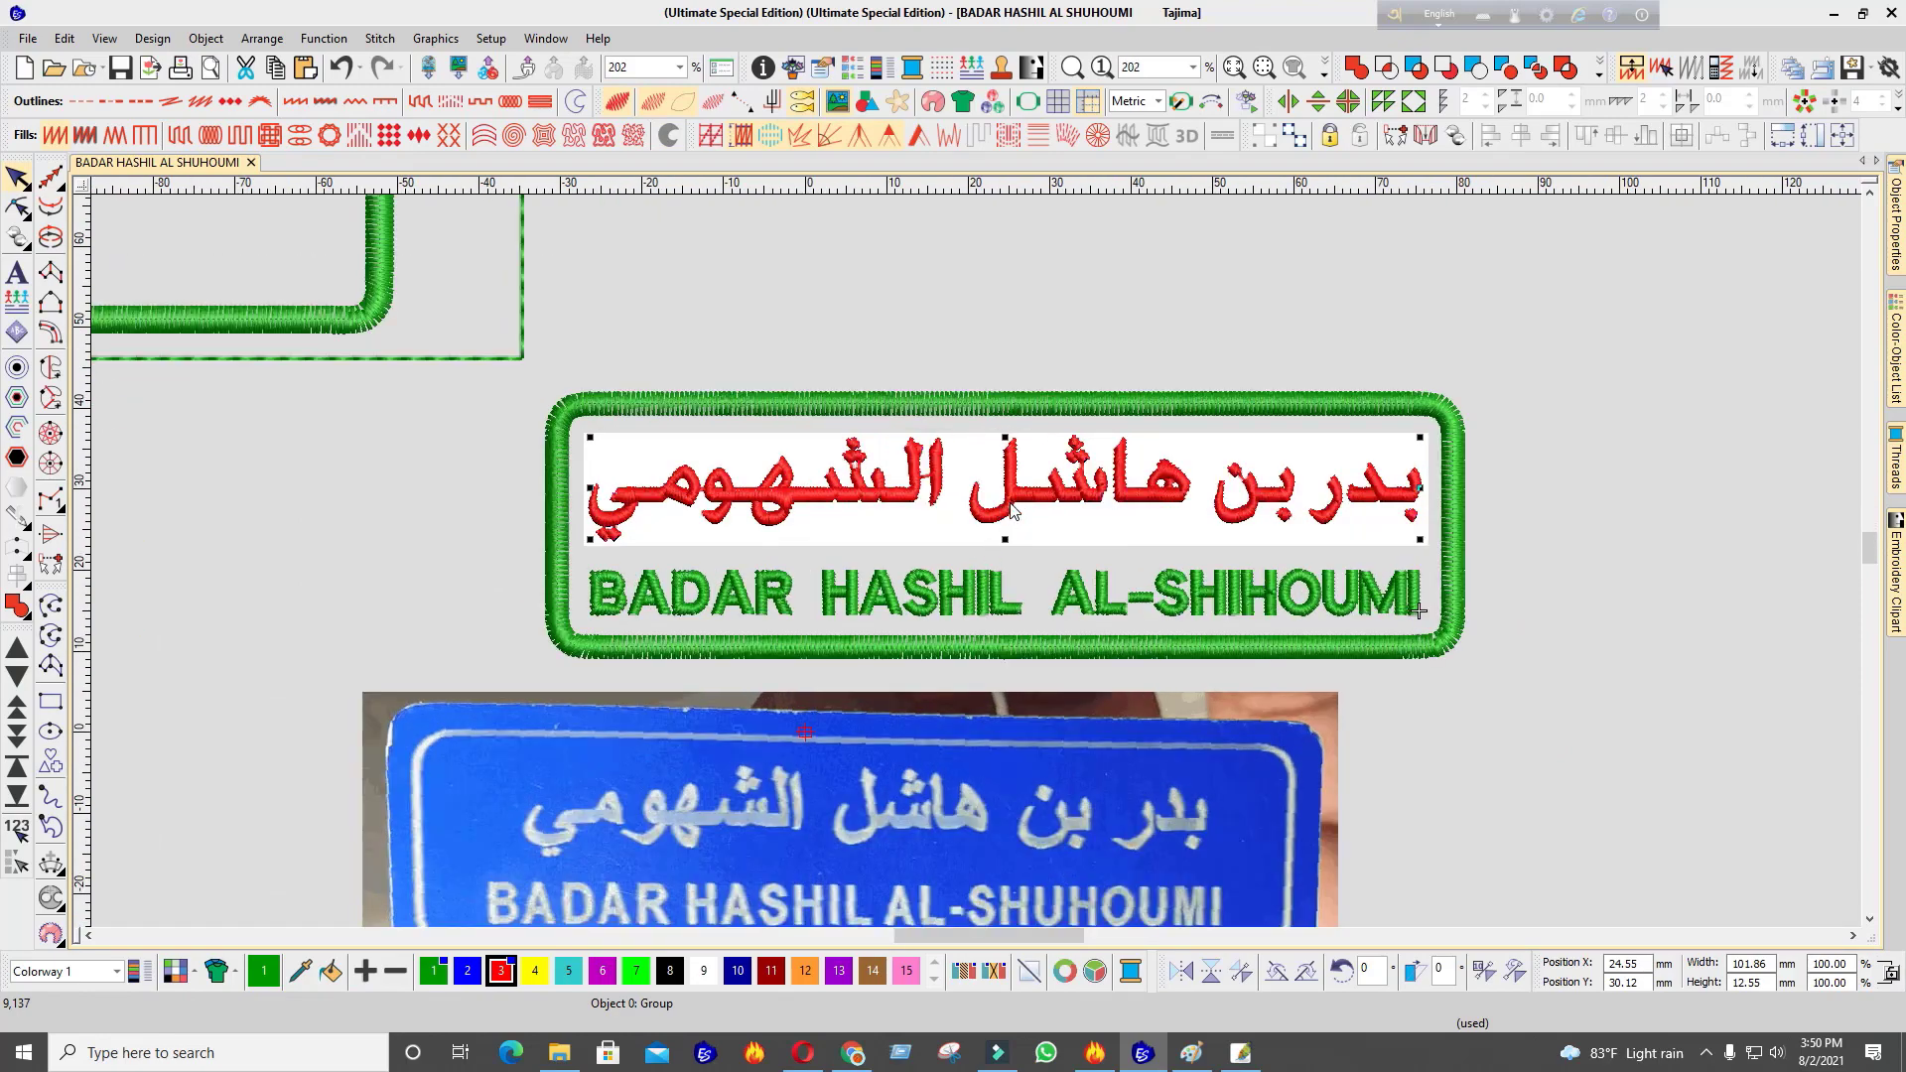
pyautogui.scroll(1, 978, 567)
# Nudge the red Arabic name group slightly lower inside the frame
pyautogui.click(1021, 536)
pyautogui.scroll(-2, 994, 576)
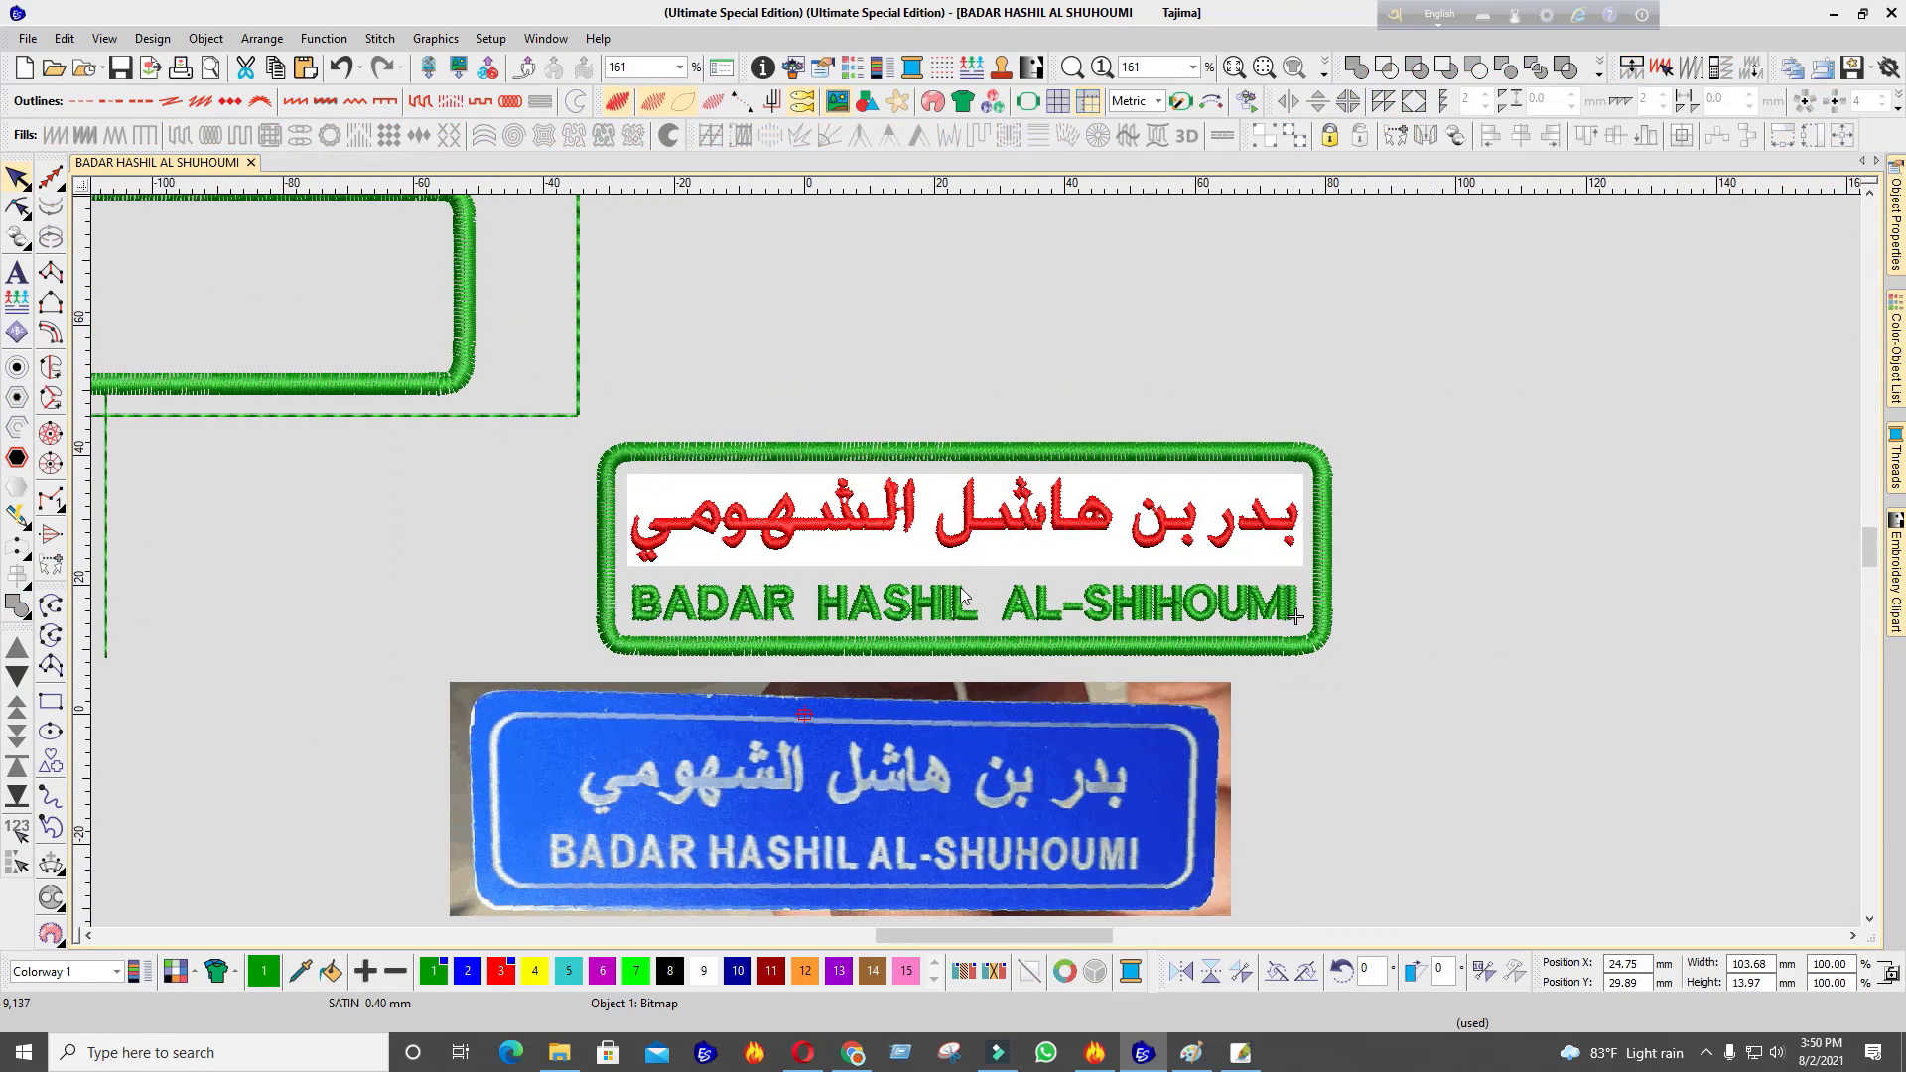
pyautogui.click(897, 614)
pyautogui.scroll(2, 896, 622)
pyautogui.scroll(1, 975, 562)
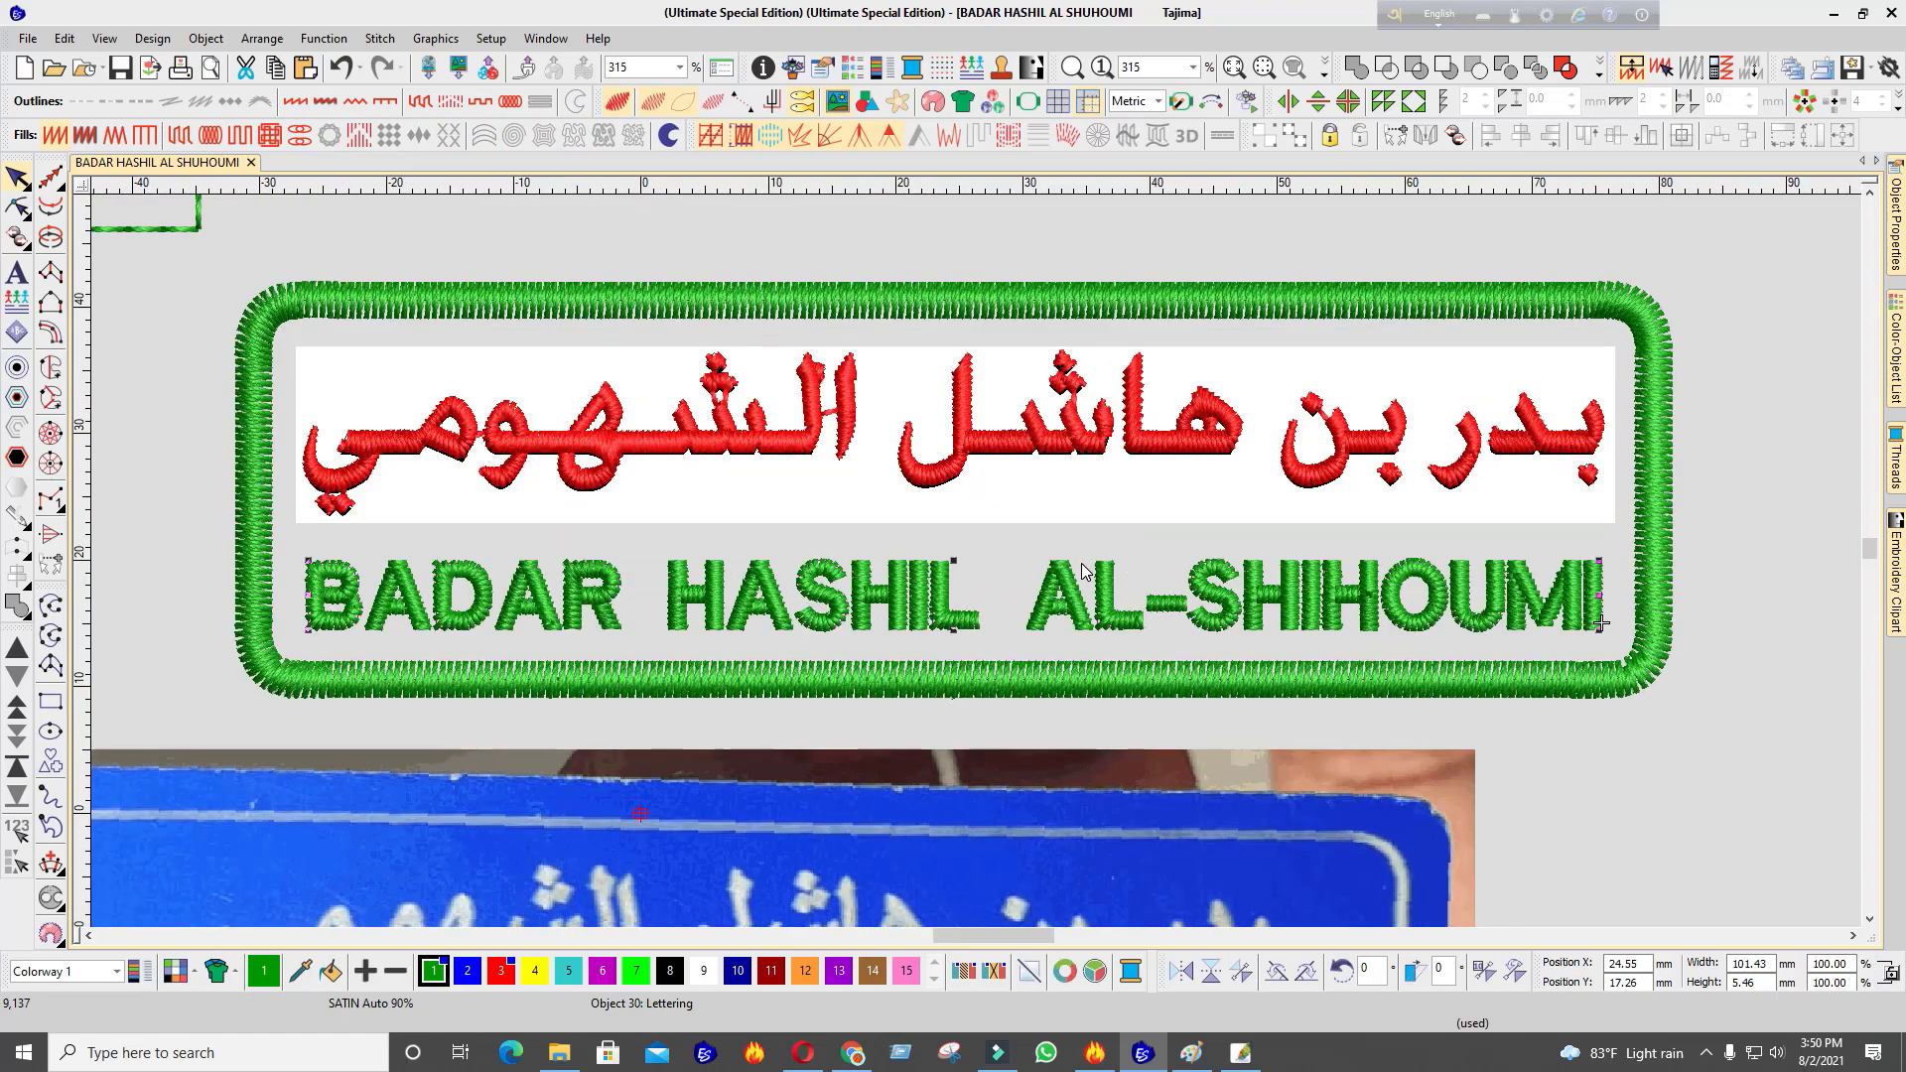
pyautogui.click(971, 434)
pyautogui.press('Down')
pyautogui.press('Down')
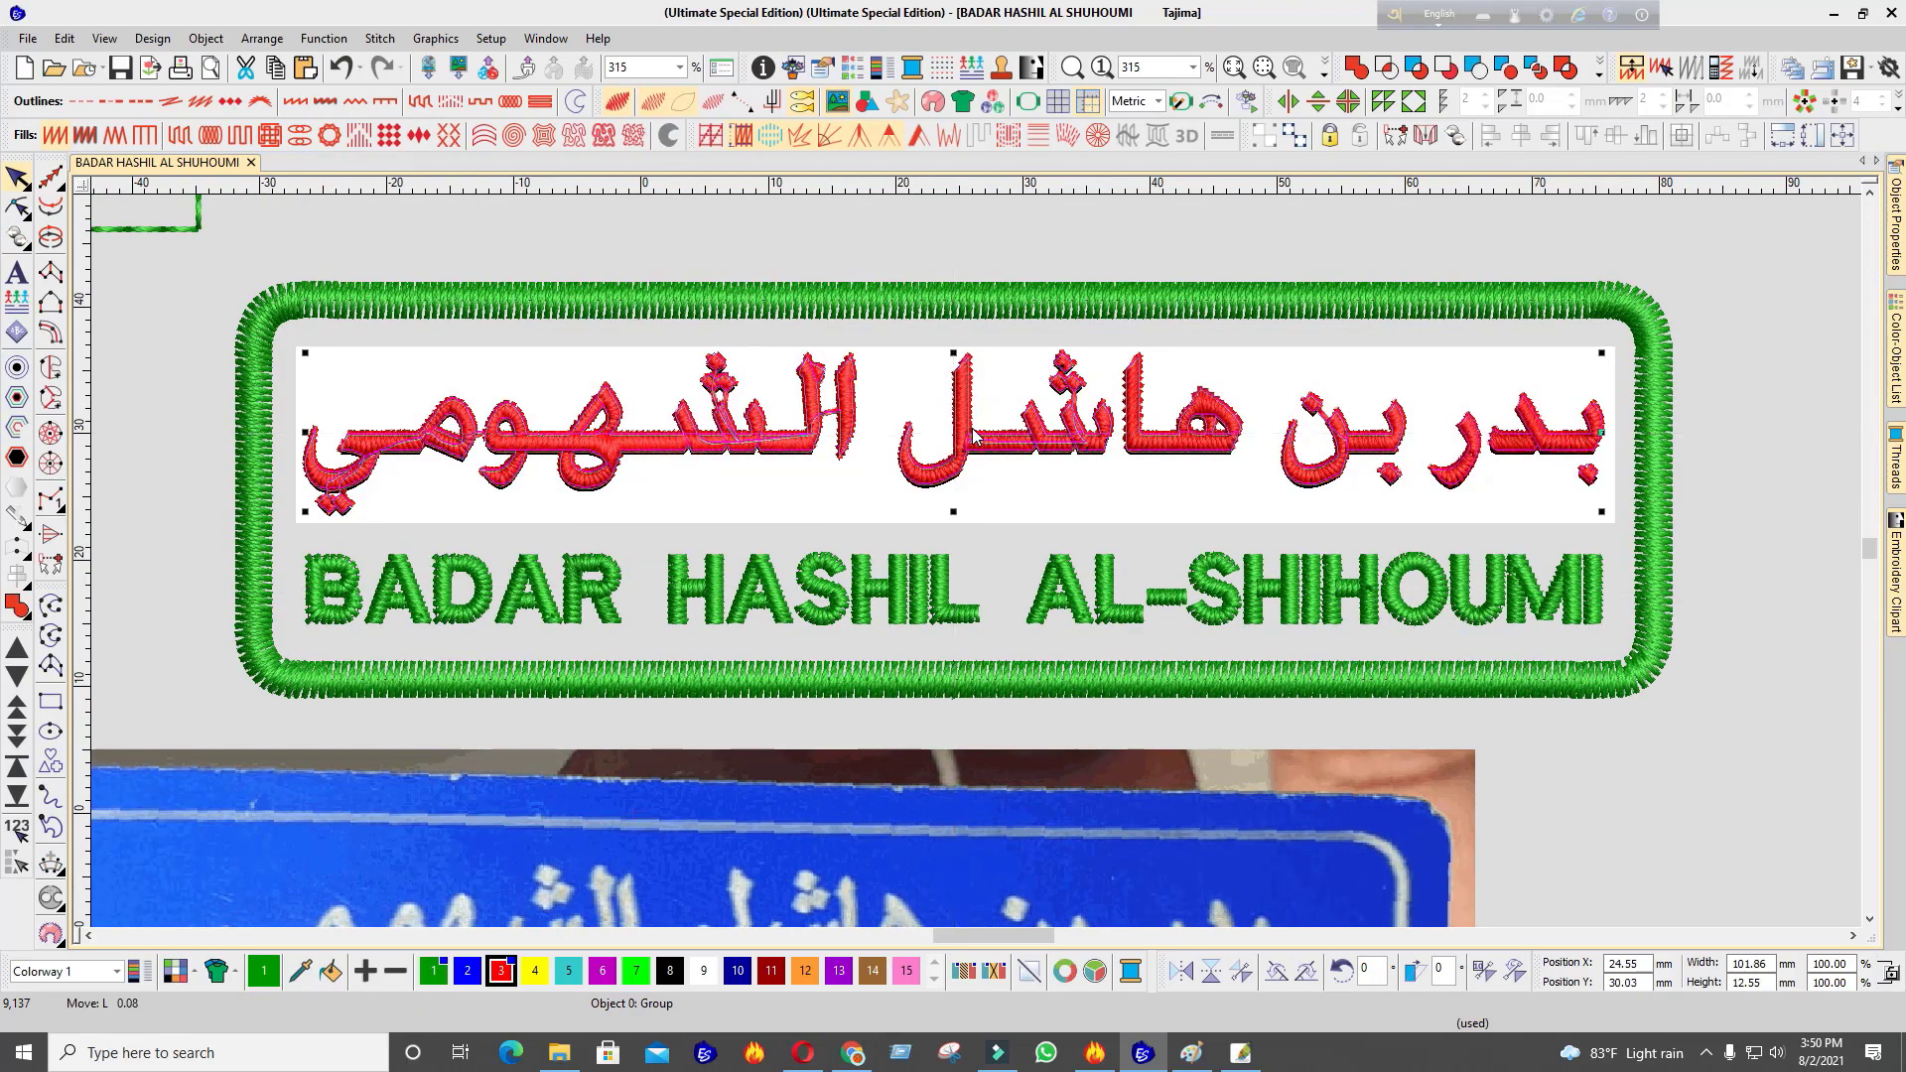
pyautogui.press('Escape')
pyautogui.doubleClick(1601, 616)
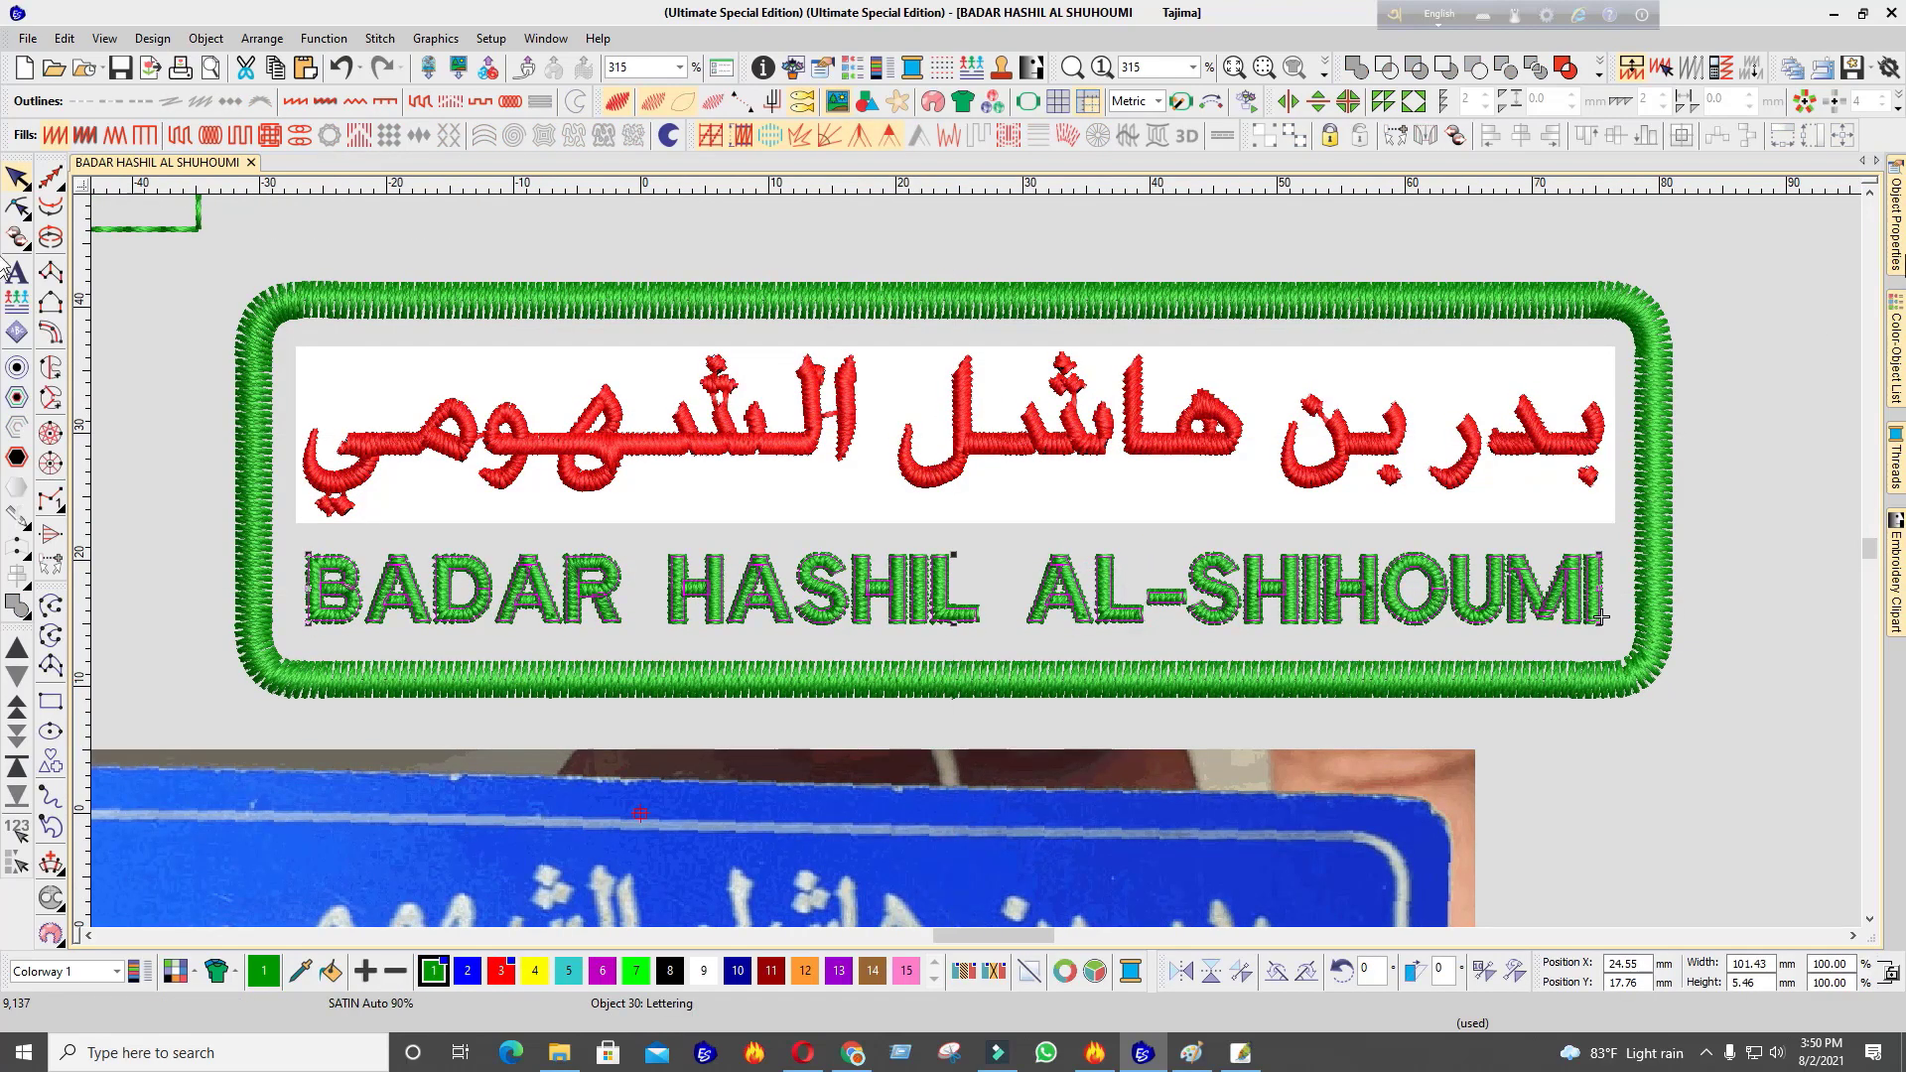
# Widen the English lettering's letter spacing using the spacing meter
pyautogui.scroll(-5, 1718, 606)
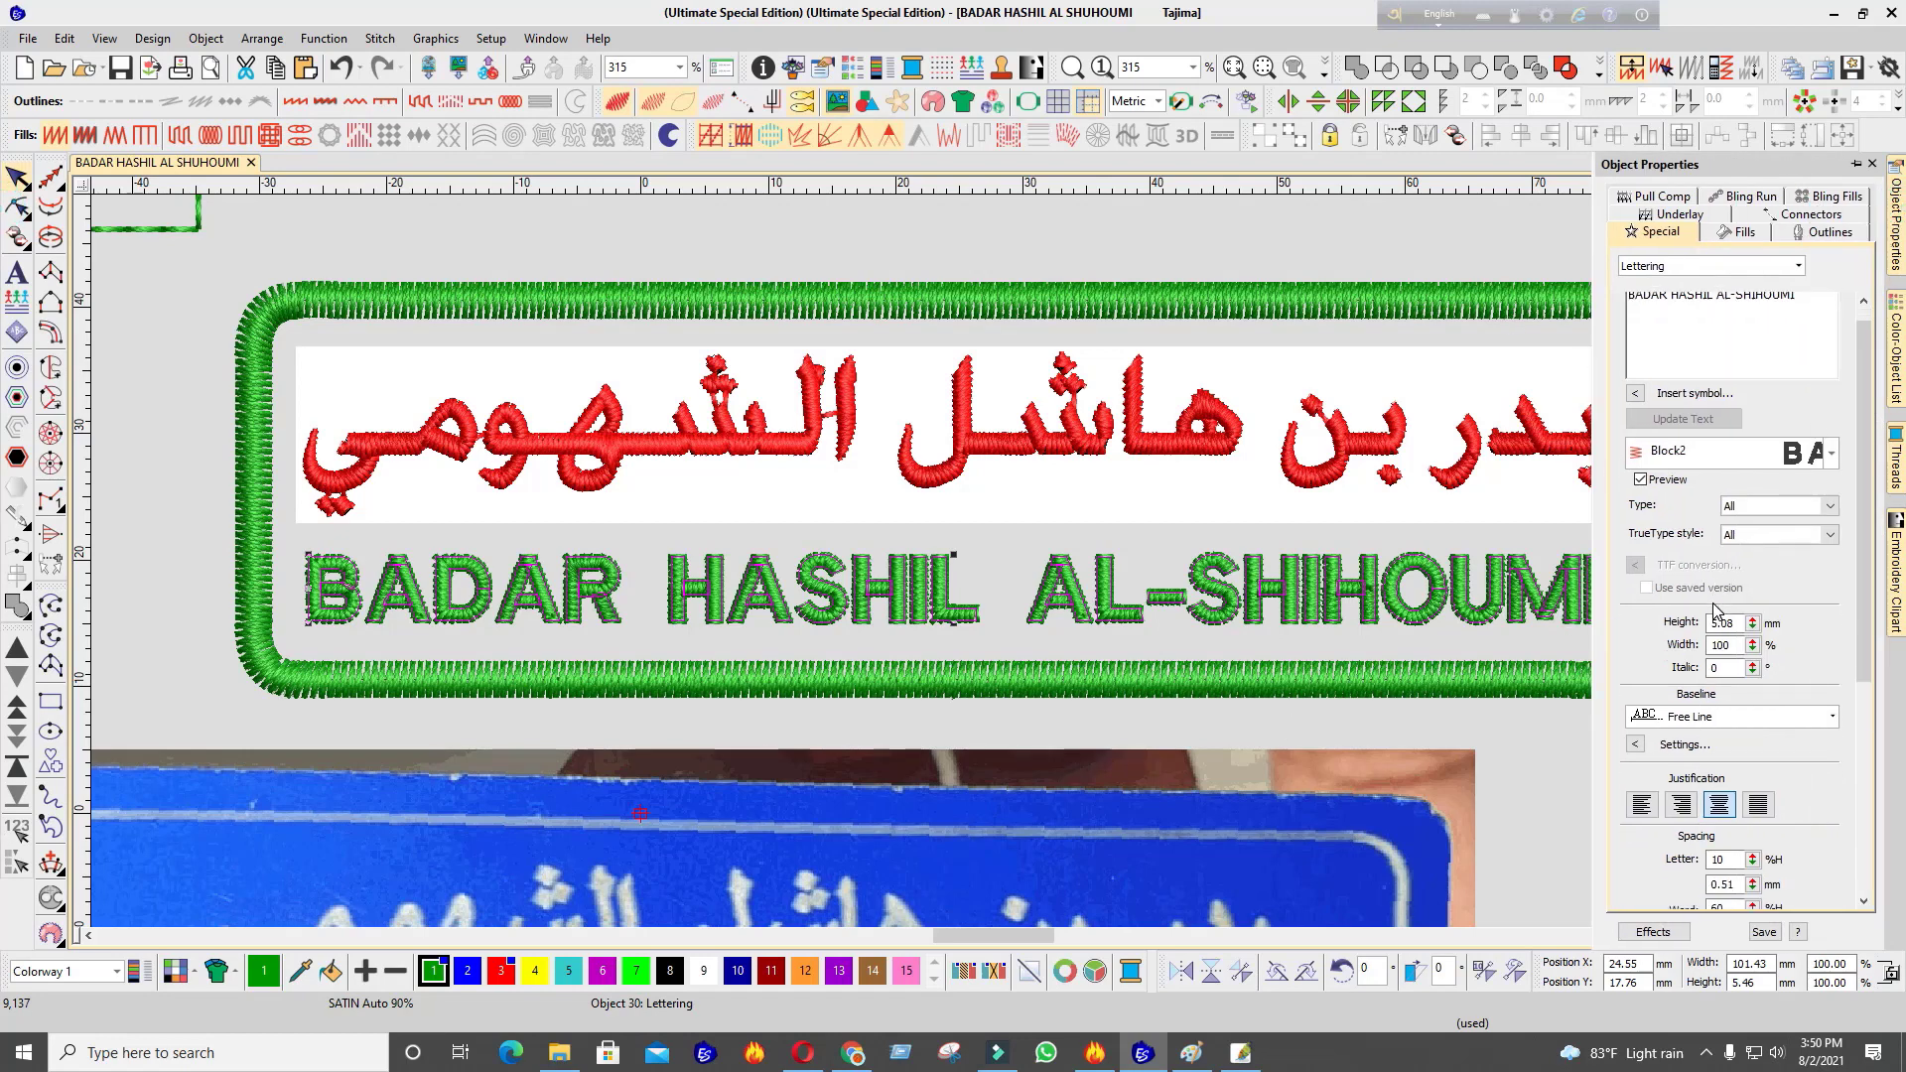
pyautogui.scroll(-2, 1705, 789)
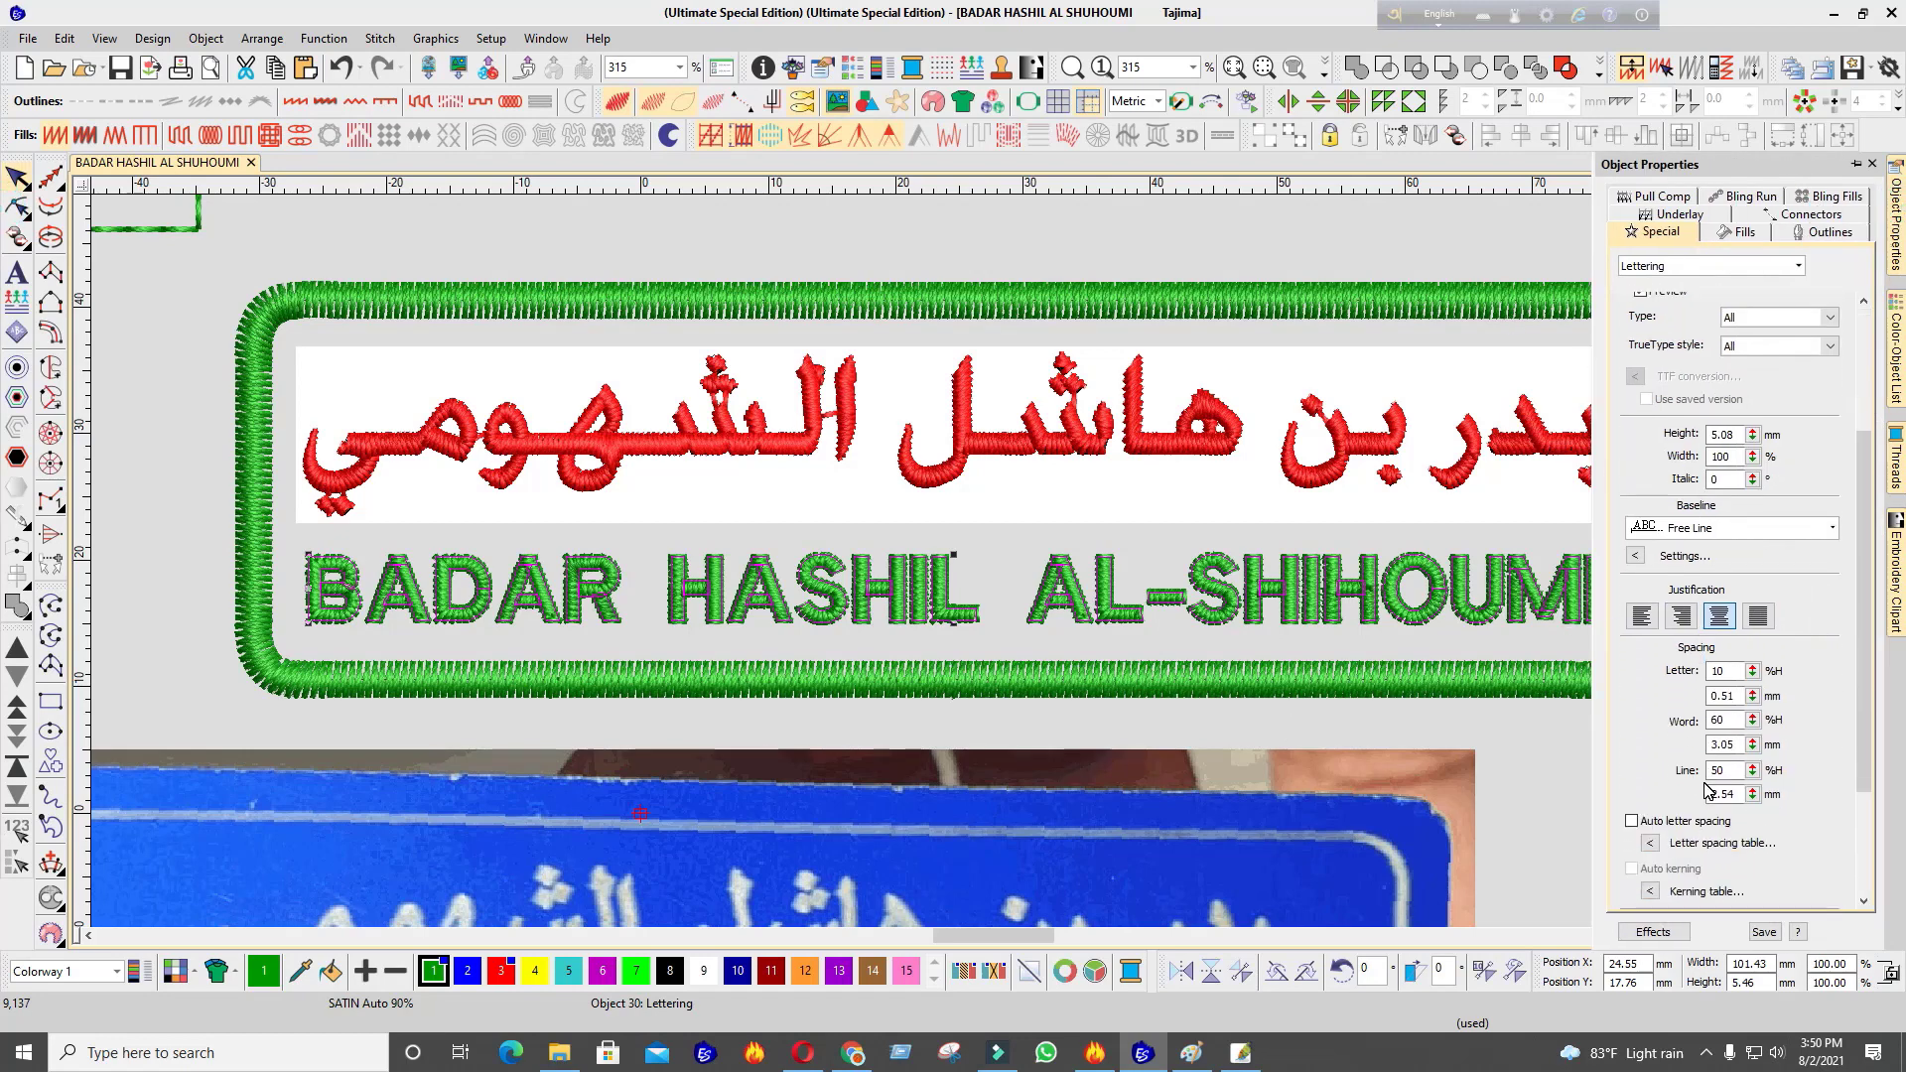
pyautogui.click(1753, 676)
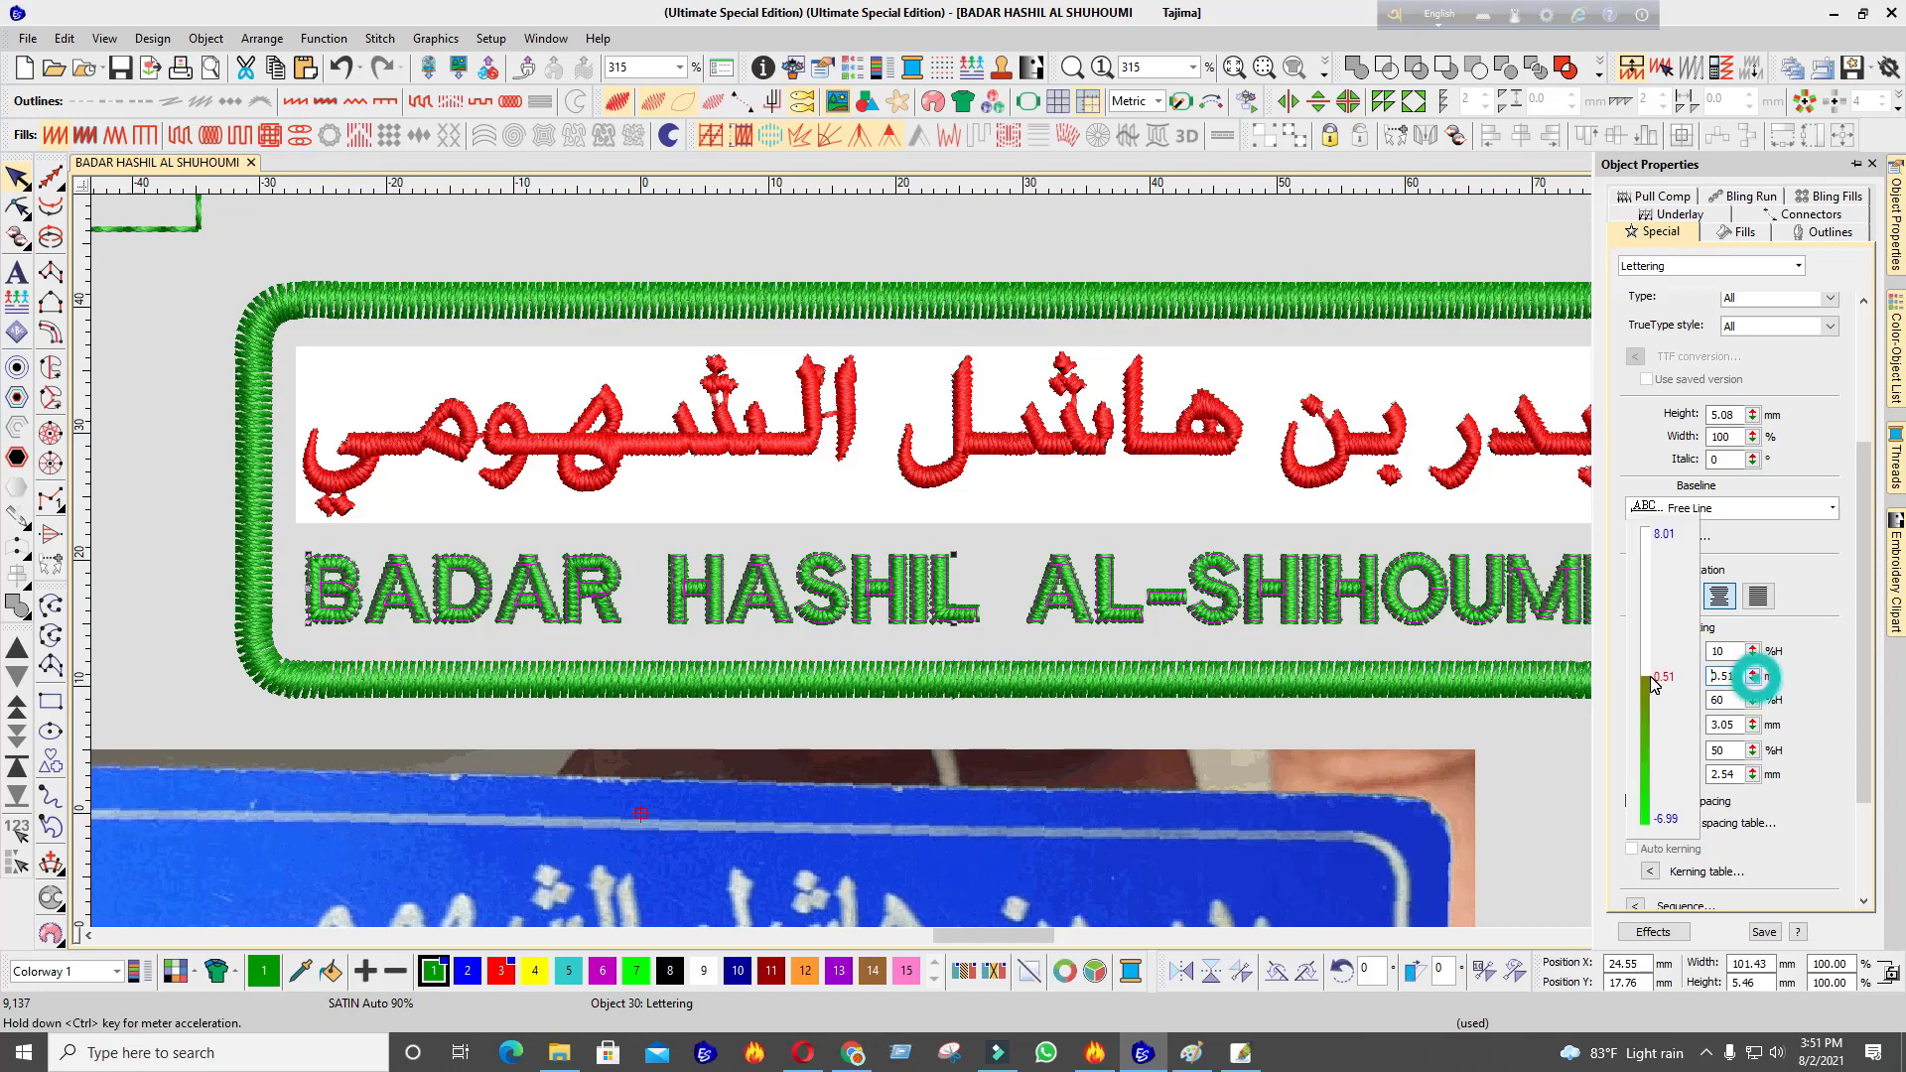
pyautogui.moveTo(1648, 667); pyautogui.dragTo(1648, 664)
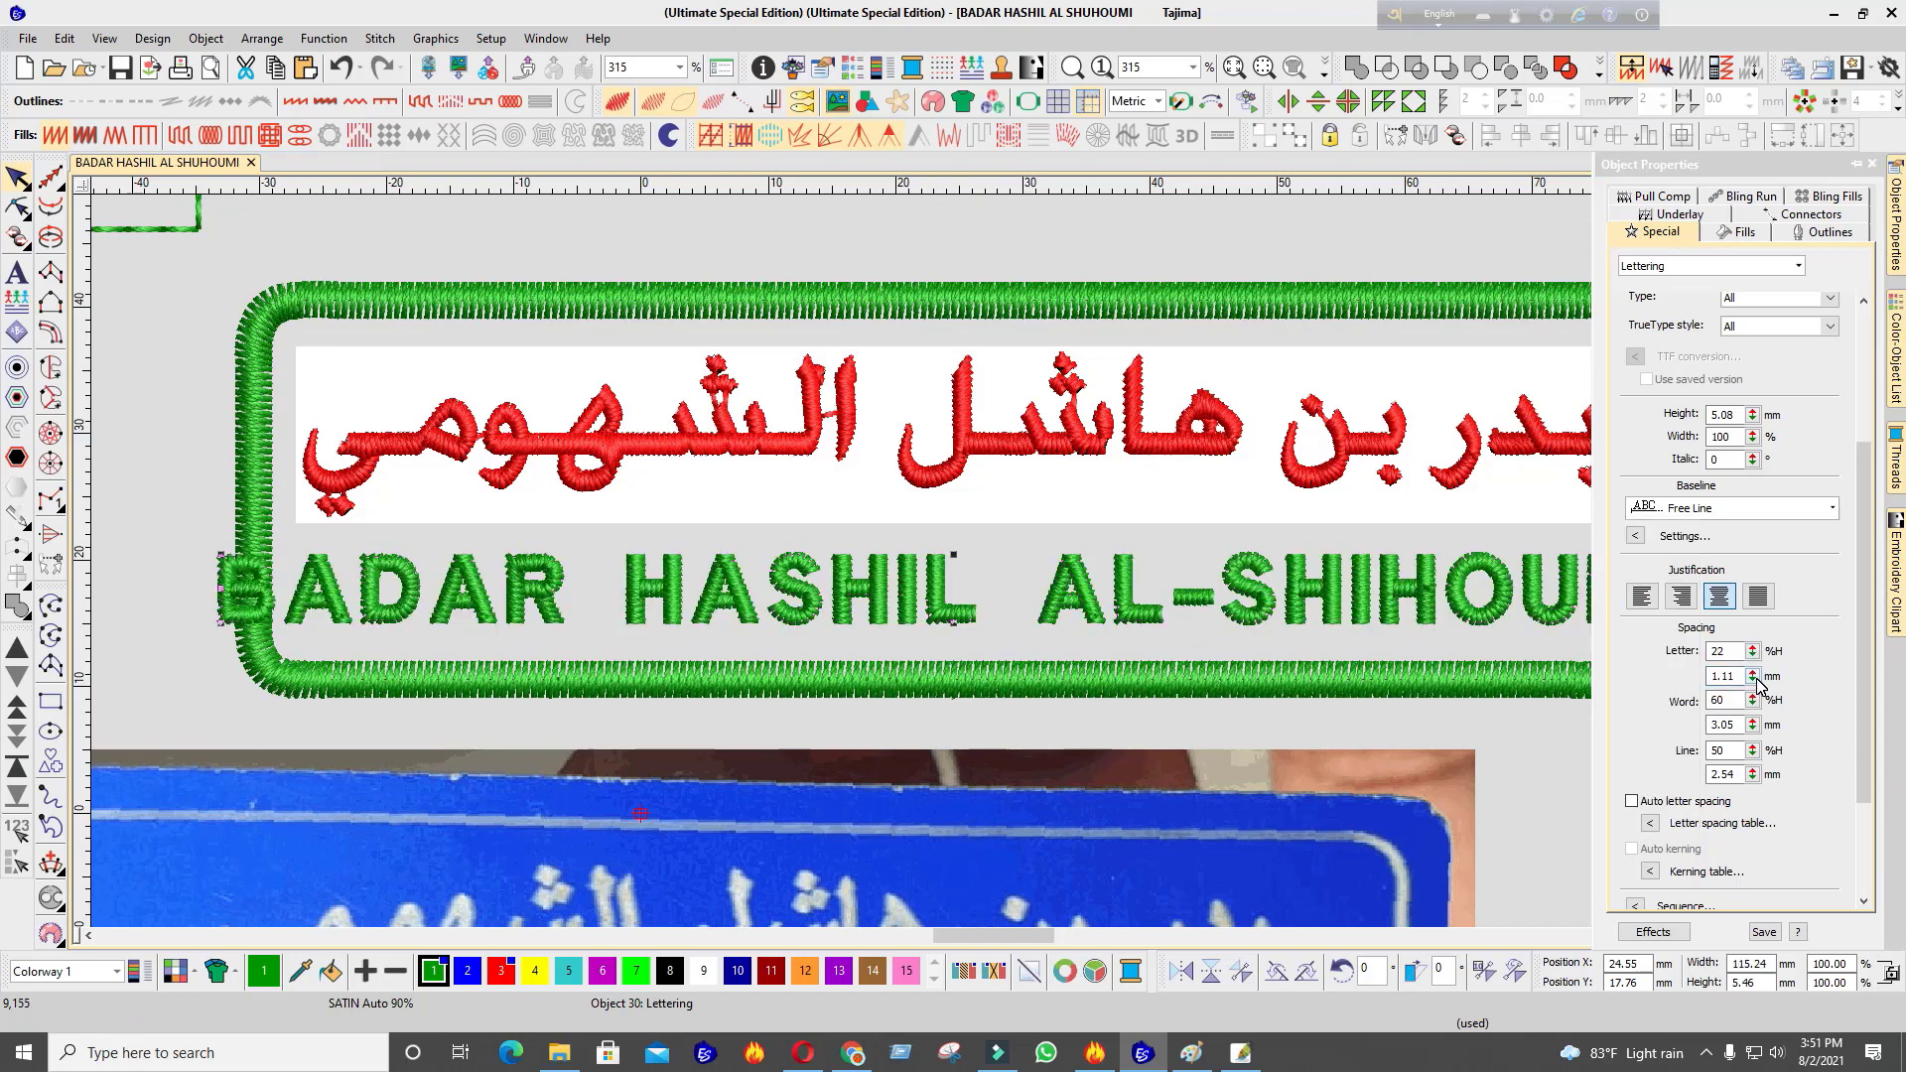
pyautogui.scroll(-2, 1279, 636)
pyautogui.scroll(1, 1330, 623)
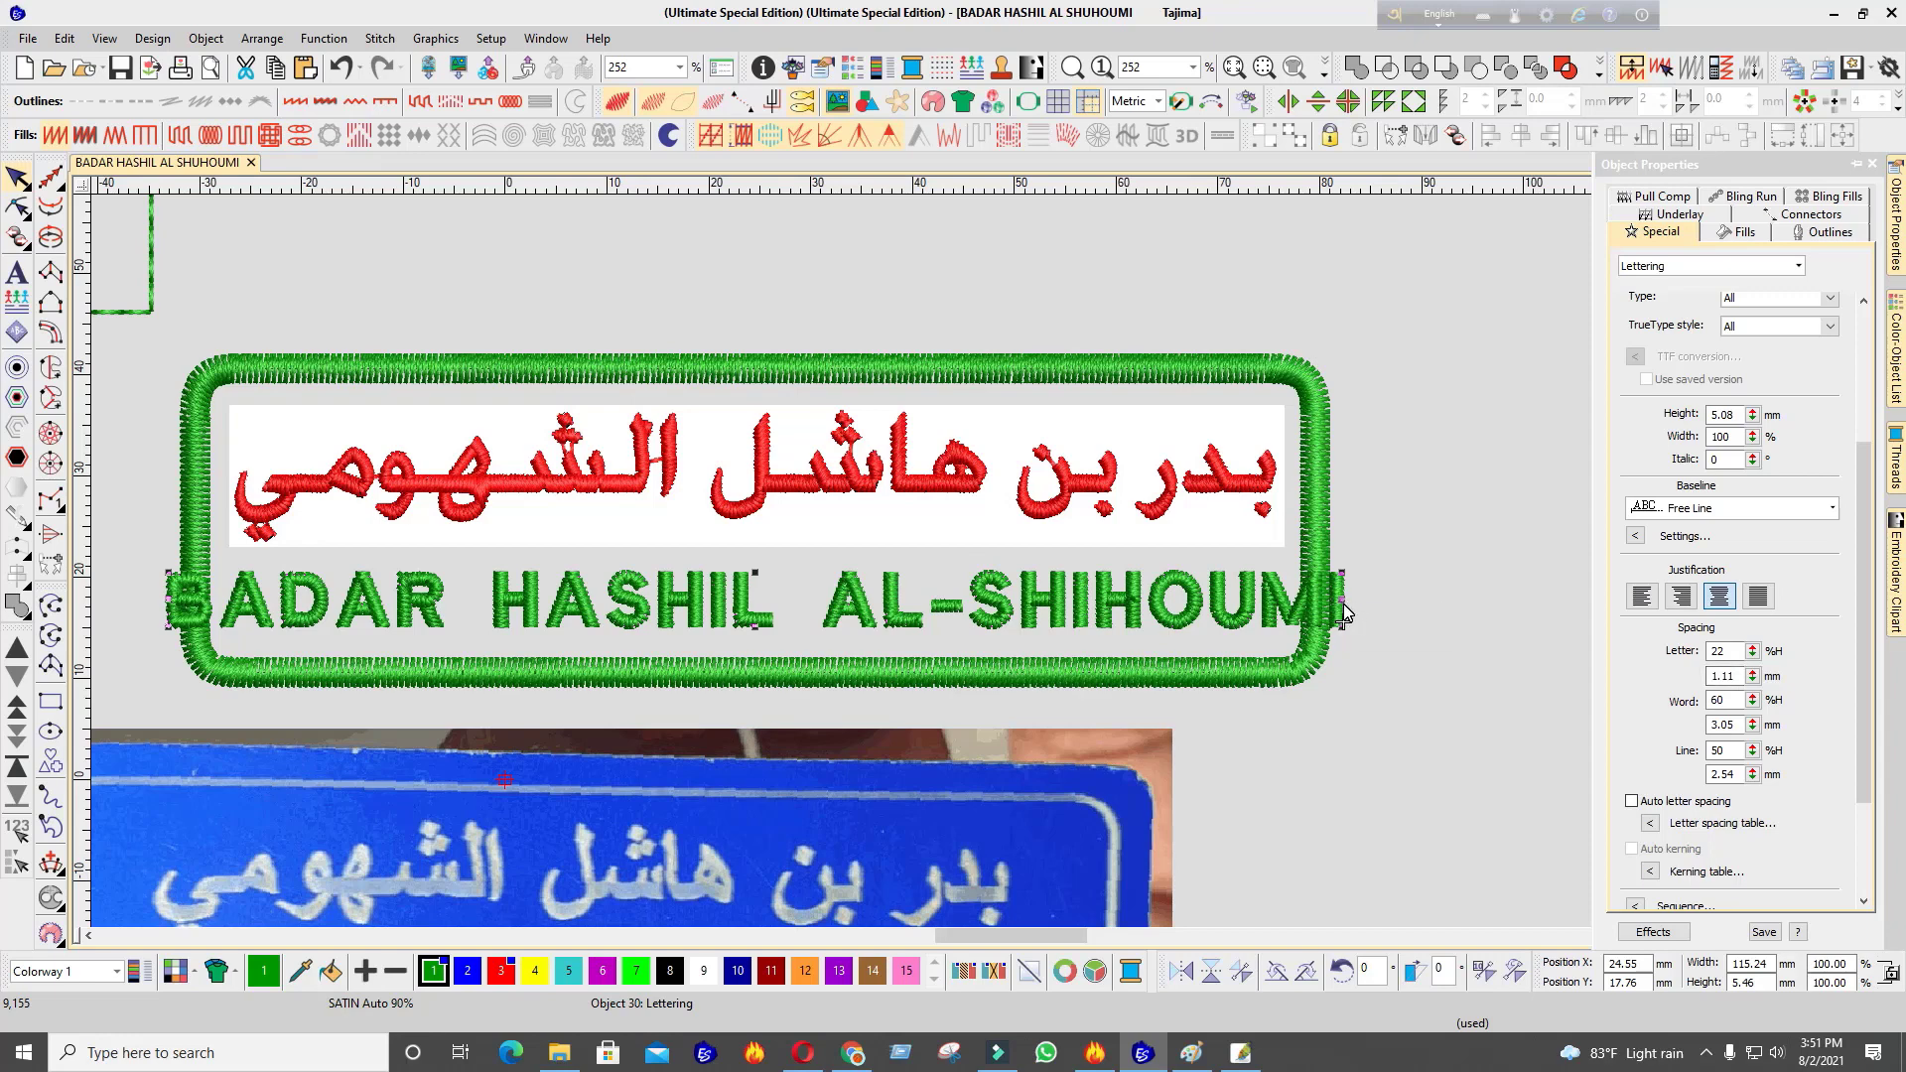
# Set the English lettering's word spacing to 1
pyautogui.click(1754, 725)
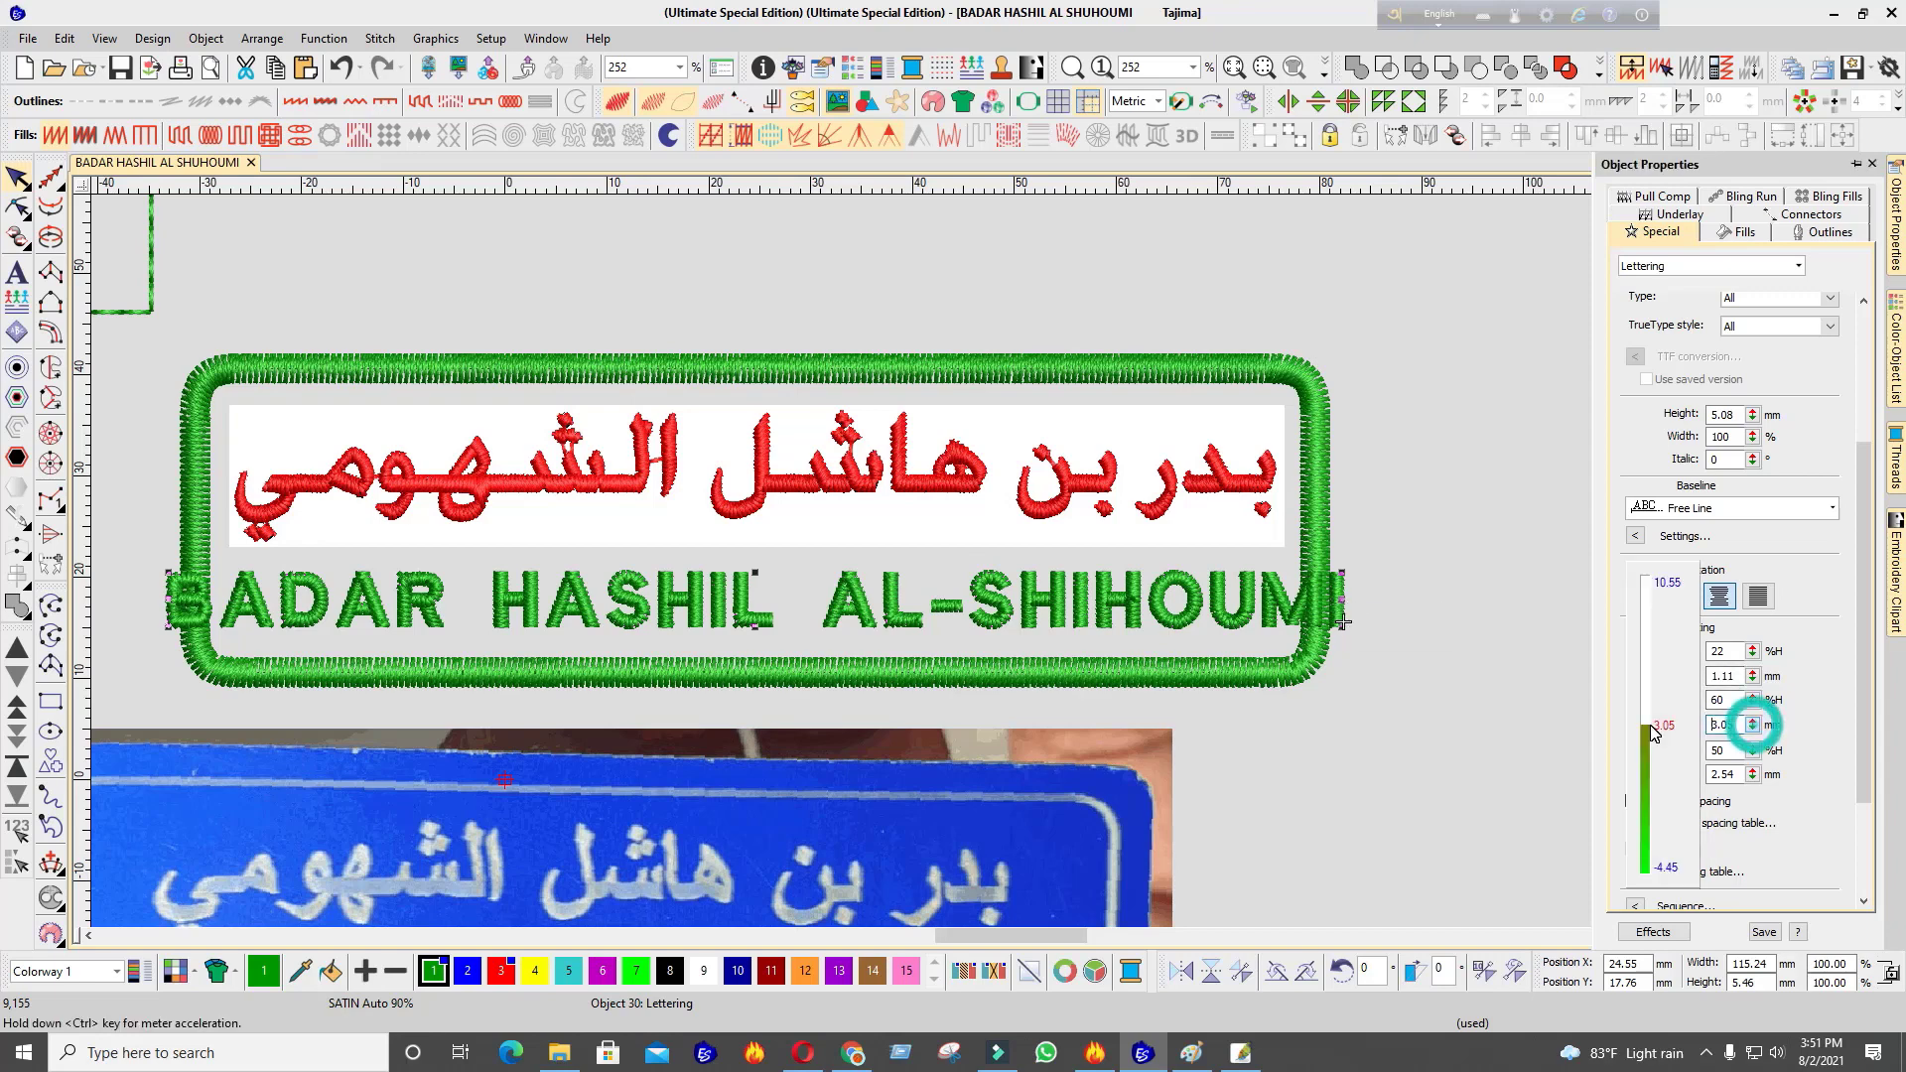
pyautogui.moveTo(1648, 729); pyautogui.dragTo(1650, 742)
pyautogui.click(1754, 725)
pyautogui.scroll(-2, 975, 562)
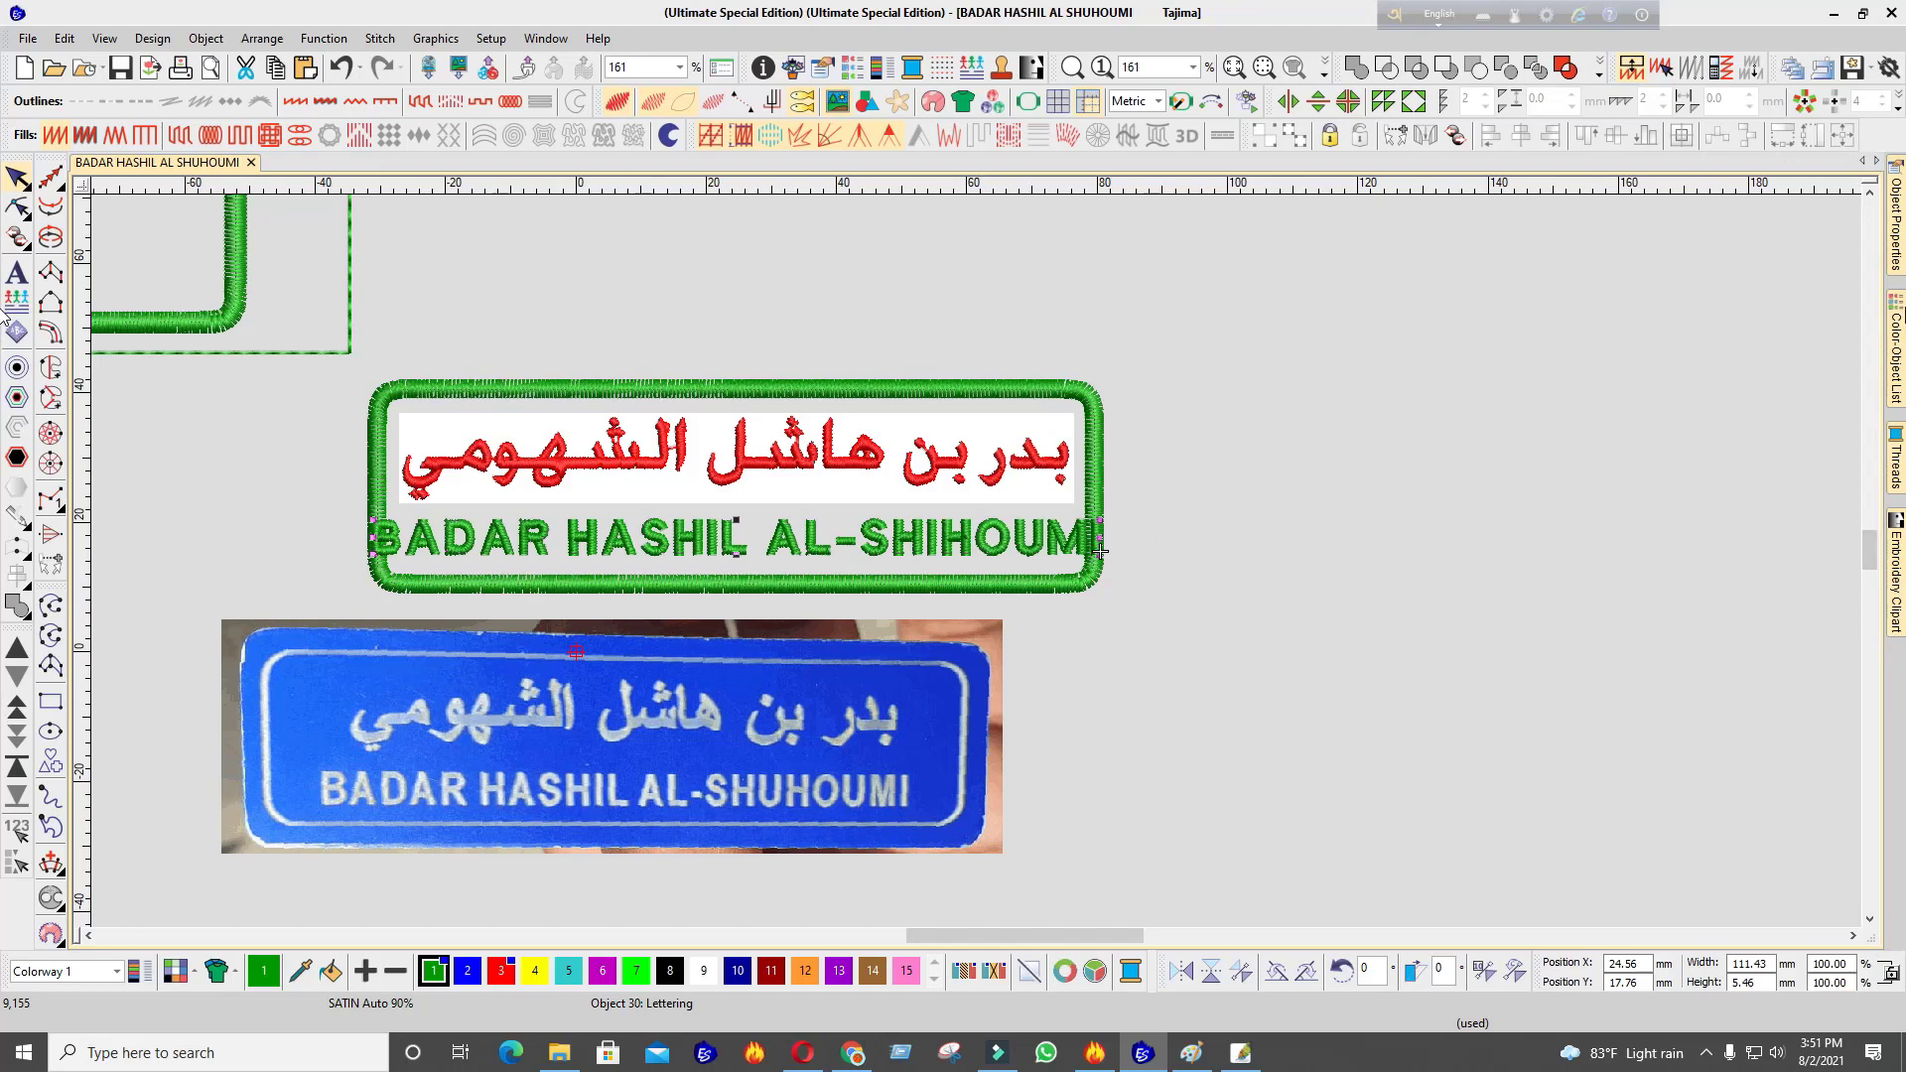
pyautogui.moveTo(1895, 233)
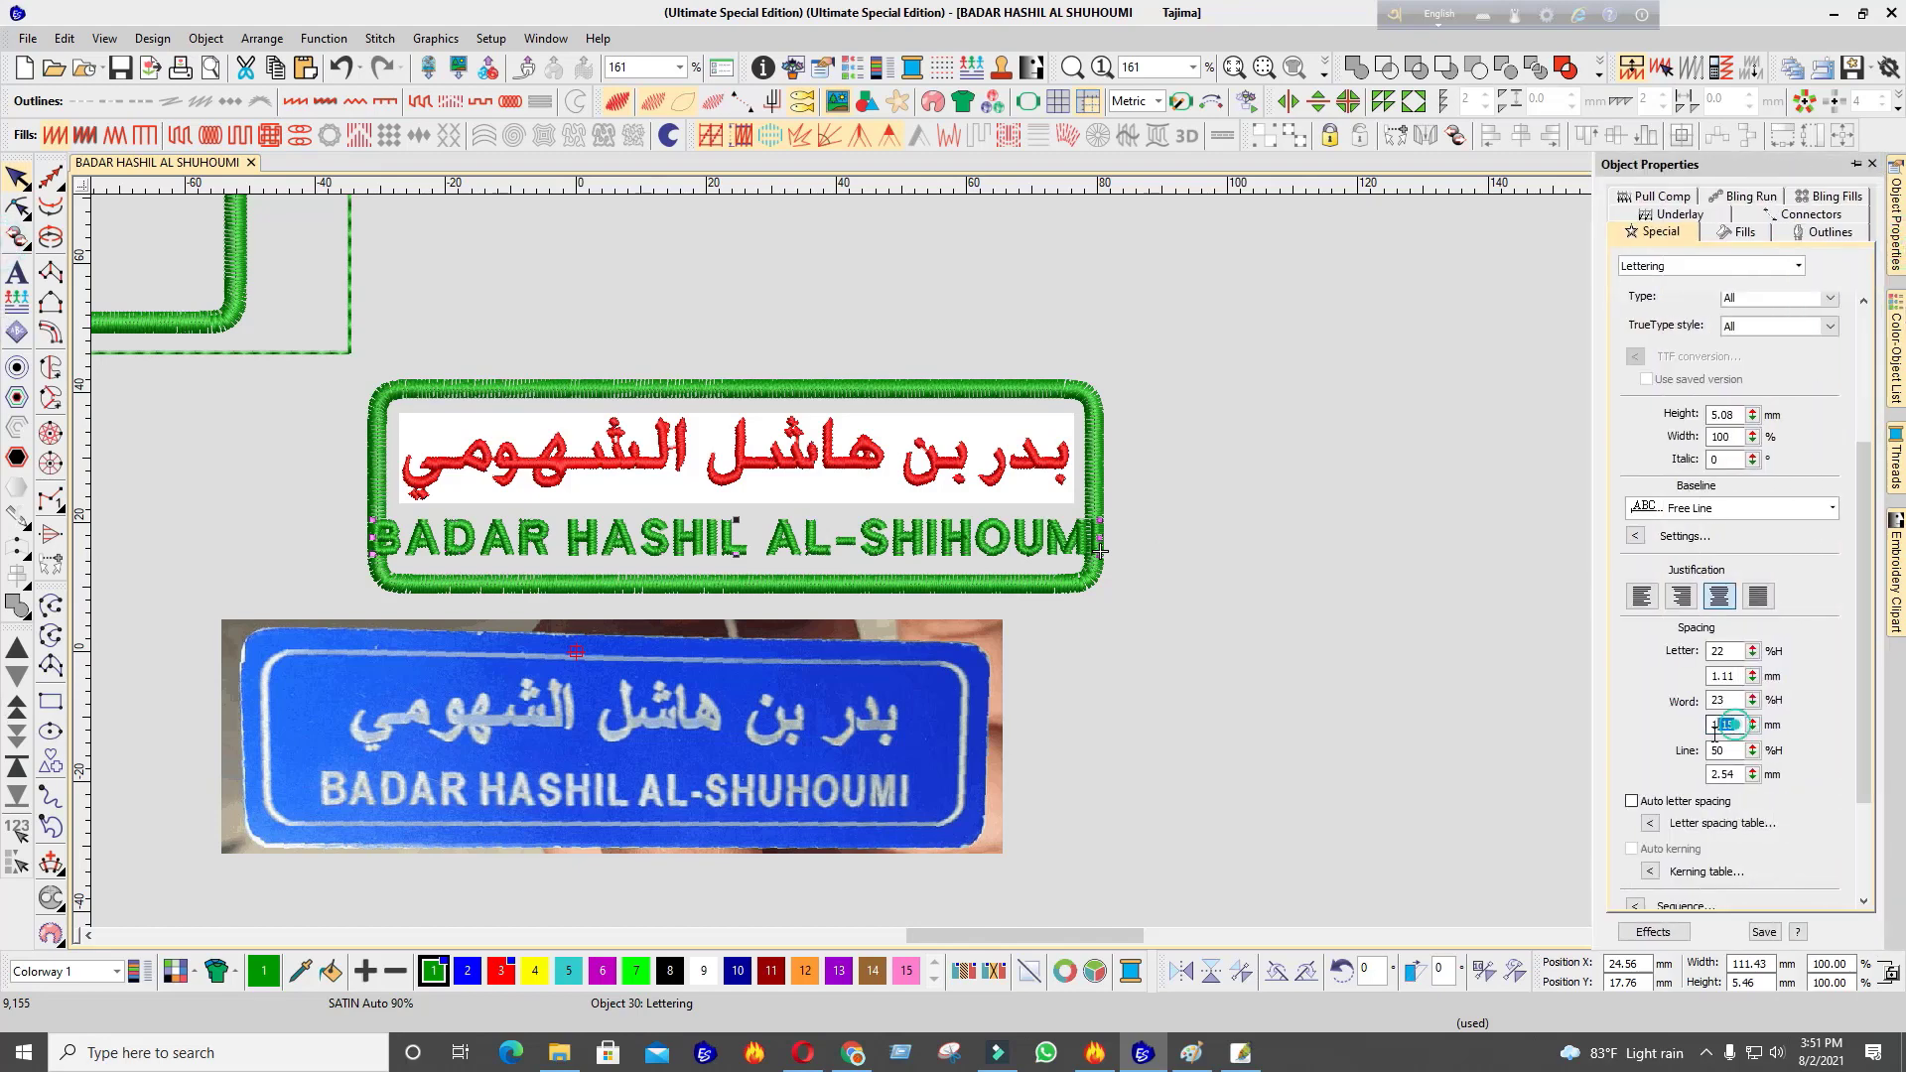
pyautogui.write('1')
pyautogui.press('Return')
# Set letter spacing to 1 and drag the spacing handle so the line fits the frame
pyautogui.scroll(2, 786, 515)
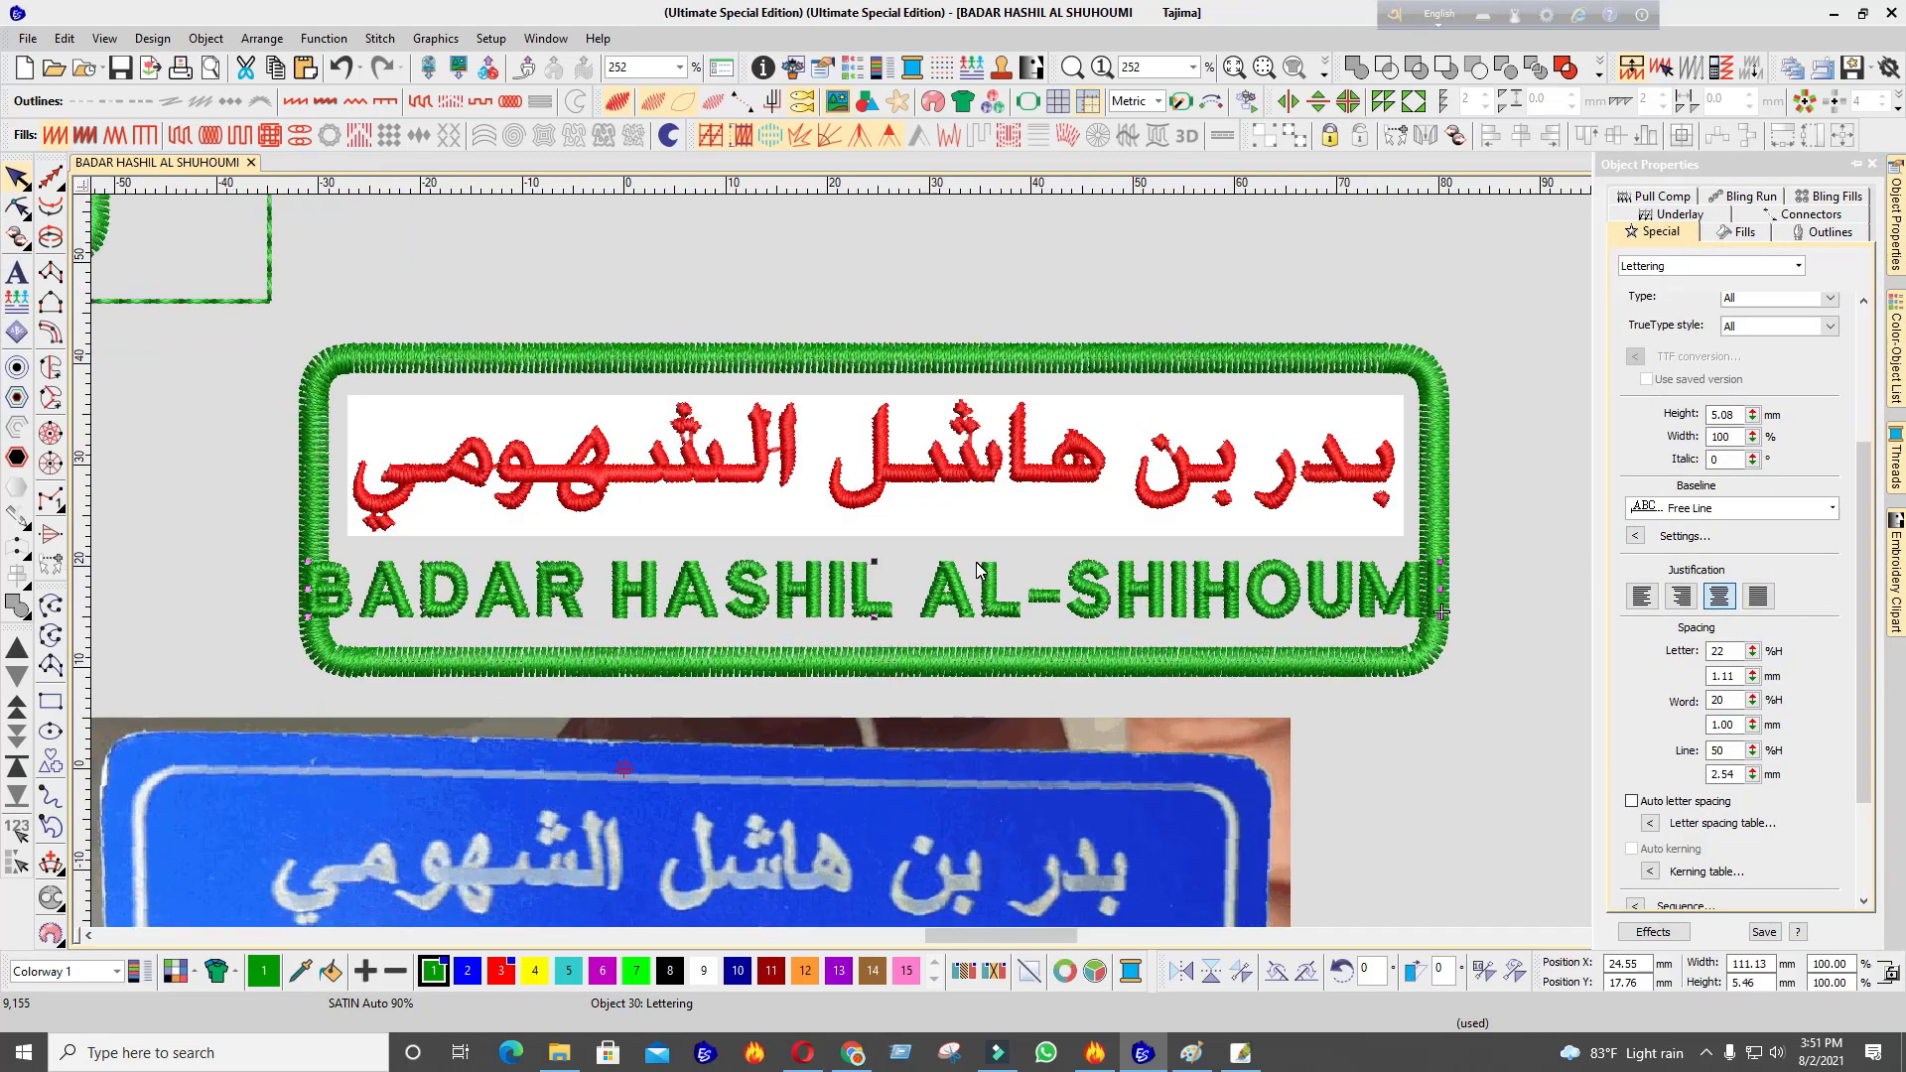
pyautogui.doubleClick(1728, 675)
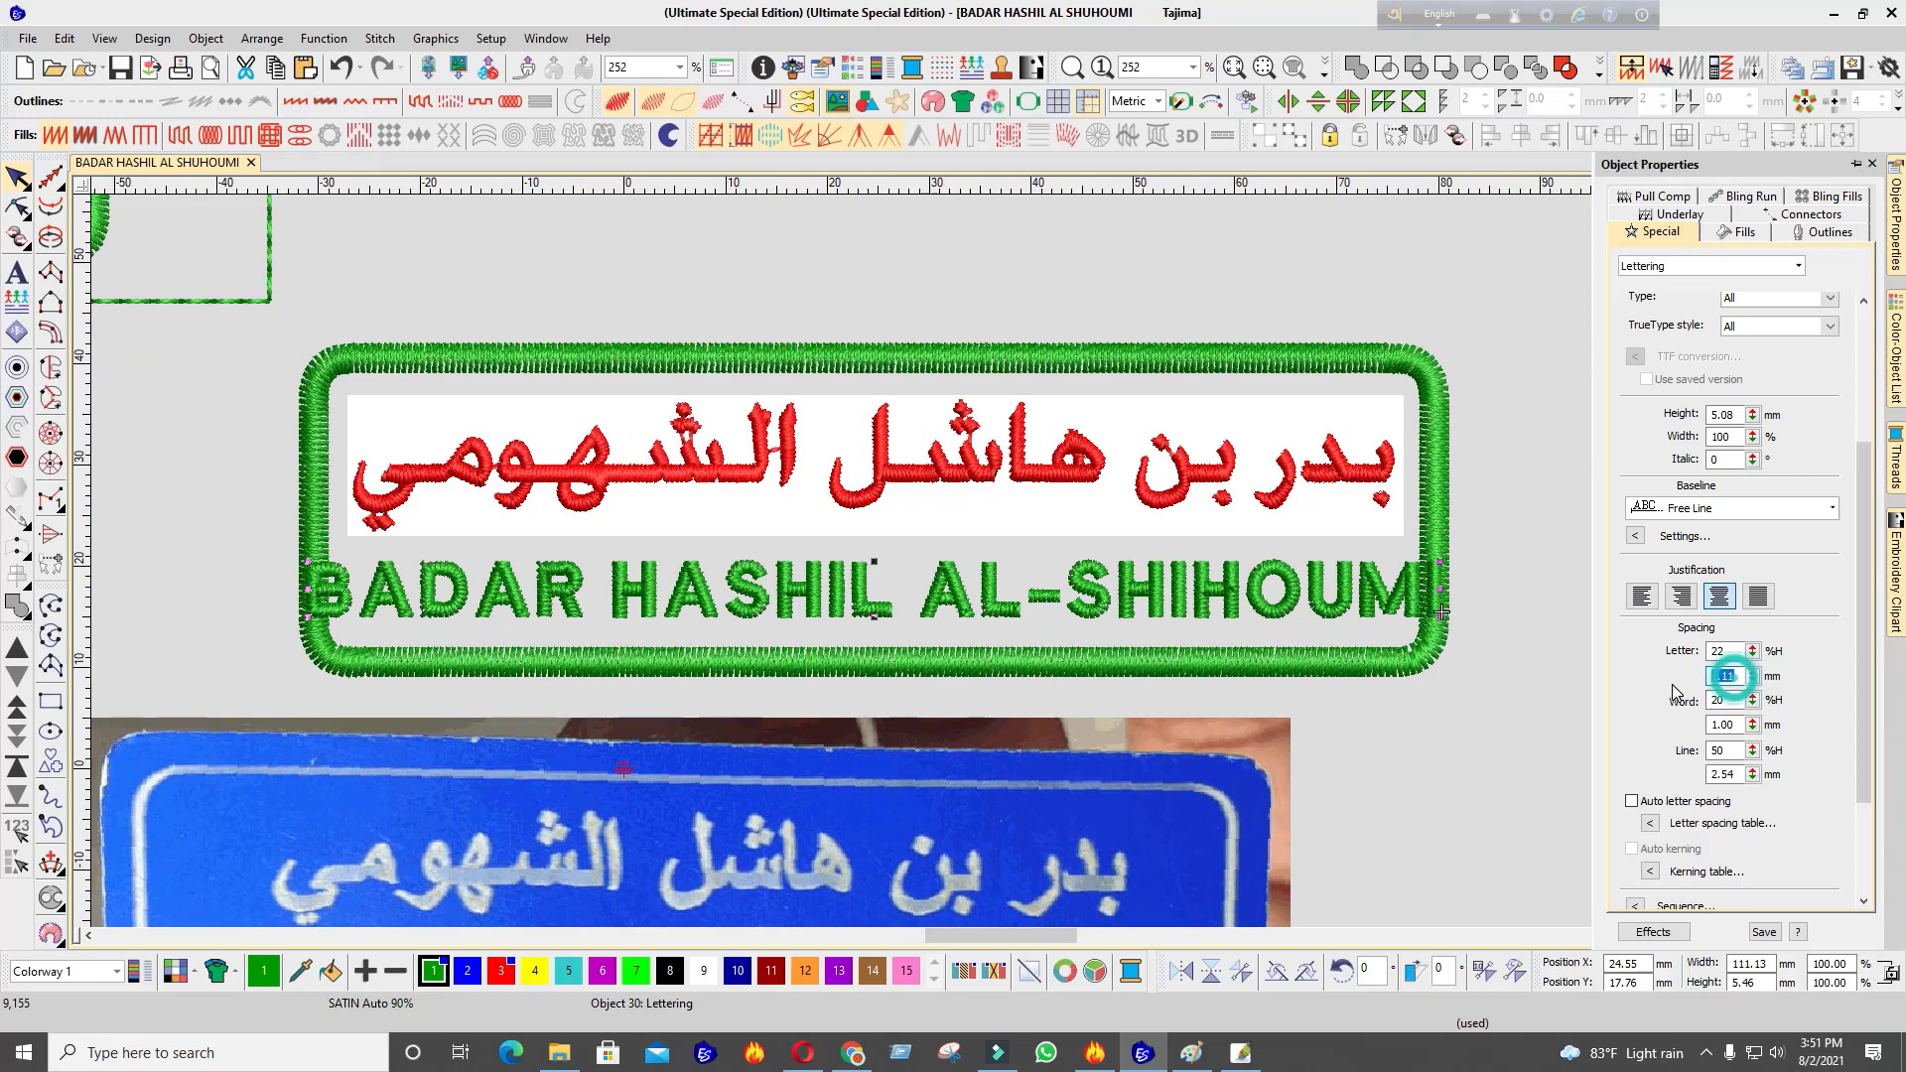
pyautogui.write('1')
pyautogui.press('Return')
pyautogui.moveTo(1449, 614); pyautogui.dragTo(1403, 613)
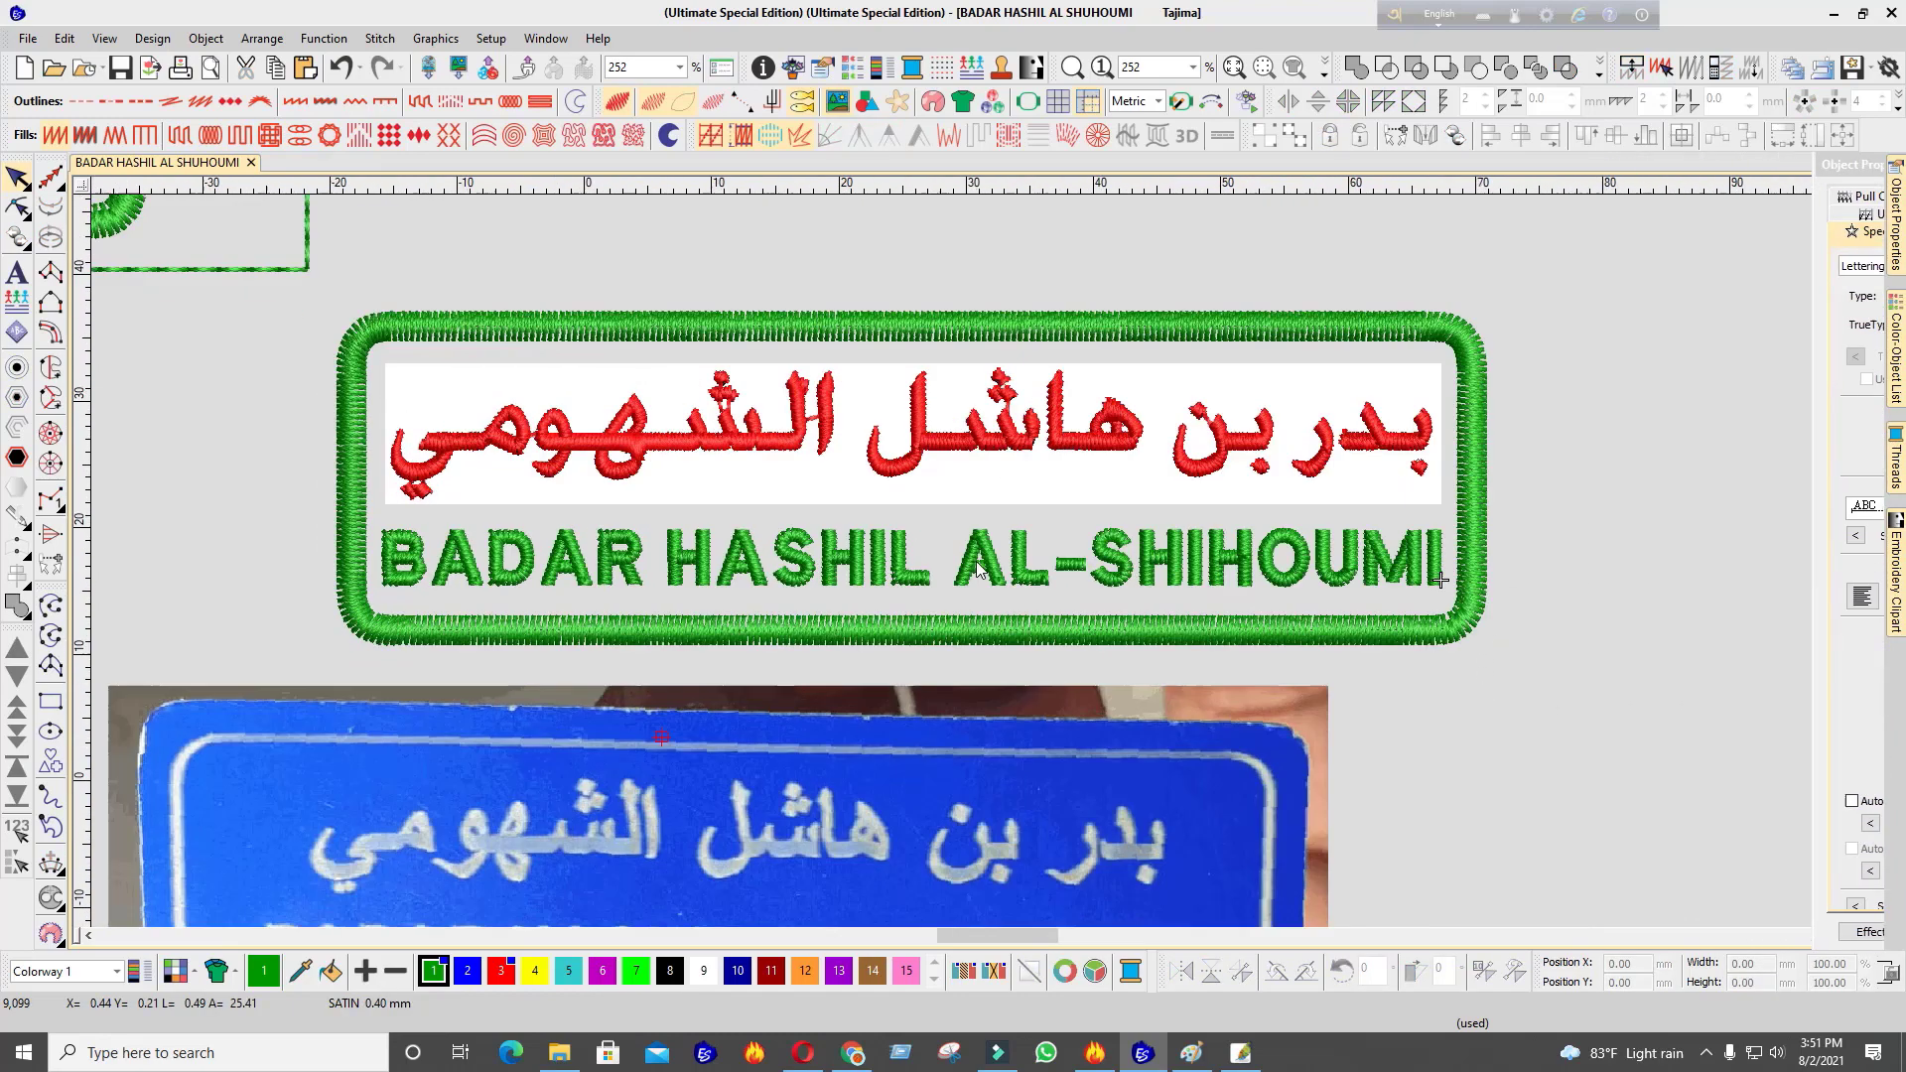
pyautogui.scroll(8, 983, 571)
pyautogui.press('m')
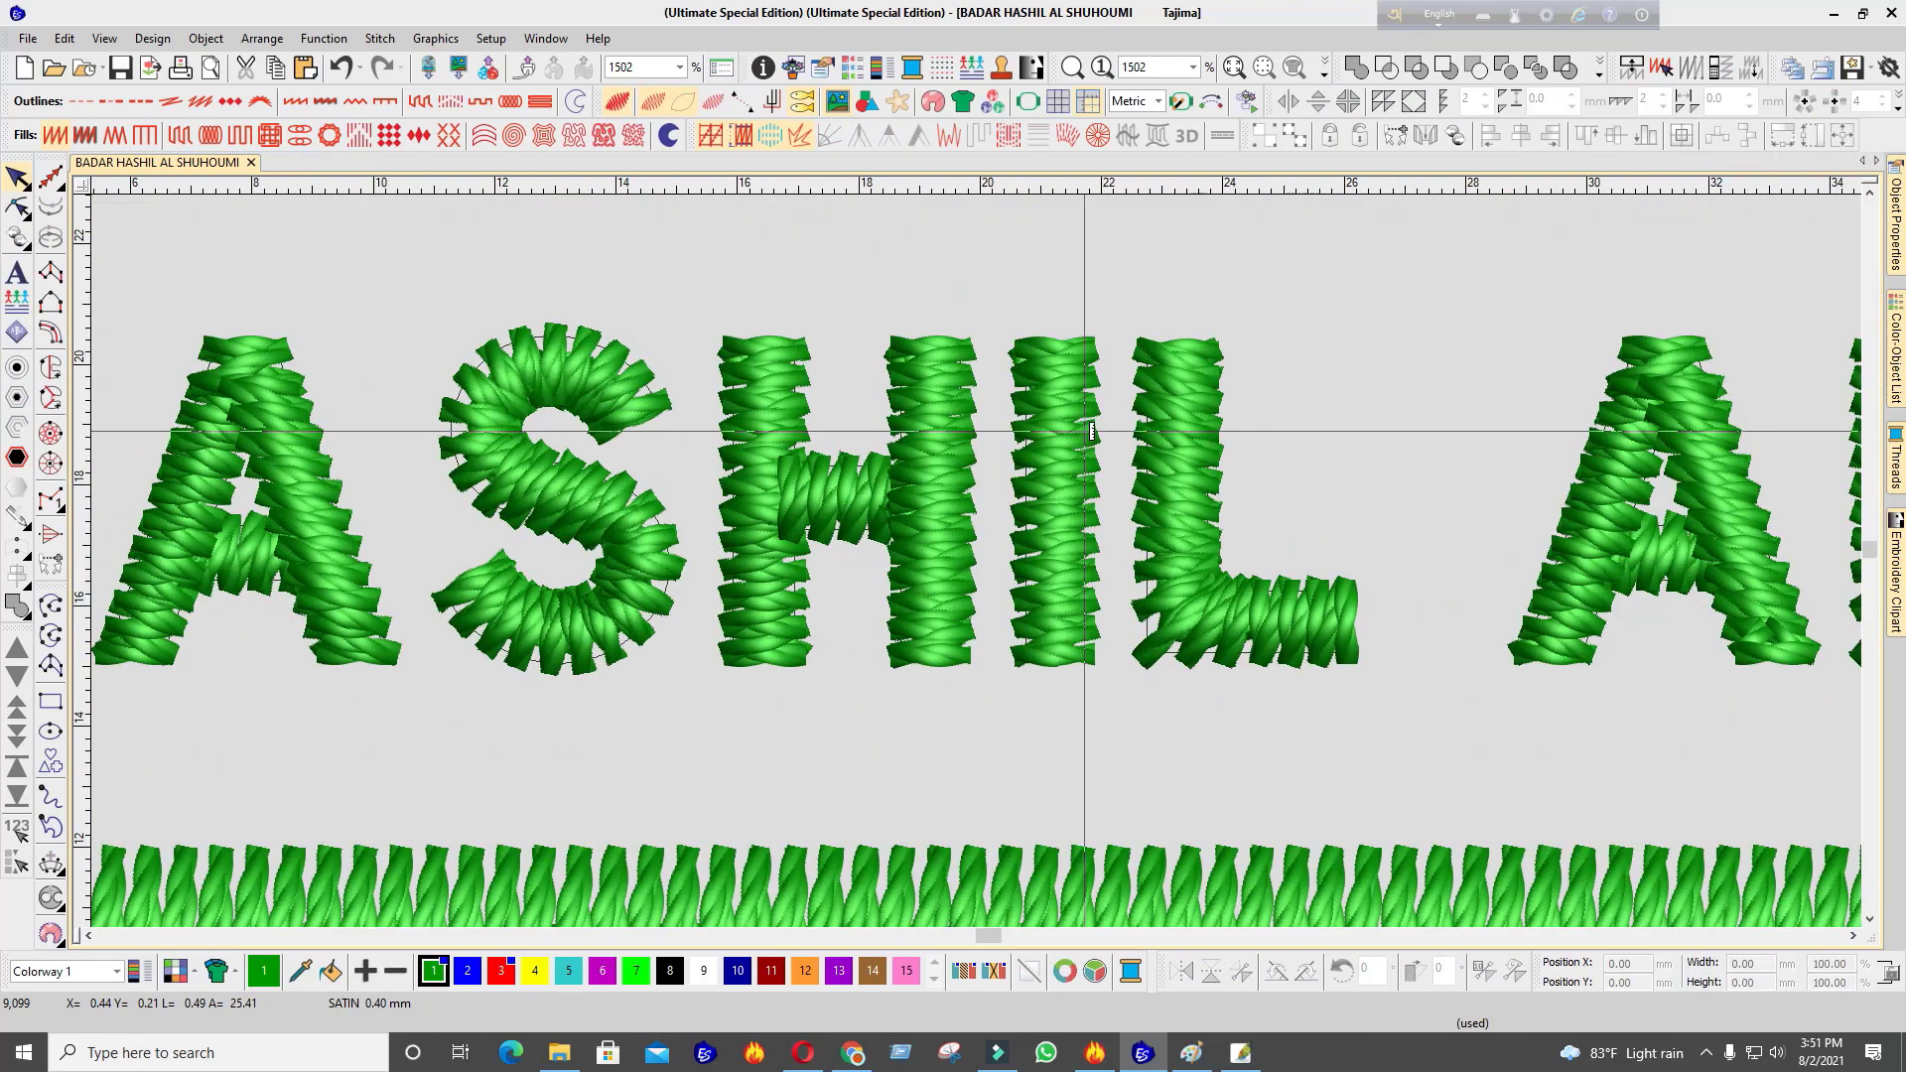
pyautogui.click(1092, 426)
pyautogui.scroll(-2, 1101, 567)
pyautogui.scroll(-9, 975, 569)
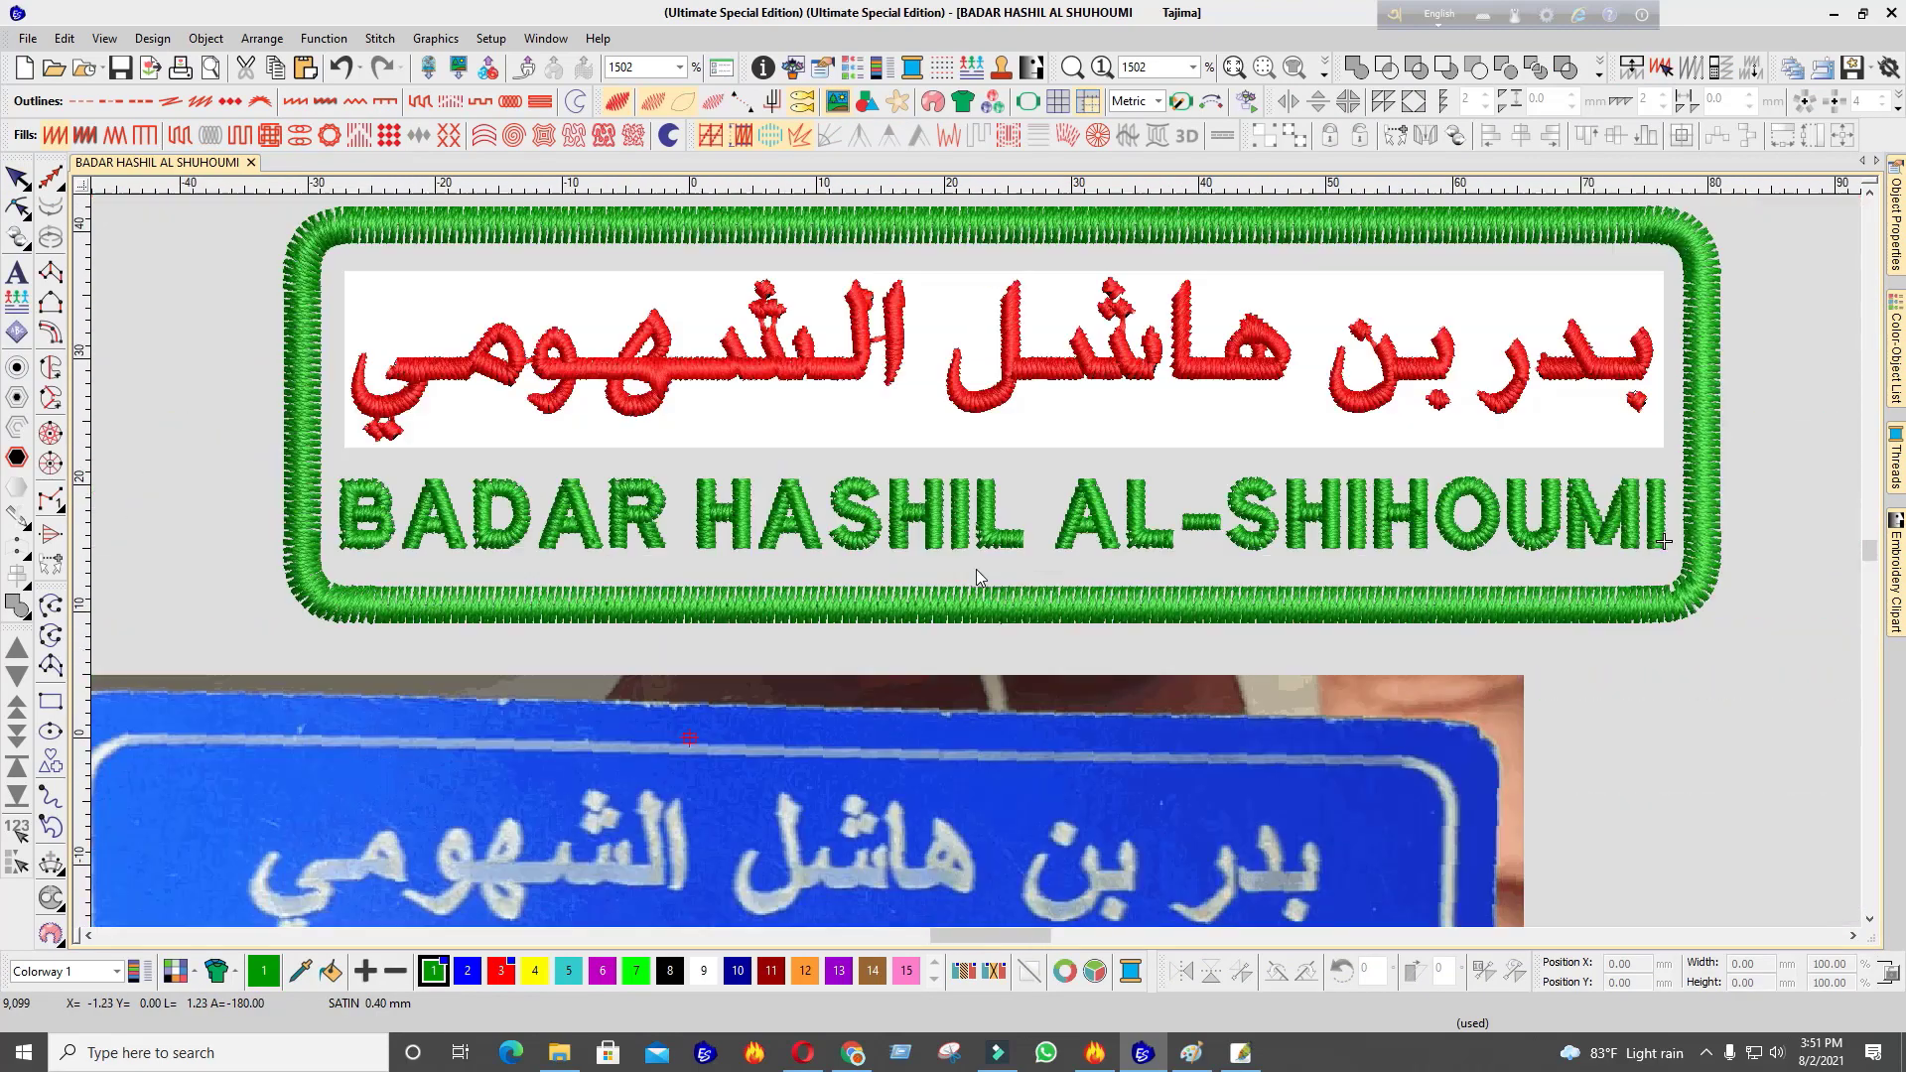
pyautogui.scroll(2, 975, 562)
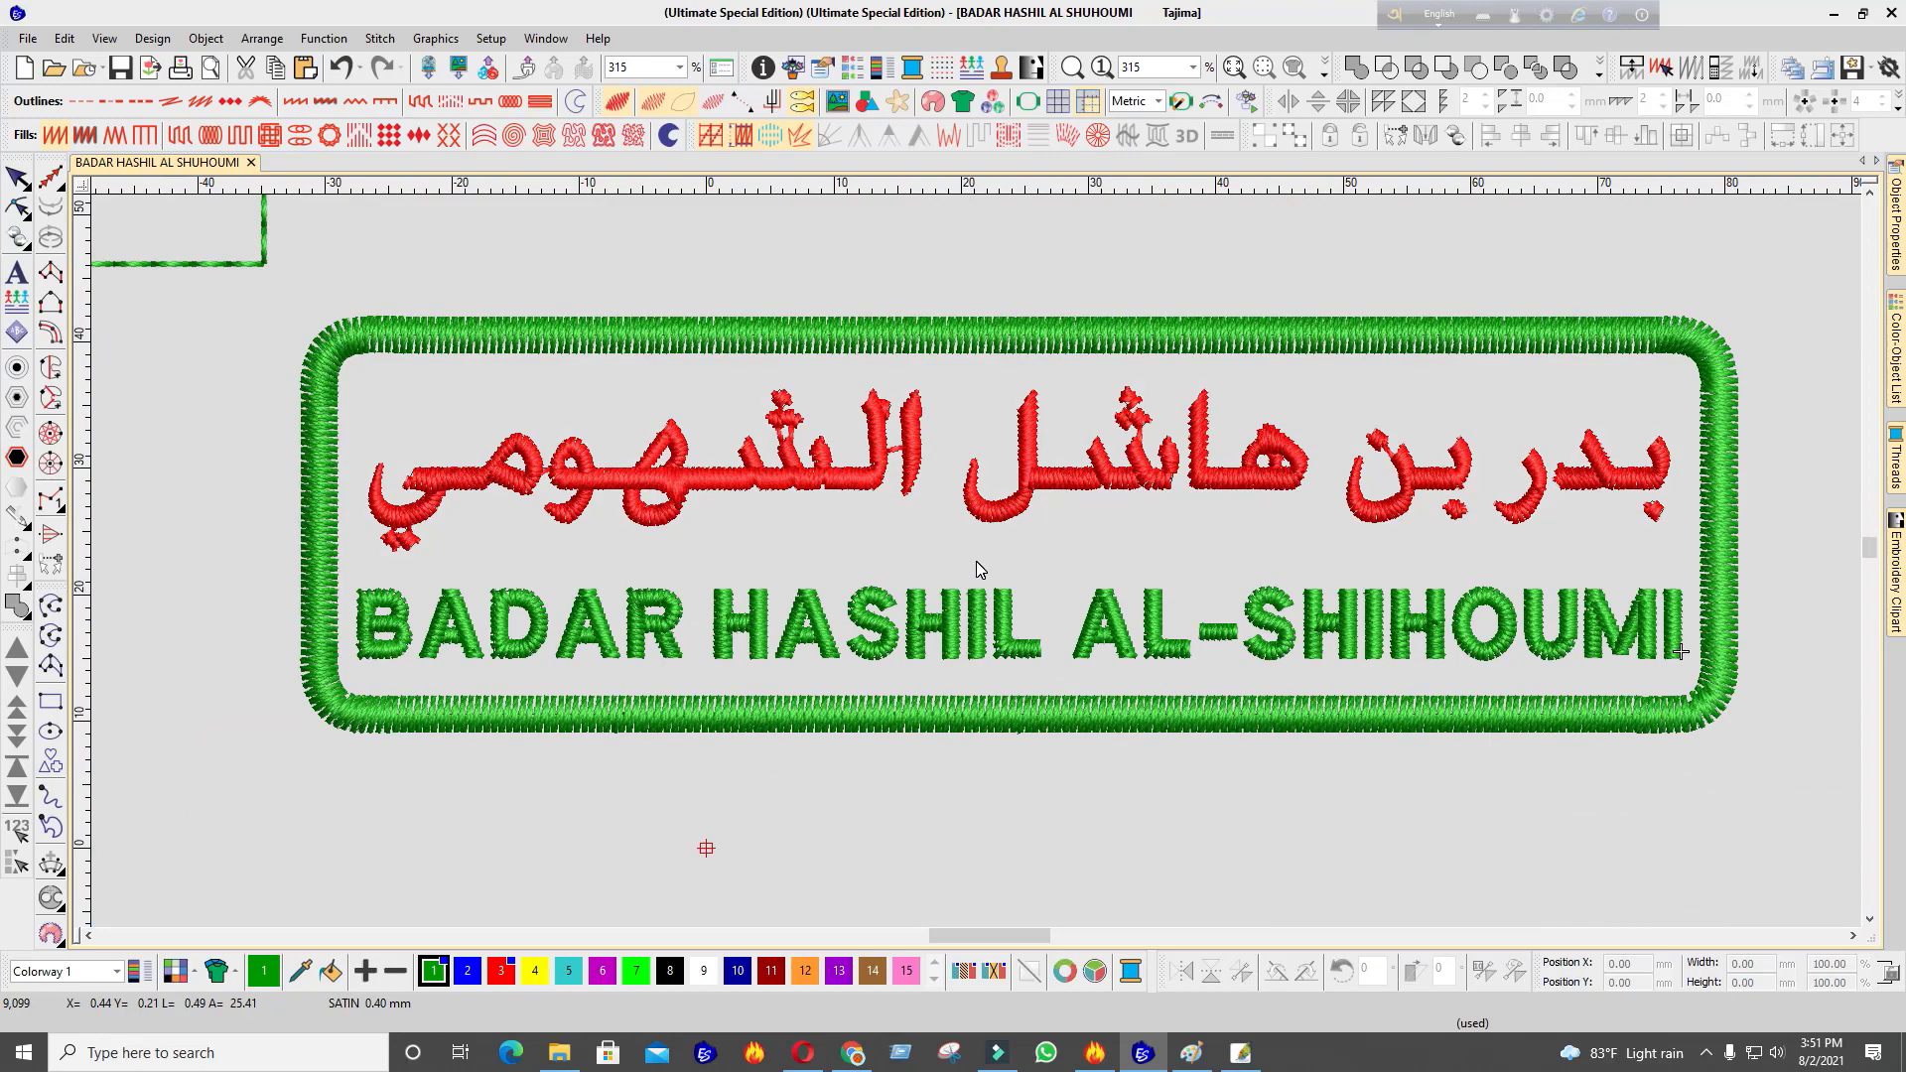
pyautogui.scroll(-3, 975, 562)
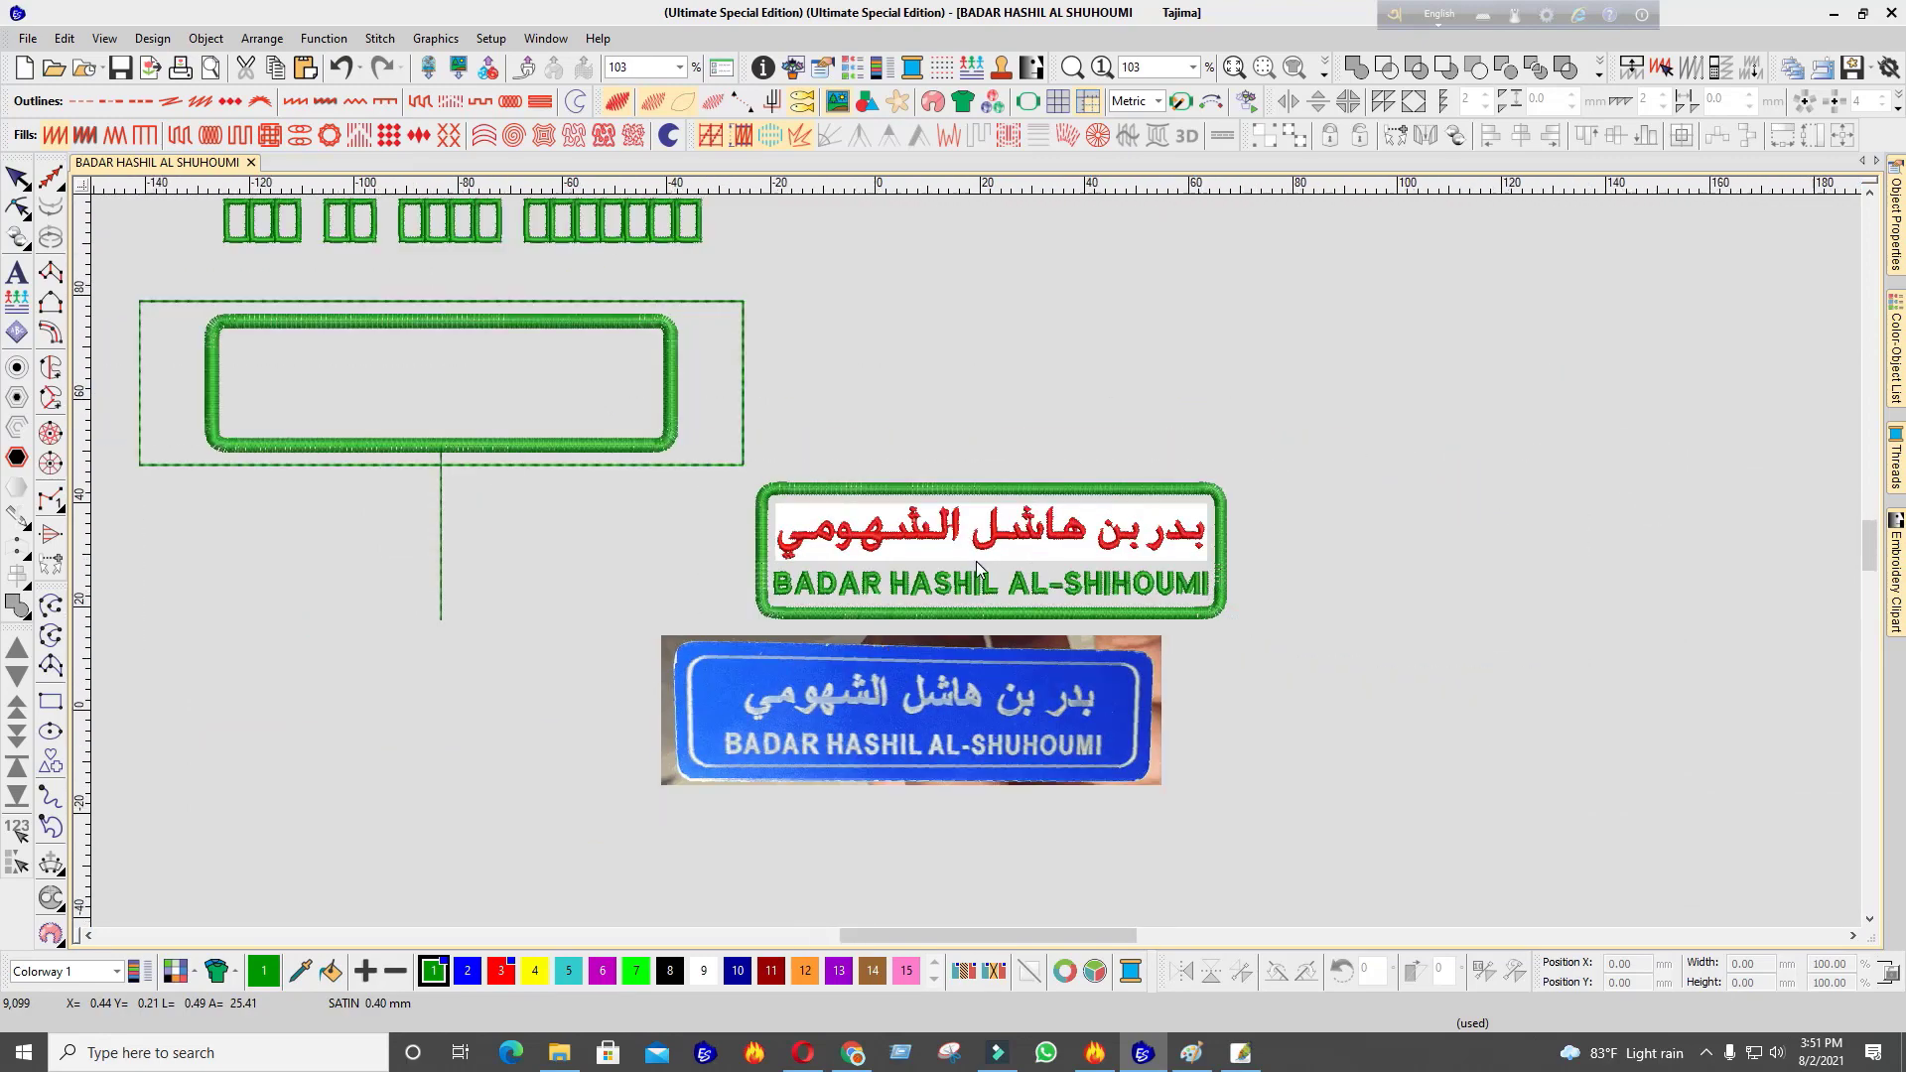
pyautogui.scroll(2, 975, 562)
# Toggle the background and stitch display, then add a horizontal guide under the Arabic name
pyautogui.scroll(2, 988, 558)
pyautogui.click(983, 561)
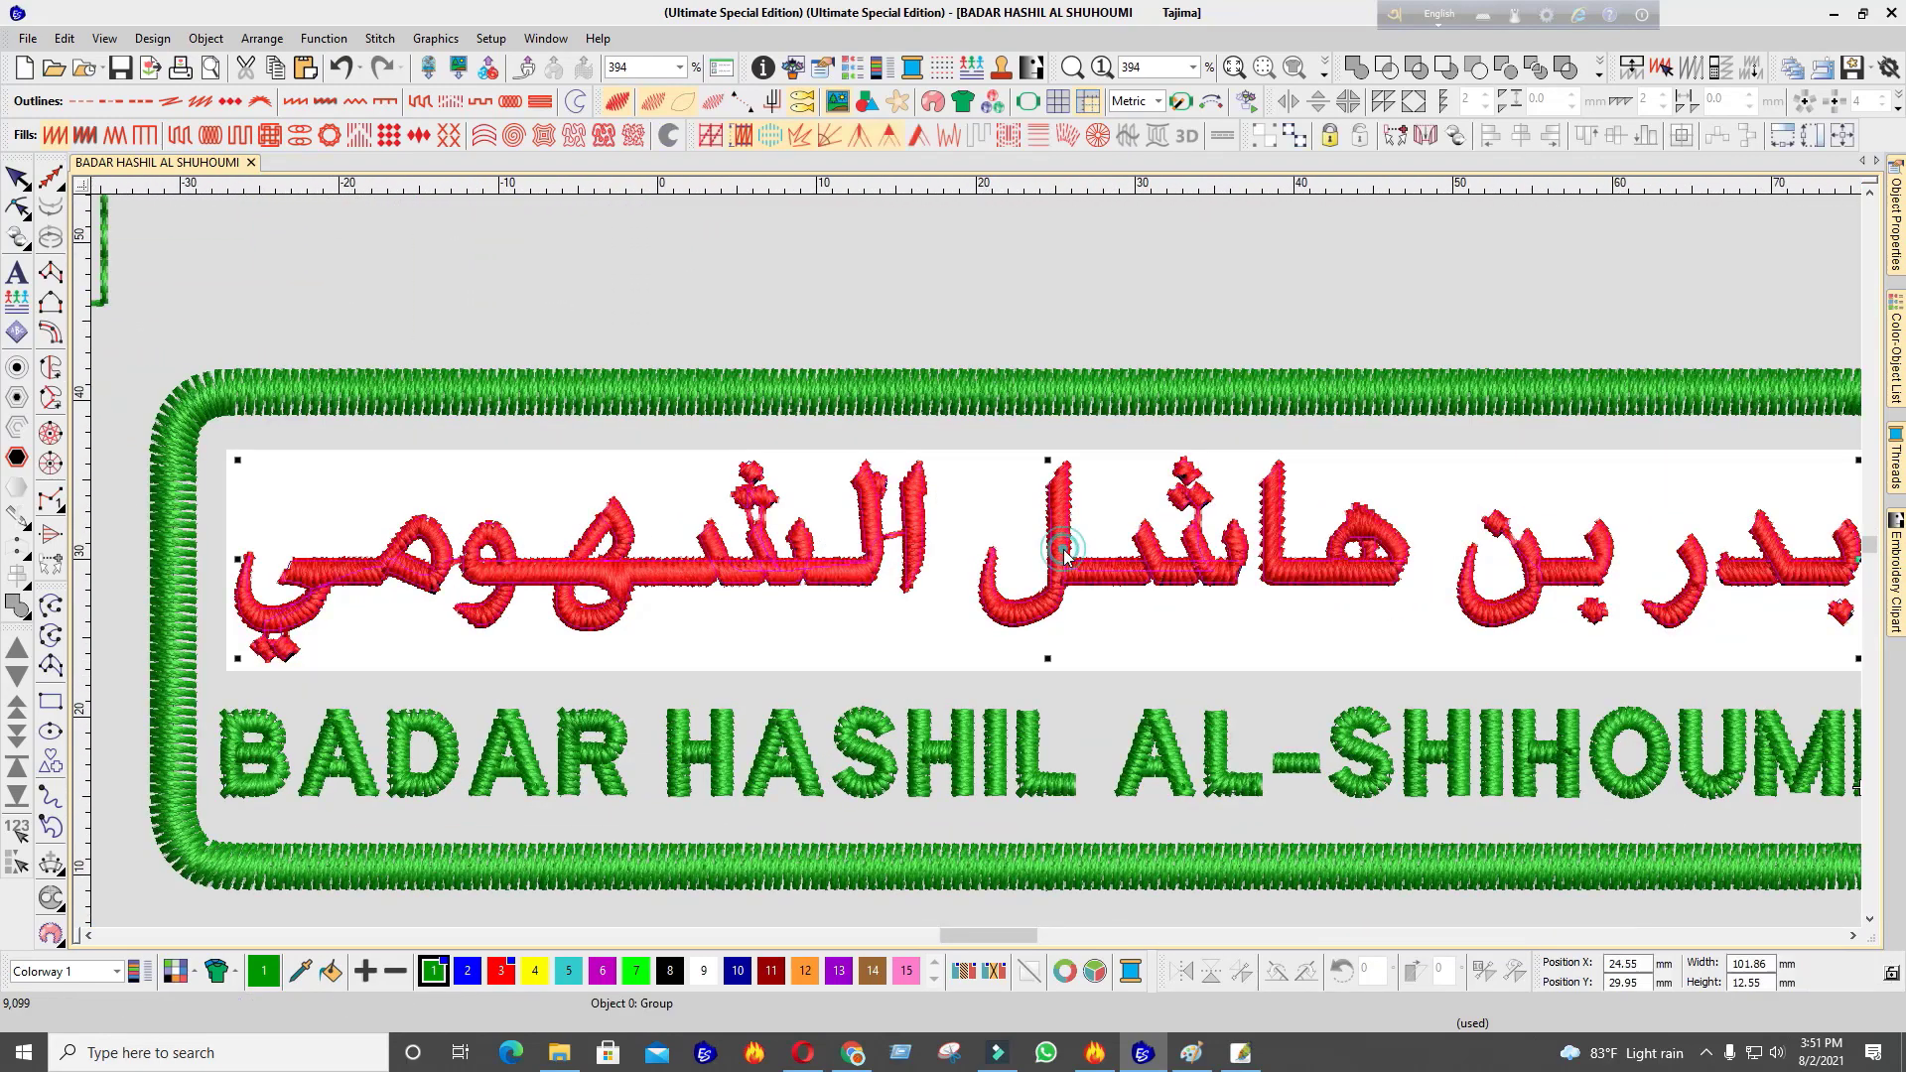
pyautogui.scroll(-1, 981, 564)
pyautogui.scroll(3, 978, 567)
pyautogui.scroll(2, 980, 567)
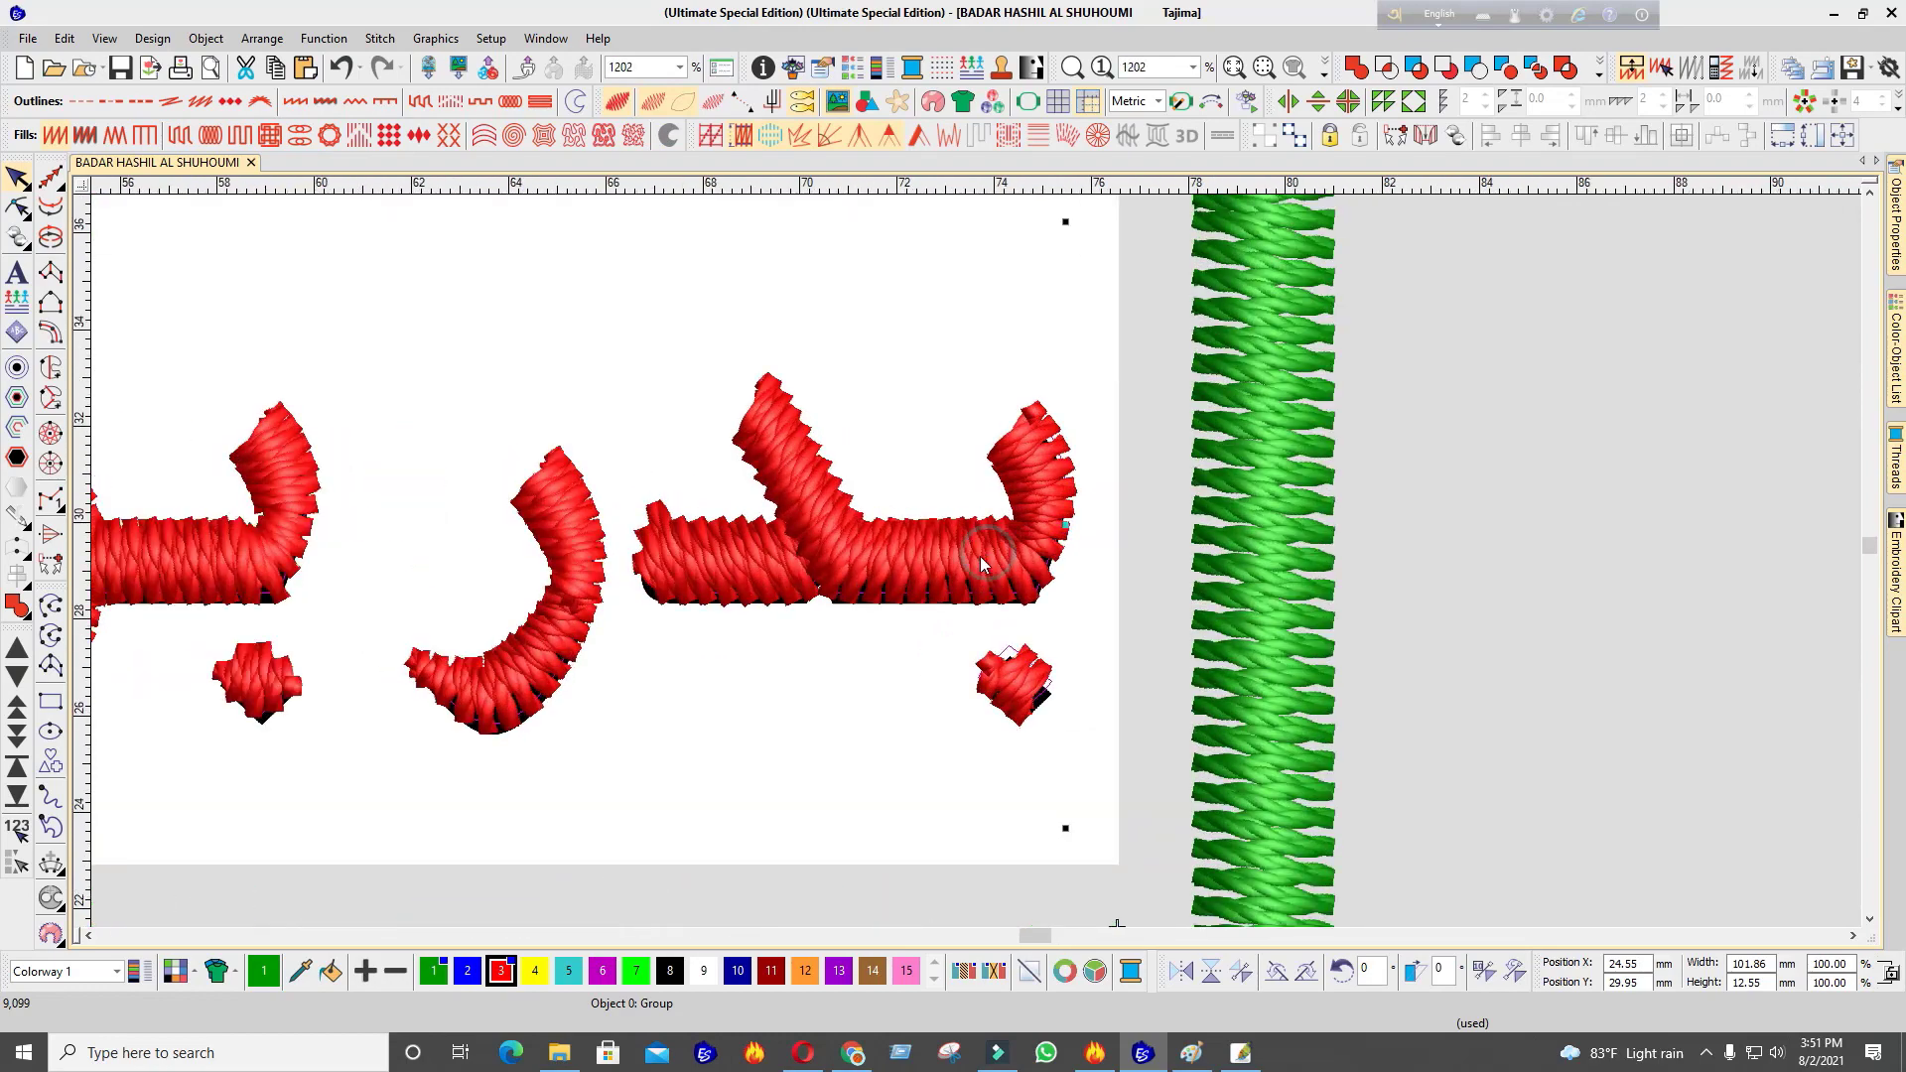
pyautogui.press('d')
pyautogui.press('d')
pyautogui.press('d')
pyautogui.press('s')
pyautogui.press('d')
pyautogui.press('d')
pyautogui.press('s')
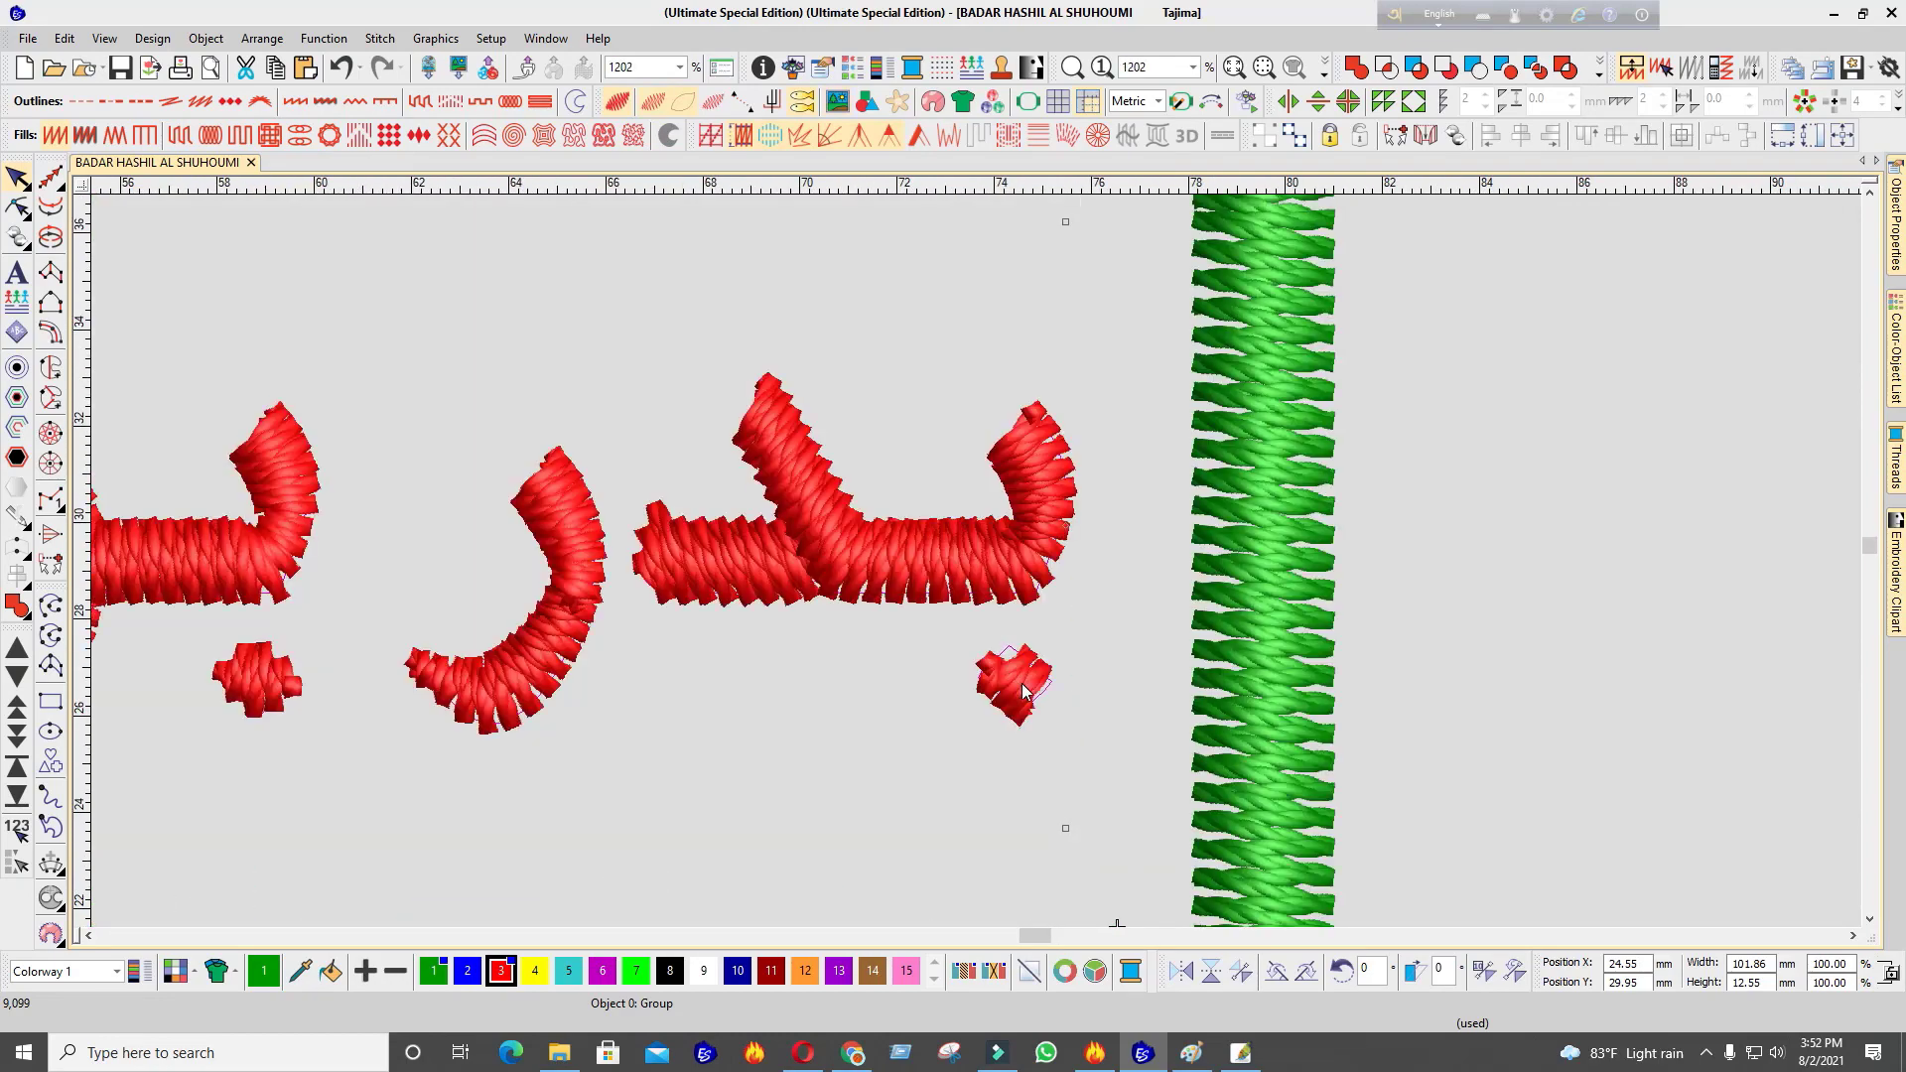
pyautogui.click(1019, 677)
pyautogui.press('t')
pyautogui.scroll(-3, 976, 562)
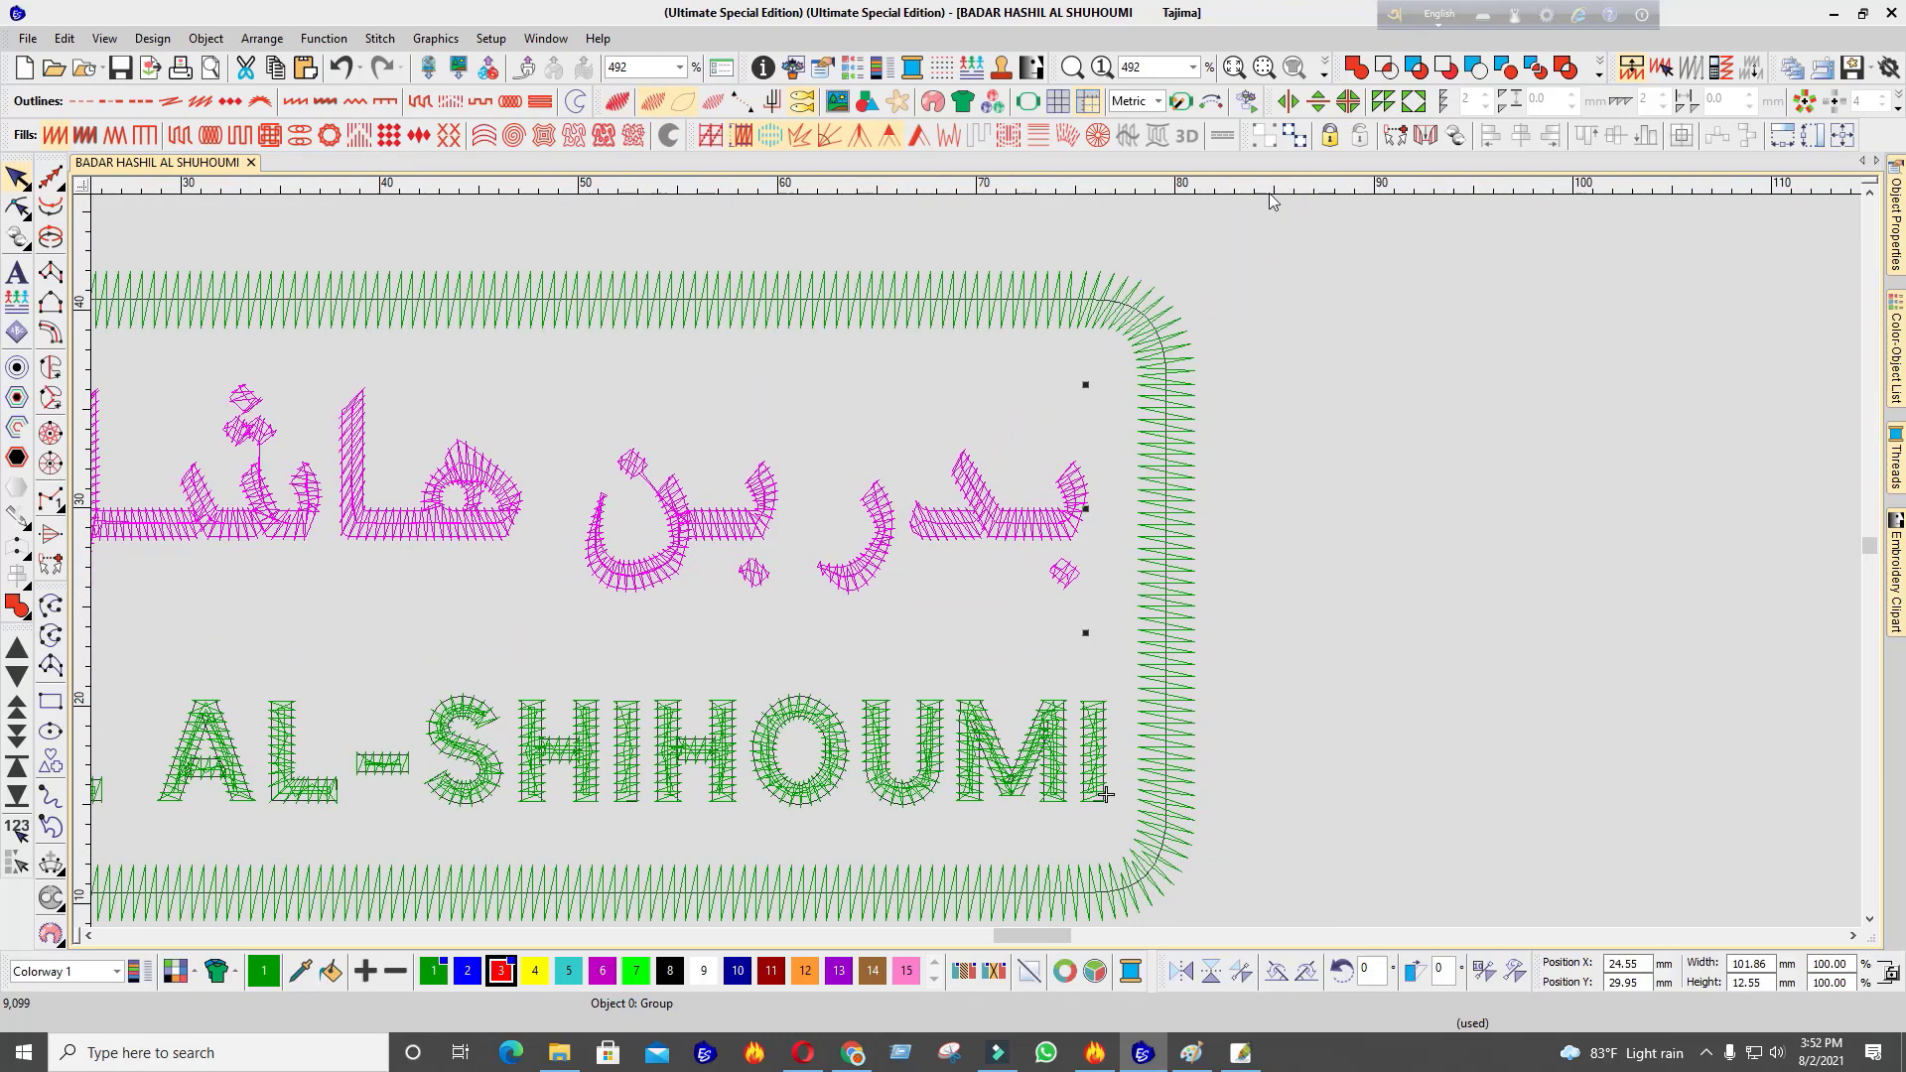
pyautogui.press('Escape')
pyautogui.scroll(1, 805, 641)
pyautogui.click(87, 511)
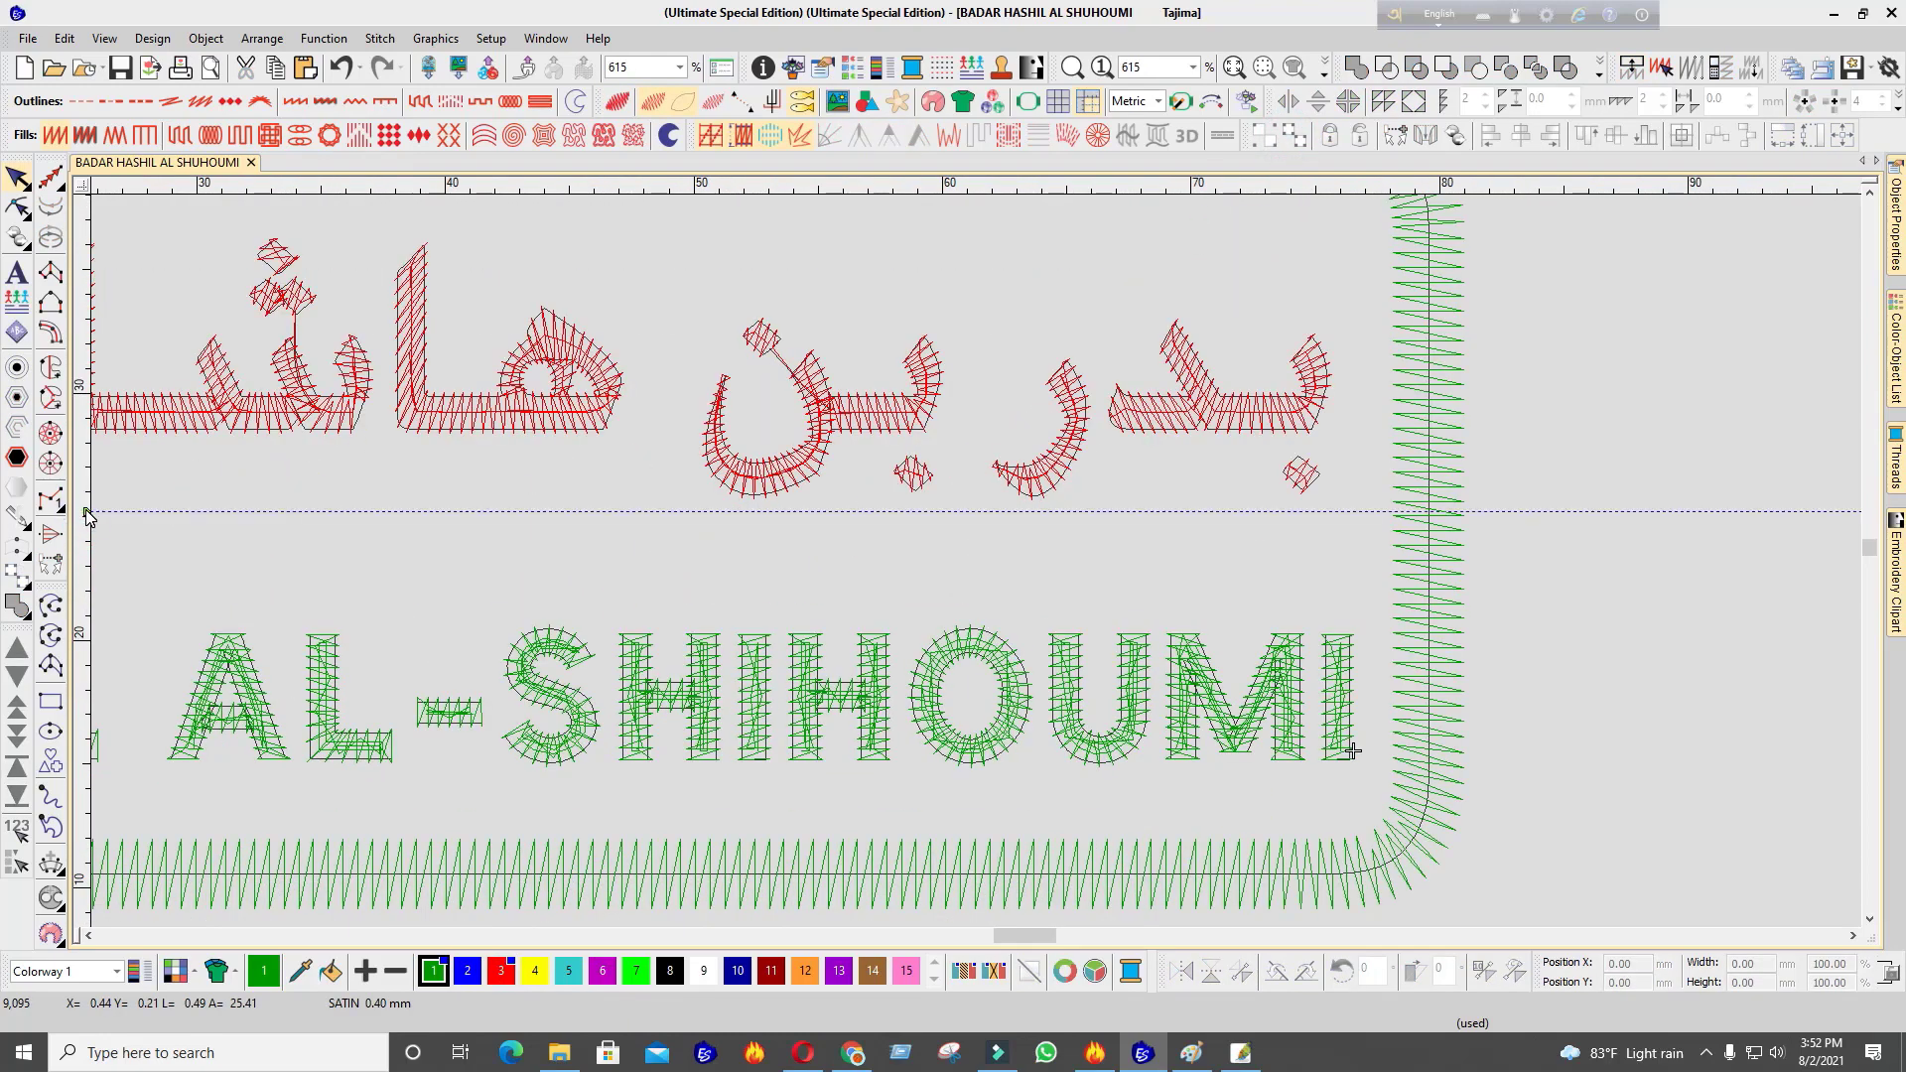
pyautogui.scroll(3, 1204, 537)
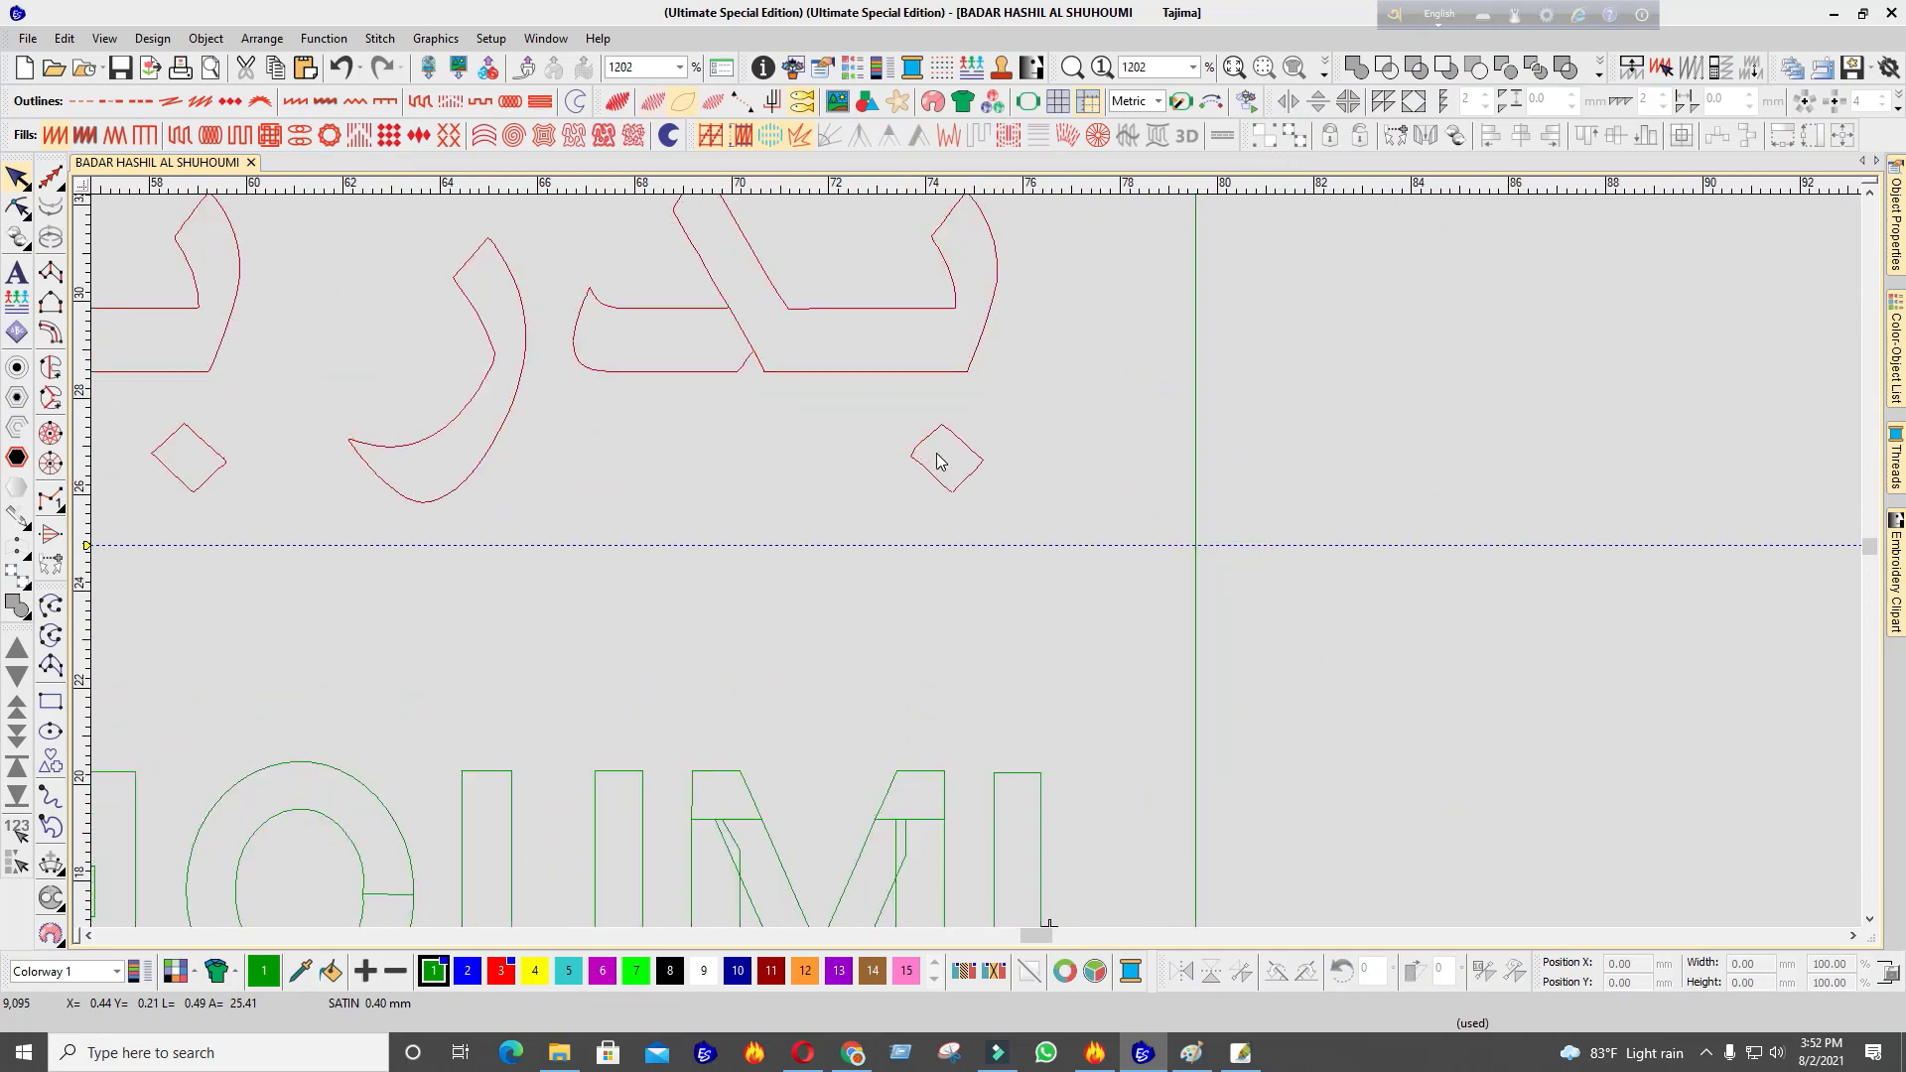
pyautogui.press('t')
# Enlarge the first small red diamond dot to 133% width and nudge it down
pyautogui.click(941, 457)
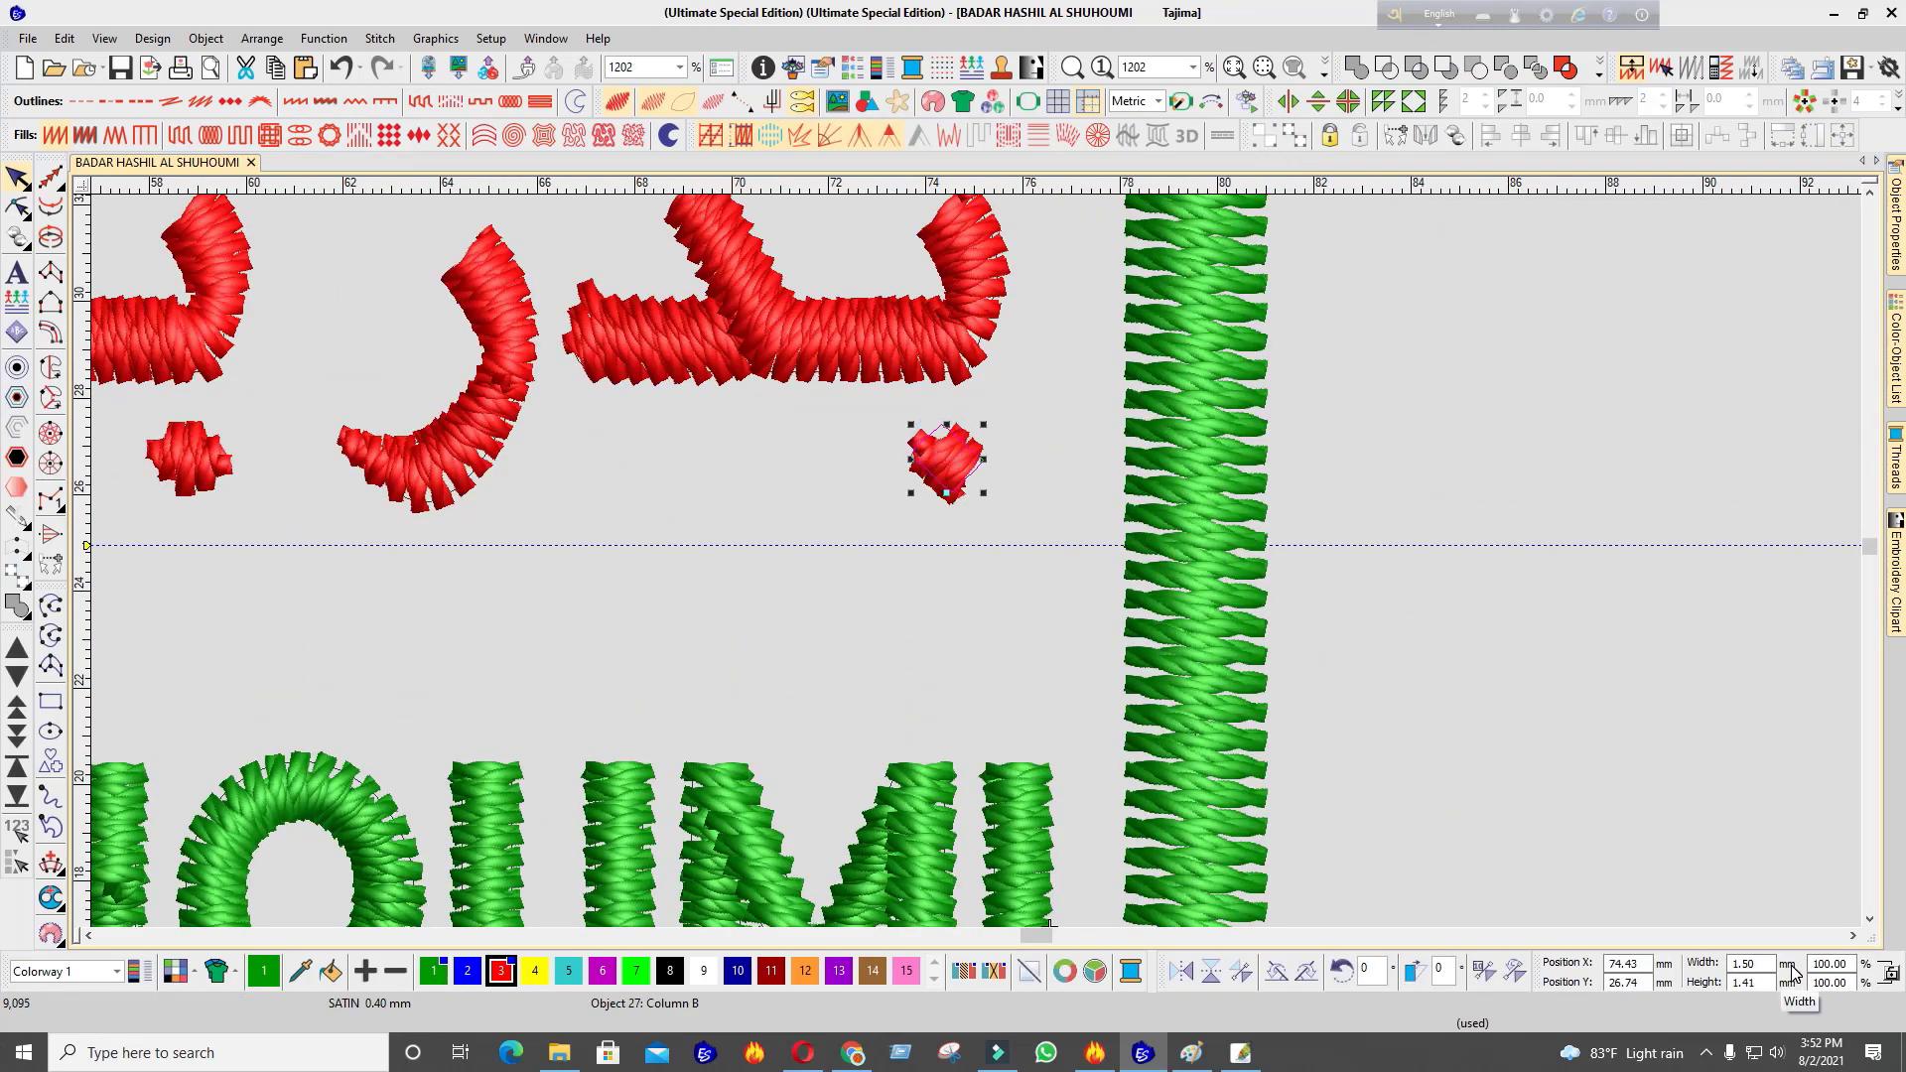
pyautogui.click(1752, 963)
pyautogui.write('3')
pyautogui.write('2')
pyautogui.press('BackSpace')
pyautogui.press('BackSpace')
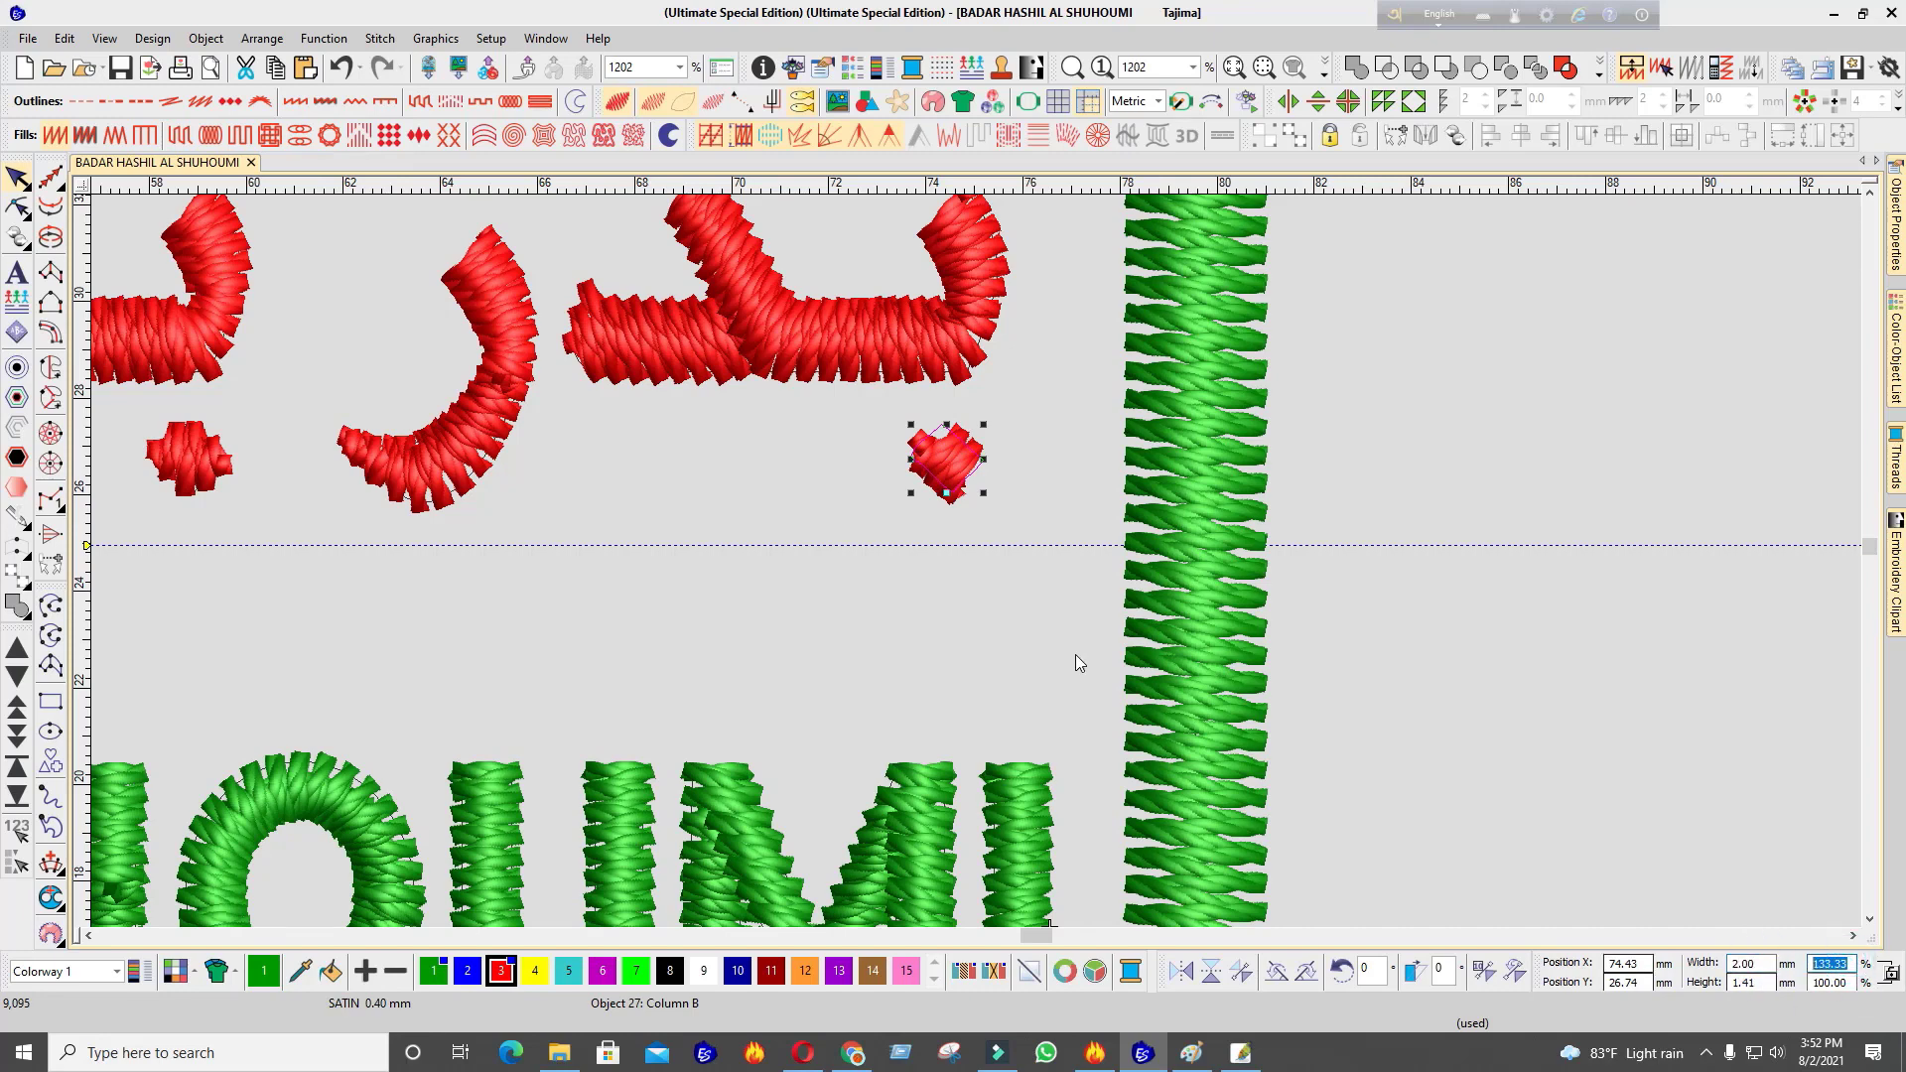
pyautogui.click(1494, 566)
pyautogui.click(921, 470)
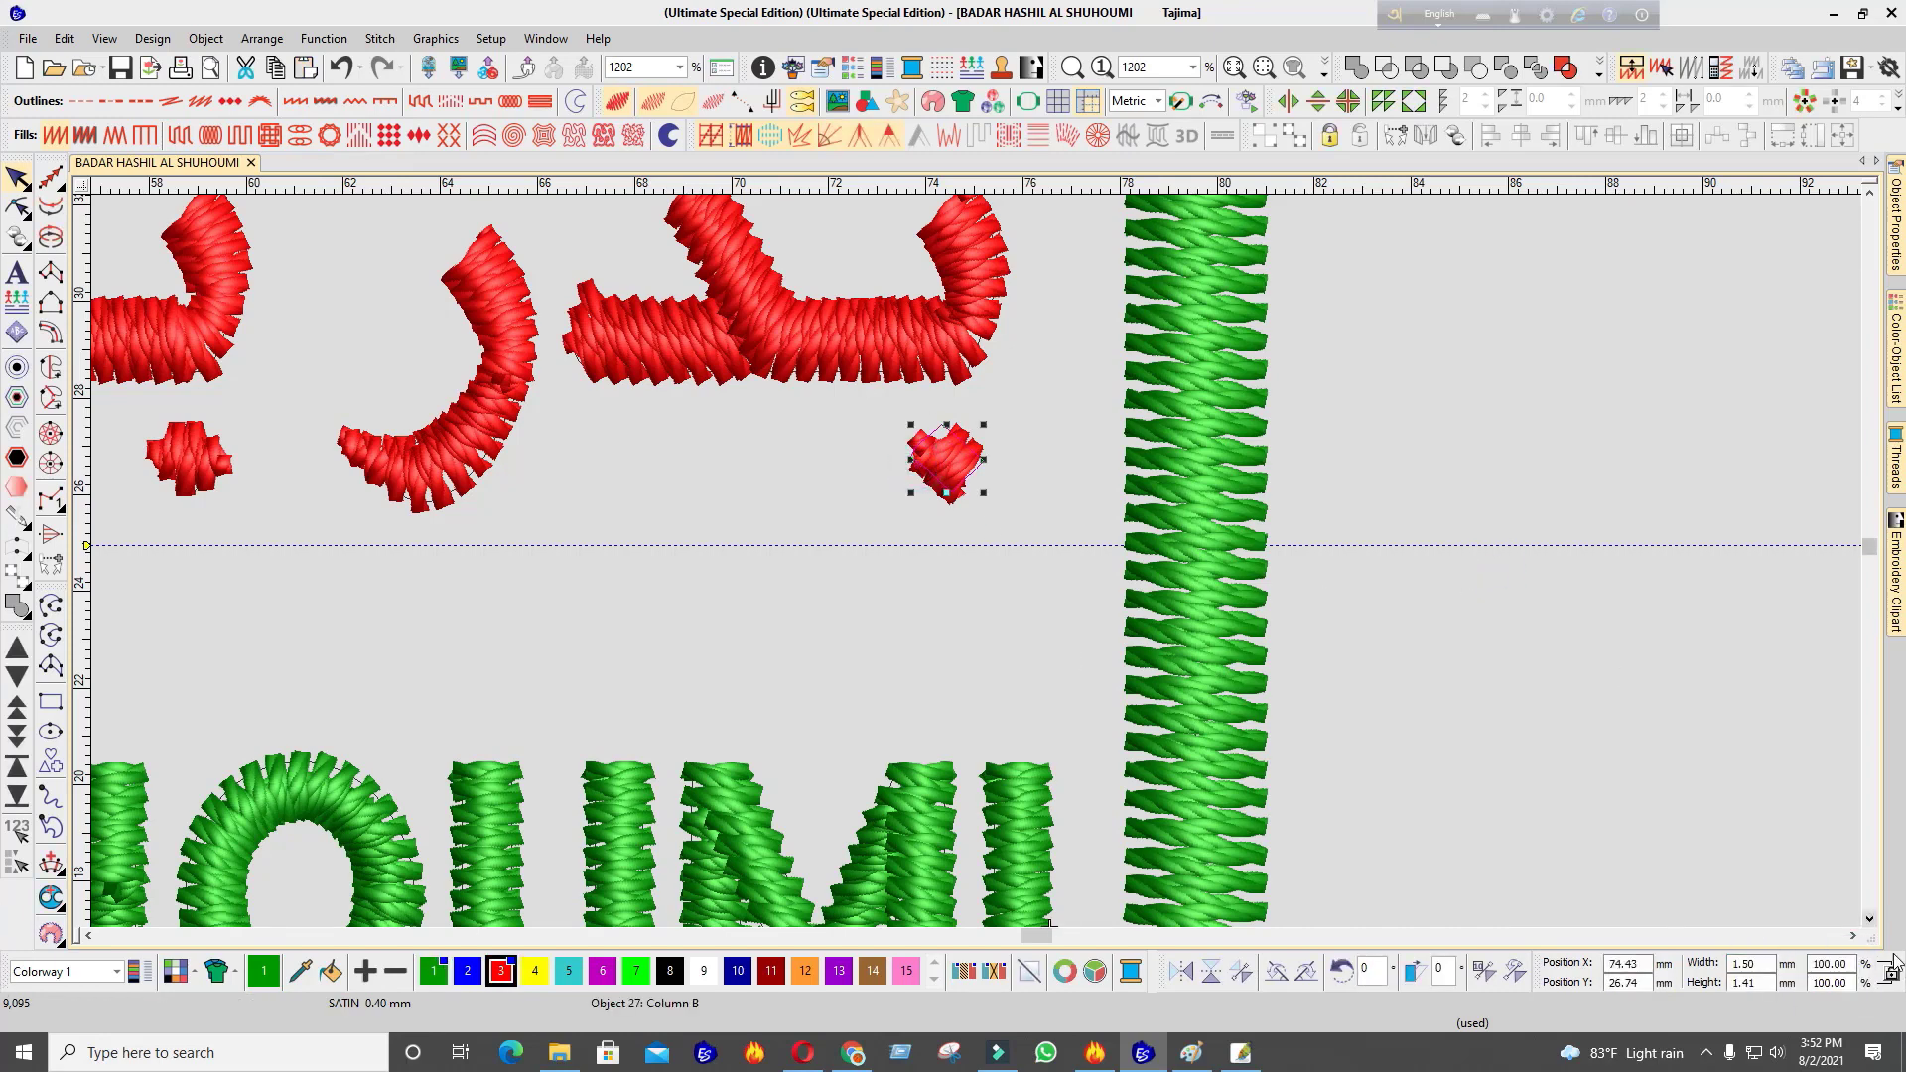
pyautogui.write('133')
pyautogui.press('Return')
pyautogui.press('Down')
pyautogui.press('Down')
pyautogui.press('Down')
pyautogui.press('Down')
pyautogui.press('Down')
pyautogui.press('Down')
pyautogui.press('Down')
pyautogui.press('Down')
pyautogui.press('Down')
pyautogui.press('Down')
pyautogui.press('Down')
pyautogui.moveTo(1712, 907); pyautogui.dragTo(1328, 731)
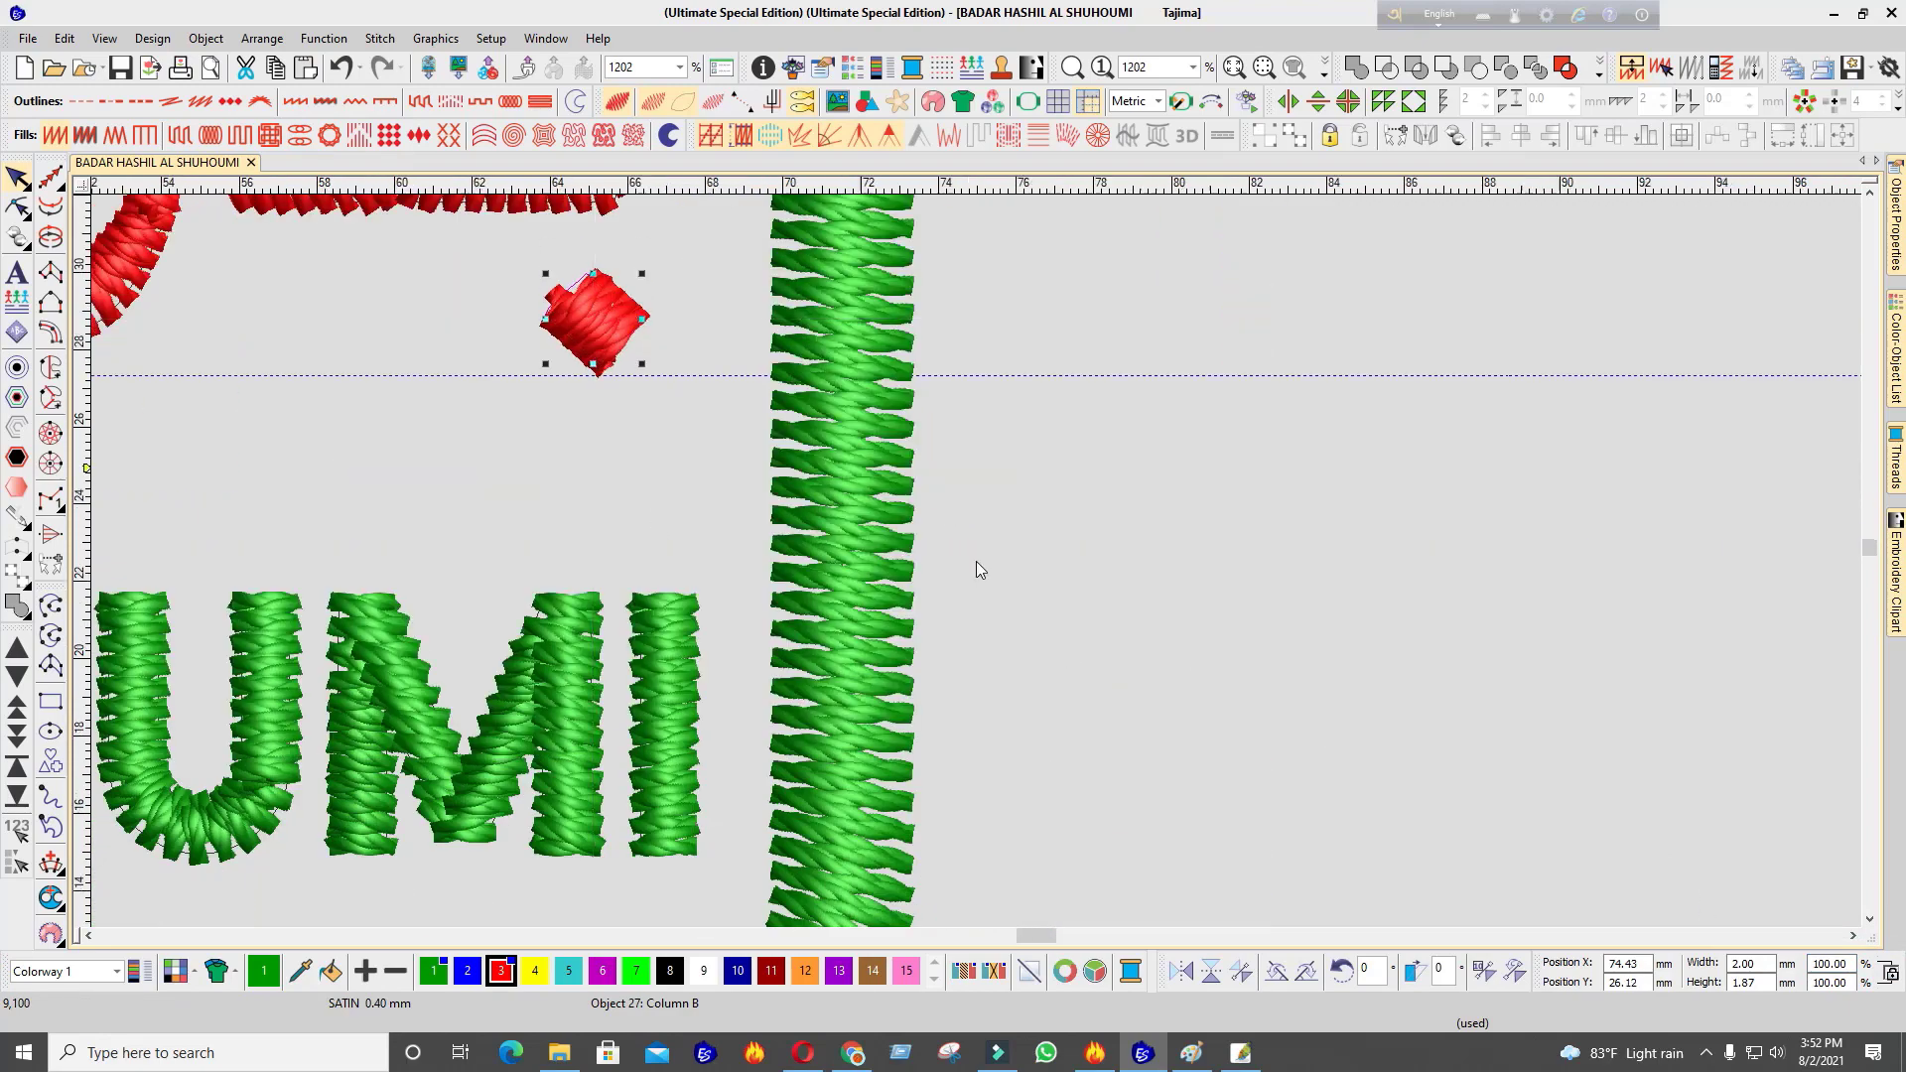
pyautogui.scroll(-7, 975, 562)
pyautogui.scroll(4, 975, 562)
# Enlarge the lower middle red dot to 133% and lower it slightly
pyautogui.click(1001, 546)
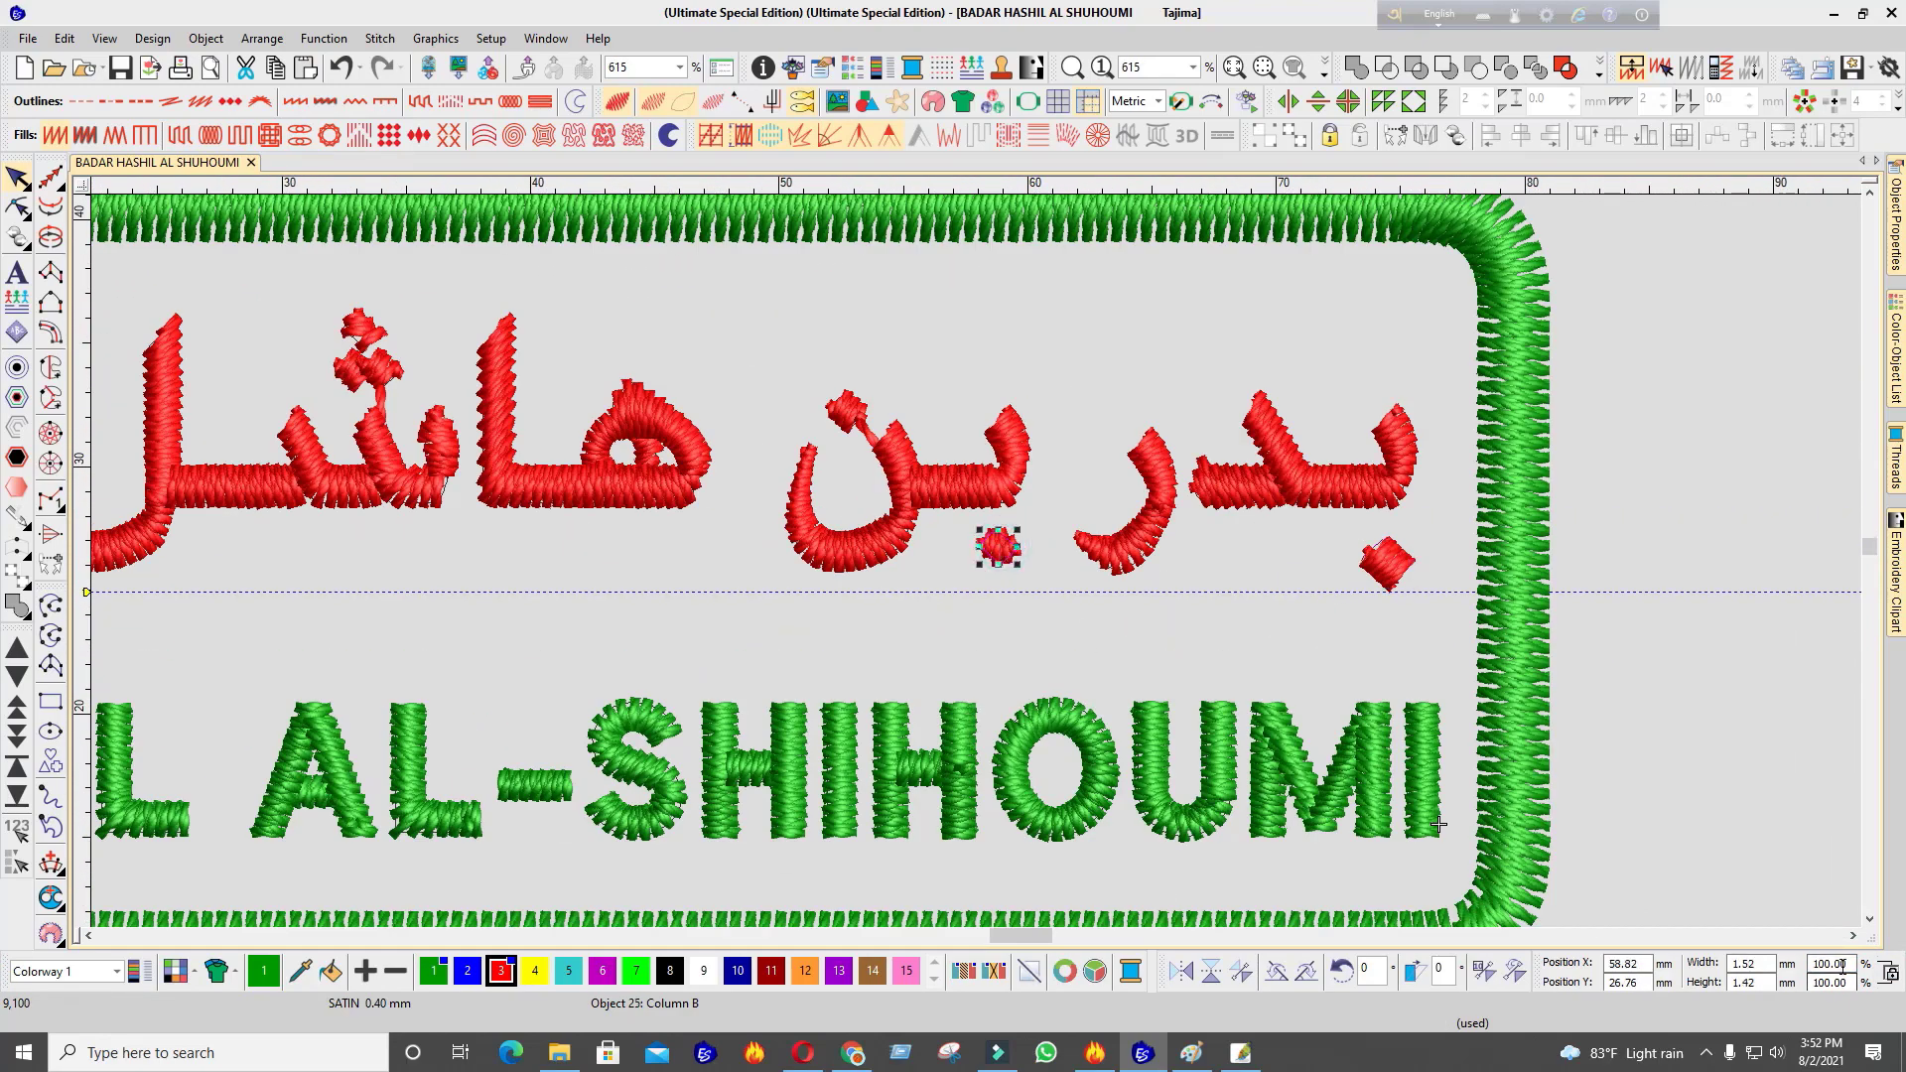
pyautogui.write('133')
pyautogui.press('Return')
pyautogui.moveTo(985, 548); pyautogui.dragTo(908, 541)
pyautogui.scroll(-4, 978, 569)
pyautogui.scroll(7, 975, 562)
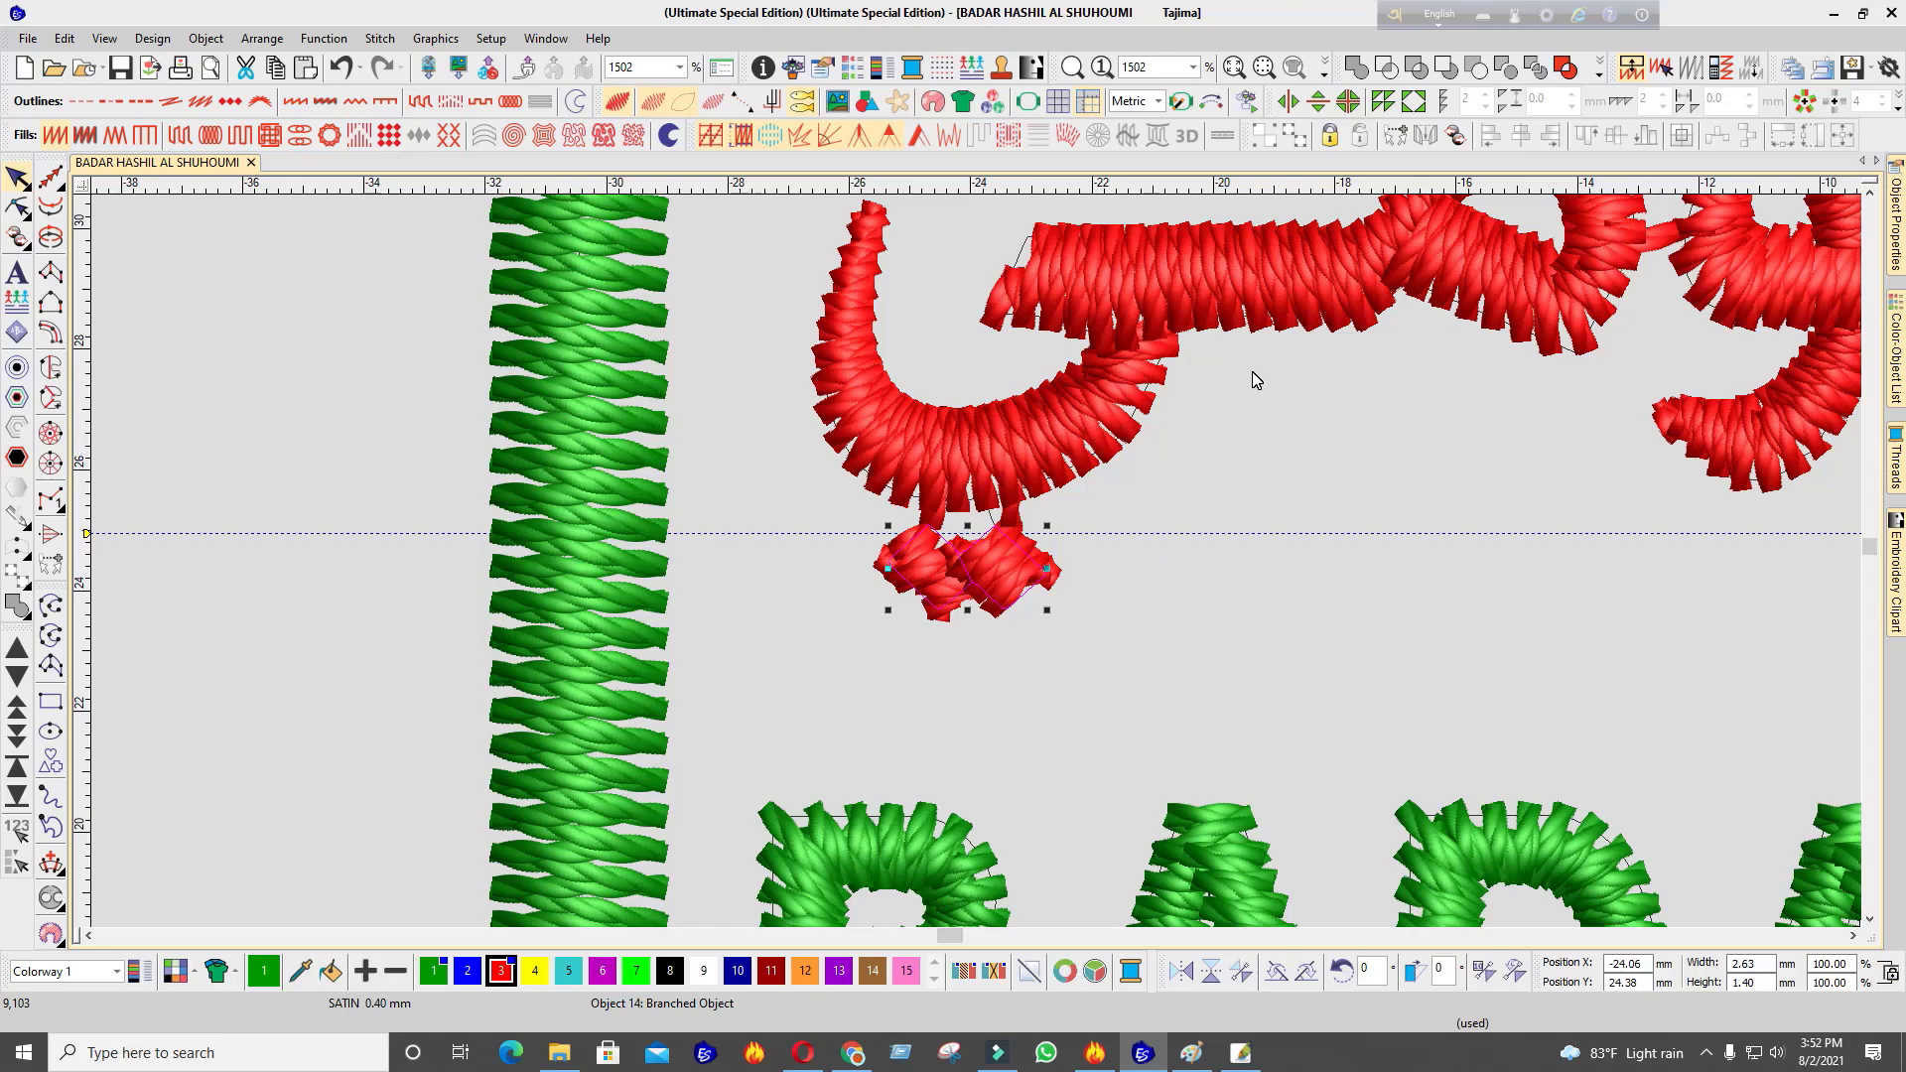
# Enlarge the dot pair to 133% width and nudge it down
pyautogui.click(1847, 964)
pyautogui.write('133.33')
pyautogui.press('Return')
pyautogui.scroll(-2, 979, 562)
pyautogui.scroll(-3, 979, 562)
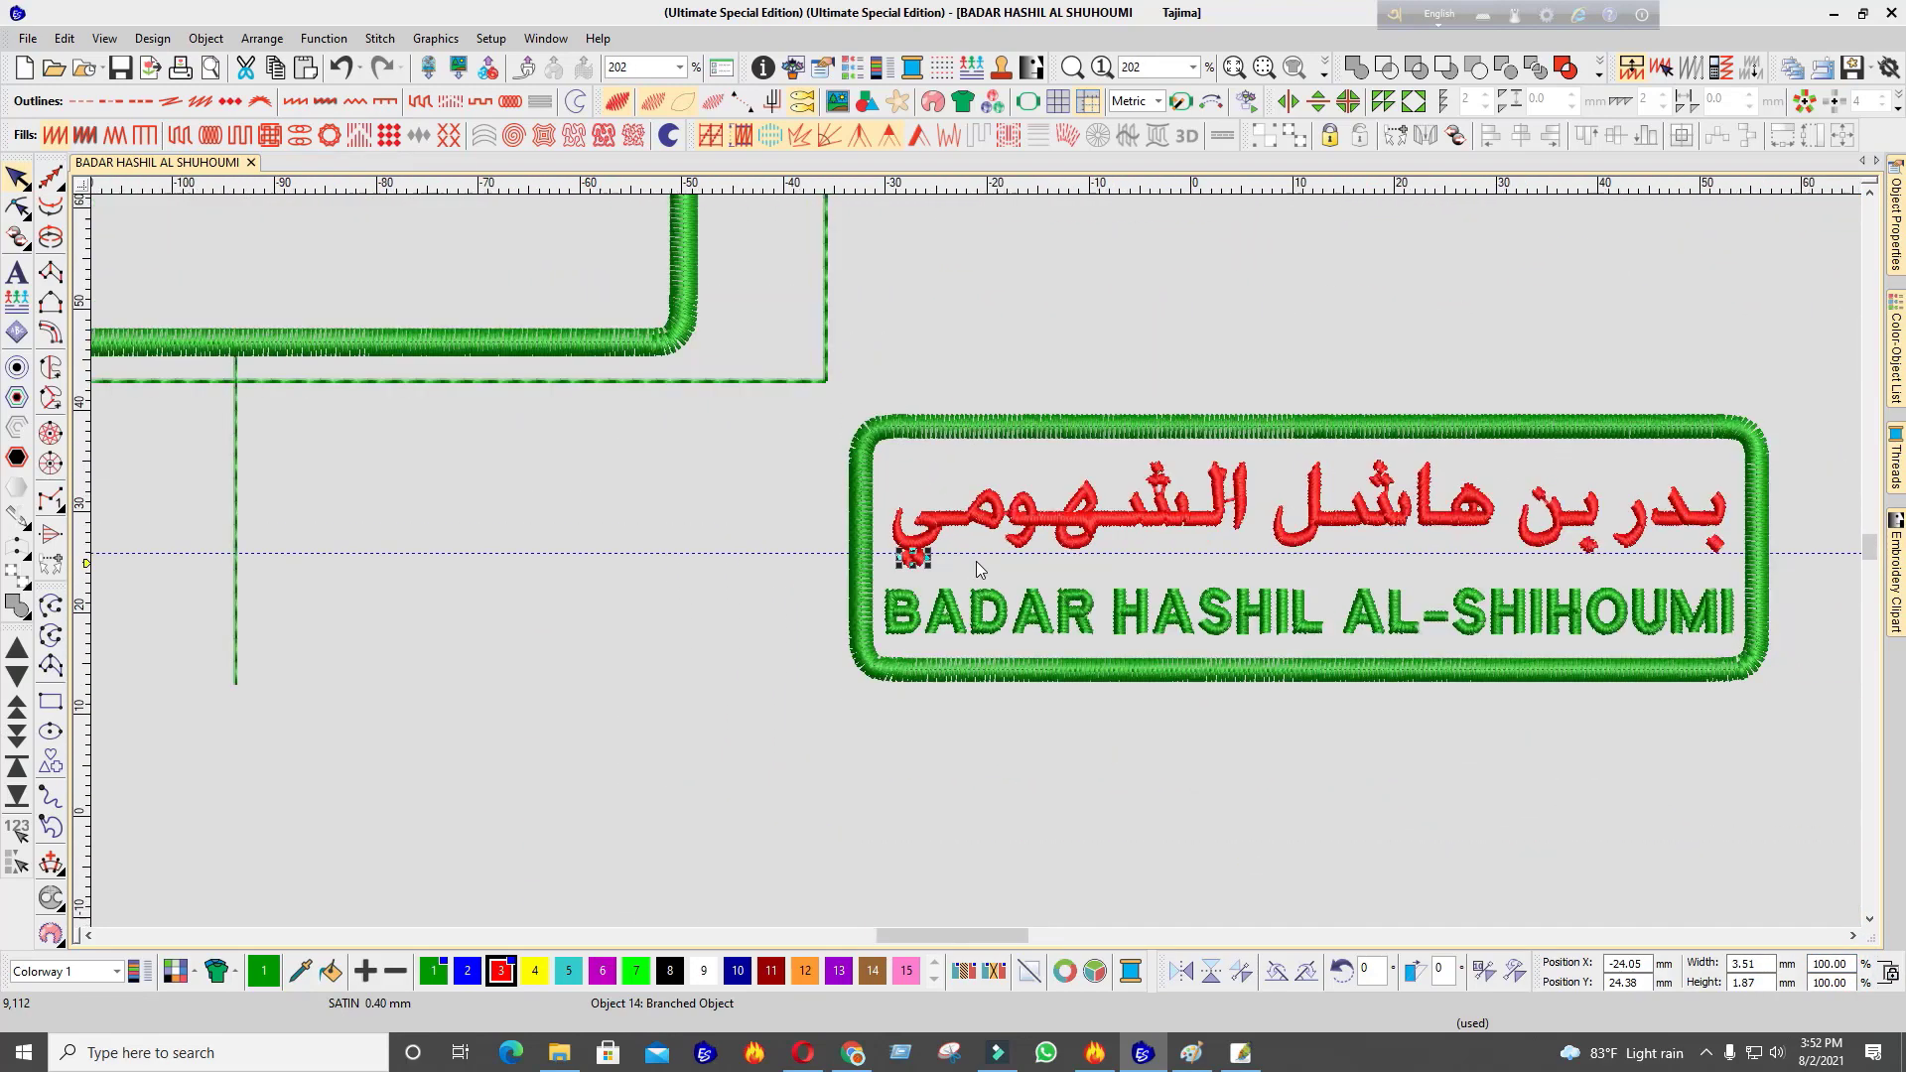
pyautogui.scroll(2, 975, 561)
pyautogui.press('Down')
pyautogui.press('Down')
pyautogui.press('Down')
pyautogui.press('Down')
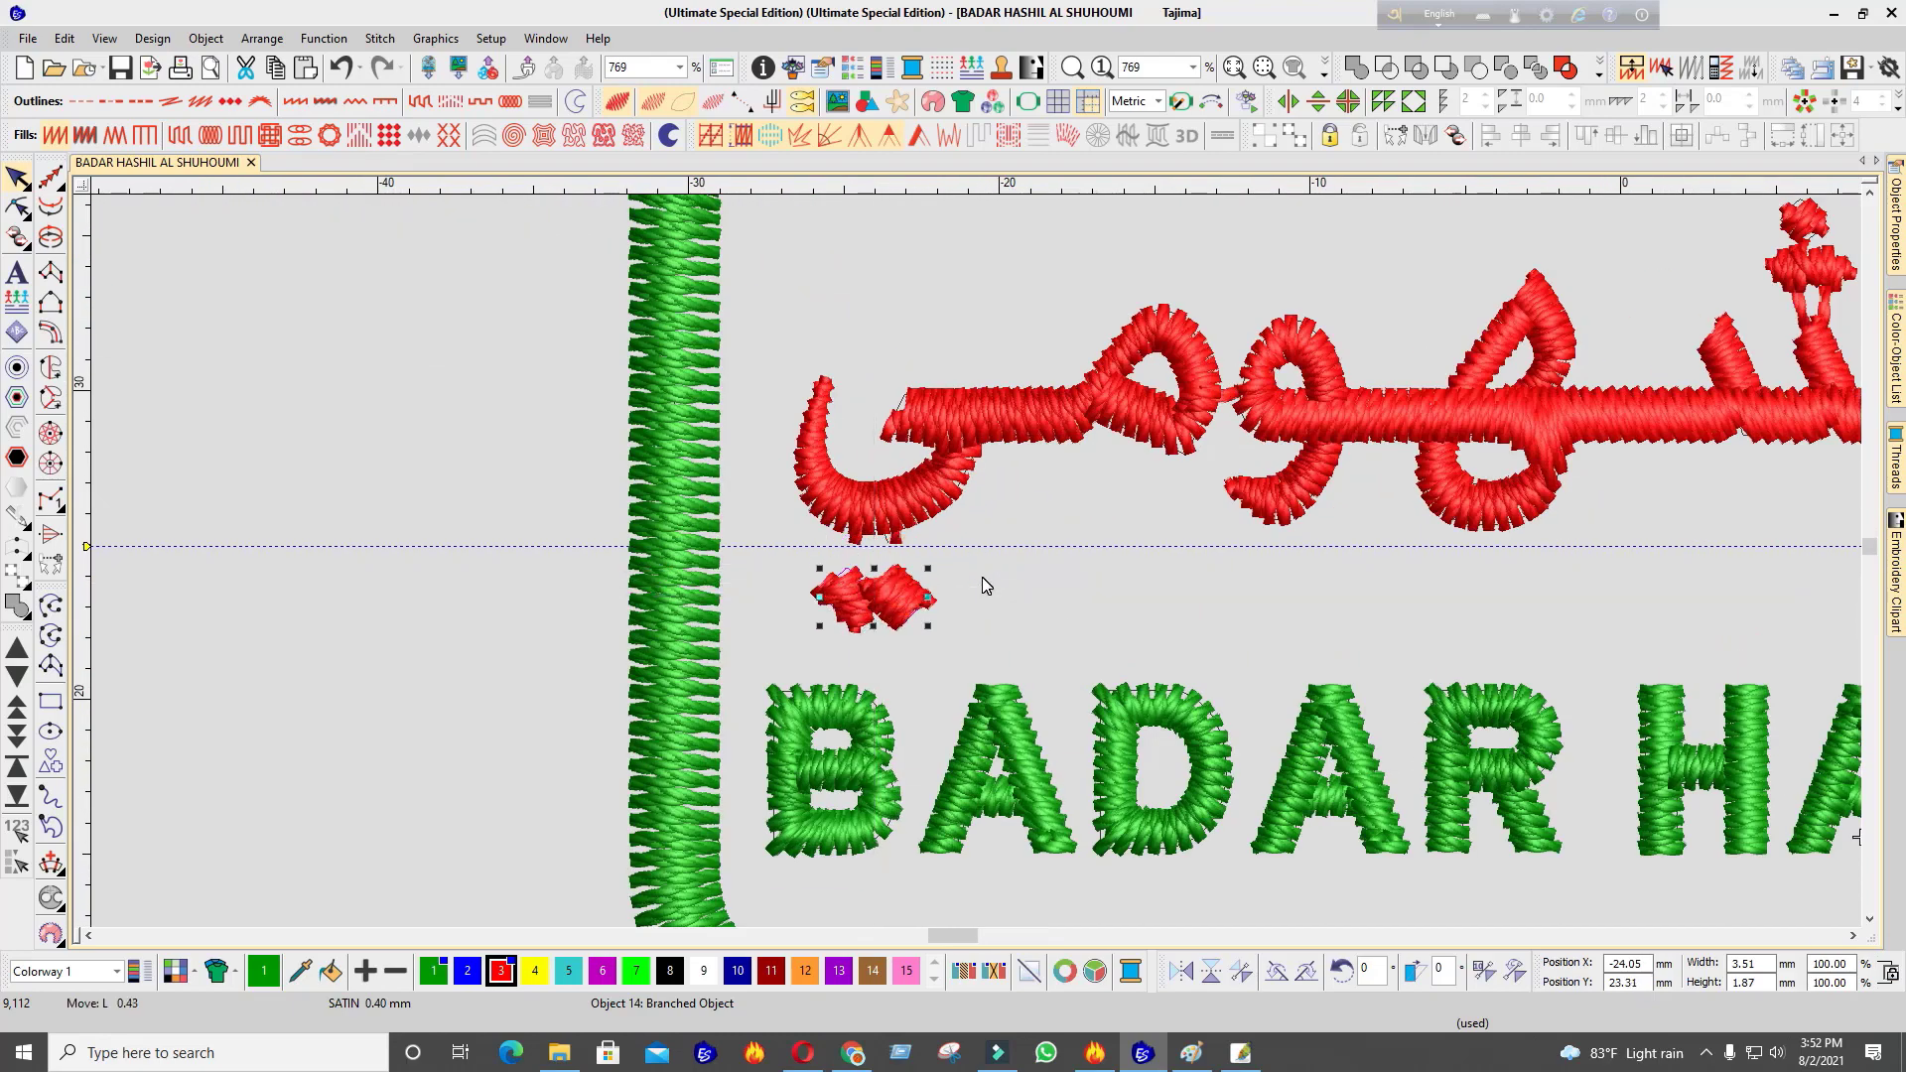
pyautogui.scroll(-4, 975, 562)
pyautogui.scroll(8, 959, 564)
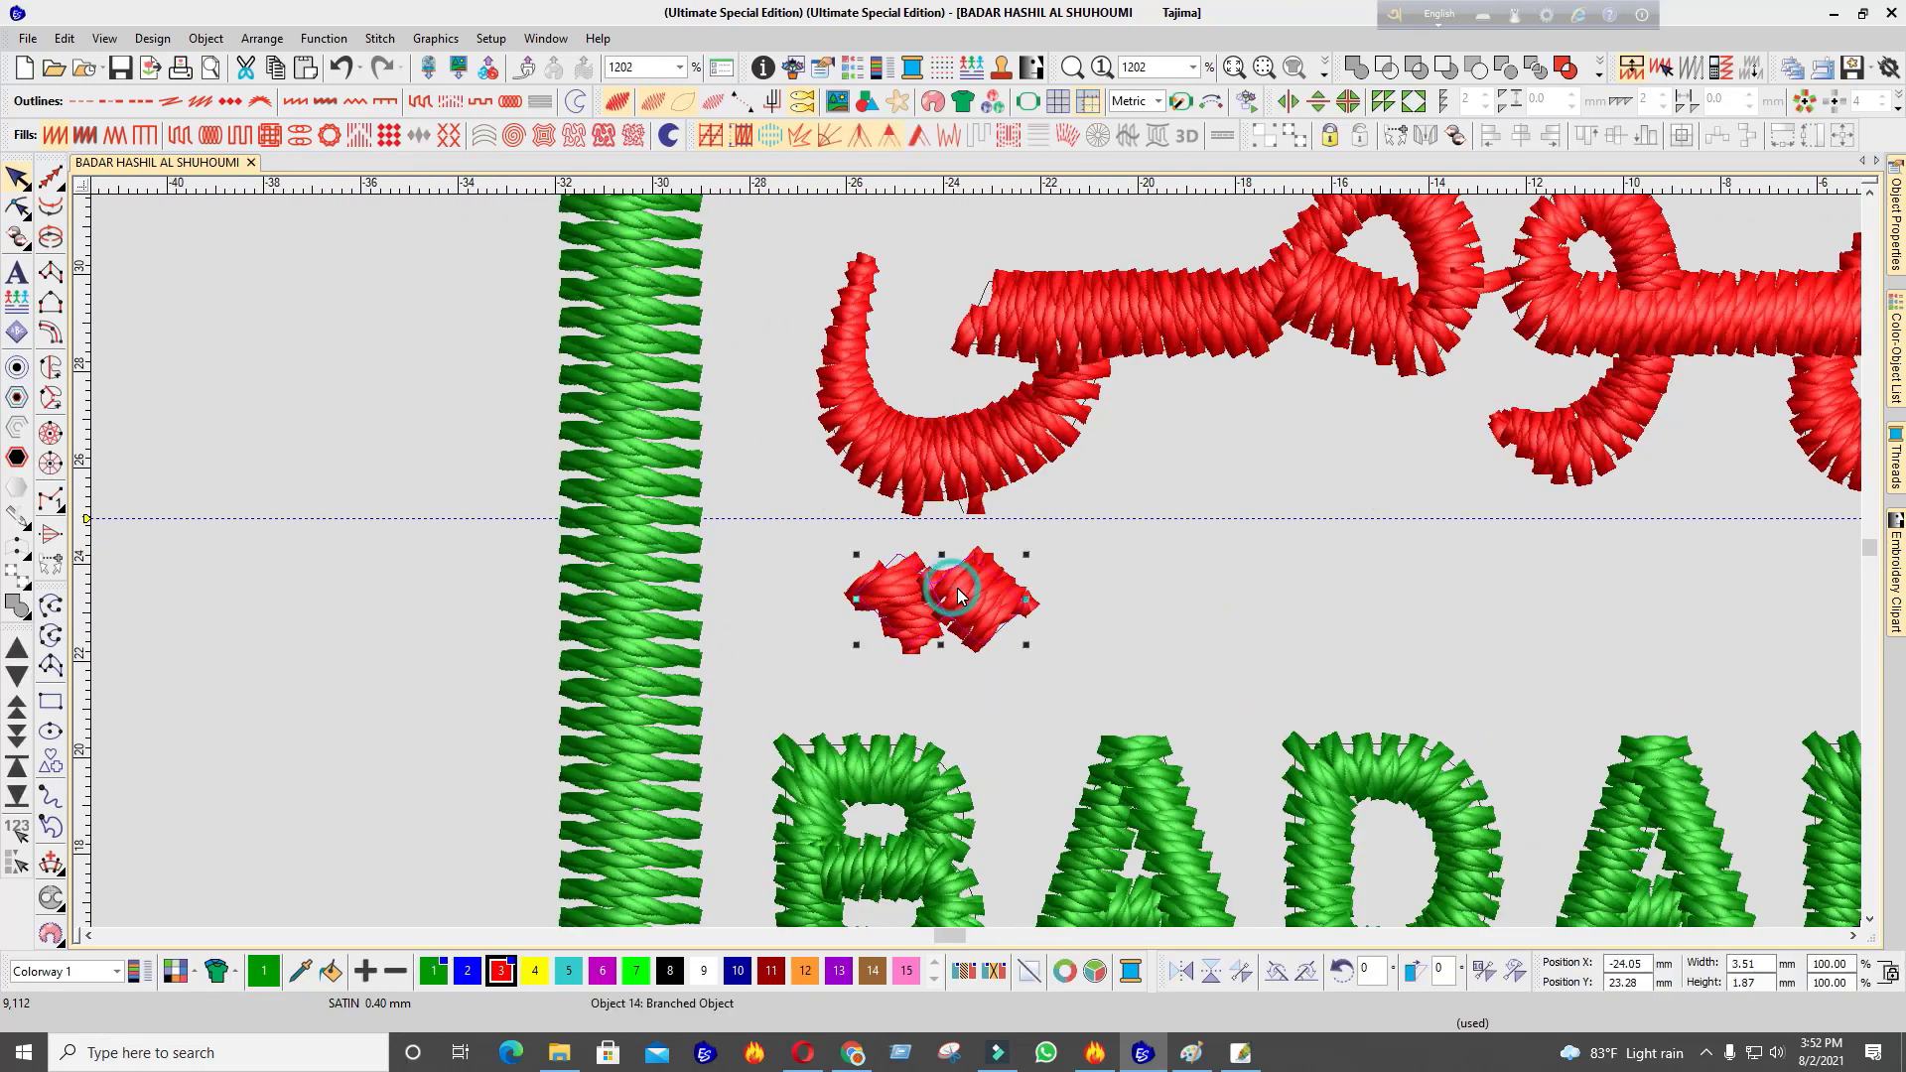
# In outline view, copy a single diamond dot beside the pair and another to the right
pyautogui.click(1244, 102)
pyautogui.scroll(-10, 795, 625)
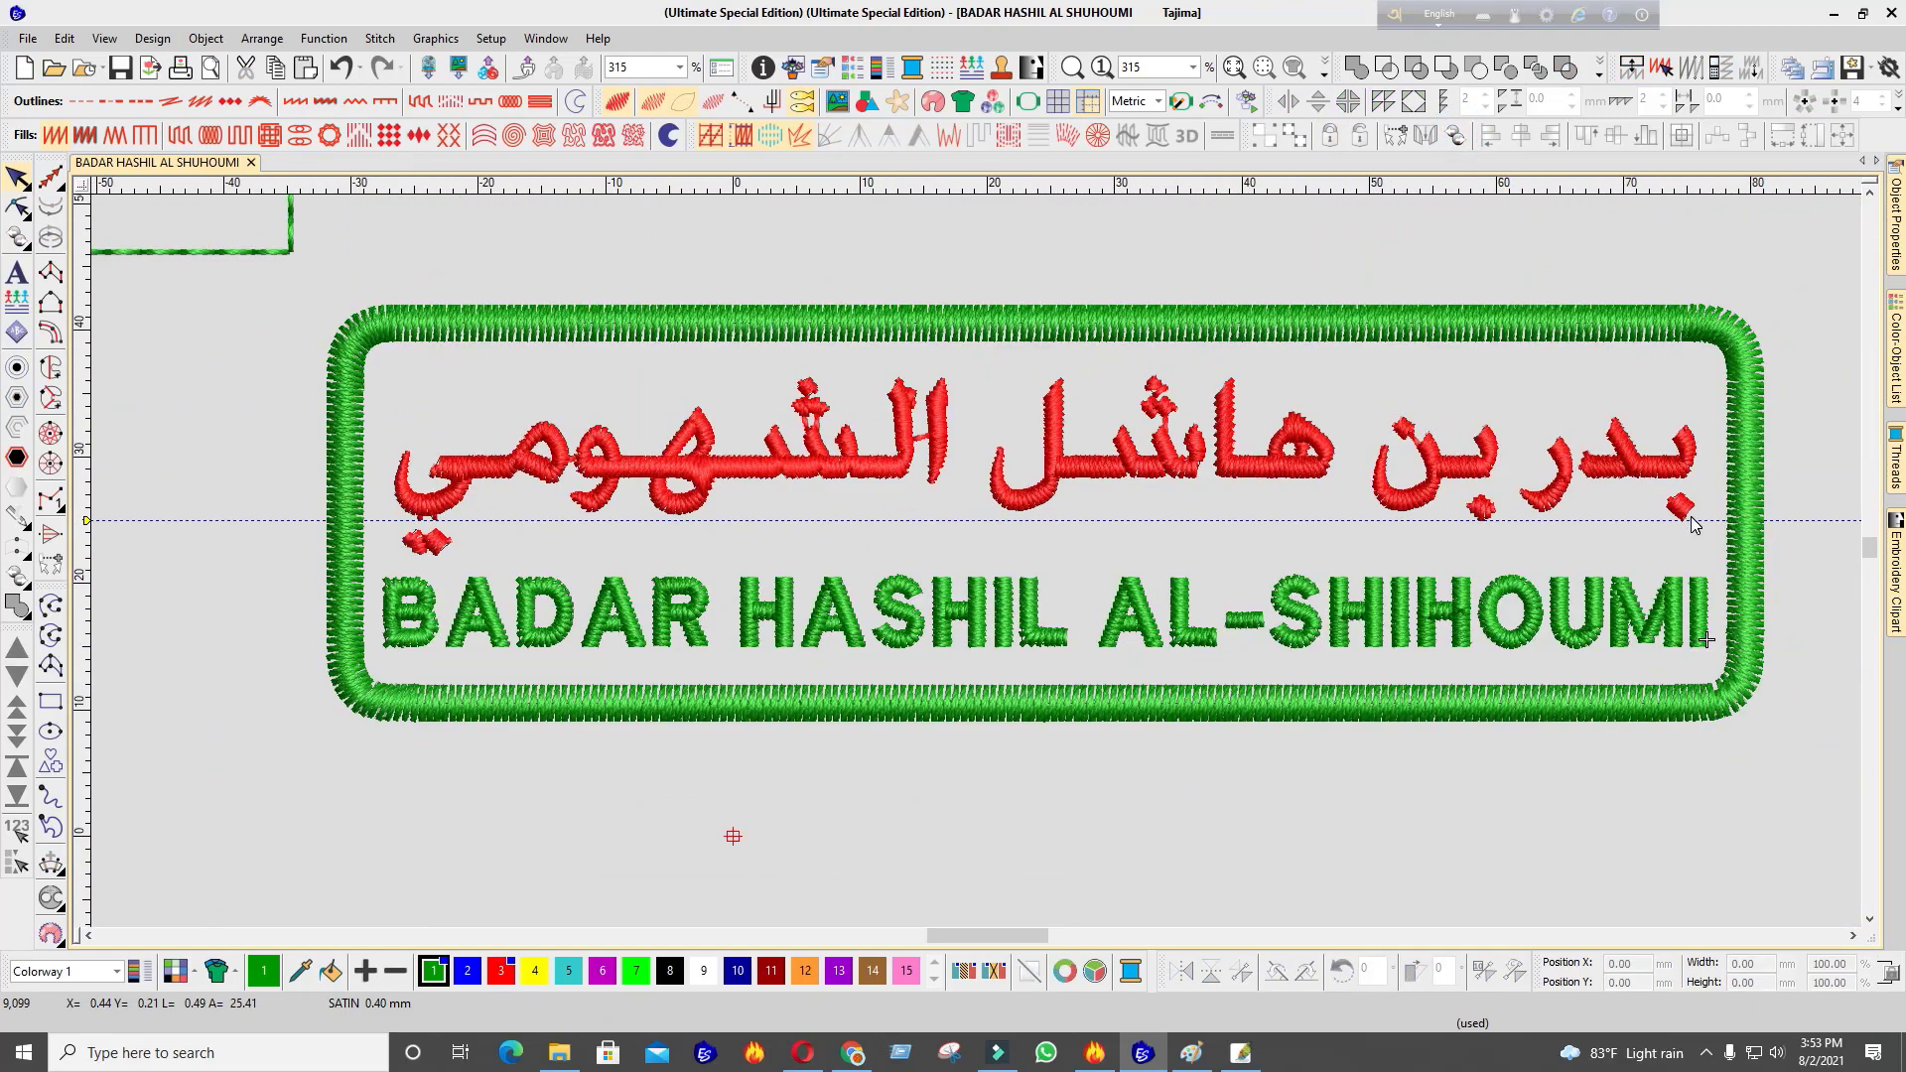
pyautogui.moveTo(1694, 525); pyautogui.dragTo(375, 594)
pyautogui.moveTo(502, 616); pyautogui.dragTo(468, 648)
pyautogui.scroll(10, 974, 562)
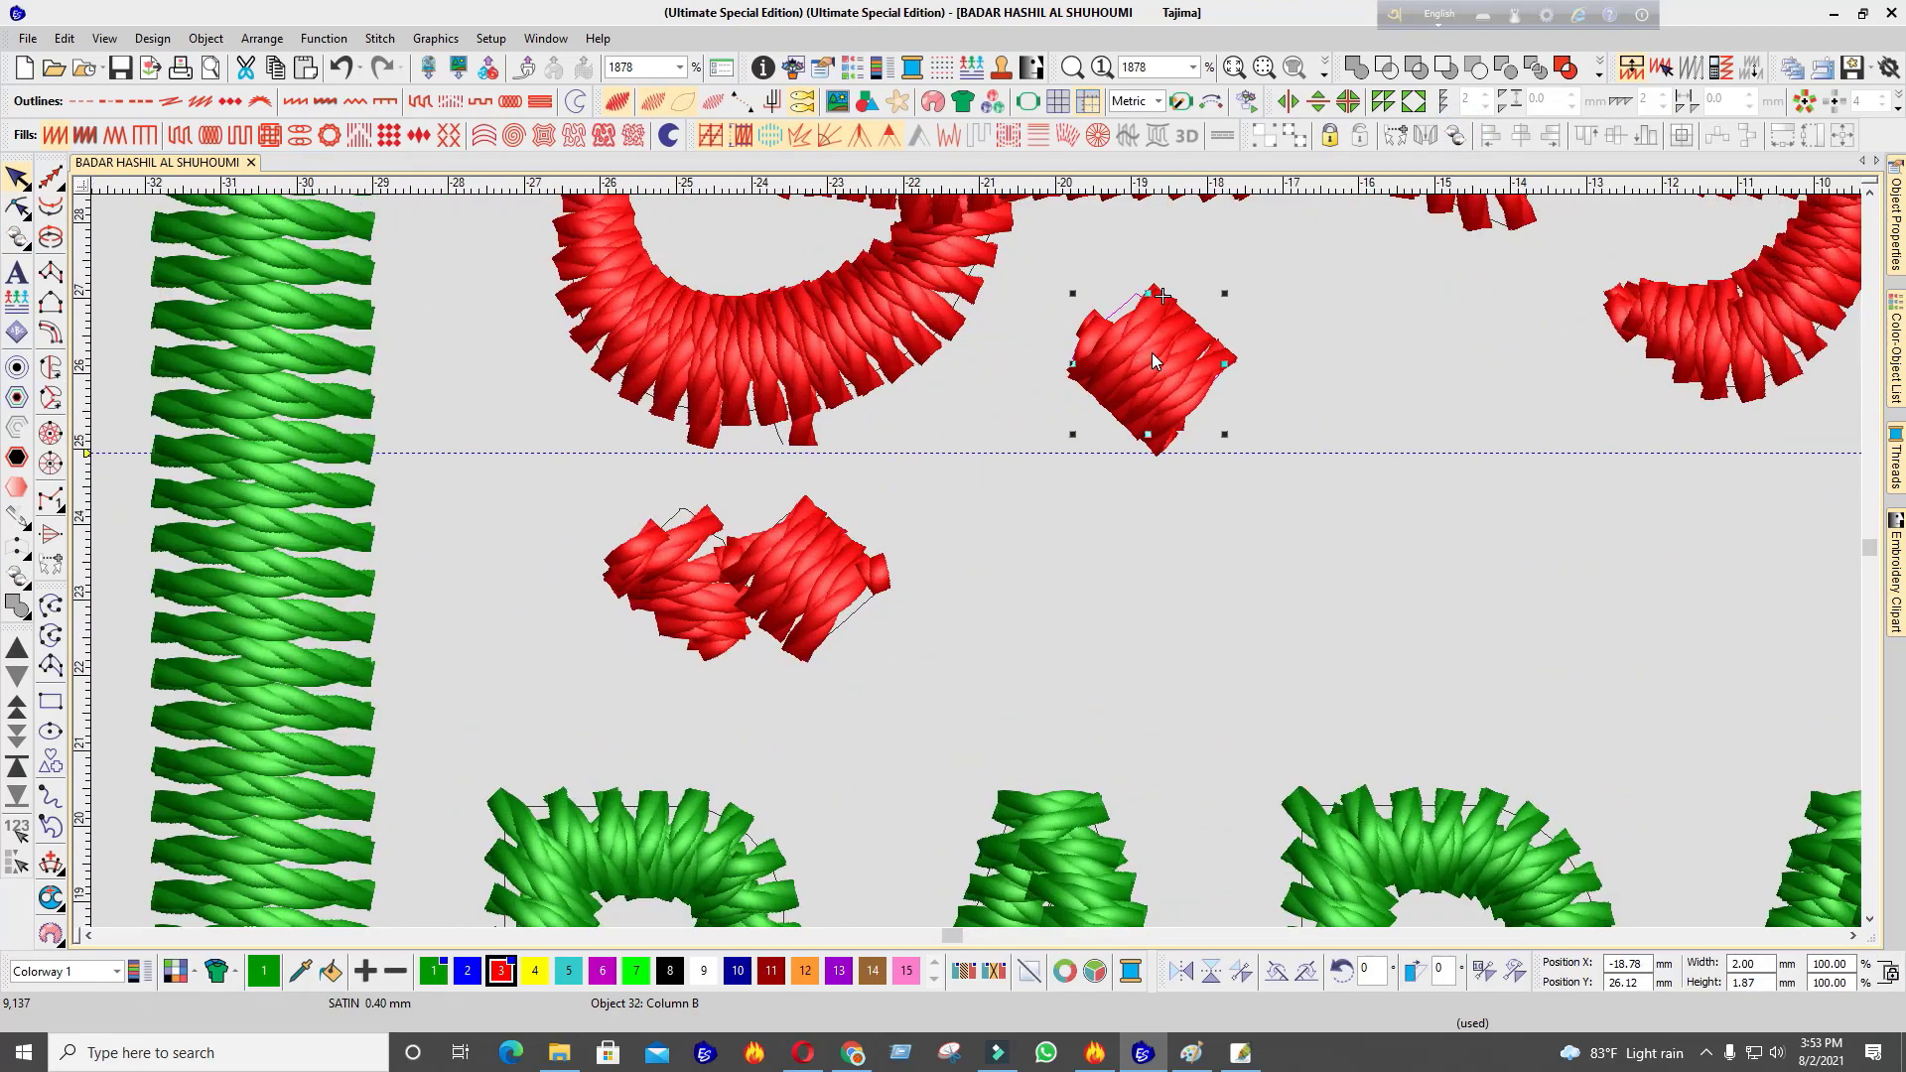
pyautogui.scroll(1, 861, 584)
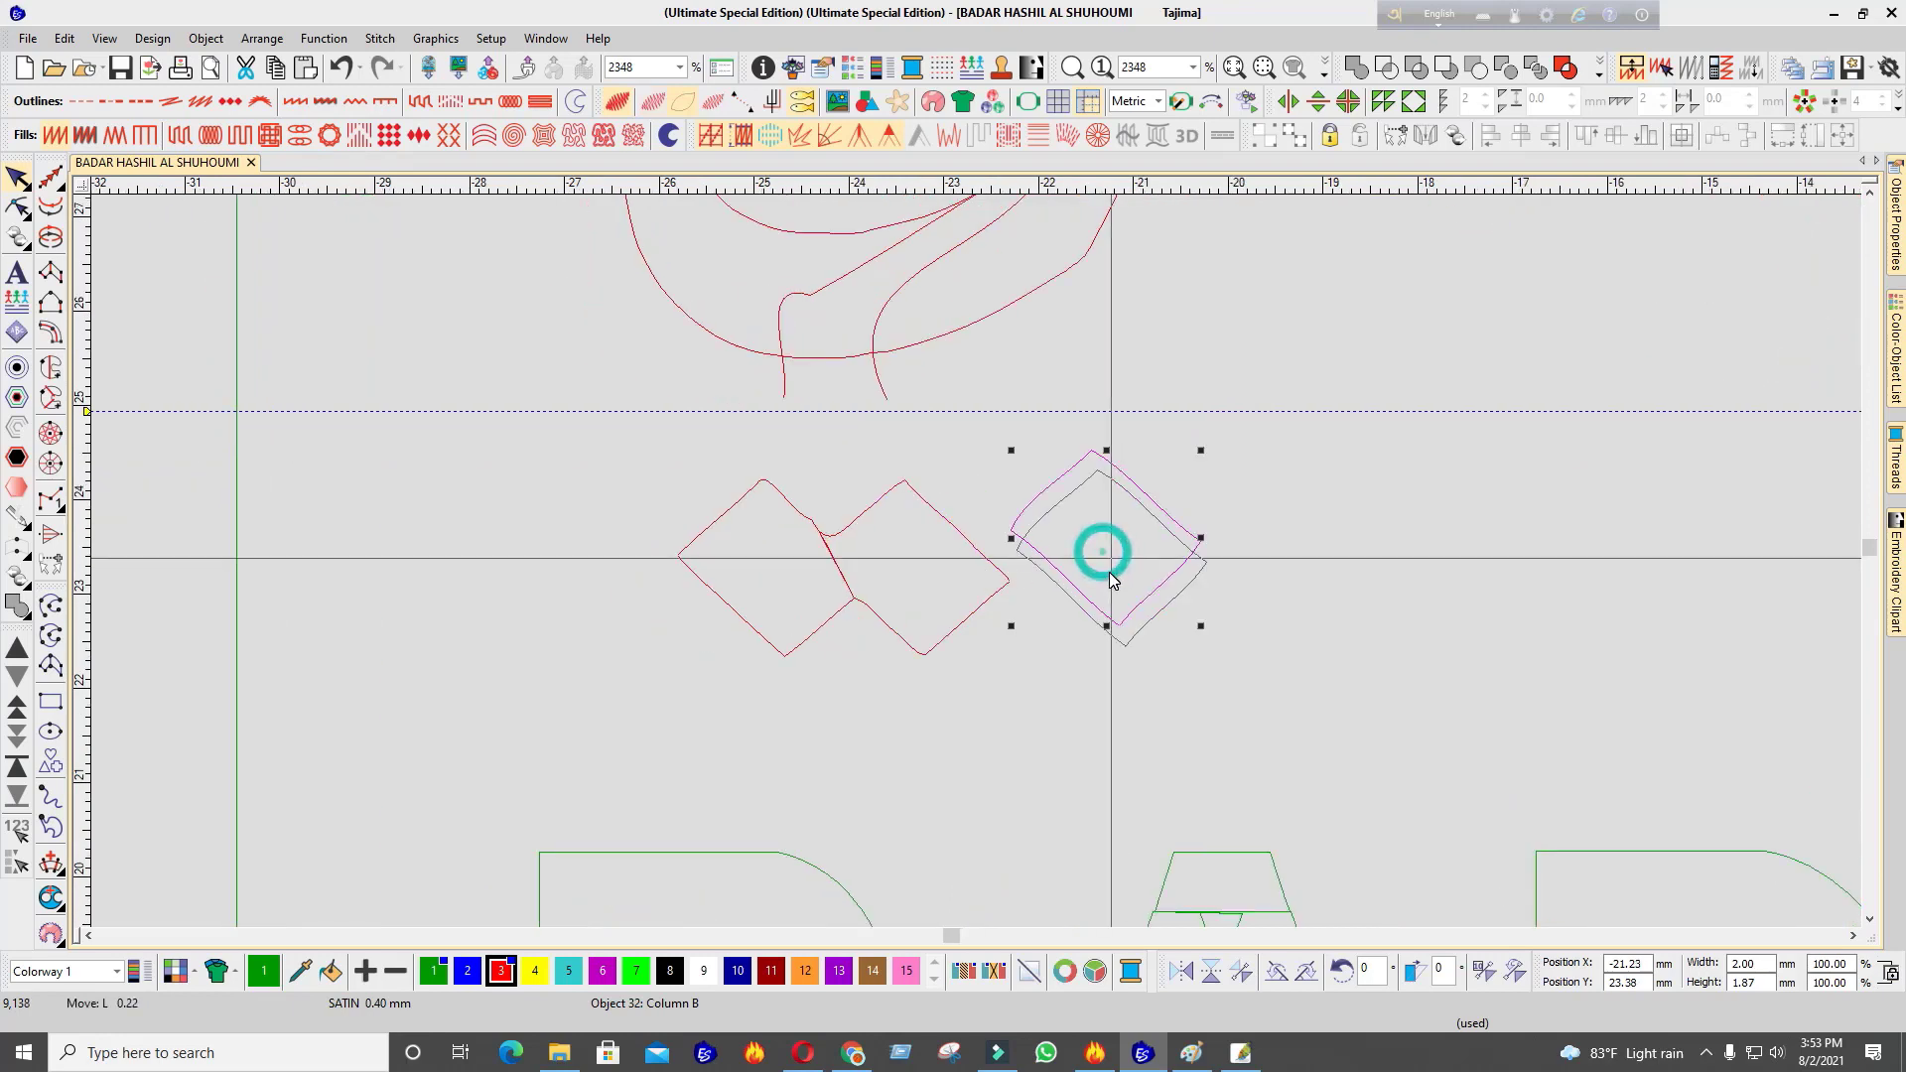
pyautogui.moveTo(1110, 572); pyautogui.dragTo(1373, 580)
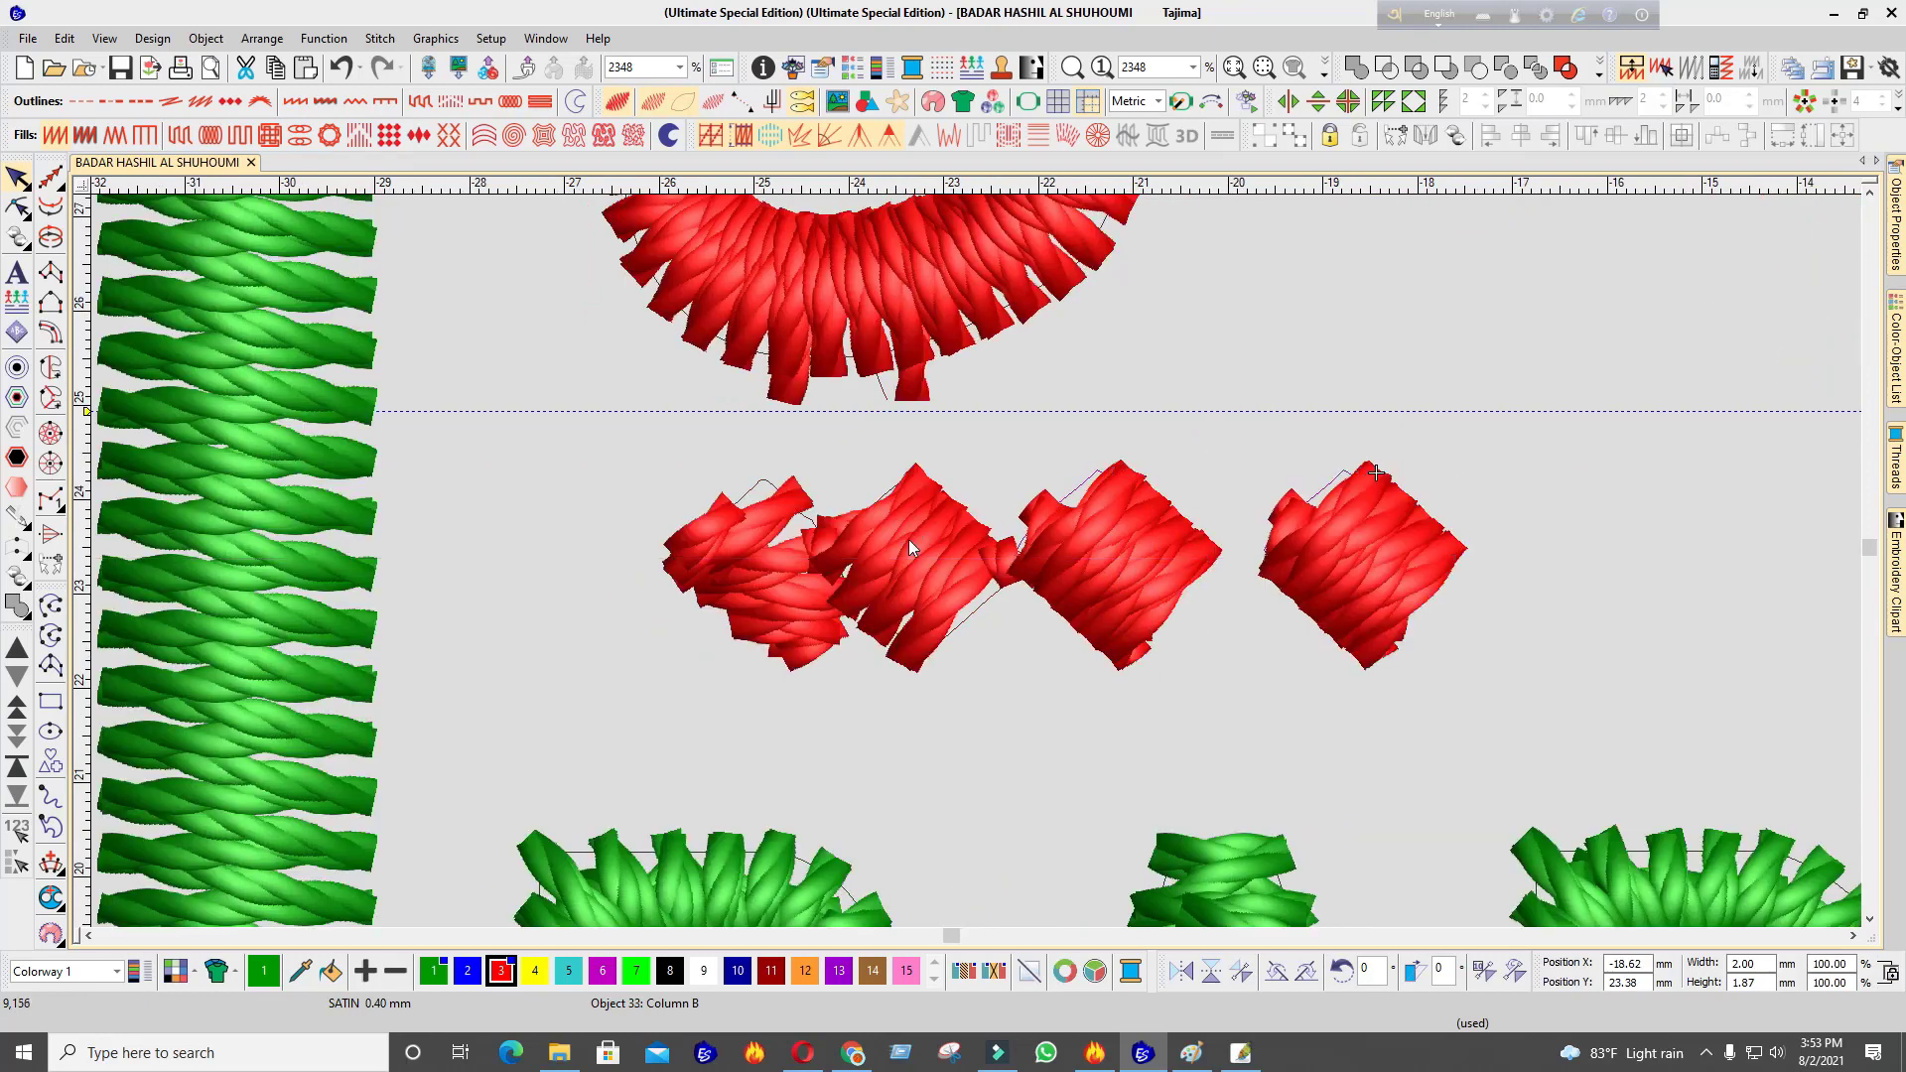
# Delete the two old red dot shapes
pyautogui.click(749, 558)
pyautogui.press('Delete')
pyautogui.click(877, 546)
pyautogui.press('Delete')
# Move the two diamonds left under the final letter and check them against the whole name
pyautogui.moveTo(1572, 440); pyautogui.dragTo(856, 759)
pyautogui.moveTo(1266, 558); pyautogui.dragTo(883, 573)
pyautogui.scroll(-5, 1004, 575)
pyautogui.scroll(2, 975, 562)
pyautogui.click(900, 608)
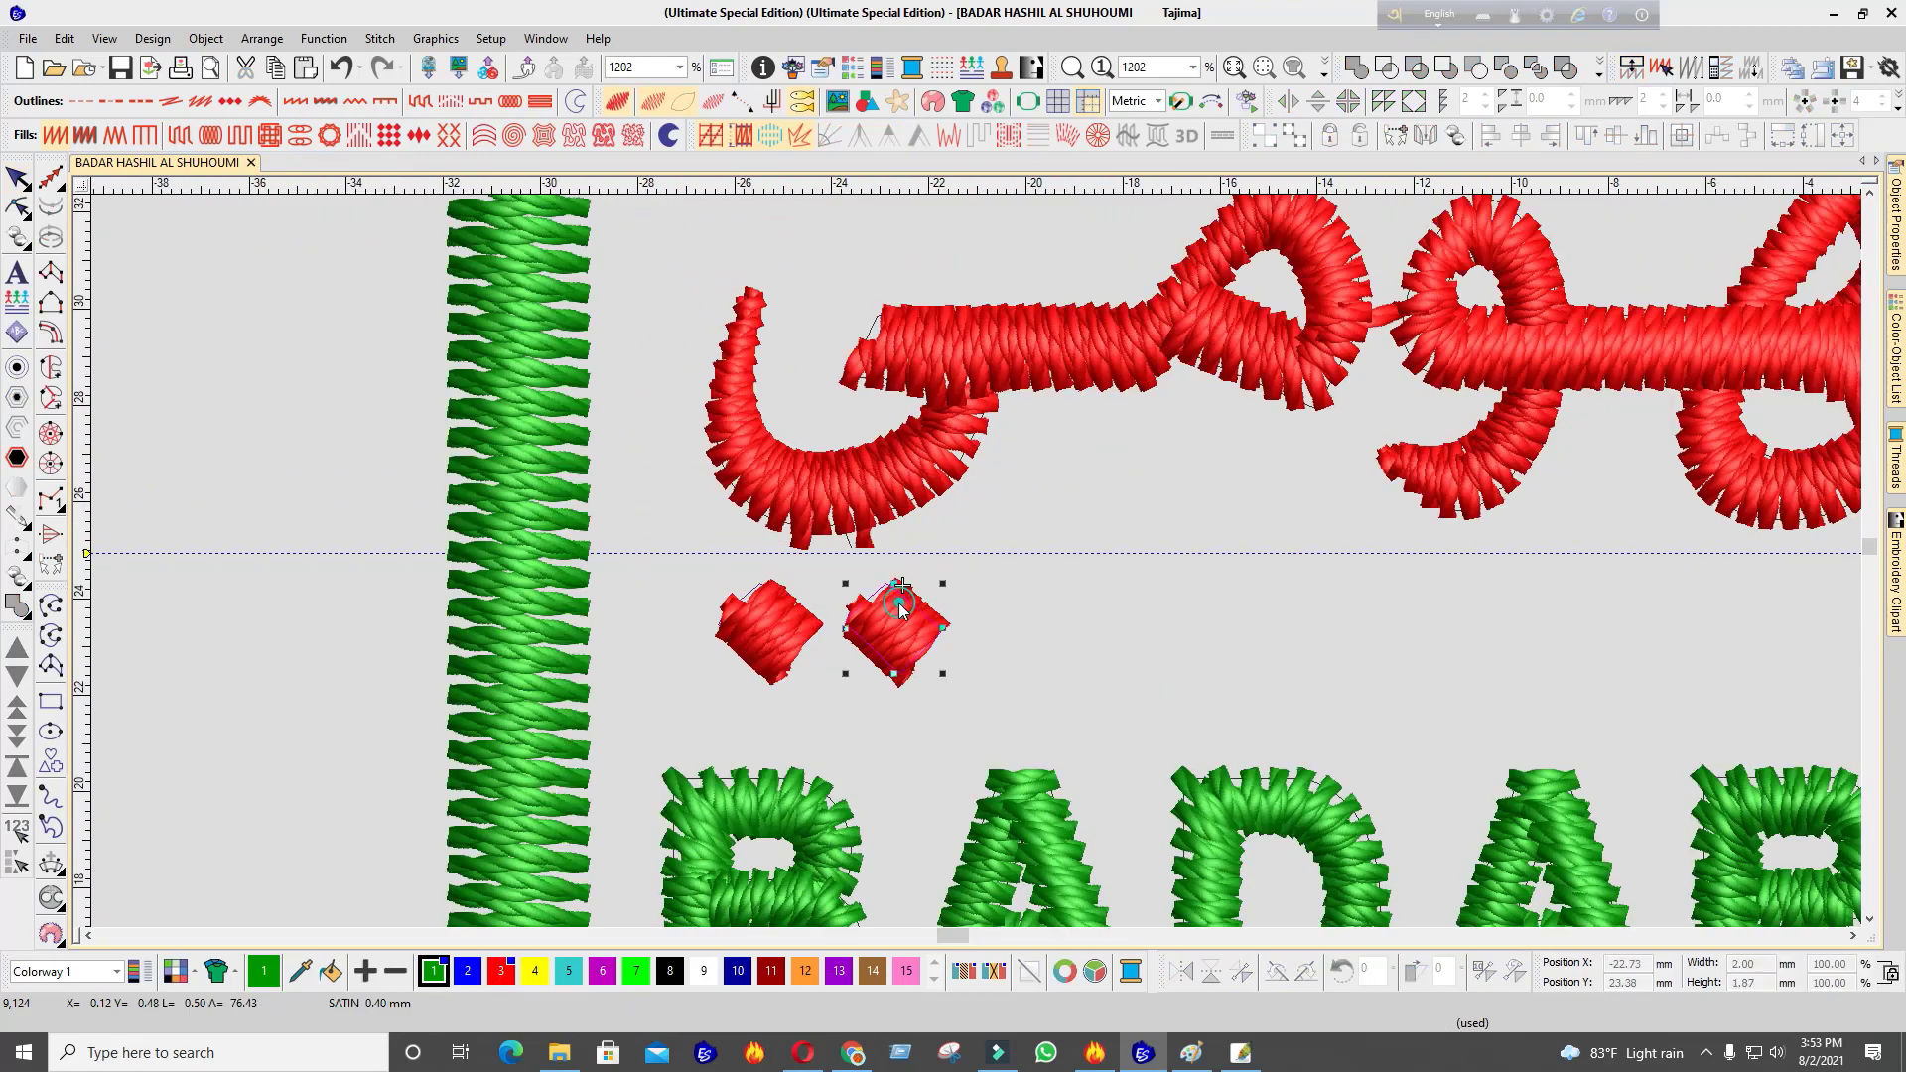
pyautogui.scroll(-3, 901, 608)
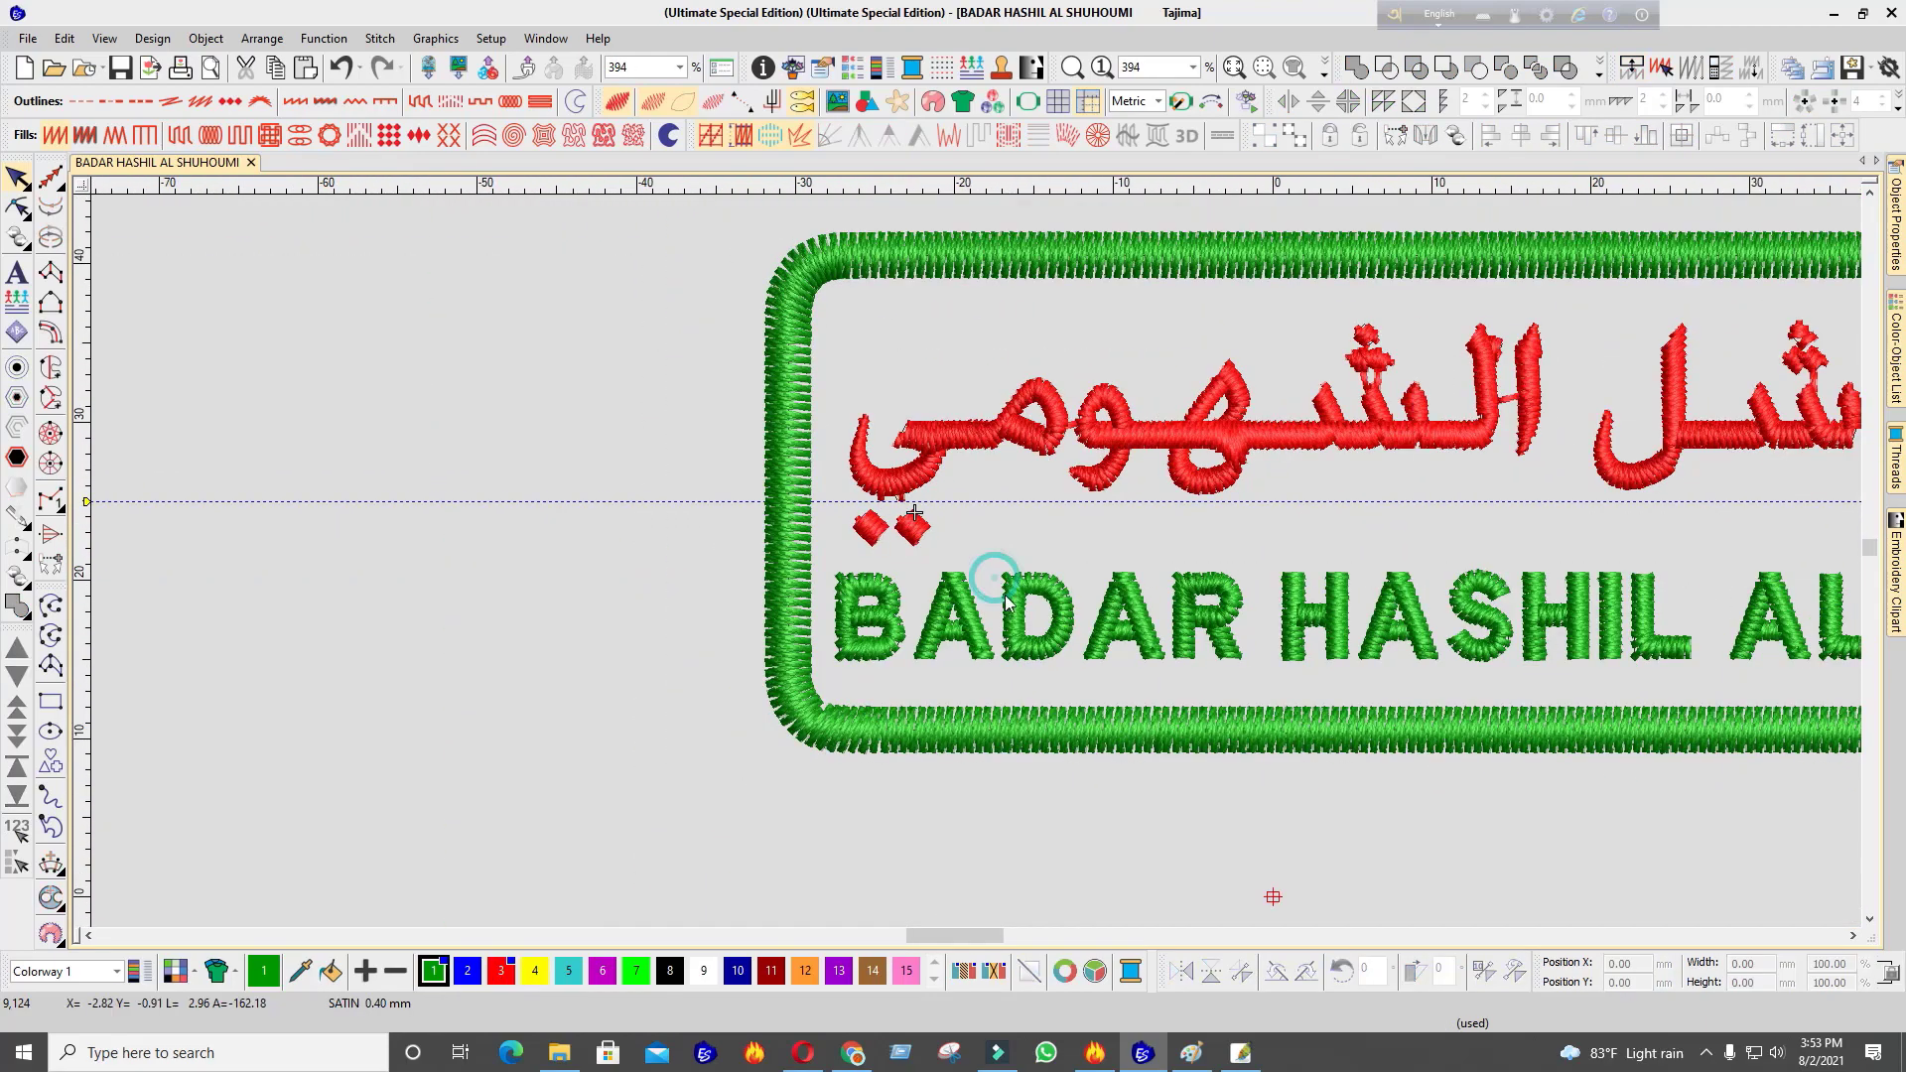
pyautogui.scroll(-2, 975, 562)
pyautogui.moveTo(685, 393); pyautogui.dragTo(1535, 592)
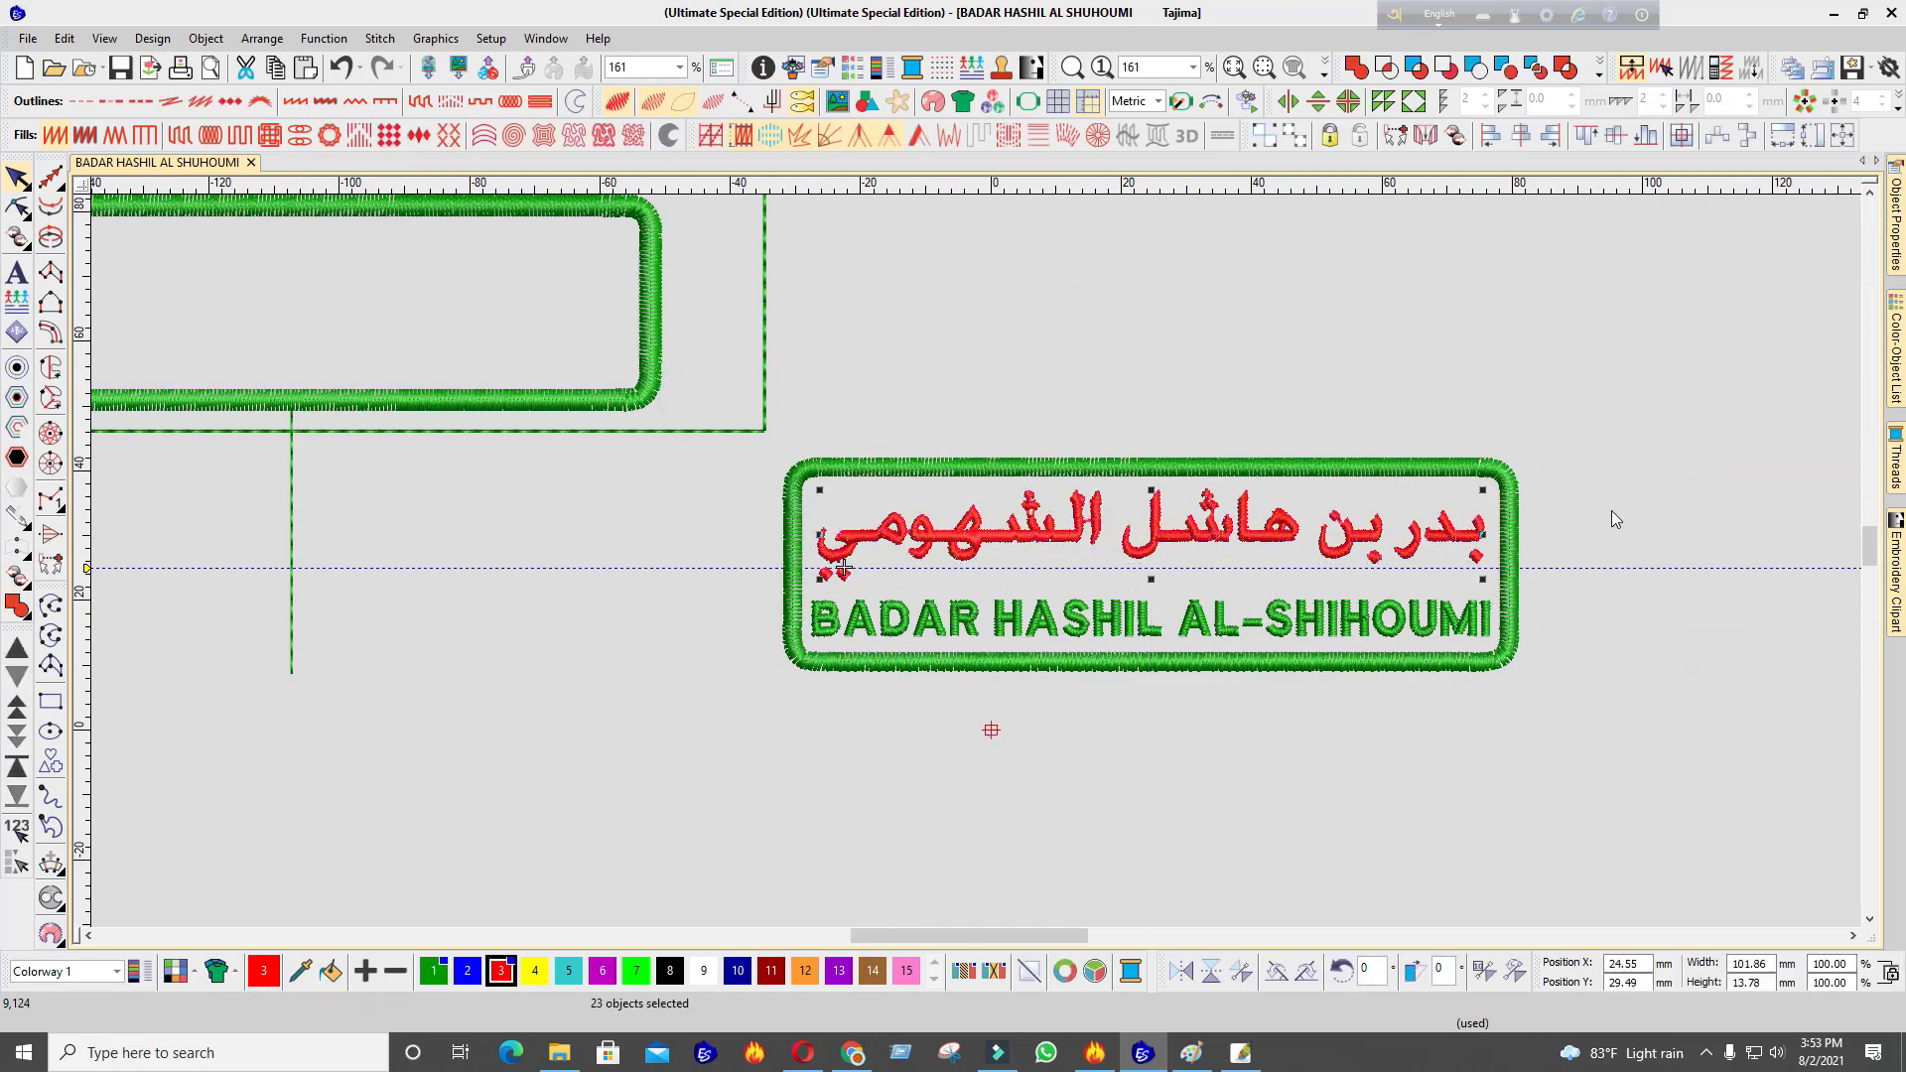
pyautogui.scroll(2, 977, 554)
pyautogui.scroll(2, 977, 556)
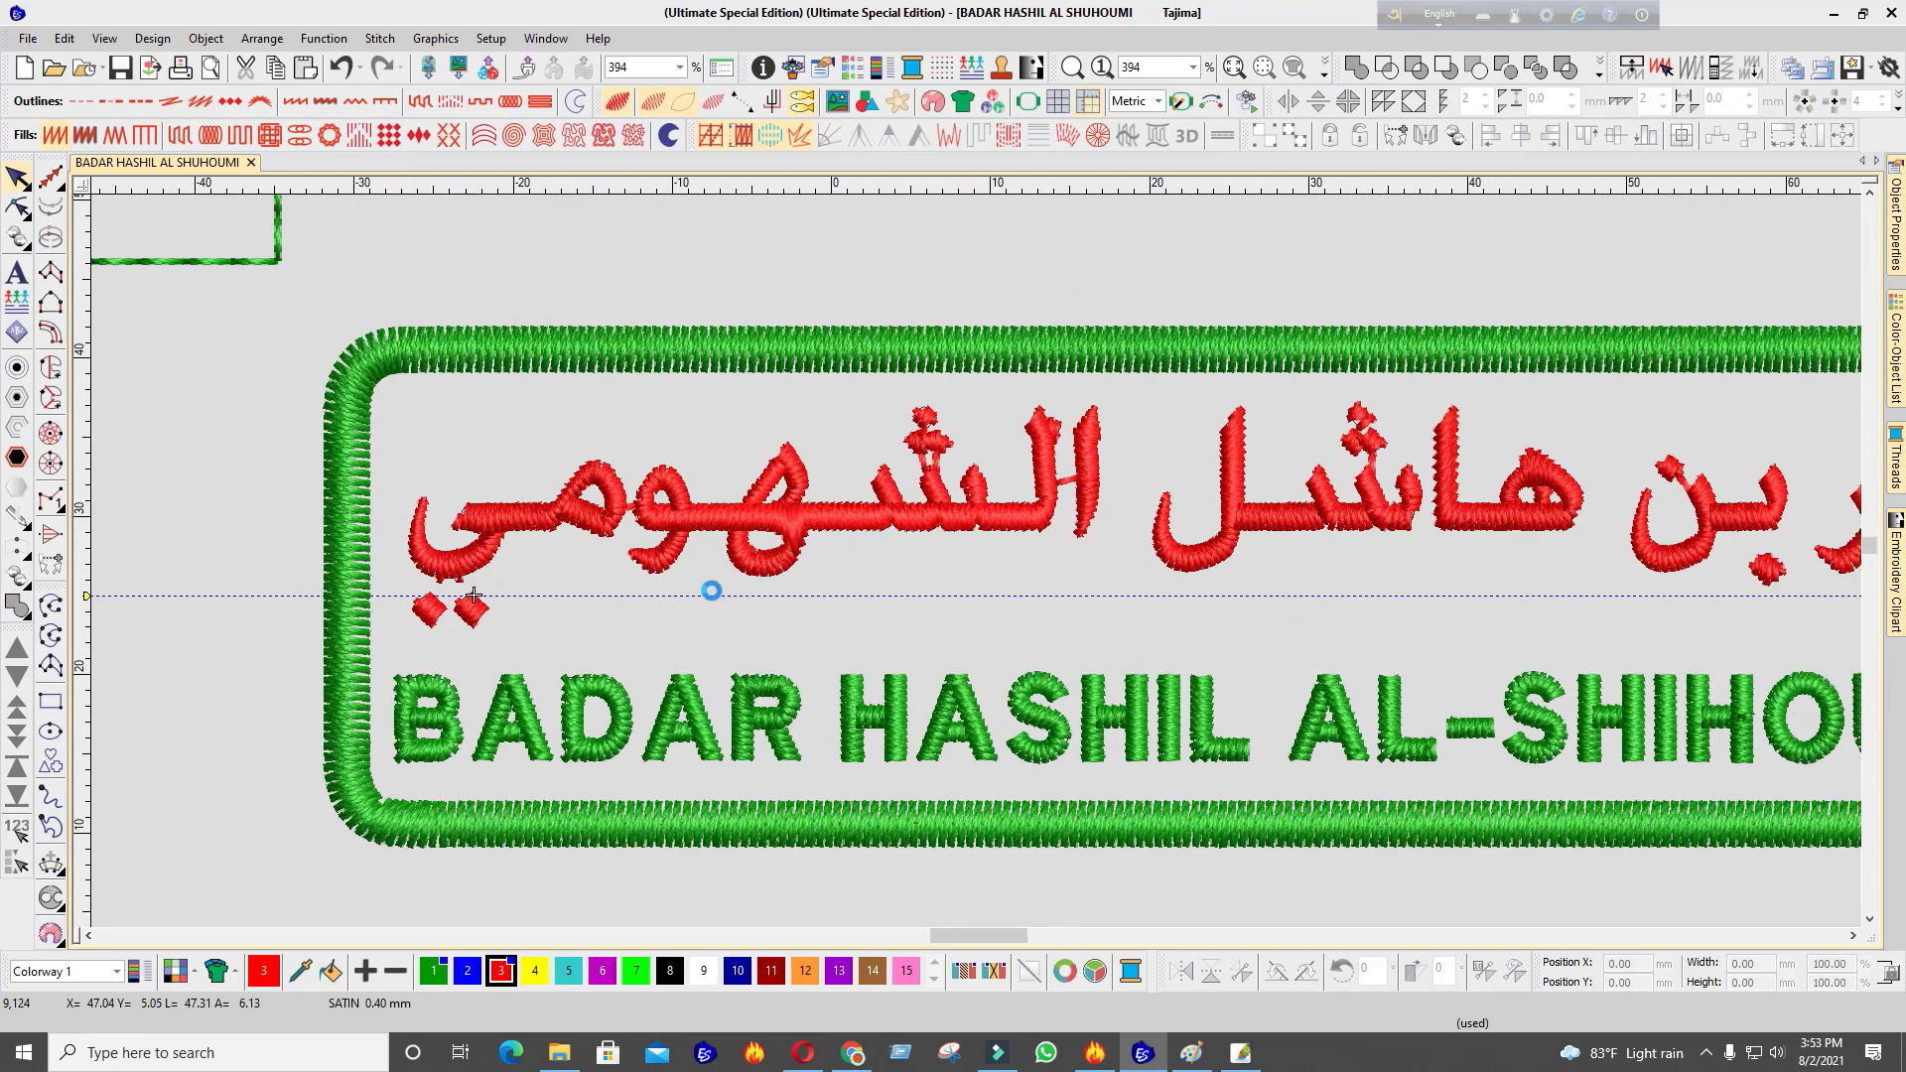
# Raise the enlarged dot above ن slightly
pyautogui.scroll(-4, 760, 573)
pyautogui.scroll(3, 998, 569)
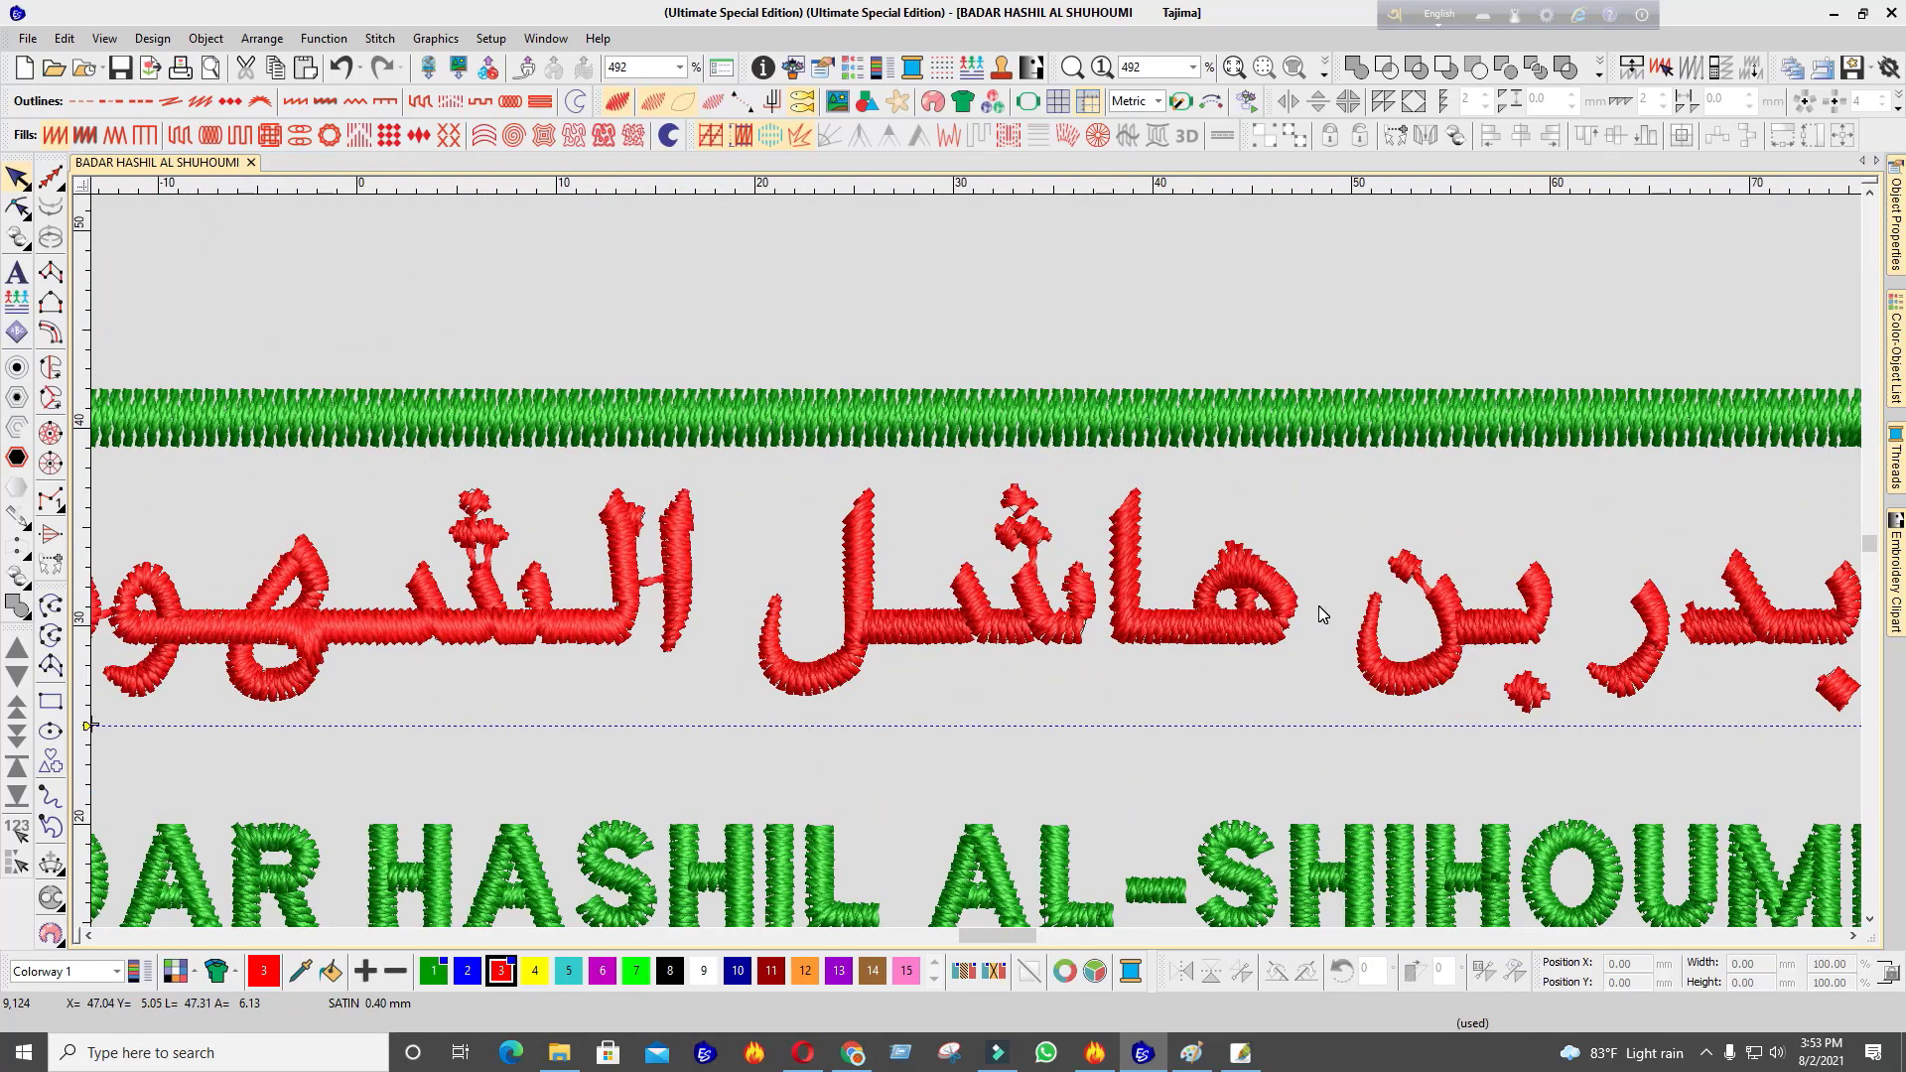
pyautogui.scroll(2, 1319, 606)
pyautogui.click(1078, 512)
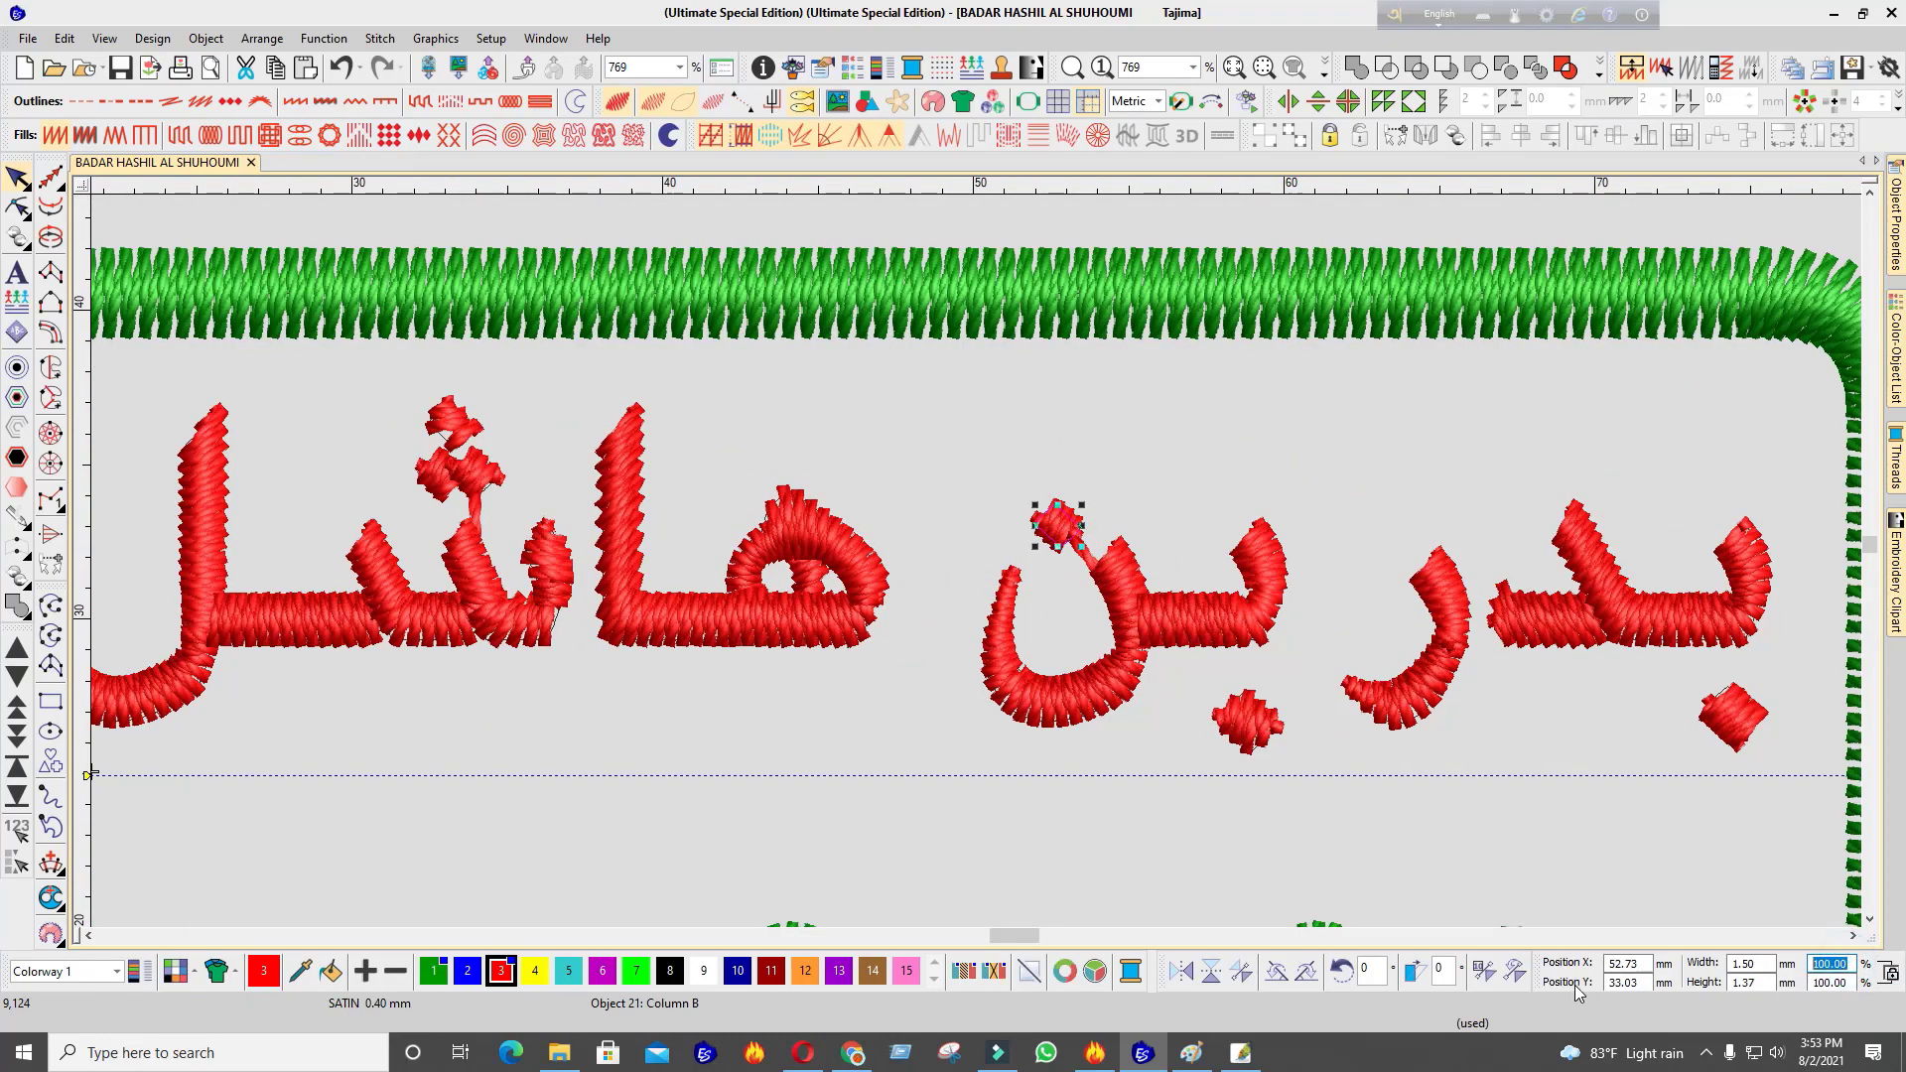
pyautogui.press('Up')
pyautogui.press('Up')
pyautogui.press('Up')
pyautogui.press('Up')
pyautogui.press('Up')
pyautogui.press('Up')
pyautogui.press('Up')
pyautogui.press('Up')
pyautogui.press('Up')
pyautogui.press('Up')
pyautogui.press('Up')
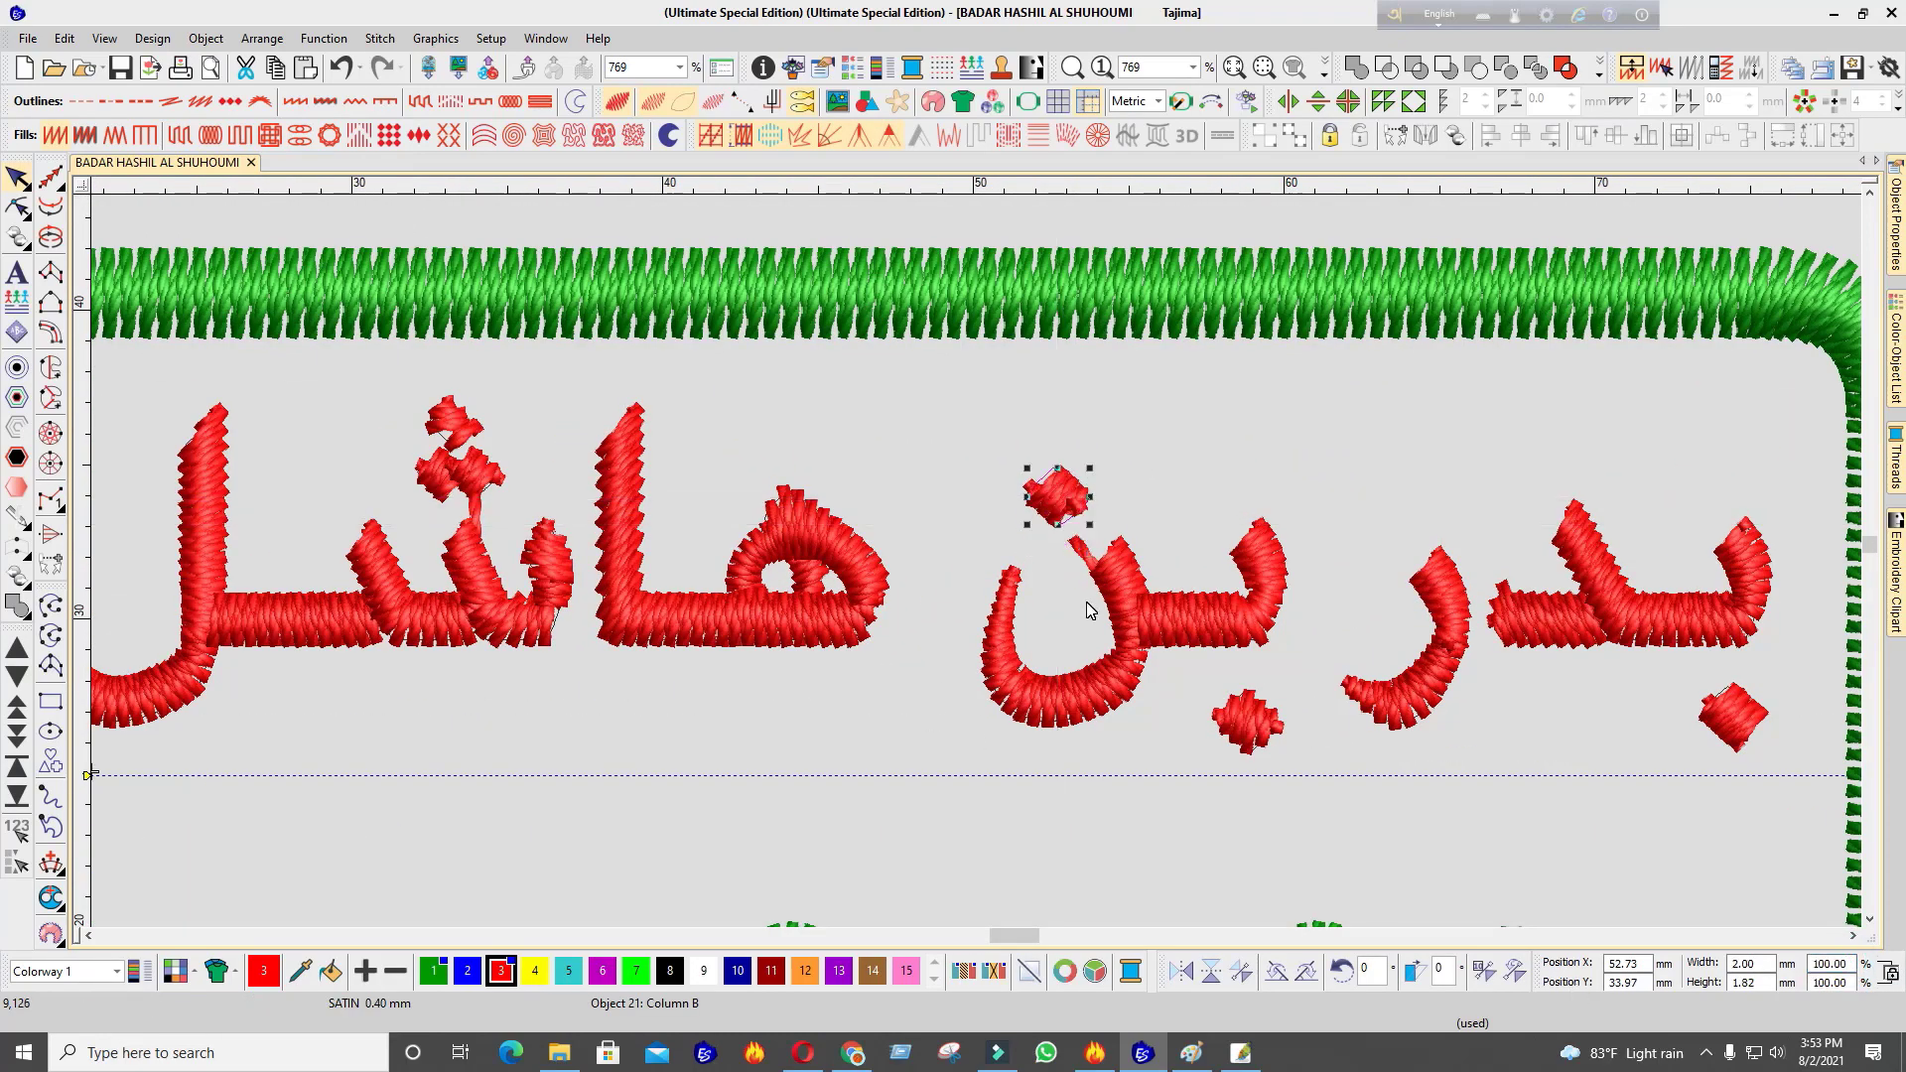
pyautogui.click(1090, 552)
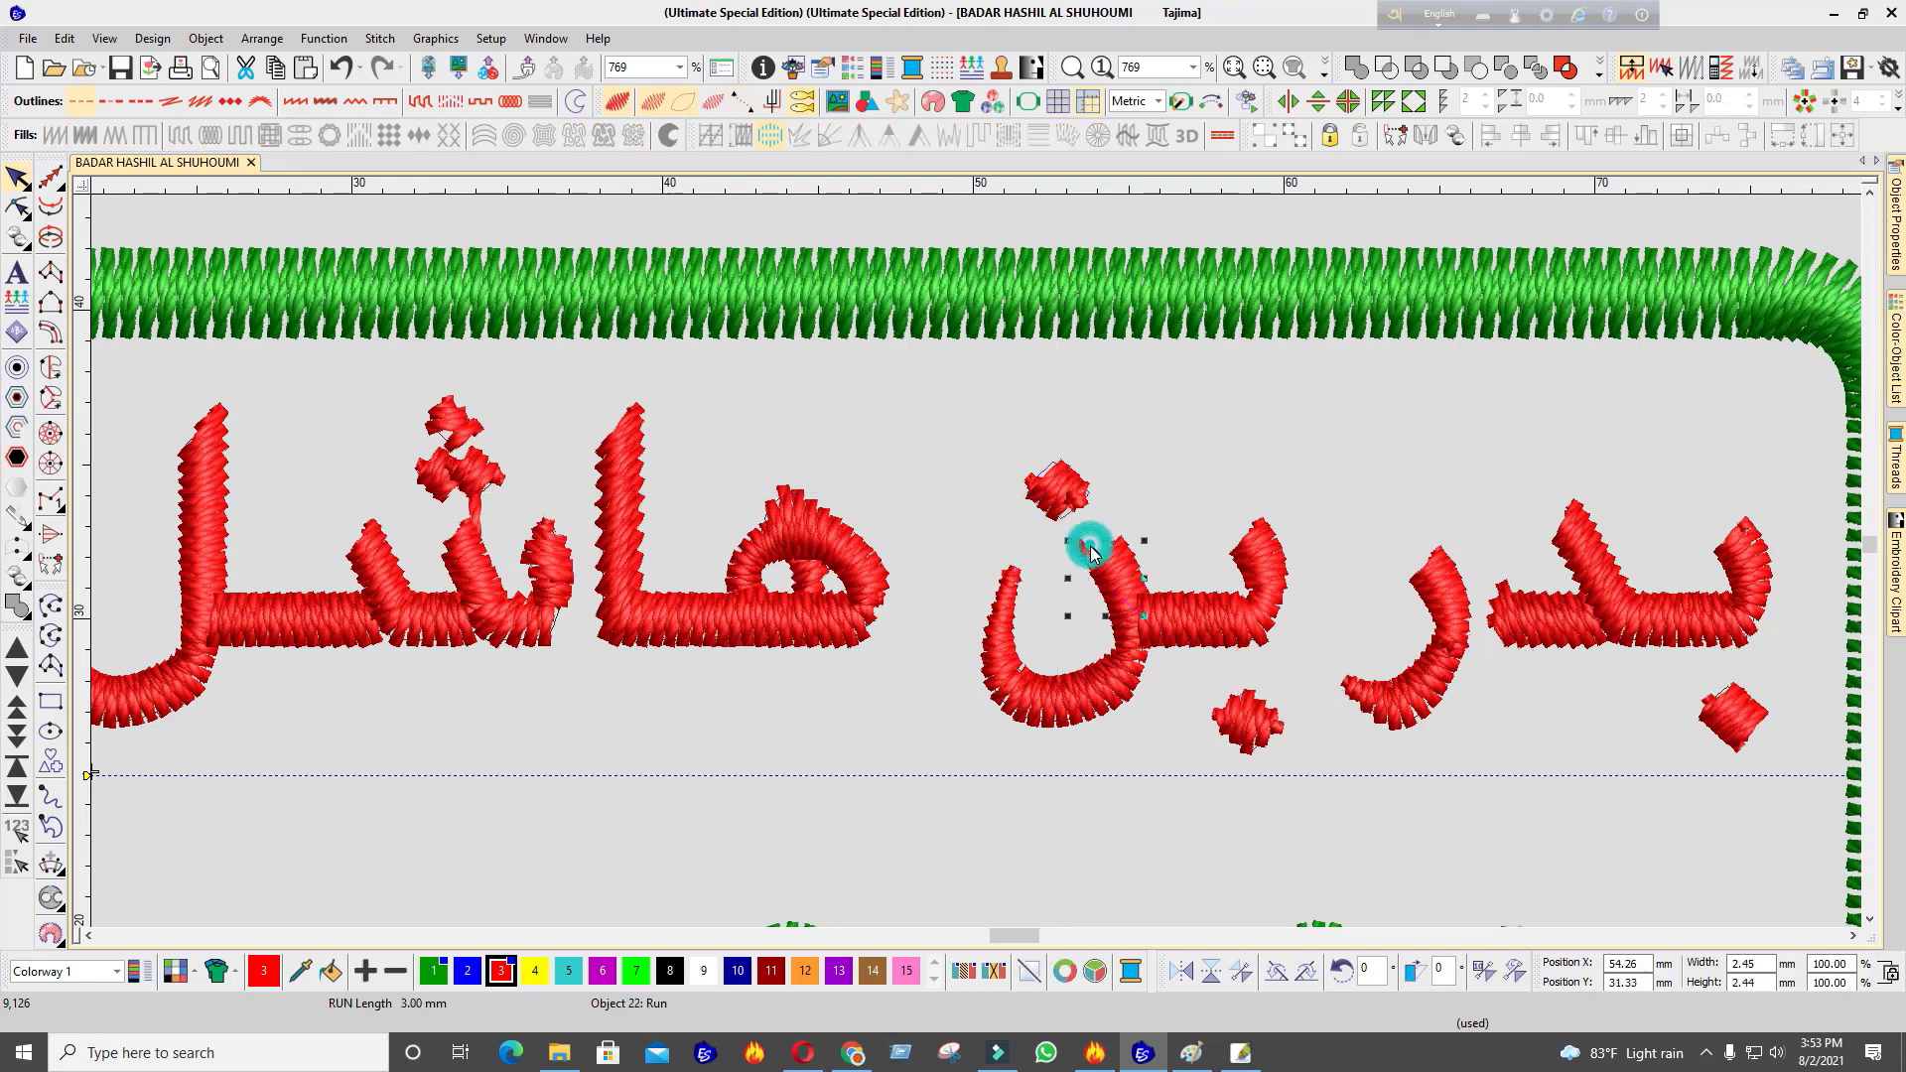
pyautogui.click(1038, 610)
# Show the background name artwork and shift it slightly upward to match the stitches
pyautogui.press('d')
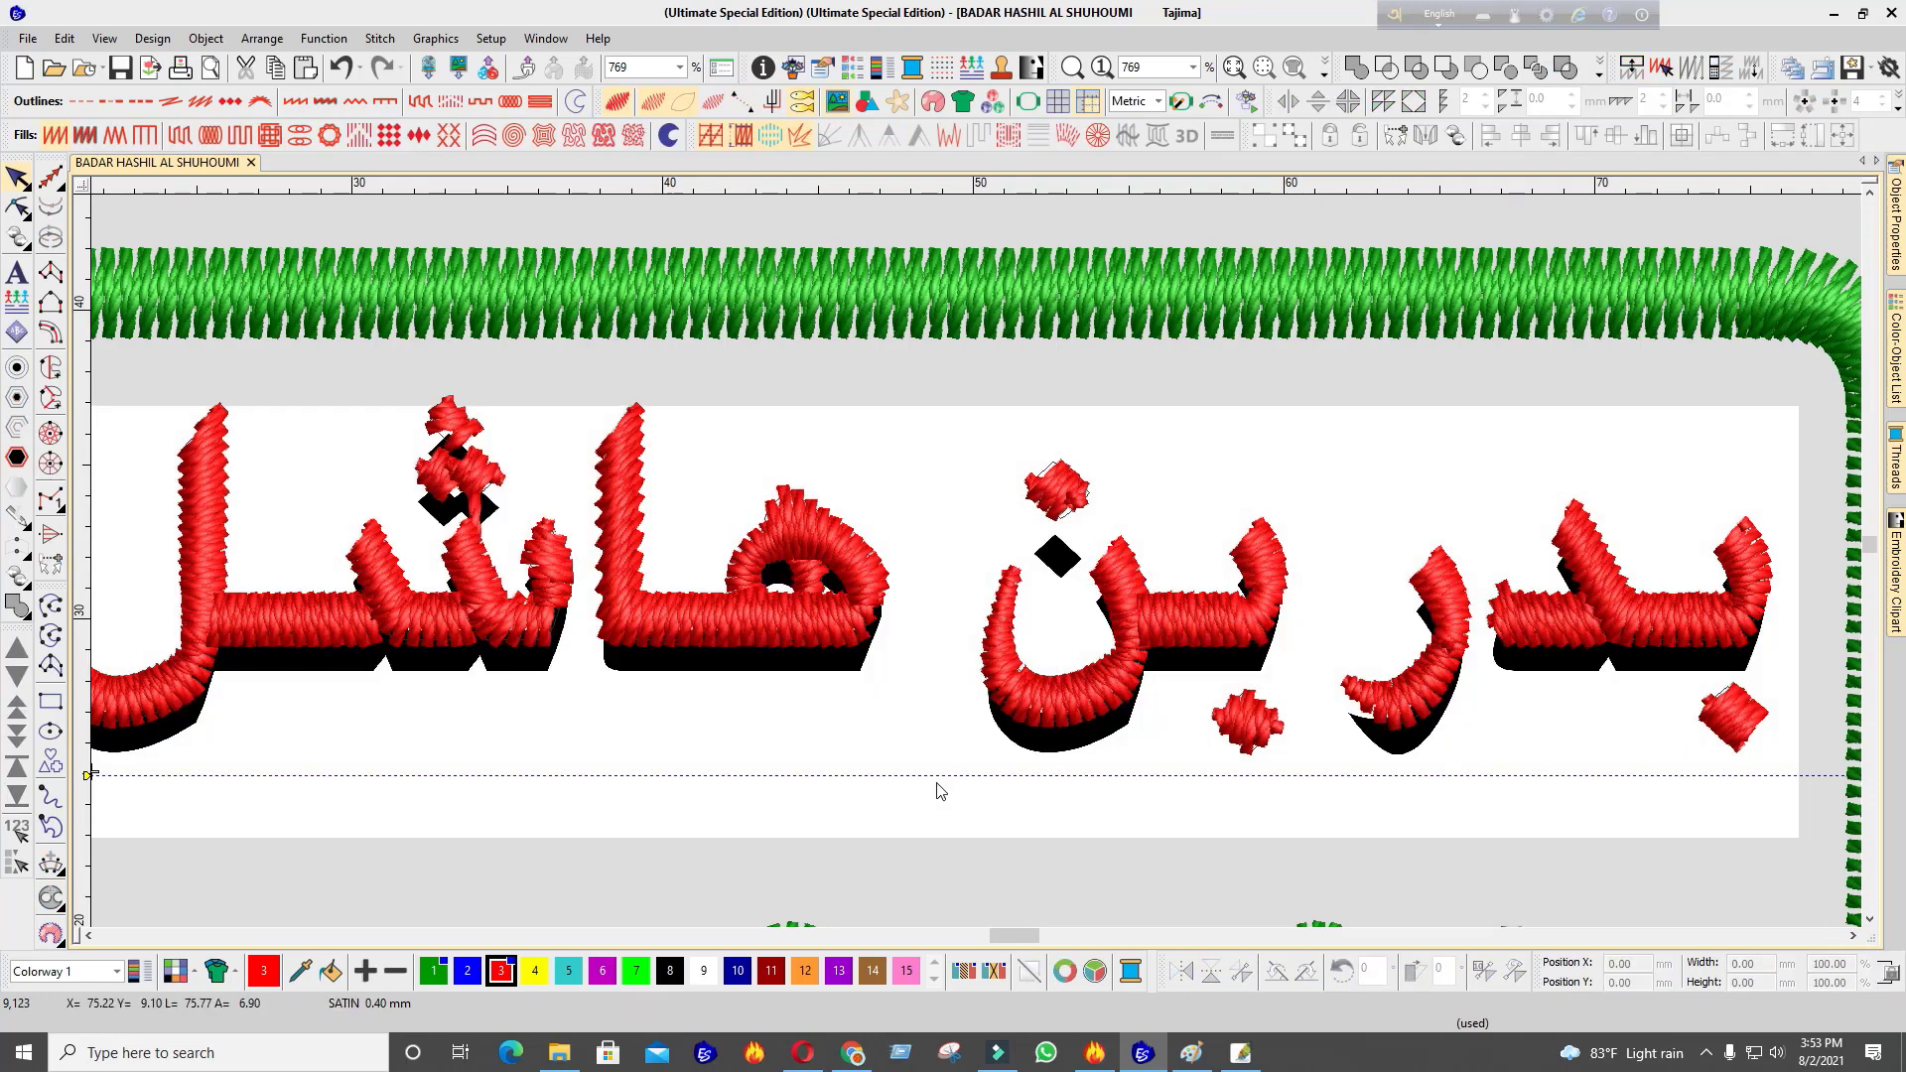
pyautogui.click(908, 781)
pyautogui.moveTo(987, 681); pyautogui.dragTo(983, 655)
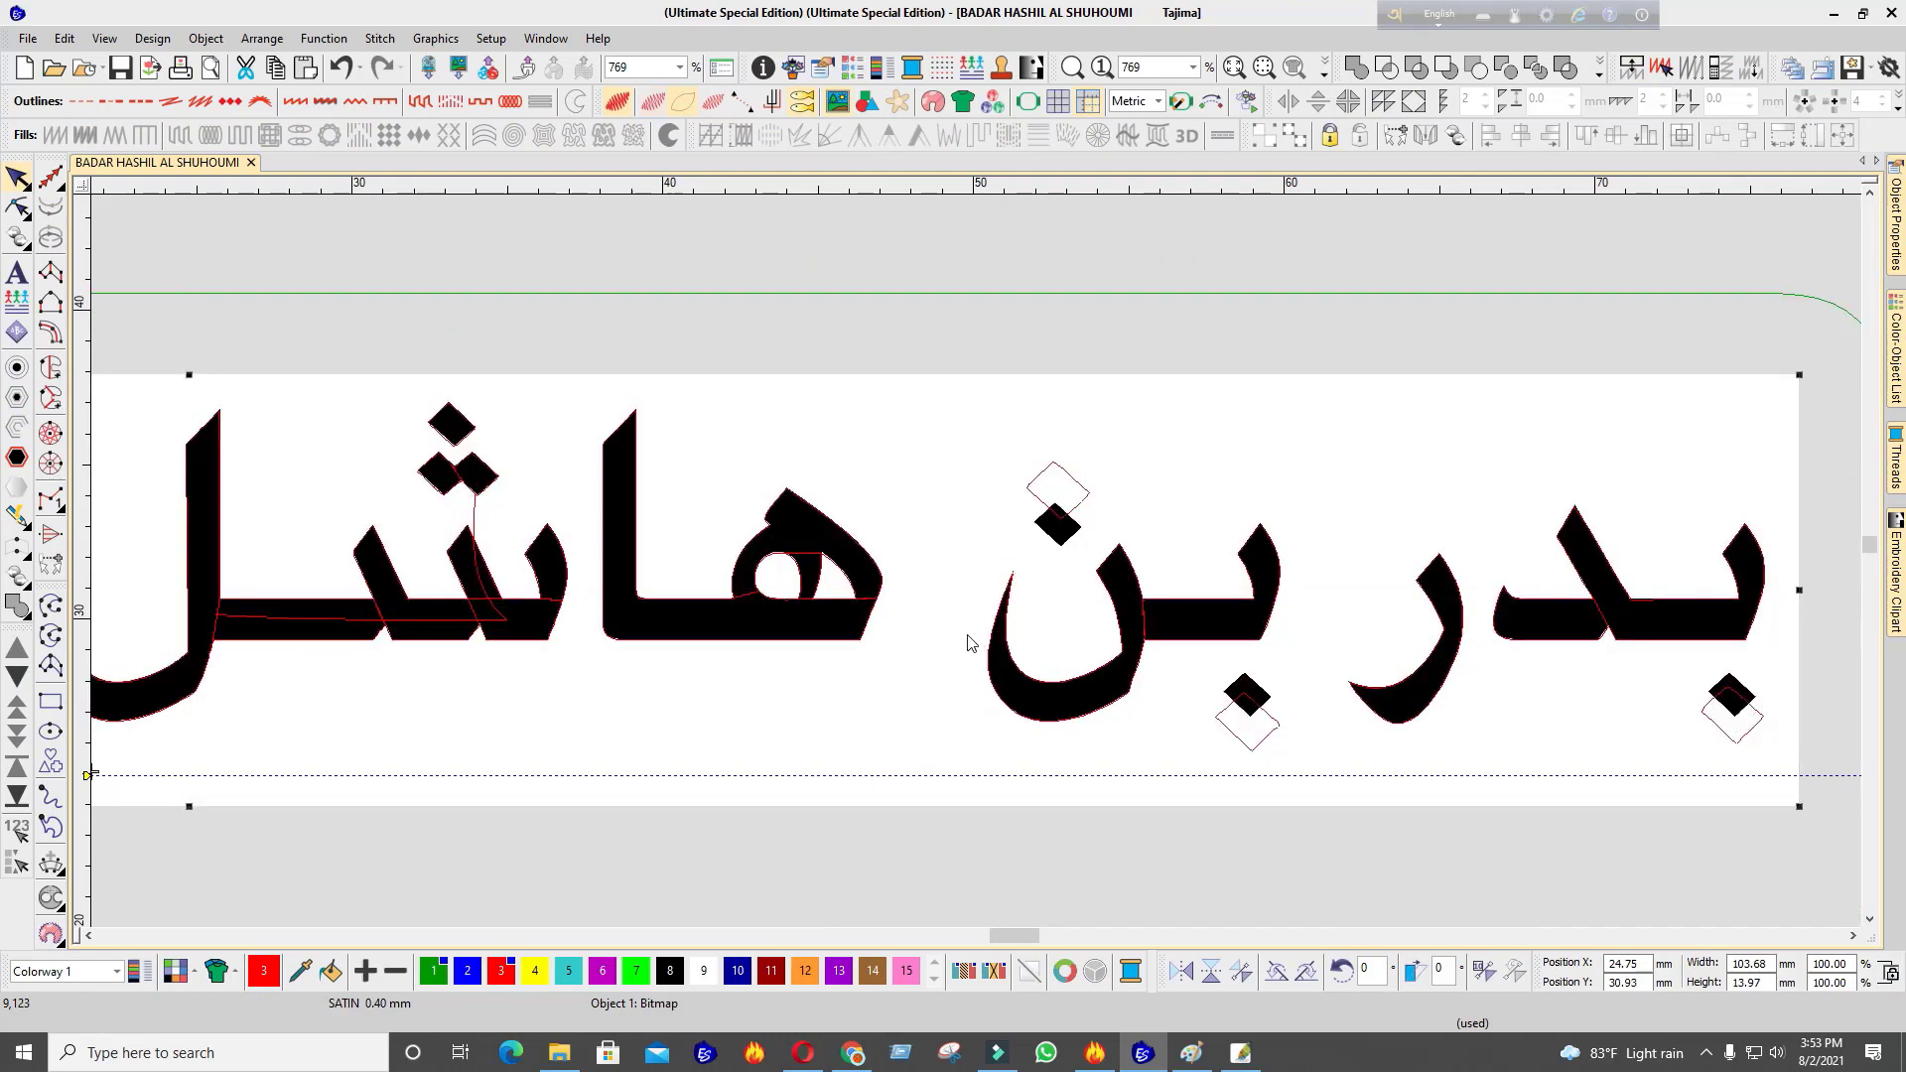
pyautogui.press('s')
pyautogui.scroll(-3, 976, 566)
pyautogui.scroll(4, 679, 525)
pyautogui.click(992, 459)
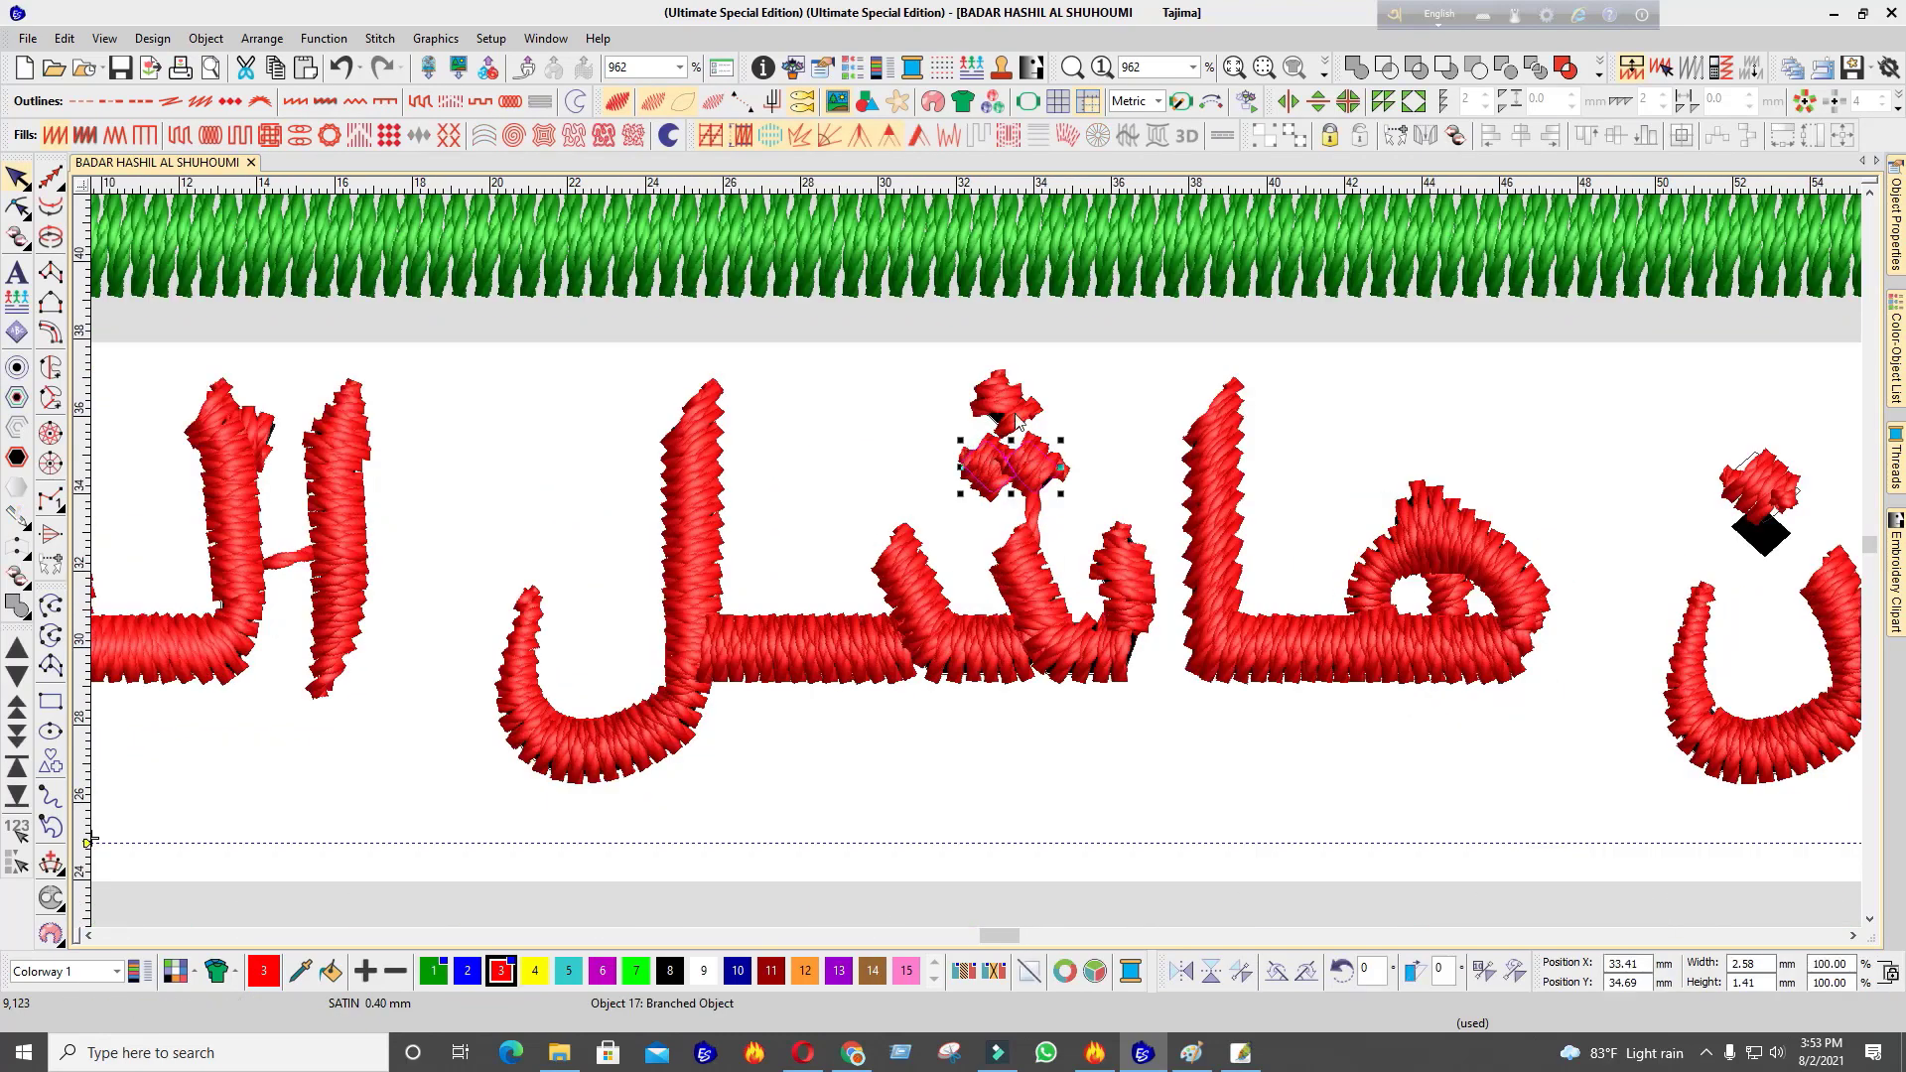
pyautogui.keyDown('ctrl'); pyautogui.click(1006, 391); pyautogui.keyUp('ctrl')
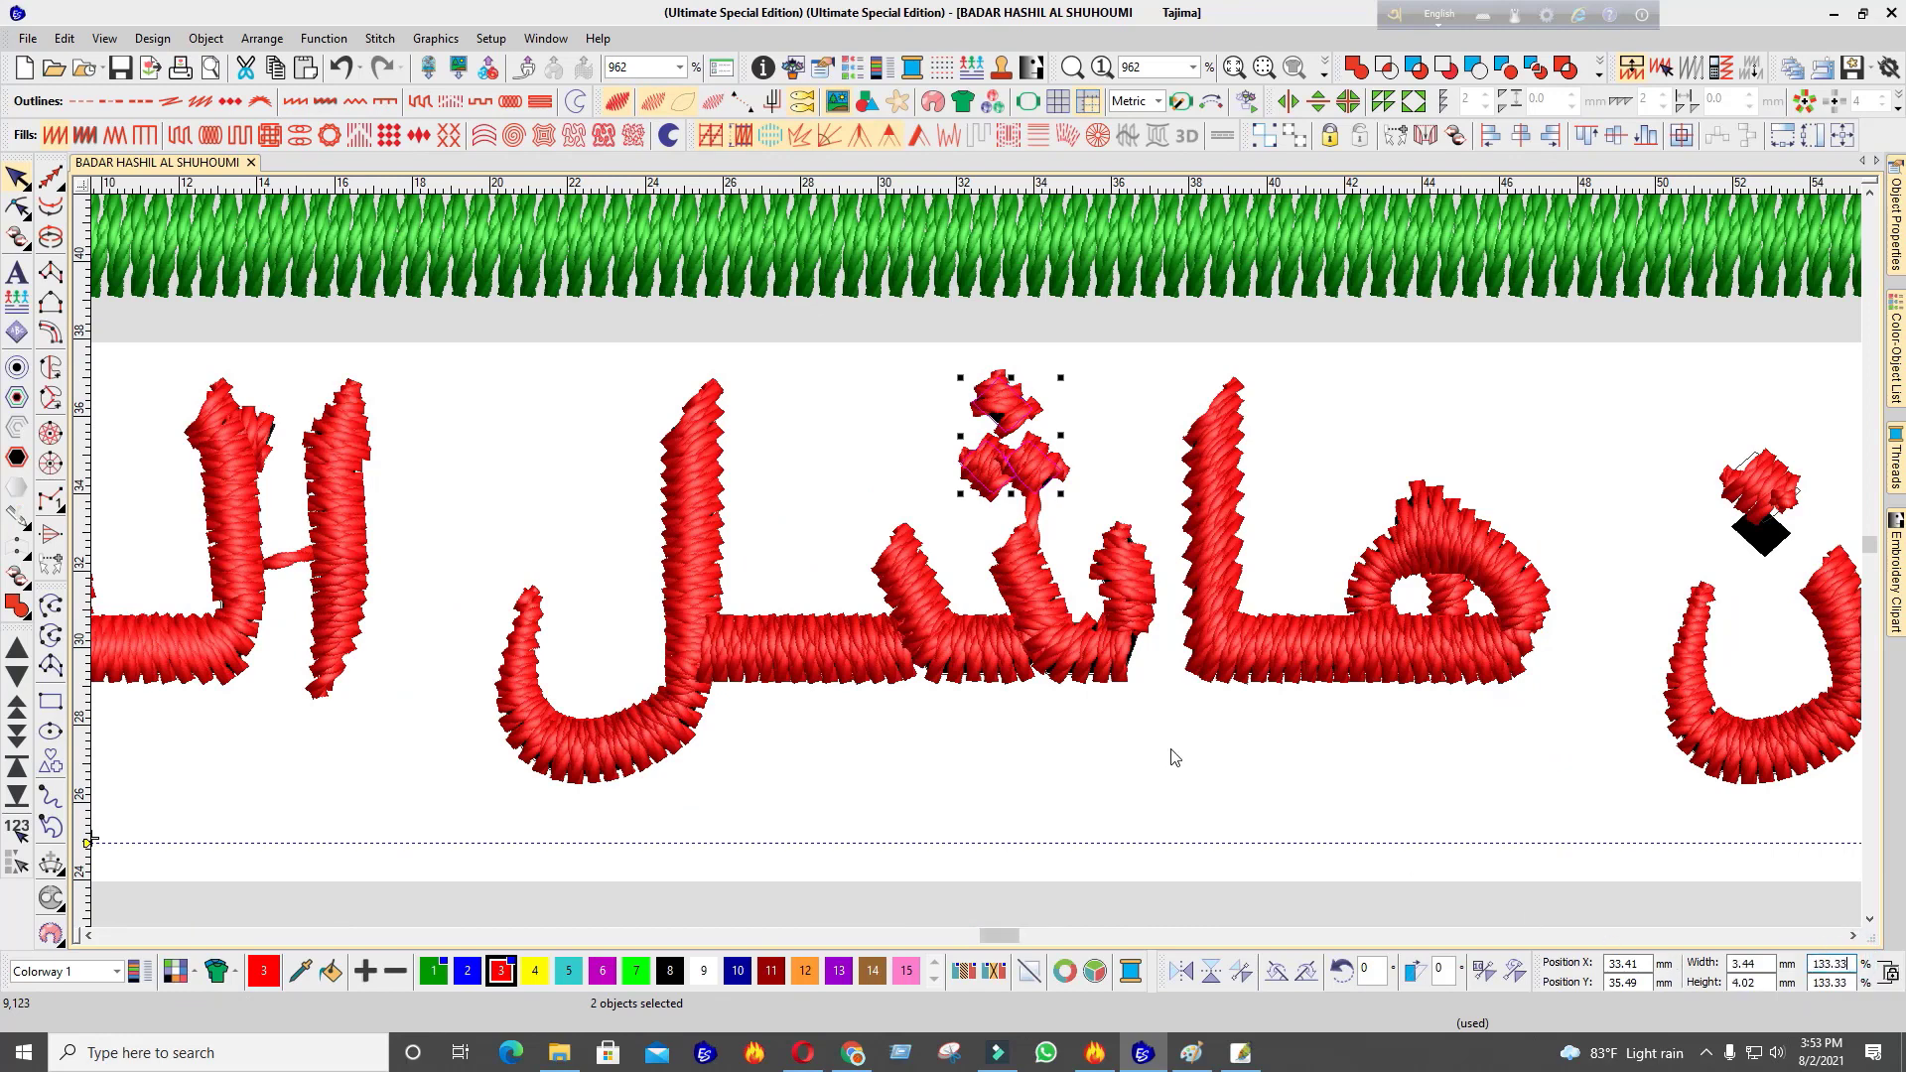
pyautogui.moveTo(1010, 437); pyautogui.dragTo(1010, 402)
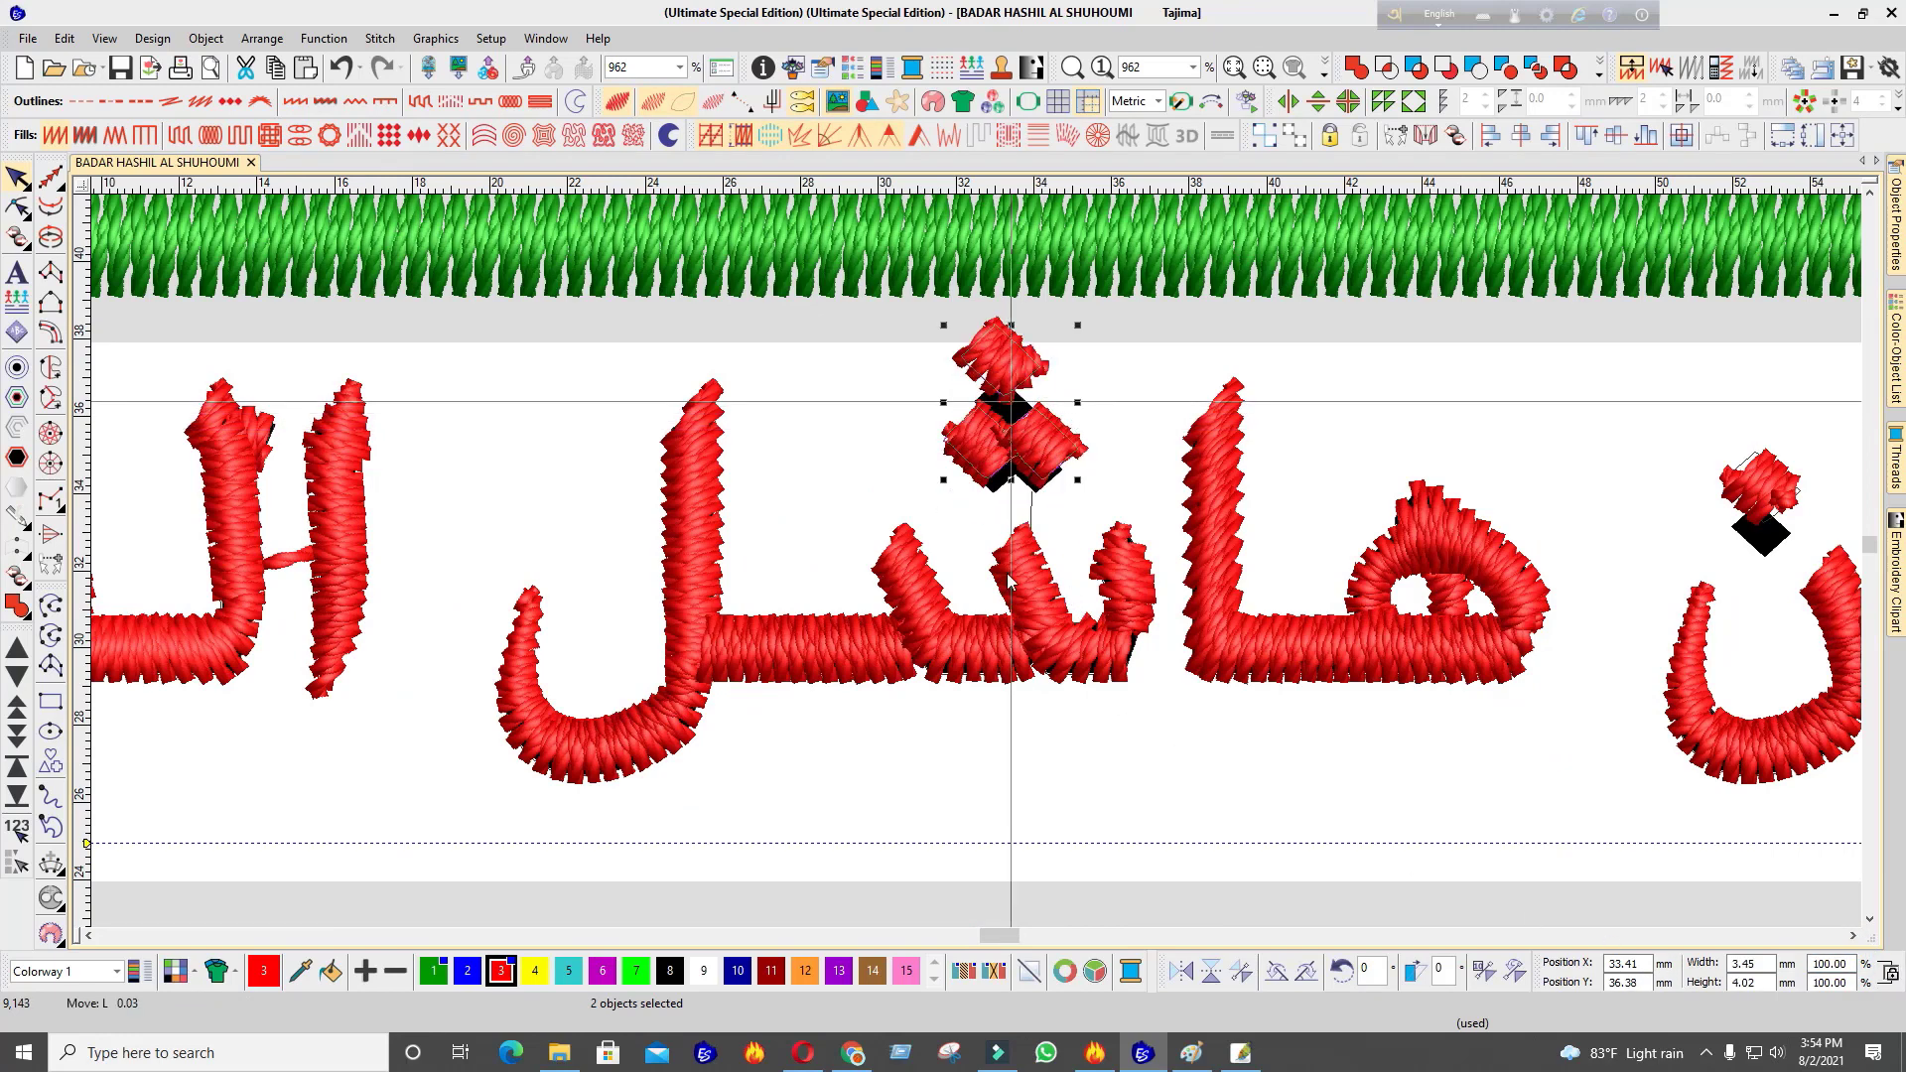
pyautogui.press('Up')
pyautogui.press('Up')
pyautogui.press('Up')
pyautogui.press('Up')
pyautogui.press('Up')
# Break apart the joined lower dots and move the left dot further left to form the triangle
pyautogui.click(1047, 455)
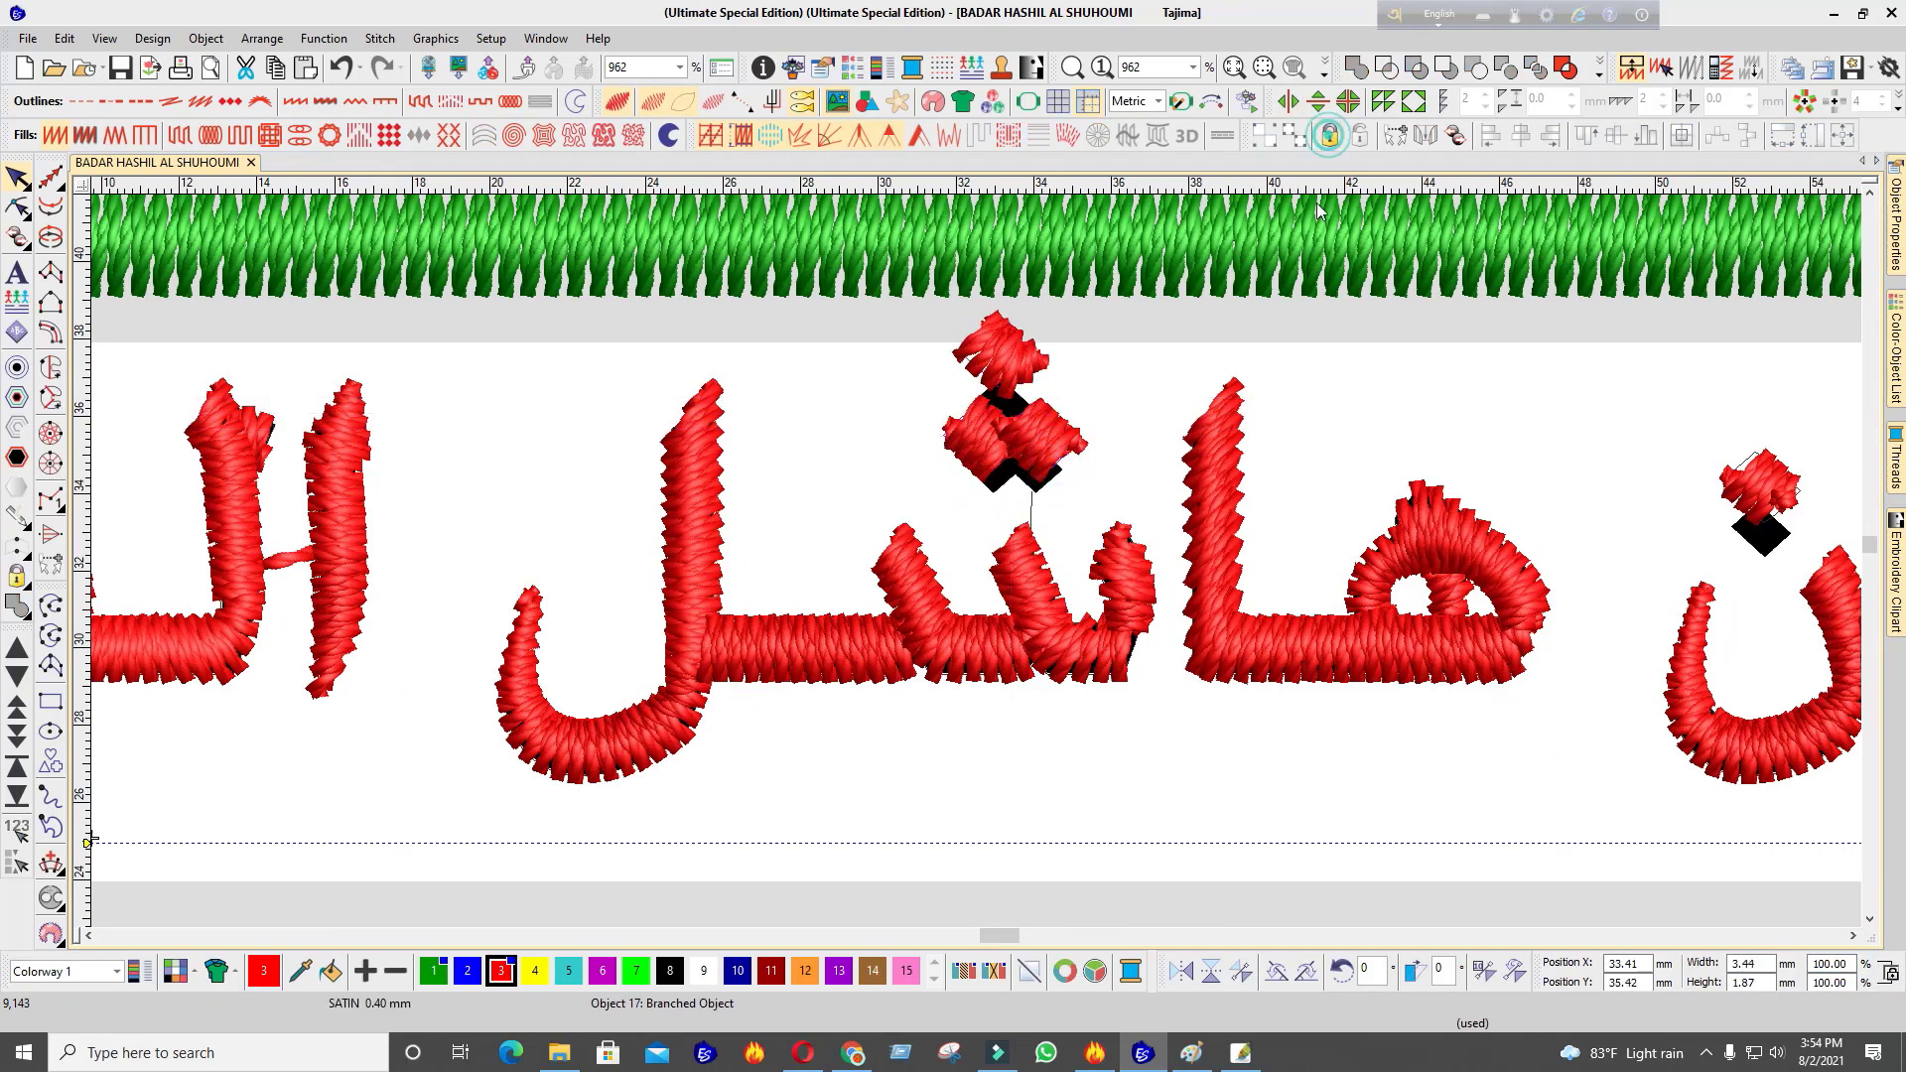
pyautogui.click(1034, 435)
pyautogui.click(1454, 137)
pyautogui.click(981, 430)
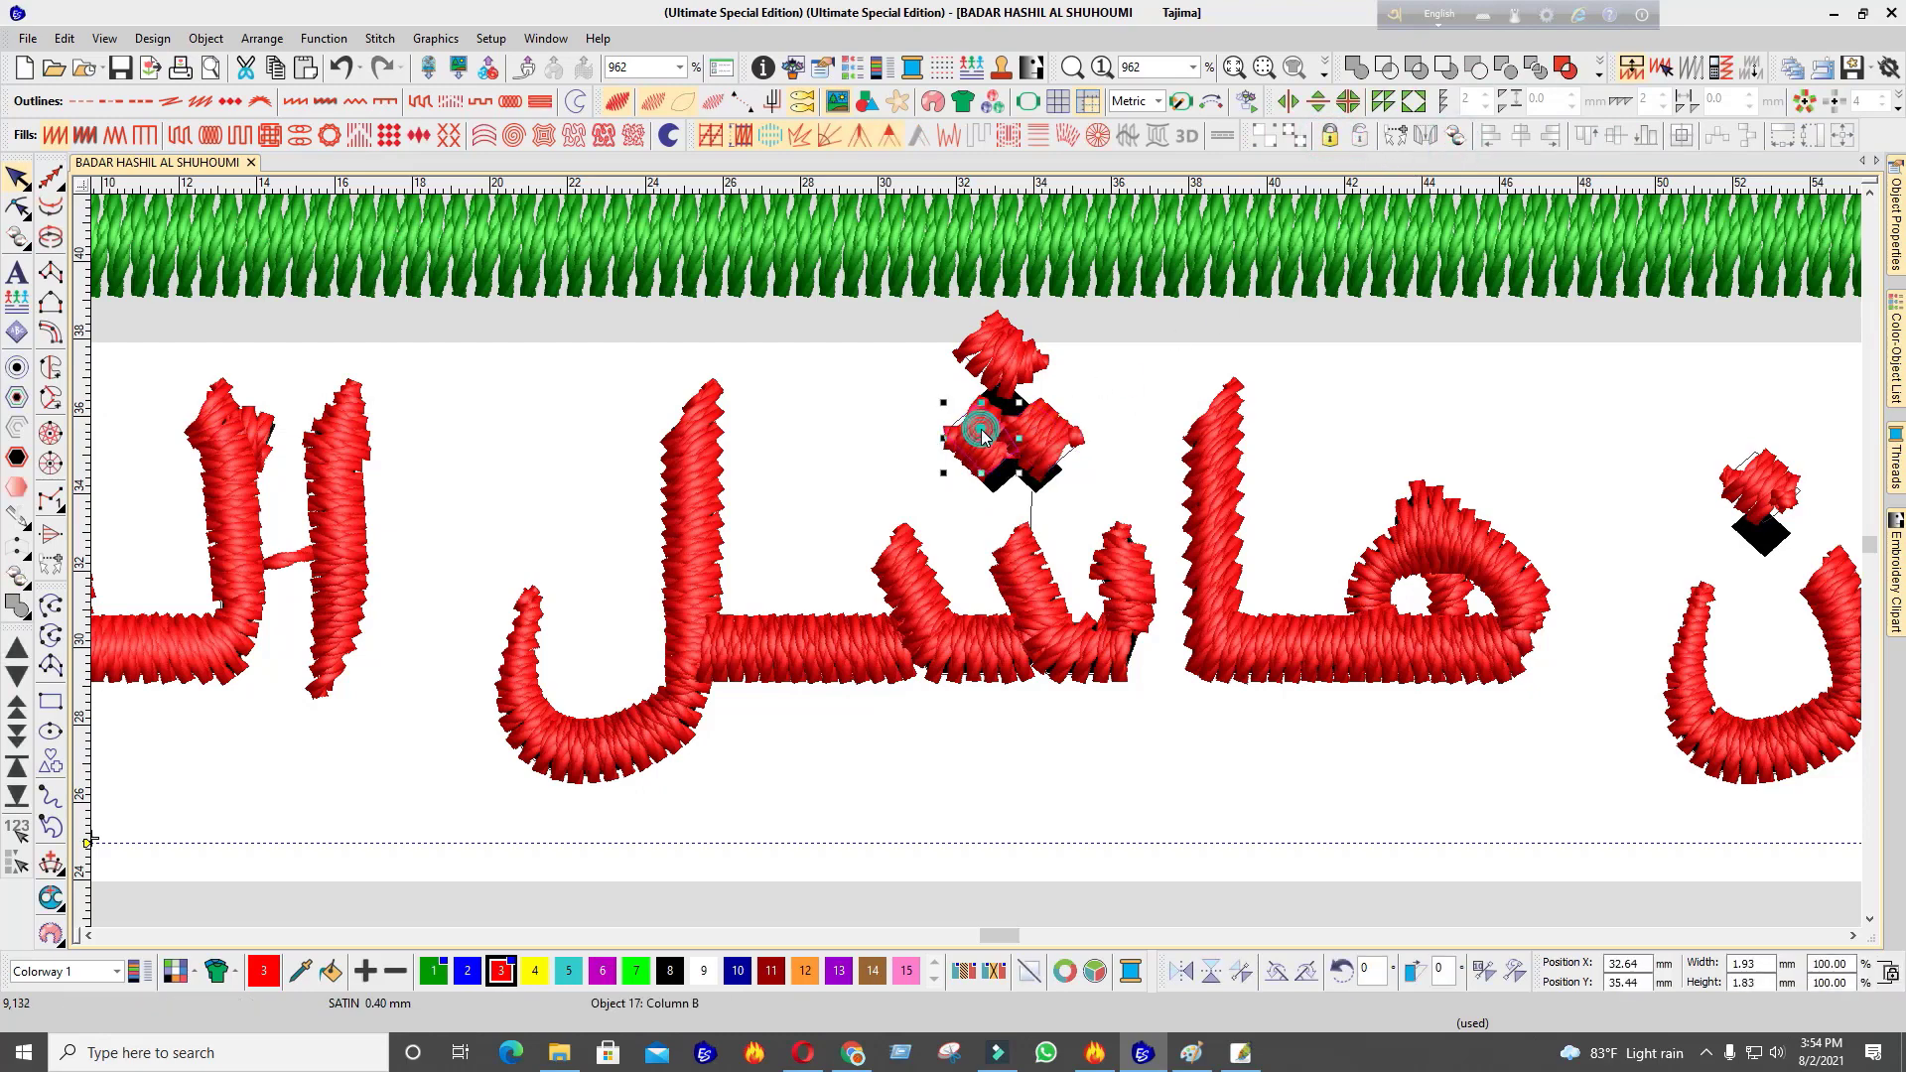
pyautogui.moveTo(983, 438); pyautogui.dragTo(955, 438)
pyautogui.press('d')
pyautogui.scroll(-3, 1058, 439)
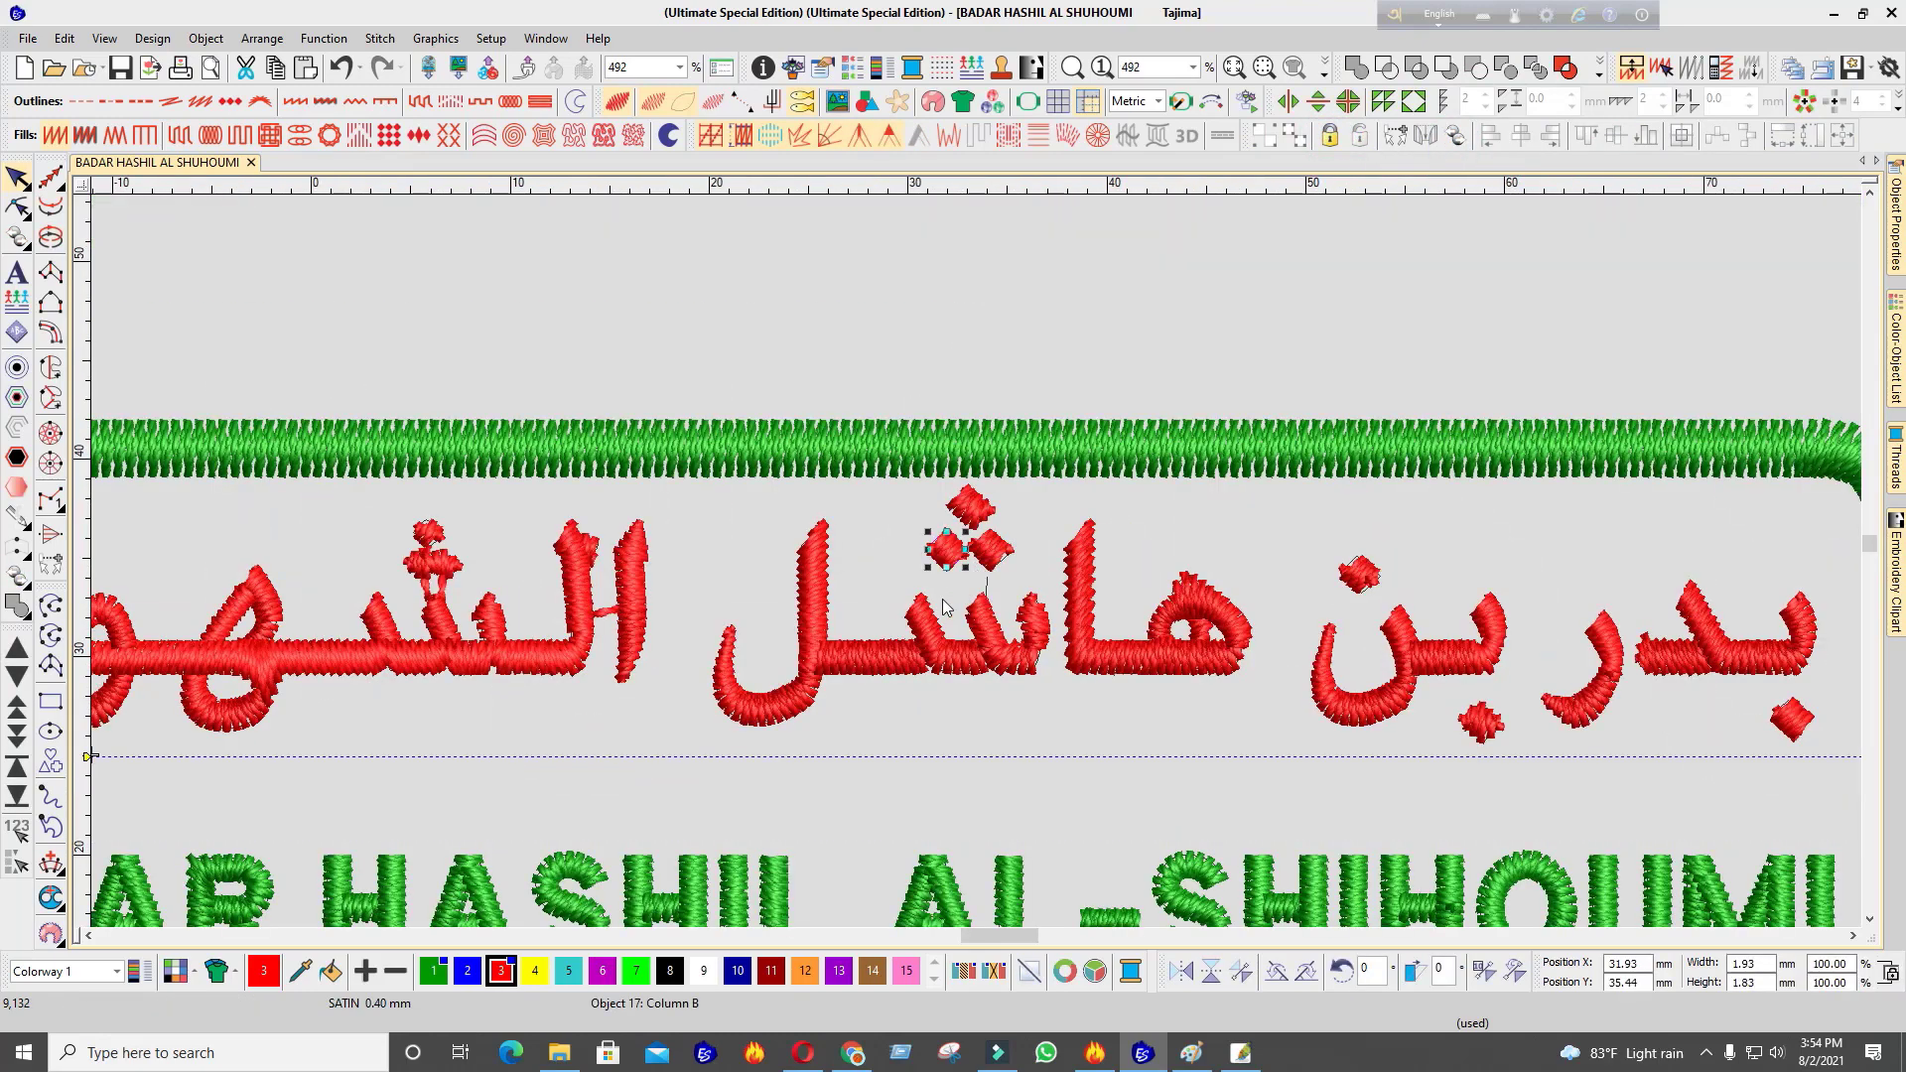
pyautogui.click(943, 592)
pyautogui.press('d')
pyautogui.scroll(2, 939, 593)
pyautogui.keyDown('ctrl'); pyautogui.click(1092, 518); pyautogui.keyUp('ctrl')
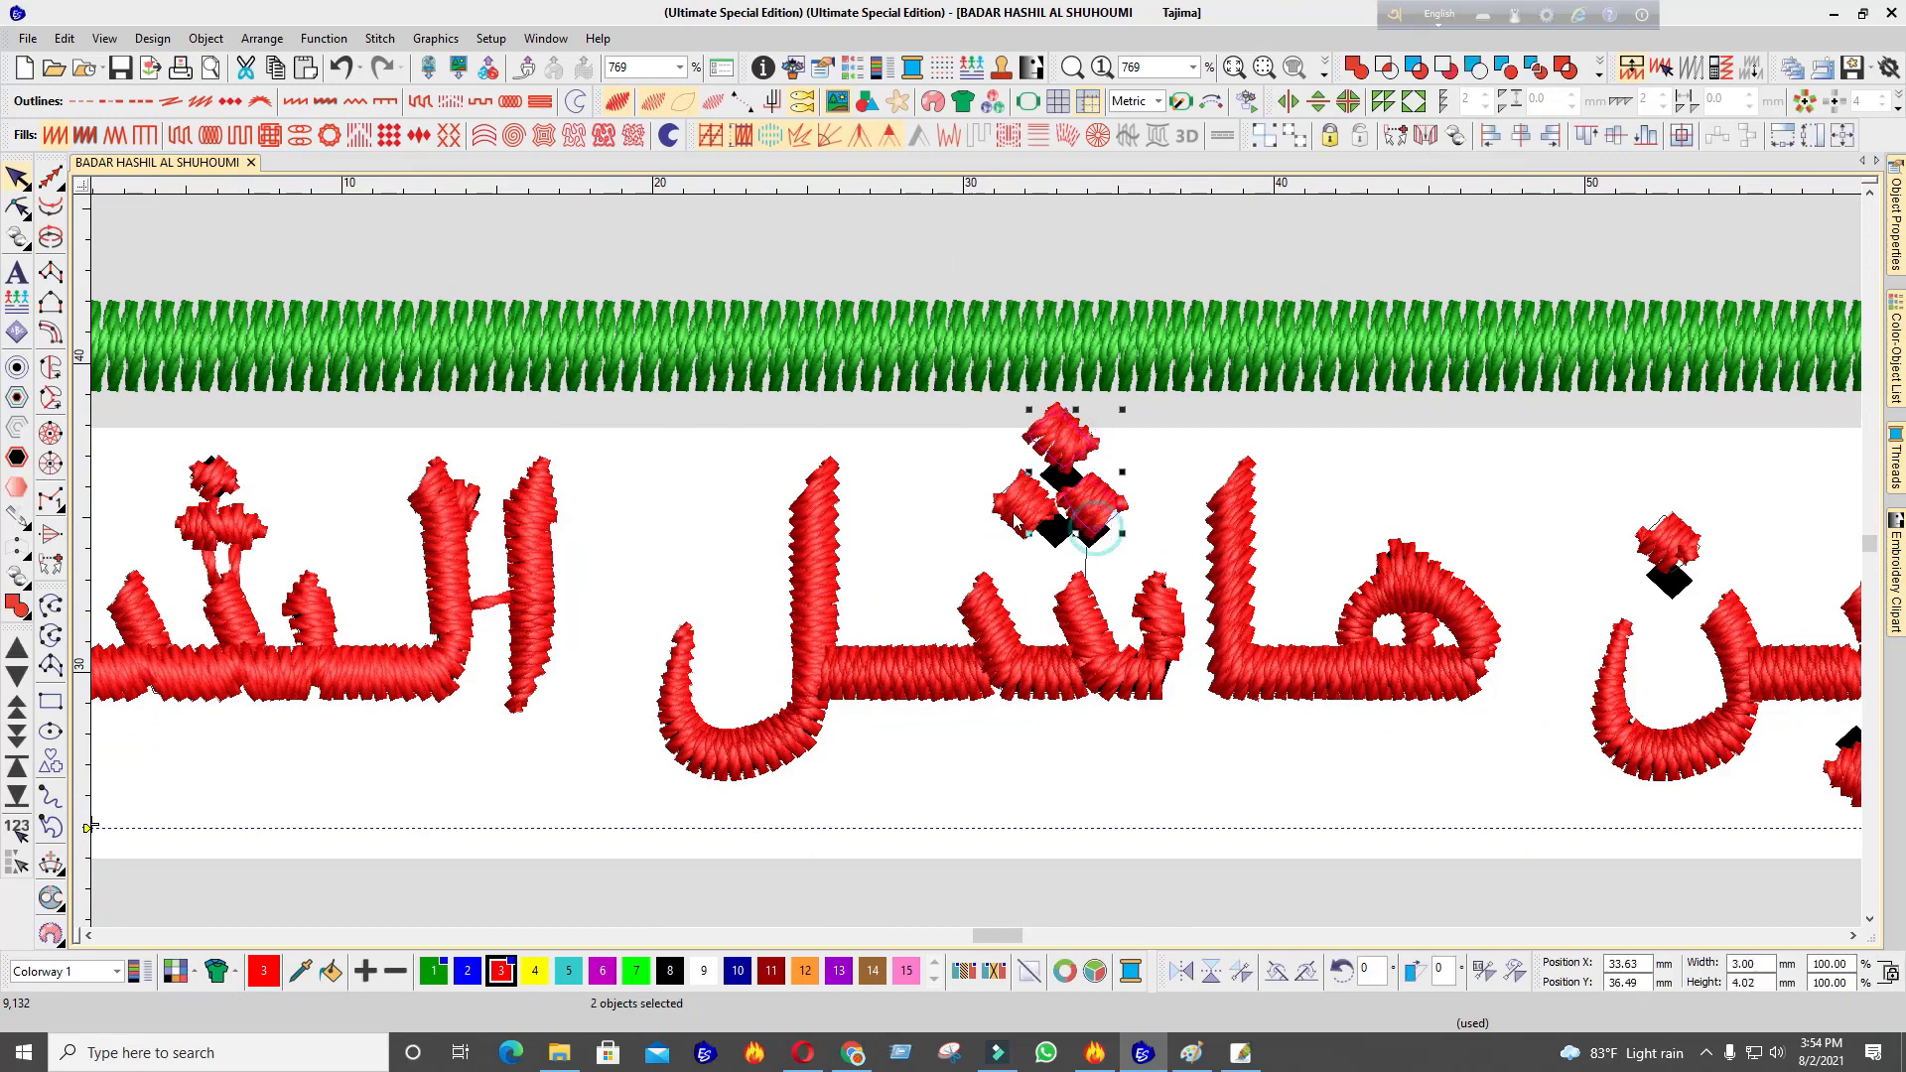
pyautogui.scroll(-3, 1114, 600)
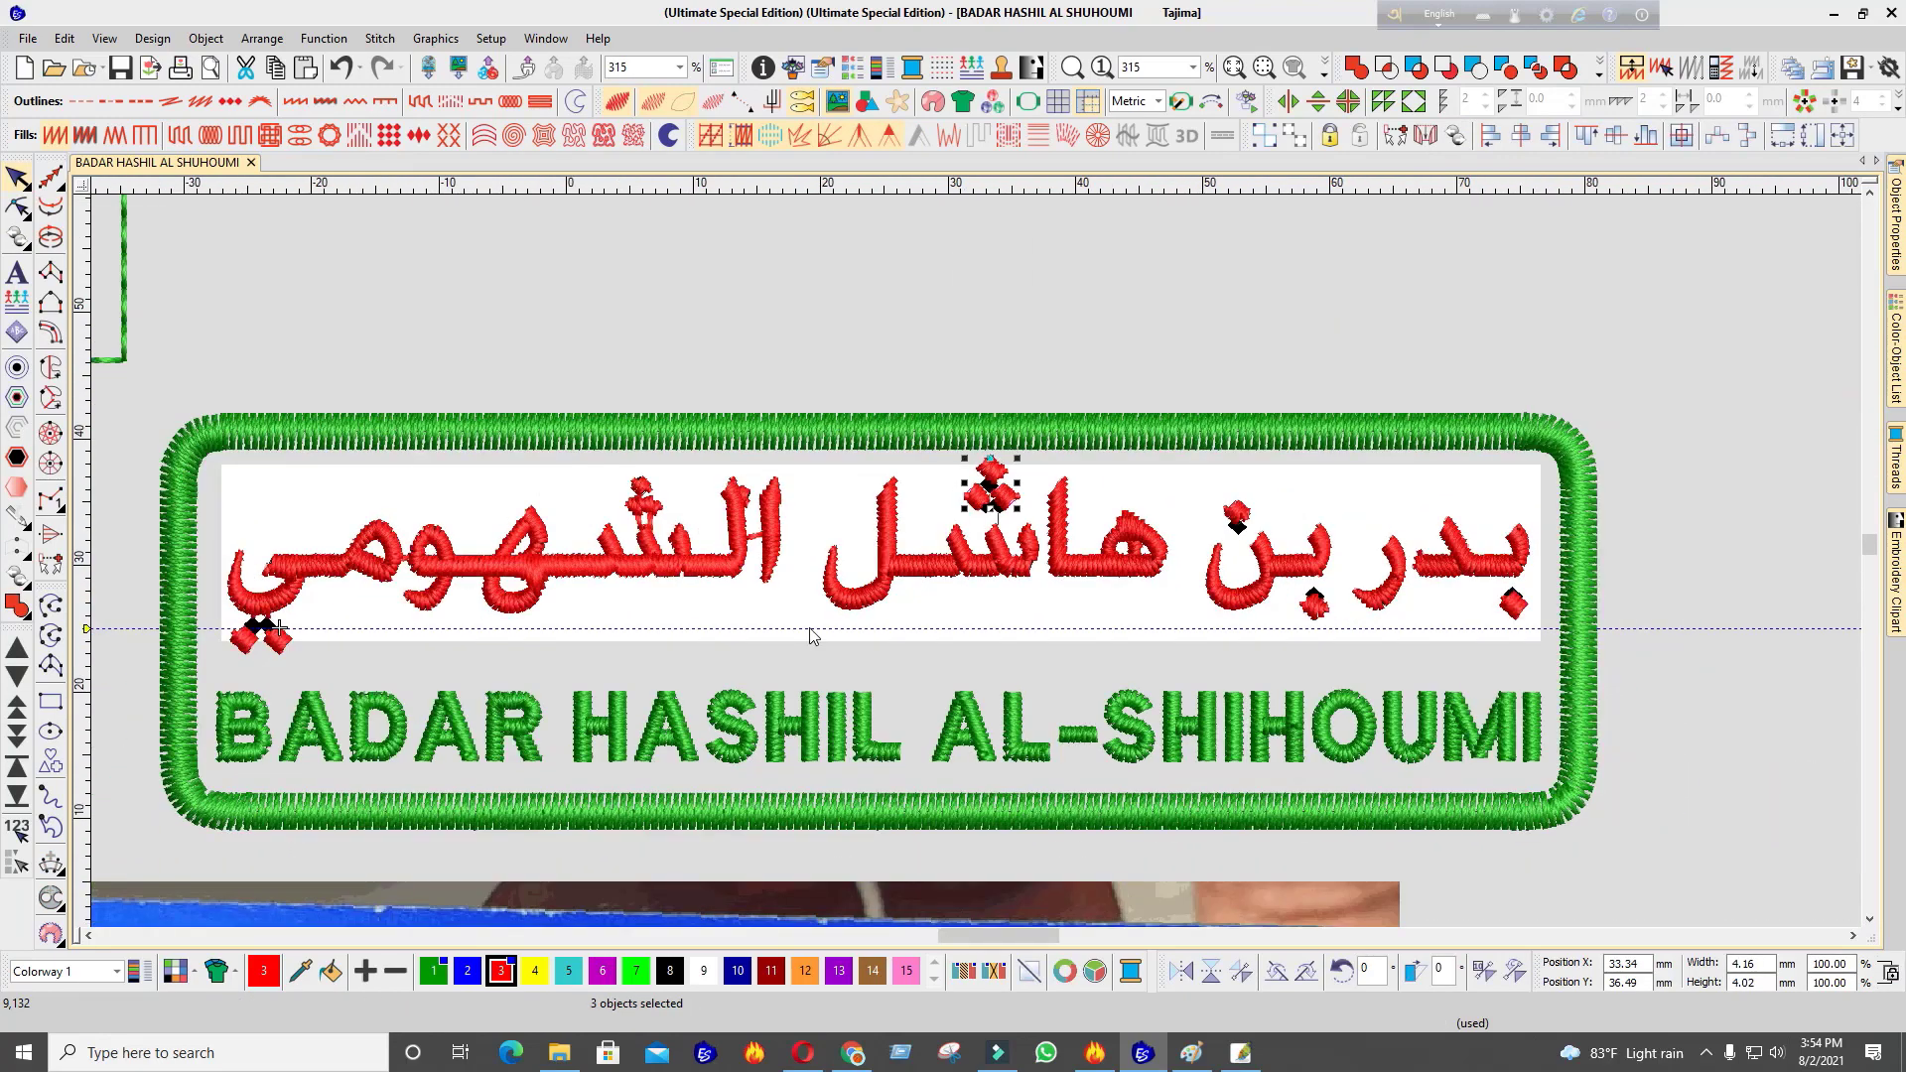
pyautogui.click(146, 695)
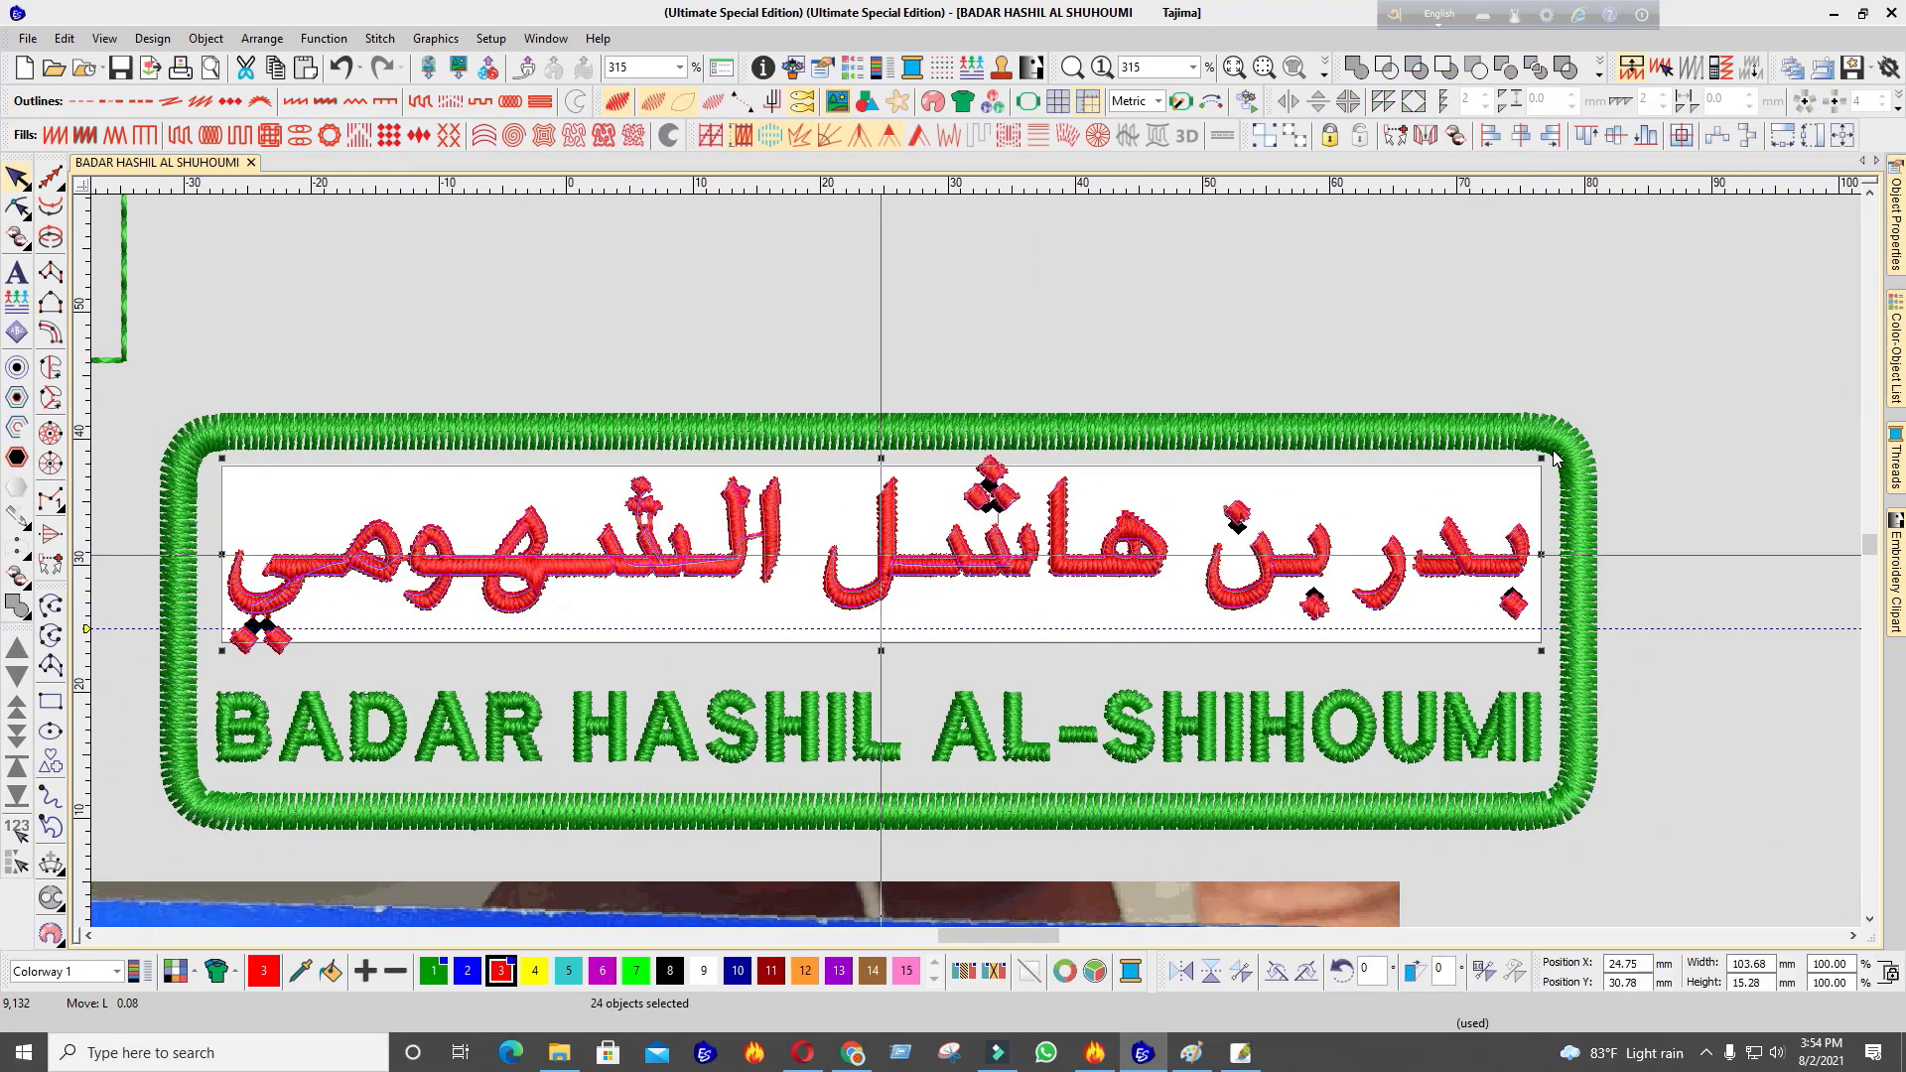
pyautogui.scroll(2, 993, 496)
pyautogui.scroll(-3, 778, 566)
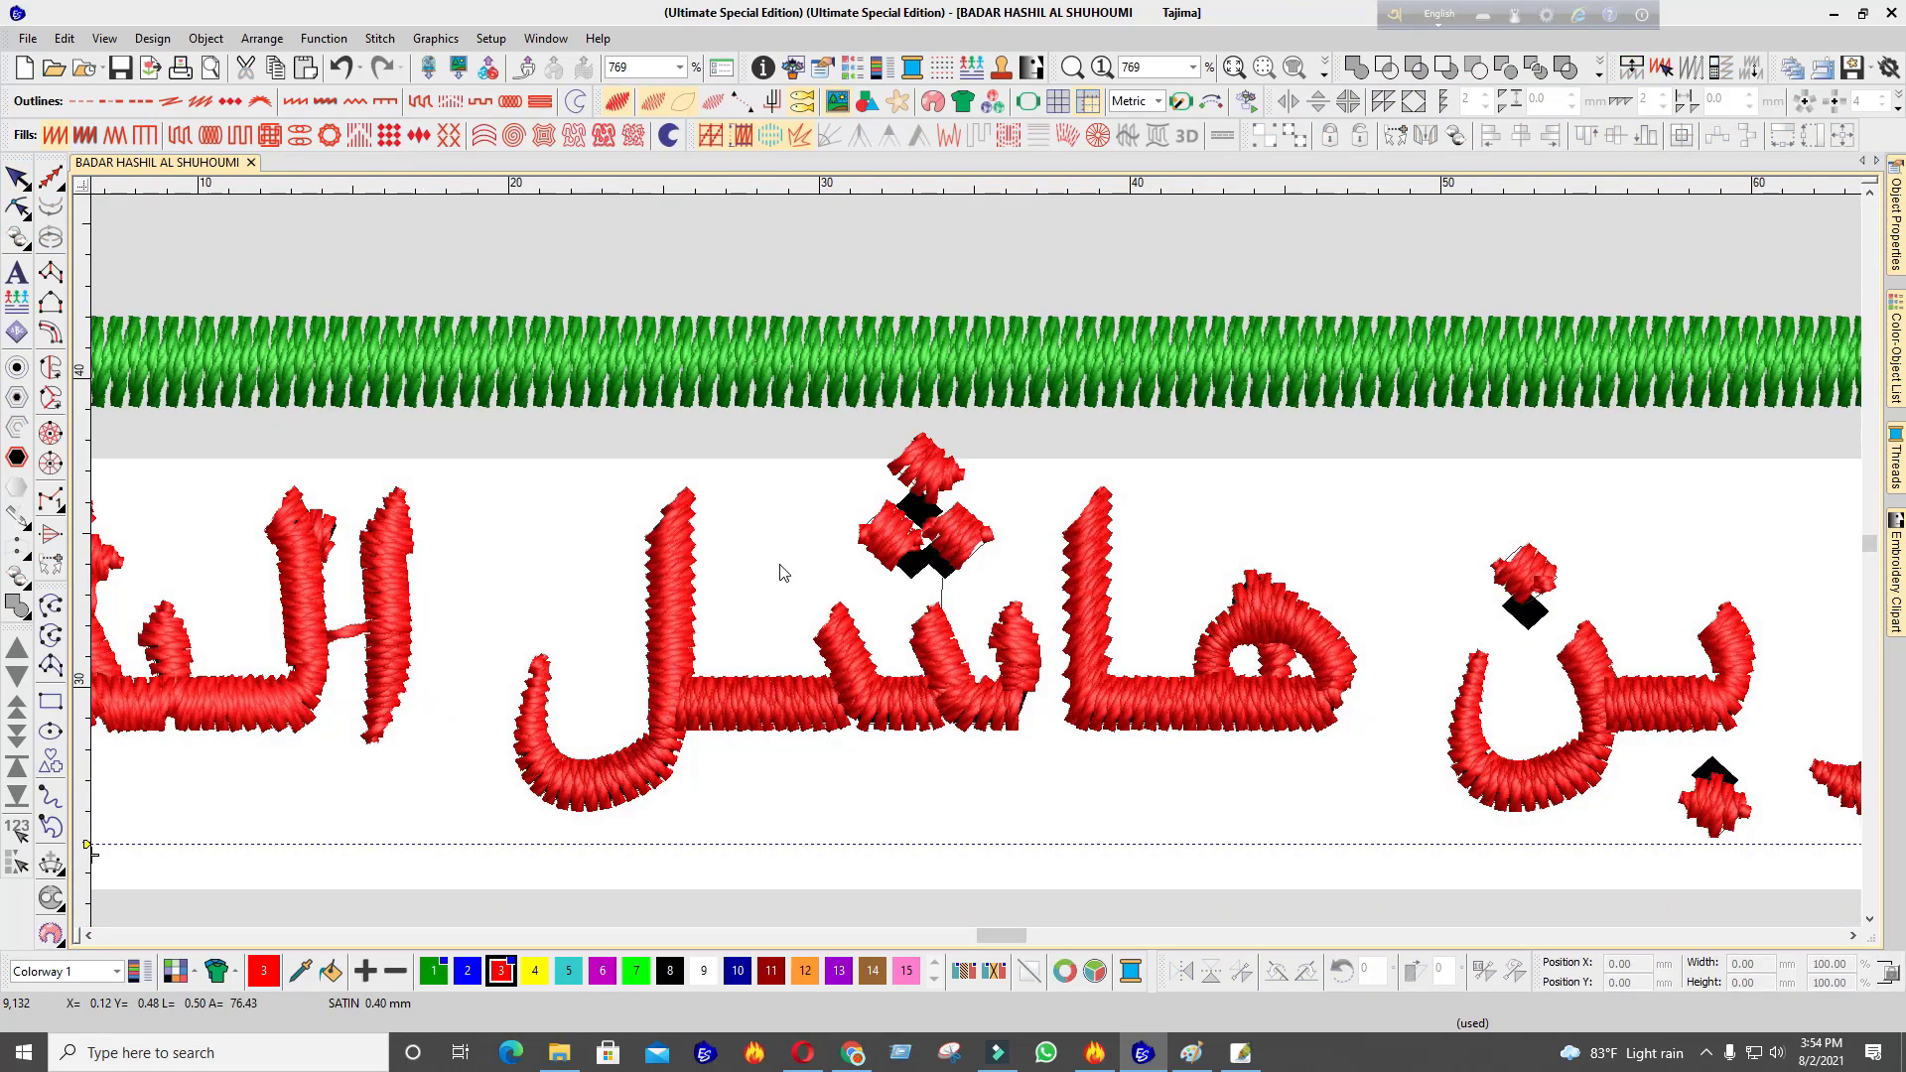
pyautogui.scroll(2, 948, 395)
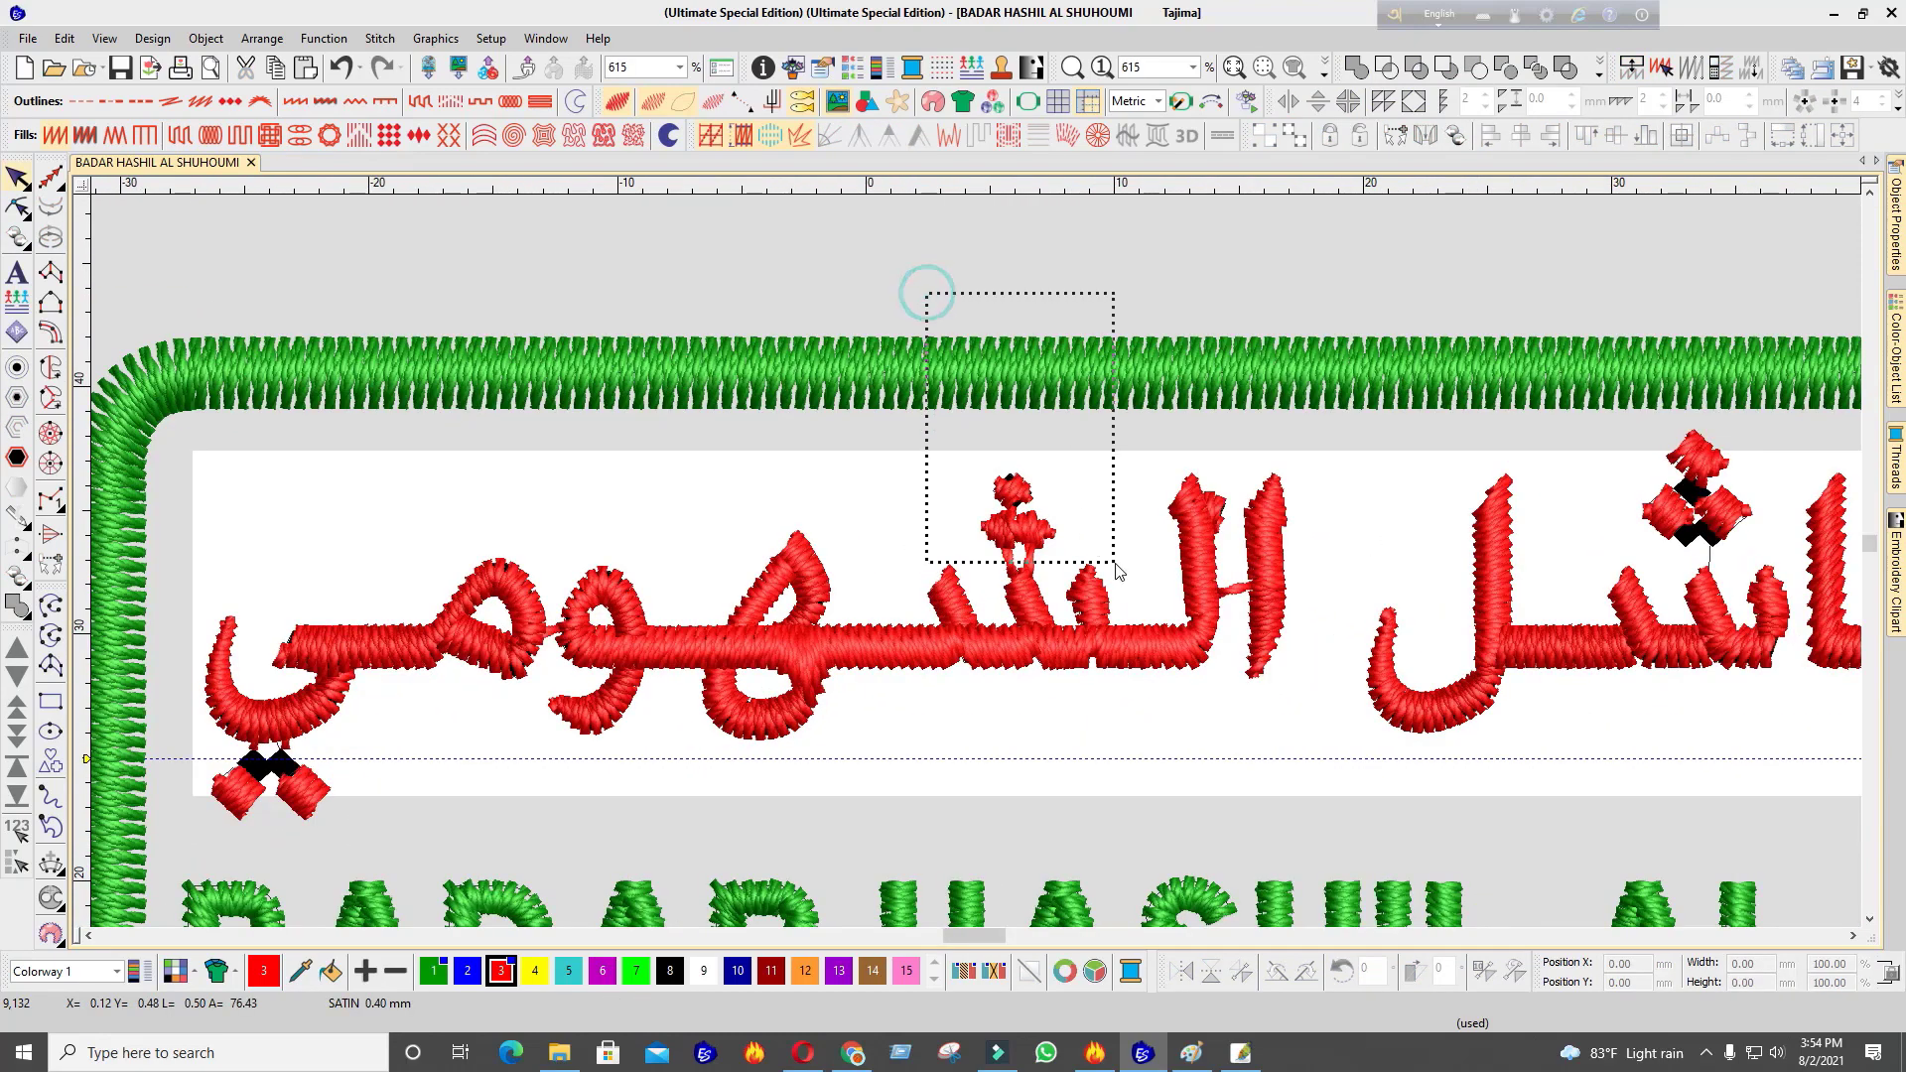
pyautogui.moveTo(1117, 571); pyautogui.dragTo(1117, 571)
pyautogui.press('Delete')
pyautogui.moveTo(1537, 264); pyautogui.dragTo(1765, 563)
pyautogui.moveTo(1708, 507); pyautogui.dragTo(1033, 512)
pyautogui.scroll(-4, 978, 569)
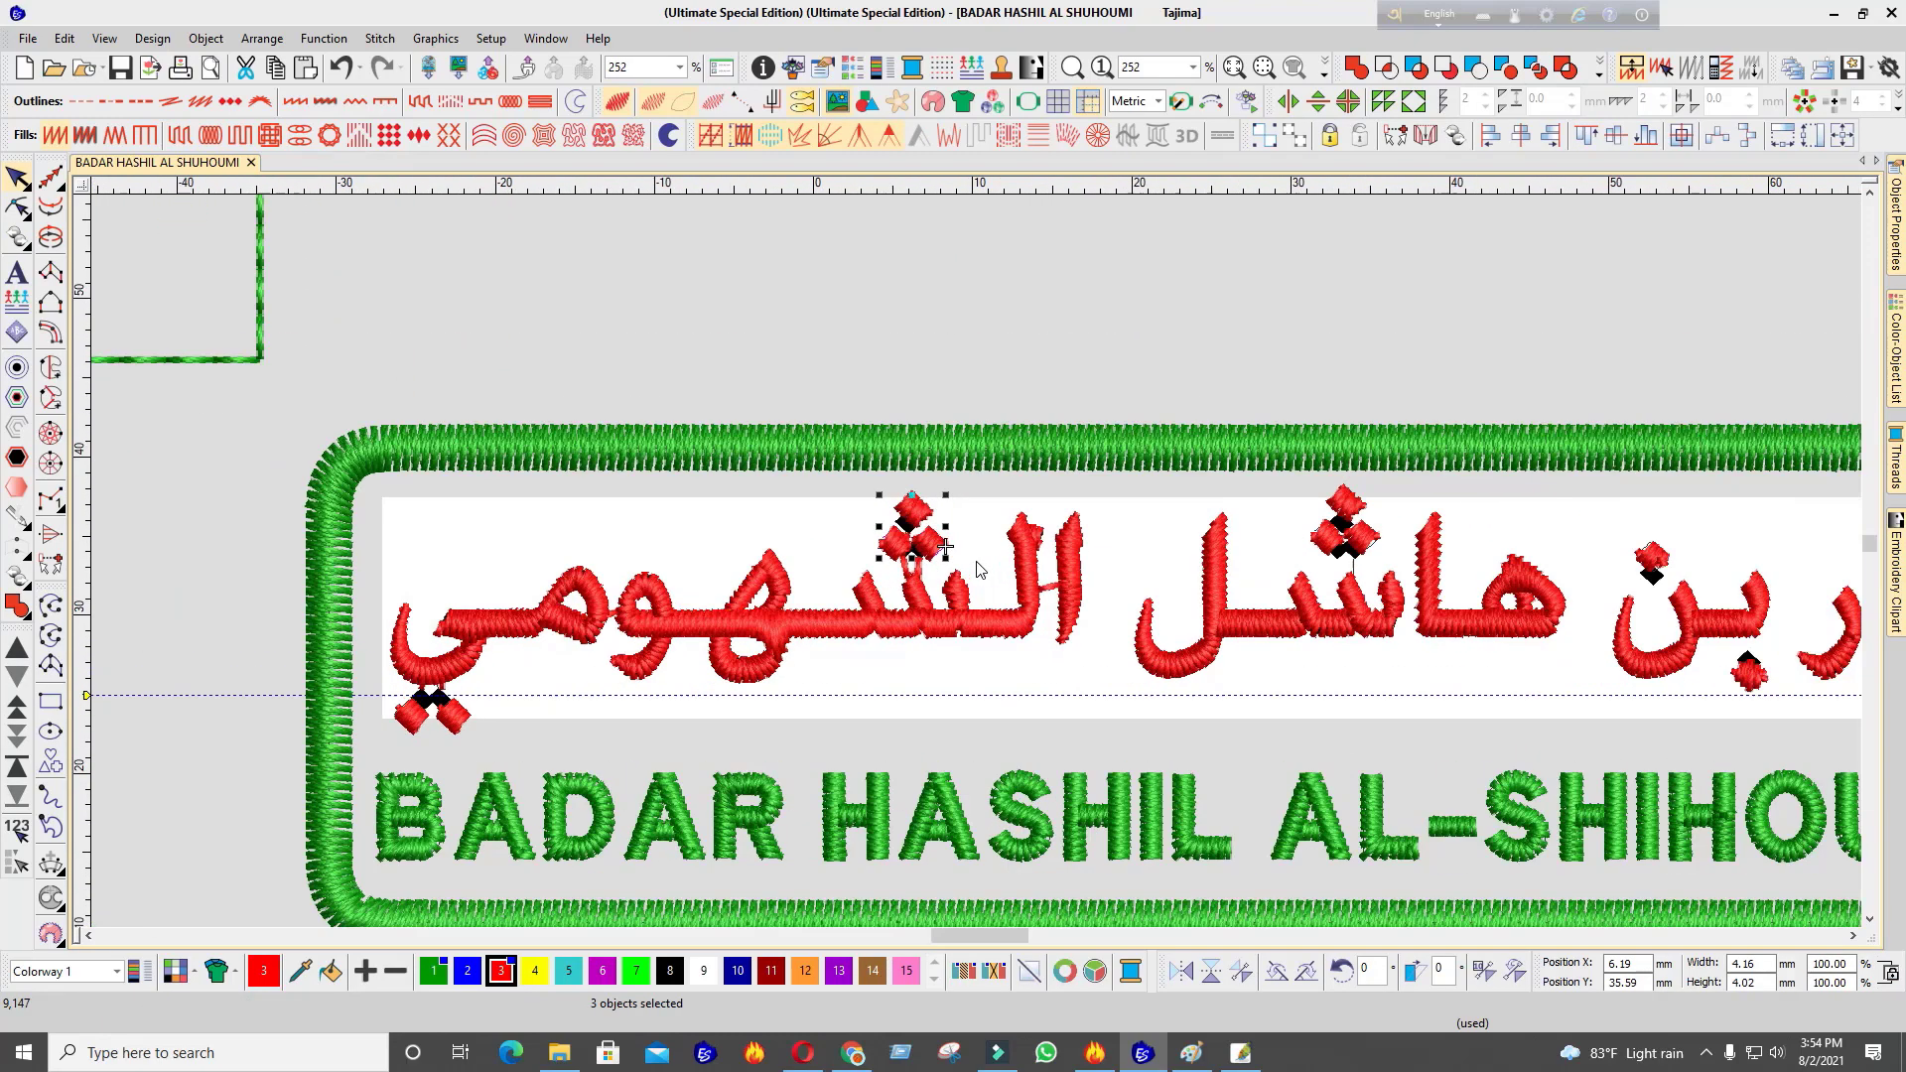
pyautogui.scroll(1, 1058, 624)
pyautogui.press('Delete')
pyautogui.press('s')
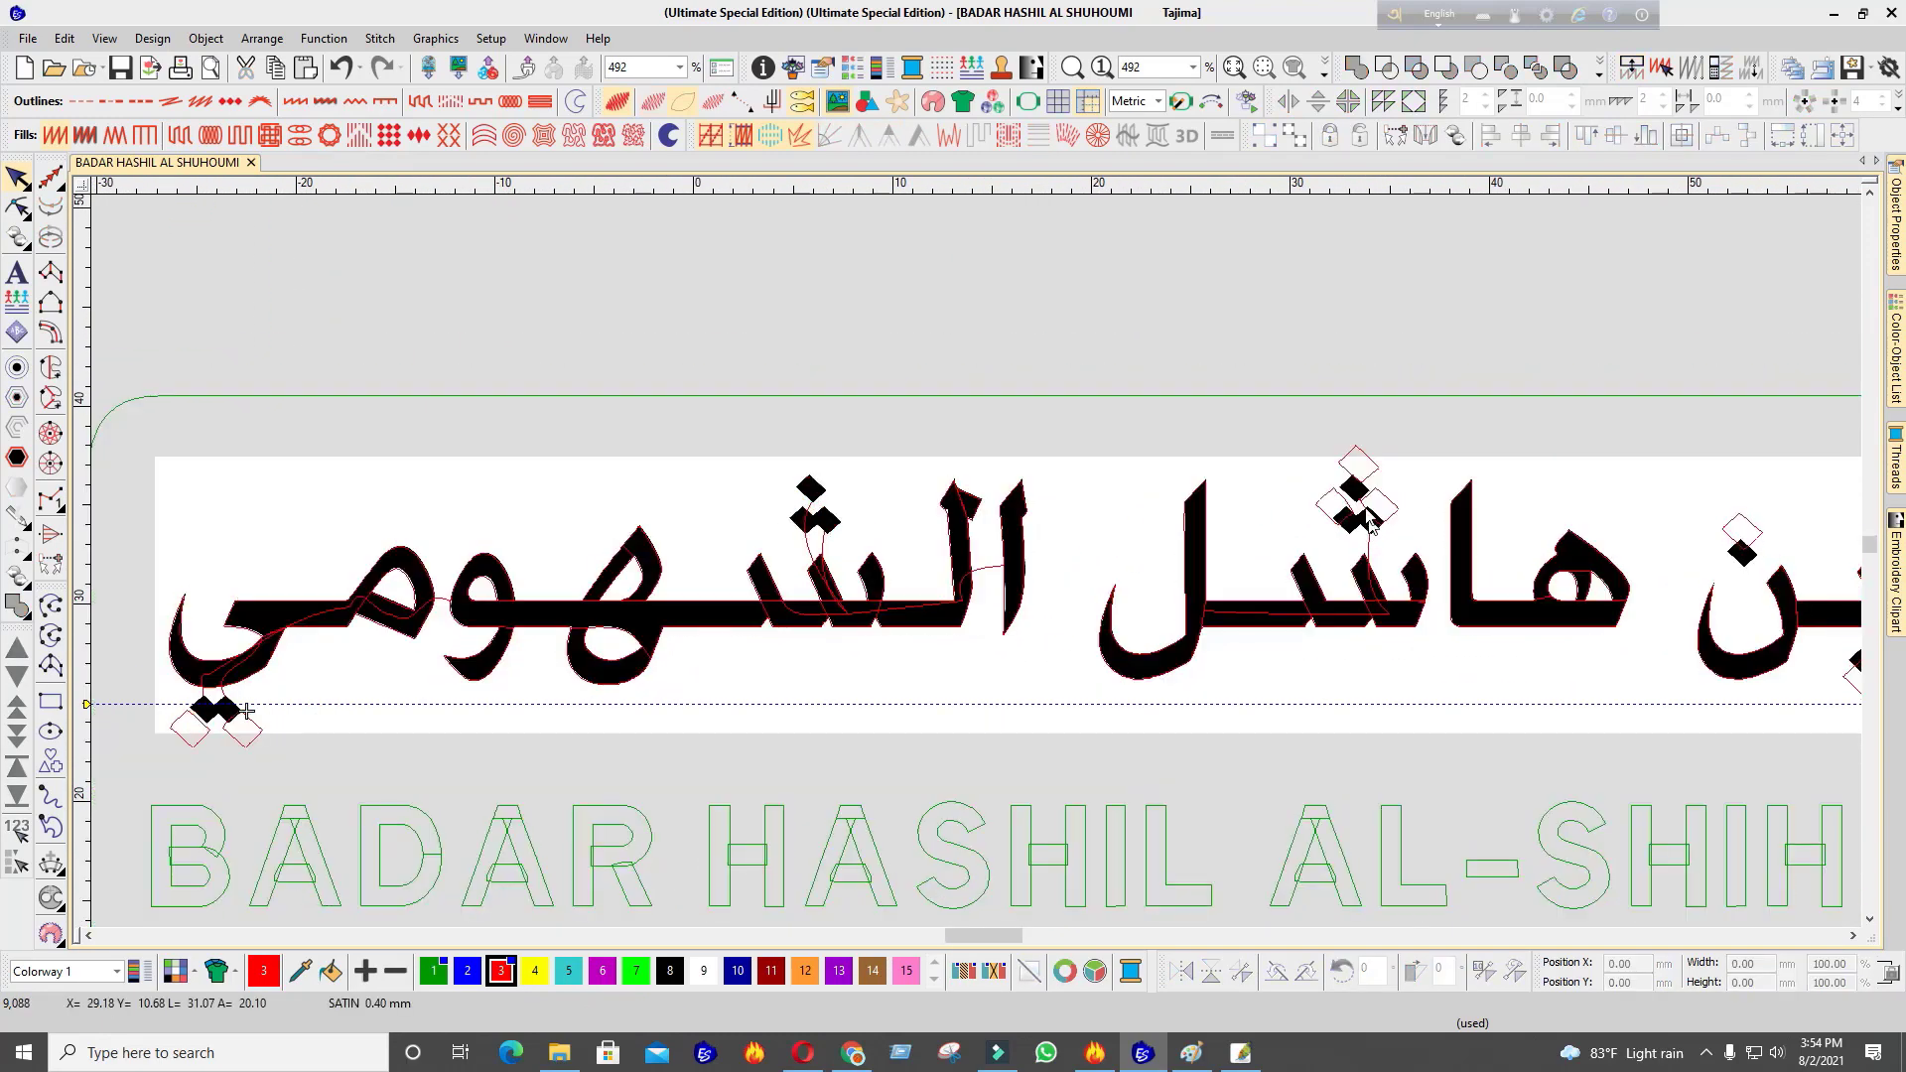
pyautogui.moveTo(1434, 571); pyautogui.dragTo(1433, 570)
pyautogui.moveTo(852, 507); pyautogui.dragTo(852, 509)
pyautogui.press('s')
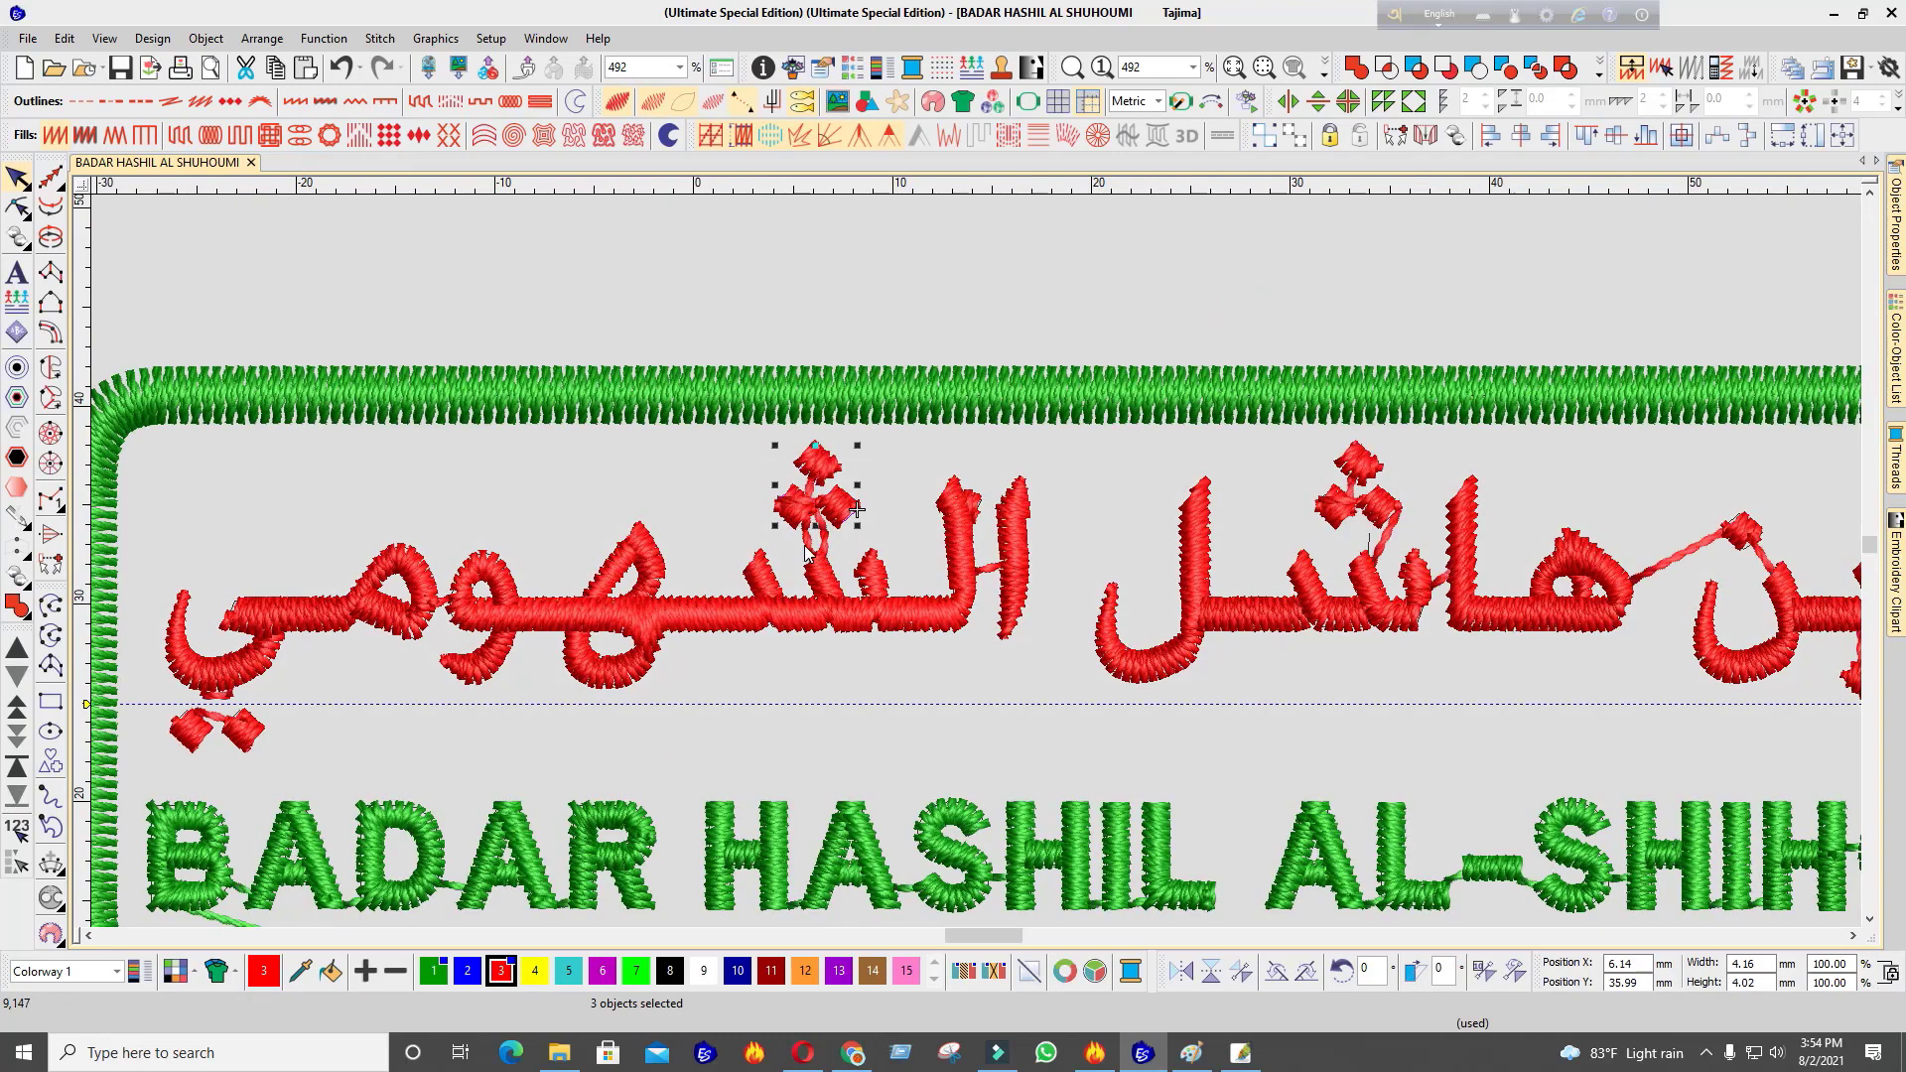
pyautogui.press('Escape')
pyautogui.scroll(-3, 1009, 493)
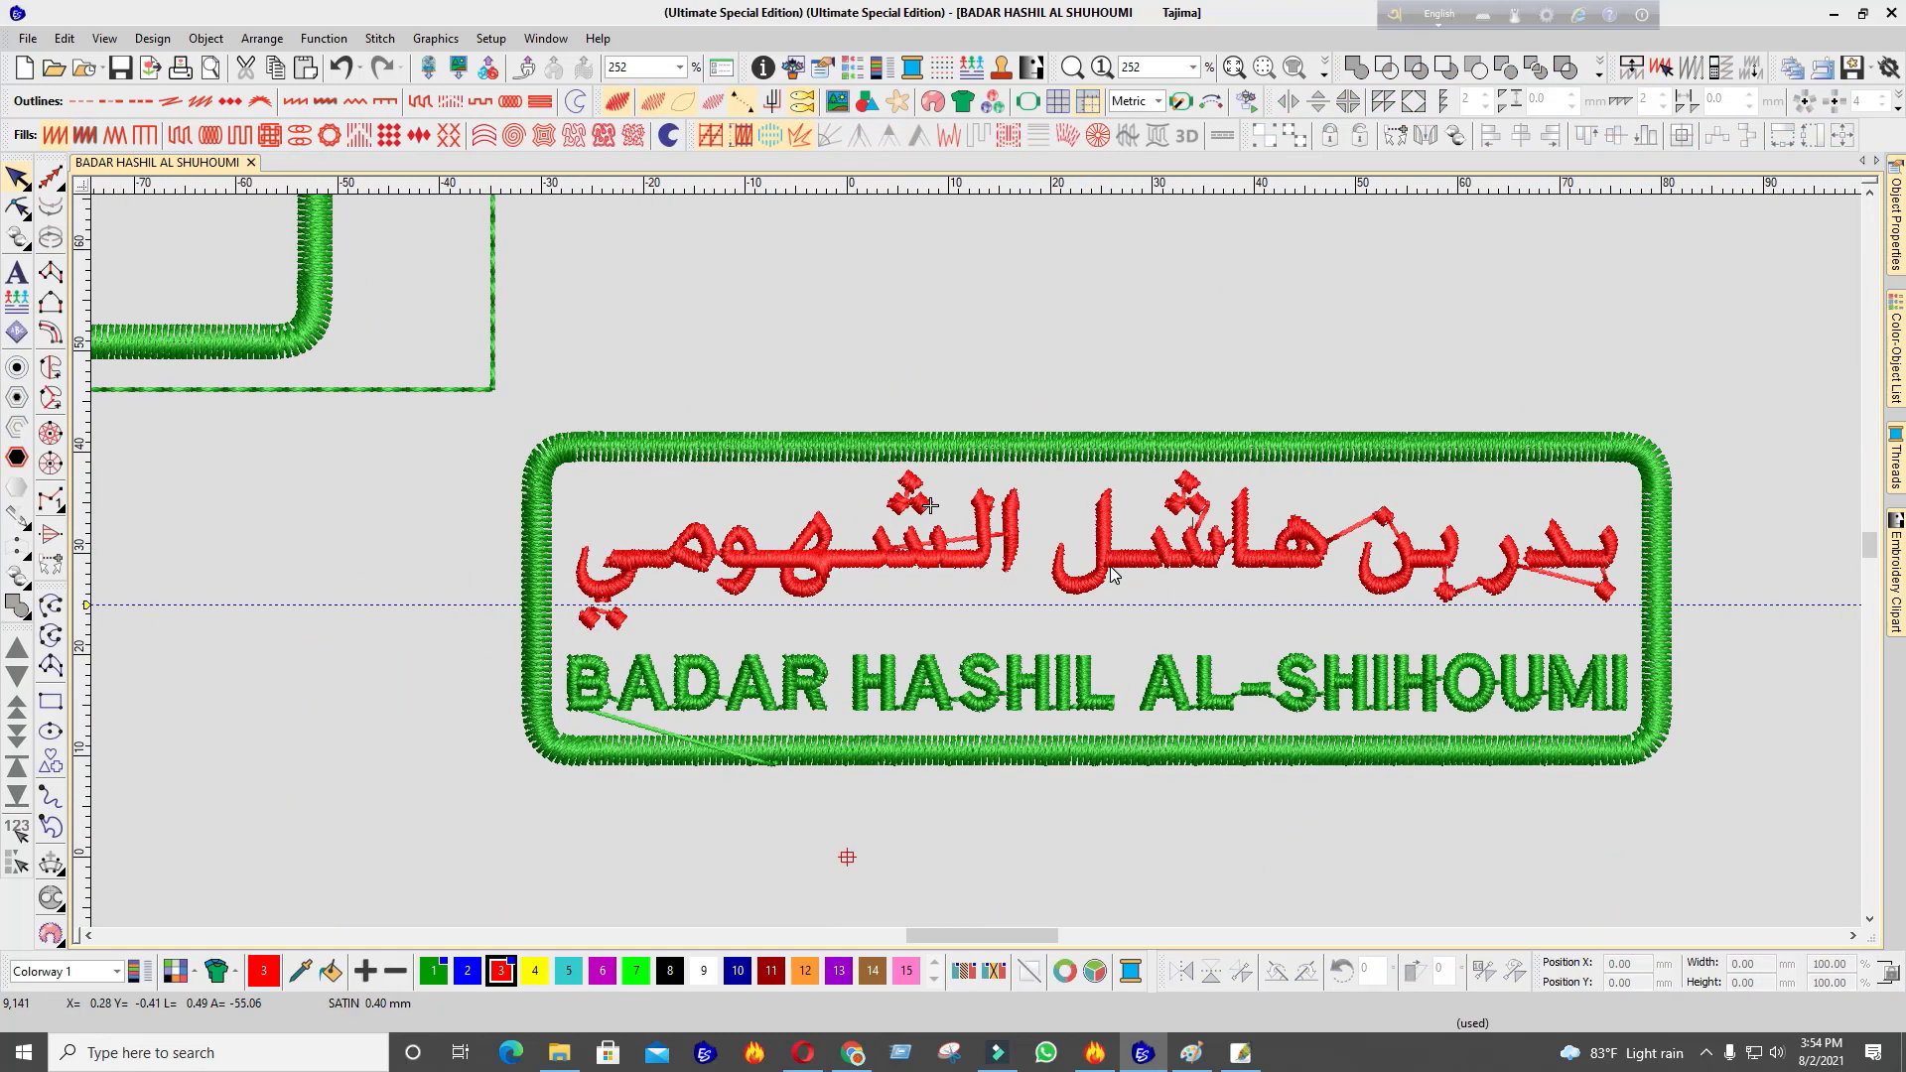
pyautogui.scroll(1, 1134, 567)
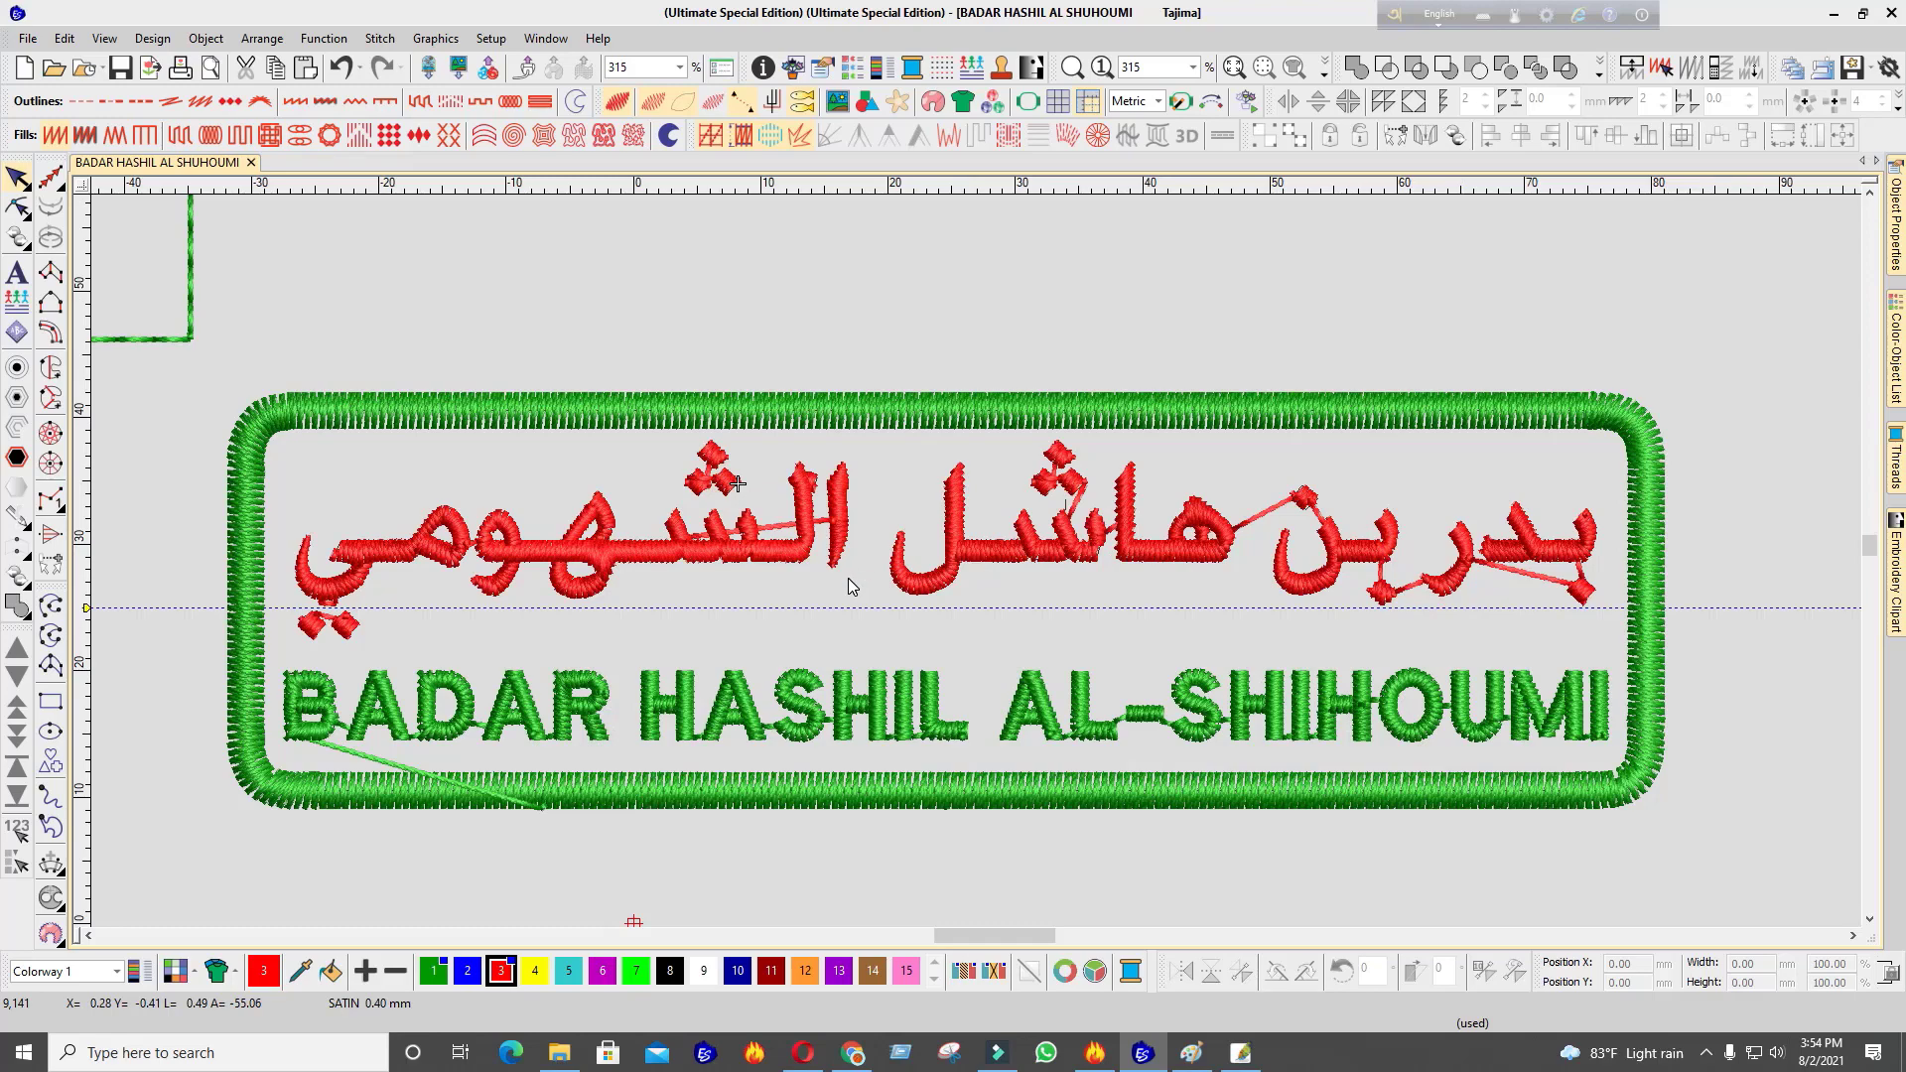
pyautogui.click(837, 552)
pyautogui.press('t')
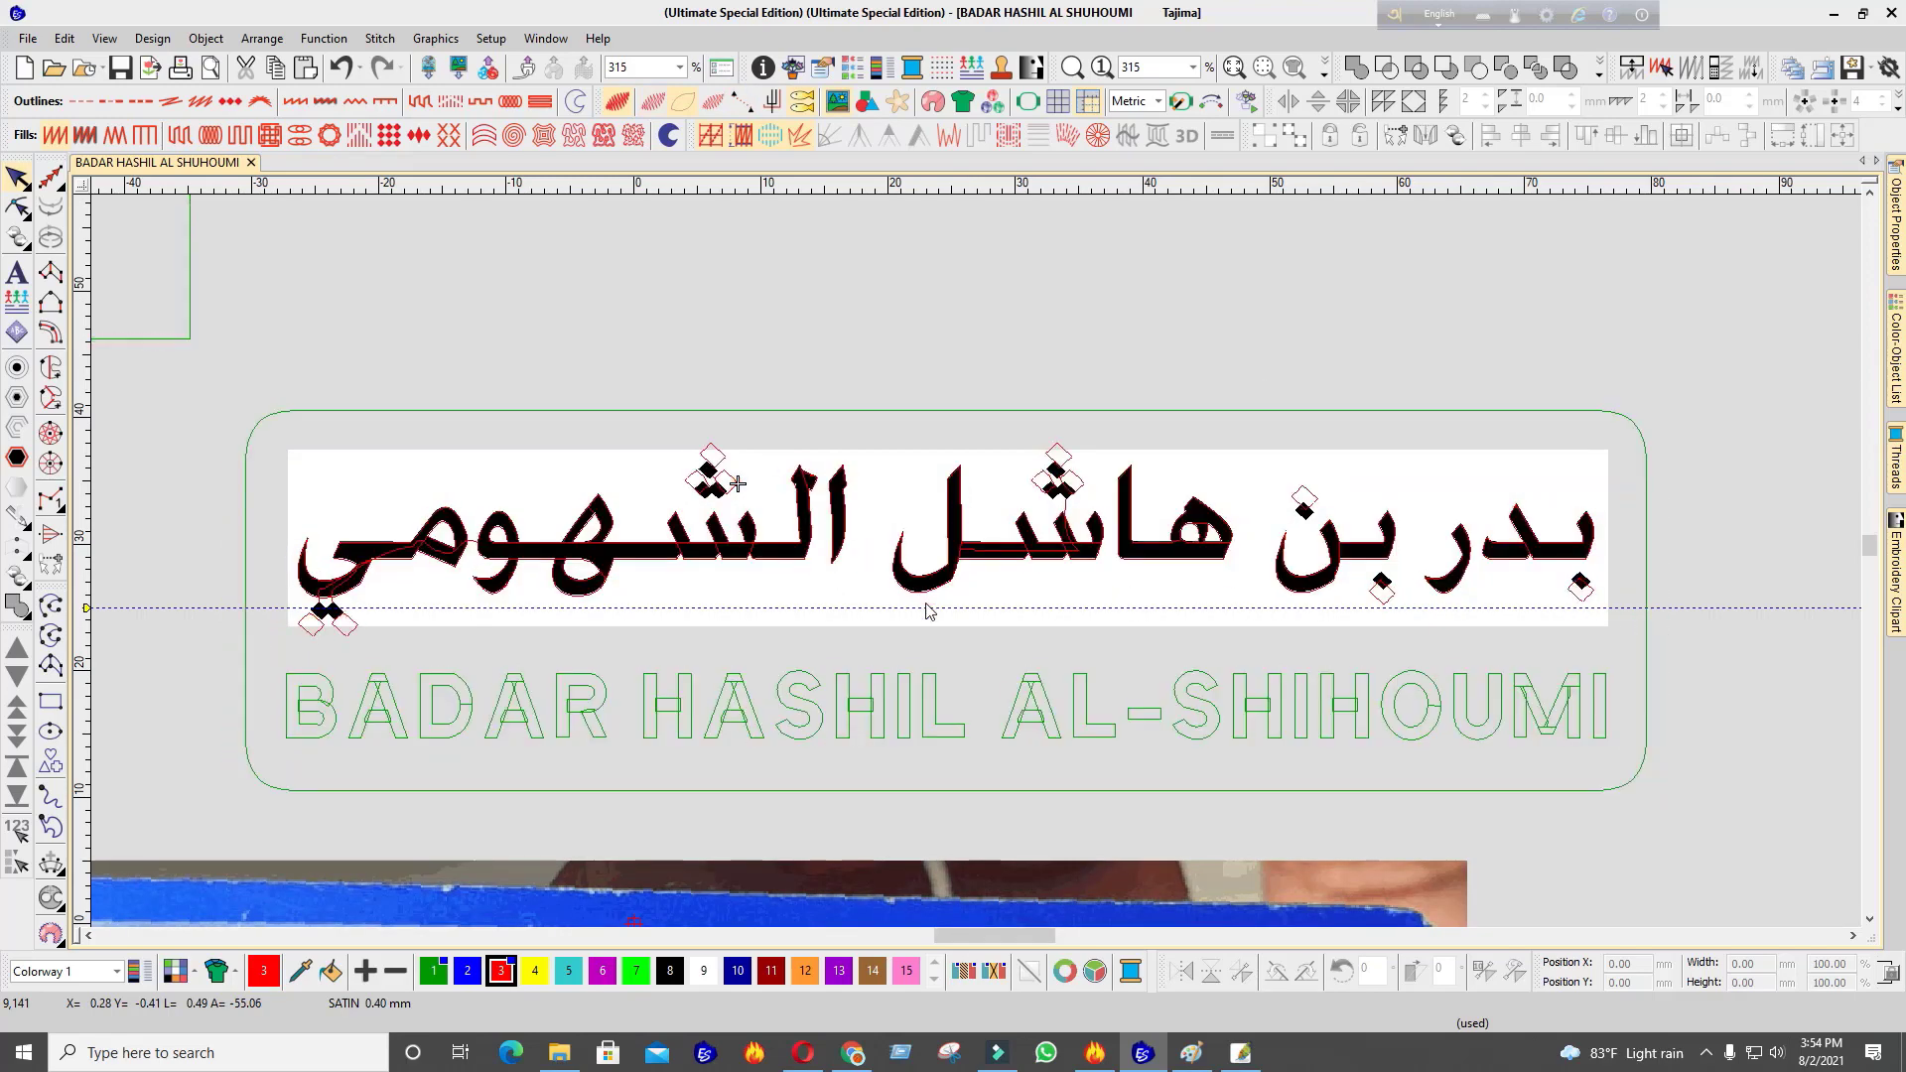
pyautogui.click(1093, 613)
pyautogui.scroll(6, 978, 564)
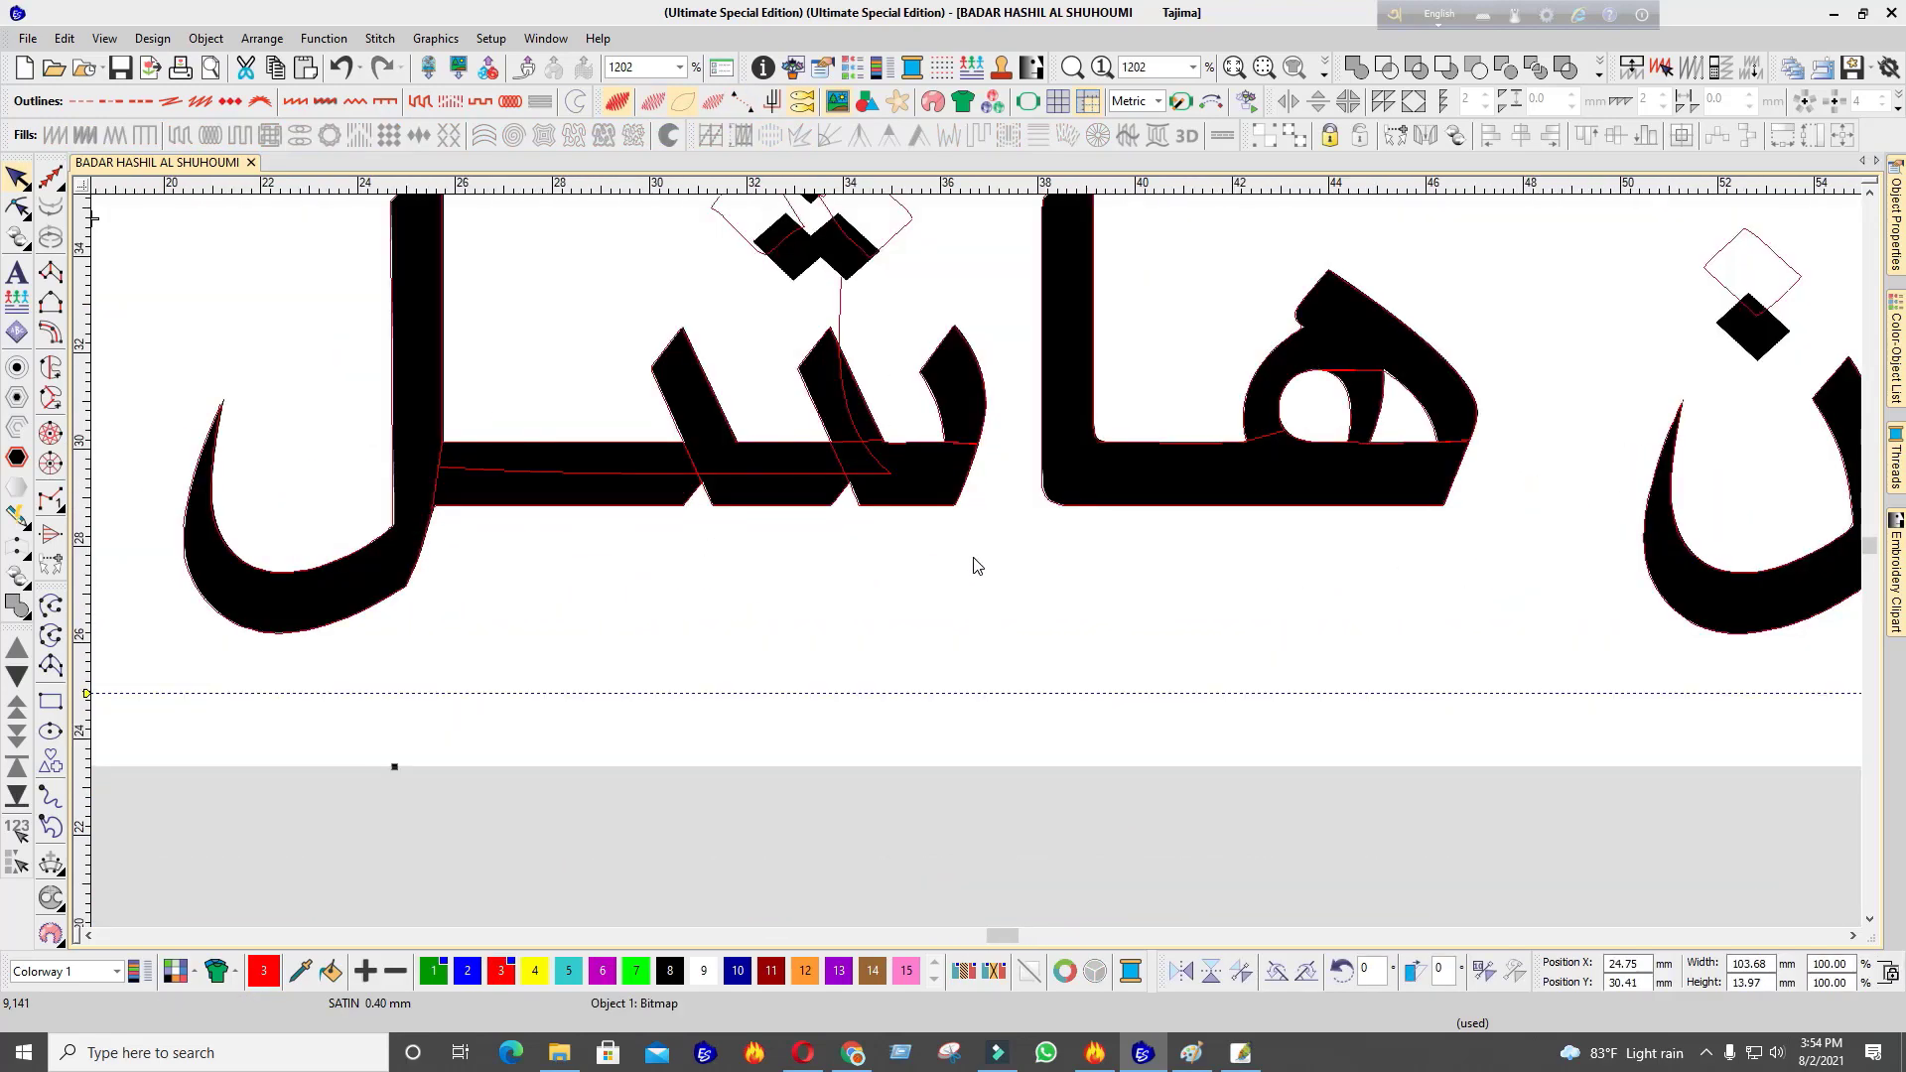
pyautogui.press('t')
pyautogui.scroll(-7, 983, 586)
pyautogui.scroll(3, 988, 552)
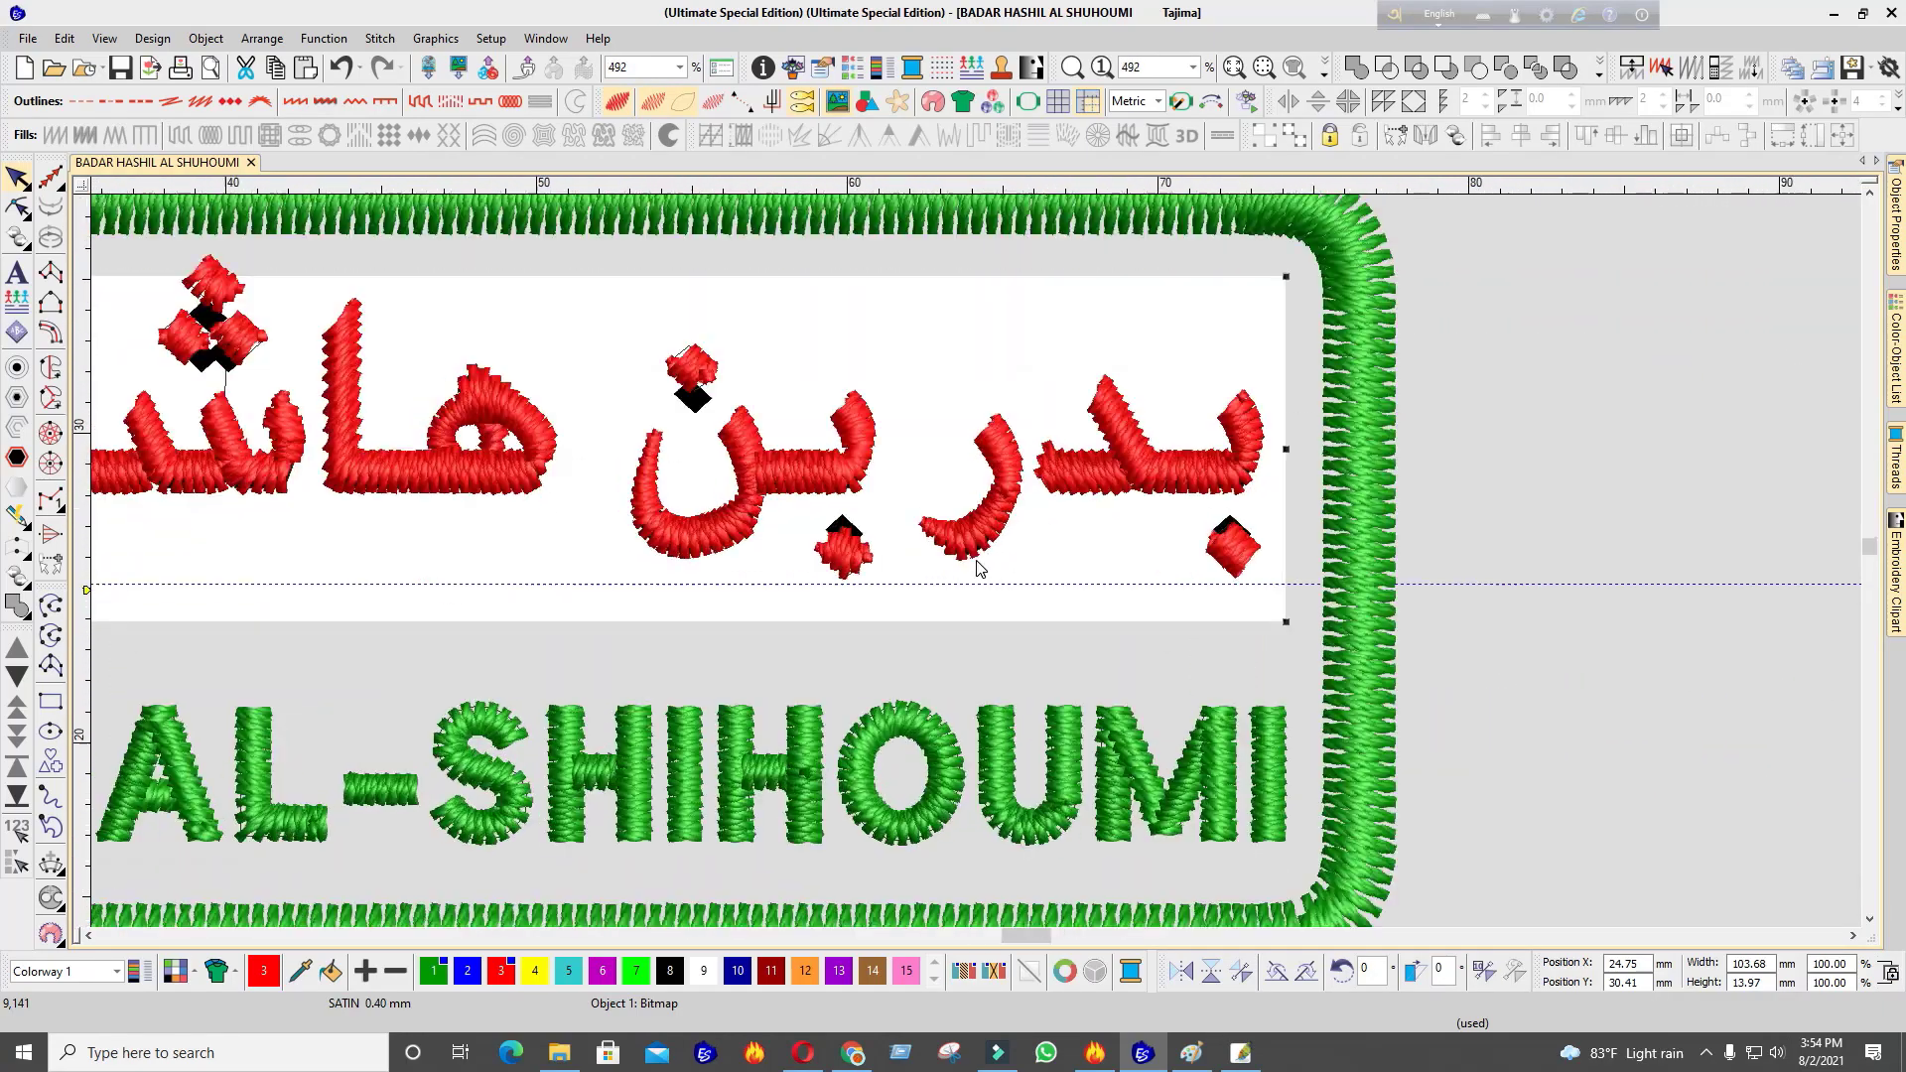
pyautogui.scroll(-4, 982, 556)
pyautogui.scroll(3, 975, 562)
pyautogui.press('Escape')
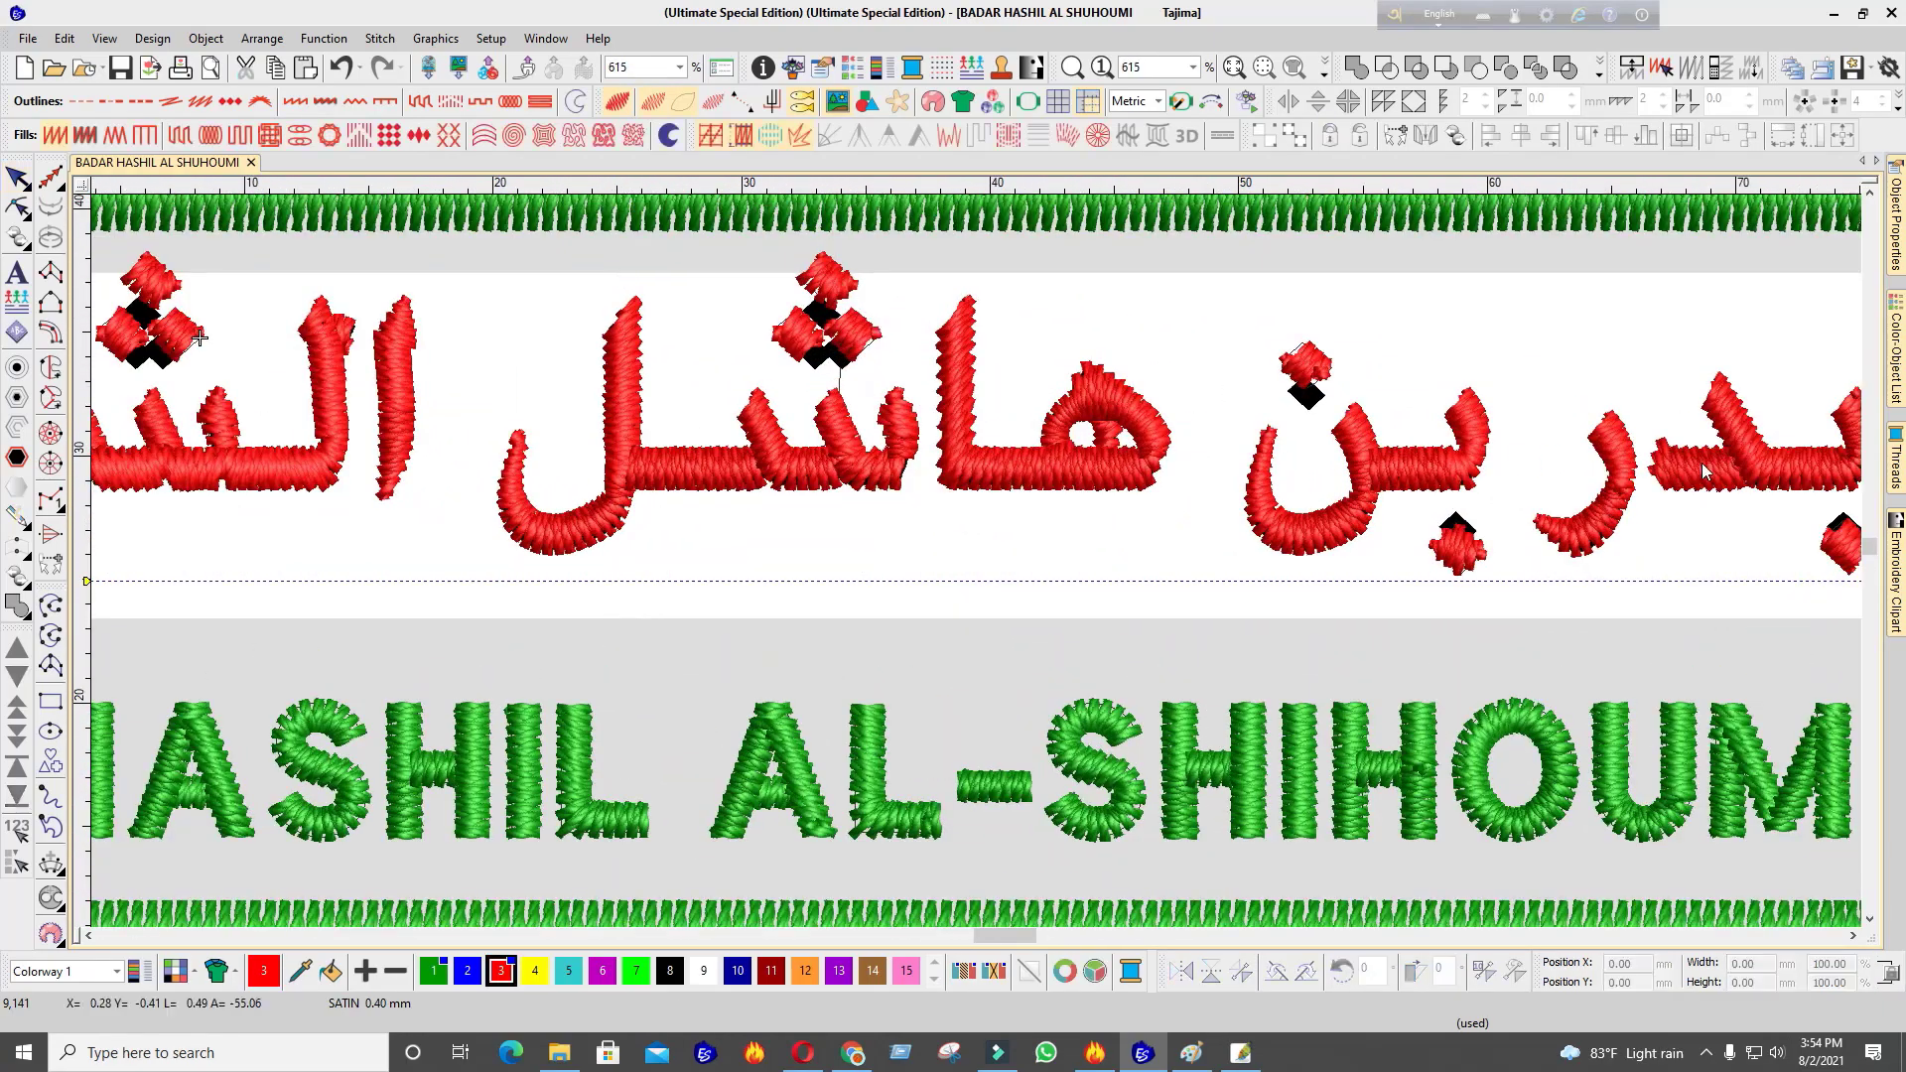
pyautogui.scroll(2, 1813, 469)
pyautogui.click(975, 558)
pyautogui.scroll(2, 975, 558)
pyautogui.press('t')
pyautogui.press('t')
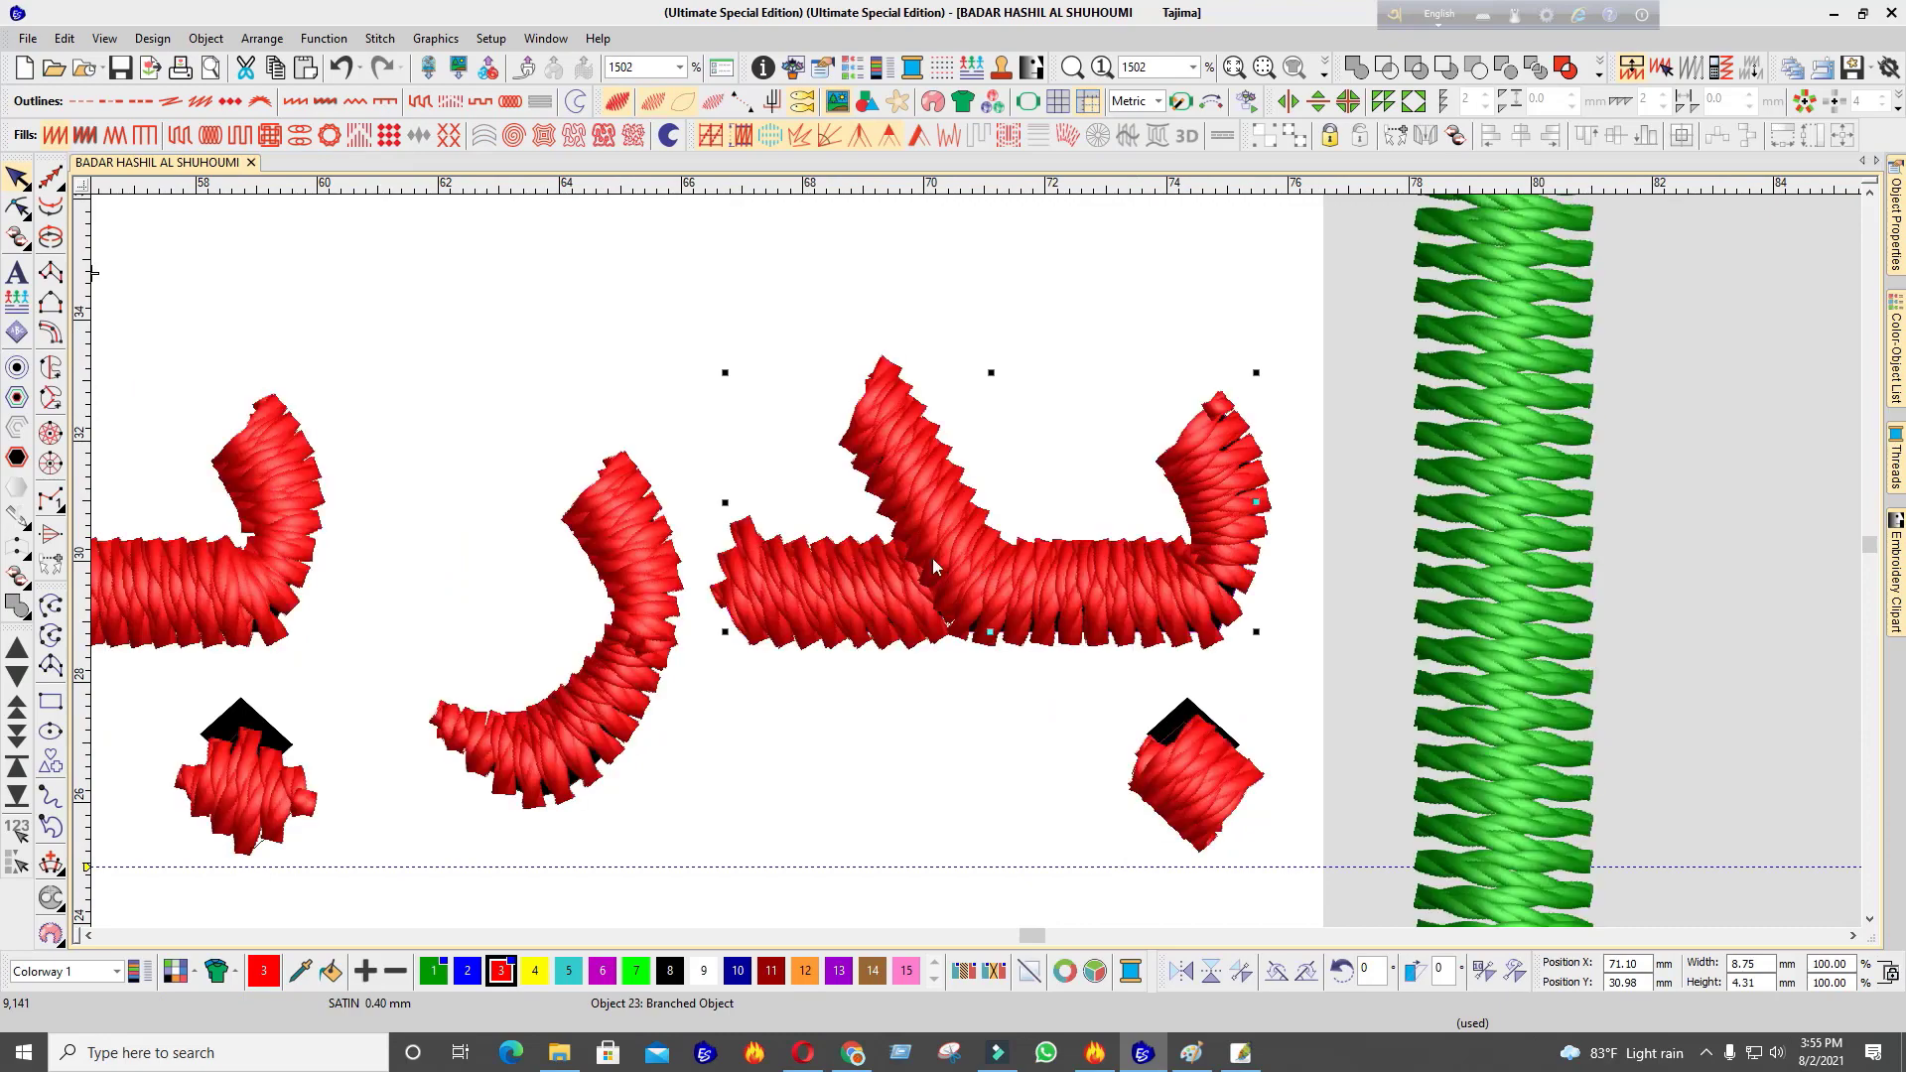
pyautogui.scroll(-3, 894, 563)
pyautogui.scroll(2, 593, 553)
pyautogui.click(1055, 558)
pyautogui.press('t')
pyautogui.scroll(-3, 933, 558)
pyautogui.scroll(1, 913, 558)
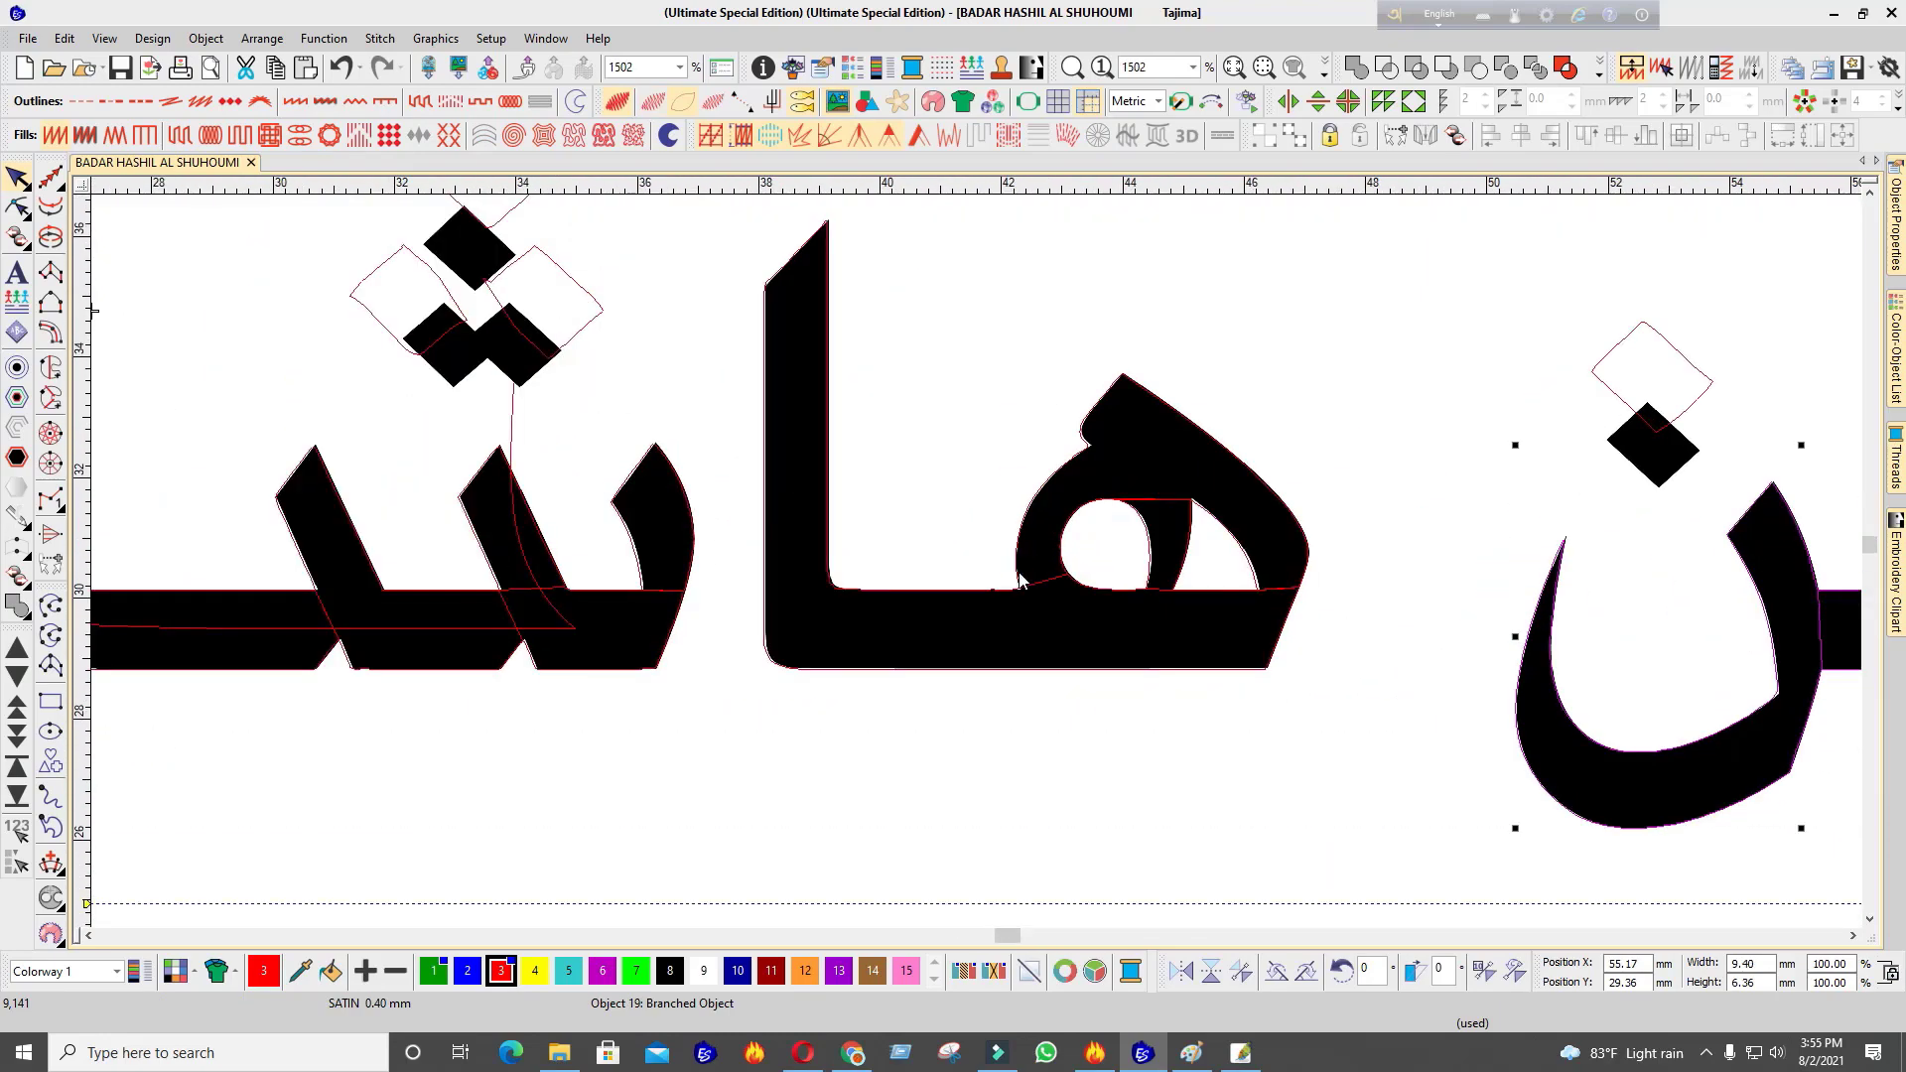
pyautogui.press('t')
pyautogui.scroll(-2, 834, 569)
pyautogui.scroll(2, 834, 569)
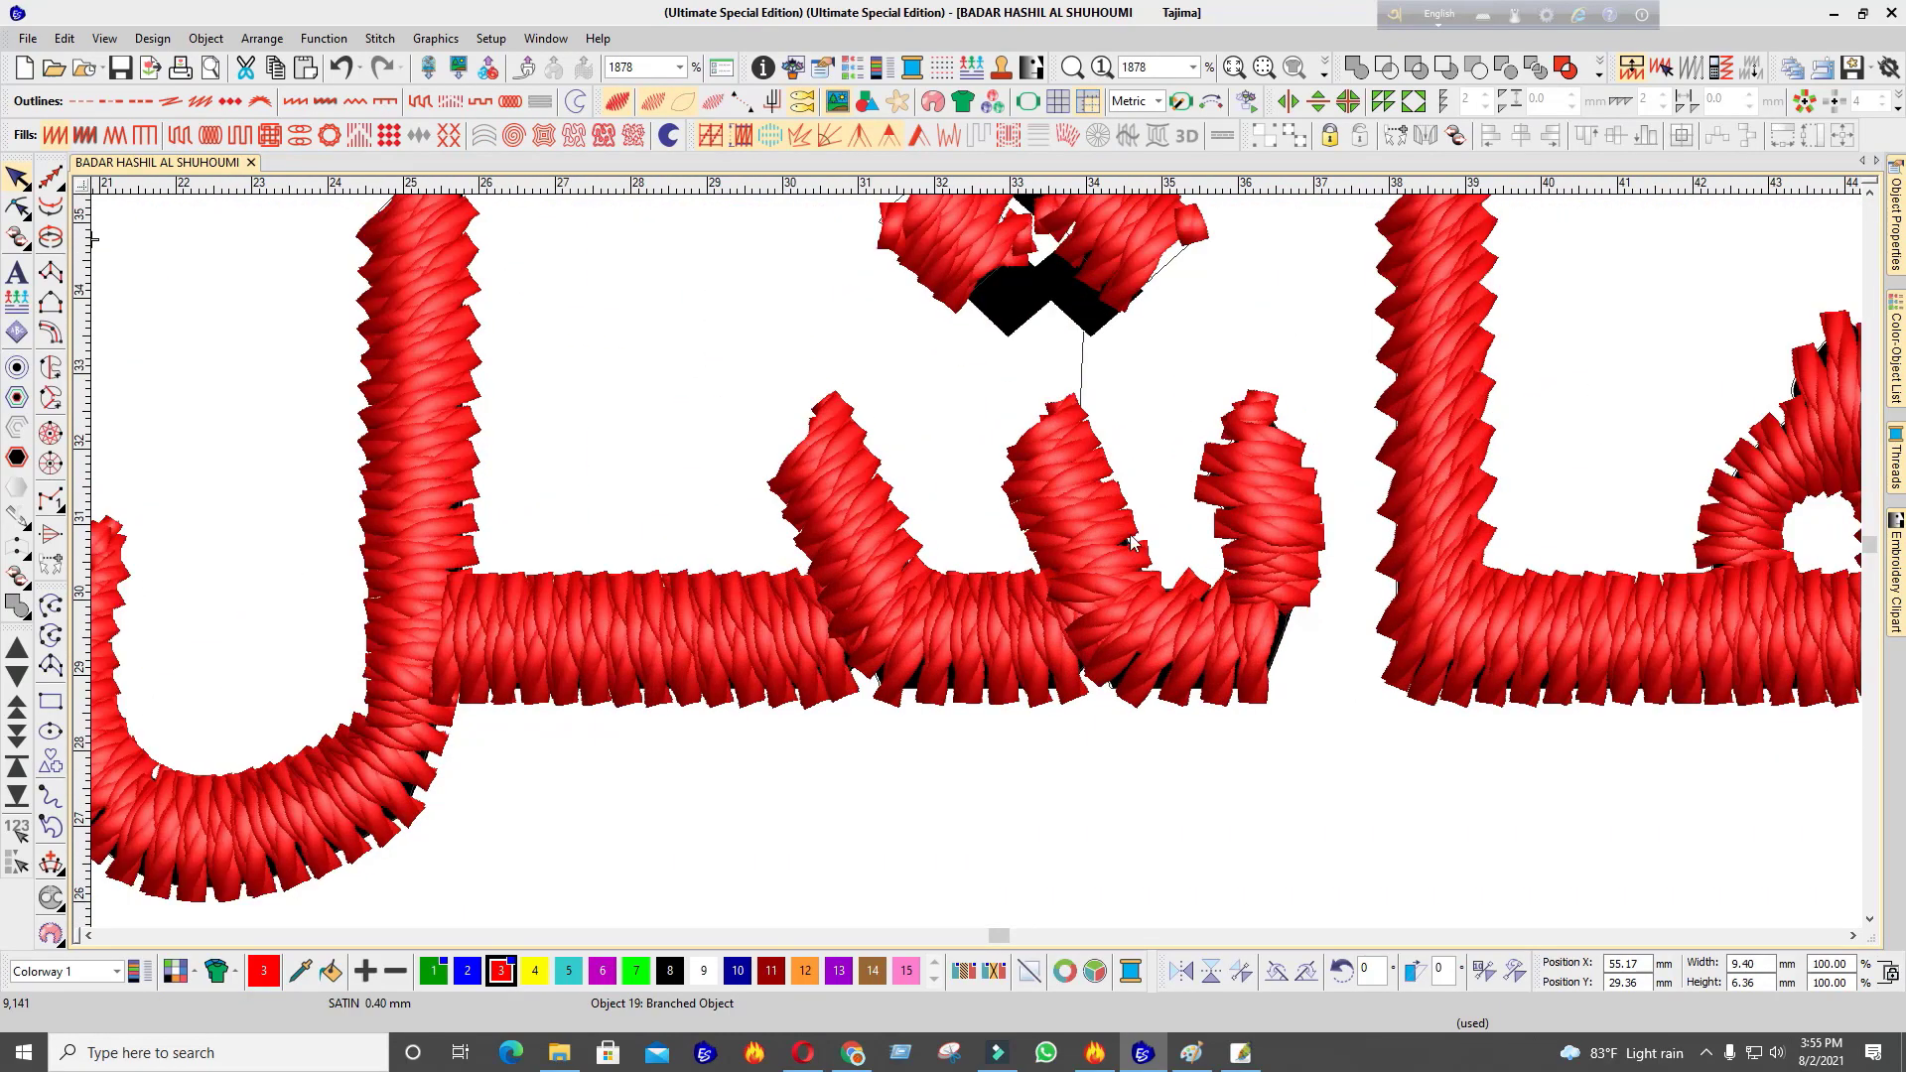
pyautogui.press('t')
pyautogui.press('t')
pyautogui.scroll(-2, 906, 581)
pyautogui.scroll(2, 1070, 559)
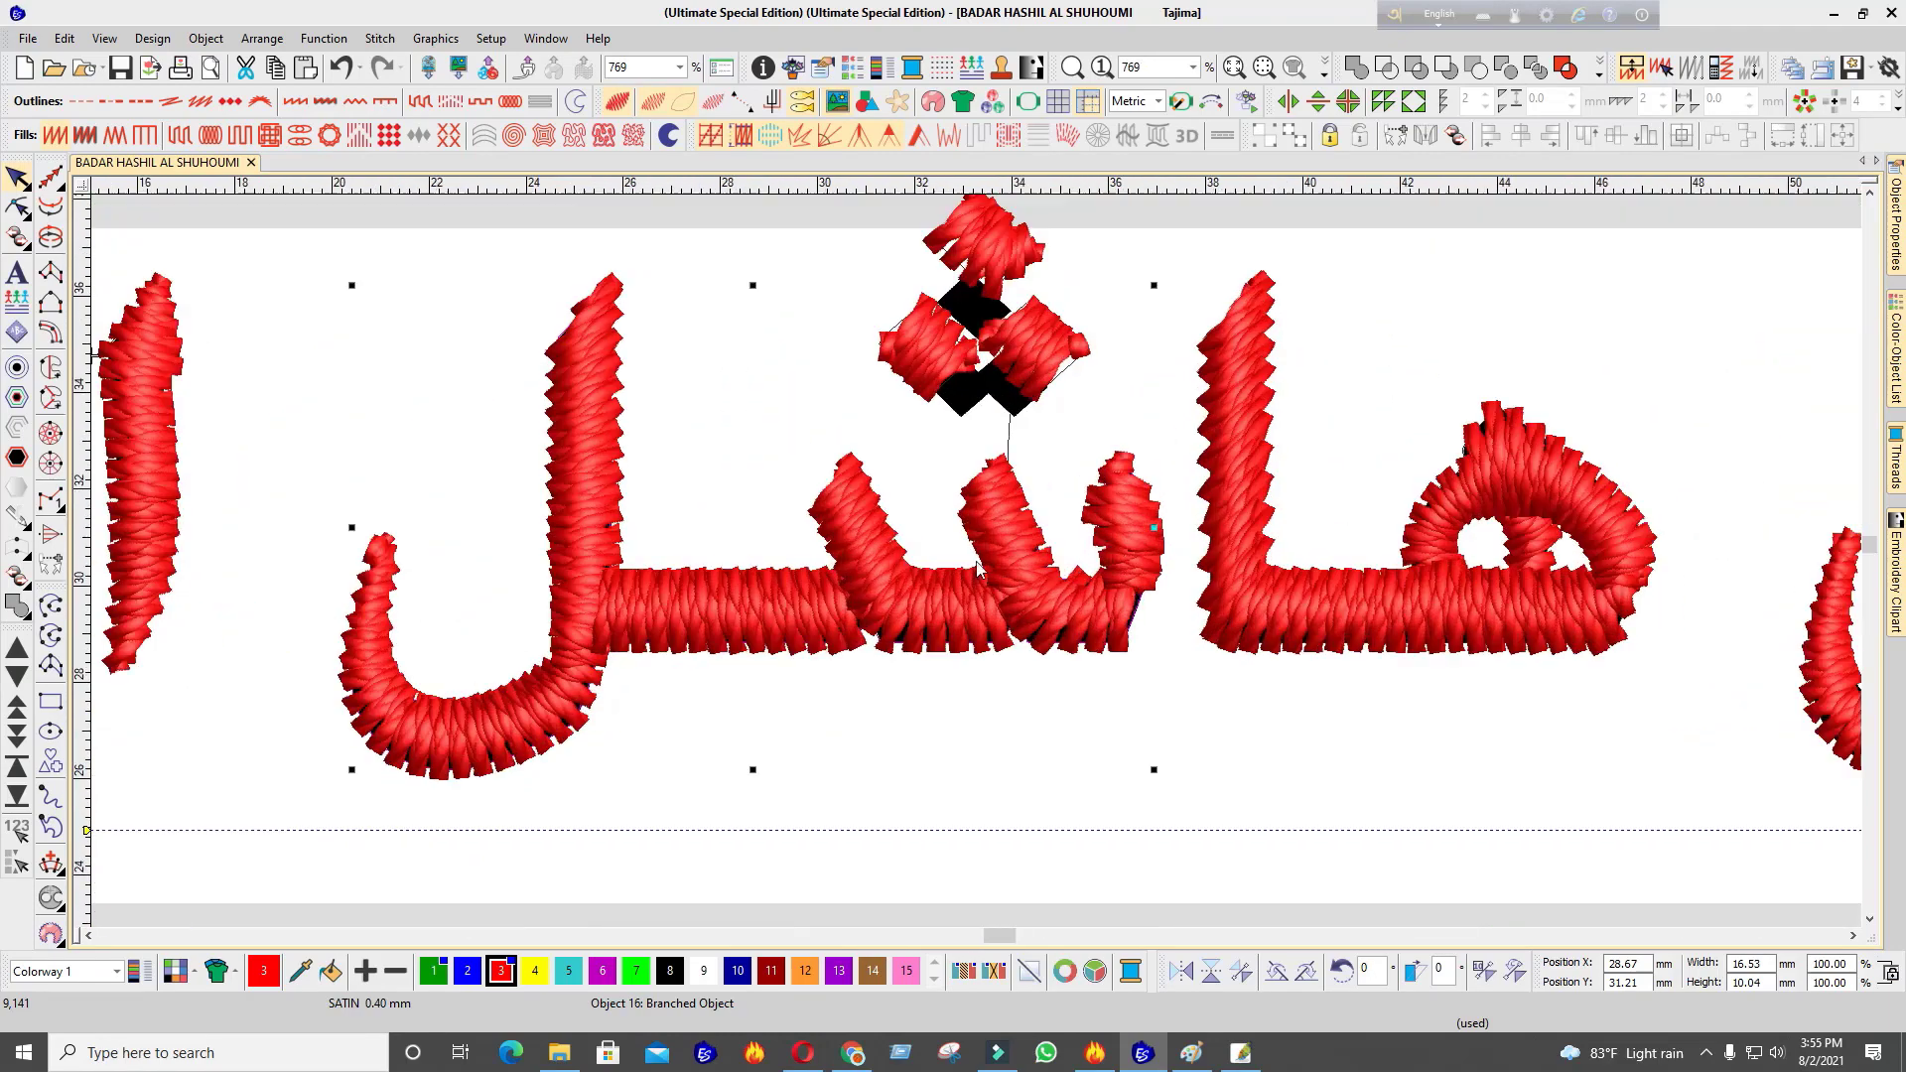
pyautogui.press('t')
pyautogui.press('t')
pyautogui.press('t')
pyautogui.press('t')
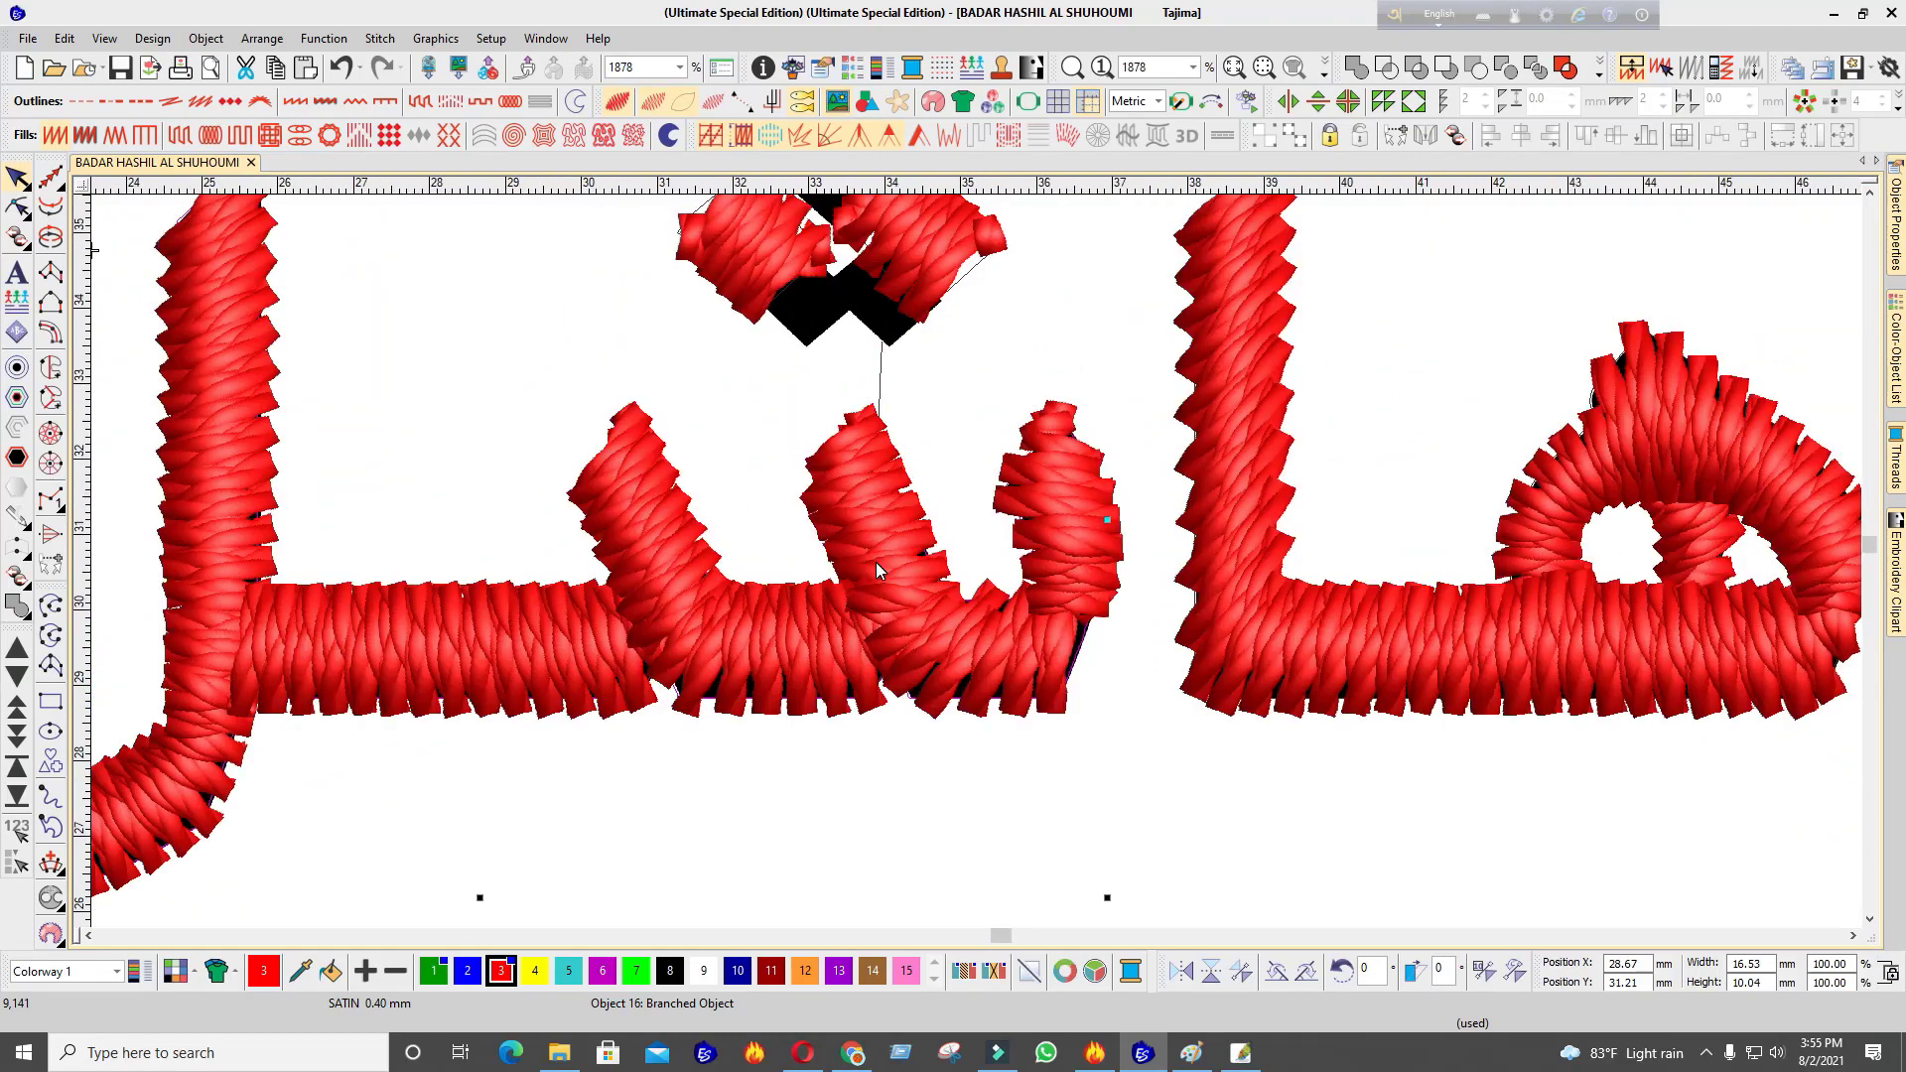
pyautogui.press('t')
pyautogui.press('t')
pyautogui.scroll(-2, 877, 560)
pyautogui.press('t')
pyautogui.scroll(1, 977, 564)
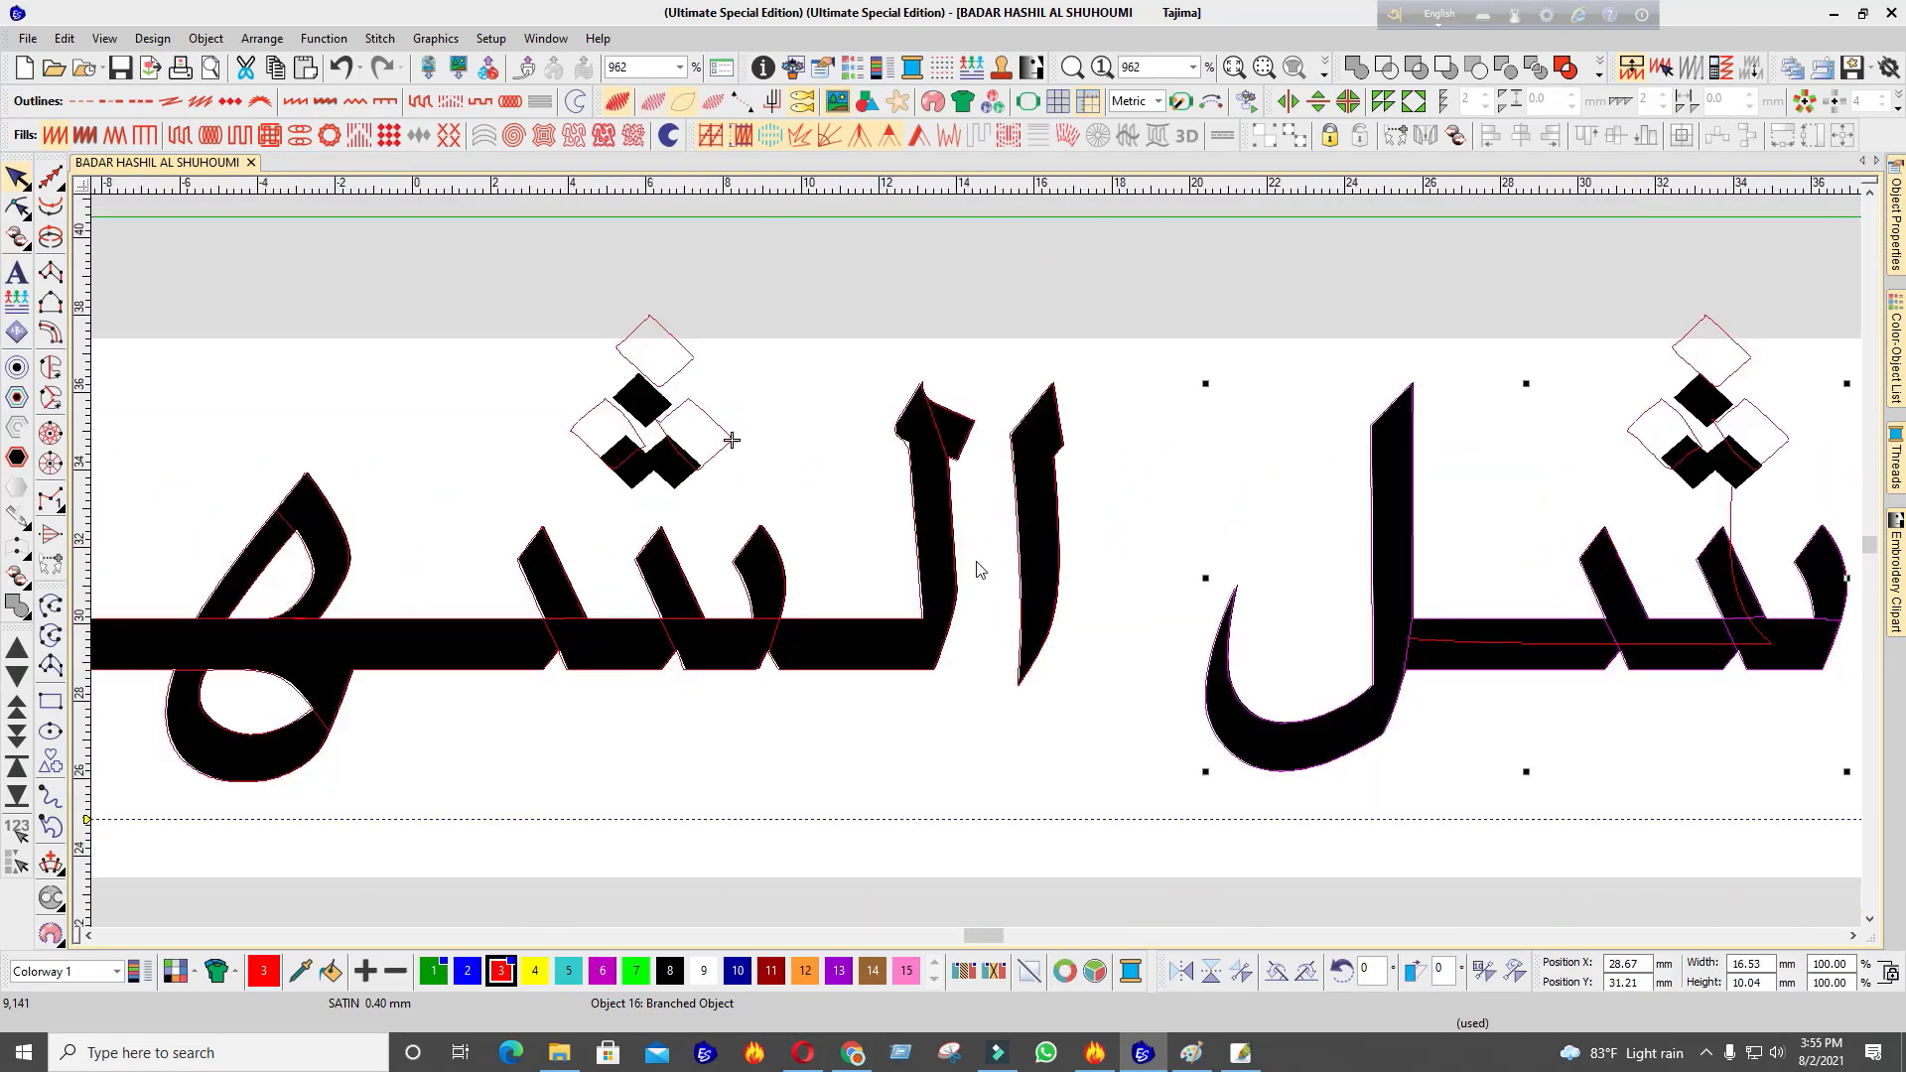
pyautogui.press('t')
pyautogui.scroll(1, 977, 566)
pyautogui.press('t')
pyautogui.press('t')
pyautogui.press('t')
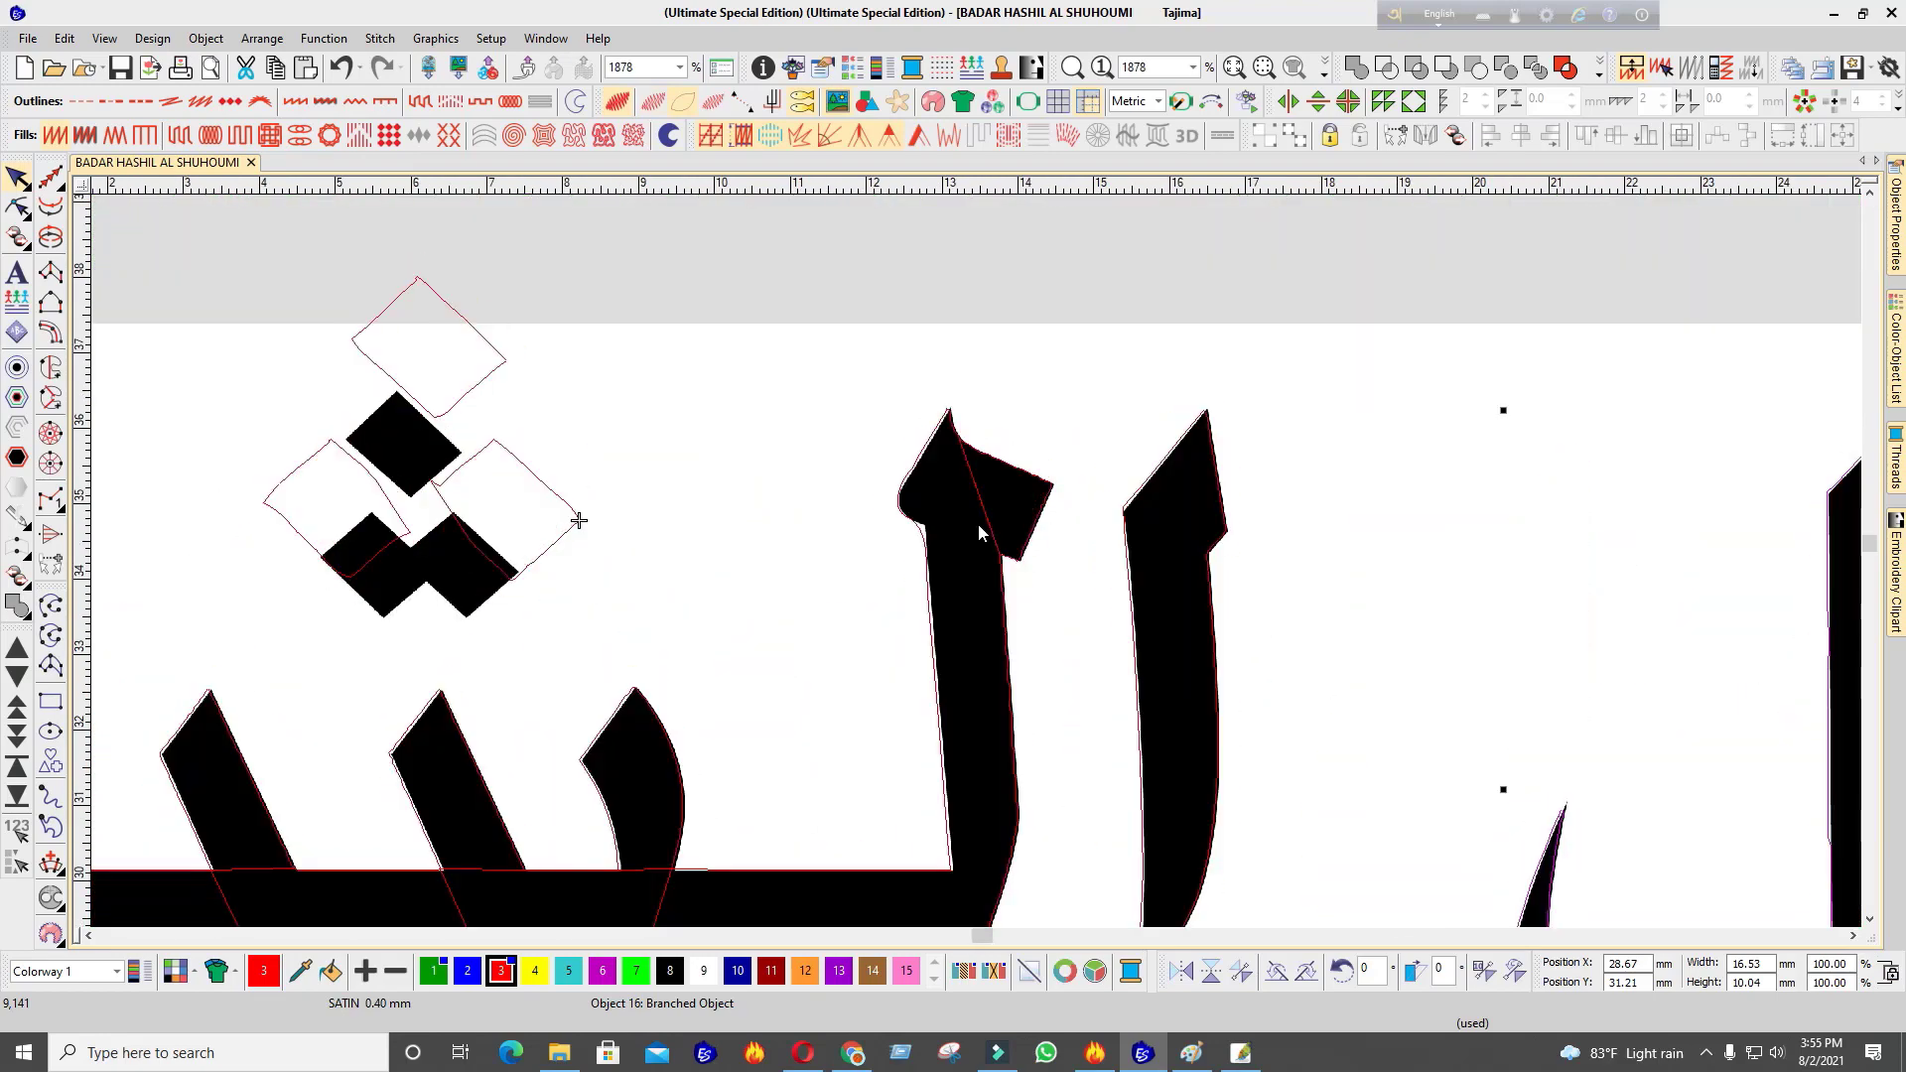
pyautogui.press('t')
pyautogui.scroll(1, 1090, 467)
pyautogui.scroll(-3, 979, 566)
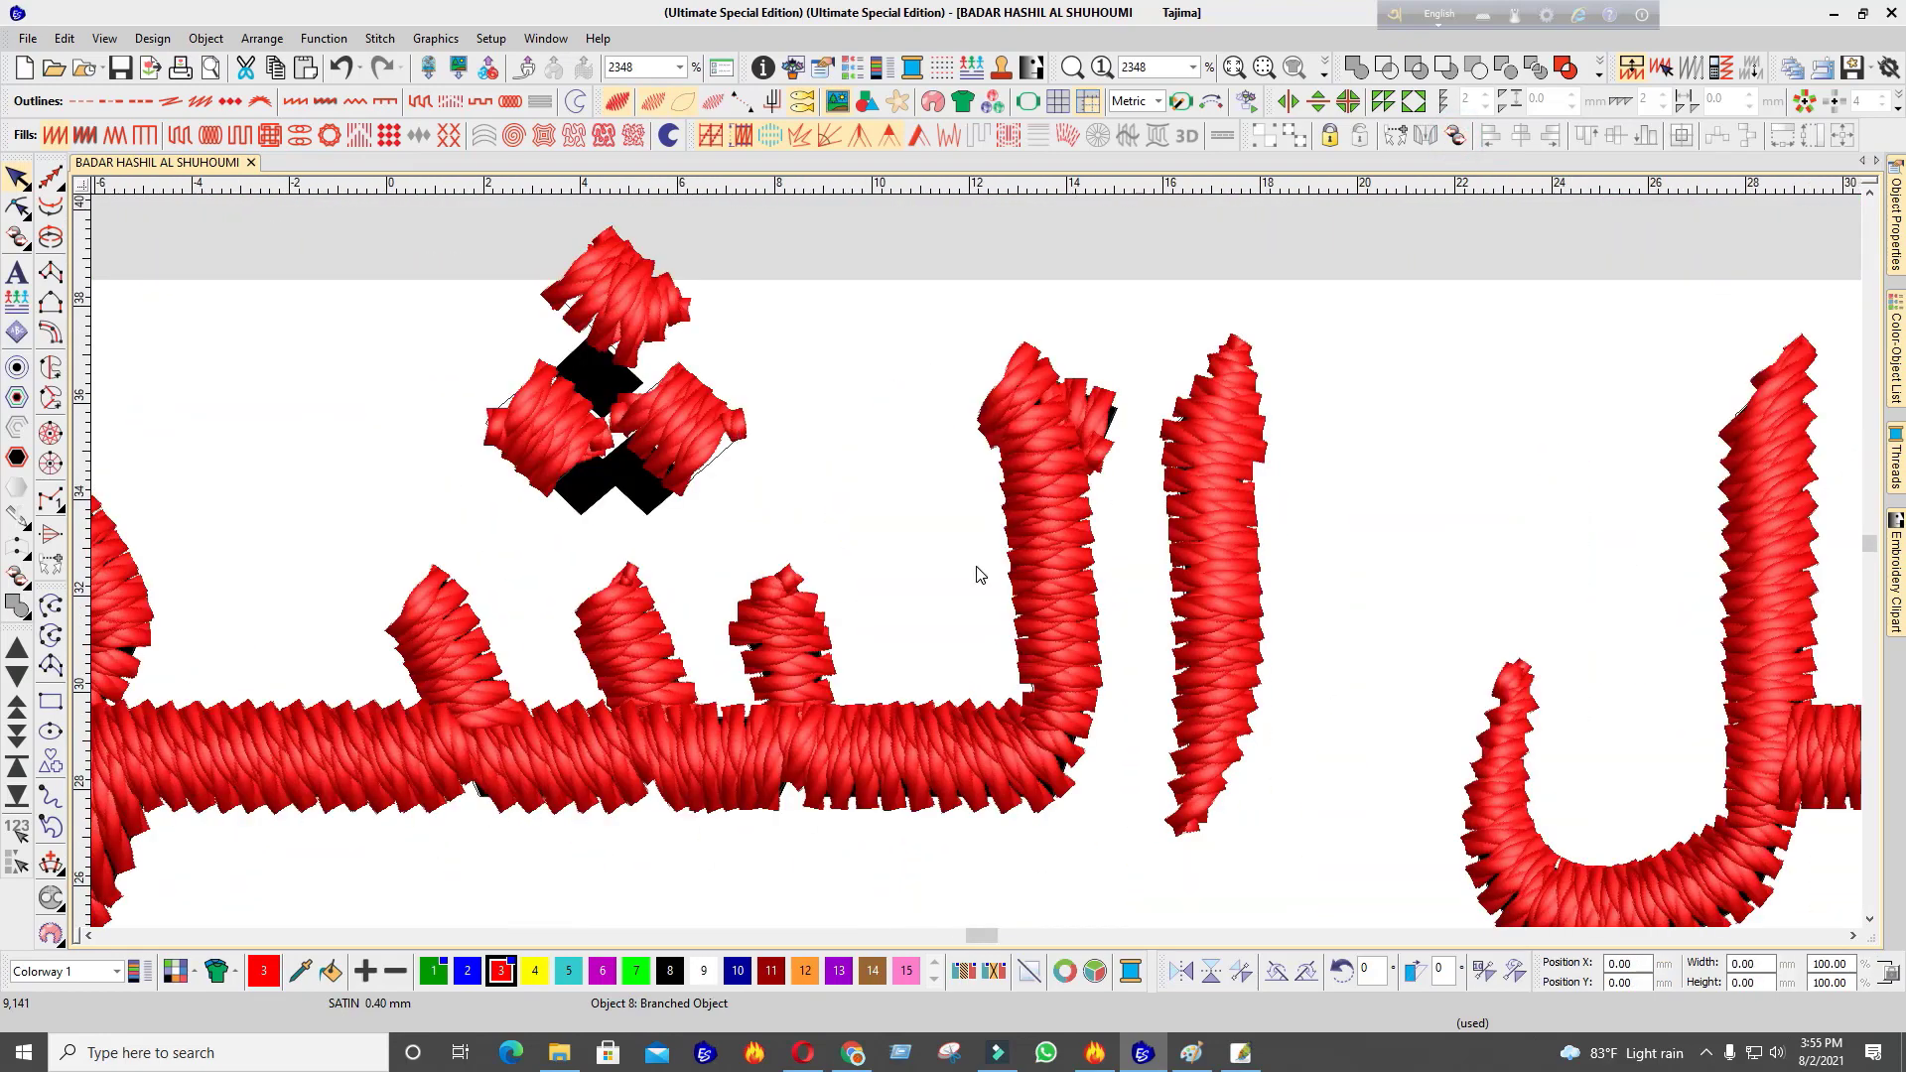
pyautogui.scroll(1, 1140, 486)
pyautogui.press('t')
pyautogui.press('t')
pyautogui.click(1126, 629)
pyautogui.scroll(-1, 1141, 621)
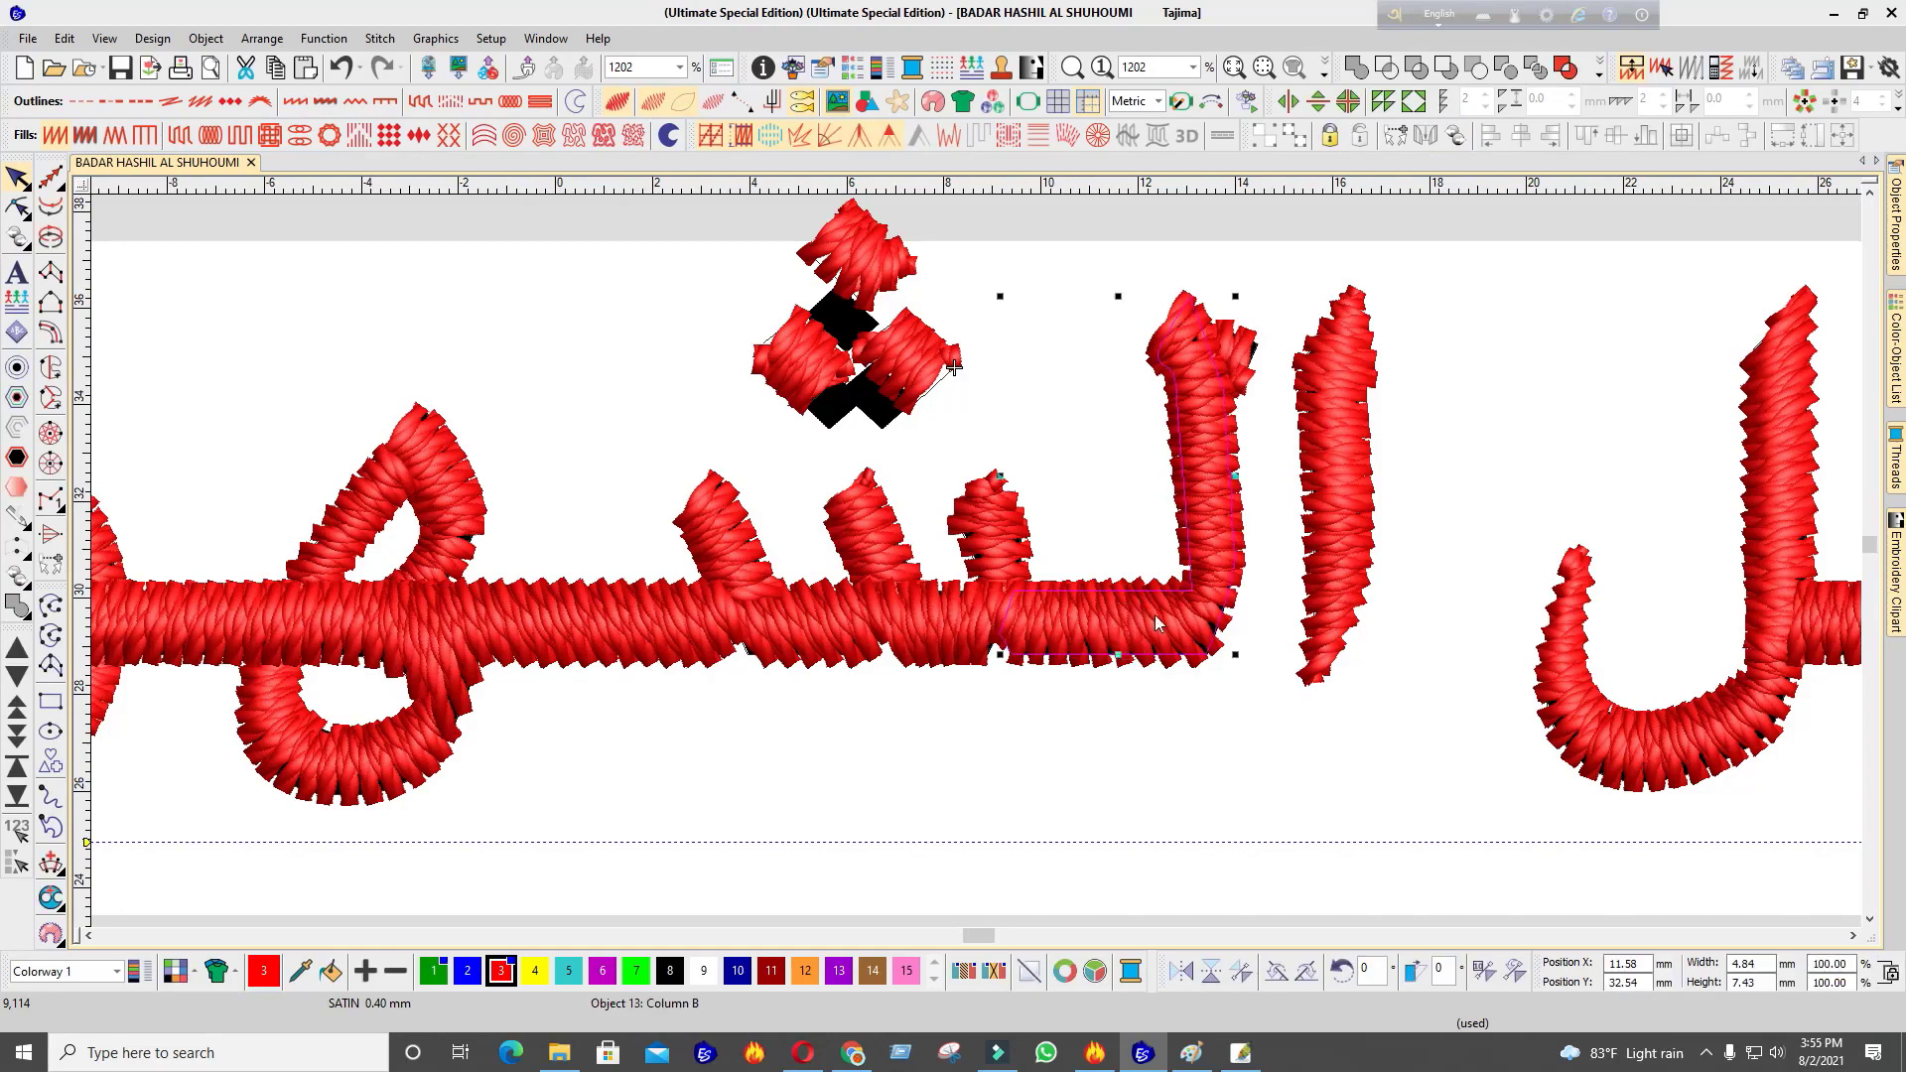
pyautogui.press('t')
pyautogui.press('t')
pyautogui.scroll(-1, 978, 566)
pyautogui.scroll(-1, 978, 566)
pyautogui.scroll(1, 760, 616)
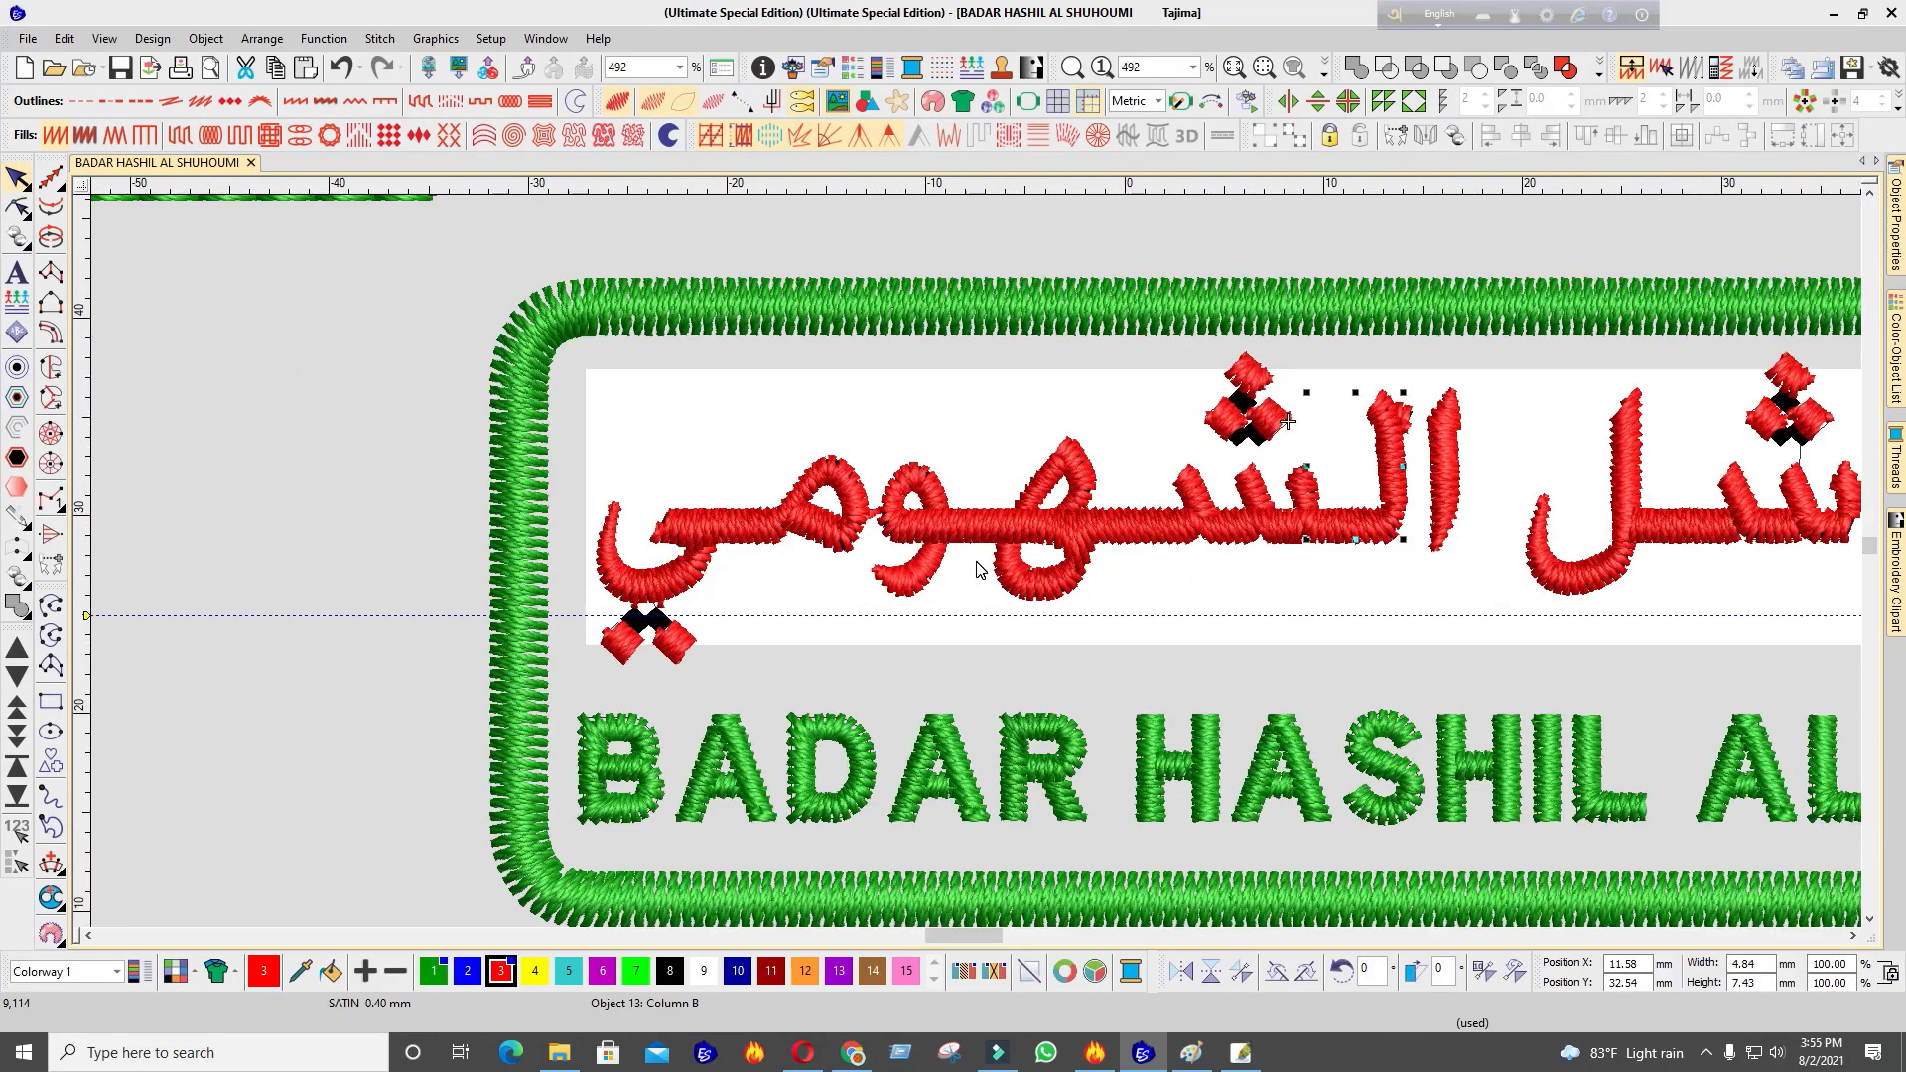
pyautogui.scroll(6, 723, 544)
pyautogui.click(876, 606)
pyautogui.scroll(-4, 979, 562)
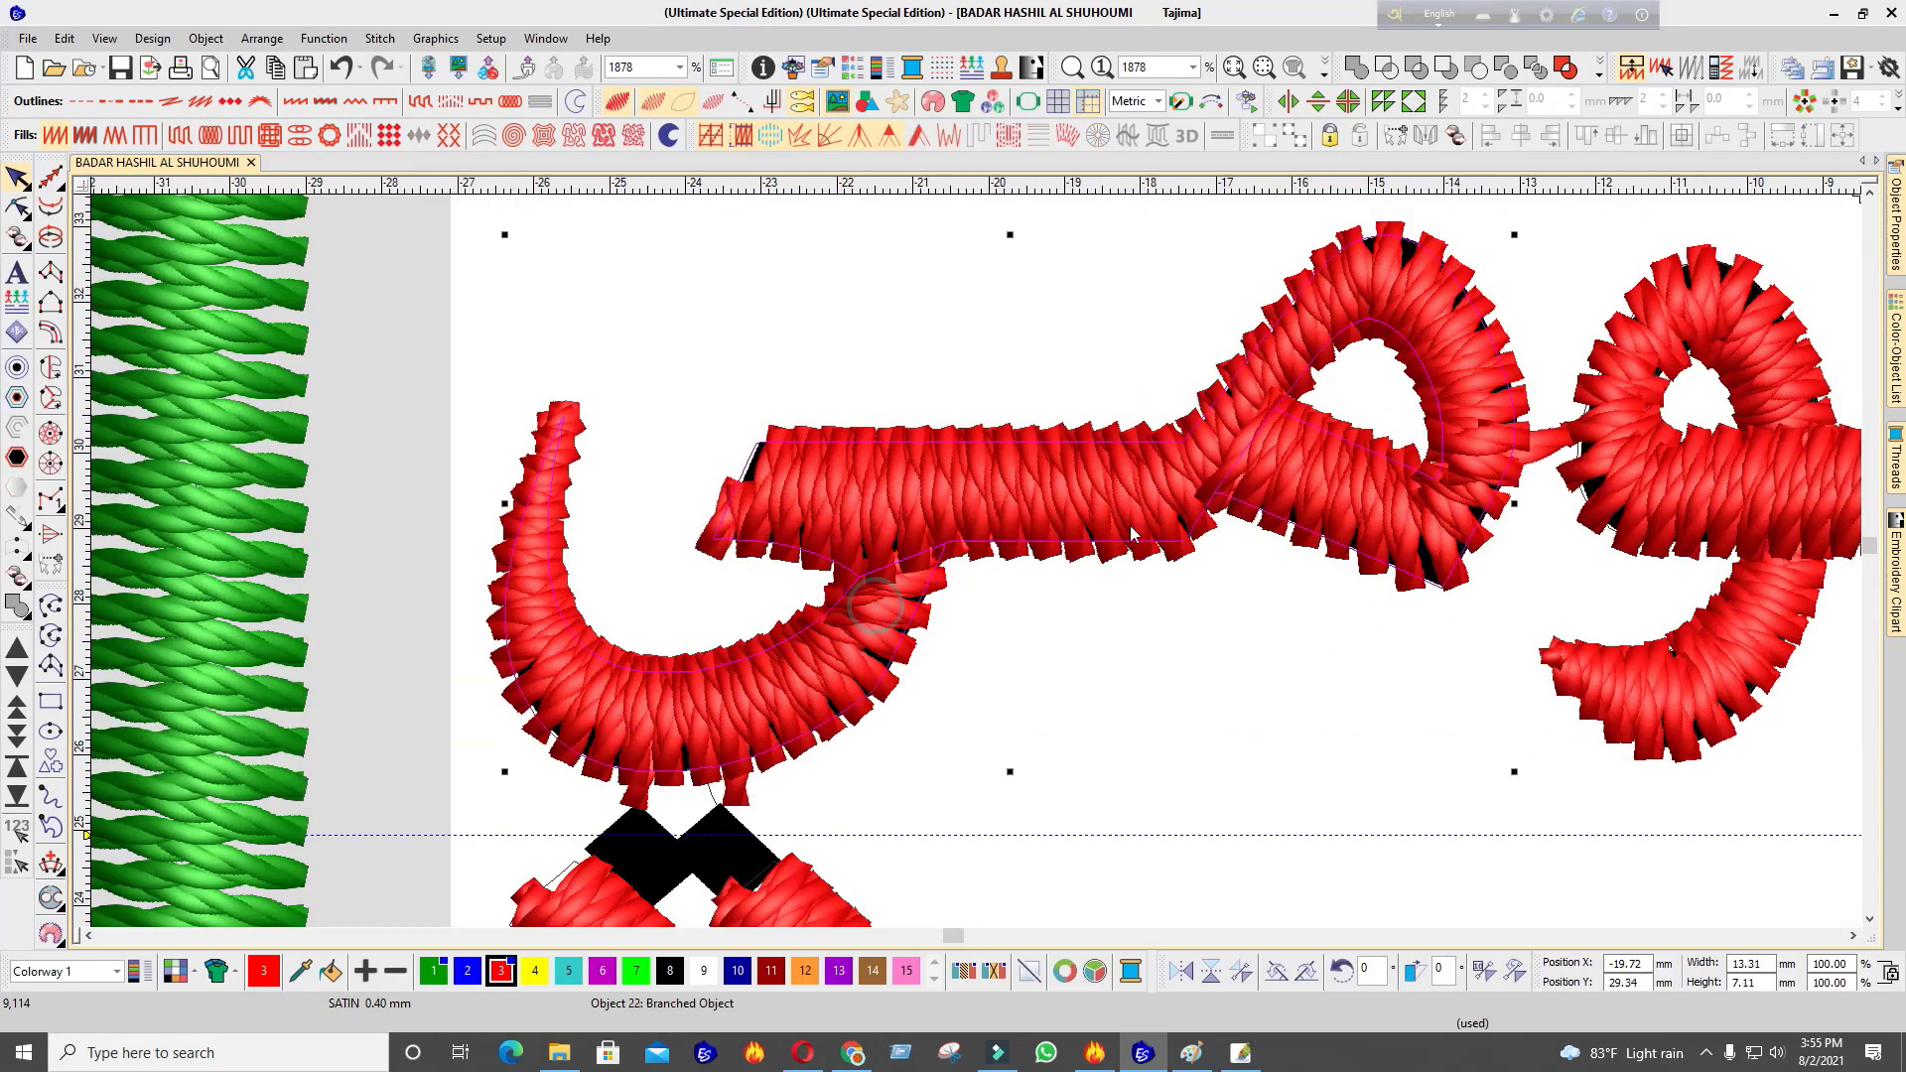
pyautogui.scroll(5, 979, 562)
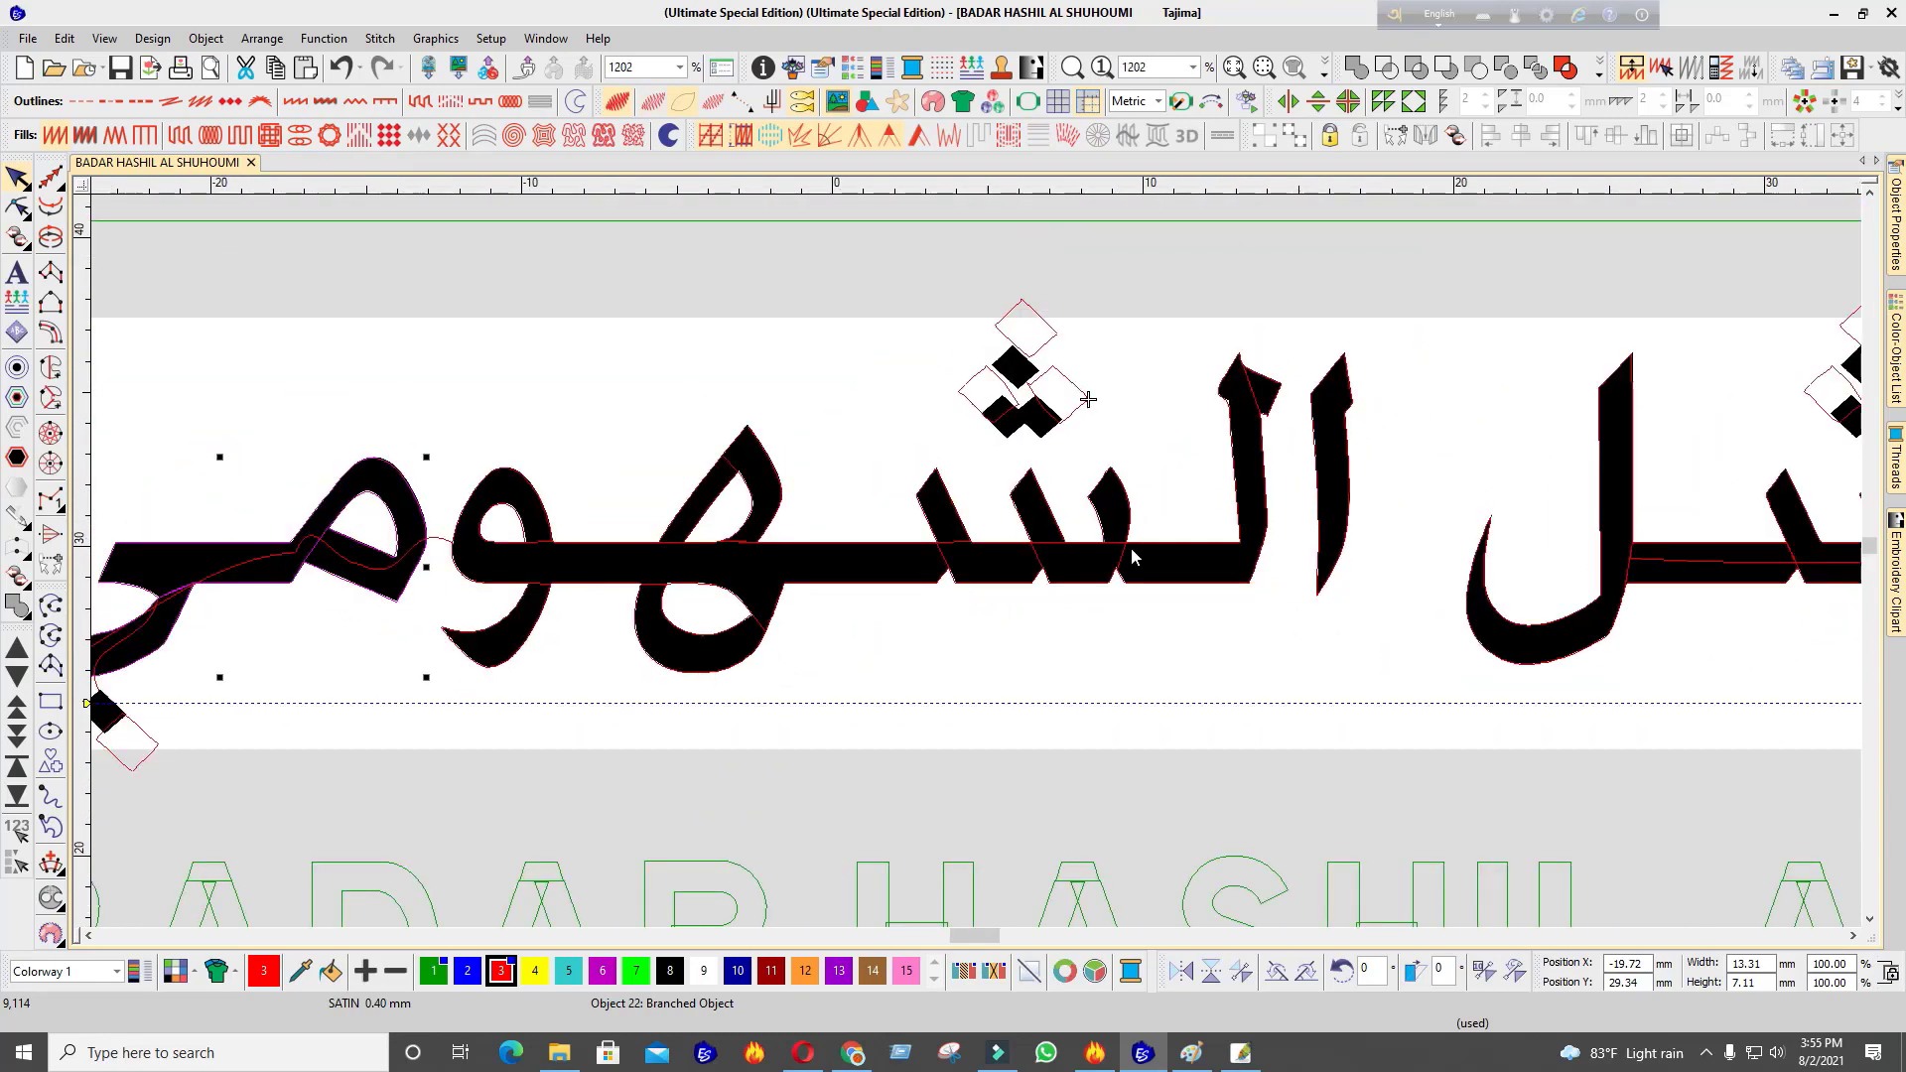
pyautogui.click(1006, 678)
pyautogui.press('s')
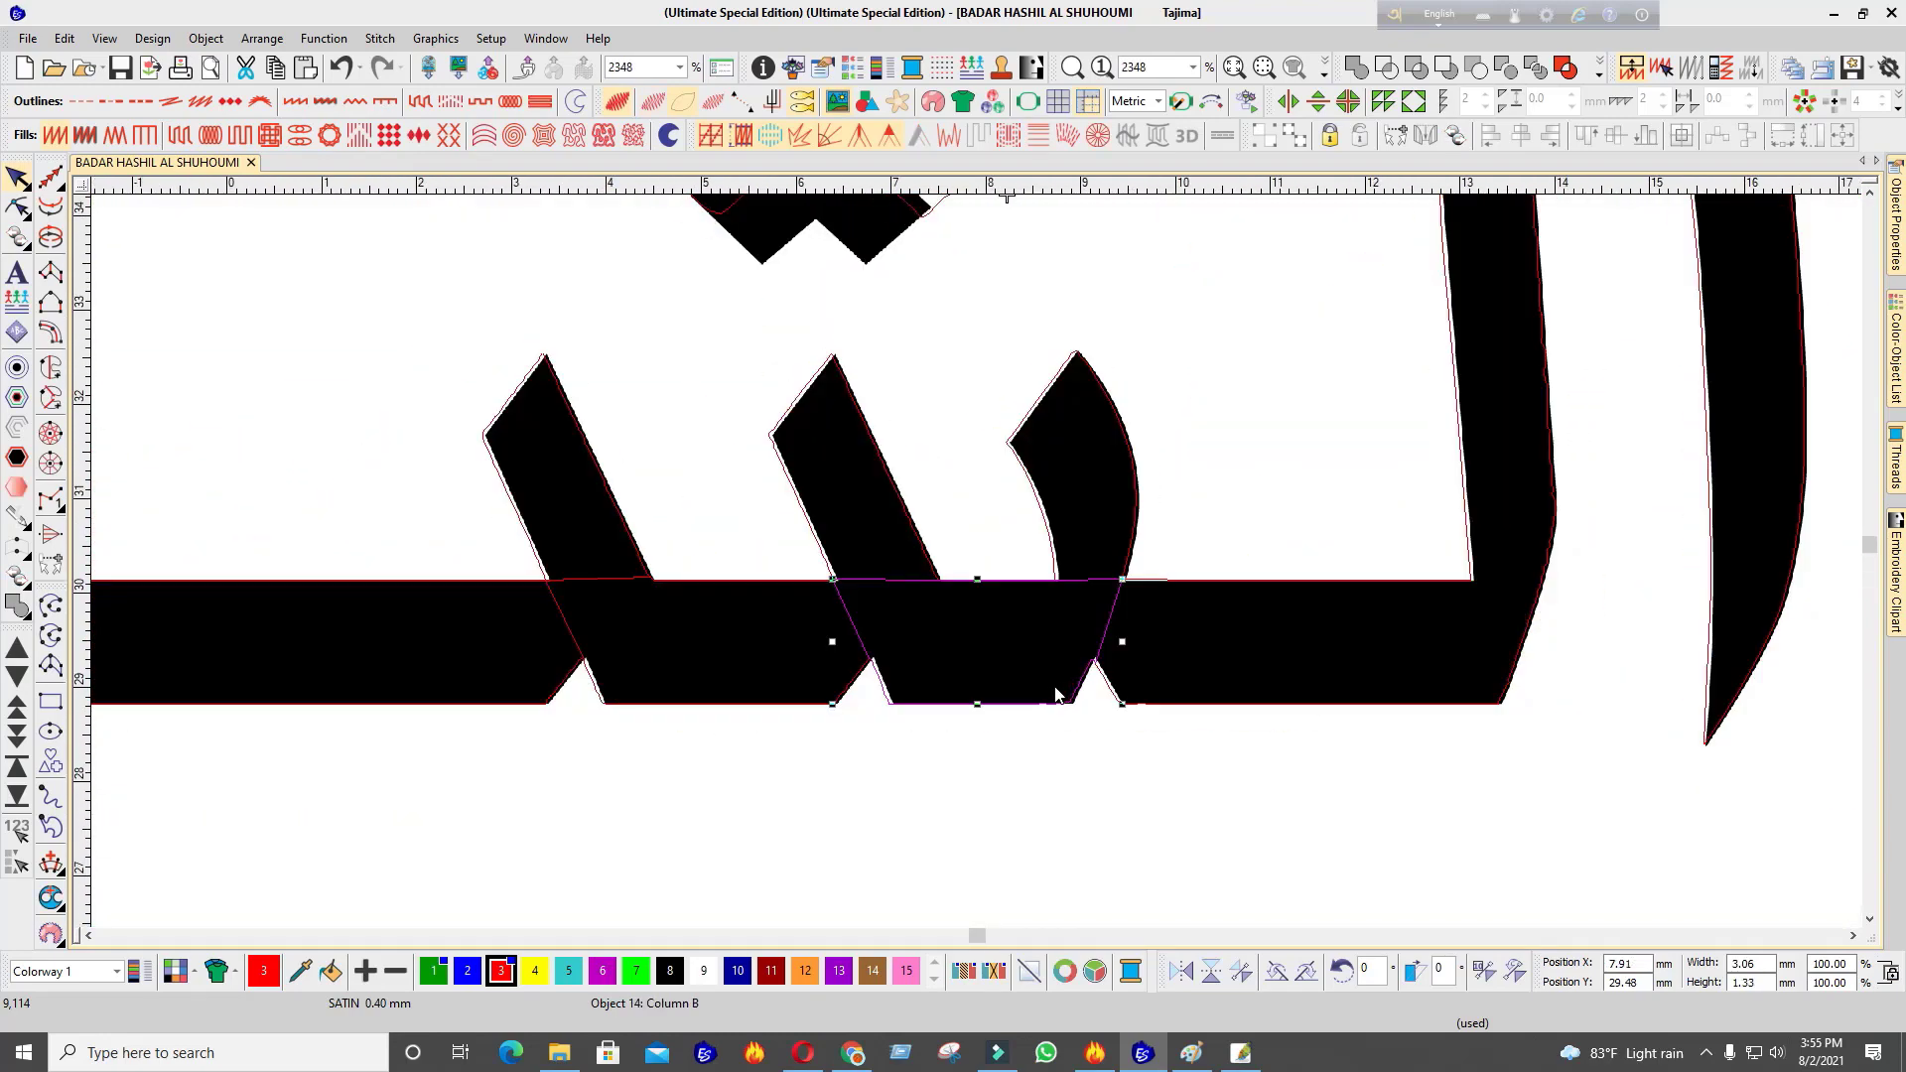
pyautogui.press('s')
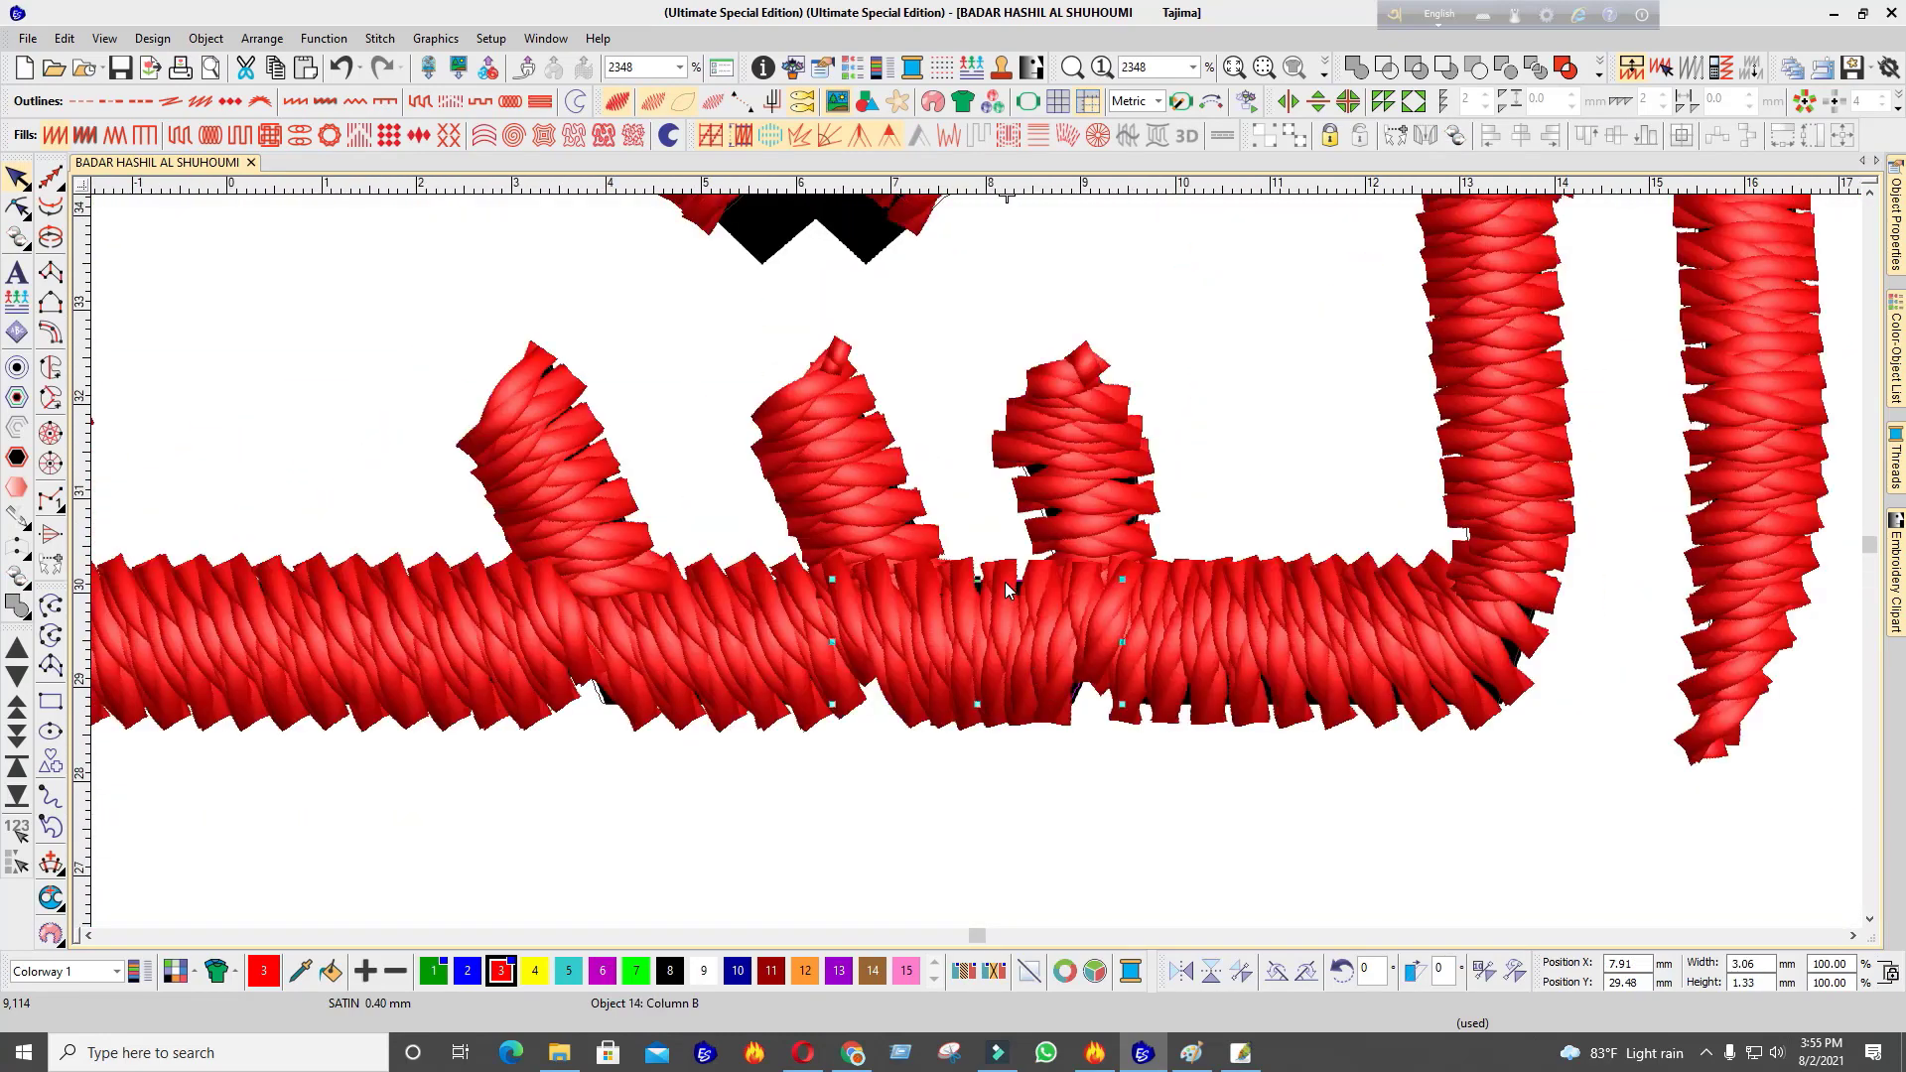
pyautogui.scroll(-8, 1006, 590)
pyautogui.scroll(4, 965, 572)
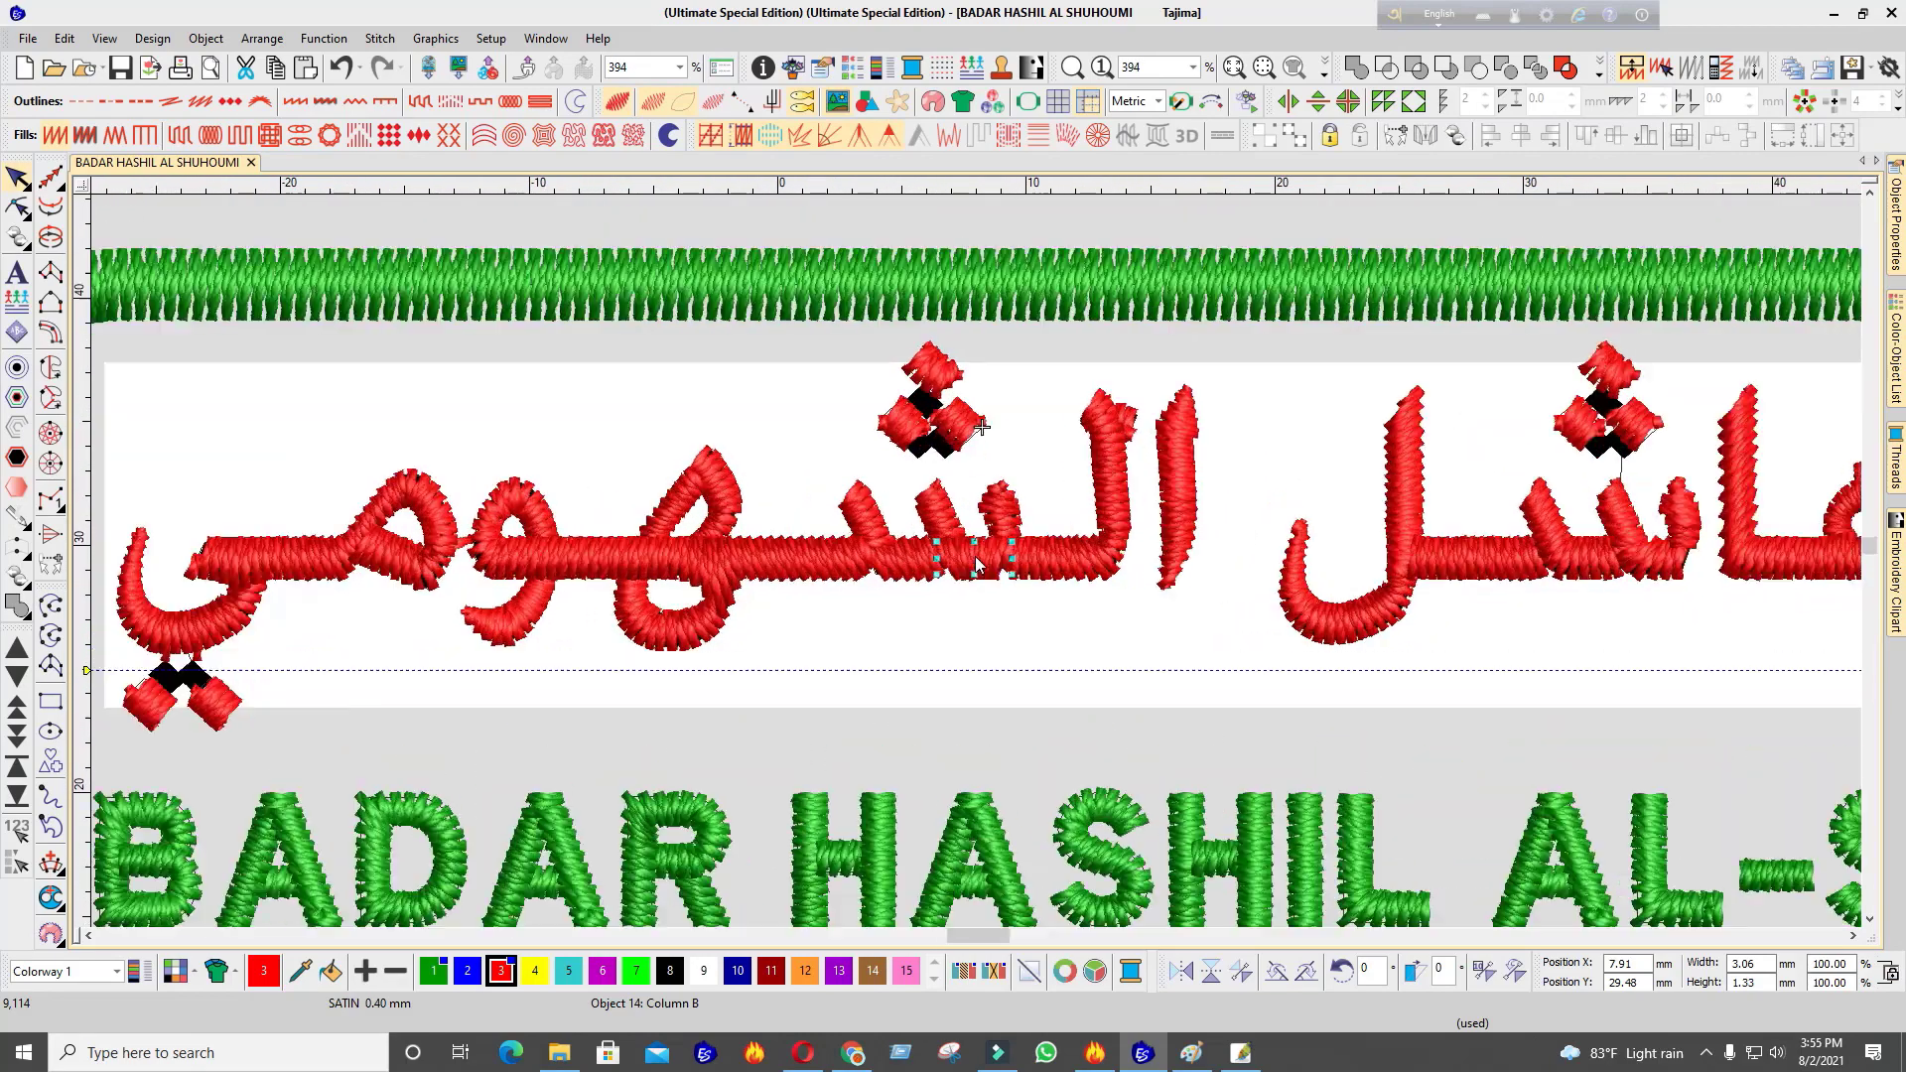
pyautogui.press('m')
pyautogui.click(1033, 543)
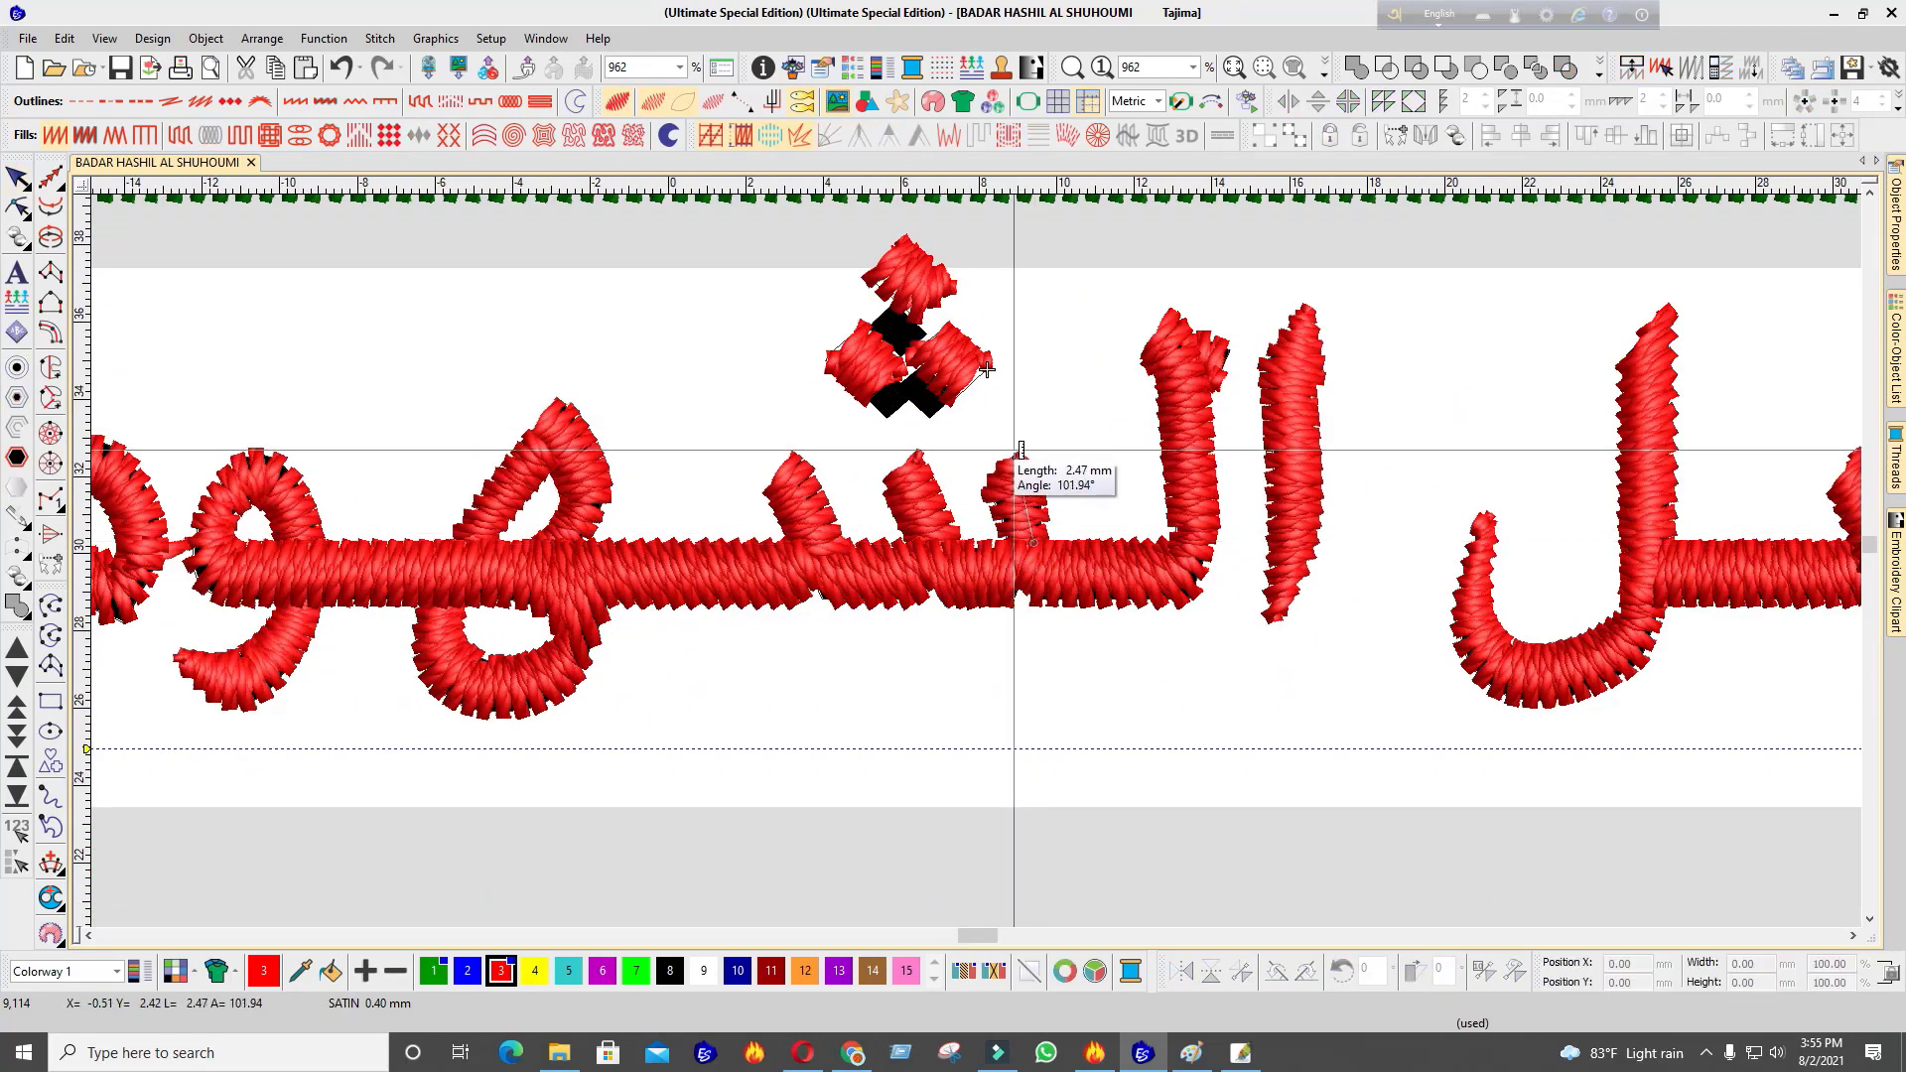
pyautogui.scroll(-2, 973, 596)
pyautogui.scroll(4, 972, 621)
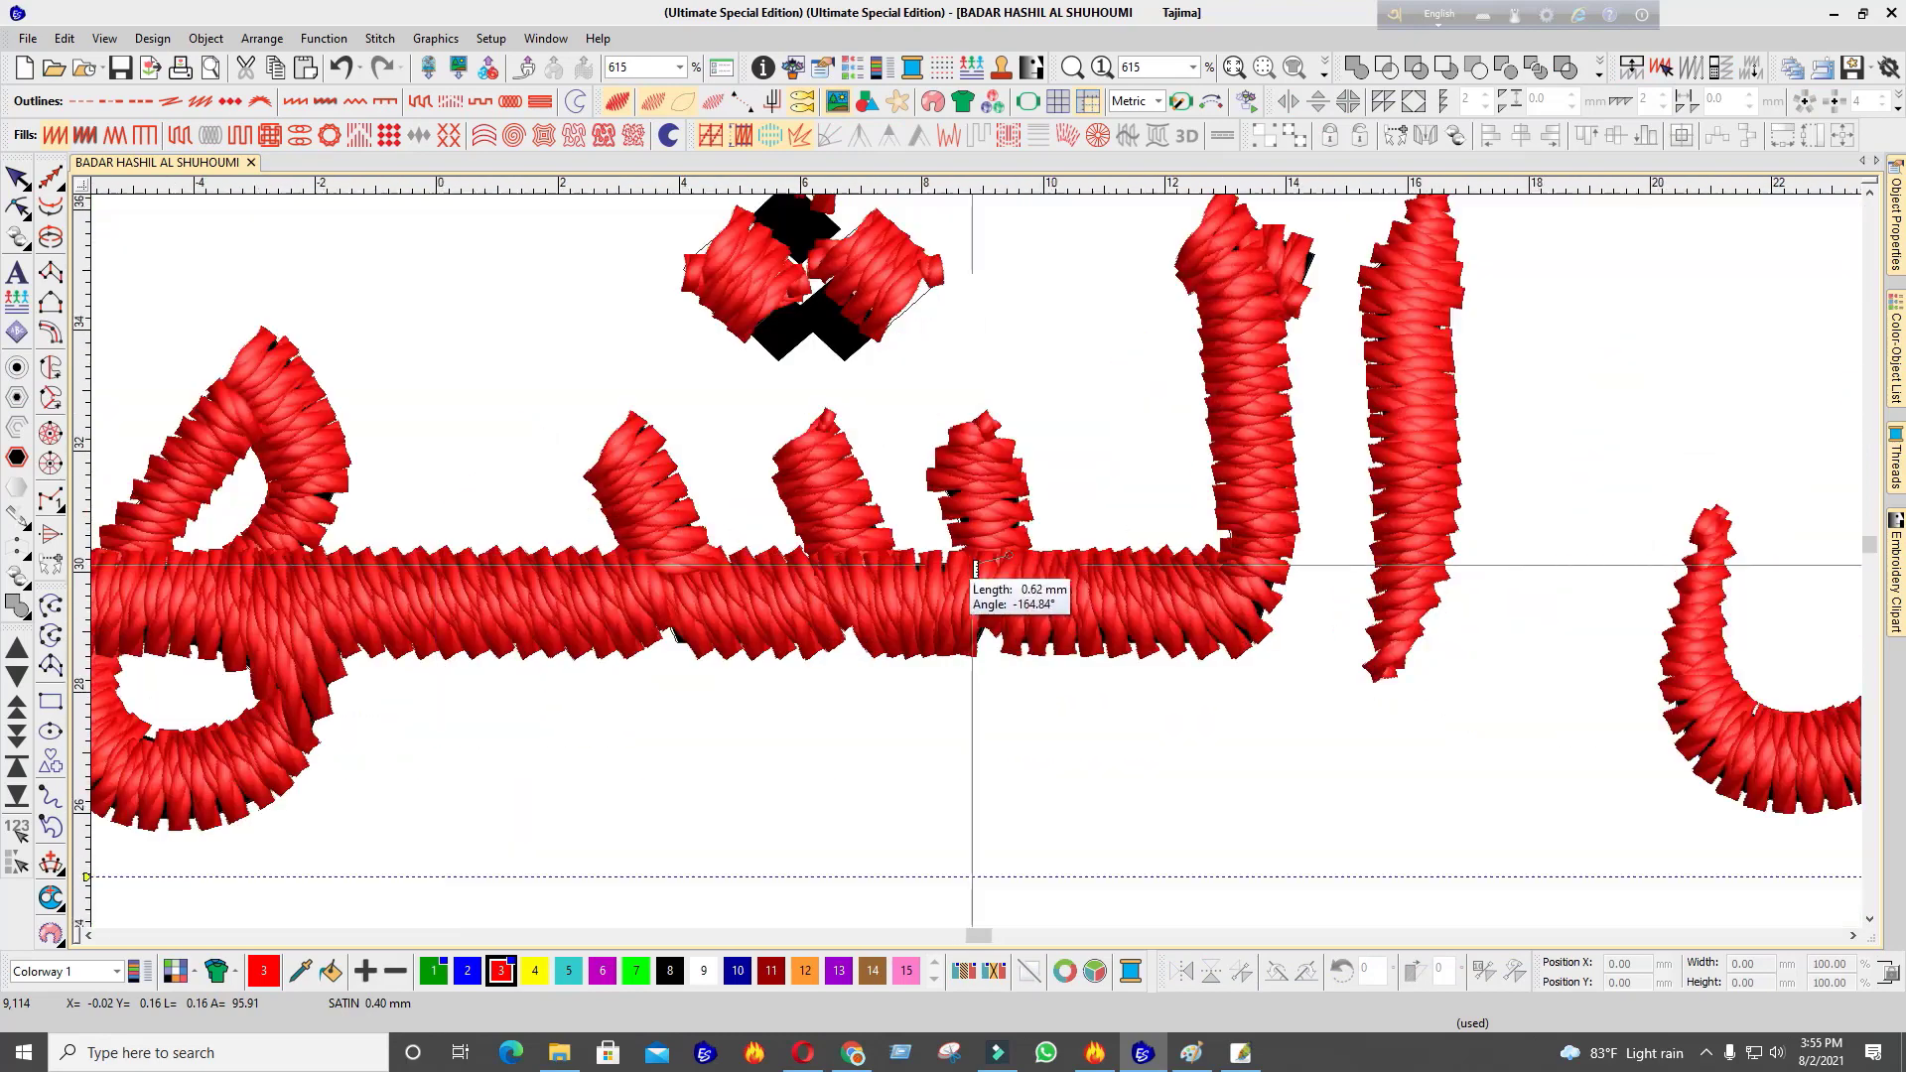
pyautogui.scroll(-3, 983, 563)
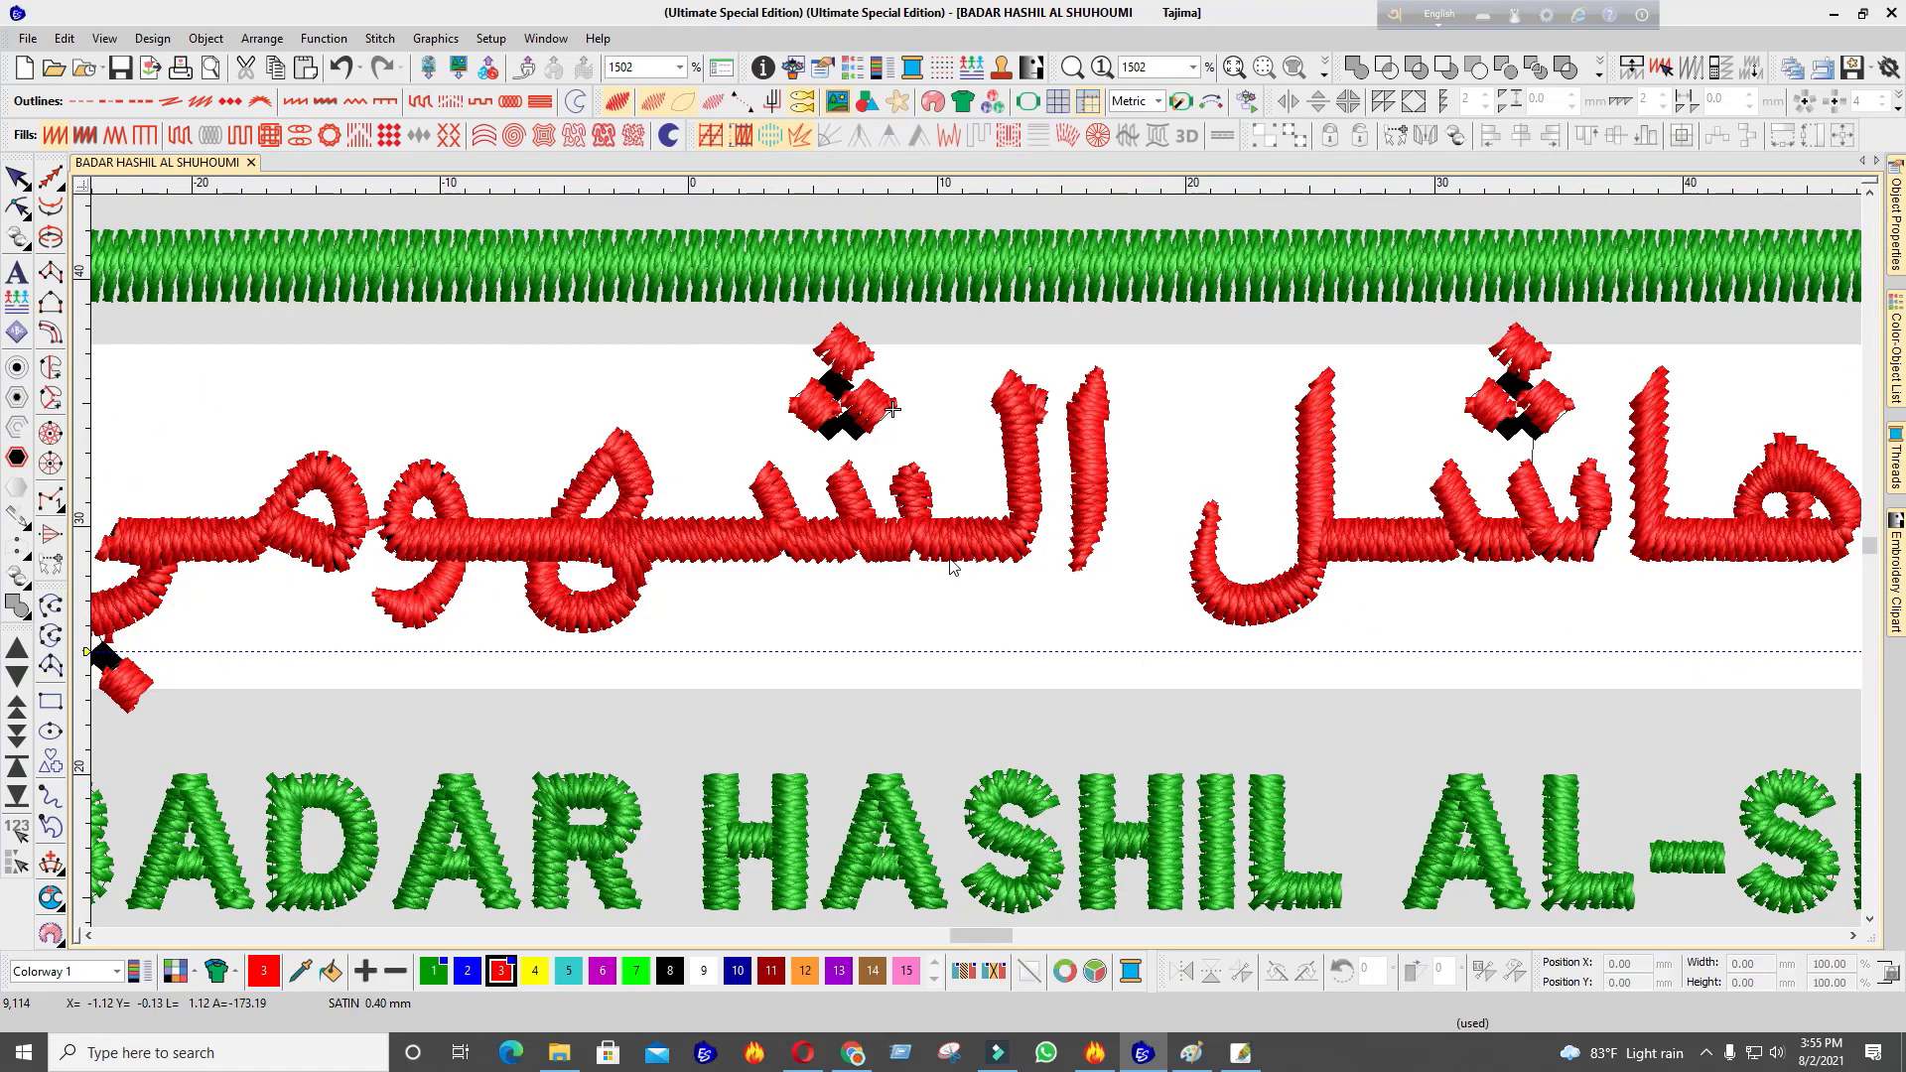
pyautogui.scroll(1, 988, 592)
pyautogui.click(1110, 488)
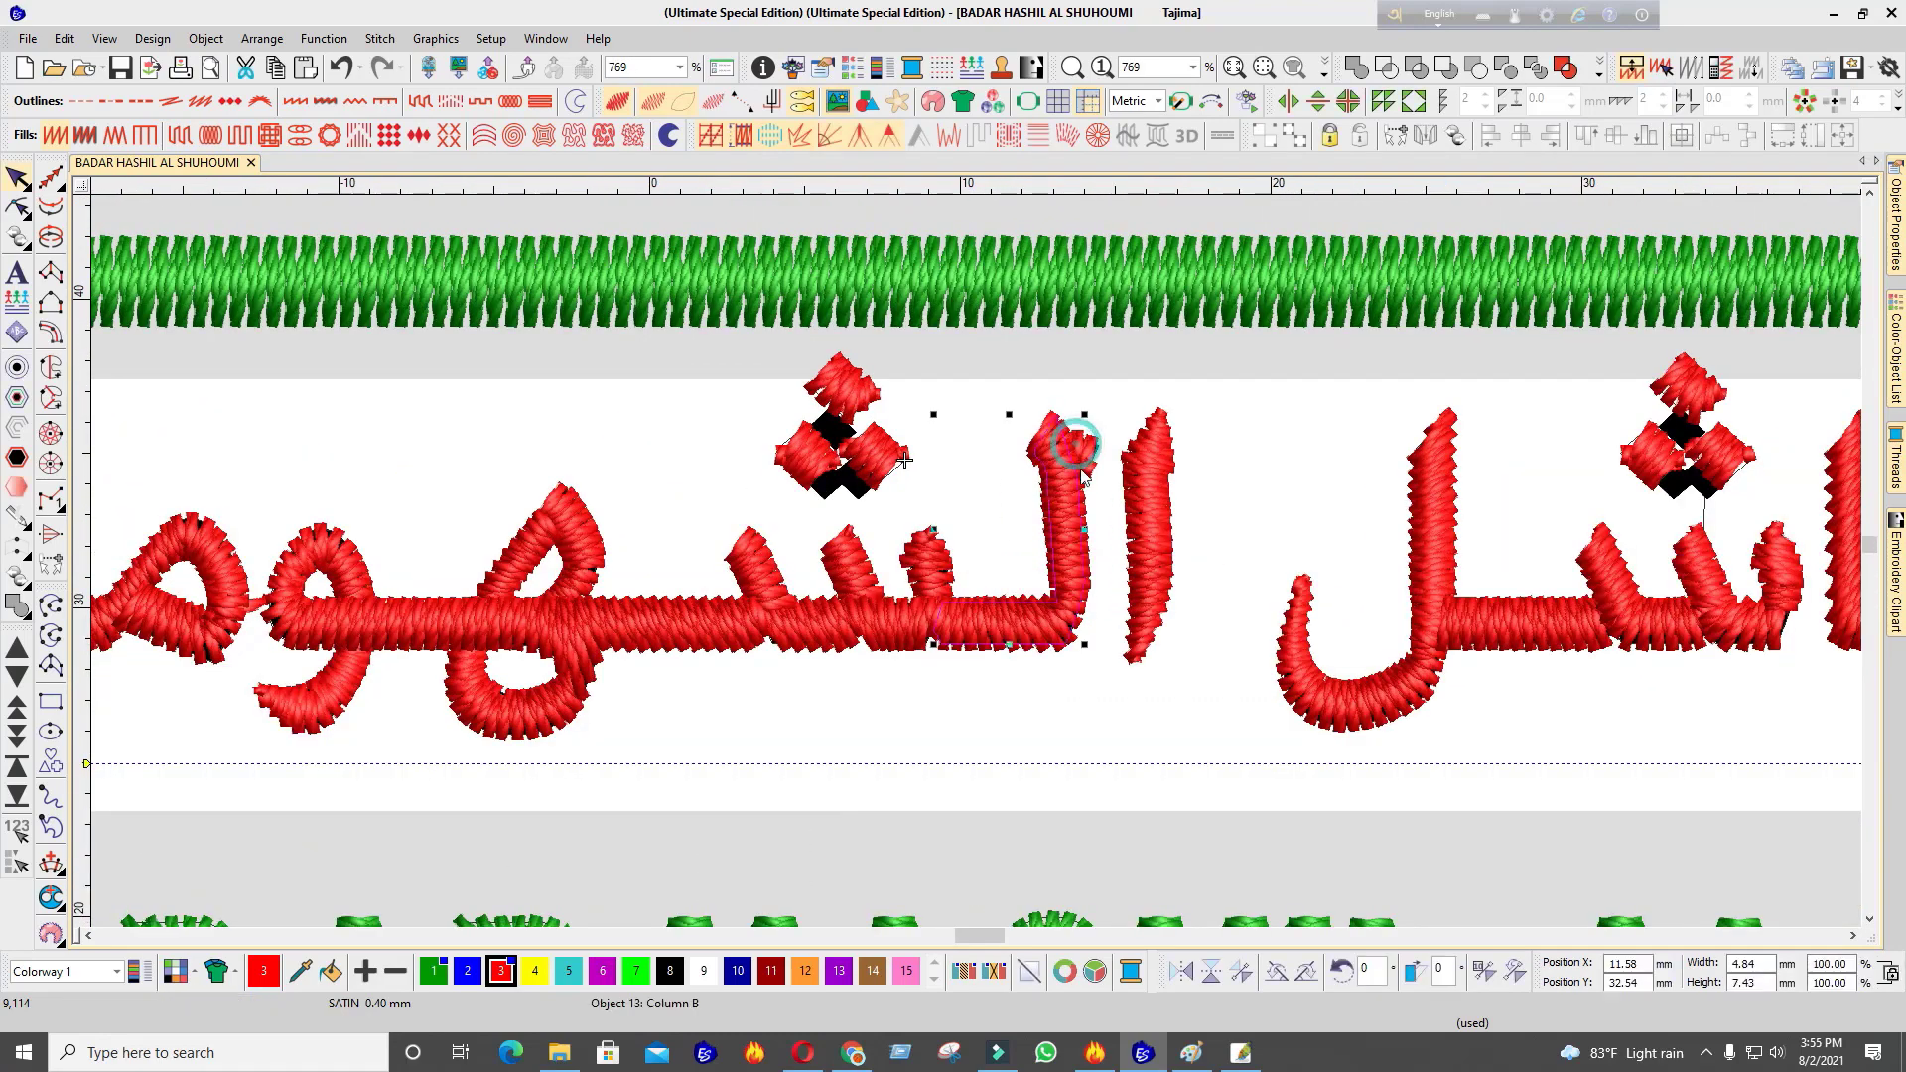
pyautogui.scroll(5, 1020, 467)
# Delete the small stitched piece at the top of the lam
pyautogui.click(988, 509)
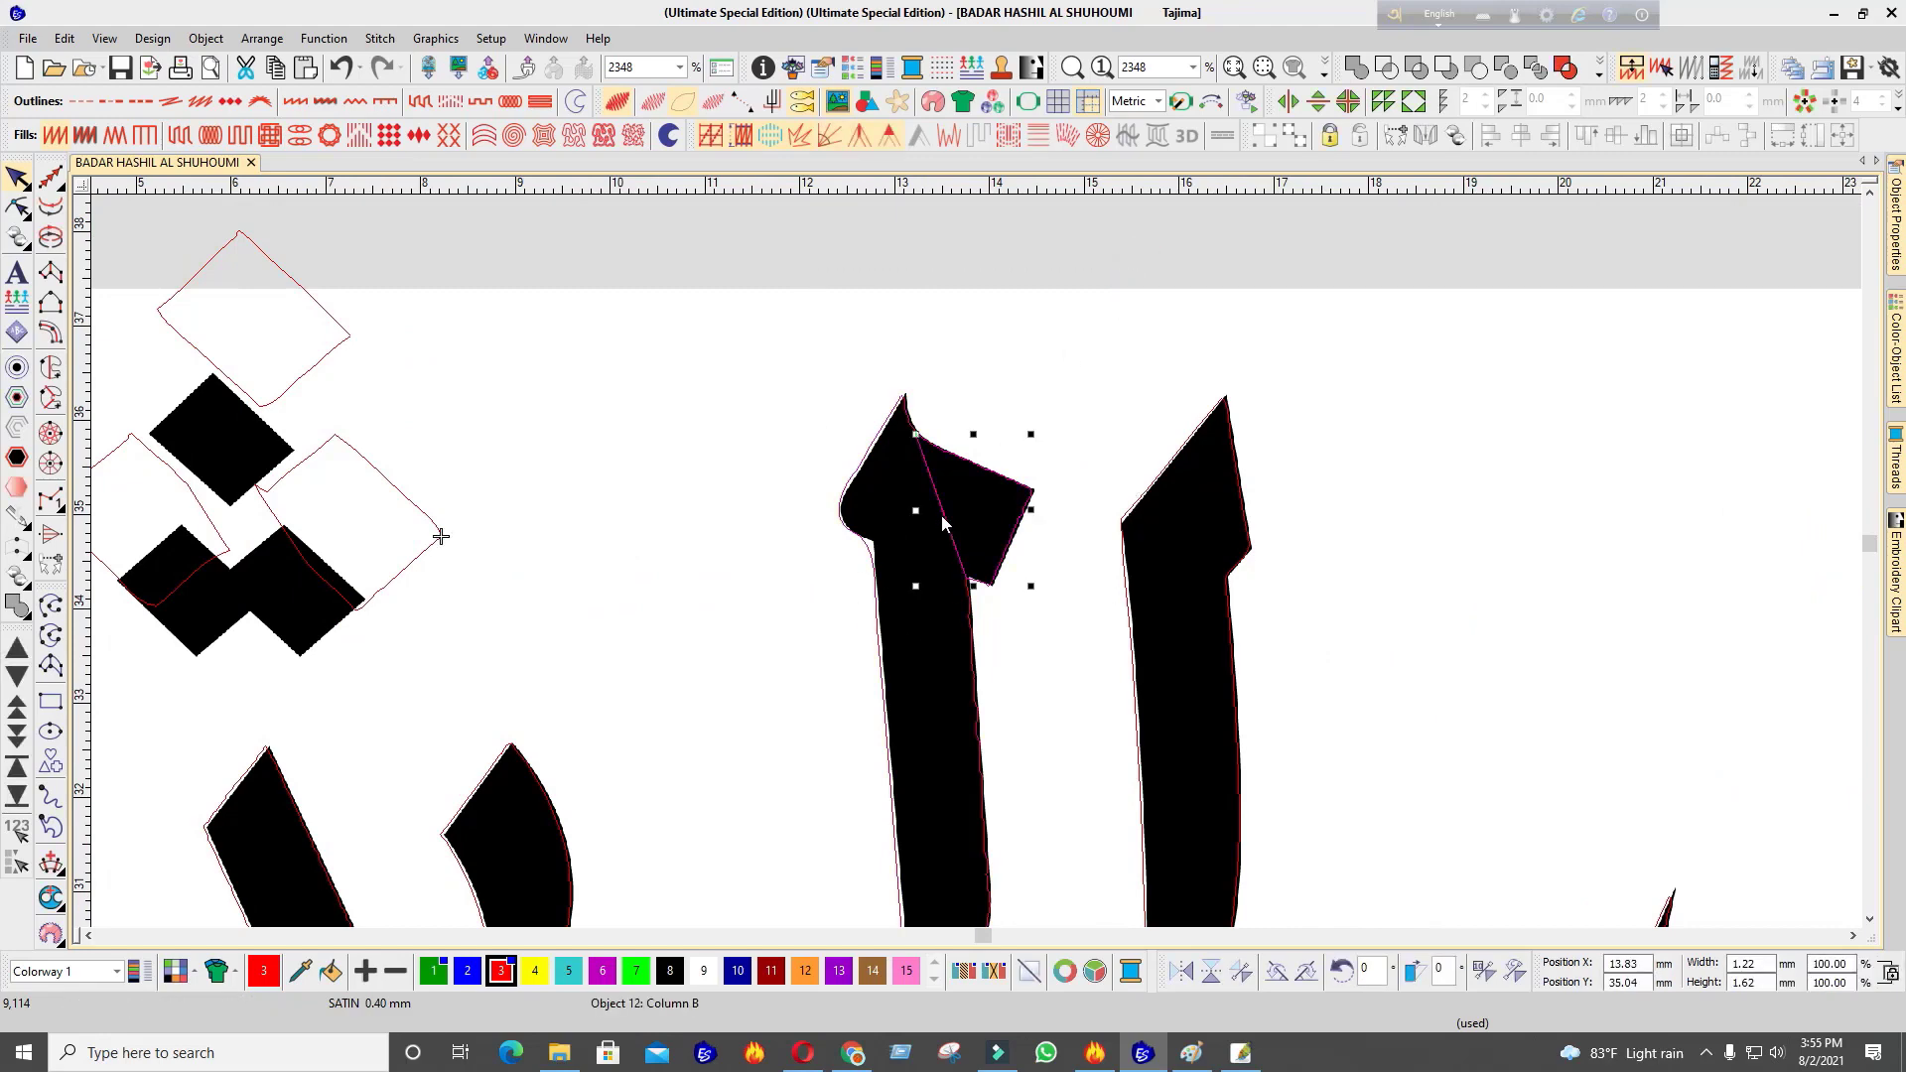
pyautogui.press('Delete')
pyautogui.scroll(3, 948, 531)
# Reshape the column stroke by moving its lower inner corner point, then regenerate its stitches
pyautogui.click(965, 557)
pyautogui.scroll(-3, 998, 660)
pyautogui.press('h')
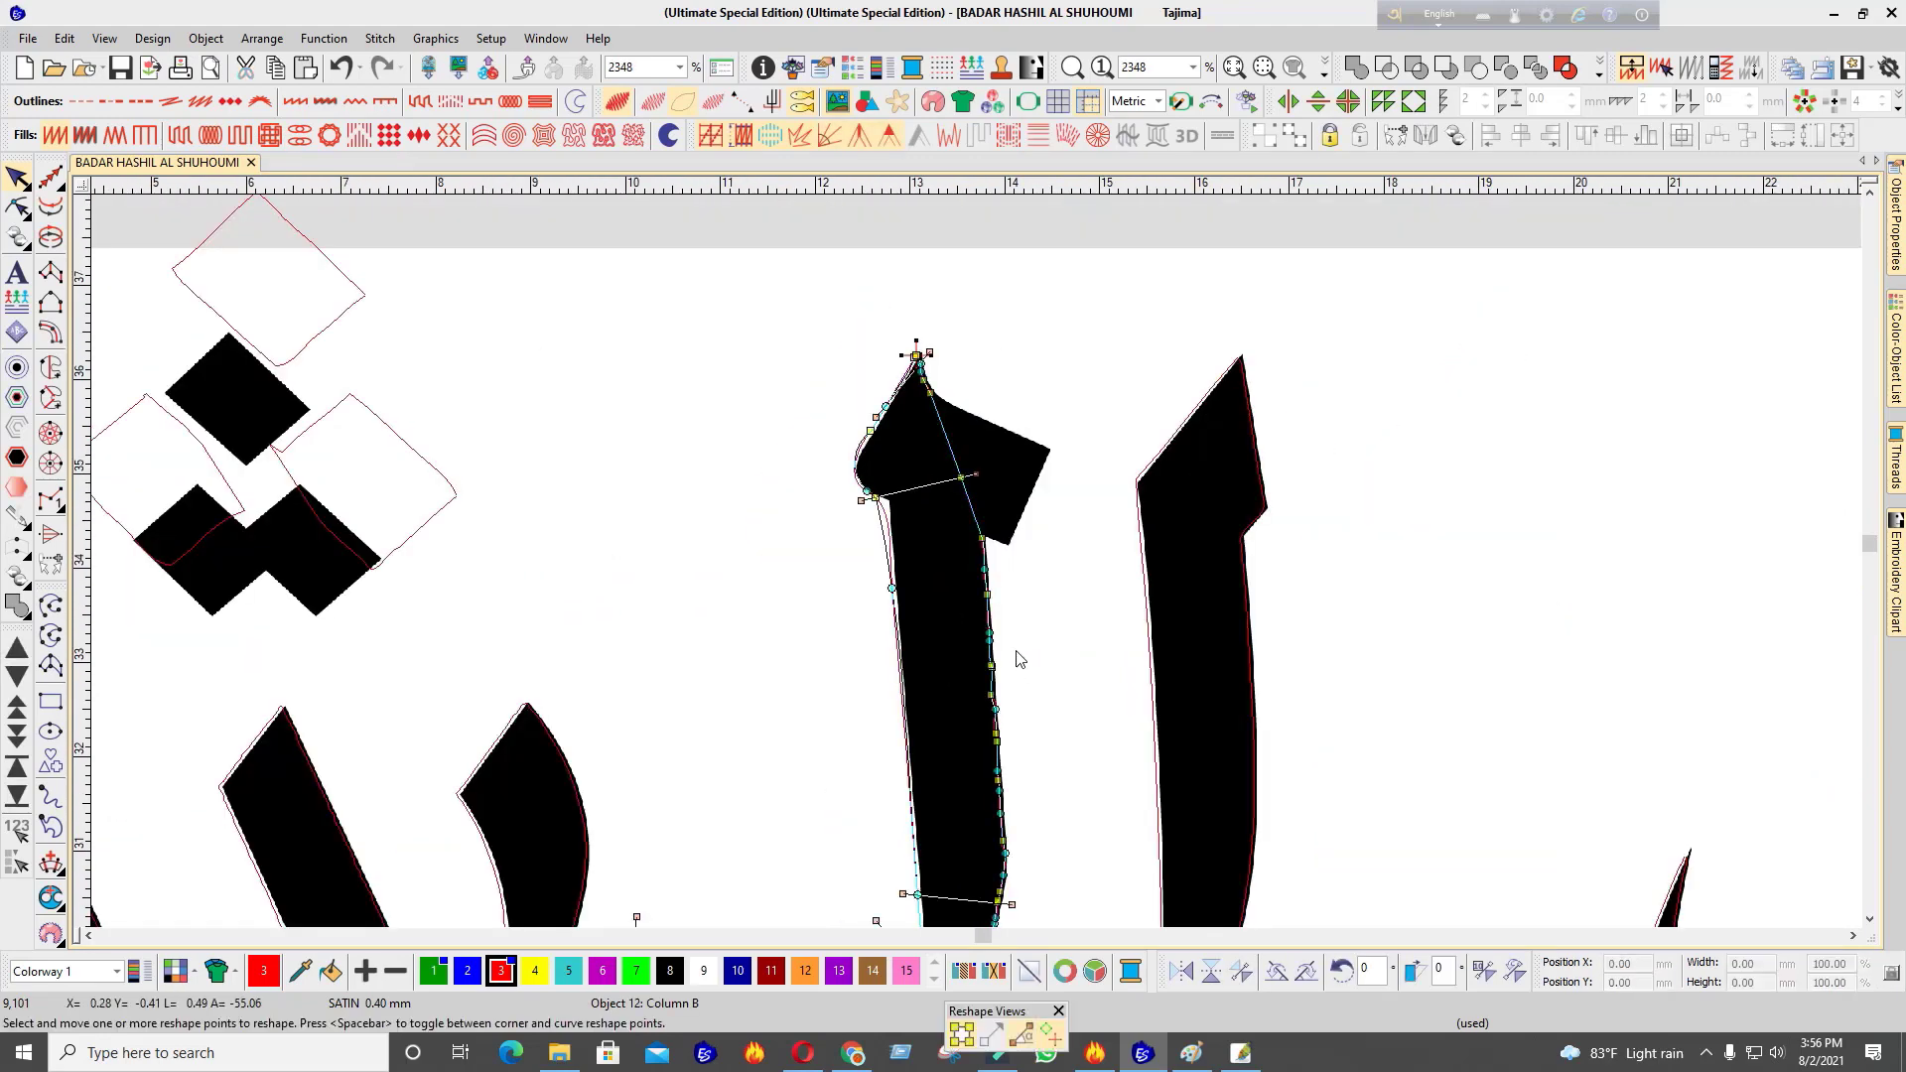
pyautogui.scroll(2, 1020, 659)
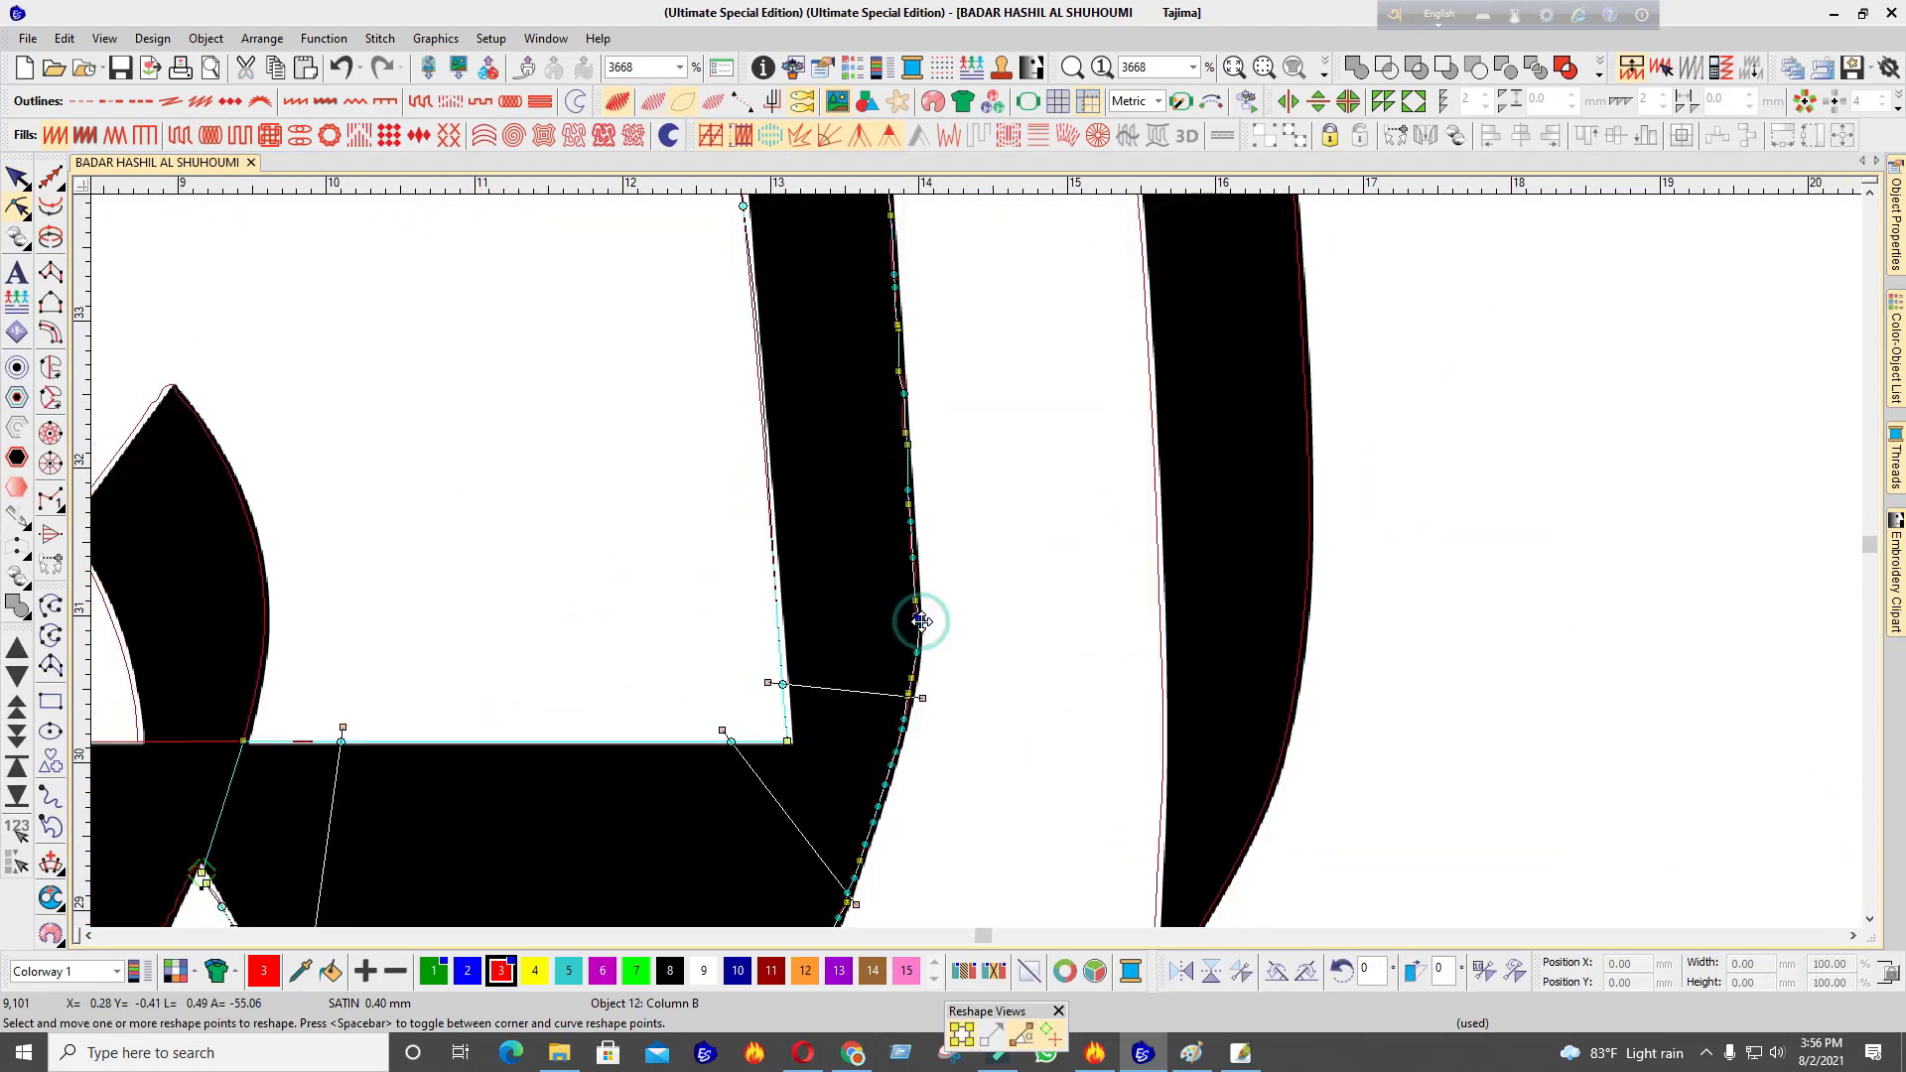
pyautogui.moveTo(941, 613); pyautogui.dragTo(886, 277)
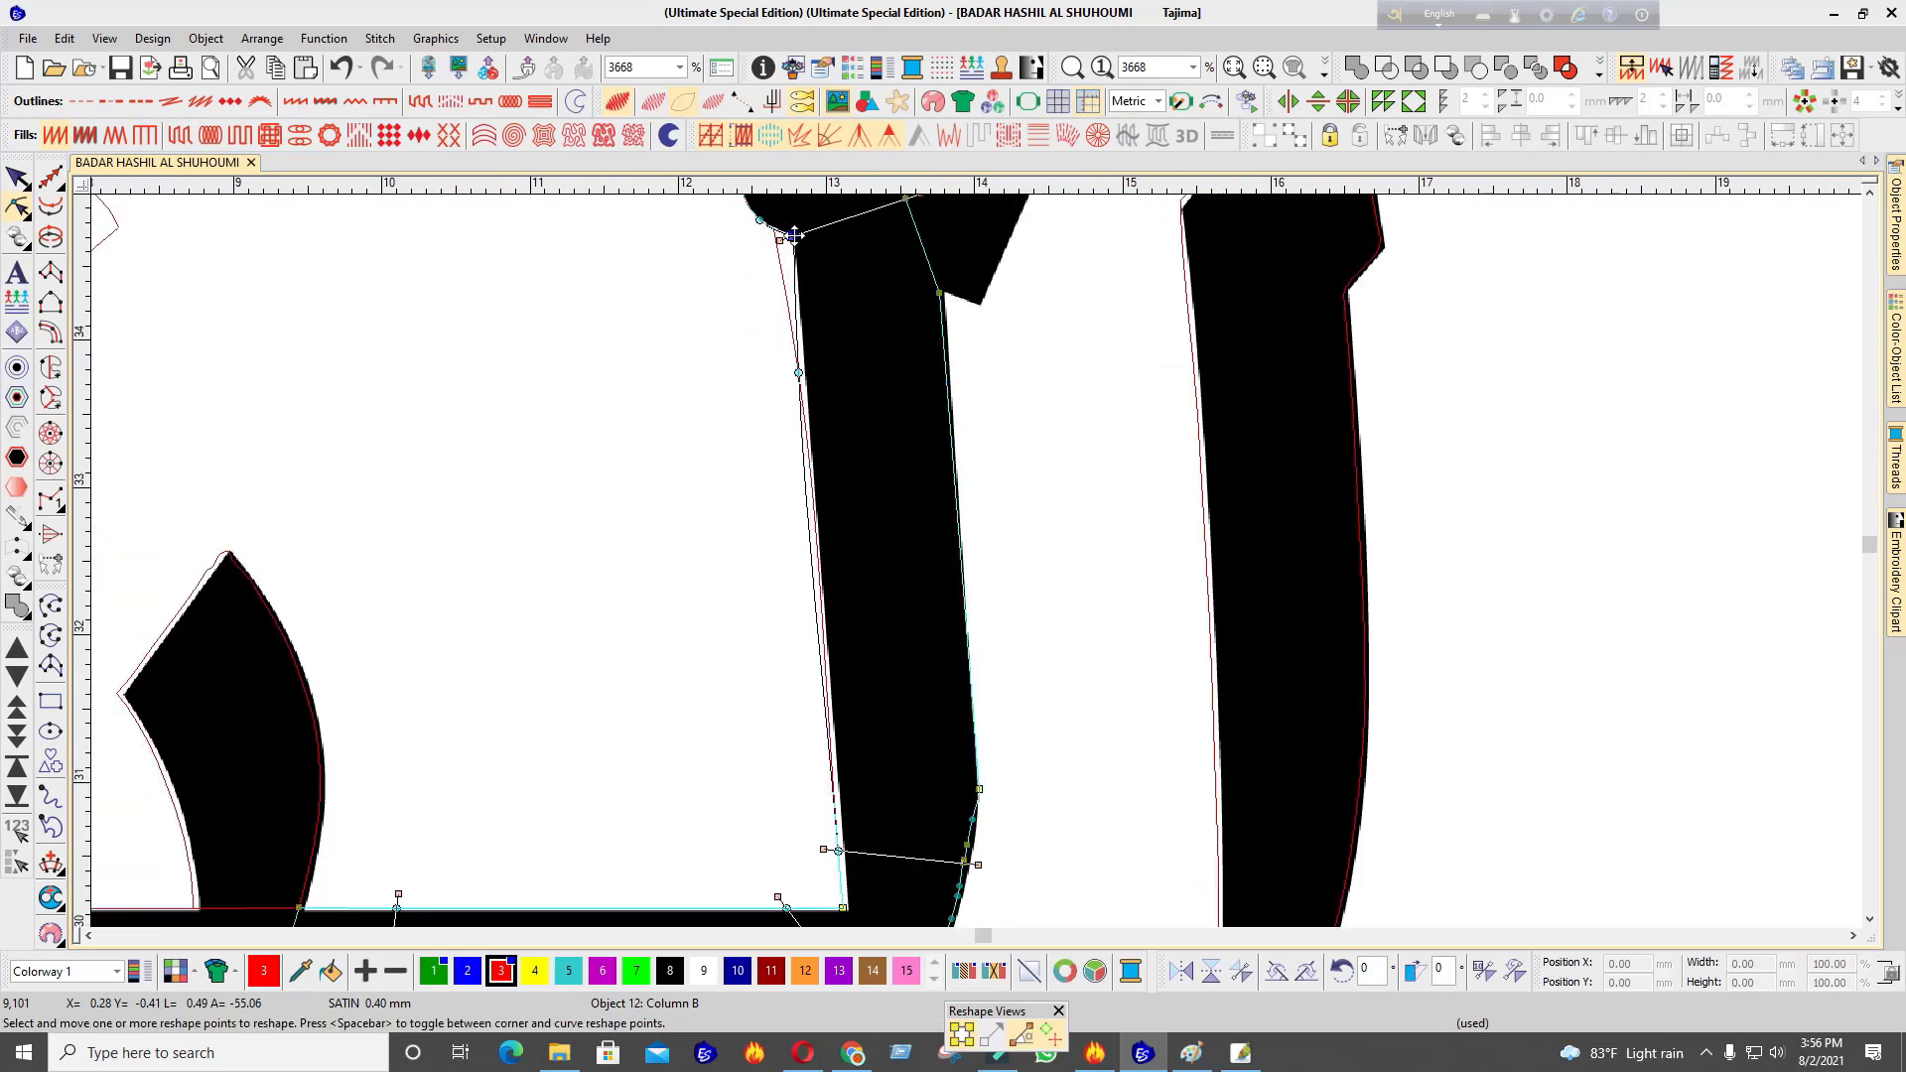
pyautogui.scroll(-2, 870, 821)
pyautogui.scroll(3, 970, 586)
pyautogui.scroll(-1, 1159, 217)
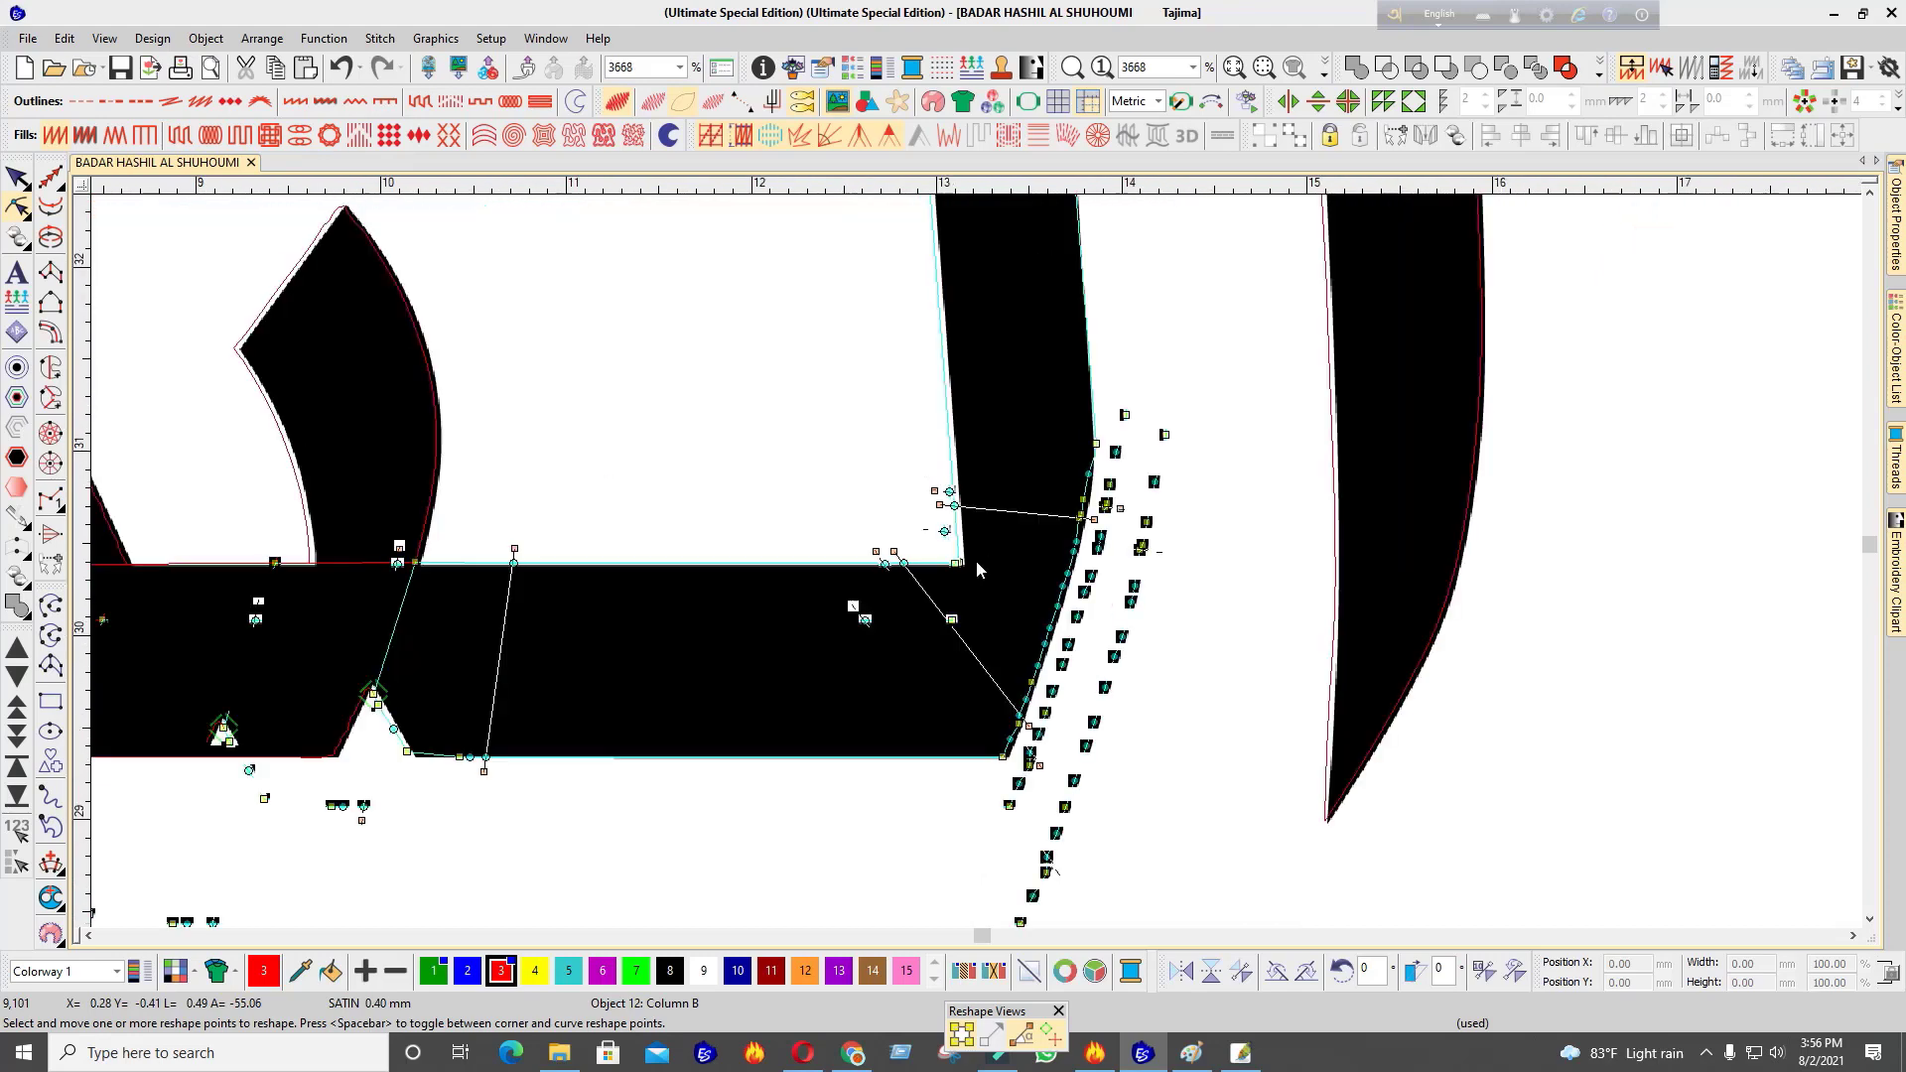
pyautogui.scroll(3, 975, 560)
pyautogui.moveTo(954, 688); pyautogui.dragTo(958, 692)
pyautogui.scroll(-4, 975, 559)
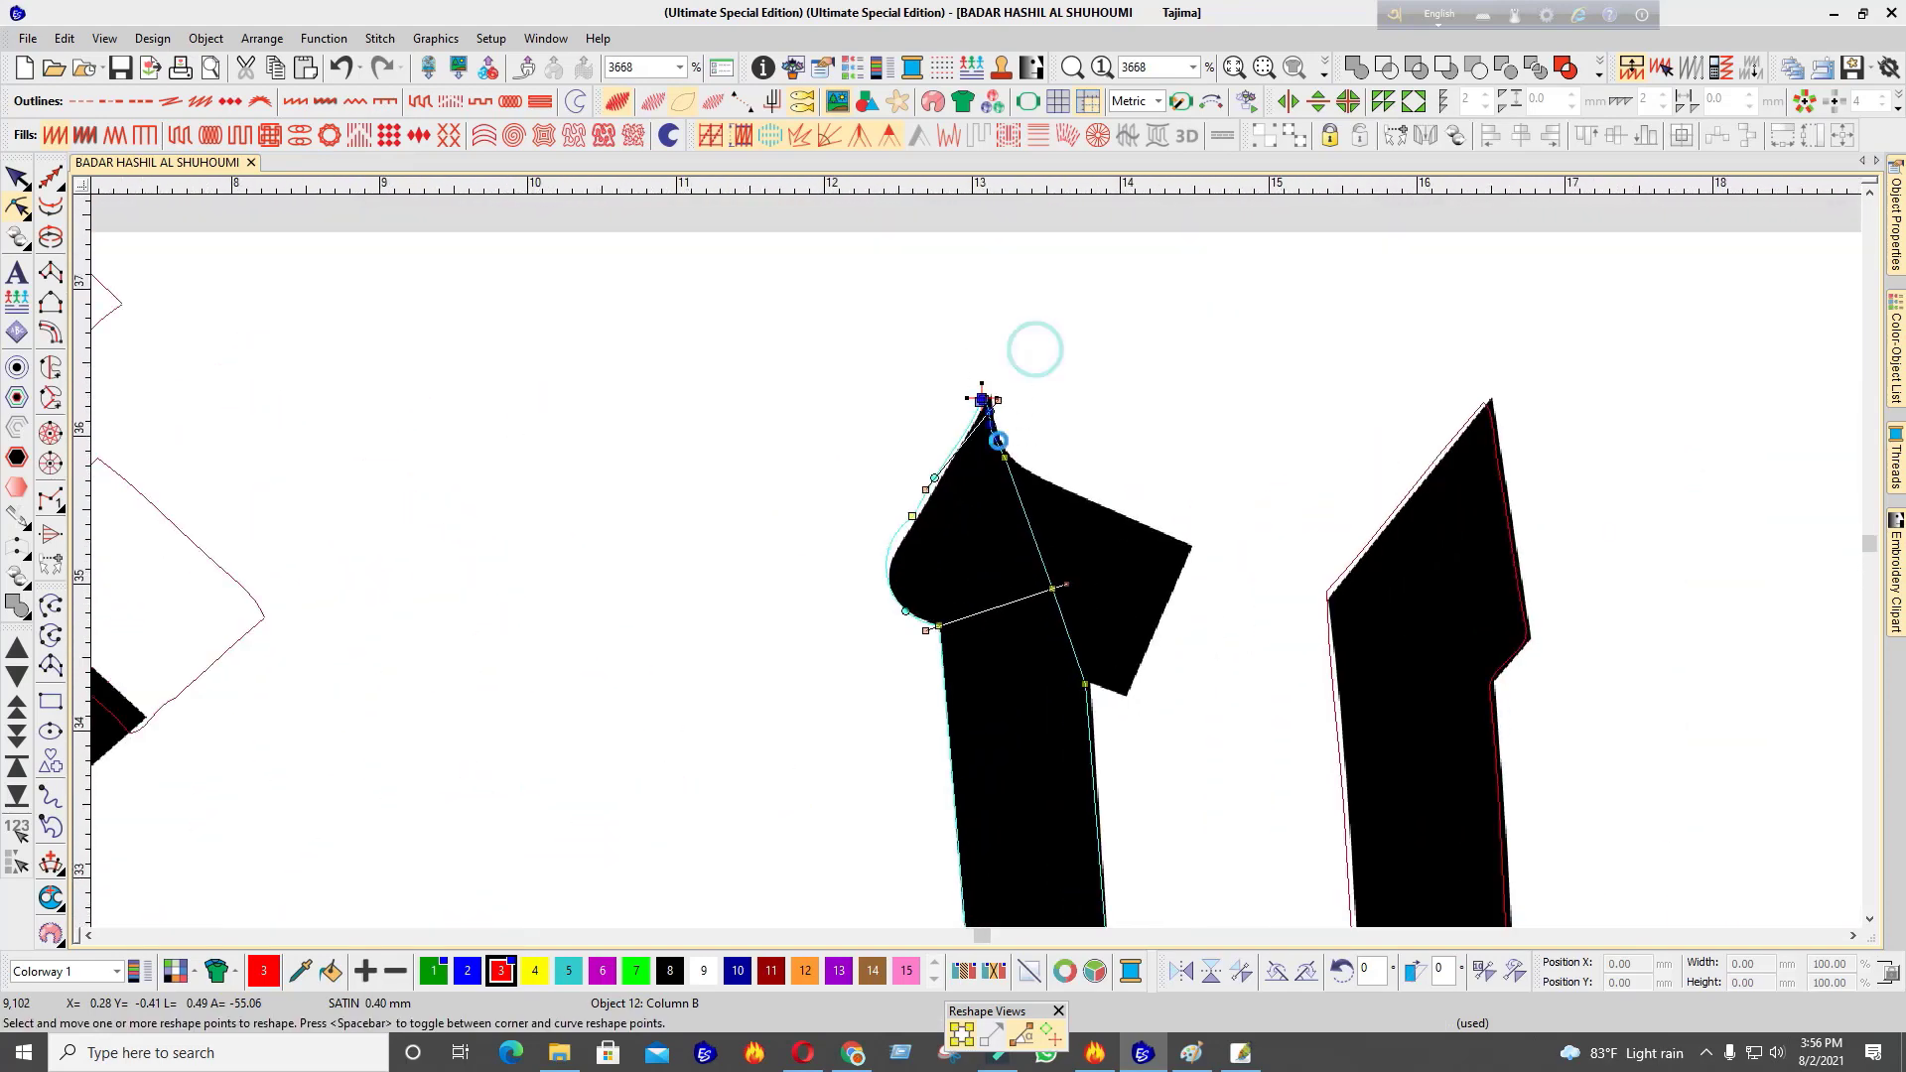
pyautogui.scroll(-4, 1058, 597)
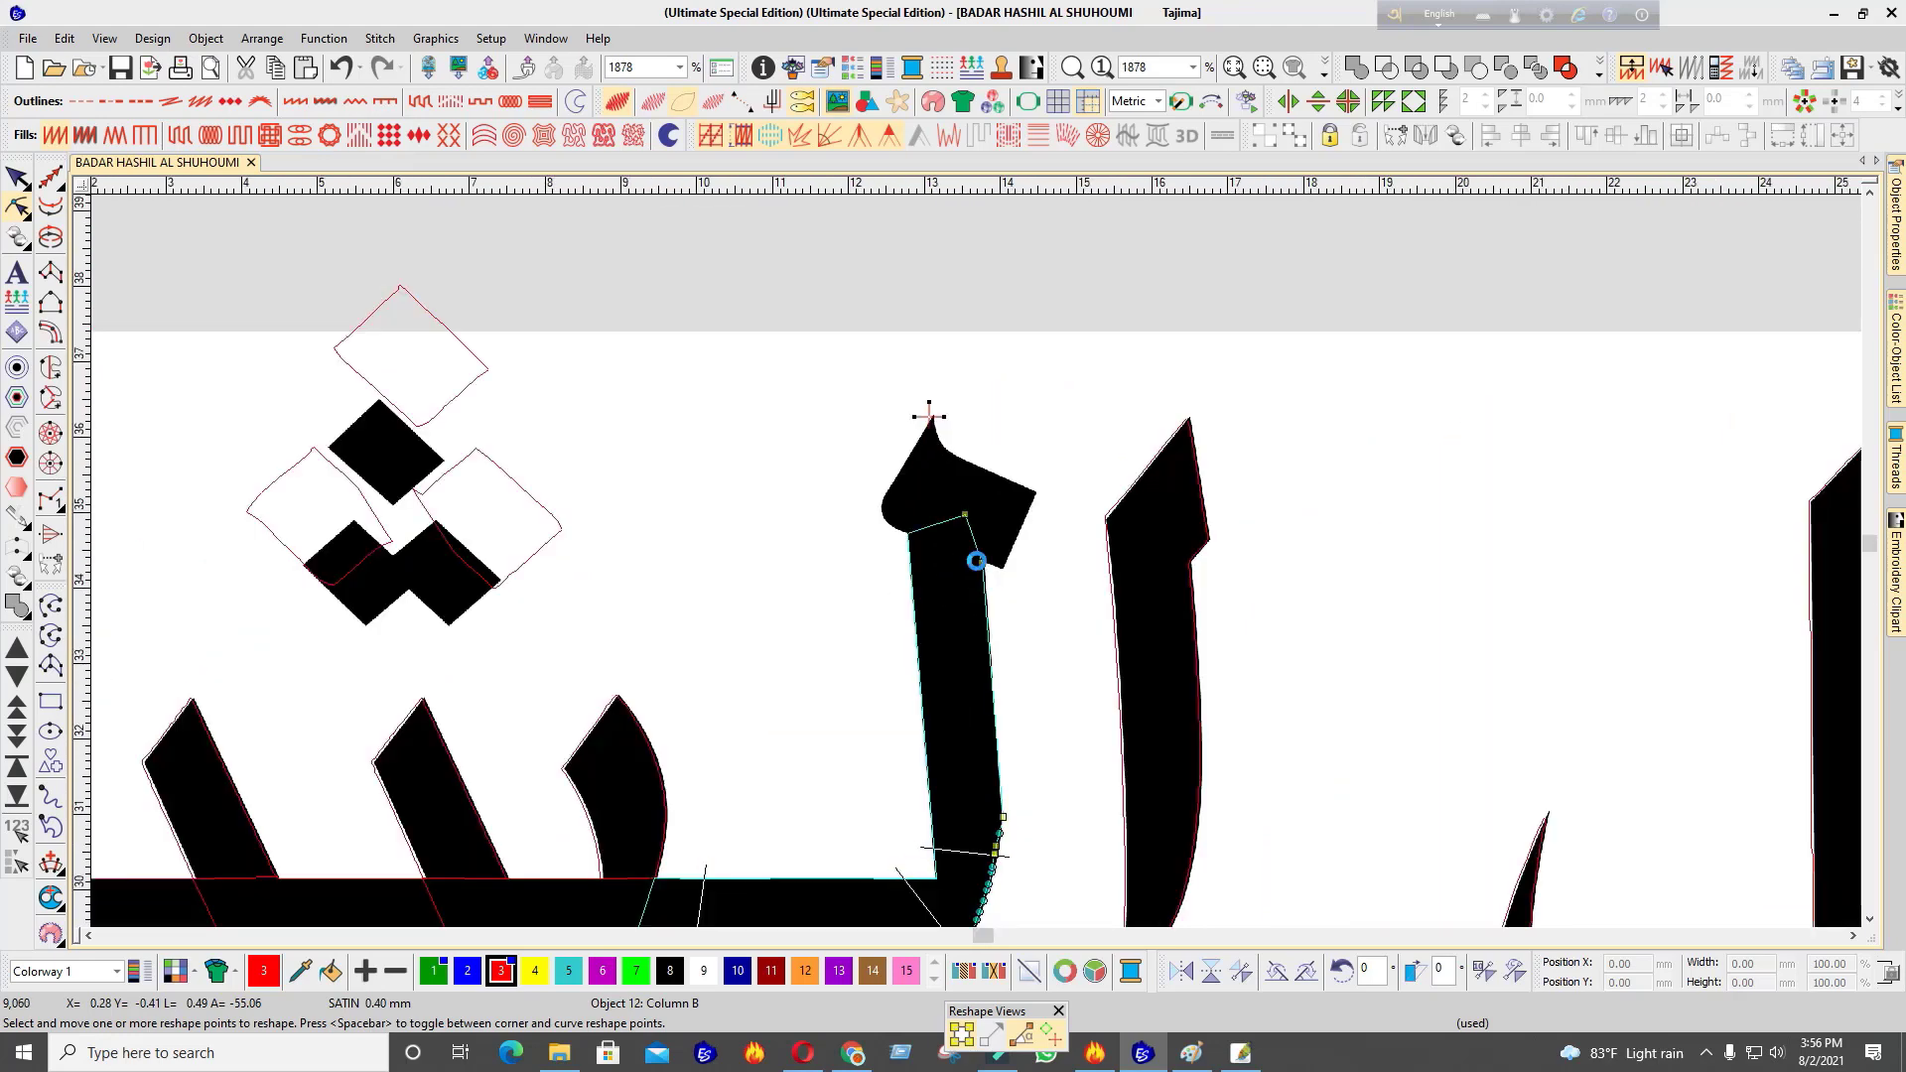
pyautogui.scroll(3, 979, 556)
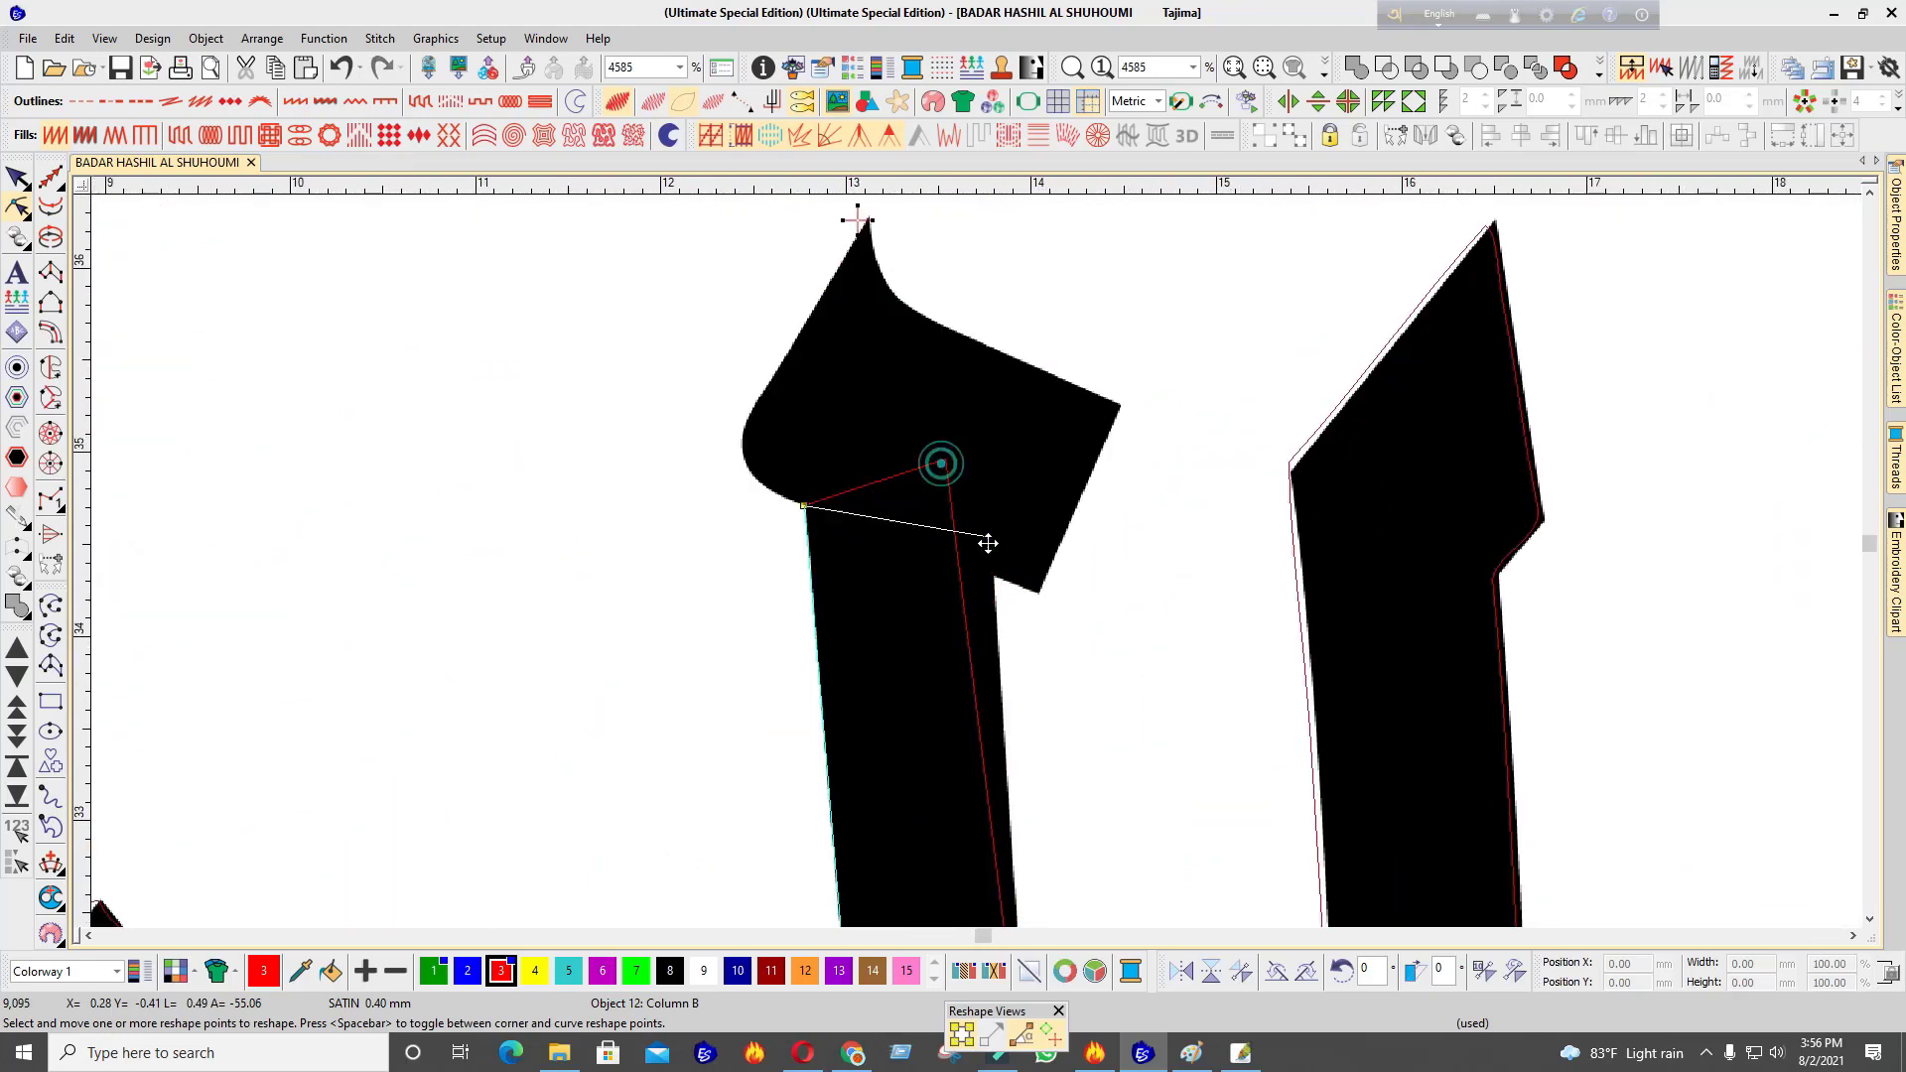
pyautogui.press('Escape')
pyautogui.scroll(-8, 993, 574)
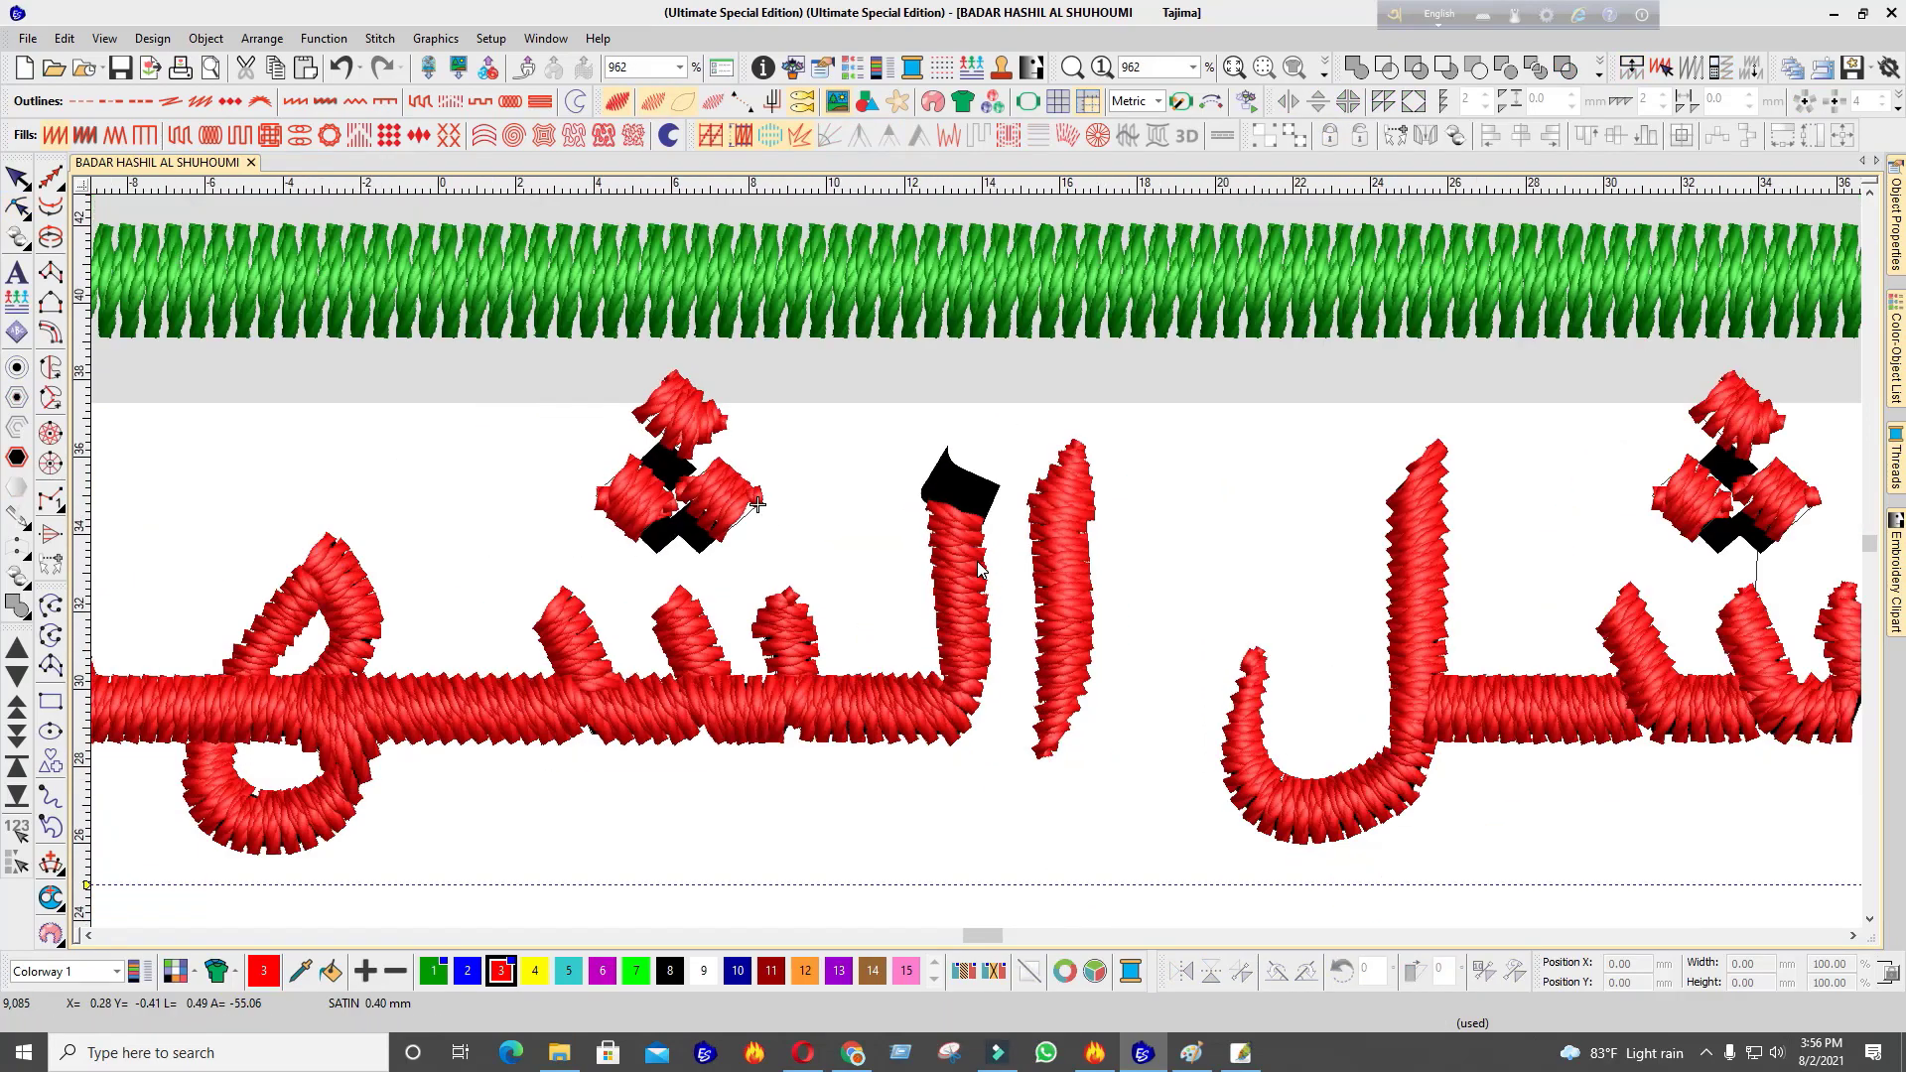
# Toggle TrueView with T to compare stitches against artwork and zoom in on the lam's head
pyautogui.scroll(3, 706, 697)
pyautogui.press('t')
pyautogui.press('t')
pyautogui.scroll(-4, 993, 546)
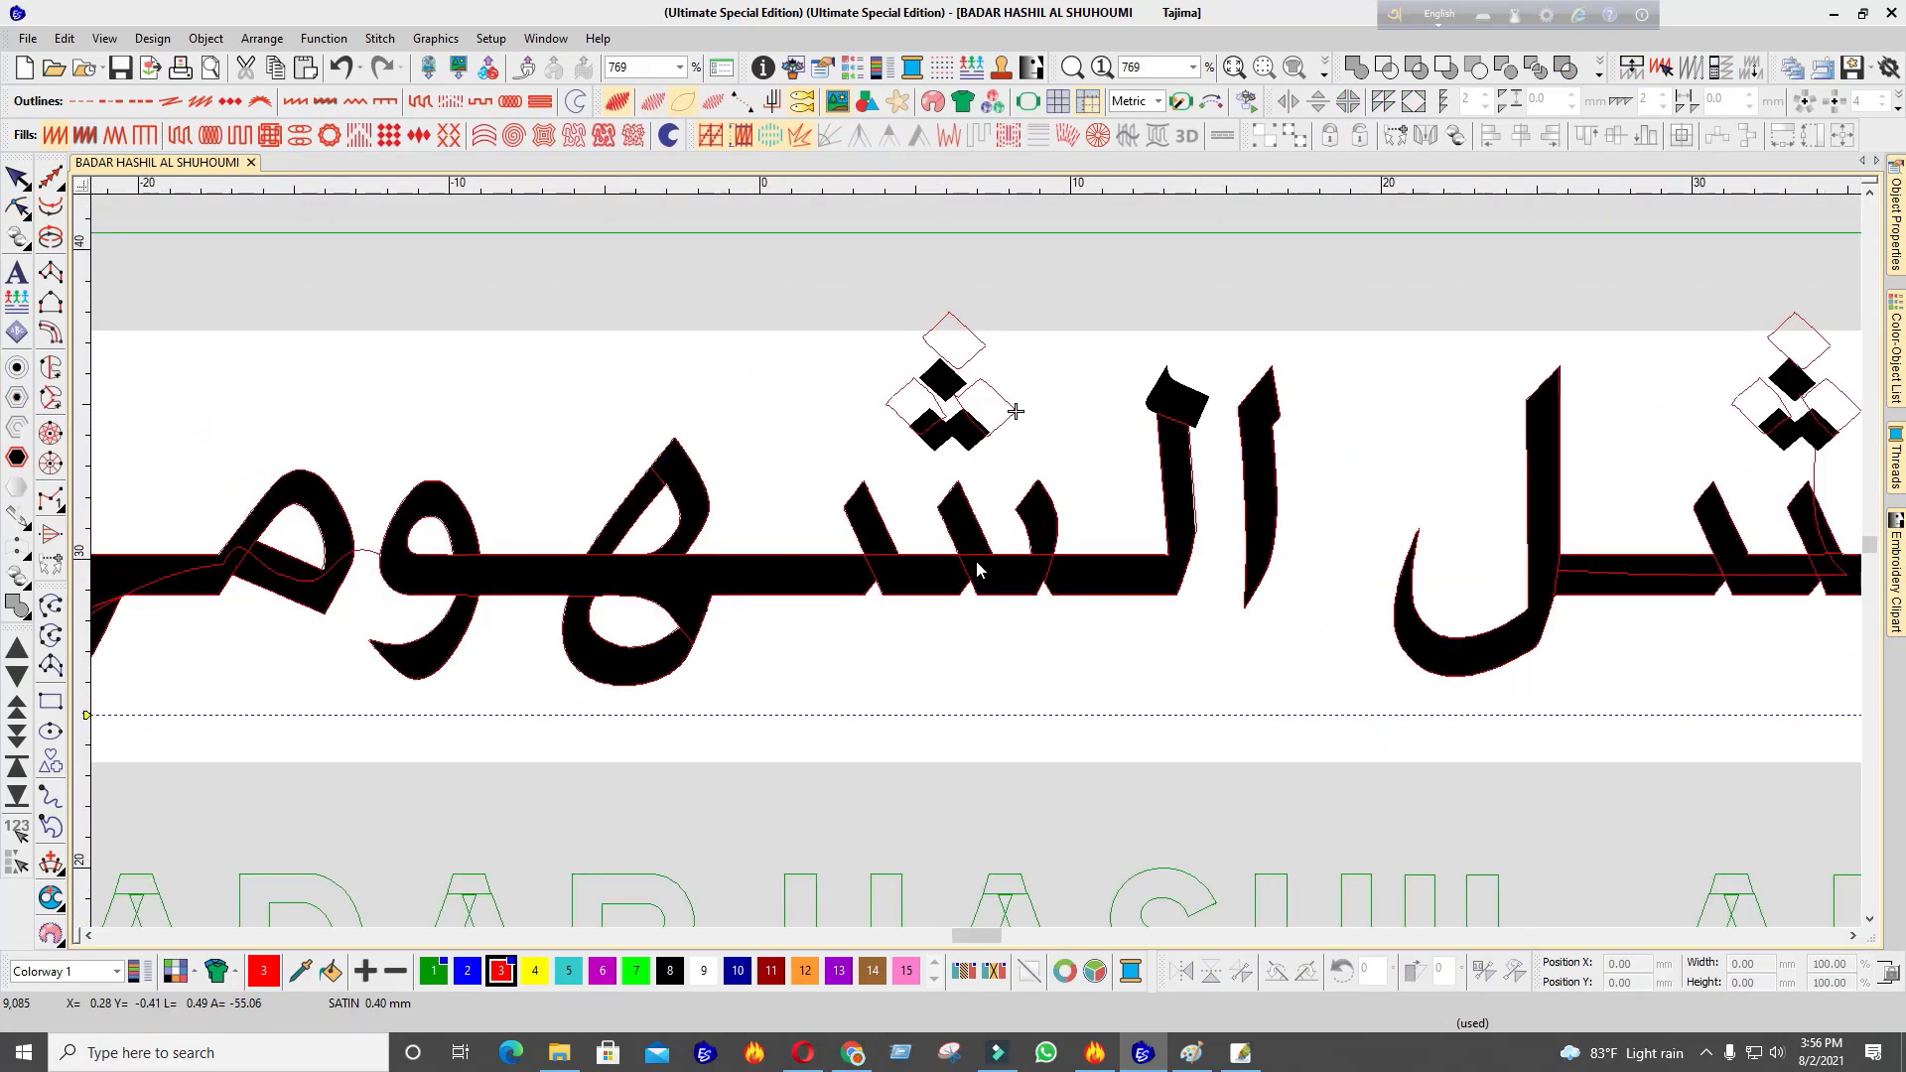
pyautogui.press('t')
pyautogui.scroll(2, 974, 566)
pyautogui.press('t')
pyautogui.press('t')
pyautogui.scroll(-4, 978, 566)
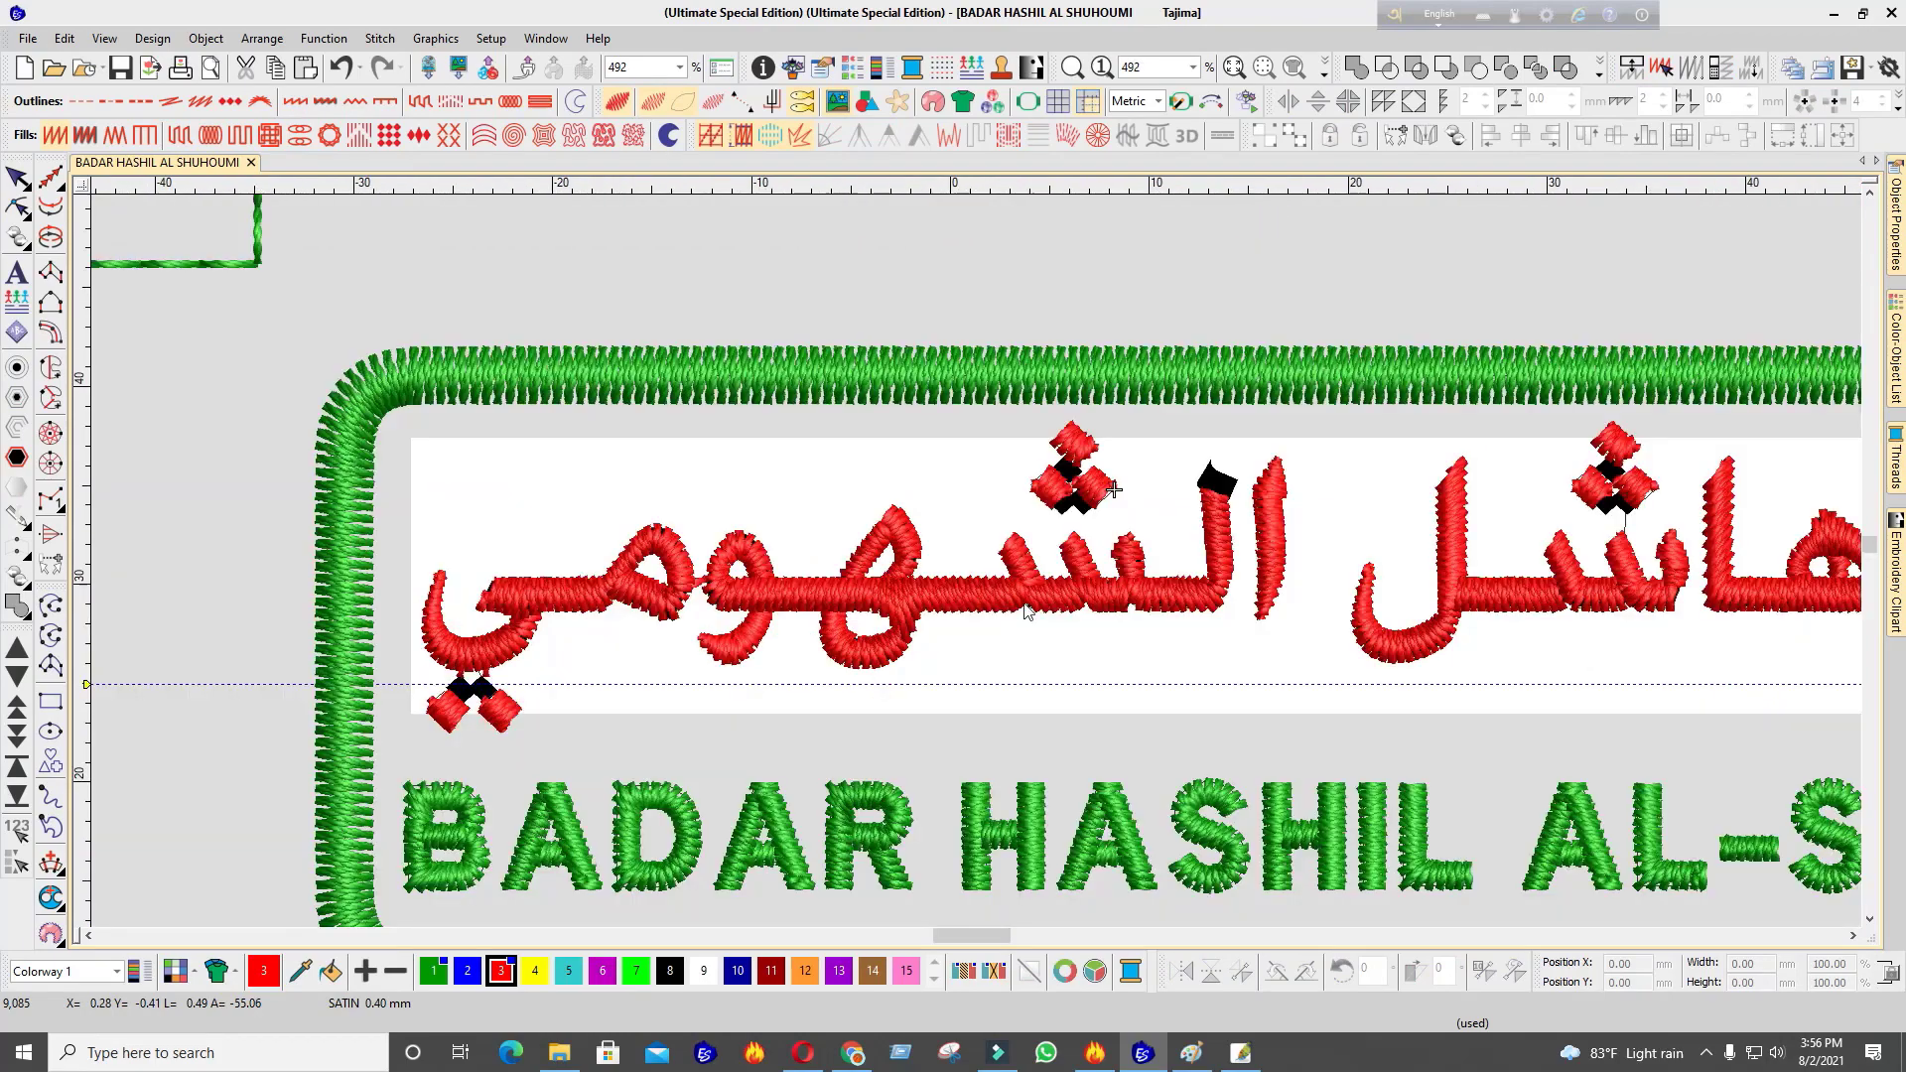
pyautogui.scroll(5, 978, 571)
pyautogui.scroll(-3, 977, 569)
pyautogui.scroll(4, 978, 569)
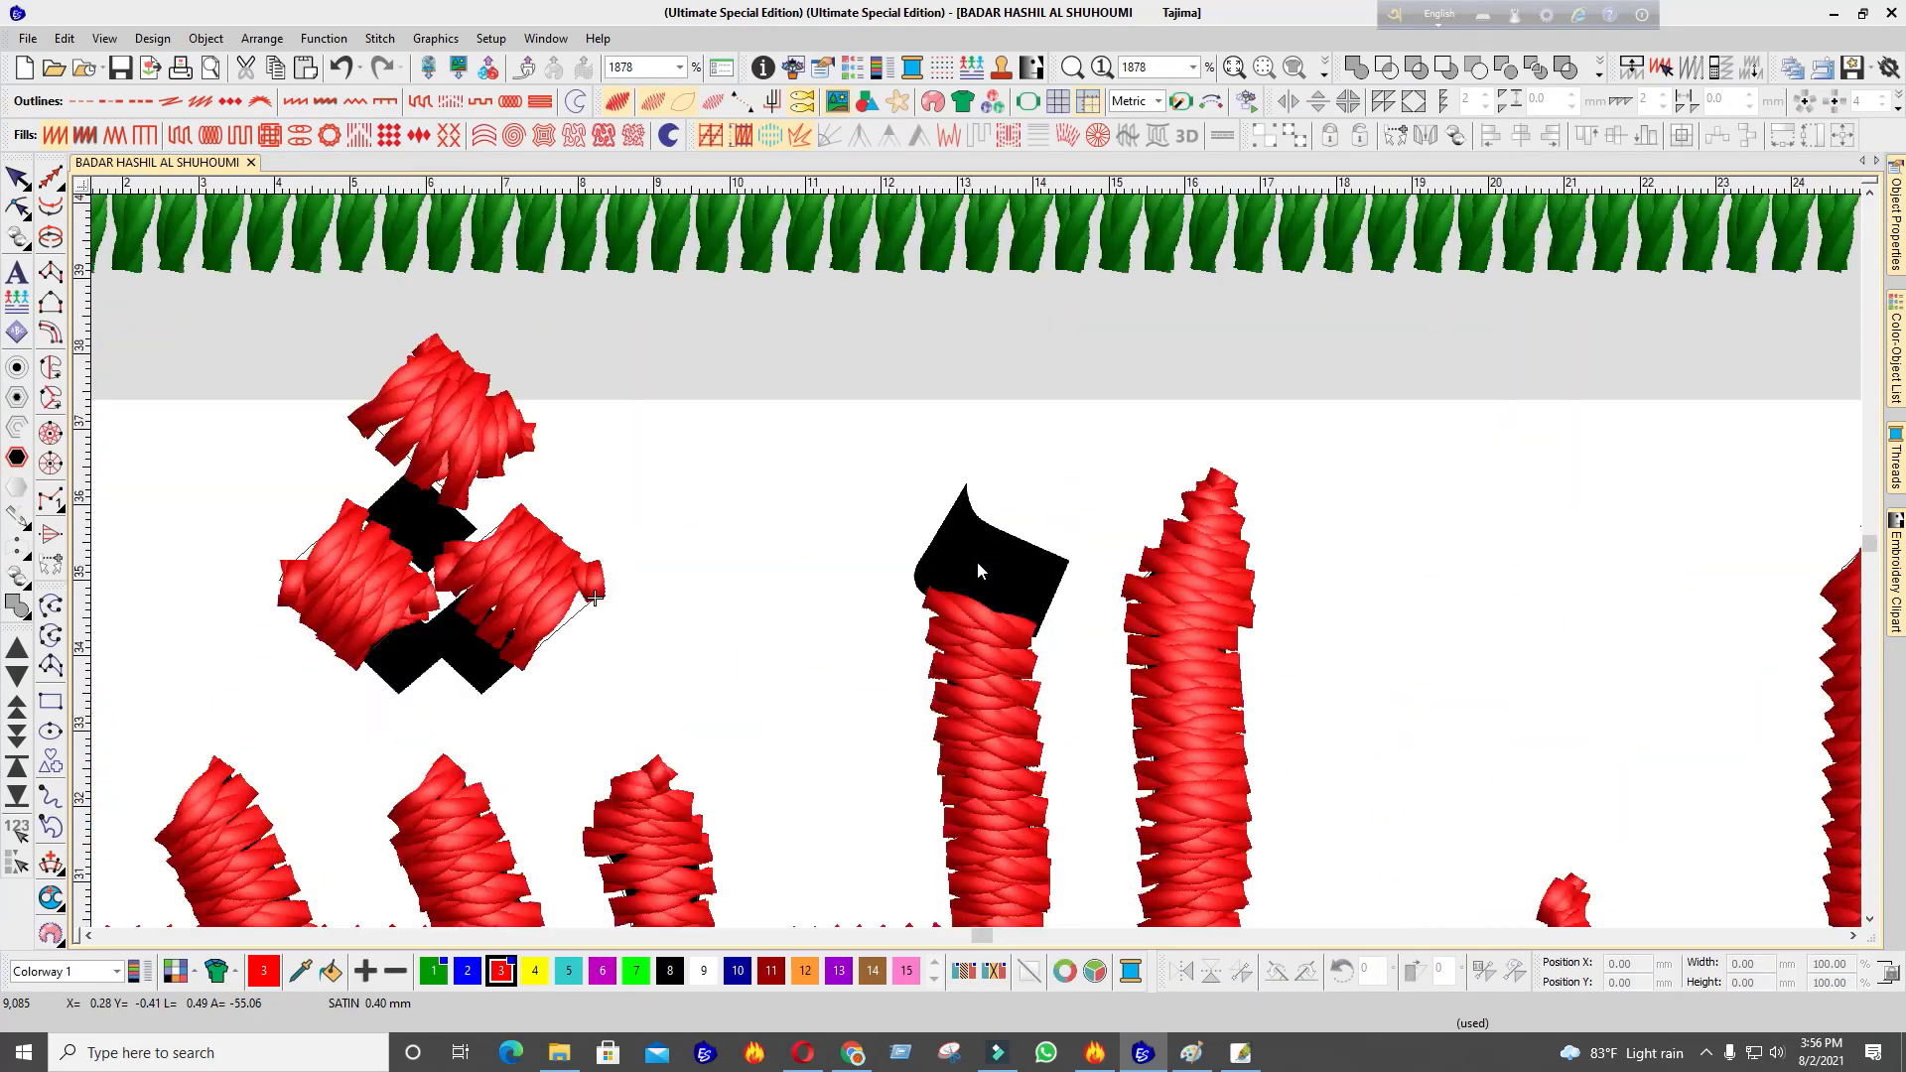
pyautogui.scroll(4, 977, 562)
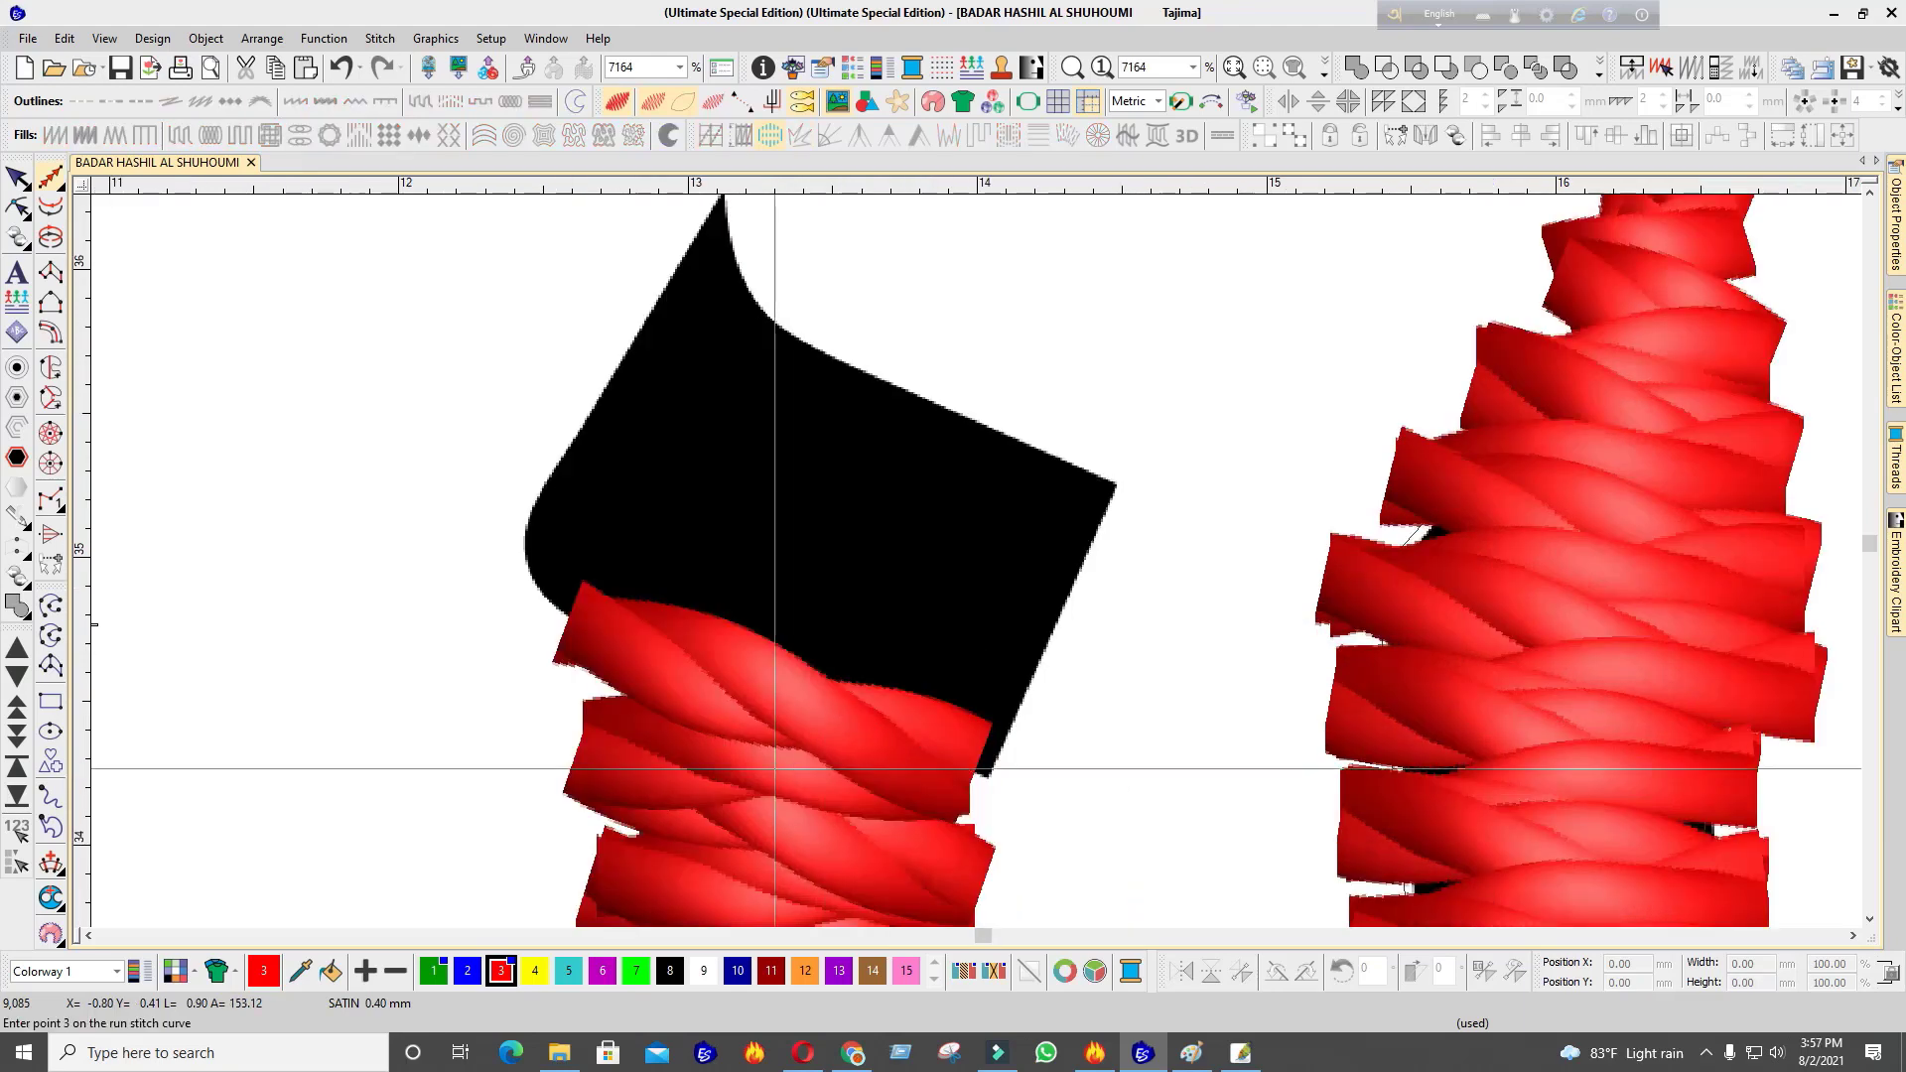
pyautogui.scroll(-3, 775, 770)
pyautogui.scroll(2, 1032, 466)
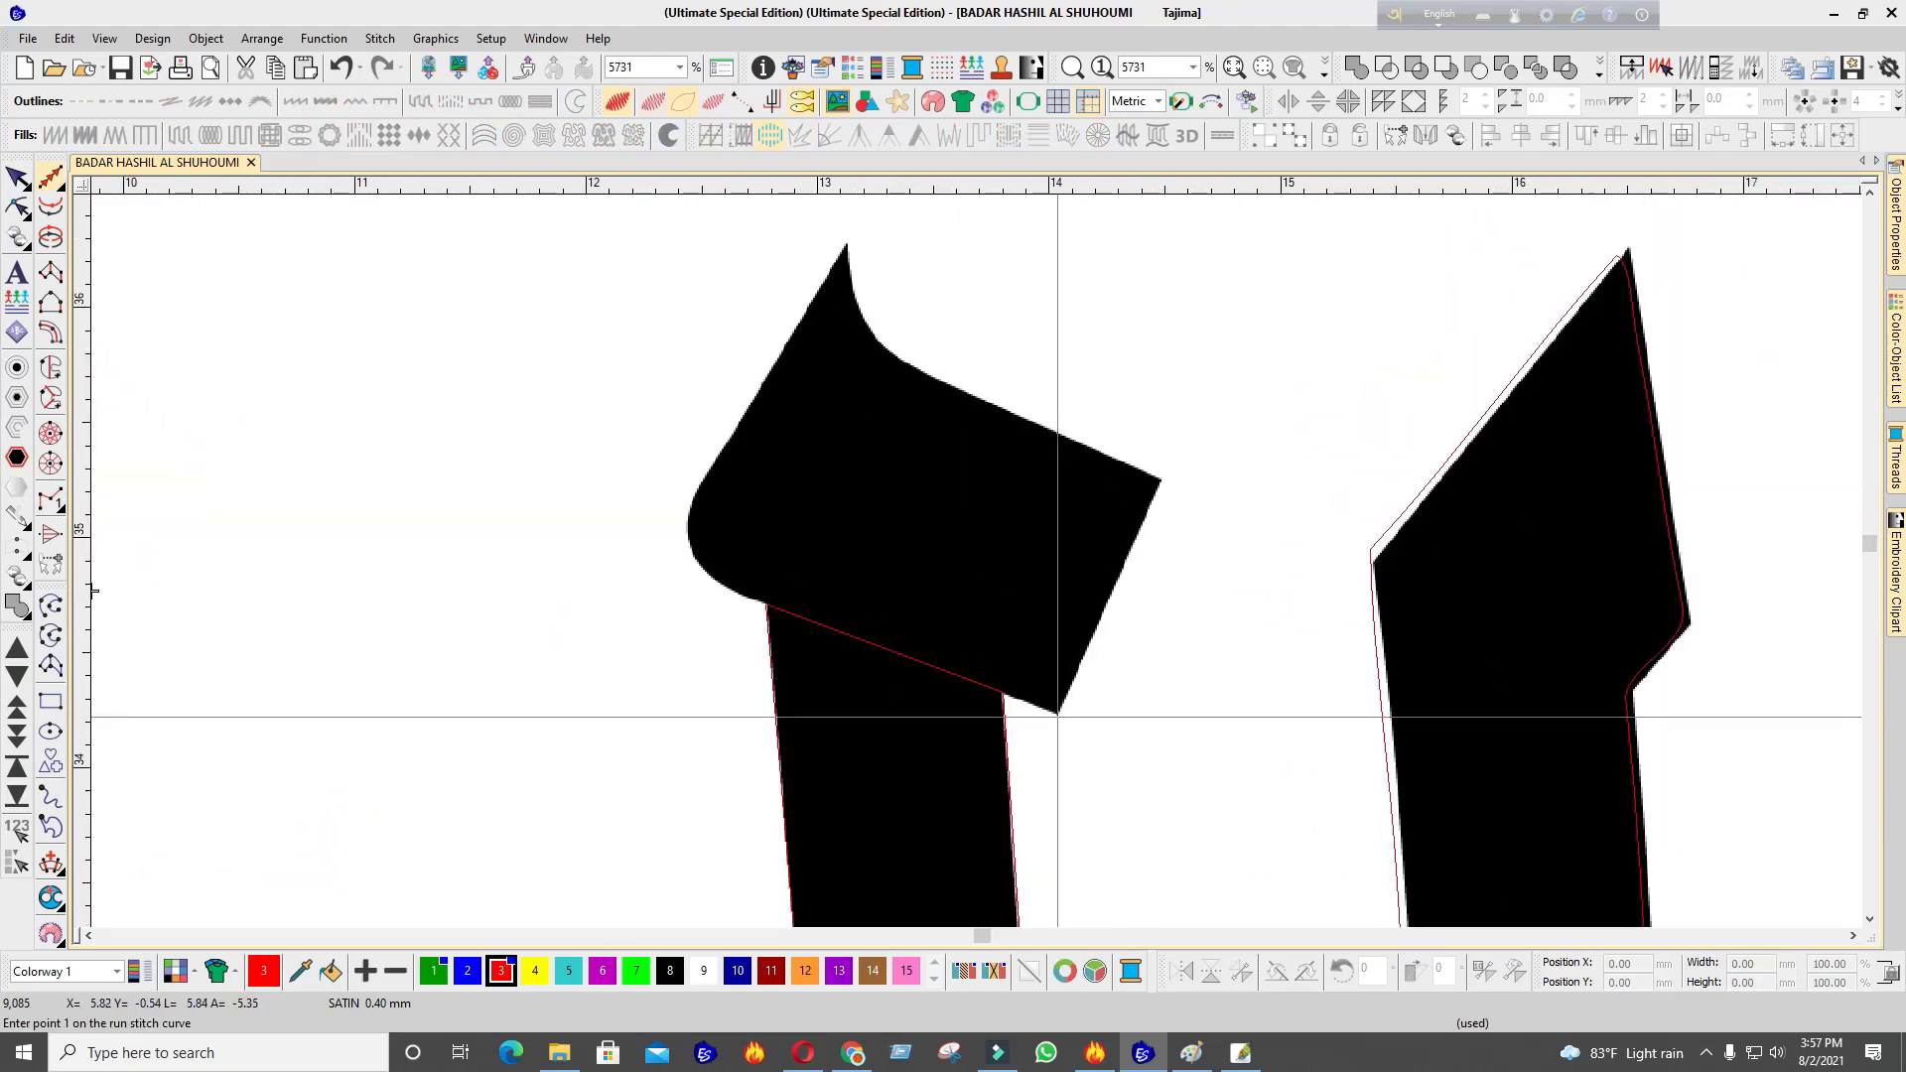
# Digitize boundary points around the alif's slanted head with a boundary satin input method
pyautogui.press('Escape')
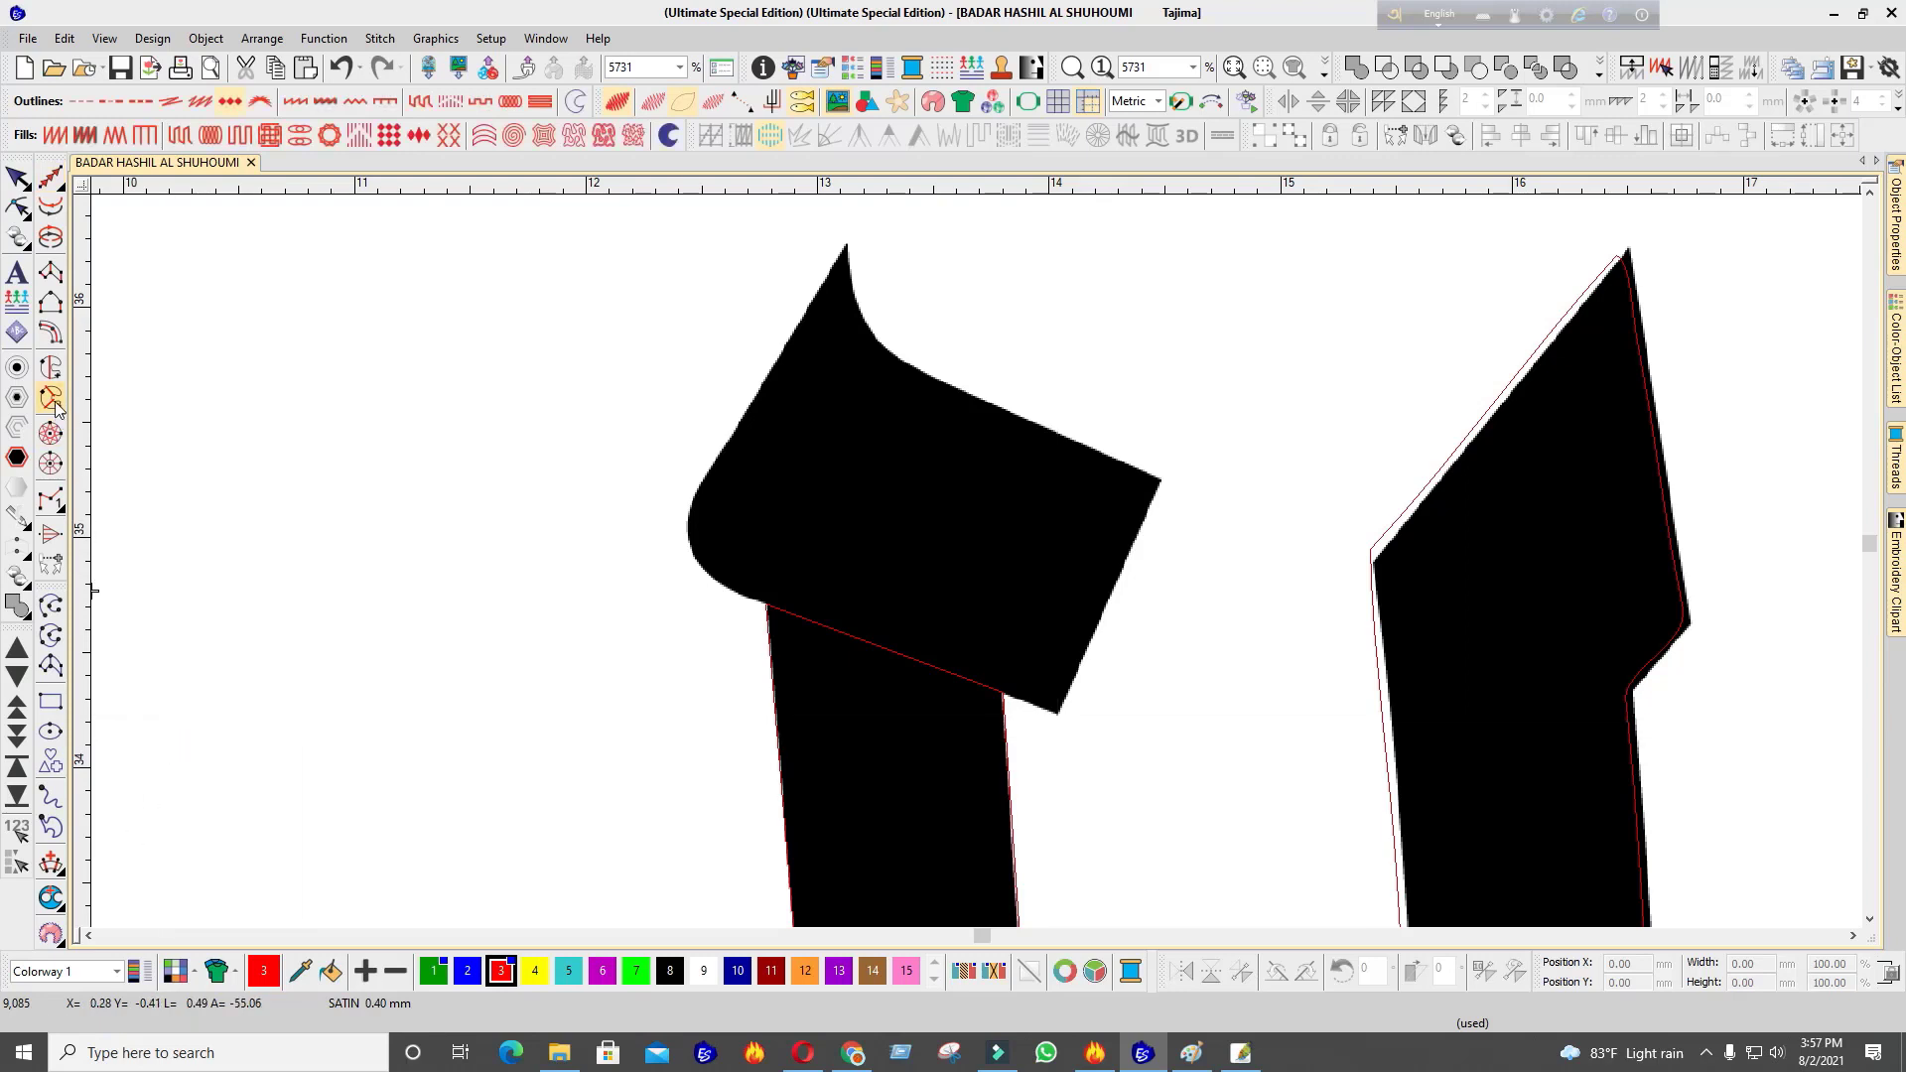
pyautogui.click(55, 365)
pyautogui.click(1057, 715)
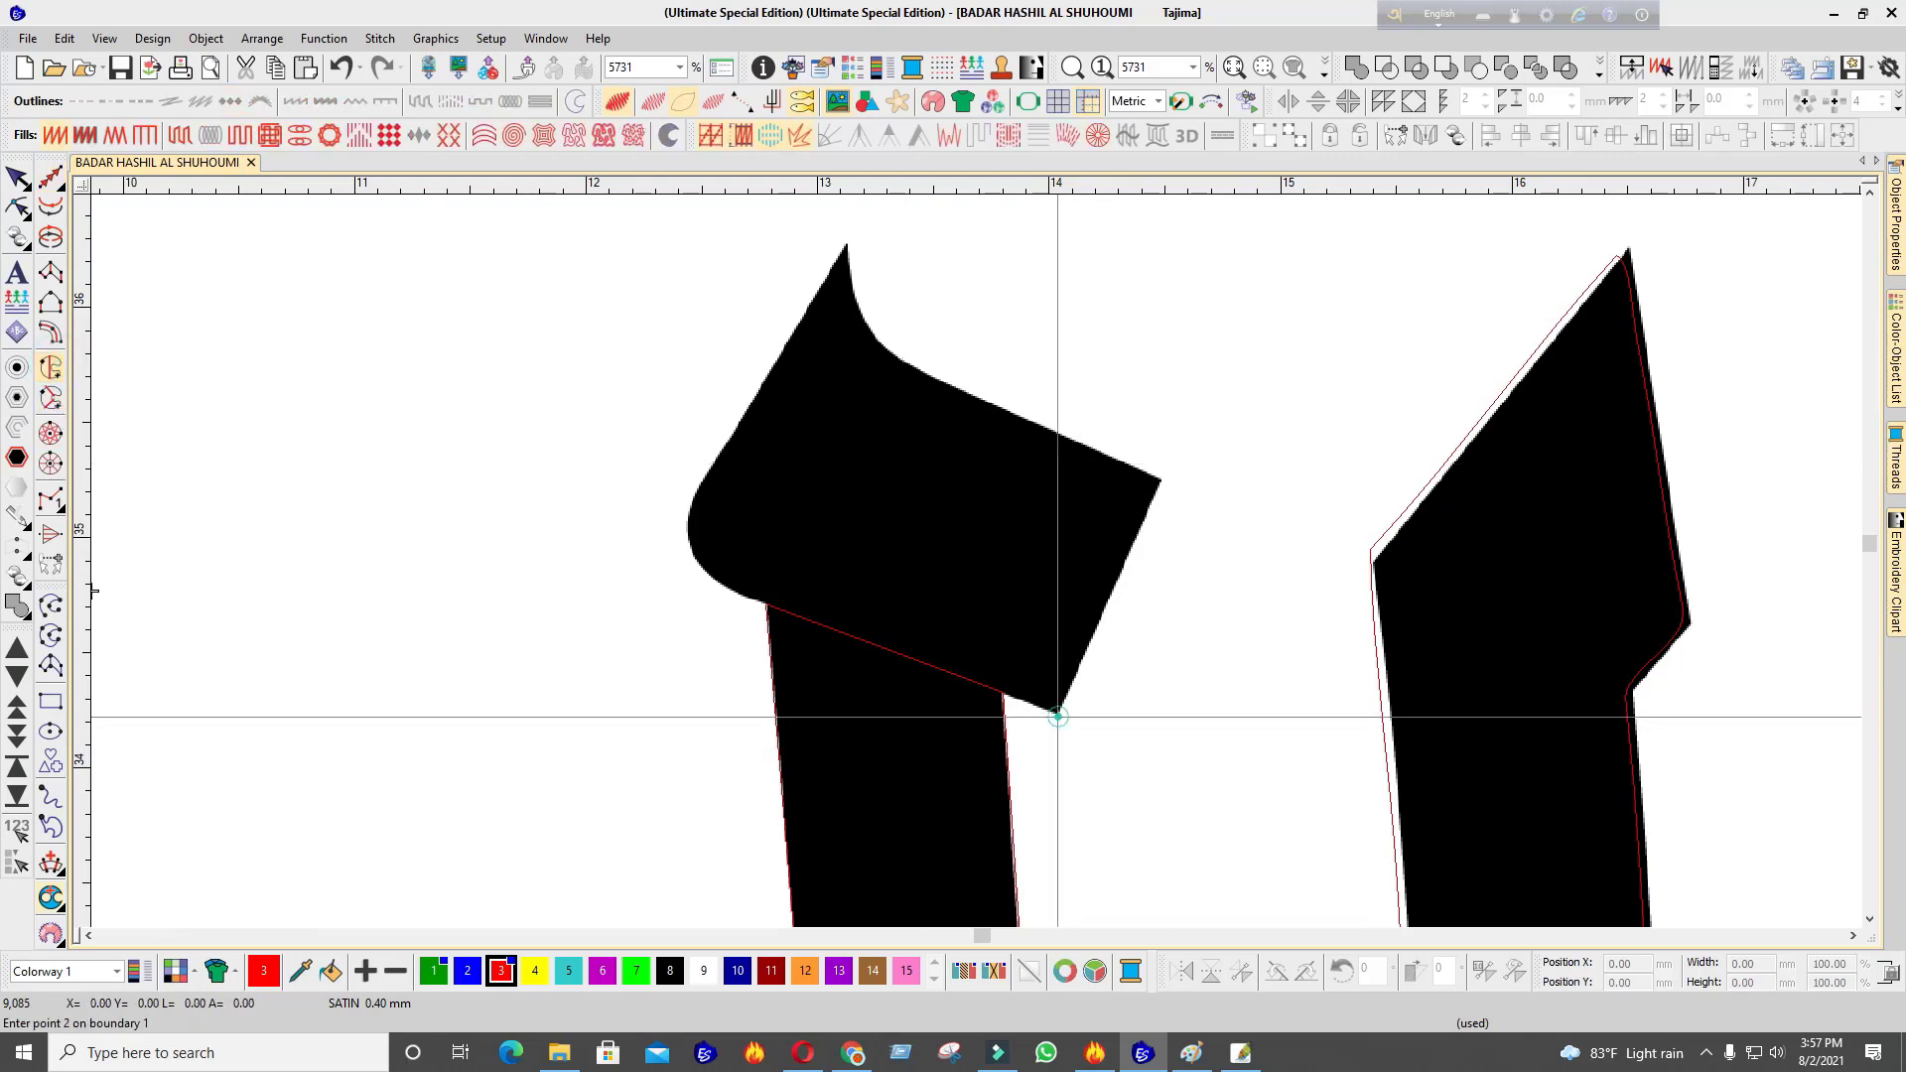
pyautogui.click(51, 400)
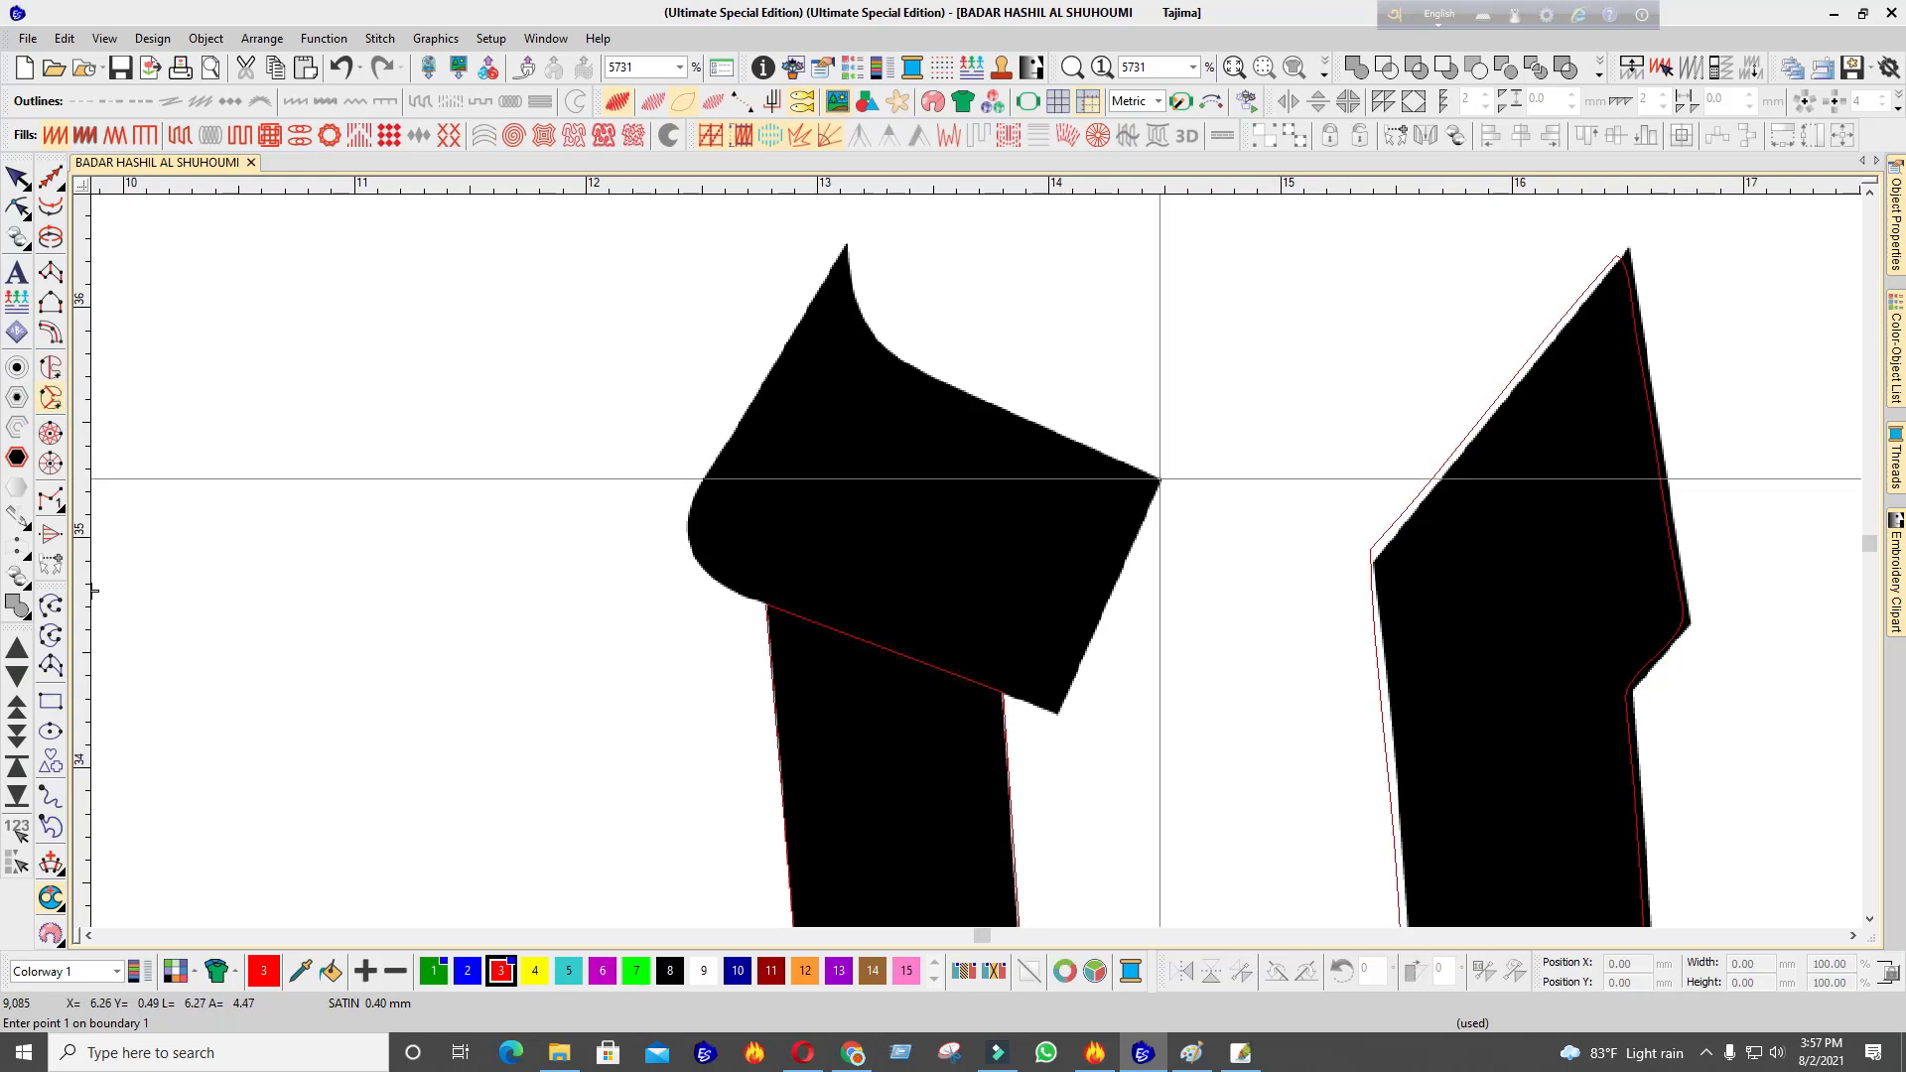
pyautogui.click(1160, 480)
pyautogui.click(1058, 715)
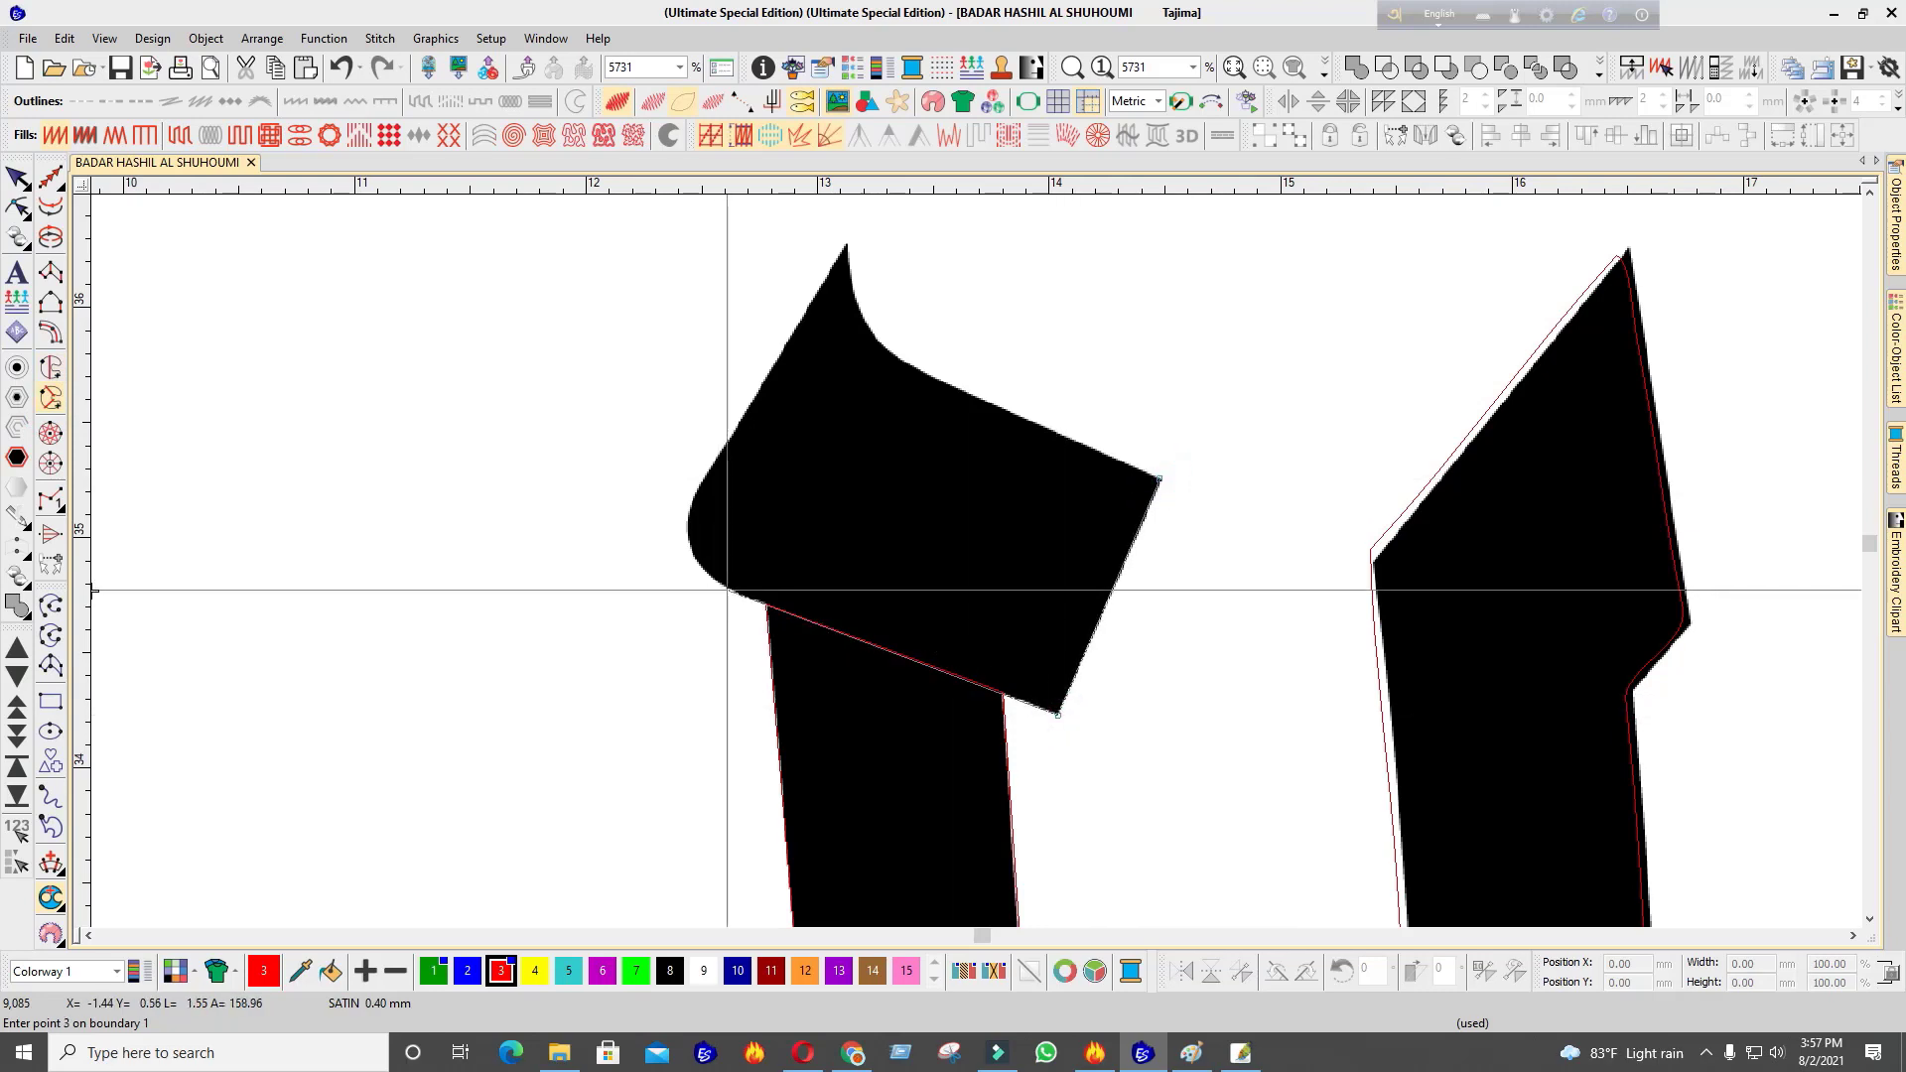
pyautogui.click(738, 594)
pyautogui.click(701, 569)
pyautogui.click(688, 526)
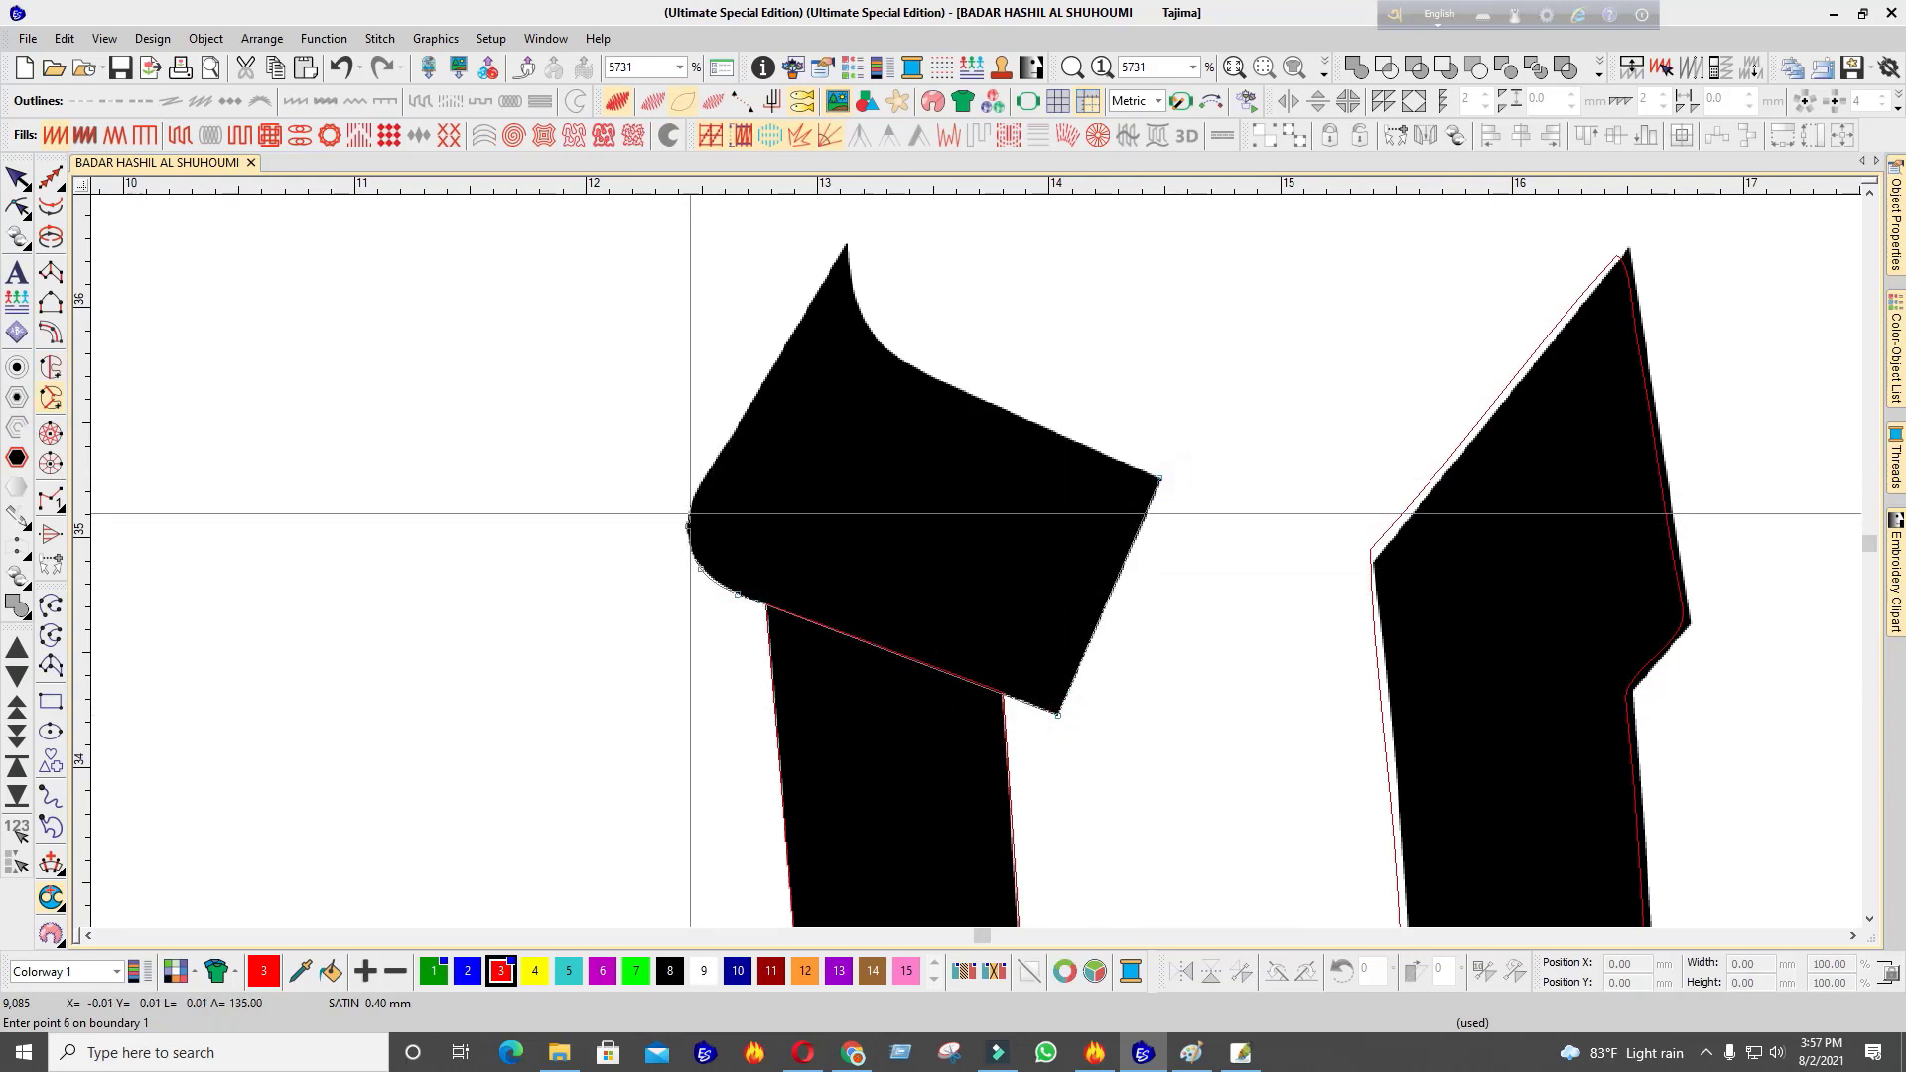
pyautogui.click(703, 481)
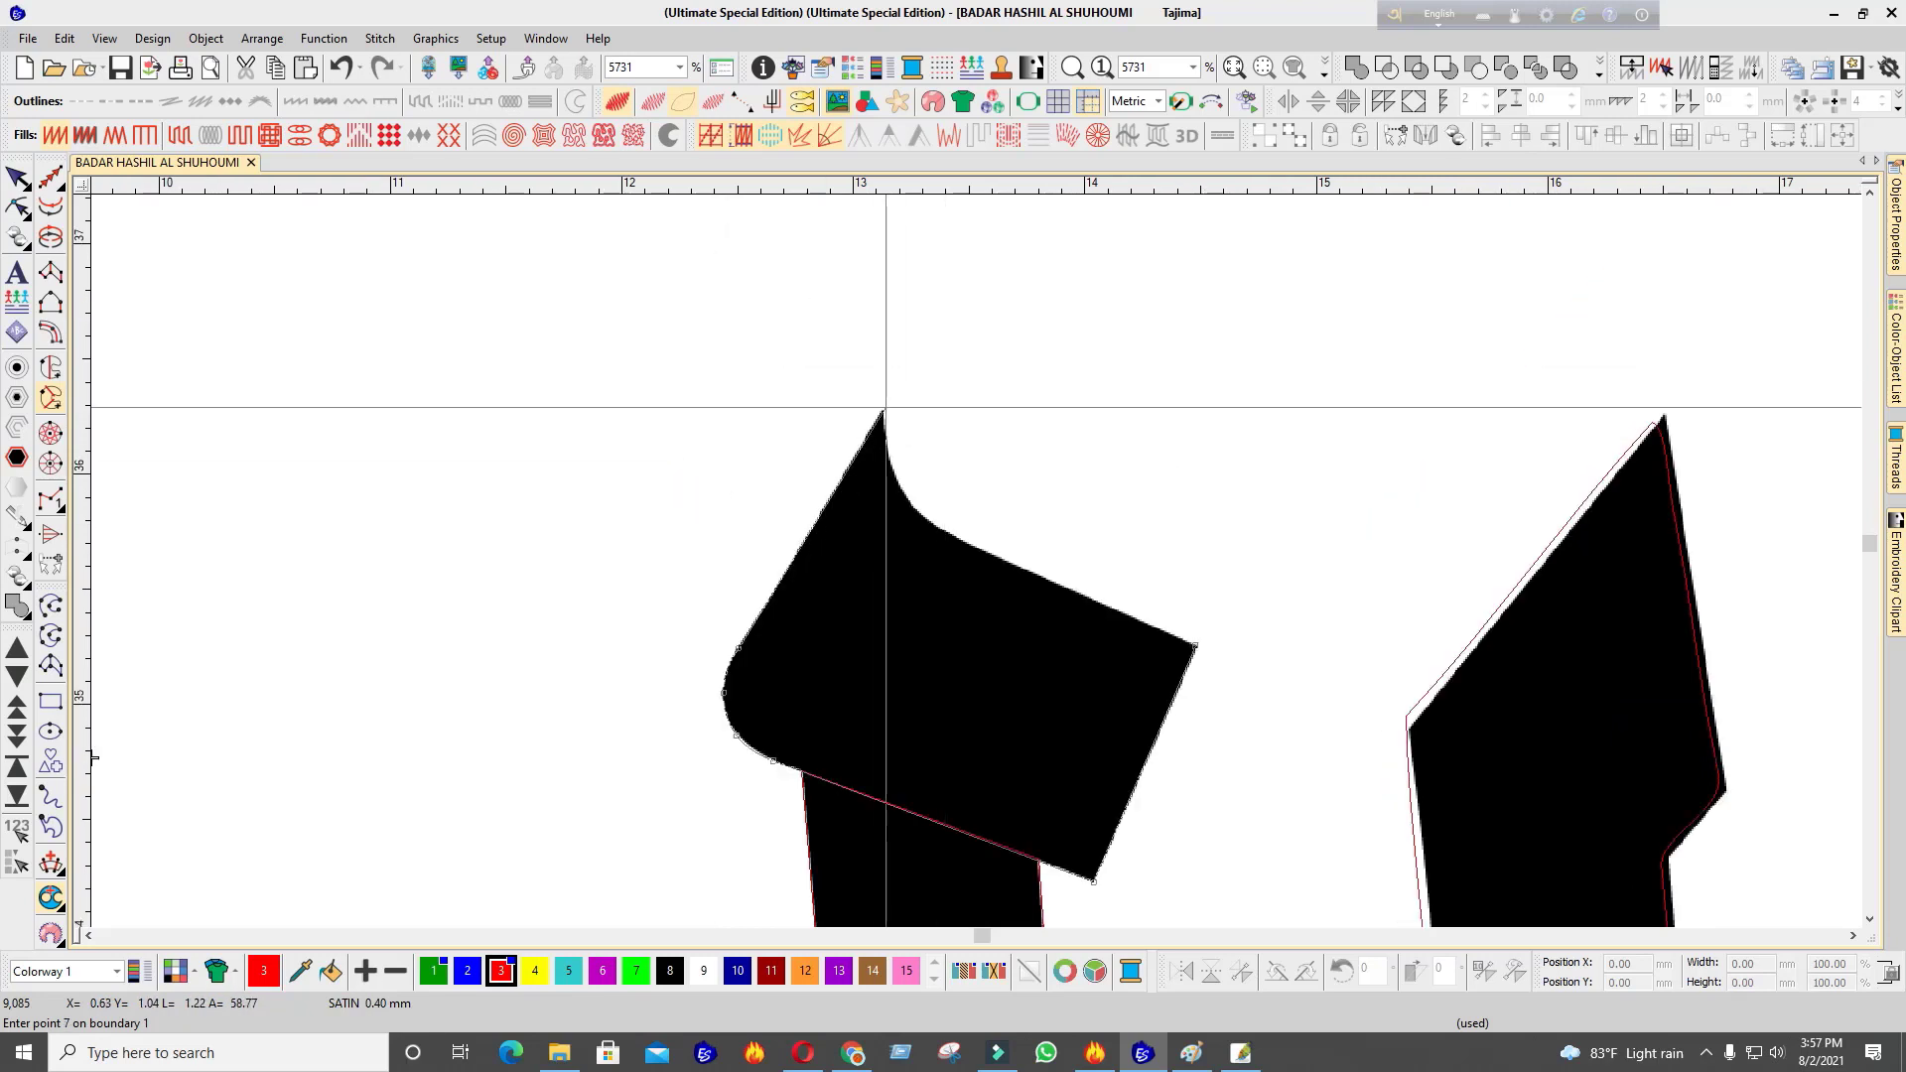
pyautogui.click(890, 464)
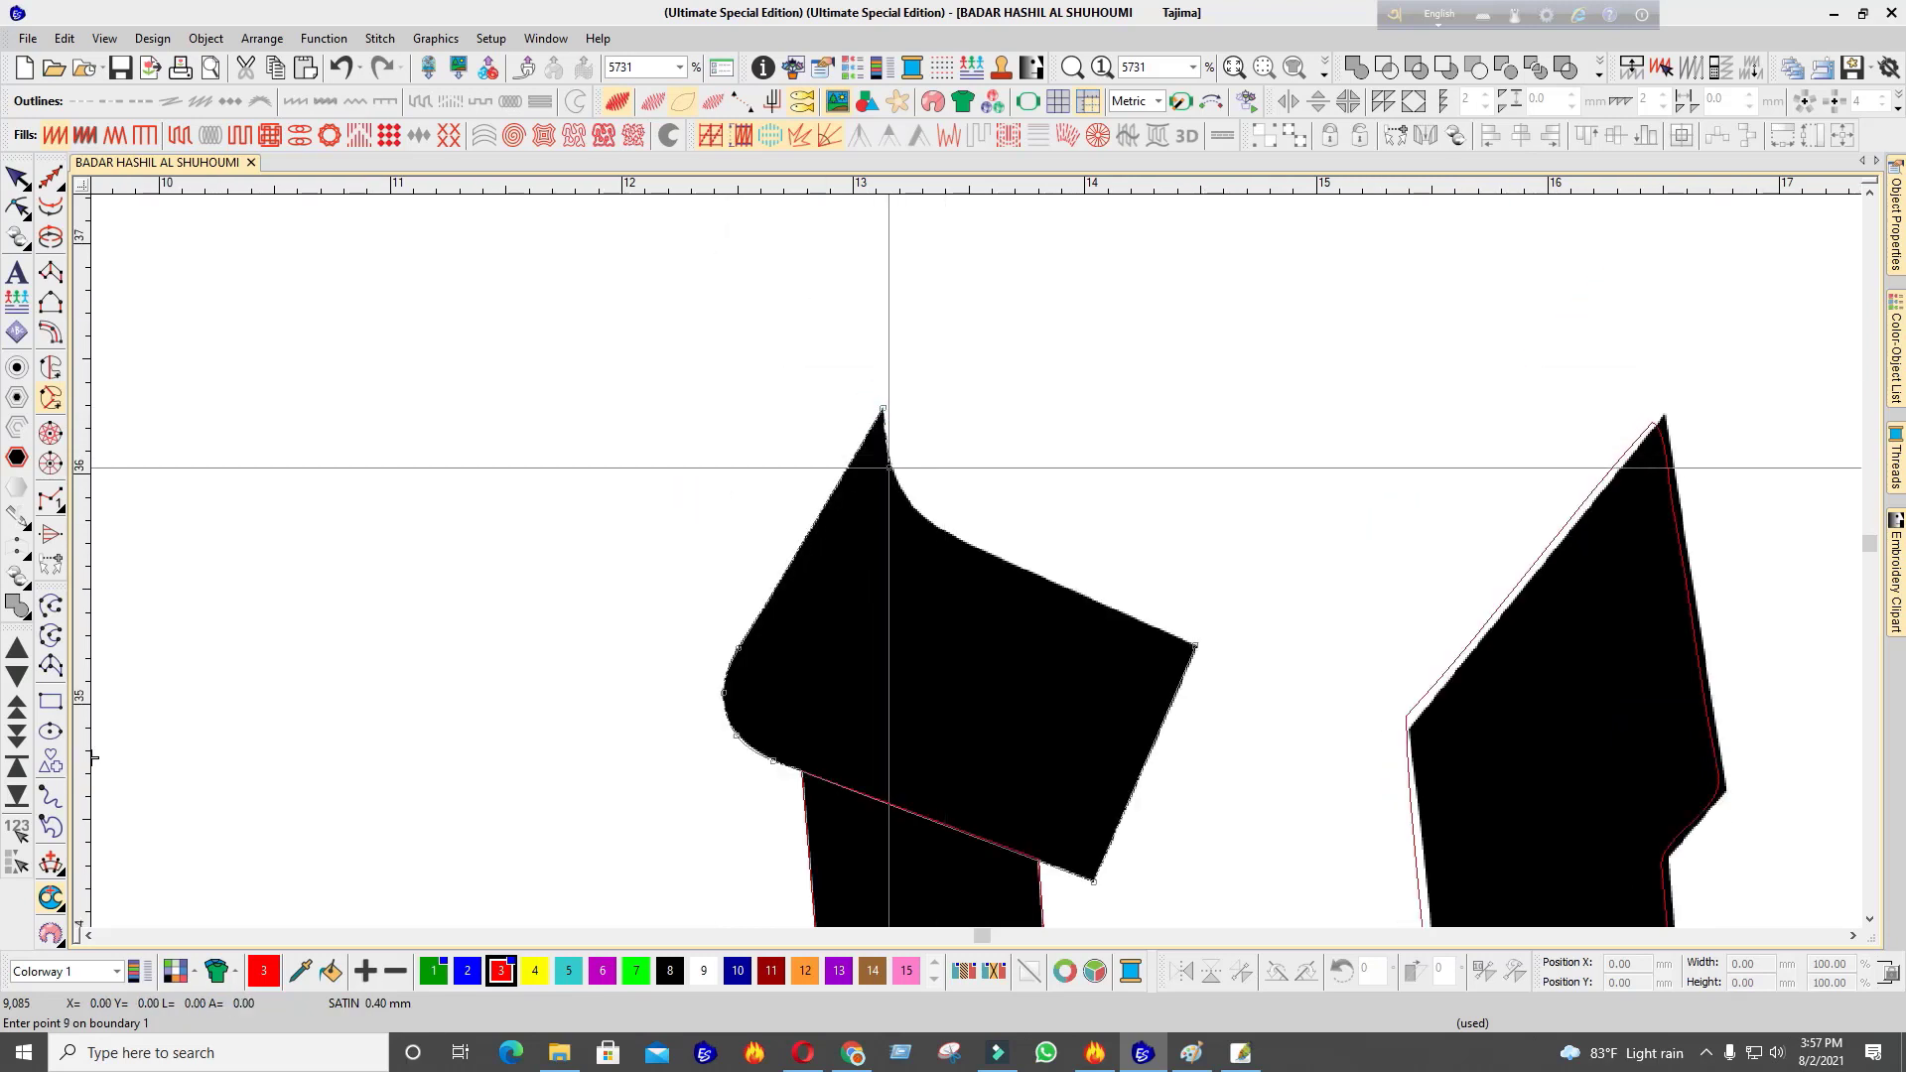
pyautogui.click(915, 513)
pyautogui.click(946, 531)
# Close the shape, set a diagonal stitch angle and generate the satin object with realistic stitches
pyautogui.press('Return')
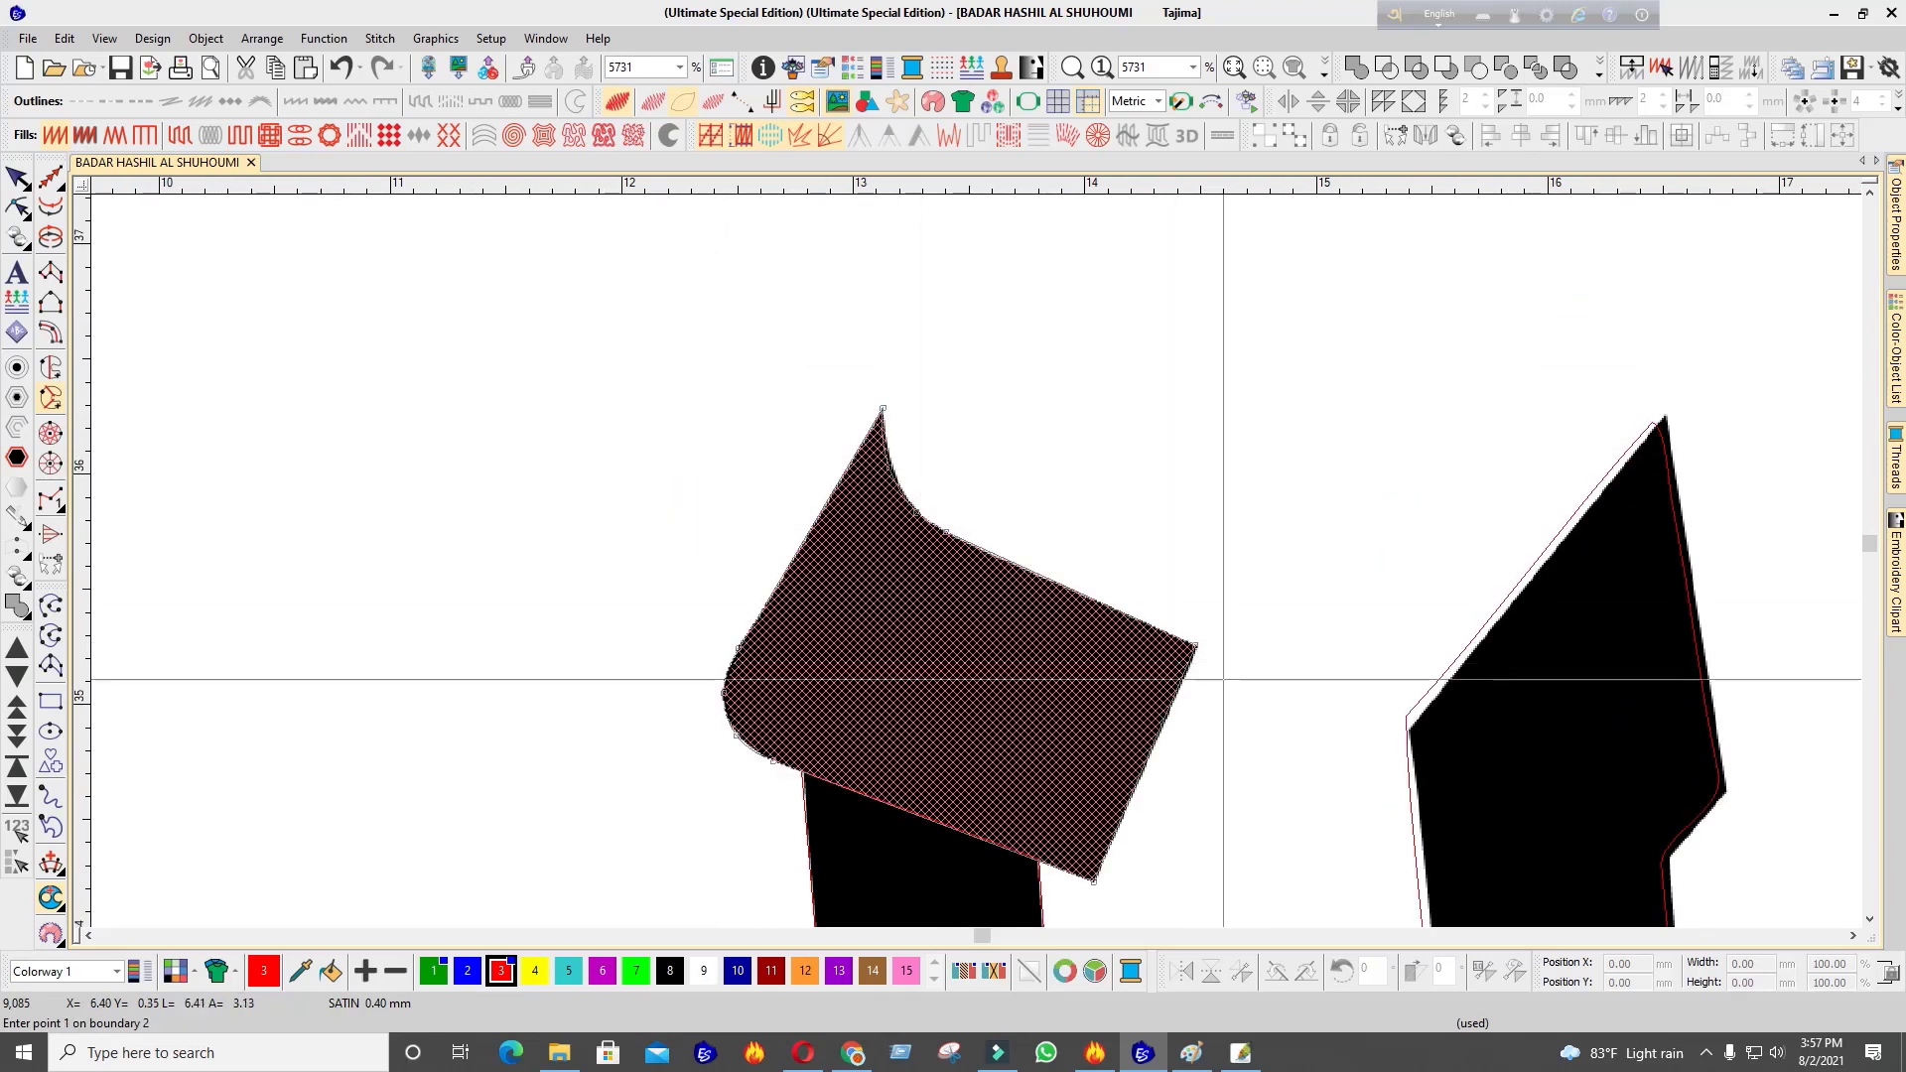
pyautogui.press('Return')
pyautogui.scroll(-3, 1221, 678)
pyautogui.press('Return')
pyautogui.press('Return')
pyautogui.click(914, 425)
pyautogui.click(726, 665)
pyautogui.press('Return')
pyautogui.scroll(-2, 1072, 491)
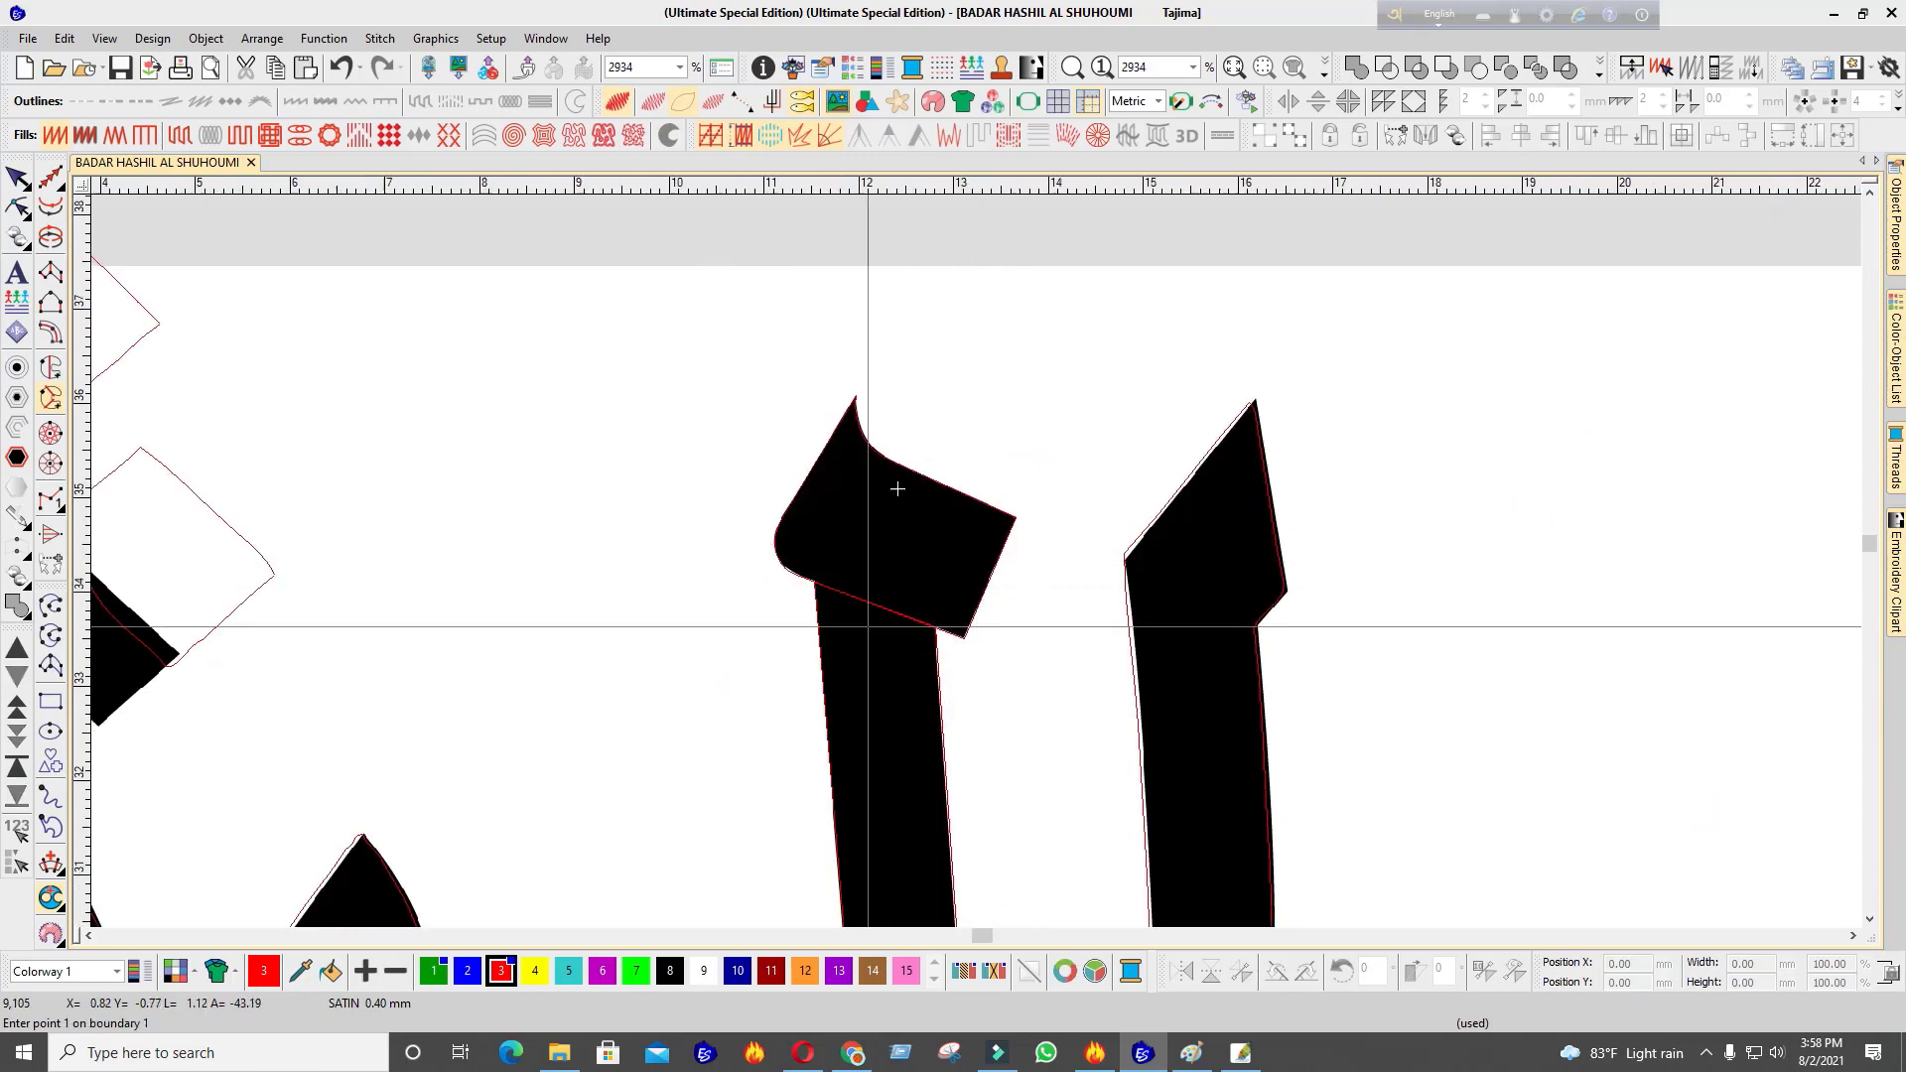
pyautogui.press('s')
pyautogui.scroll(-12, 983, 562)
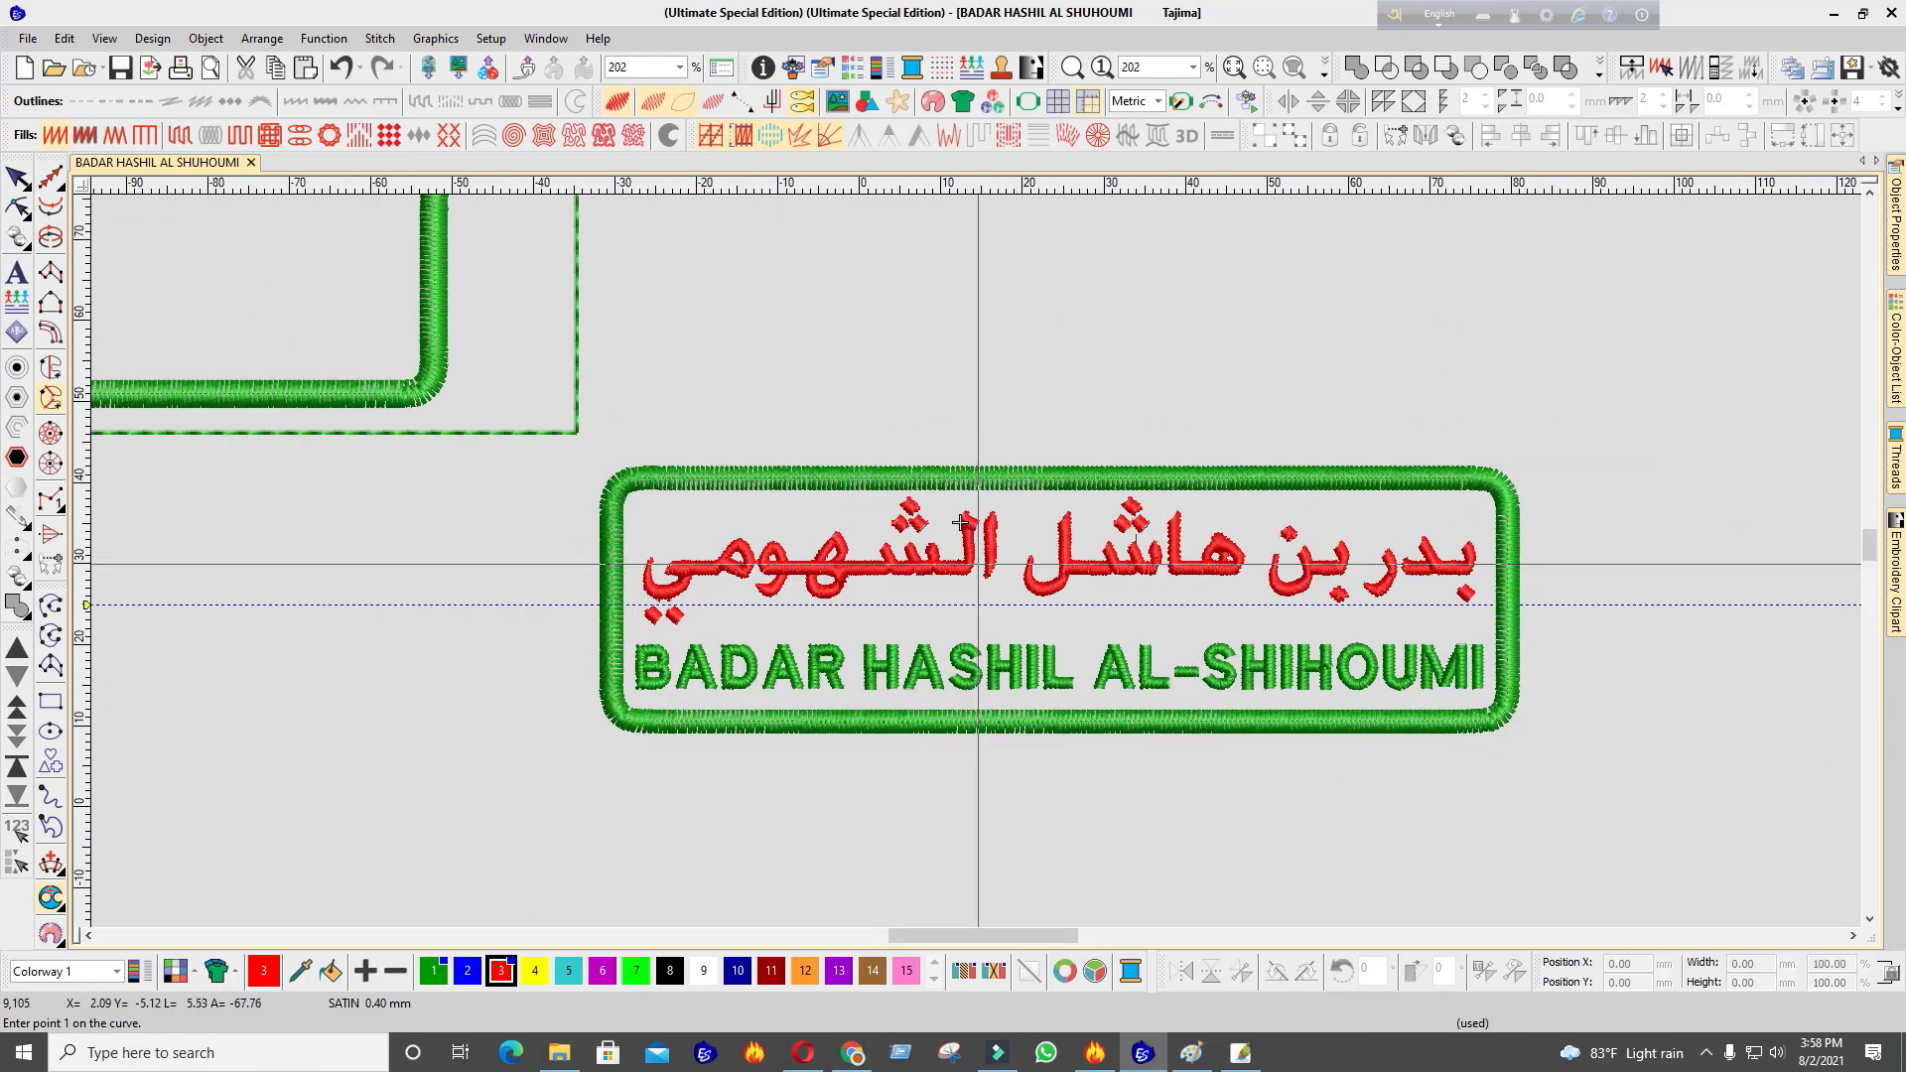
# Delete the spare rounded frame, stray line, outline box and placeholder text, then fit the badge to the window
pyautogui.press('Escape')
pyautogui.click(592, 323)
pyautogui.click(772, 526)
pyautogui.press('Delete')
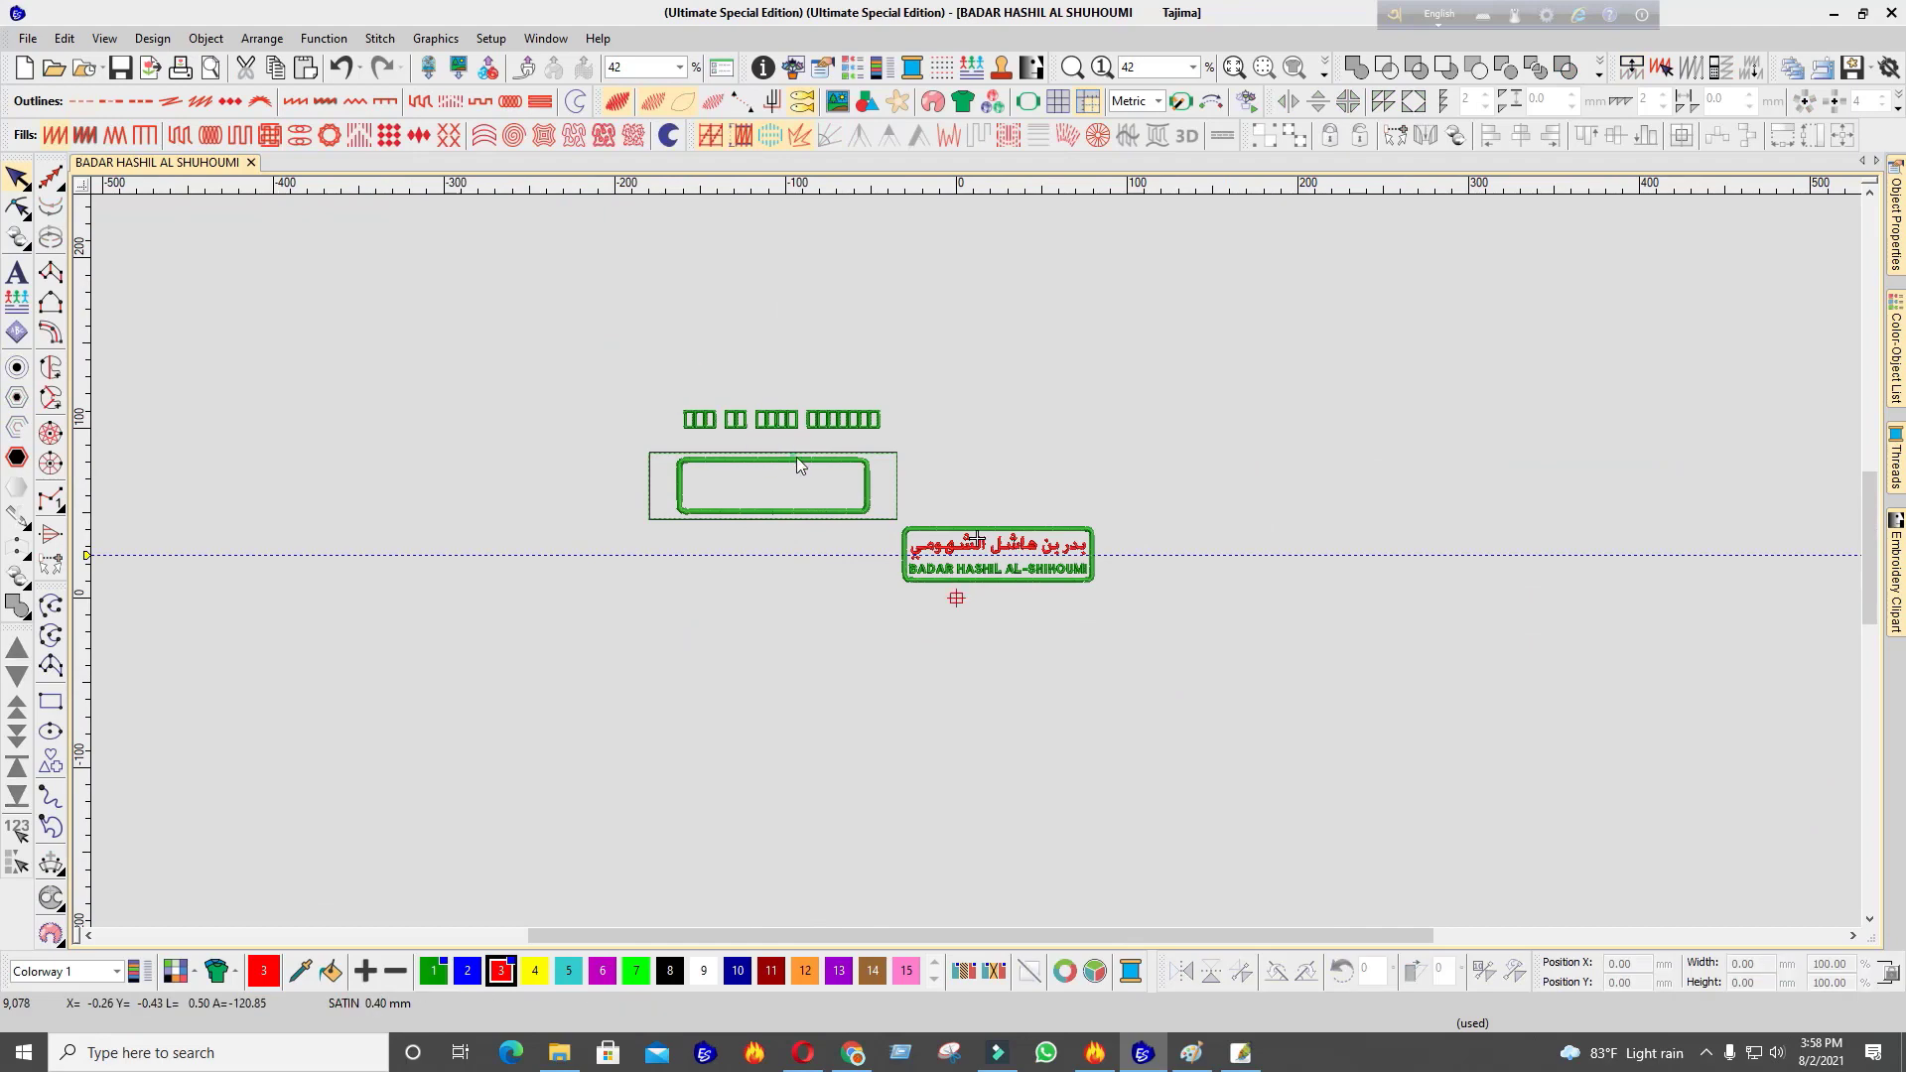
pyautogui.click(797, 459)
pyautogui.press('Delete')
pyautogui.click(797, 454)
pyautogui.press('Delete')
pyautogui.click(1234, 68)
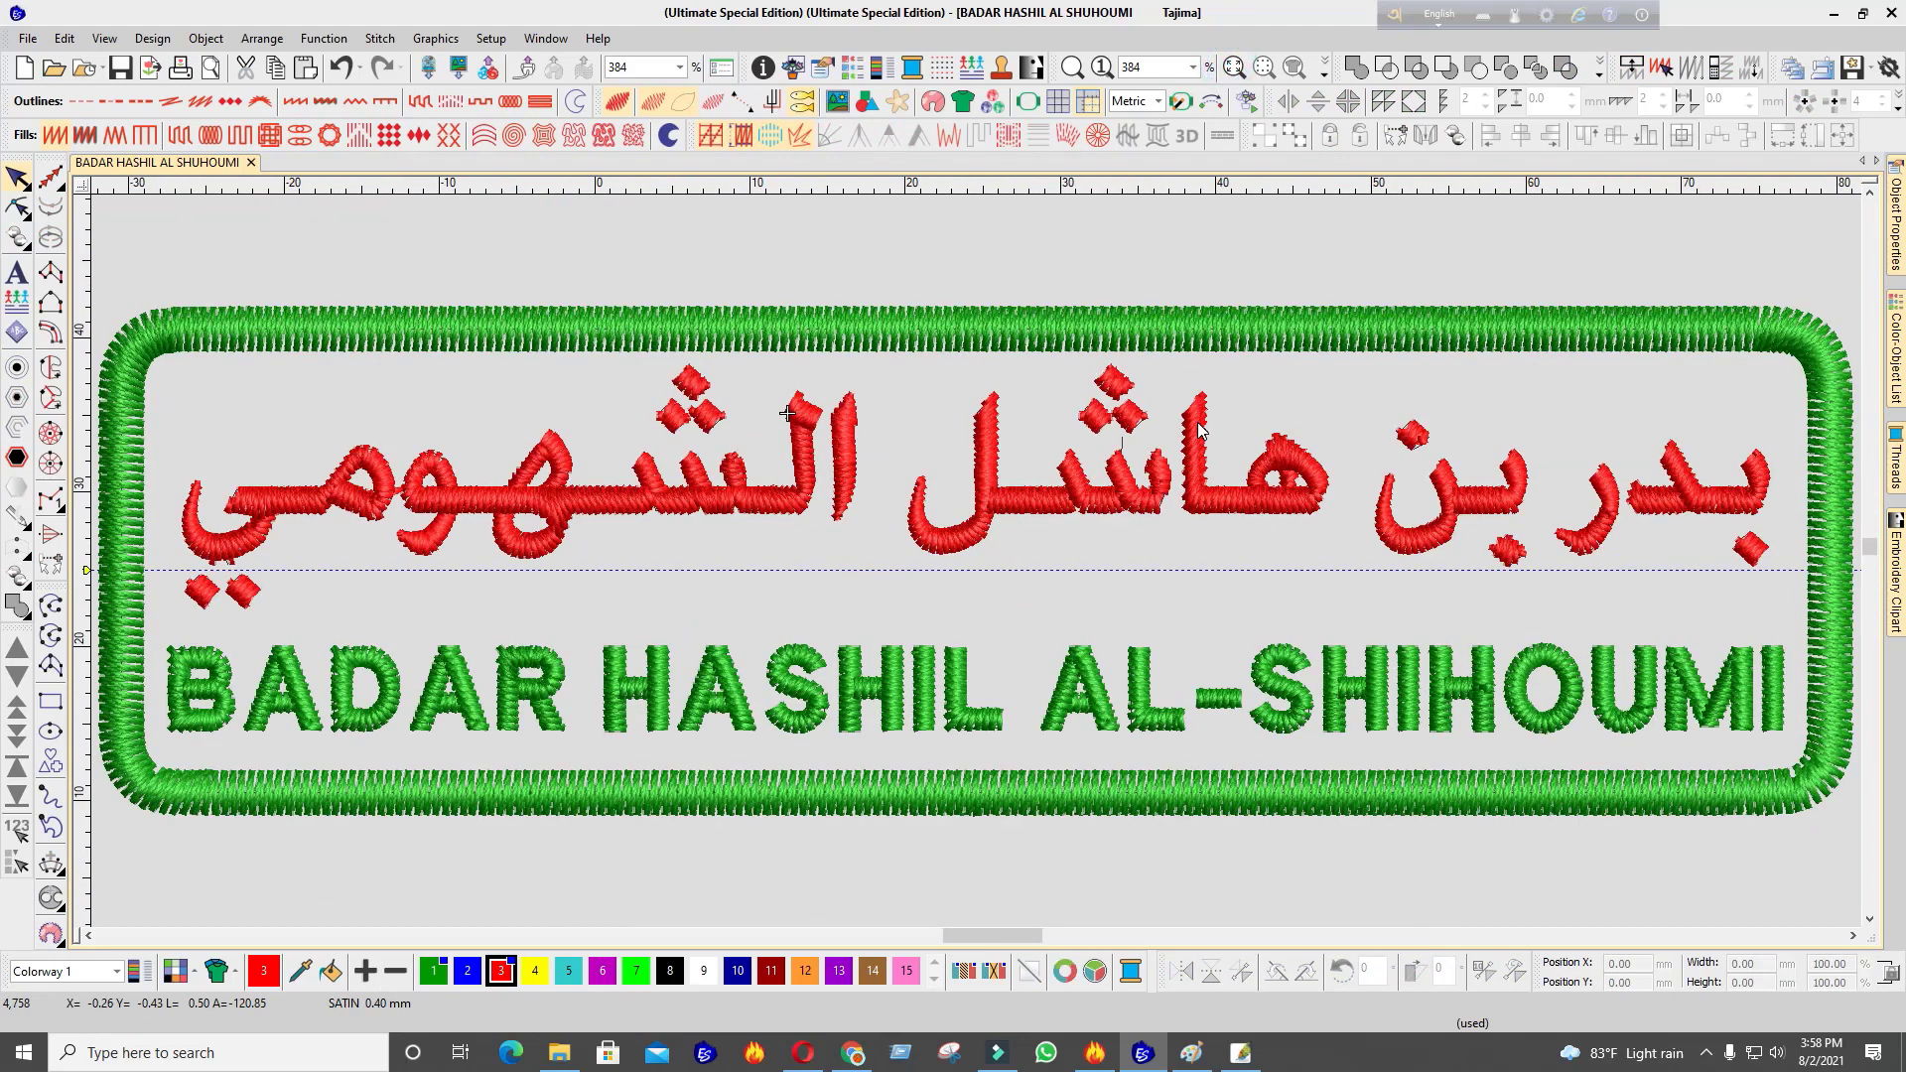
# Give the English lettering a fixed 0.40 mm satin spacing with Auto spacing turned off
pyautogui.doubleClick(1148, 675)
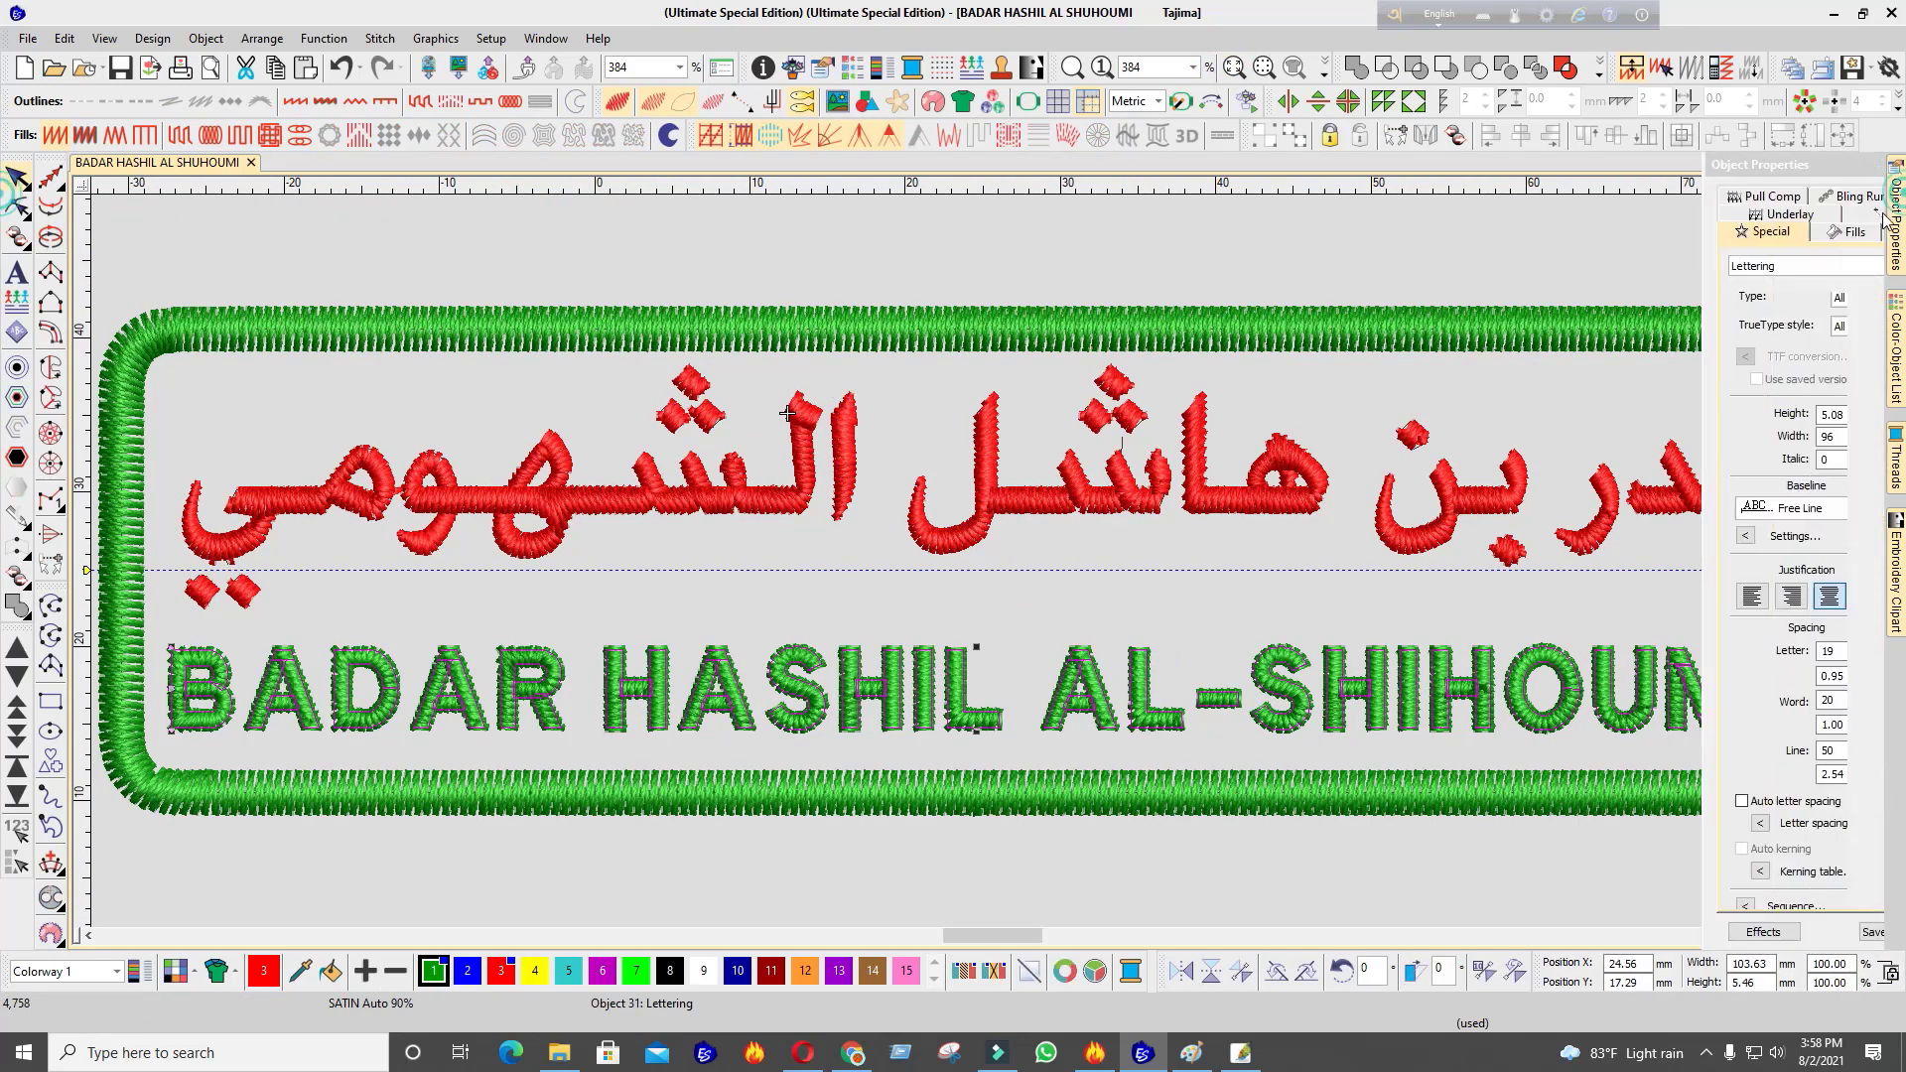
pyautogui.click(1738, 231)
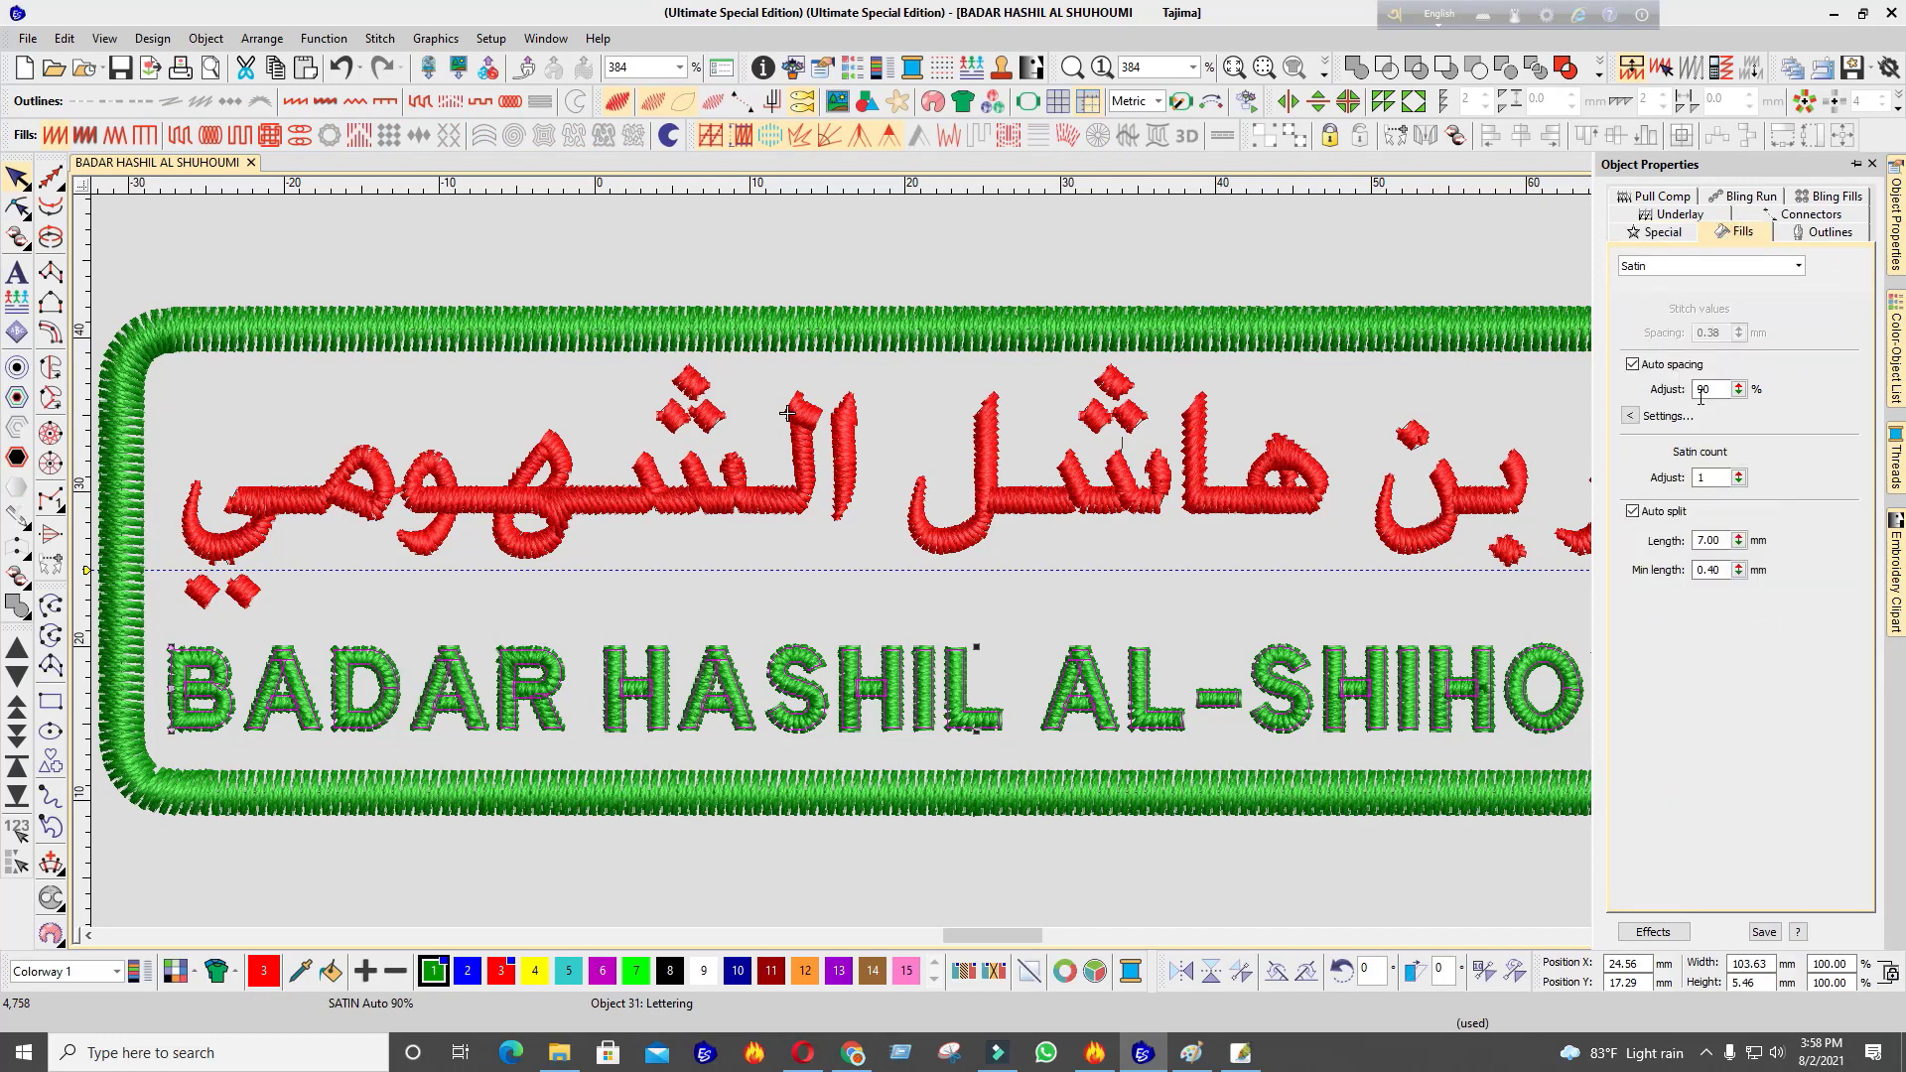
pyautogui.click(1673, 363)
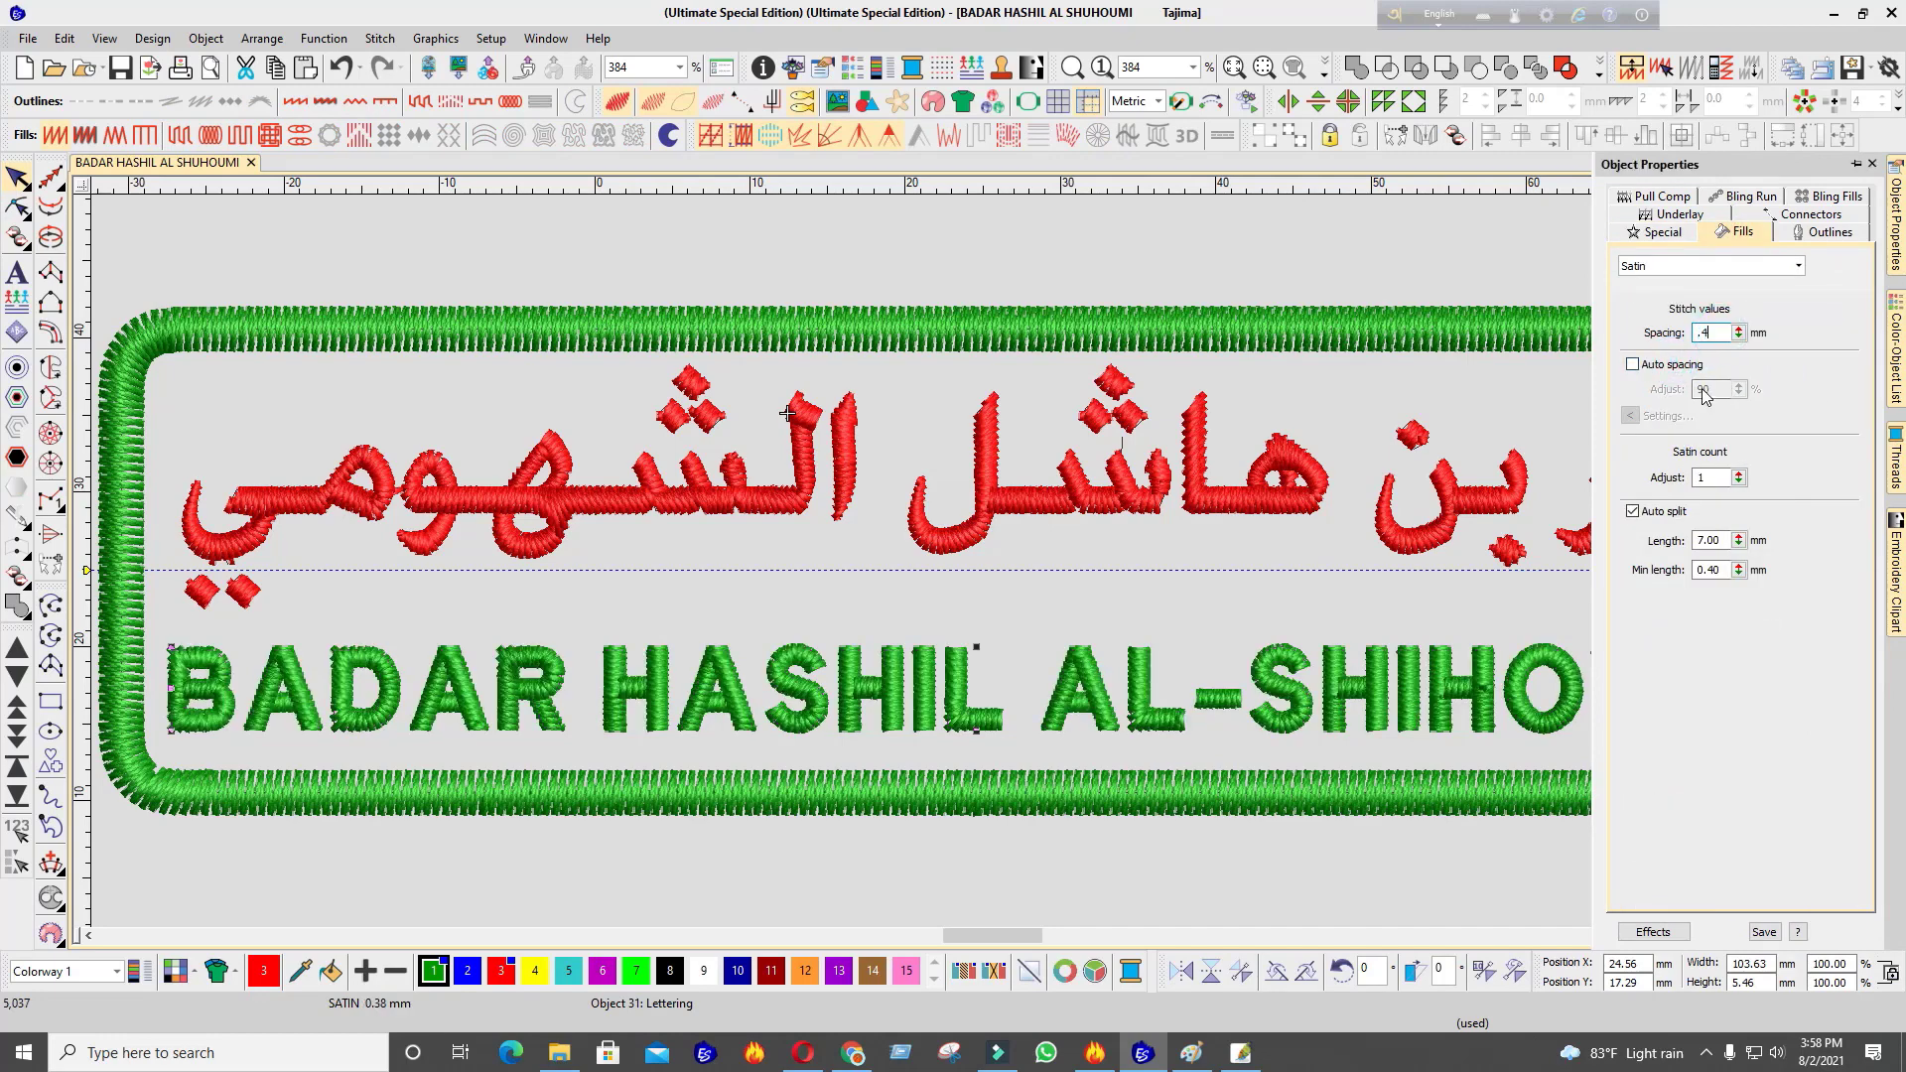
pyautogui.write('.4')
pyautogui.press('Return')
# Remove the English lettering's second underlay and make the first underlay a Center Run
pyautogui.click(1680, 215)
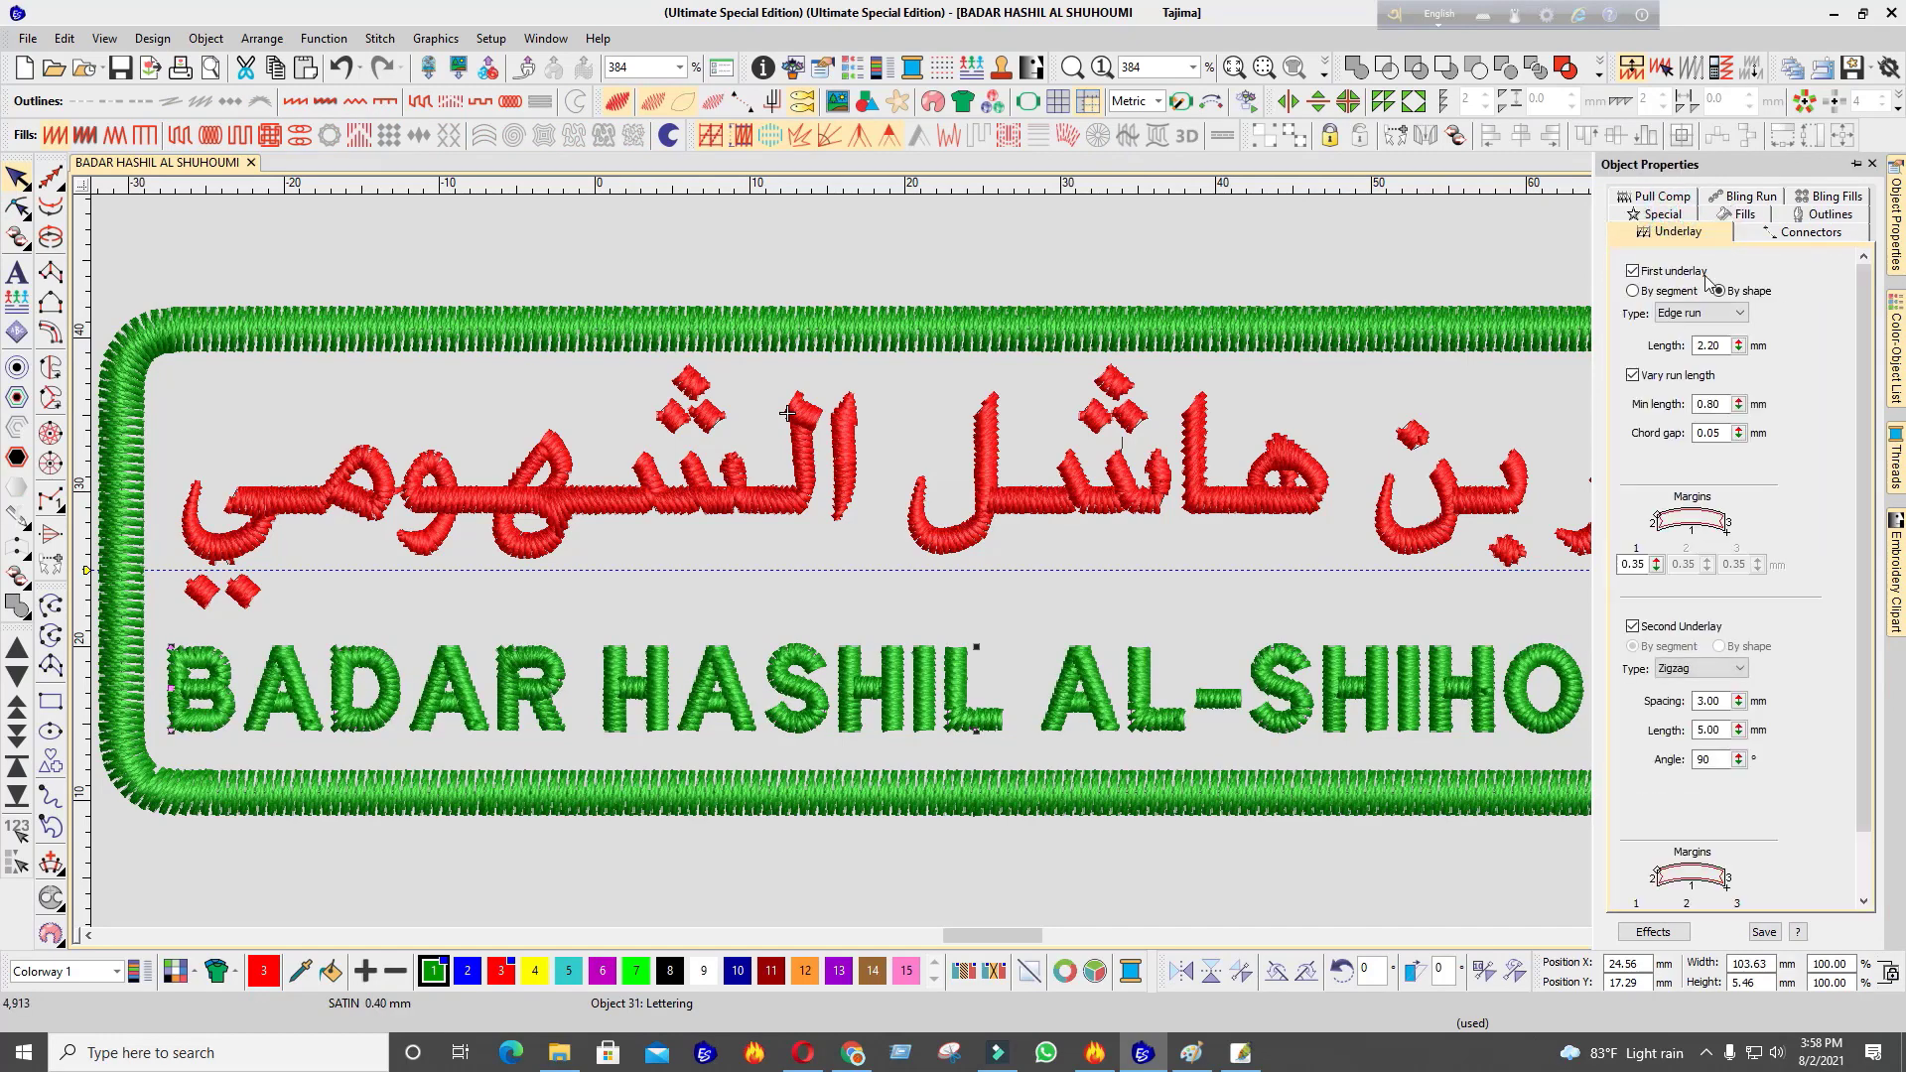
pyautogui.click(1633, 626)
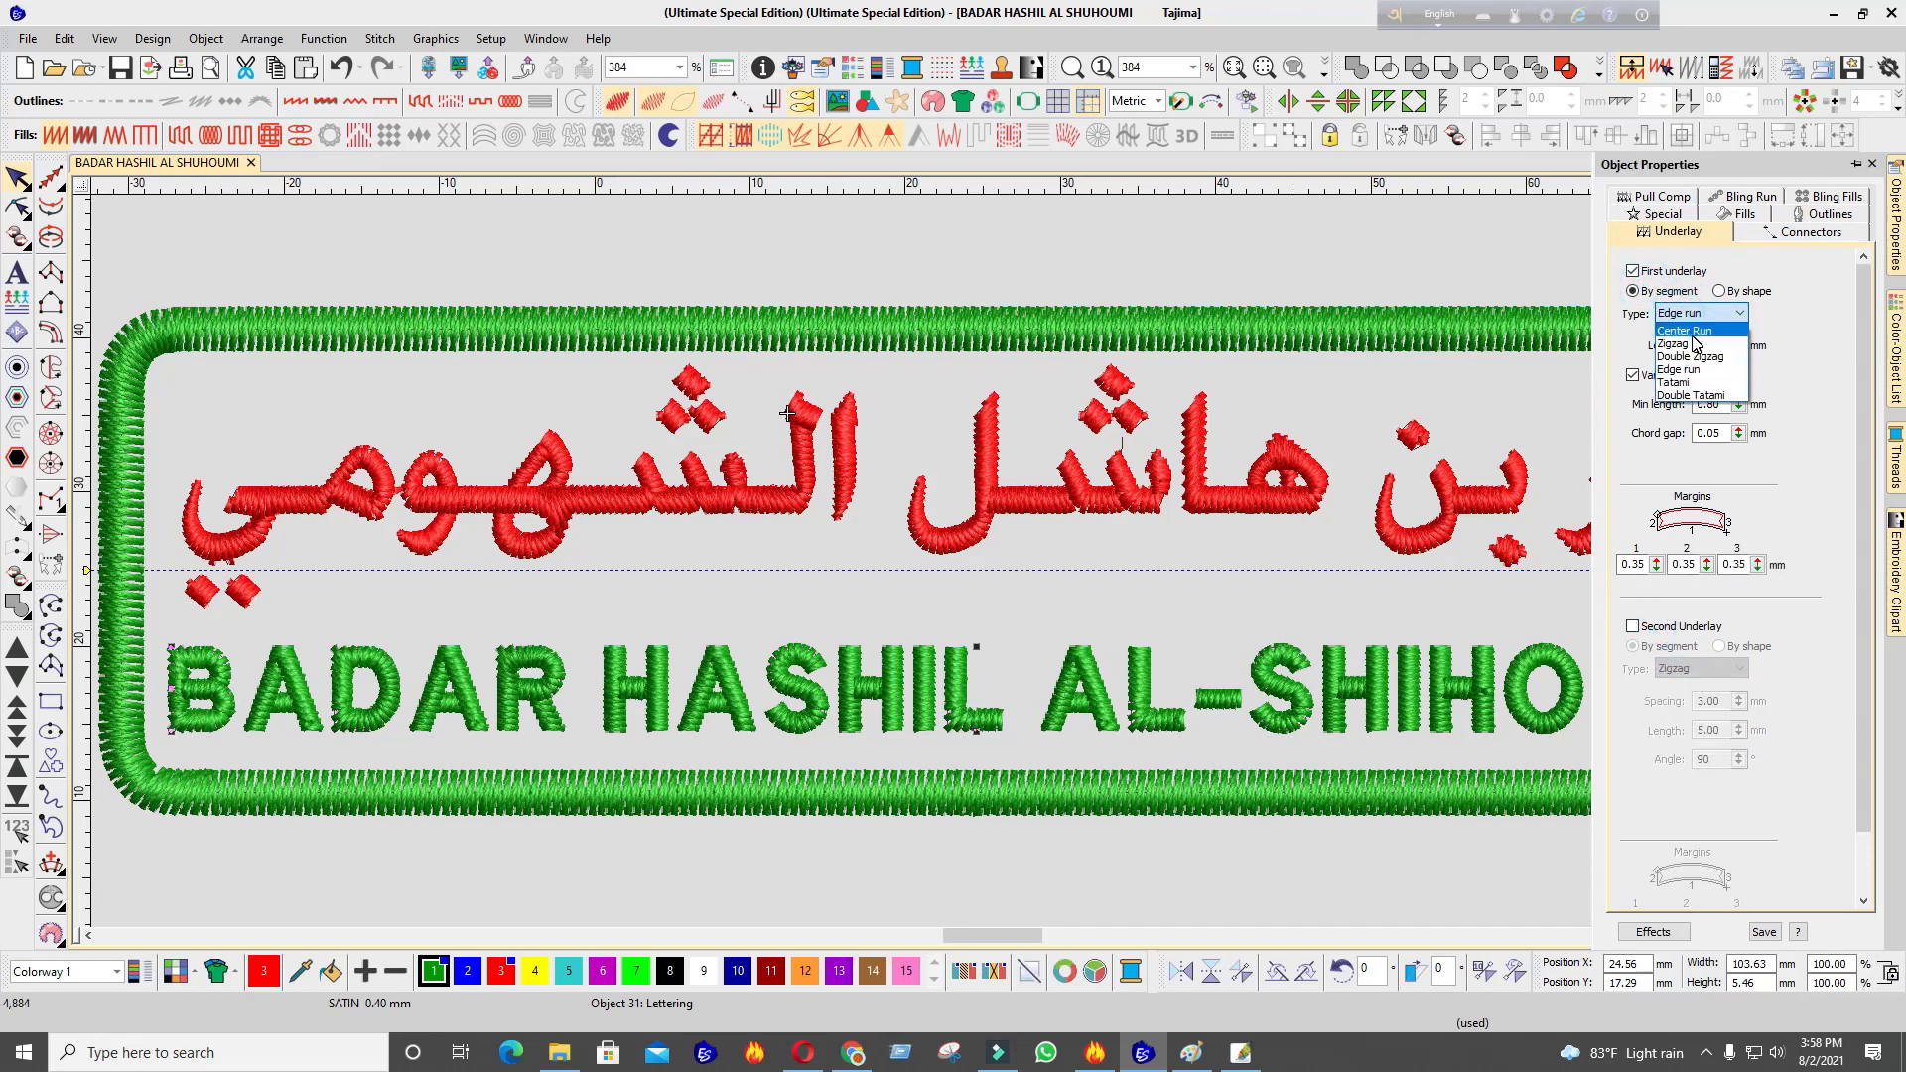
pyautogui.click(1690, 332)
# Select and zoom in on the Arabic lettering to review its fill settings
pyautogui.press('0')
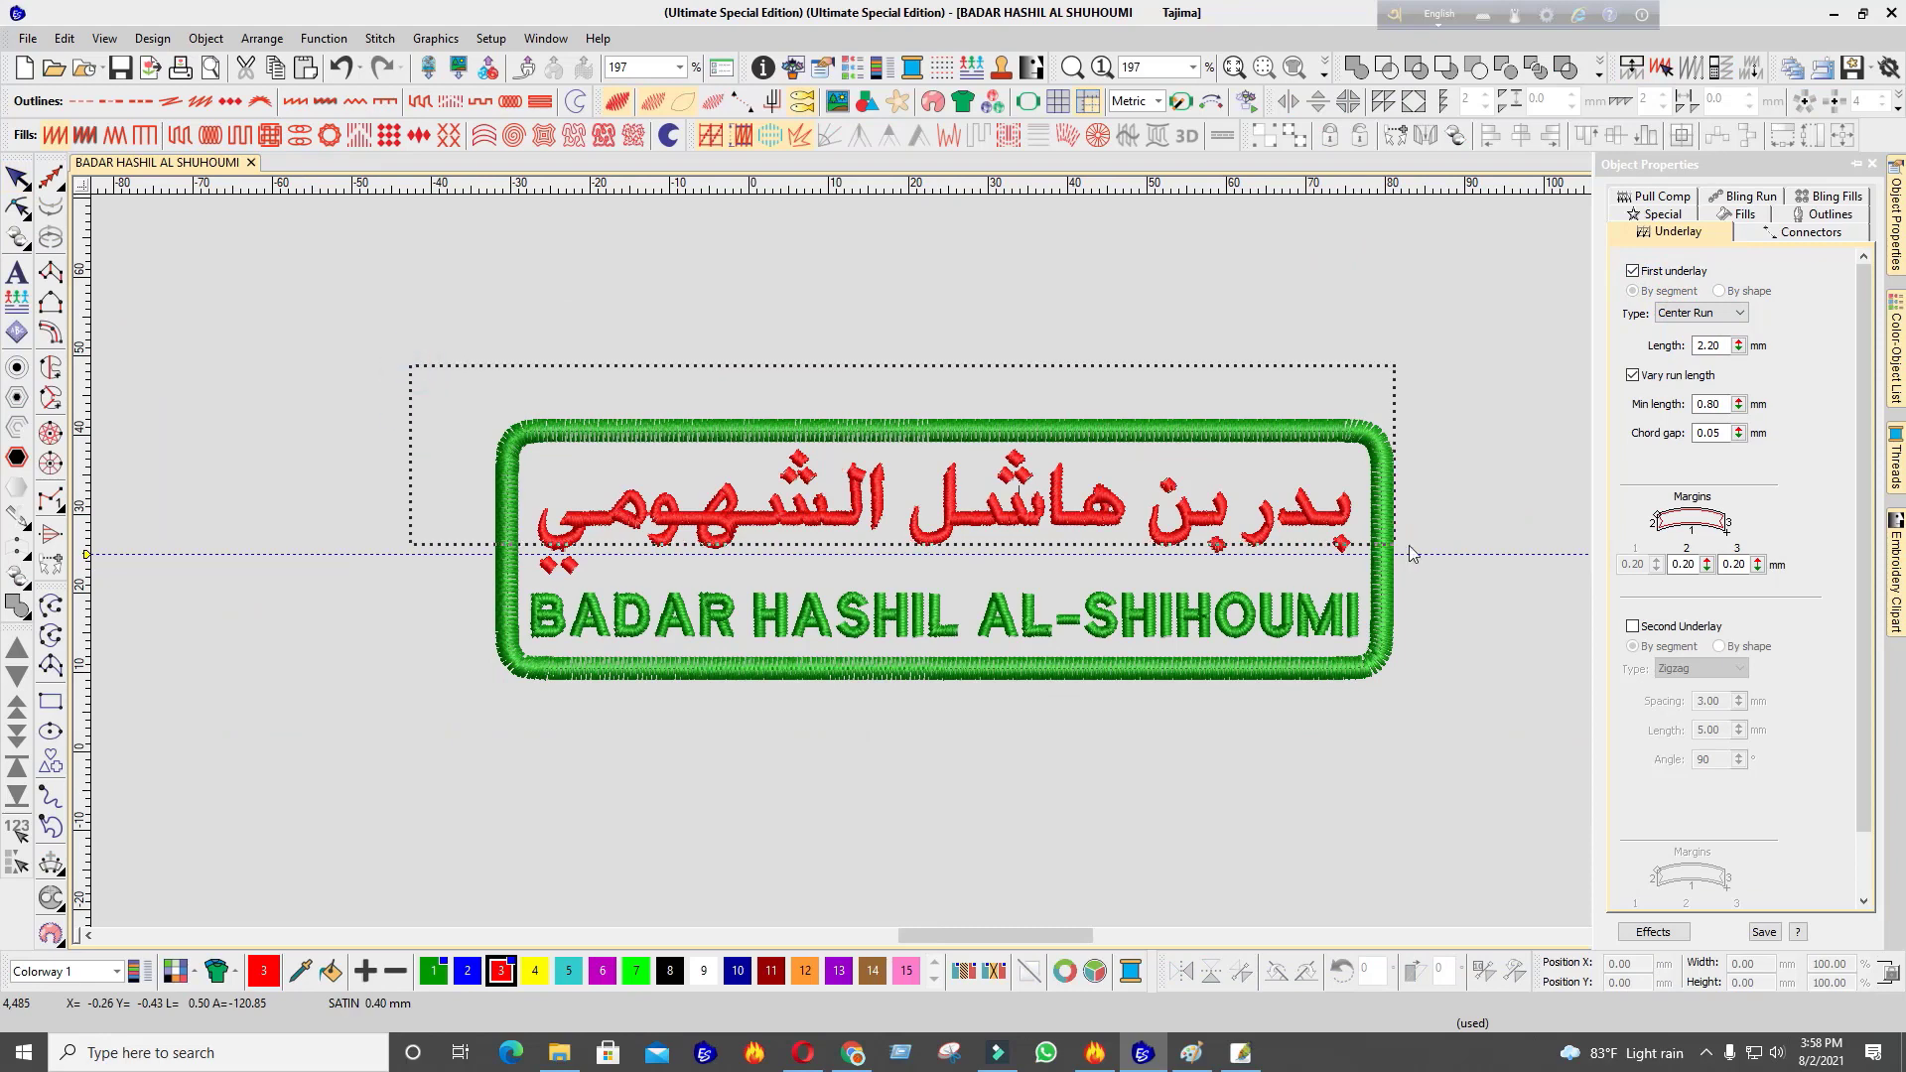
pyautogui.moveTo(1479, 588); pyautogui.dragTo(1479, 588)
pyautogui.press('z')
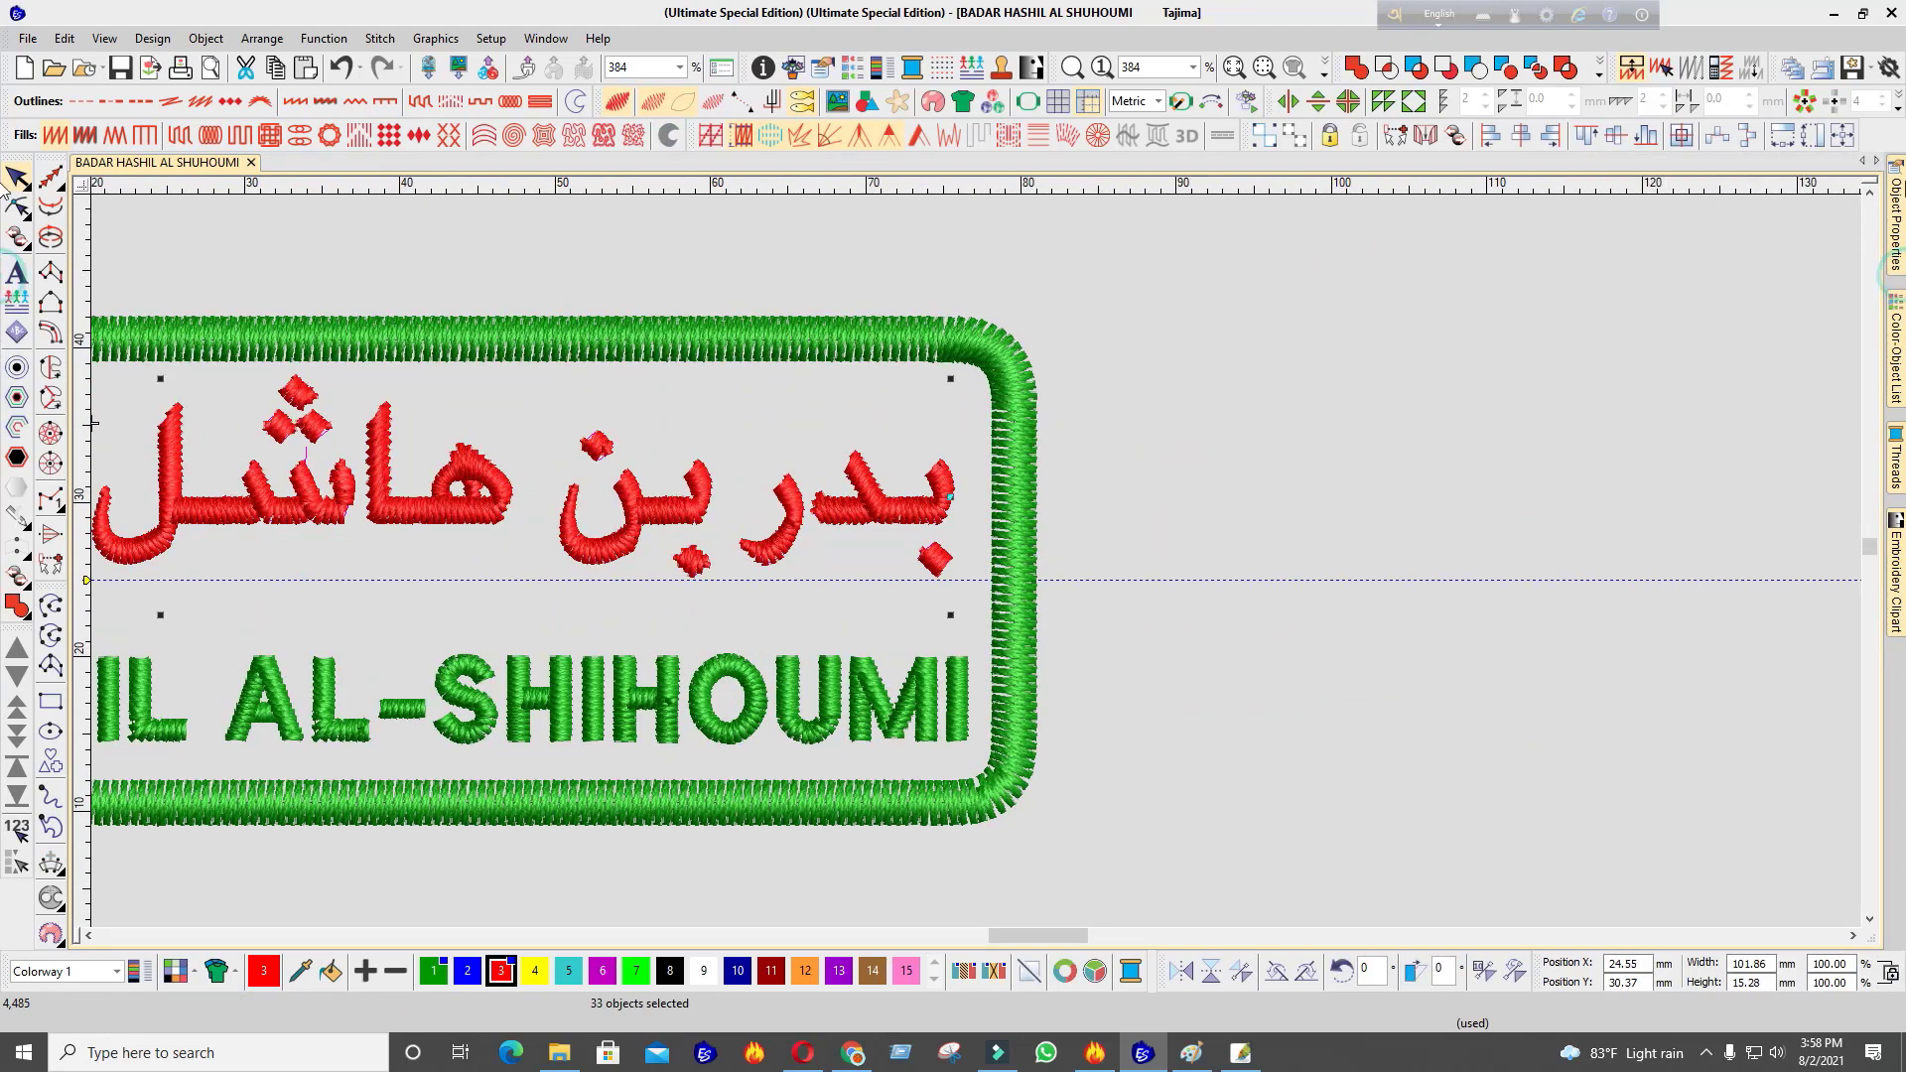
pyautogui.moveTo(1895, 223)
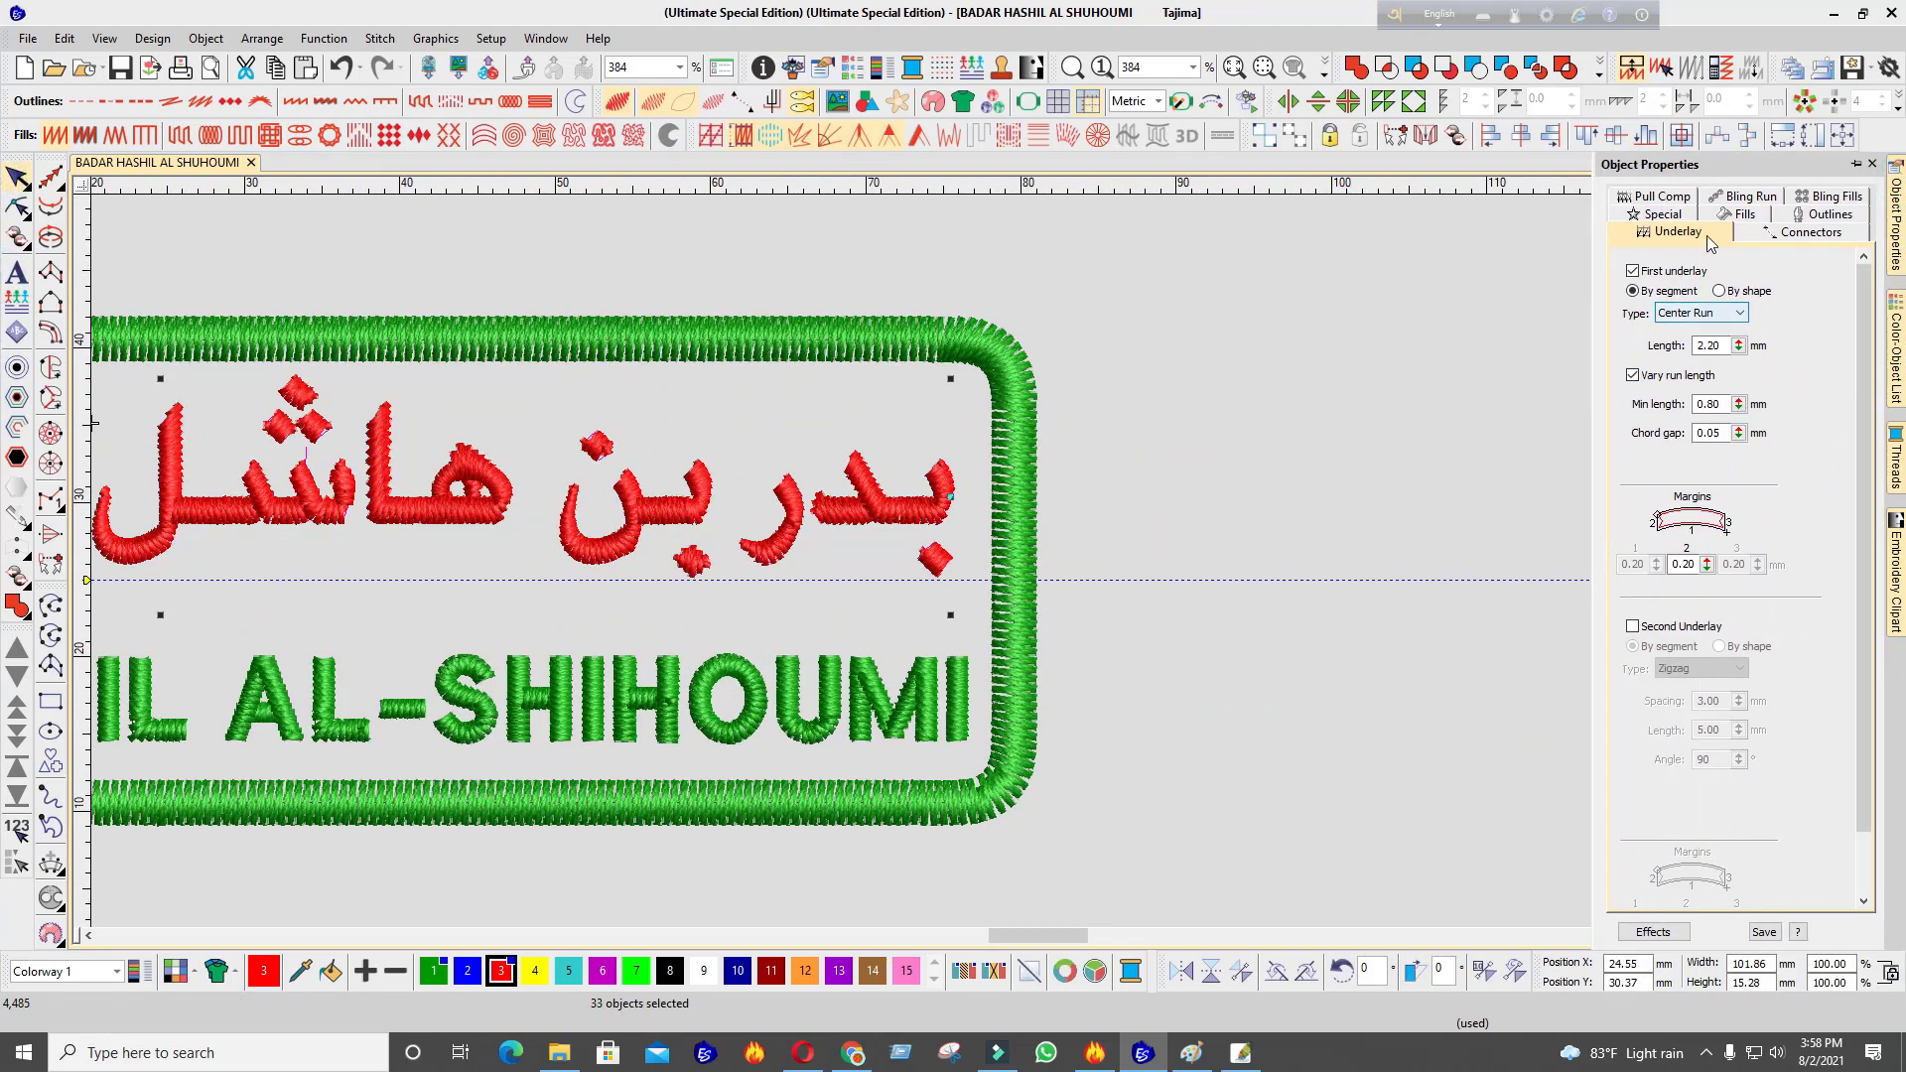
pyautogui.click(1745, 219)
pyautogui.scroll(-2, 1055, 590)
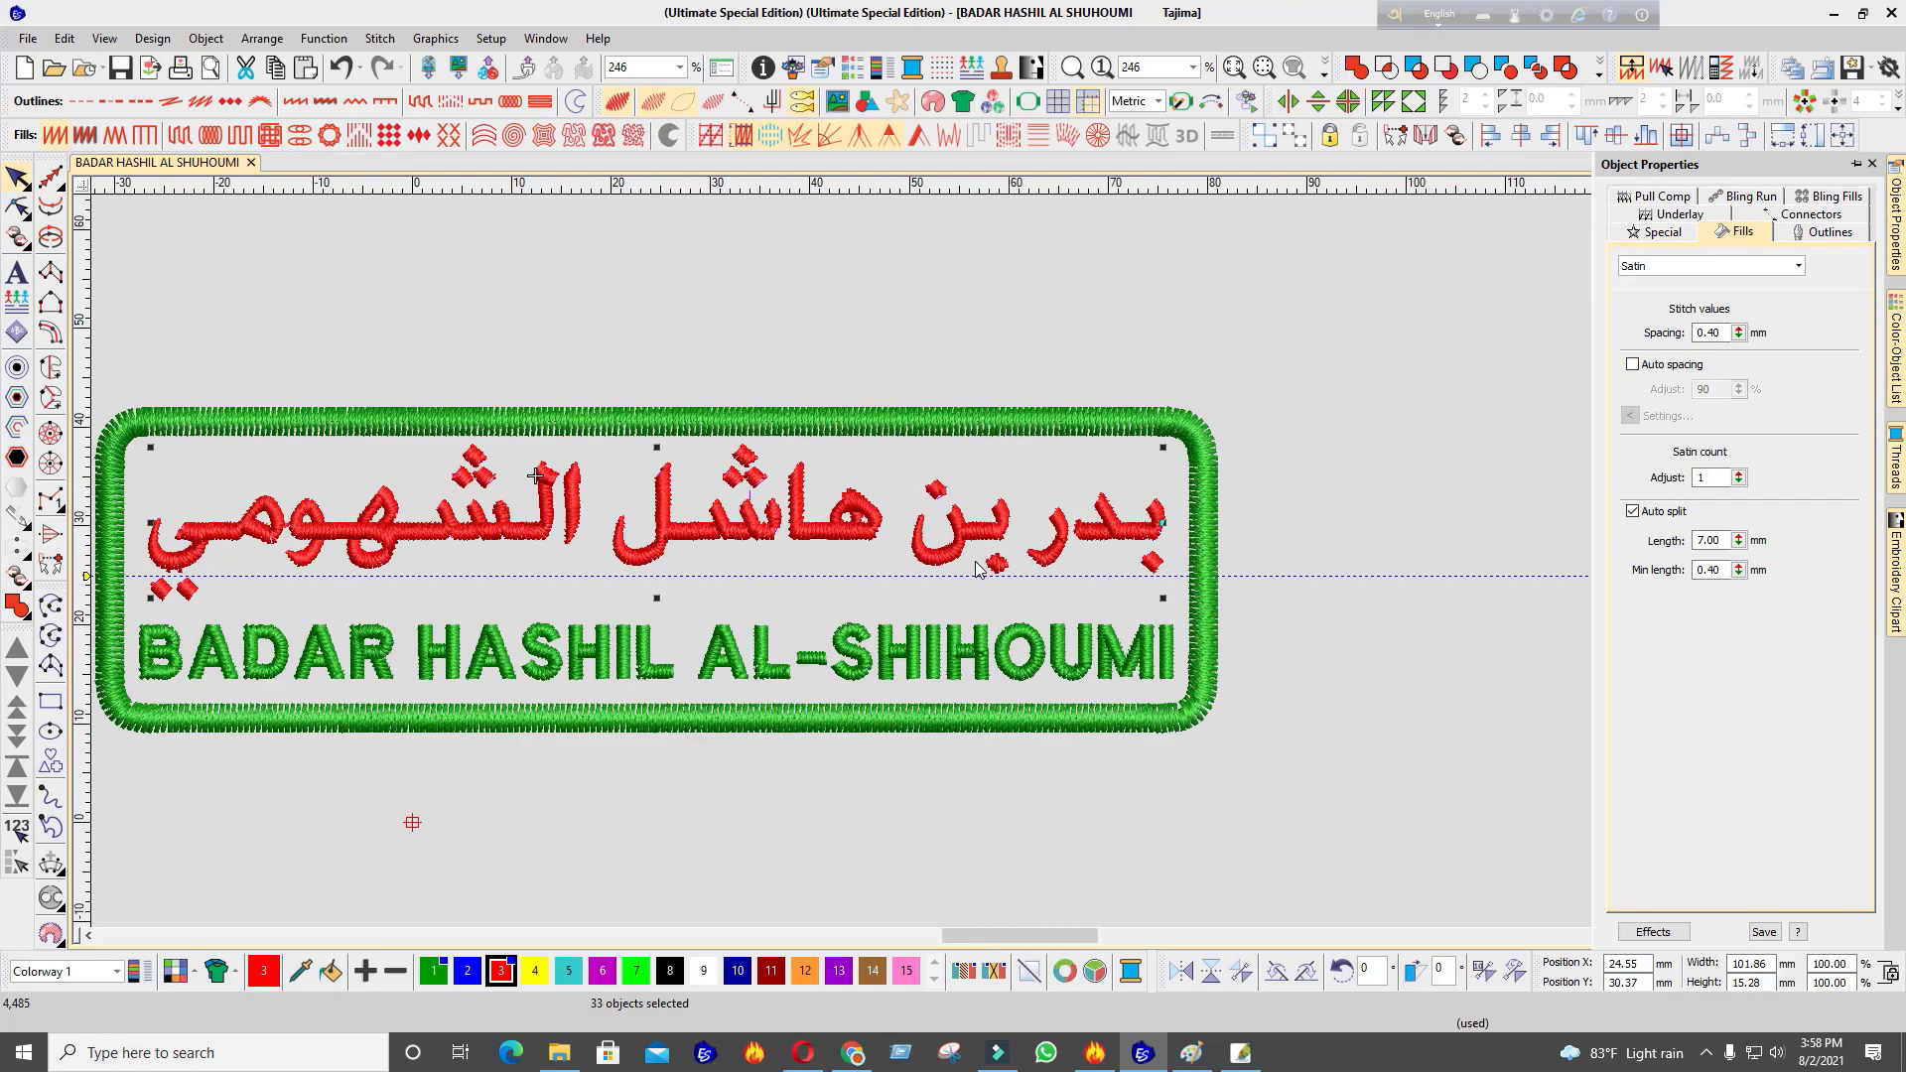
pyautogui.scroll(2, 1049, 350)
# Set the green border to 0.40 mm satin spacing with a Zigzag first underlay
pyautogui.click(1049, 349)
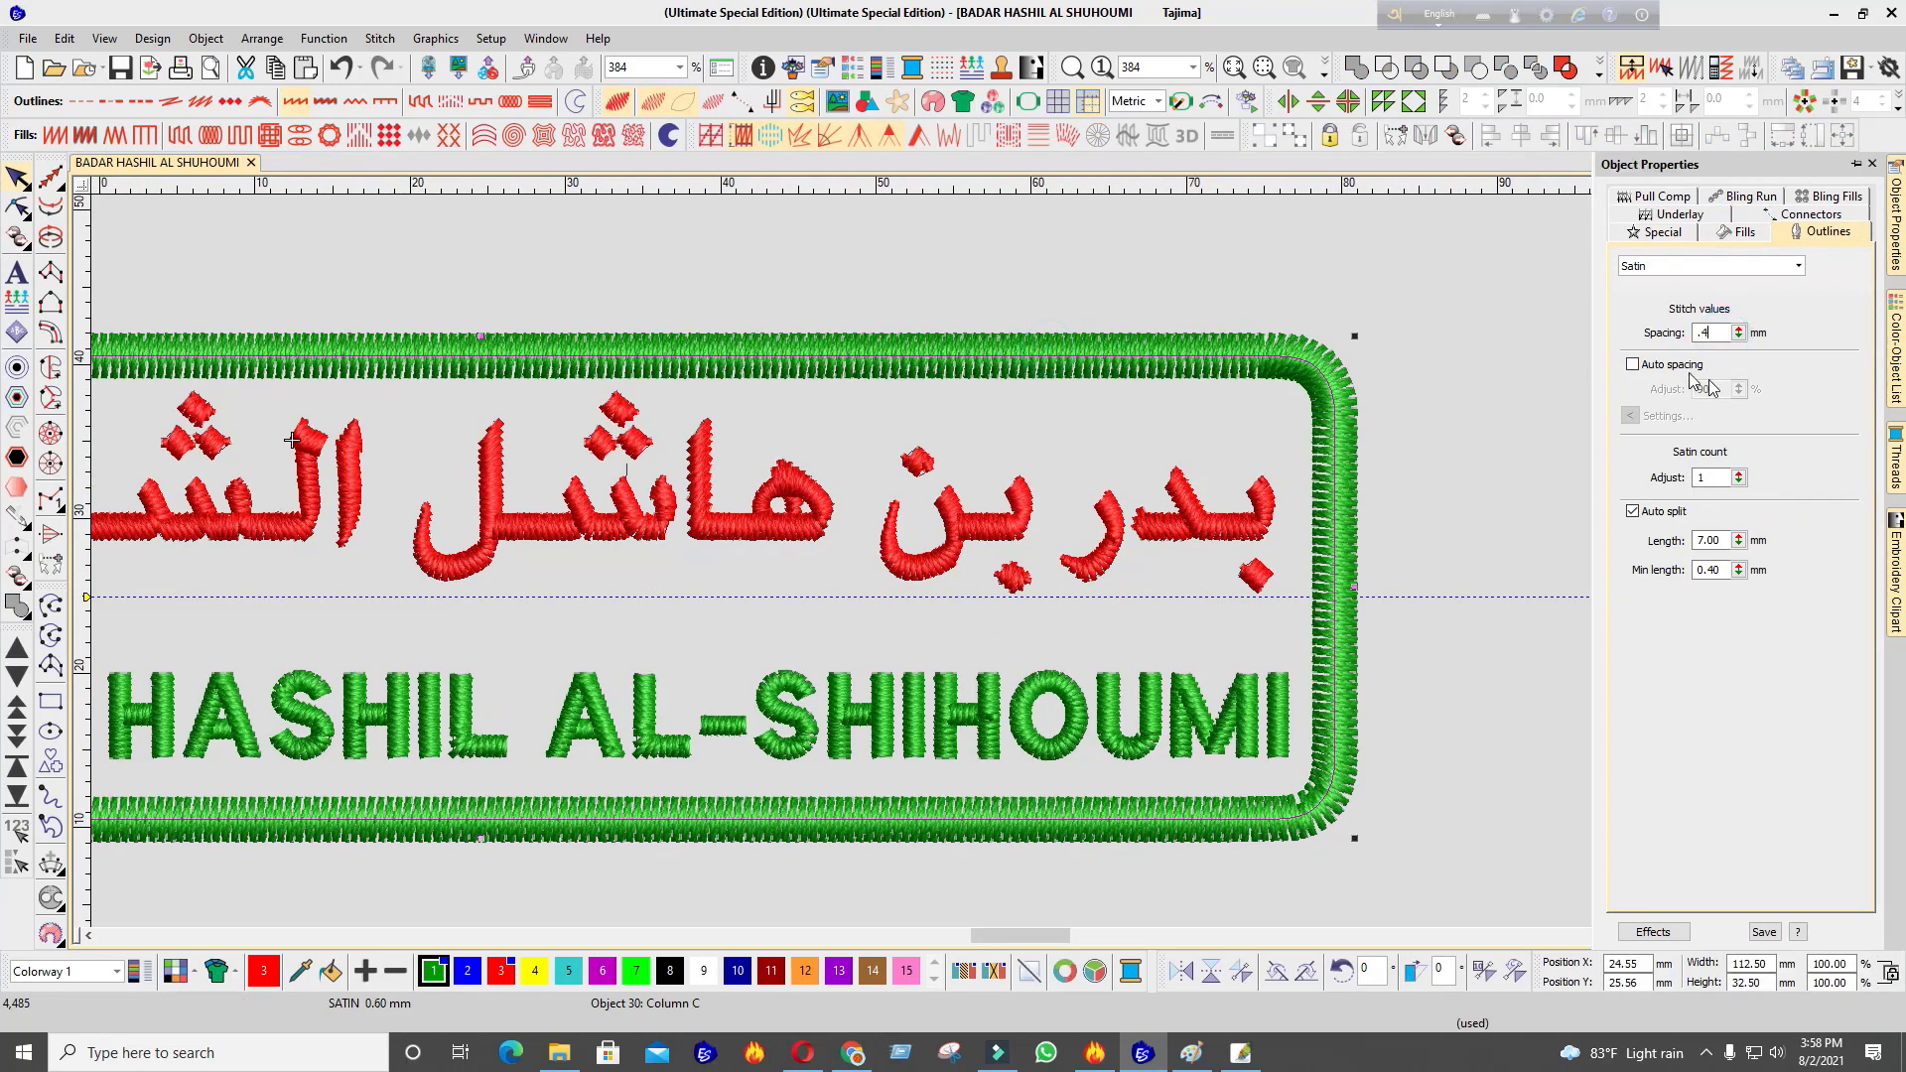
pyautogui.press('Return')
pyautogui.click(1674, 232)
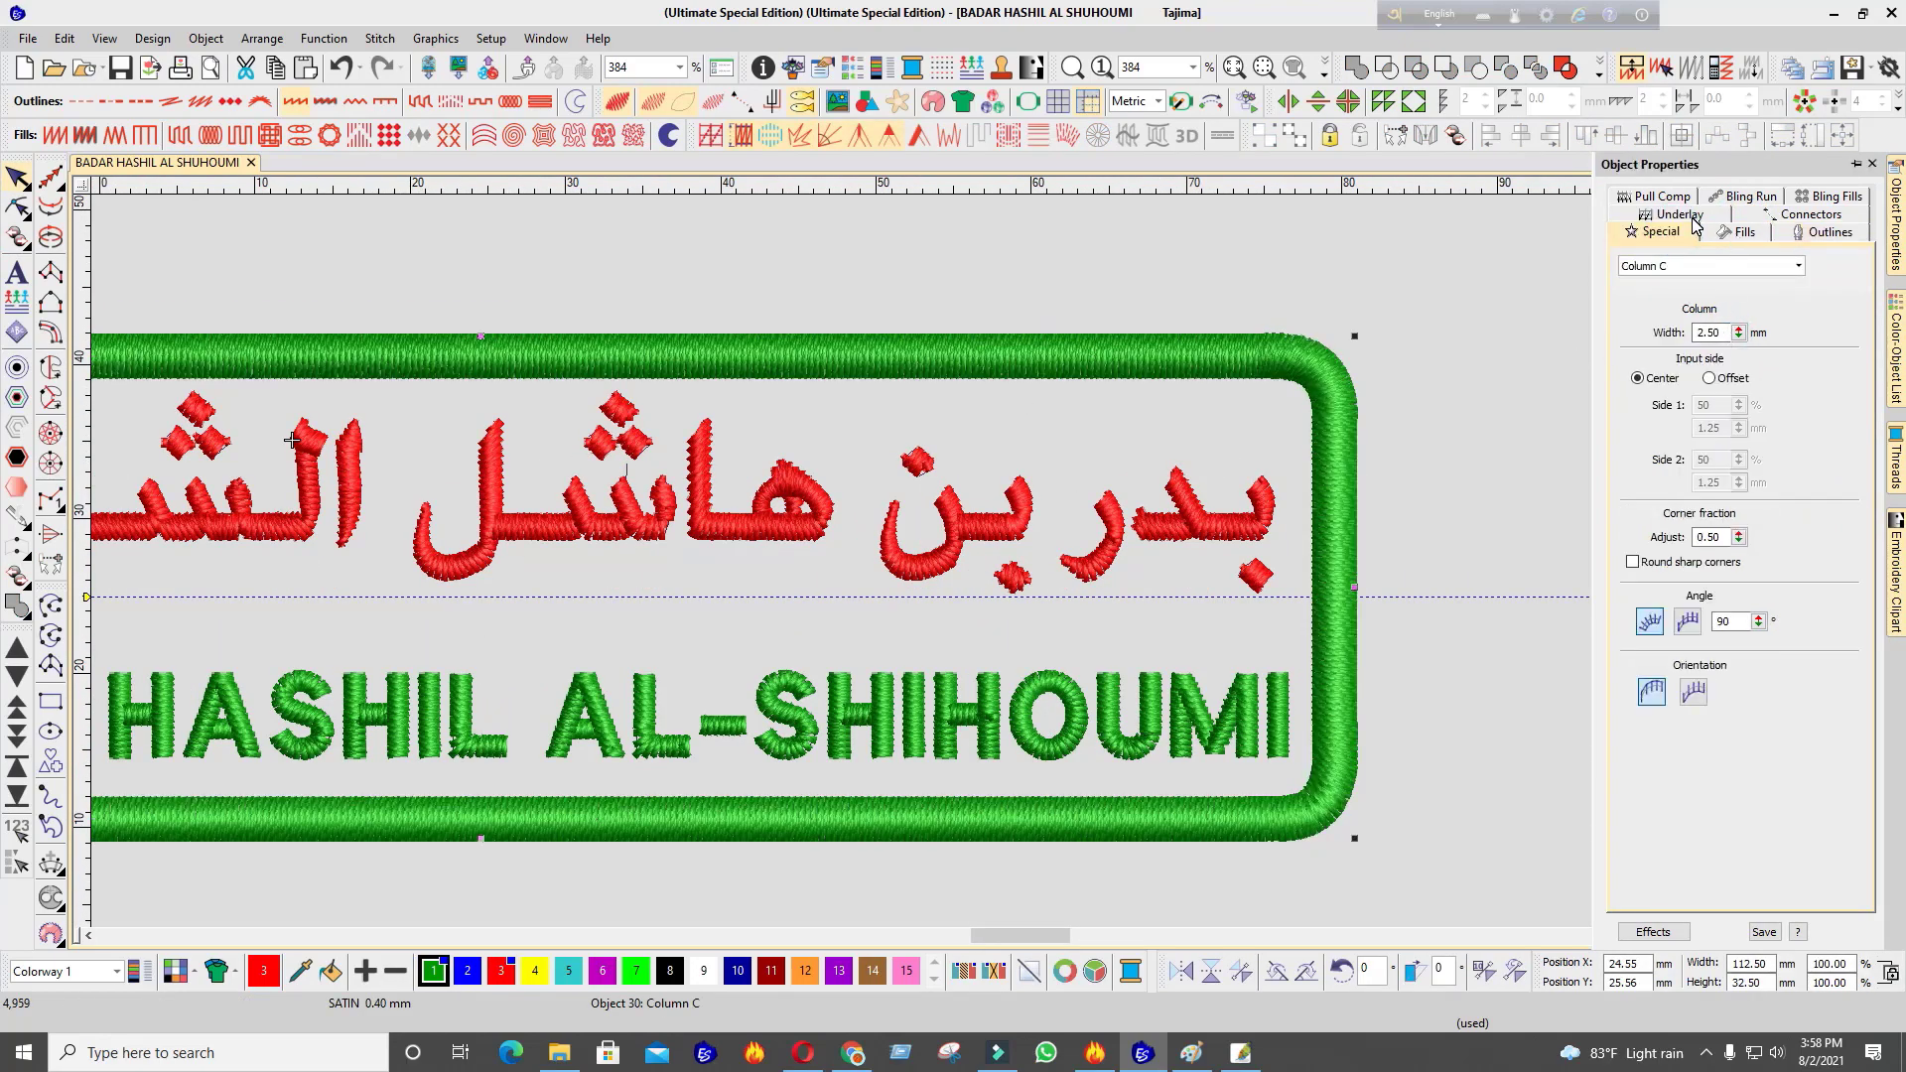
pyautogui.click(1692, 218)
pyautogui.click(1673, 273)
pyautogui.click(1689, 313)
pyautogui.click(1687, 341)
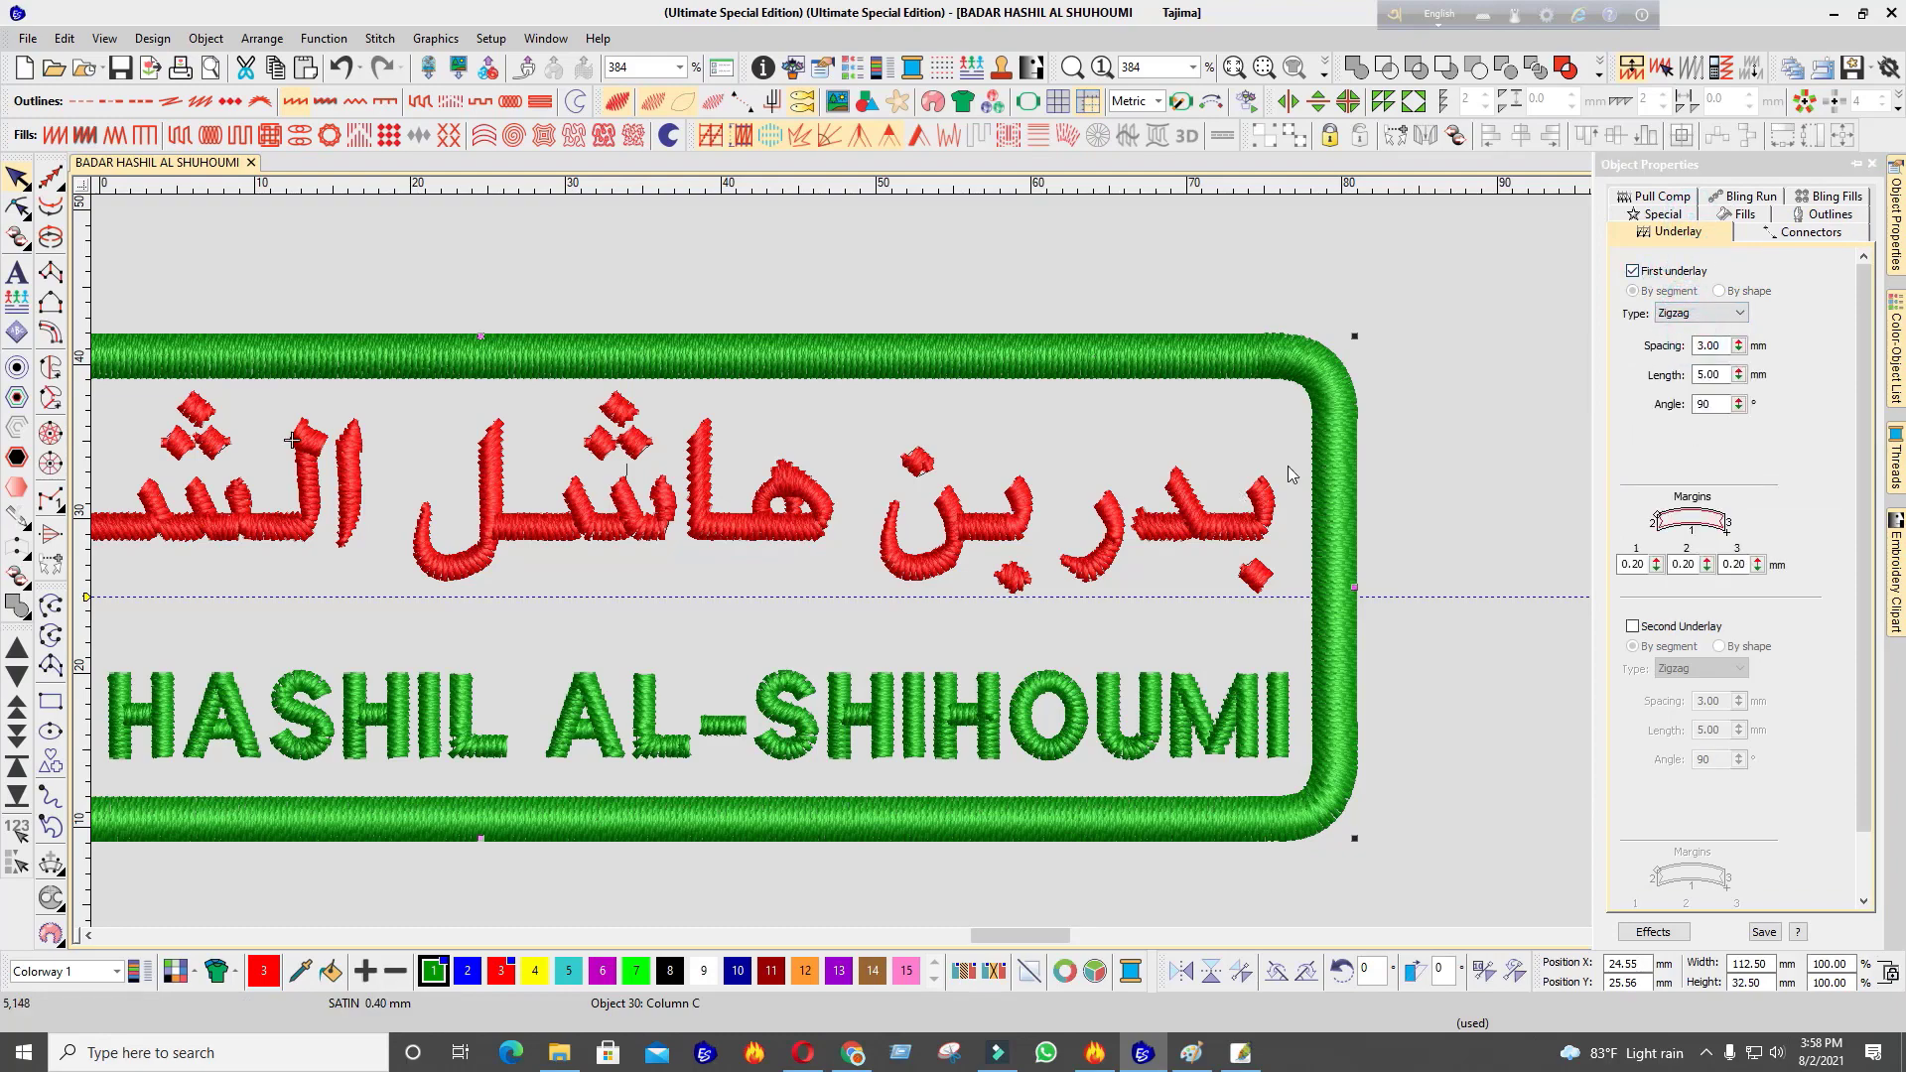
pyautogui.scroll(-6, 971, 557)
pyautogui.click(958, 358)
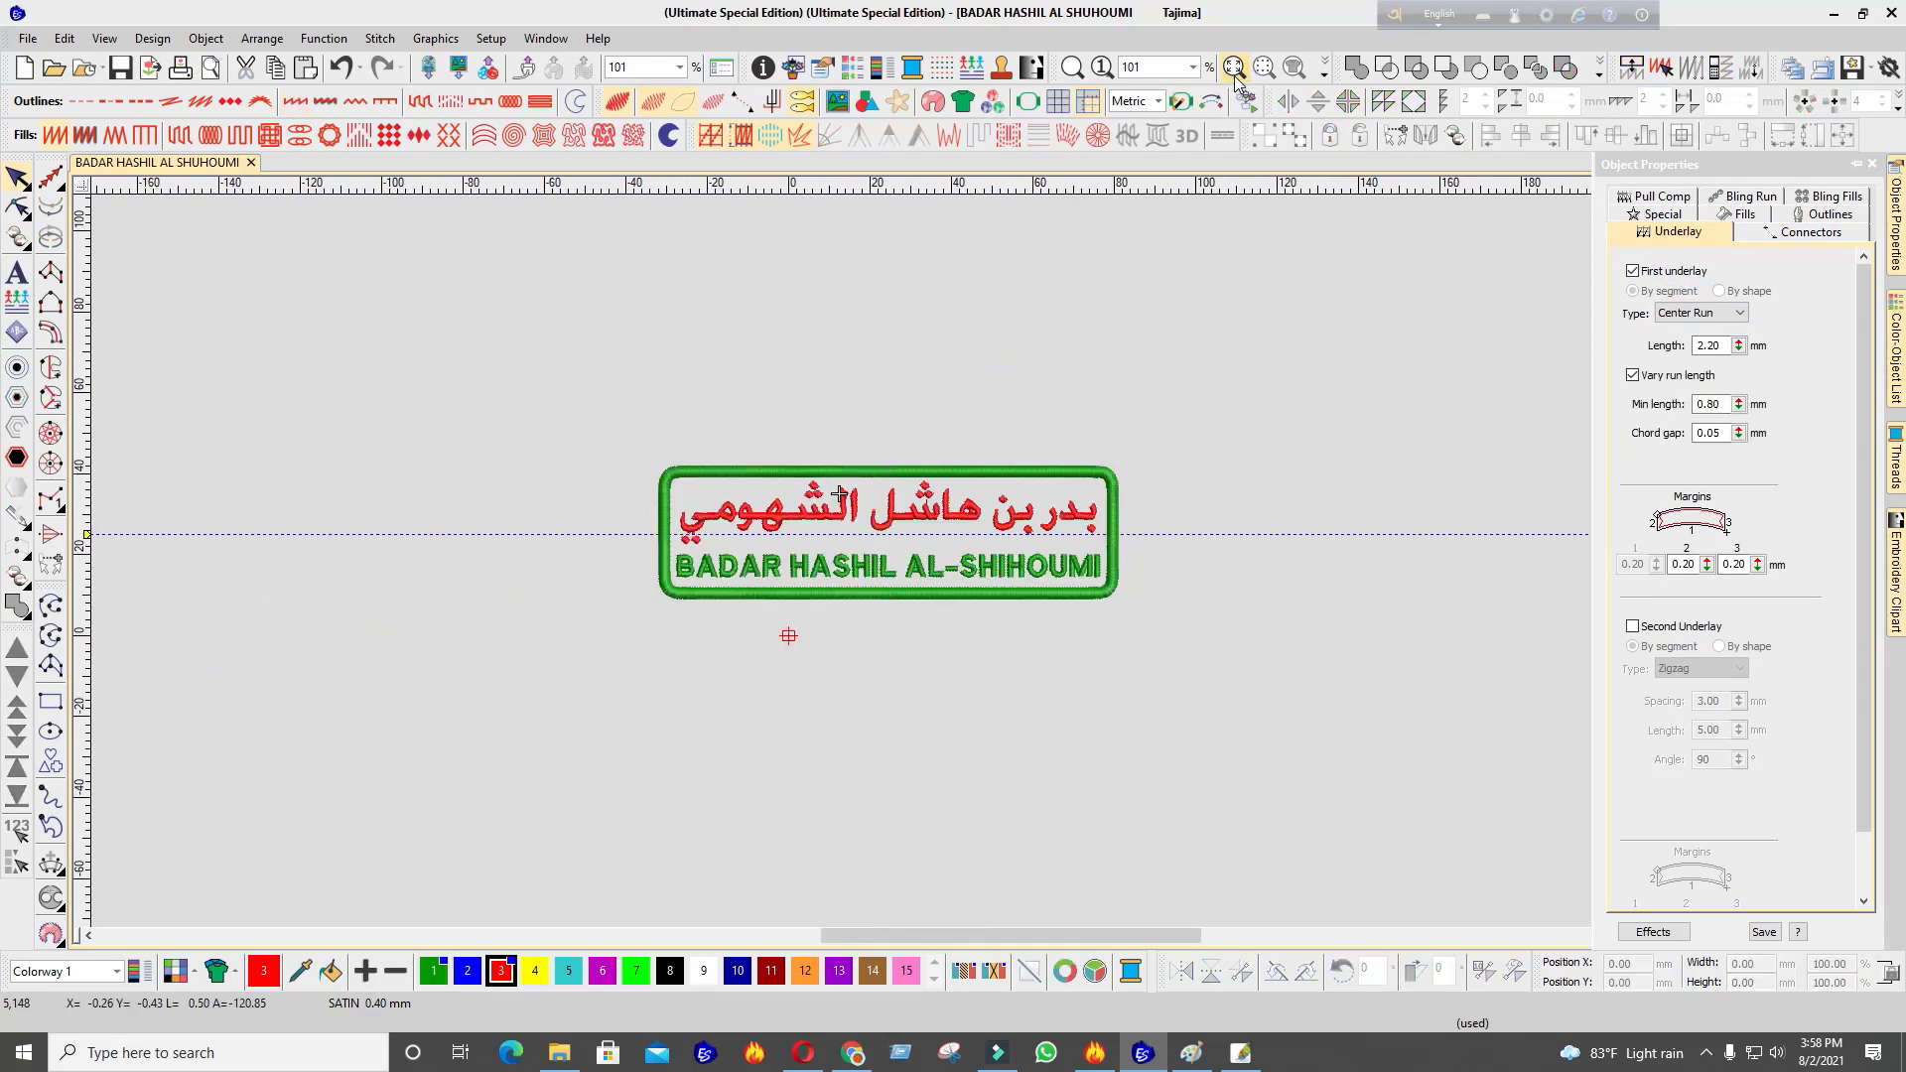
# Fit the badge to the window, turn off TrueView, and step through the Arabic lettering's stitches from the start
pyautogui.click(1233, 67)
pyautogui.scroll(4, 956, 515)
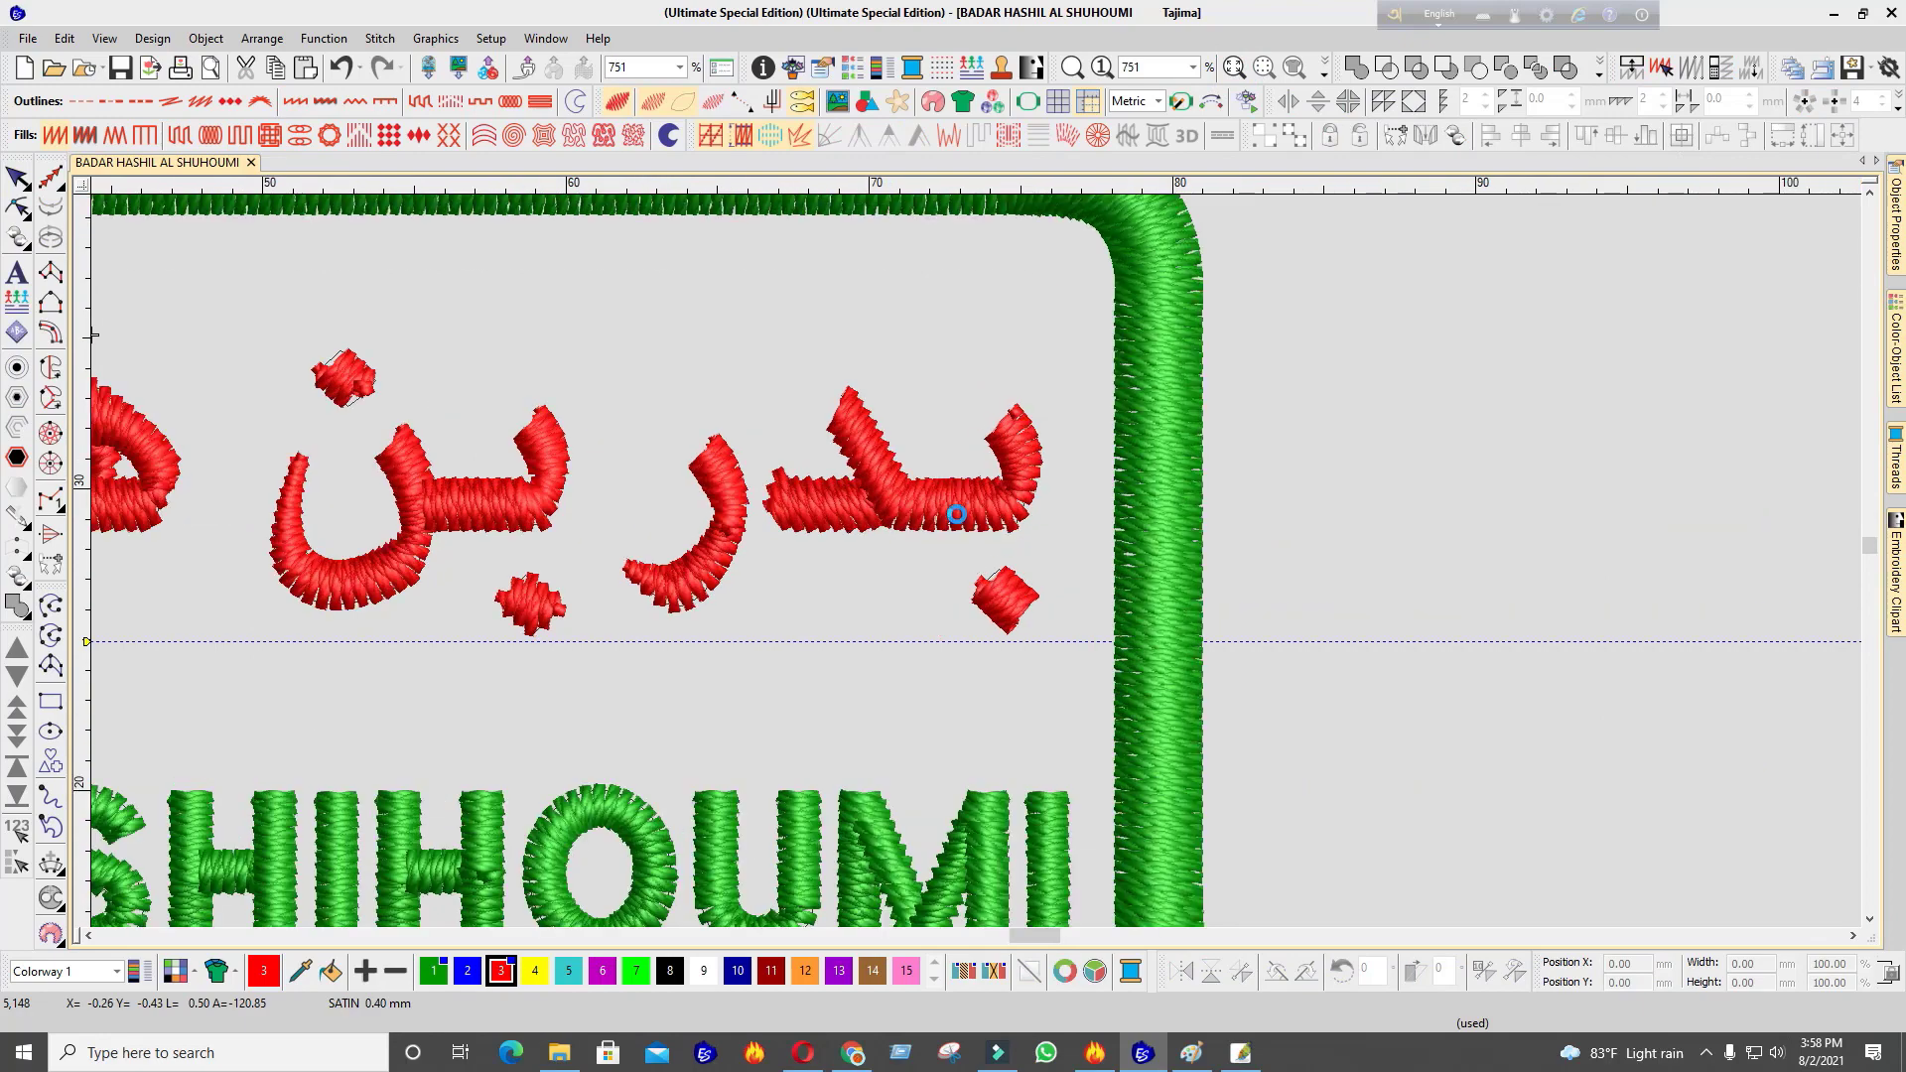
pyautogui.press('t')
pyautogui.scroll(-6, 727, 528)
pyautogui.scroll(2, 829, 552)
pyautogui.press('Home')
pyautogui.press('Down')
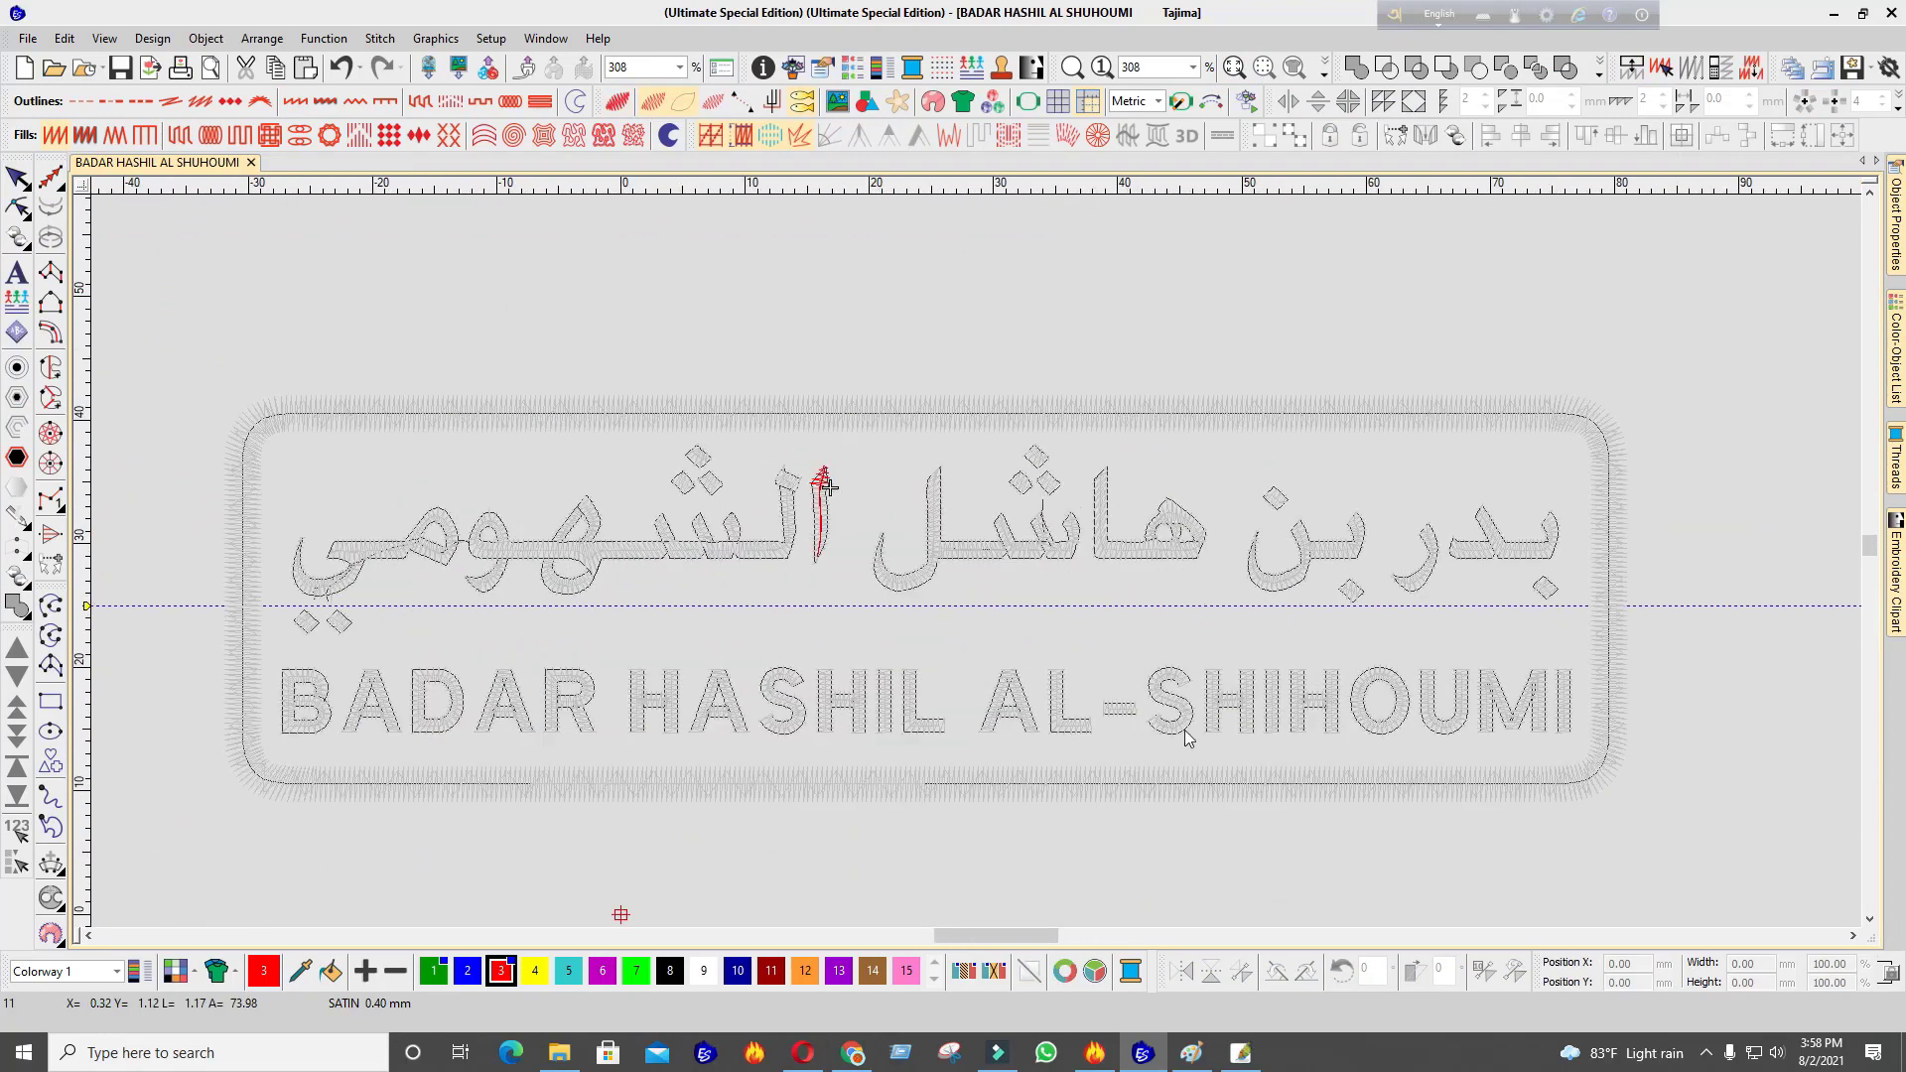
pyautogui.press('Down')
pyautogui.press('Down')
pyautogui.press('Down')
pyautogui.press('Down')
pyautogui.press('Down')
pyautogui.press('Down')
pyautogui.press('Down')
pyautogui.press('Down')
pyautogui.press('Down')
pyautogui.press('Down')
pyautogui.press('Down')
pyautogui.press('Down')
pyautogui.press('Down')
pyautogui.press('Down')
pyautogui.press('Down')
pyautogui.press('Down')
pyautogui.press('Down')
pyautogui.press('Down')
pyautogui.press('Down')
pyautogui.press('Down')
pyautogui.press('Down')
pyautogui.press('Down')
pyautogui.press('Down')
pyautogui.press('Down')
pyautogui.press('Down')
pyautogui.press('Down')
pyautogui.press('Down')
pyautogui.press('Down')
pyautogui.press('Down')
pyautogui.press('Down')
pyautogui.press('Down')
pyautogui.press('Down')
pyautogui.press('Down')
pyautogui.press('Down')
pyautogui.press('Down')
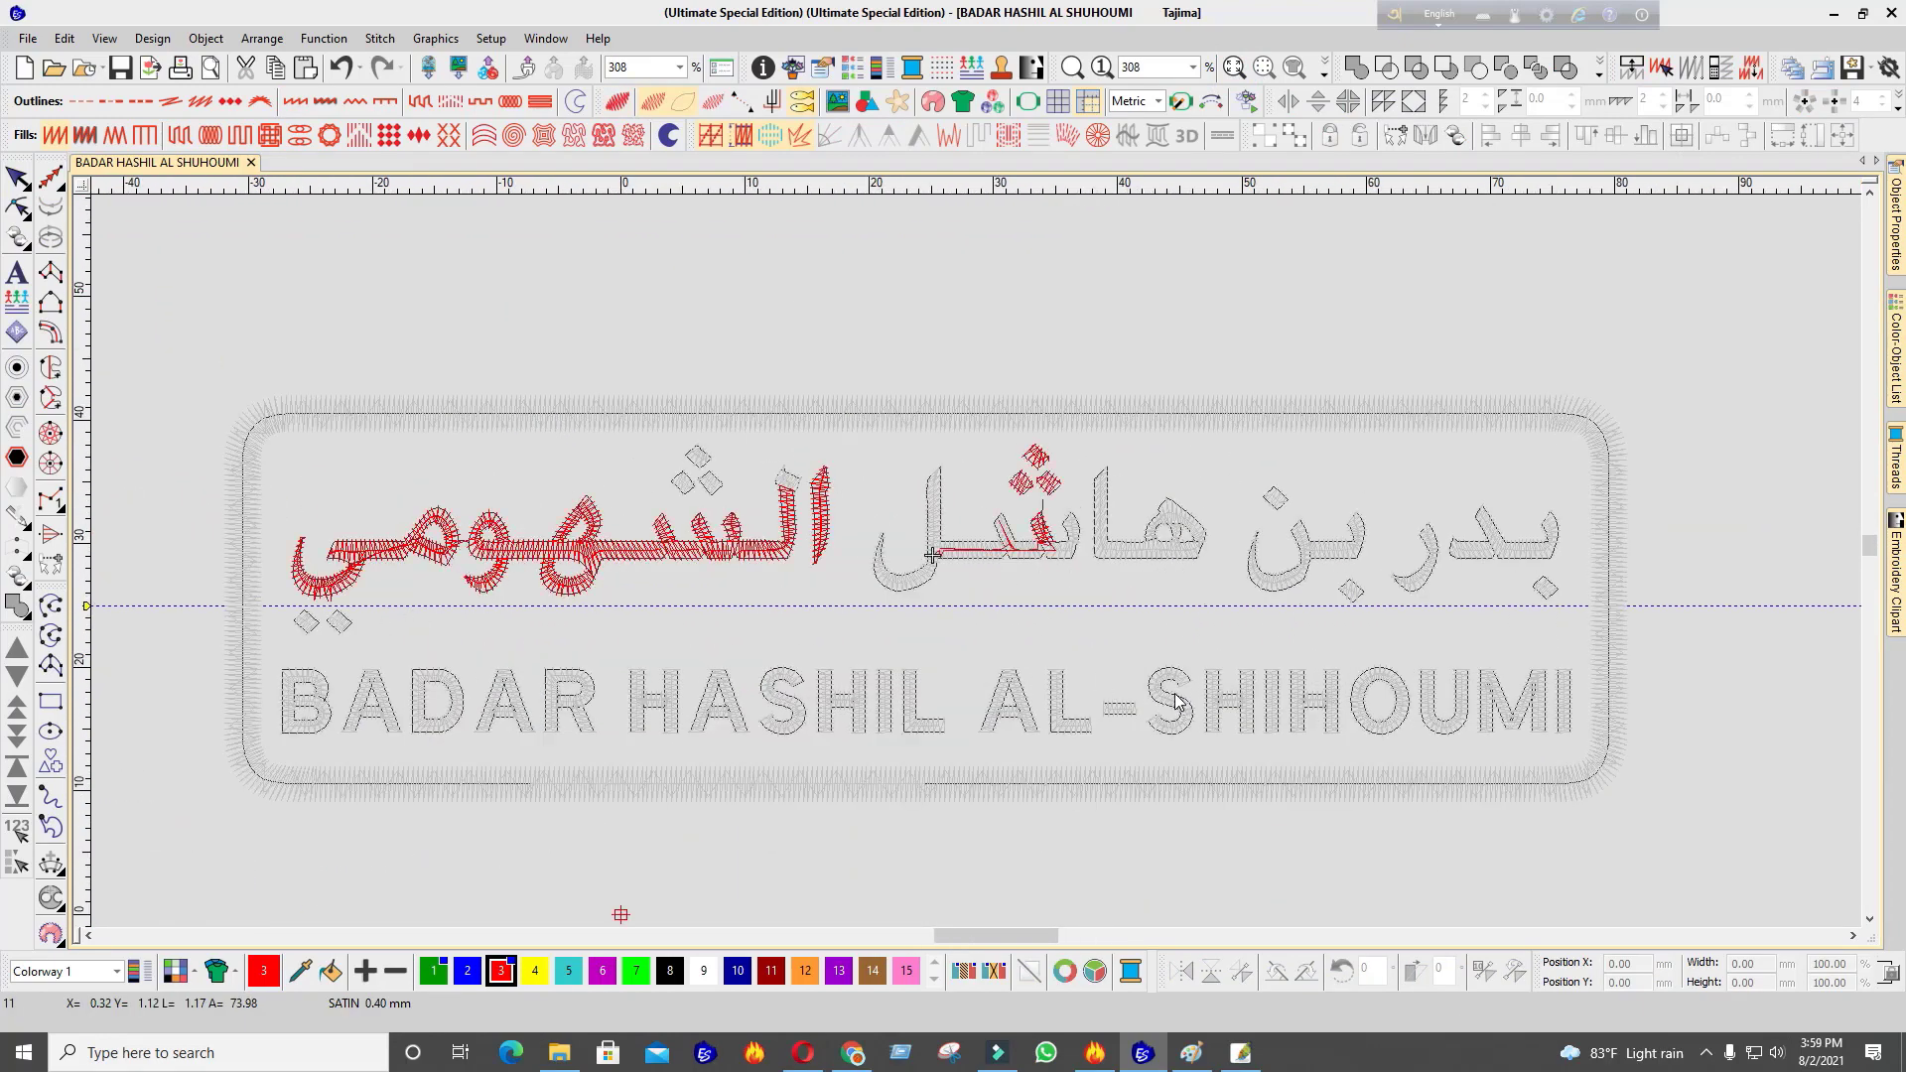
pyautogui.press('Down')
pyautogui.press('Down')
pyautogui.press('Down')
pyautogui.press('Down')
pyautogui.press('Down')
pyautogui.press('Down')
pyautogui.press('Down')
pyautogui.press('Down')
pyautogui.press('Down')
pyautogui.press('Down')
pyautogui.press('Down')
pyautogui.press('Down')
pyautogui.press('Down')
pyautogui.press('Down')
pyautogui.press('Down')
pyautogui.press('Down')
pyautogui.press('Down')
pyautogui.press('Down')
pyautogui.press('Down')
pyautogui.press('Down')
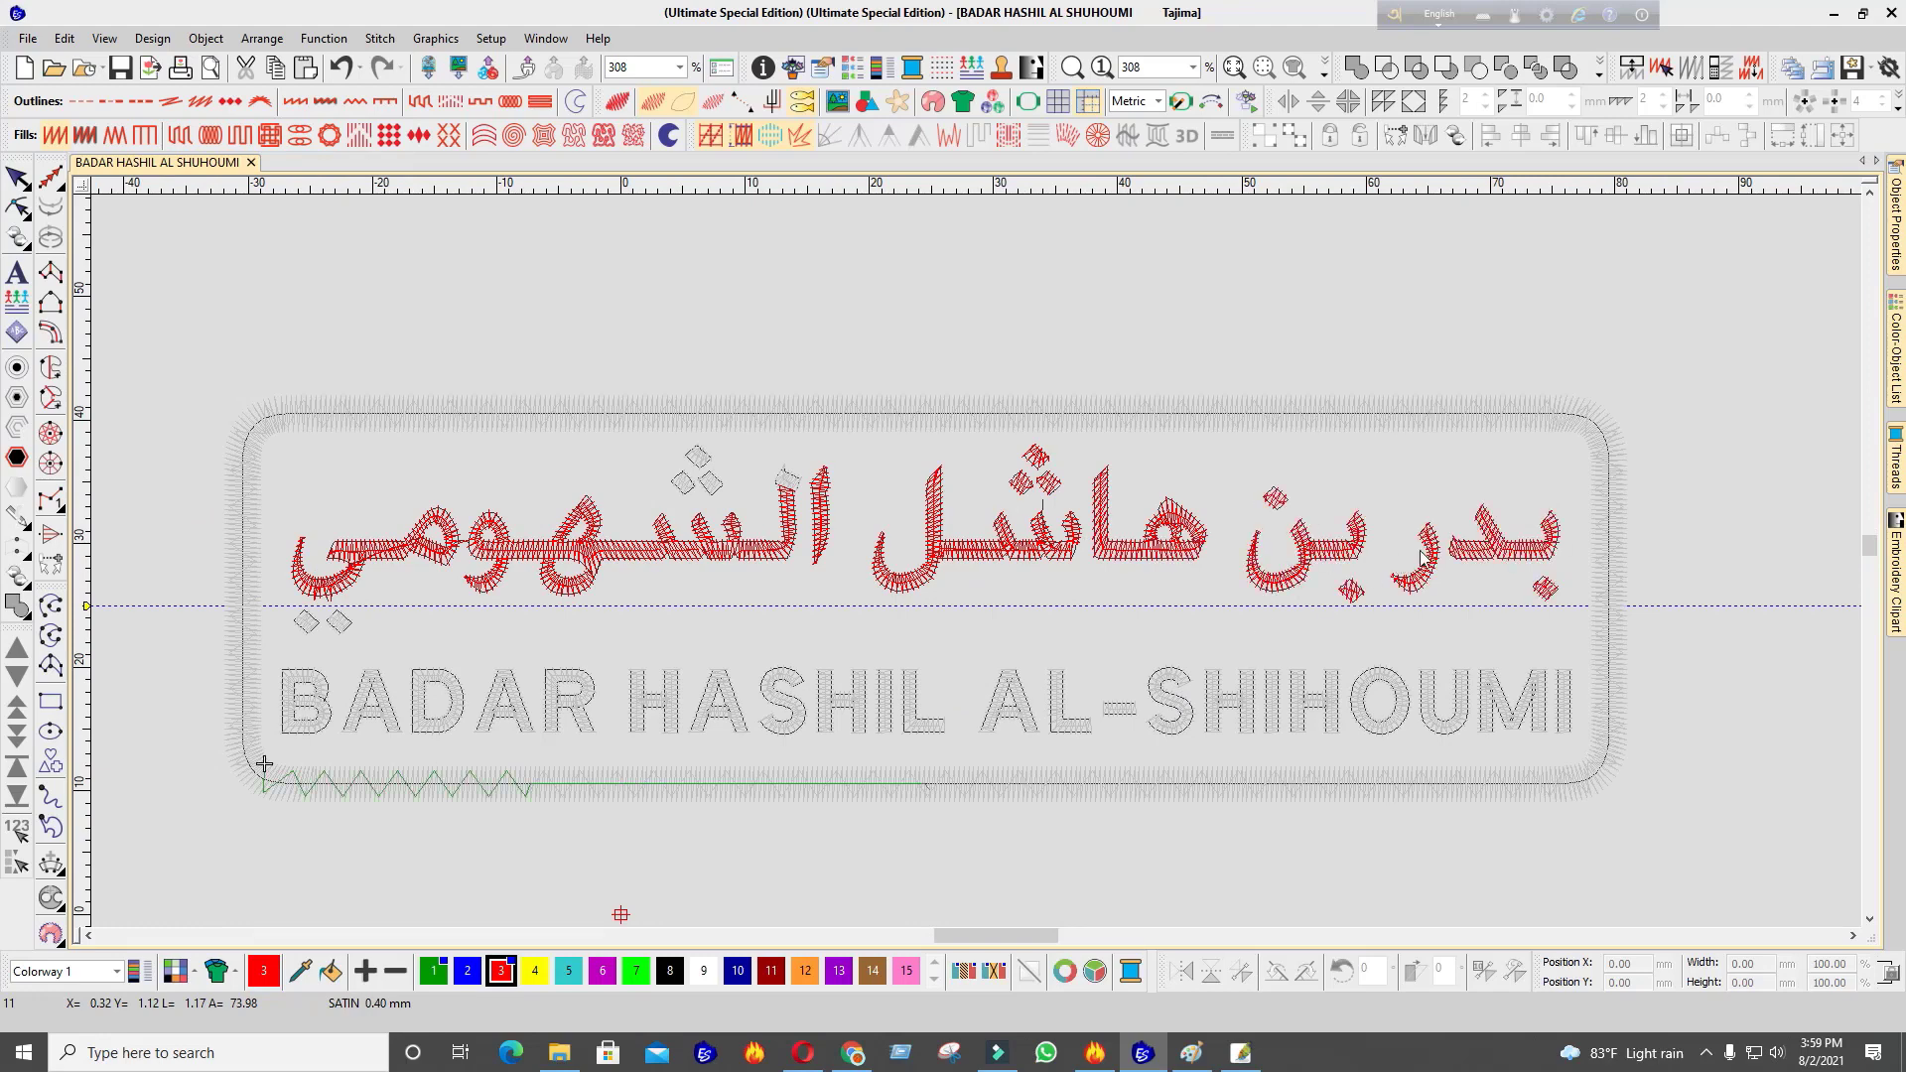
pyautogui.scroll(1, 1430, 552)
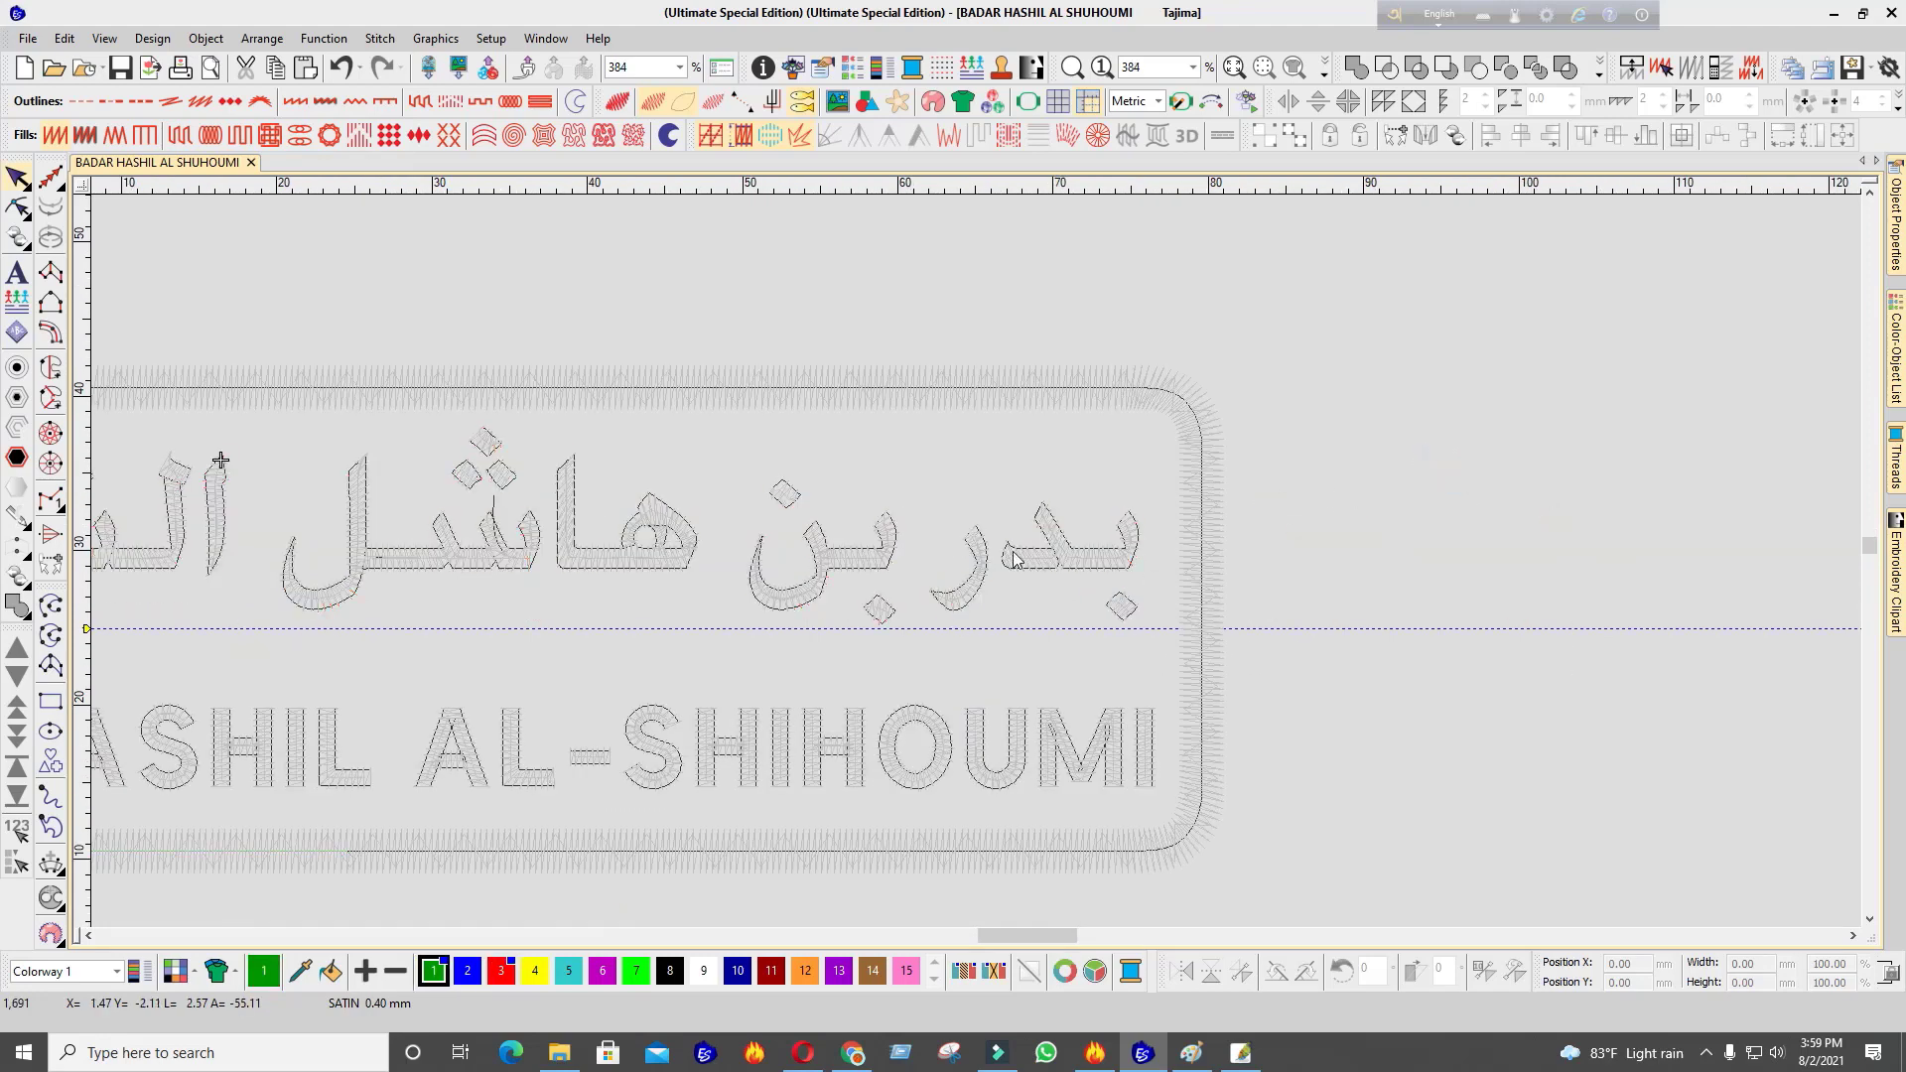
# Pick the first Arabic letter groups, dots, alif and lam strokes in right-to-left order
pyautogui.scroll(2, 997, 553)
pyautogui.click(1308, 652)
pyautogui.keyDown('ctrl'); pyautogui.click(1315, 588); pyautogui.keyUp('ctrl')
pyautogui.keyDown('ctrl'); pyautogui.click(1075, 569); pyautogui.keyUp('ctrl')
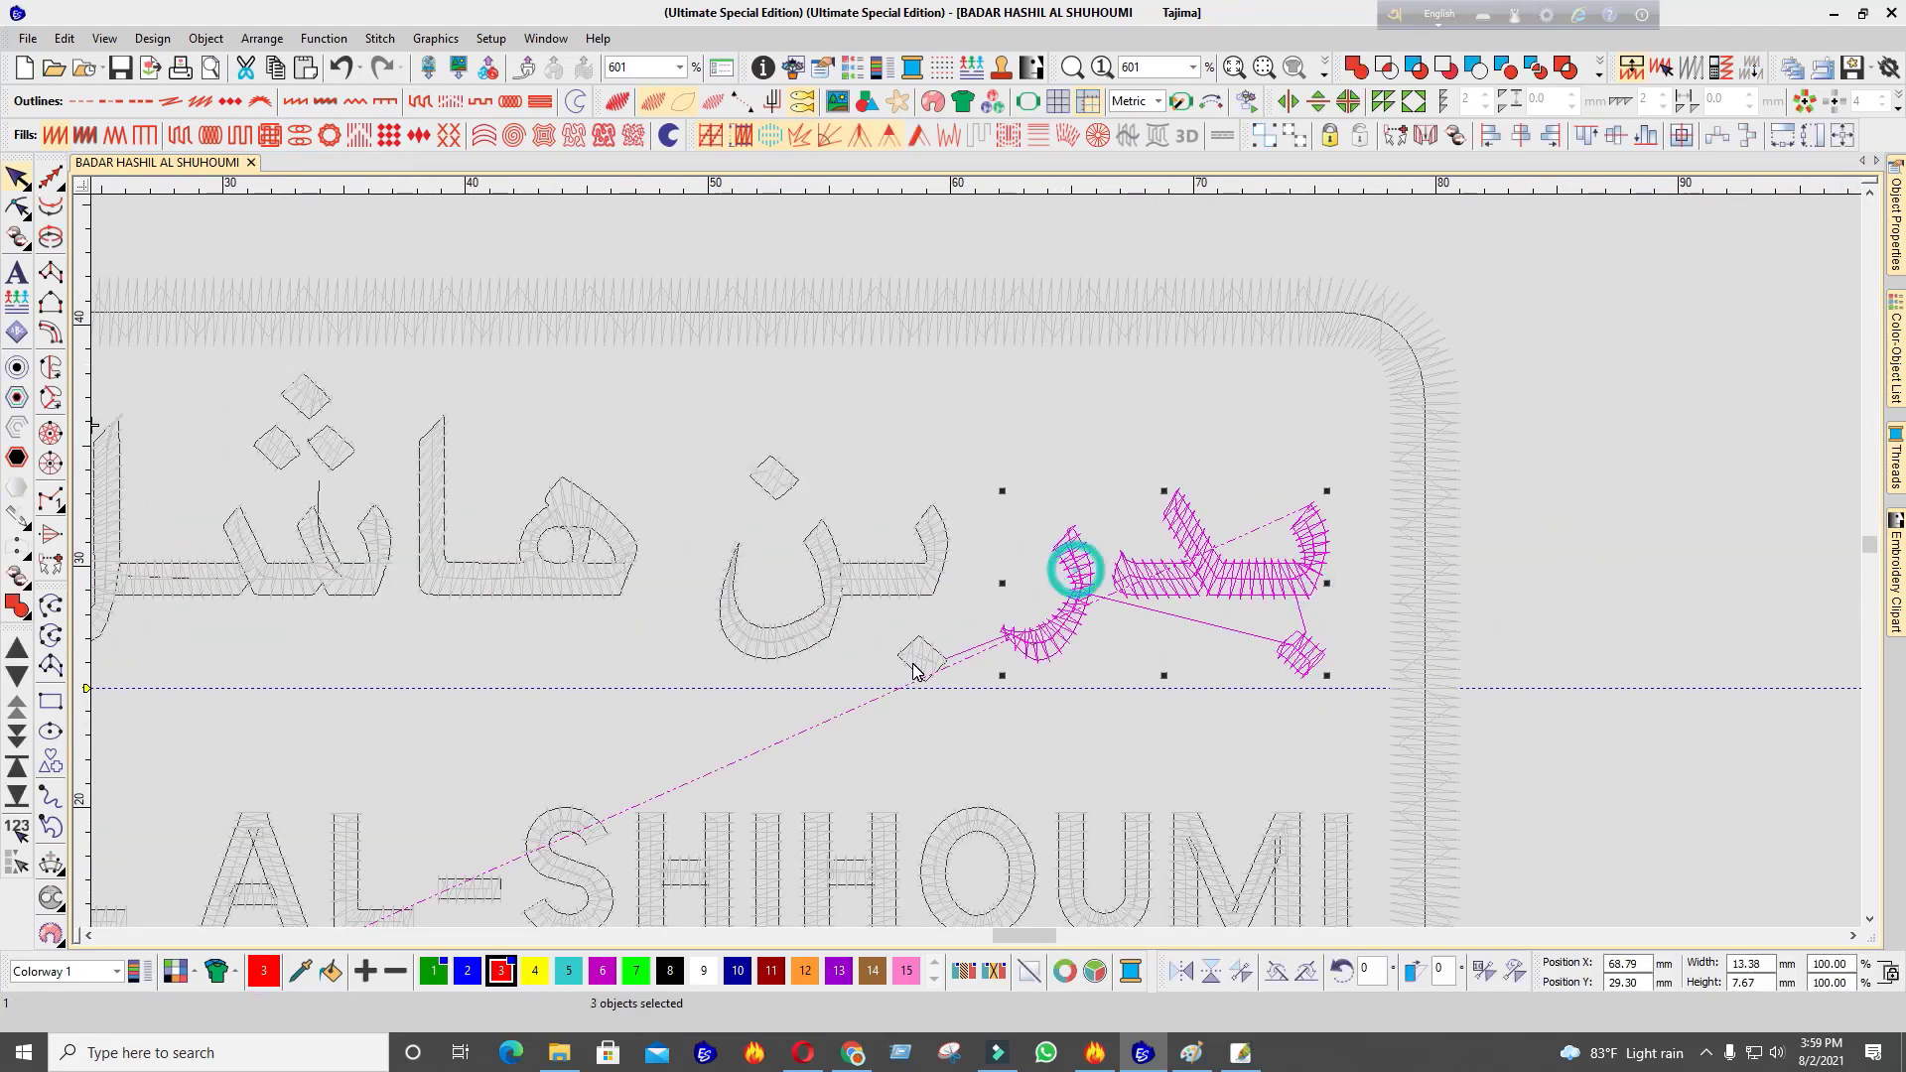
pyautogui.keyDown('ctrl'); pyautogui.click(915, 661); pyautogui.keyUp('ctrl')
pyautogui.keyDown('ctrl'); pyautogui.click(905, 566); pyautogui.keyUp('ctrl')
pyautogui.keyDown('ctrl'); pyautogui.click(777, 481); pyautogui.keyUp('ctrl')
pyautogui.scroll(-2, 921, 574)
pyautogui.keyDown('ctrl'); pyautogui.click(1102, 481); pyautogui.keyUp('ctrl')
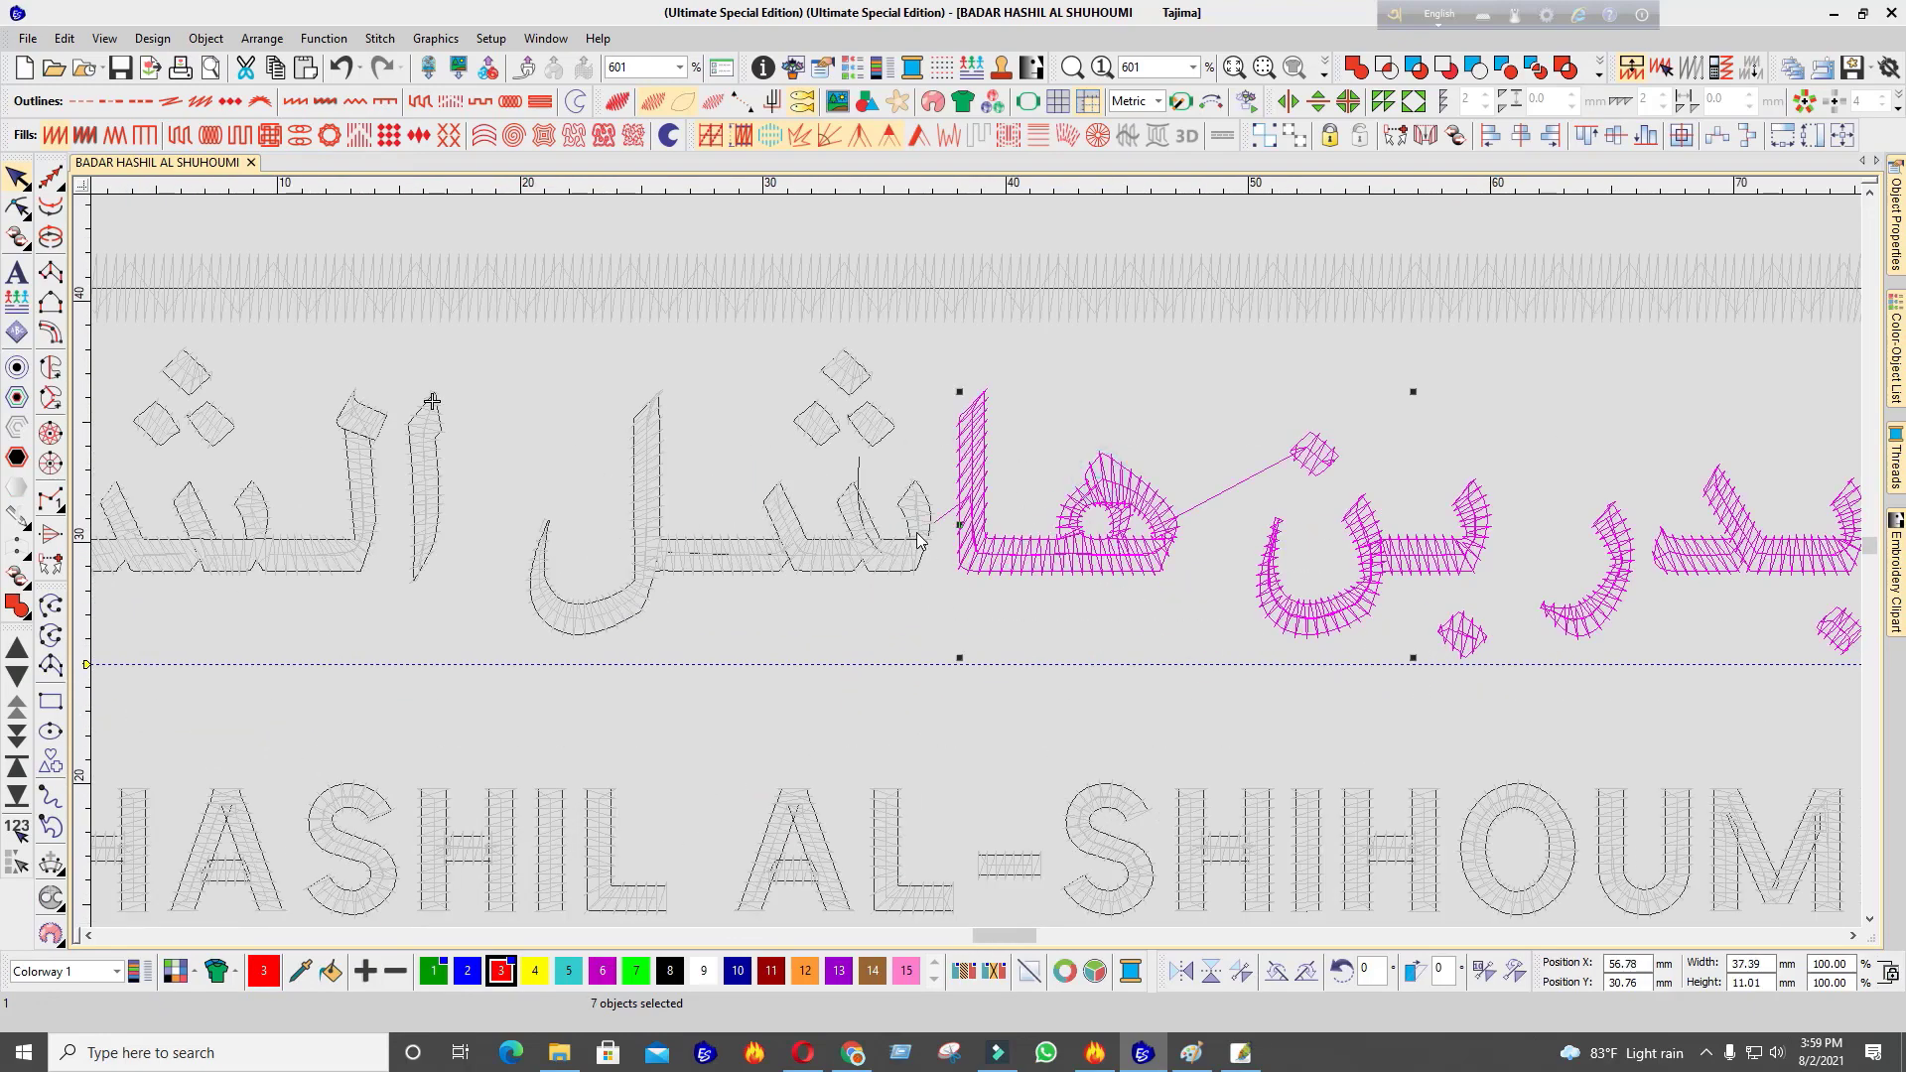
pyautogui.keyDown('ctrl'); pyautogui.click(921, 539); pyautogui.keyUp('ctrl')
pyautogui.scroll(3, 854, 516)
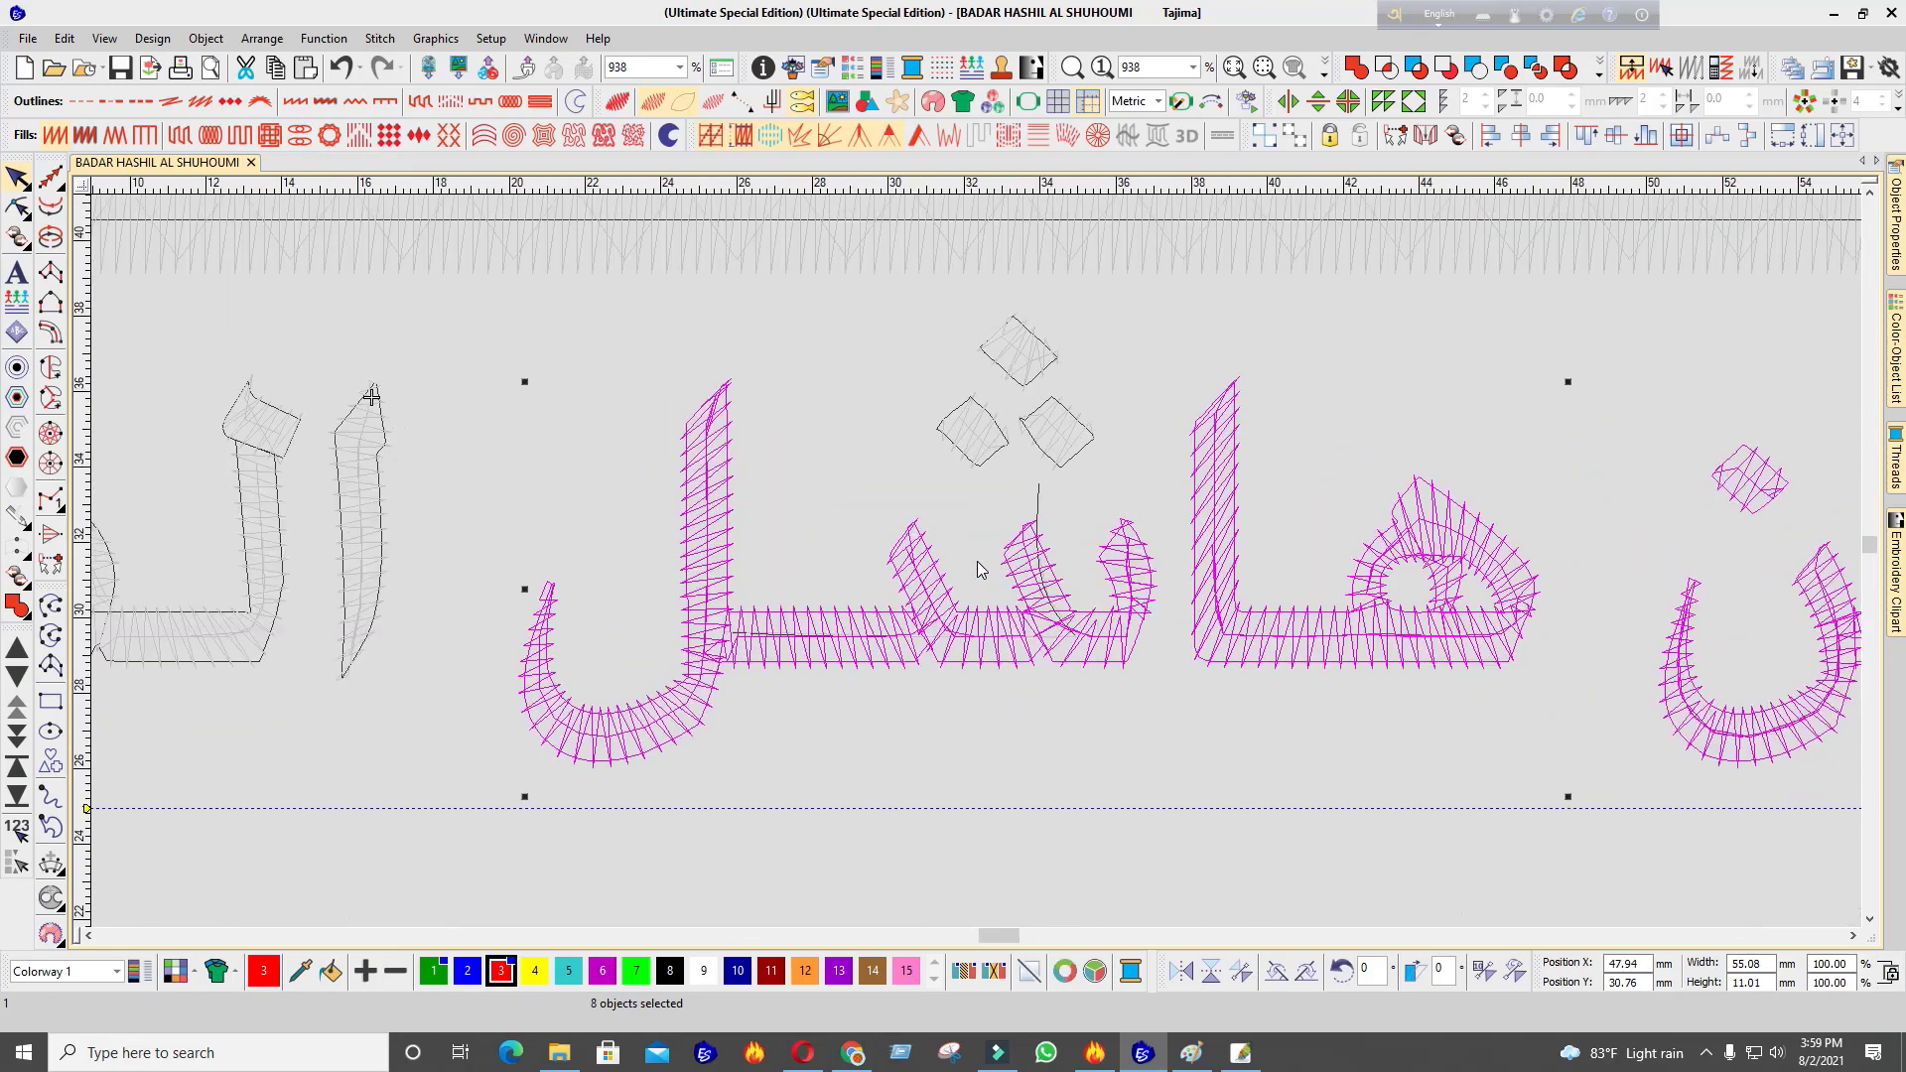
pyautogui.keyDown('ctrl'); pyautogui.click(1051, 449); pyautogui.keyUp('ctrl')
pyautogui.keyDown('ctrl'); pyautogui.click(1023, 352); pyautogui.keyUp('ctrl')
pyautogui.scroll(-3, 968, 432)
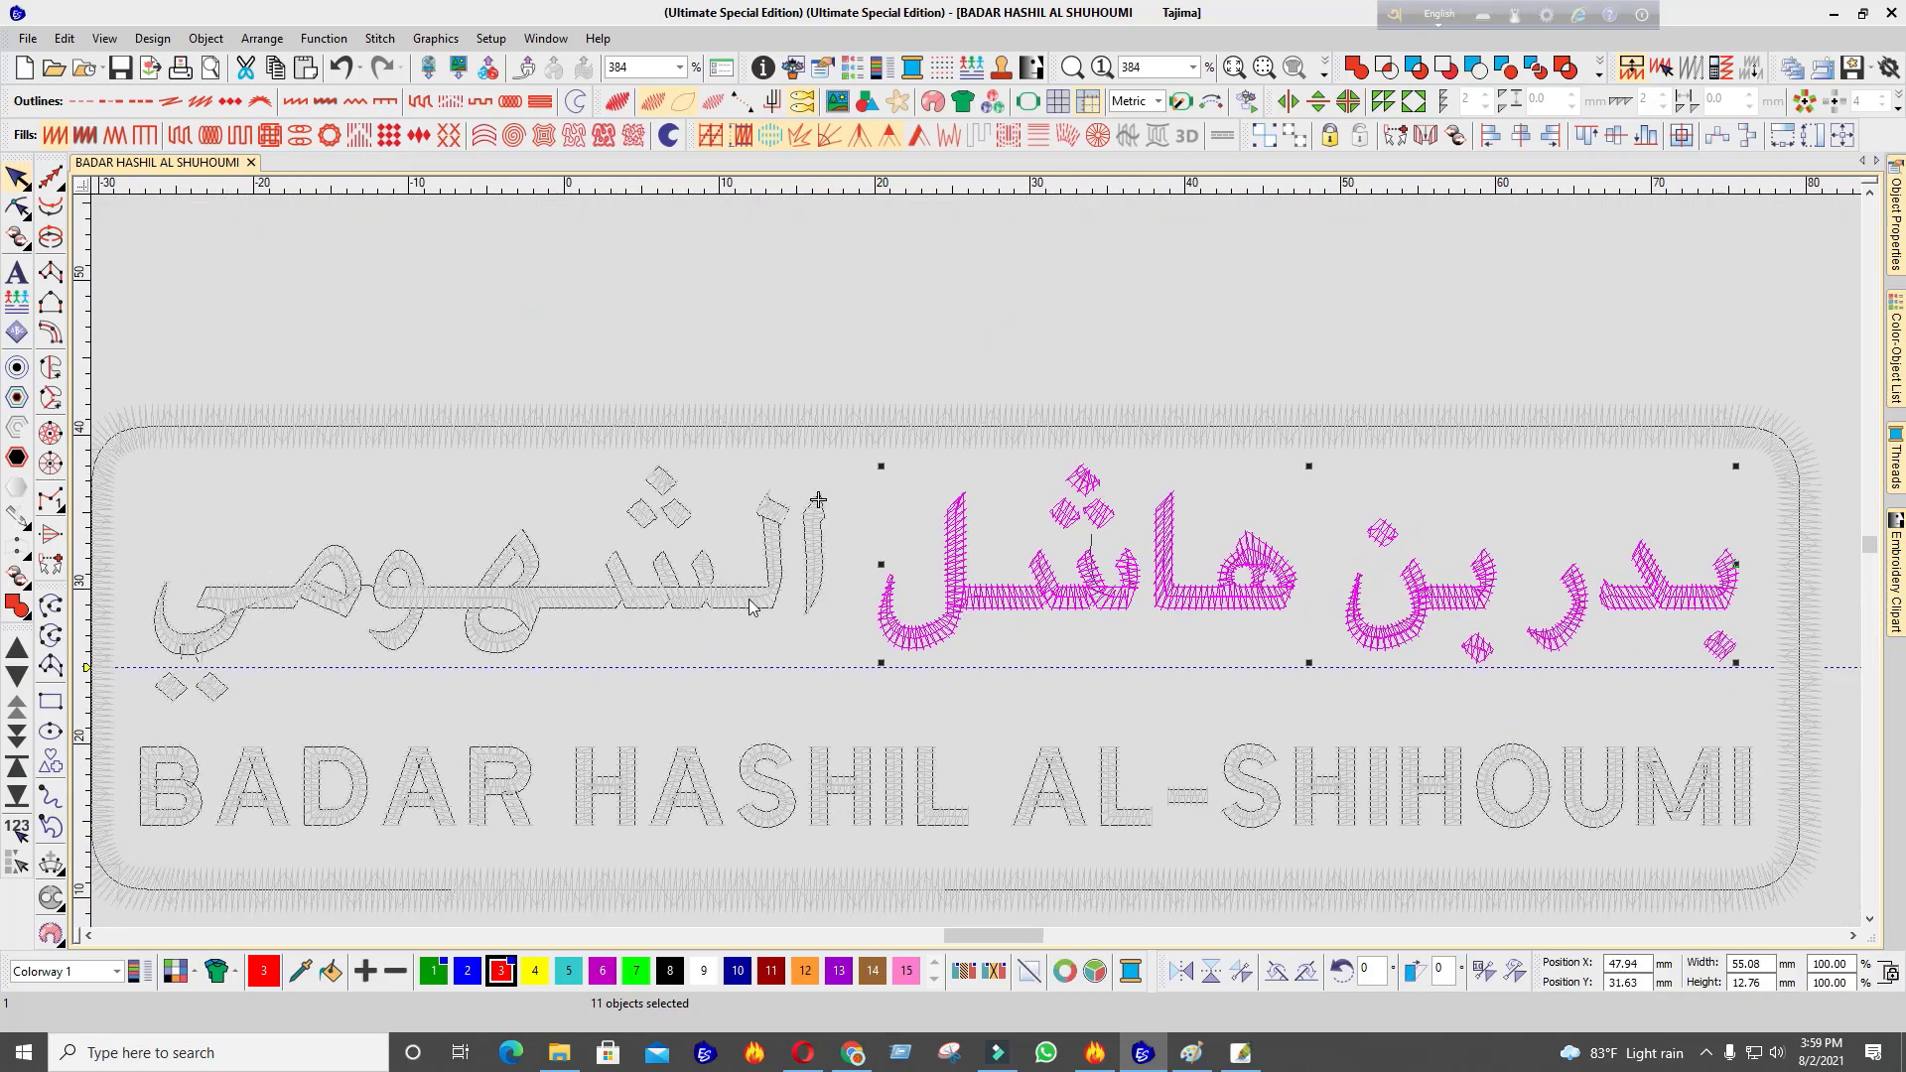
pyautogui.scroll(2, 968, 431)
pyautogui.keyDown('ctrl'); pyautogui.click(1129, 415); pyautogui.keyUp('ctrl')
pyautogui.keyDown('ctrl'); pyautogui.click(1033, 396); pyautogui.keyUp('ctrl')
pyautogui.keyDown('ctrl'); pyautogui.click(1052, 526); pyautogui.keyUp('ctrl')
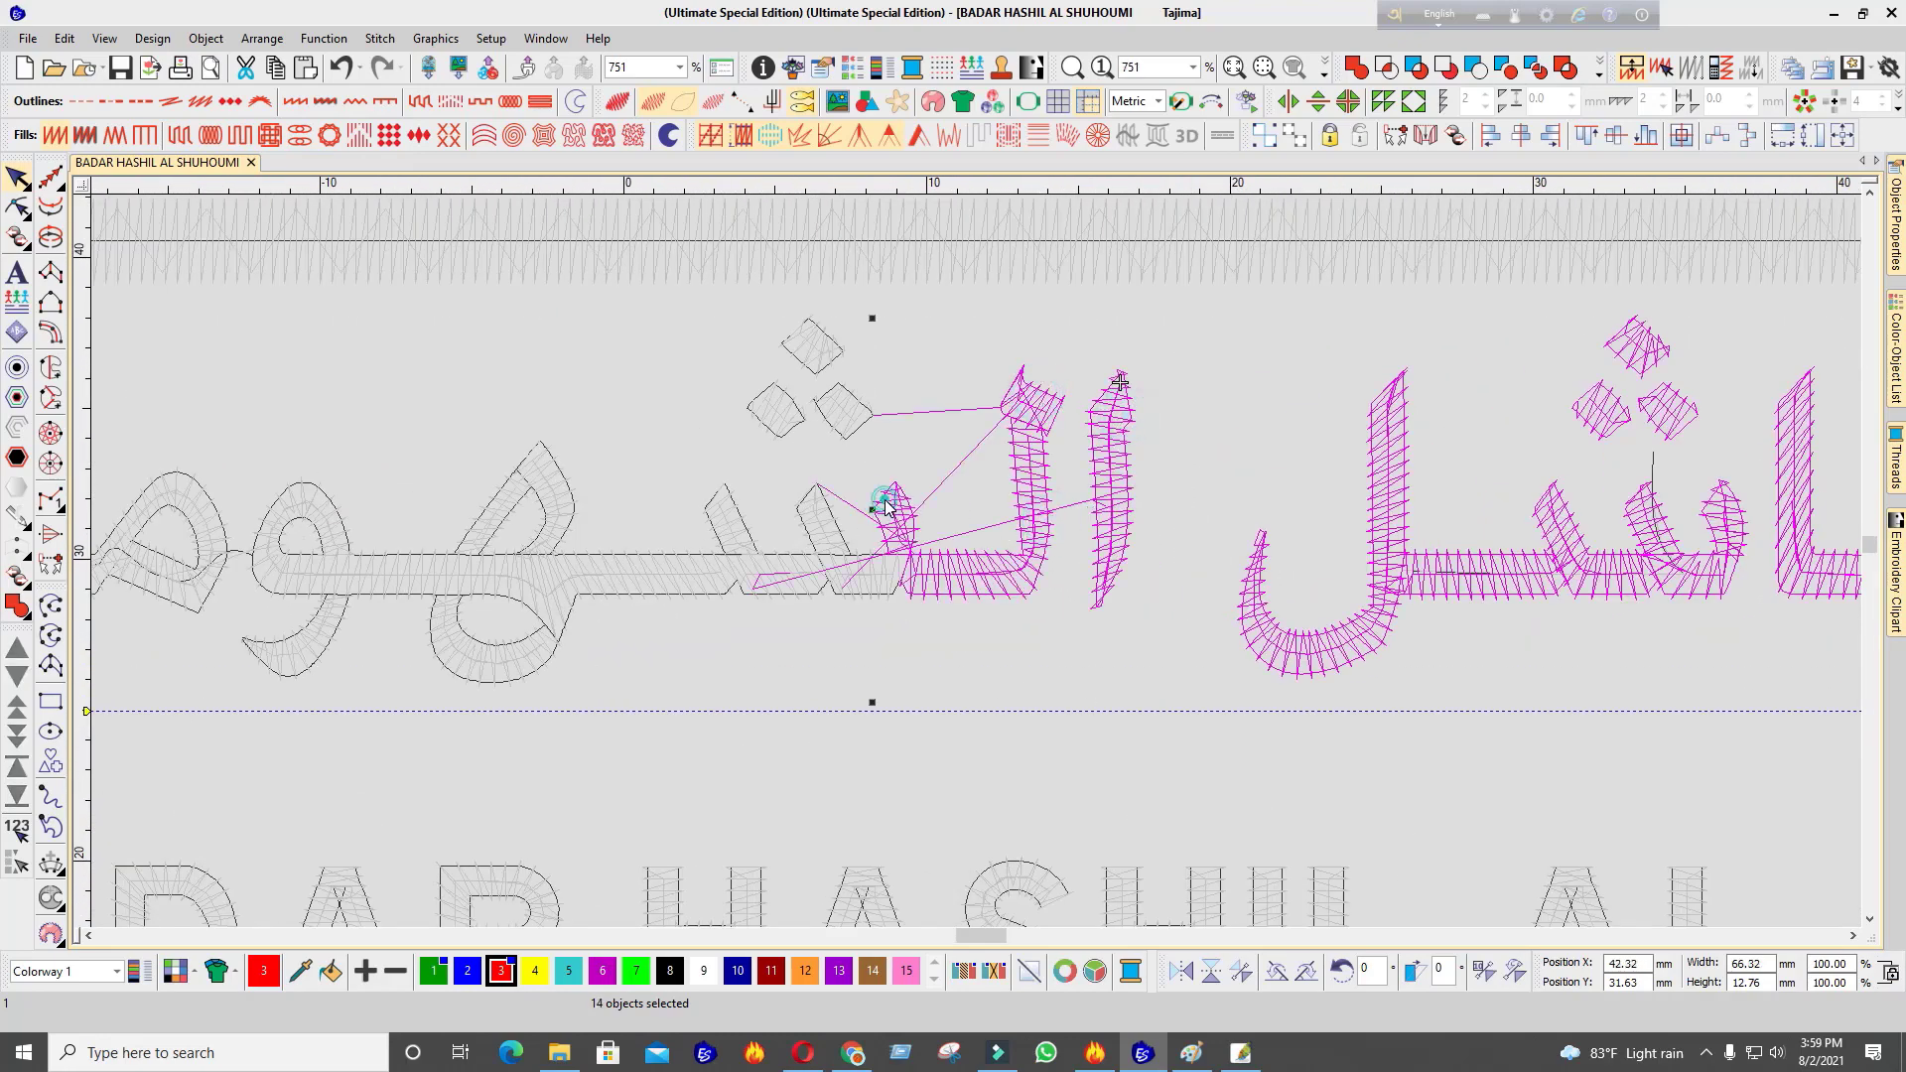
# Continue picking the remaining Arabic pieces: dots, tooth, connecting bar, ha shape, bowls and the leftmost letter
pyautogui.keyDown('ctrl'); pyautogui.click(823, 417); pyautogui.keyUp('ctrl')
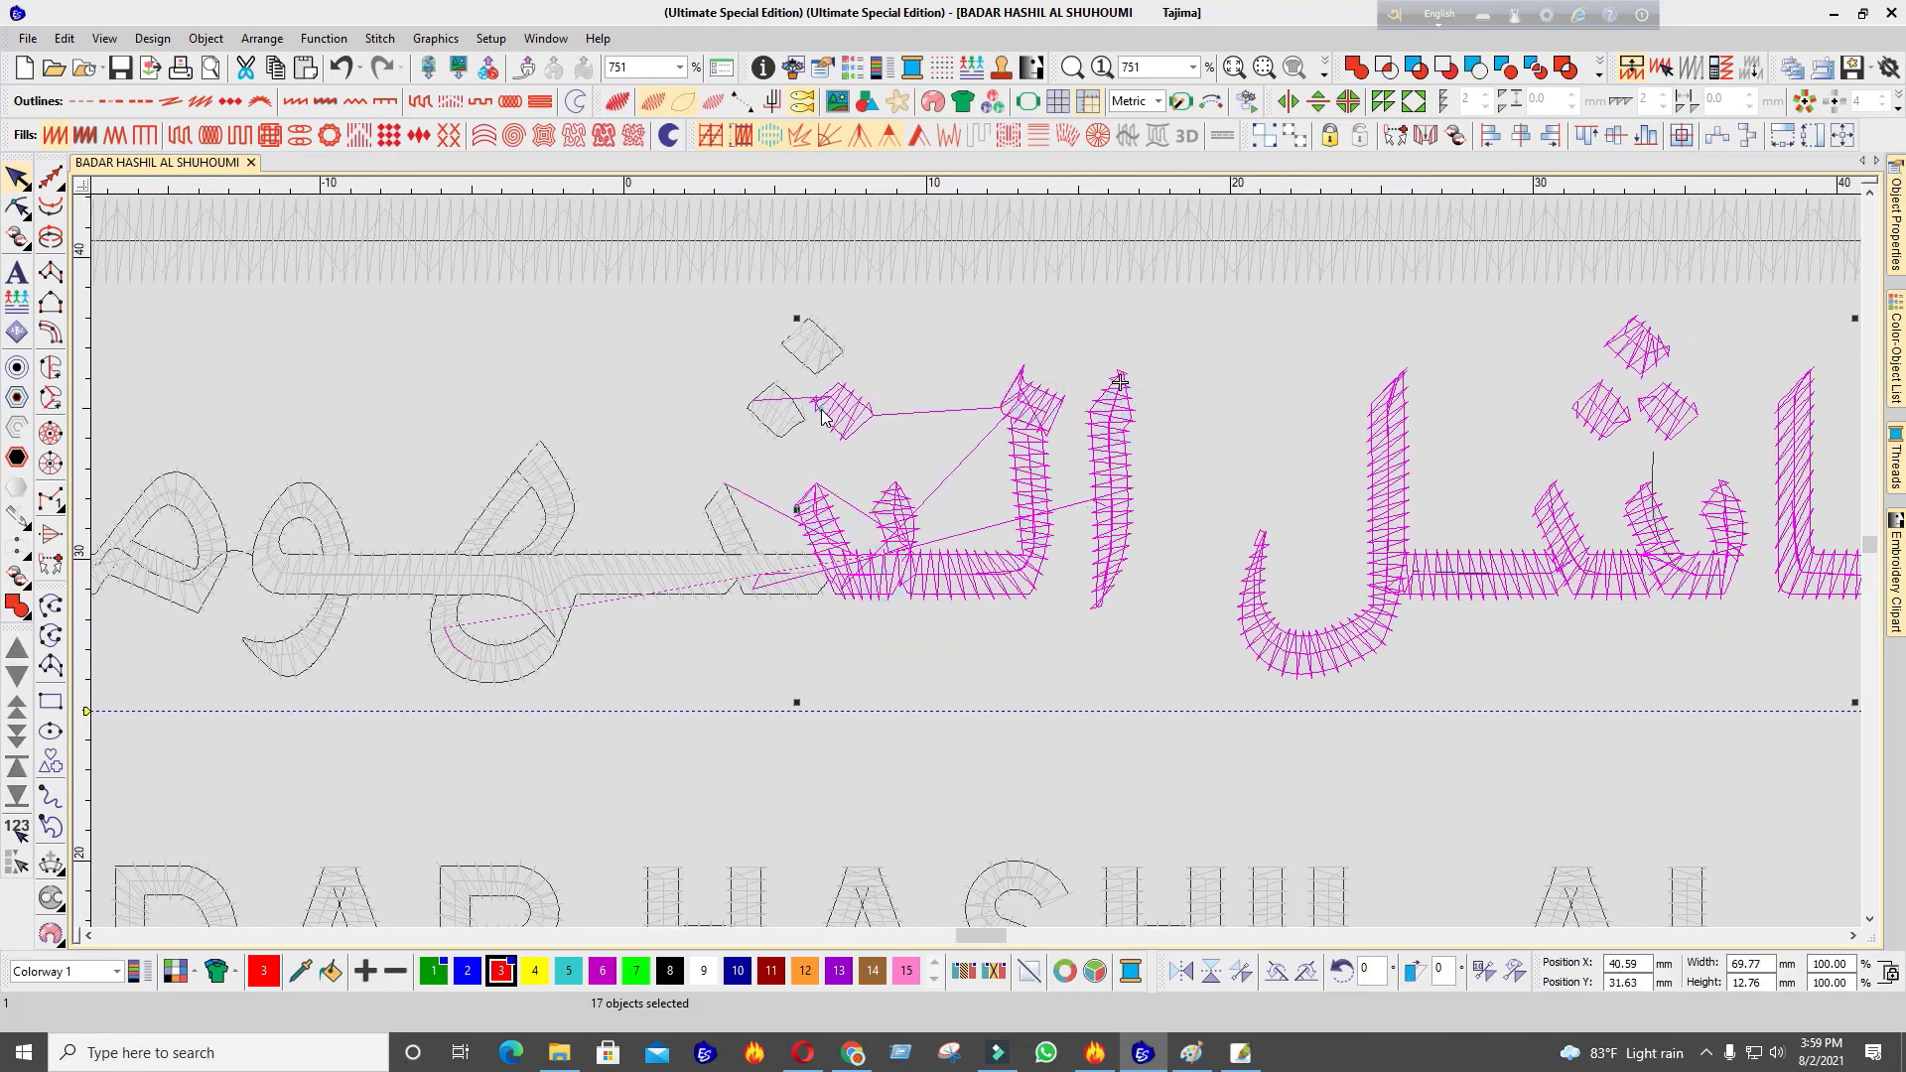
pyautogui.keyDown('ctrl'); pyautogui.click(722, 521); pyautogui.keyUp('ctrl')
pyautogui.scroll(-3, 725, 571)
pyautogui.scroll(3, 971, 568)
pyautogui.keyDown('ctrl'); pyautogui.click(1043, 552); pyautogui.keyUp('ctrl')
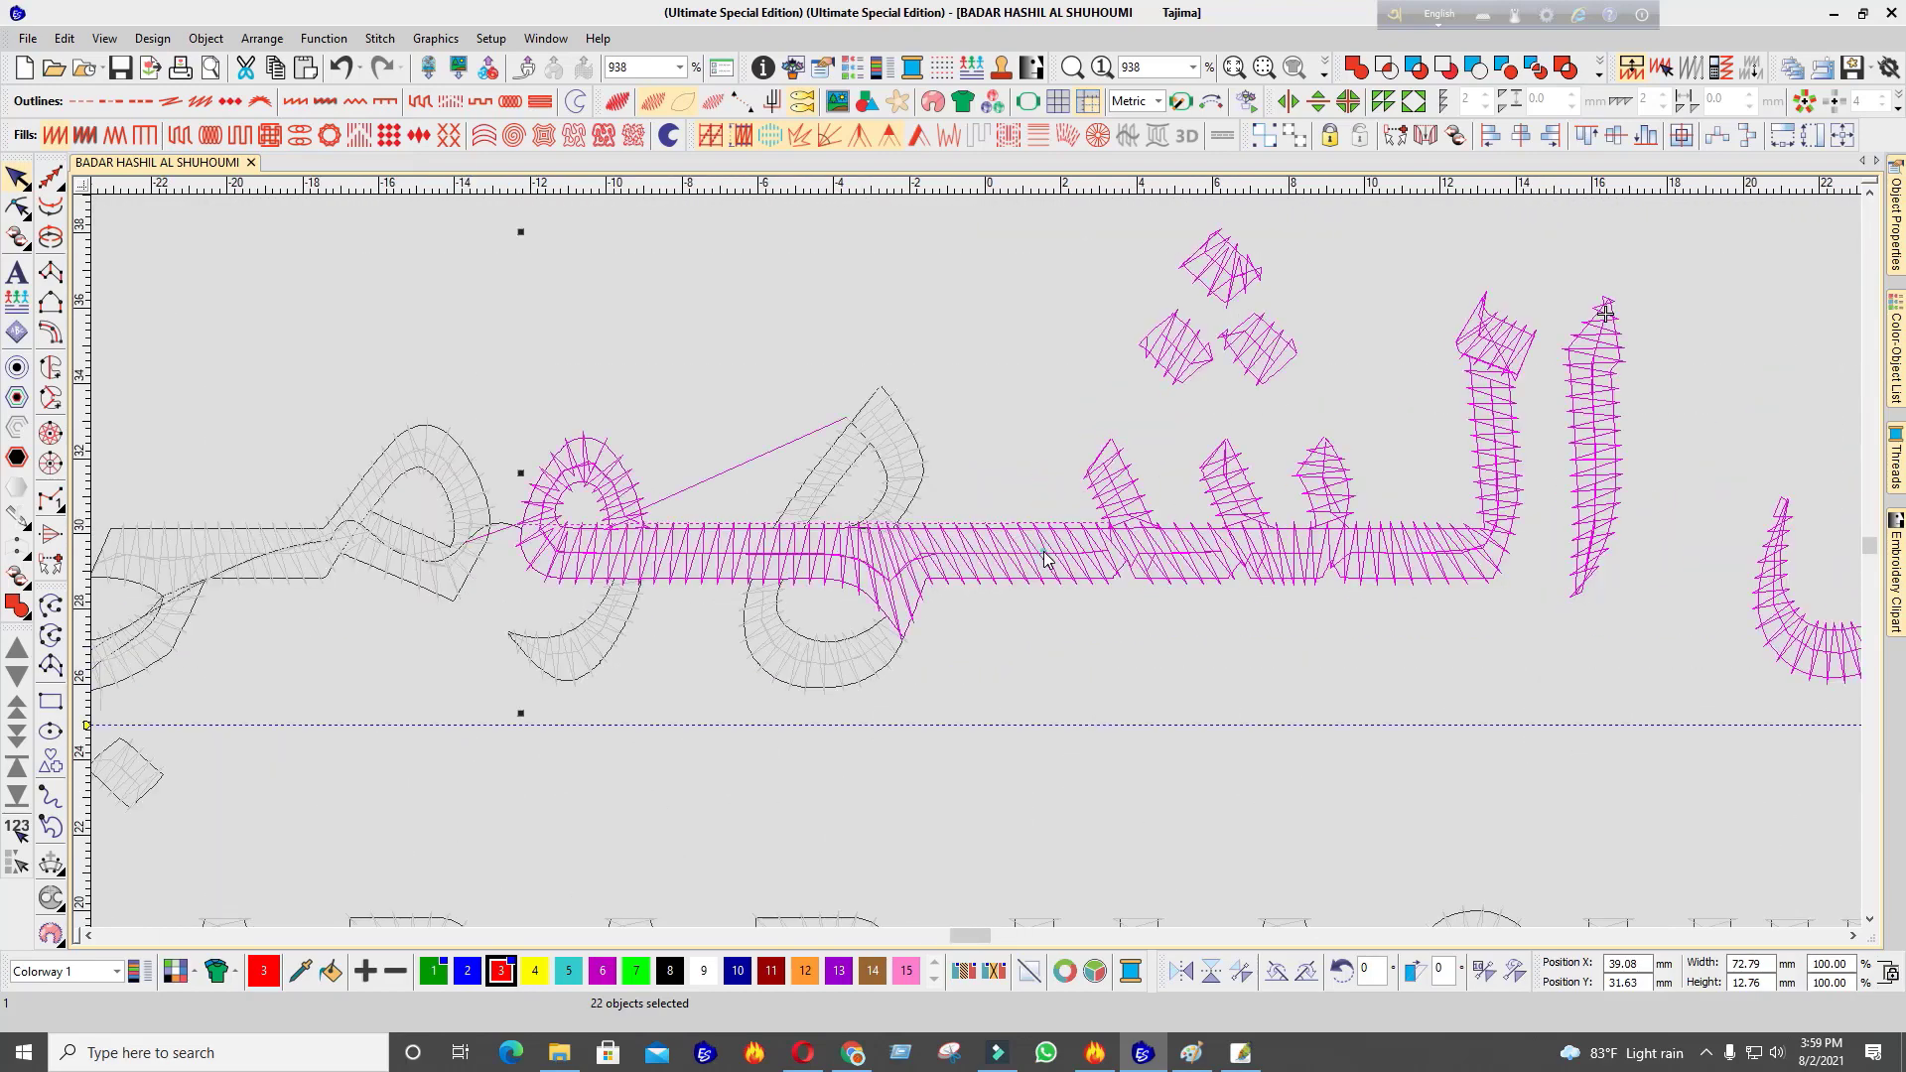
pyautogui.keyDown('ctrl'); pyautogui.click(894, 562); pyautogui.keyUp('ctrl')
pyautogui.keyDown('ctrl'); pyautogui.click(890, 506); pyautogui.keyUp('ctrl')
pyautogui.keyDown('ctrl'); pyautogui.click(834, 462); pyautogui.keyUp('ctrl')
pyautogui.keyDown('ctrl'); pyautogui.click(758, 618); pyautogui.keyUp('ctrl')
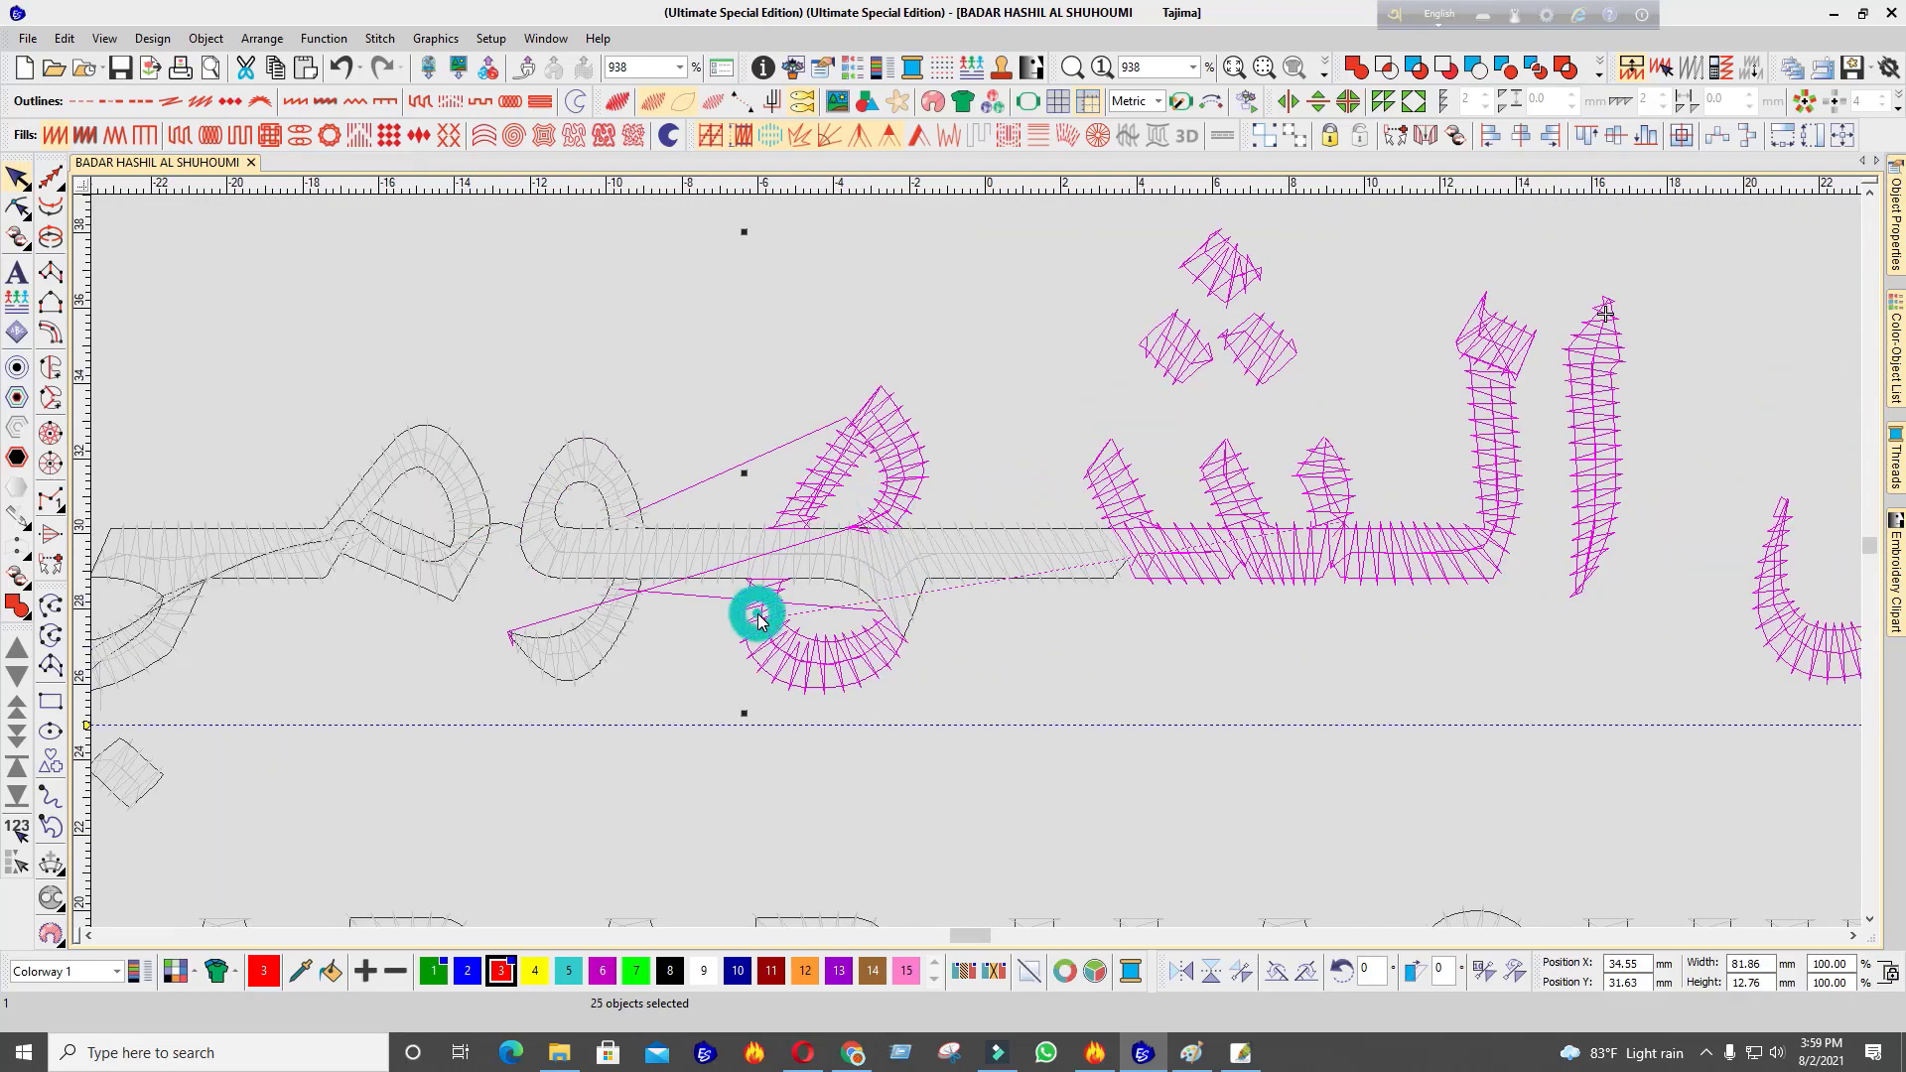
pyautogui.keyDown('ctrl'); pyautogui.click(612, 597); pyautogui.keyUp('ctrl')
pyautogui.keyDown('ctrl'); pyautogui.click(625, 490); pyautogui.keyUp('ctrl')
pyautogui.scroll(-2, 625, 490)
pyautogui.scroll(1, 723, 640)
pyautogui.keyDown('ctrl'); pyautogui.click(1106, 452); pyautogui.keyUp('ctrl')
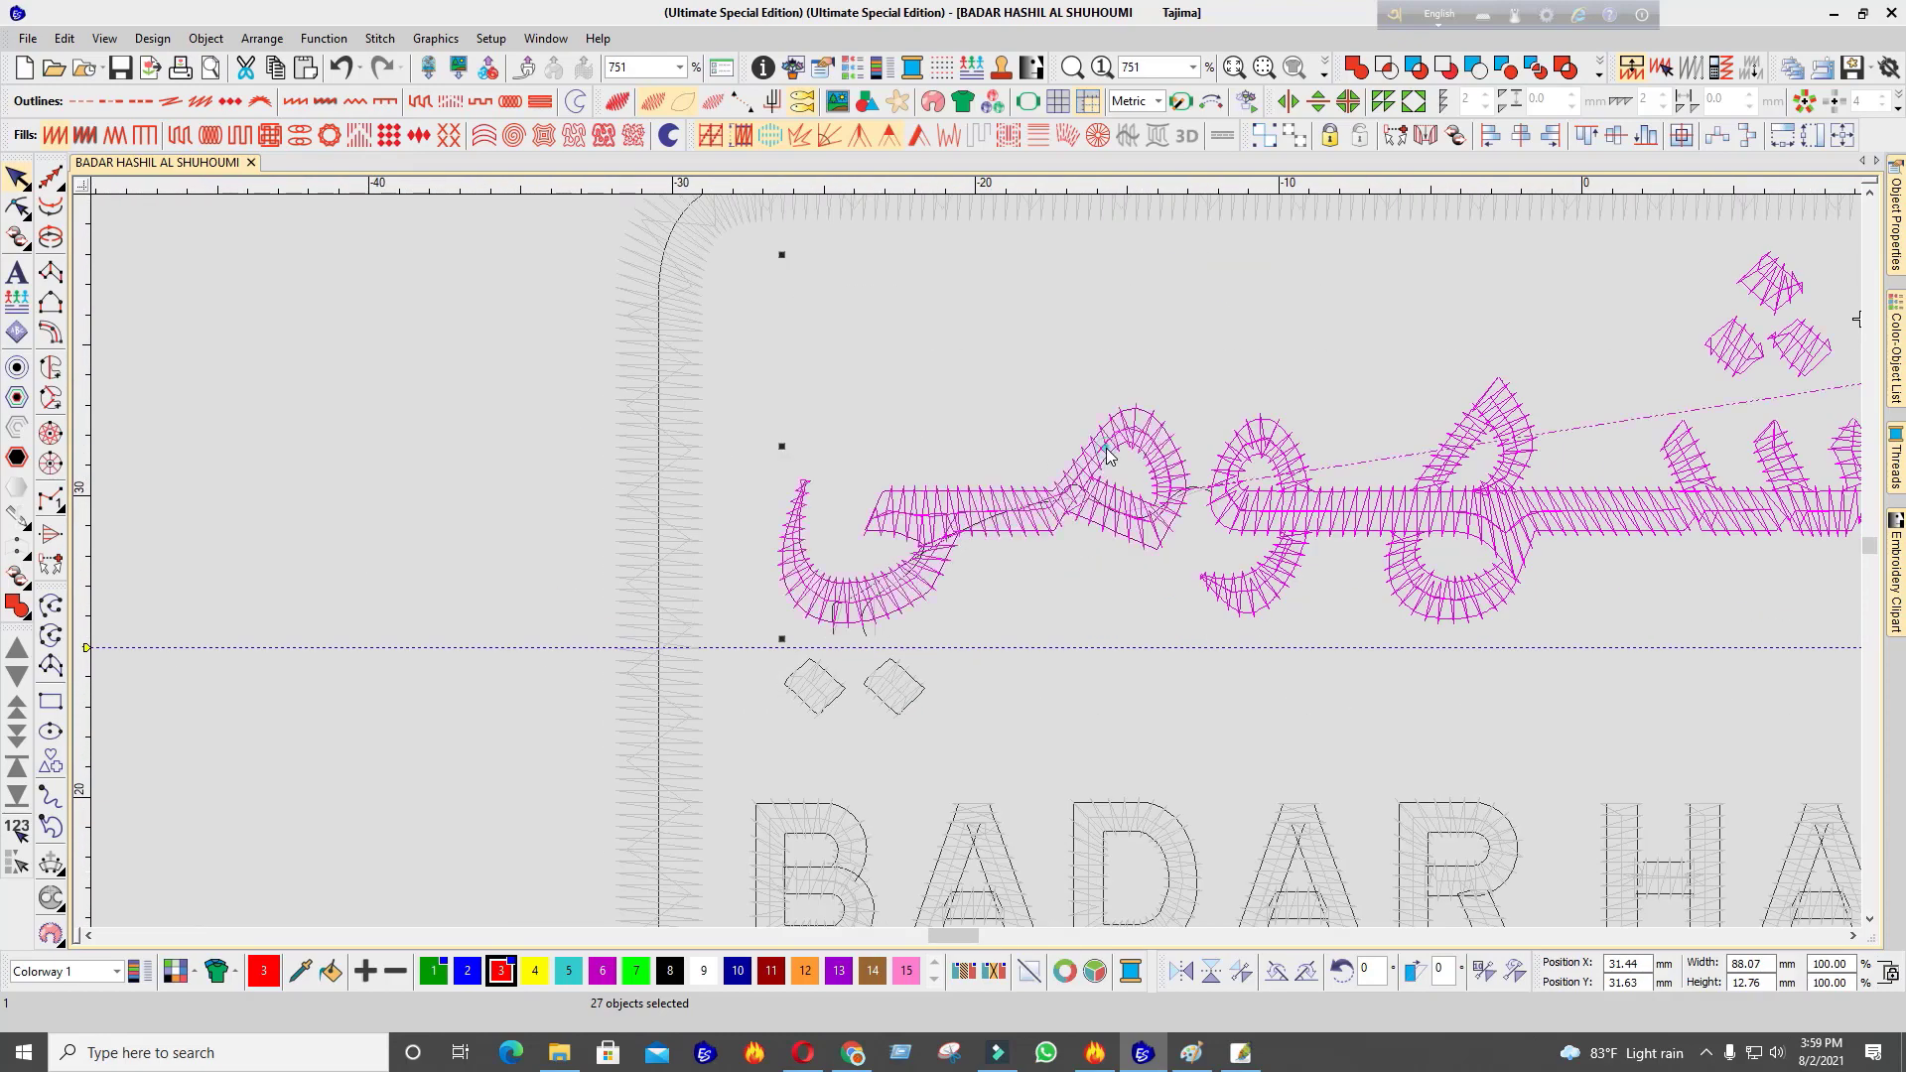
pyautogui.keyDown('ctrl'); pyautogui.click(901, 686); pyautogui.keyUp('ctrl')
pyautogui.scroll(-3, 933, 794)
# Add the English lettering and the rounded frame last, then apply Sequence by Selection
pyautogui.keyDown('ctrl'); pyautogui.click(1006, 576); pyautogui.keyUp('ctrl')
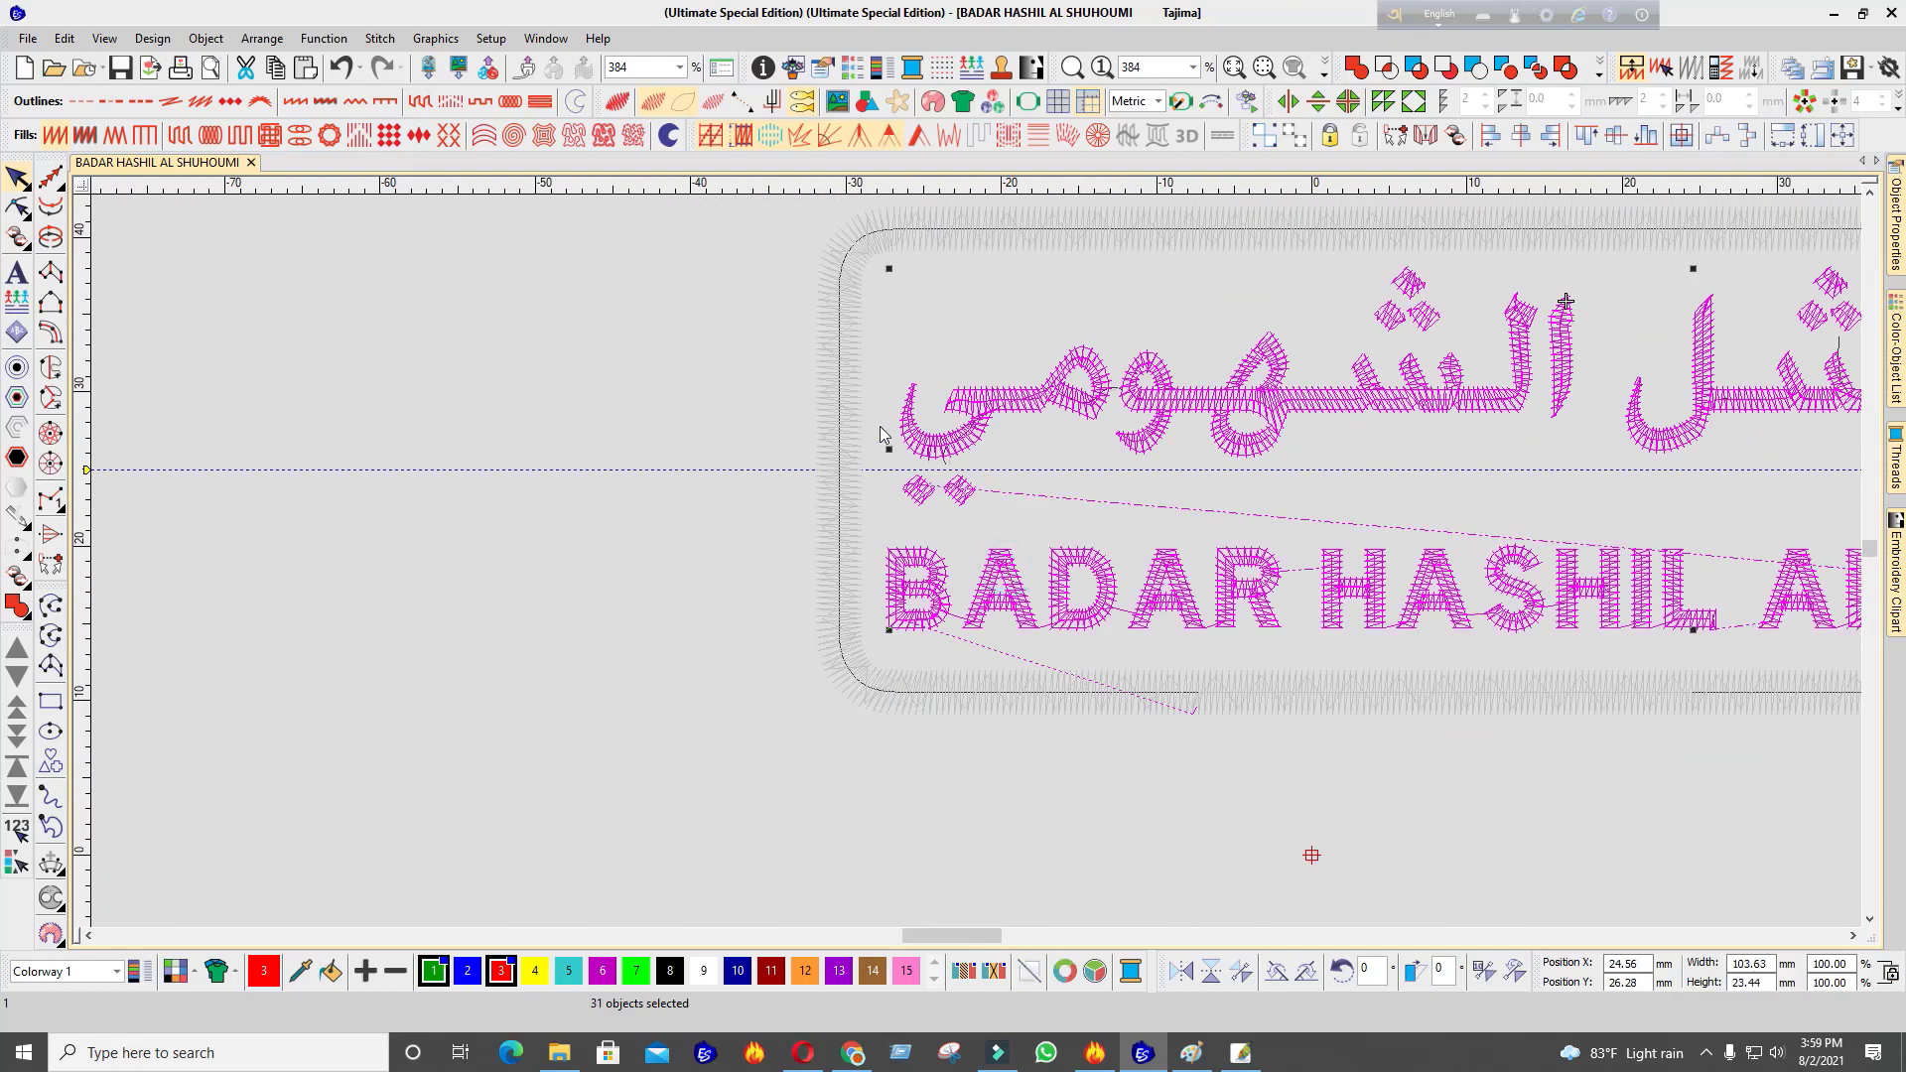
pyautogui.keyDown('ctrl'); pyautogui.click(858, 385); pyautogui.keyUp('ctrl')
pyautogui.scroll(-4, 1370, 531)
pyautogui.scroll(2, 974, 568)
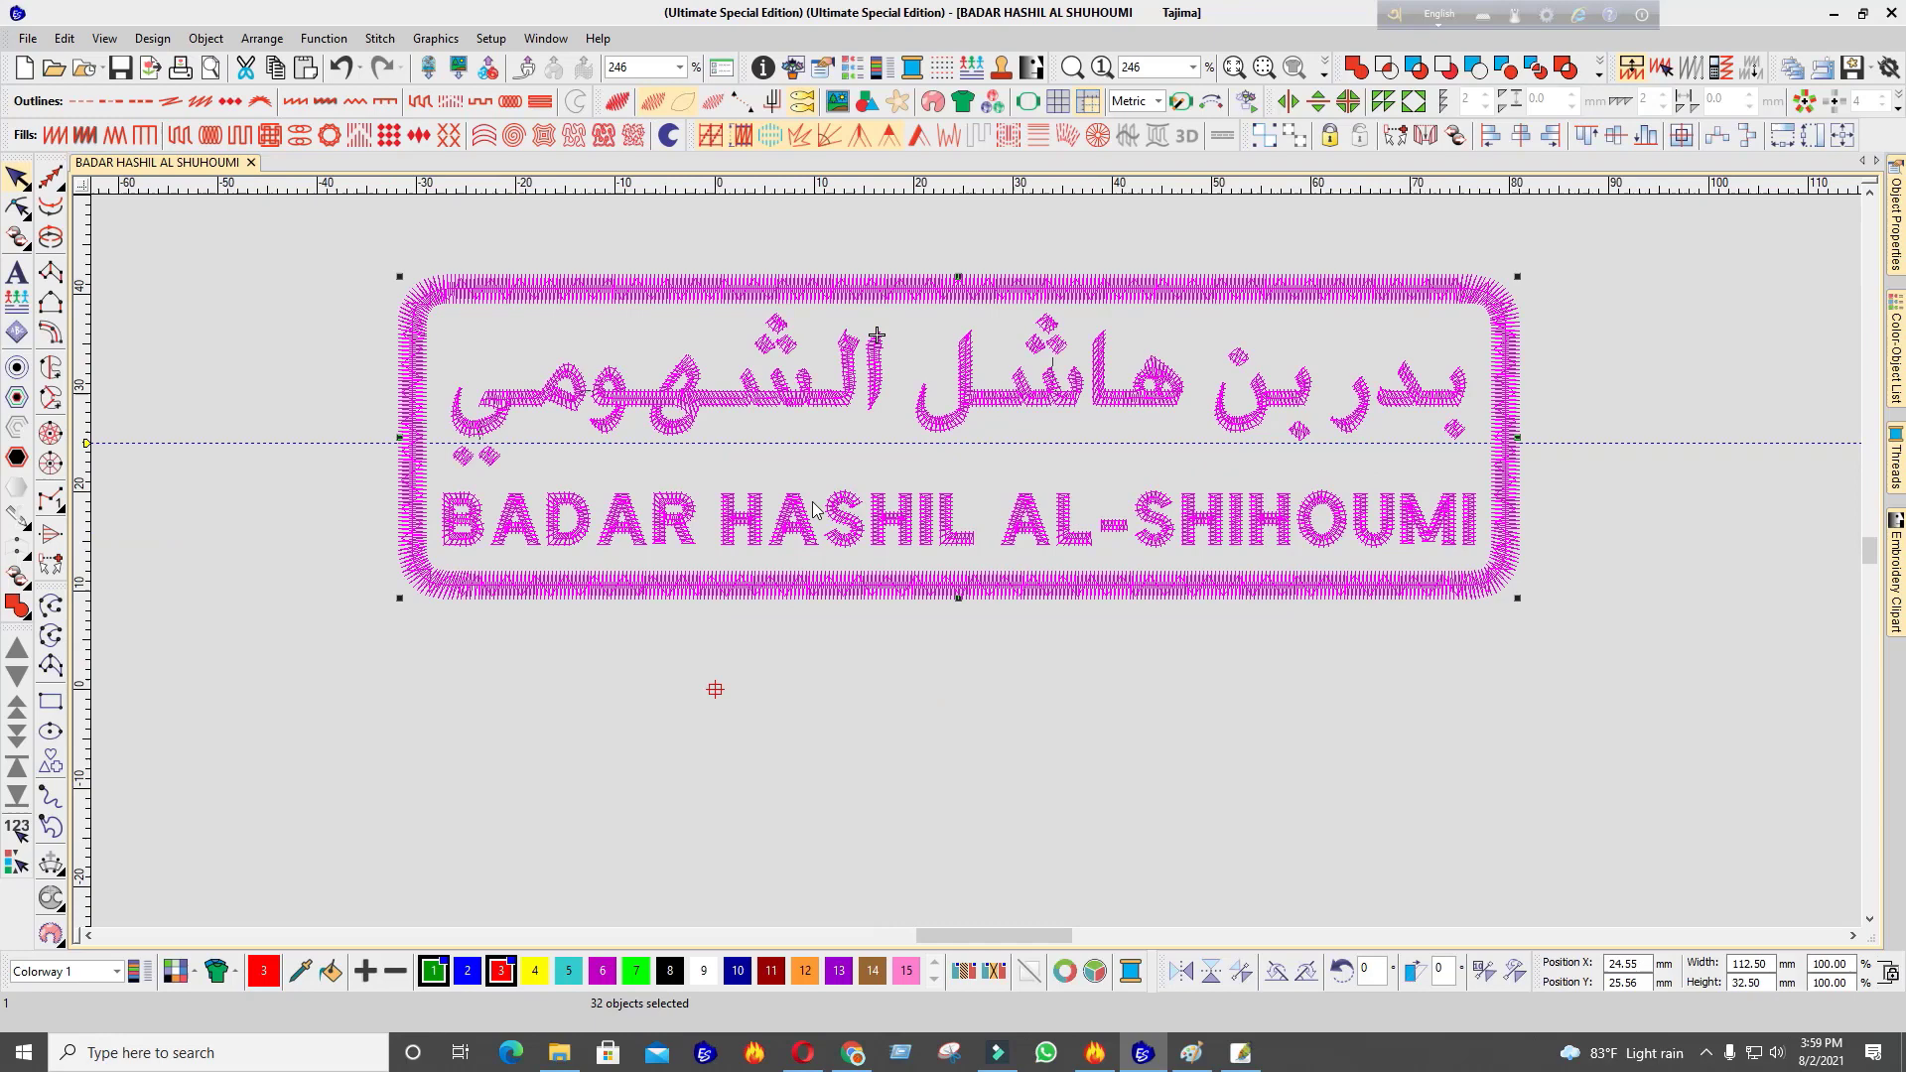
pyautogui.click(18, 827)
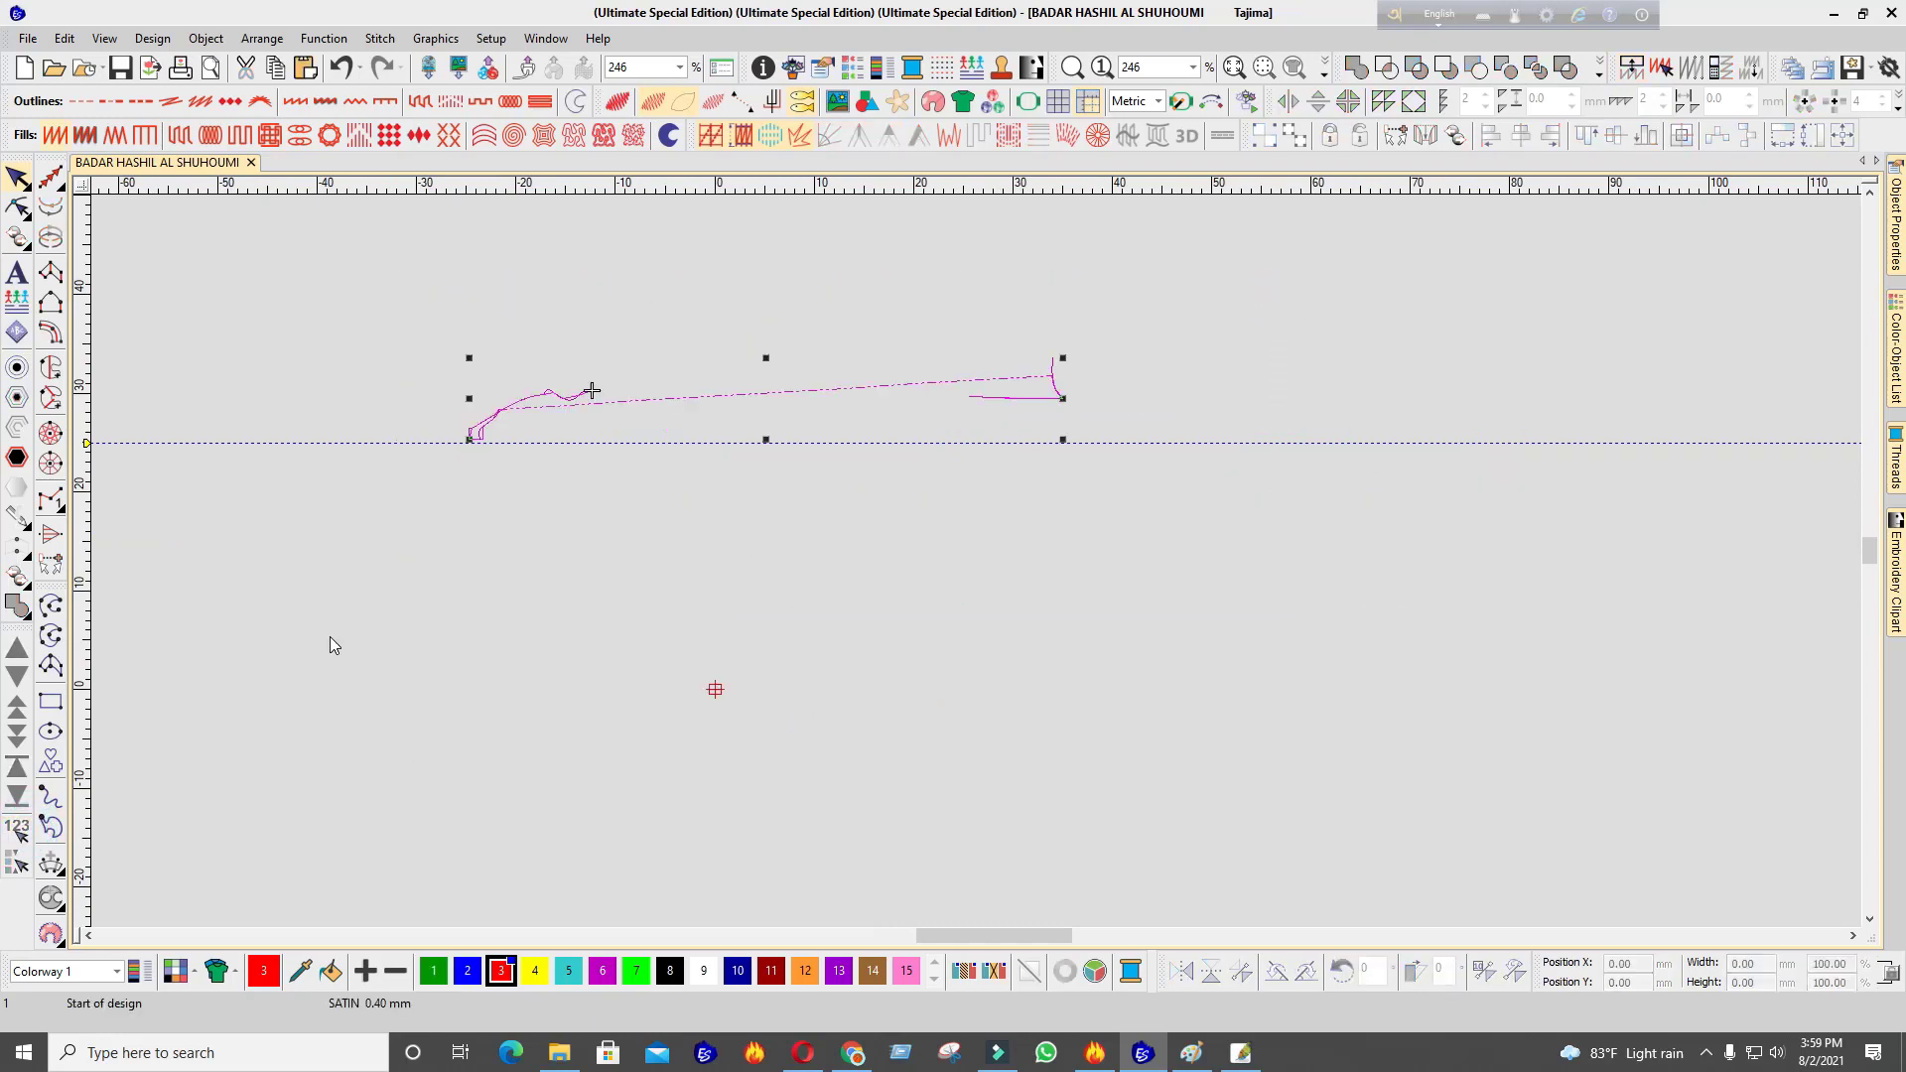
# Replay the stitch-out with Slow Redraw, zooming on the Arabic name to confirm the right-to-left order
pyautogui.scroll(1, 981, 571)
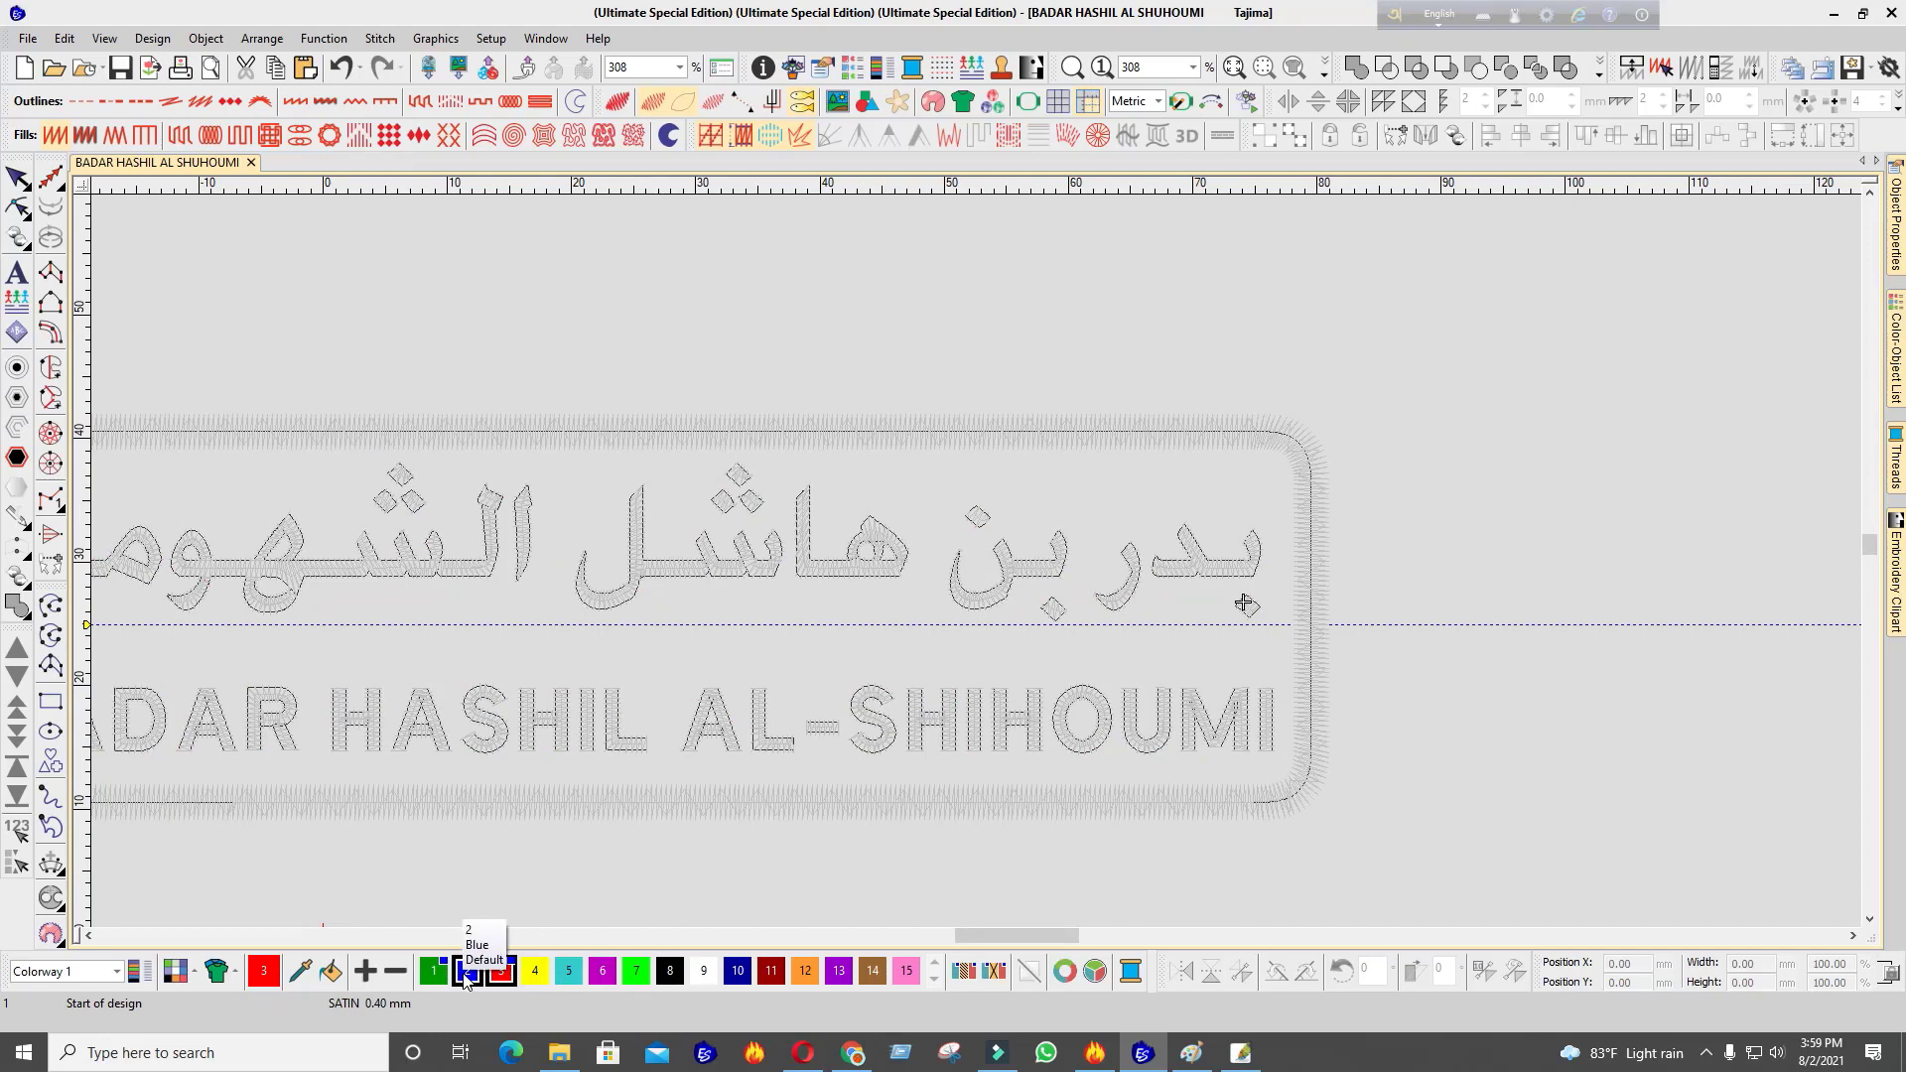
pyautogui.click(670, 971)
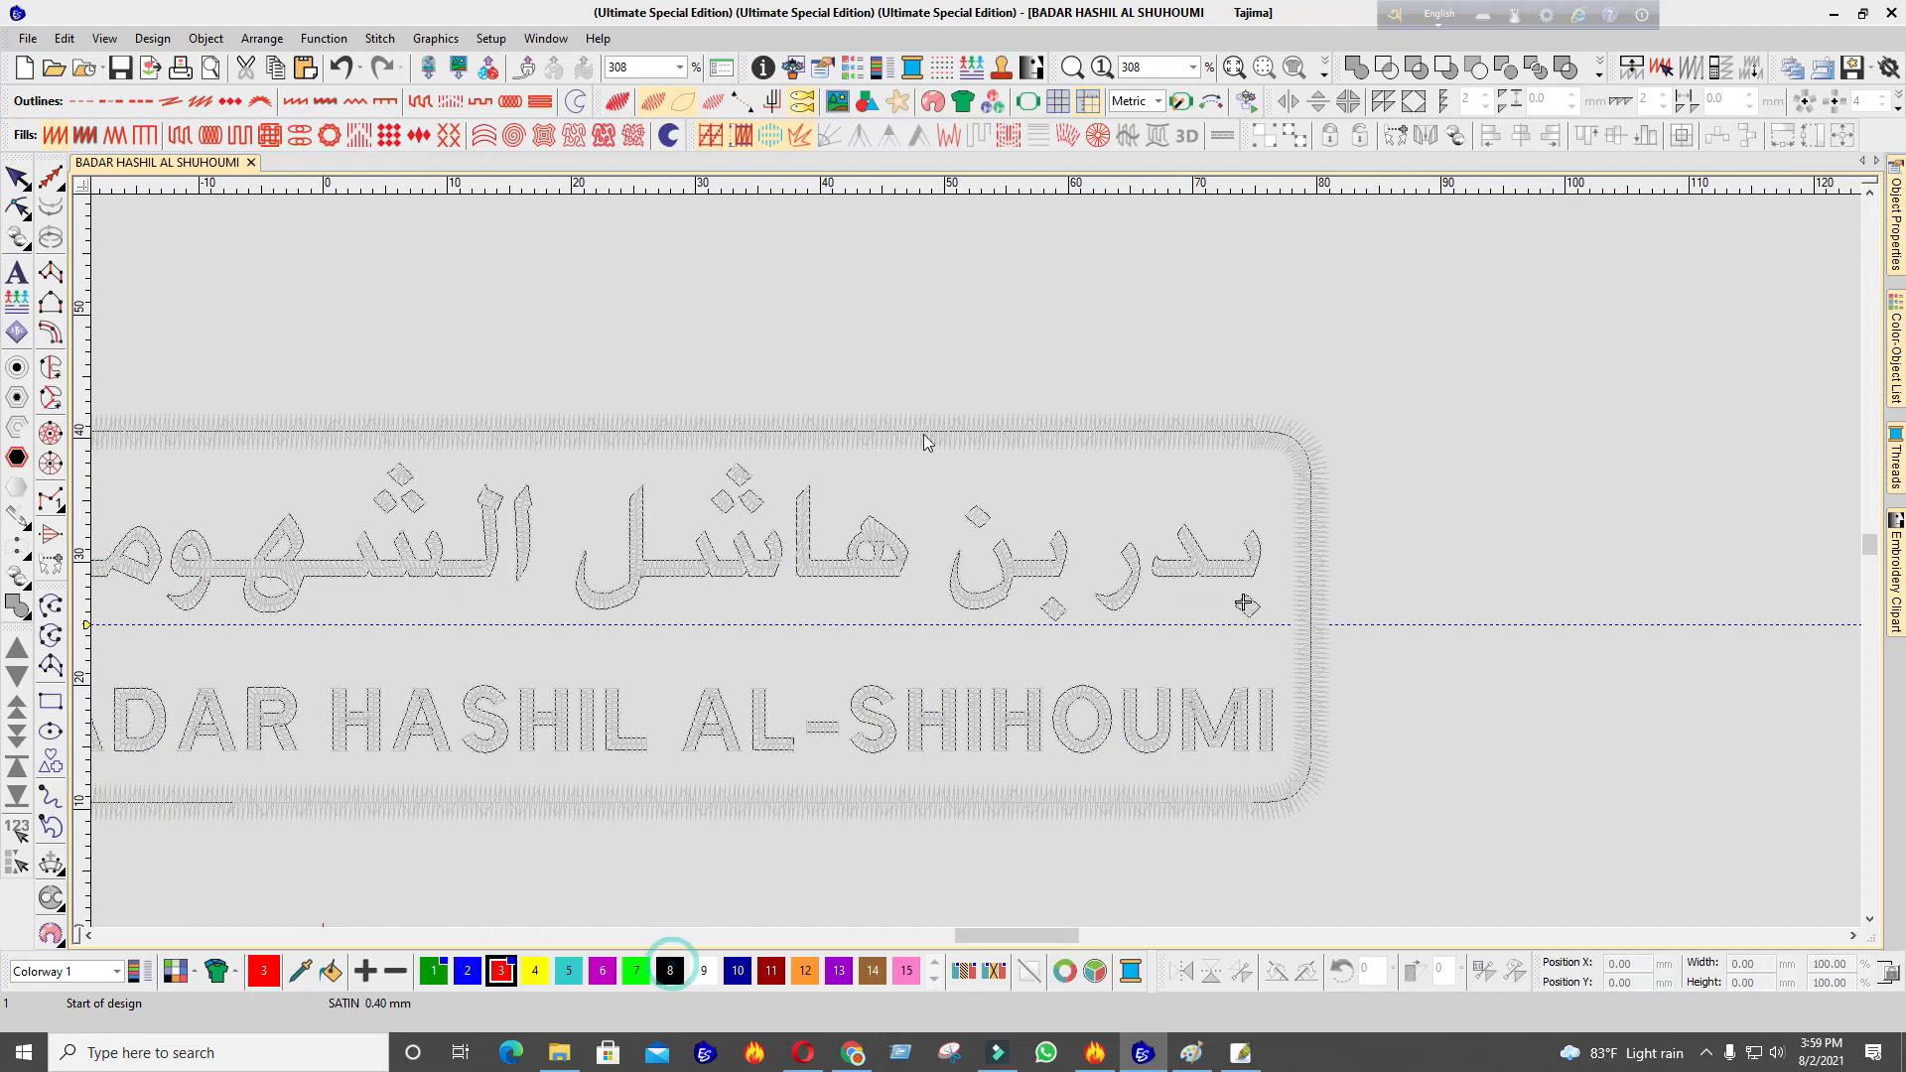
pyautogui.click(504, 971)
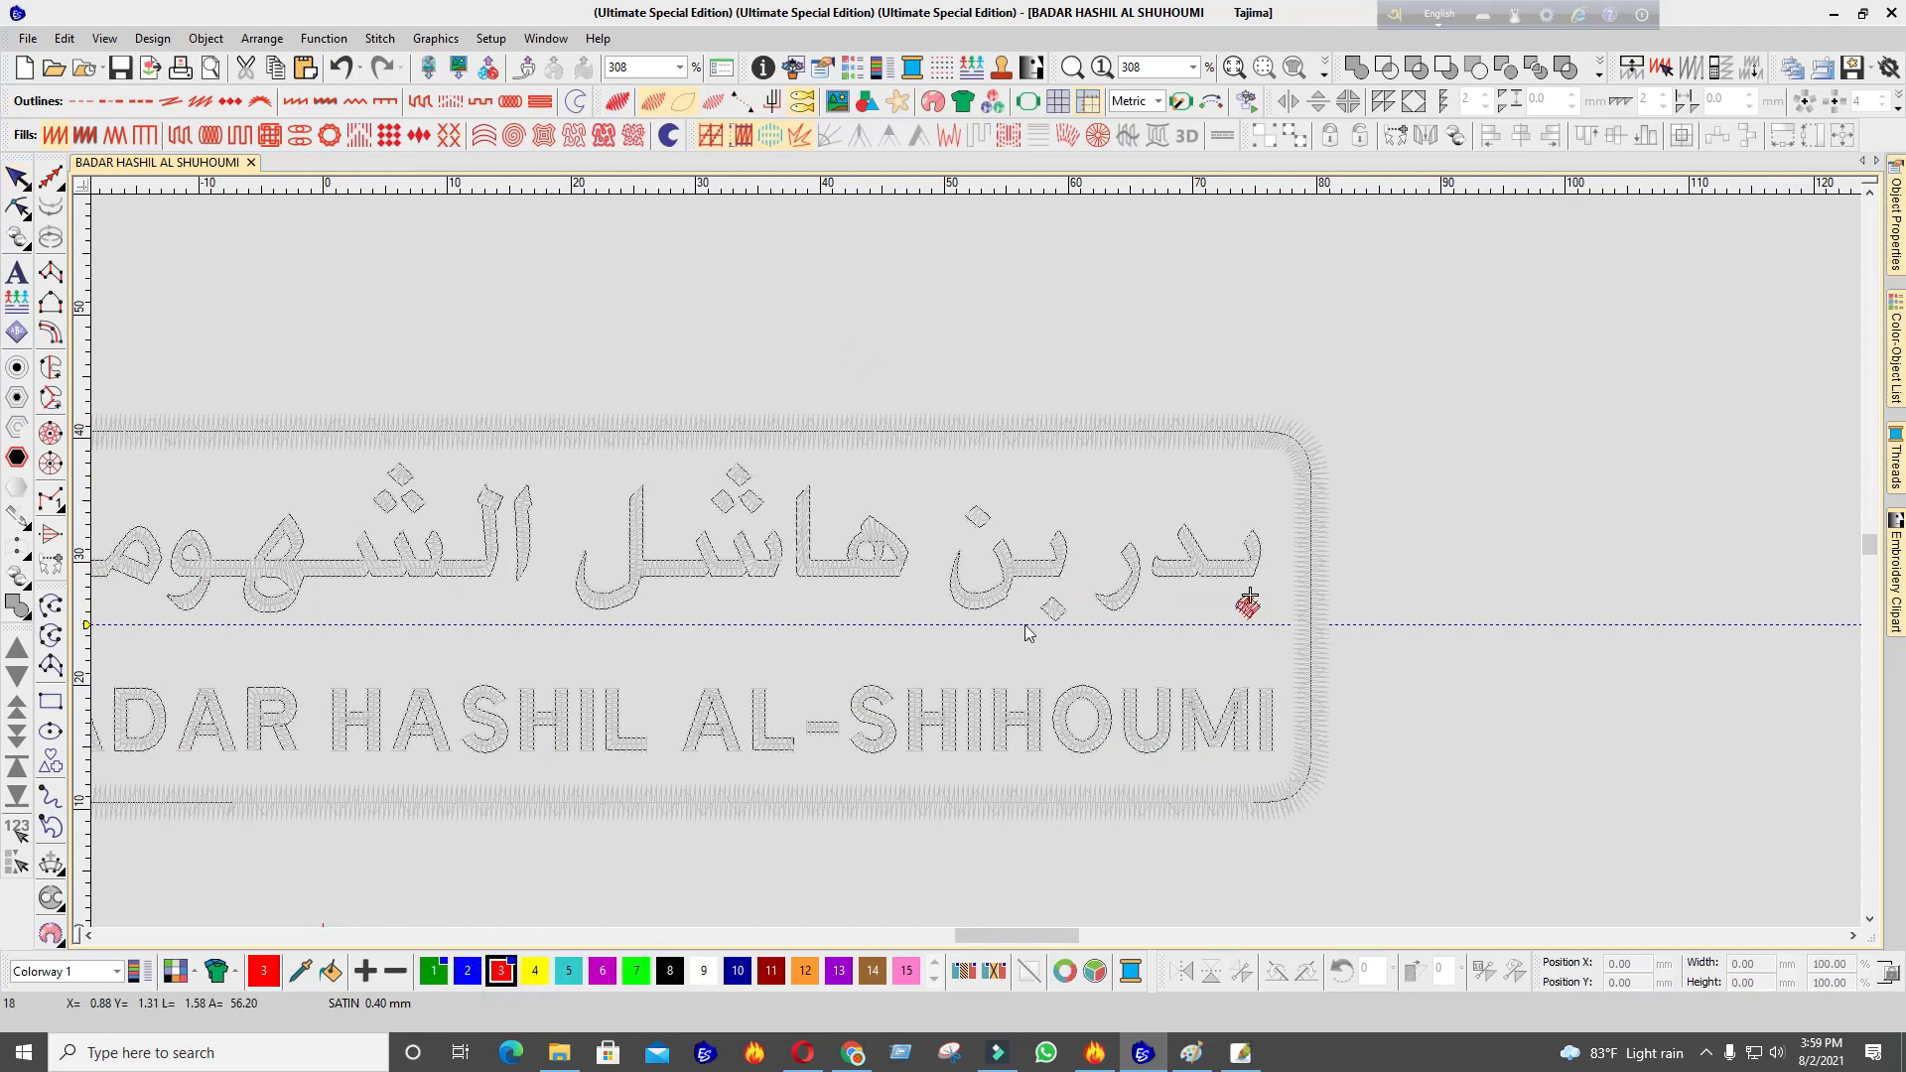
pyautogui.scroll(3, 1028, 633)
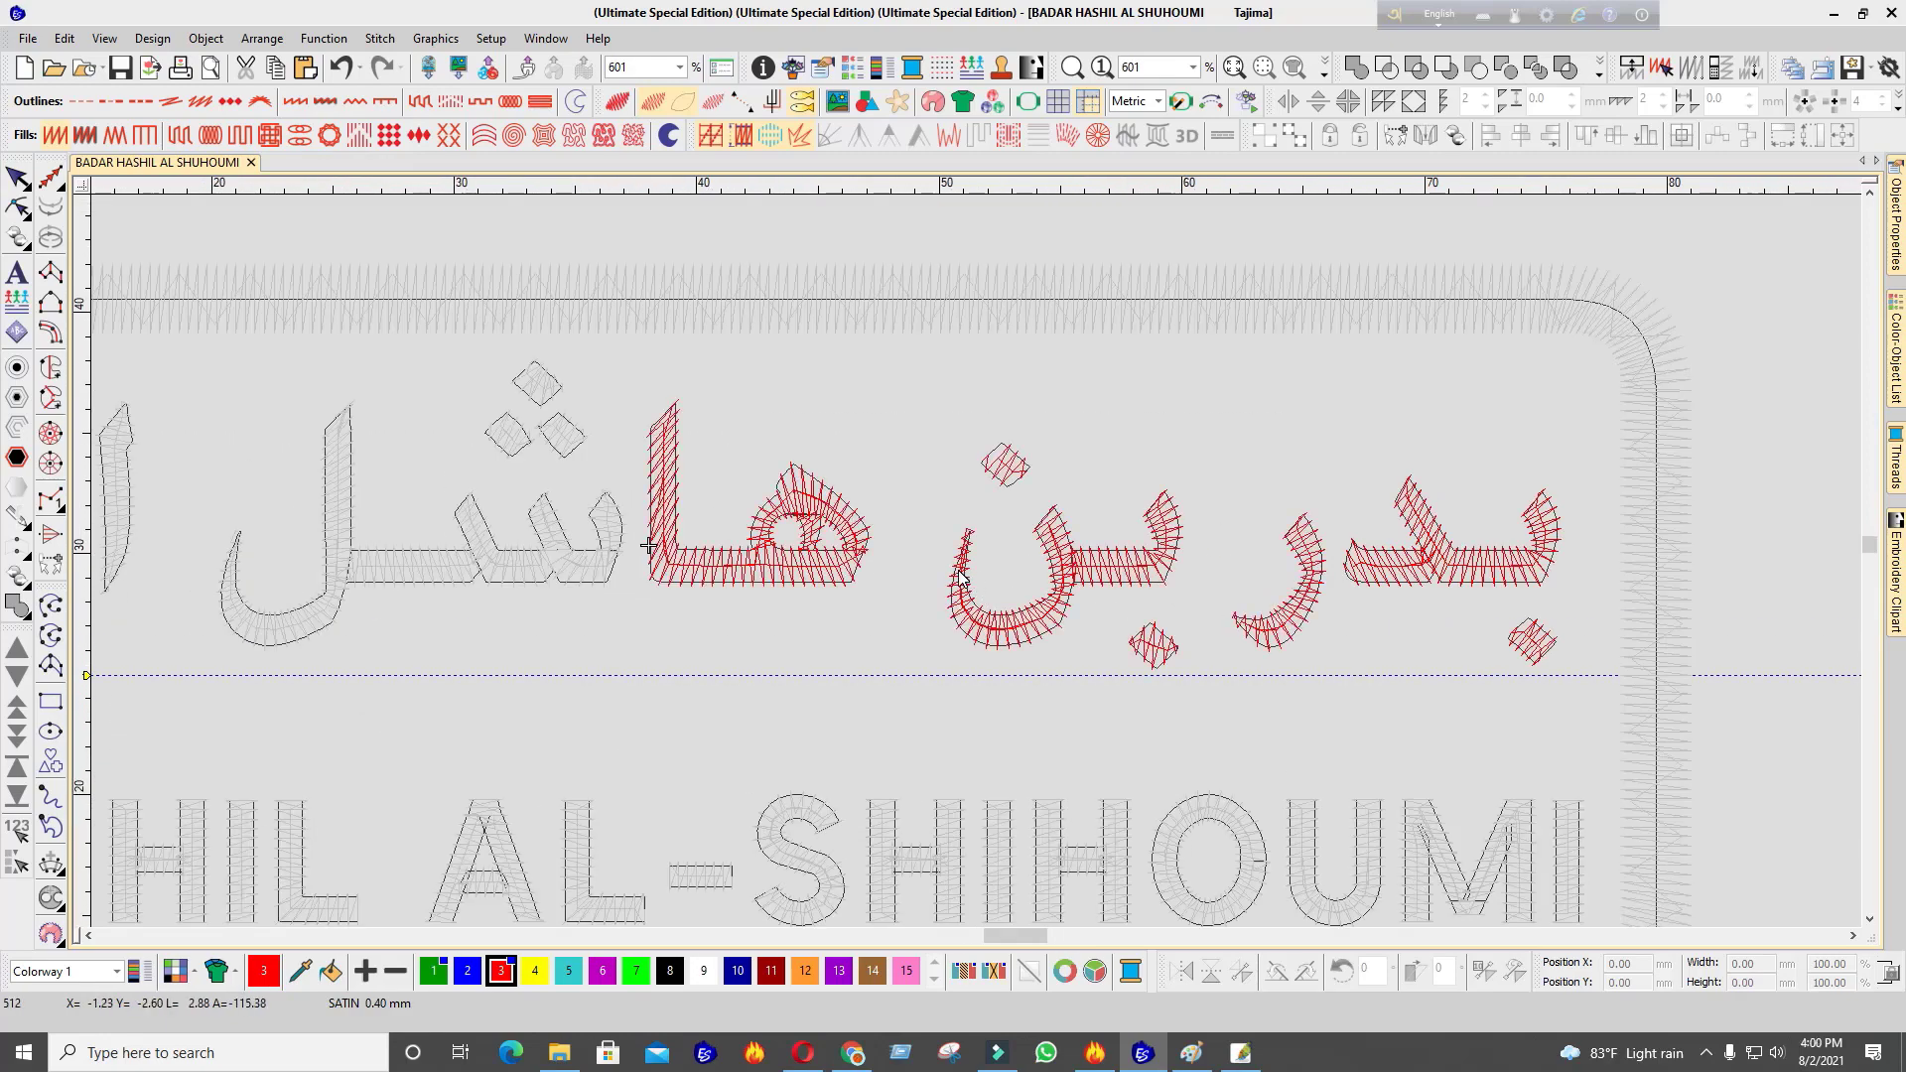
pyautogui.scroll(-5, 961, 577)
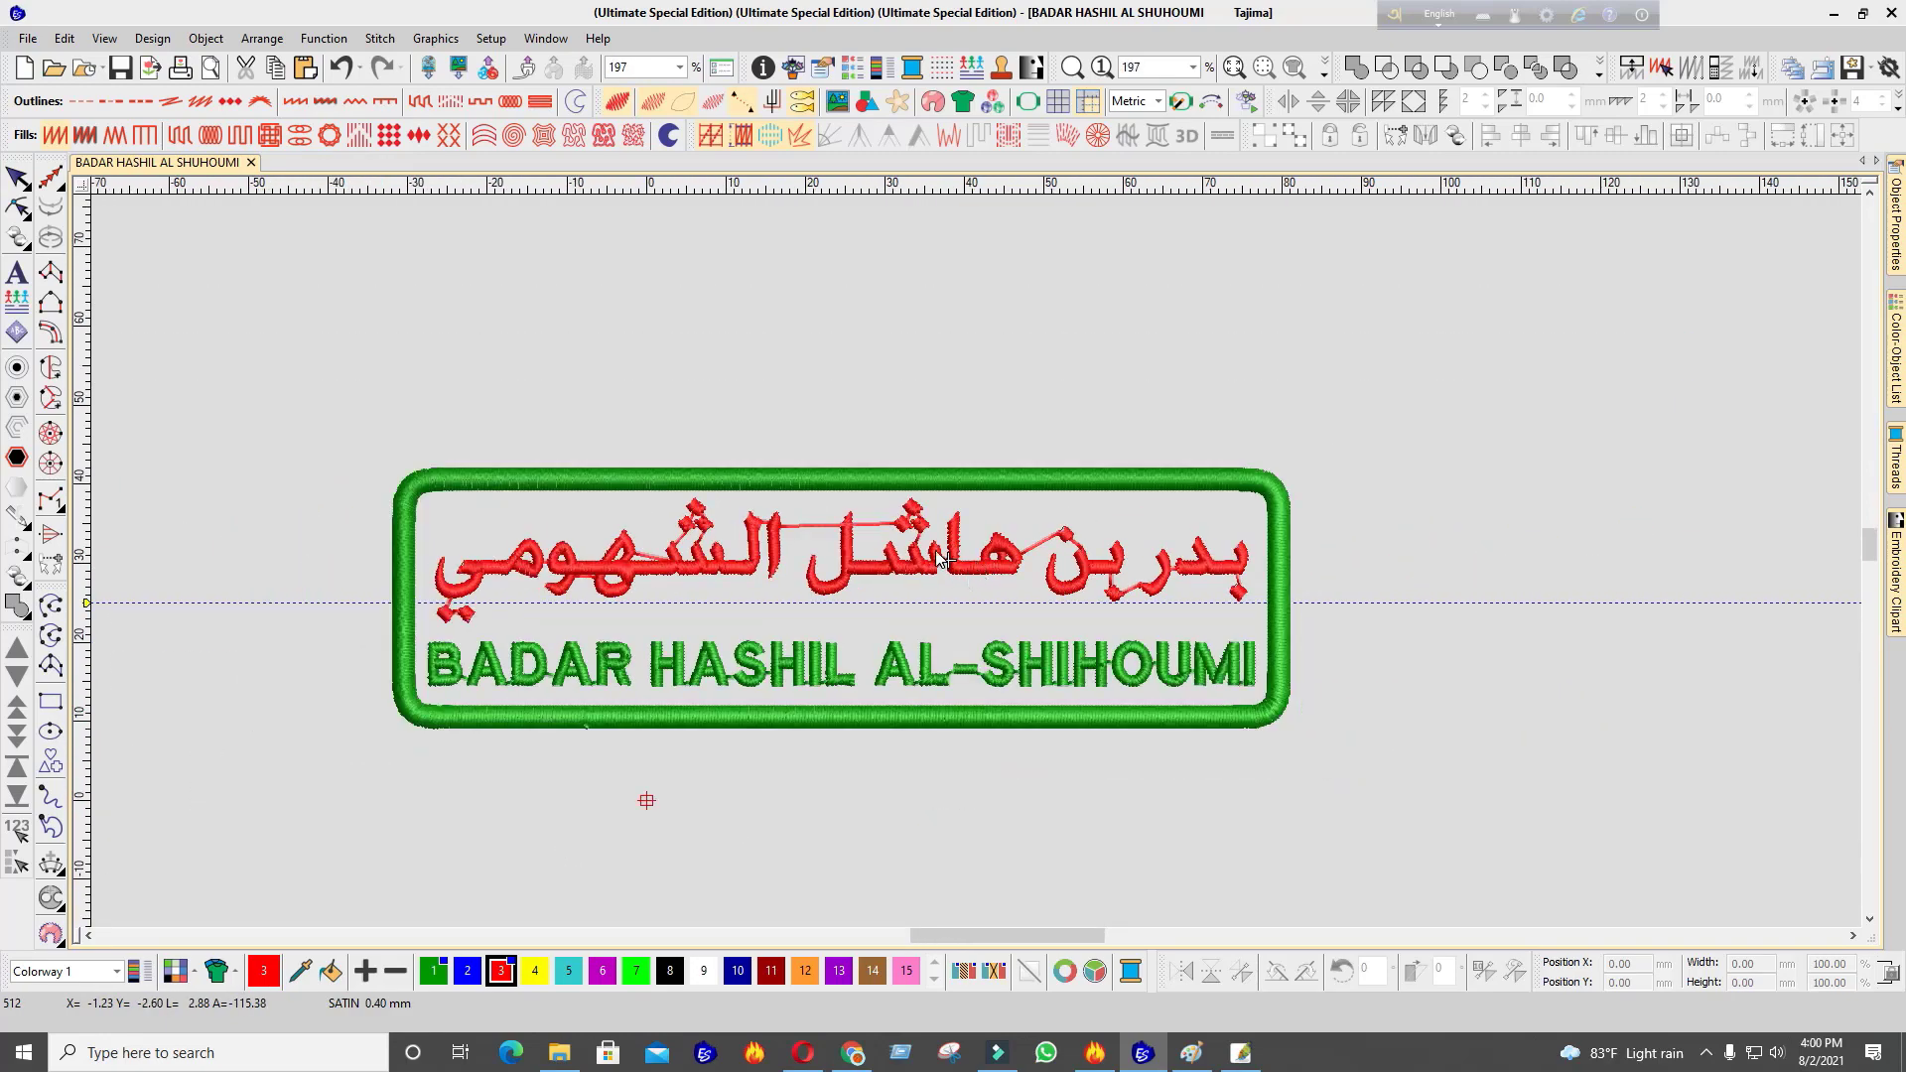
pyautogui.scroll(5, 940, 559)
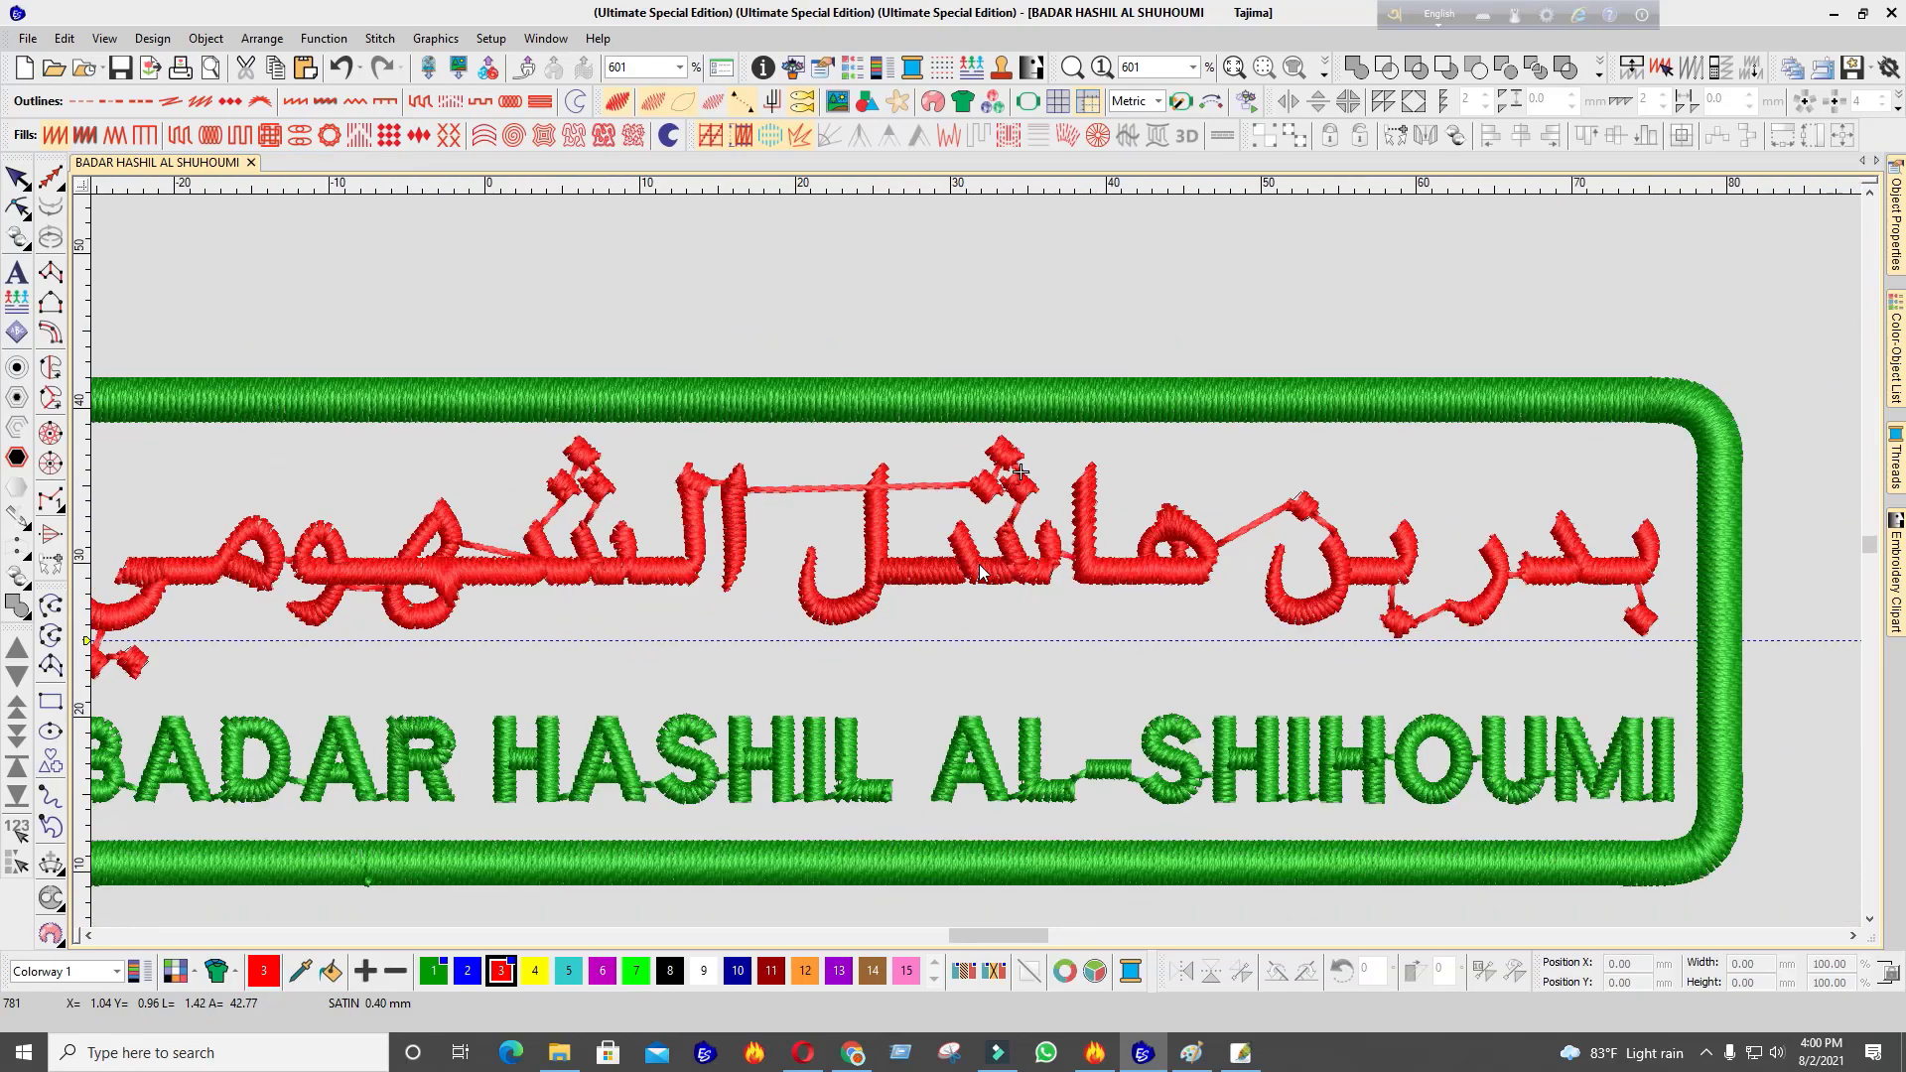
pyautogui.scroll(3, 979, 567)
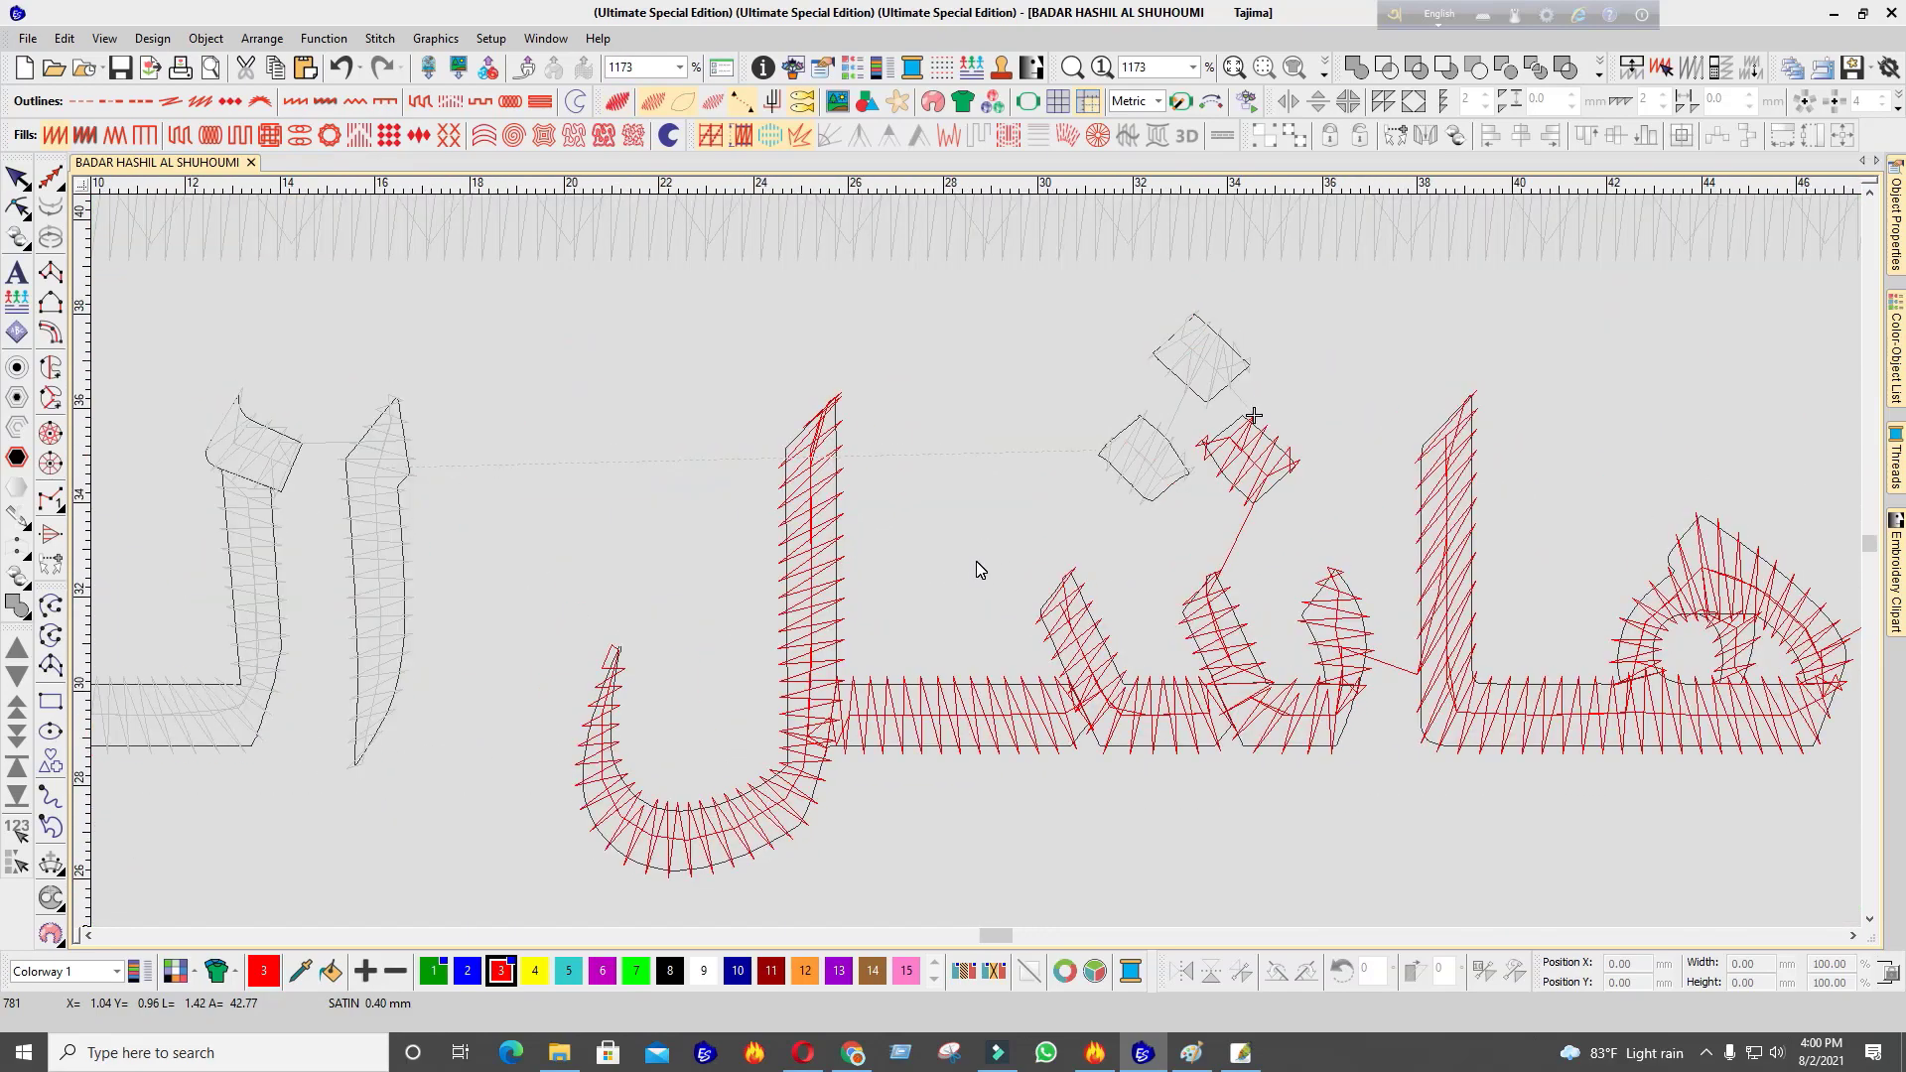
pyautogui.scroll(-2, 975, 562)
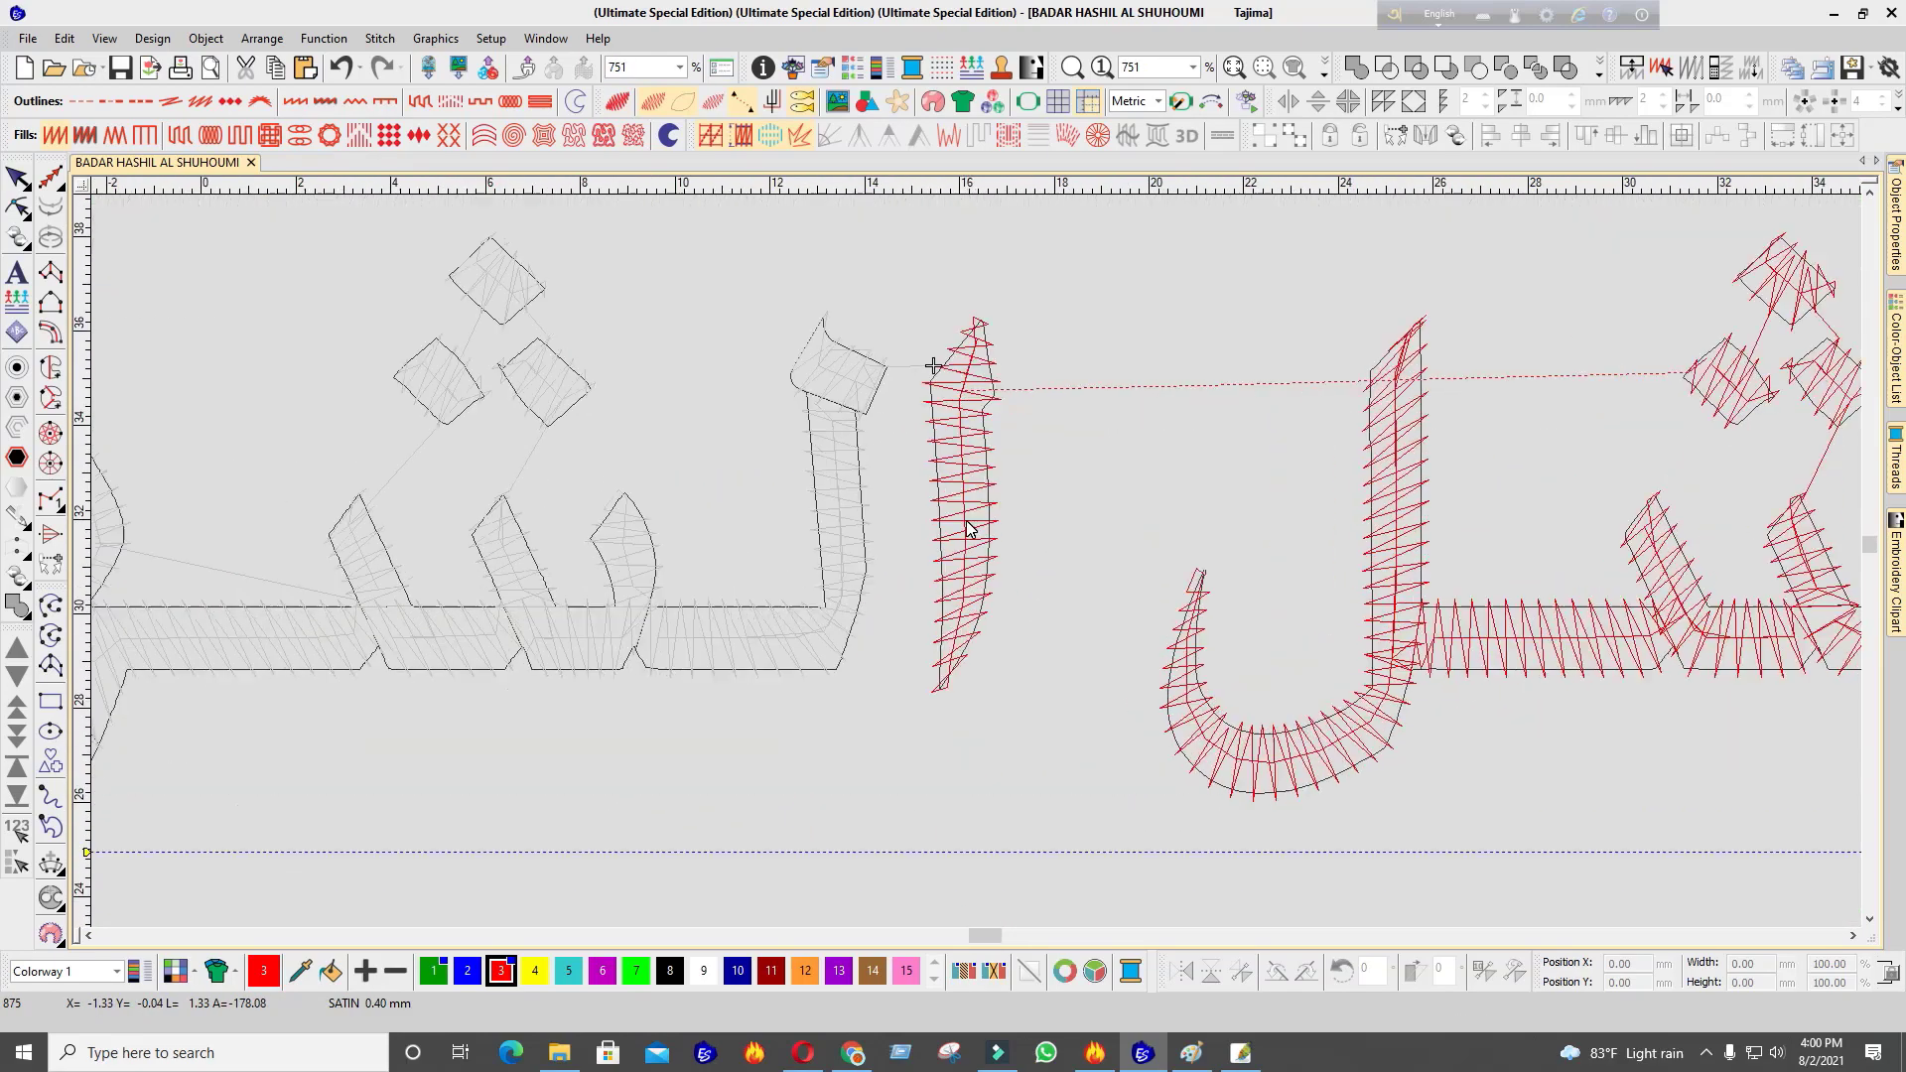
pyautogui.scroll(-1, 973, 562)
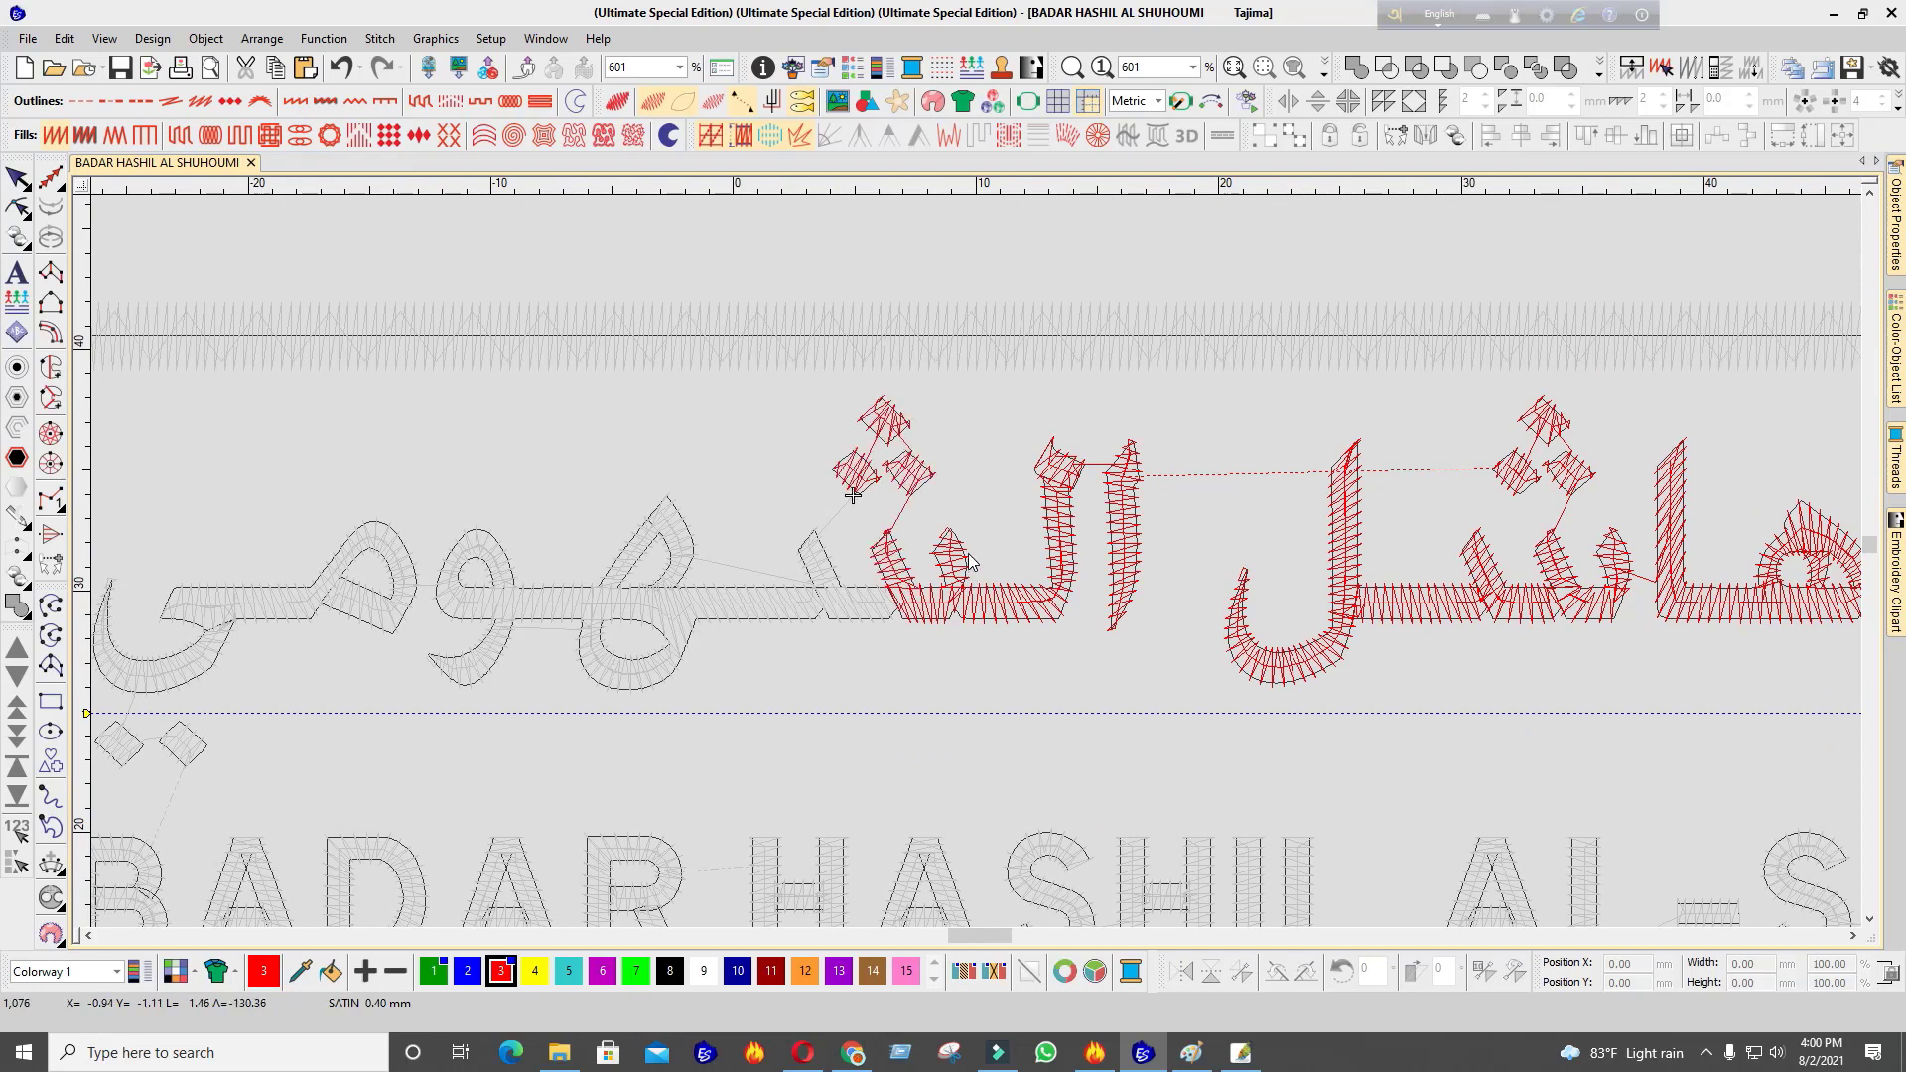
pyautogui.scroll(3, 616, 634)
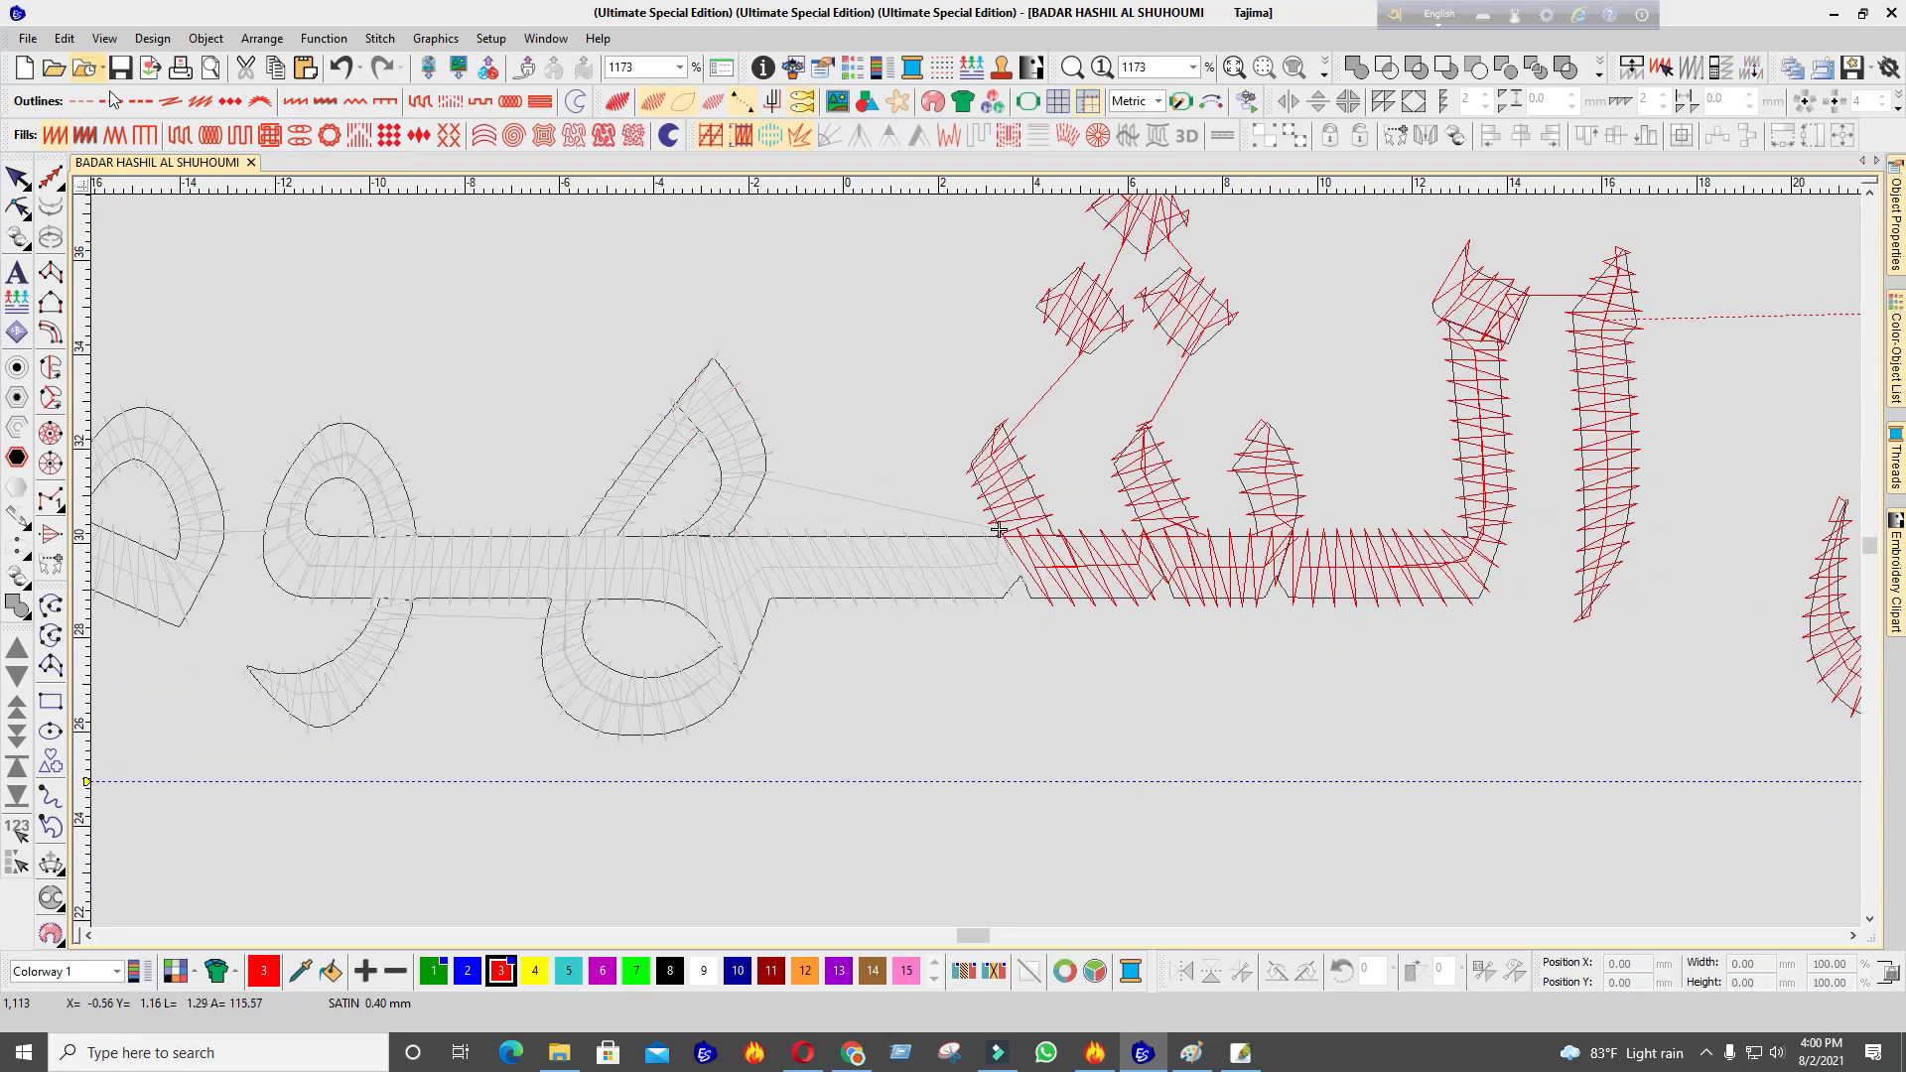
# Place a short run stitch between the Arabic letters
pyautogui.click(998, 568)
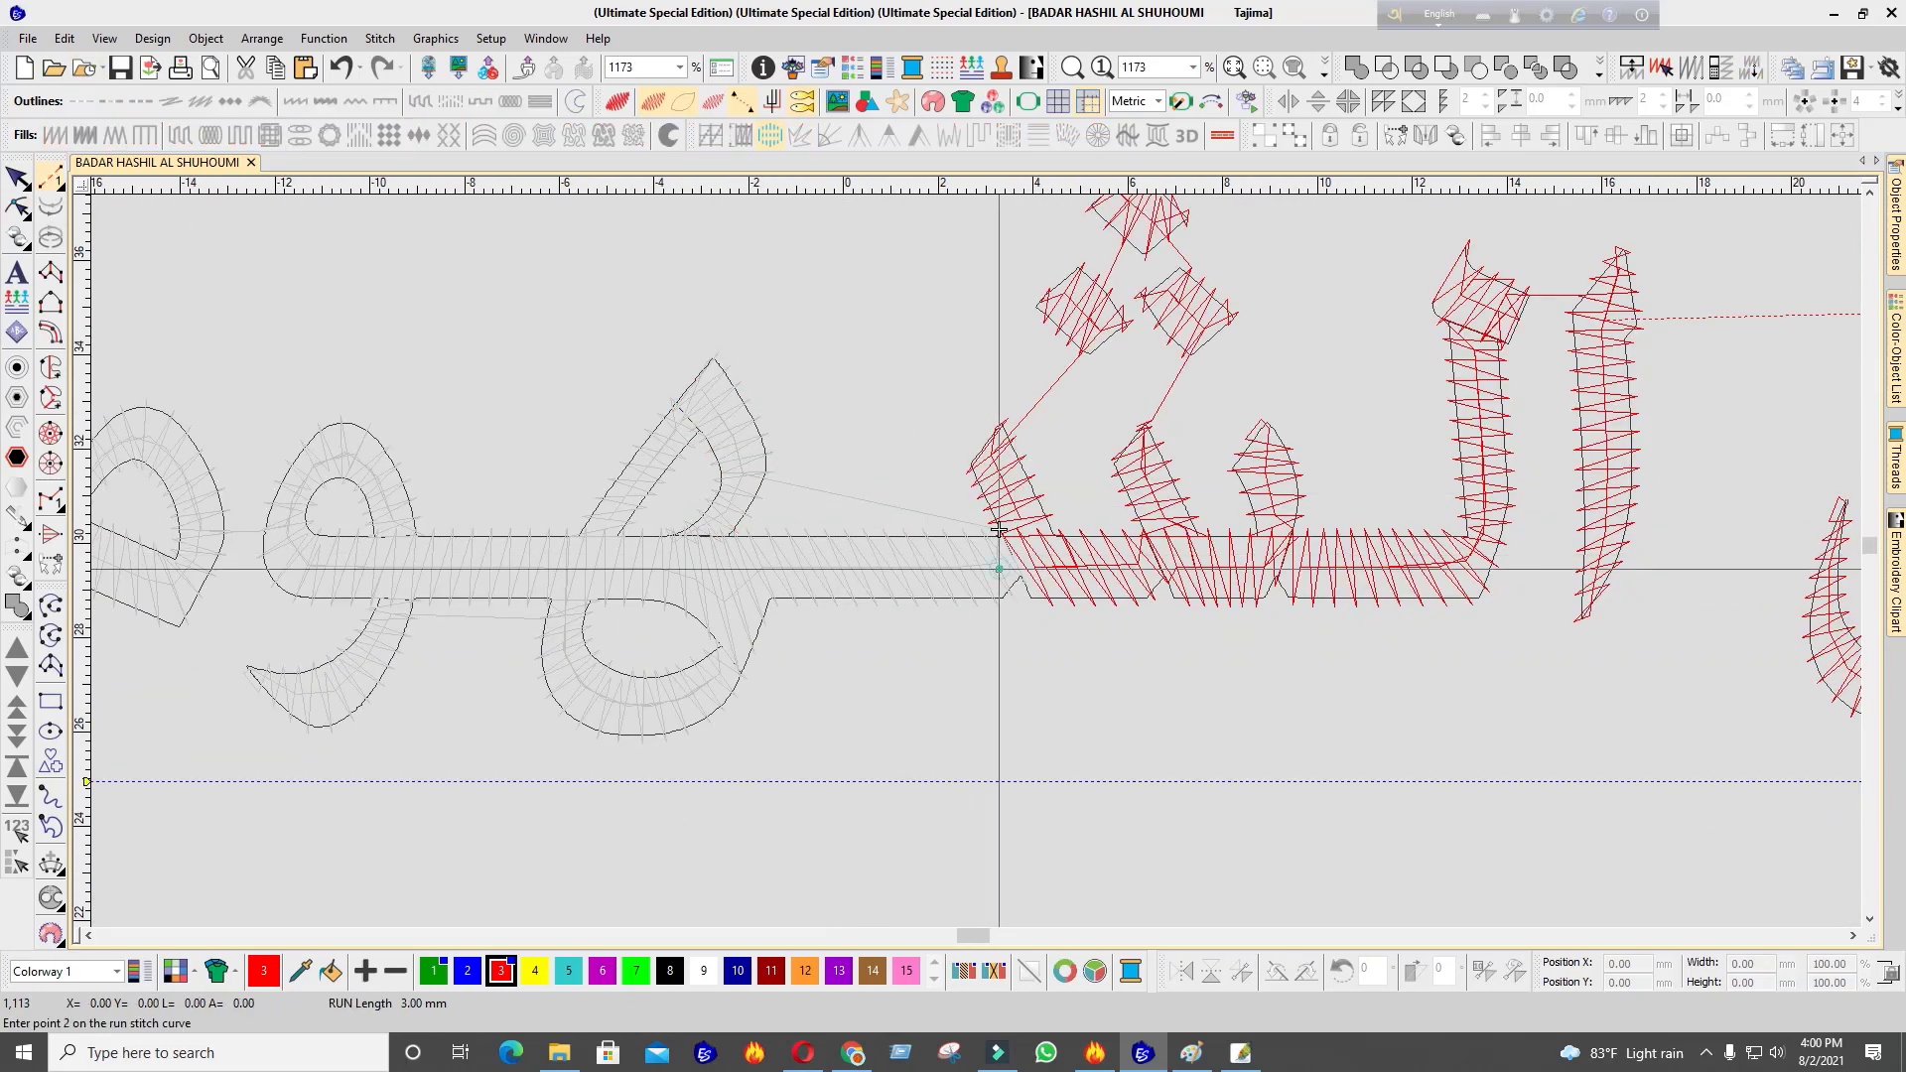
pyautogui.click(685, 545)
pyautogui.click(712, 522)
pyautogui.scroll(-3, 978, 636)
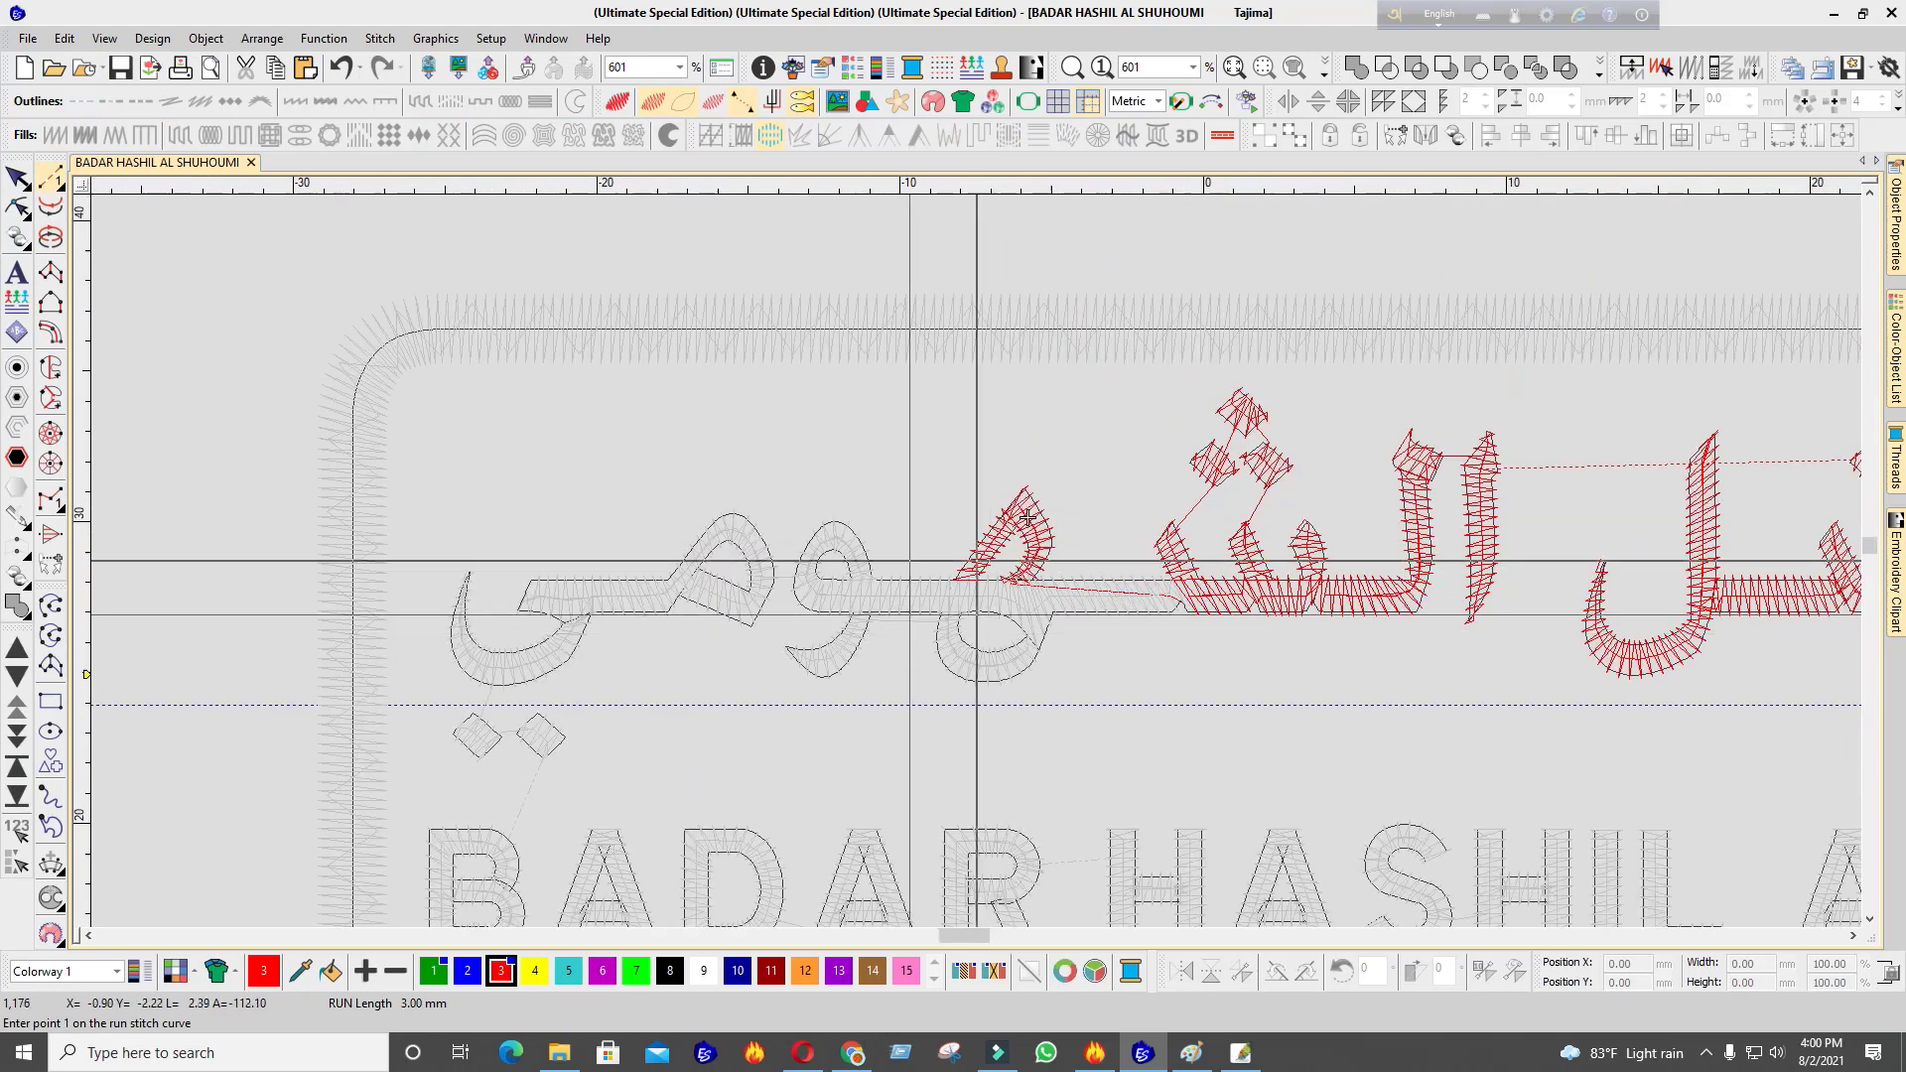
pyautogui.scroll(2, 978, 596)
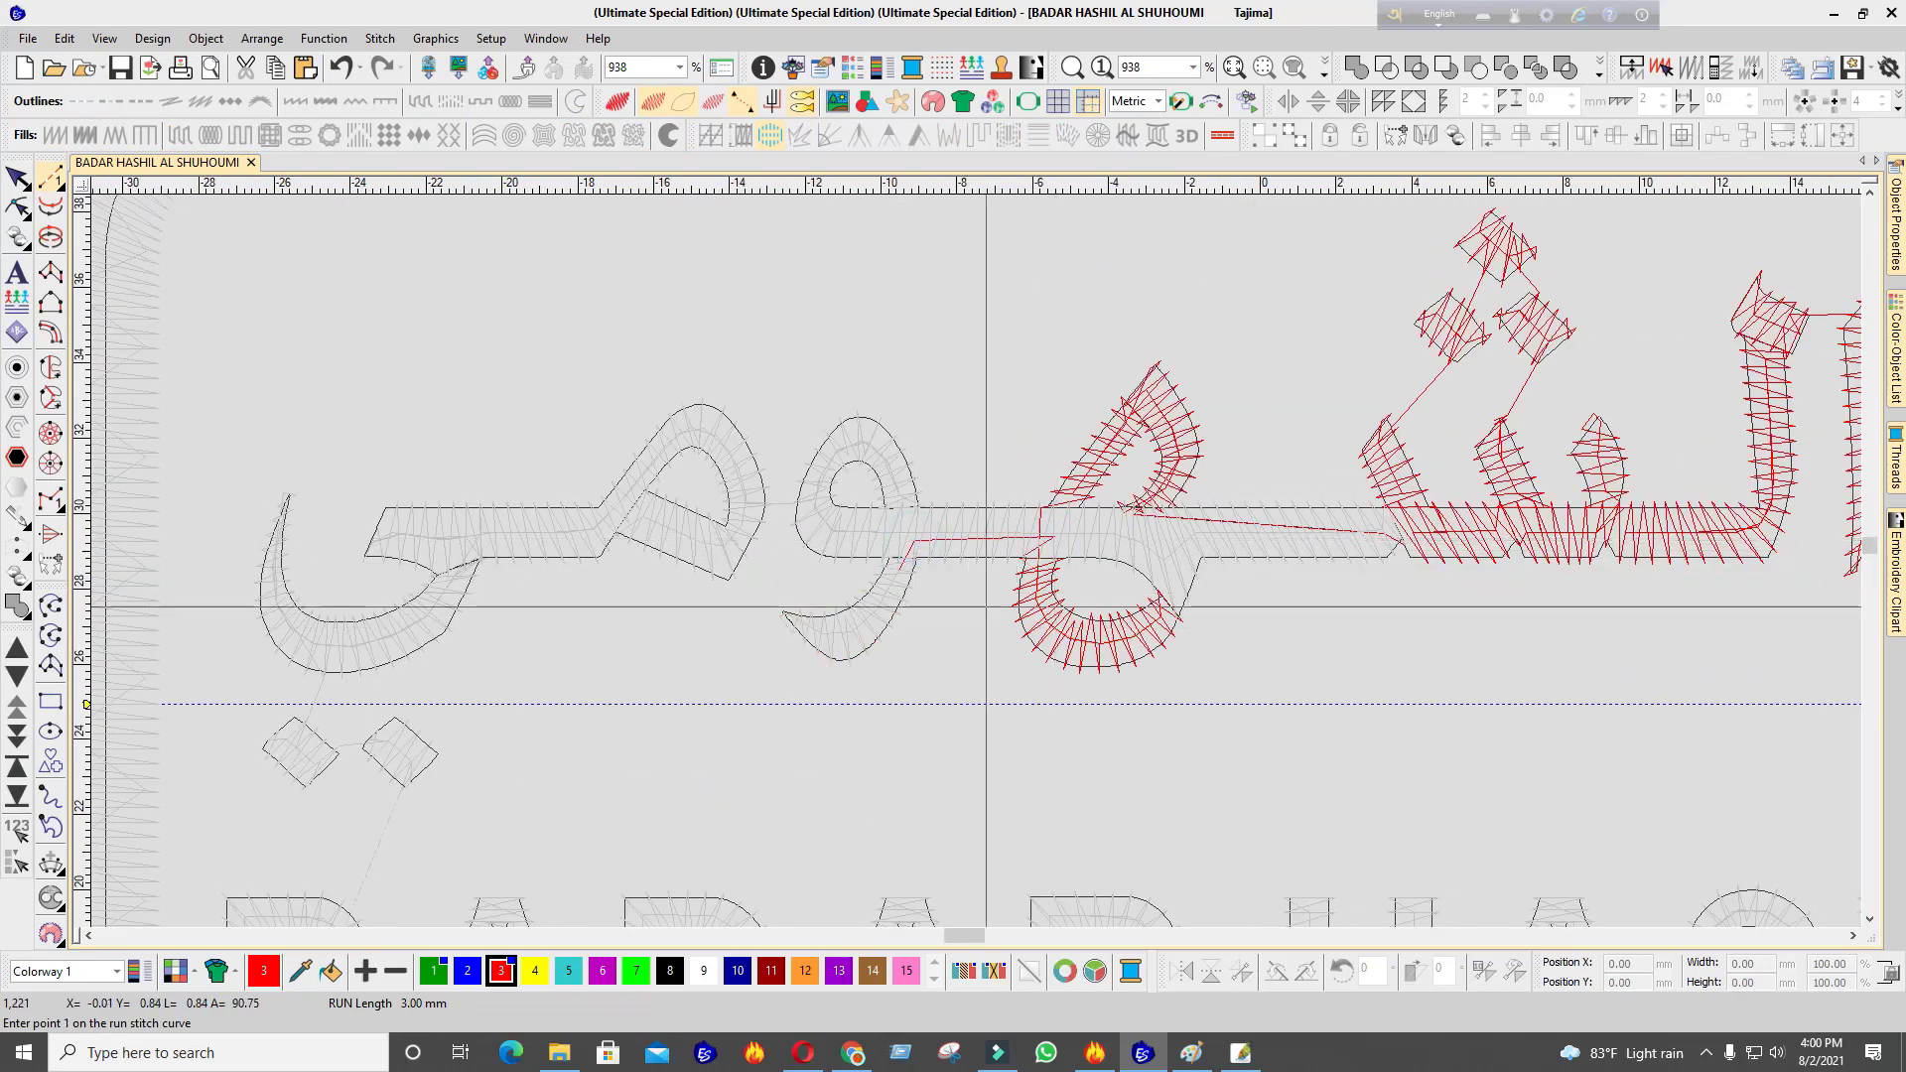
pyautogui.scroll(-5, 676, 646)
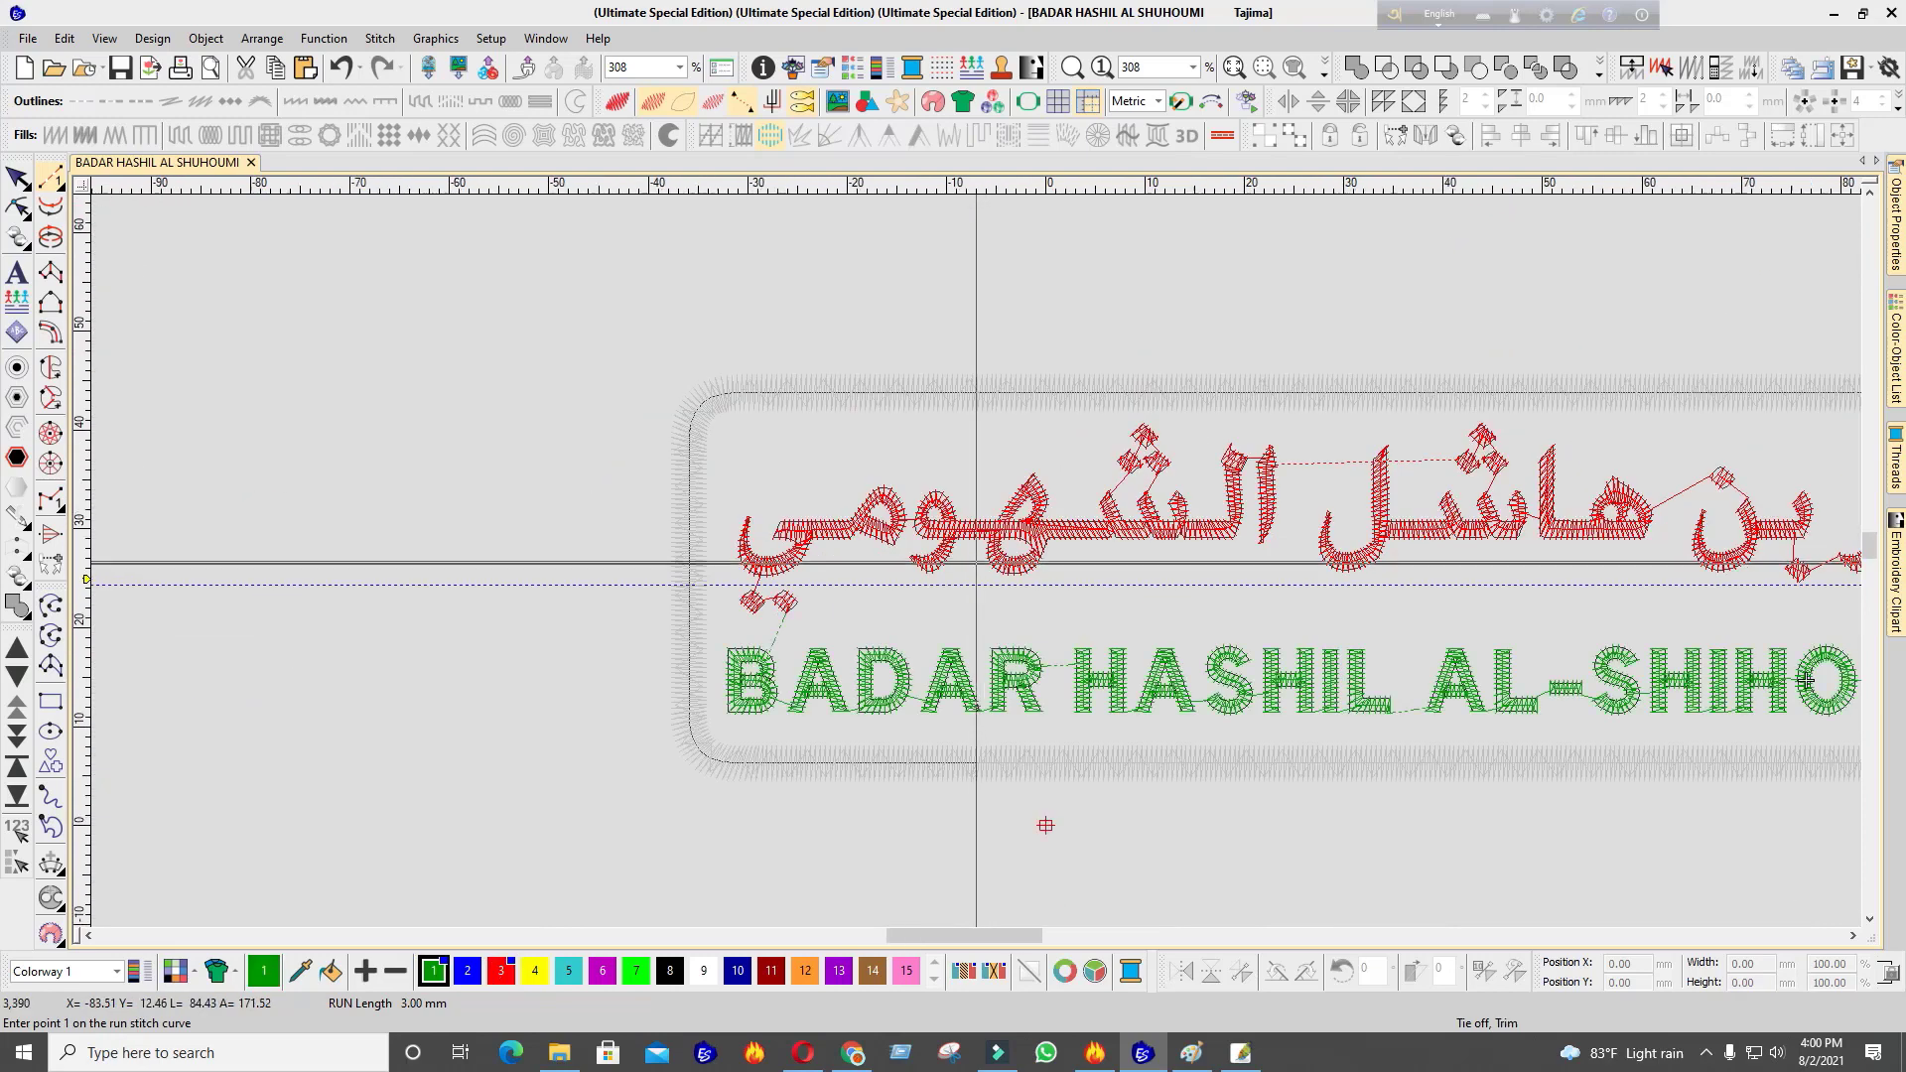
# Select the whole badge and set it to black thread with swatch 8
pyautogui.hotkey('ctrl', 'a')
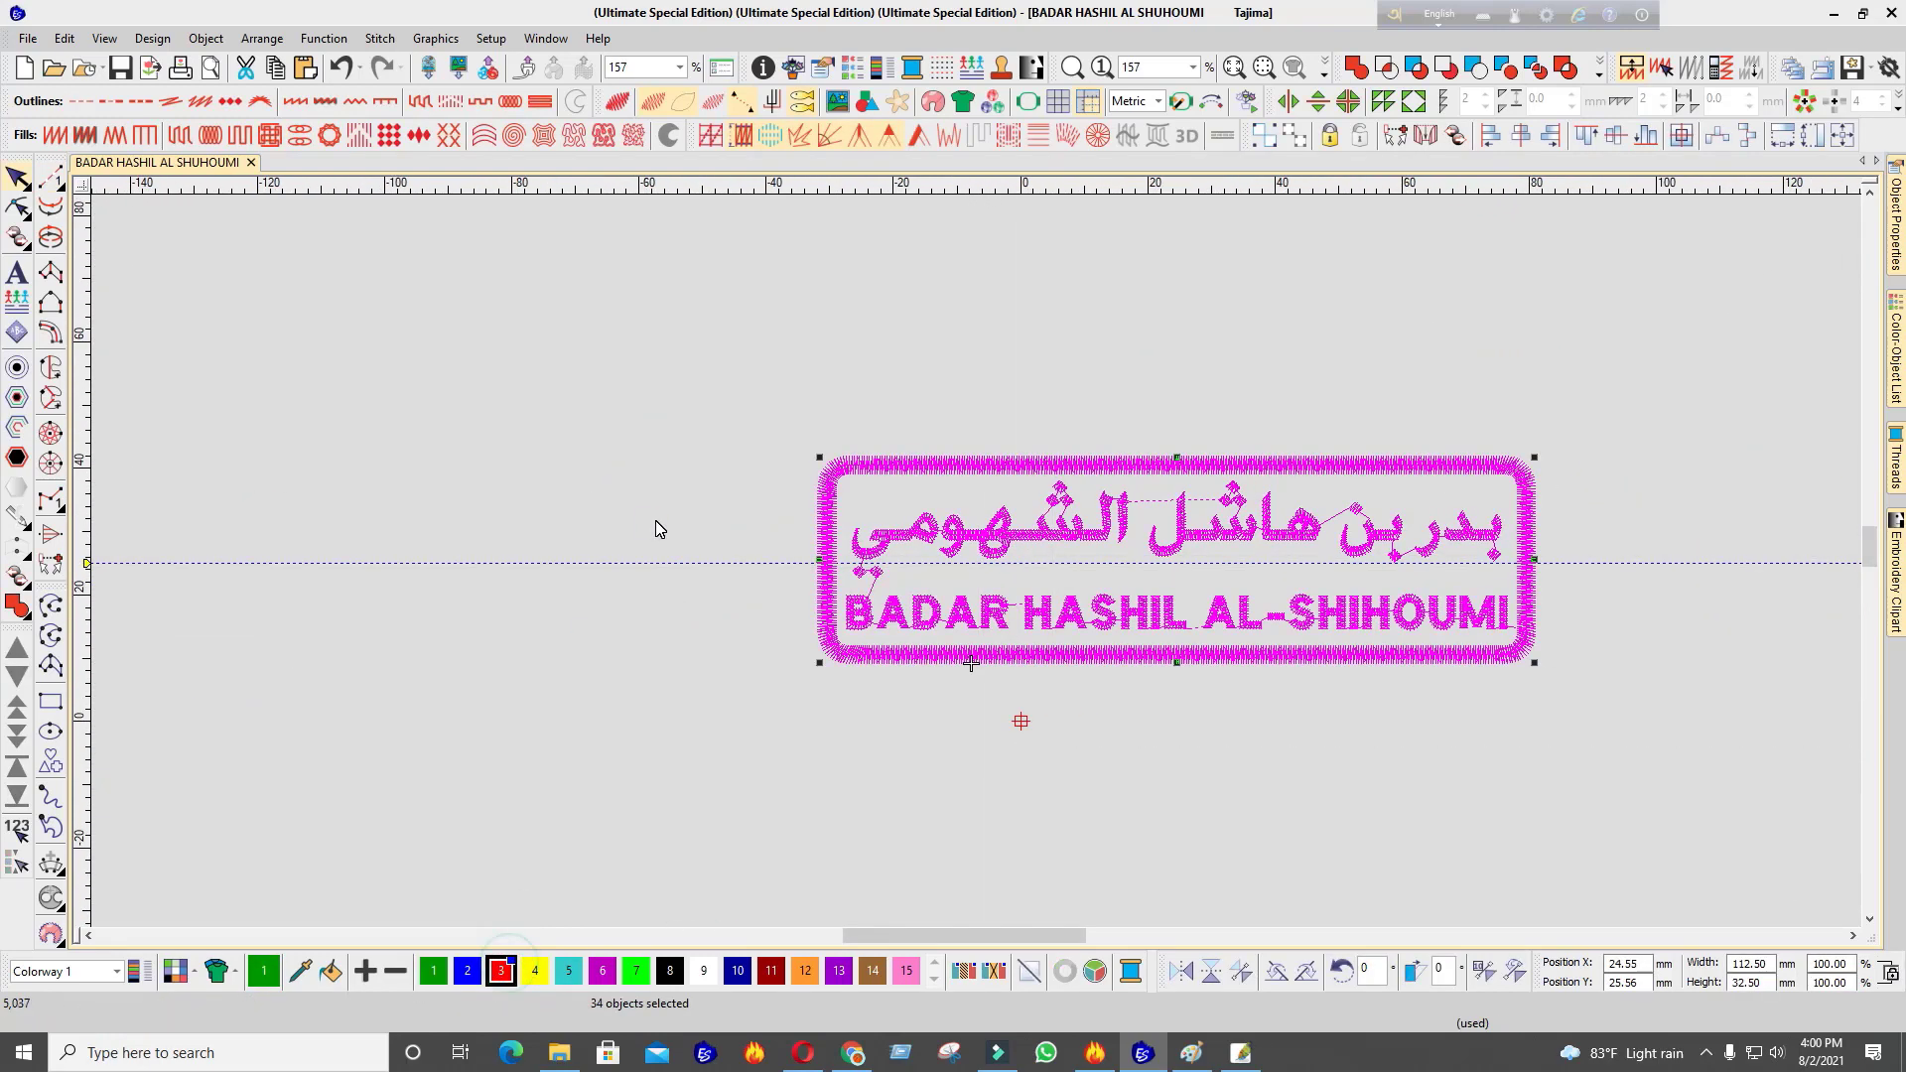
pyautogui.click(597, 369)
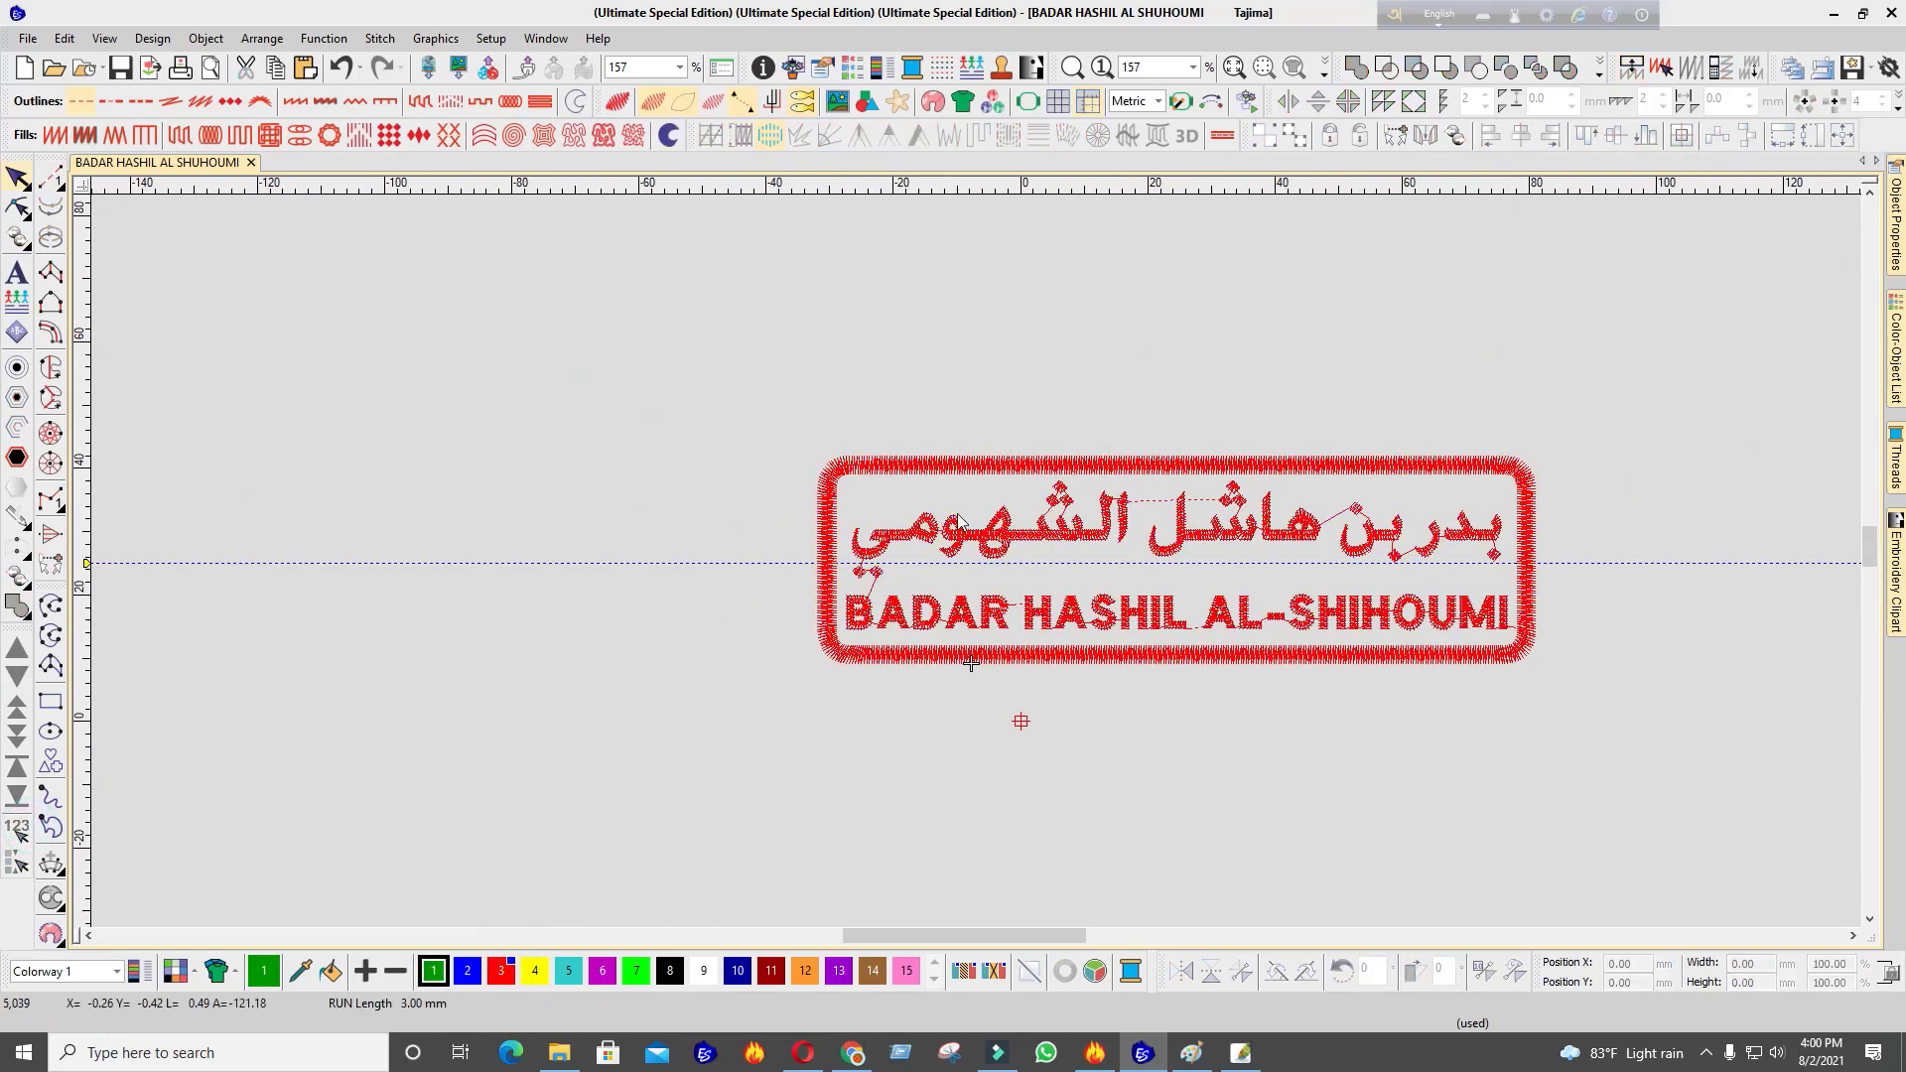
pyautogui.hotkey('ctrl', 'a')
pyautogui.click(670, 971)
pyautogui.click(924, 388)
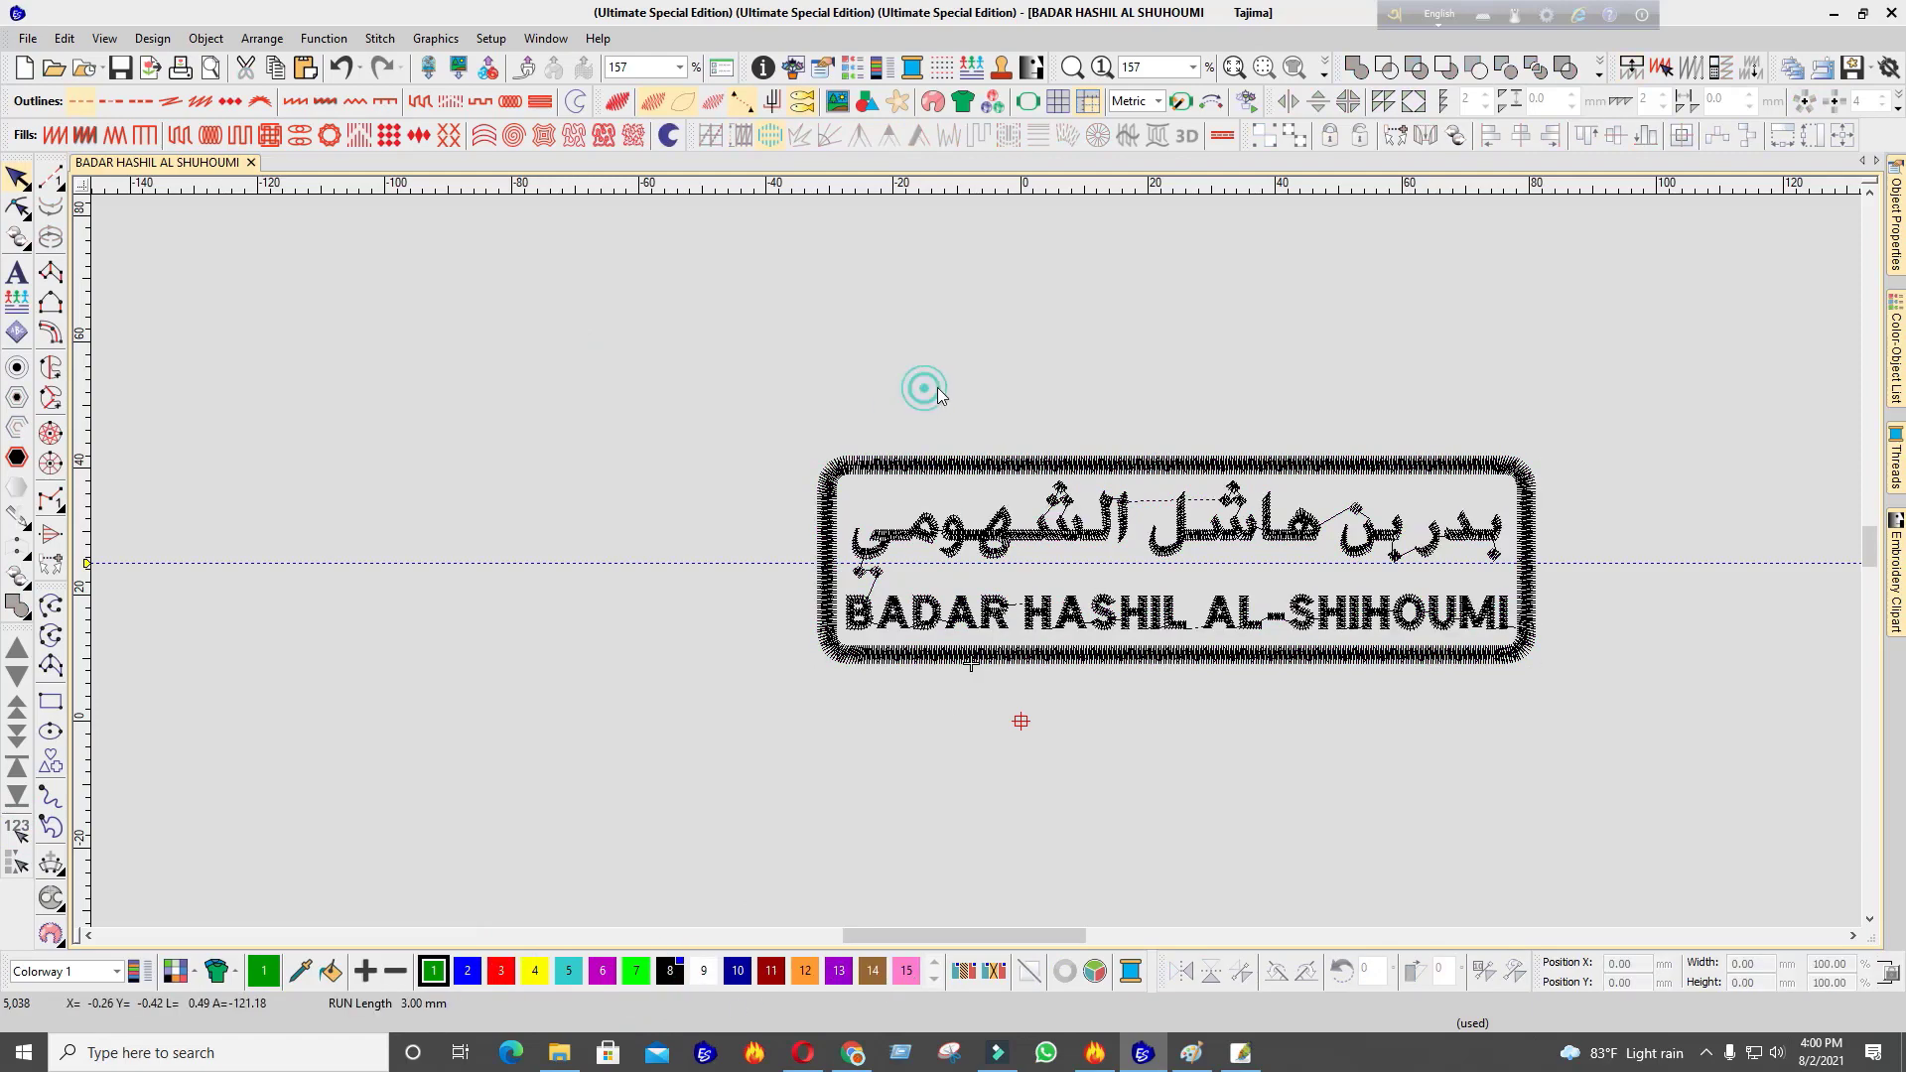